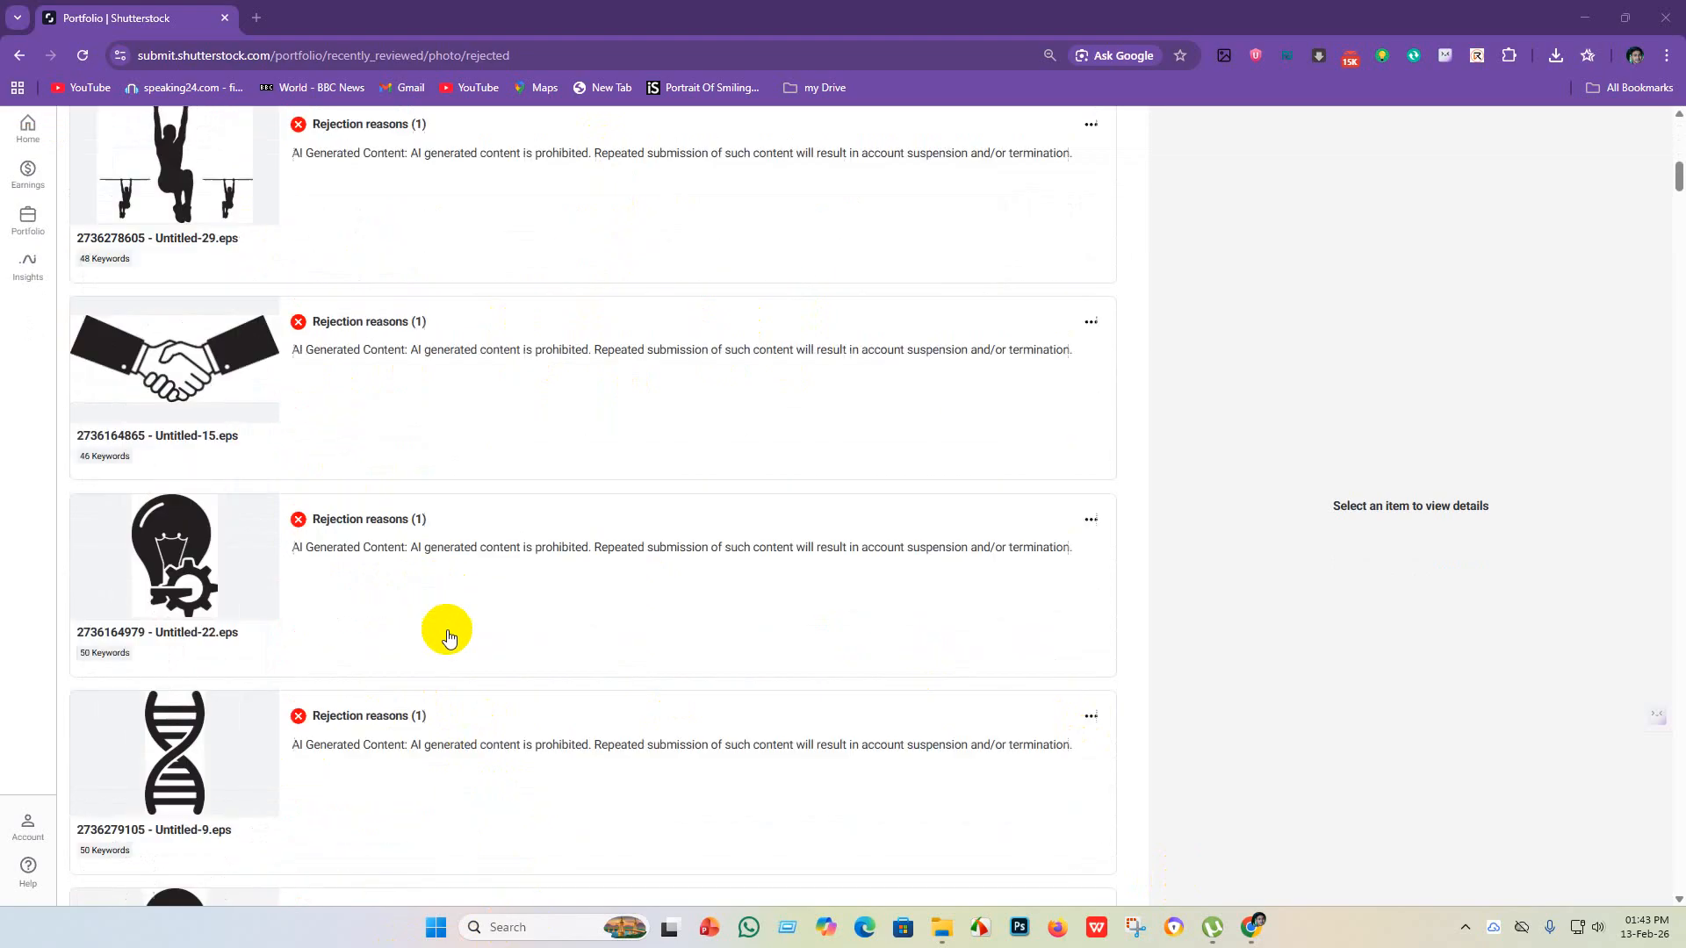
pyautogui.scroll(15, 456, 672)
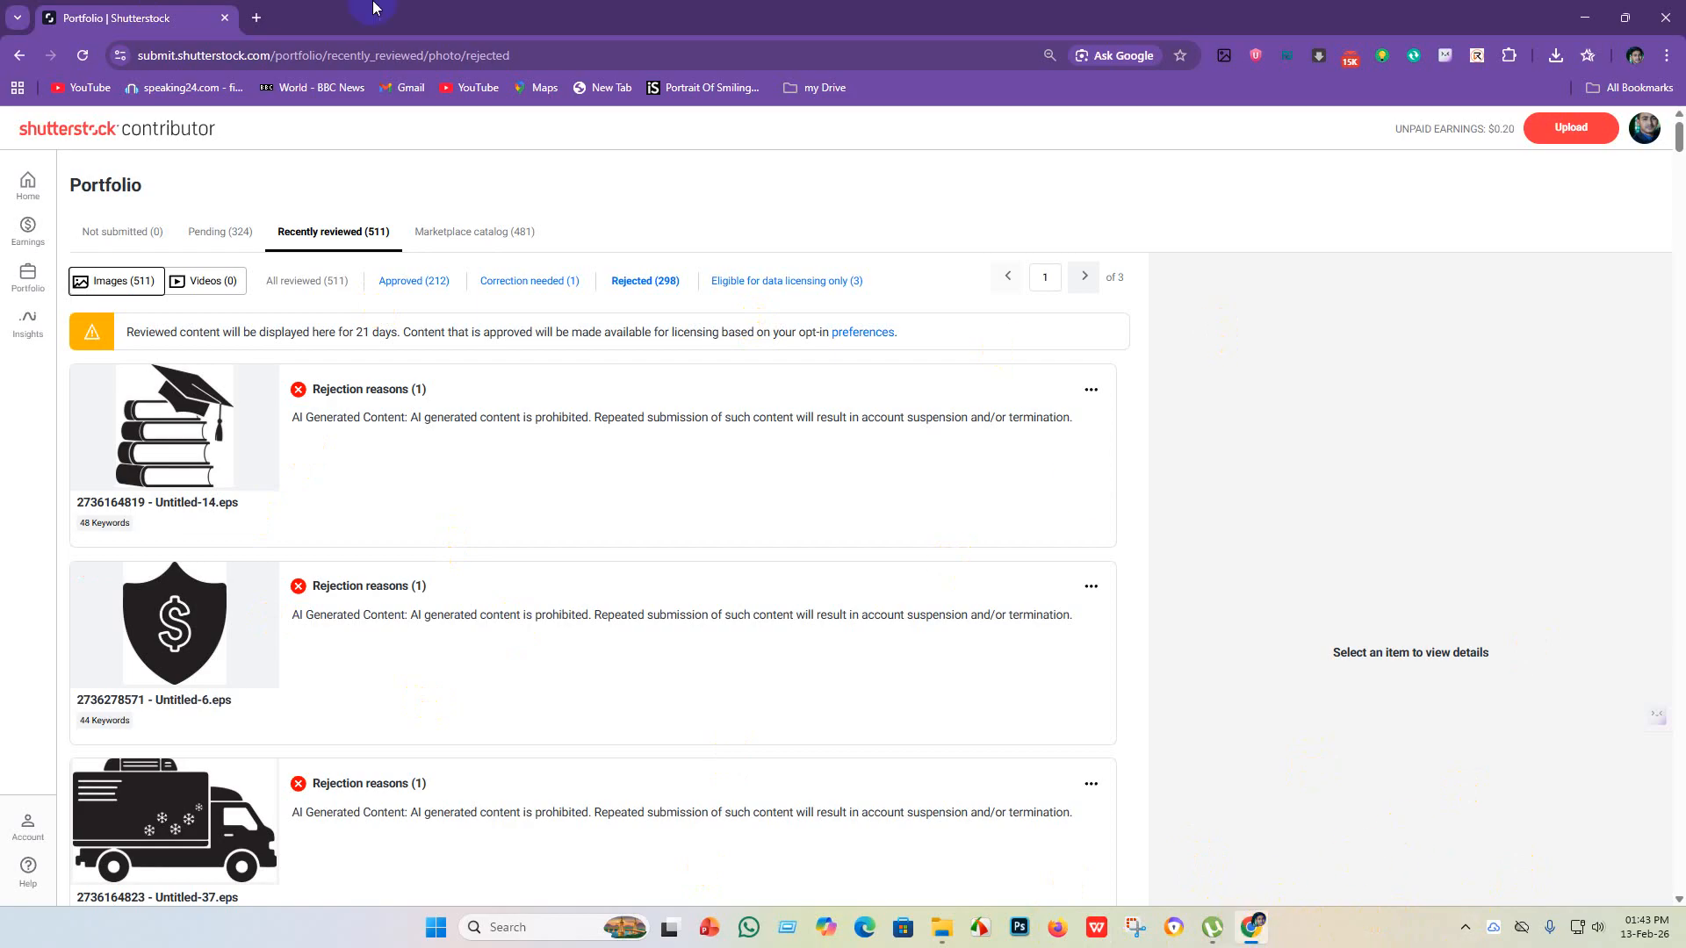
pyautogui.click(260, 19)
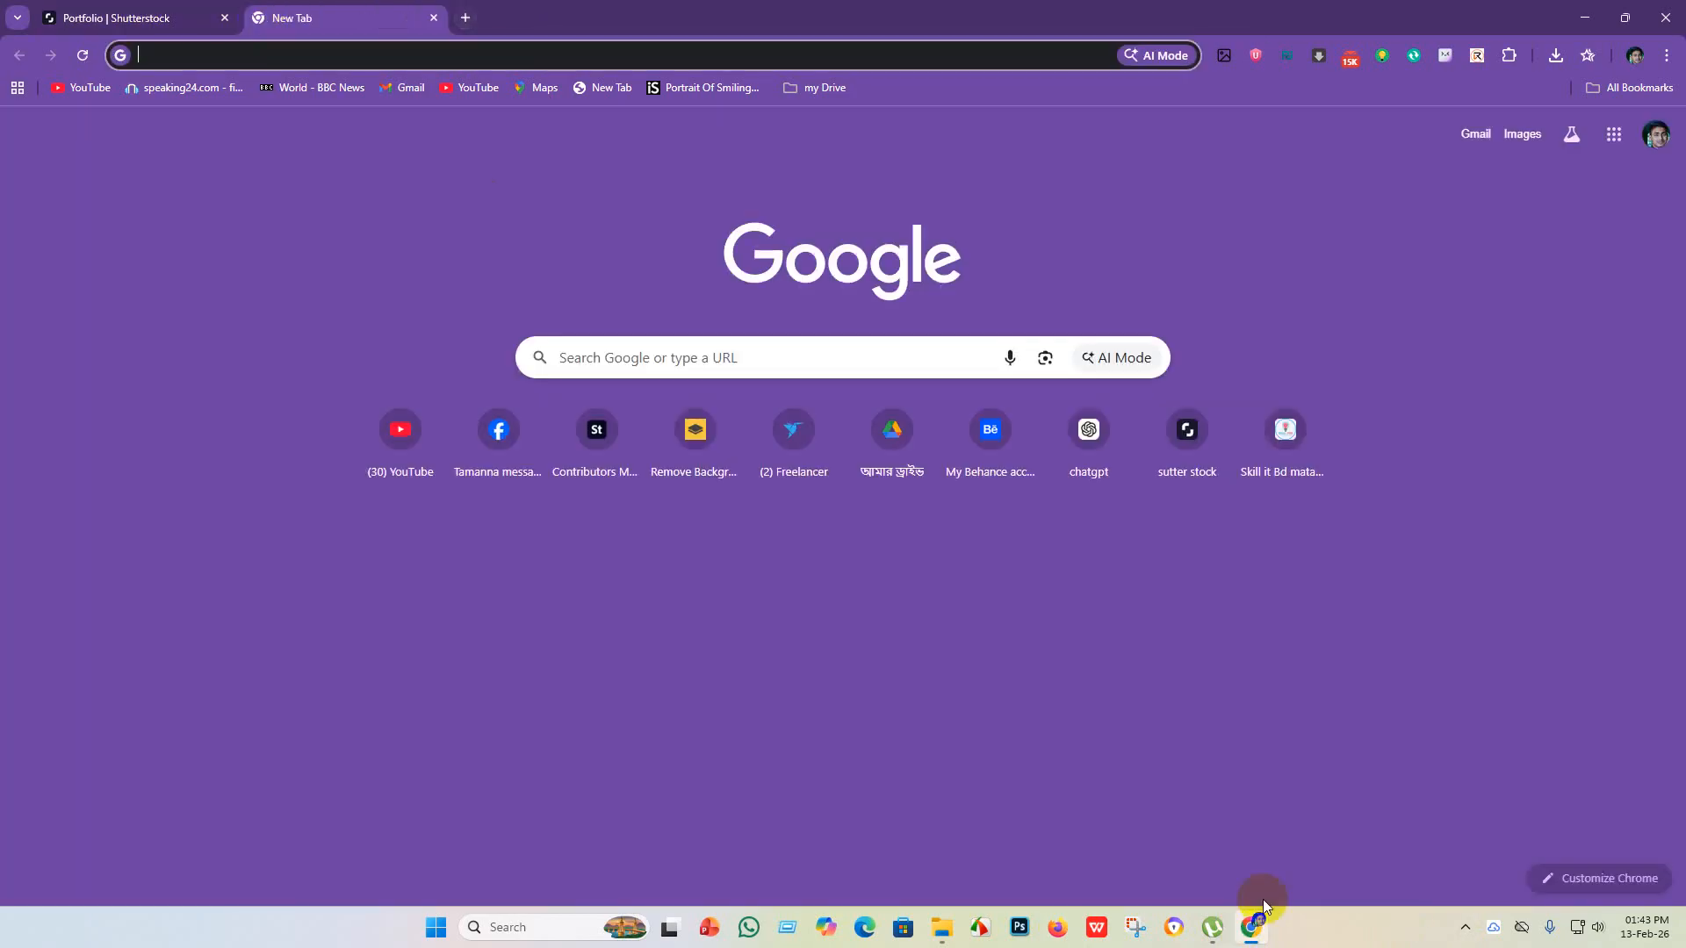
pyautogui.click(1199, 428)
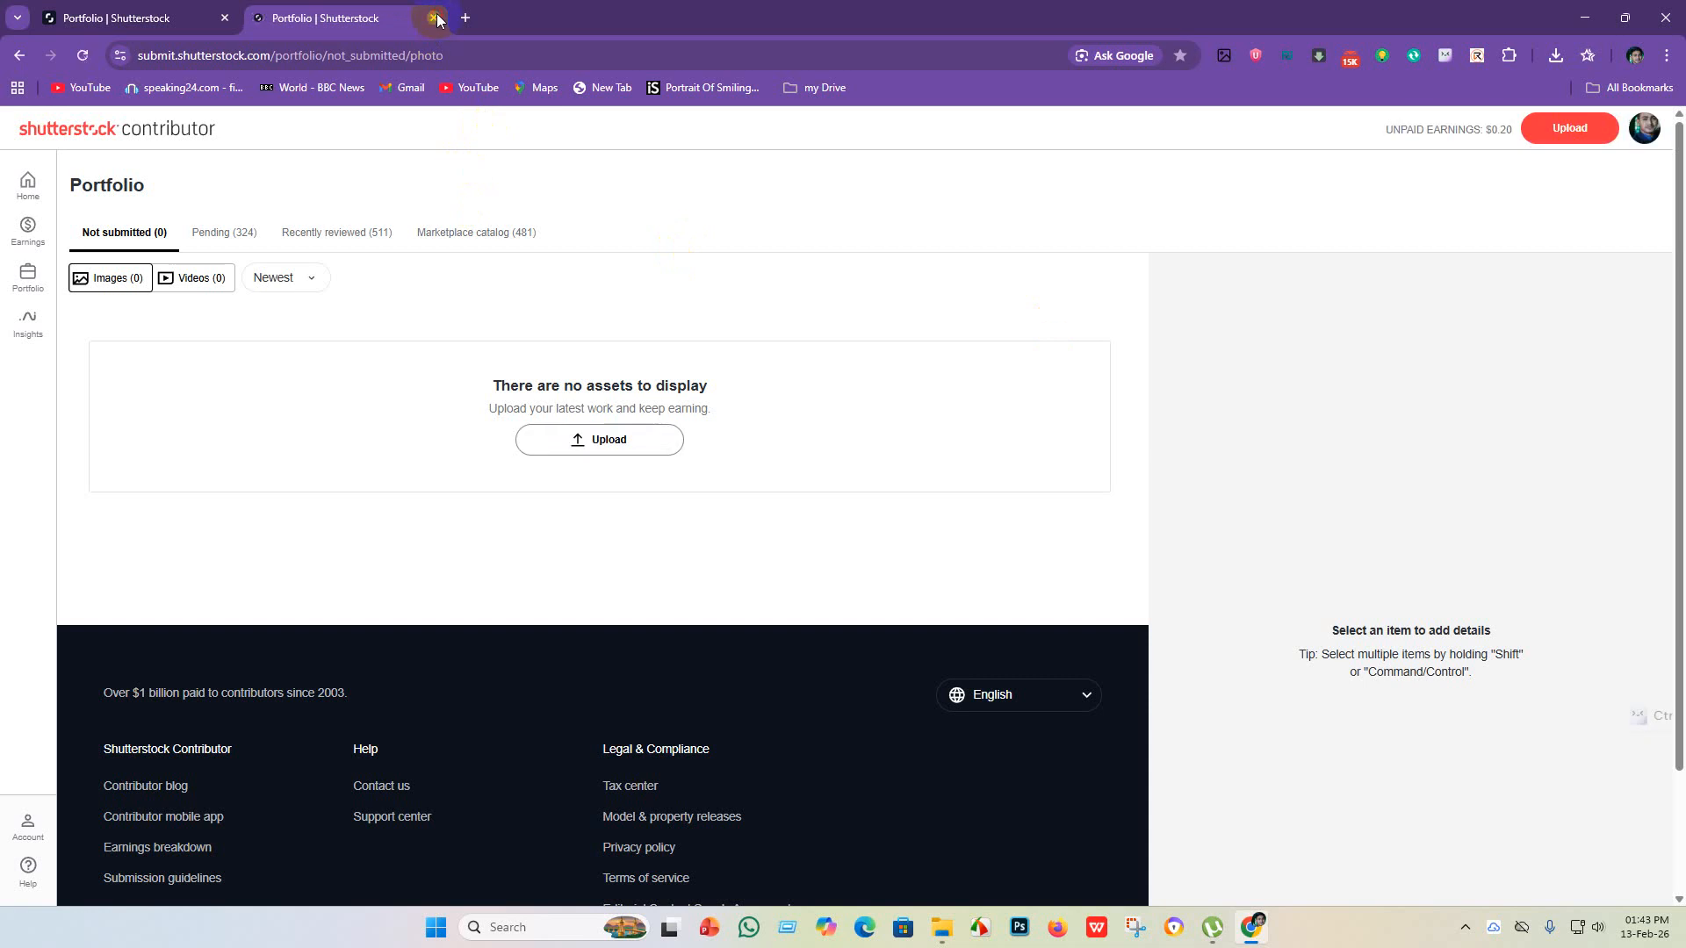
pyautogui.click(434, 18)
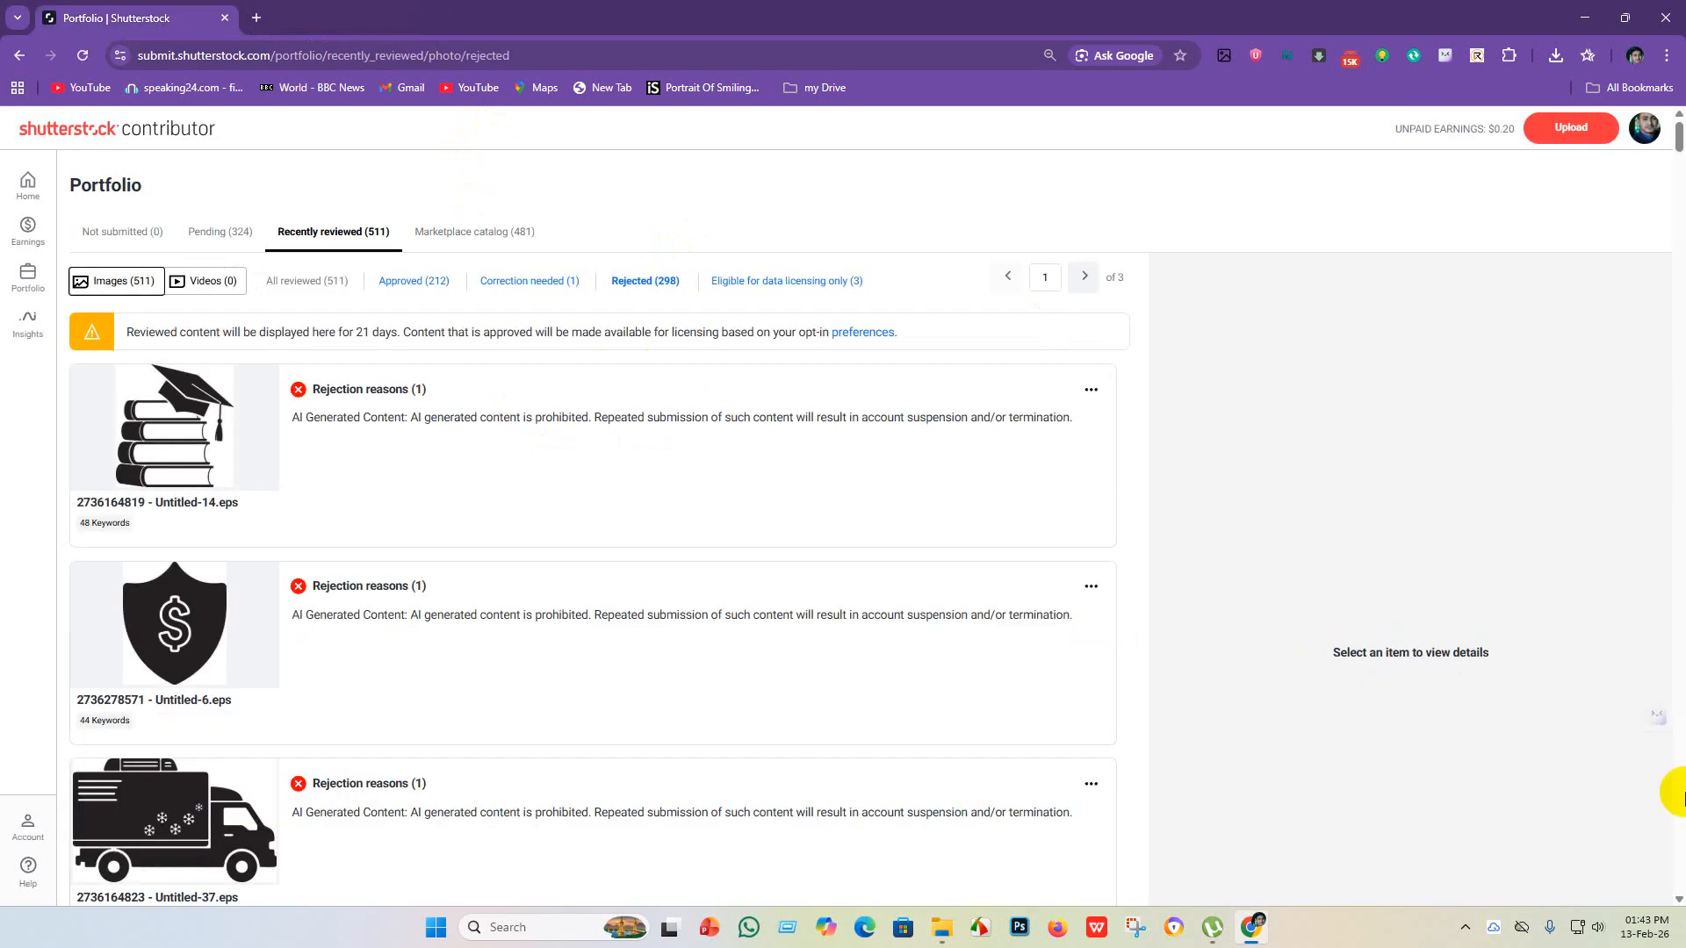
# - Open the Adobe Stock contributor dashboard in a new tab and review this year's downloads, earnings and the 12-week trend
pyautogui.click(253, 18)
pyautogui.click(612, 417)
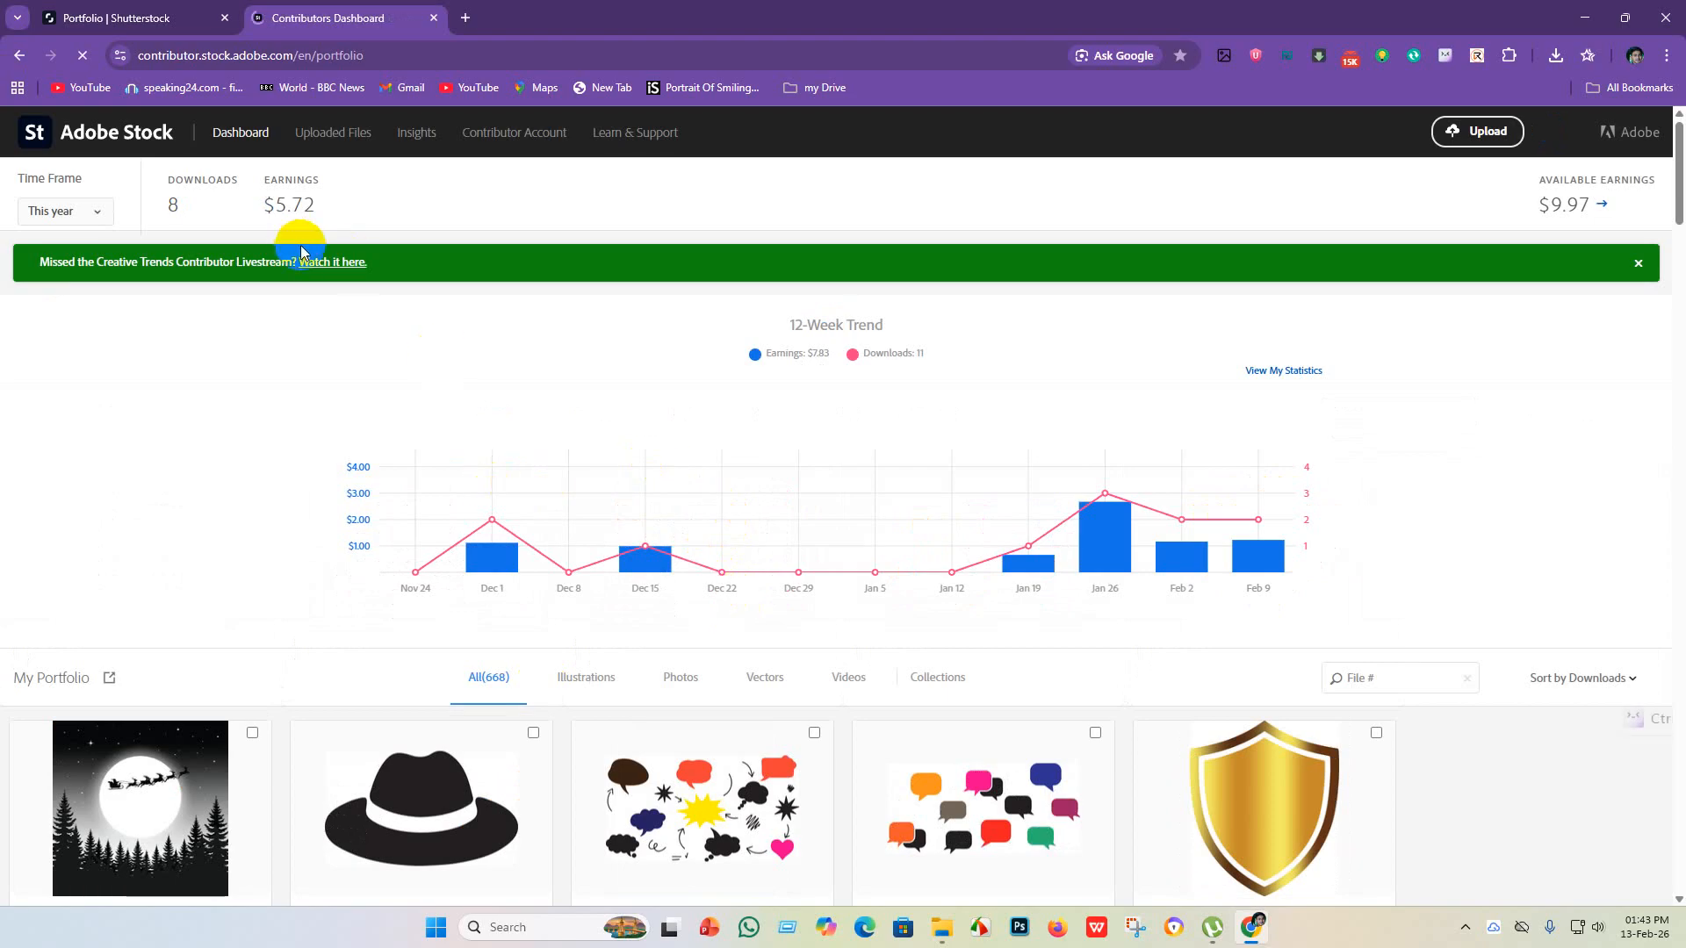
pyautogui.scroll(-5, 571, 539)
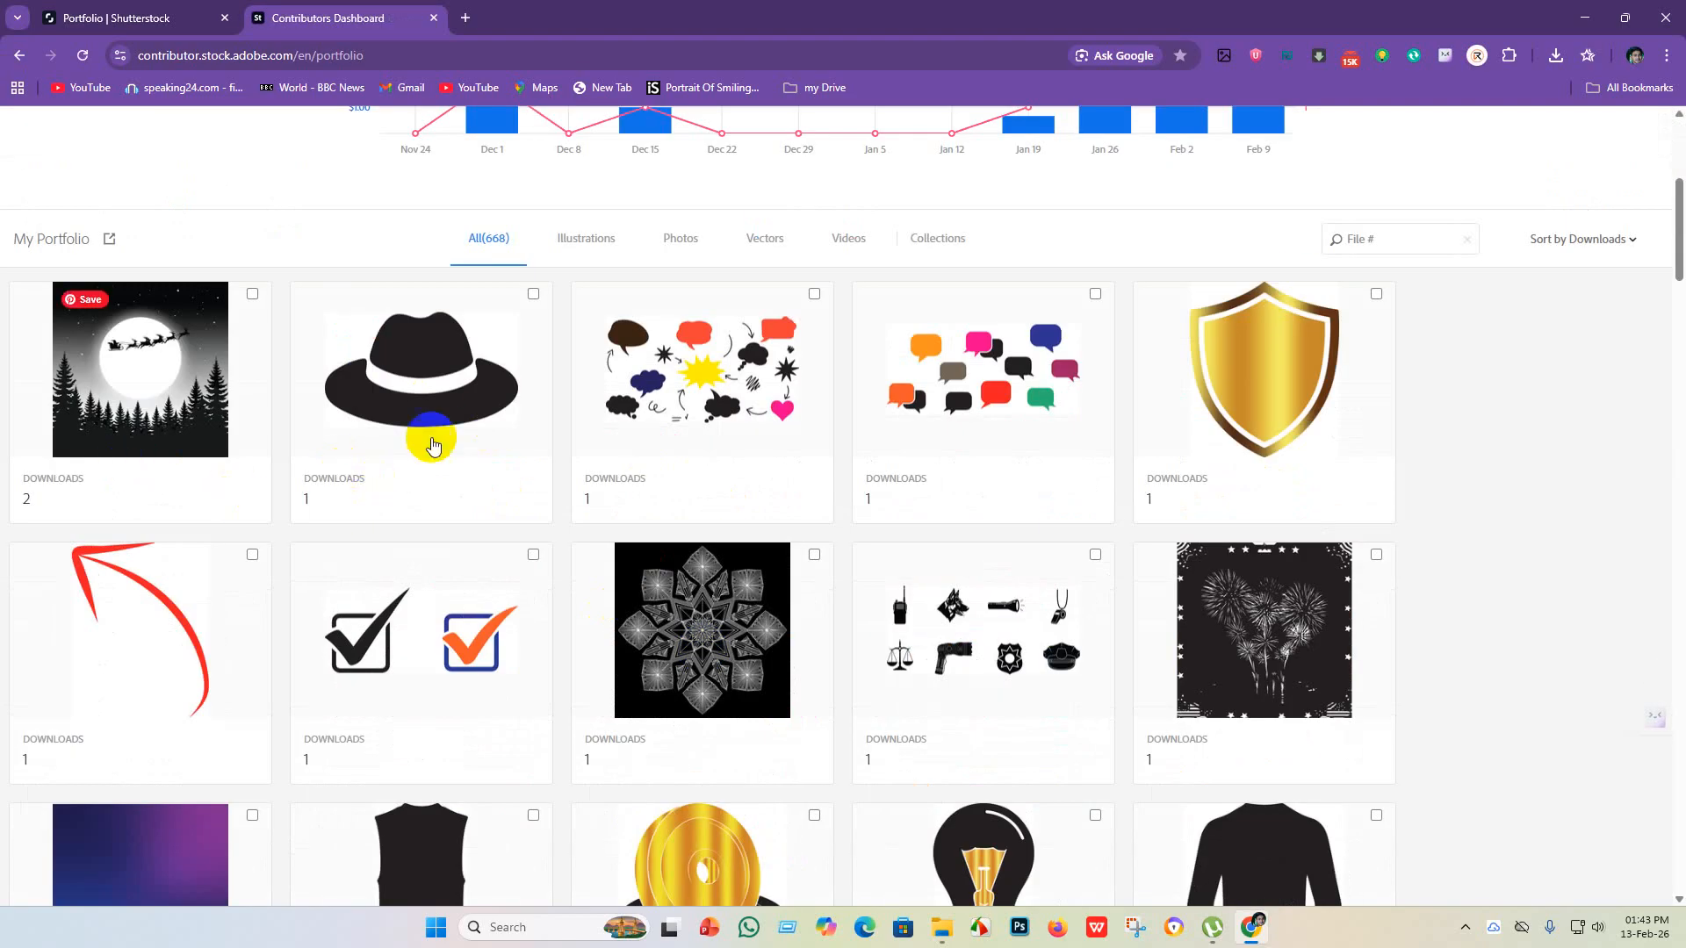
pyautogui.scroll(5, 397, 314)
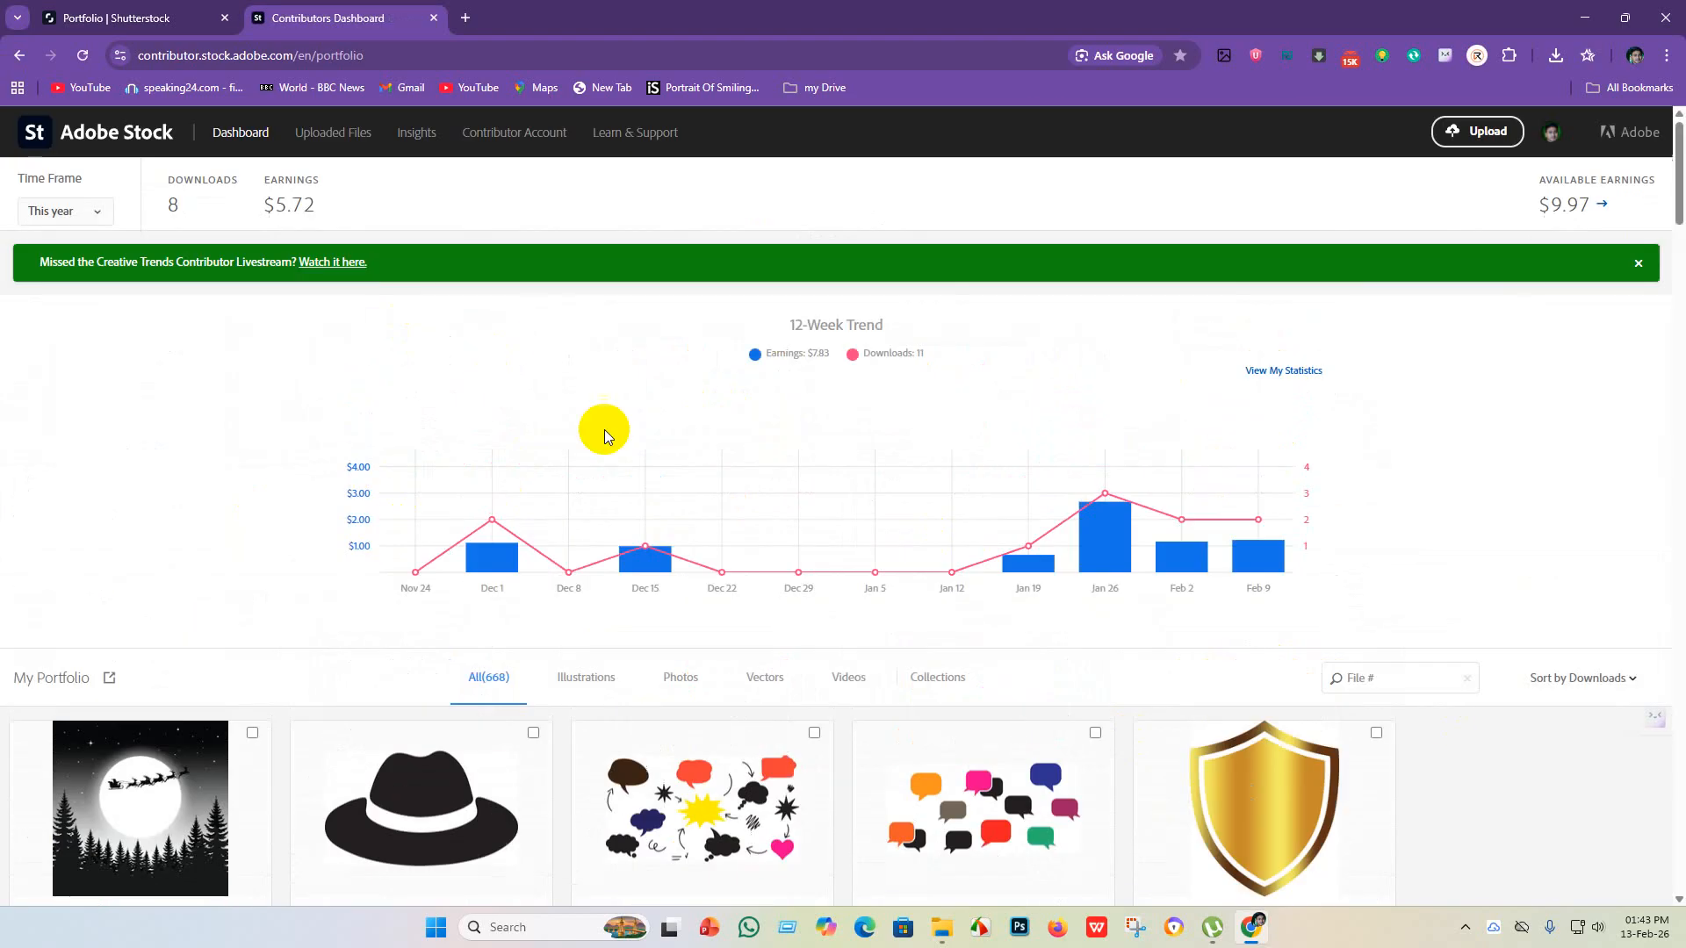
pyautogui.scroll(-2, 542, 743)
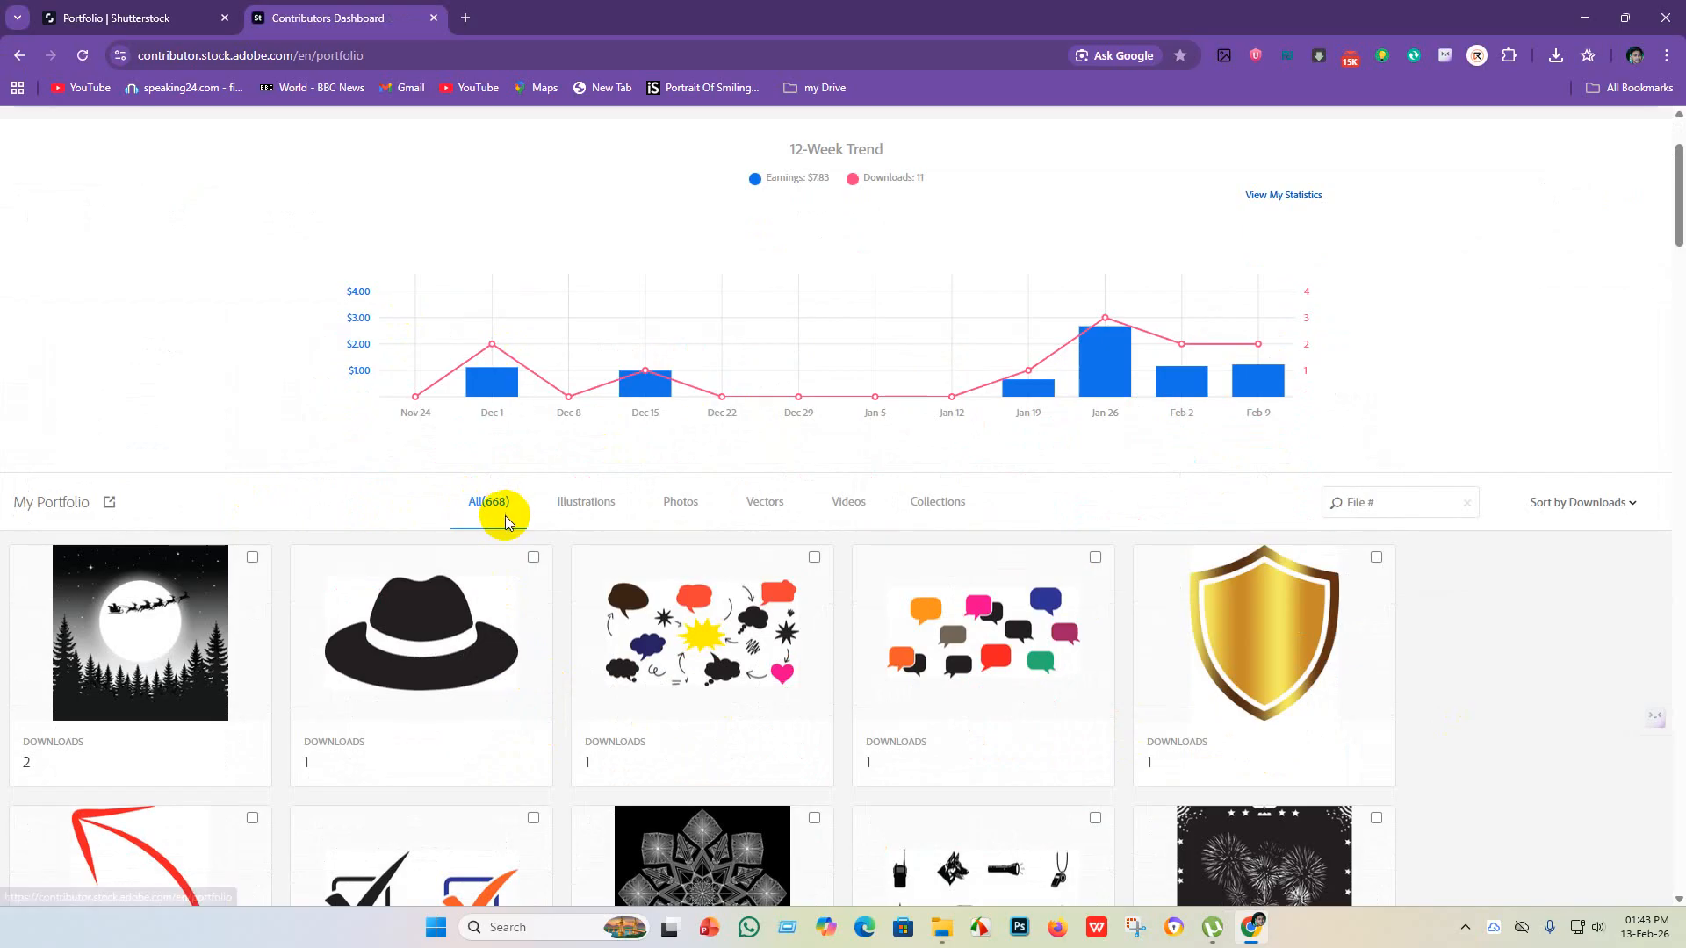
pyautogui.scroll(2, 439, 535)
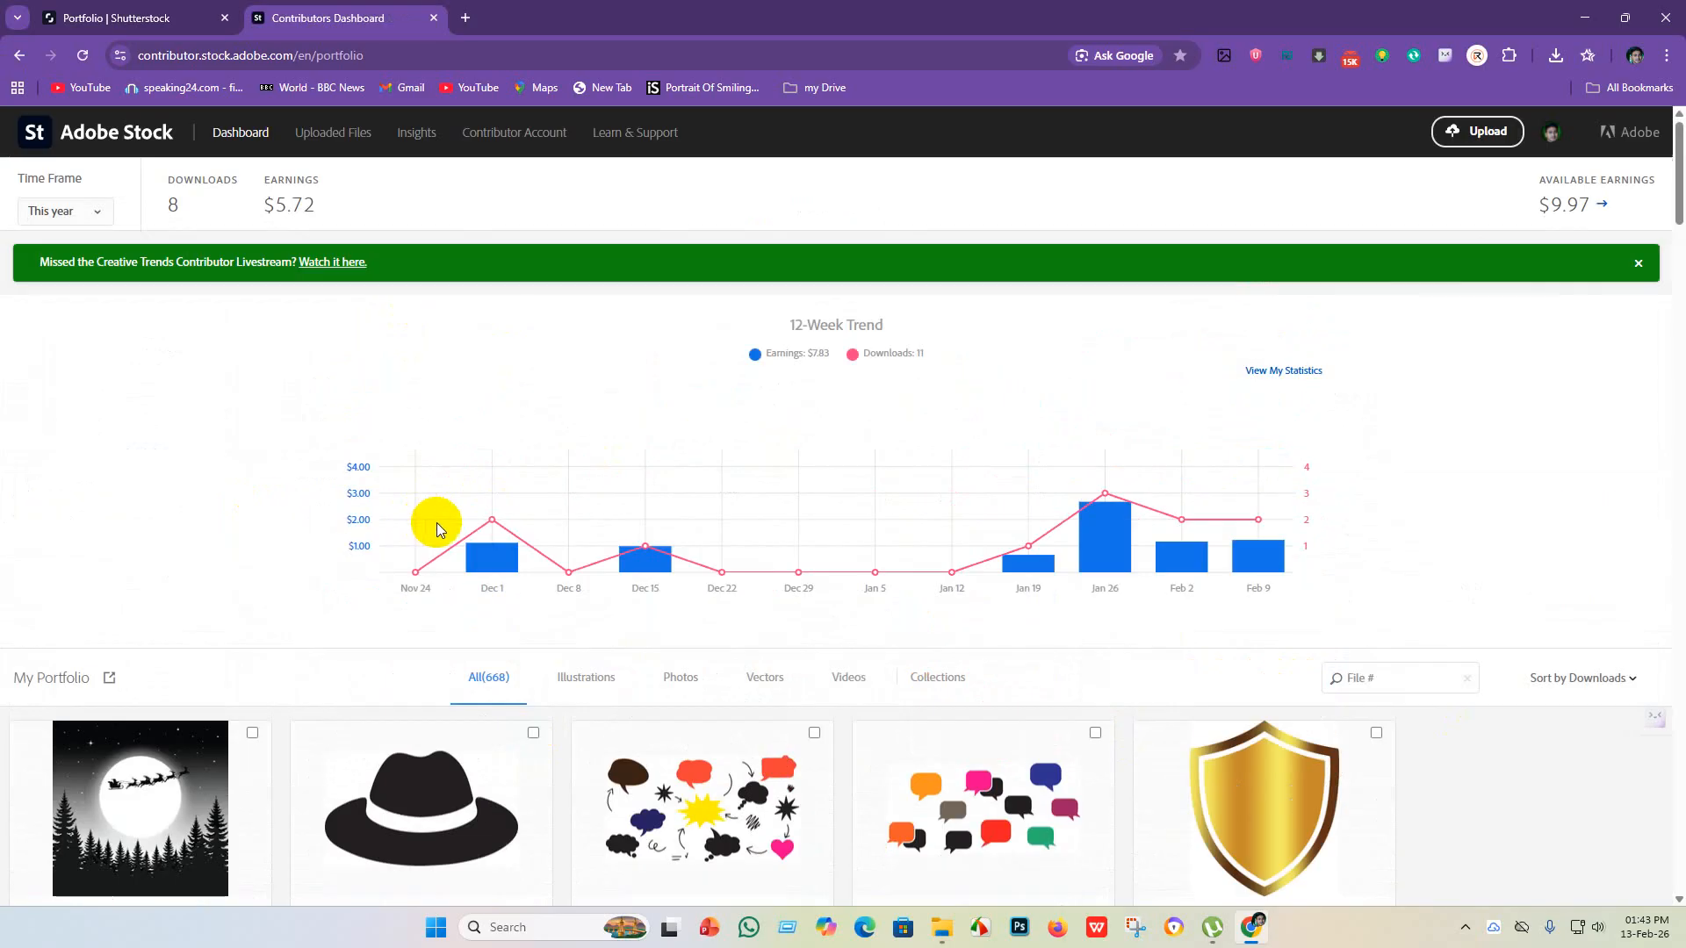
# - Browse the Adobe Stock portfolio thumbnails and examine the download count of each asset
pyautogui.scroll(-9, 436, 527)
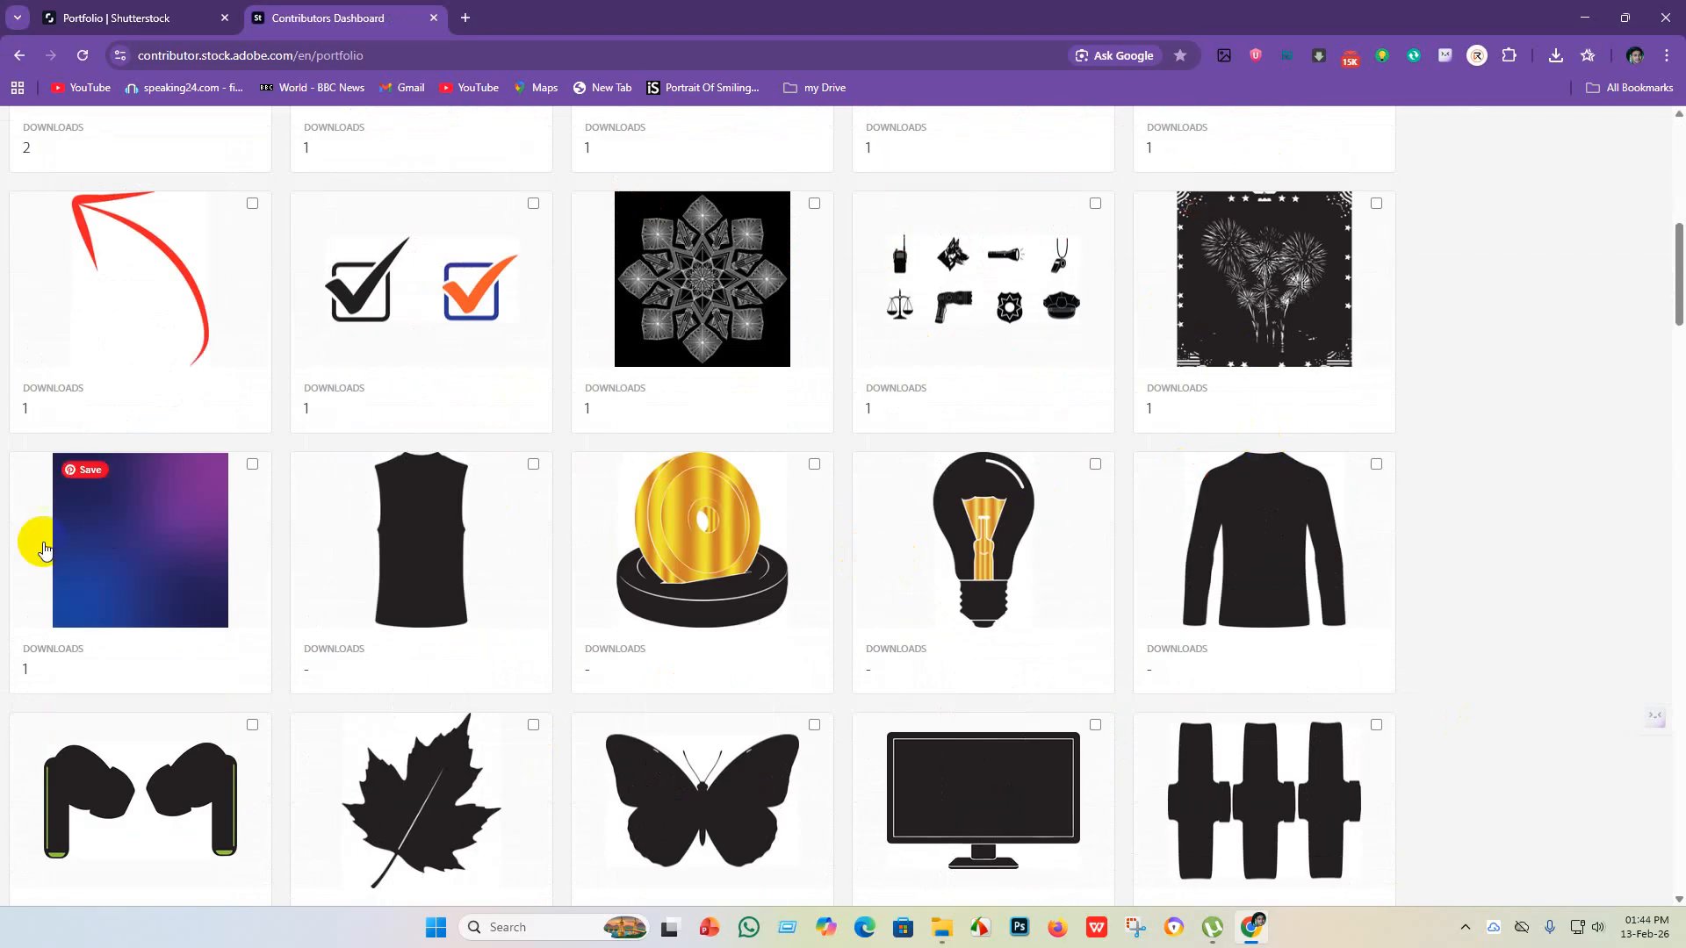
pyautogui.scroll(-4, 1351, 648)
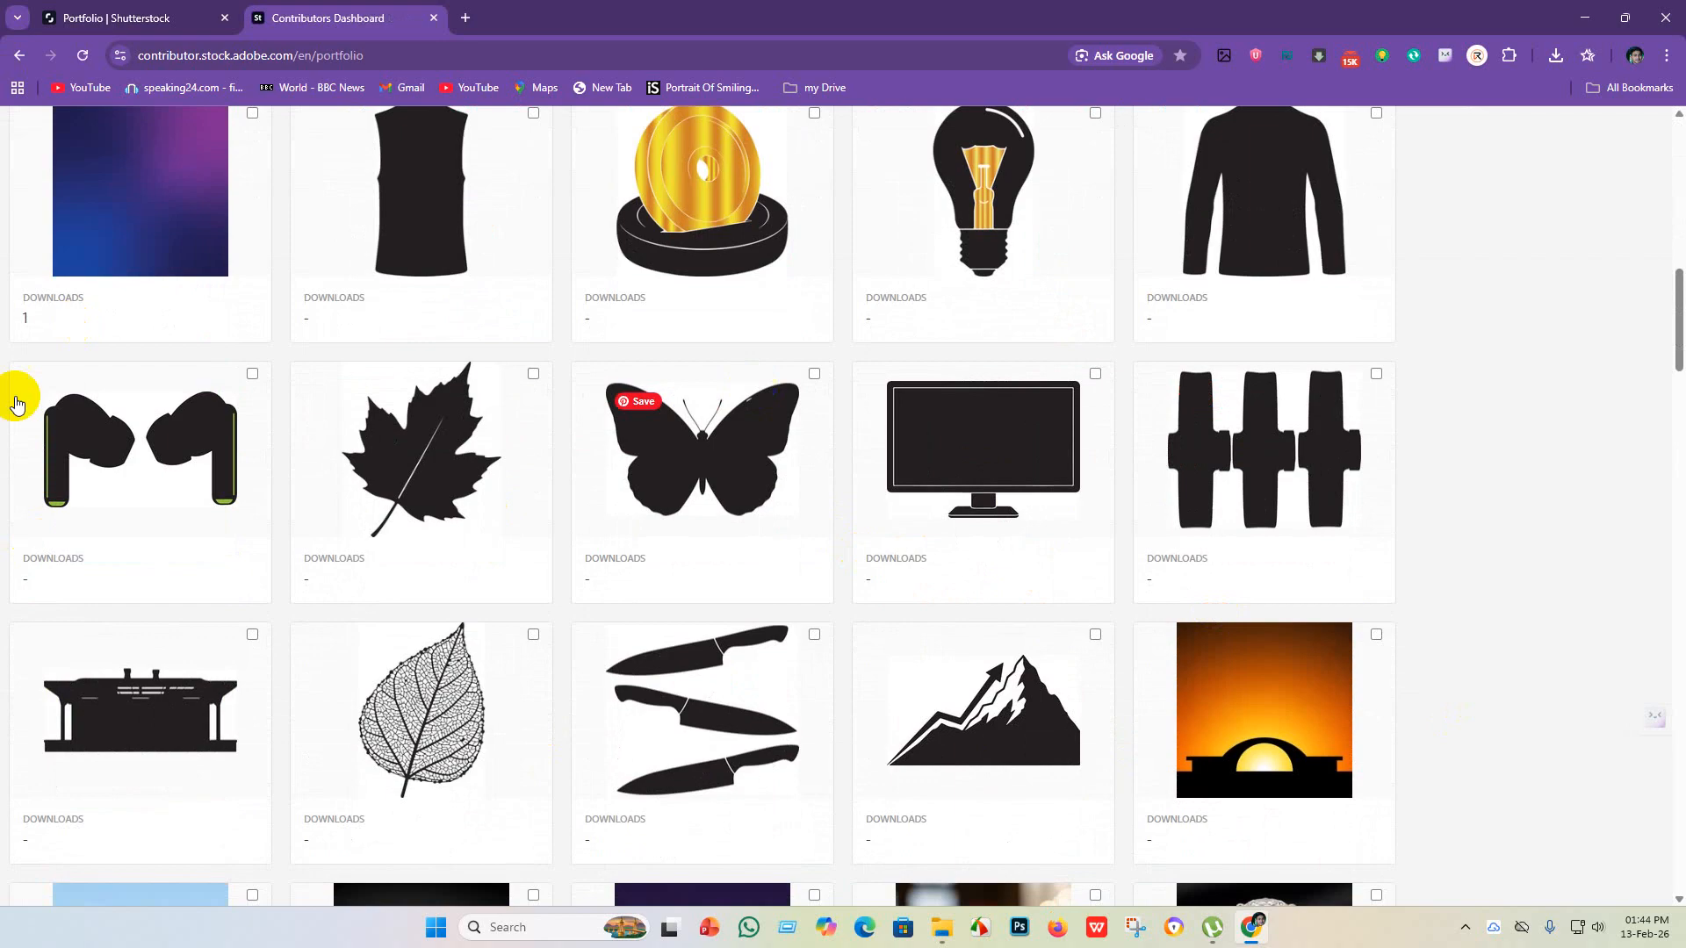
pyautogui.scroll(-4, 1141, 720)
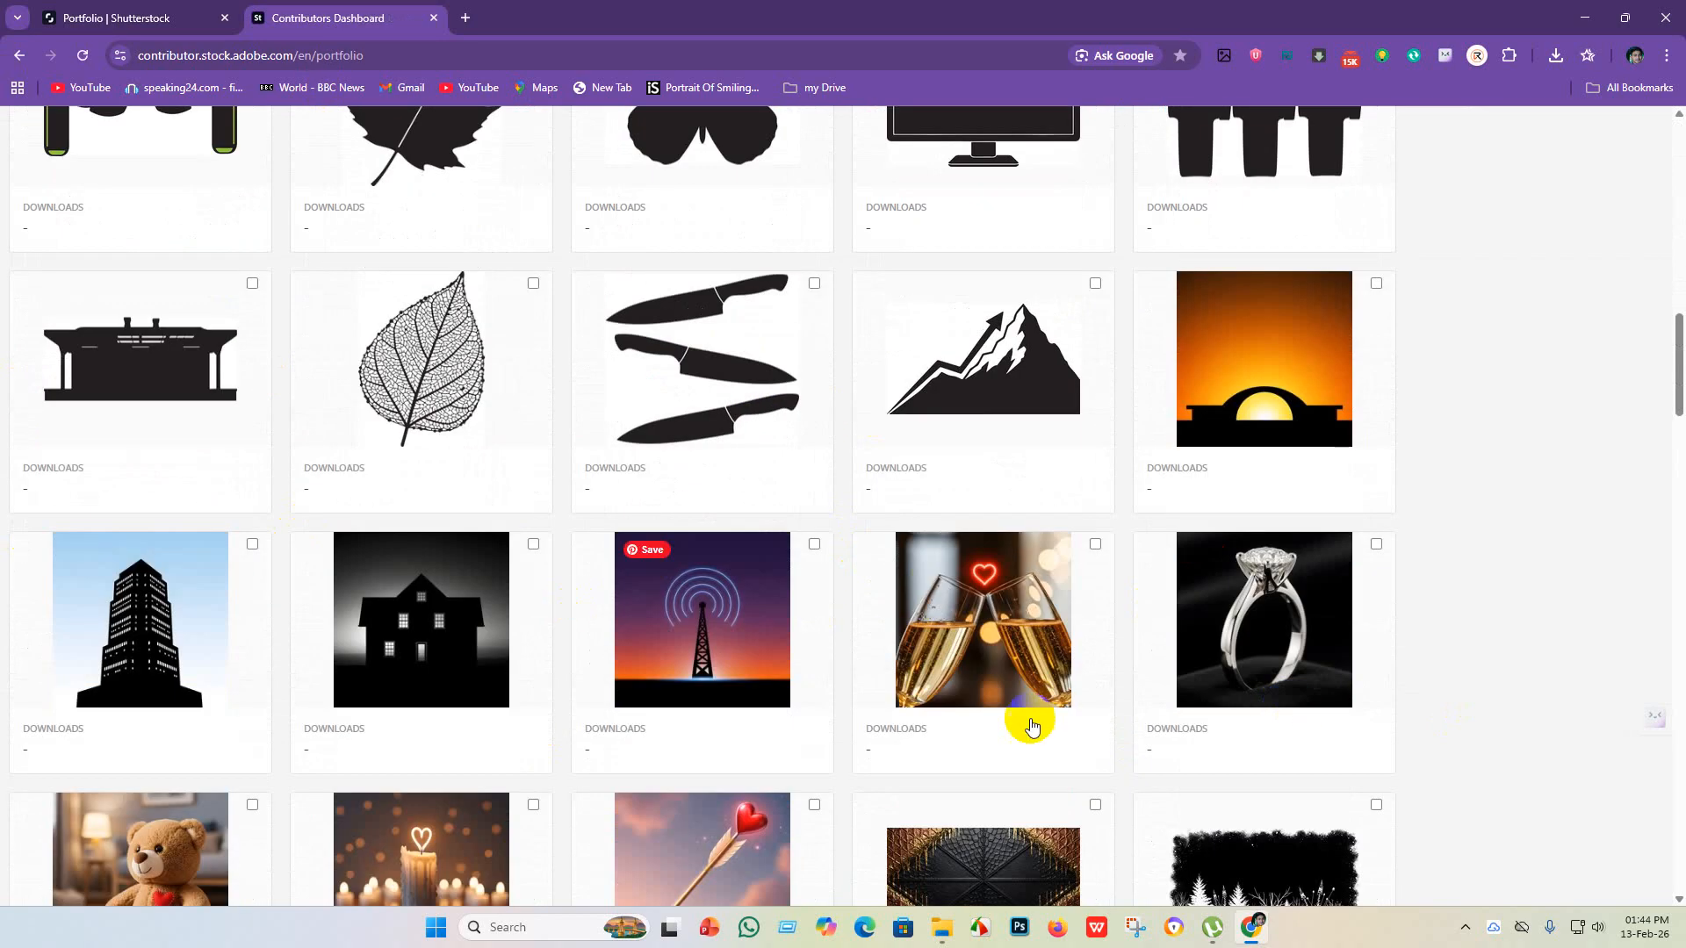
pyautogui.scroll(-5, 571, 526)
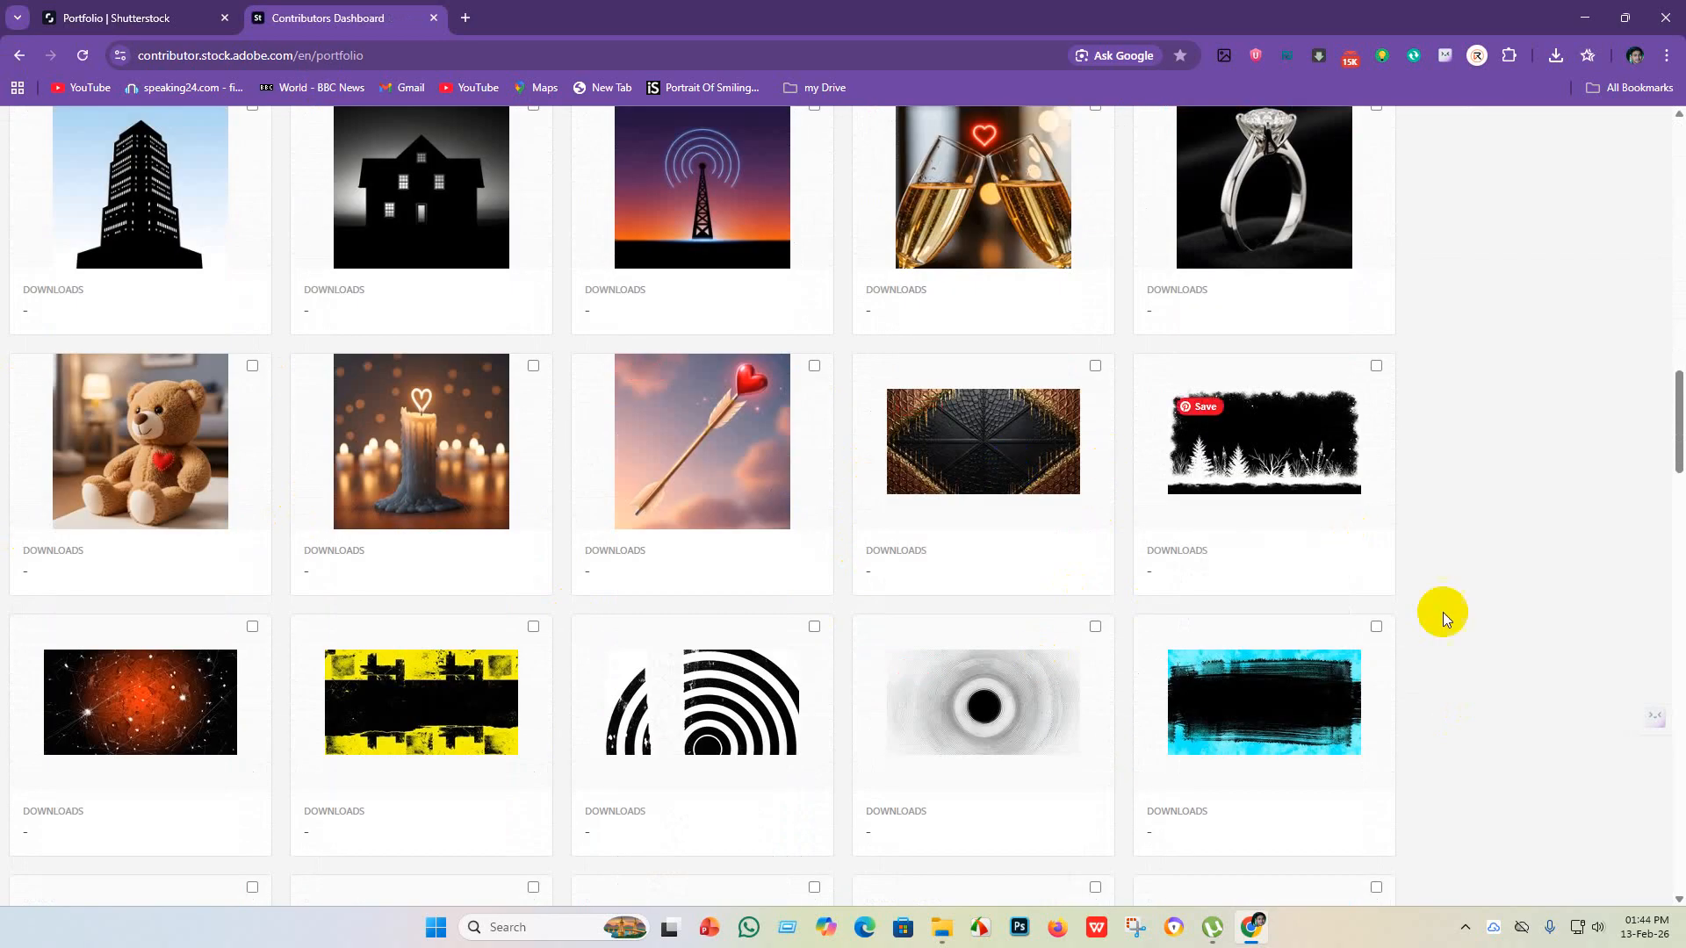
pyautogui.scroll(-6, 471, 519)
pyautogui.scroll(6, 469, 439)
pyautogui.scroll(10, 469, 404)
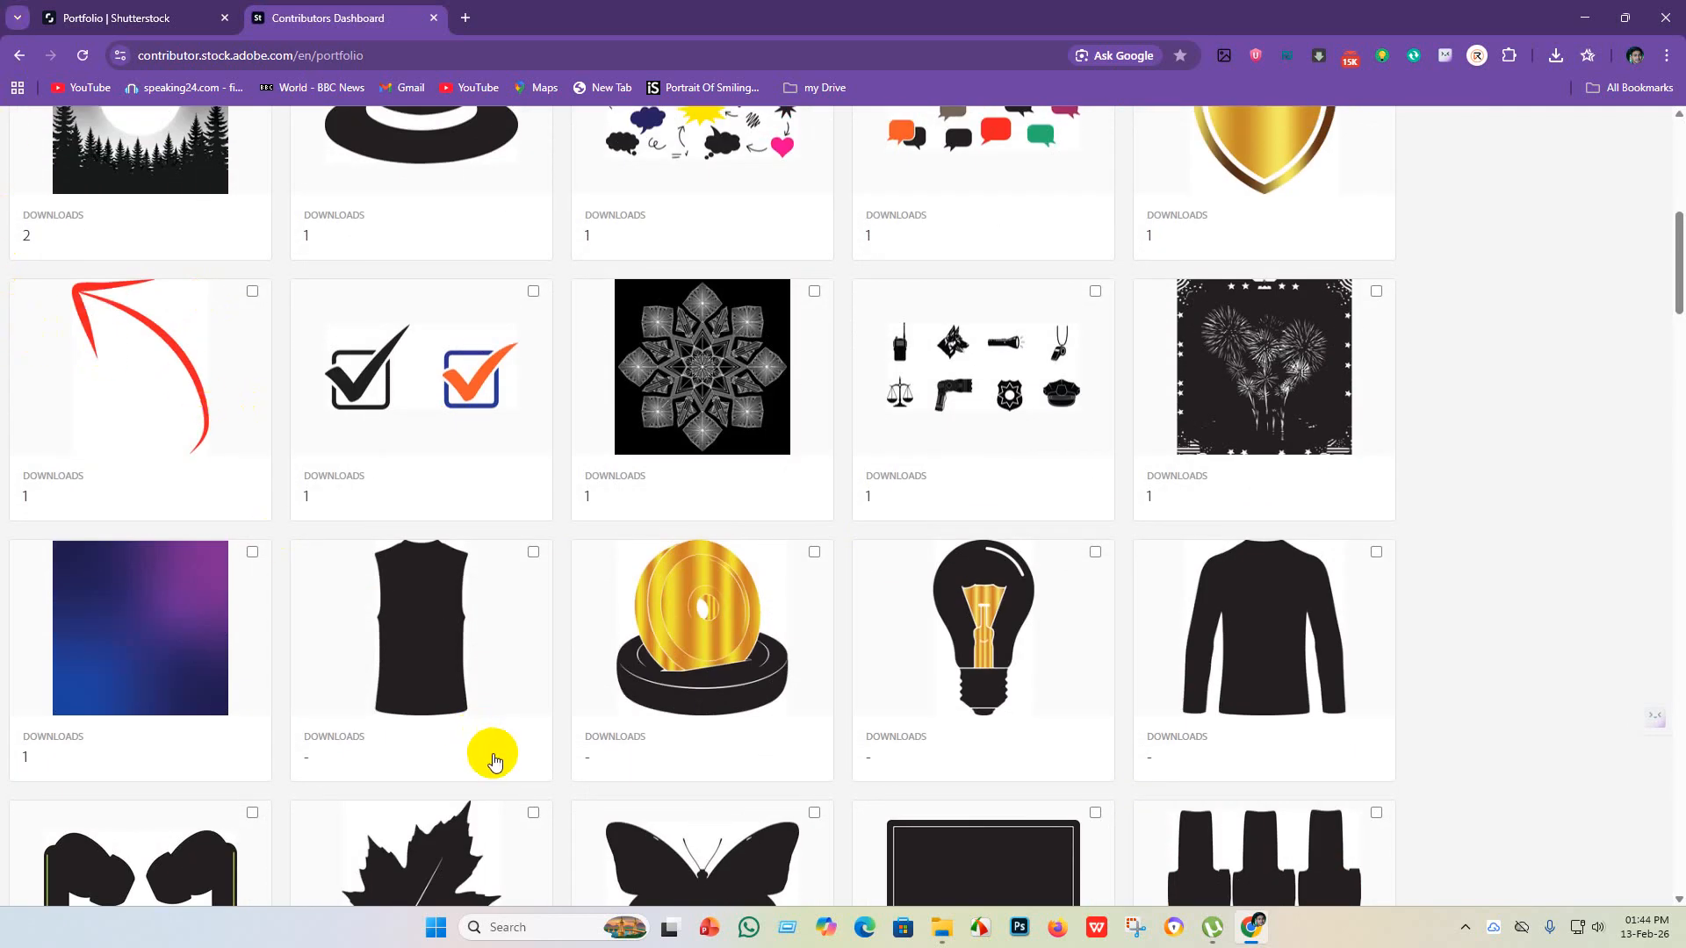
pyautogui.scroll(8, 508, 490)
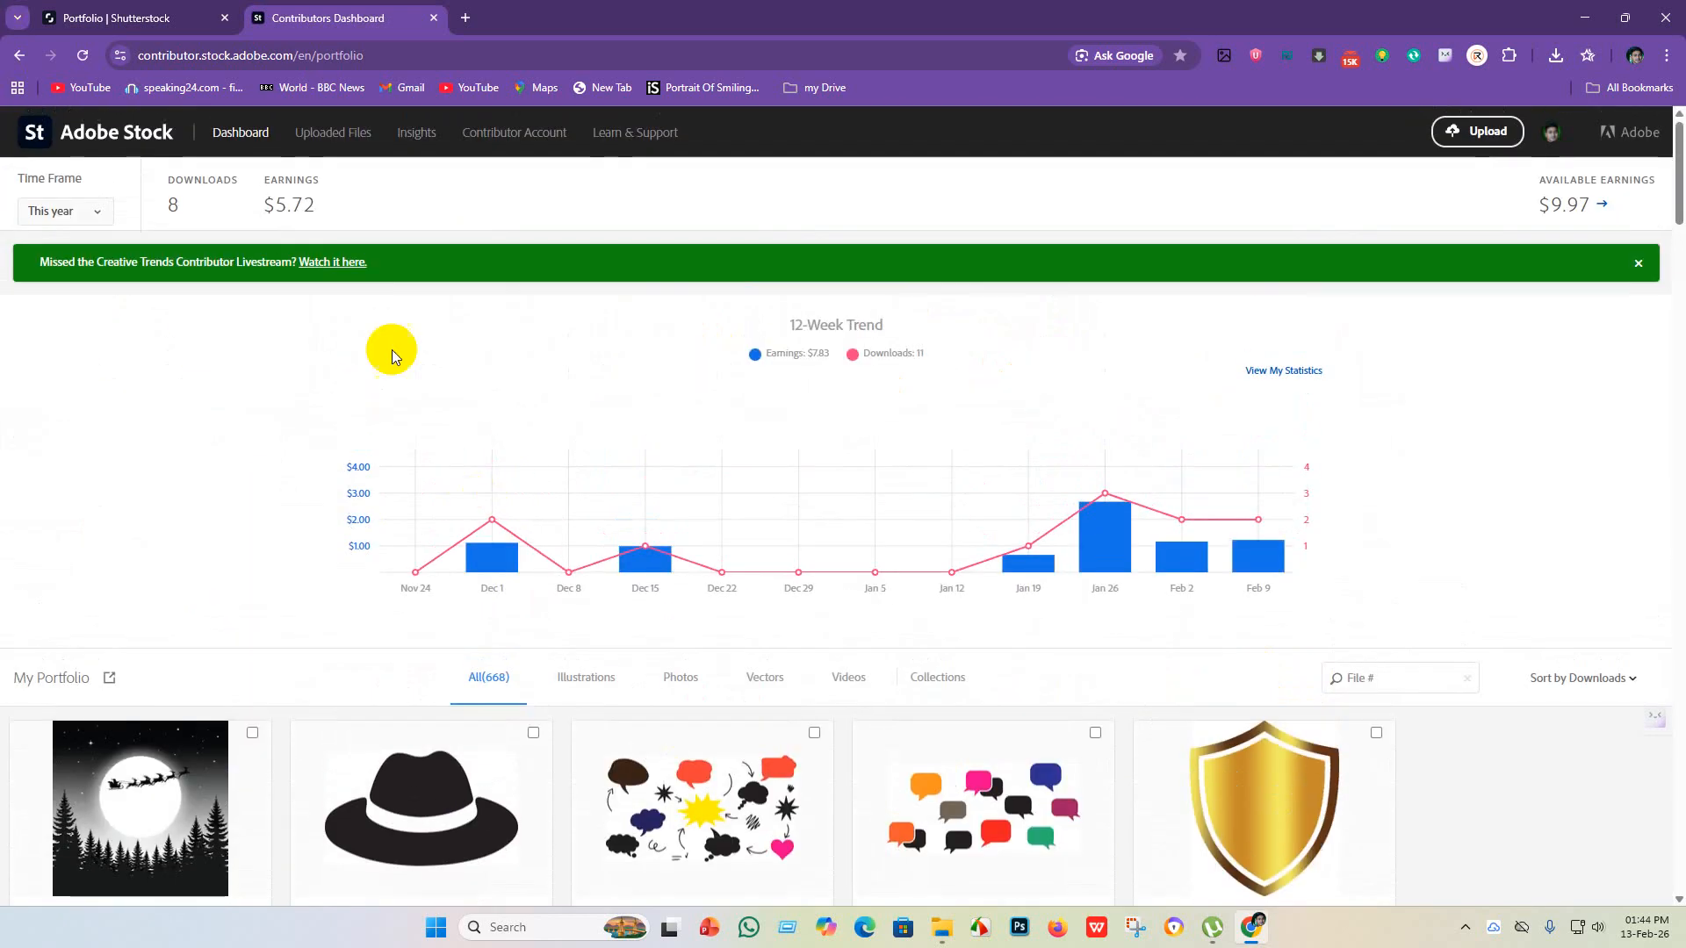
# - Open the uploaded files in Adobe Stock and look through the new, unsubmitted ones
pyautogui.click(346, 133)
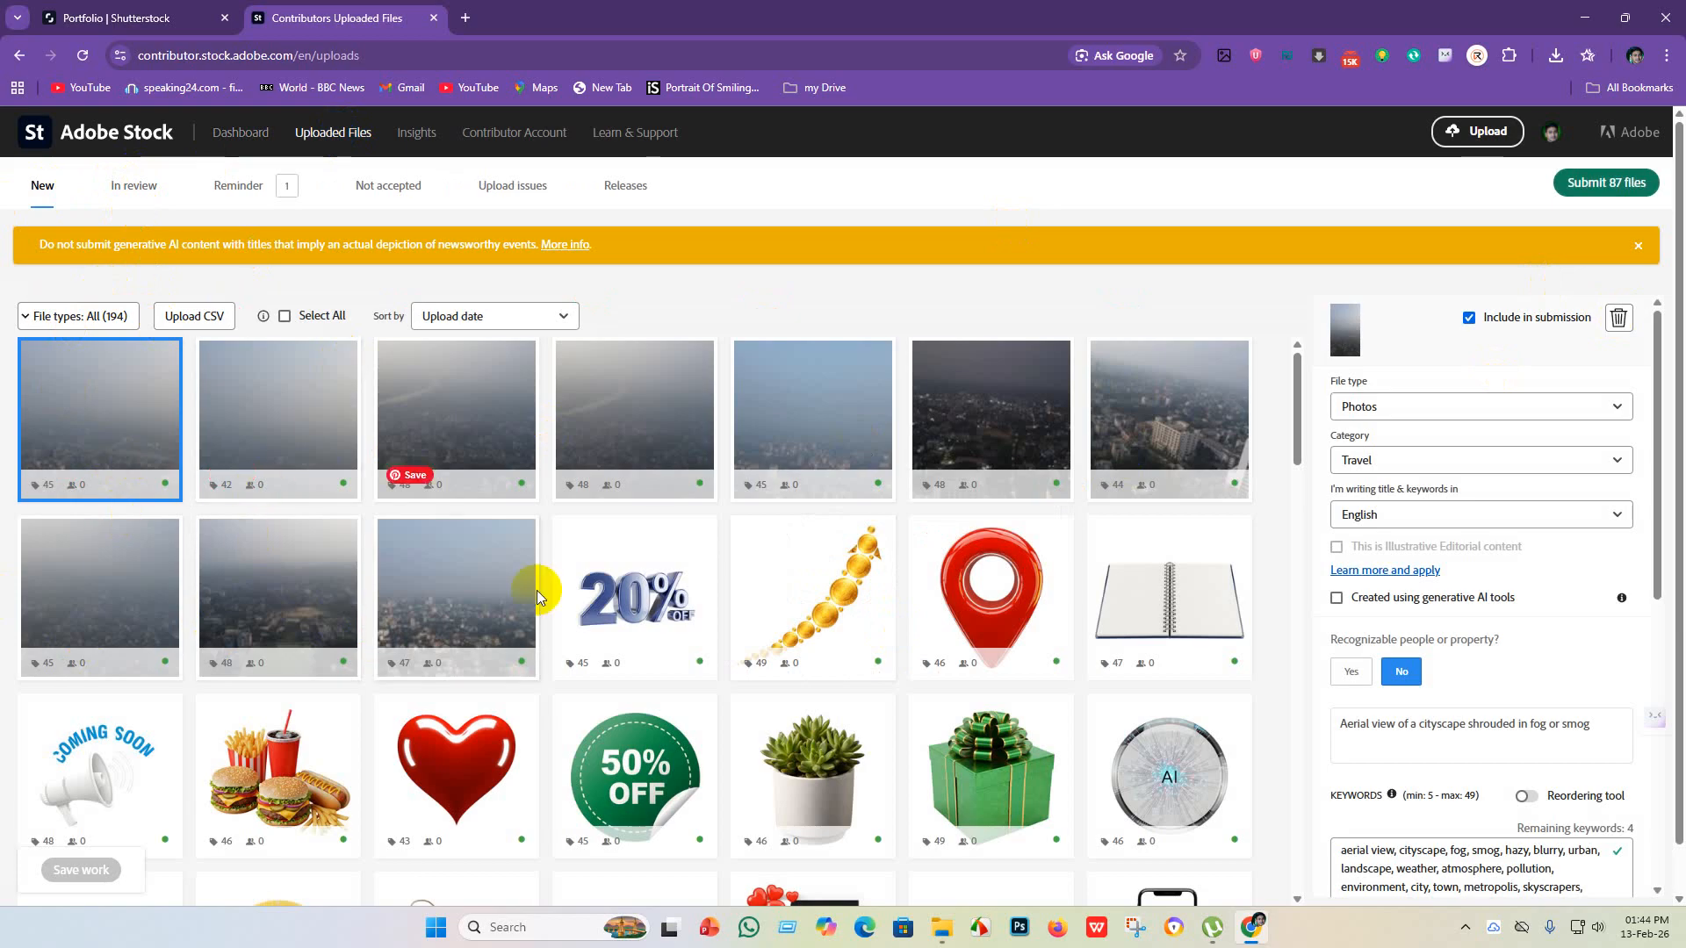
pyautogui.scroll(-3, 1172, 693)
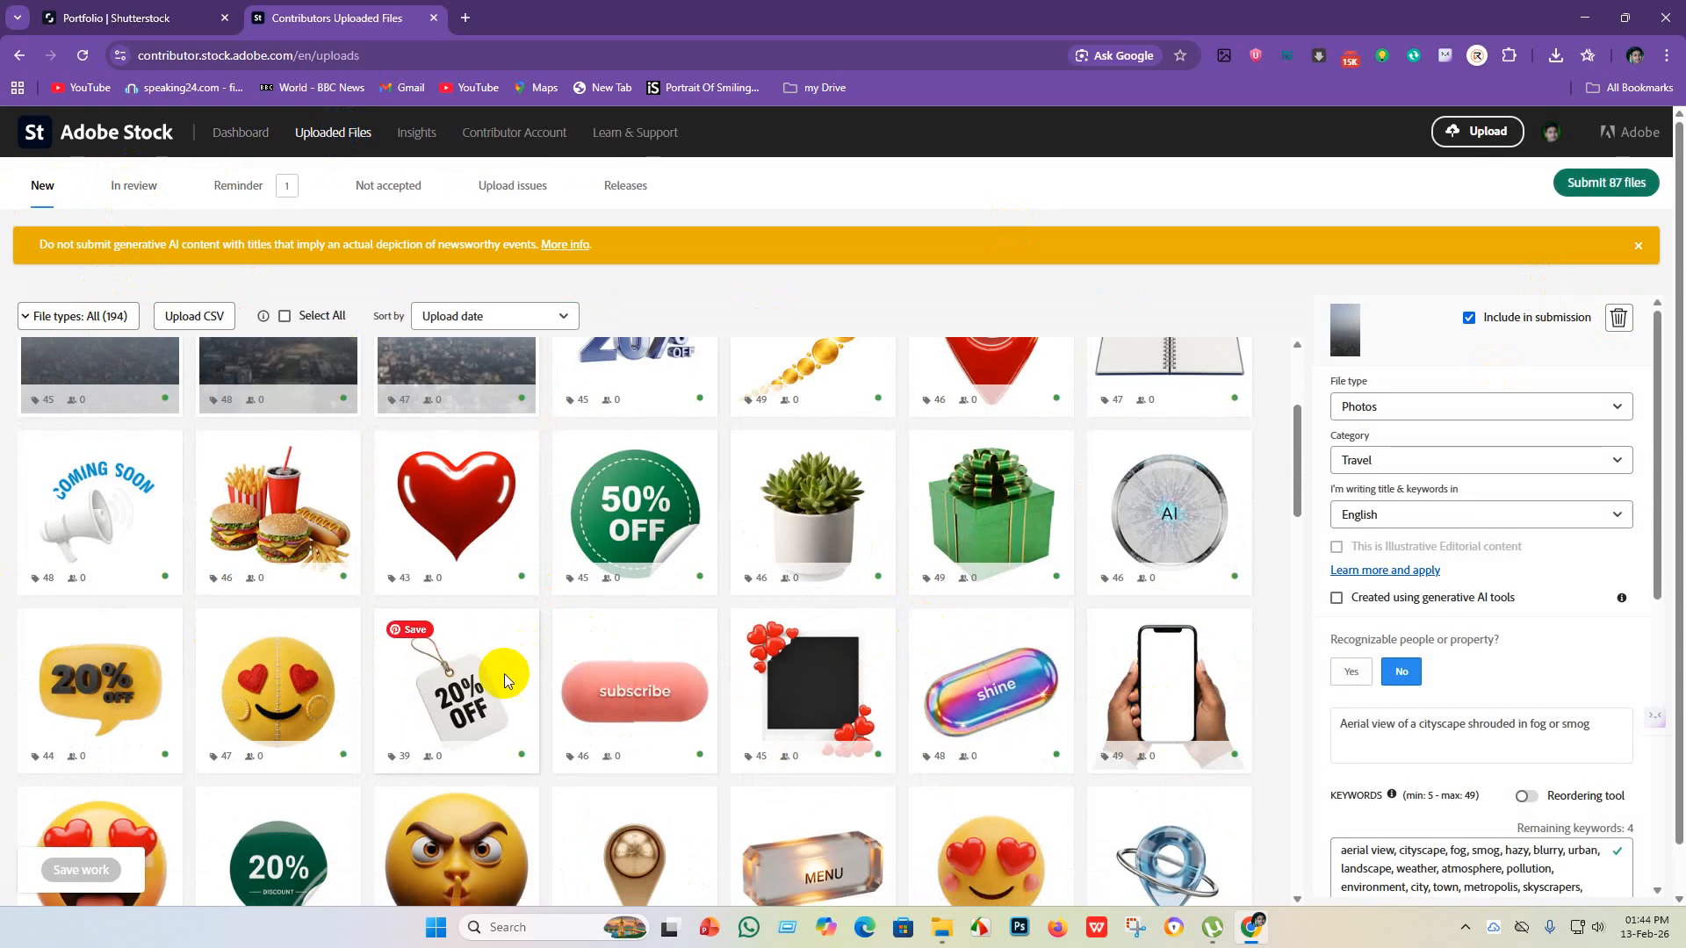
pyautogui.scroll(3, 505, 679)
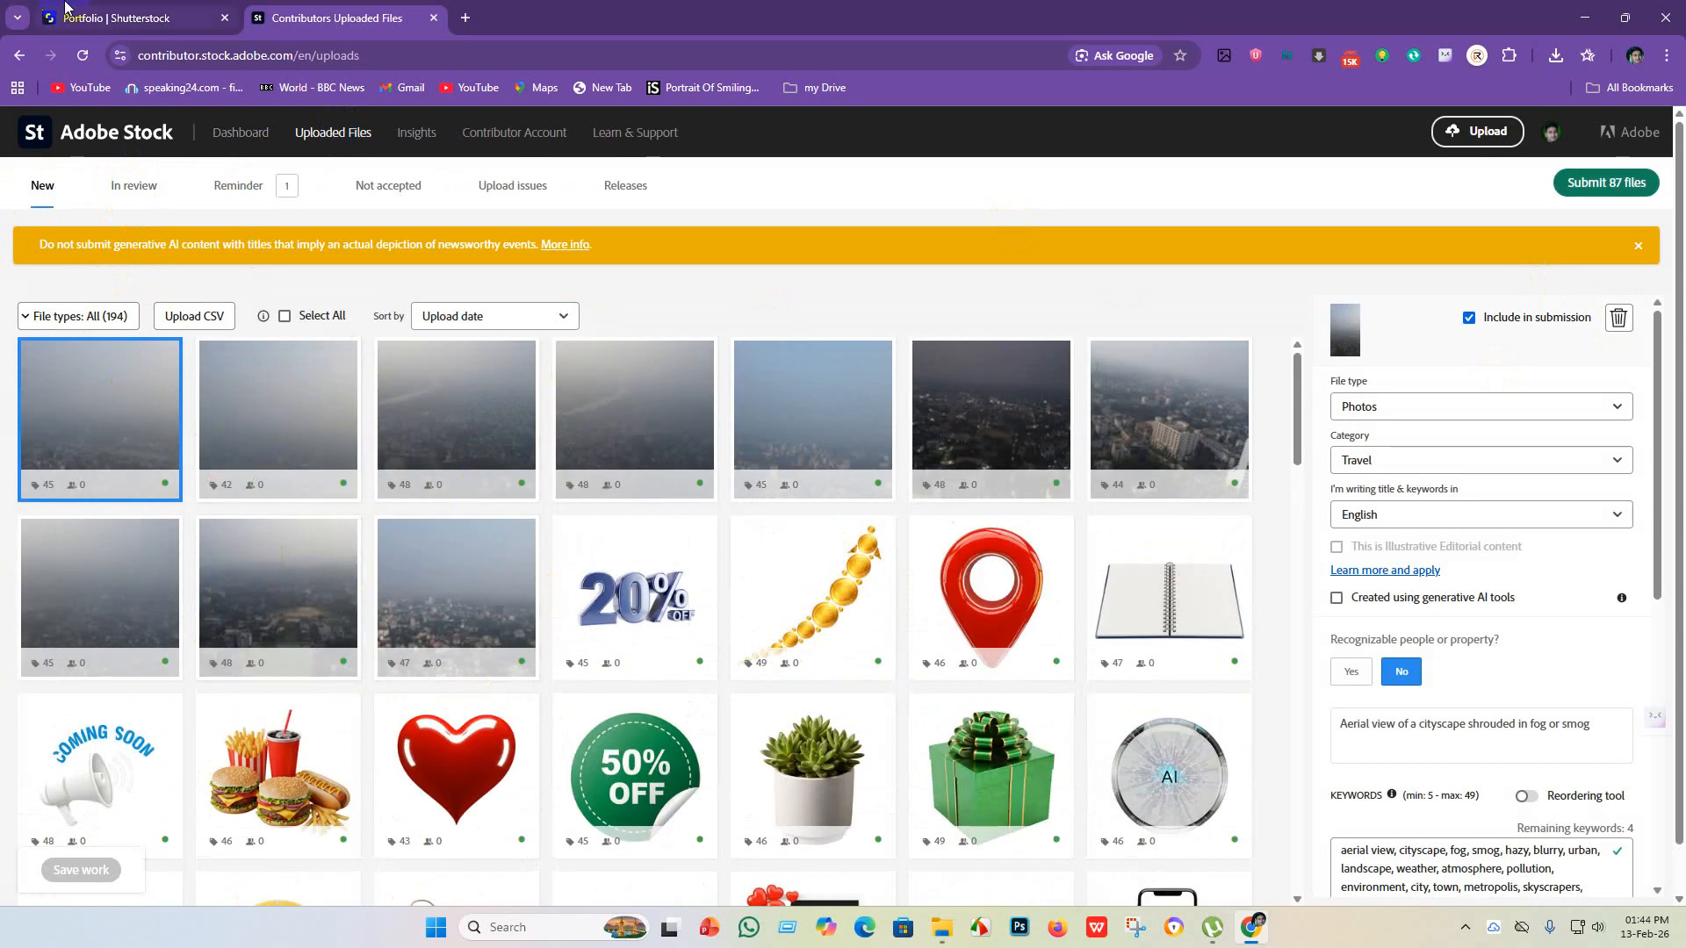
# - Switch to the Shutterstock portfolio and view the pending images
pyautogui.click(110, 11)
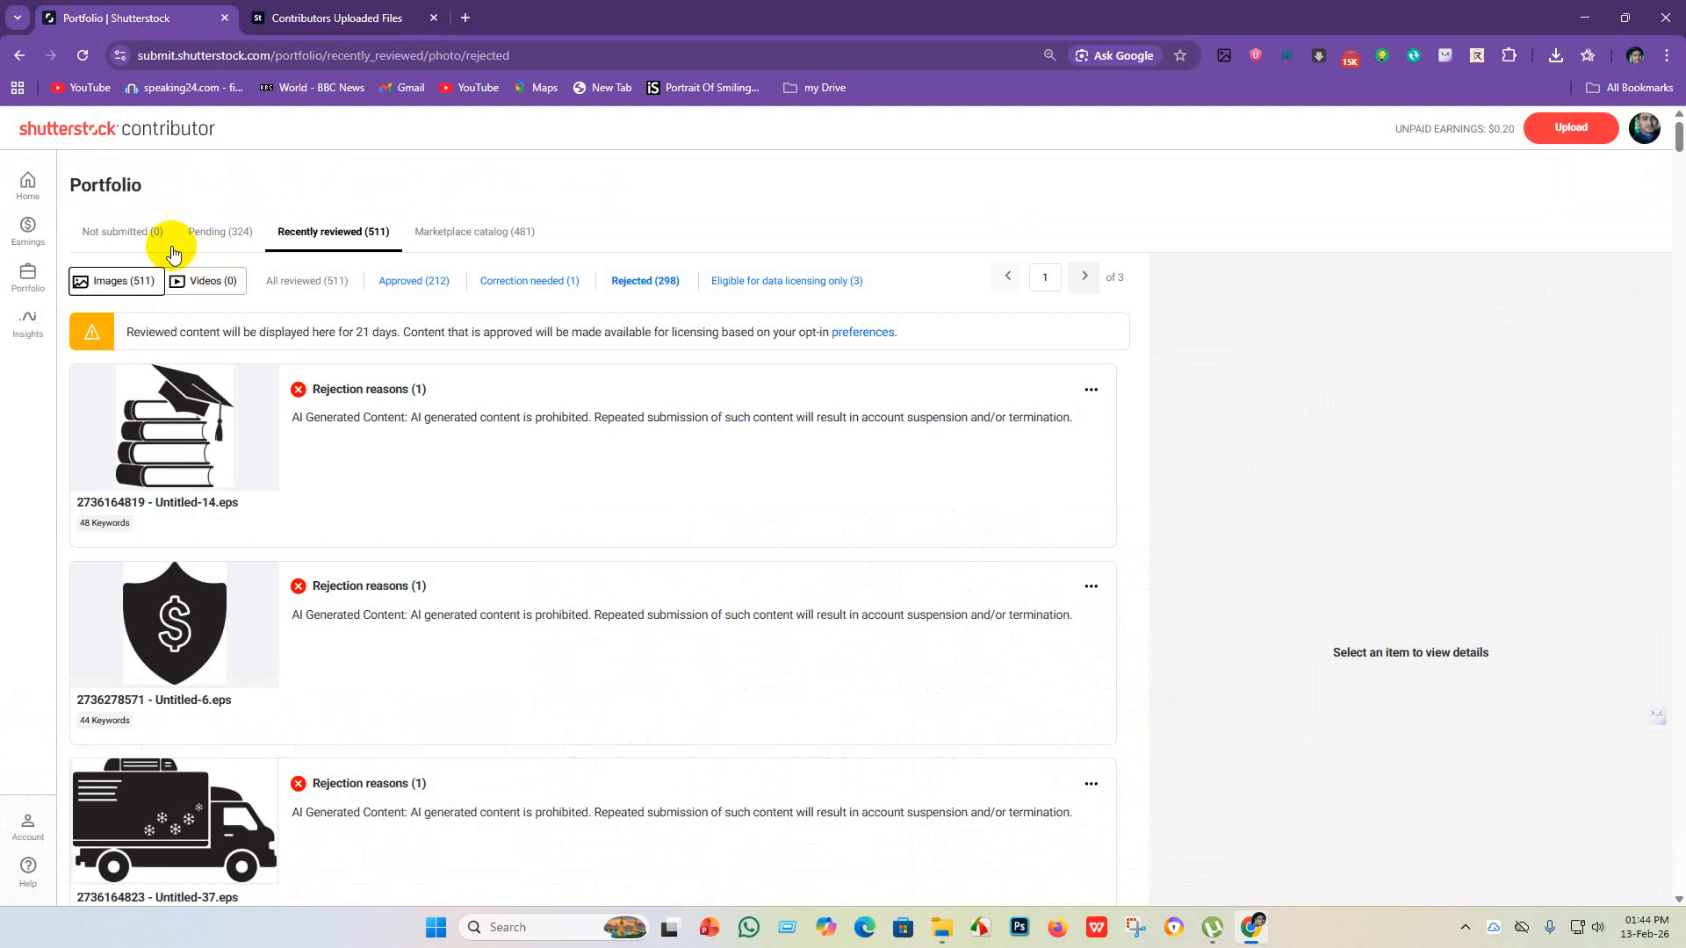
pyautogui.click(220, 238)
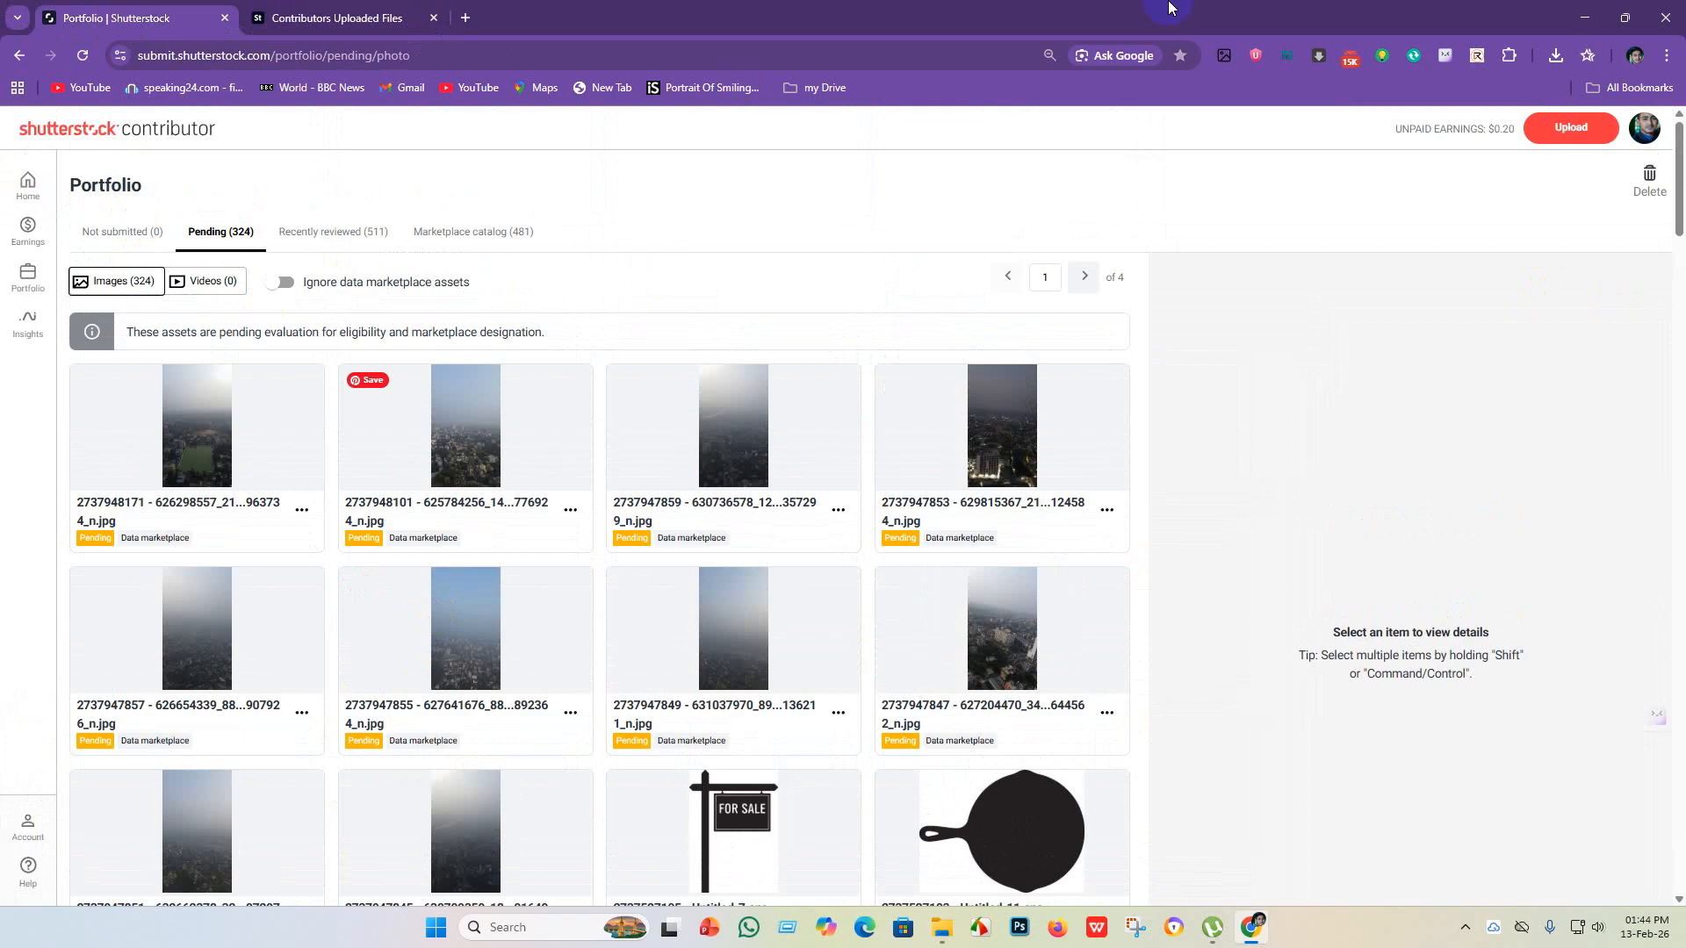
# - Back in Adobe Stock, submit the 87 new files, confirming the submission guidelines and the account suspension terms
pyautogui.click(325, 20)
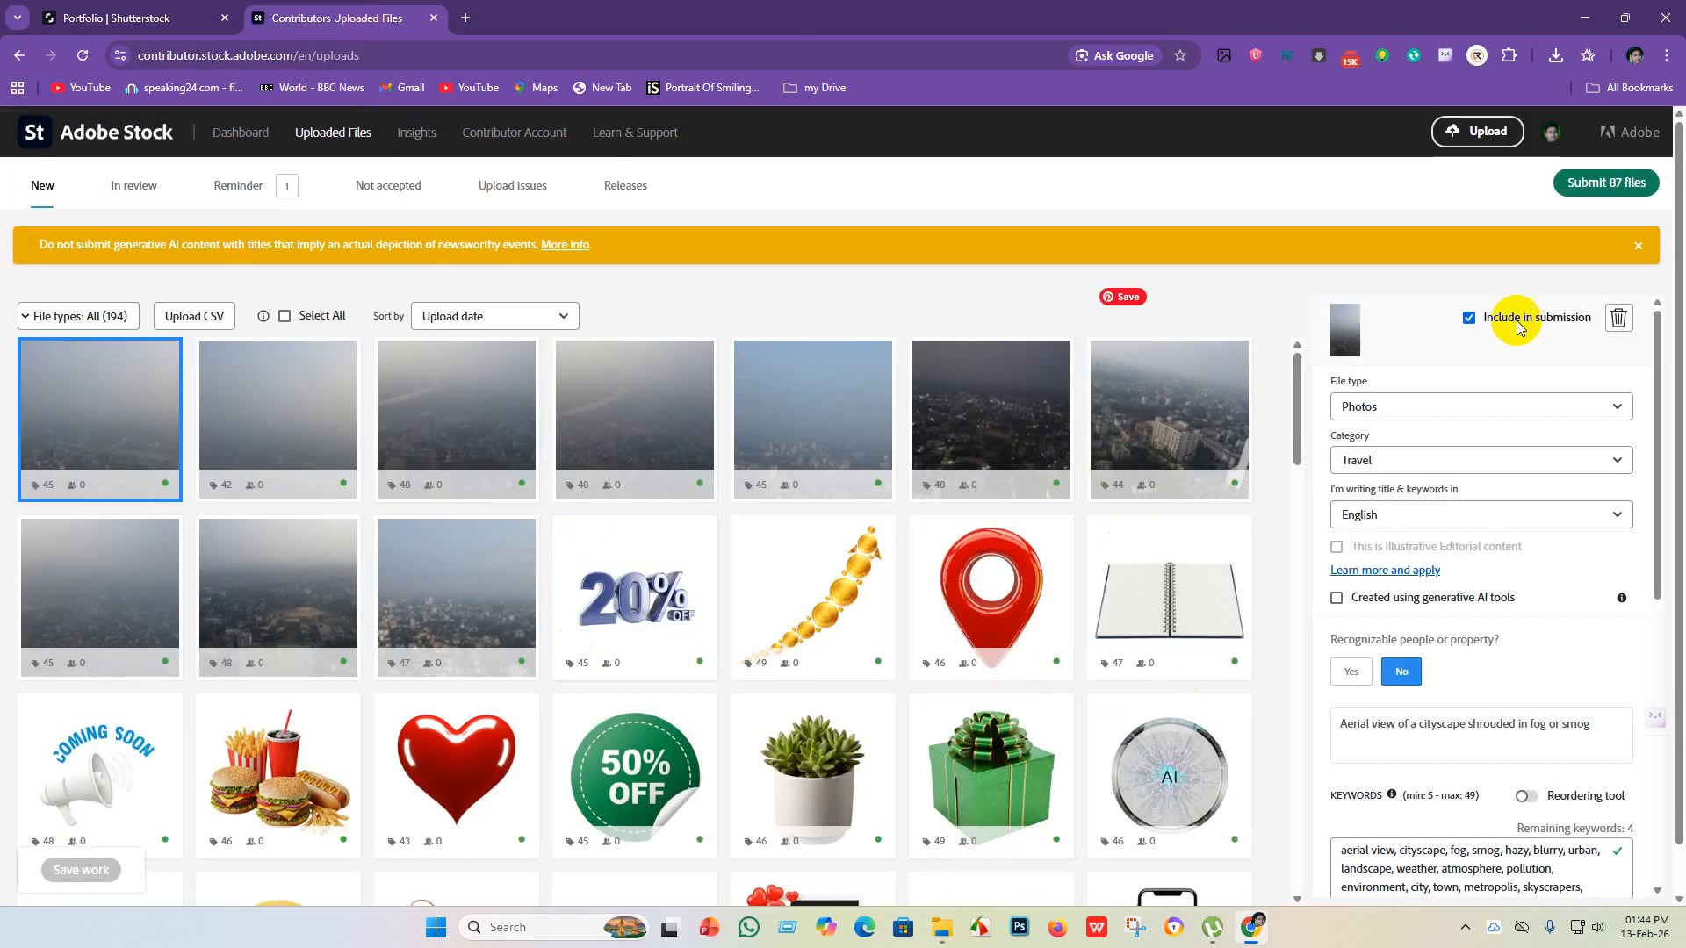
pyautogui.click(1616, 191)
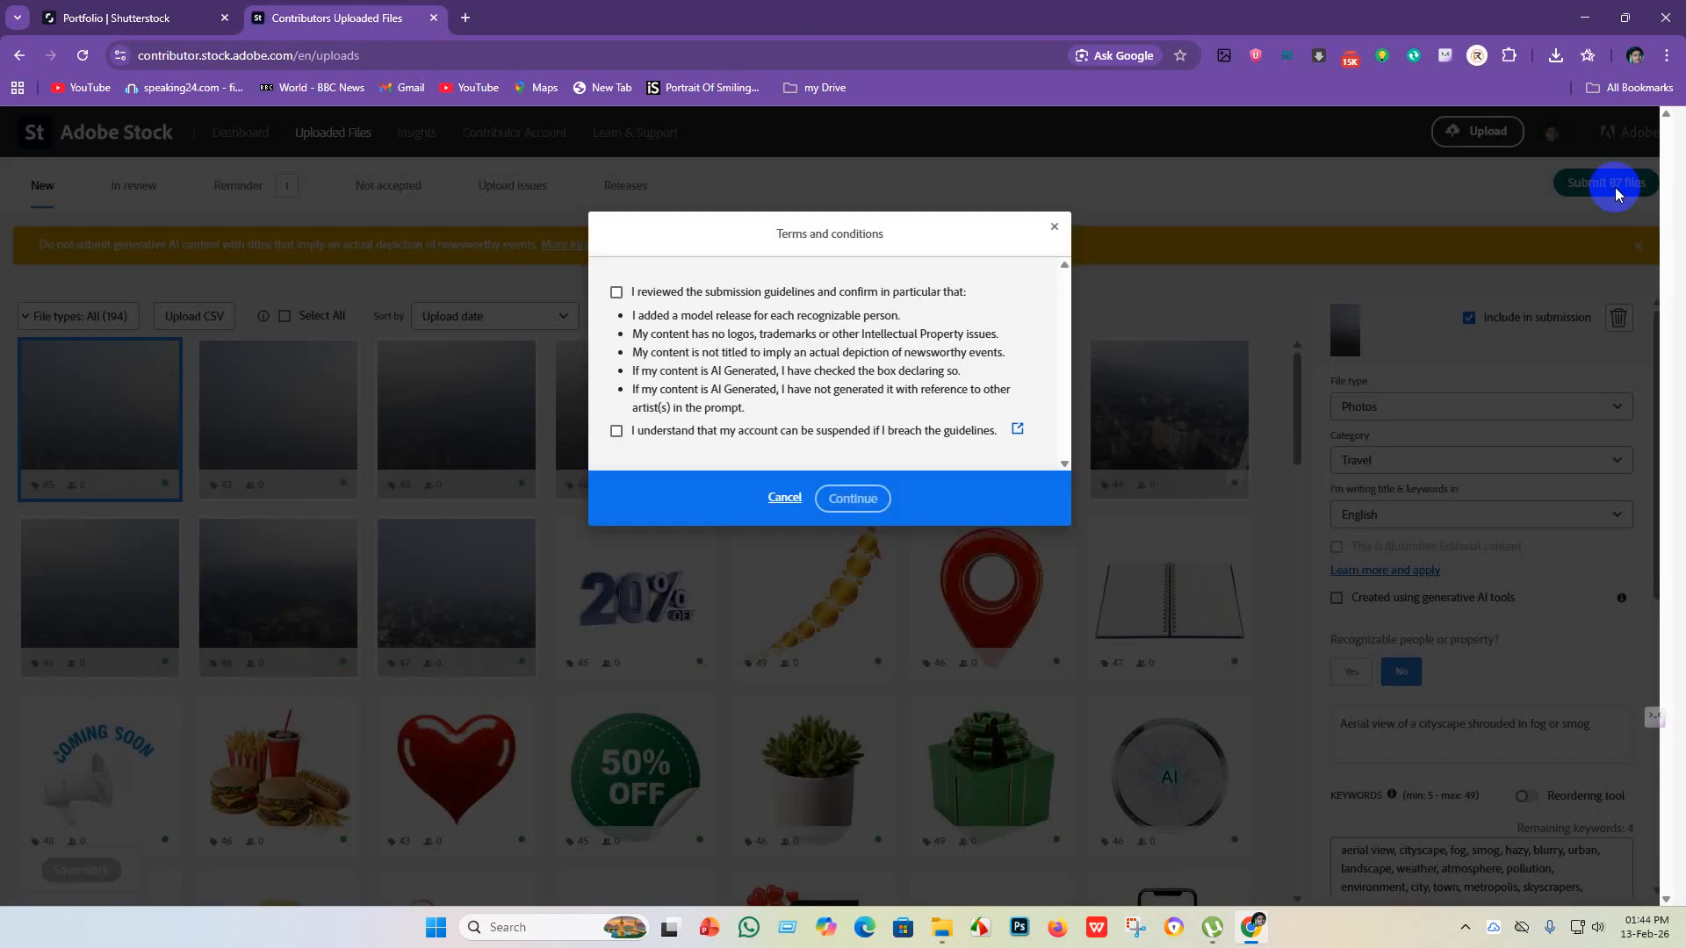
pyautogui.click(616, 293)
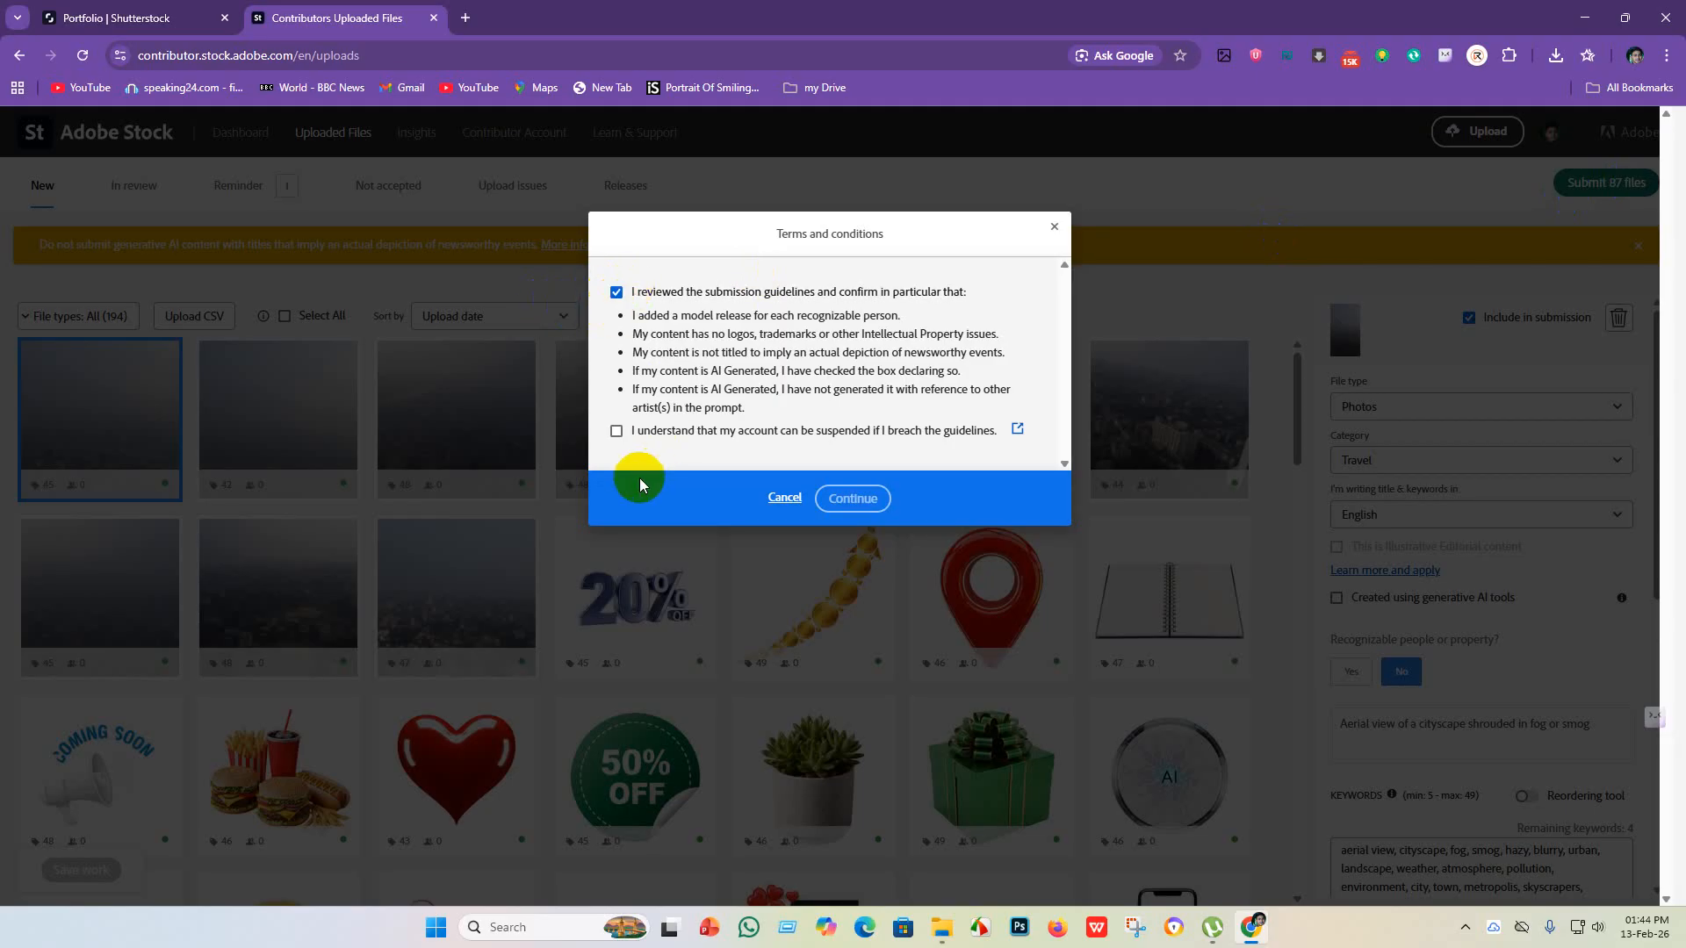
pyautogui.click(616, 431)
pyautogui.click(882, 508)
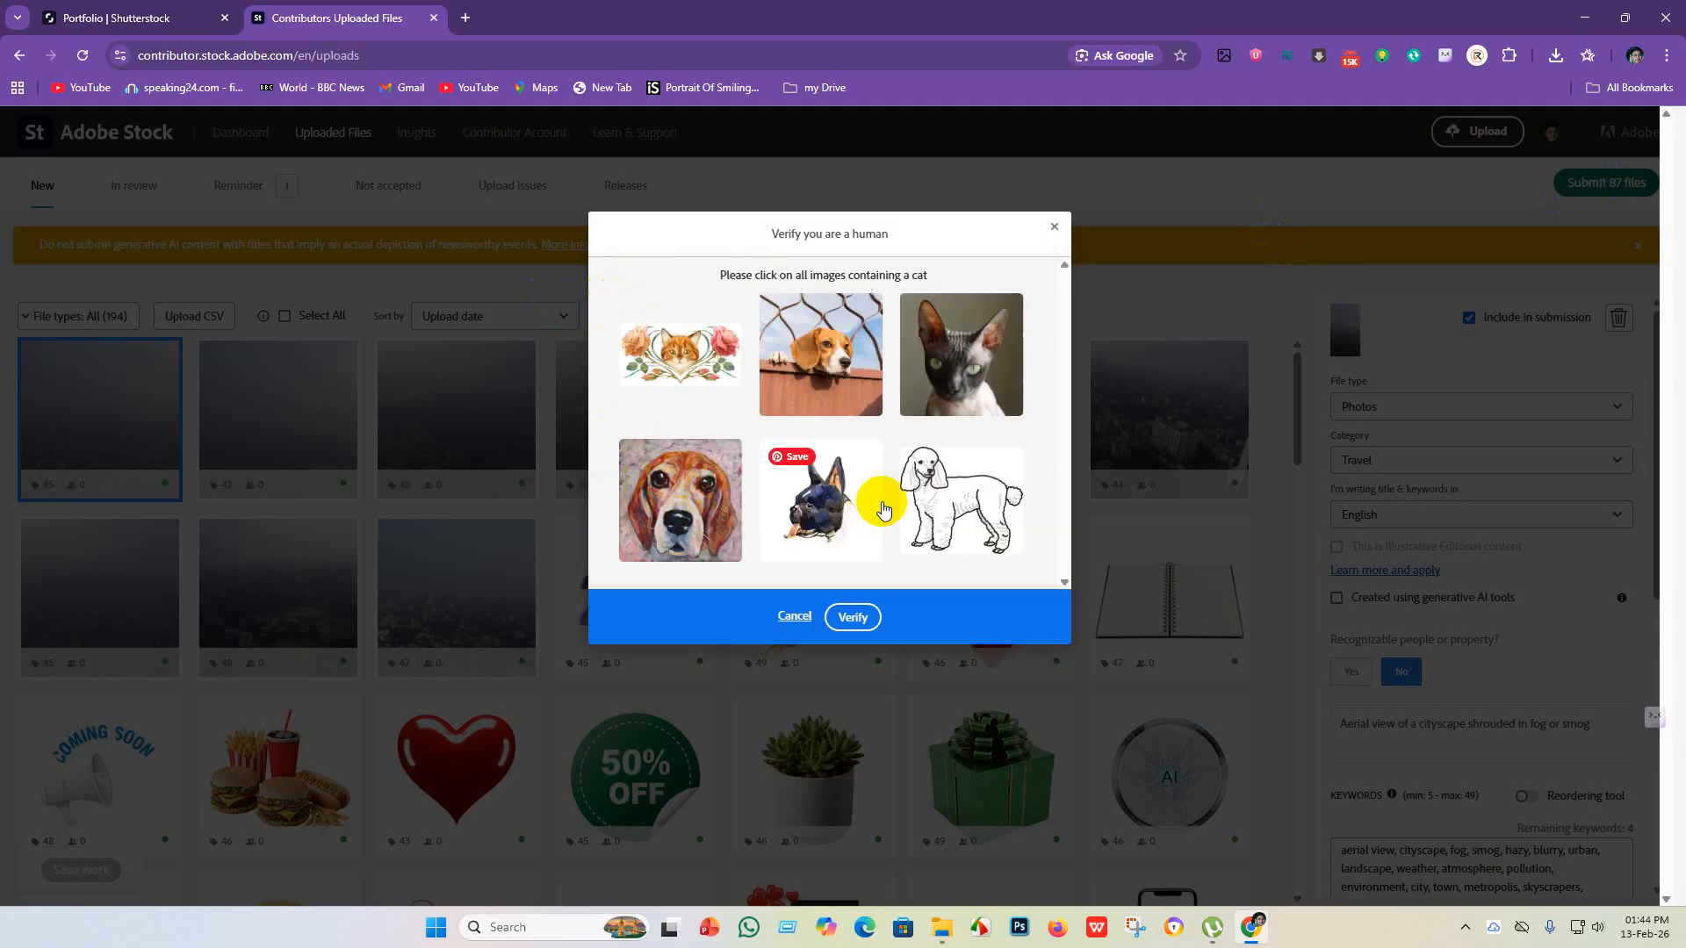
# - Complete the human verification by choosing all images containing a cat, and close the submission dialog
pyautogui.click(959, 373)
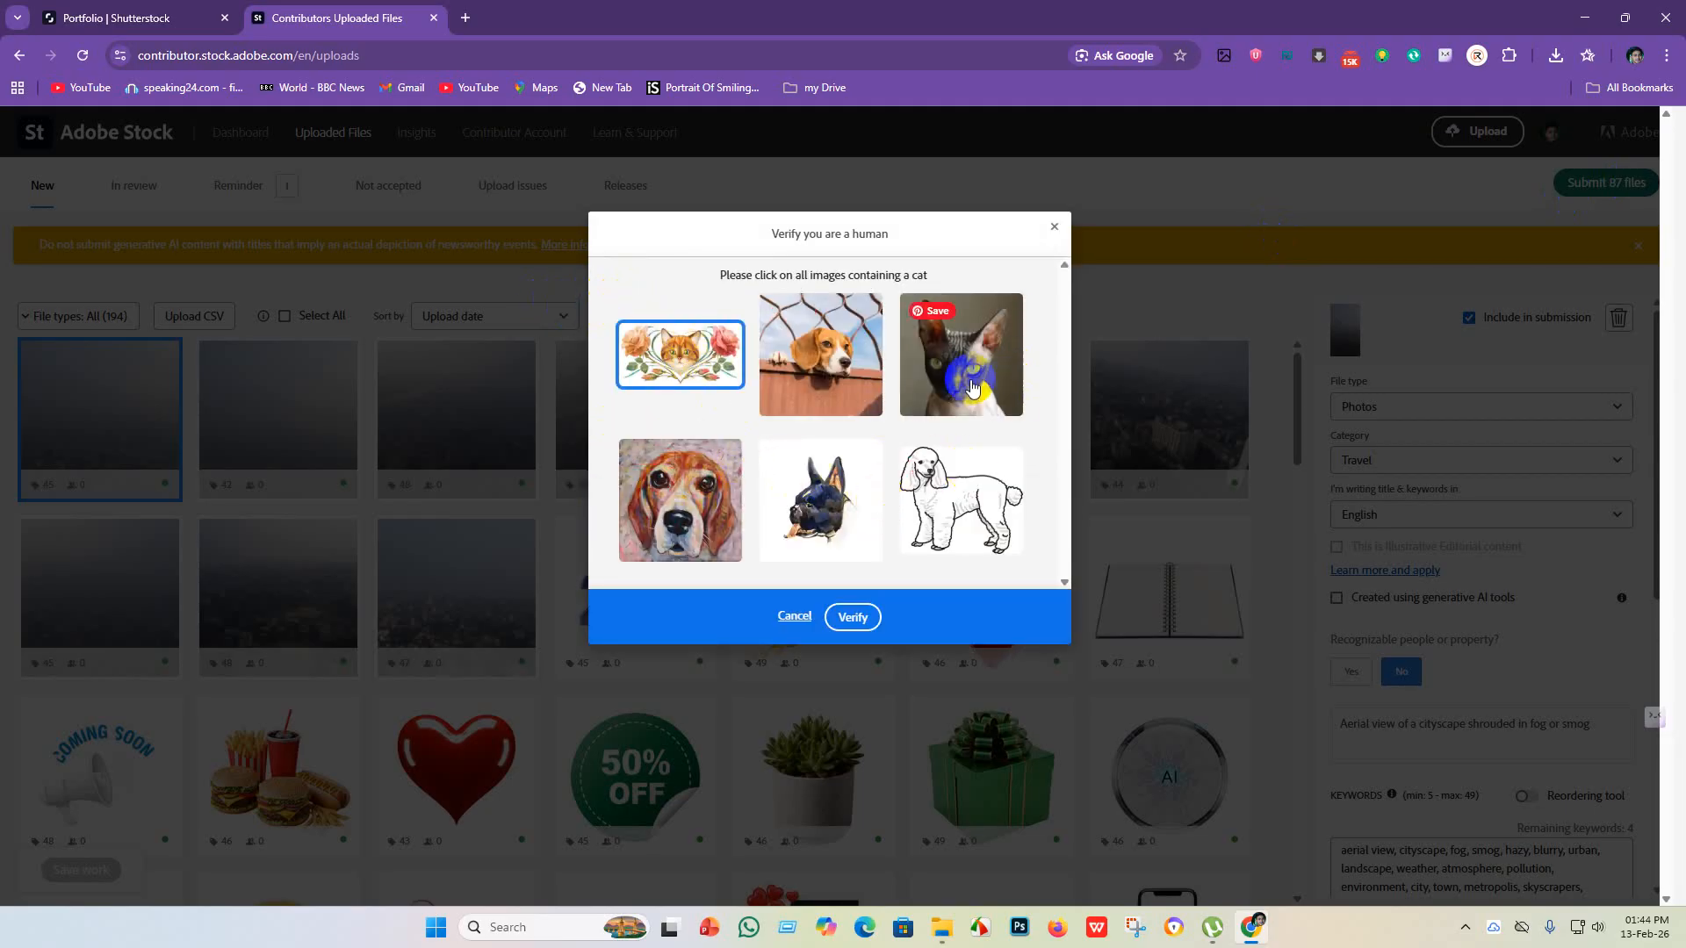
pyautogui.click(857, 626)
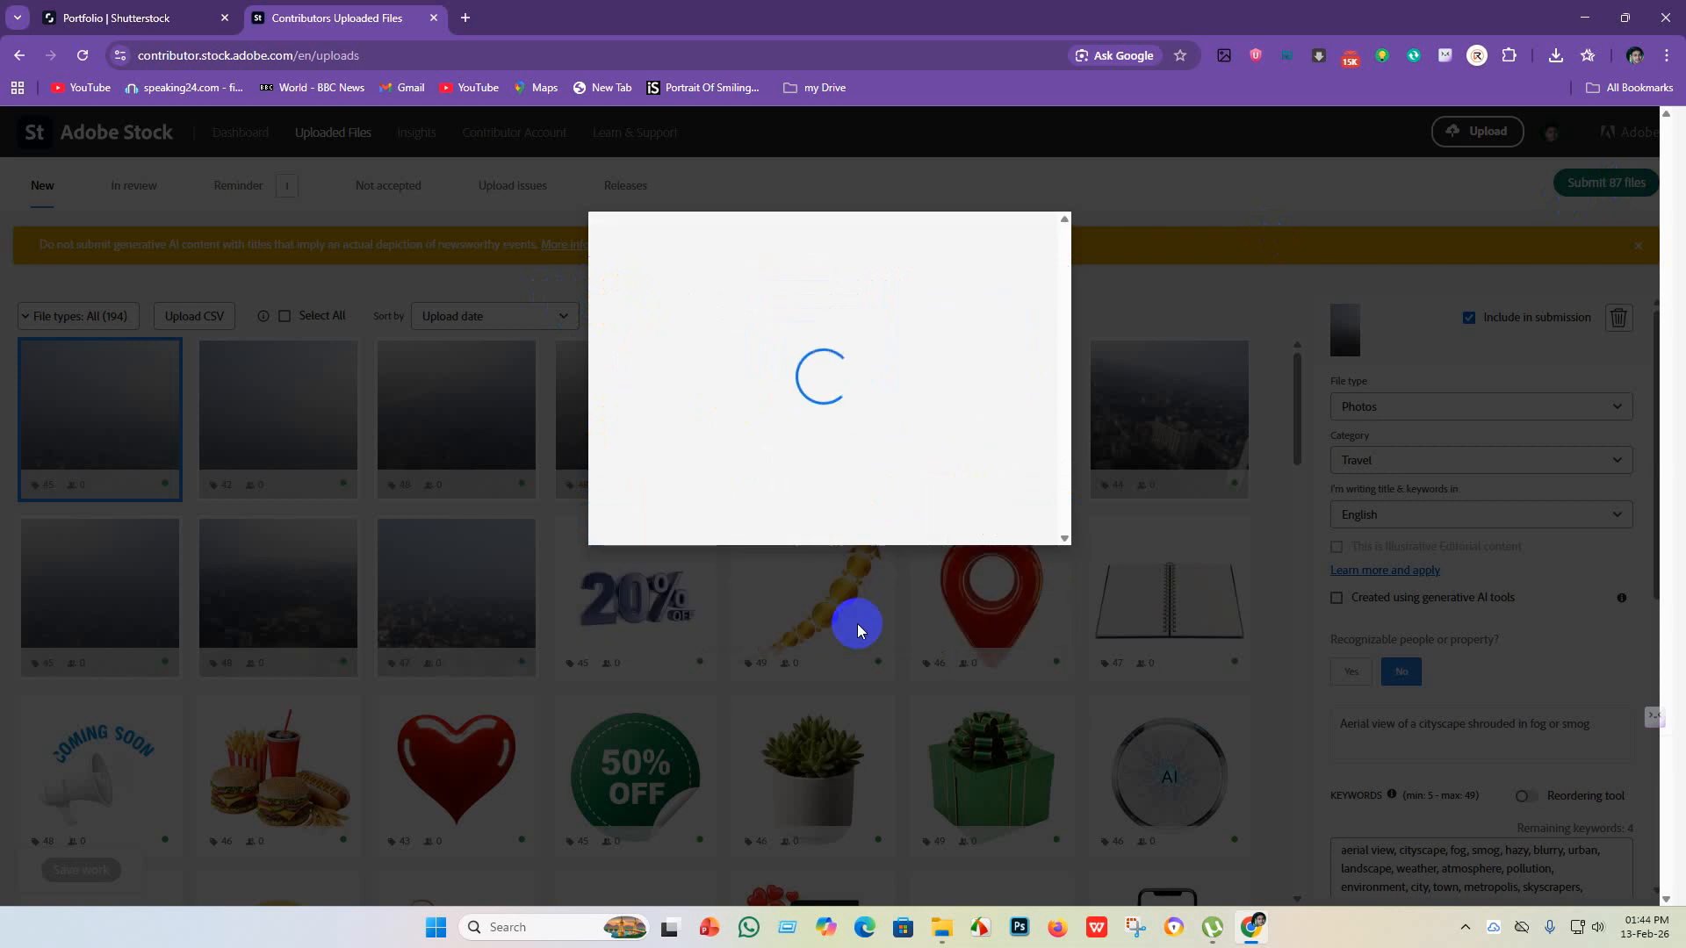
pyautogui.click(823, 800)
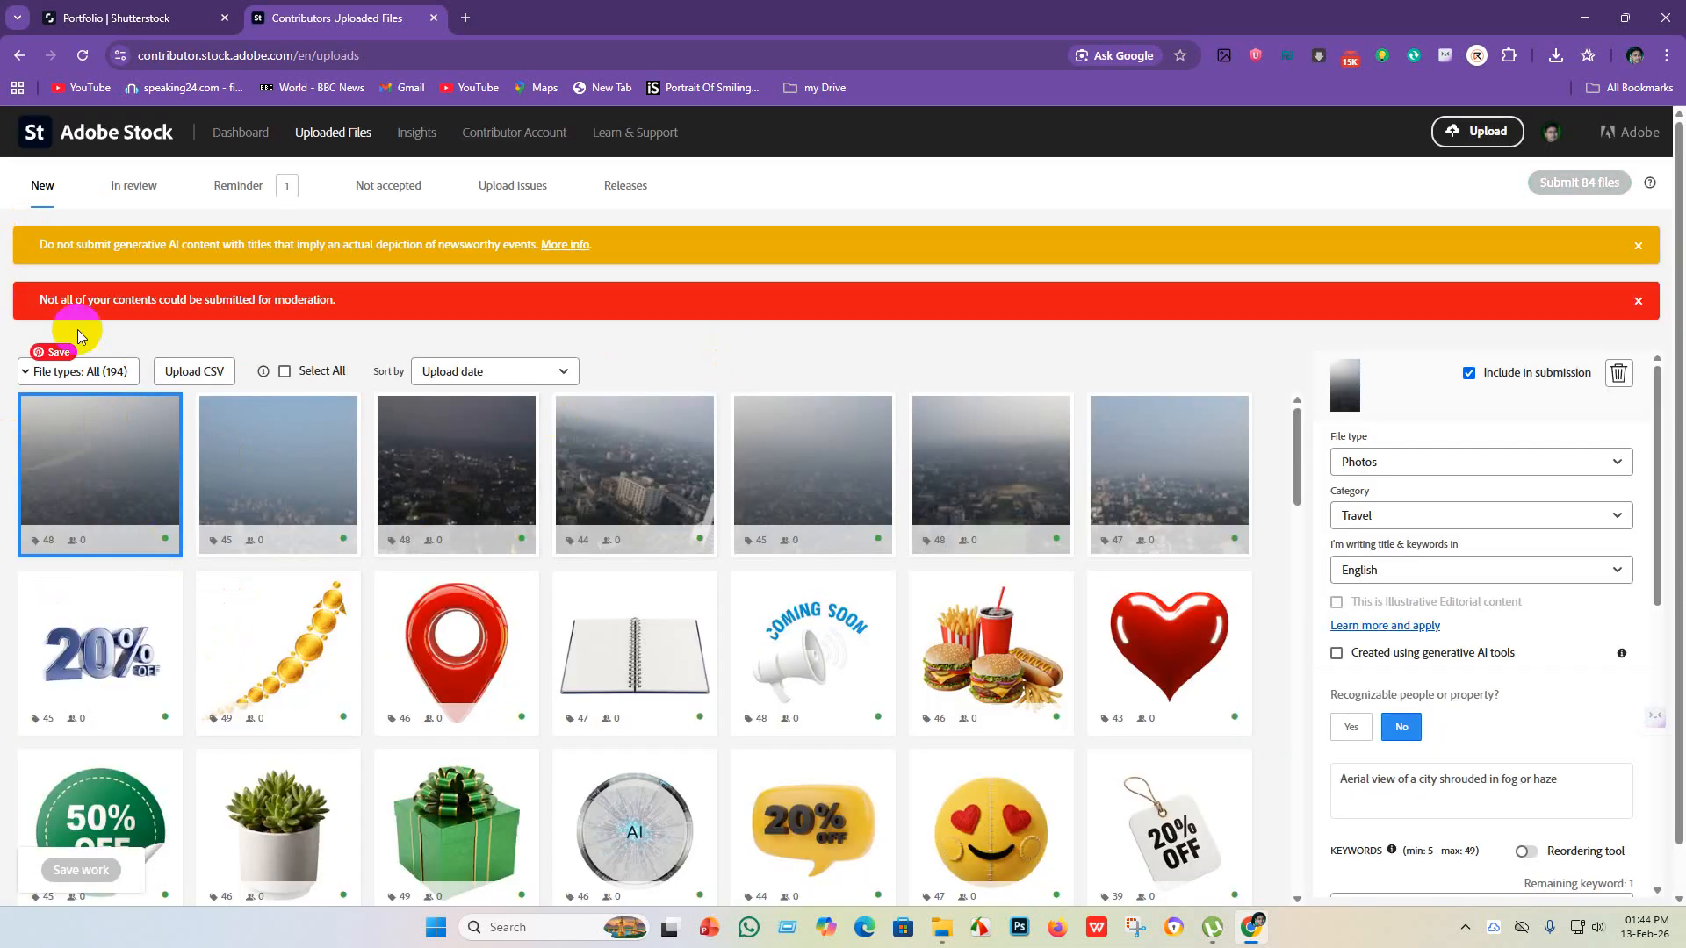
# - Check the remaining new files and the files in review, and close the Adobe Stock page
pyautogui.scroll(-5, 294, 479)
pyautogui.scroll(6, 259, 532)
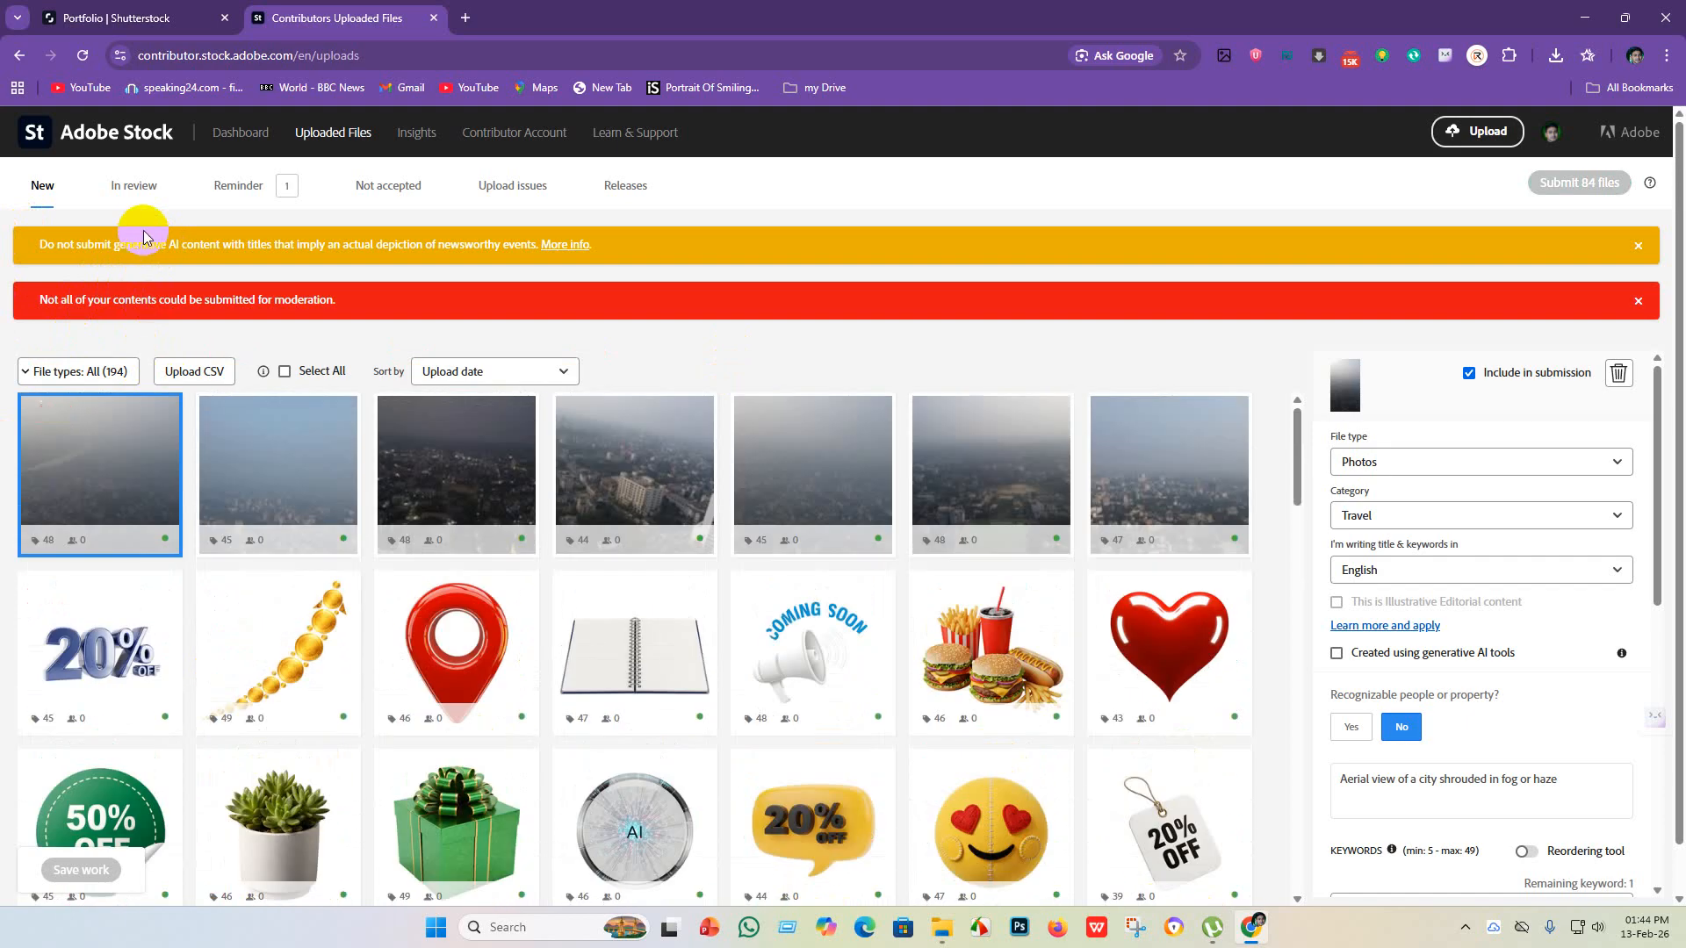
pyautogui.click(134, 187)
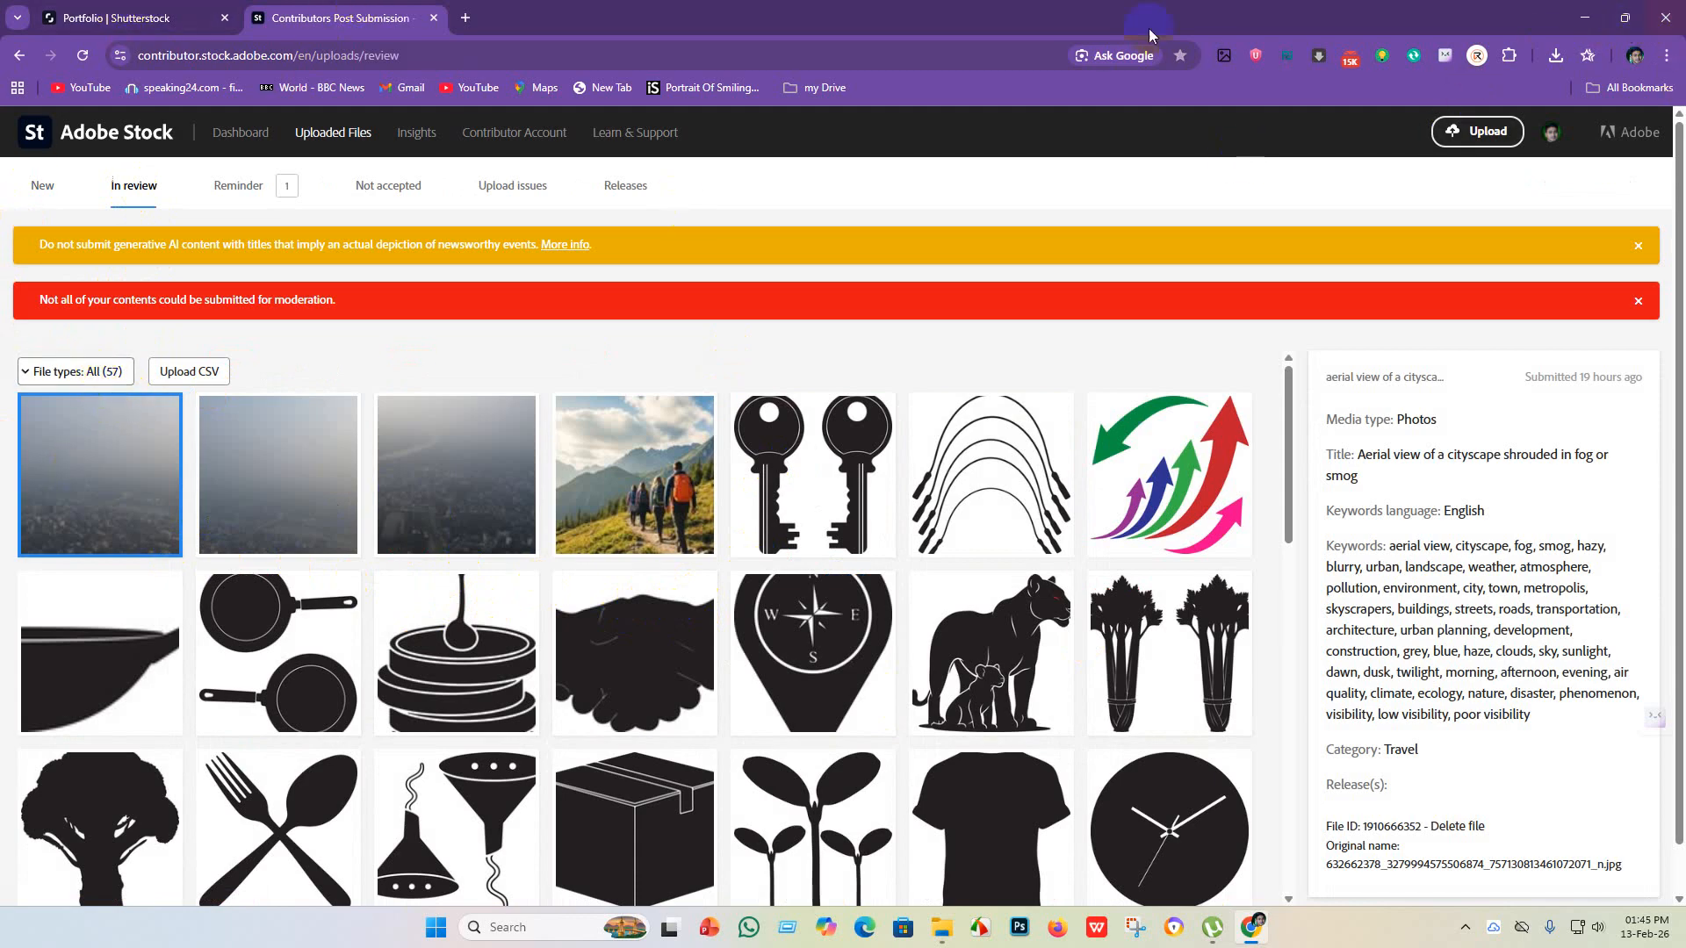
pyautogui.click(430, 18)
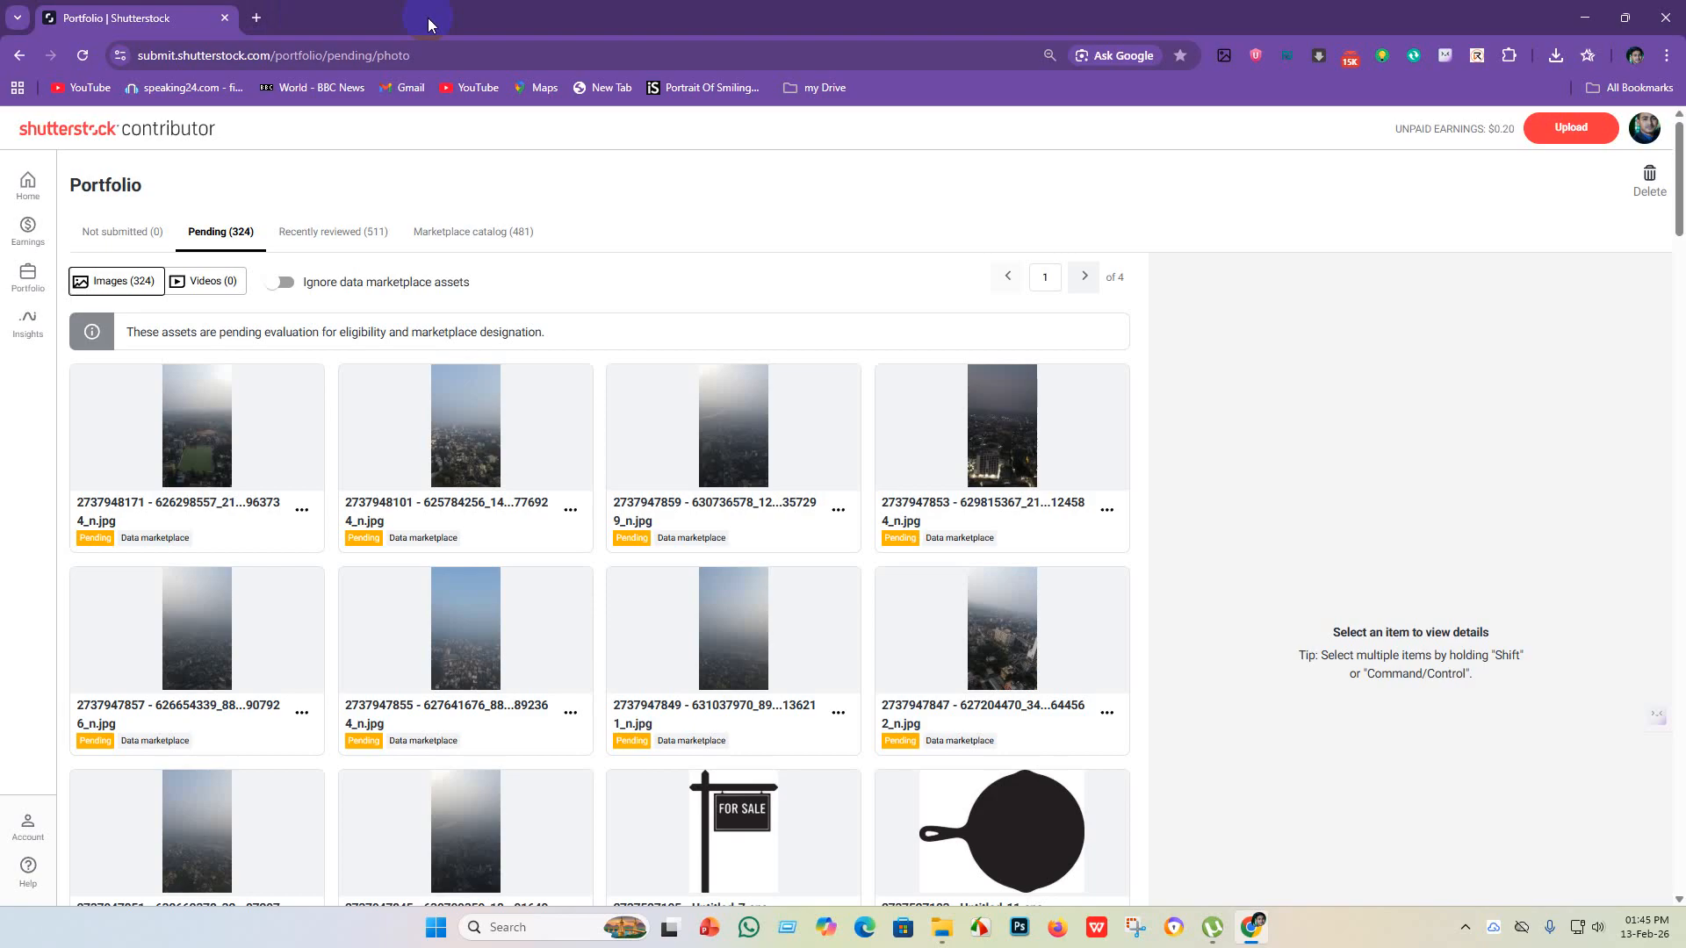
# - Switch to Microsoft Edge, open the "account 2" Adobe Stock dashboard and review its earnings trend and portfolio downloads
pyautogui.click(865, 927)
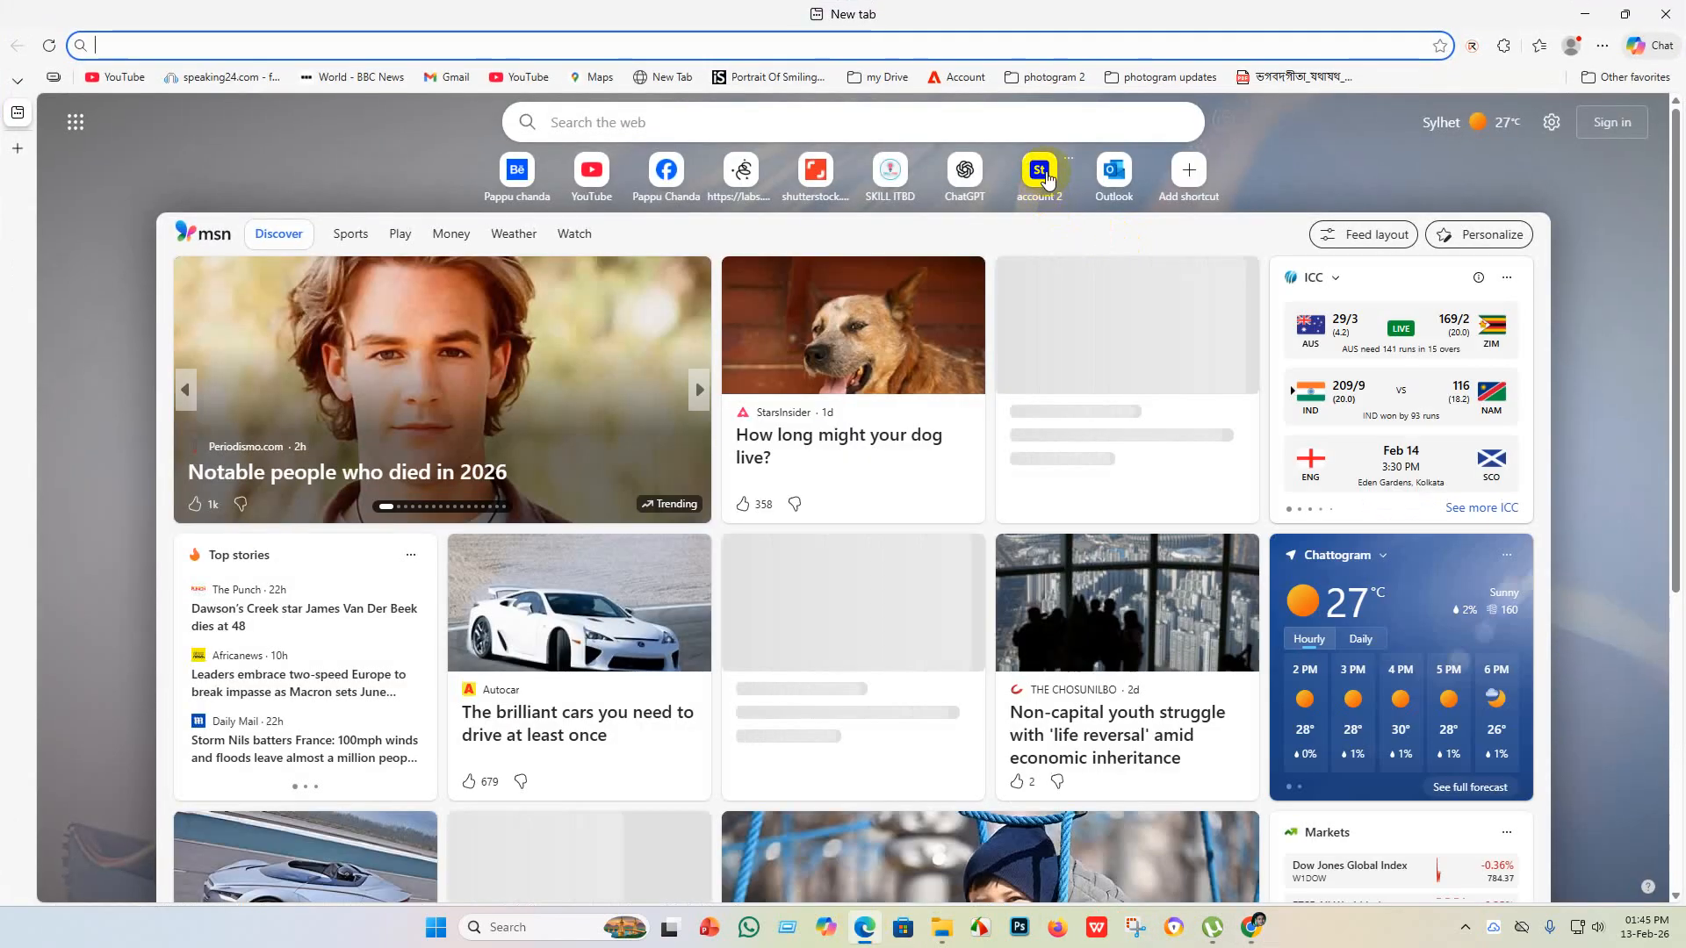
pyautogui.click(1041, 170)
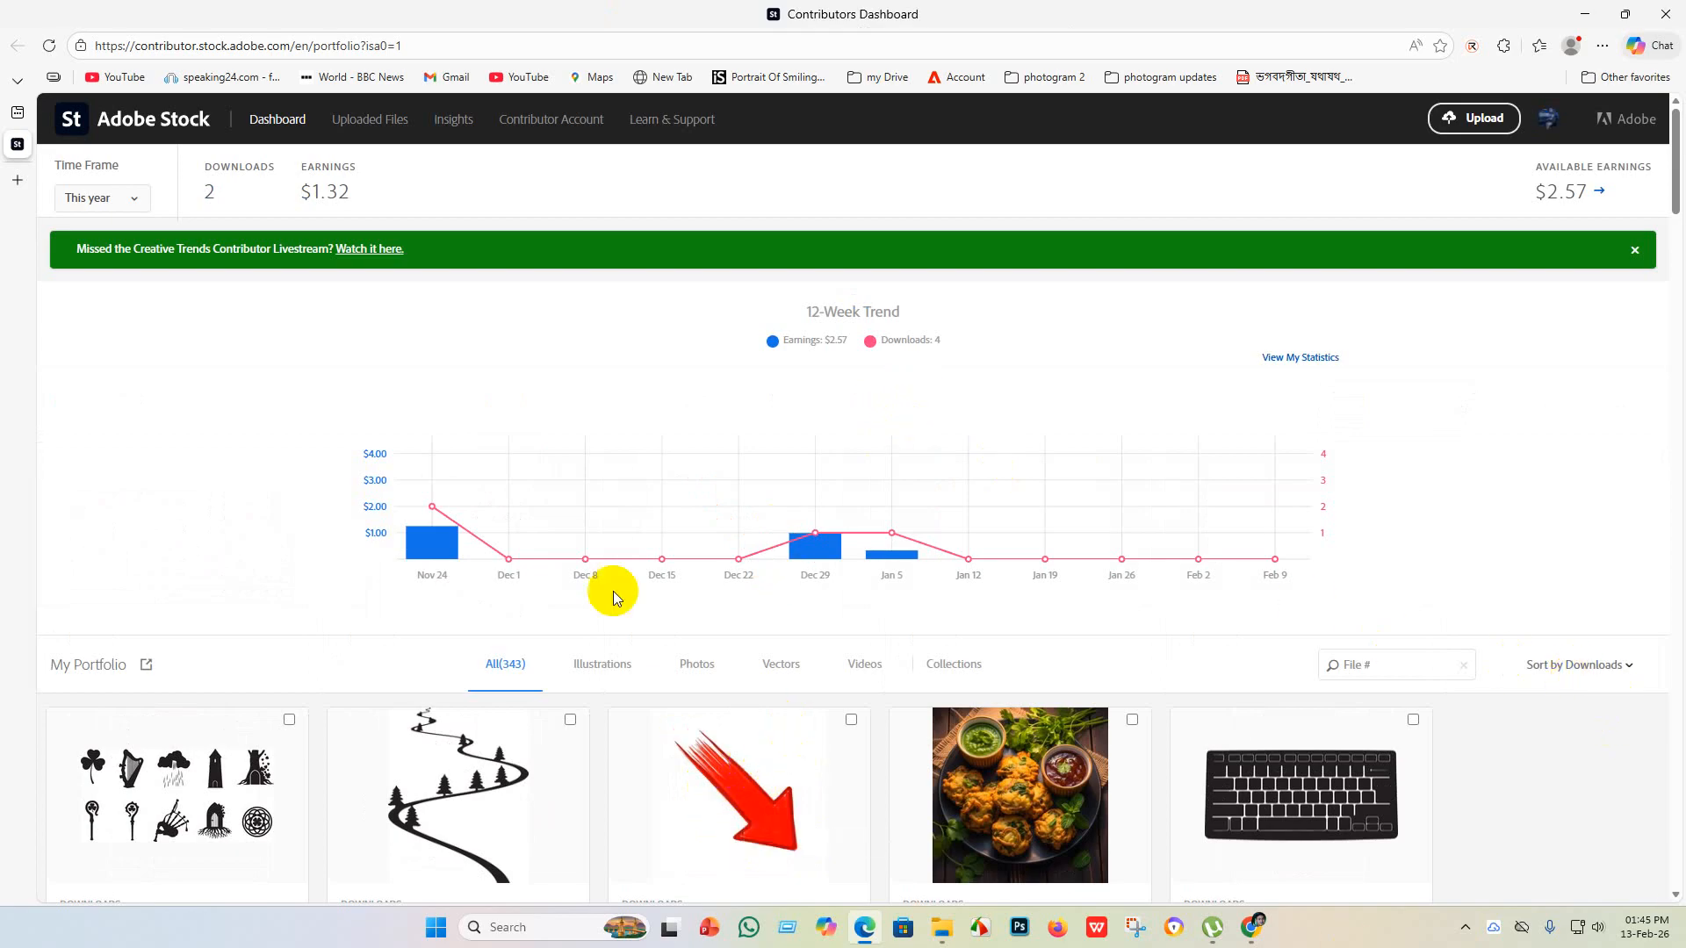
pyautogui.scroll(-5, 602, 588)
pyautogui.scroll(5, 599, 609)
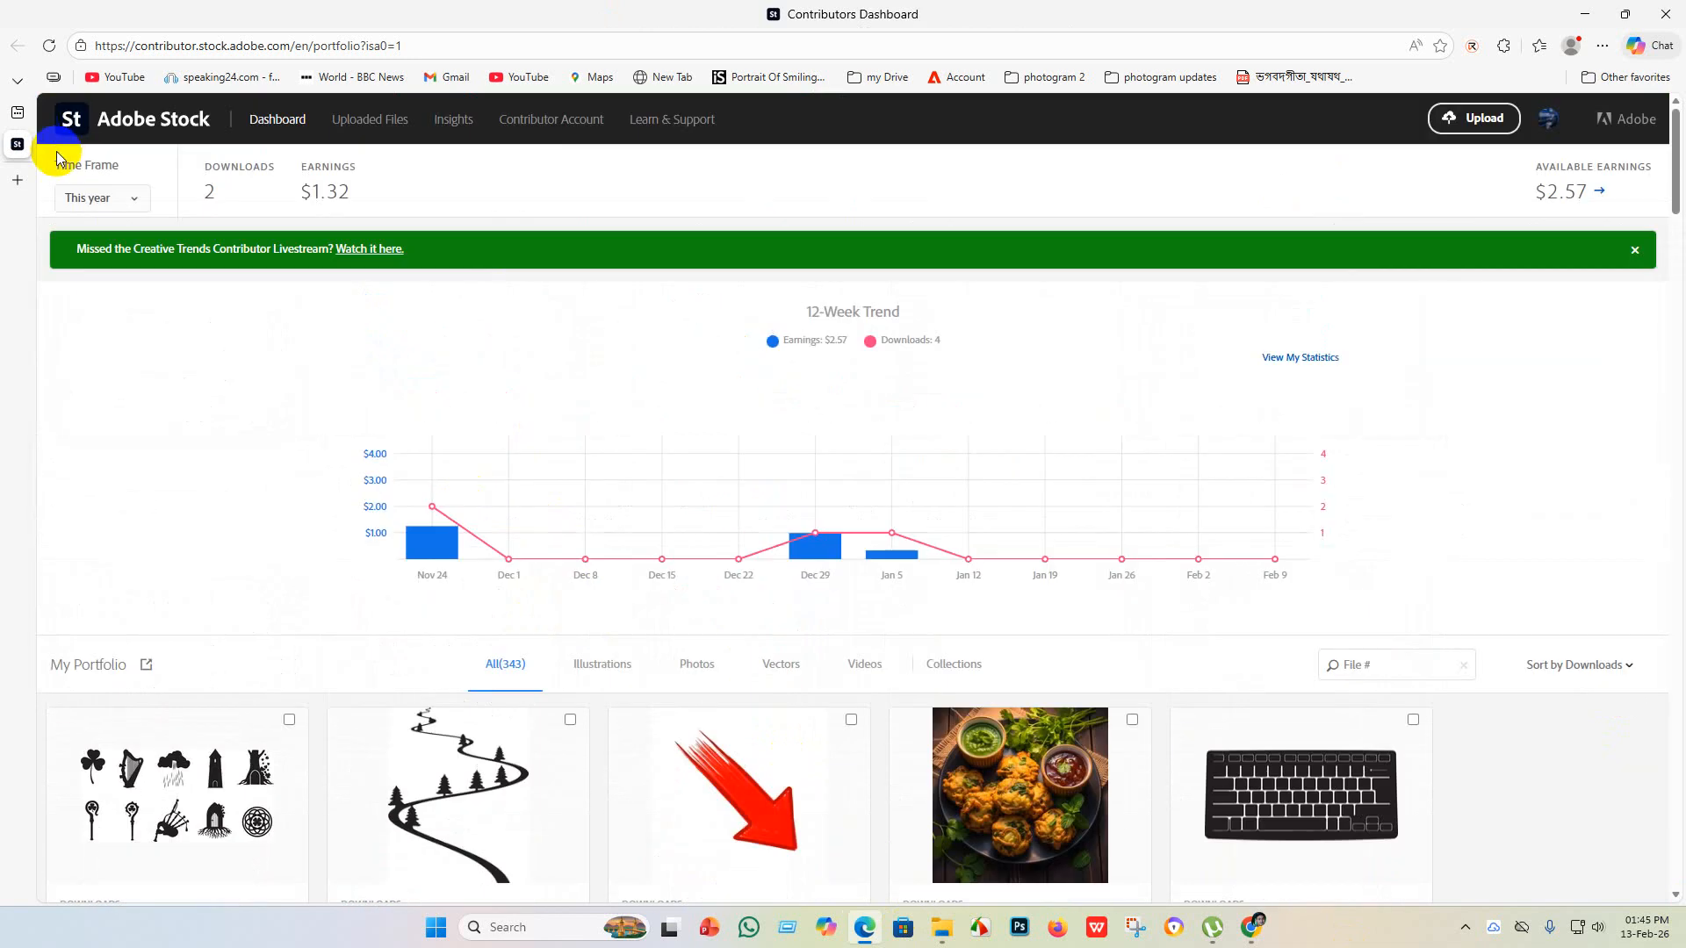
pyautogui.scroll(-4, 519, 542)
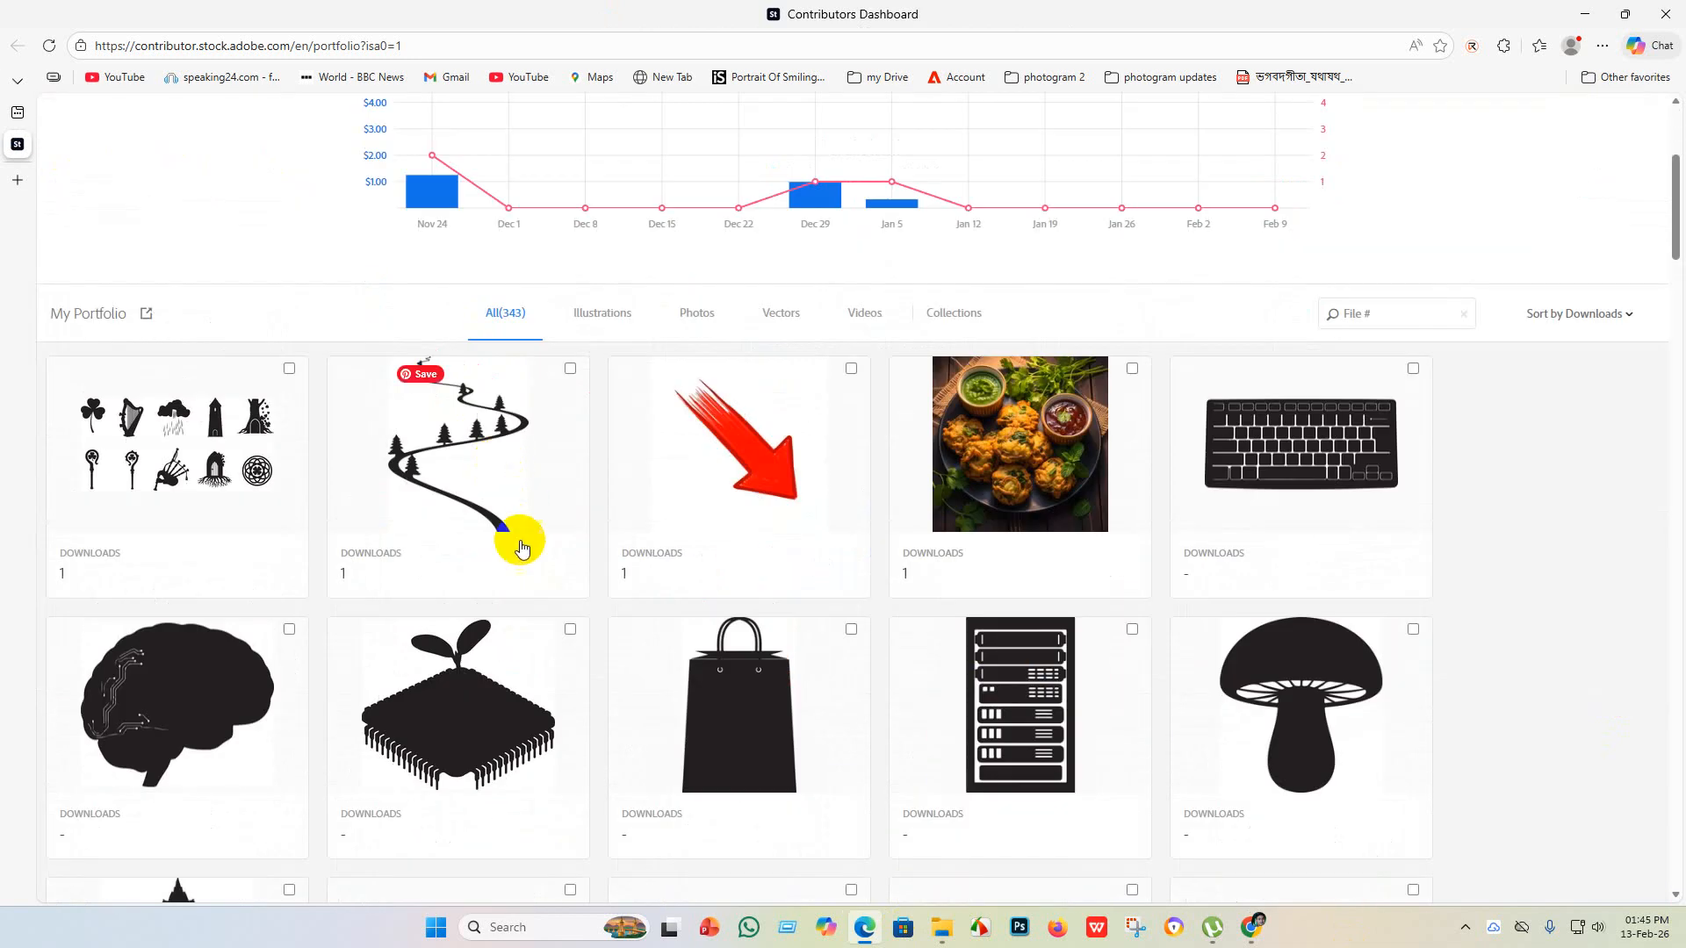
pyautogui.scroll(-2, 858, 580)
pyautogui.scroll(-1, 858, 580)
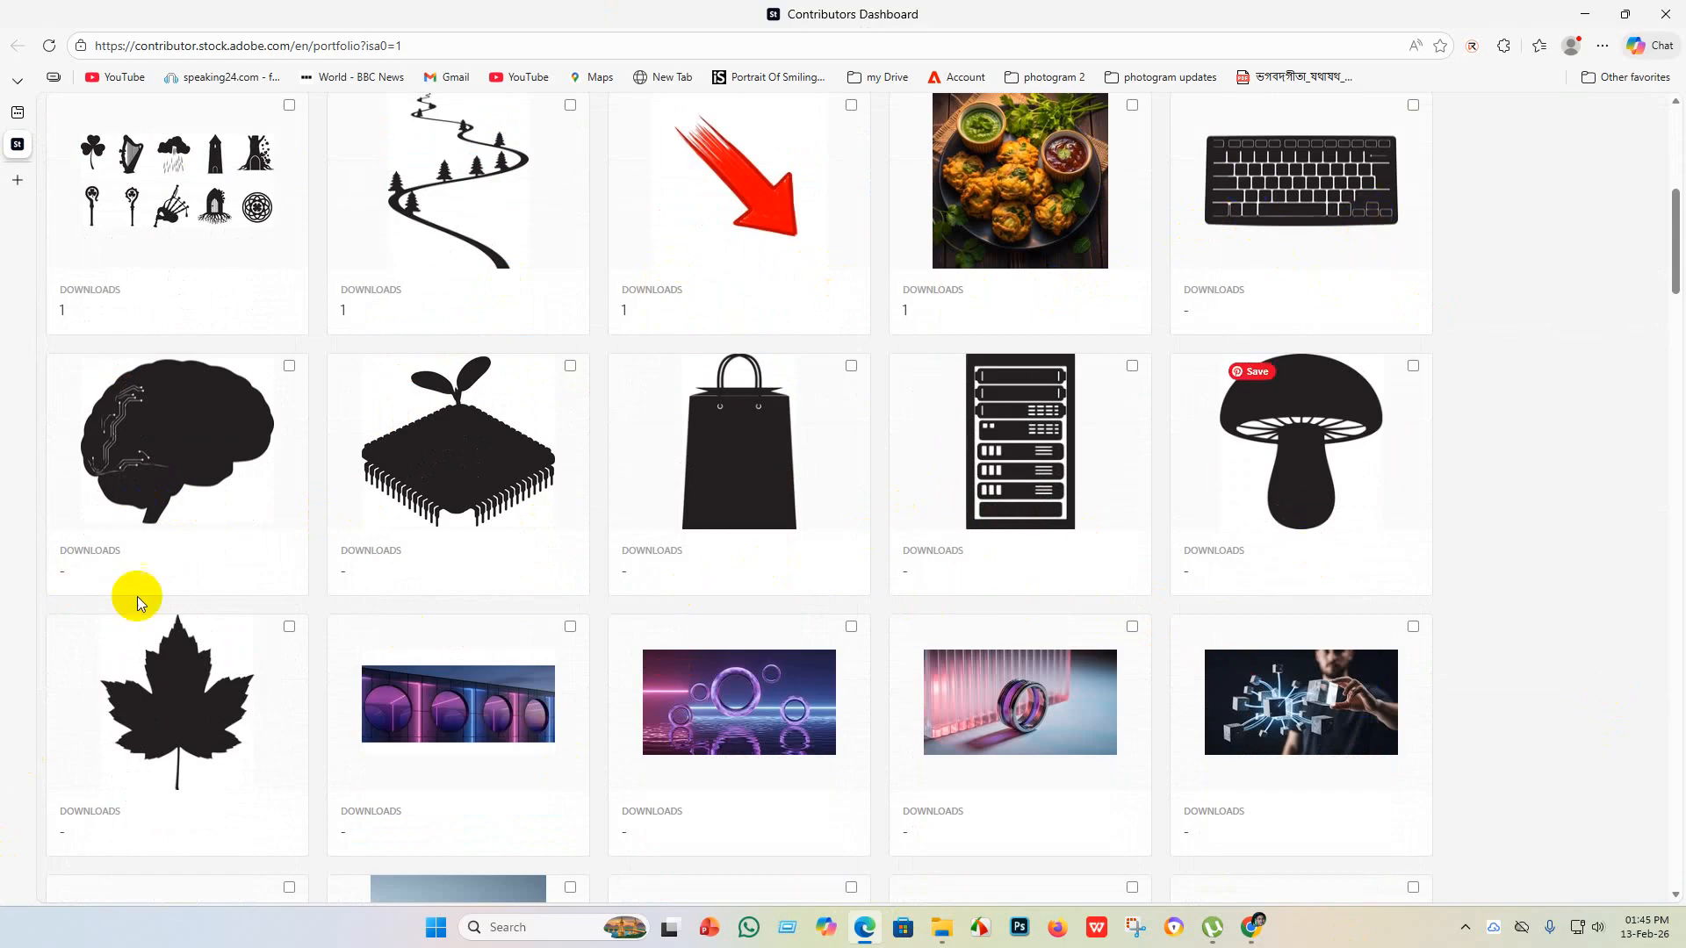
# - Browse the portfolio items sorted by downloads and return to the 12-week earnings trend
pyautogui.scroll(-3, 650, 646)
pyautogui.scroll(-3, 1549, 569)
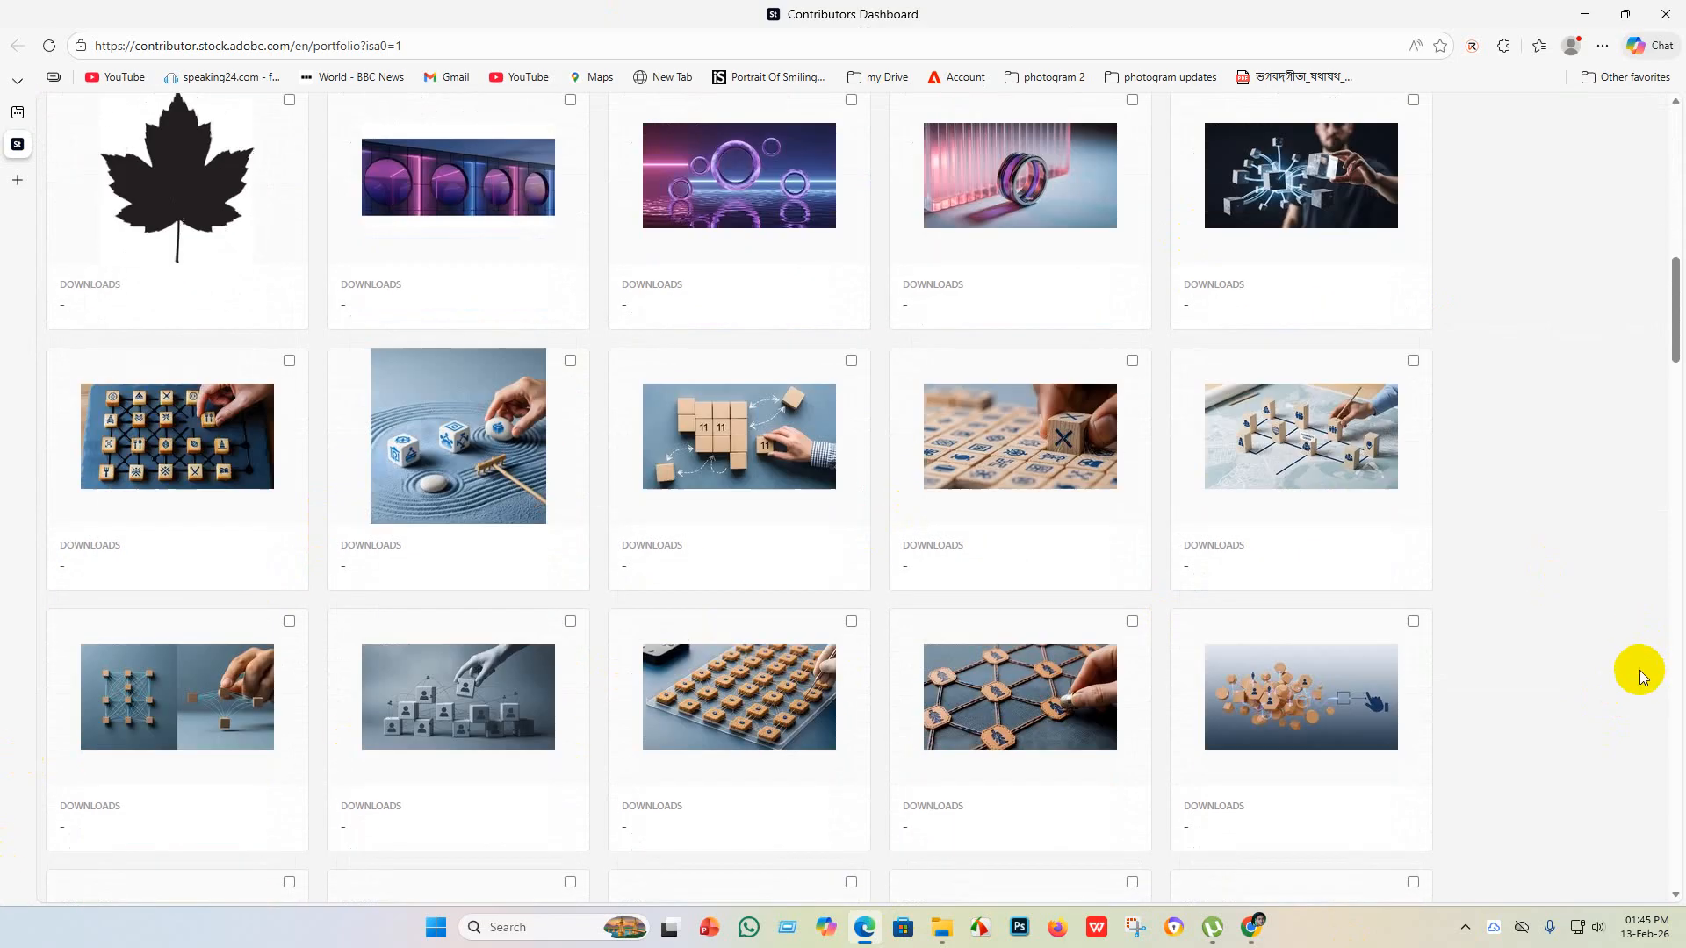
pyautogui.scroll(7, 667, 475)
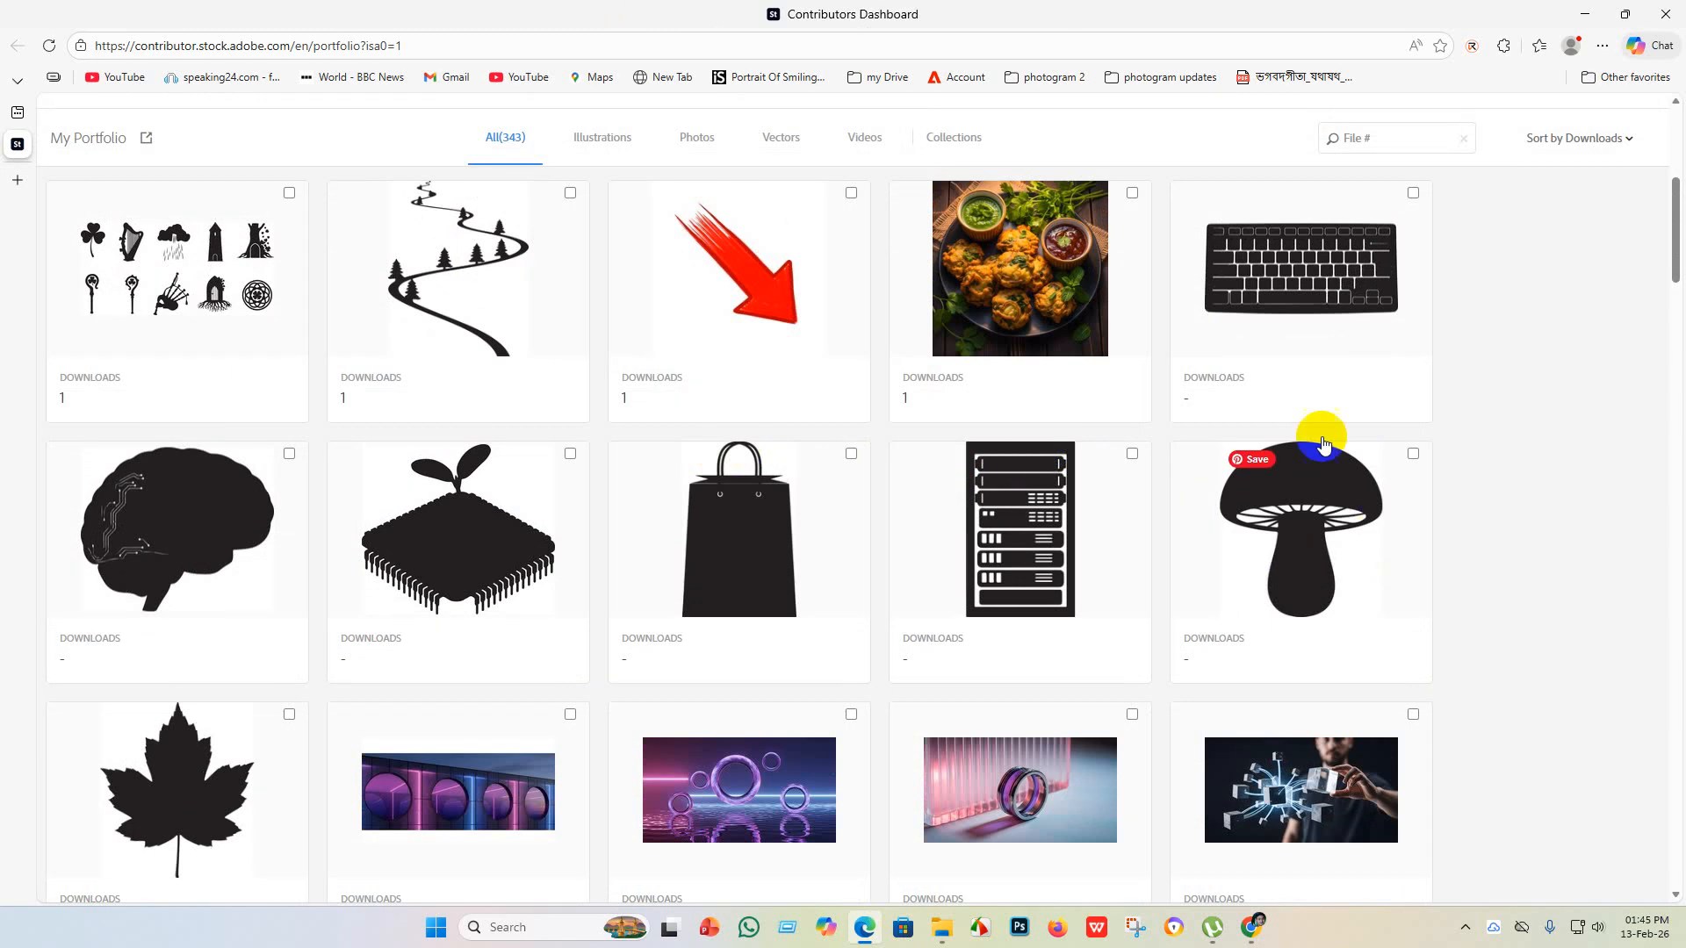
pyautogui.scroll(4, 489, 366)
pyautogui.scroll(2, 466, 309)
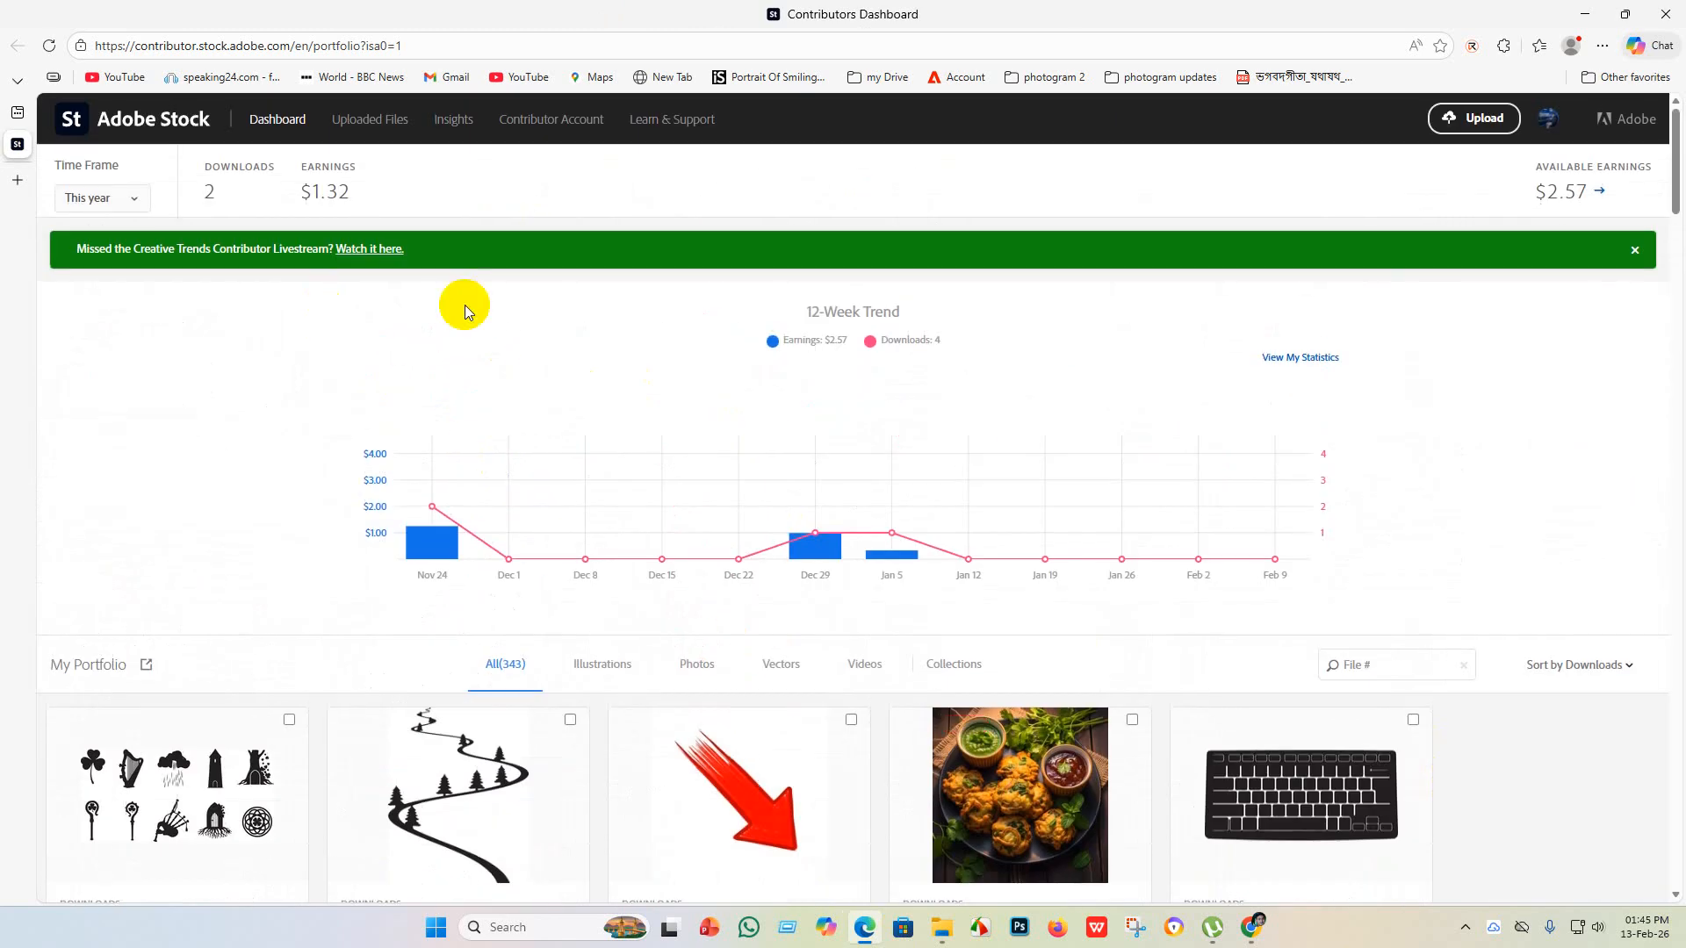
# - In the uploaded files, mark the three wine bottles vector as having no recognizable people or property and save the work
pyautogui.click(367, 121)
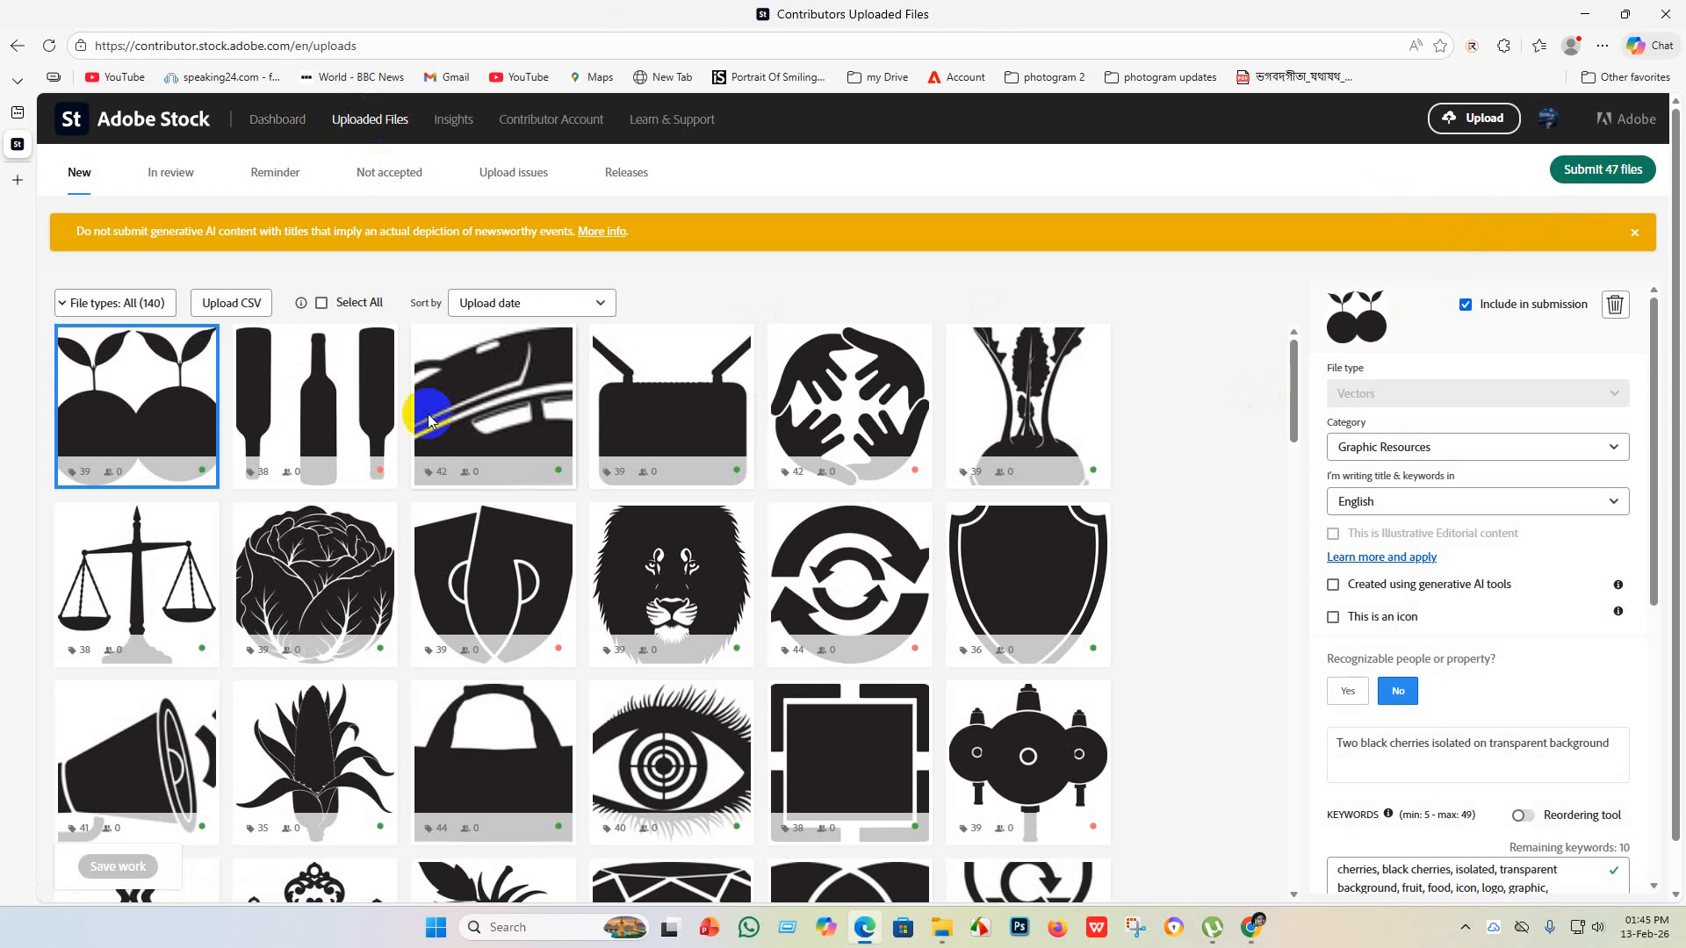
pyautogui.click(316, 426)
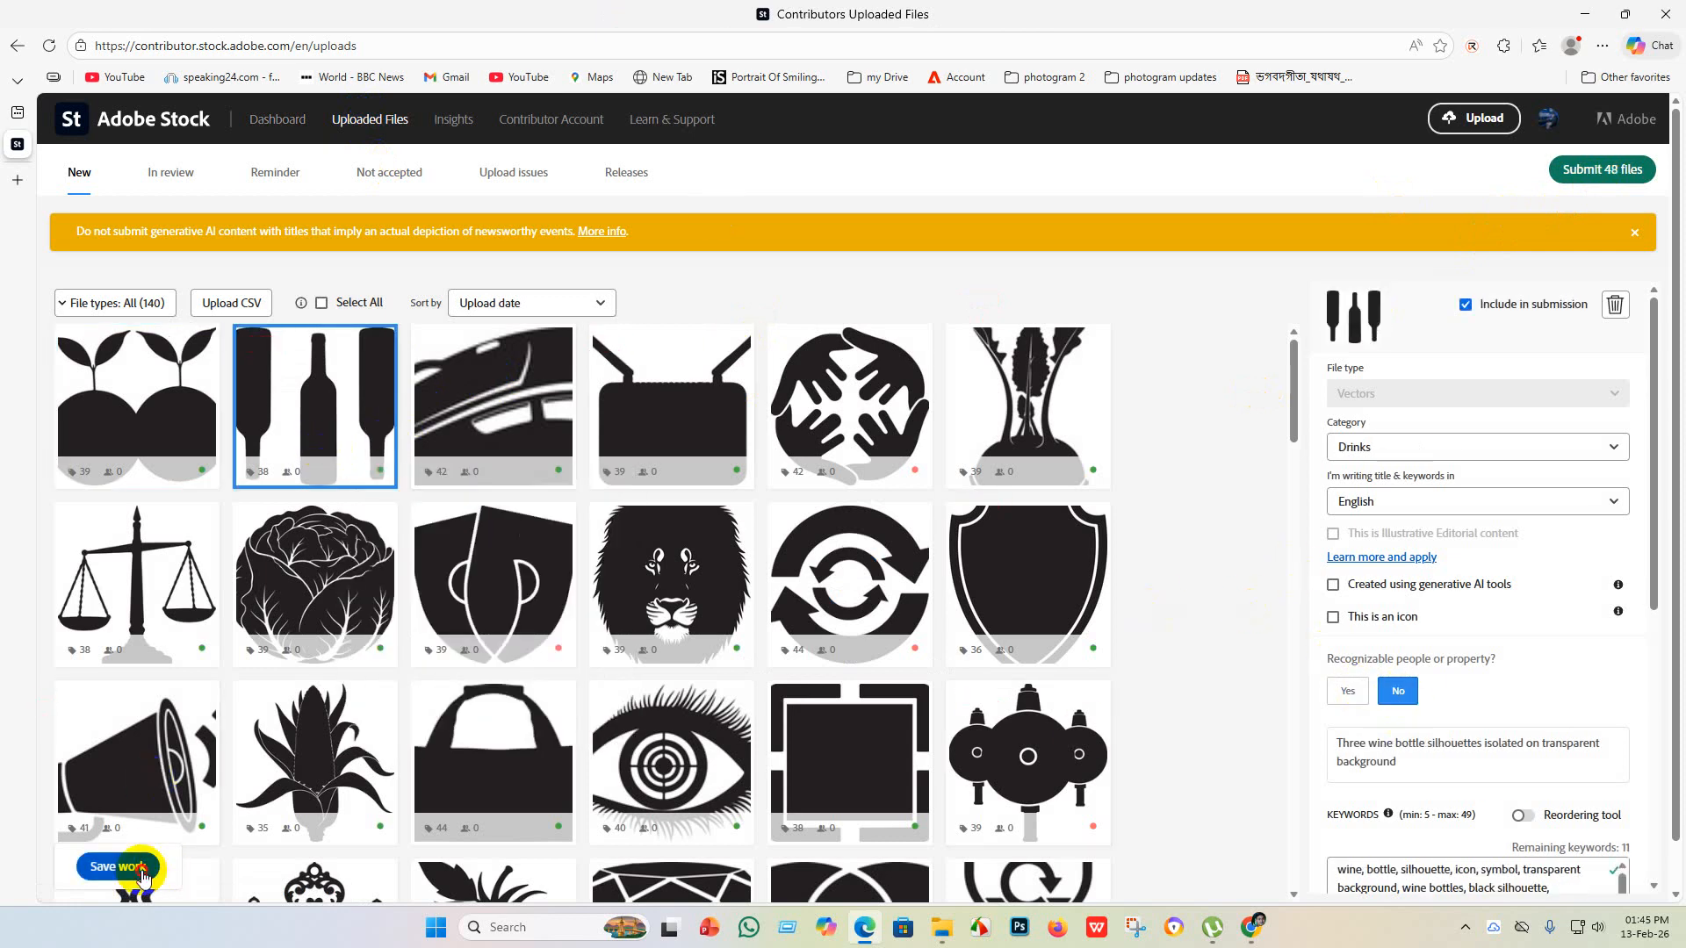
pyautogui.click(141, 869)
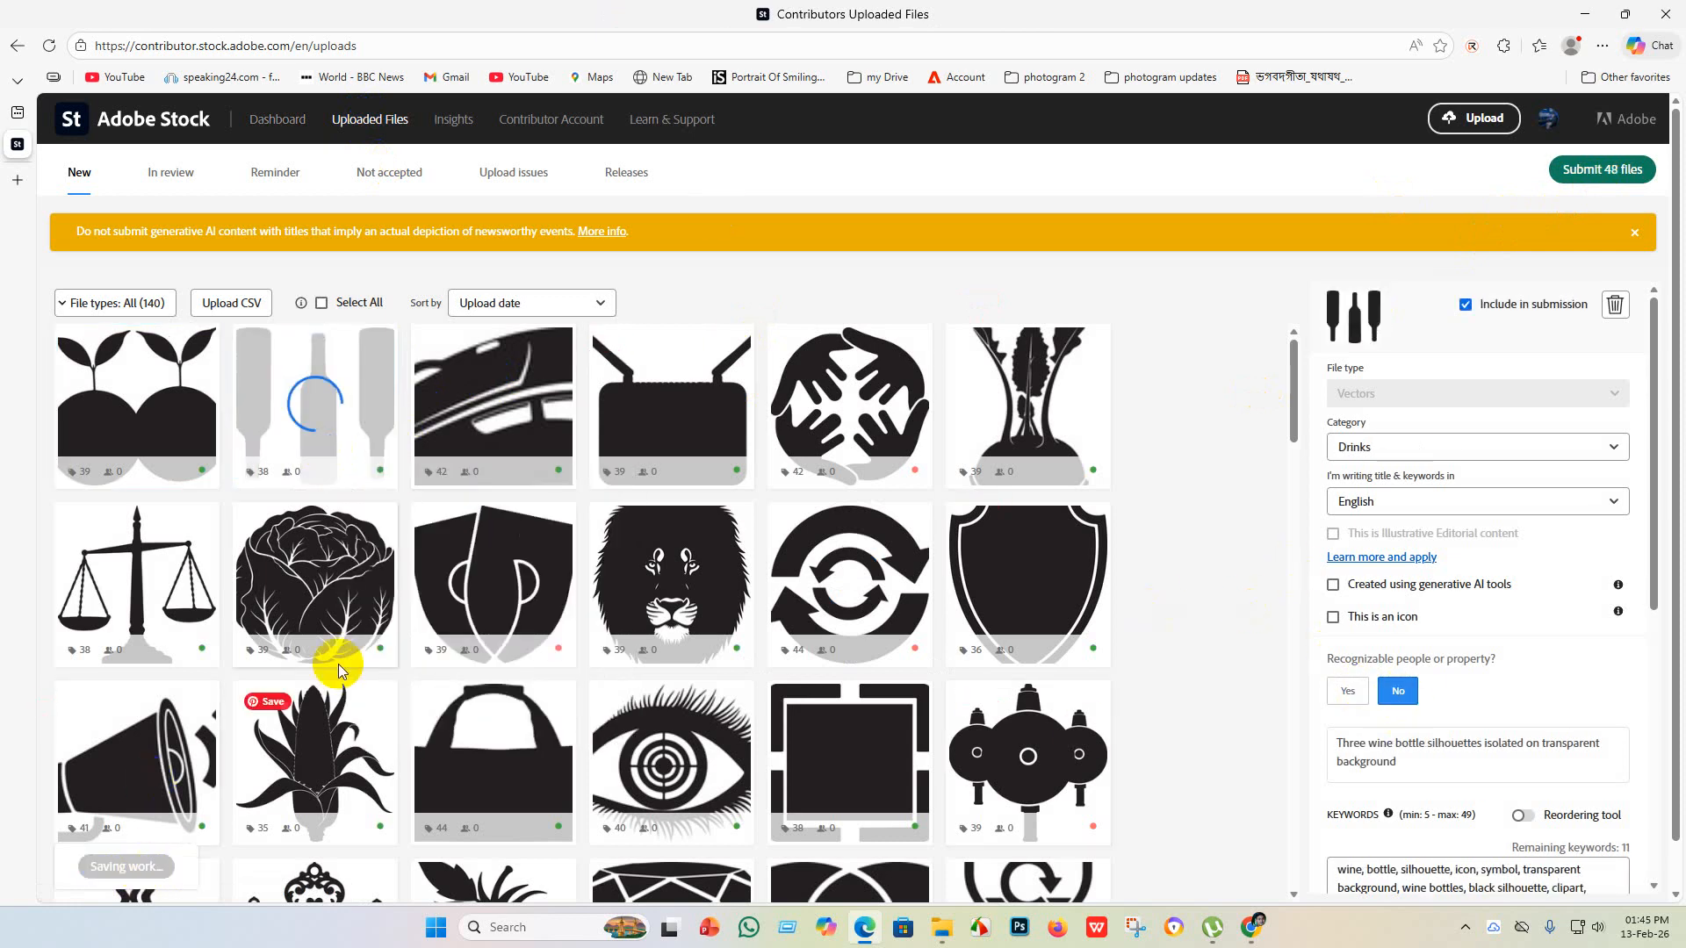
# - Select the first 37 new vector files, mark them as having no recognizable people or property, and save the work
pyautogui.click(888, 418)
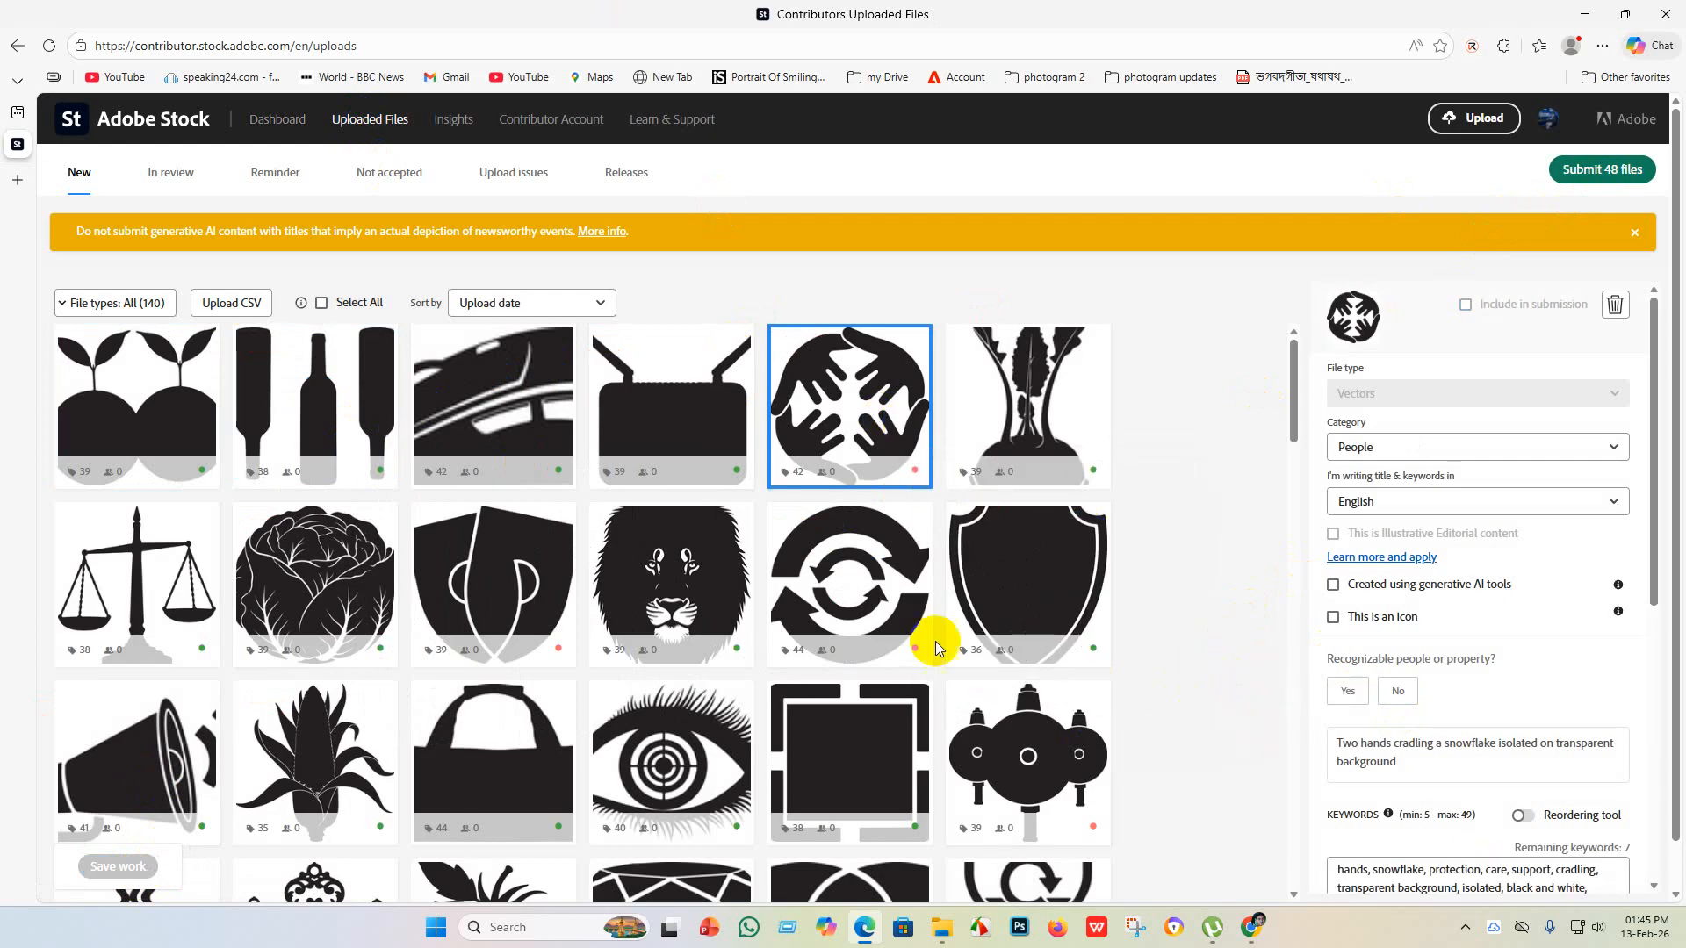
pyautogui.scroll(-4, 957, 685)
pyautogui.scroll(-5, 967, 817)
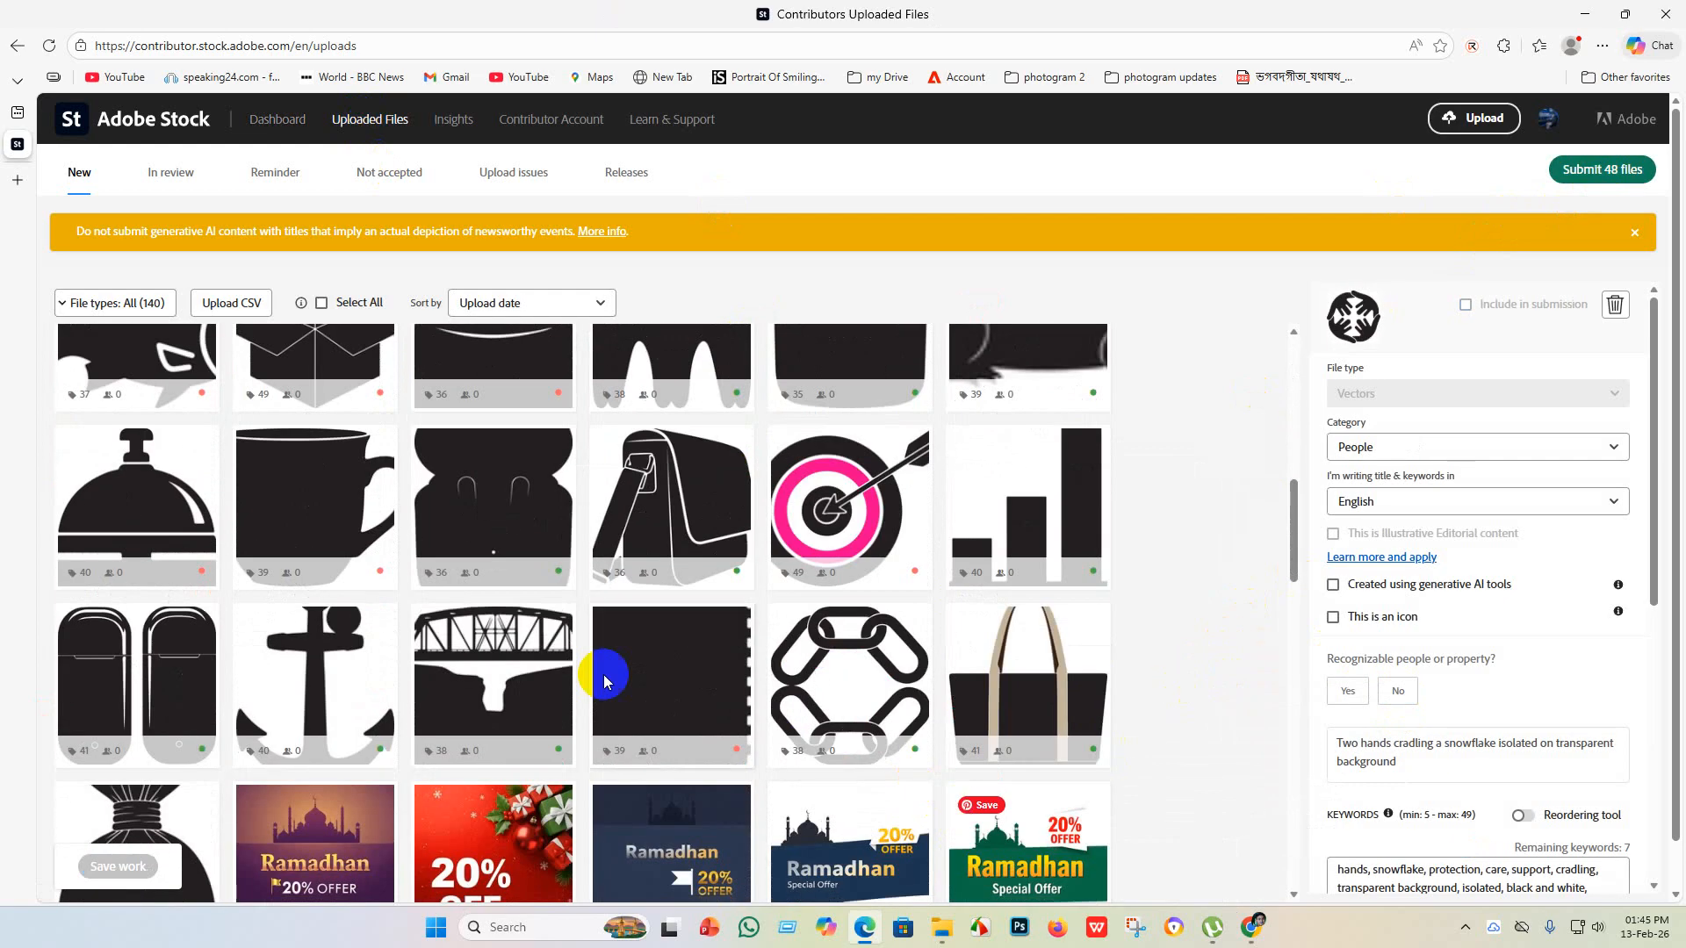
pyautogui.scroll(-2, 858, 753)
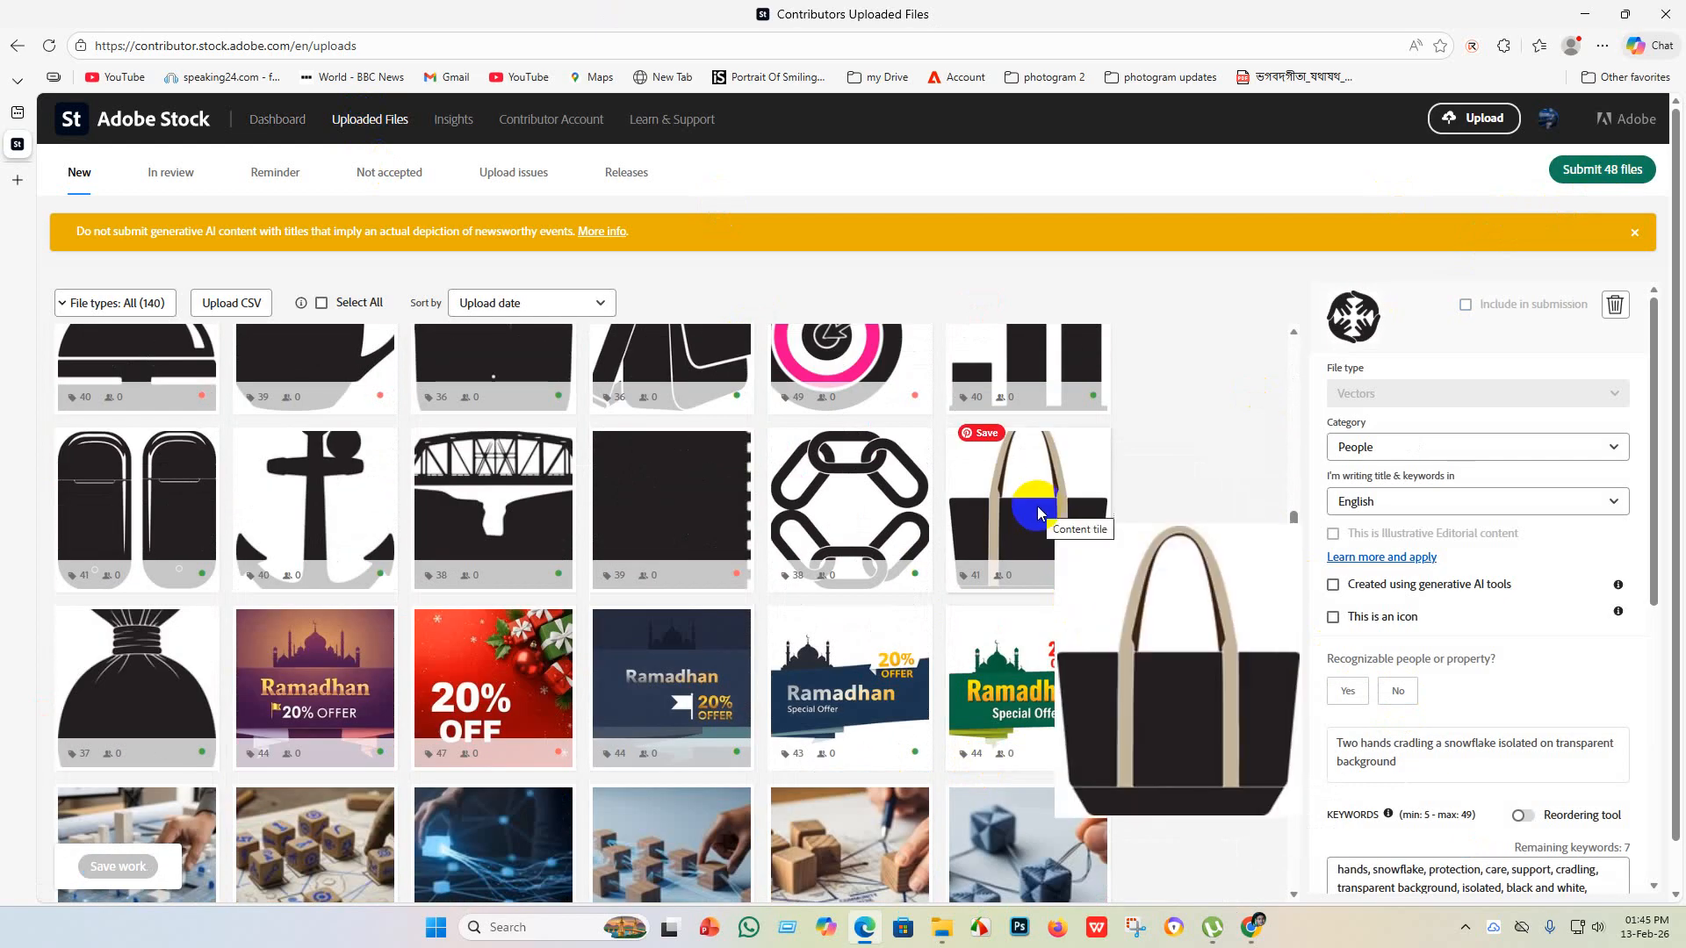
pyautogui.click(1039, 514)
pyautogui.keyDown('ctrl'); pyautogui.click(773, 508); pyautogui.keyUp('ctrl')
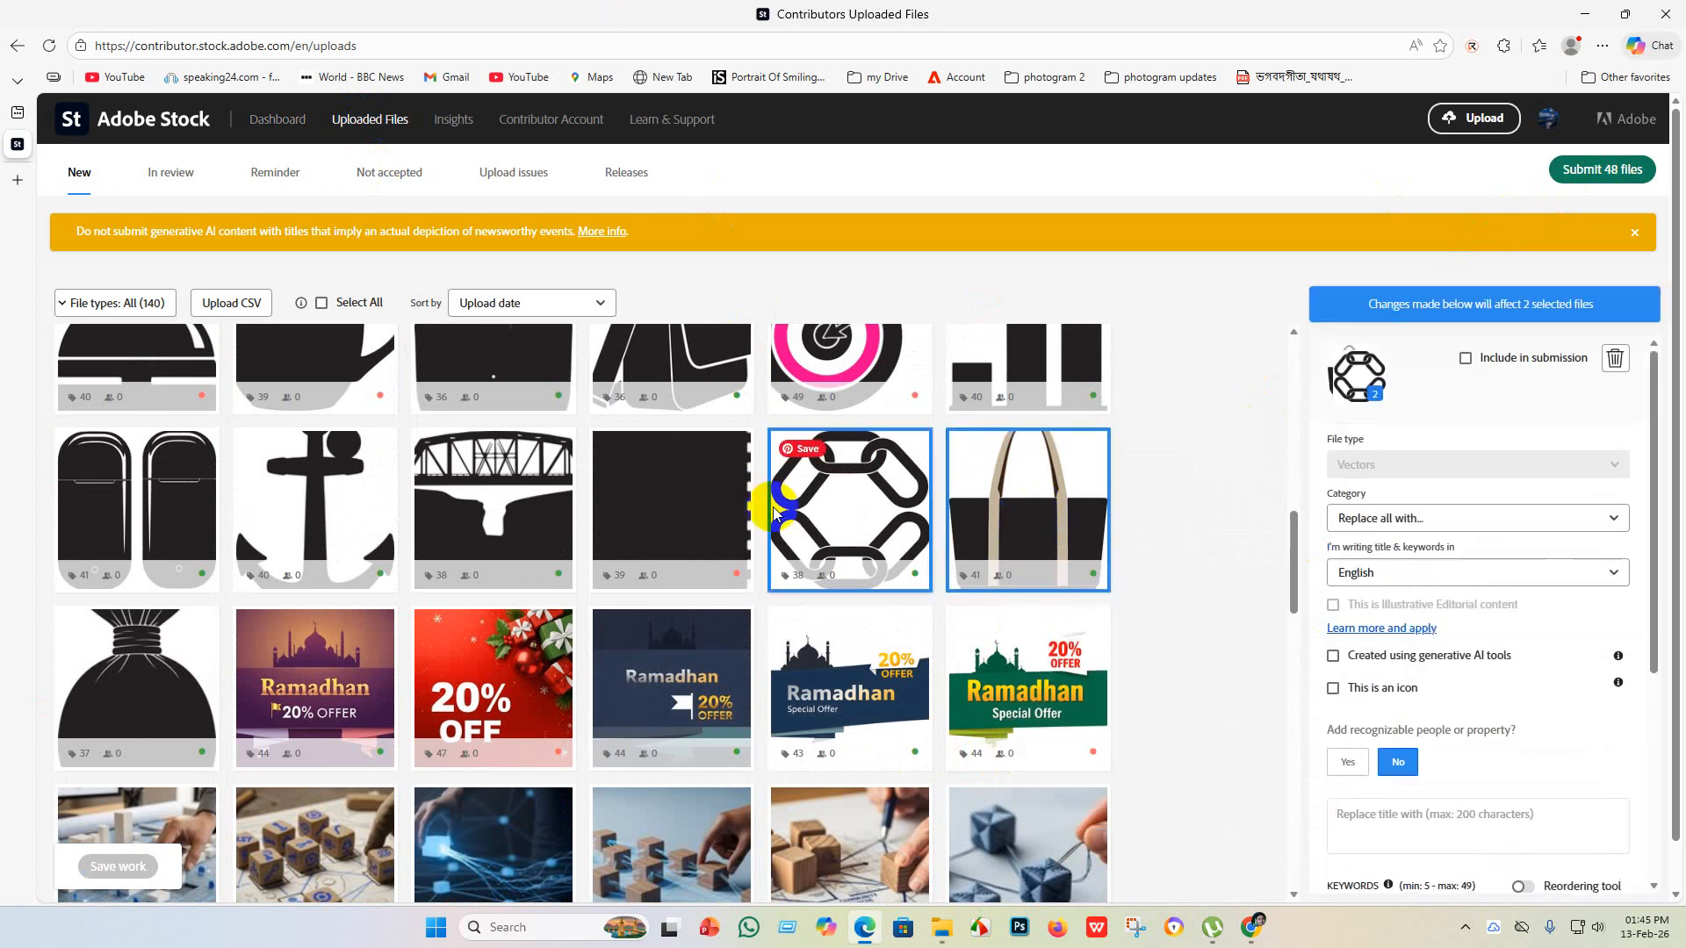
pyautogui.click(1034, 527)
pyautogui.keyDown('shift'); pyautogui.click(159, 501); pyautogui.keyUp('shift')
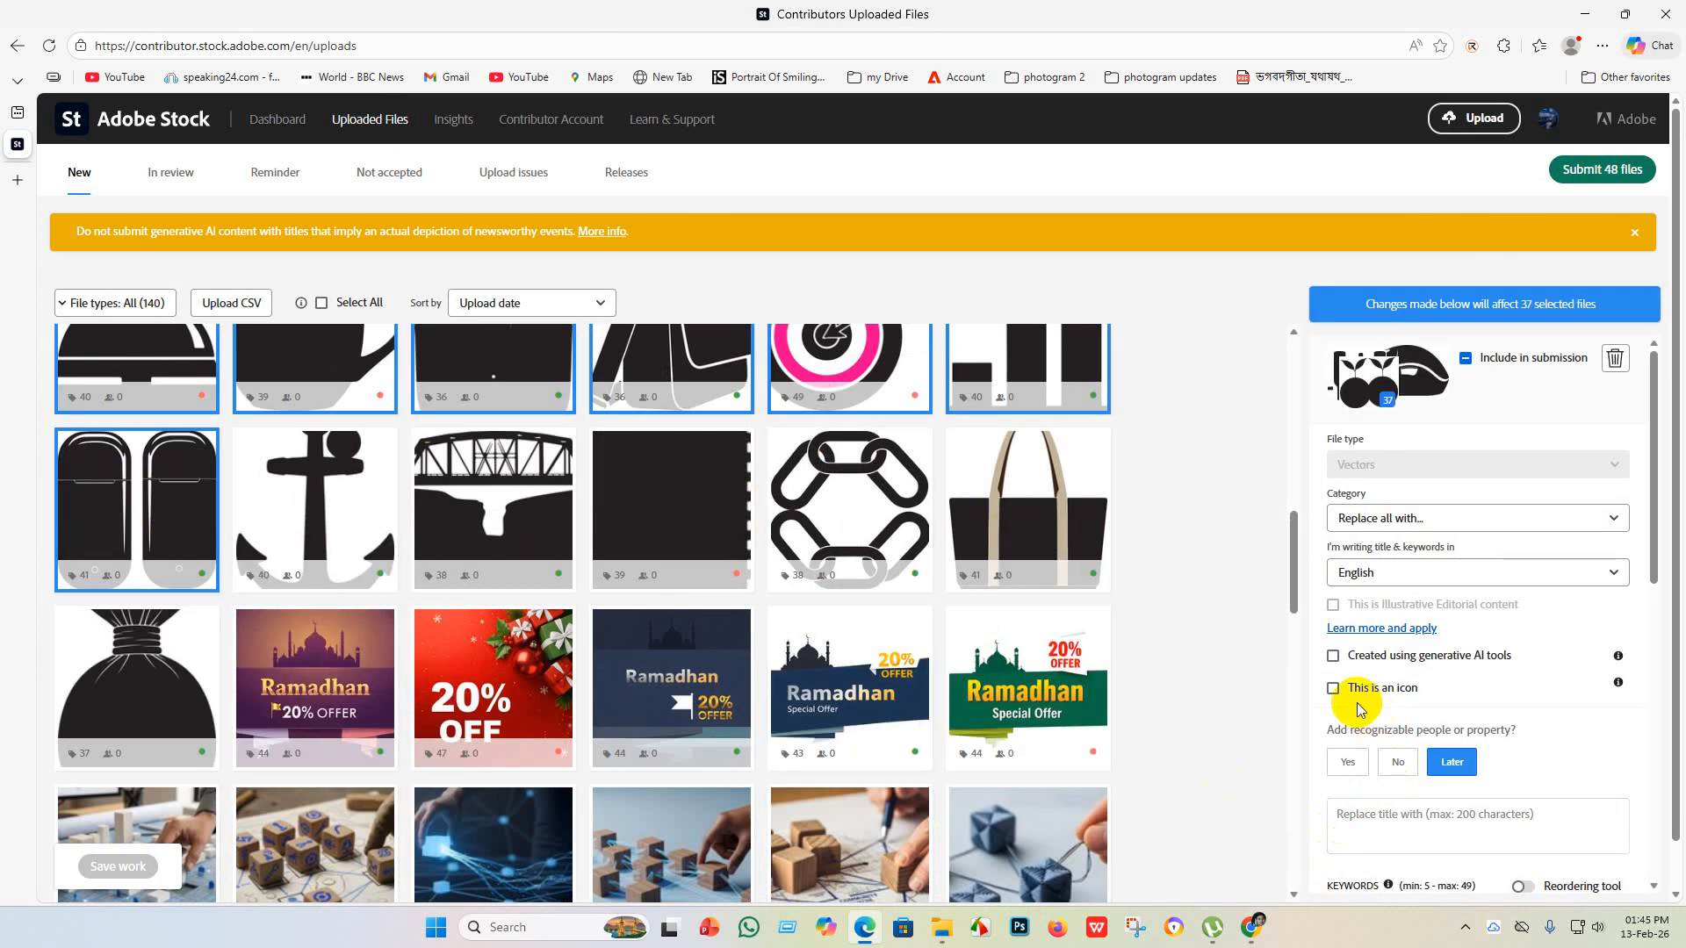
pyautogui.click(1400, 771)
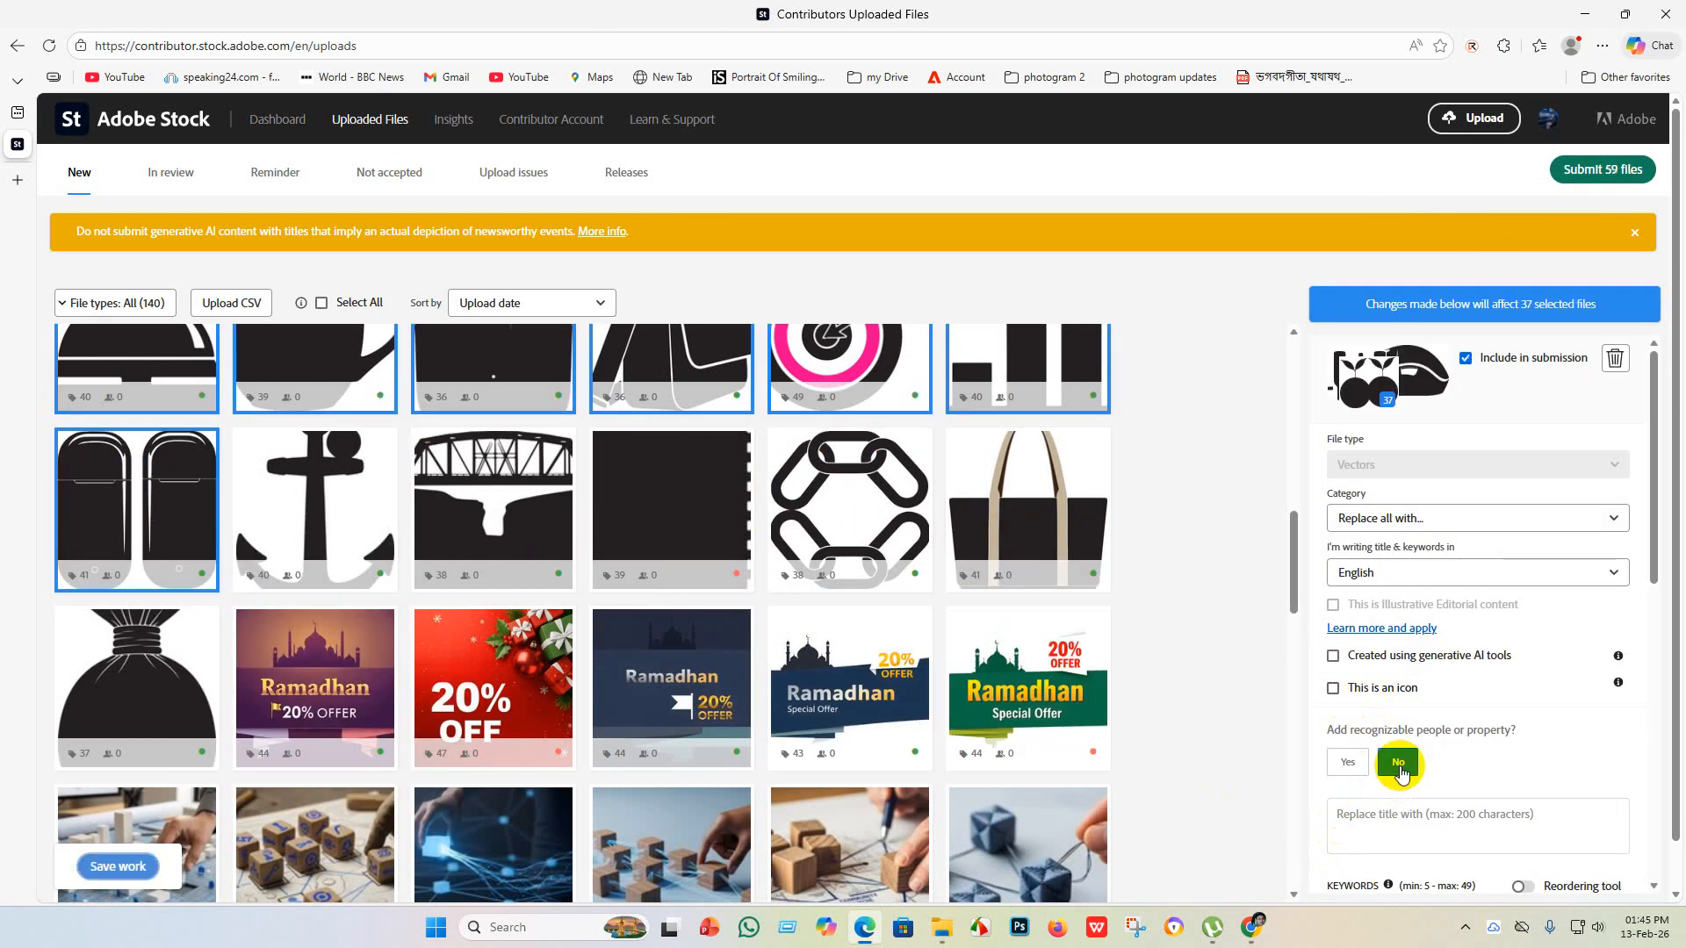
pyautogui.click(99, 868)
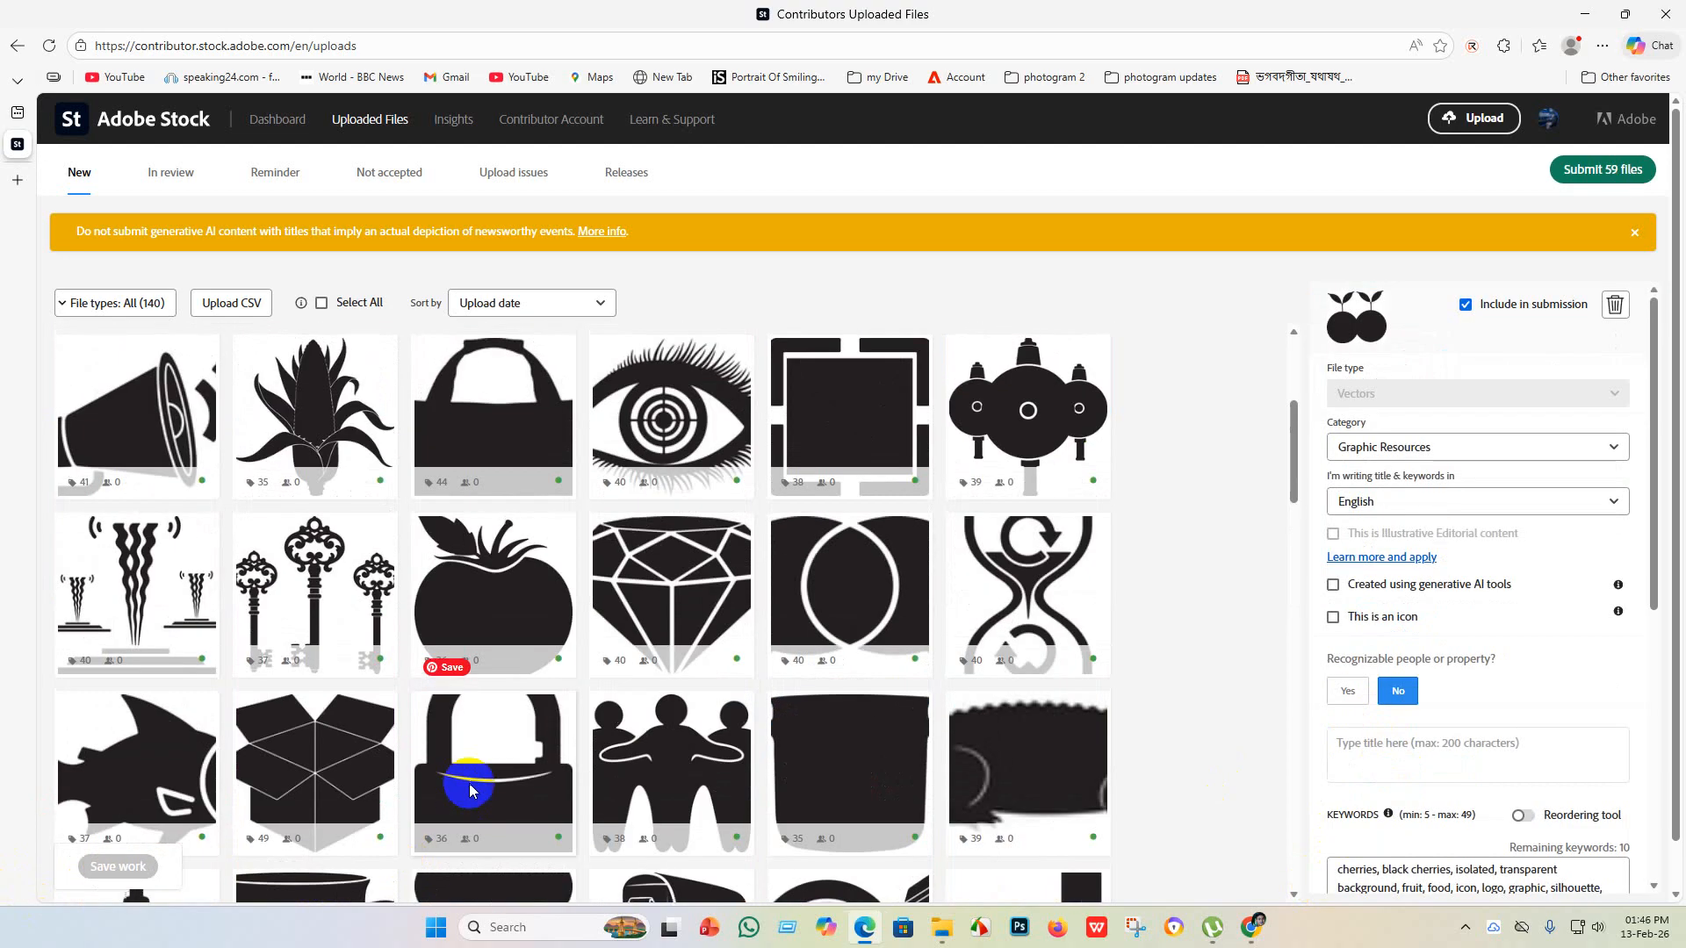
# - Submit the 59 new files, confirming the submission guidelines and the account suspension terms
pyautogui.click(1607, 175)
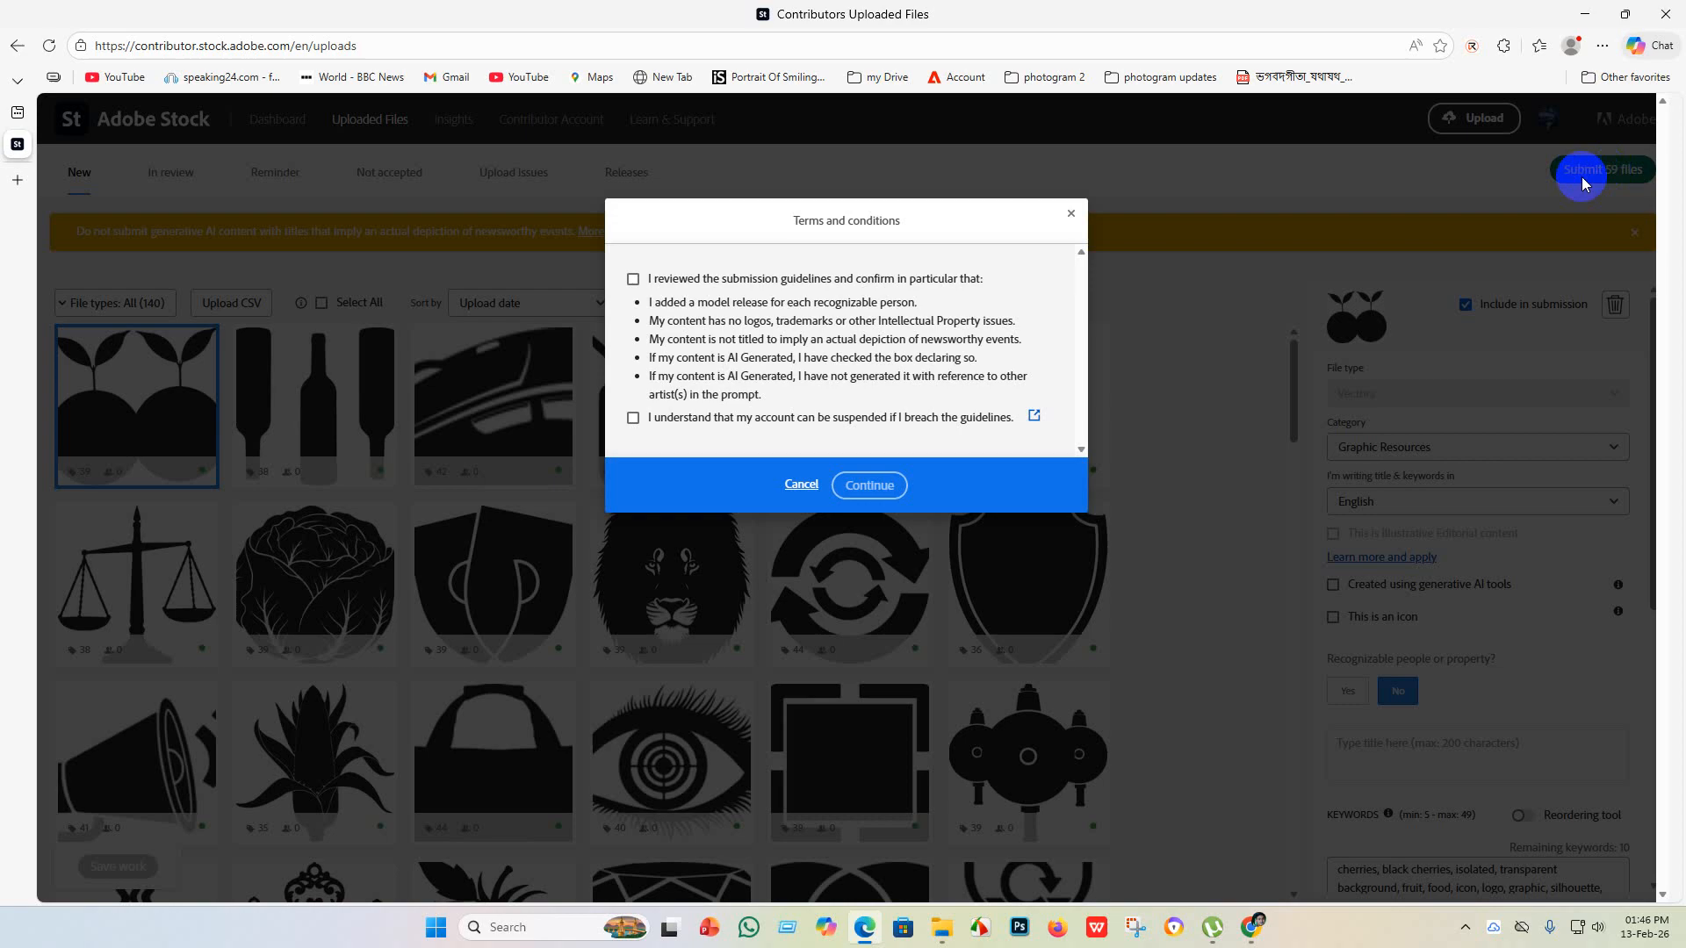
pyautogui.click(634, 278)
pyautogui.click(633, 417)
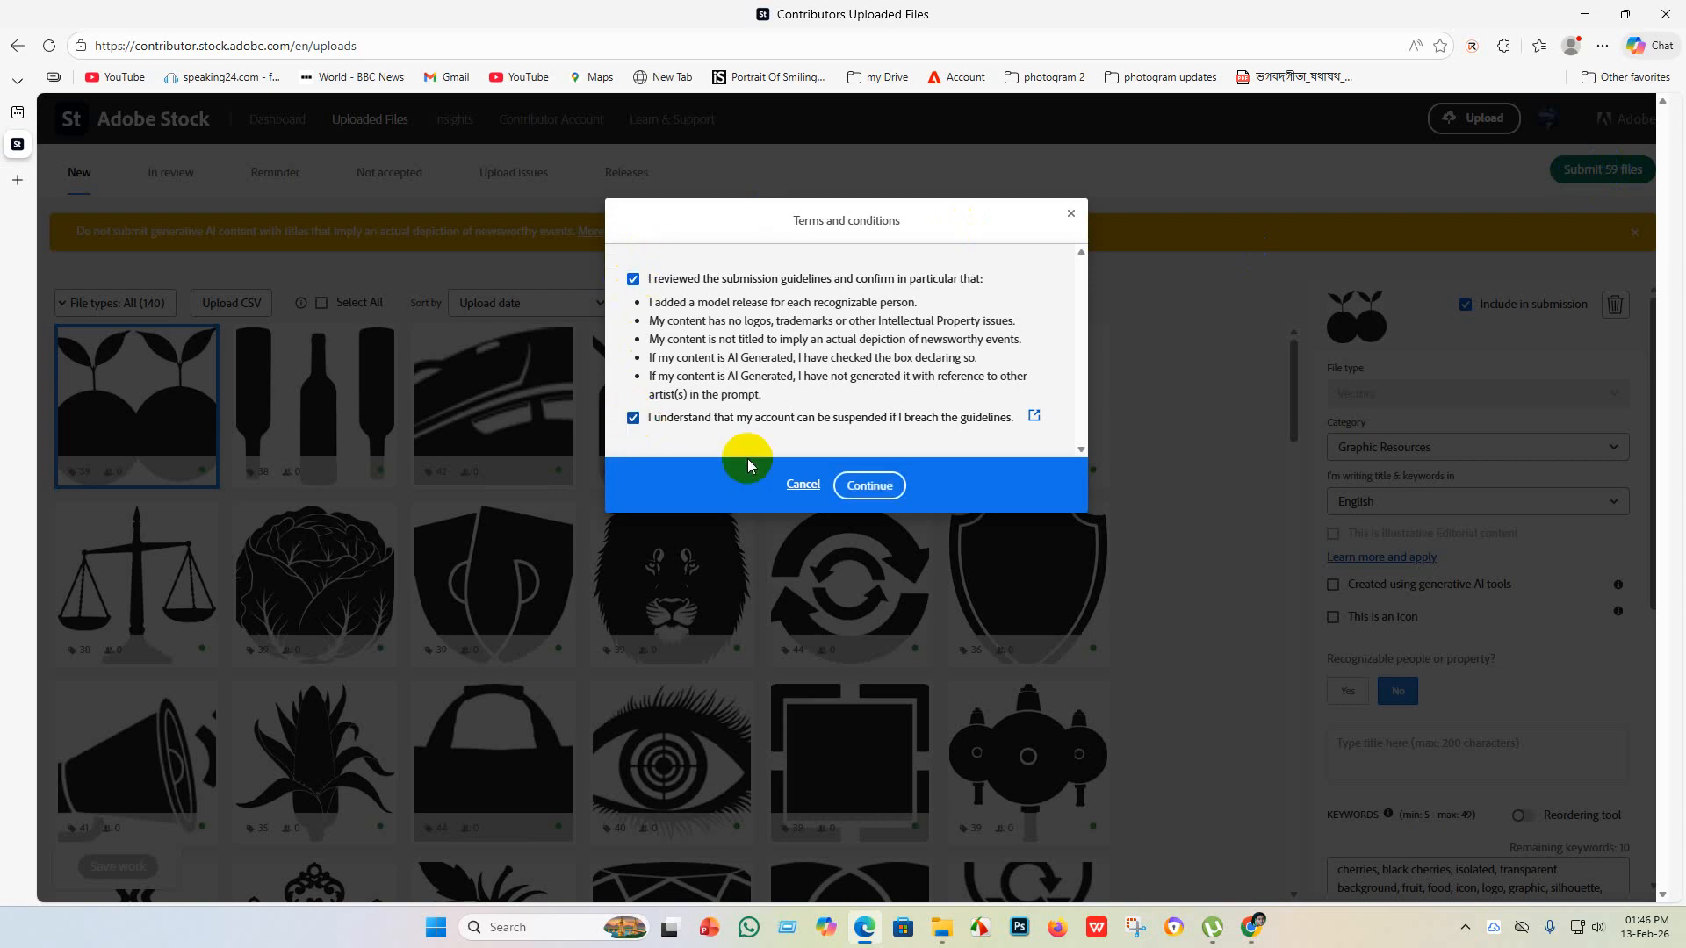
pyautogui.click(871, 485)
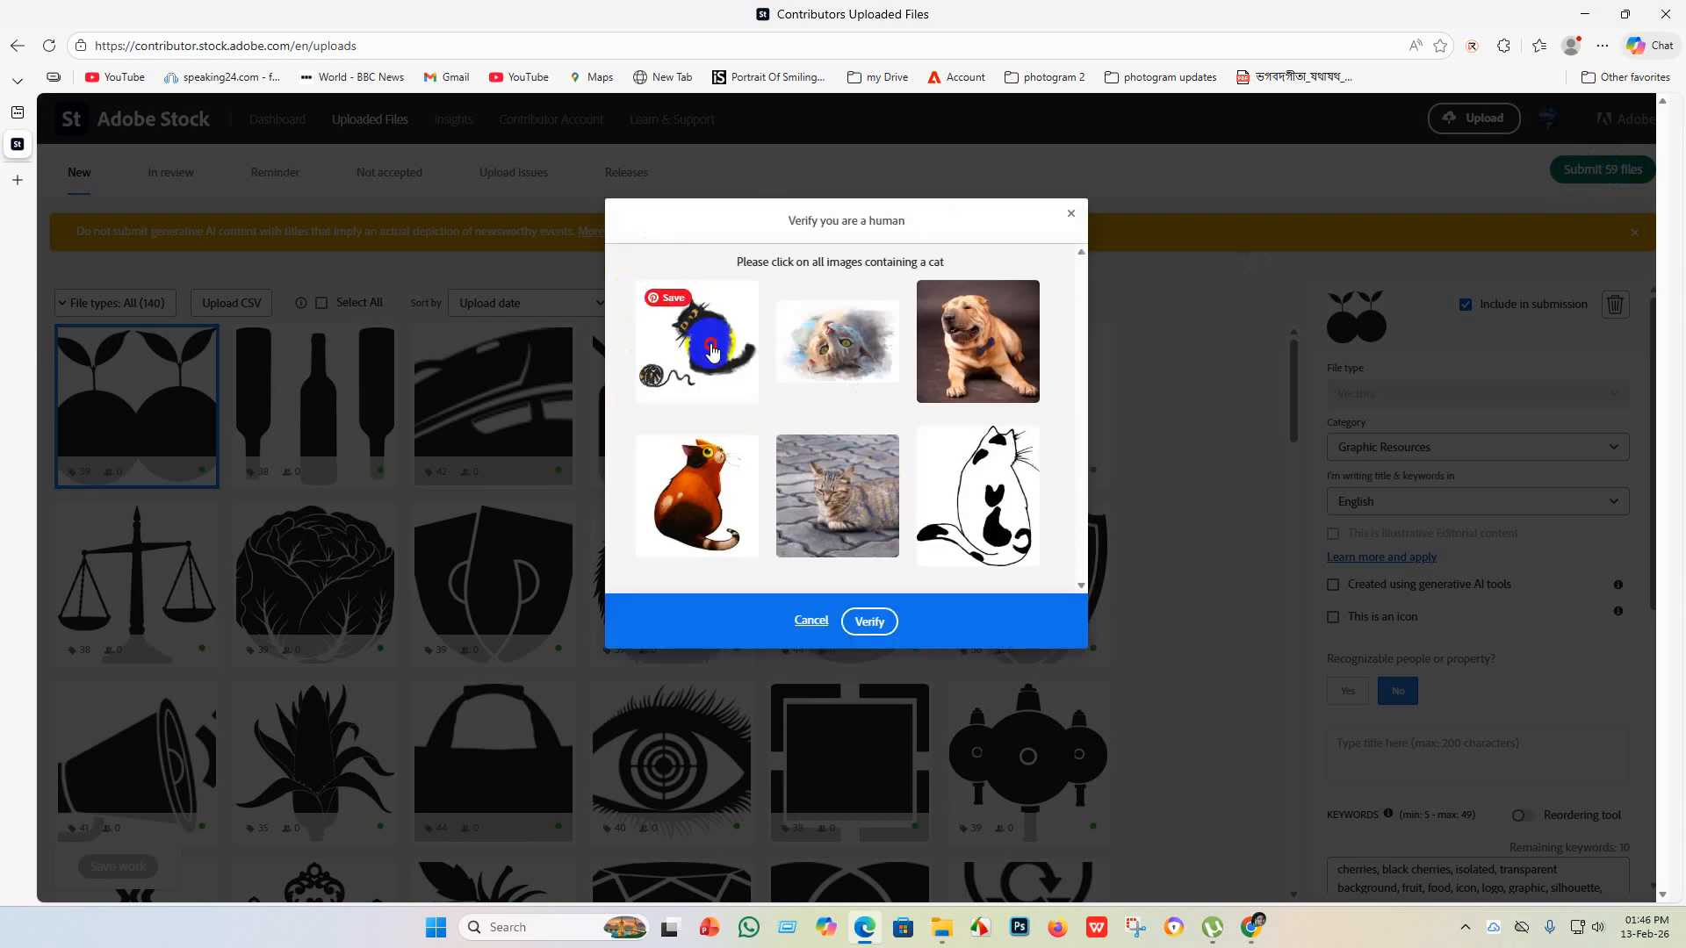
# - Pass the human verification by choosing all images containing a cat, and dismiss the submission dialog
pyautogui.click(712, 351)
pyautogui.click(707, 516)
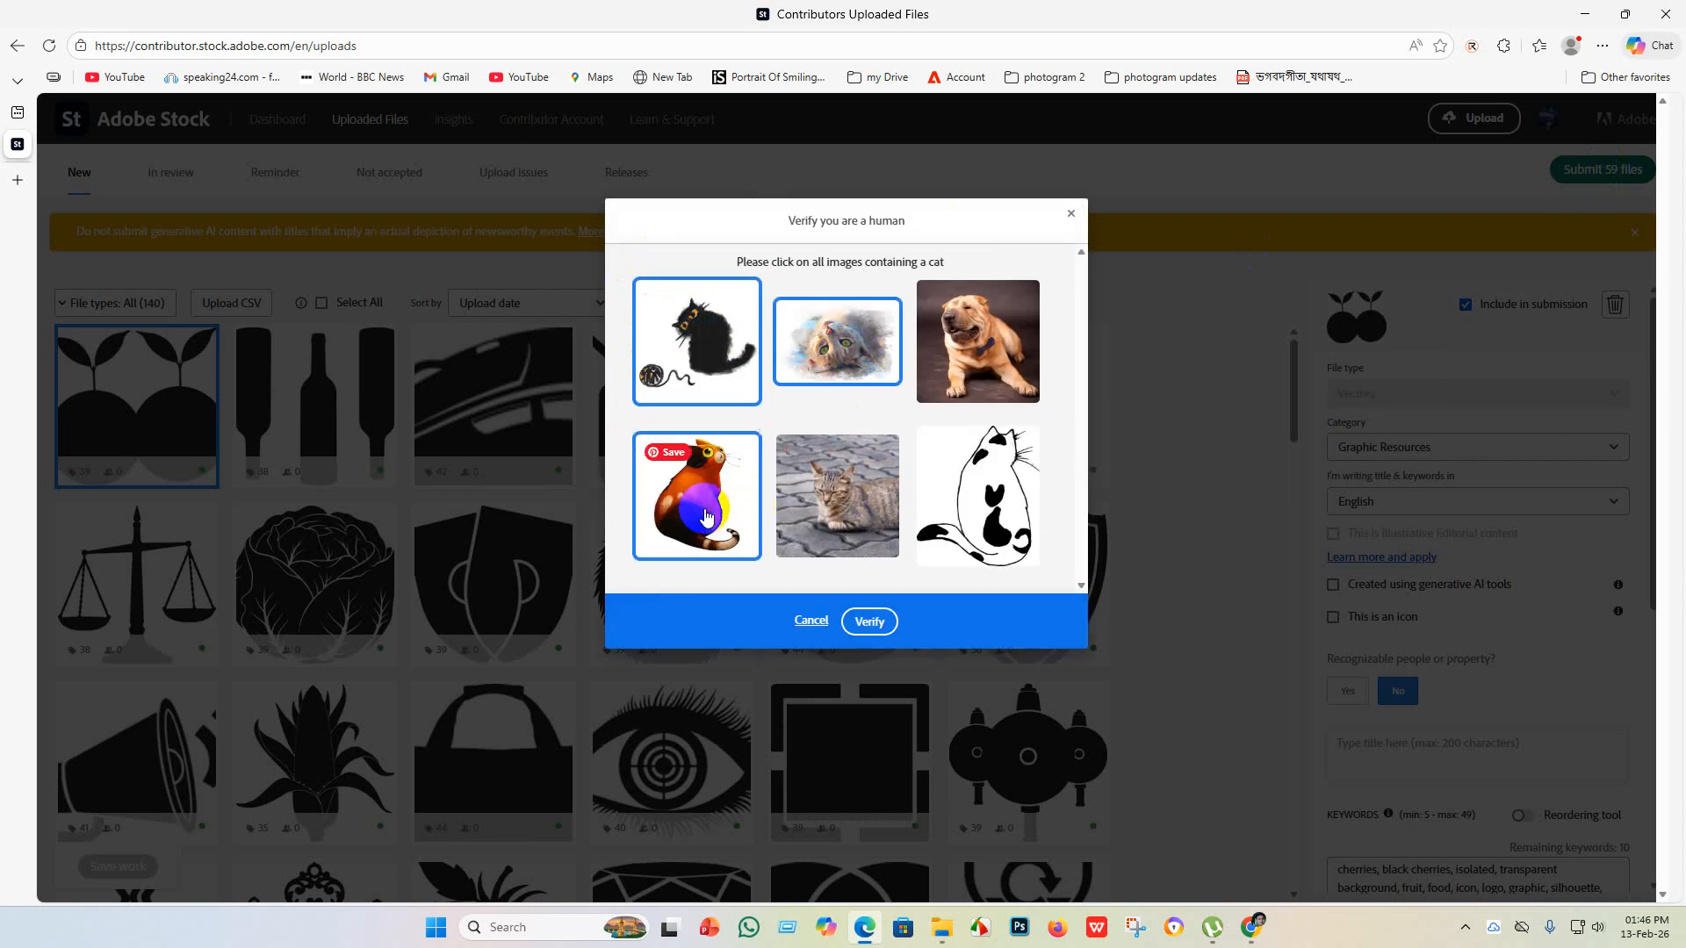
pyautogui.click(815, 515)
pyautogui.click(869, 621)
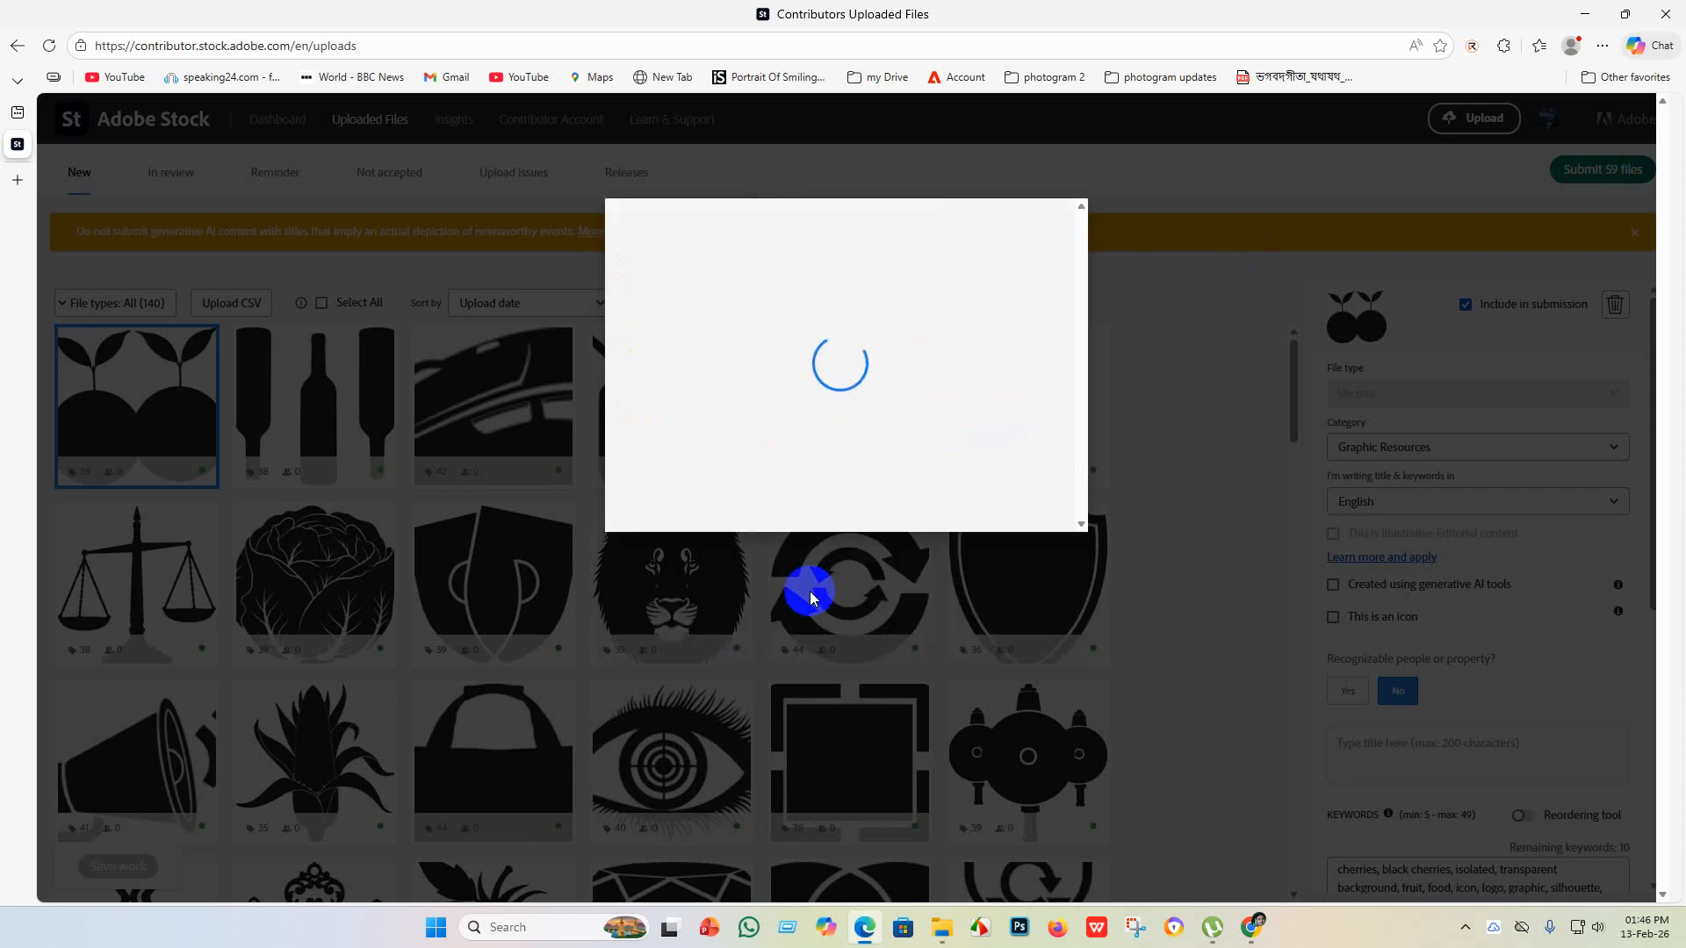
pyautogui.click(864, 790)
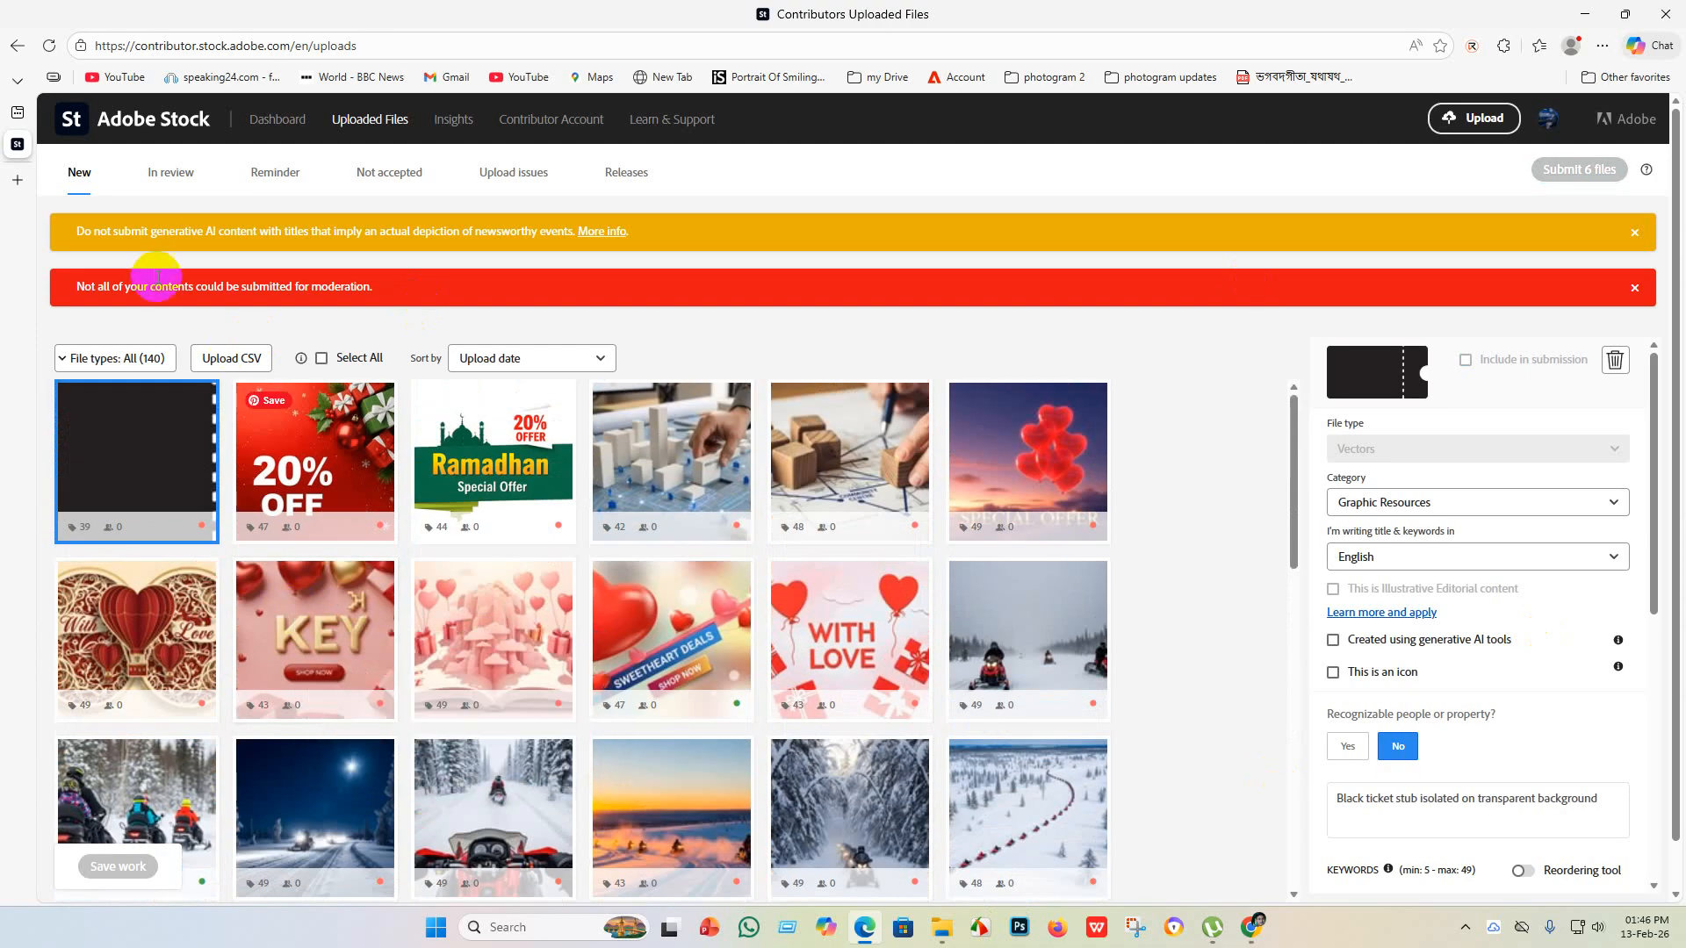
# - Open the files in review and look through the whole list of submitted items
pyautogui.click(159, 183)
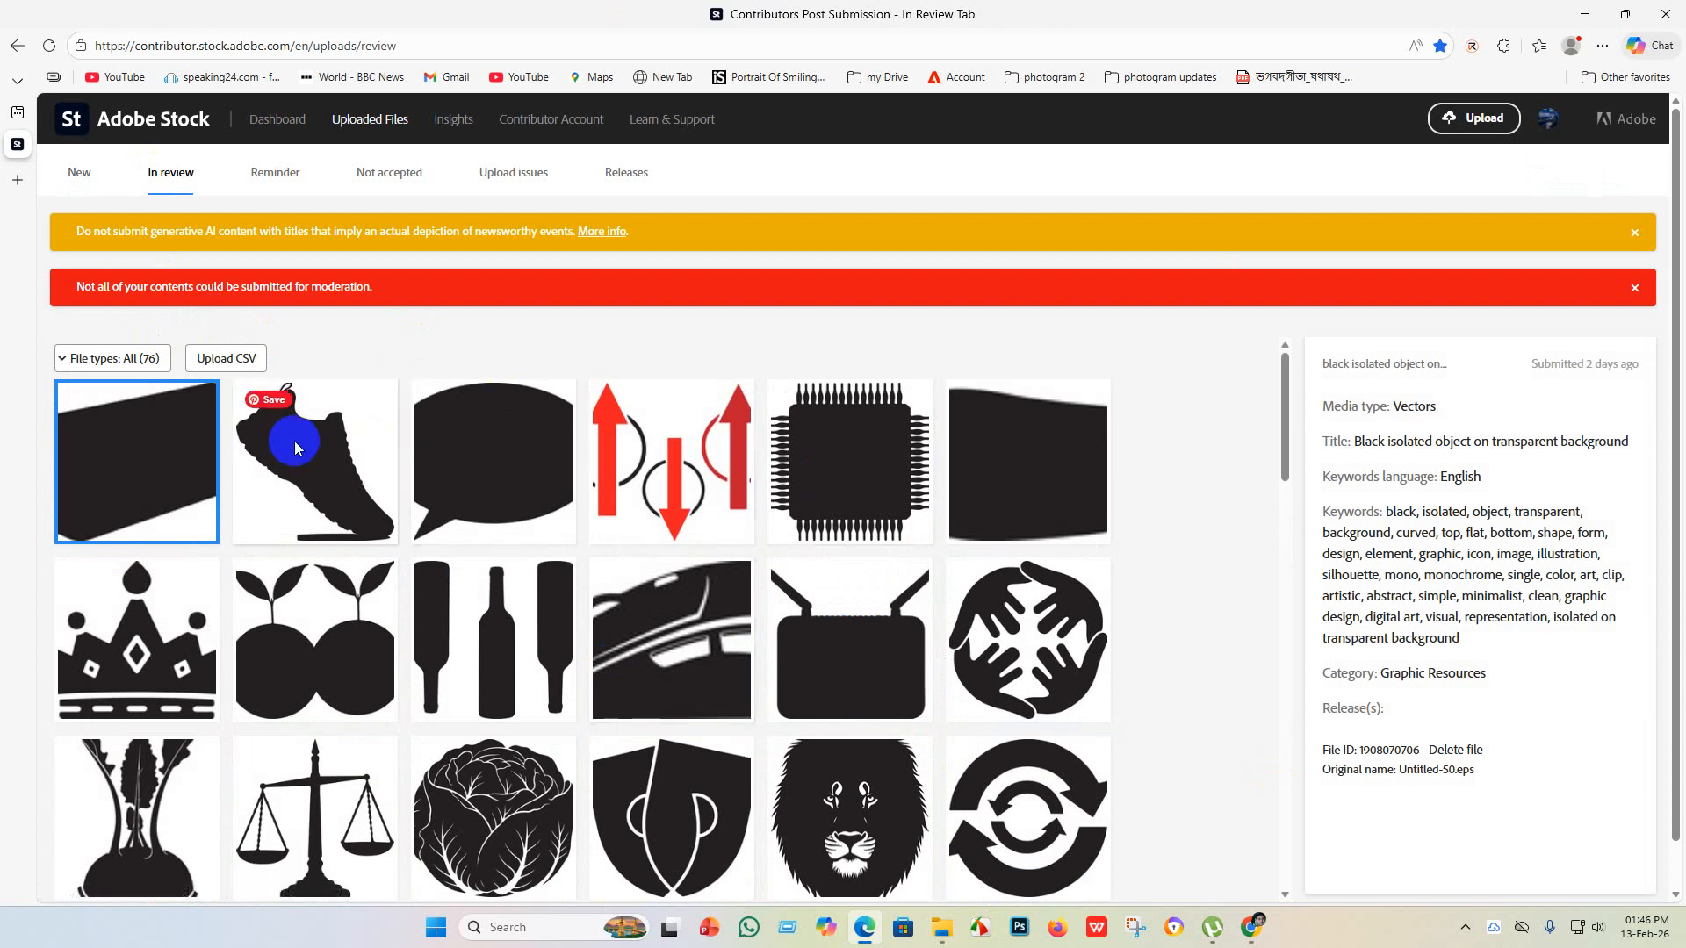
pyautogui.scroll(-6, 350, 454)
pyautogui.scroll(6, 470, 658)
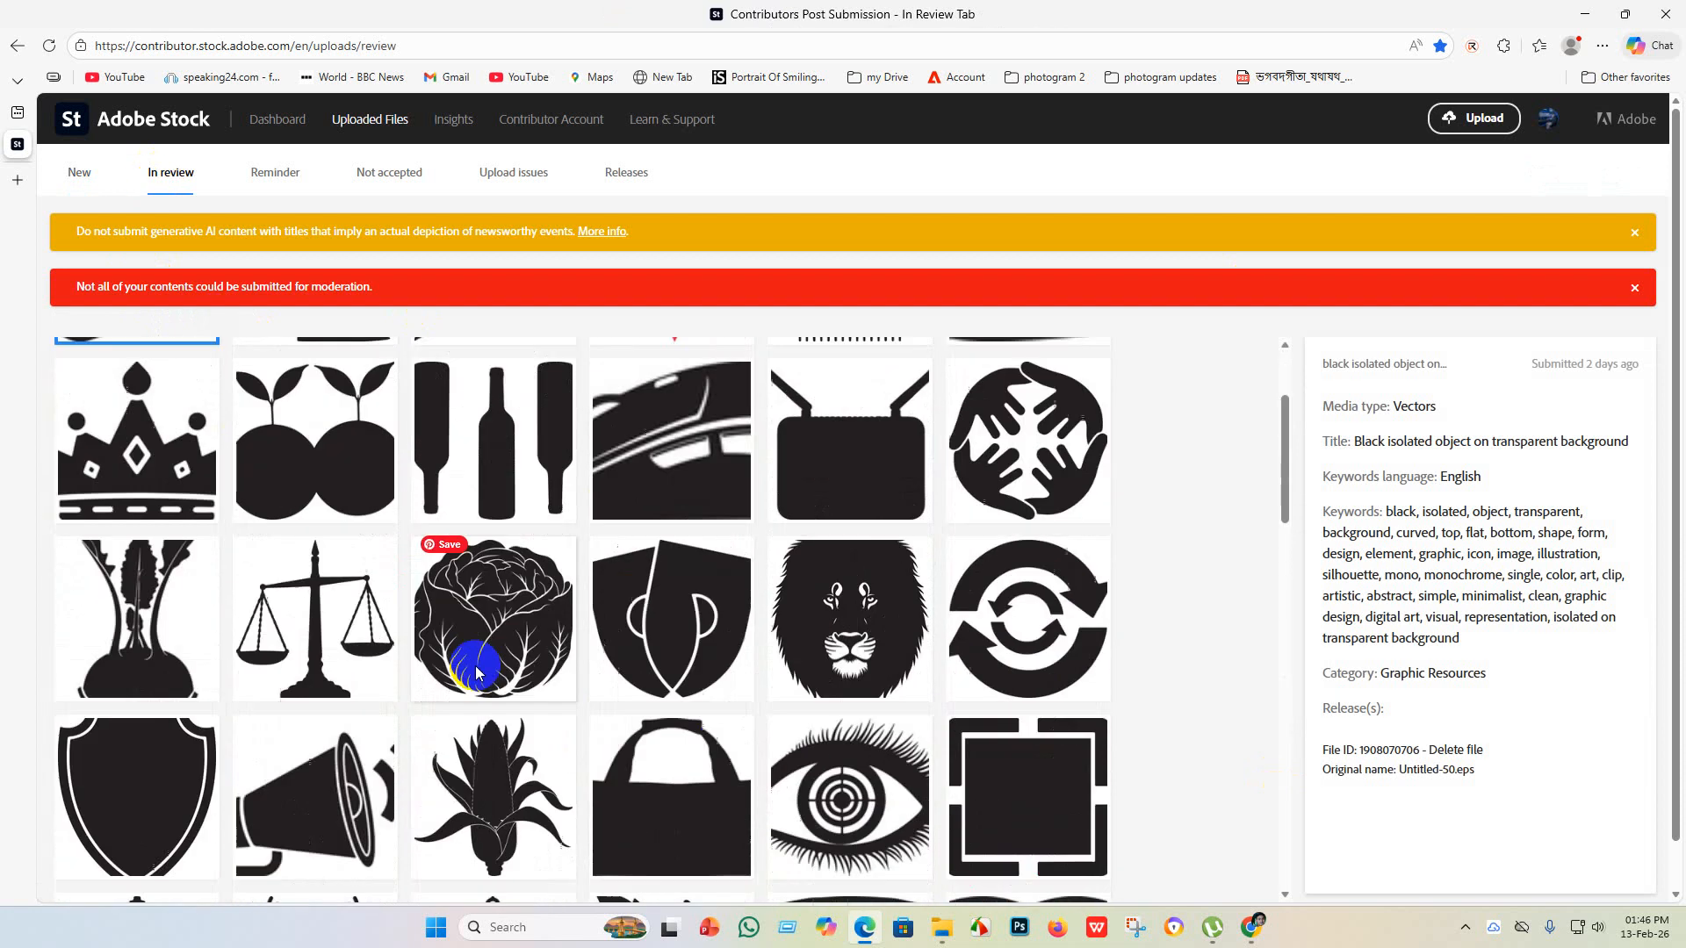
pyautogui.scroll(-15, 377, 451)
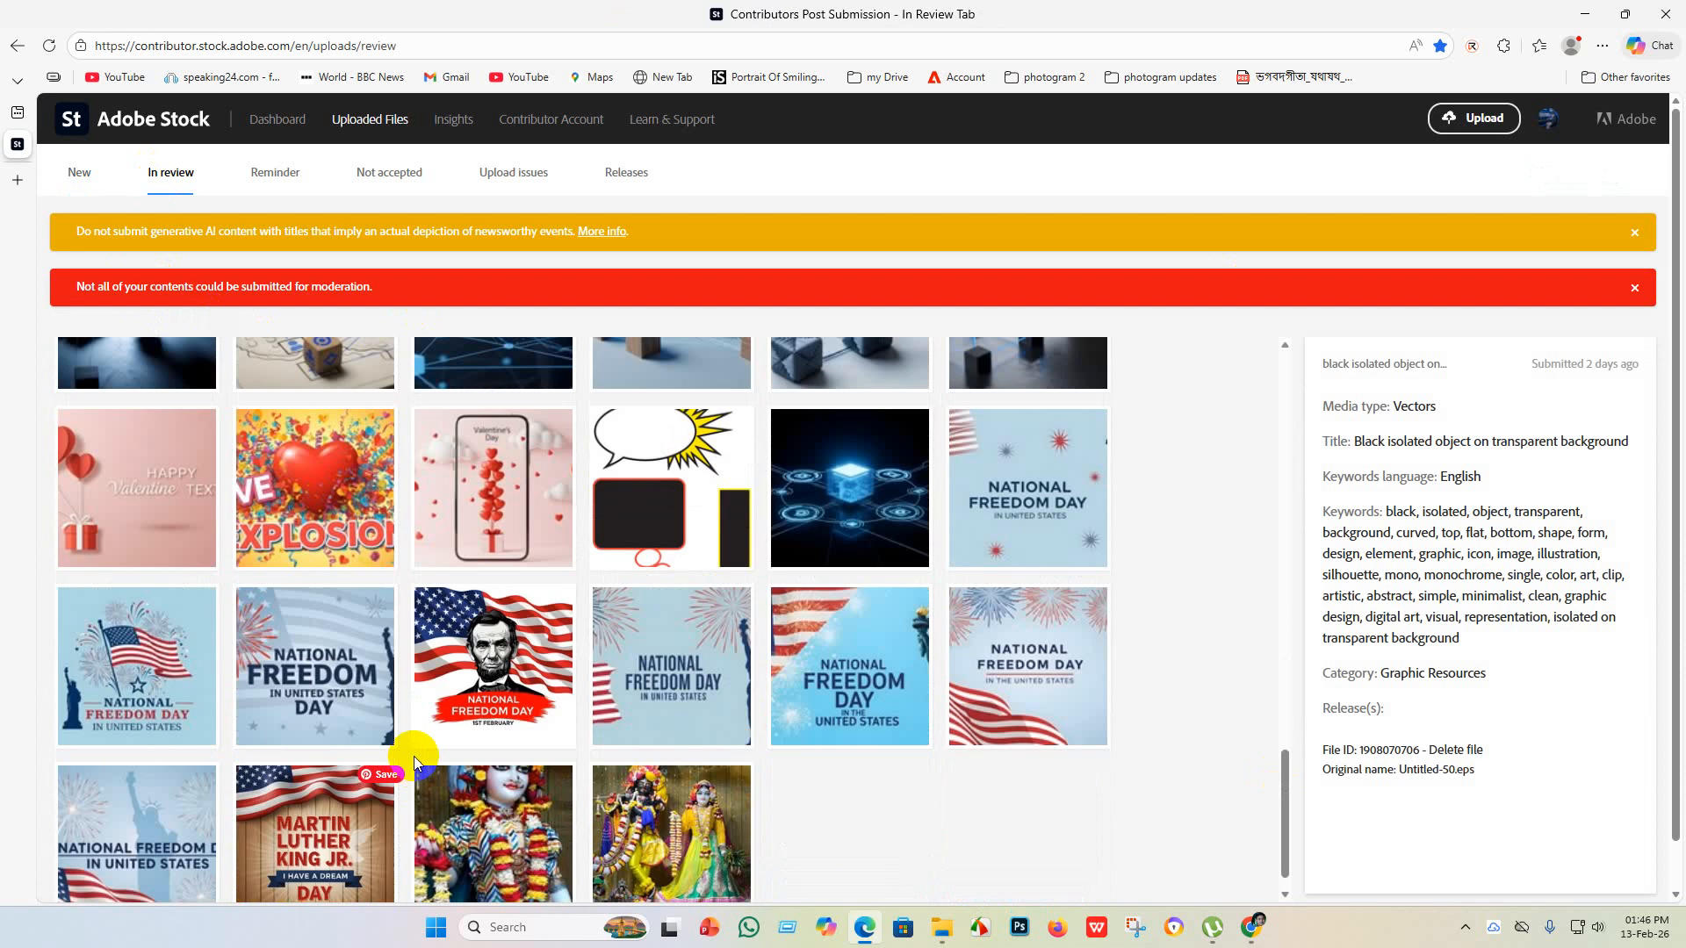
pyautogui.scroll(8, 622, 775)
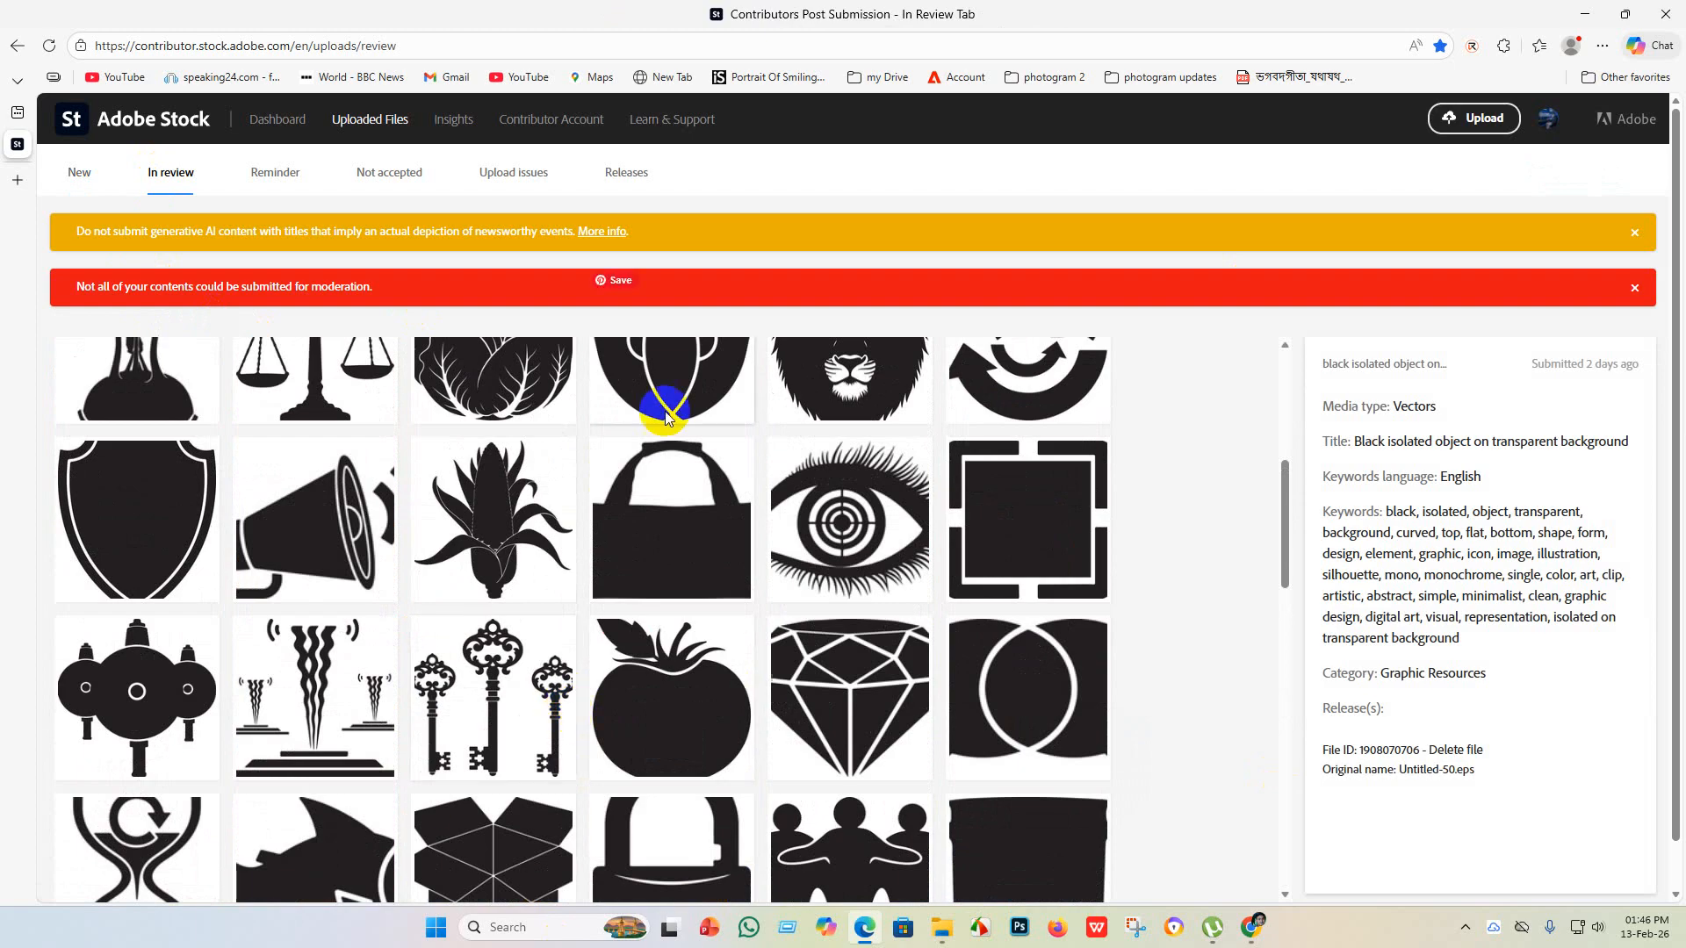
pyautogui.scroll(-4, 597, 500)
pyautogui.scroll(9, 509, 457)
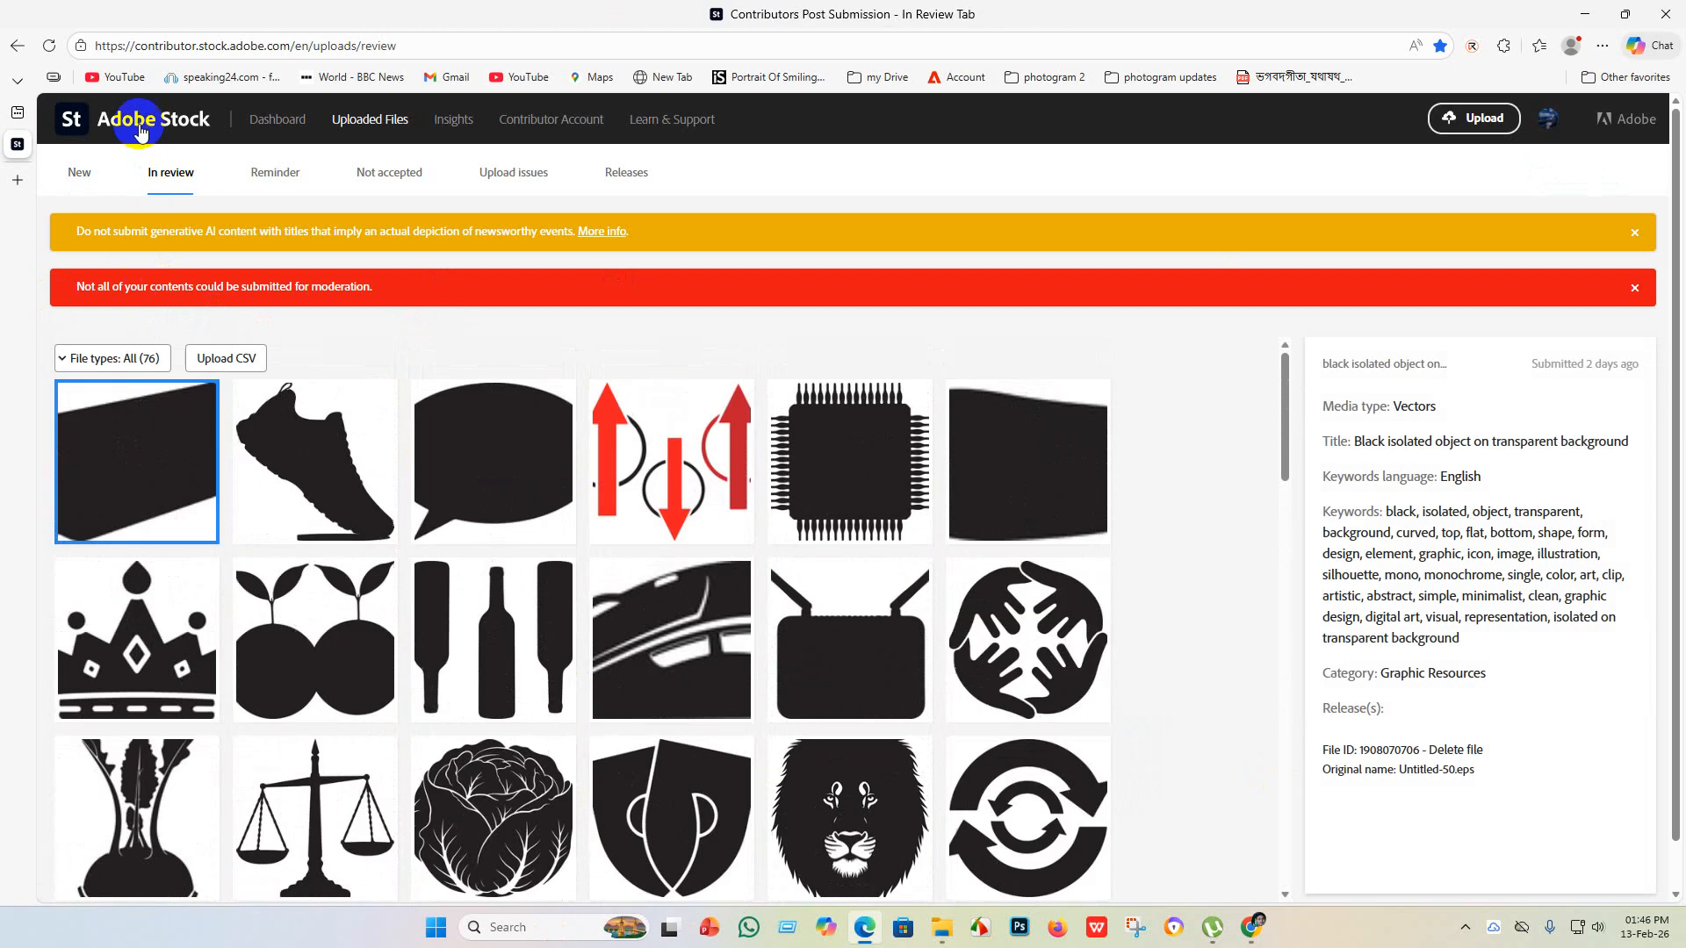
# - Return to the contributor dashboard, review its earnings and portfolio downloads again, and close the Edge window
pyautogui.click(301, 132)
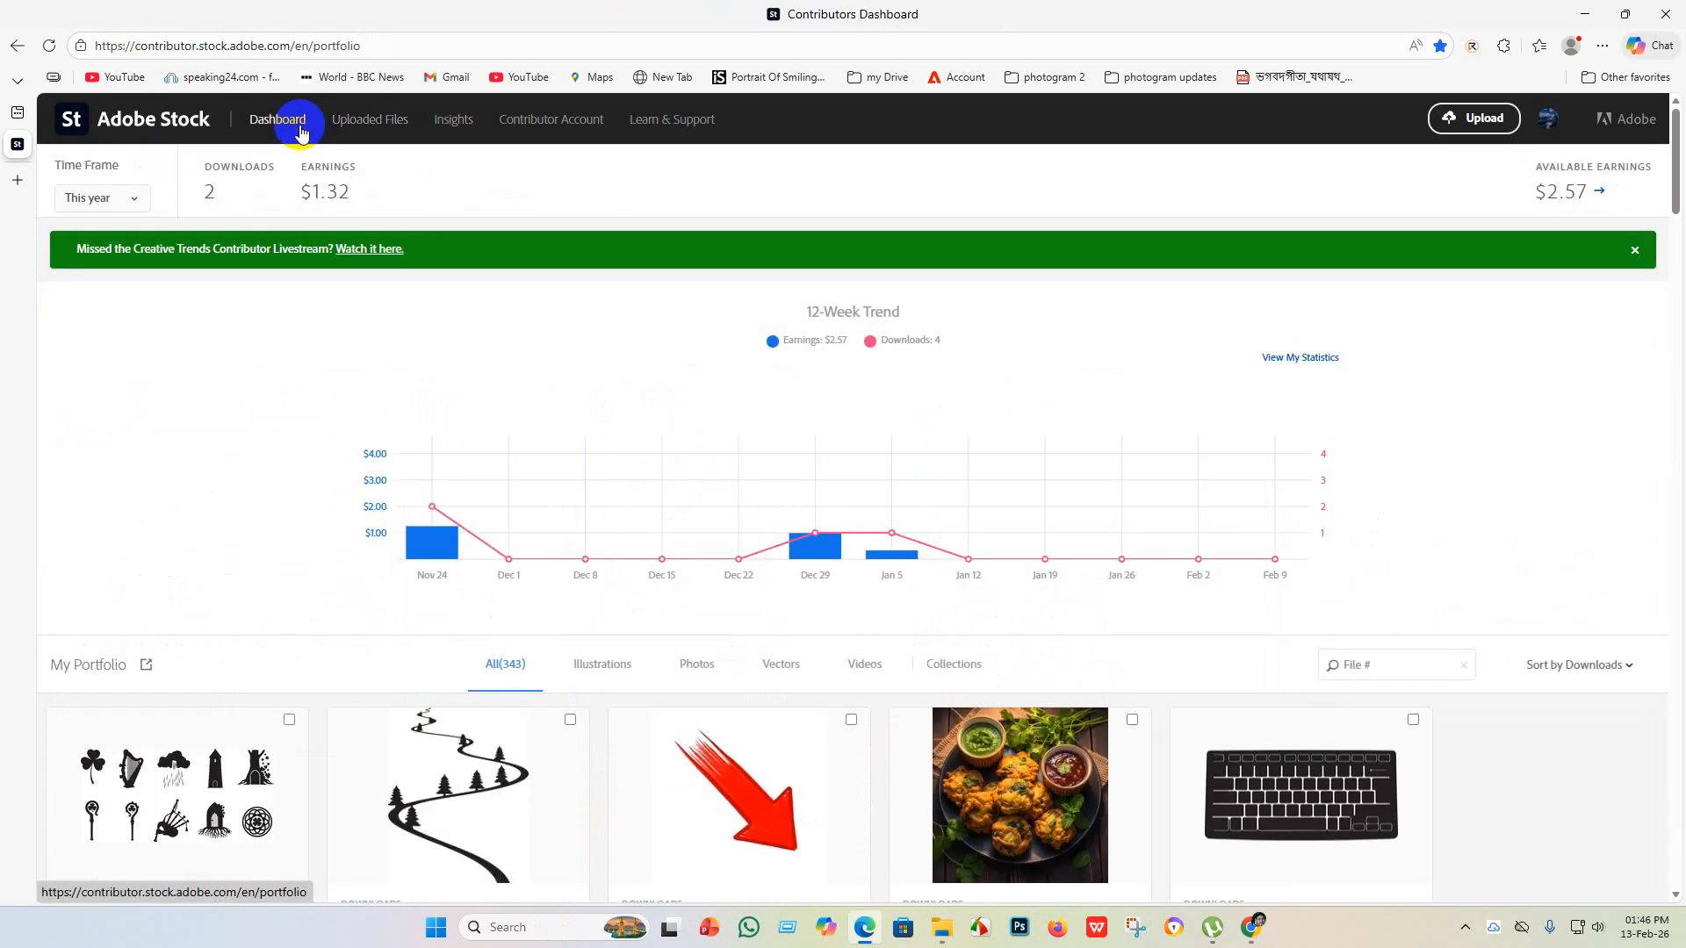
pyautogui.scroll(-4, 750, 552)
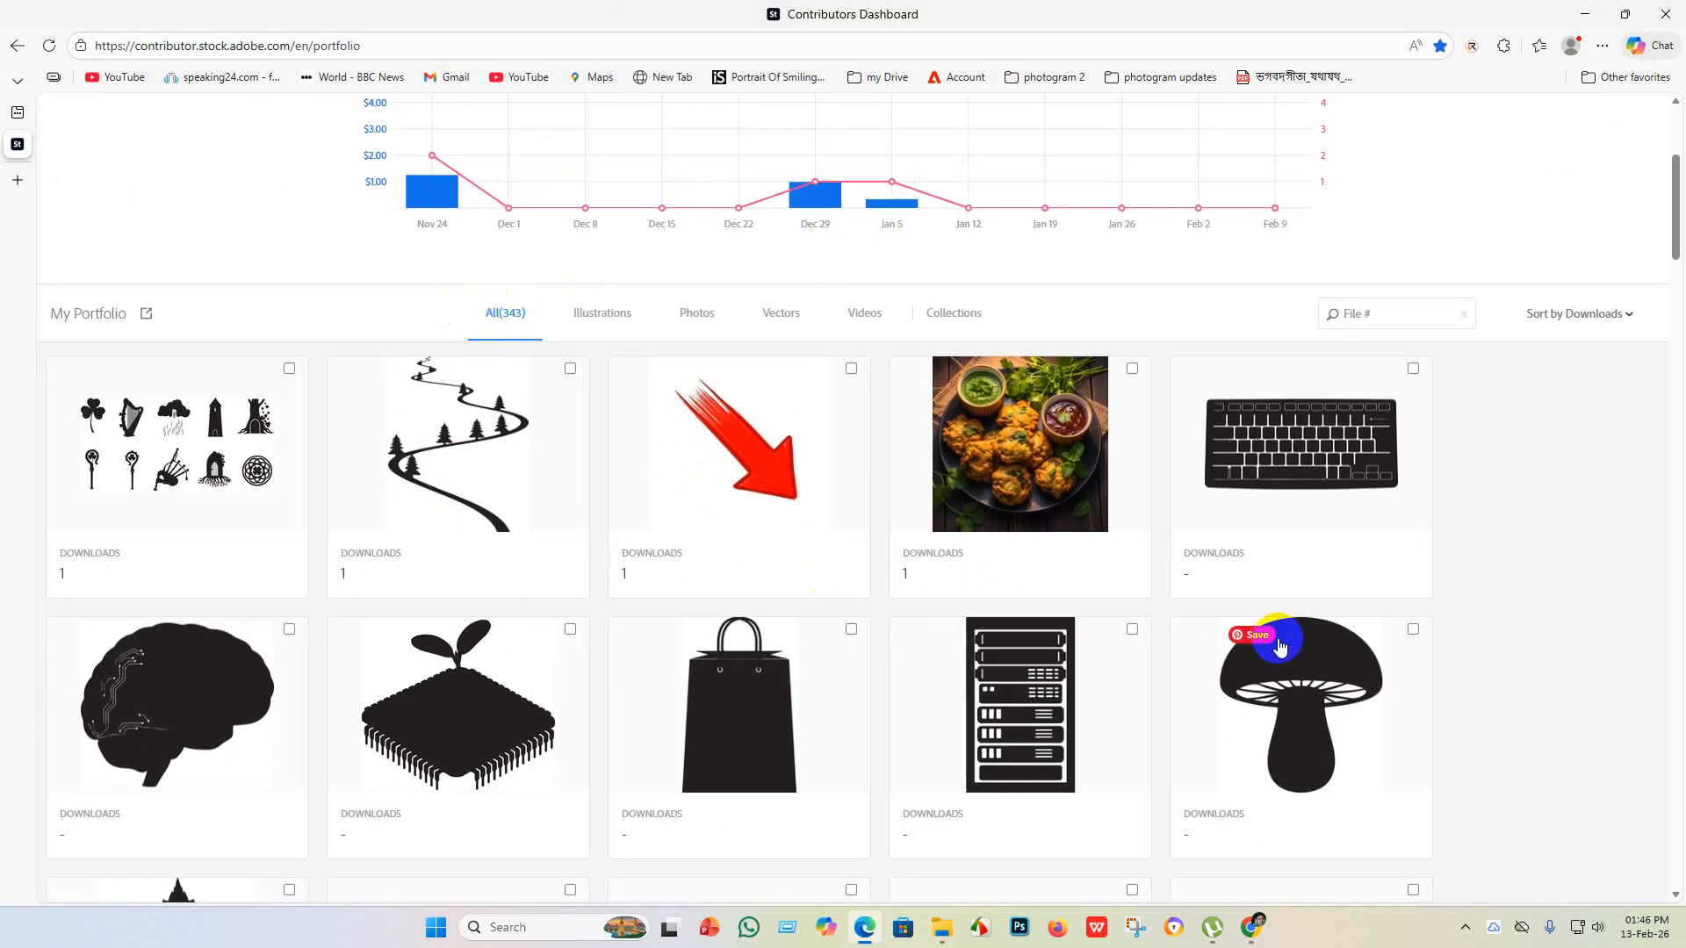
pyautogui.scroll(-12, 1264, 642)
pyautogui.scroll(8, 715, 728)
pyautogui.scroll(8, 650, 567)
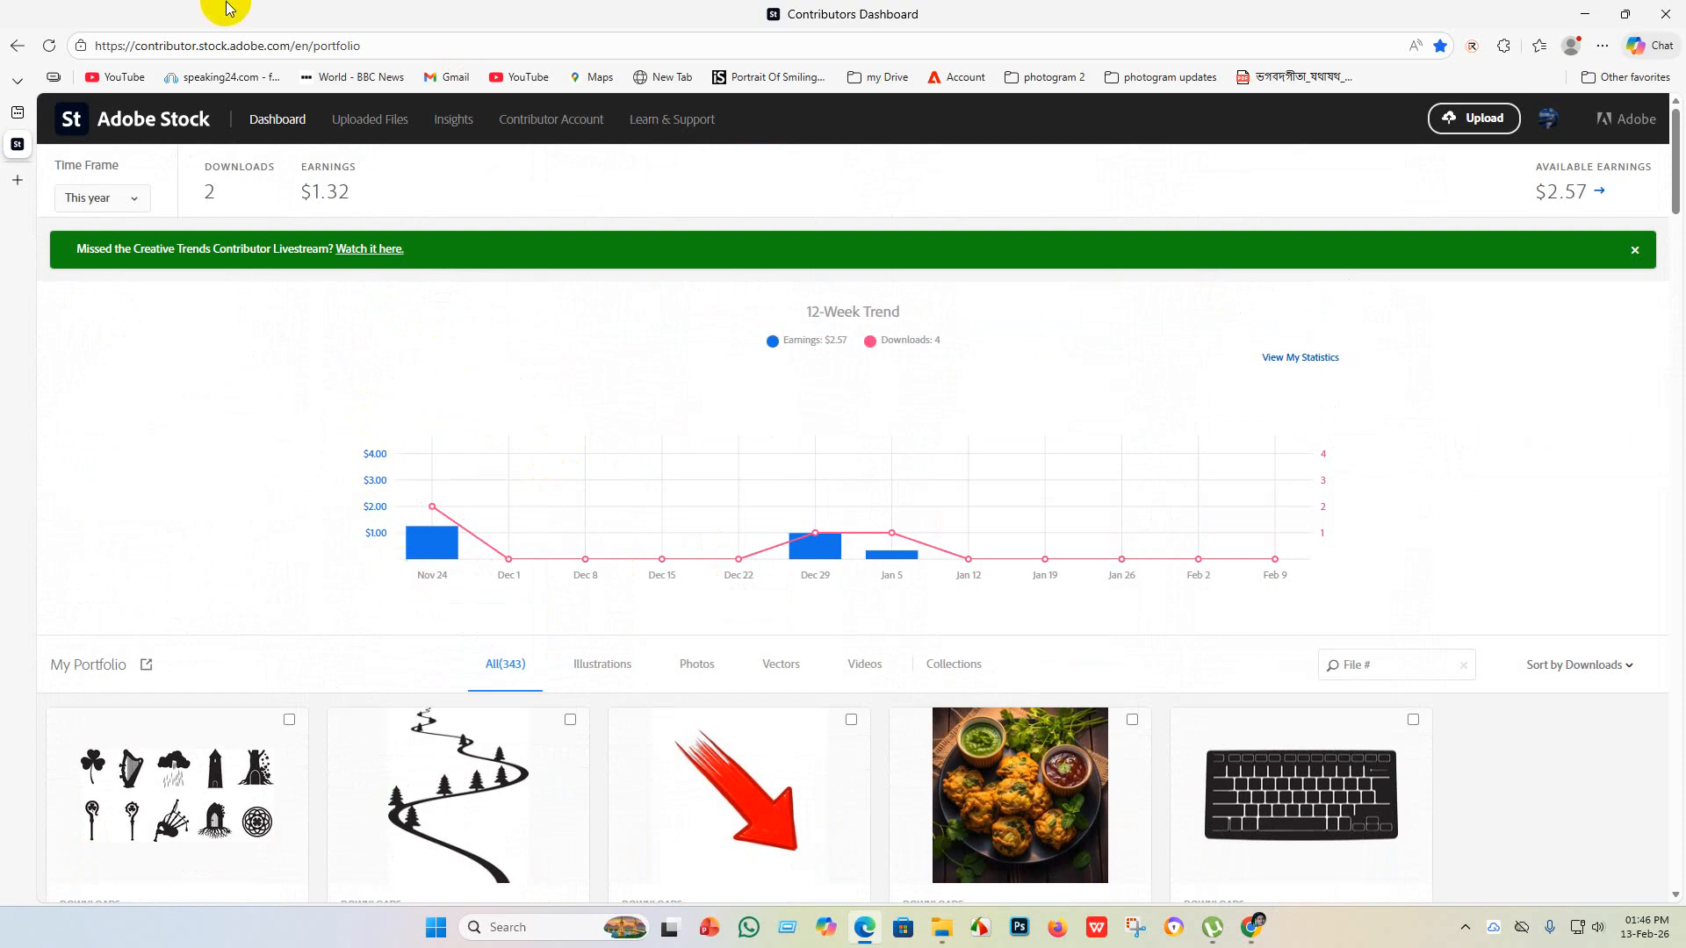
pyautogui.click(1680, 13)
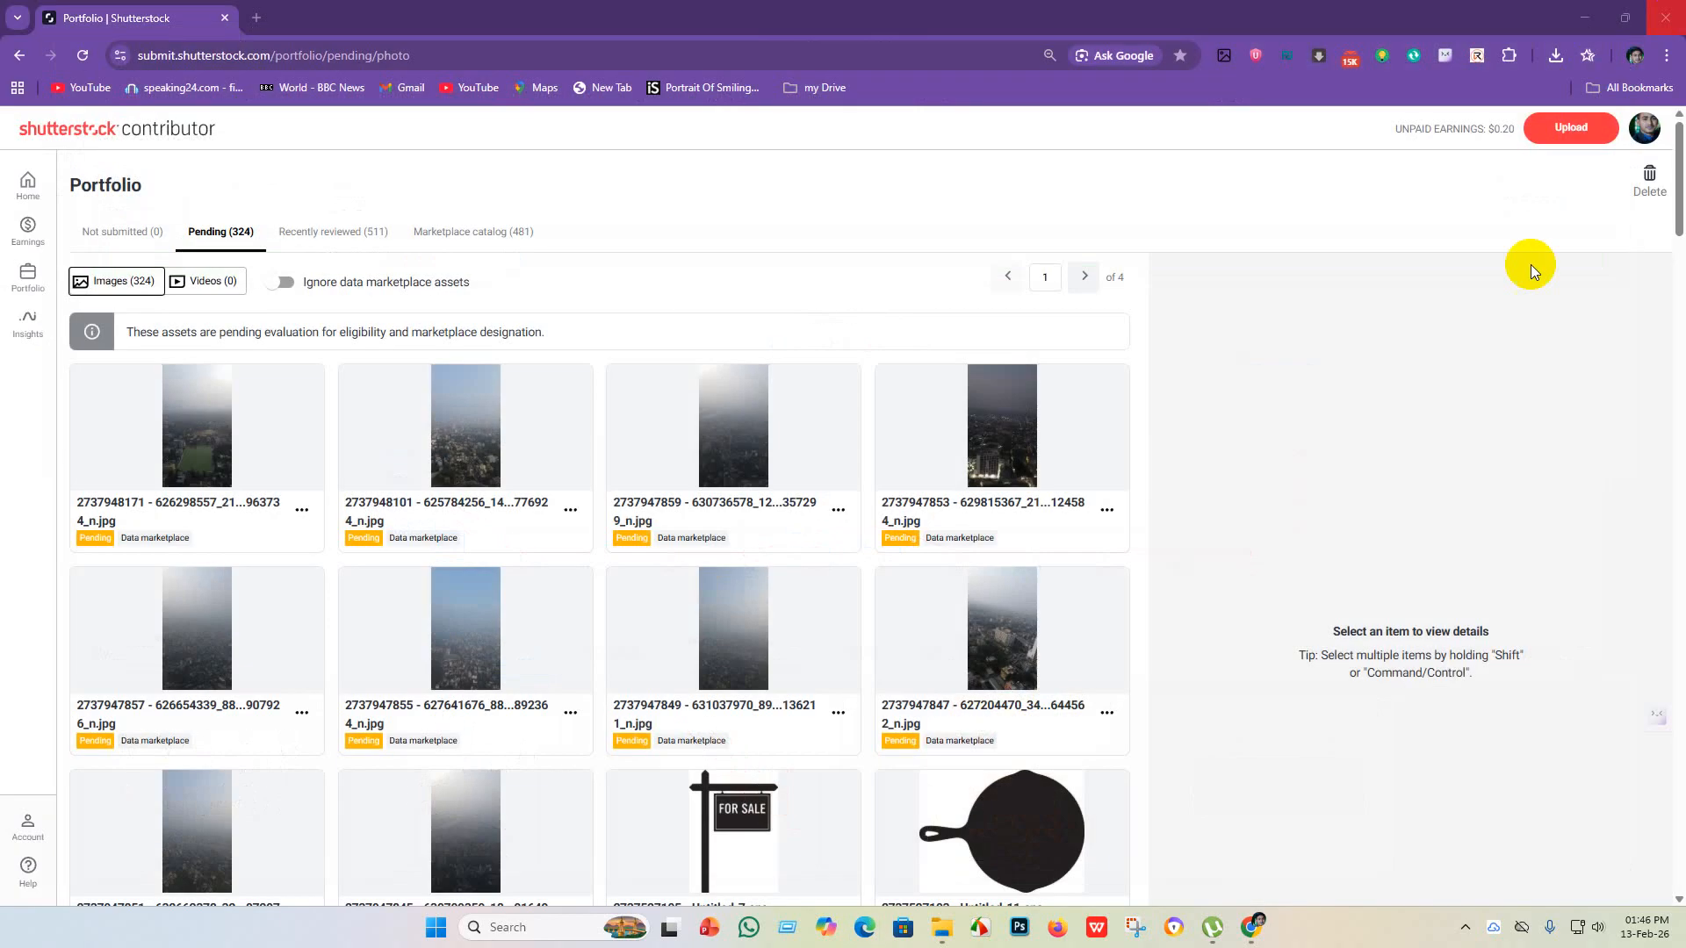
# - Switch to Firefox and submit the other Adobe Stock account's 95 new files, confirming the submission guidelines and account suspension terms
pyautogui.click(1058, 929)
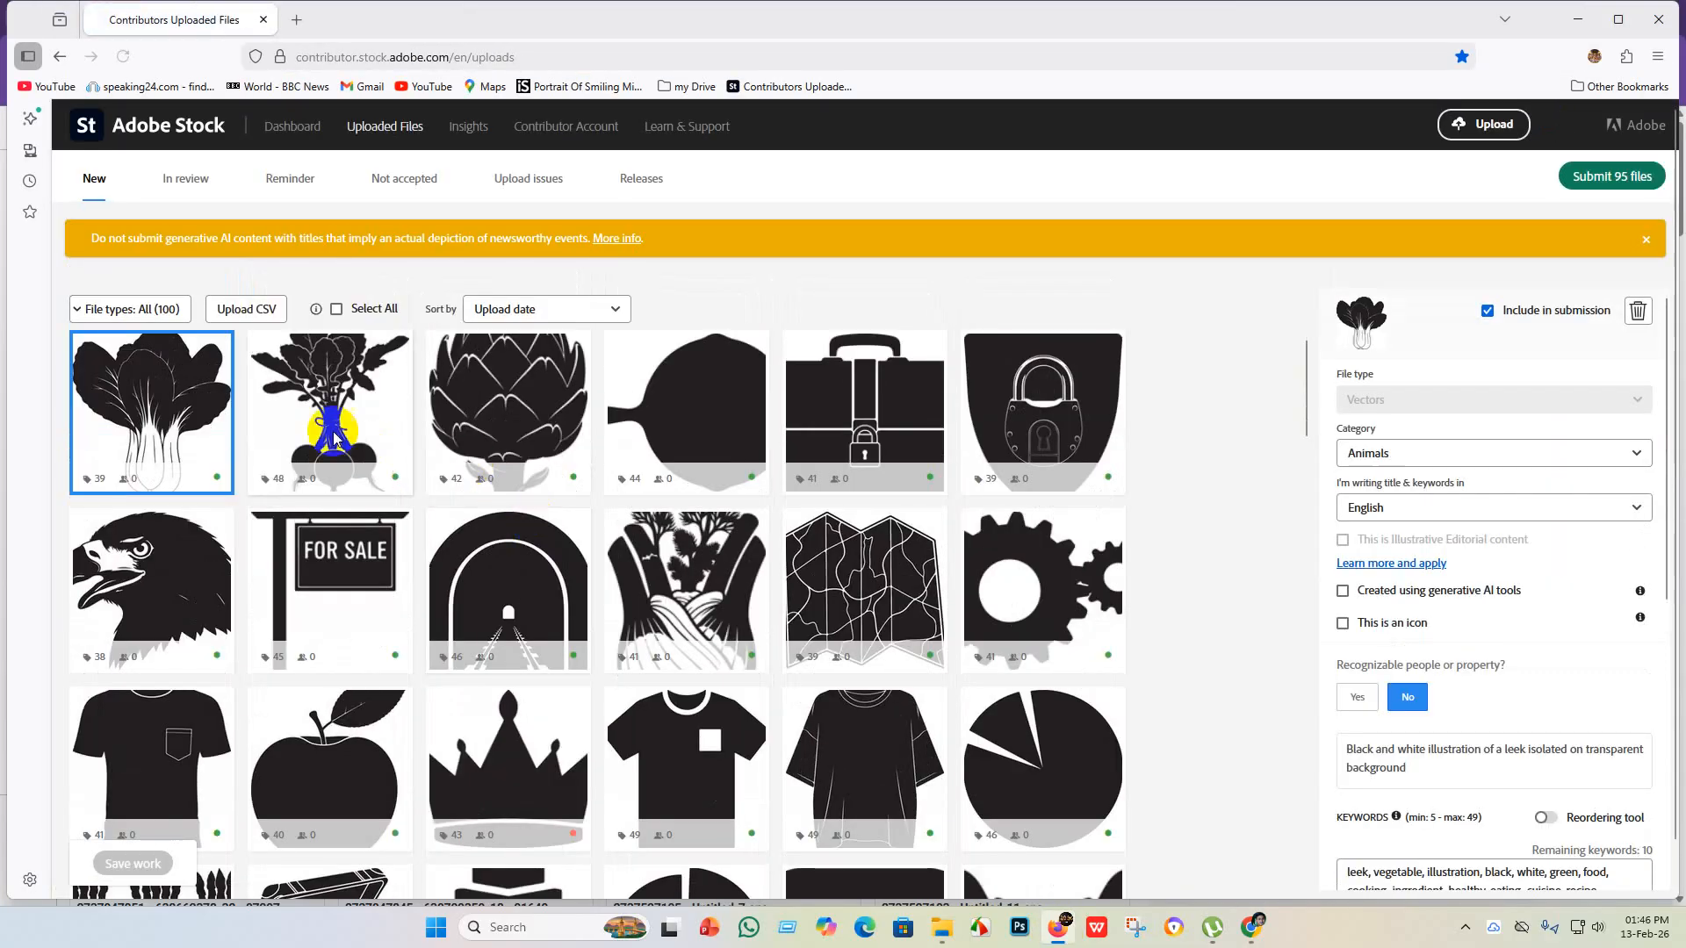
pyautogui.click(1611, 318)
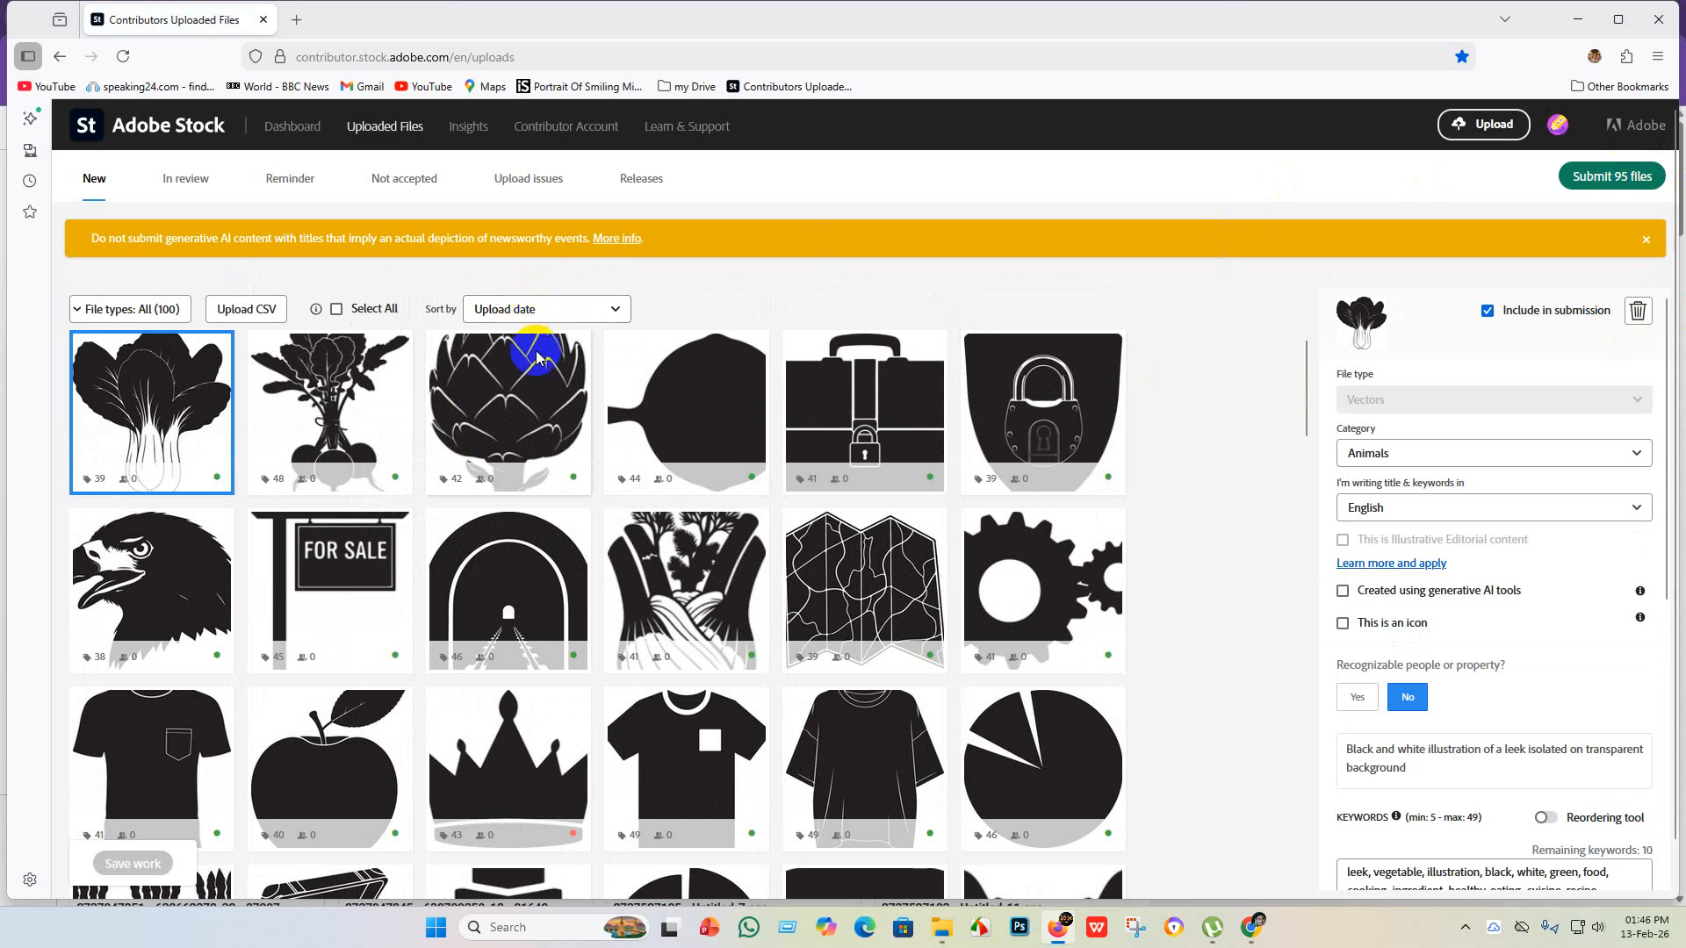
pyautogui.click(1581, 192)
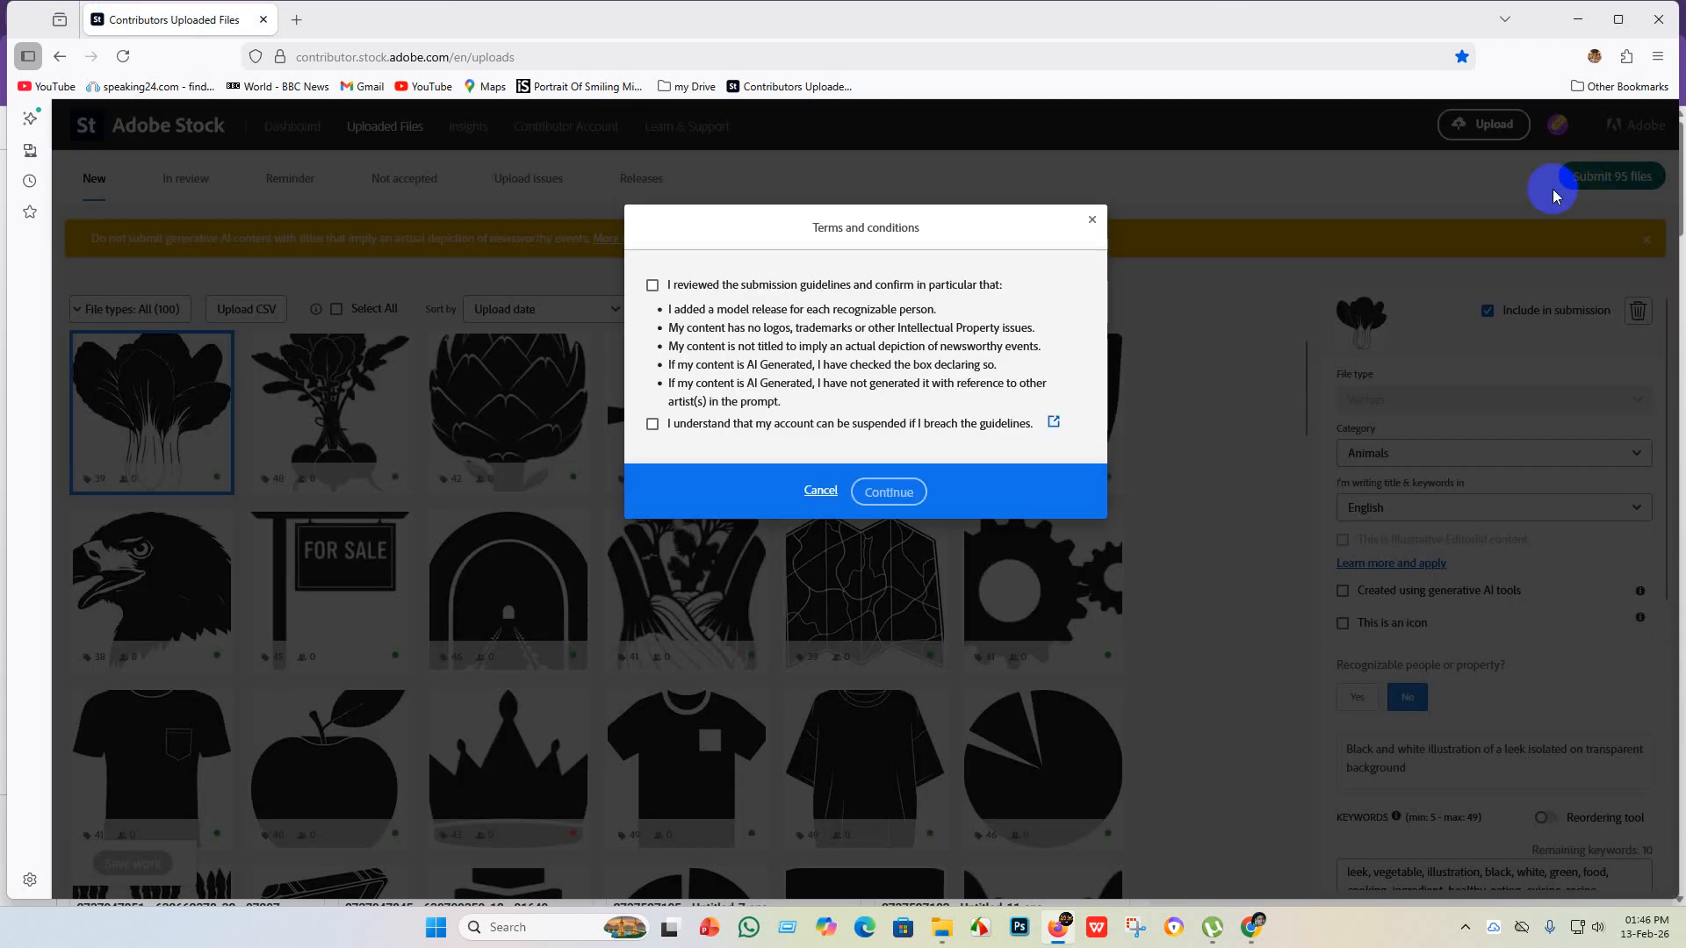
pyautogui.click(653, 285)
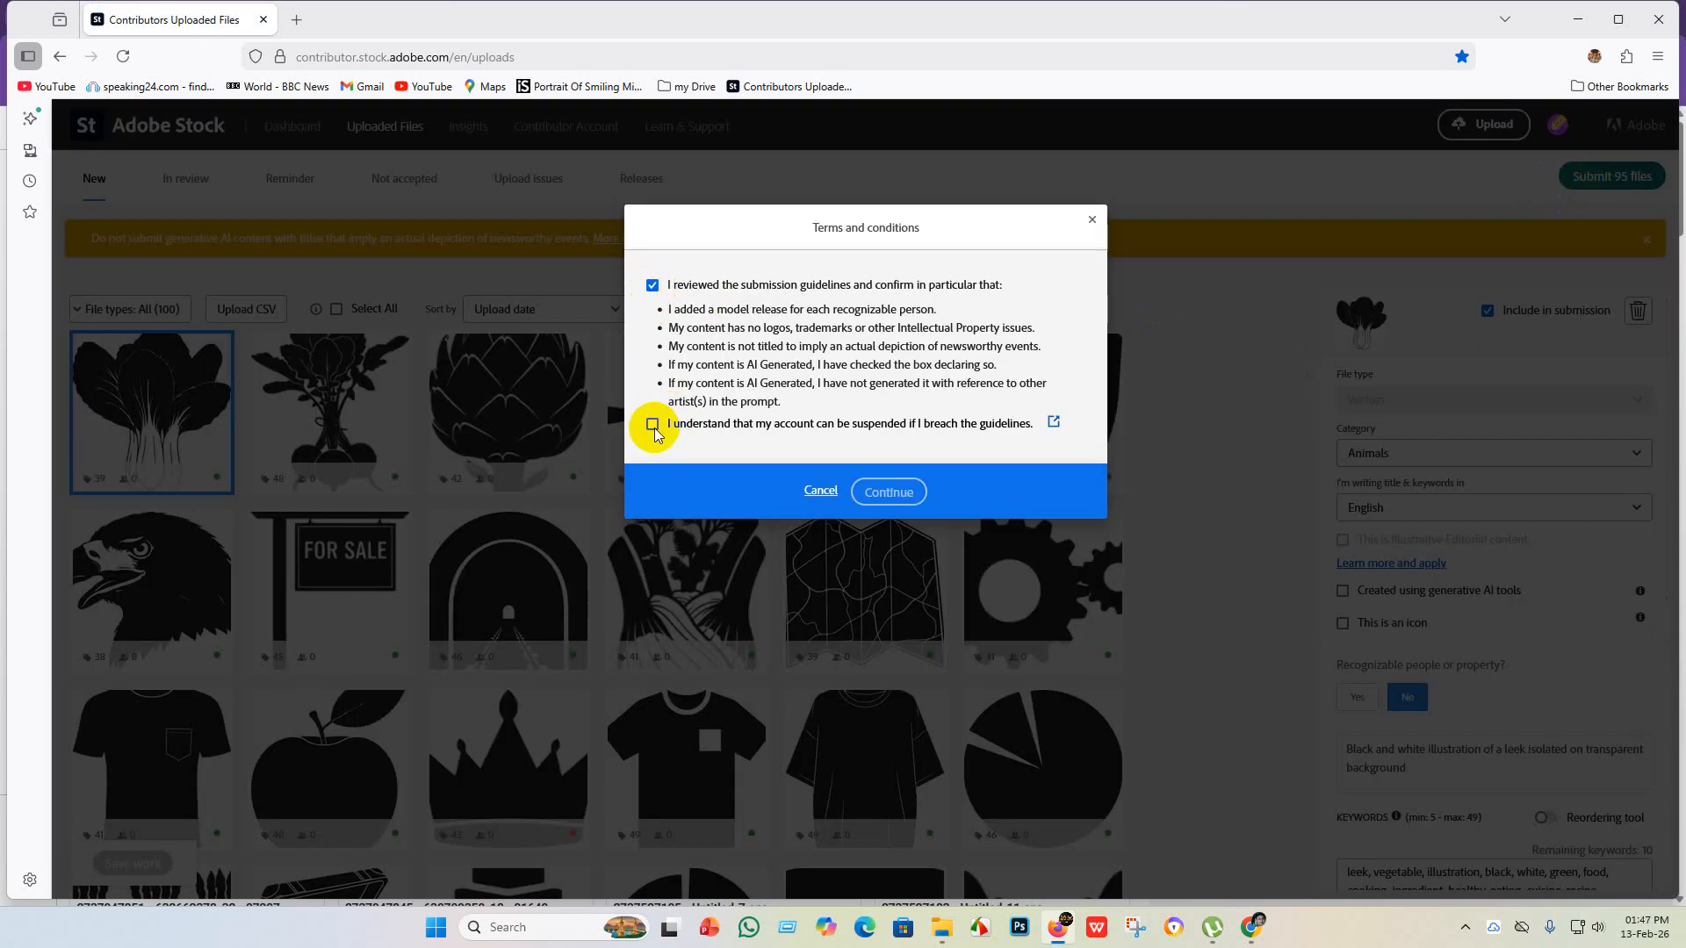
pyautogui.click(889, 491)
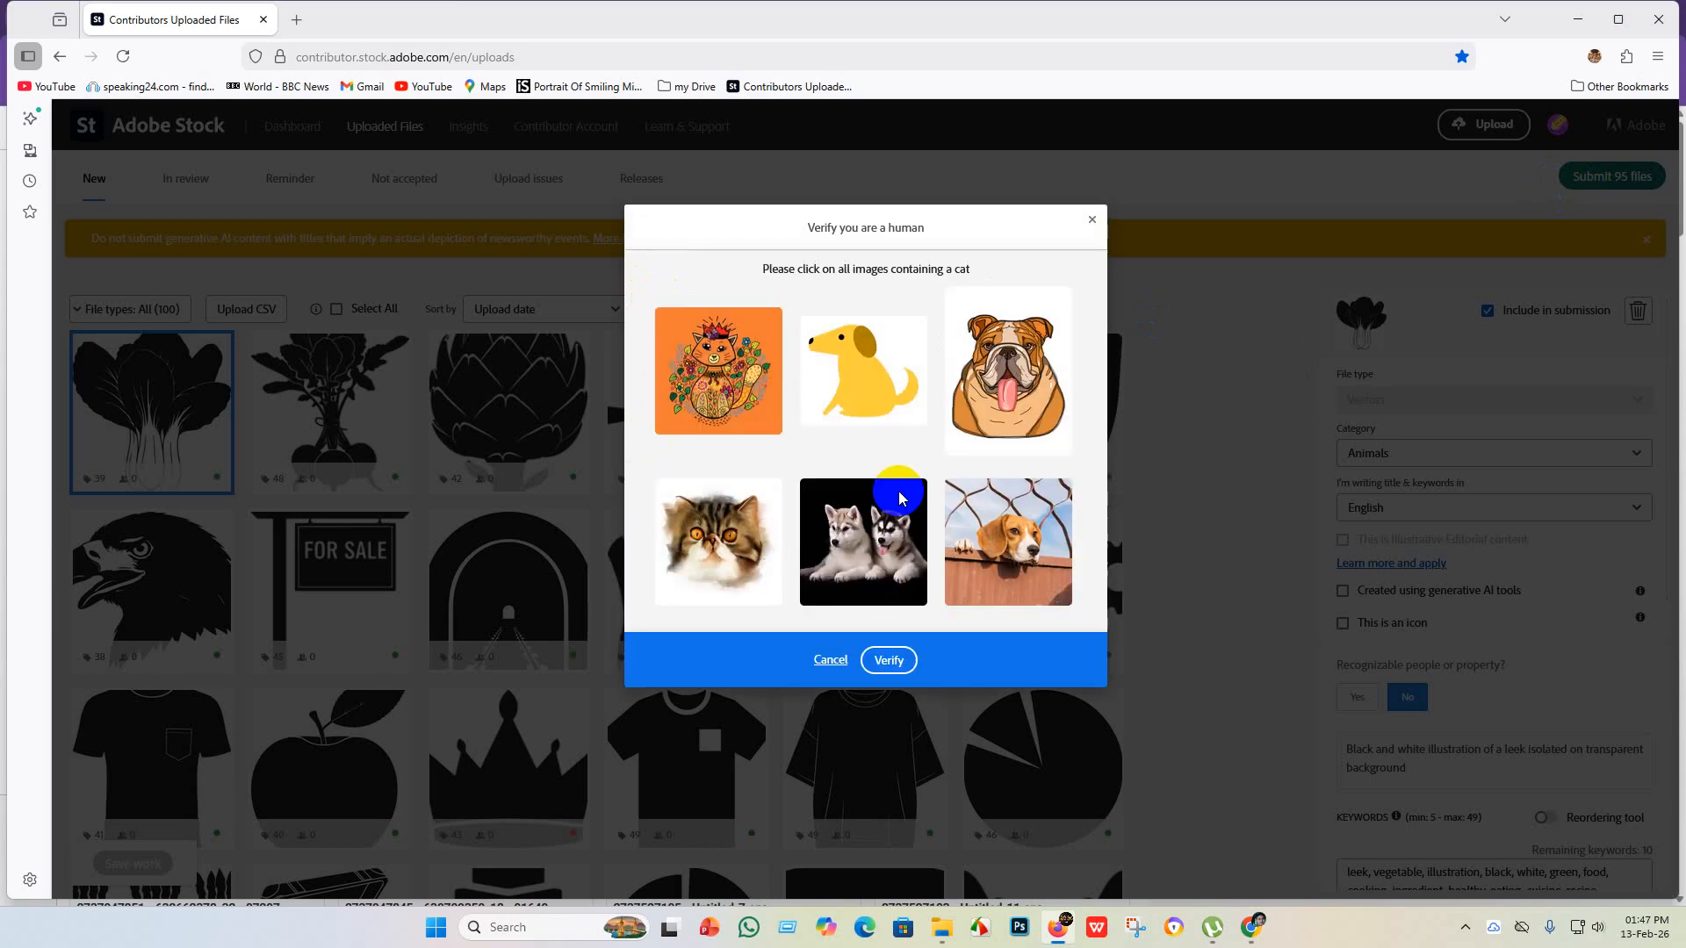
# - Choose the two images containing a cat and submit the human verification for the 95 files
pyautogui.click(781, 415)
pyautogui.click(759, 562)
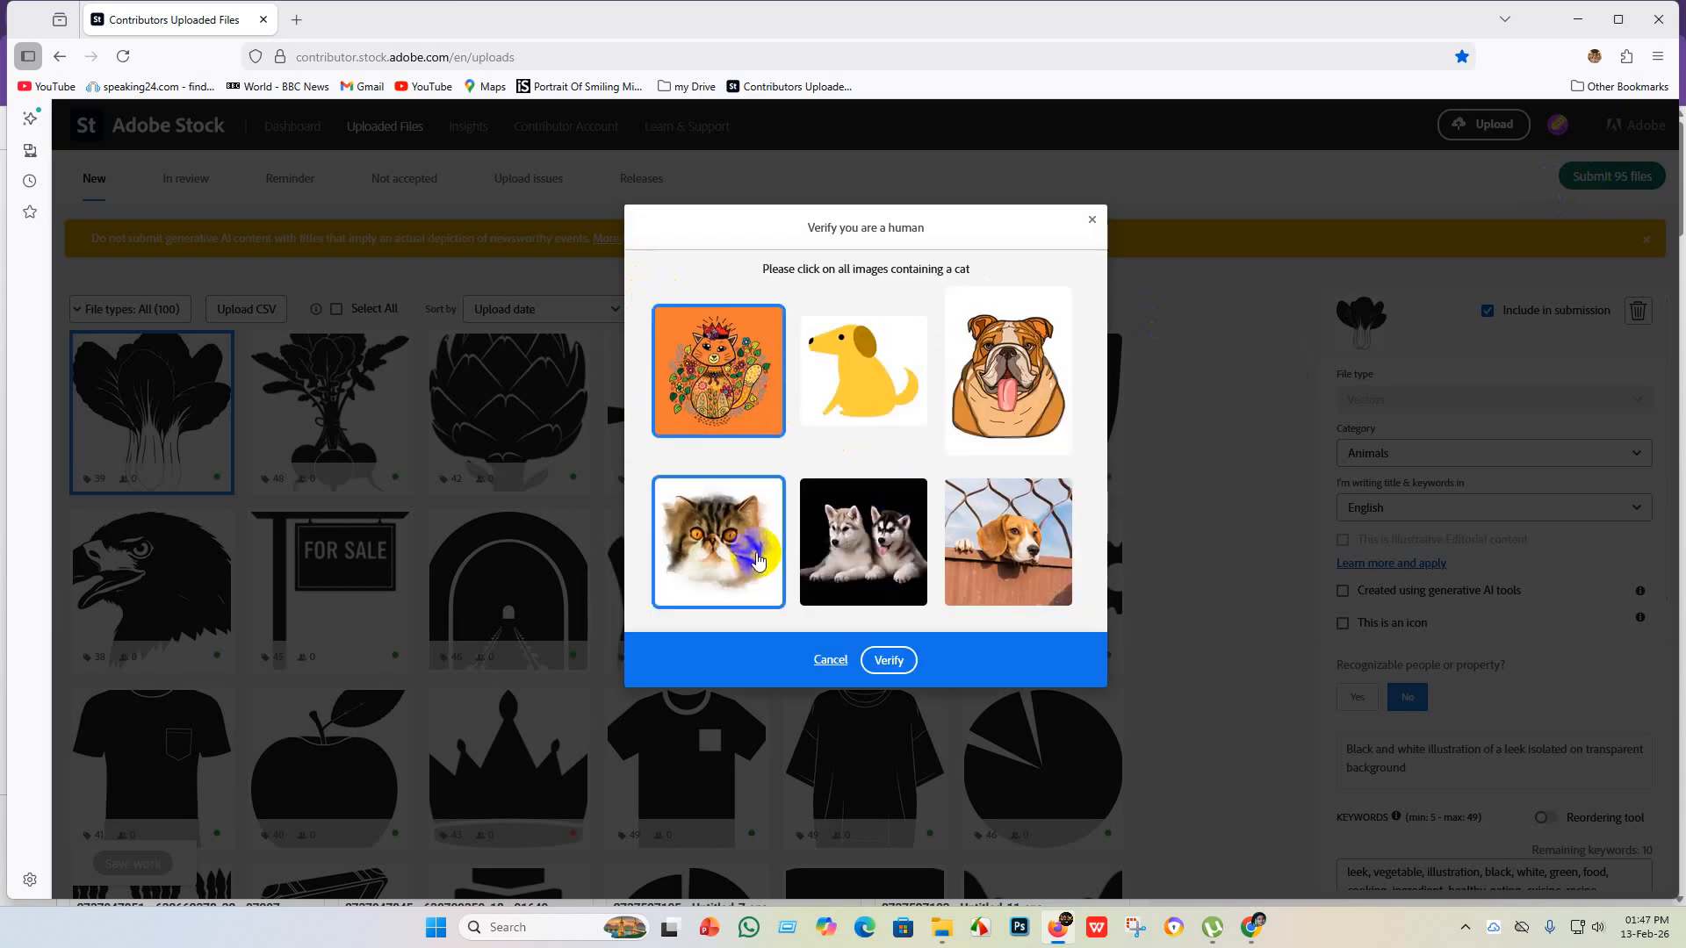
pyautogui.click(905, 661)
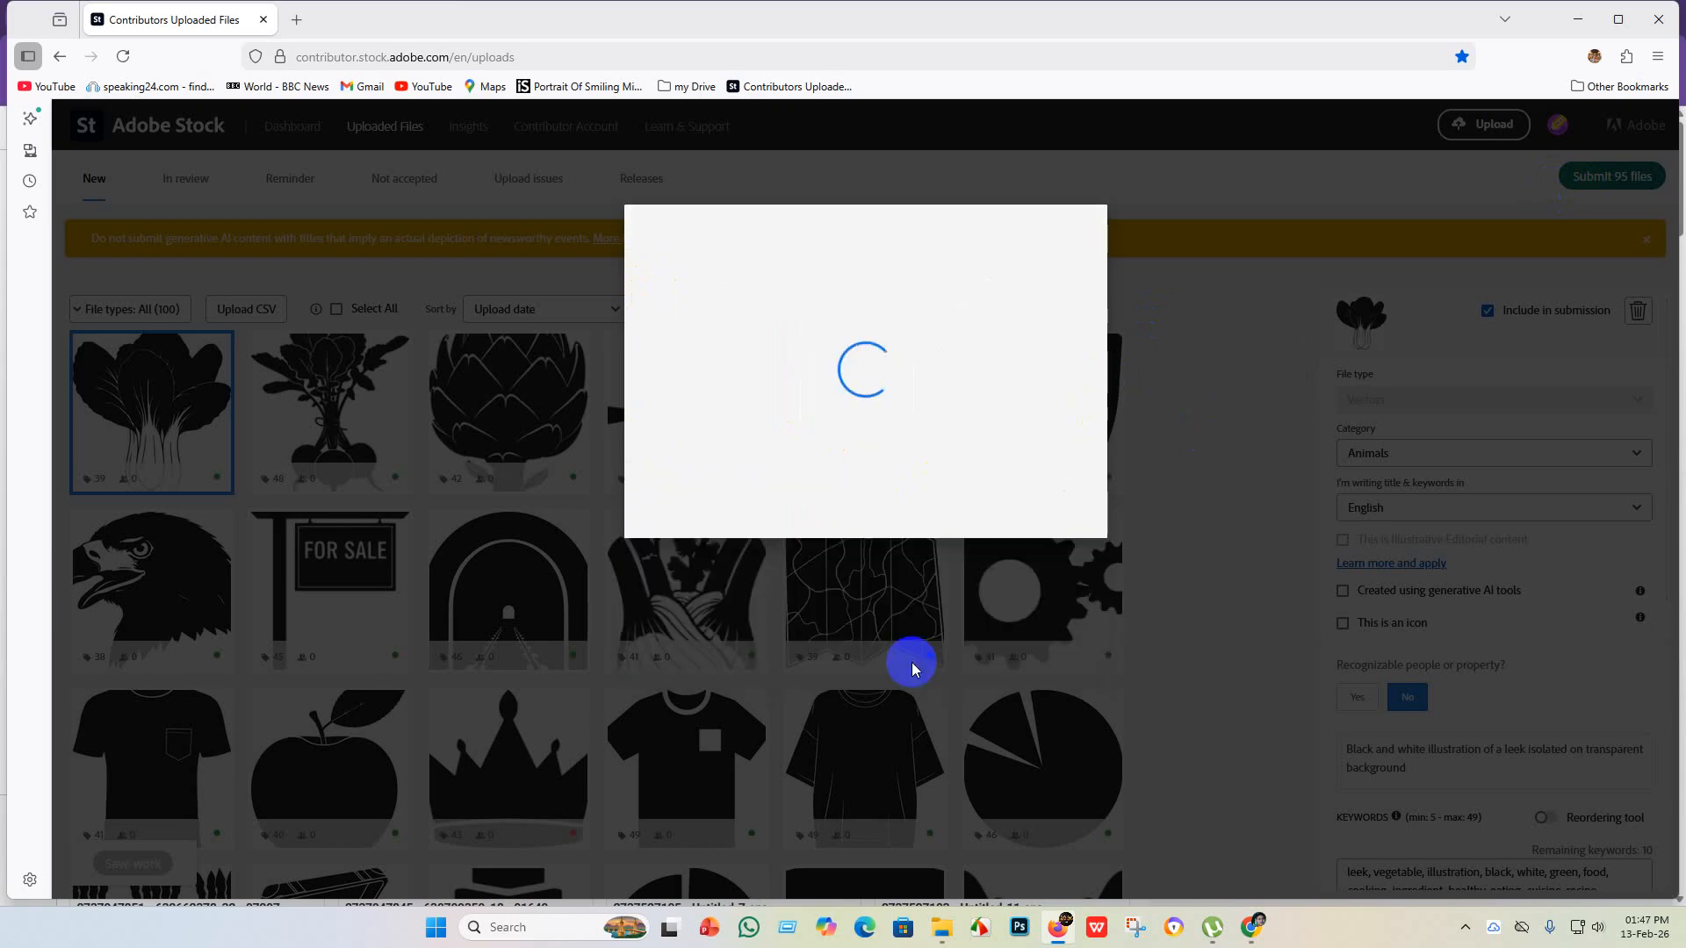
# - Open the contributor dashboard and review this year's earnings, the 12-week trend and the most downloaded portfolio items
pyautogui.click(873, 798)
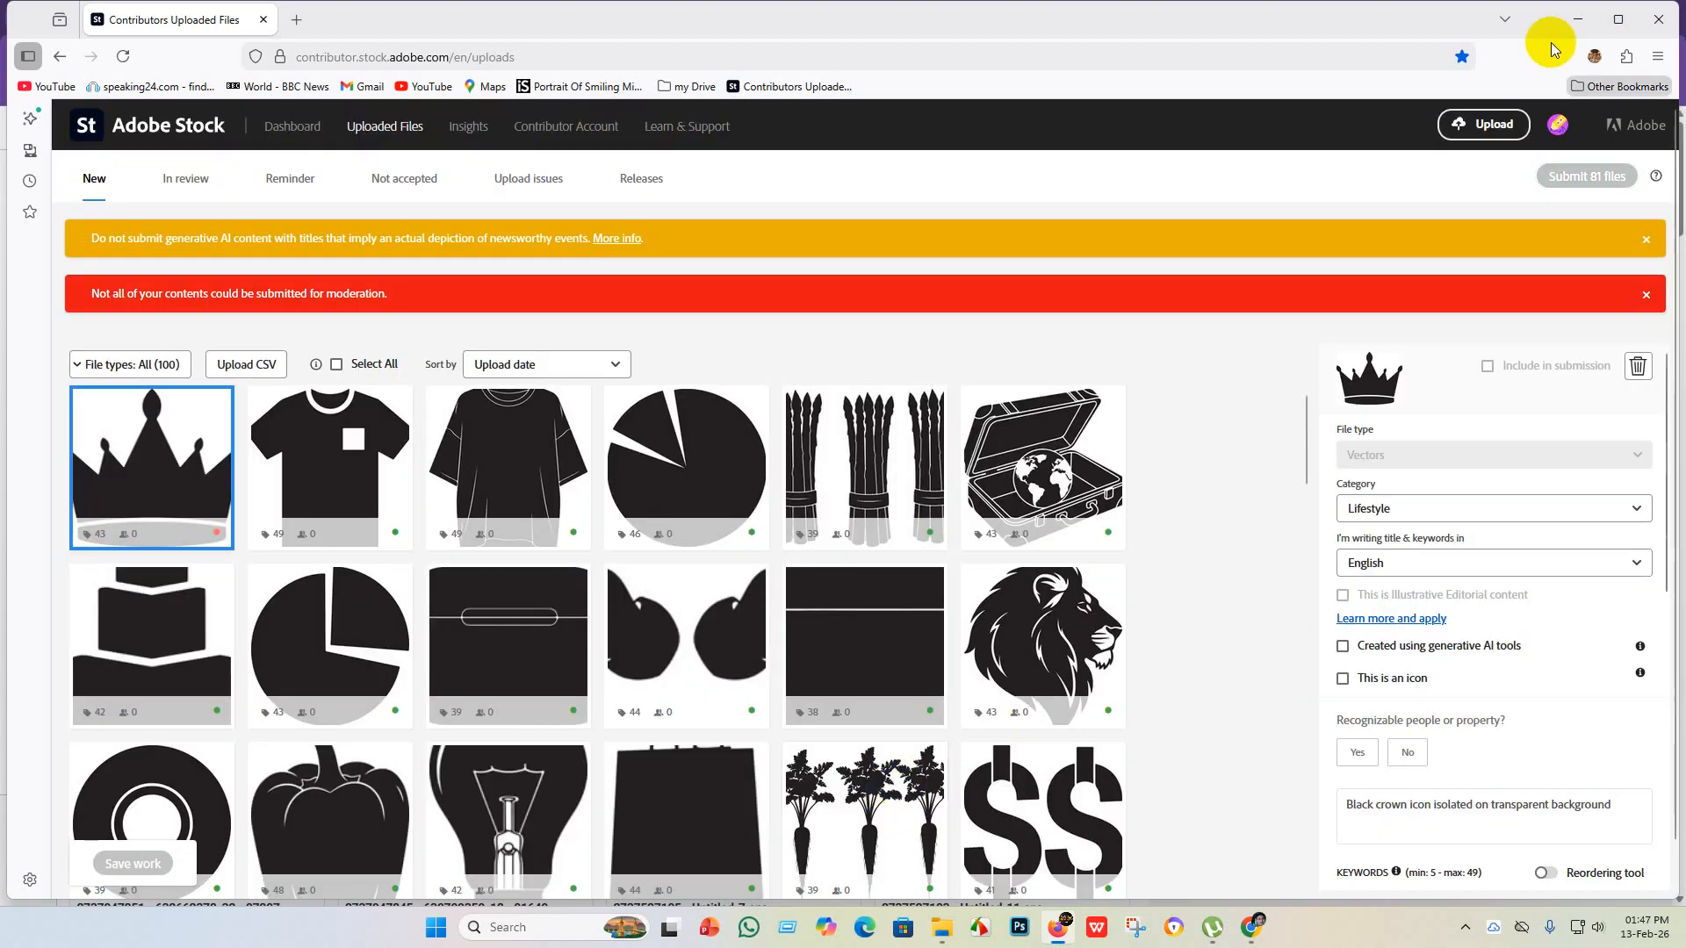
pyautogui.click(291, 130)
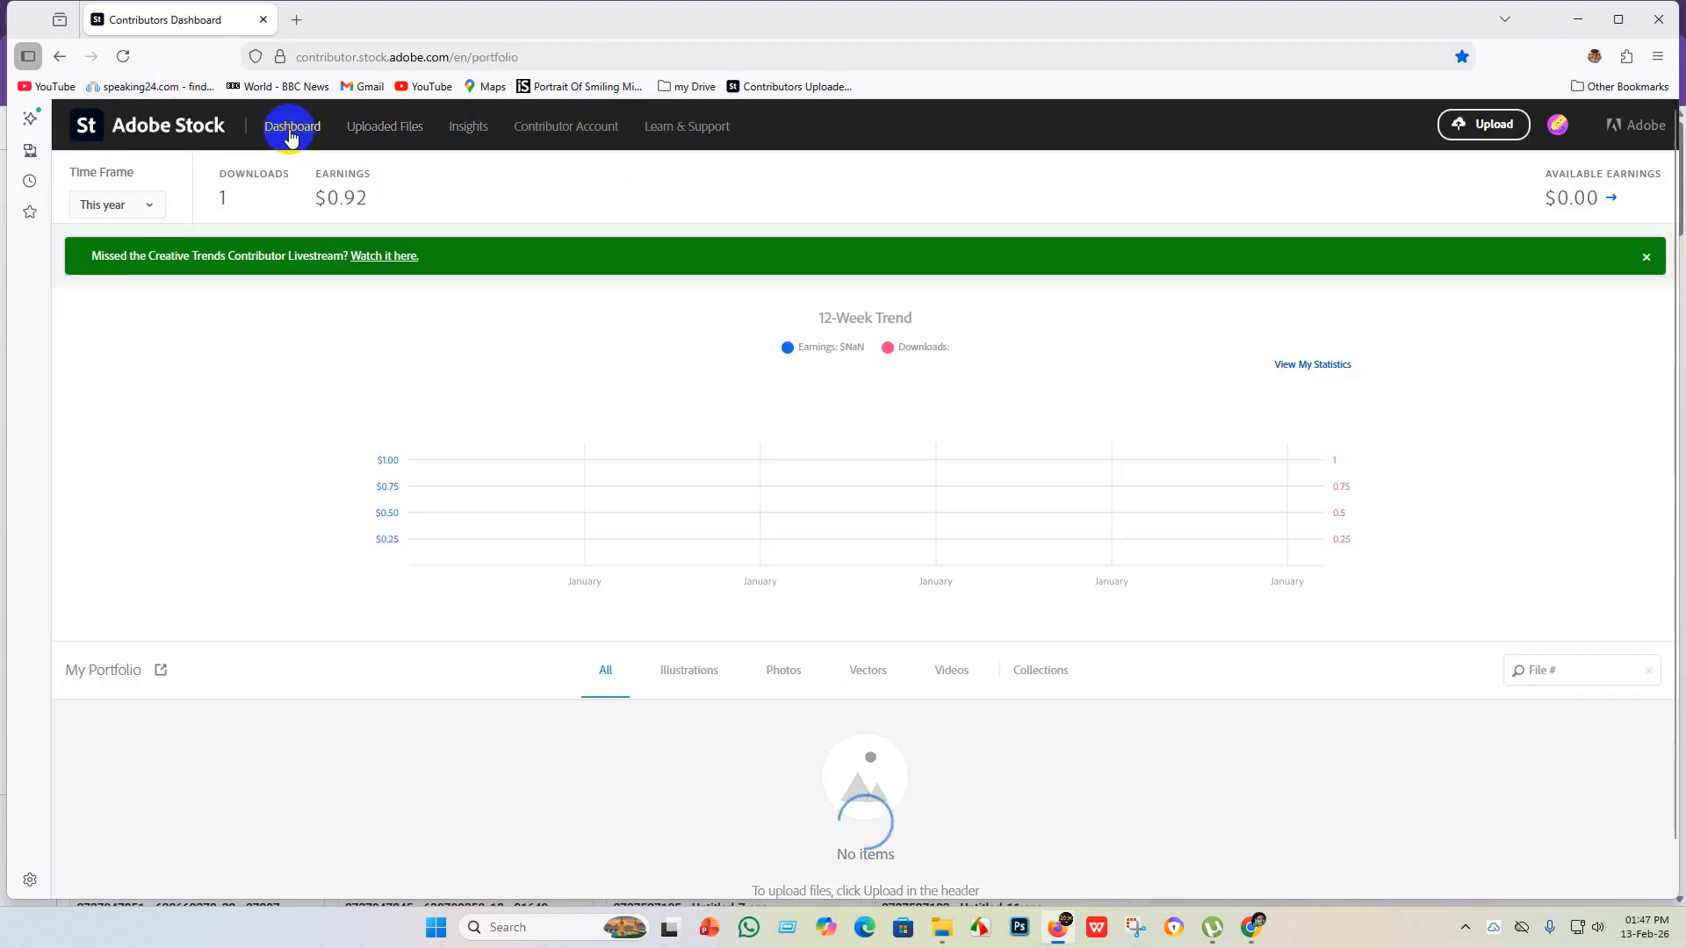
pyautogui.scroll(-3, 524, 562)
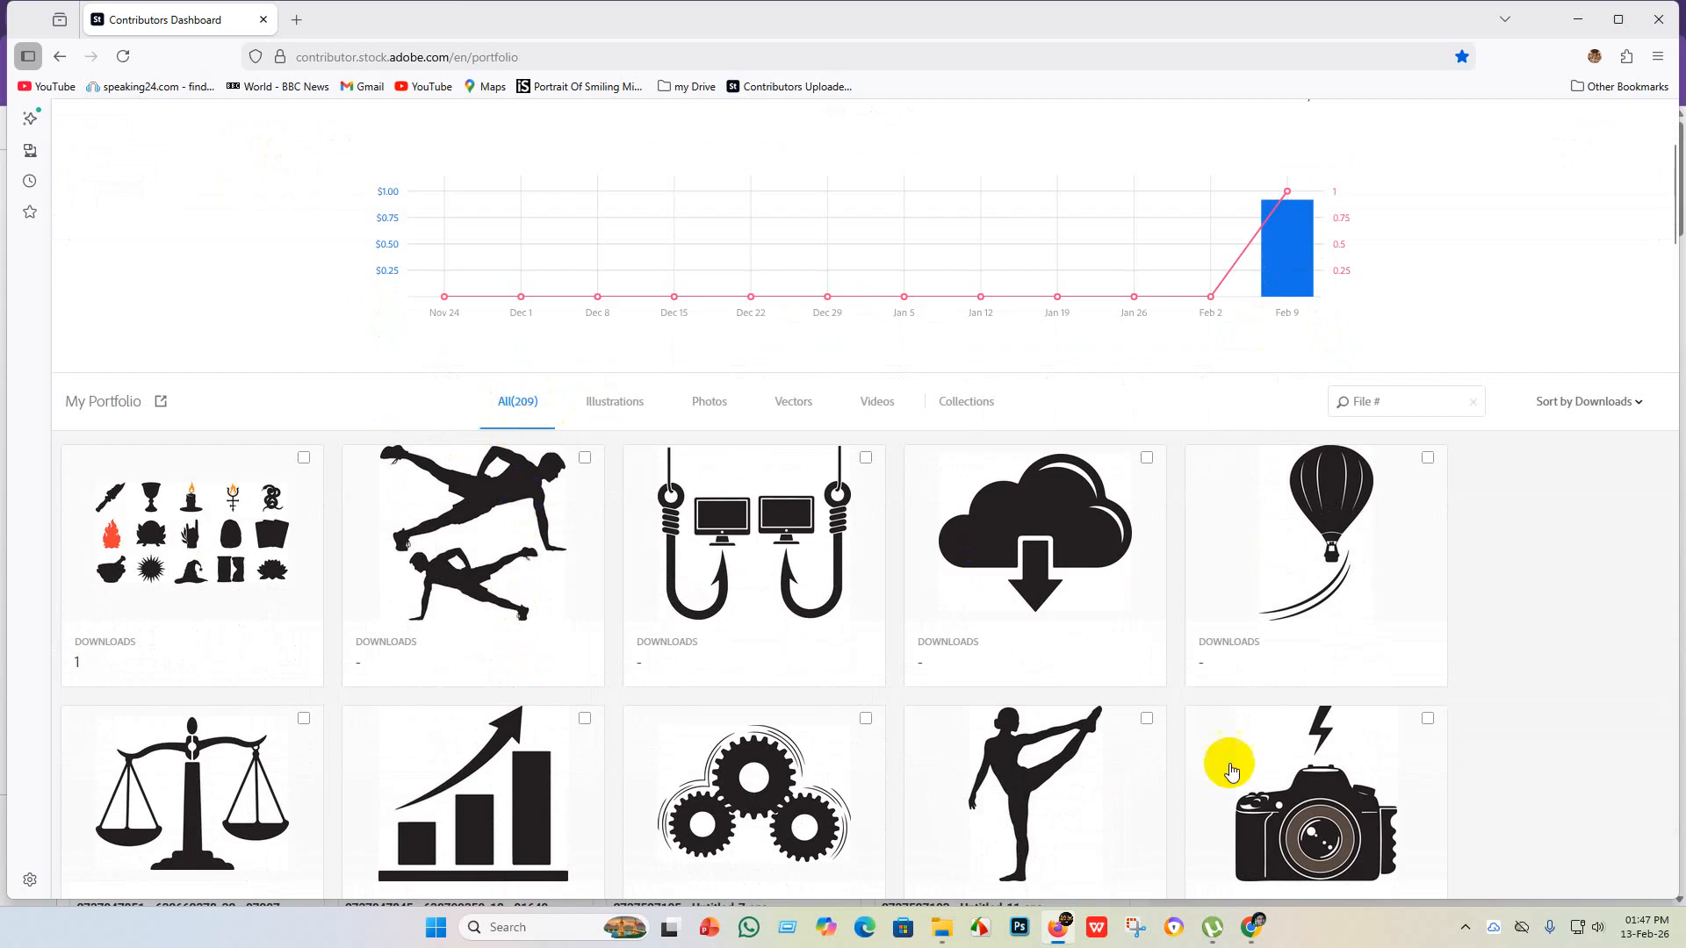
pyautogui.scroll(-4, 1535, 708)
pyautogui.scroll(4, 1570, 756)
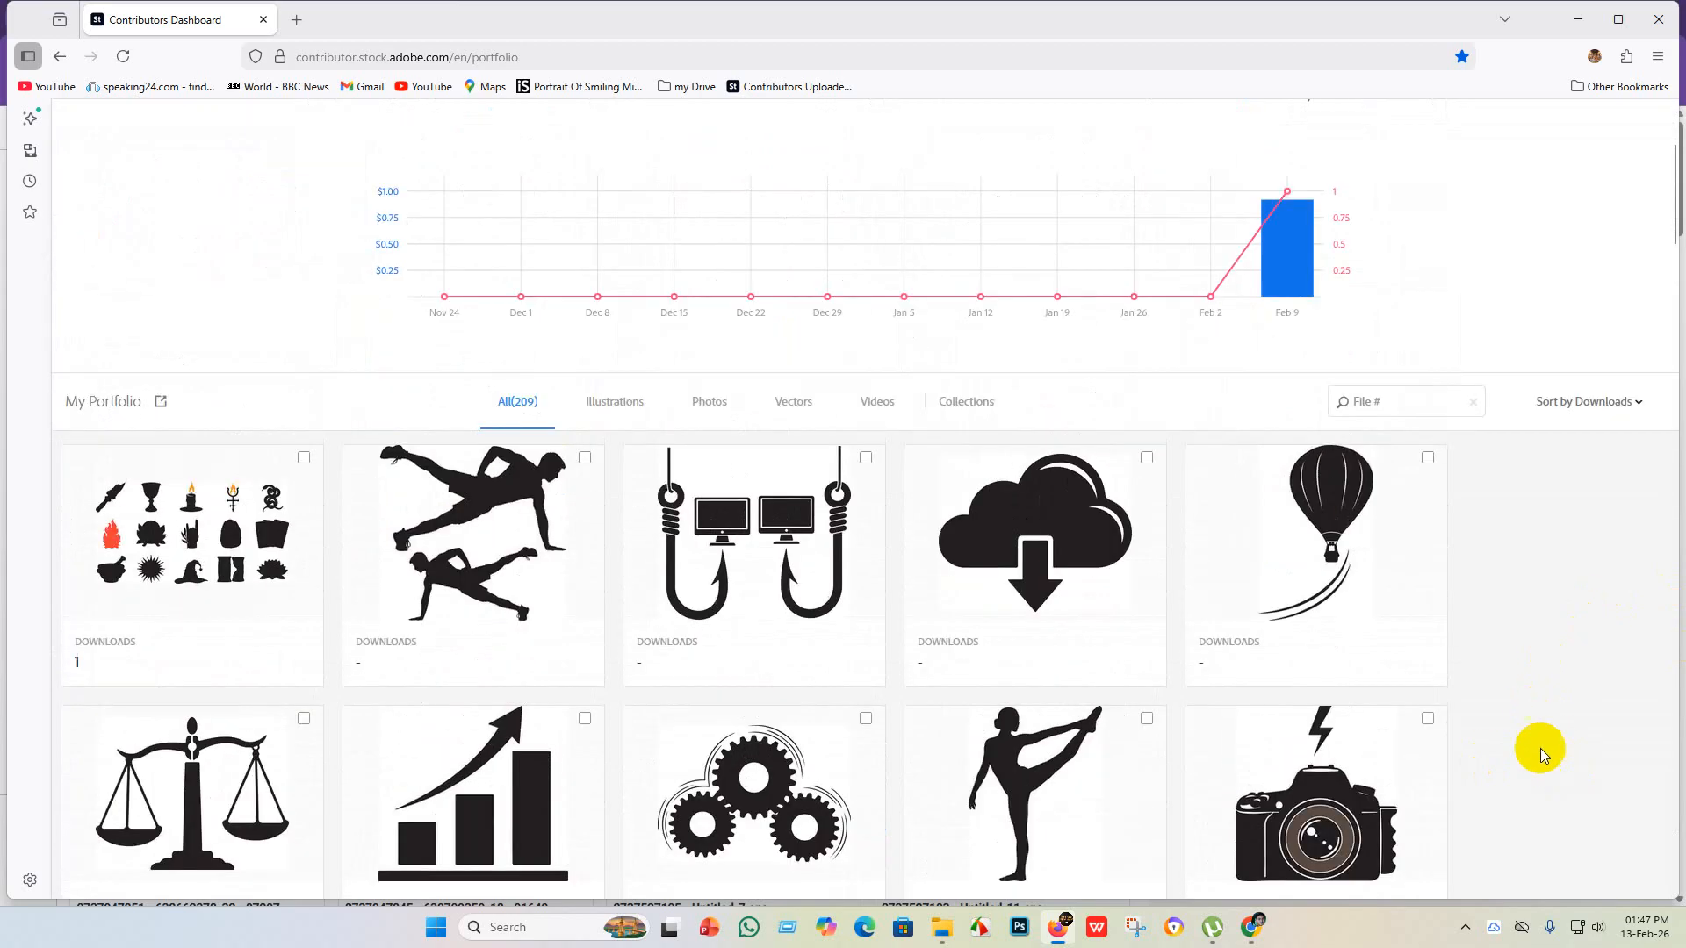
pyautogui.scroll(3, 500, 398)
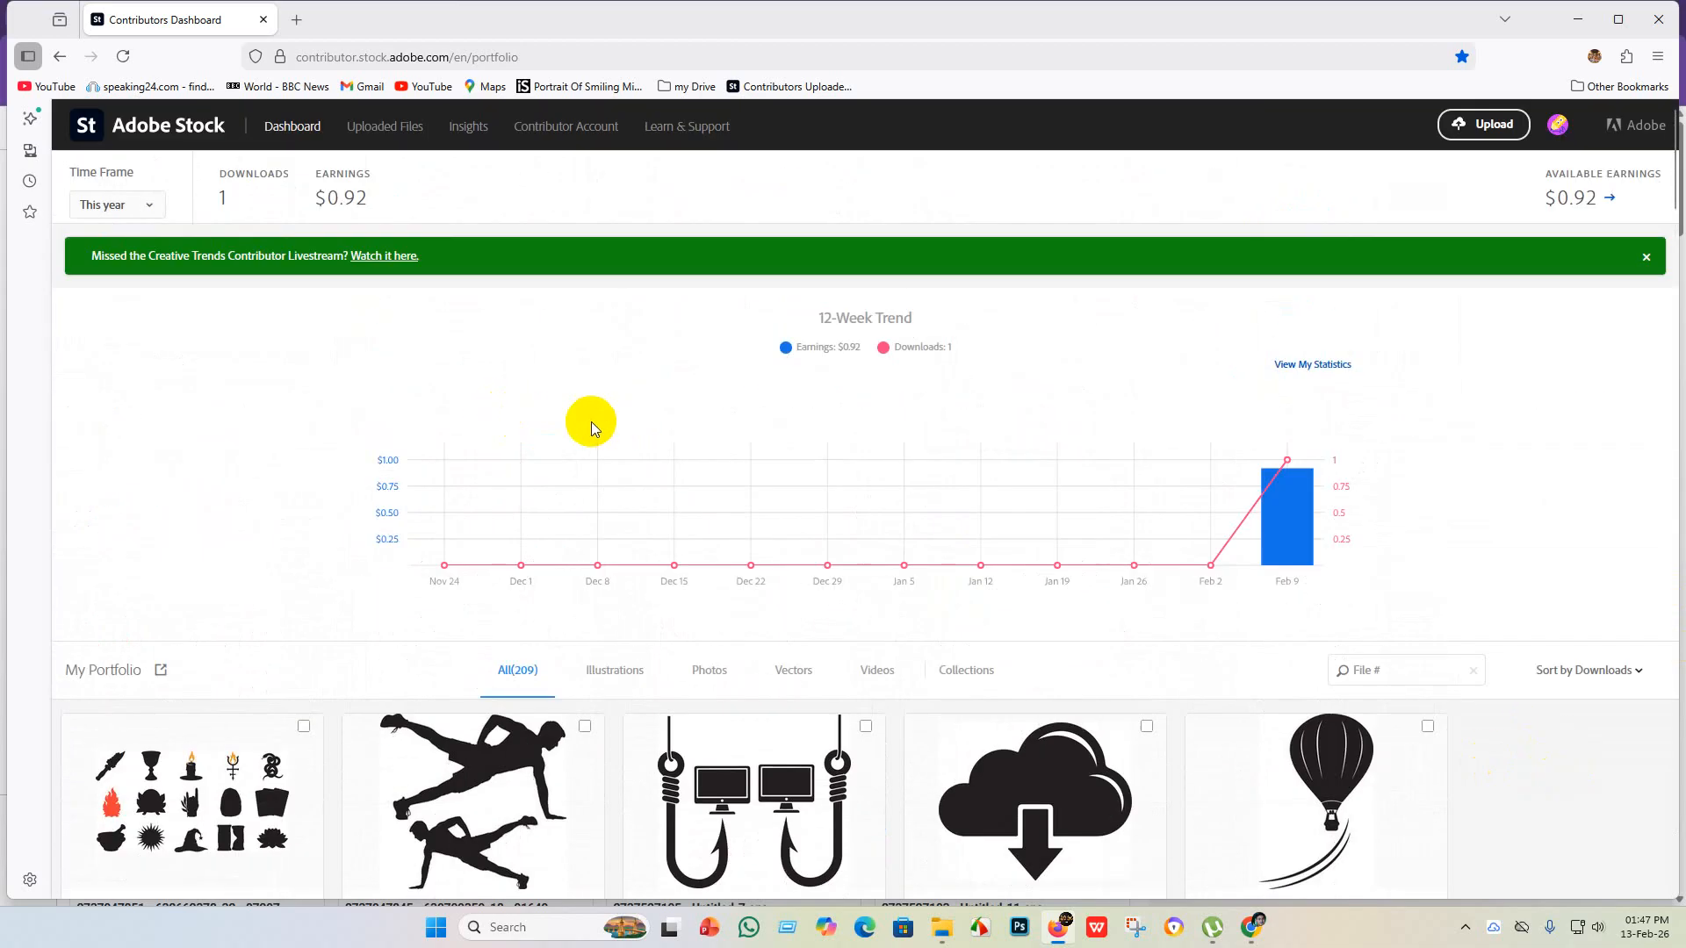
pyautogui.scroll(-7, 592, 421)
pyautogui.scroll(3, 339, 339)
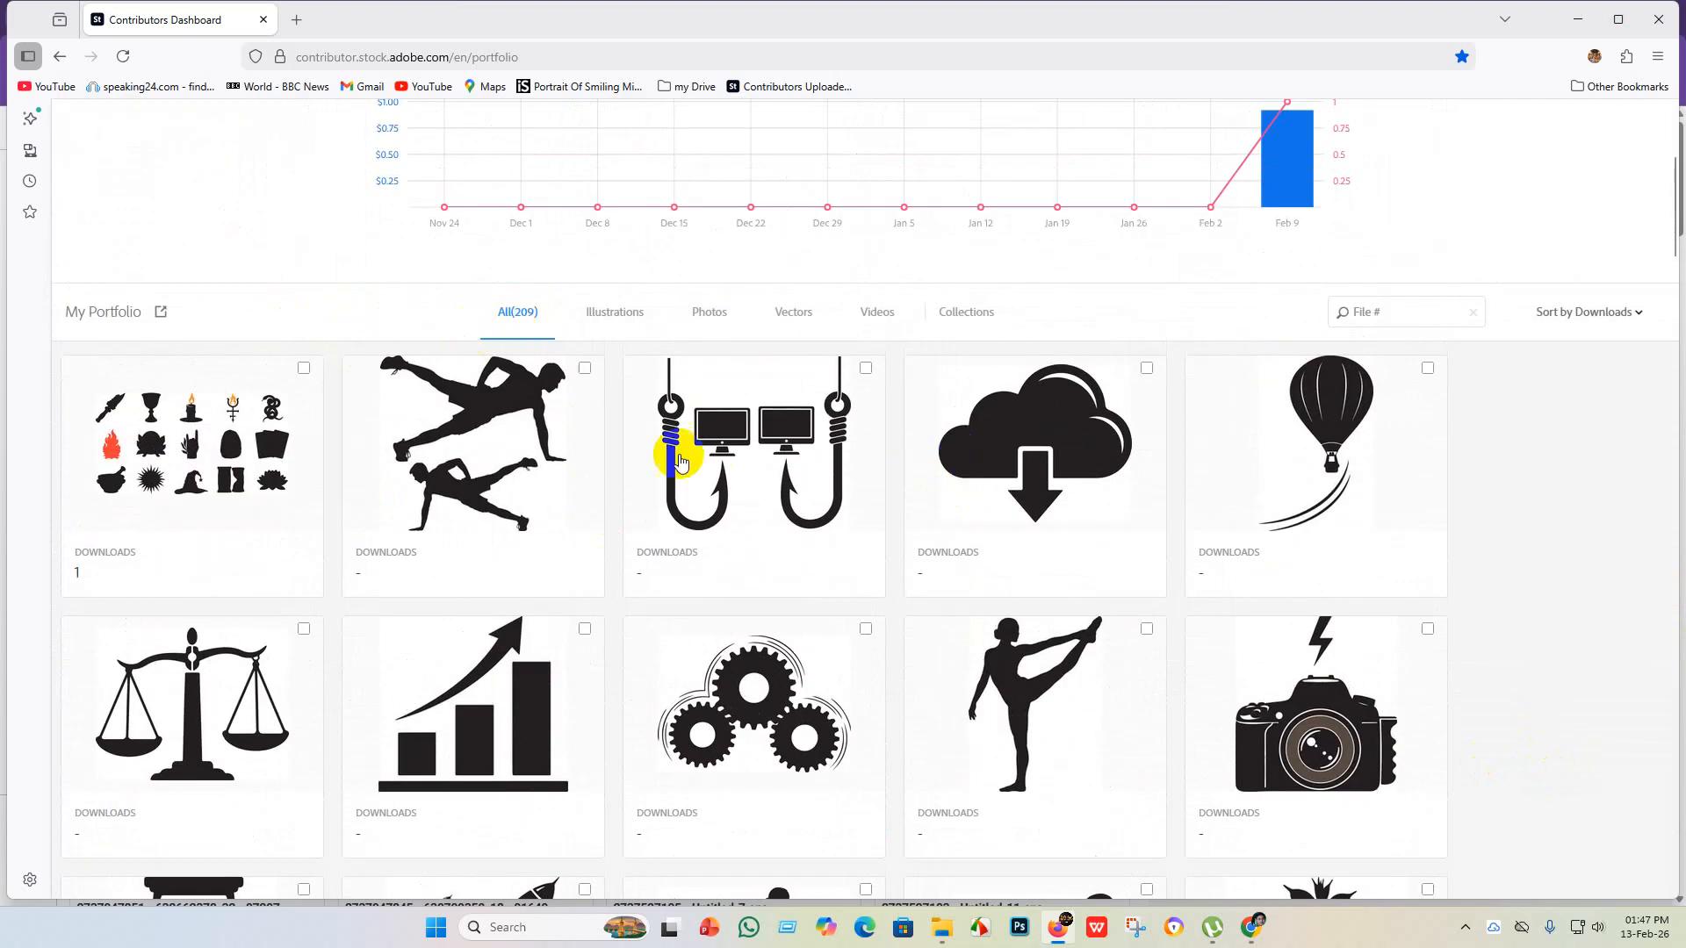
pyautogui.scroll(-7, 873, 501)
pyautogui.scroll(3, 893, 516)
pyautogui.rightClick(869, 513)
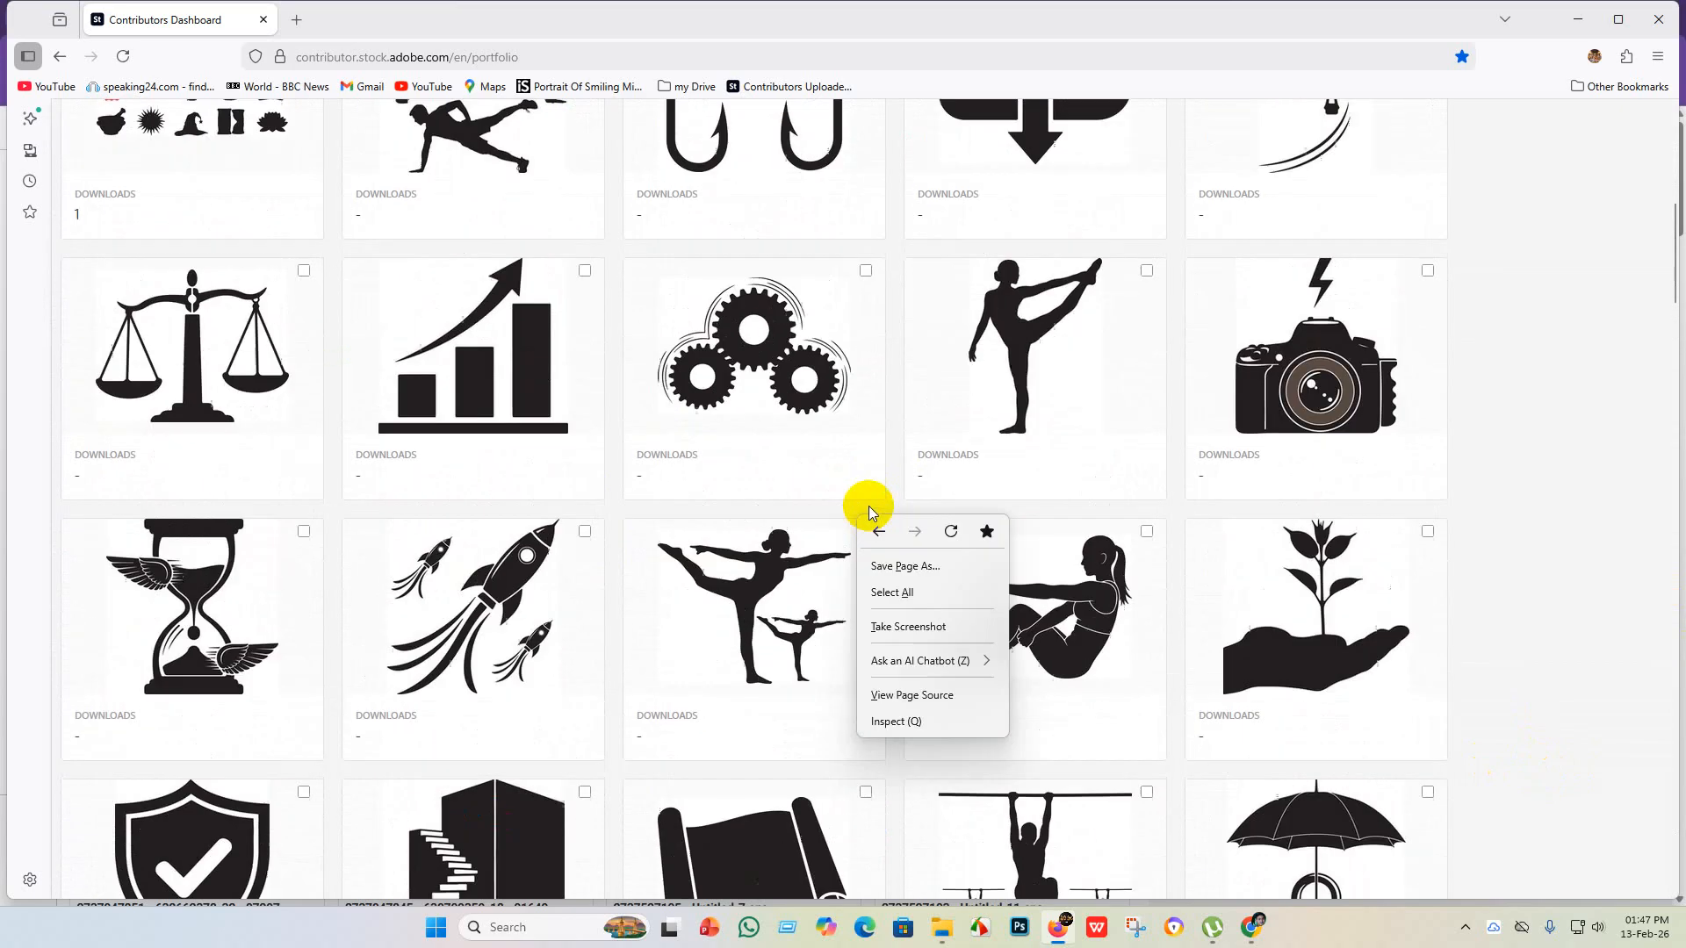
pyautogui.click(1543, 551)
pyautogui.scroll(6, 810, 449)
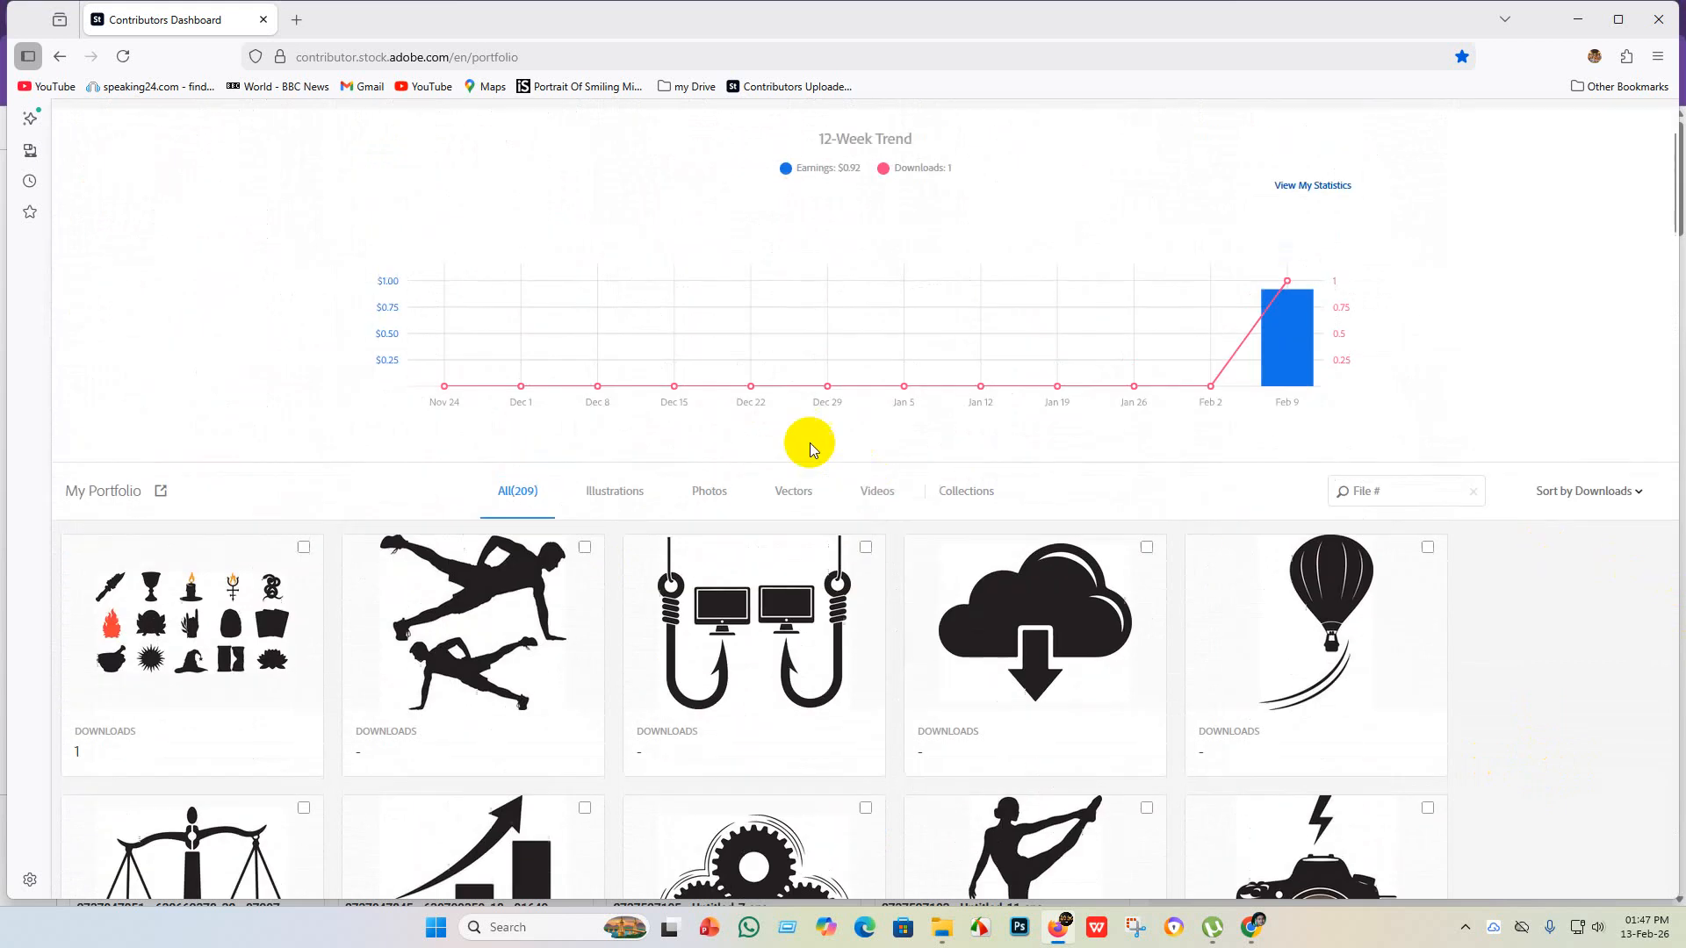
# - Look through the portfolio illustrations and their download counts, from the first rows down to the coffee cup, cat and dog artwork
pyautogui.scroll(-2, 697, 565)
pyautogui.scroll(-2, 1340, 459)
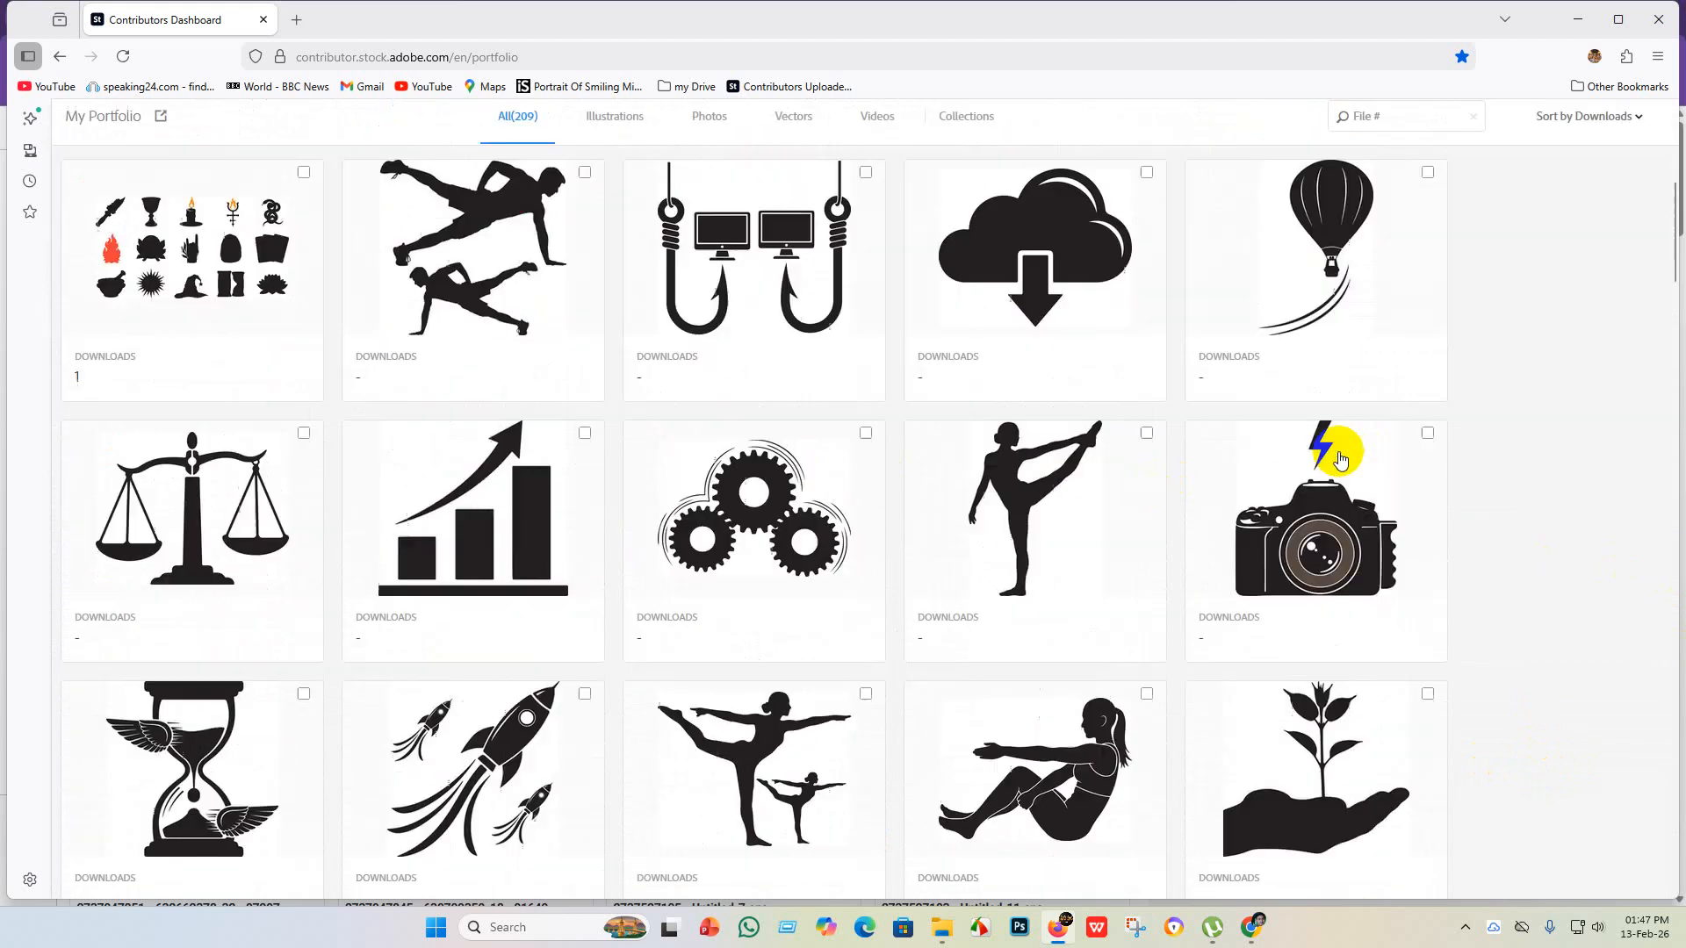
pyautogui.scroll(-1, 1339, 460)
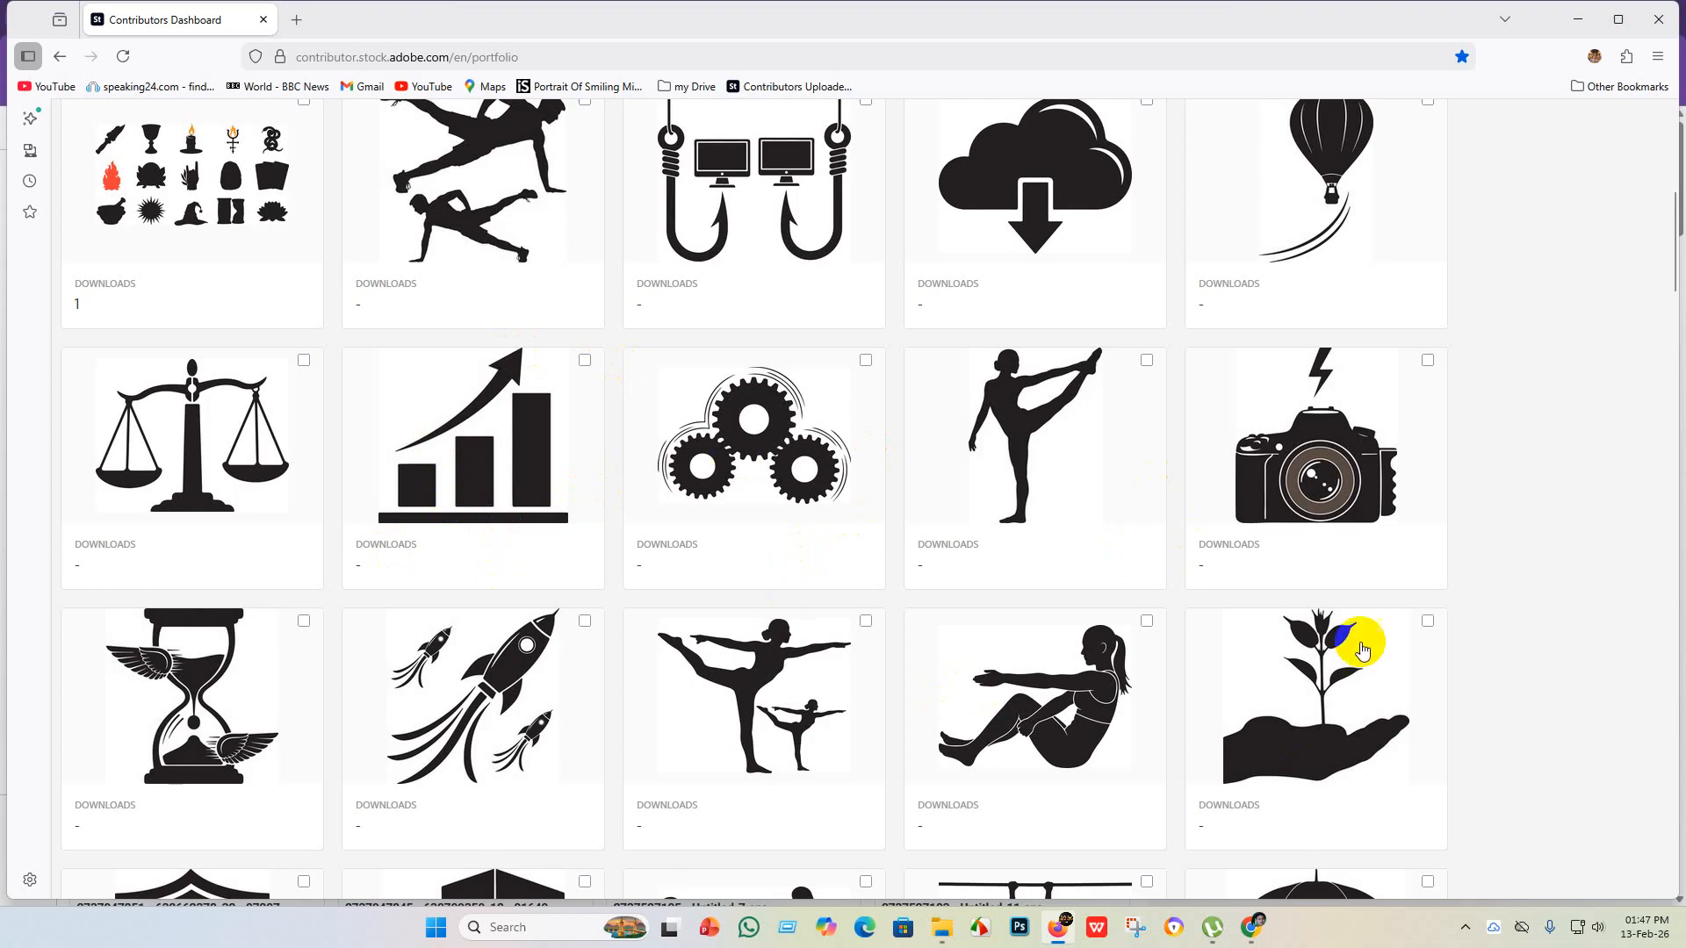
pyautogui.scroll(-3, 281, 413)
pyautogui.scroll(-3, 1317, 492)
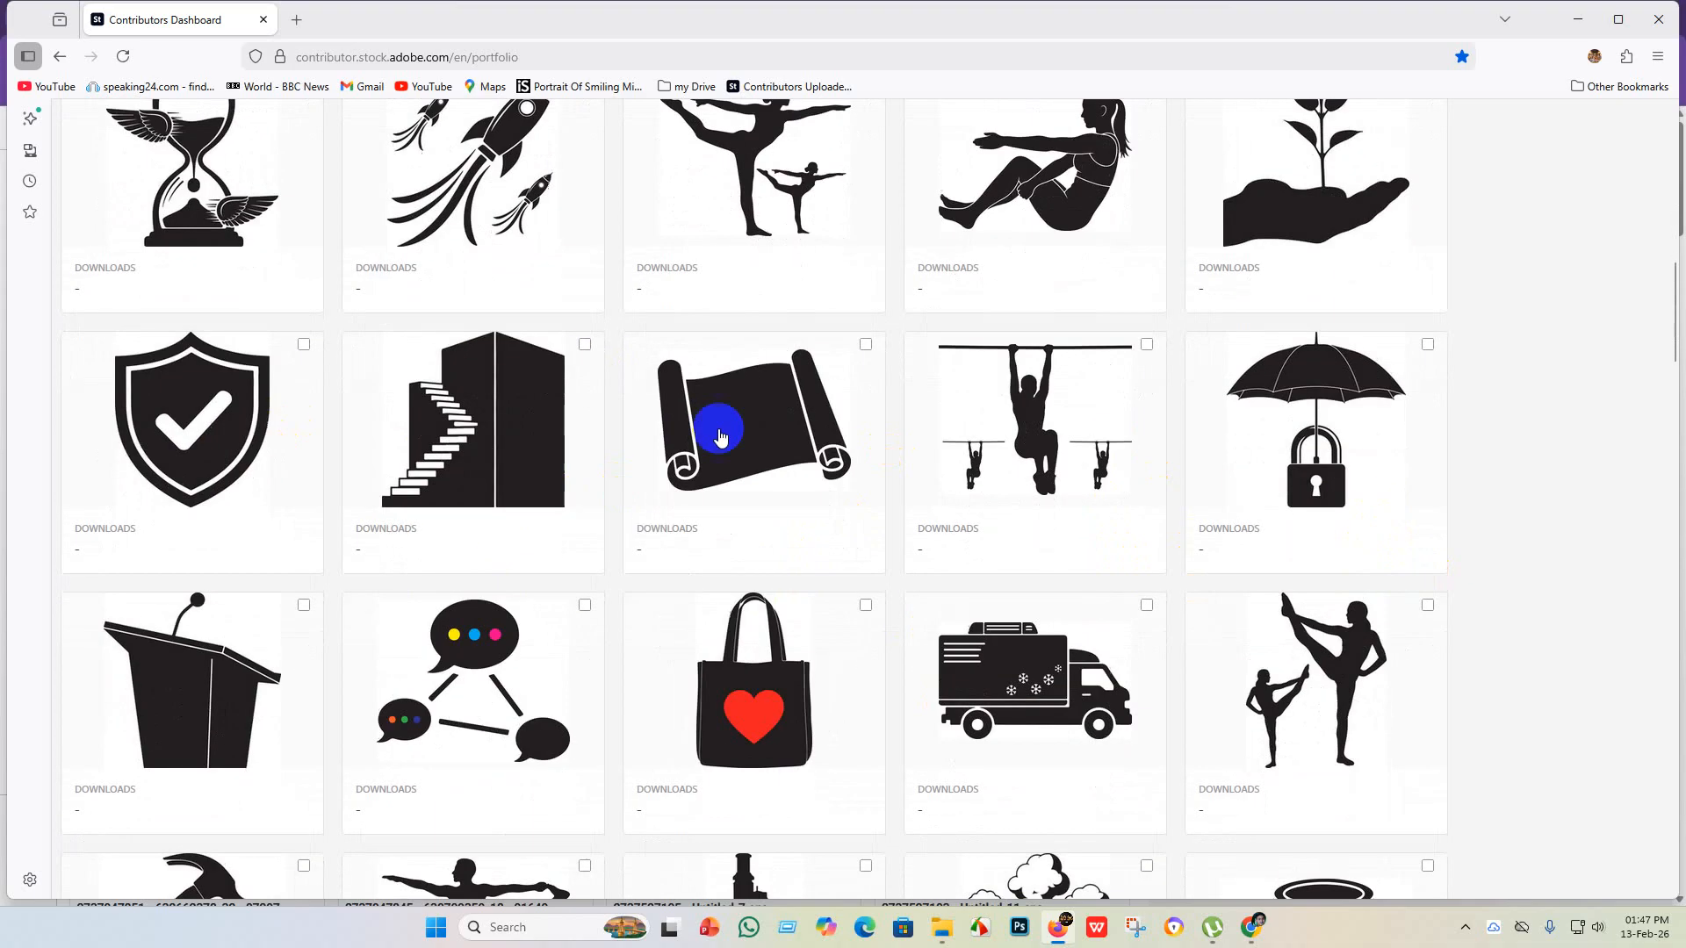
pyautogui.scroll(-2, 1353, 491)
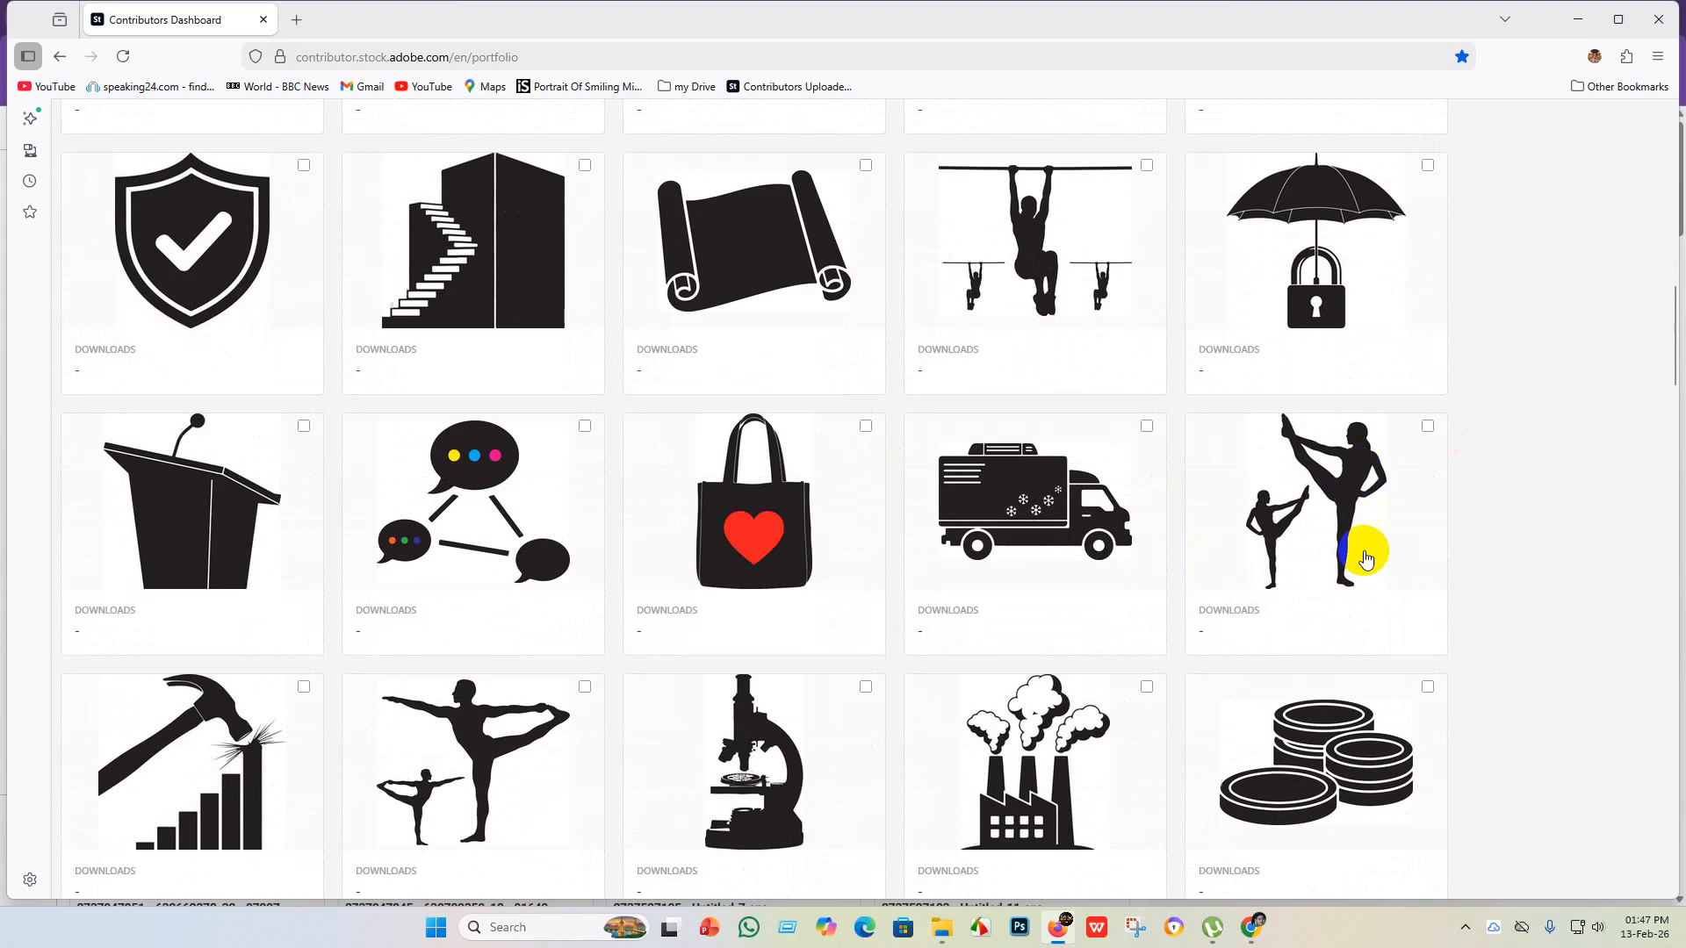
pyautogui.scroll(-3, 1231, 564)
pyautogui.scroll(-3, 977, 525)
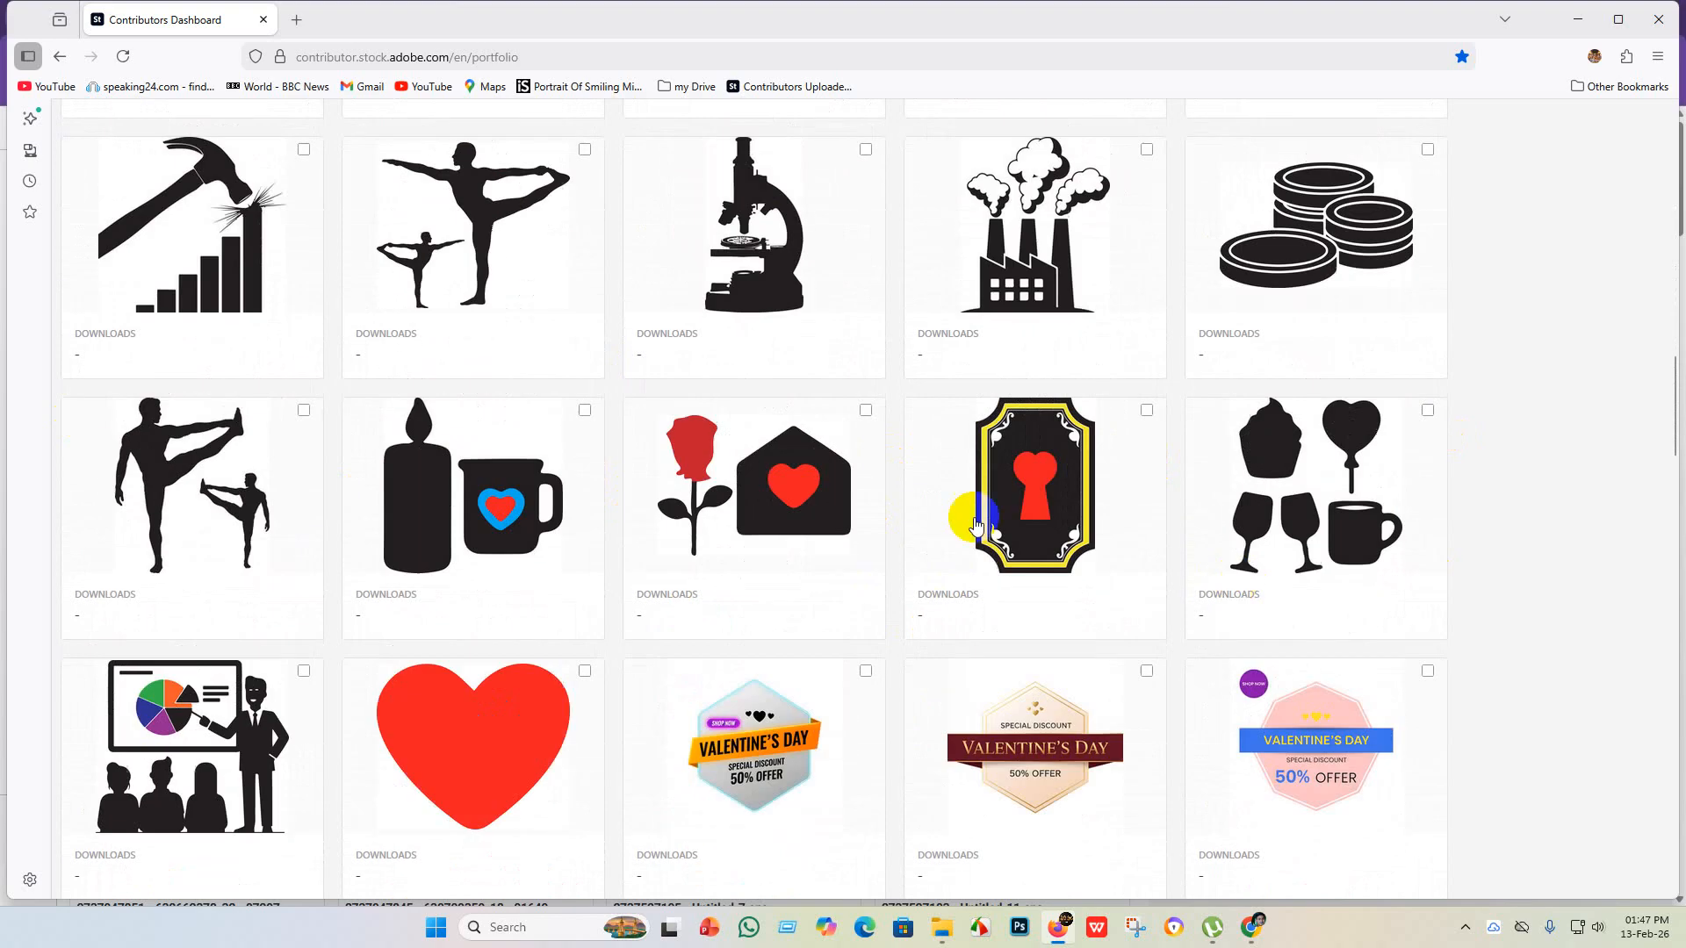
pyautogui.scroll(-5, 545, 609)
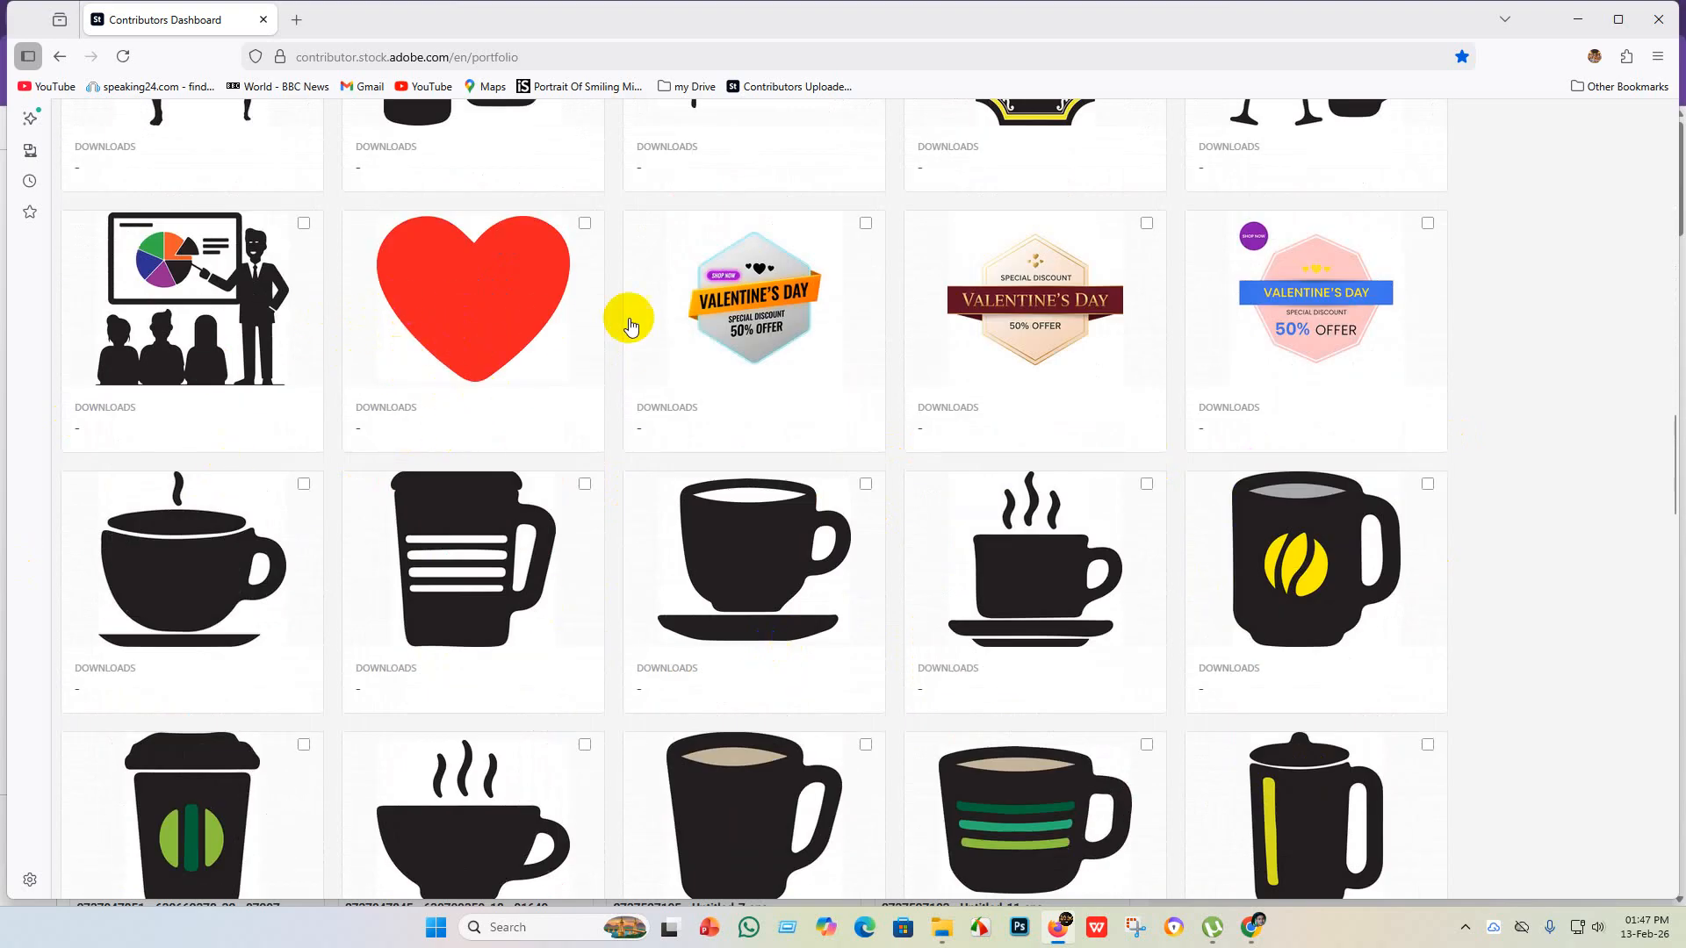
pyautogui.scroll(-7, 715, 629)
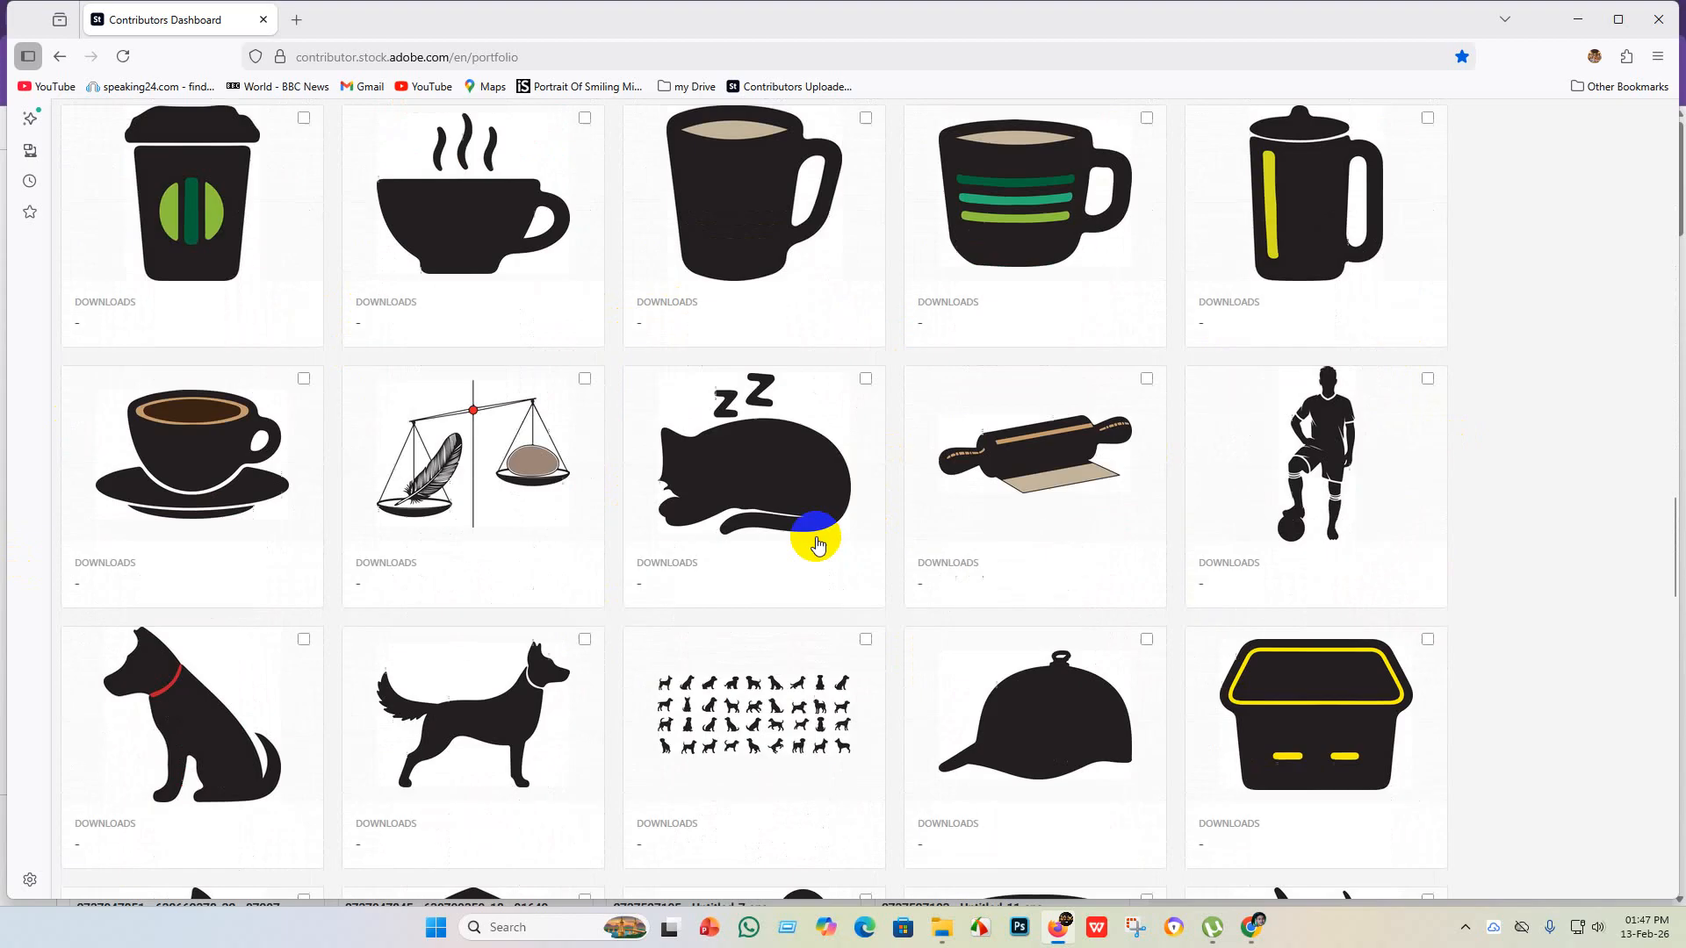
pyautogui.scroll(20, 772, 480)
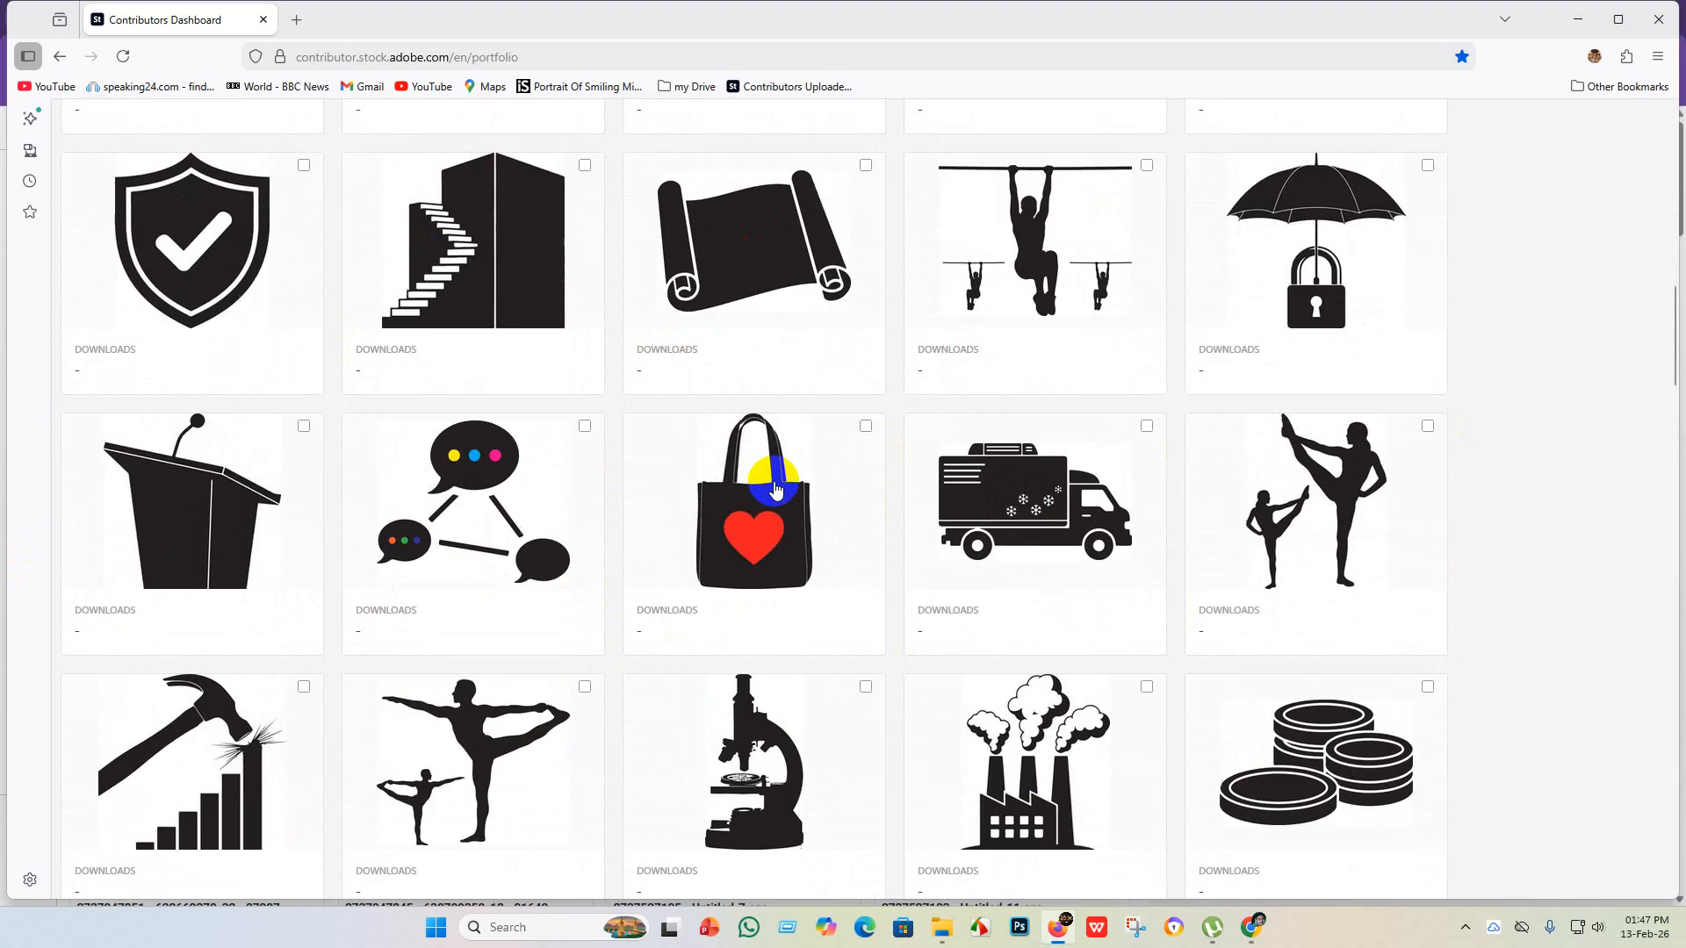
pyautogui.scroll(9, 610, 416)
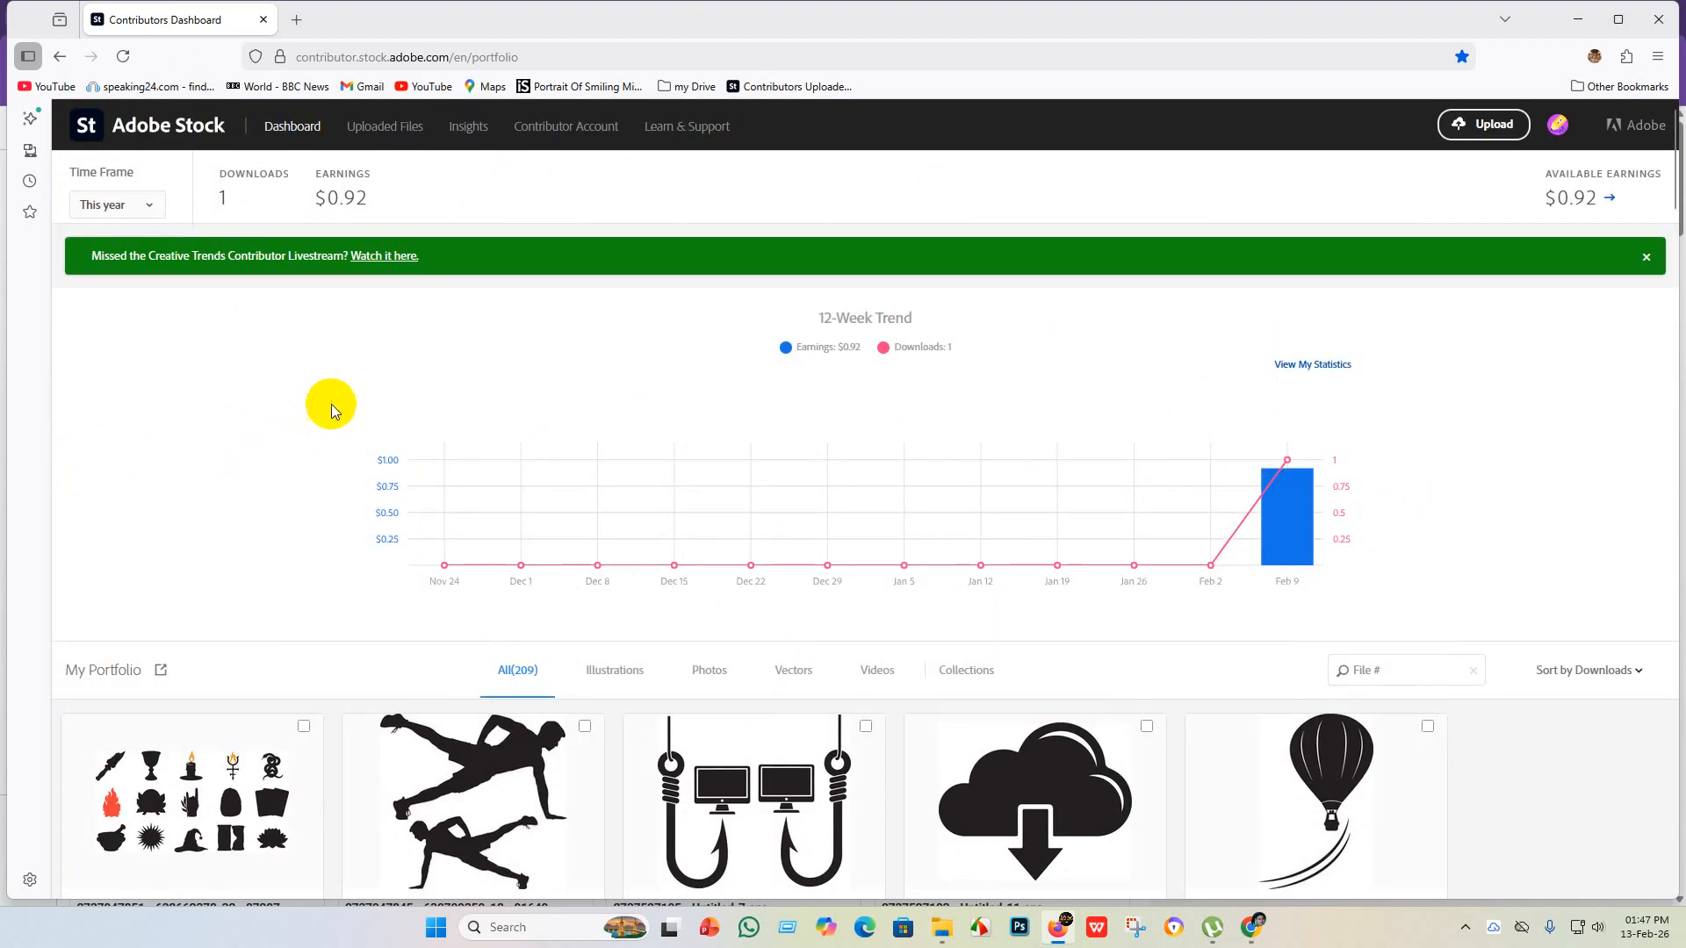
# - Open the uploaded files in review, look through the whole list of submitted items, and close the Firefox window
pyautogui.click(372, 130)
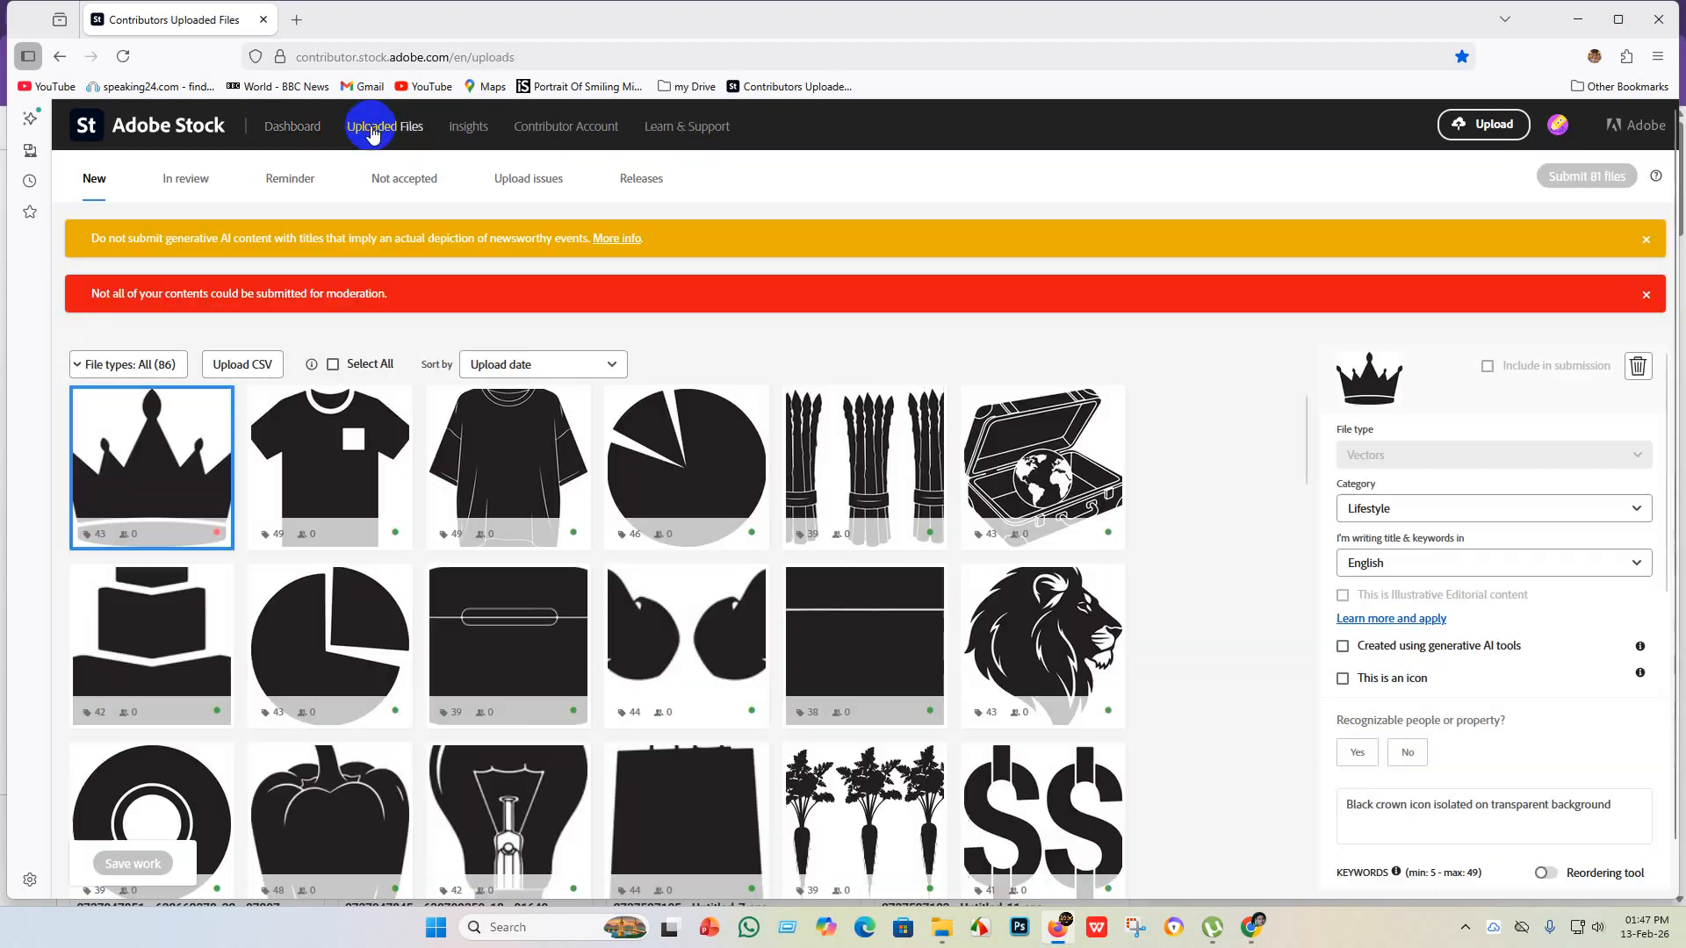
pyautogui.click(180, 182)
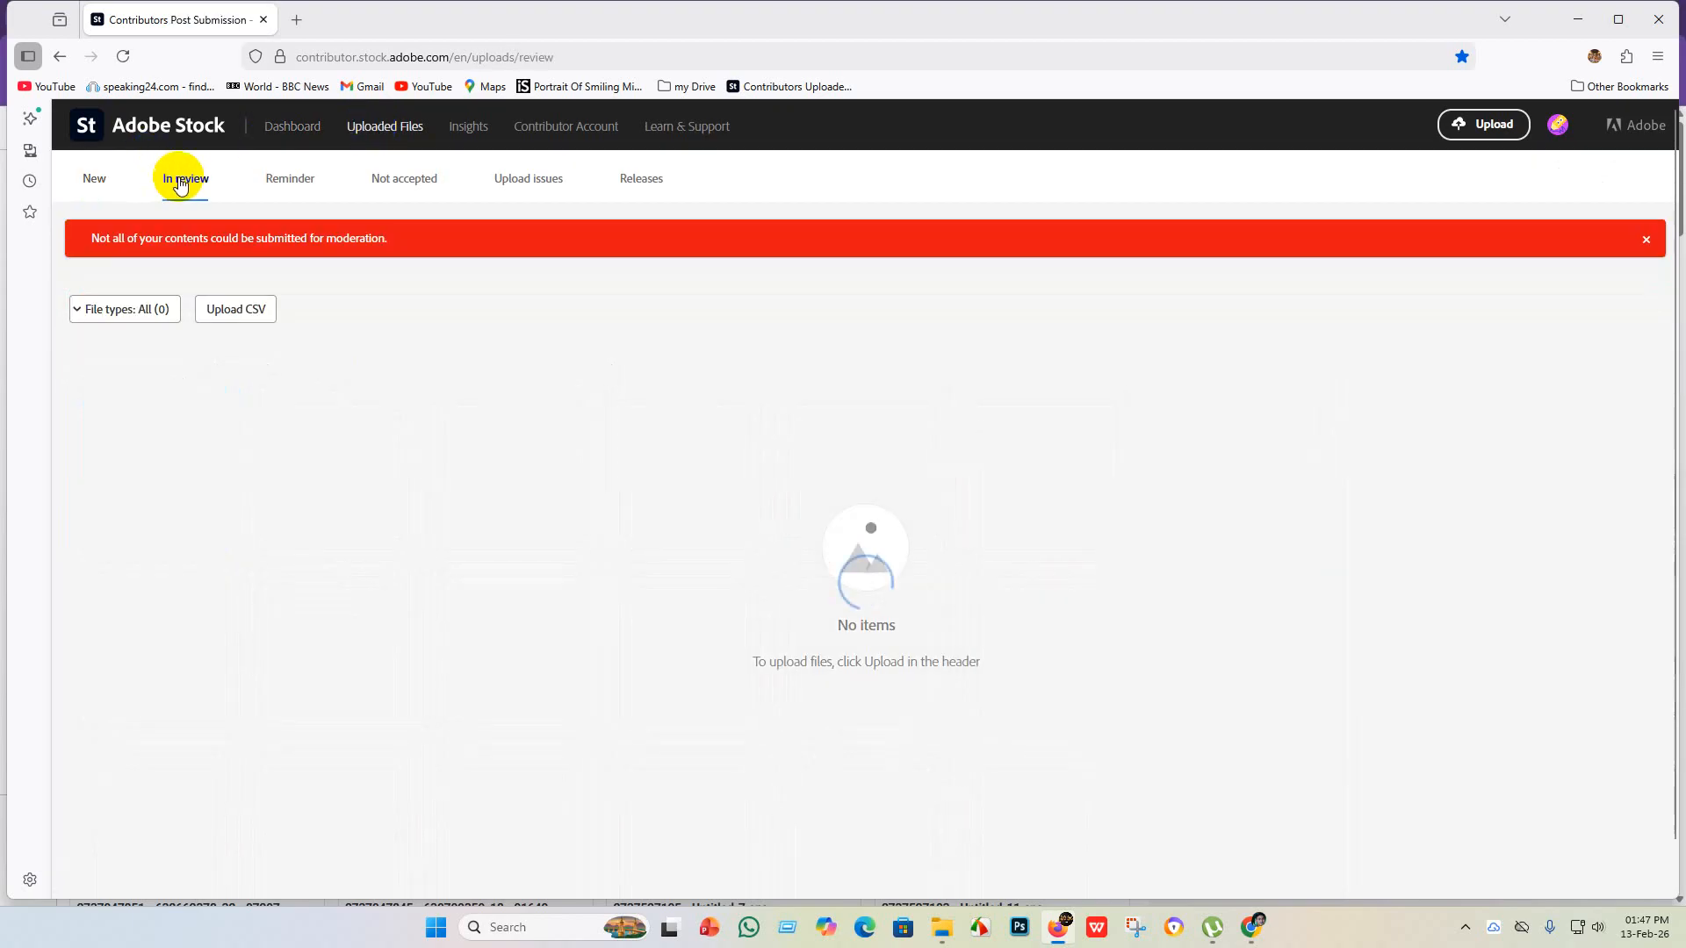
pyautogui.scroll(-4, 602, 708)
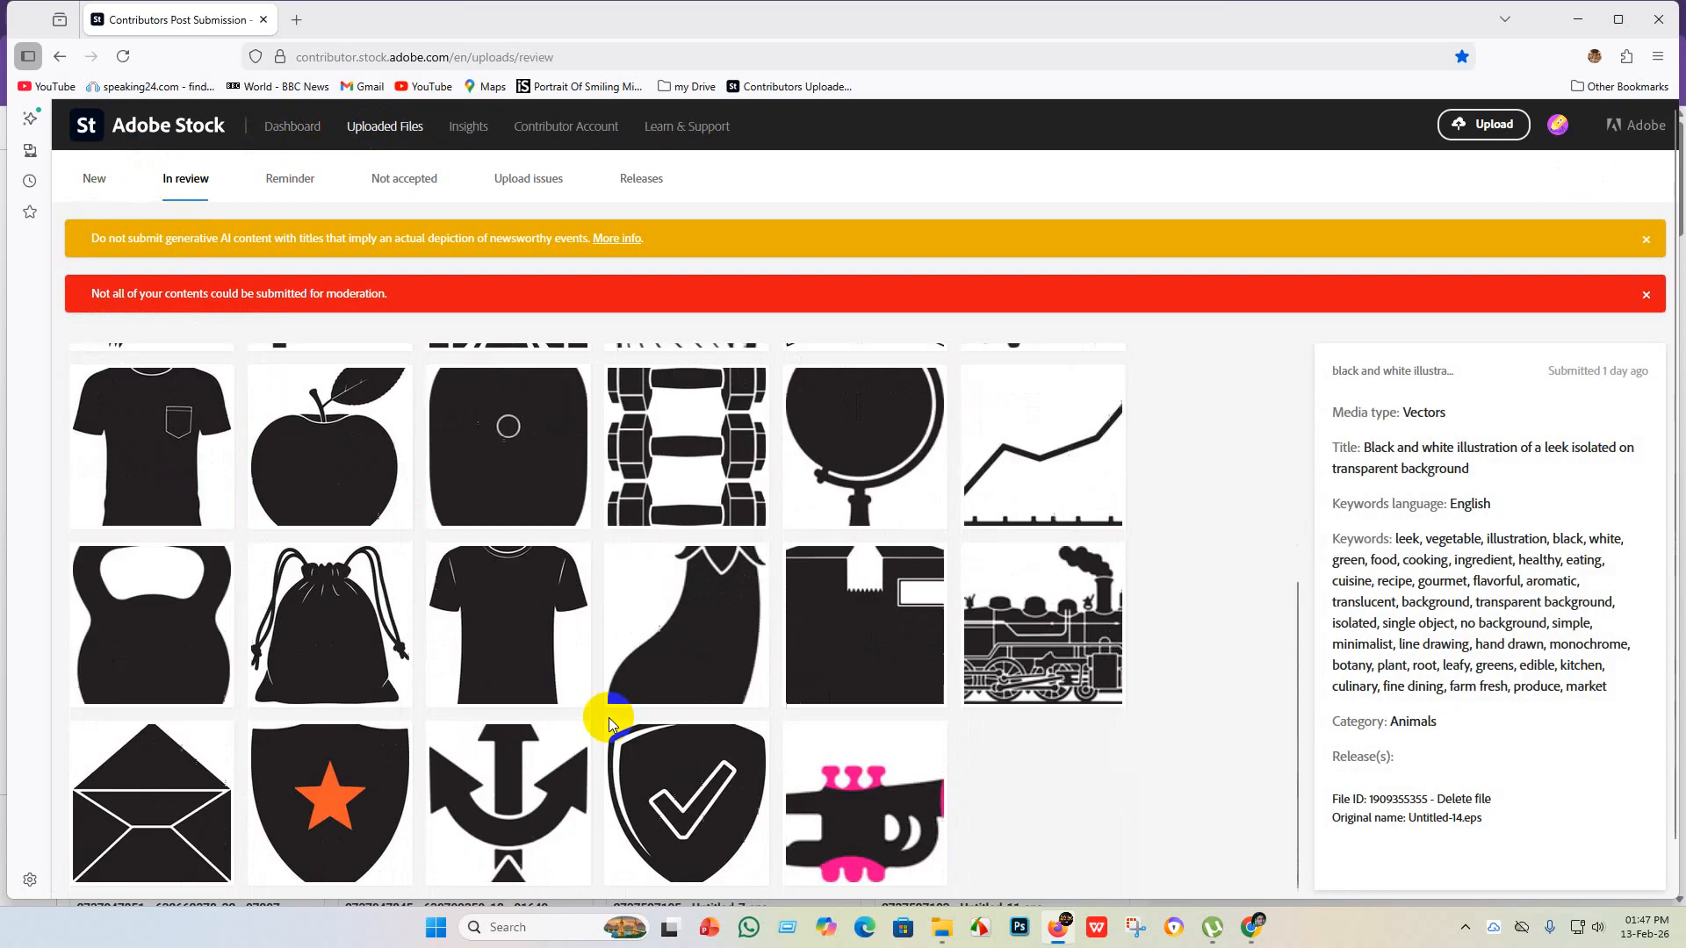
pyautogui.scroll(4, 602, 708)
pyautogui.scroll(-5, 484, 654)
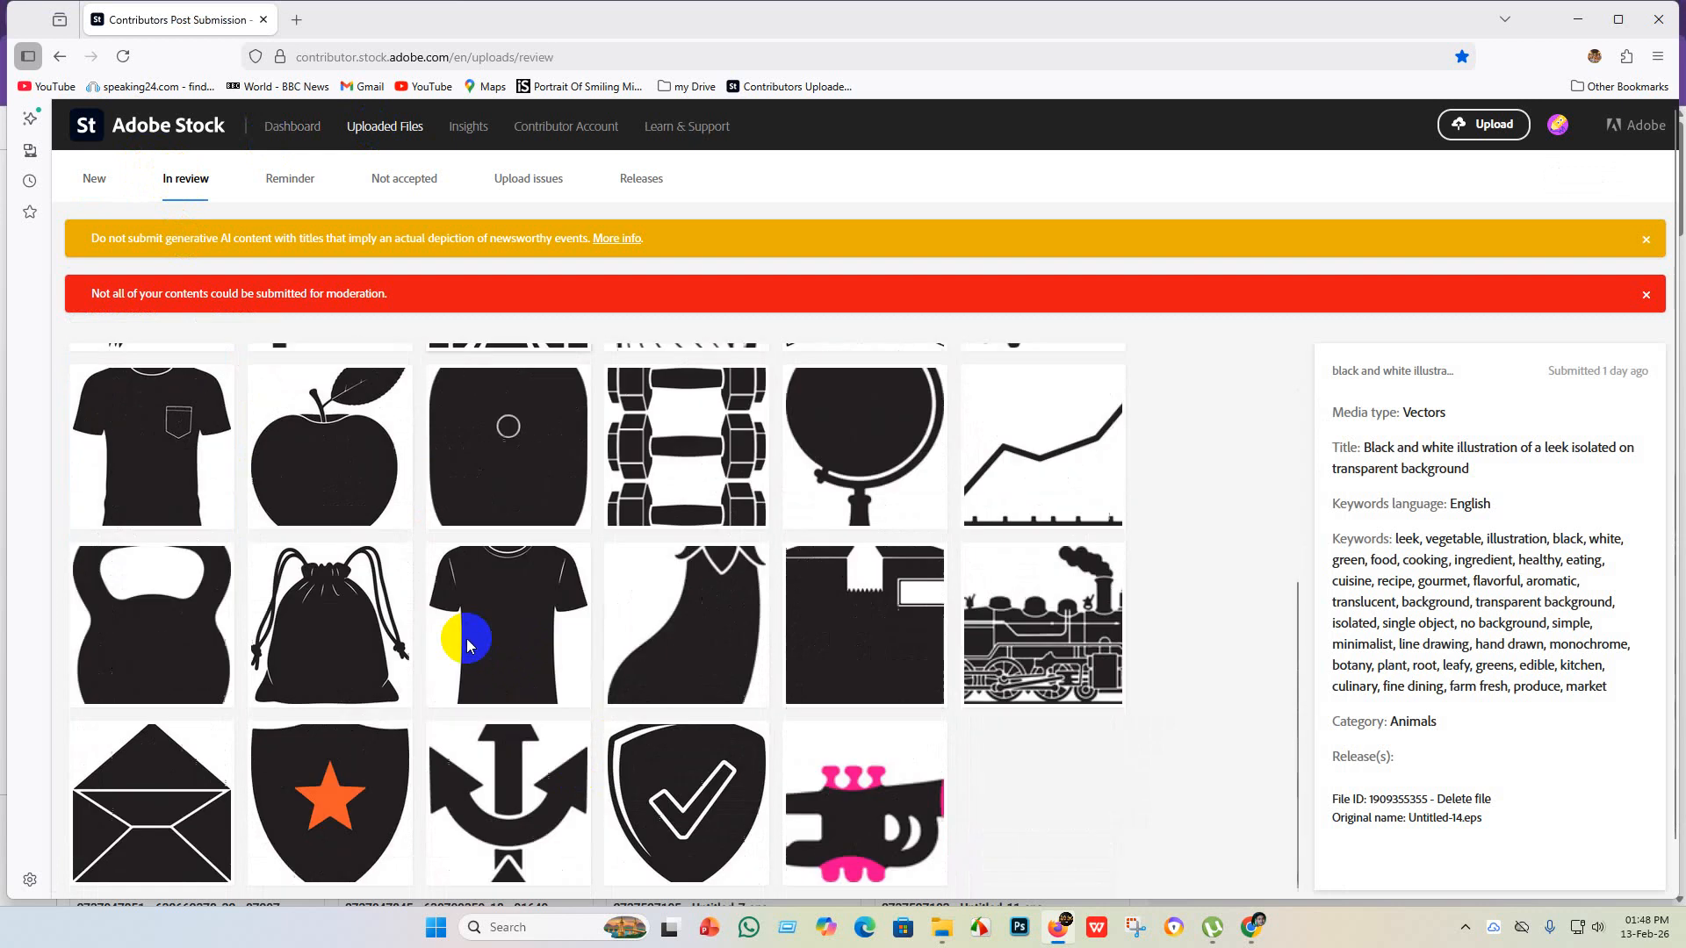
pyautogui.scroll(5, 470, 699)
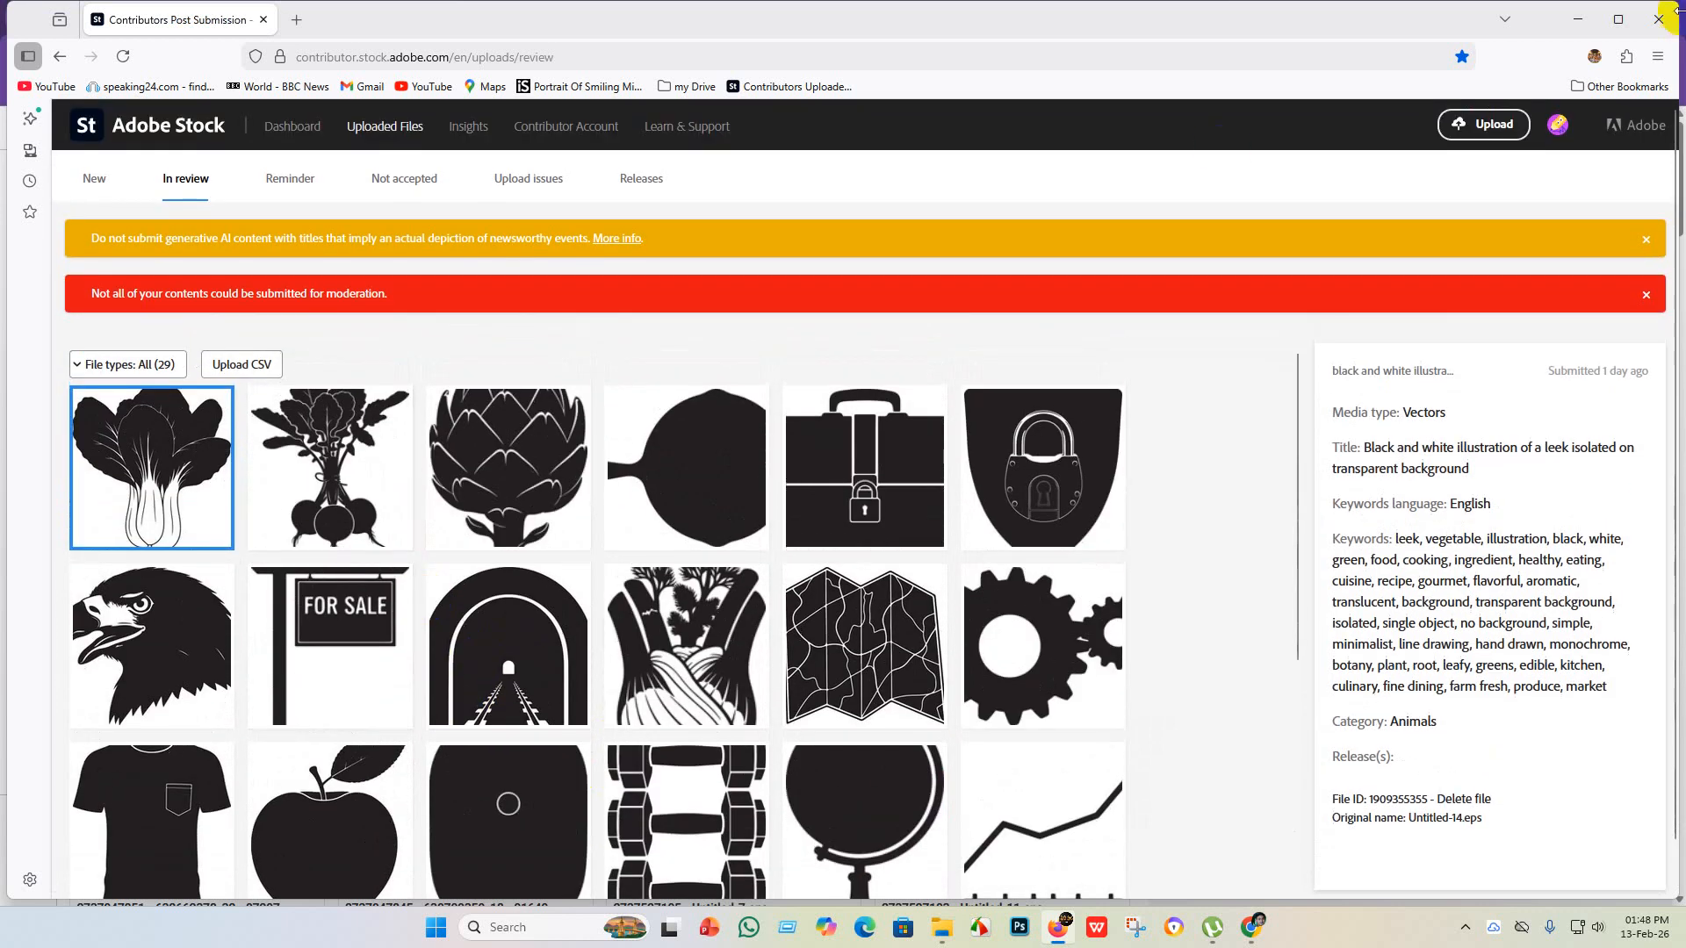
pyautogui.click(1654, 21)
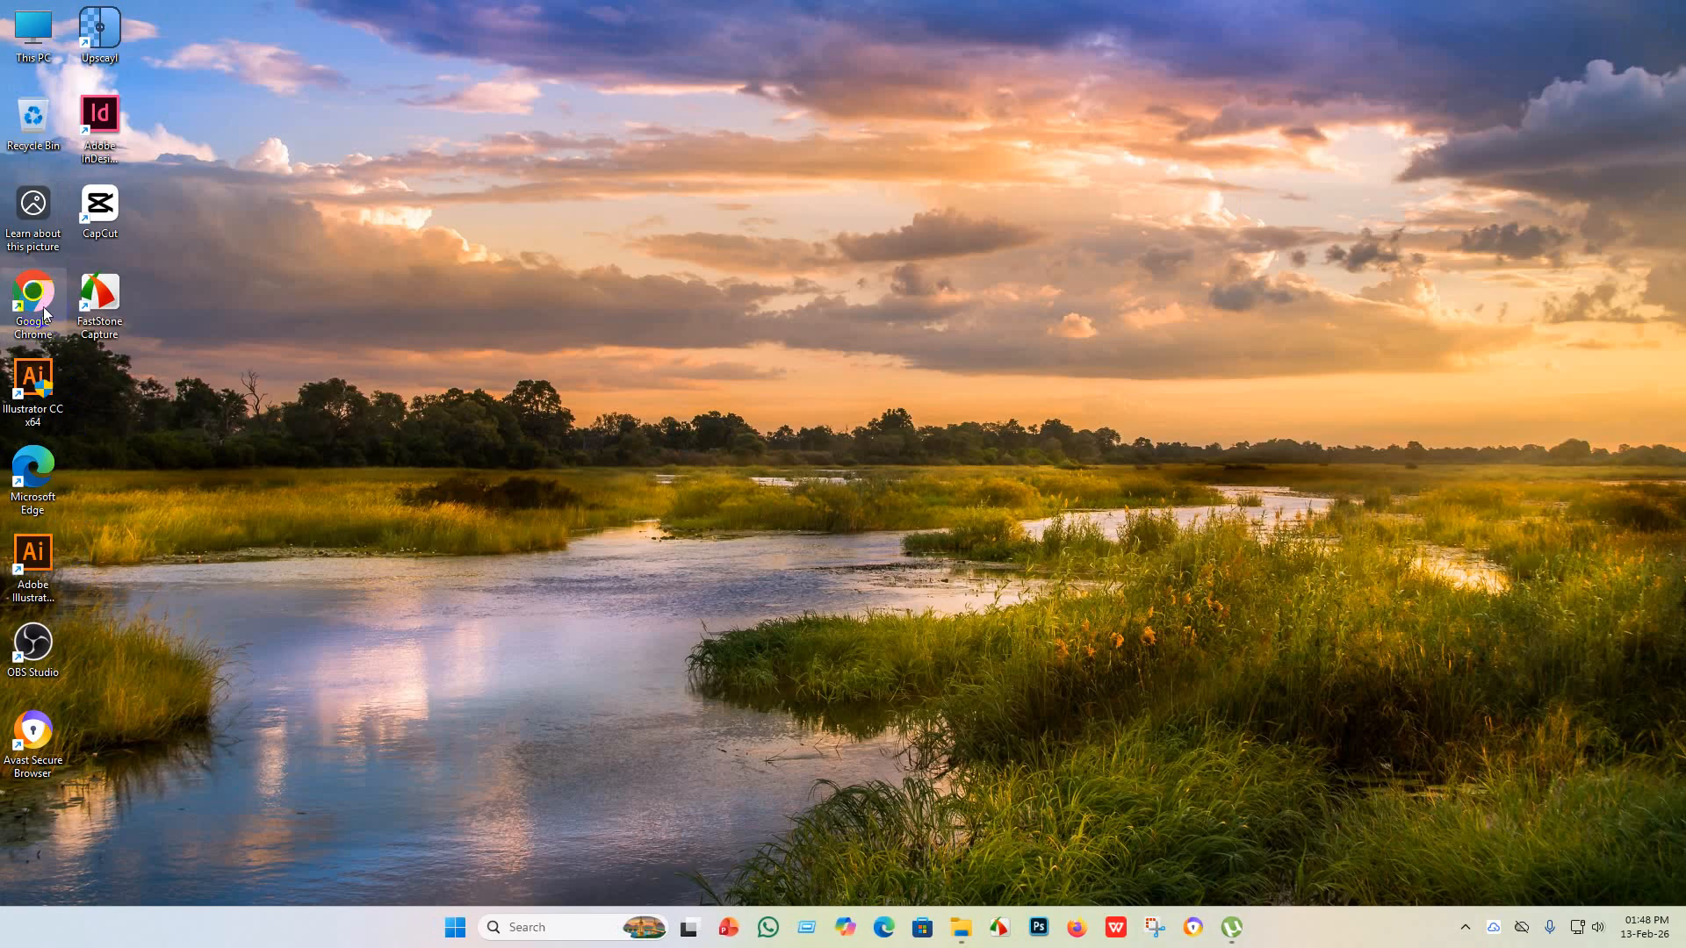
# - Launch Adobe Illustrator and create a new 4000 × 4000 px document
pyautogui.doubleClick(33, 562)
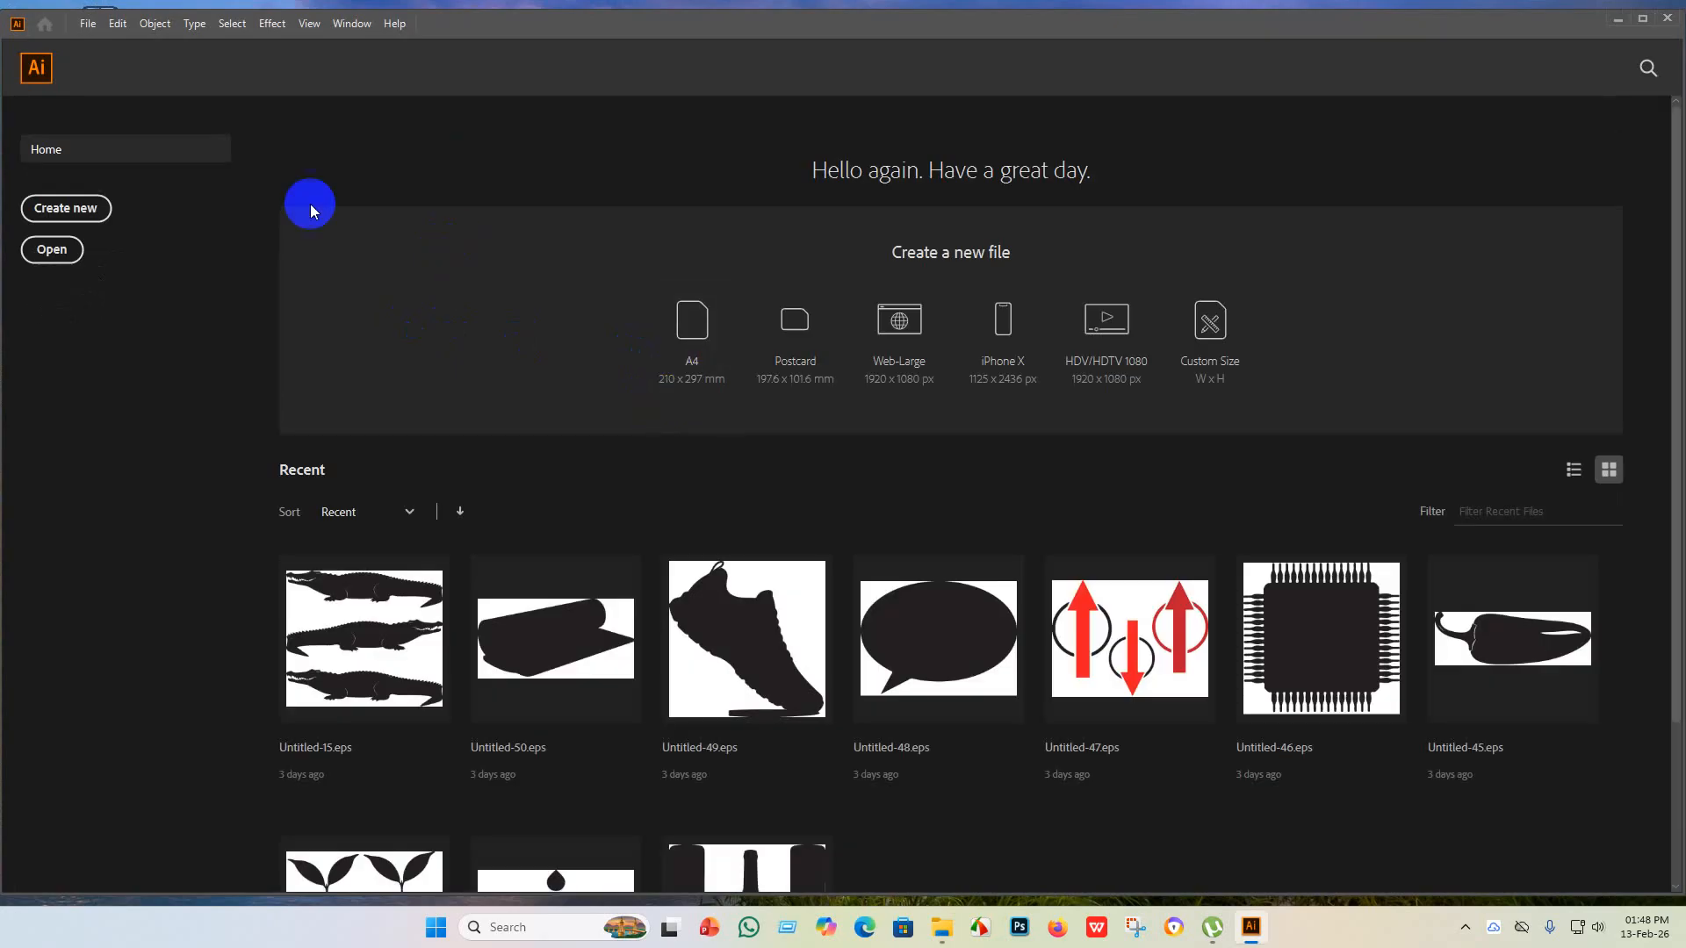
pyautogui.click(84, 220)
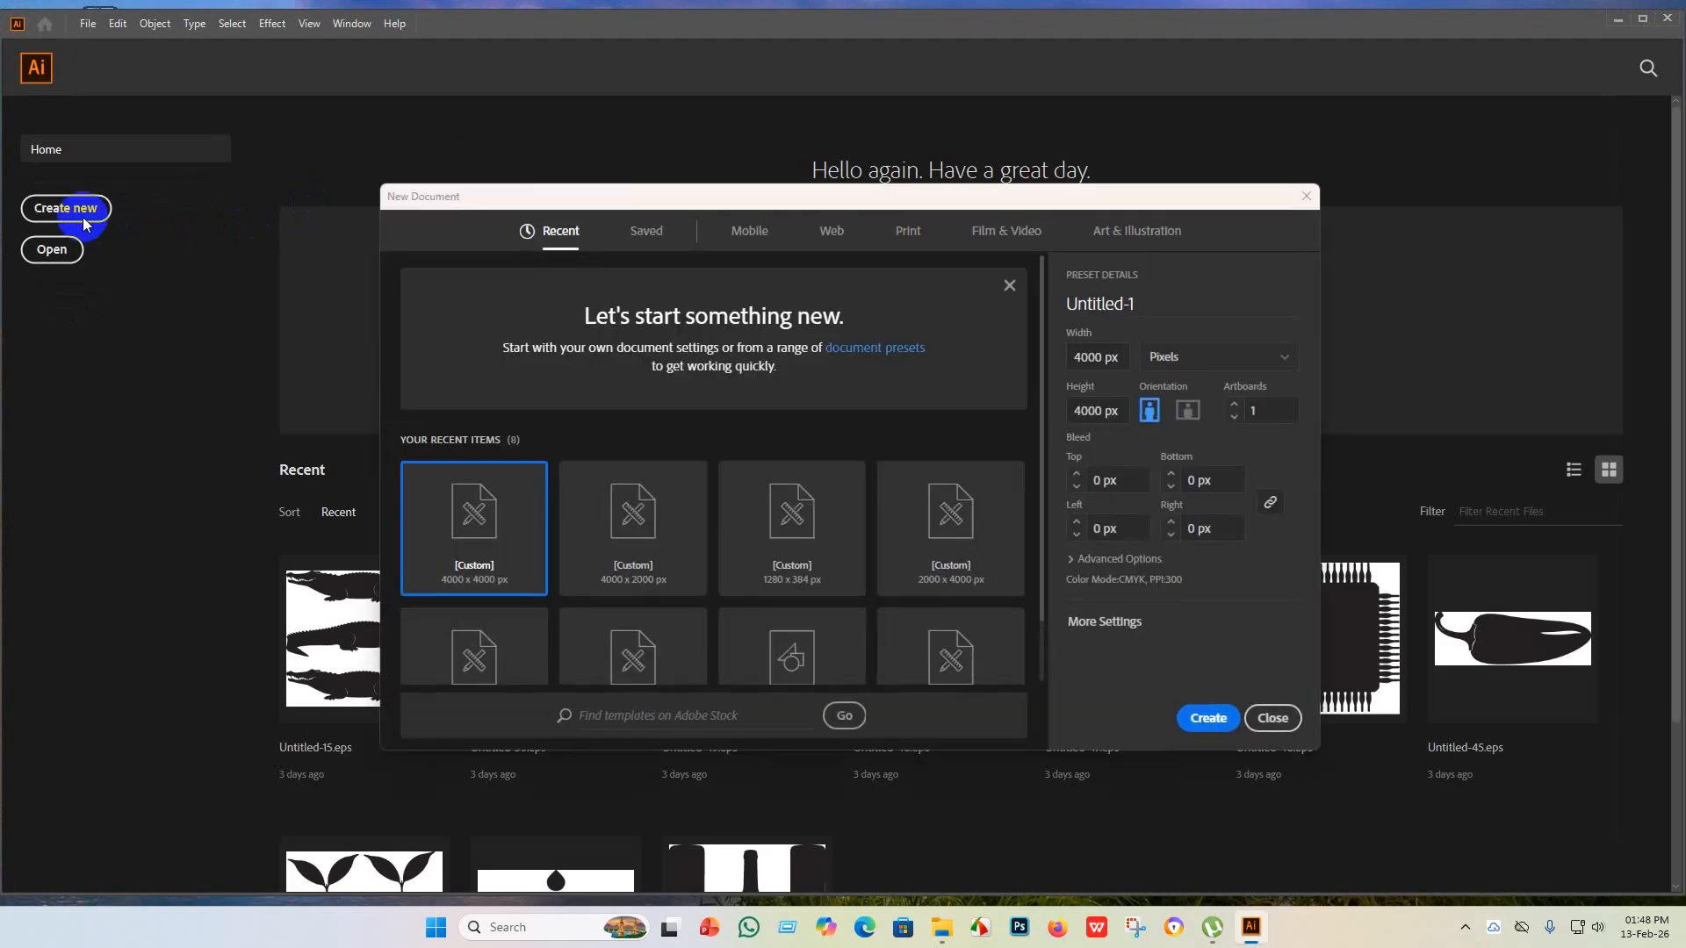
pyautogui.click(1206, 719)
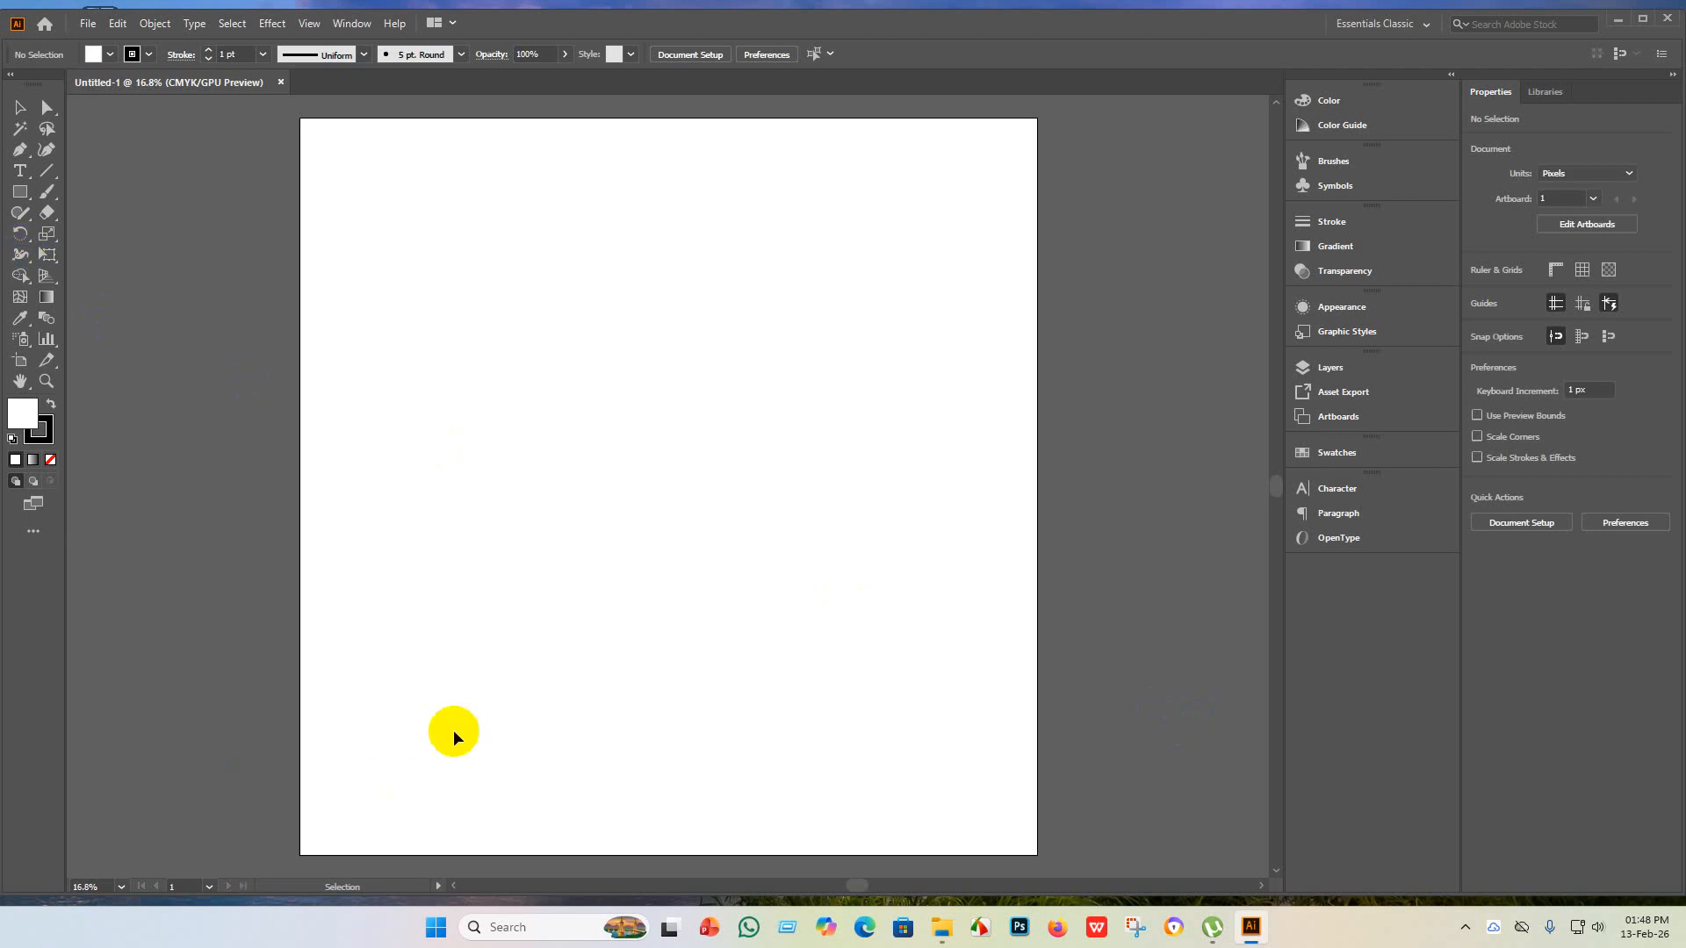
# - Draw a rectangle over the whole artboard and set its width and height to 4000 px
pyautogui.click(19, 192)
pyautogui.moveTo(268, 107); pyautogui.dragTo(1062, 860)
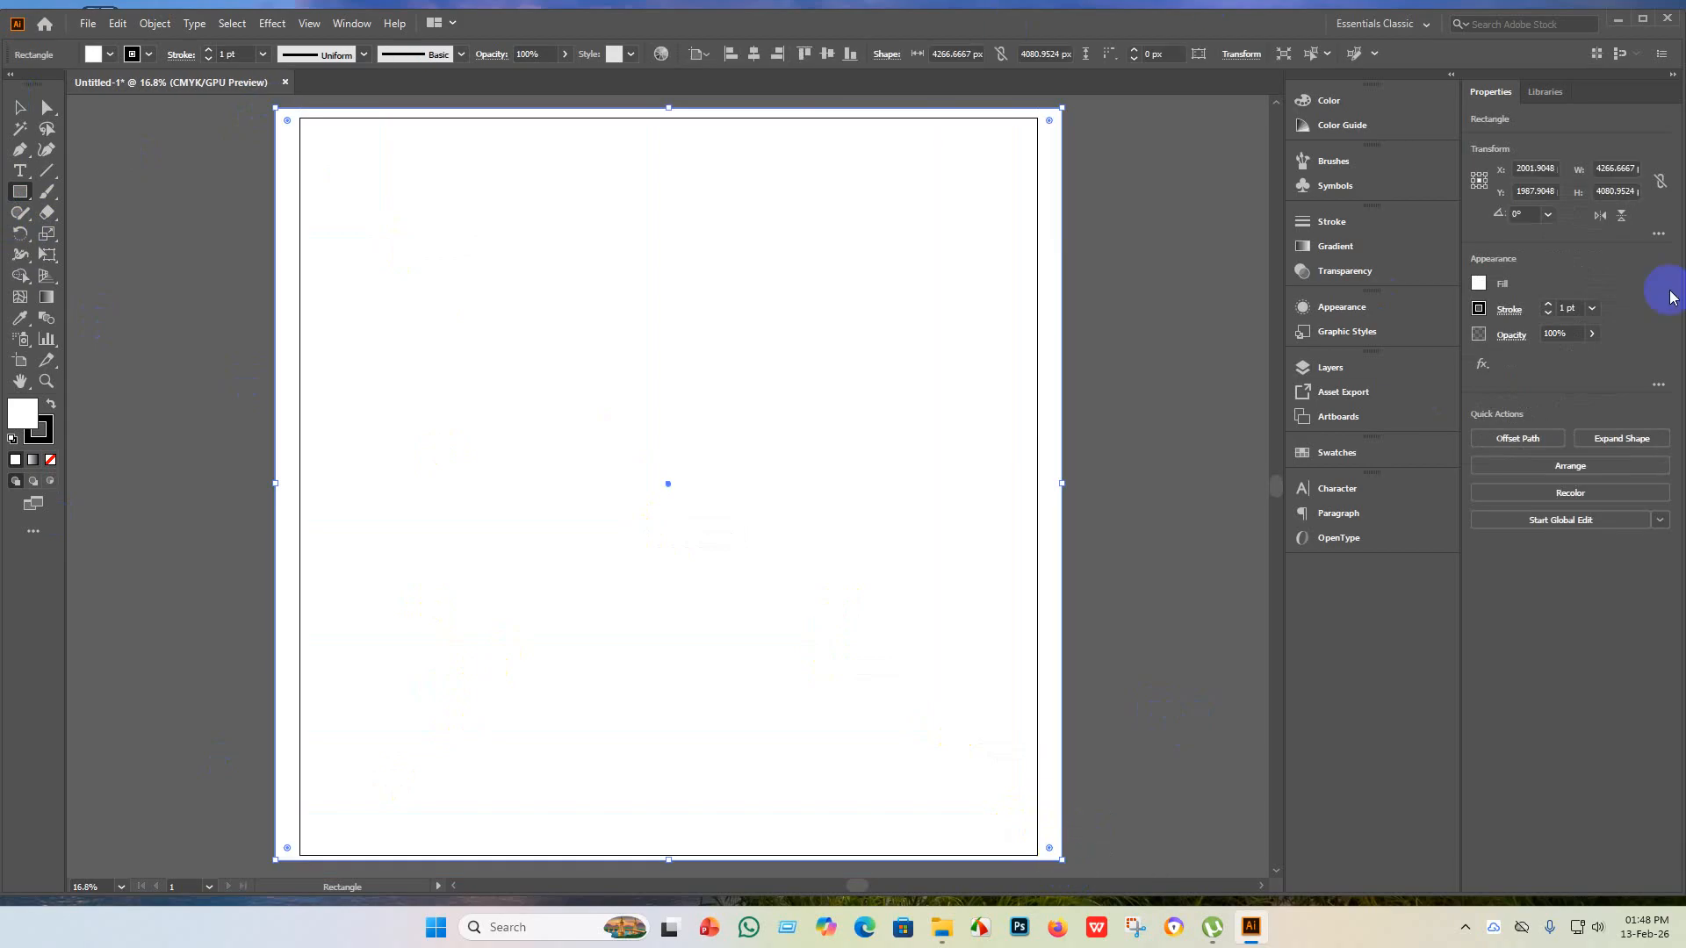
pyautogui.click(1598, 175)
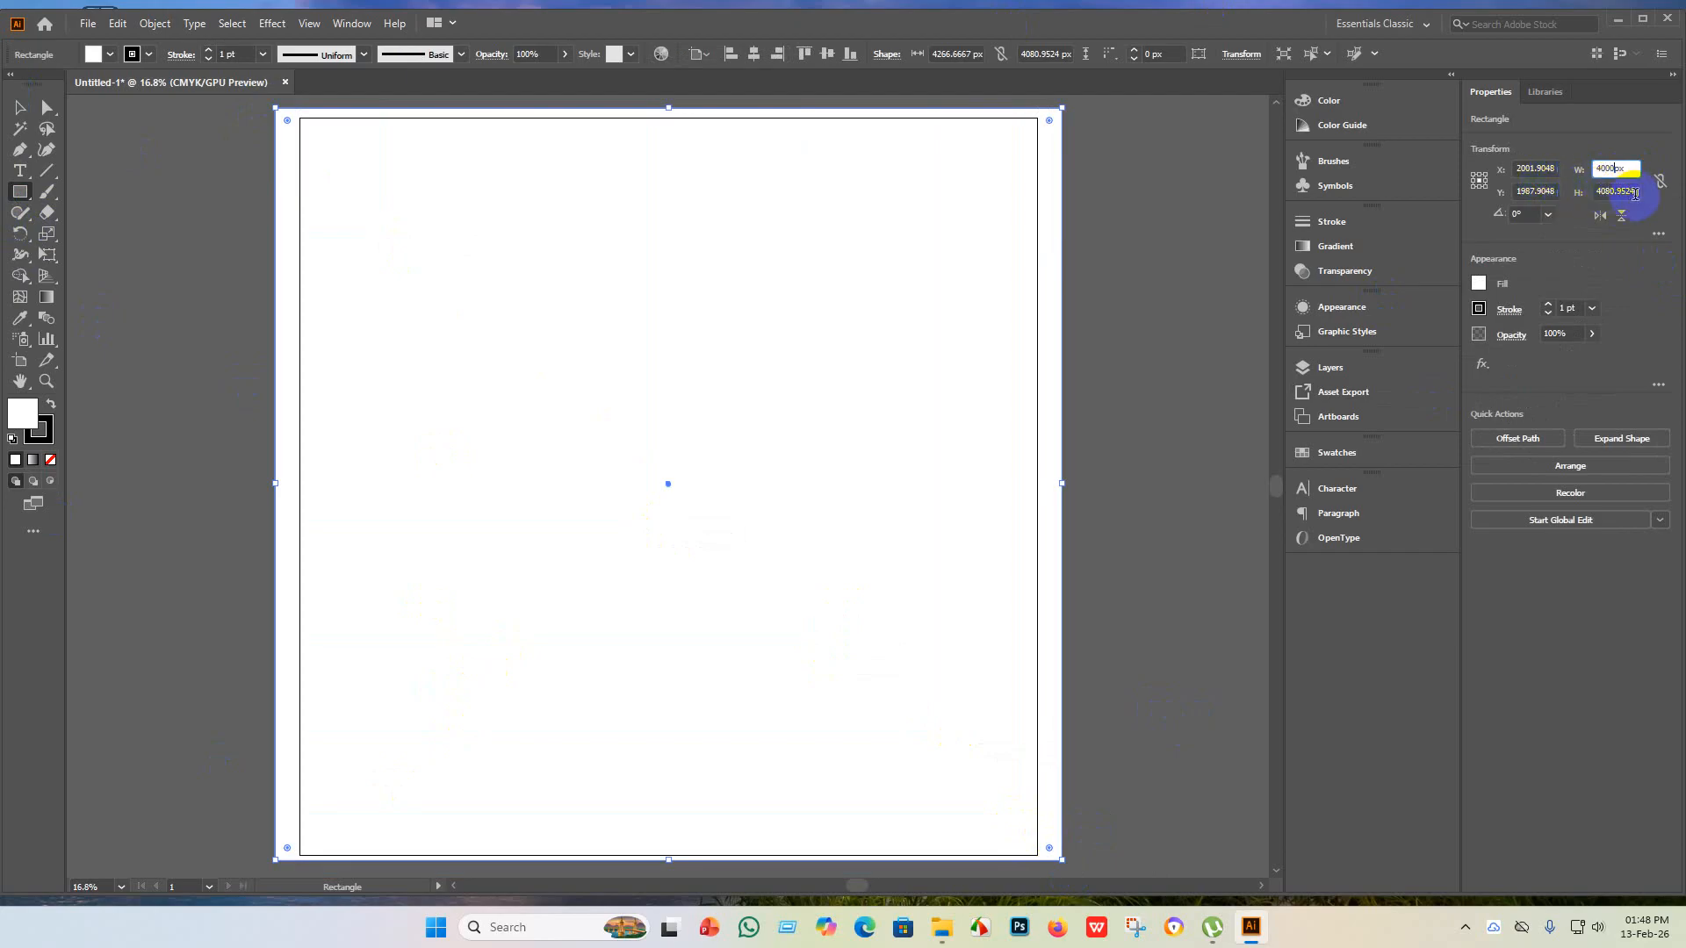
pyautogui.click(1617, 193)
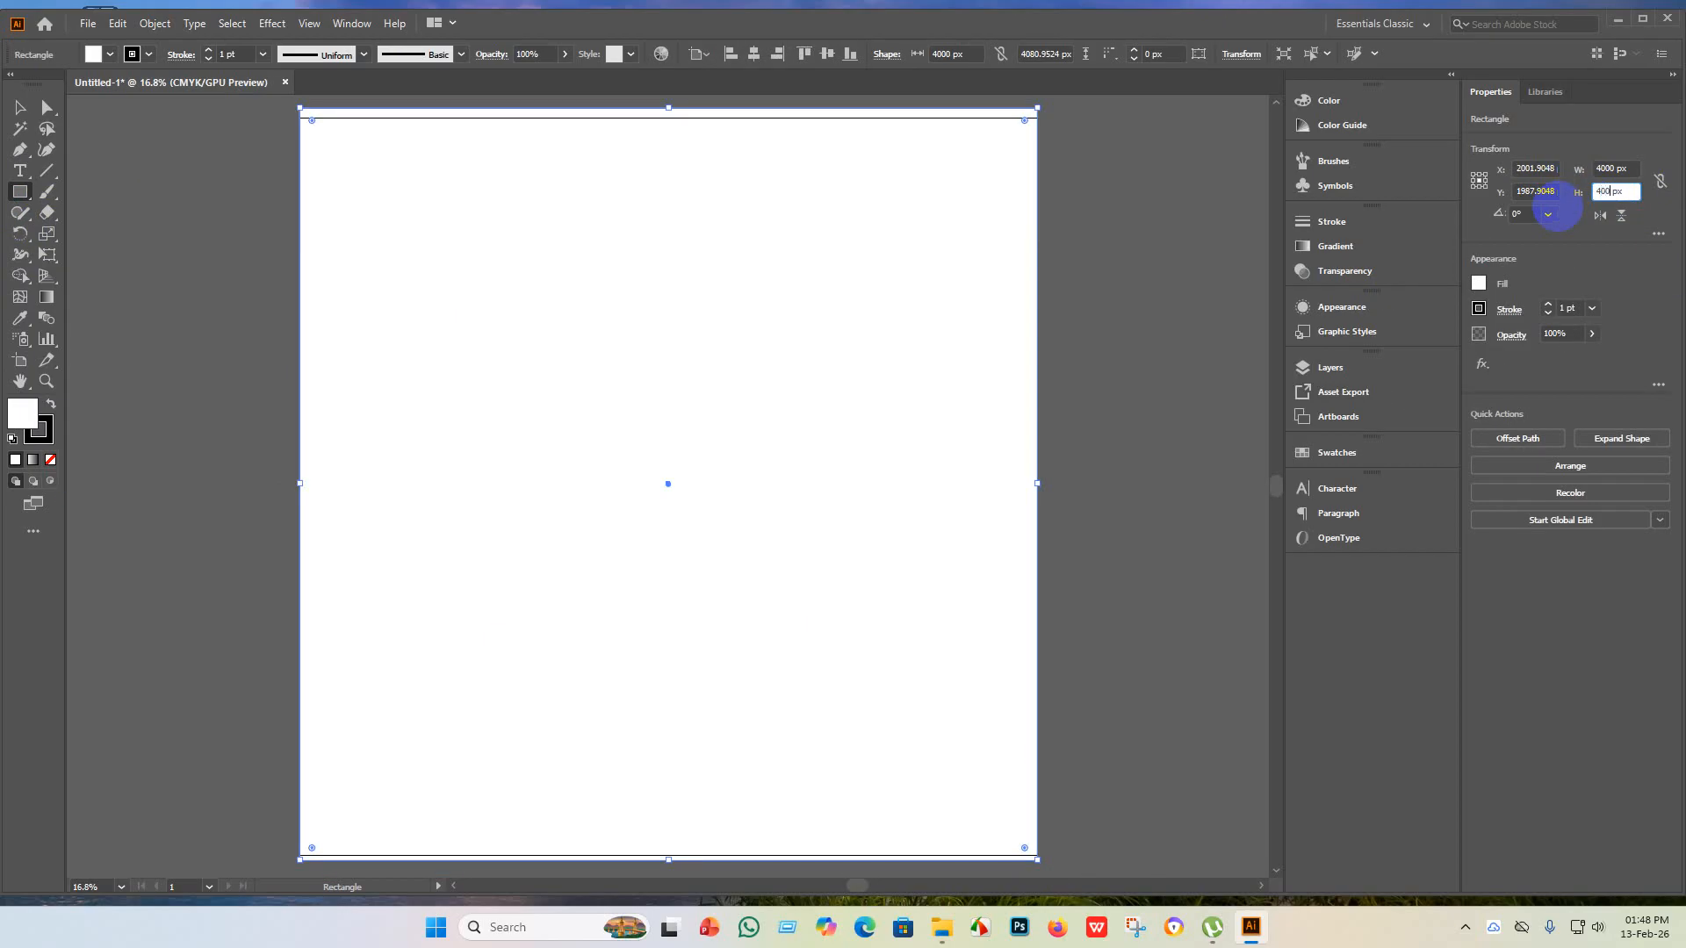
pyautogui.press('Return')
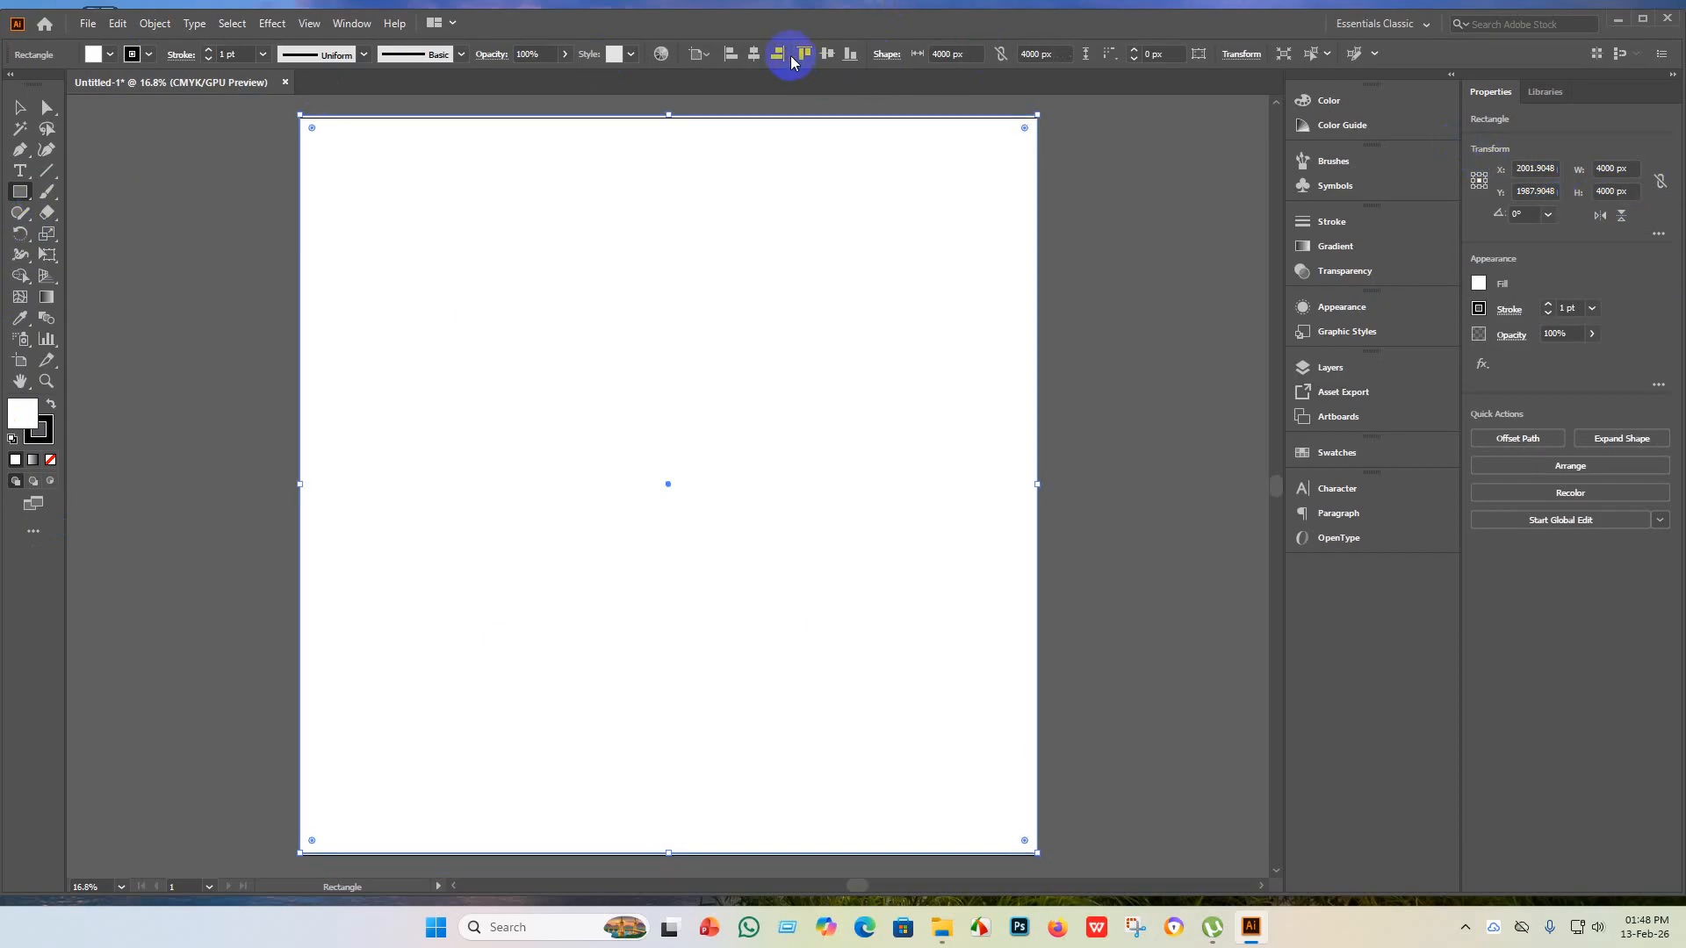
# - Centre the square vertically and horizontally on the artboard and fill it with grey C=0 M=0 Y=0 K=40
pyautogui.click(828, 54)
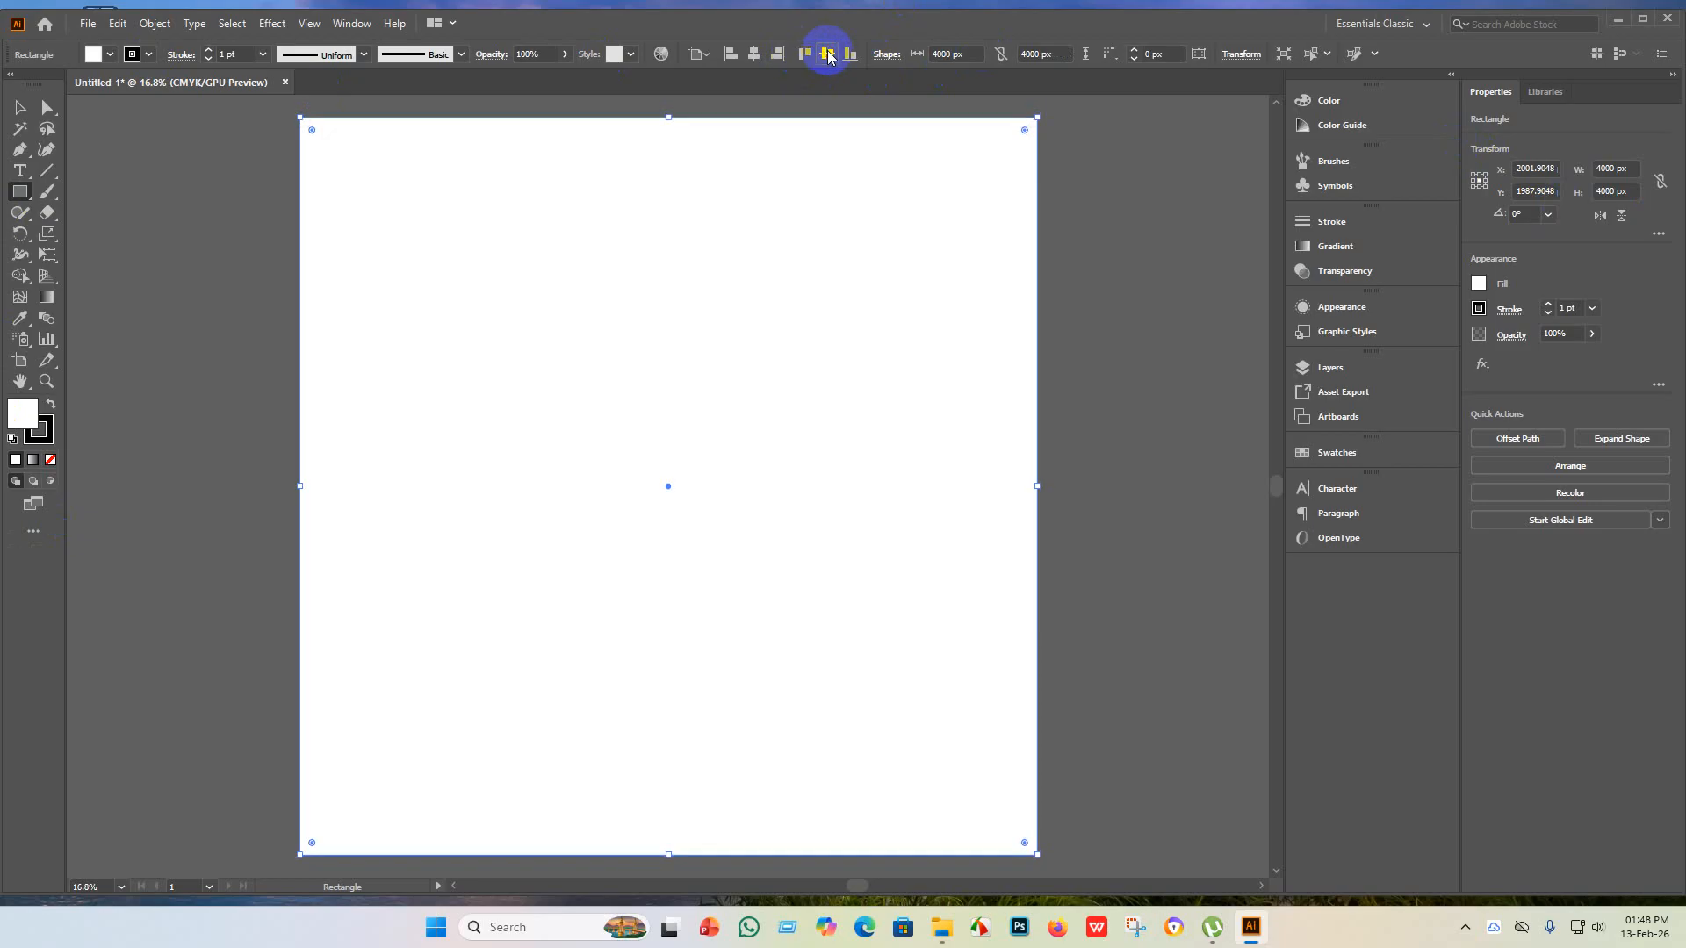
pyautogui.click(762, 61)
pyautogui.scroll(-5, 610, 790)
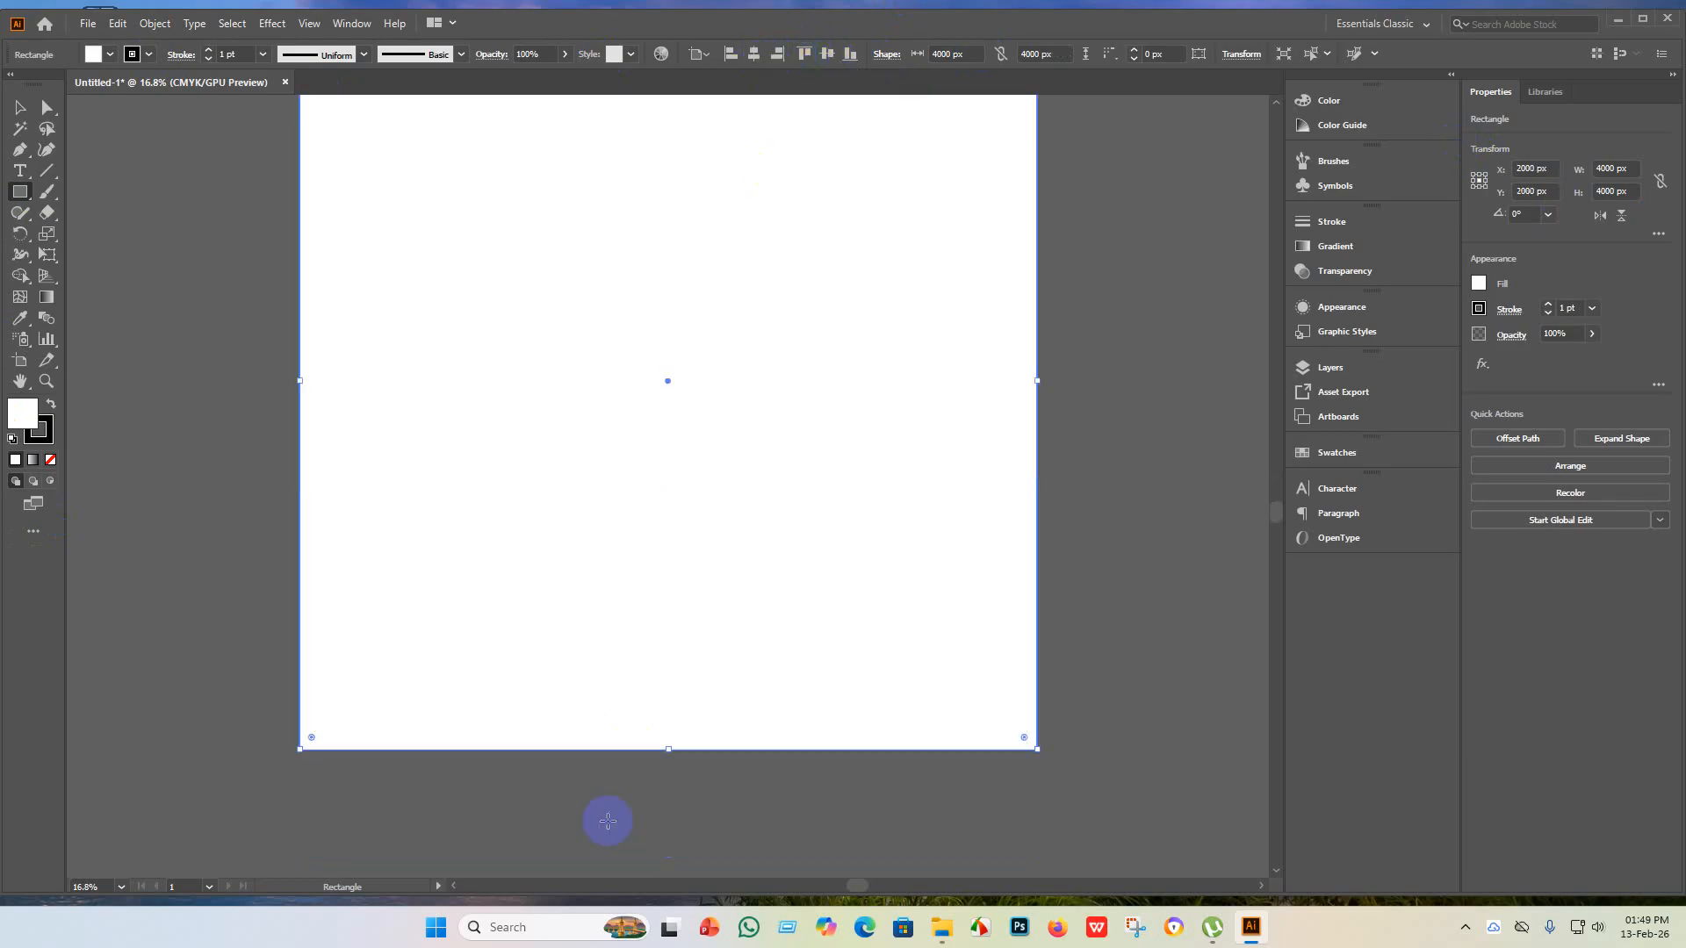
pyautogui.scroll(5, 583, 790)
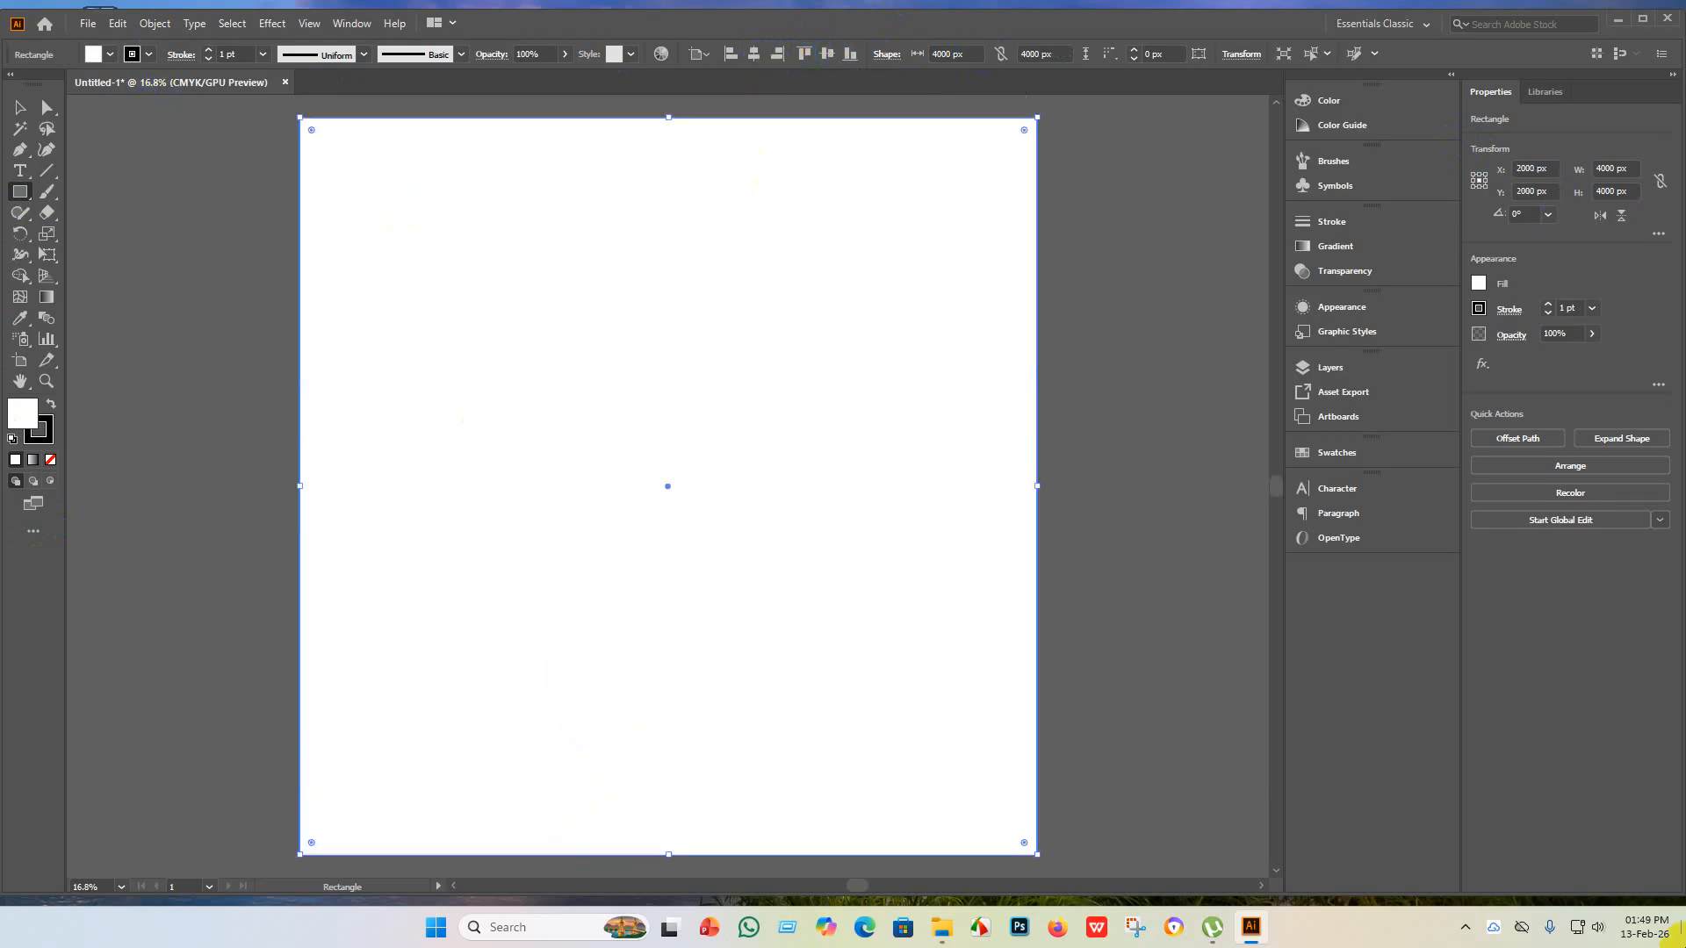
pyautogui.click(110, 58)
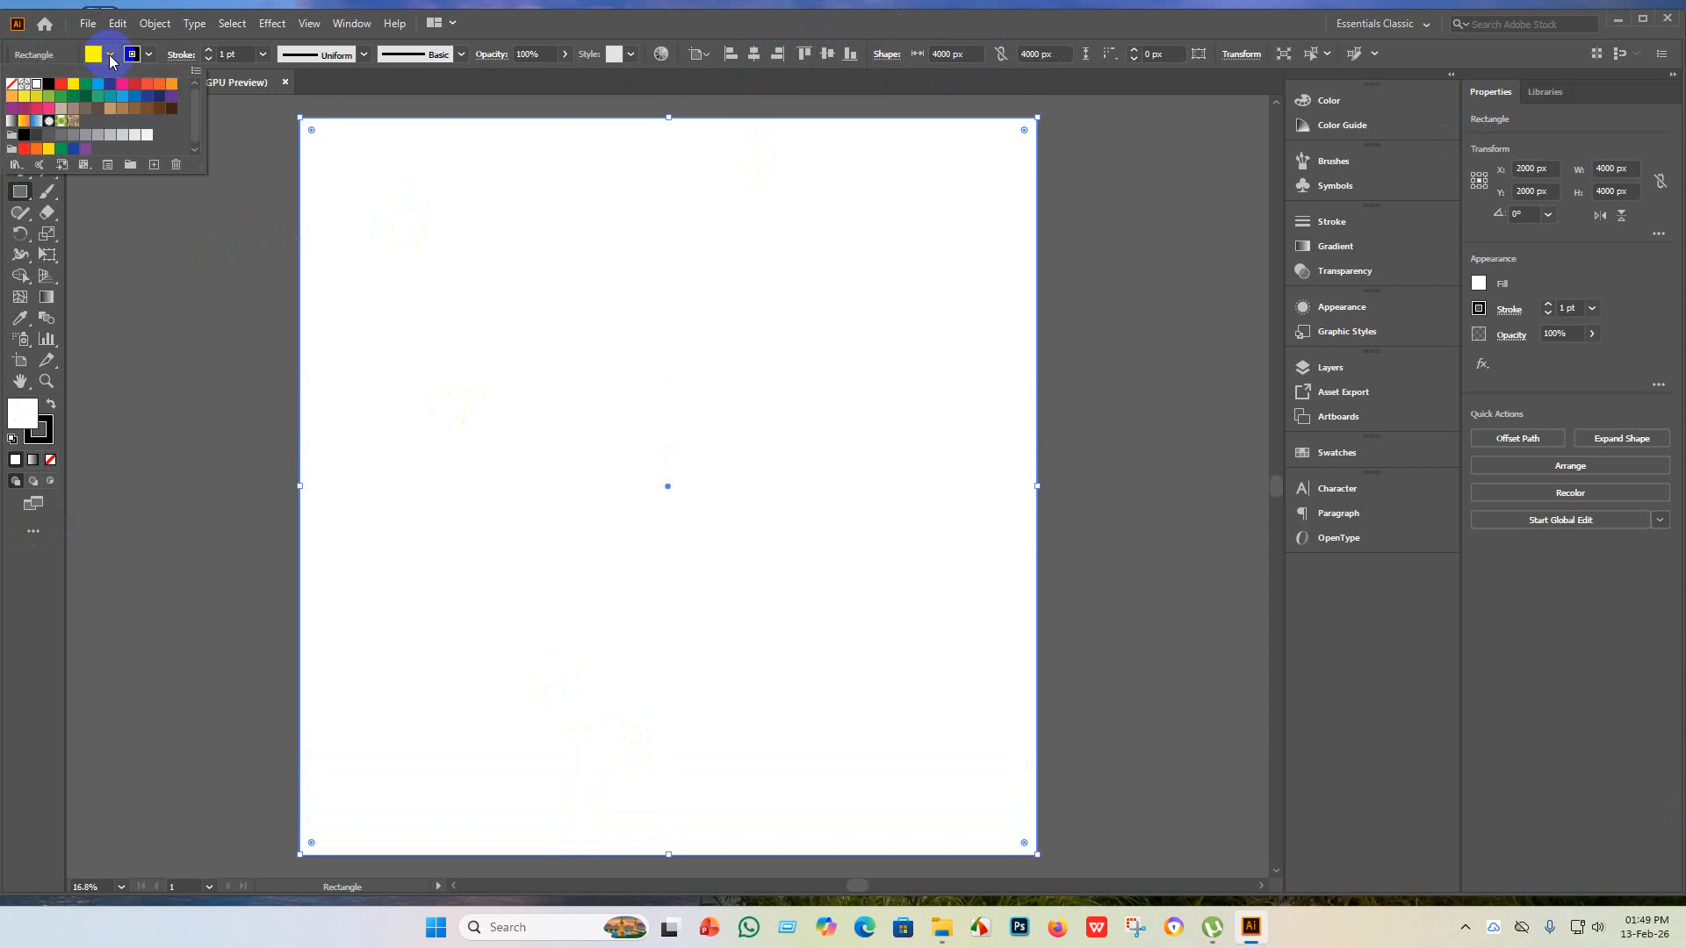
pyautogui.click(98, 136)
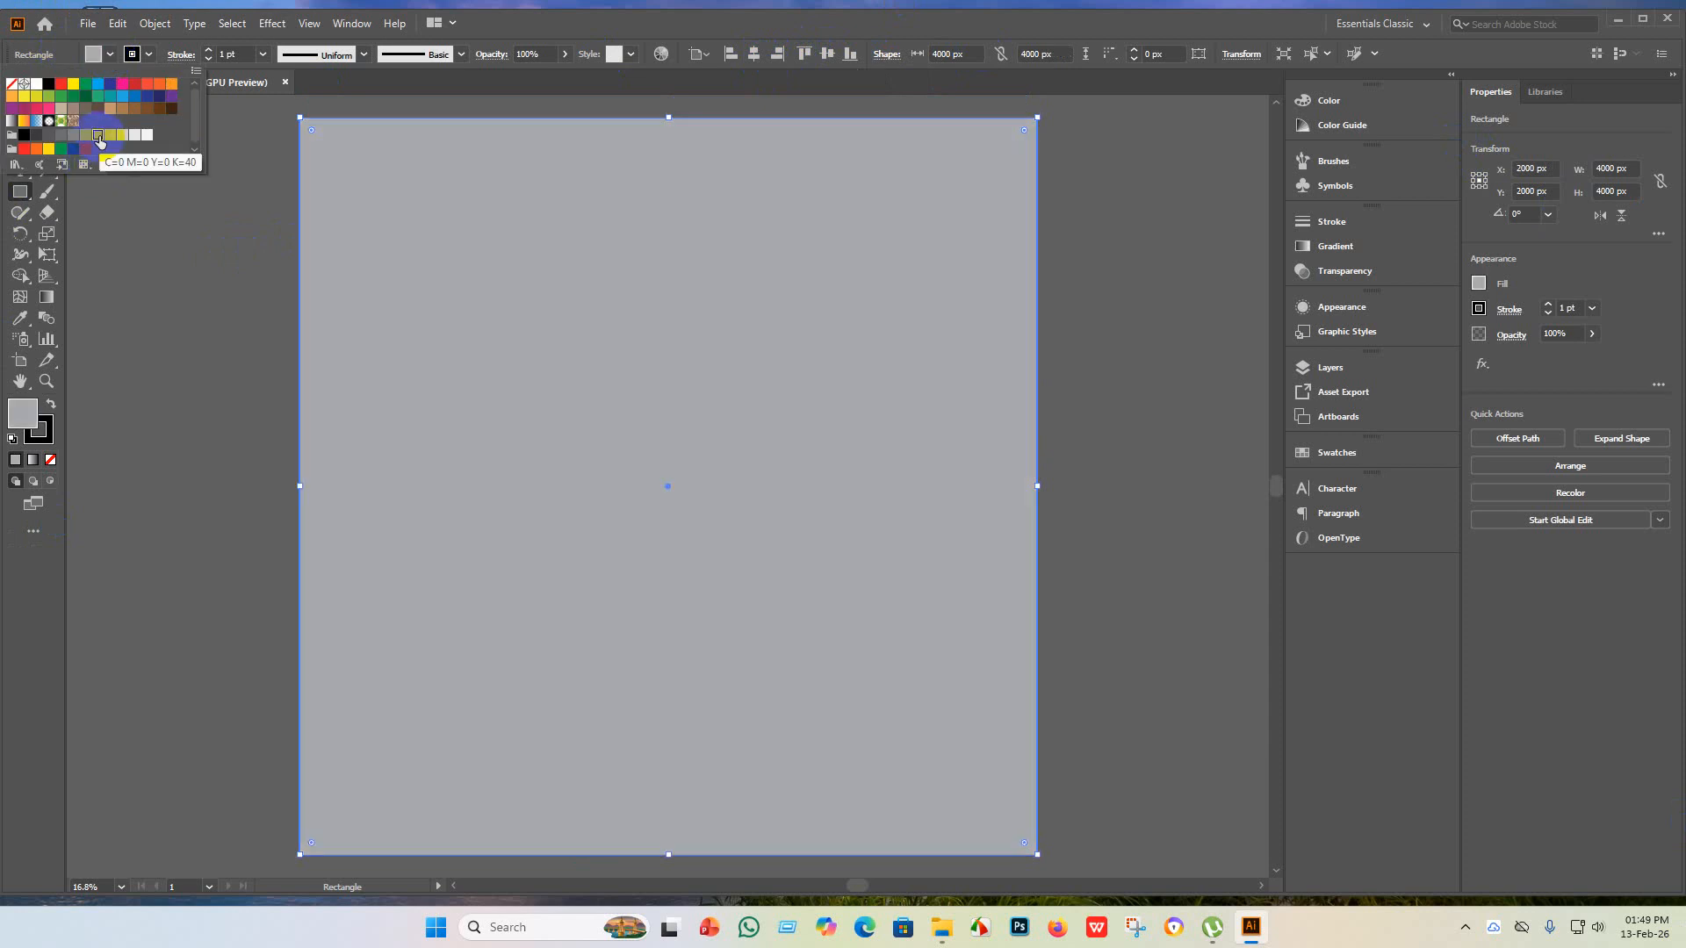
# - Lighten the square's fill to the grey swatch two shades paler than C=0 M=0 Y=0 K=40, and switch to the Selection tool
pyautogui.click(110, 136)
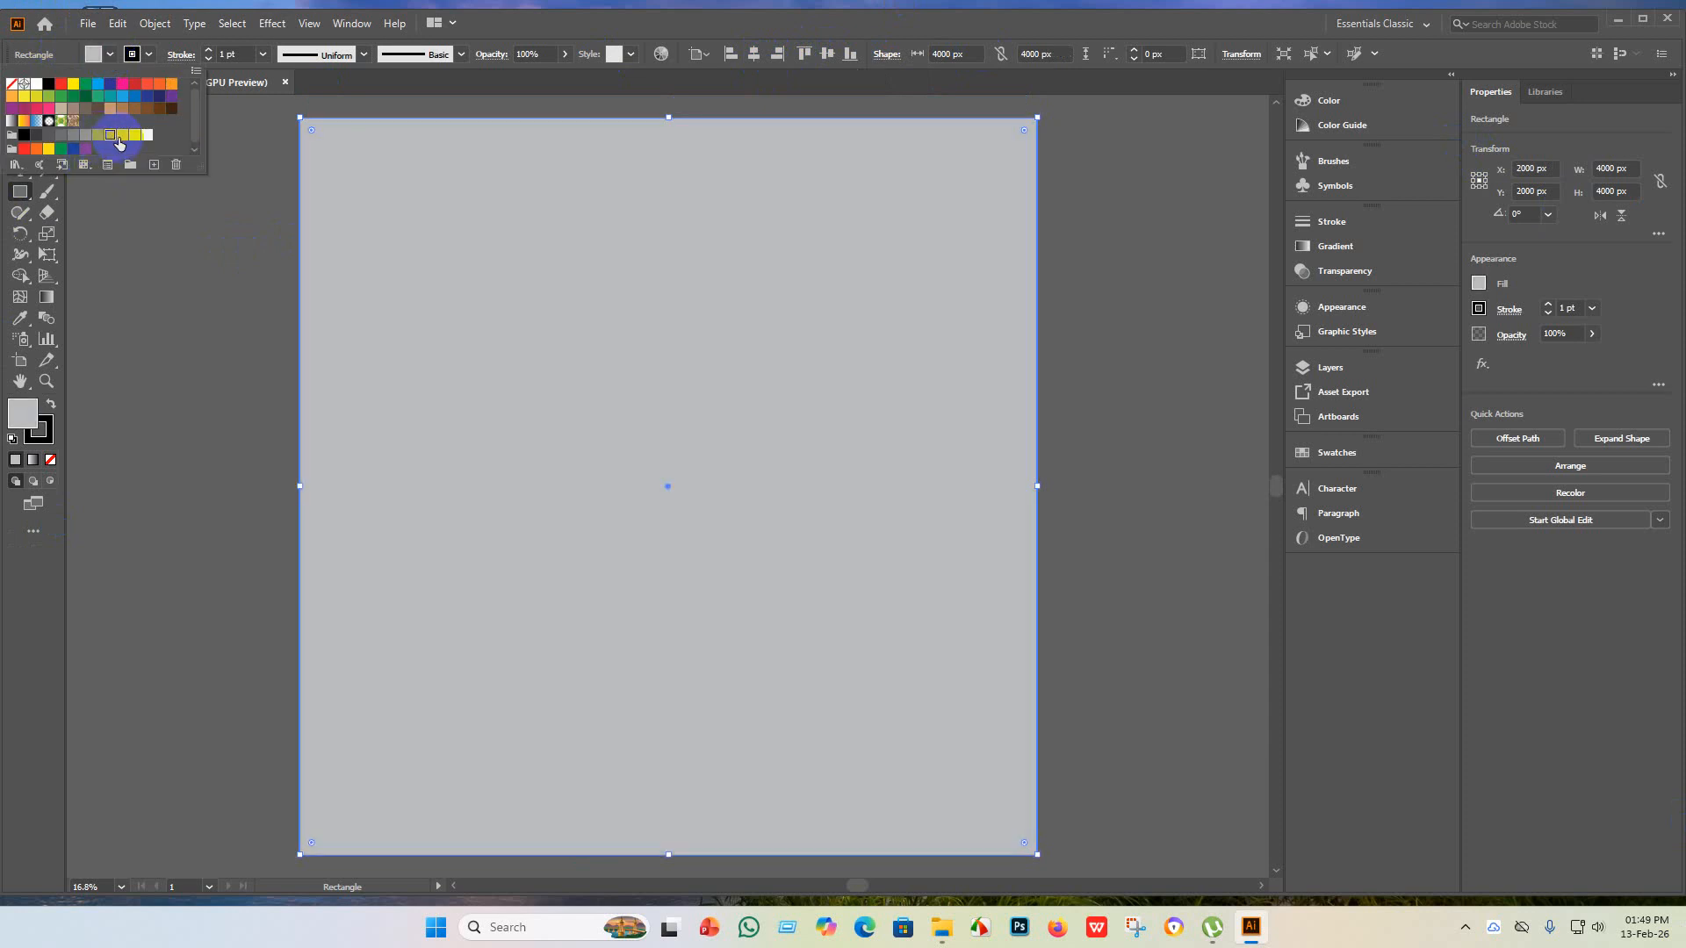
pyautogui.click(122, 136)
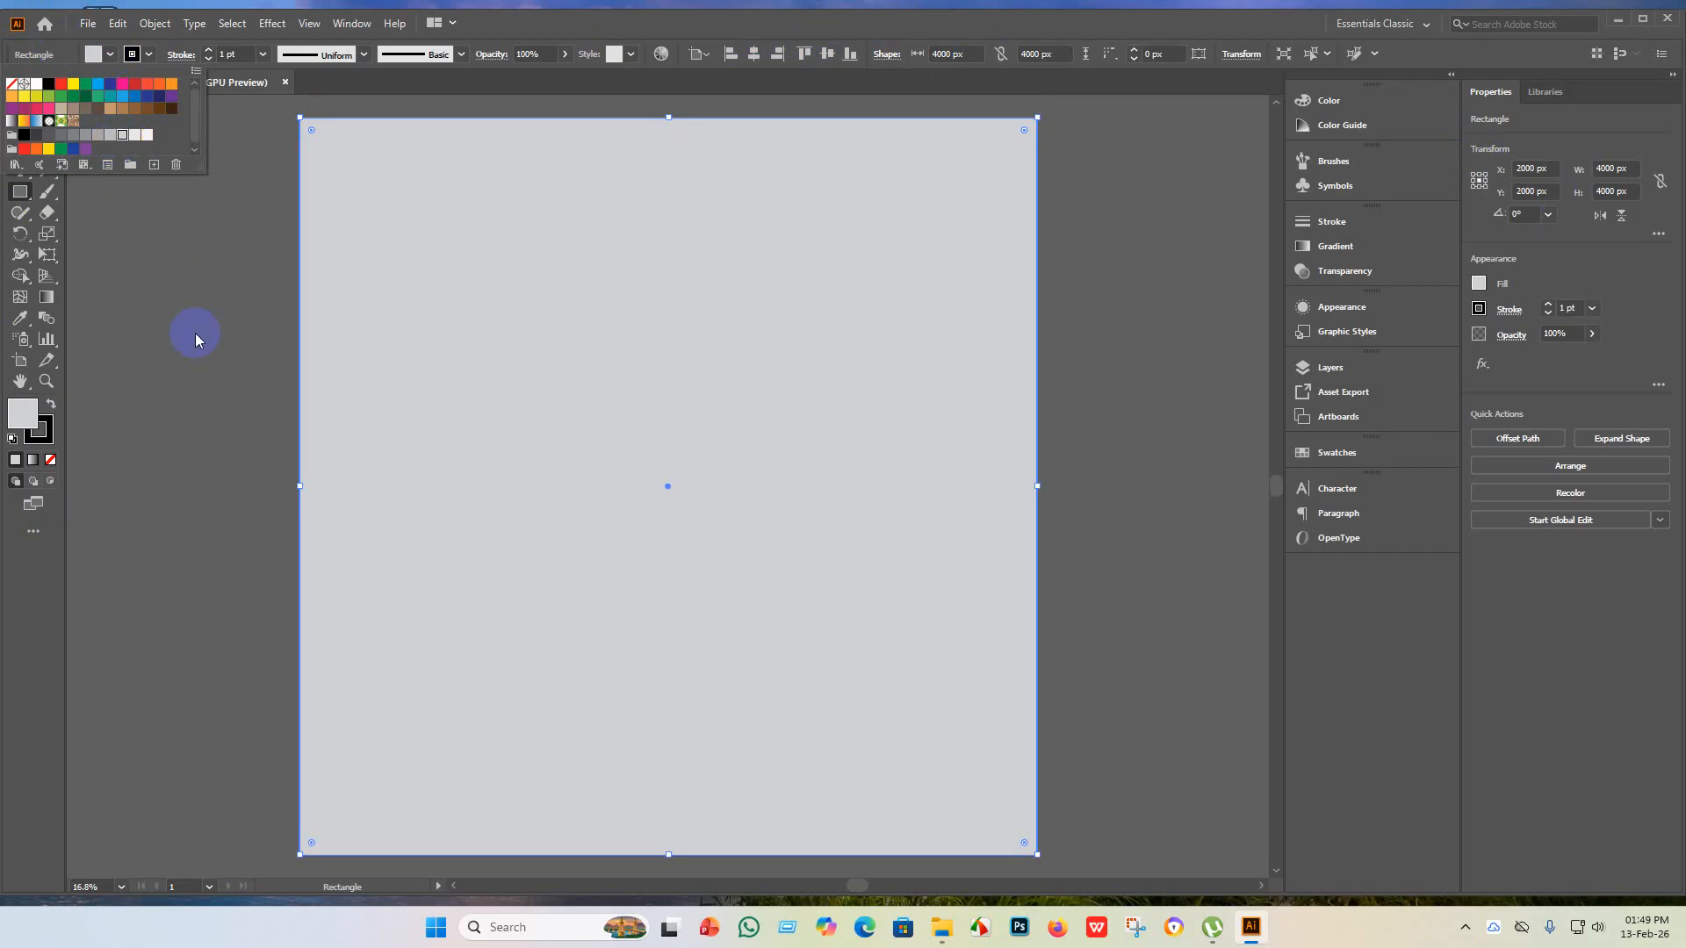
pyautogui.click(134, 136)
pyautogui.click(120, 137)
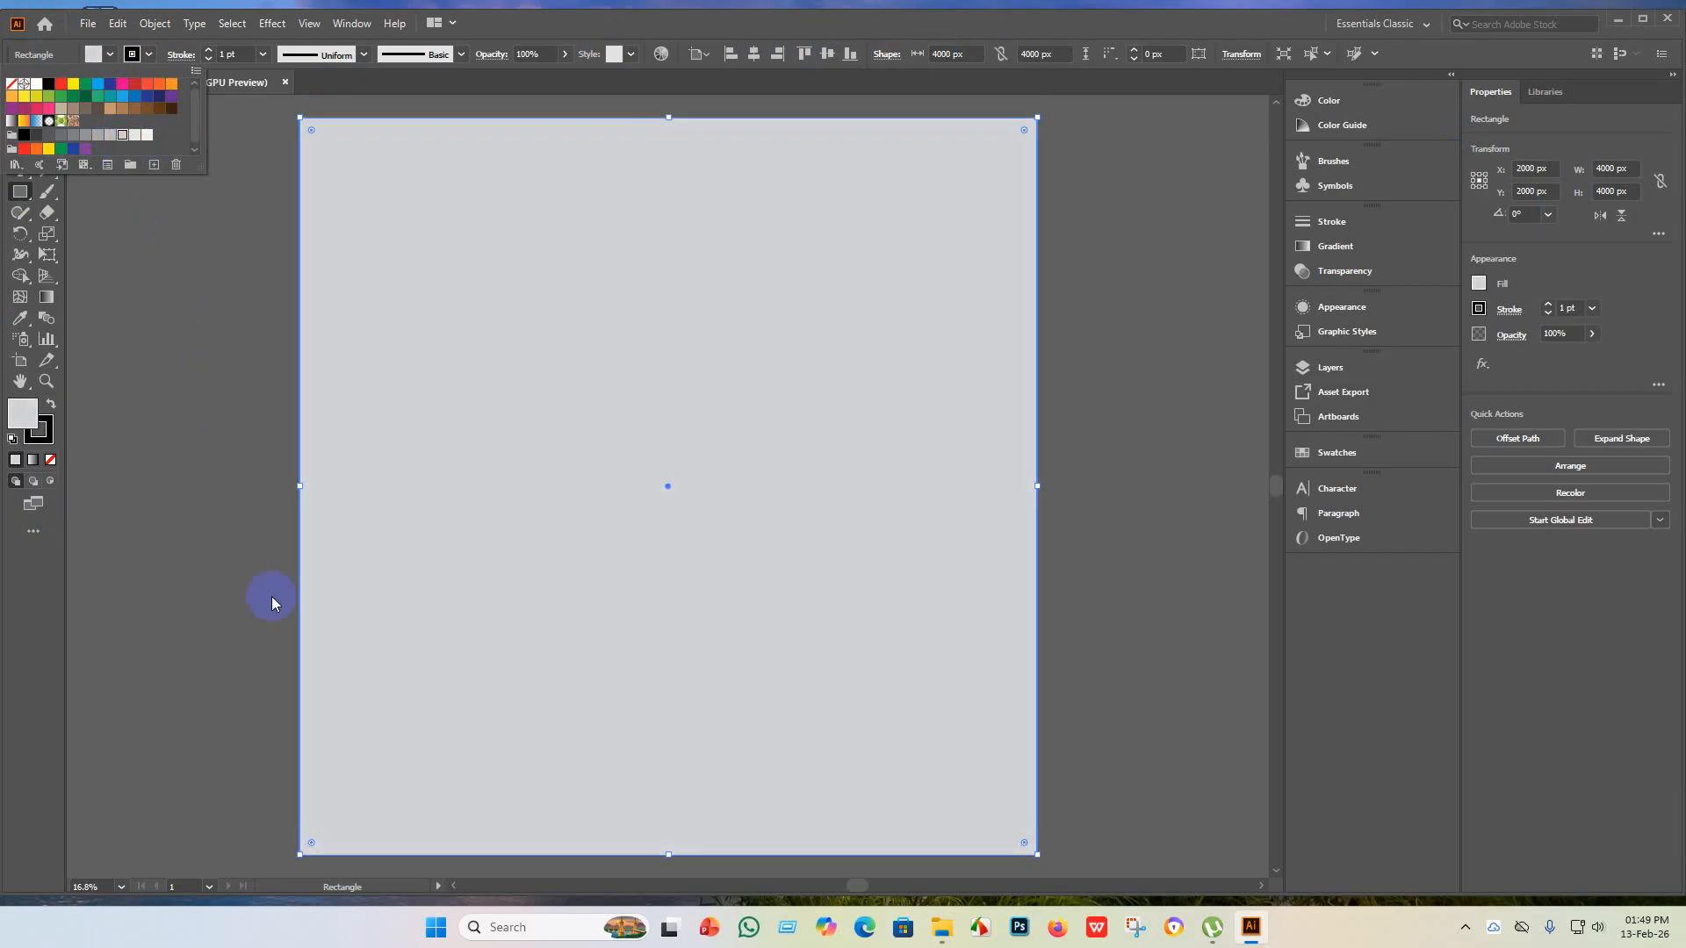
pyautogui.click(249, 547)
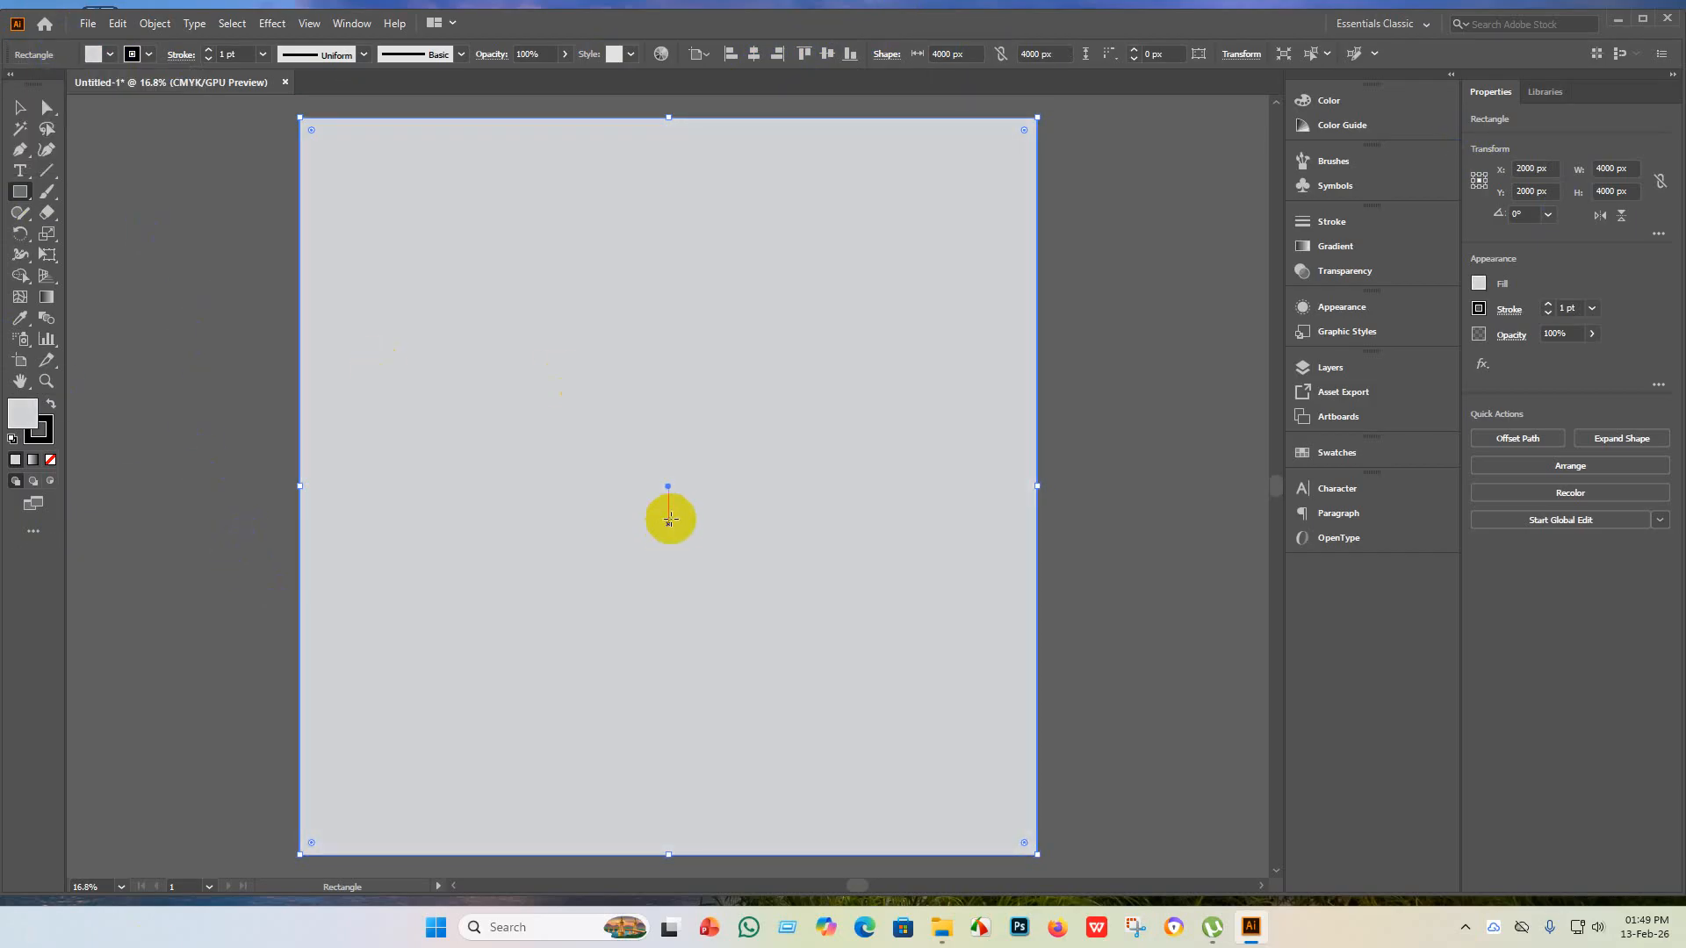
pyautogui.click(21, 107)
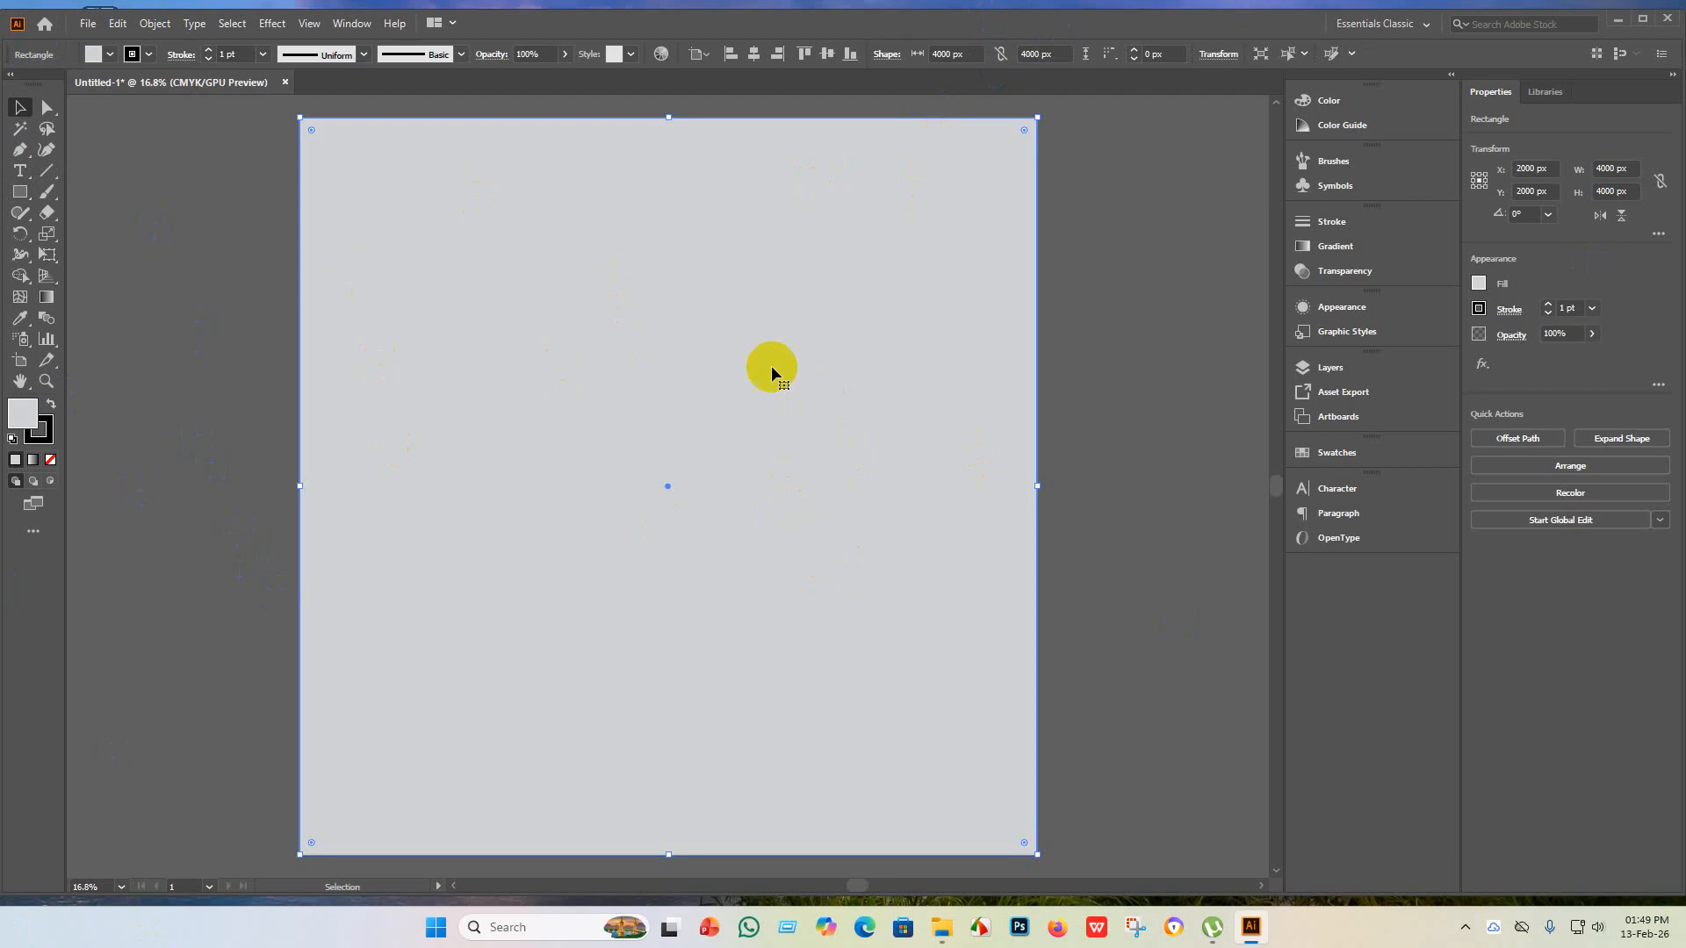
pyautogui.scroll(2, 694, 579)
pyautogui.scroll(-2, 676, 554)
pyautogui.scroll(2, 700, 578)
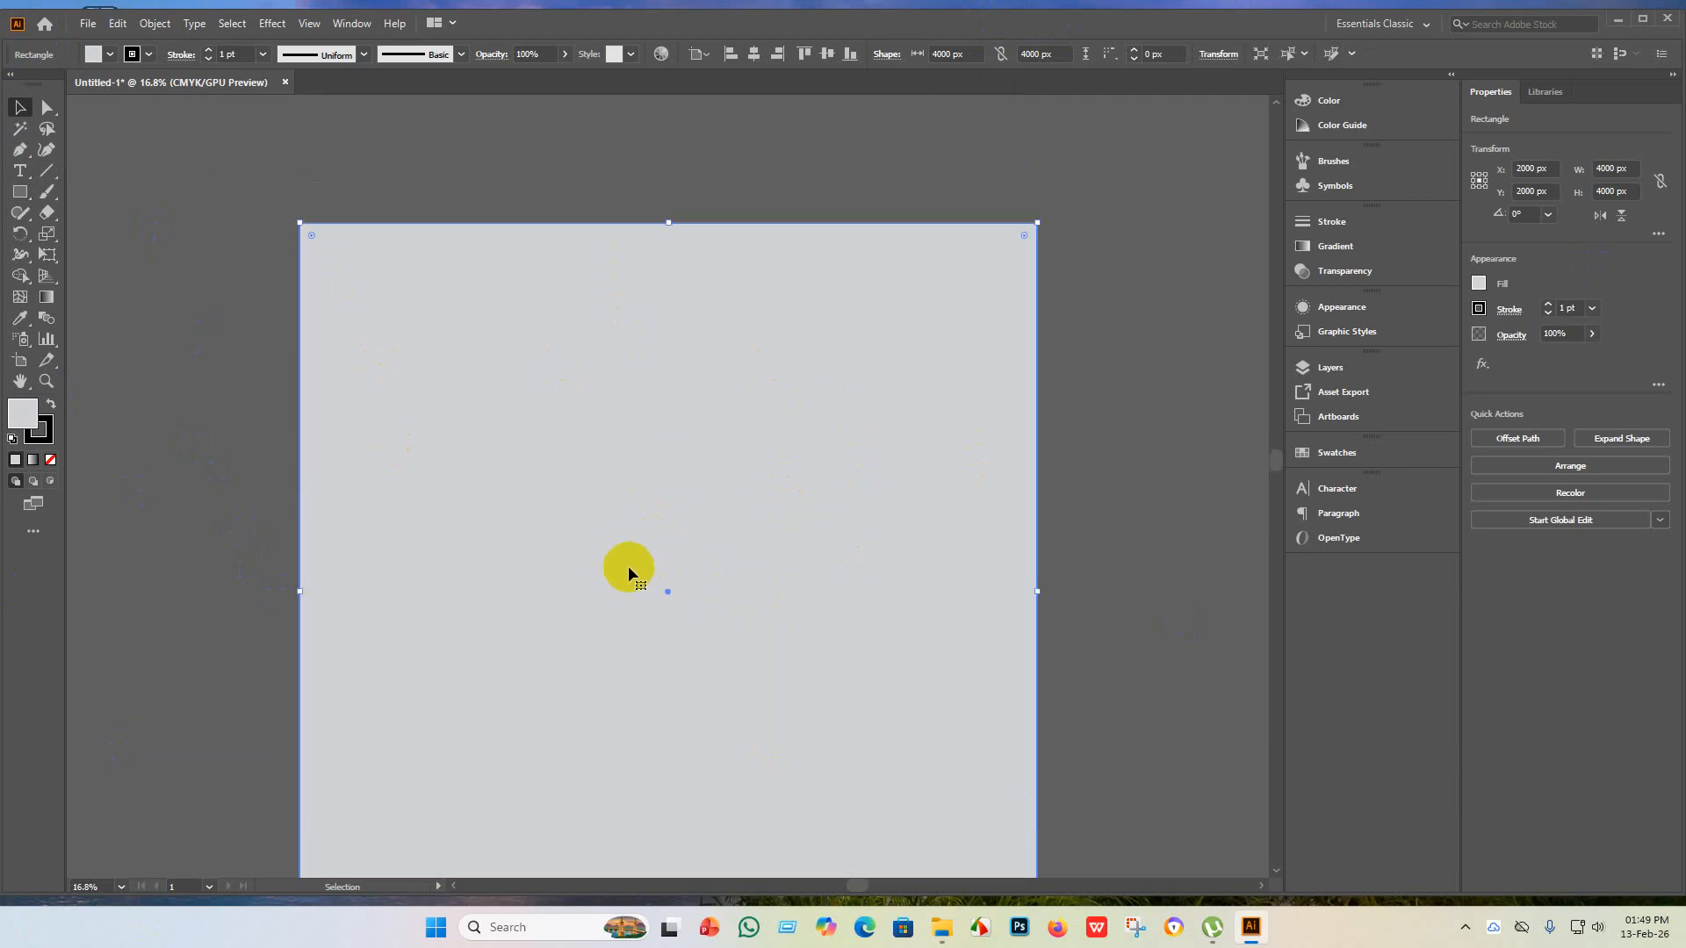
pyautogui.scroll(-2, 629, 567)
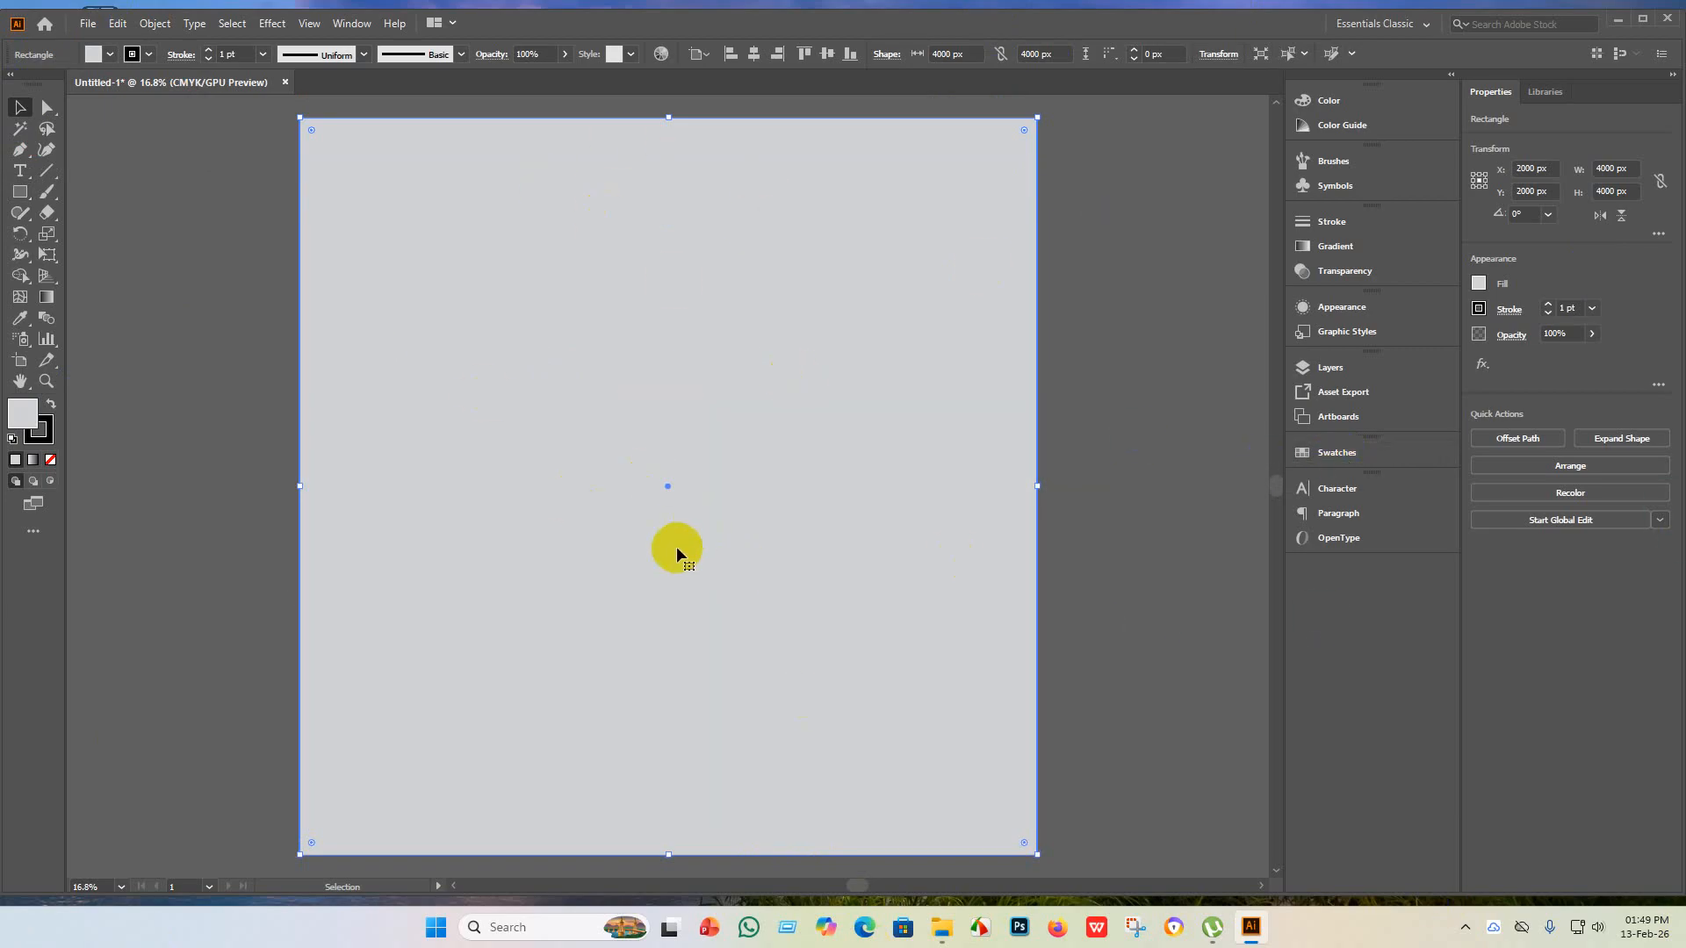
# - Start saving the document under a chosen location and browse to New Volume (D:)
pyautogui.click(88, 23)
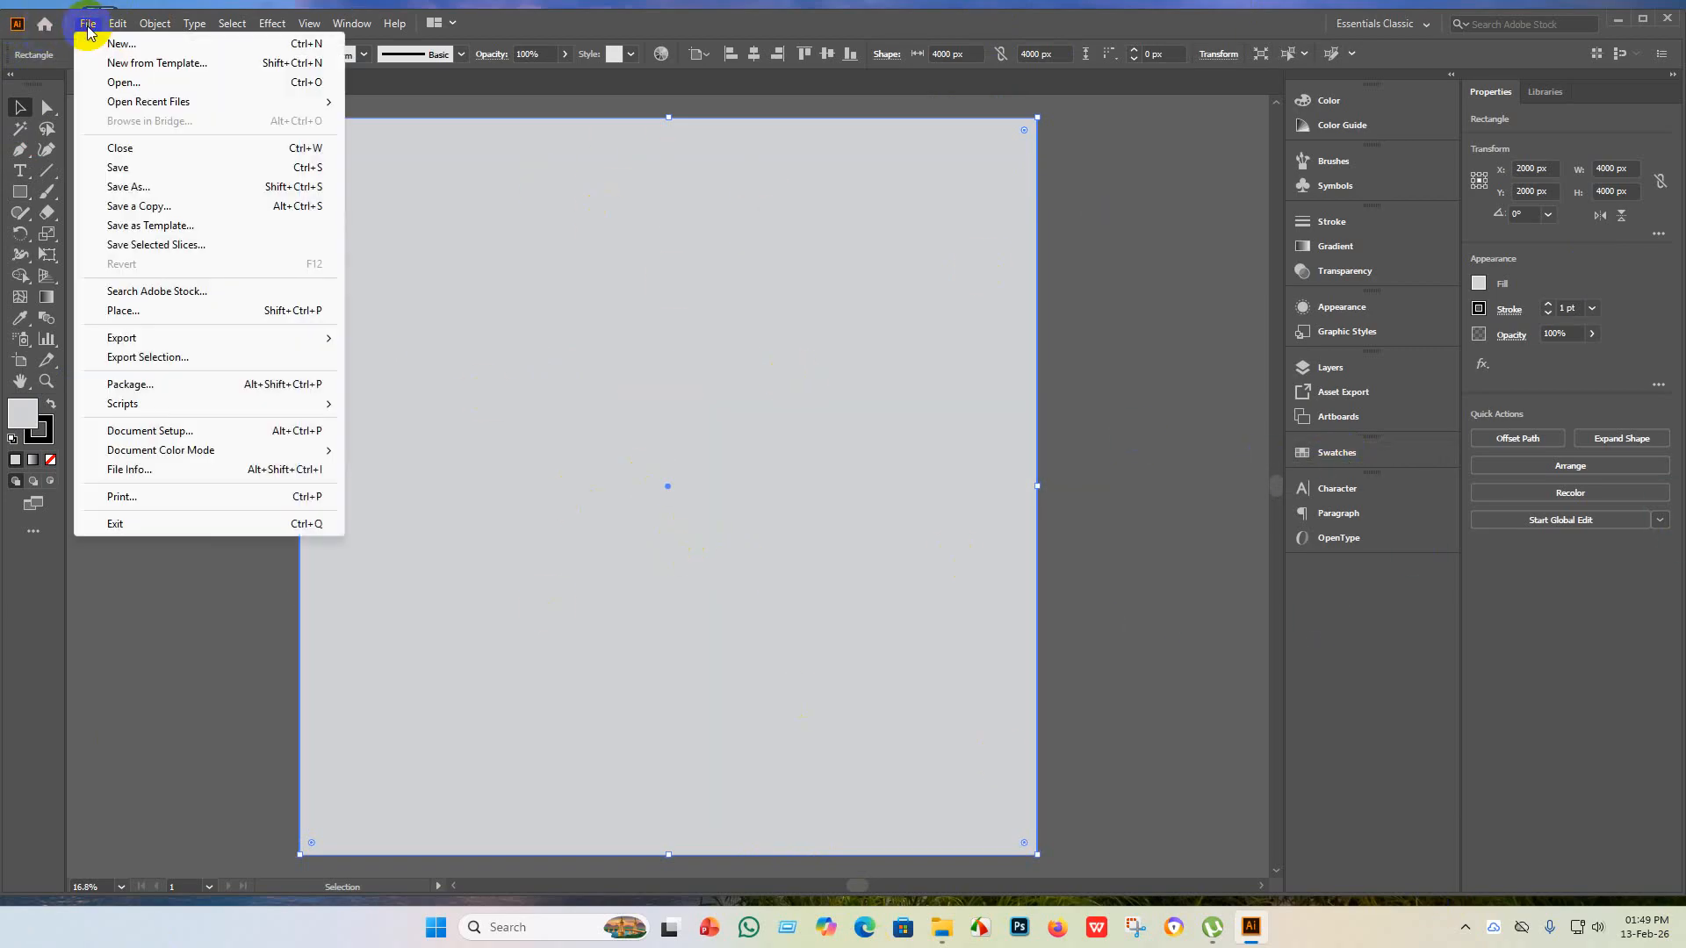
pyautogui.click(150, 184)
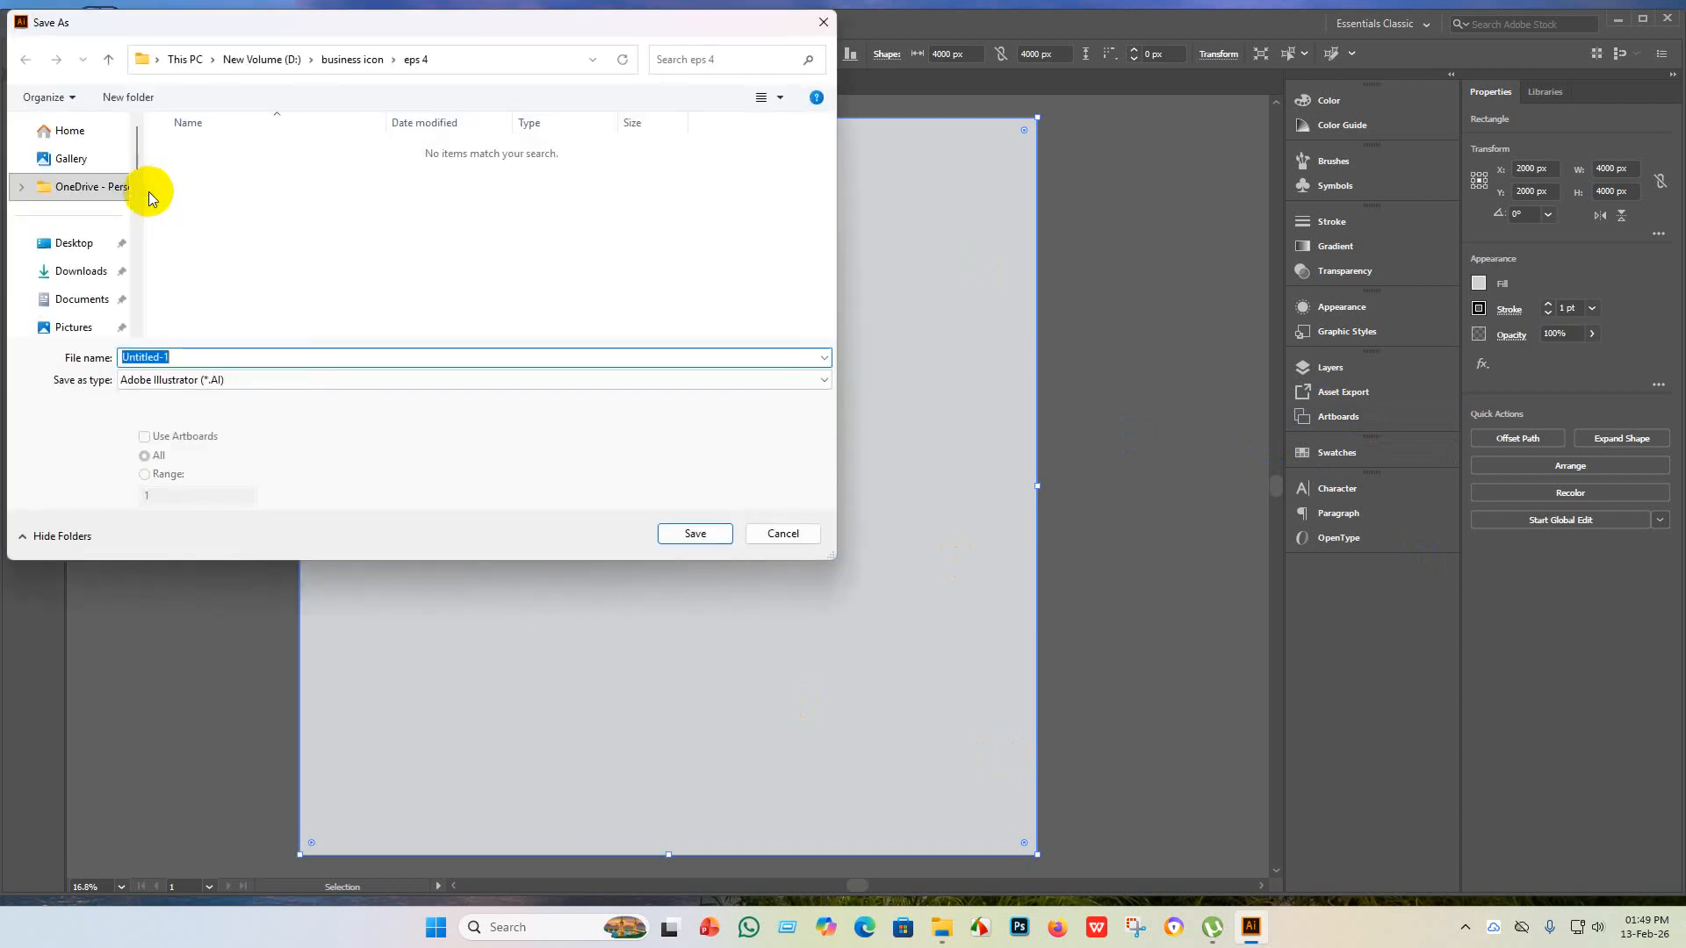
pyautogui.scroll(-3, 79, 281)
pyautogui.scroll(-3, 84, 291)
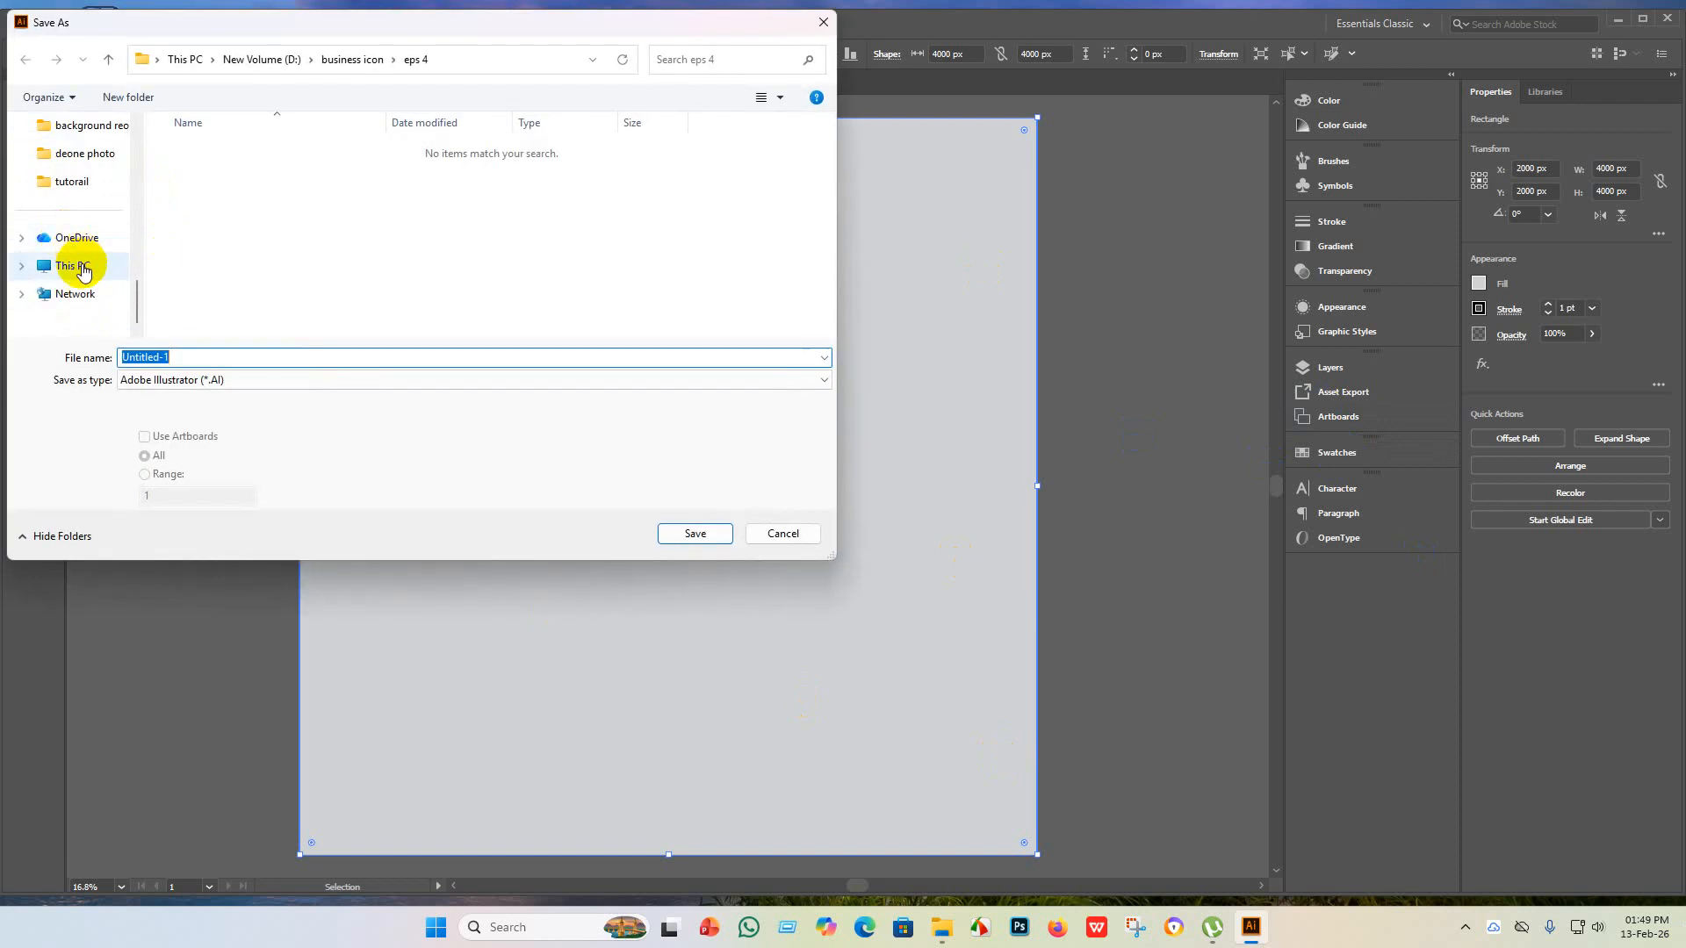
pyautogui.click(75, 265)
pyautogui.doubleClick(573, 170)
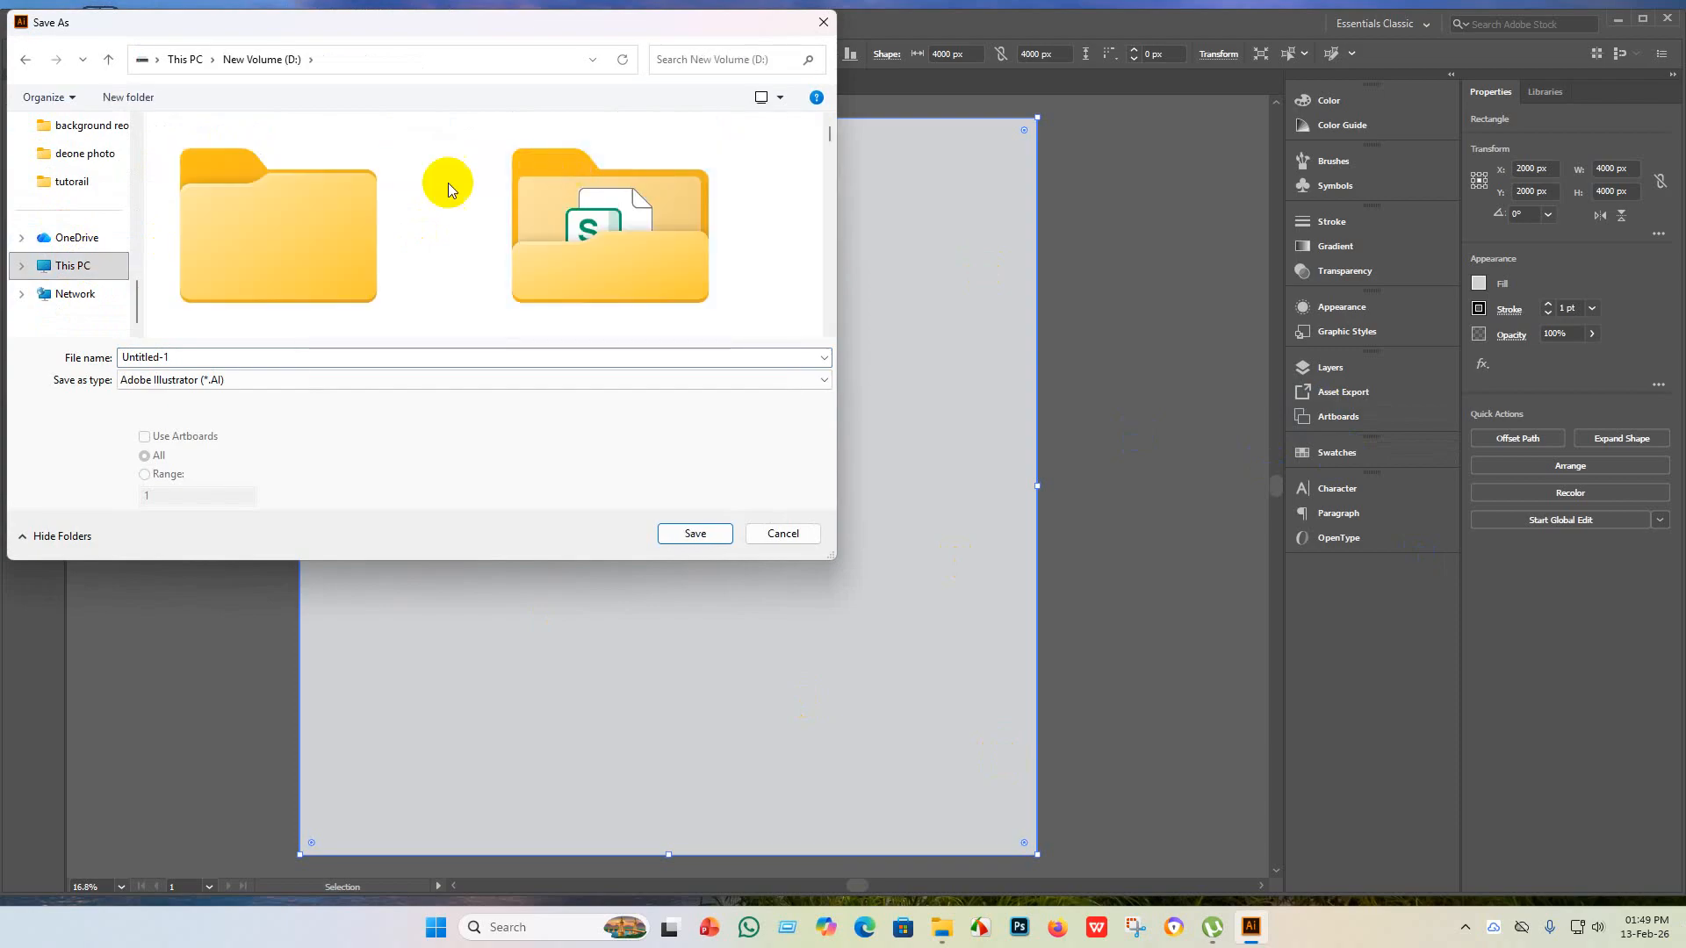
# - Create a folder called "Orginal design" on New Volume (D:) and open it as the save location
pyautogui.rightClick(461, 159)
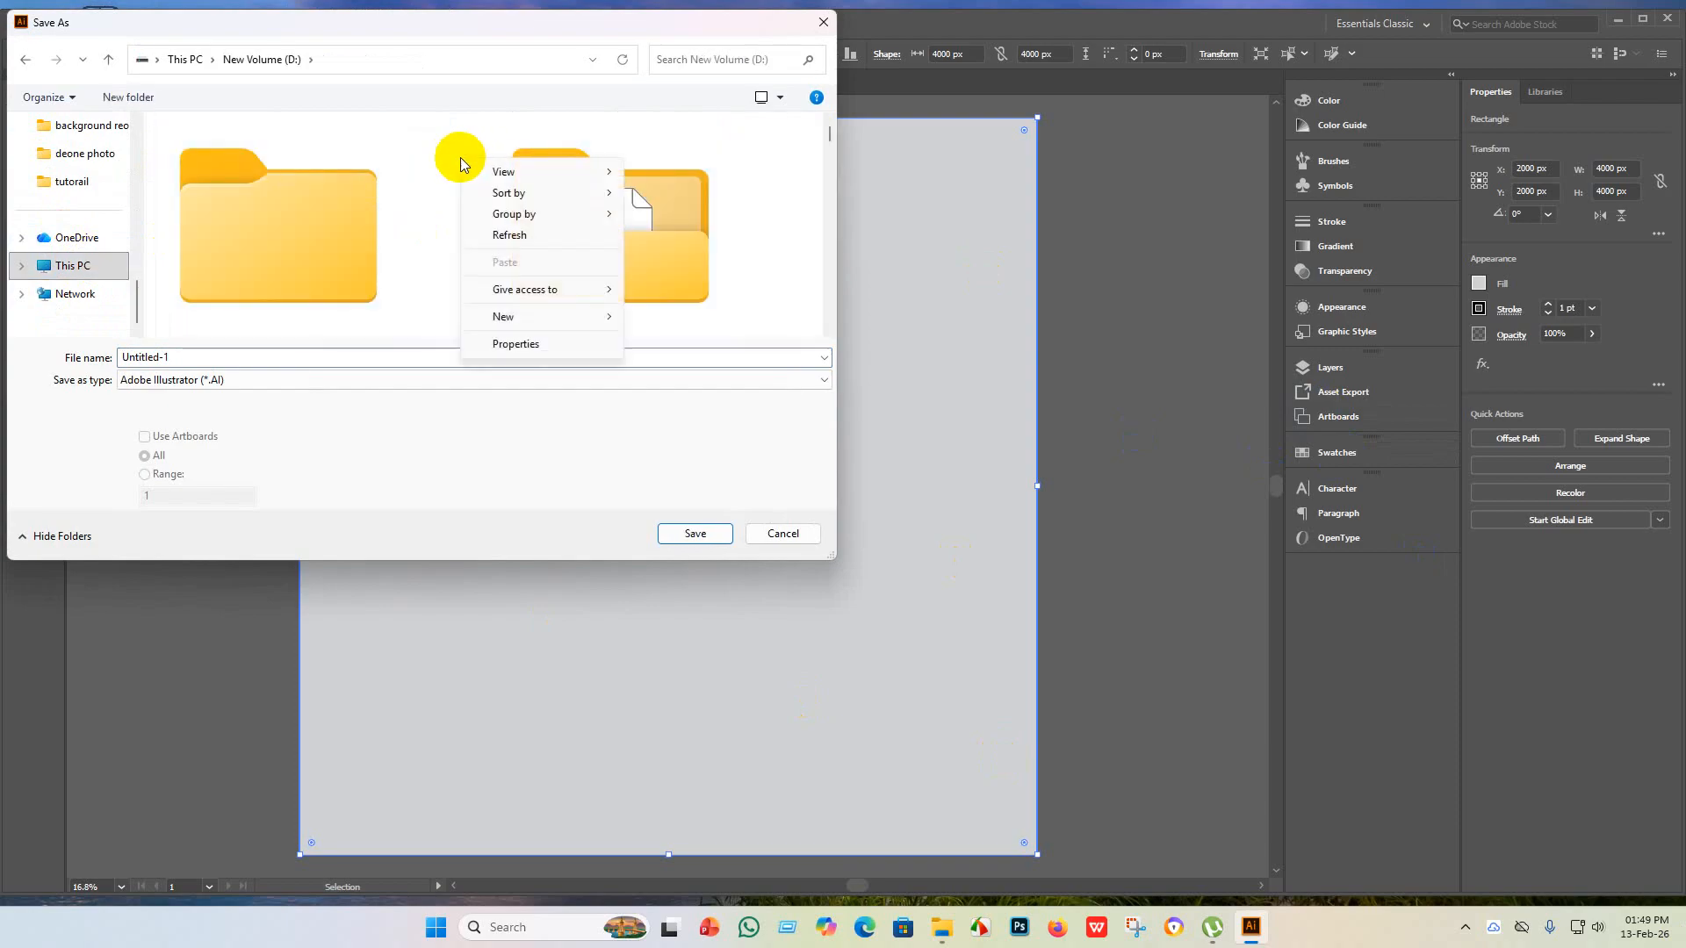
pyautogui.moveTo(524, 318)
pyautogui.click(660, 319)
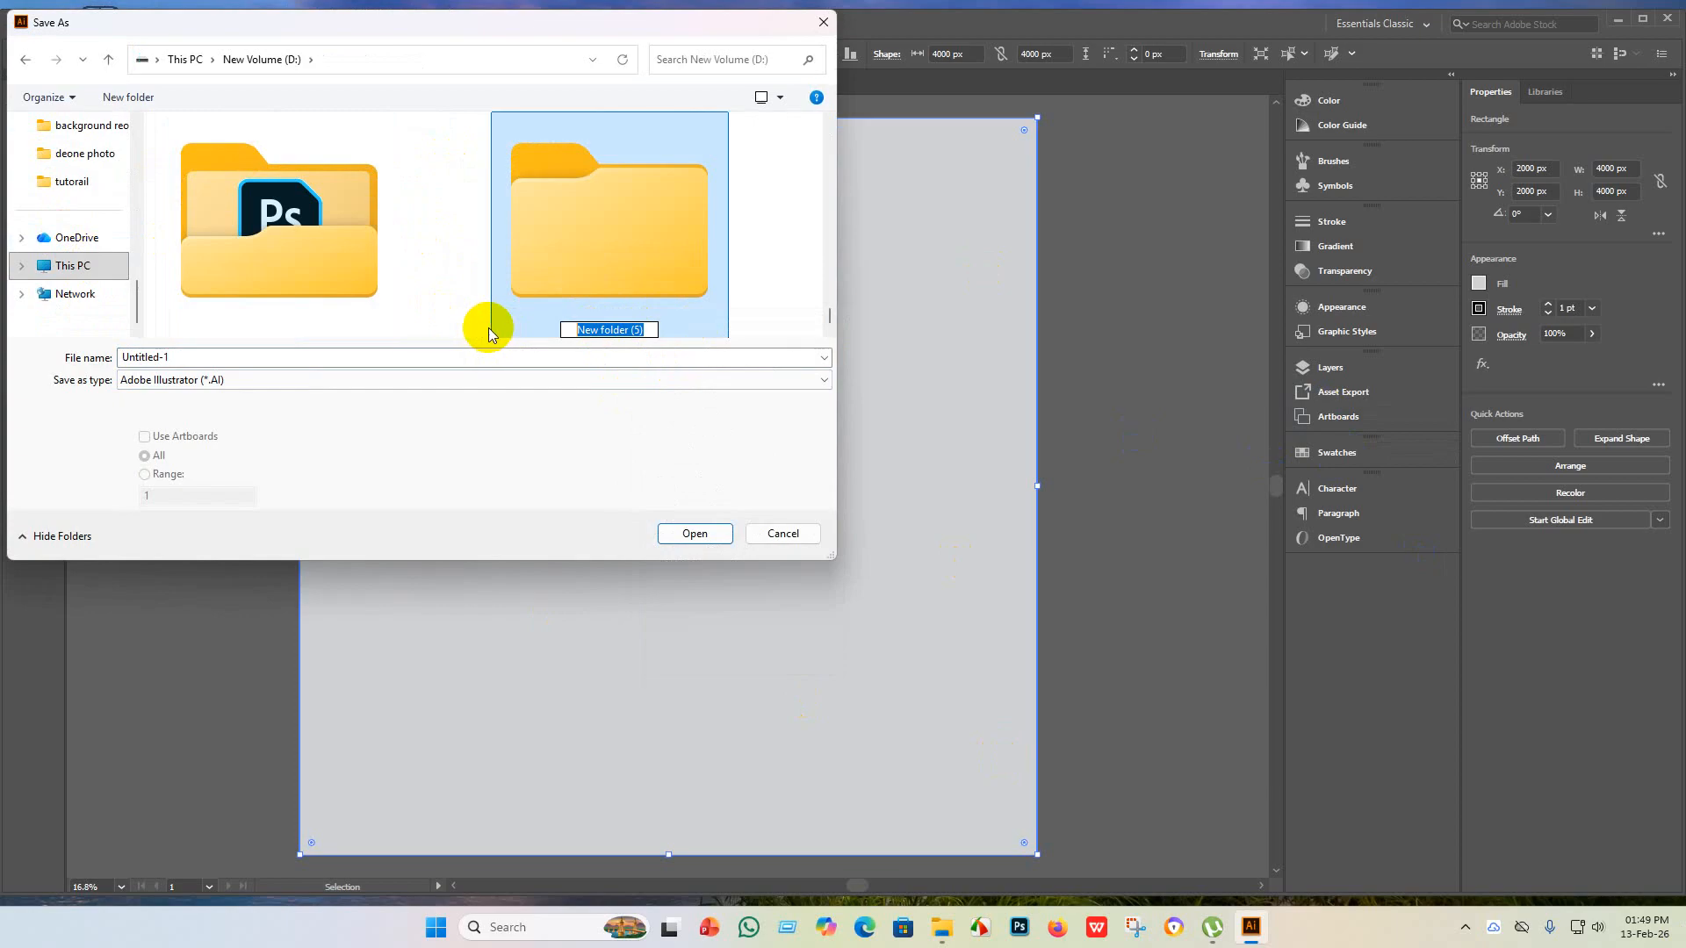
pyautogui.press('BackSpace')
pyautogui.write('Orginal ')
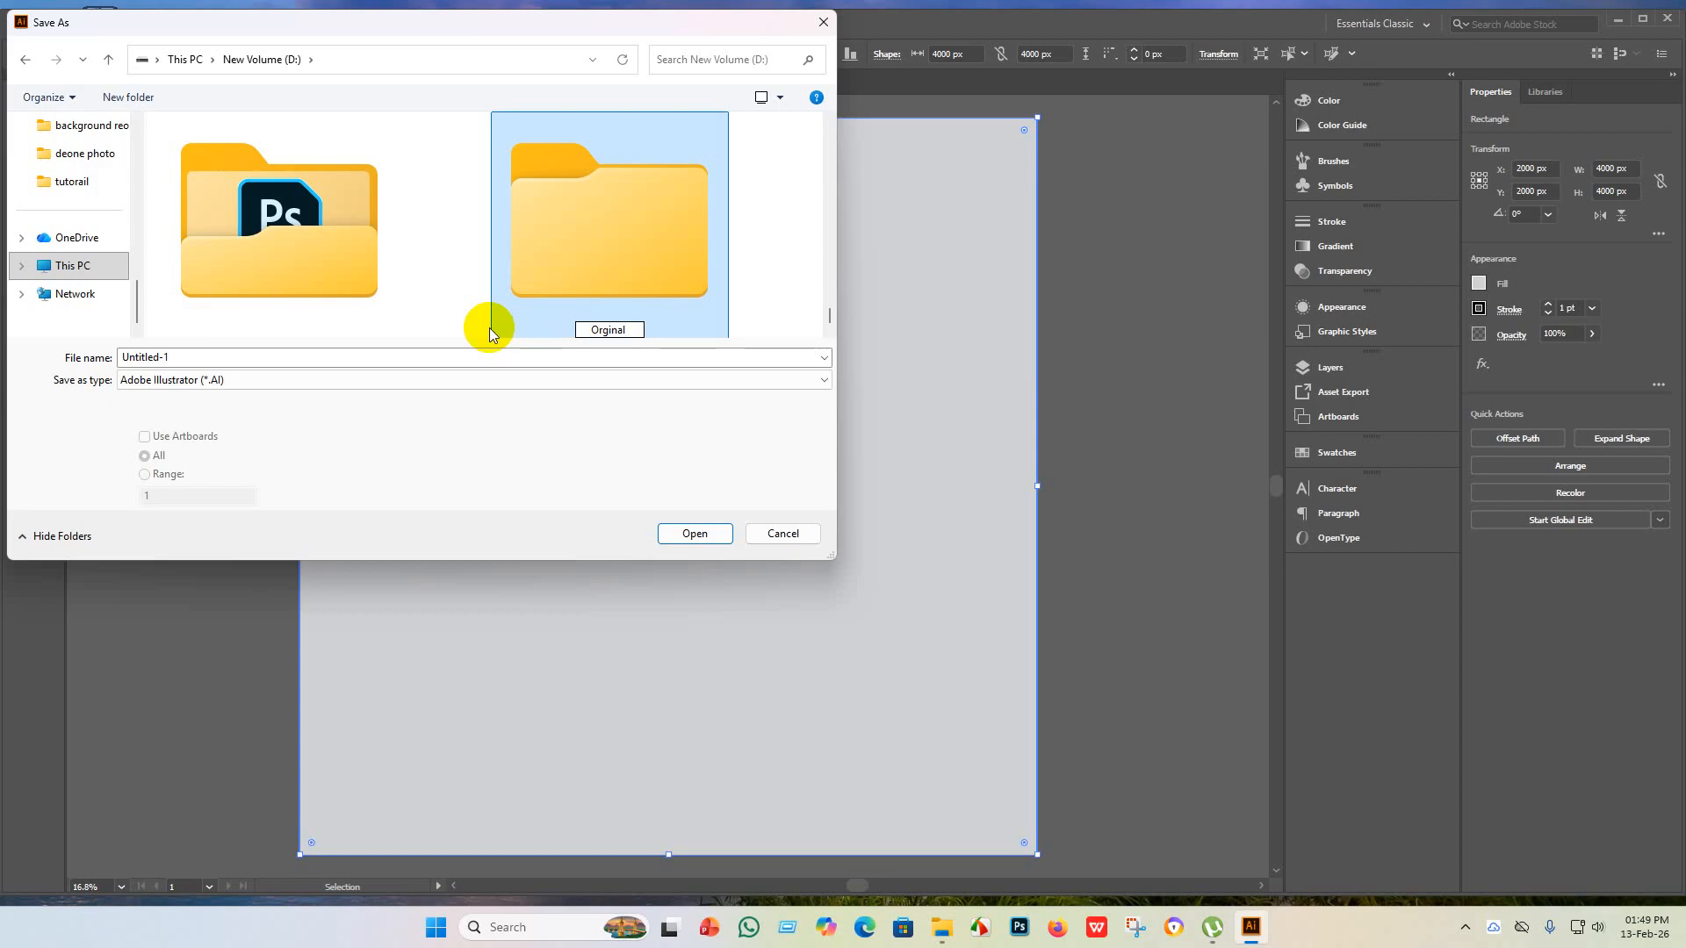
pyautogui.write('design')
pyautogui.press('Return')
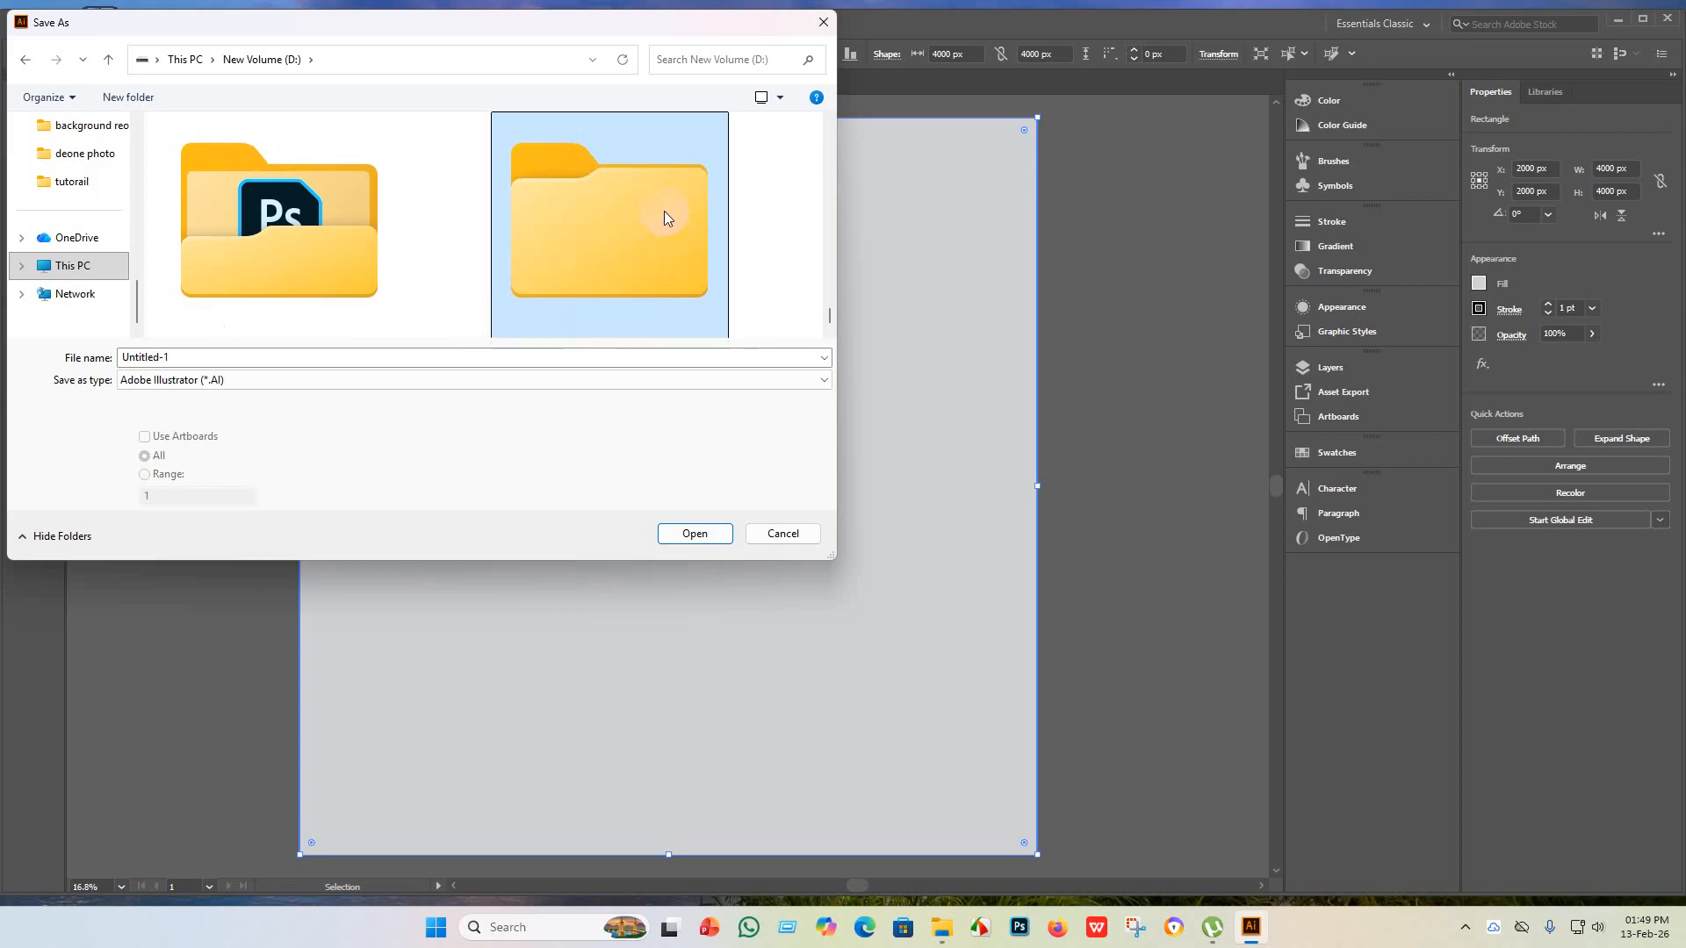
pyautogui.doubleClick(661, 213)
pyautogui.click(695, 534)
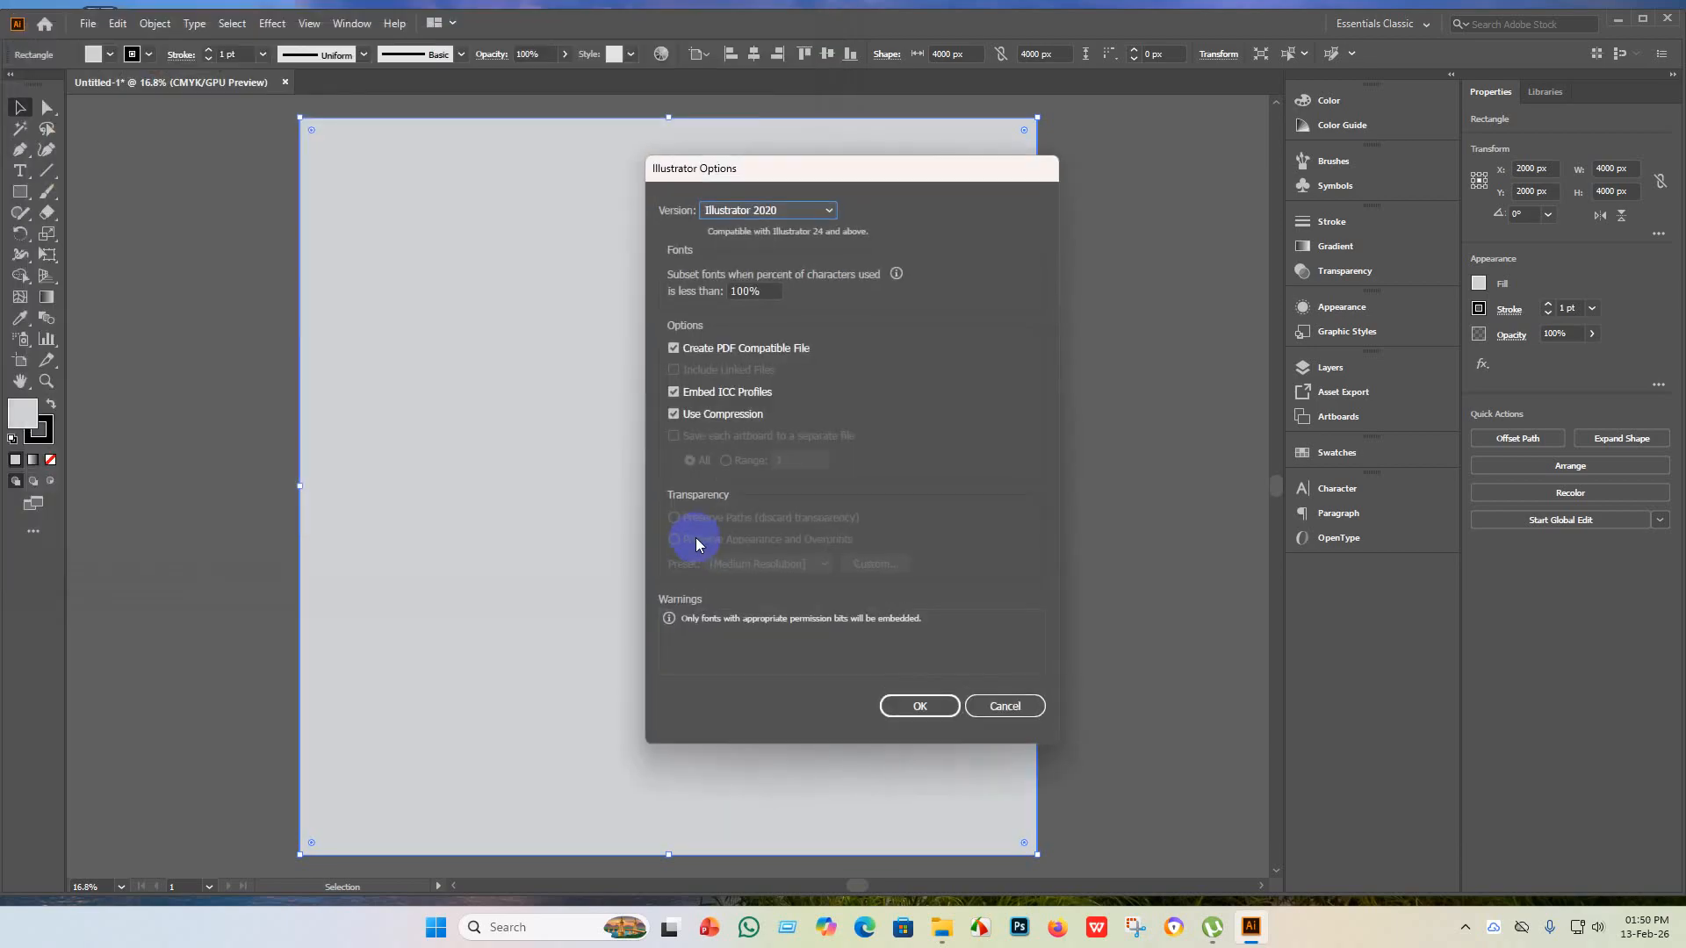
pyautogui.click(831, 214)
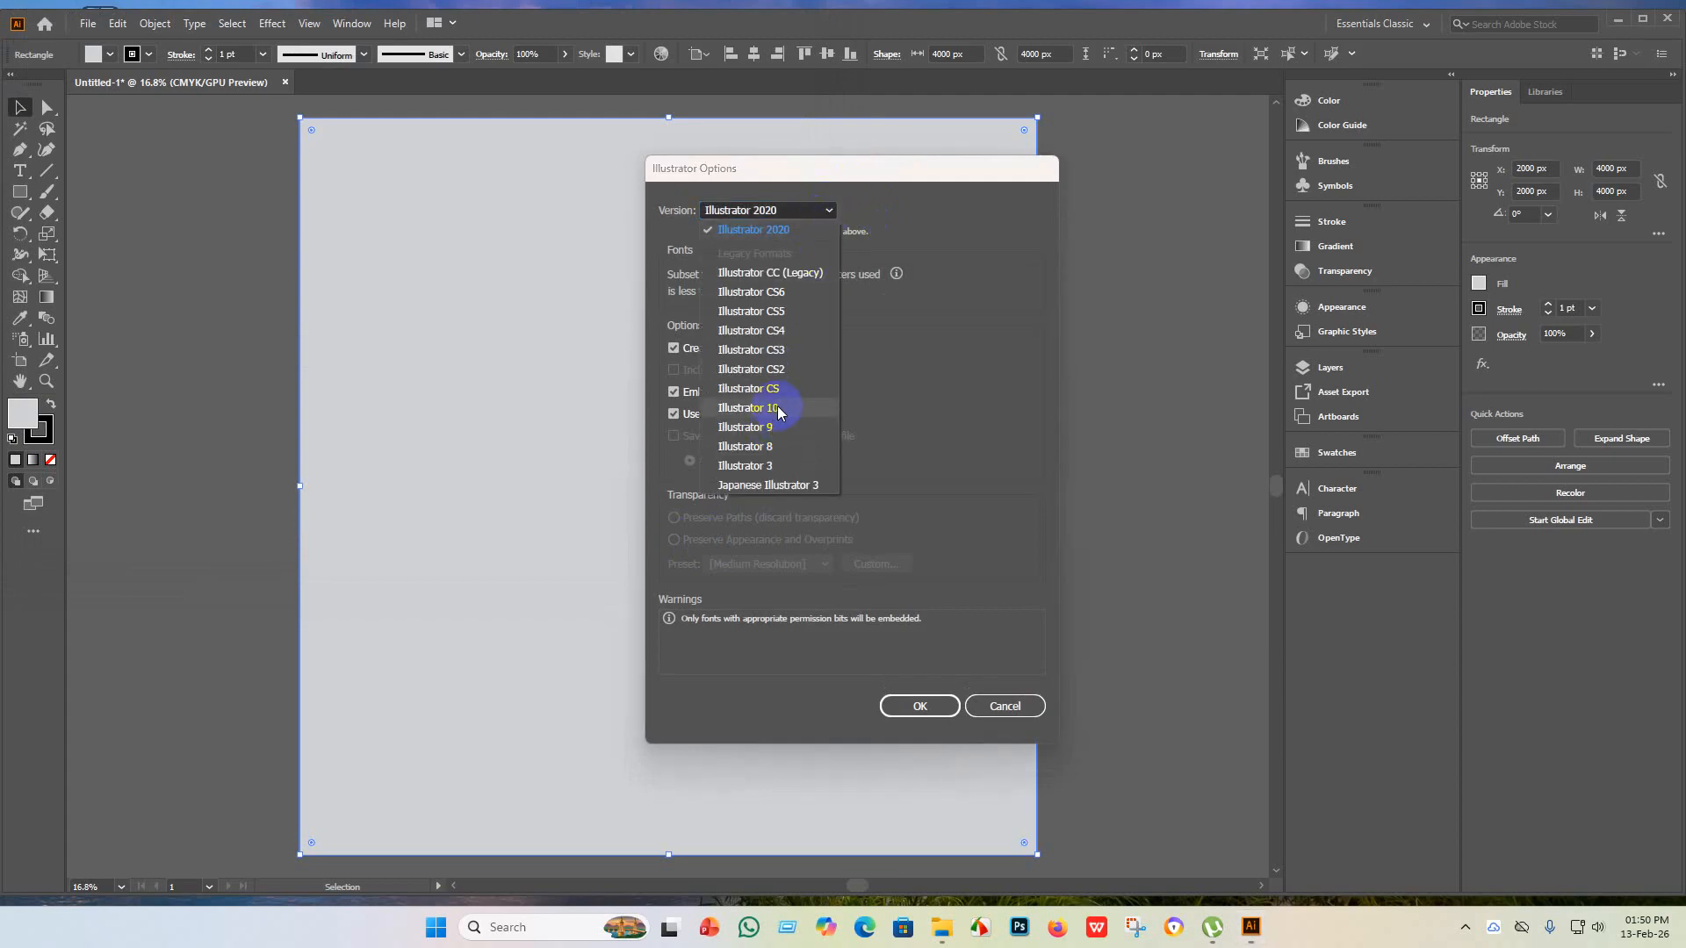
pyautogui.click(823, 213)
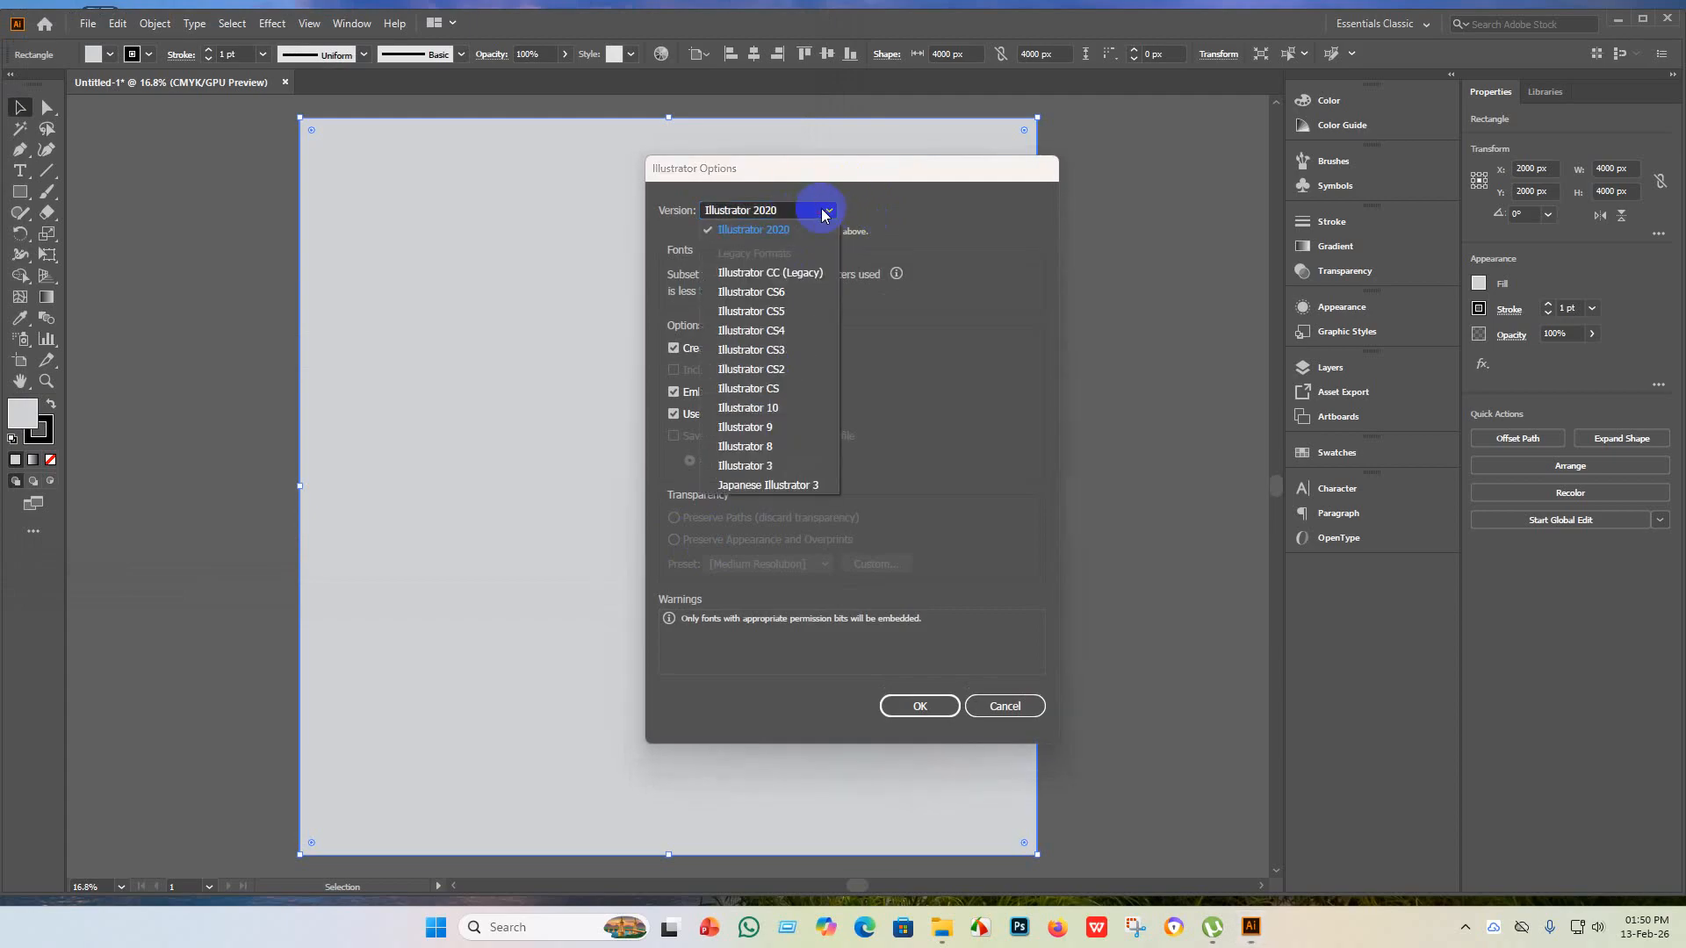
pyautogui.click(784, 509)
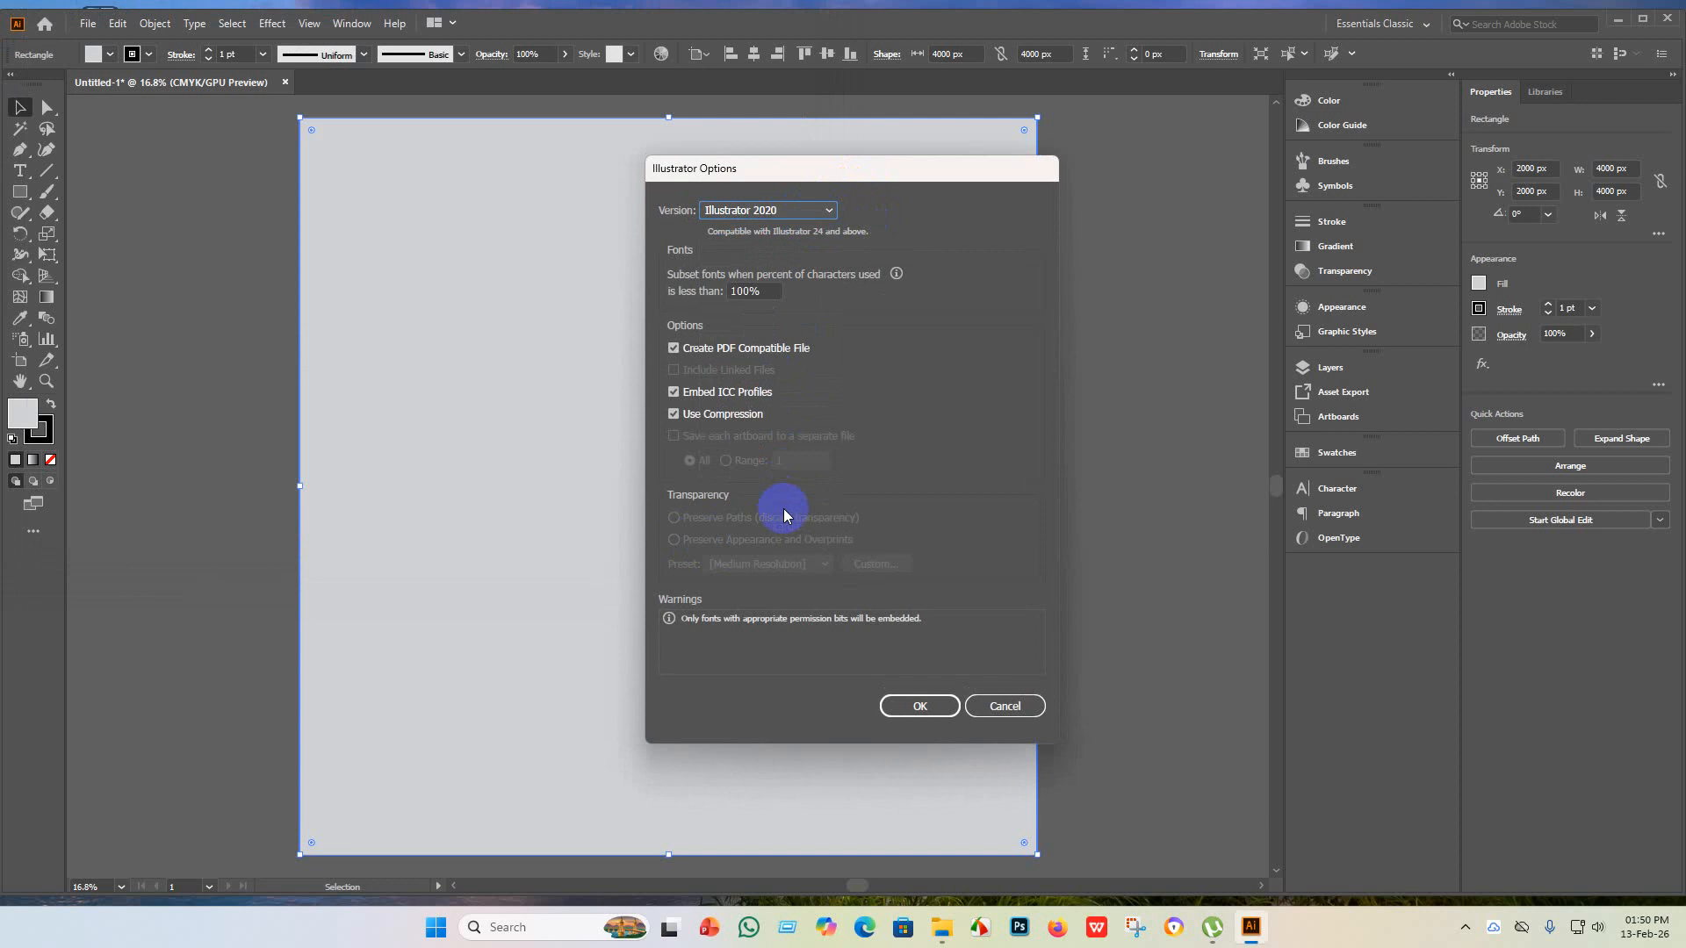
pyautogui.click(831, 212)
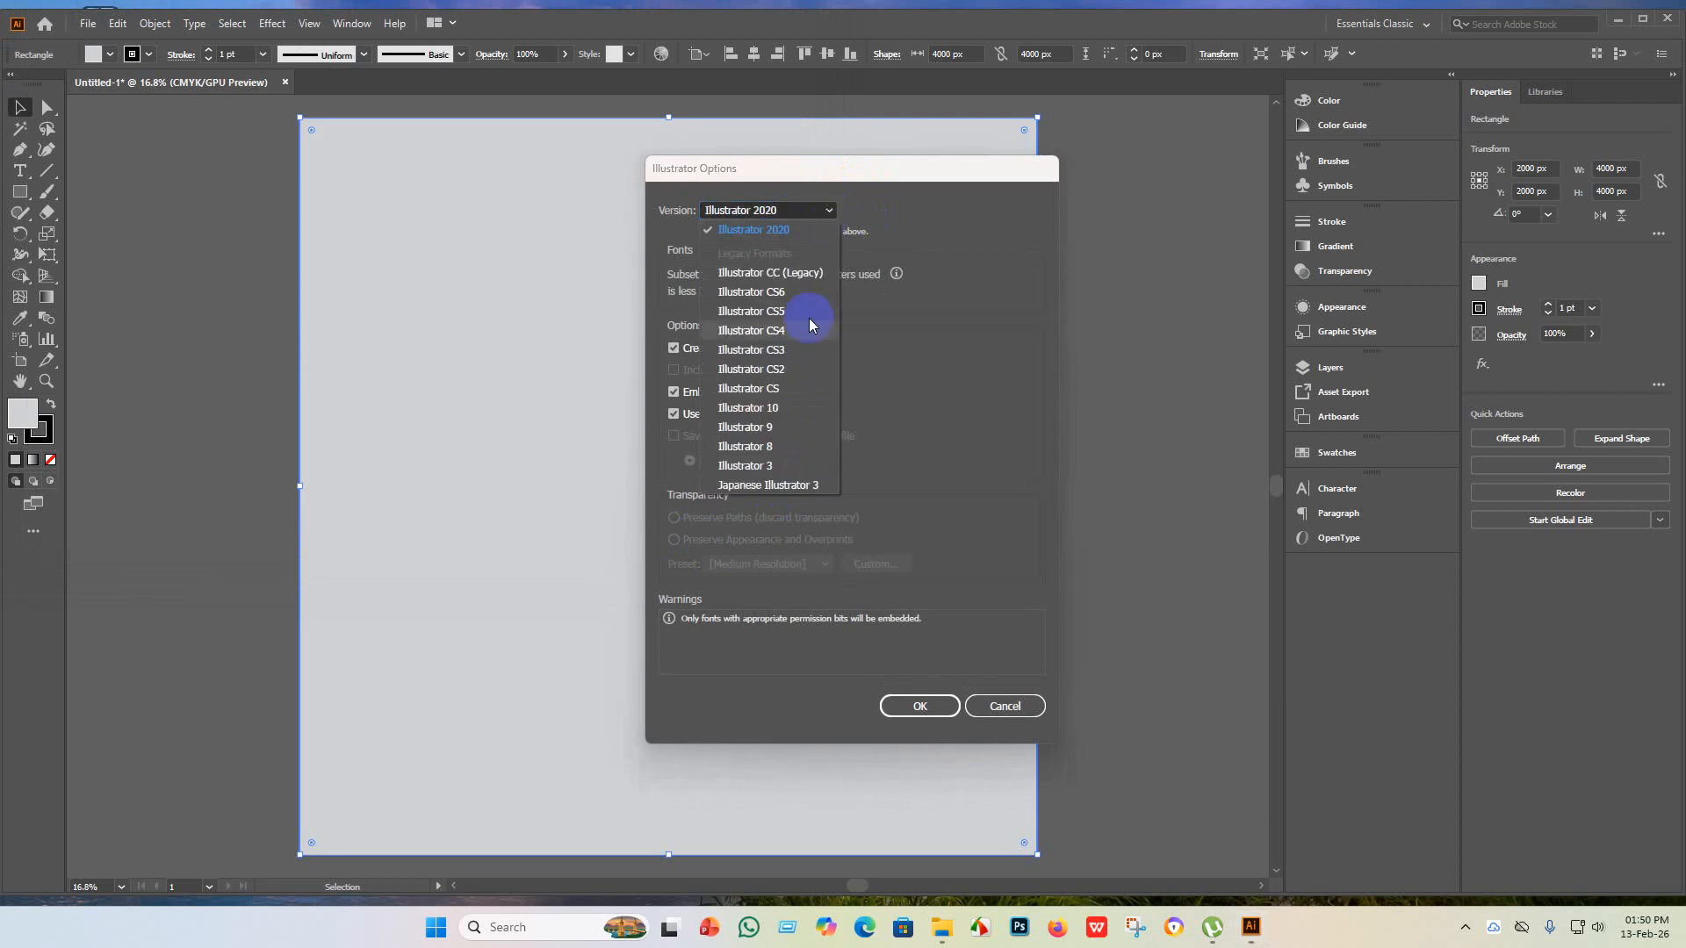
pyautogui.click(998, 712)
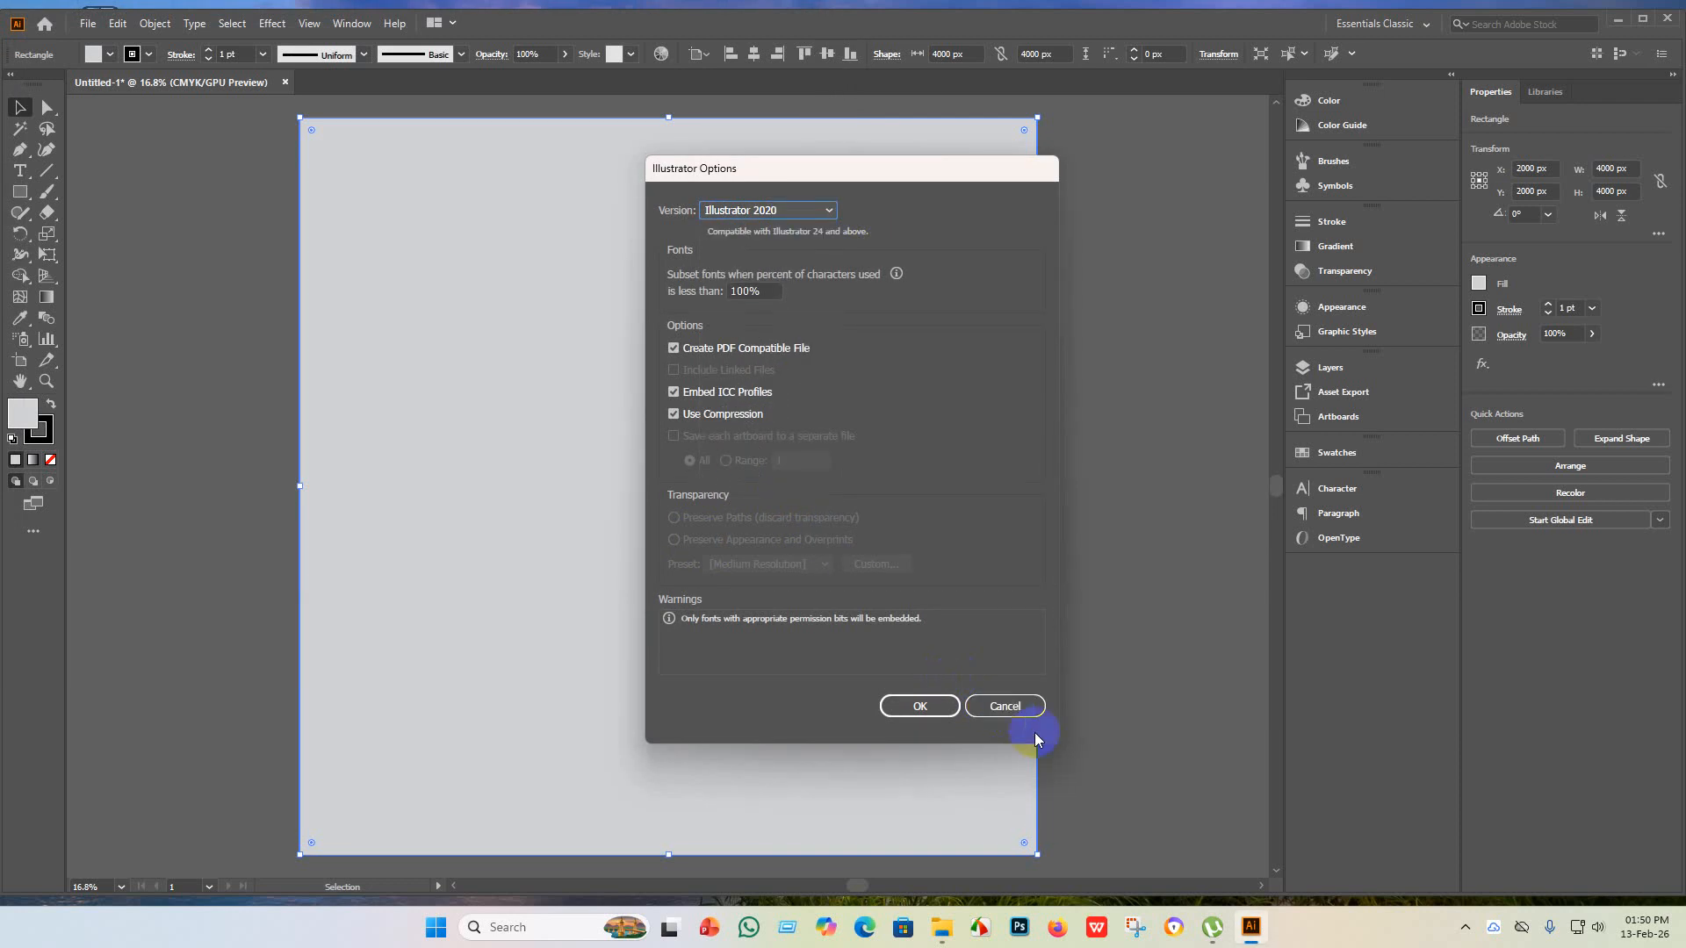
pyautogui.click(1016, 713)
# - Save the document as Untitled-1 in Illustrator EPS format in the Orginal design folder, using the Illustrator 10 EPS version
pyautogui.click(87, 24)
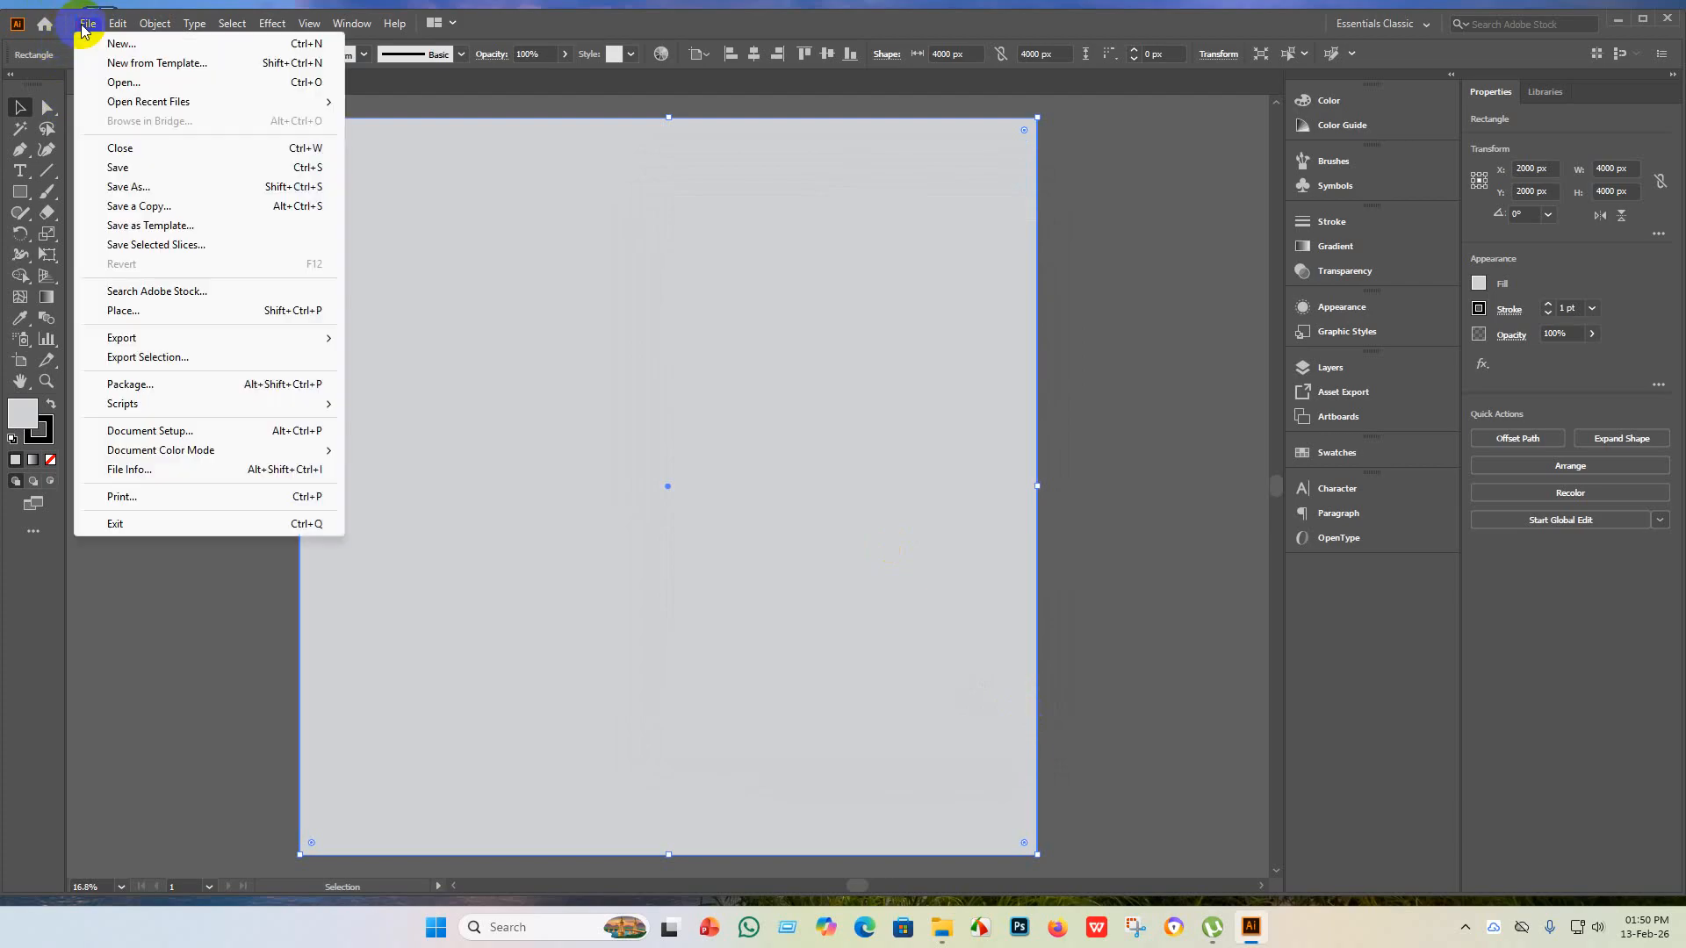
pyautogui.click(161, 169)
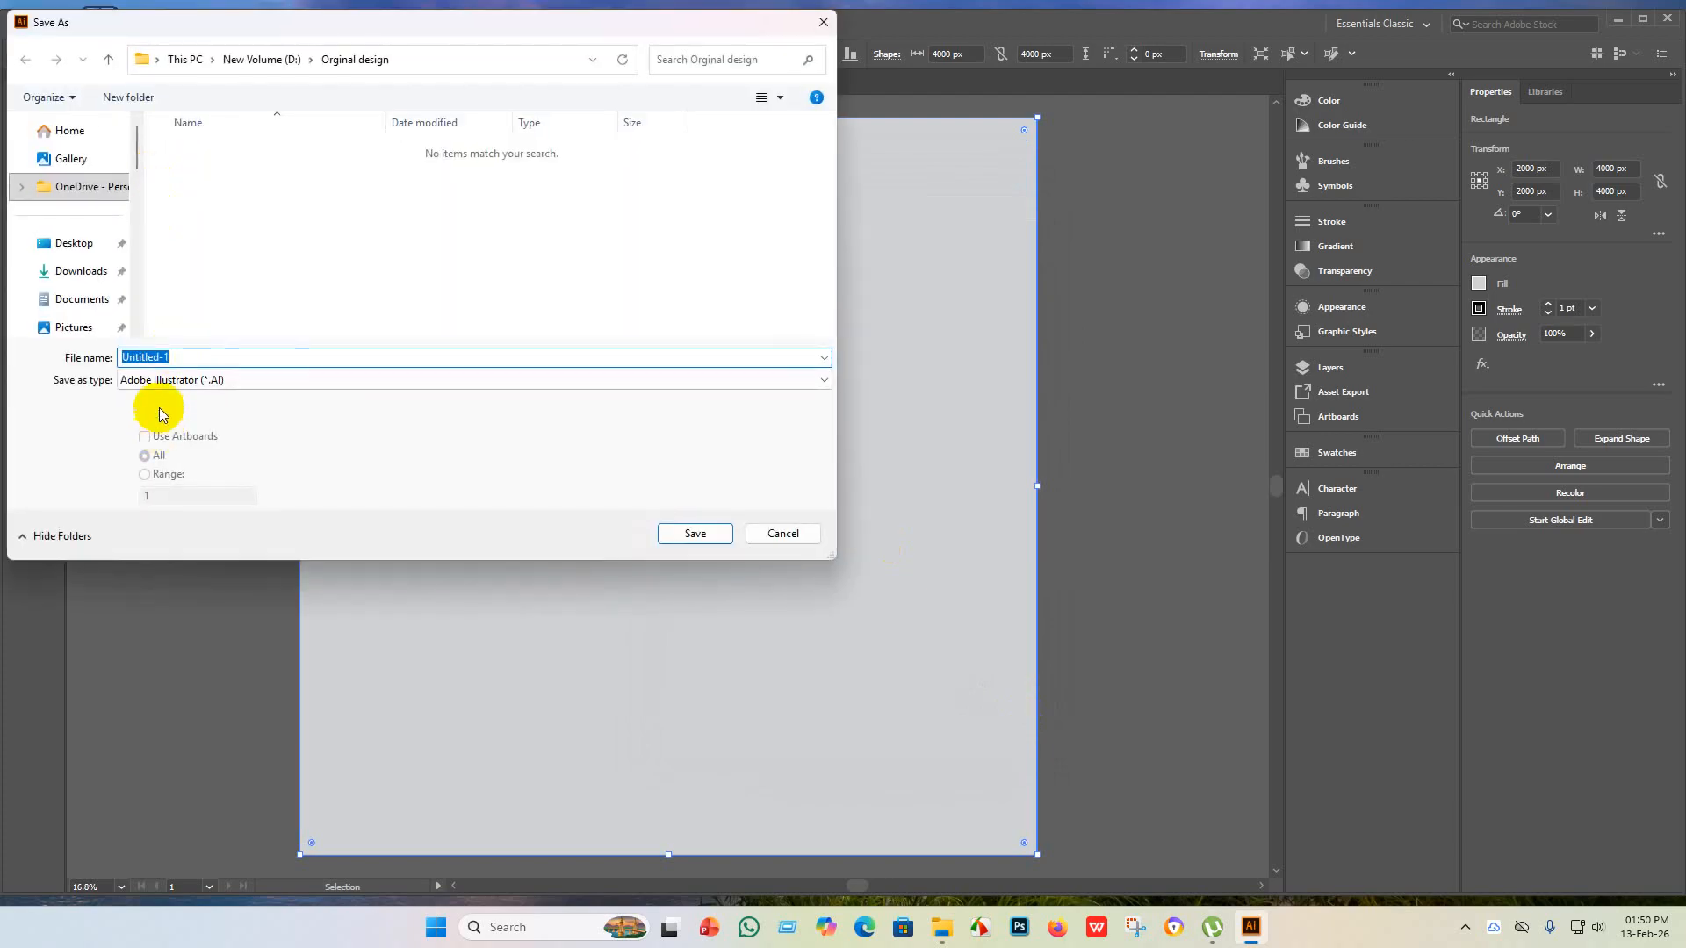
pyautogui.click(376, 380)
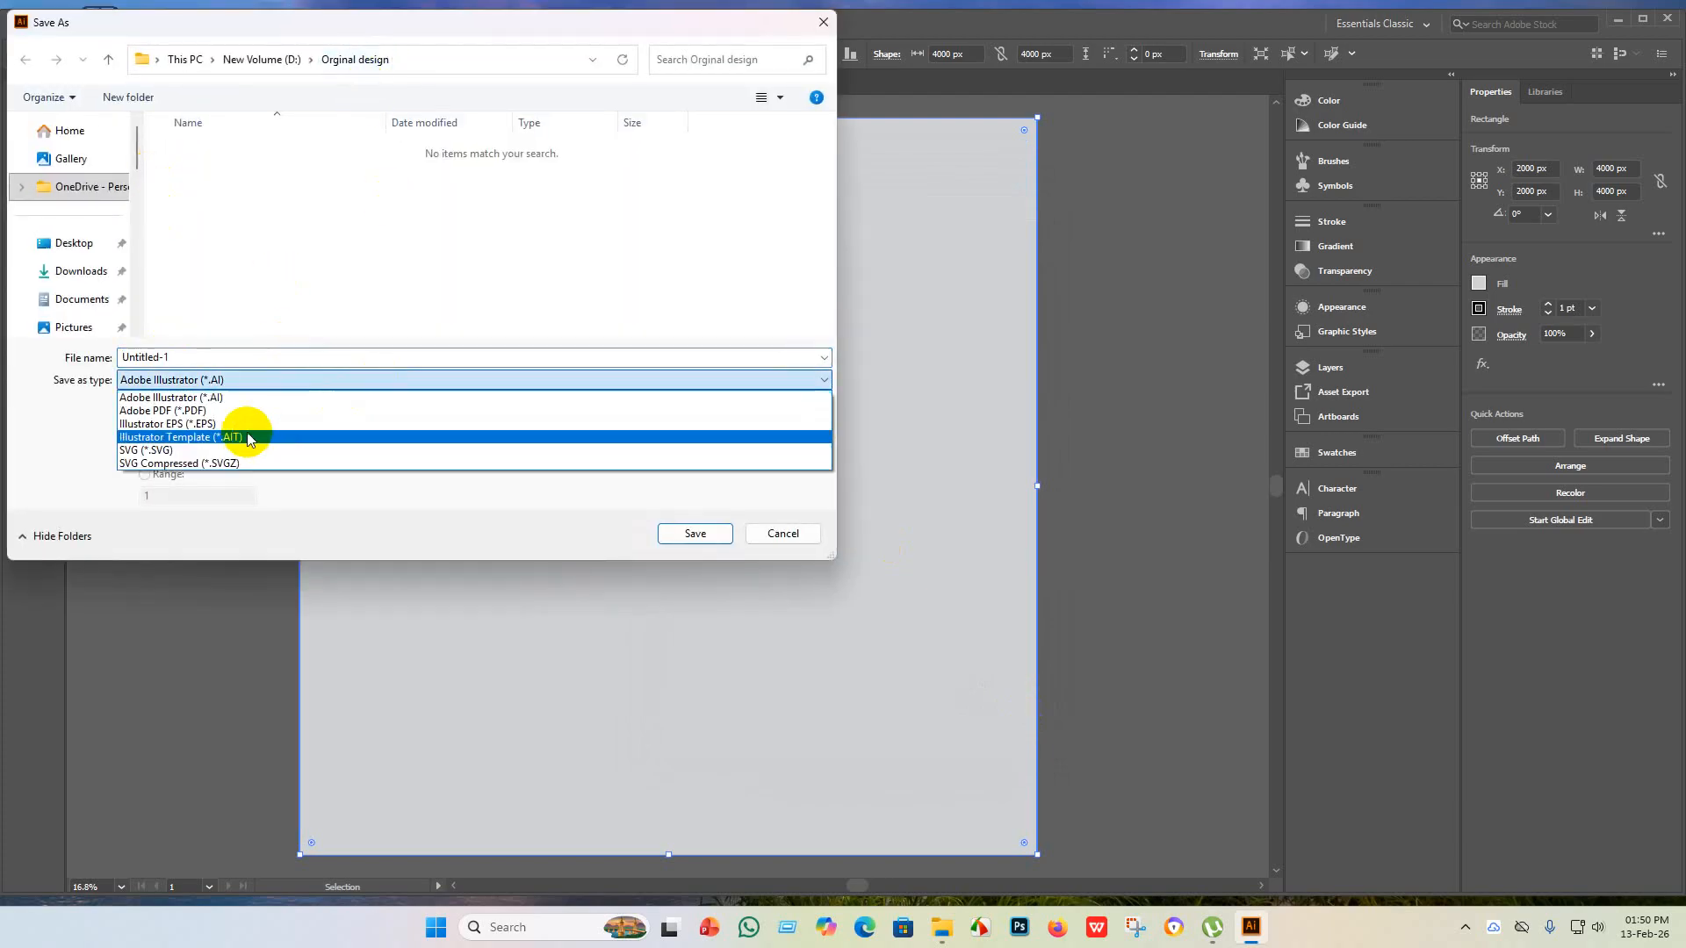
pyautogui.click(245, 431)
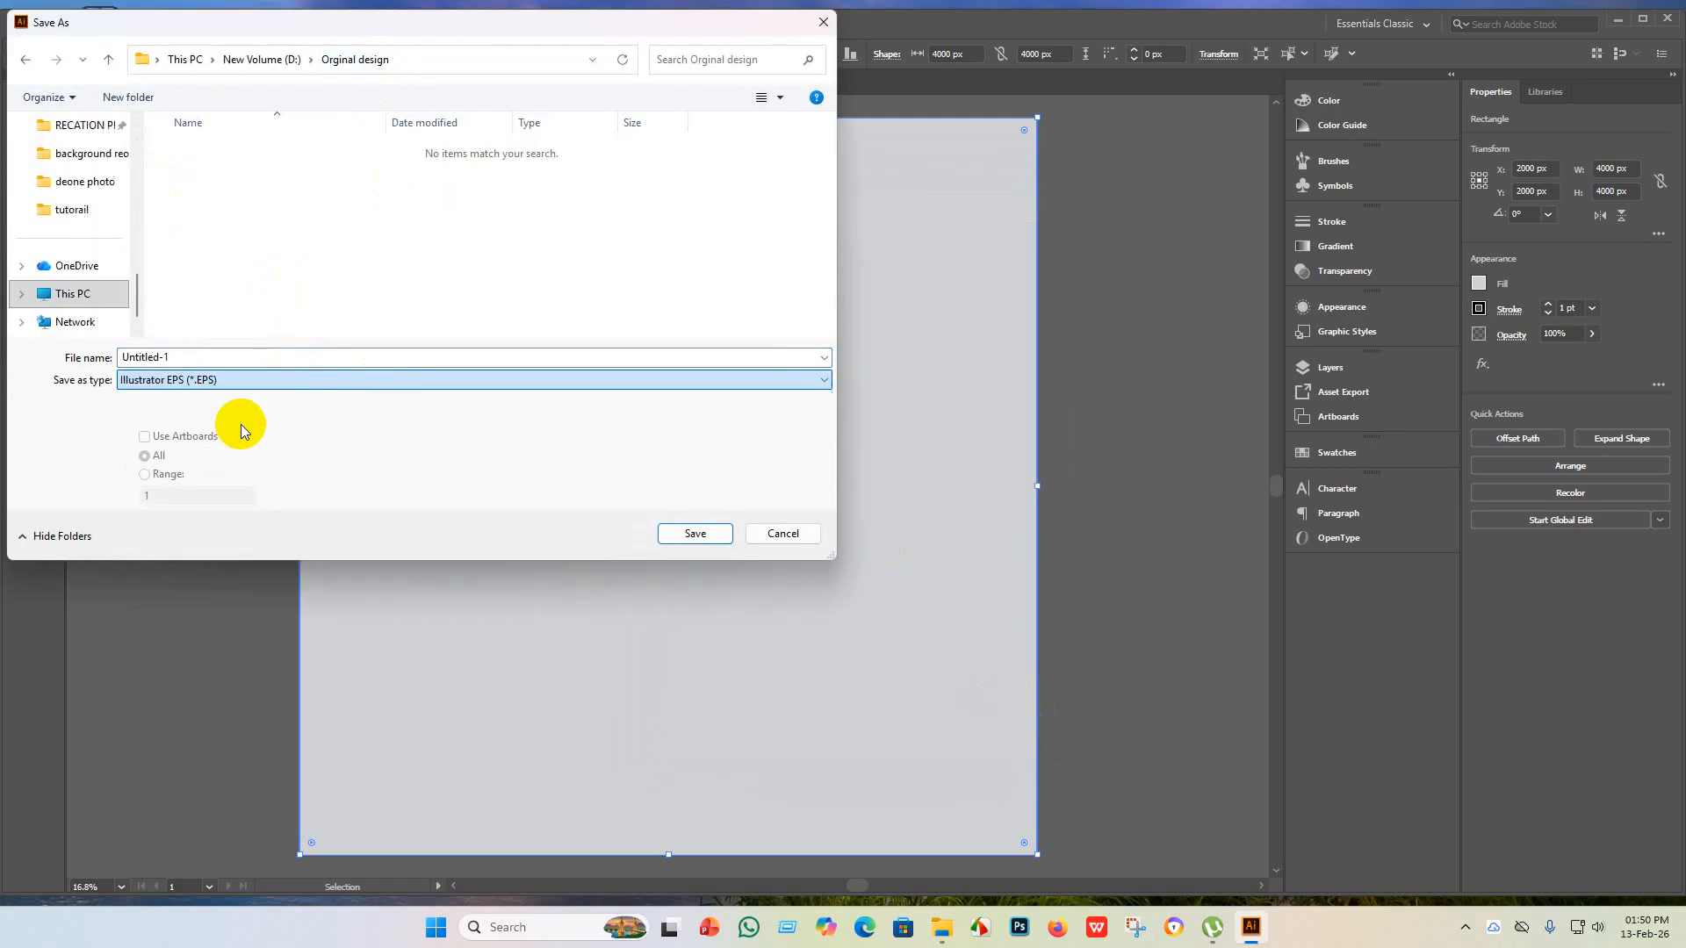
pyautogui.click(673, 536)
pyautogui.click(858, 212)
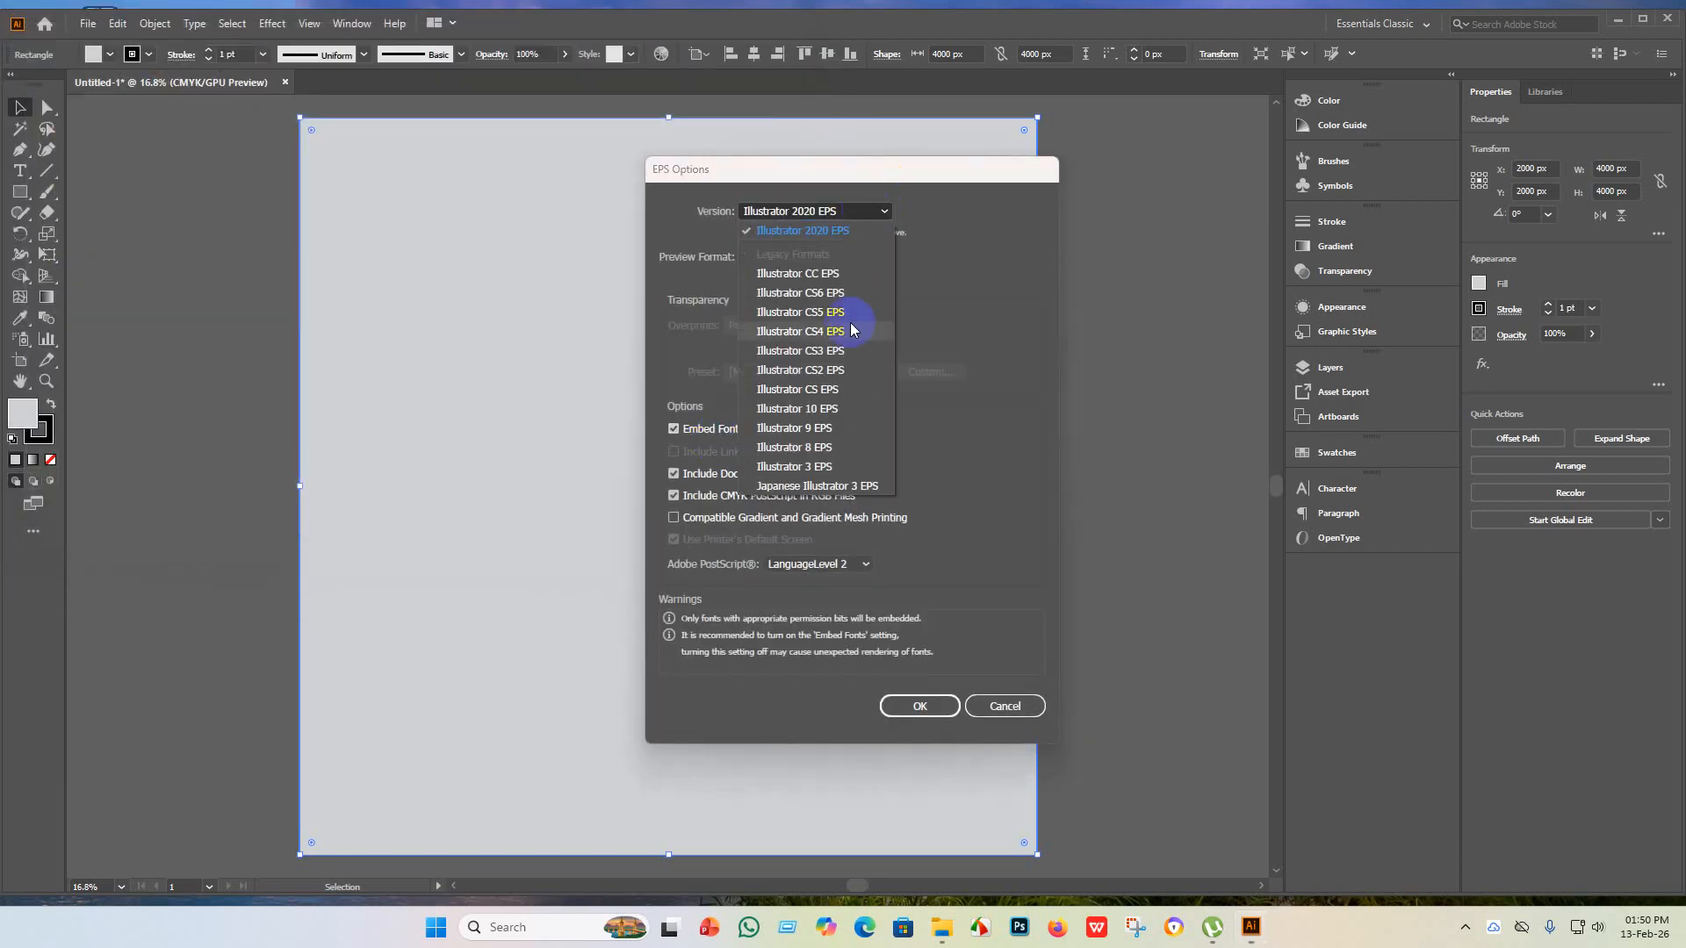
pyautogui.click(801, 409)
pyautogui.click(922, 689)
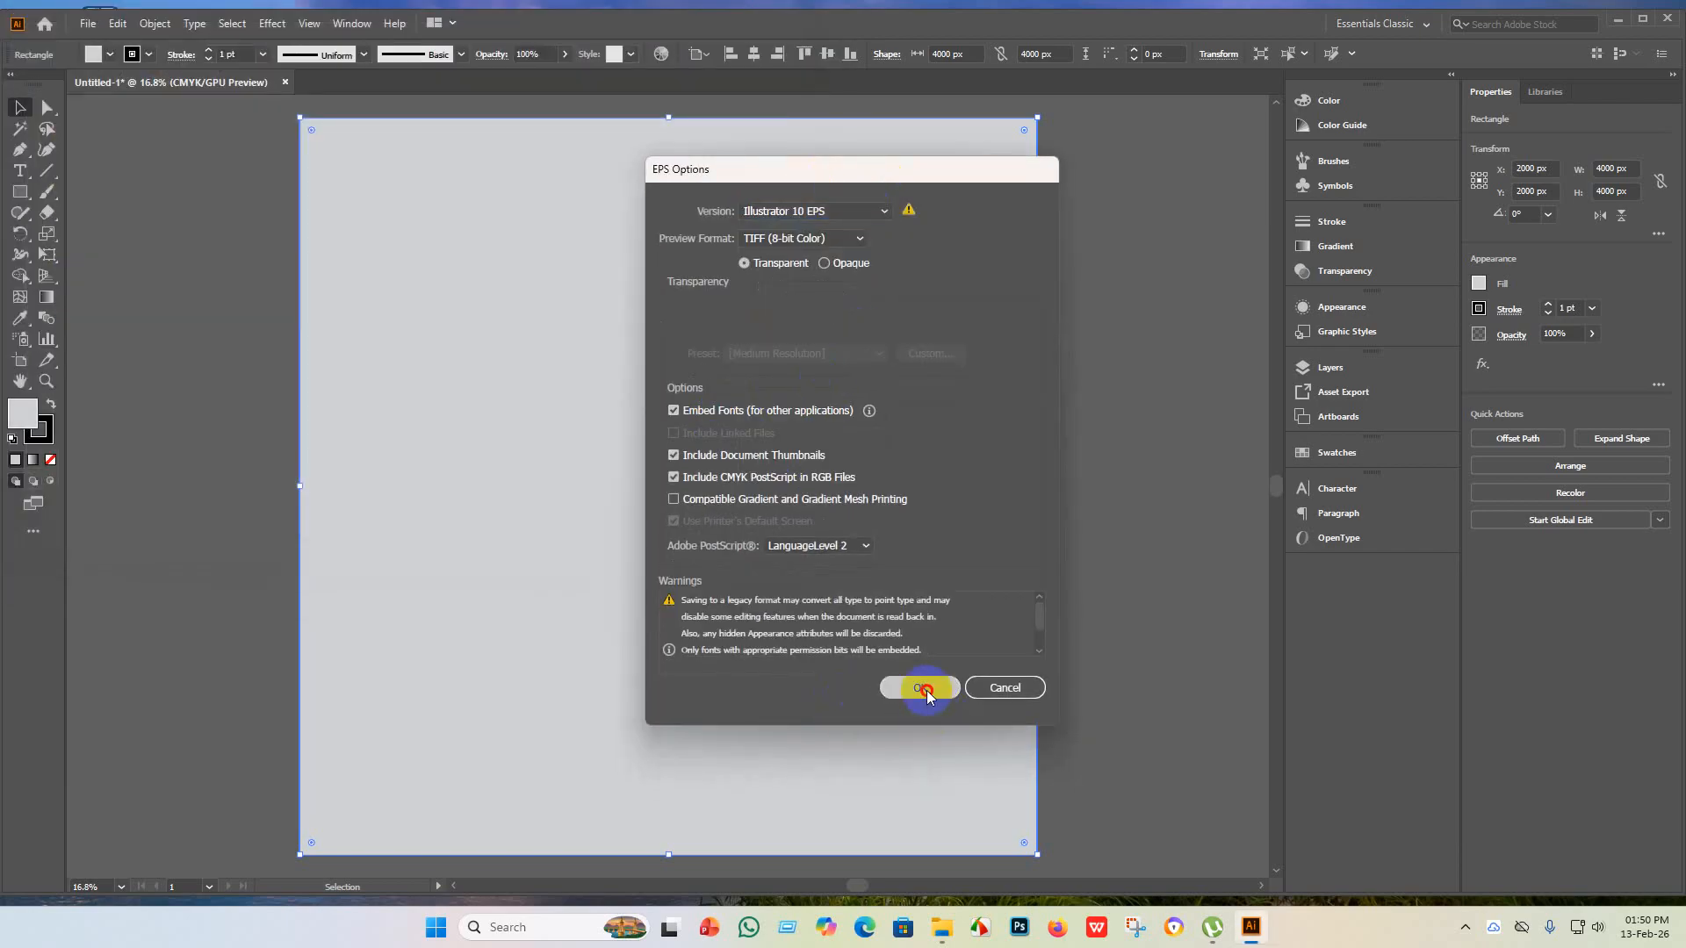
pyautogui.click(935, 491)
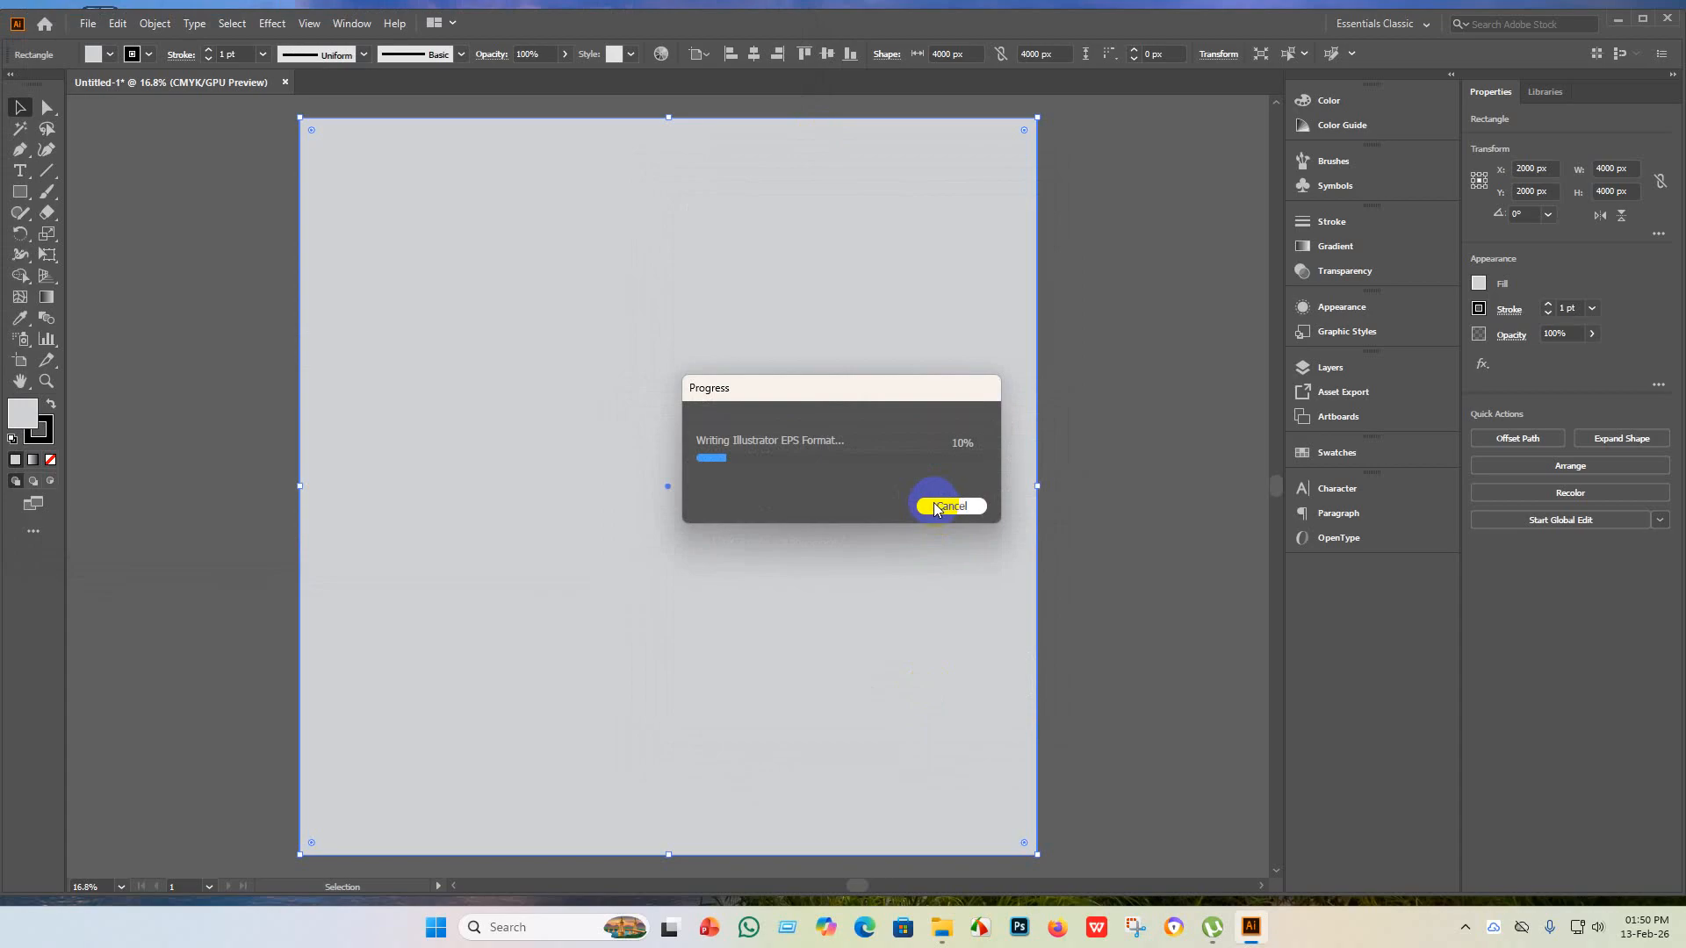
# - Export the artwork as the JPEG Untitled-1 into the Orginal design folder, choosing a color model in the JPEG options
pyautogui.click(87, 29)
pyautogui.moveTo(157, 341)
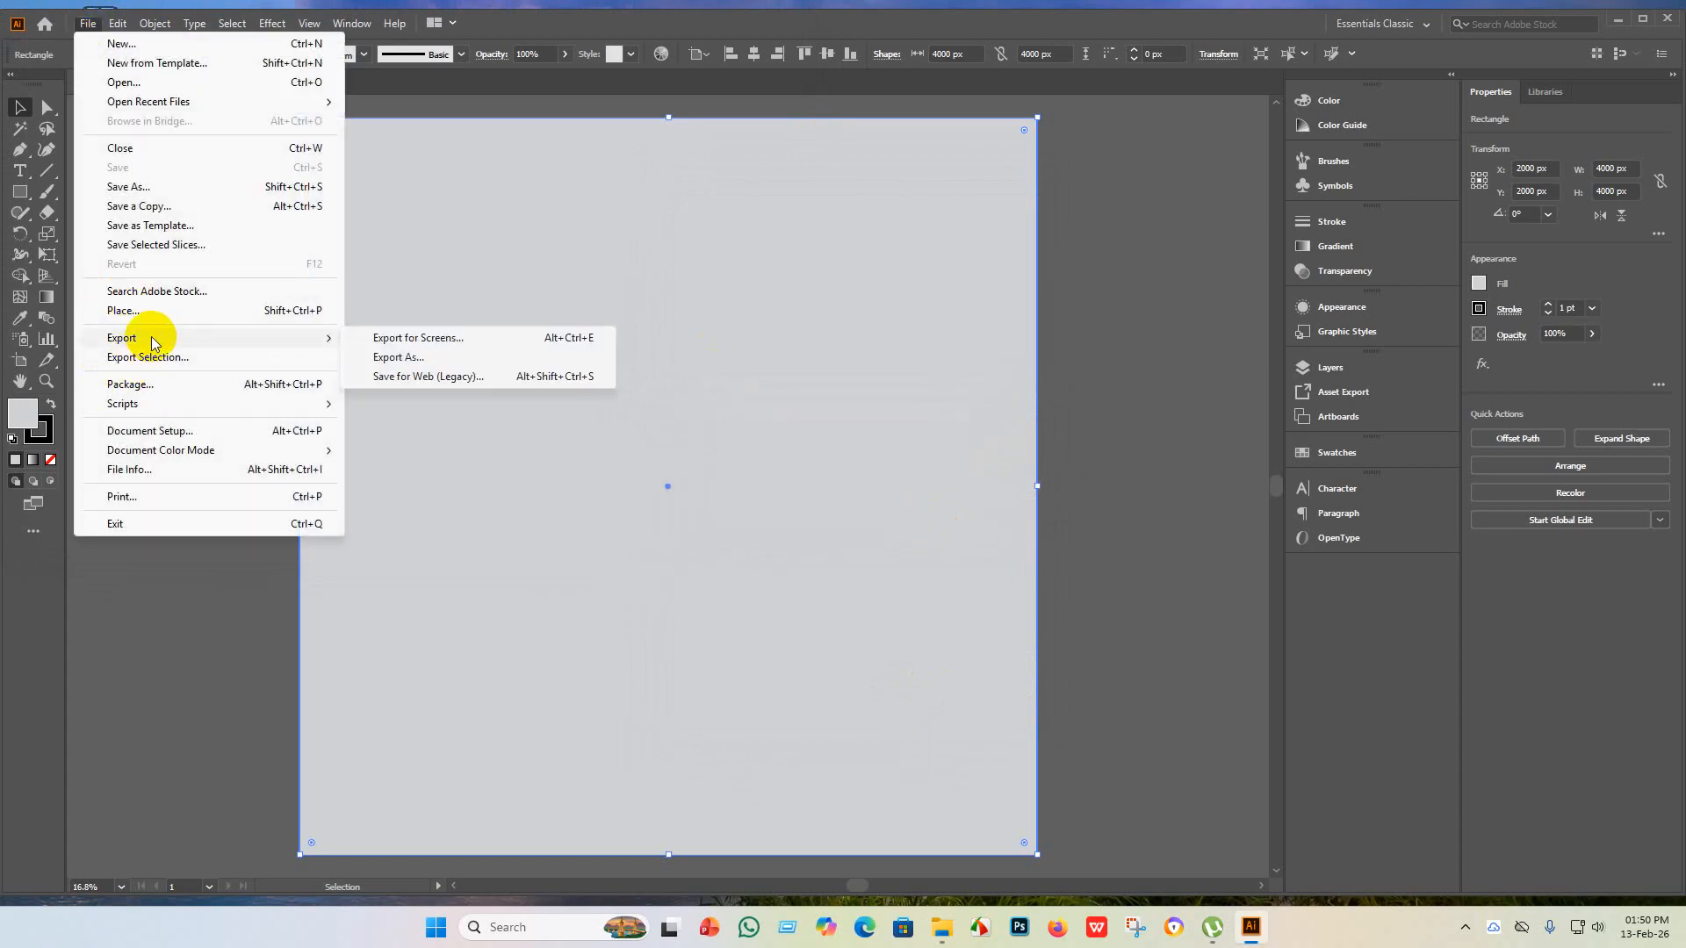
pyautogui.click(406, 360)
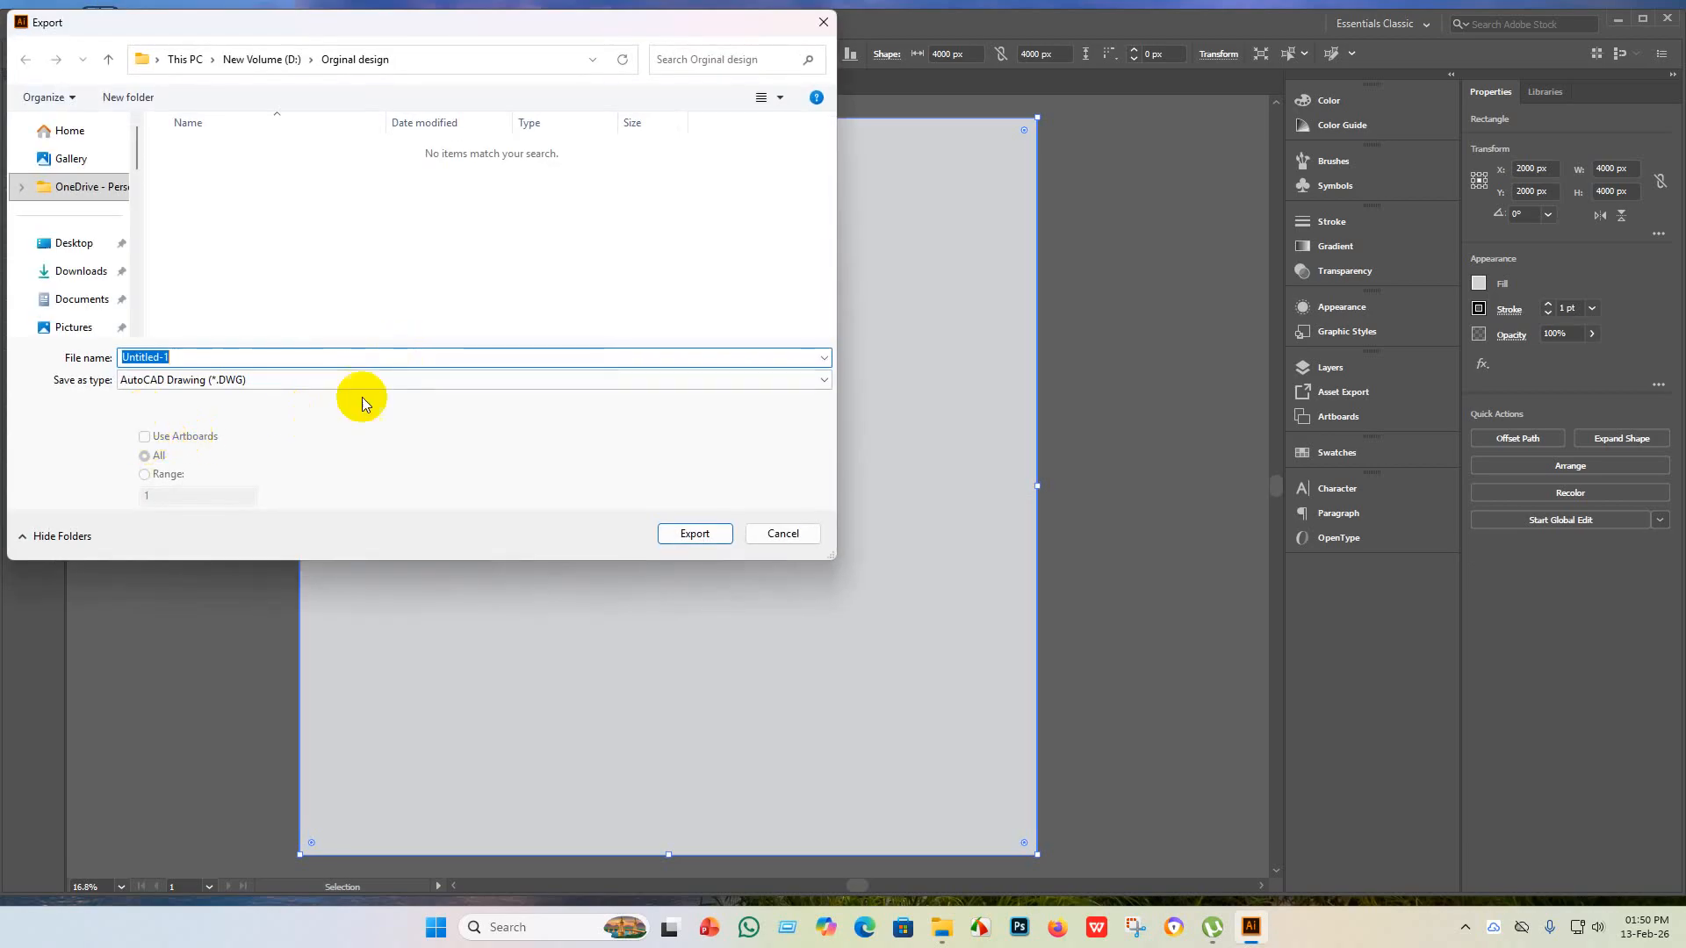
pyautogui.click(396, 381)
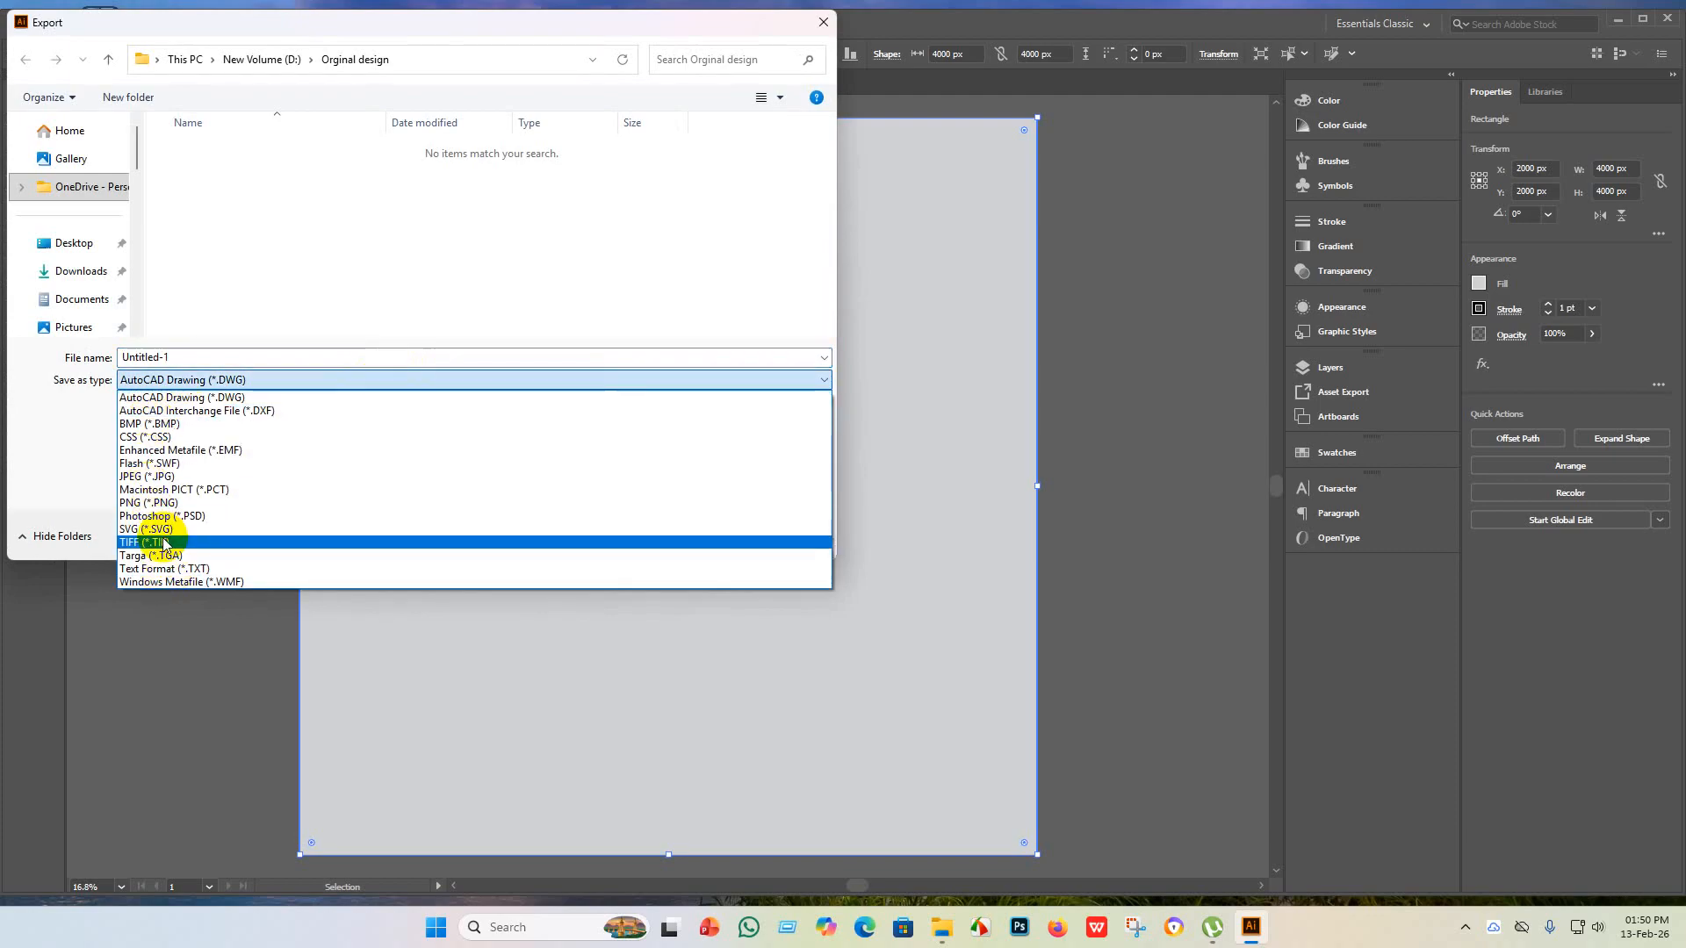
pyautogui.click(151, 479)
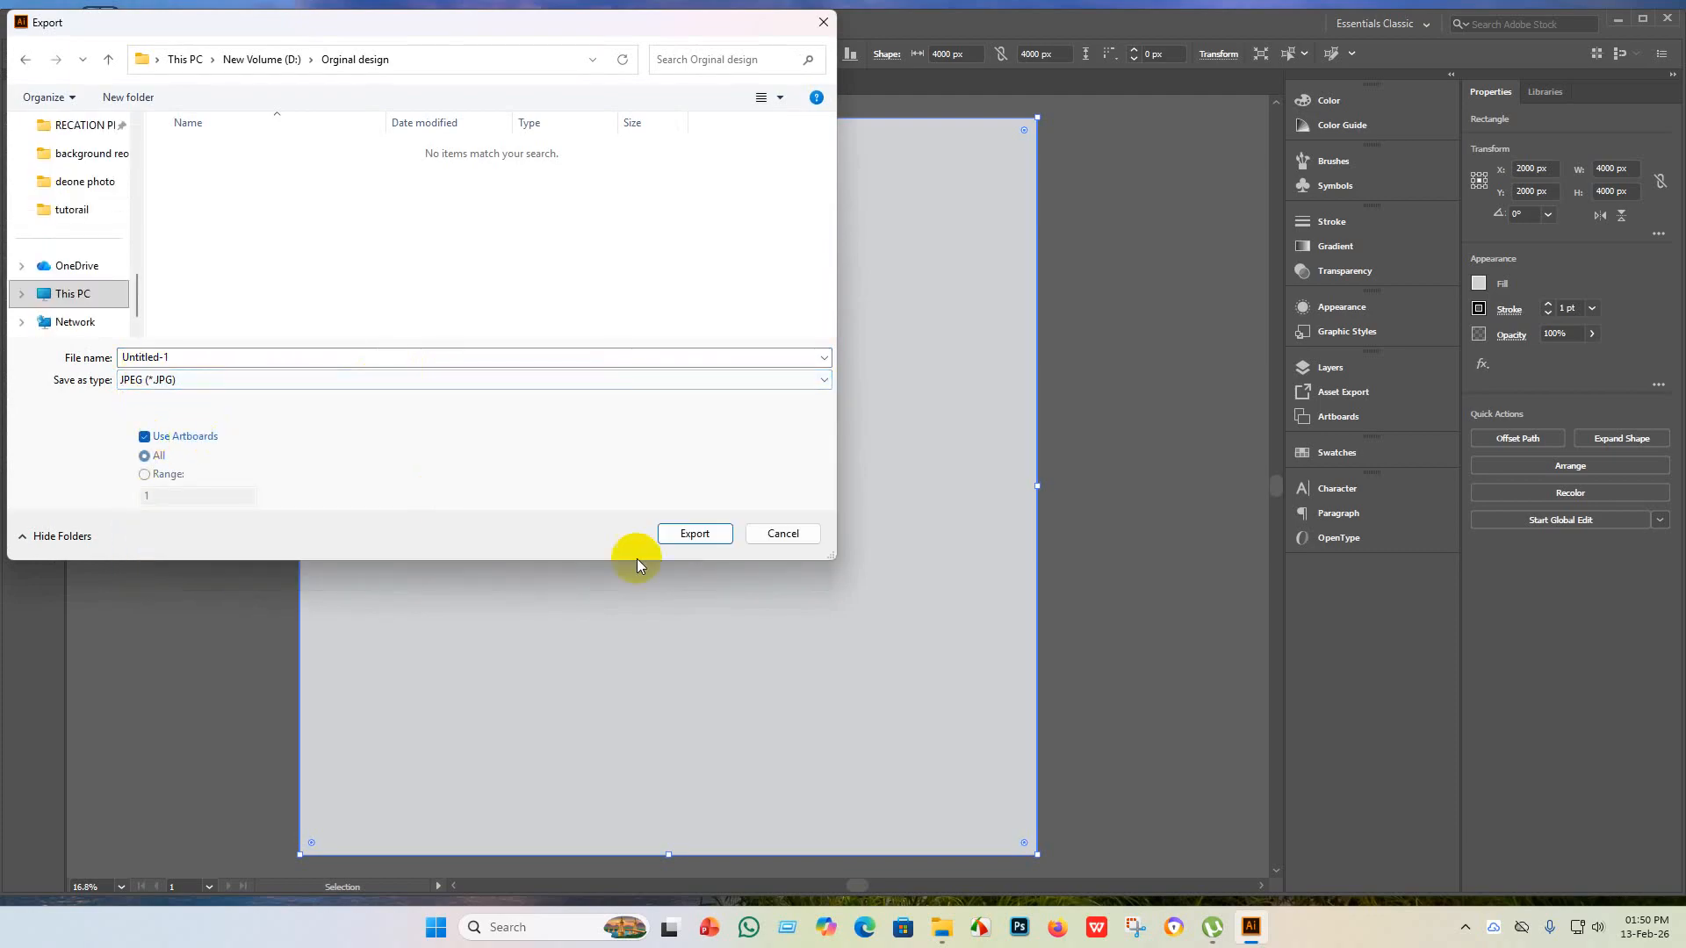
pyautogui.click(689, 534)
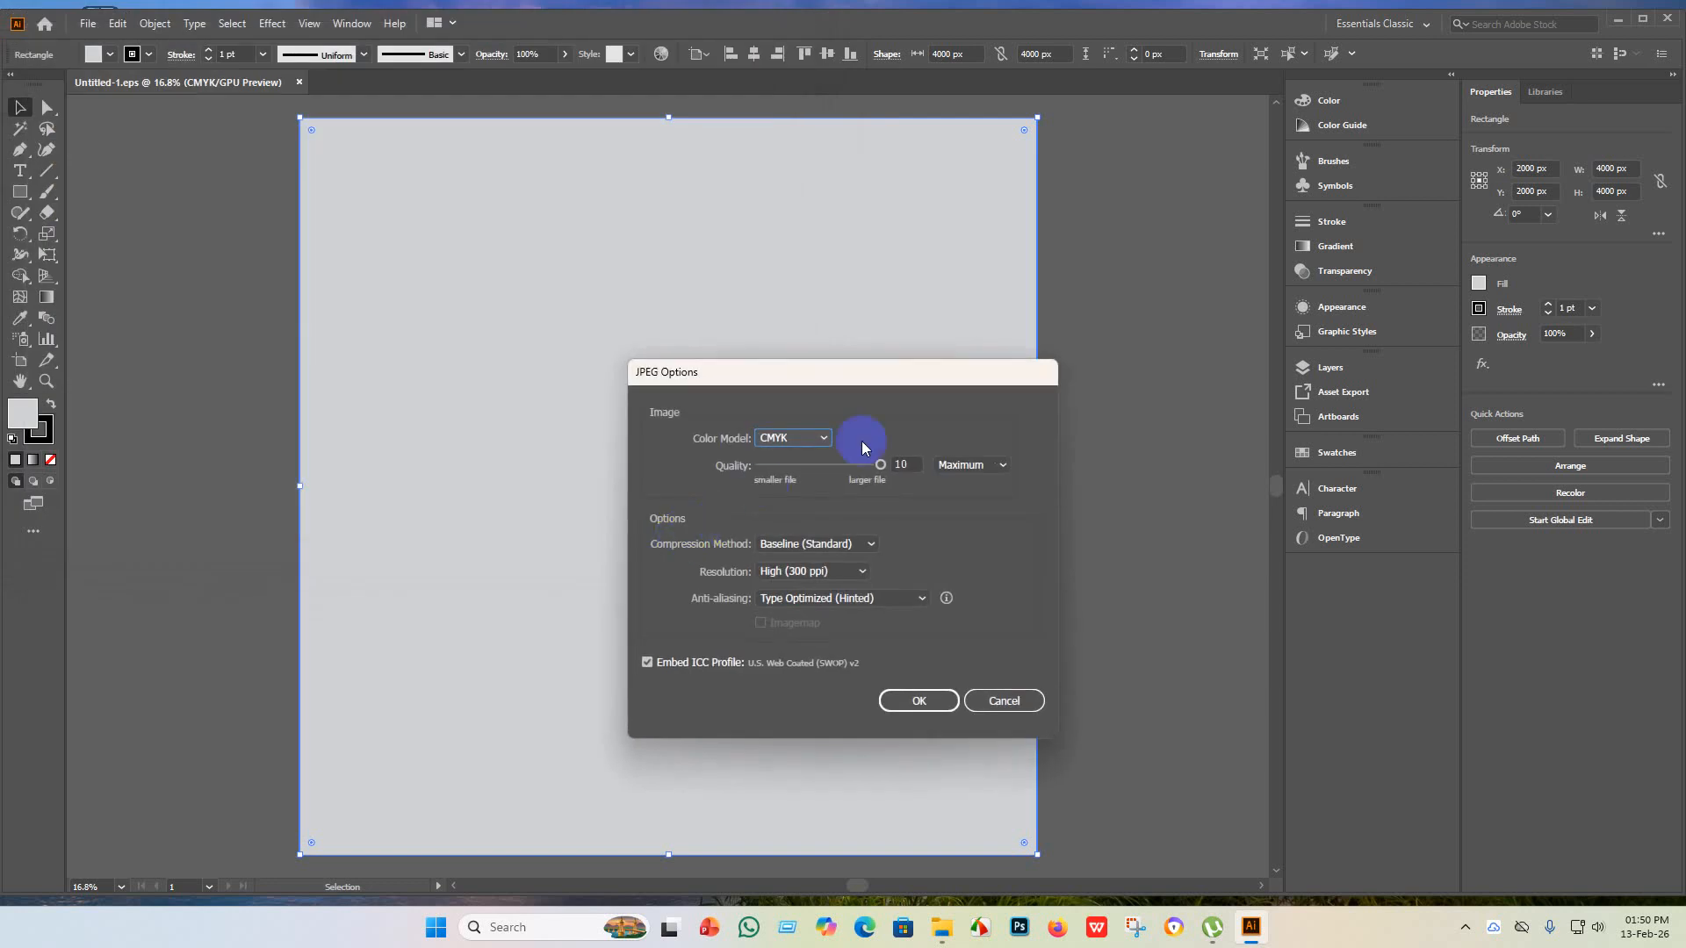
pyautogui.click(823, 438)
pyautogui.click(783, 457)
pyautogui.click(917, 704)
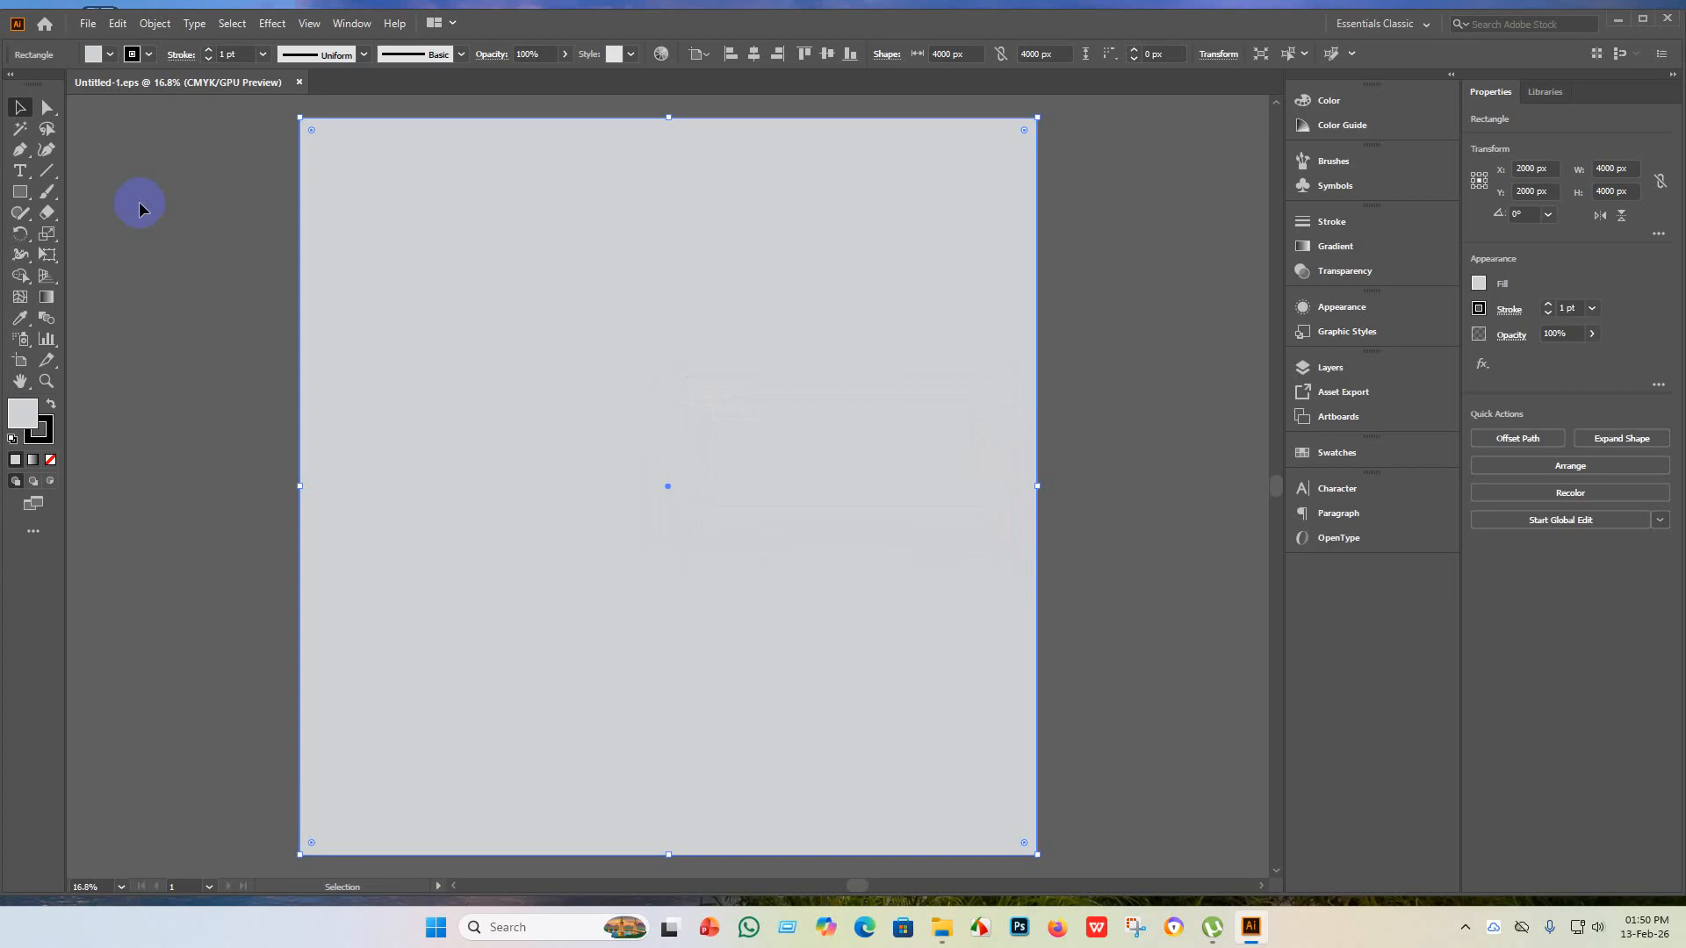
# - Create a new blank document with the same square artboard and activate the Pencil tool
pyautogui.click(89, 28)
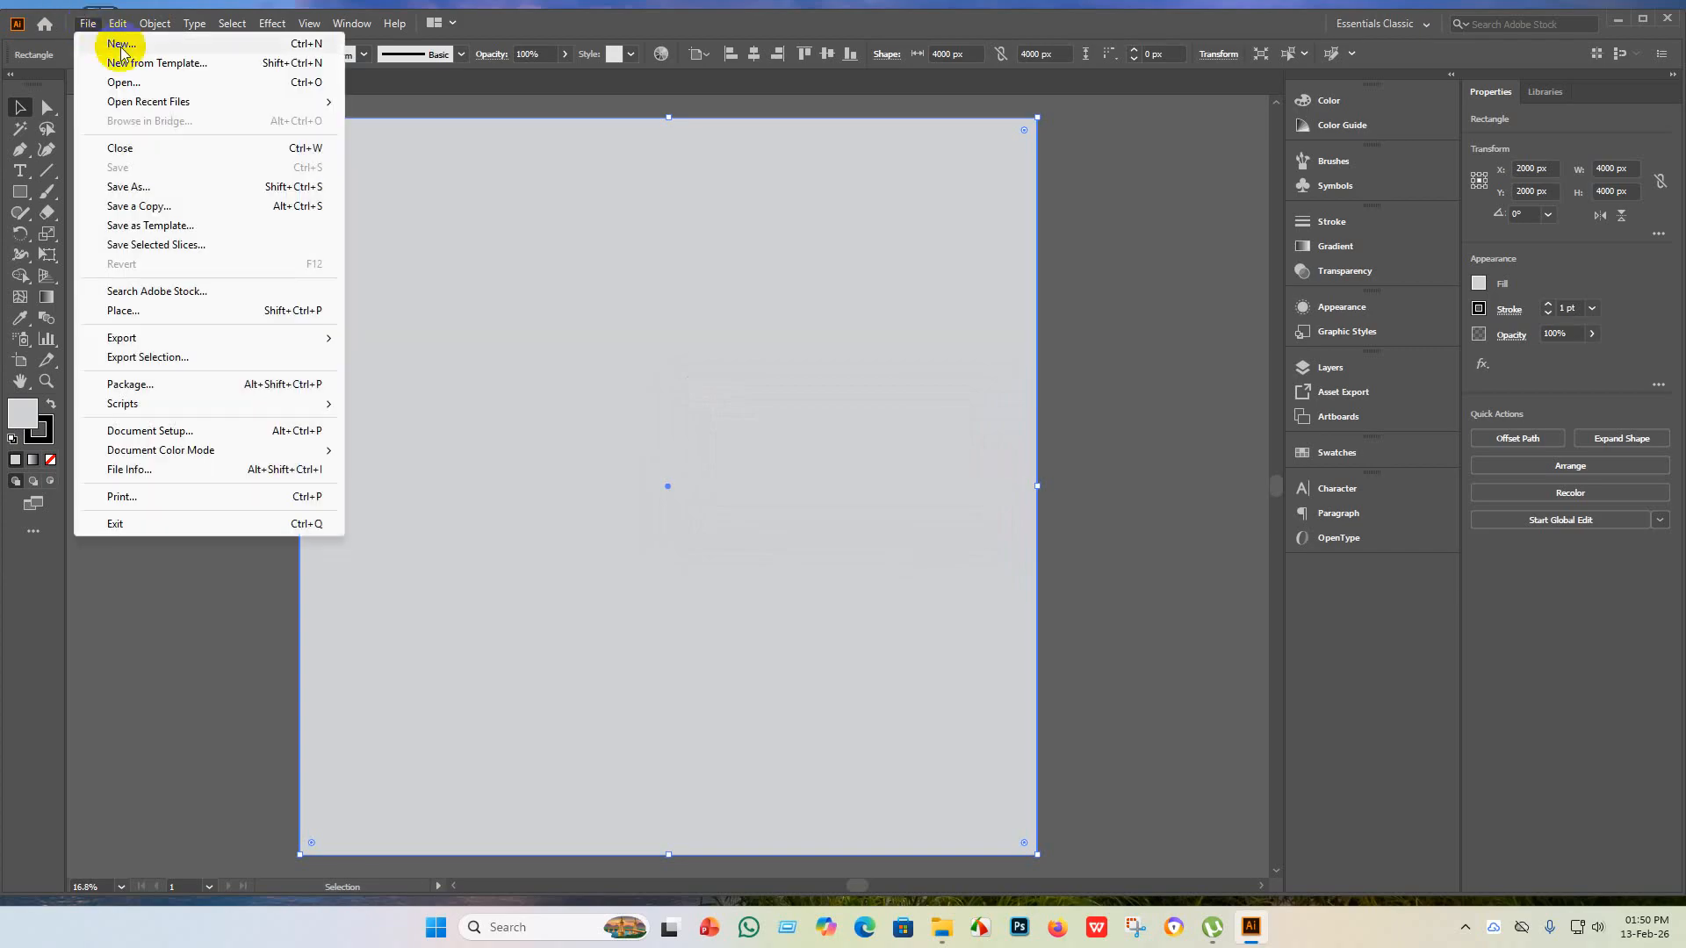
pyautogui.click(124, 41)
pyautogui.click(1202, 722)
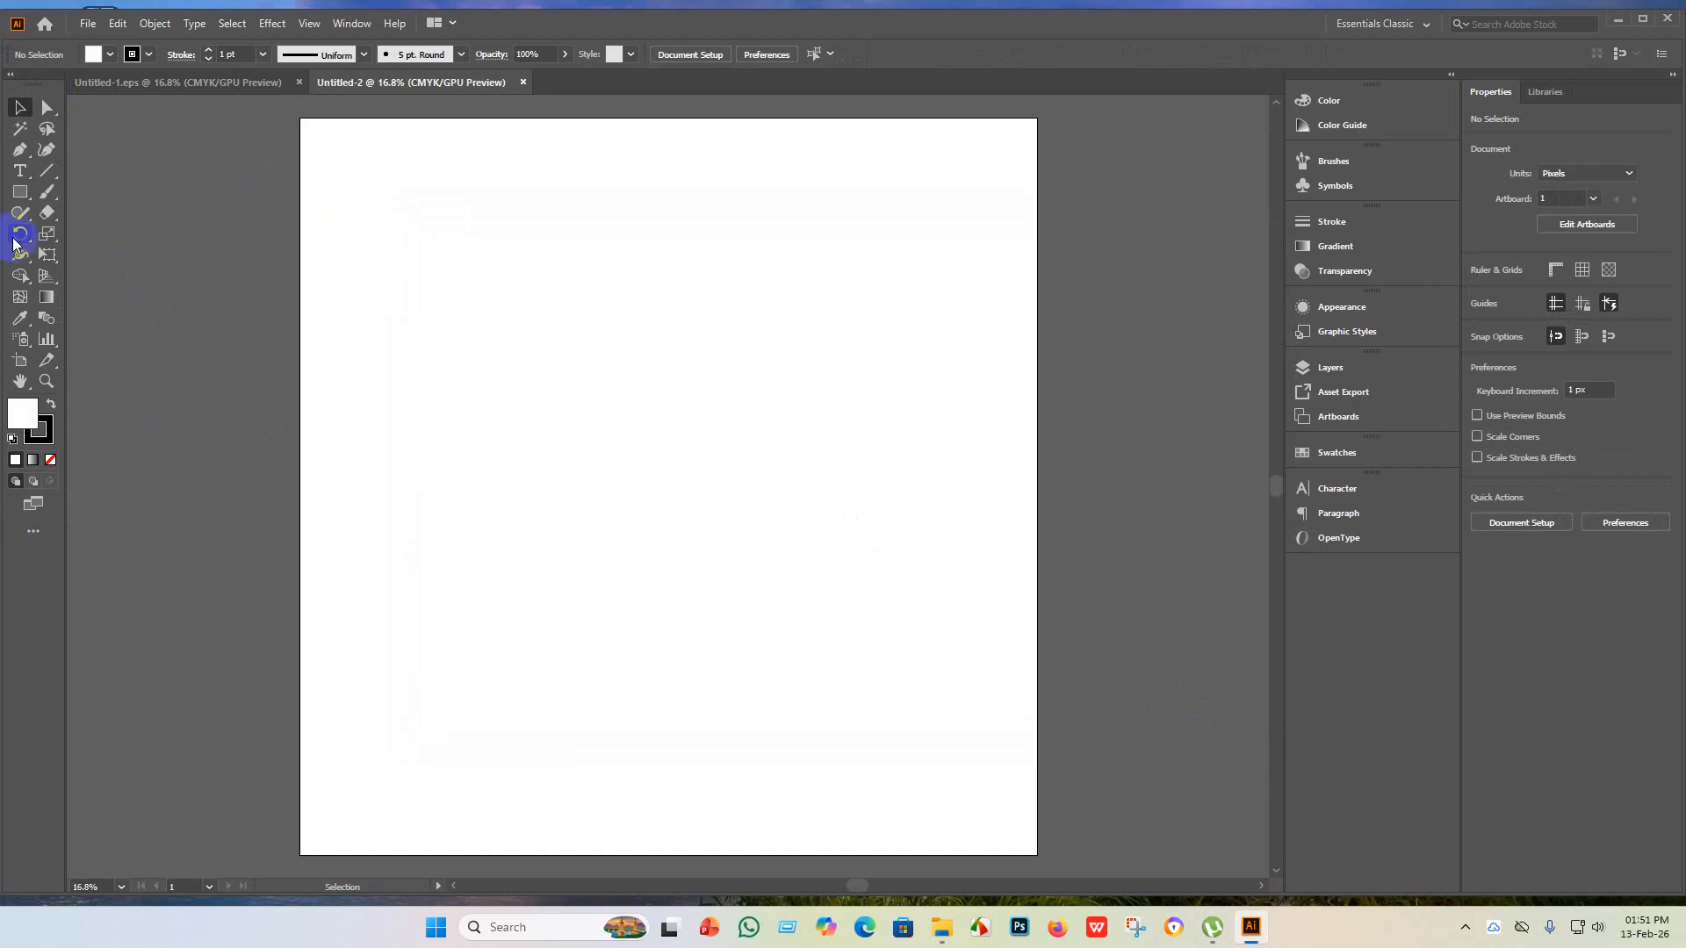
pyautogui.click(53, 107)
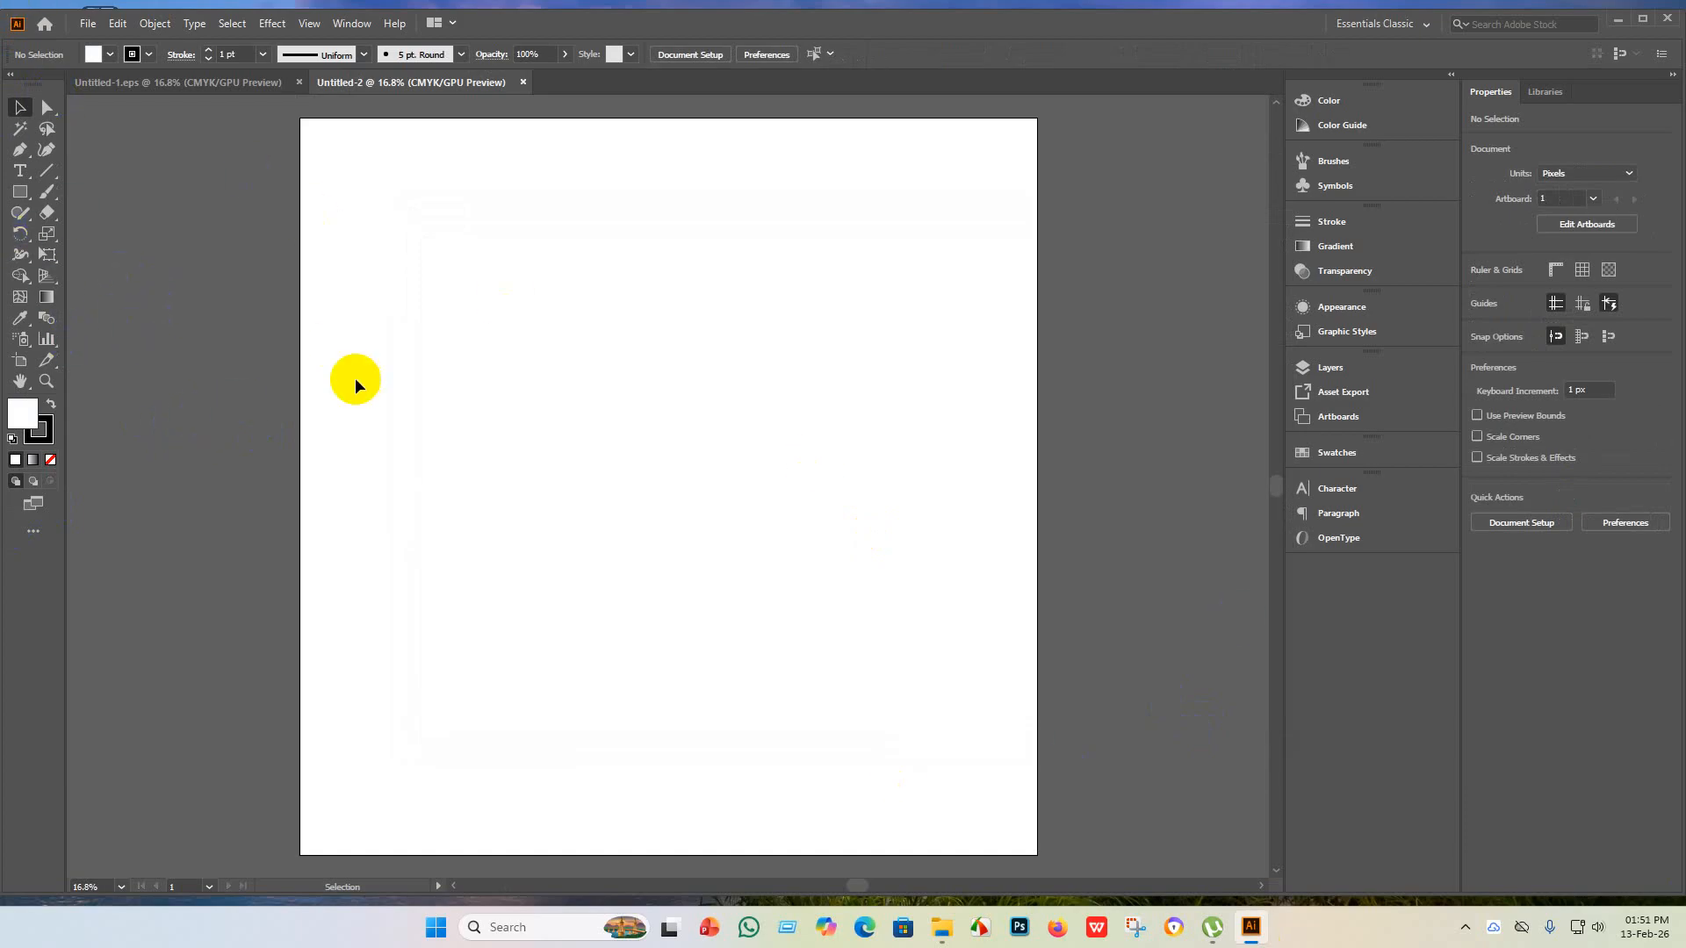
pyautogui.click(13, 203)
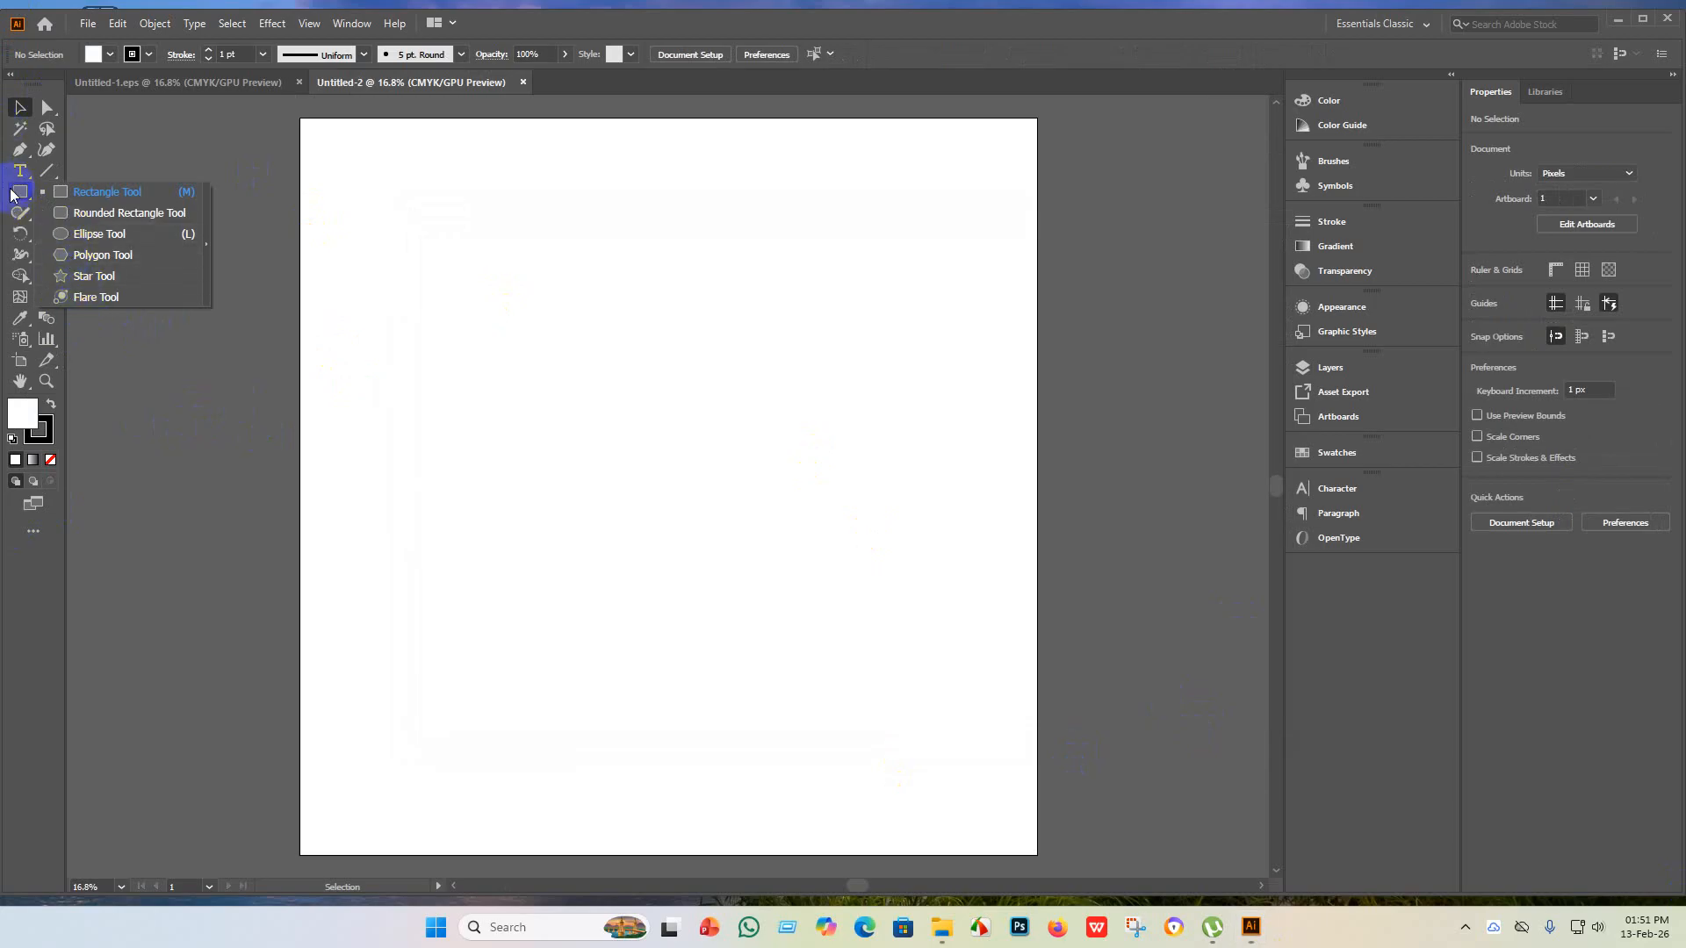
pyautogui.click(18, 220)
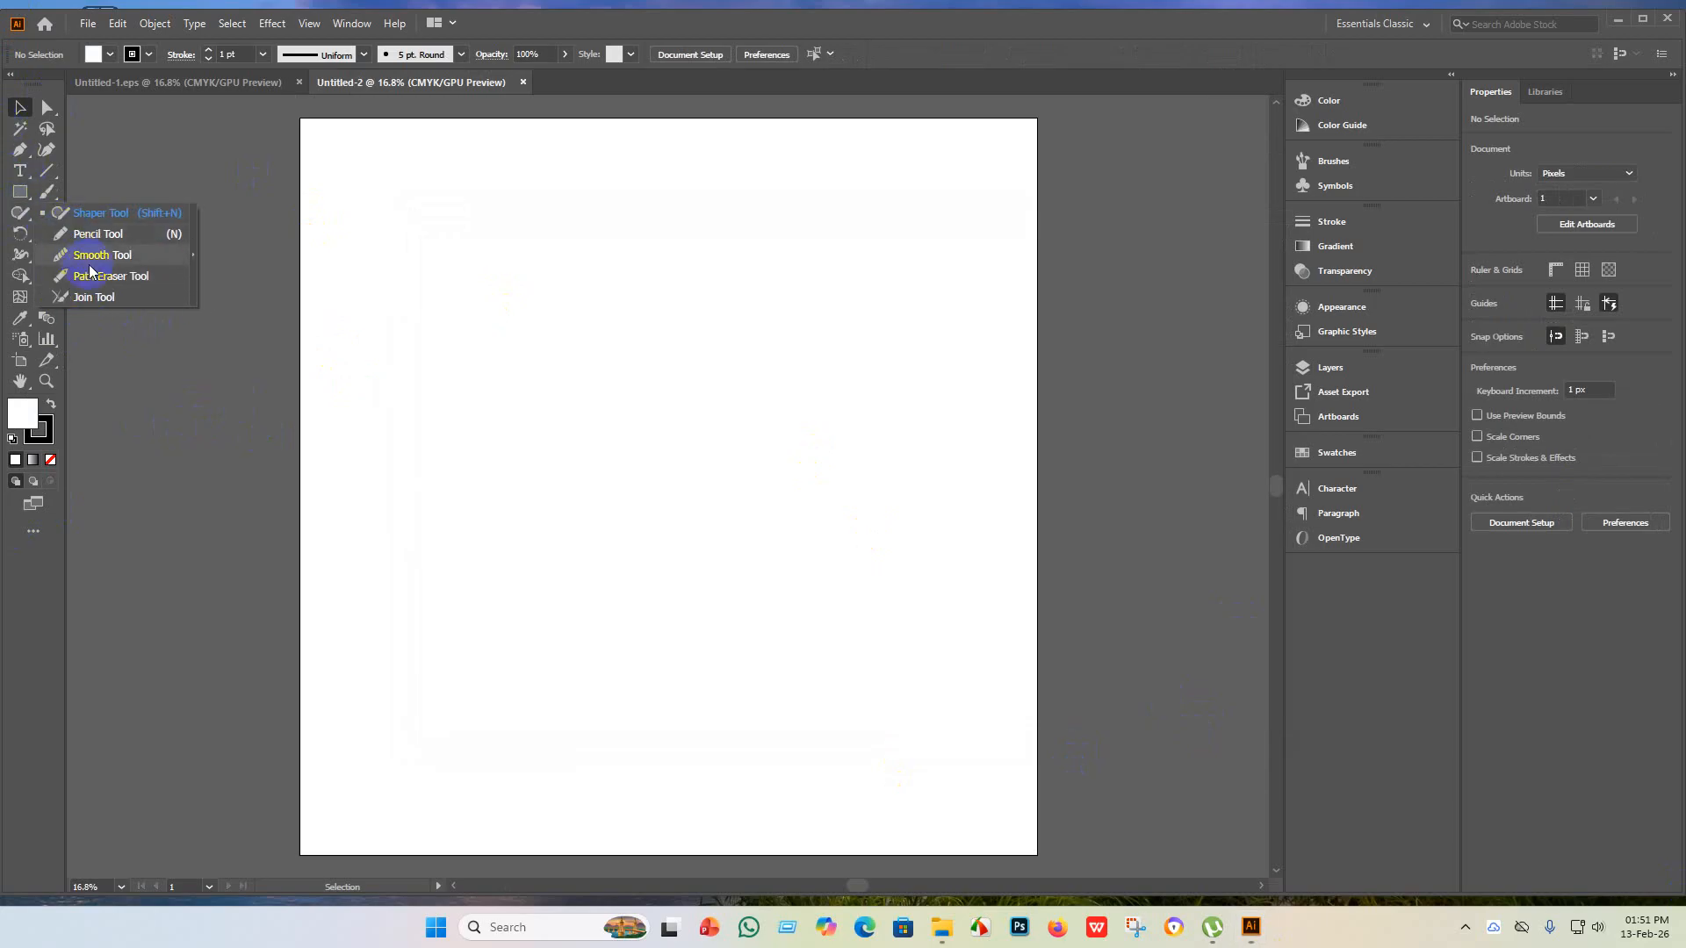
pyautogui.click(84, 238)
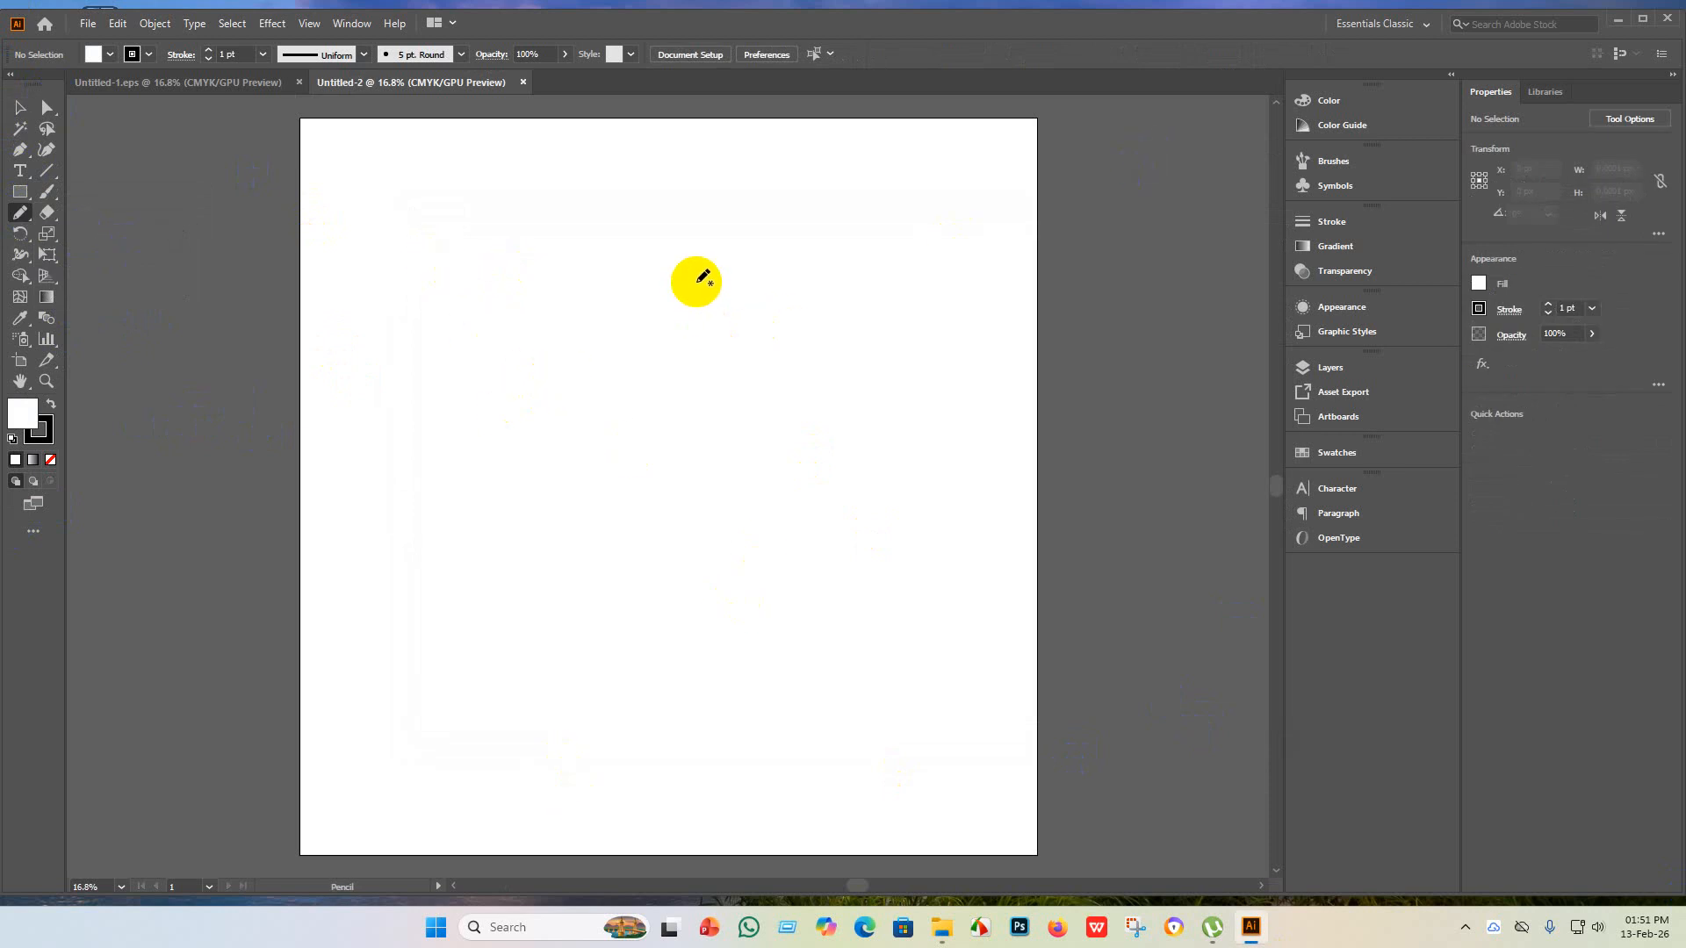
pyautogui.moveTo(480, 314)
pyautogui.mouseDown()
pyautogui.moveTo(513, 276)
pyautogui.moveTo(609, 259)
pyautogui.moveTo(664, 295)
pyautogui.moveTo(696, 361)
pyautogui.moveTo(690, 428)
pyautogui.moveTo(743, 530)
pyautogui.moveTo(828, 549)
pyautogui.moveTo(870, 587)
pyautogui.moveTo(946, 765)
pyautogui.mouseUp()
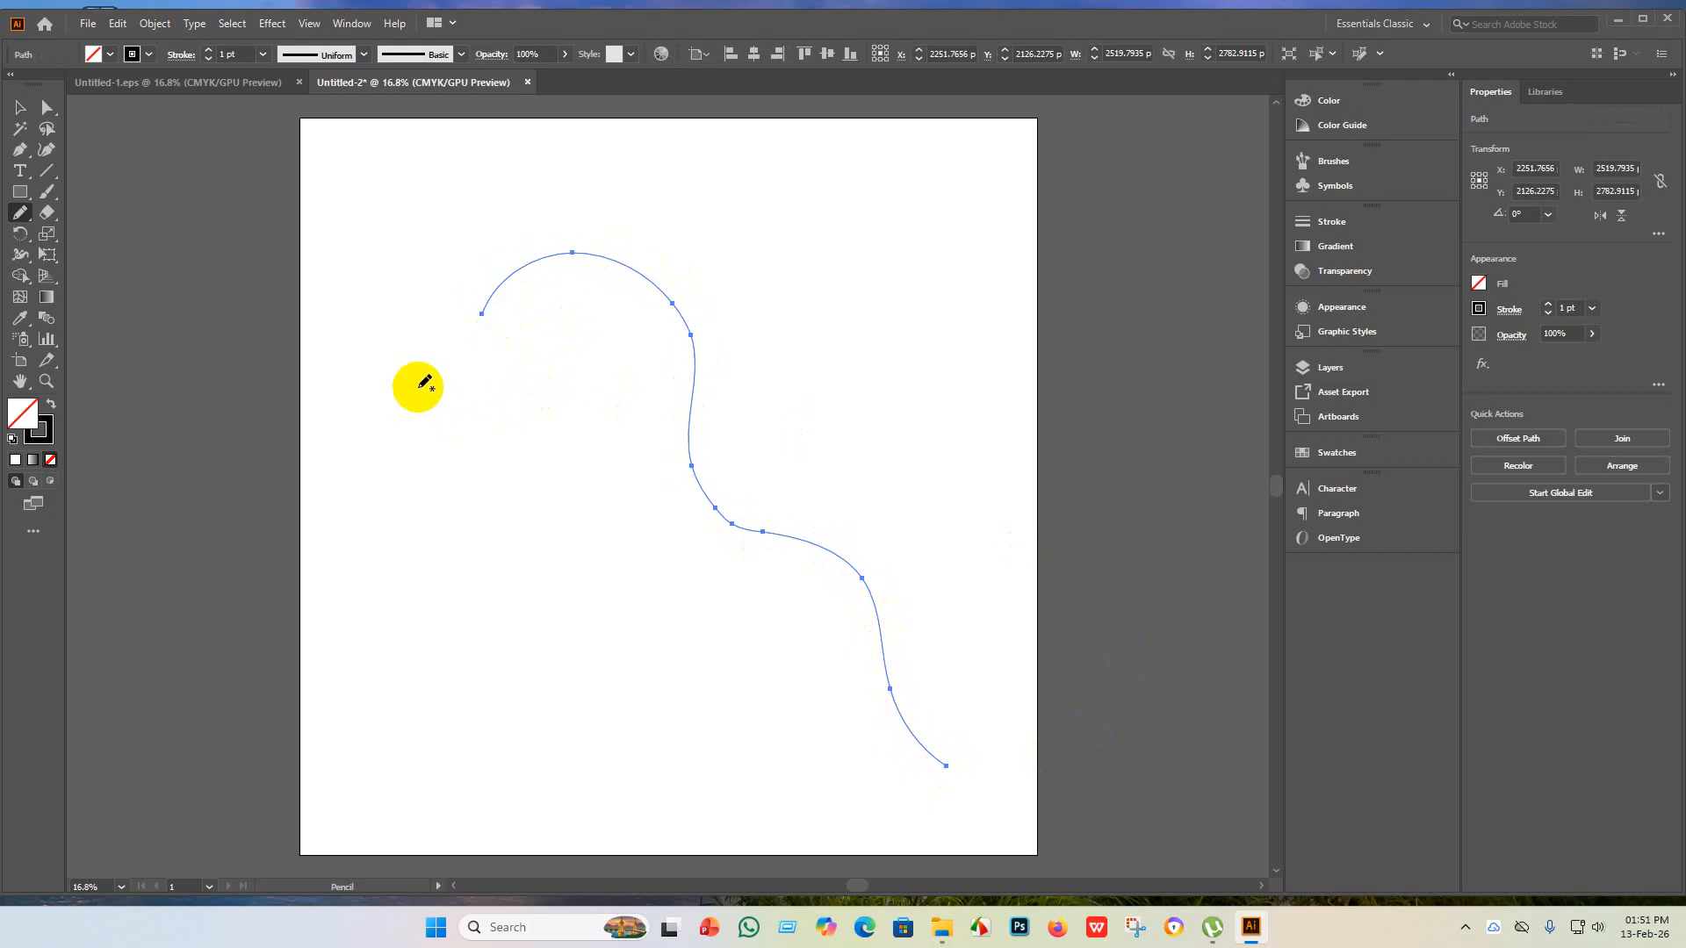
pyautogui.hotkey('ctrl', 'z')
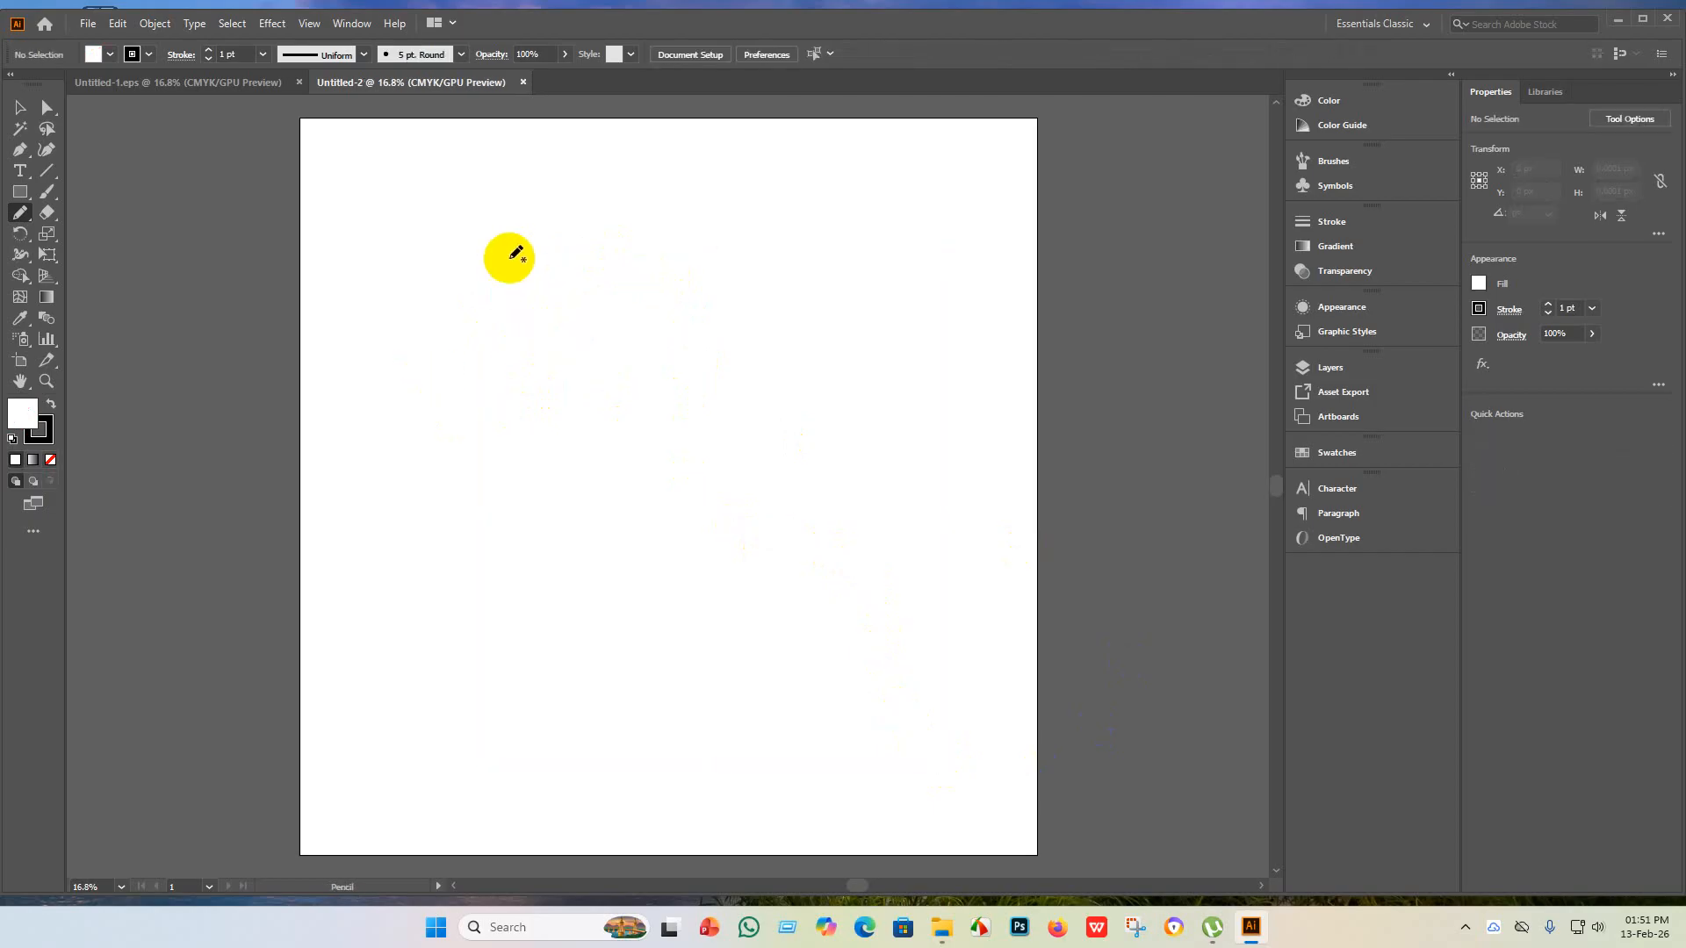
pyautogui.moveTo(518, 295)
pyautogui.mouseDown()
pyautogui.moveTo(504, 327)
pyautogui.moveTo(583, 375)
pyautogui.moveTo(726, 409)
pyautogui.moveTo(830, 510)
pyautogui.moveTo(872, 682)
pyautogui.moveTo(972, 746)
pyautogui.mouseUp()
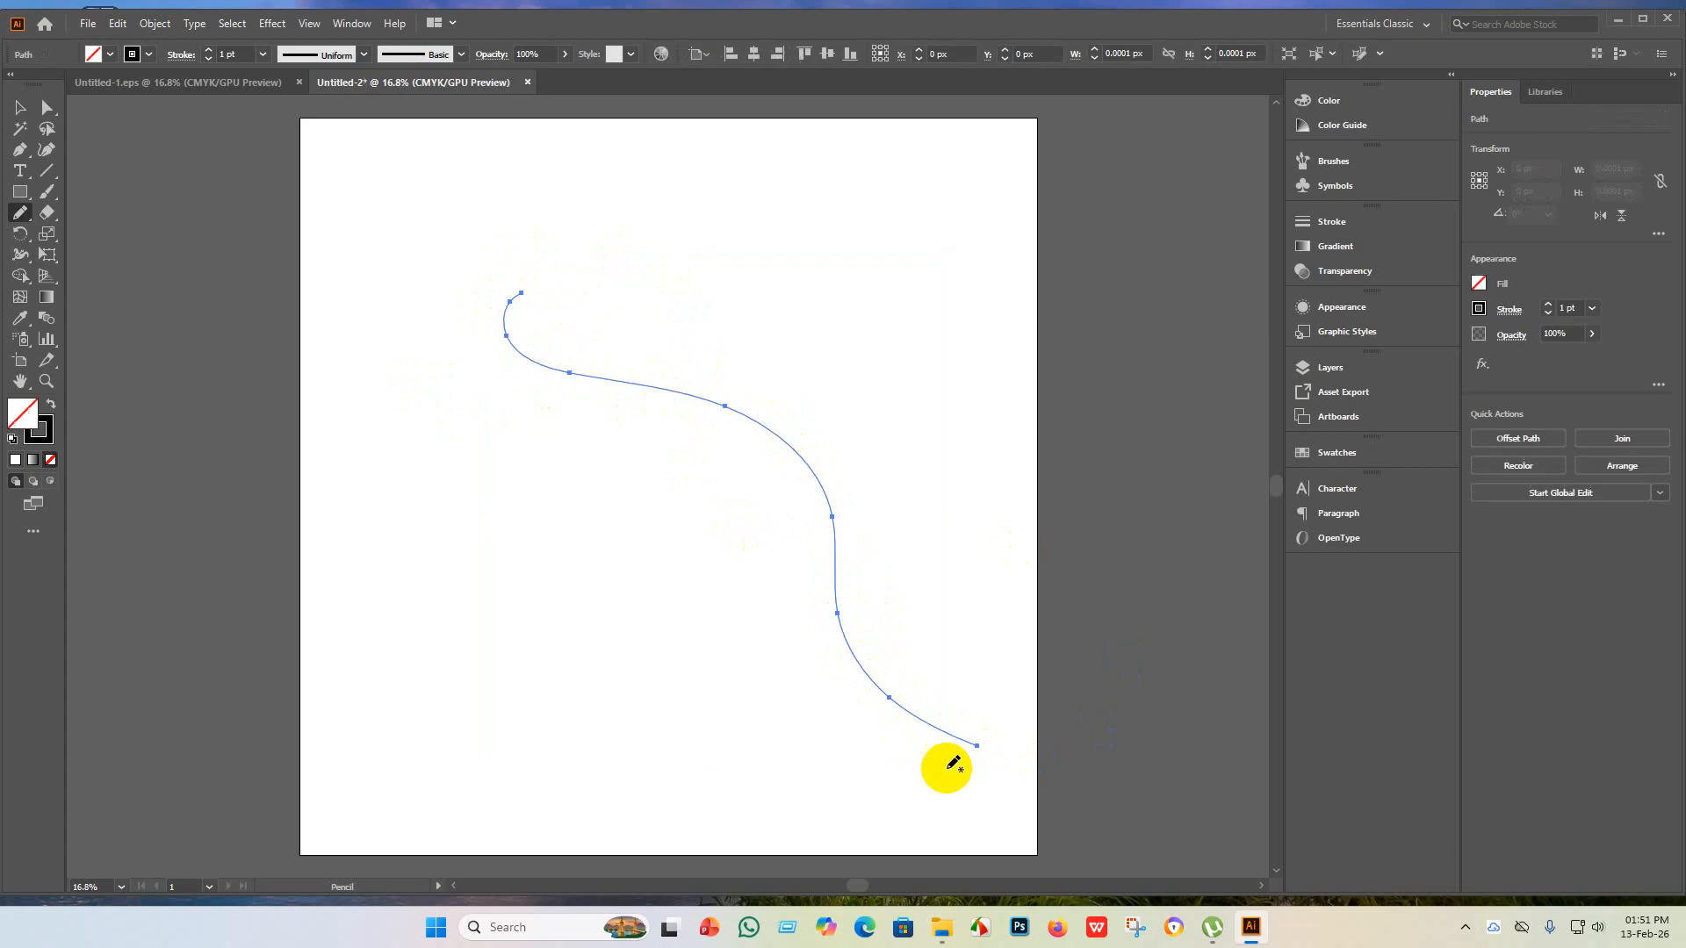
pyautogui.hotkey('ctrl', 'z')
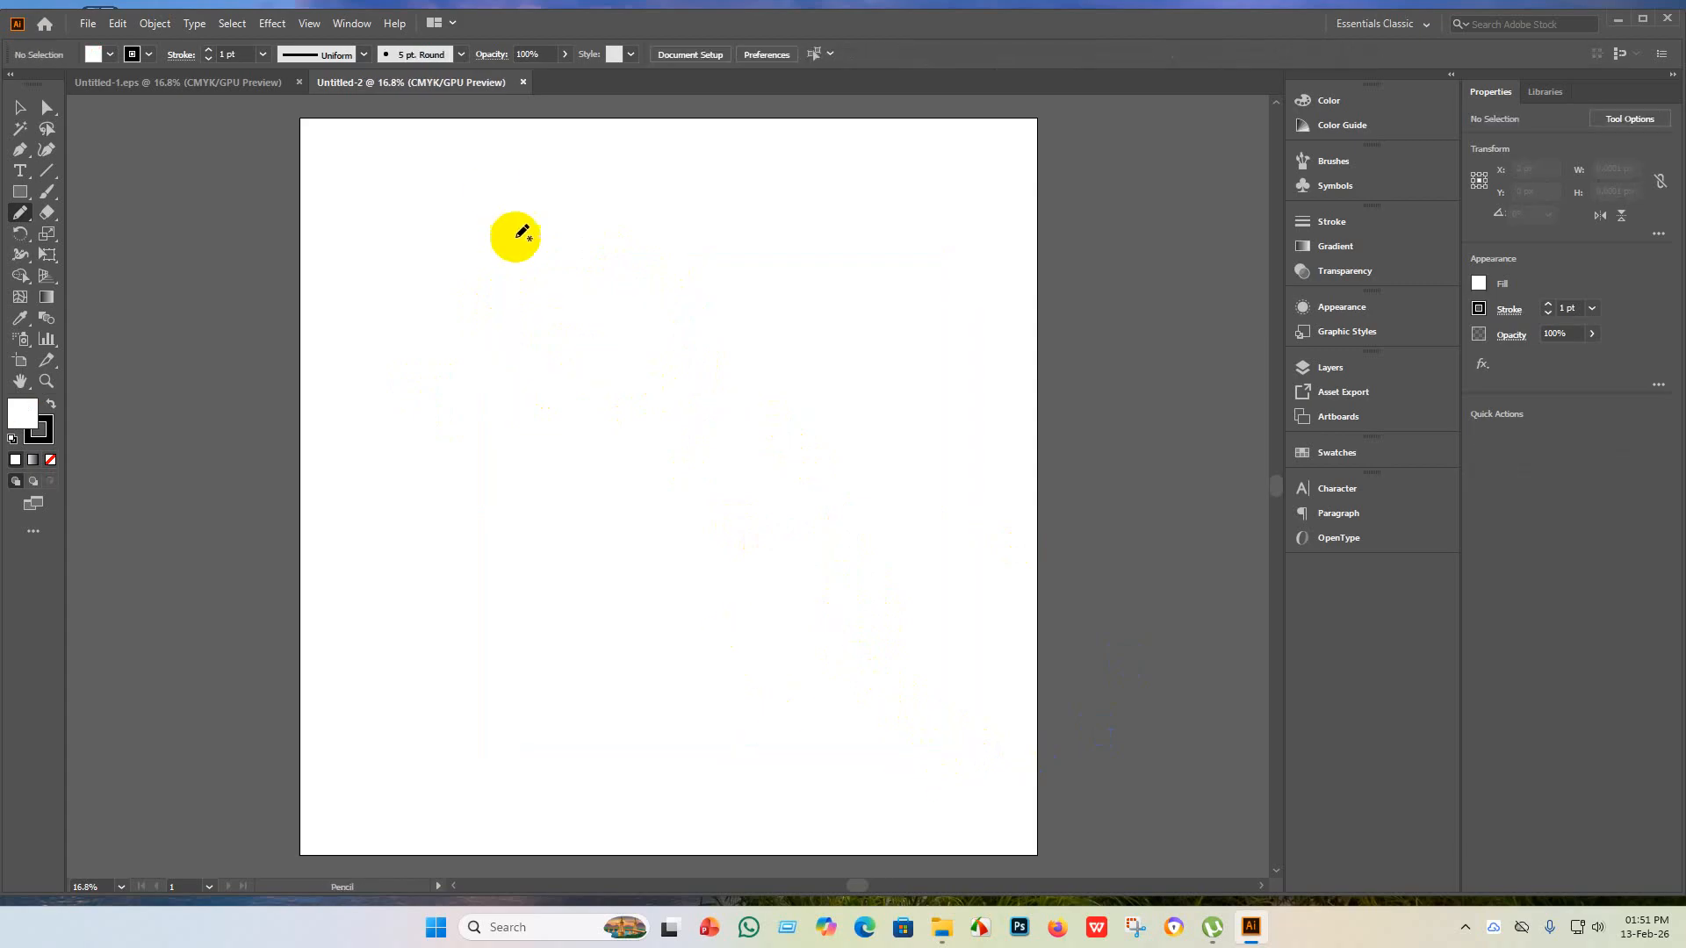
# - Draw a wavy freehand curve diagonally across the artboard, about 2521 × 2801 px, and set its stroke weight to 110 pt
pyautogui.moveTo(515, 238)
pyautogui.mouseDown()
pyautogui.moveTo(499, 271)
pyautogui.moveTo(529, 314)
pyautogui.moveTo(722, 413)
pyautogui.moveTo(727, 529)
pyautogui.moveTo(780, 621)
pyautogui.moveTo(964, 753)
pyautogui.mouseUp()
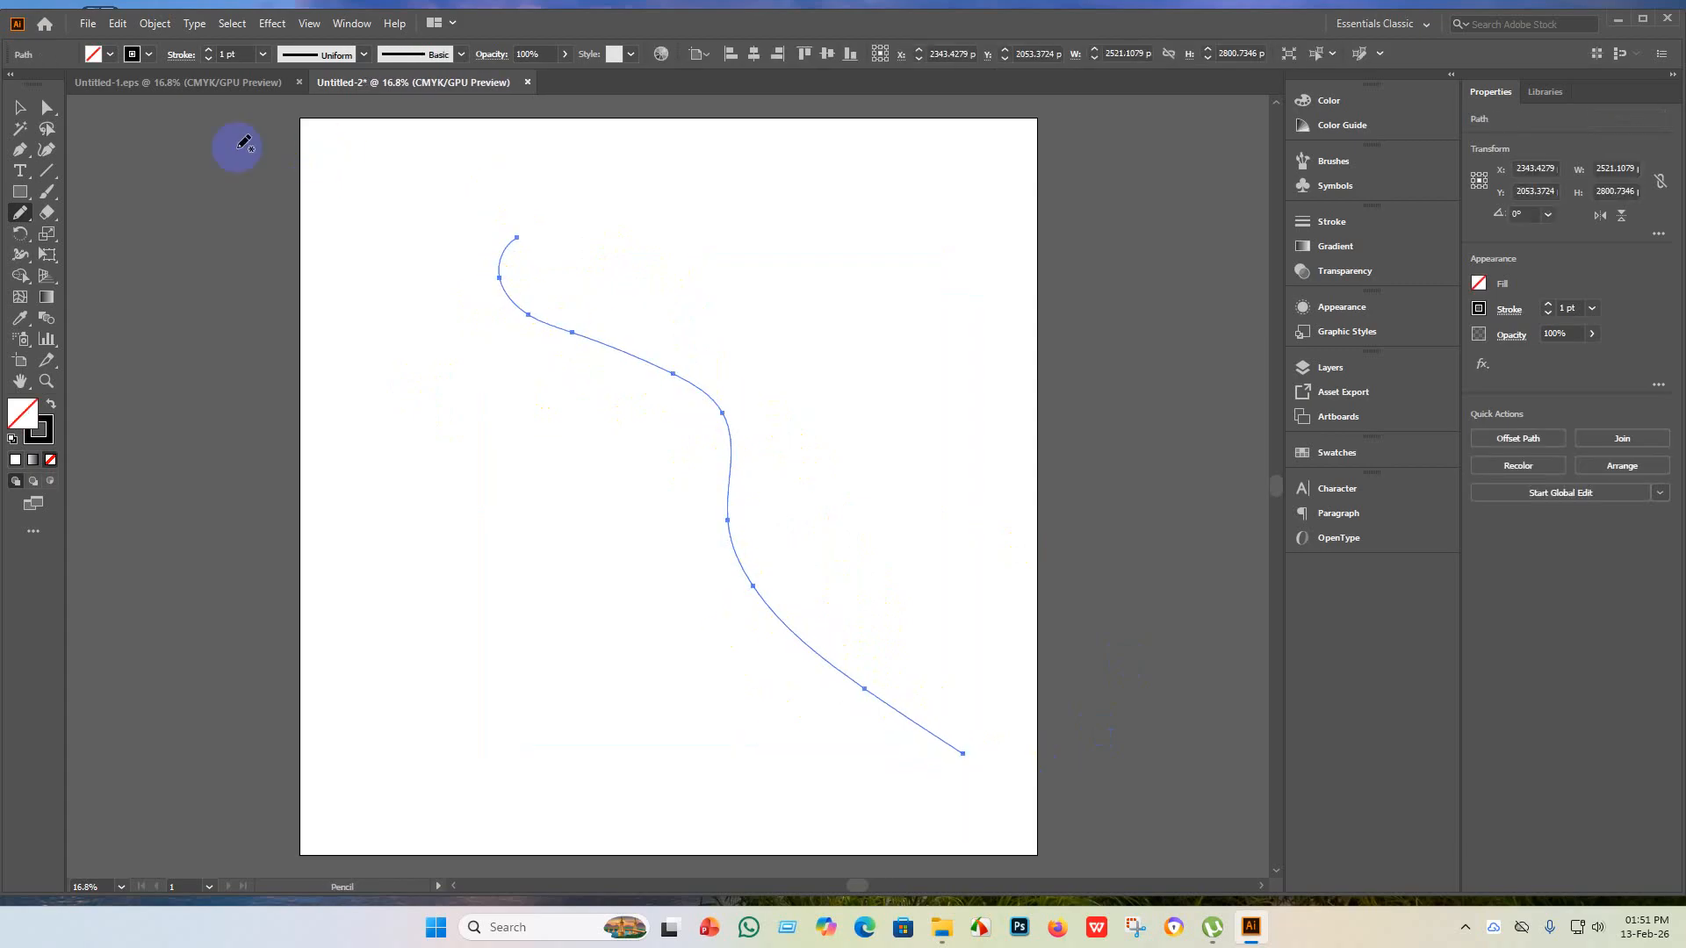
pyautogui.click(23, 109)
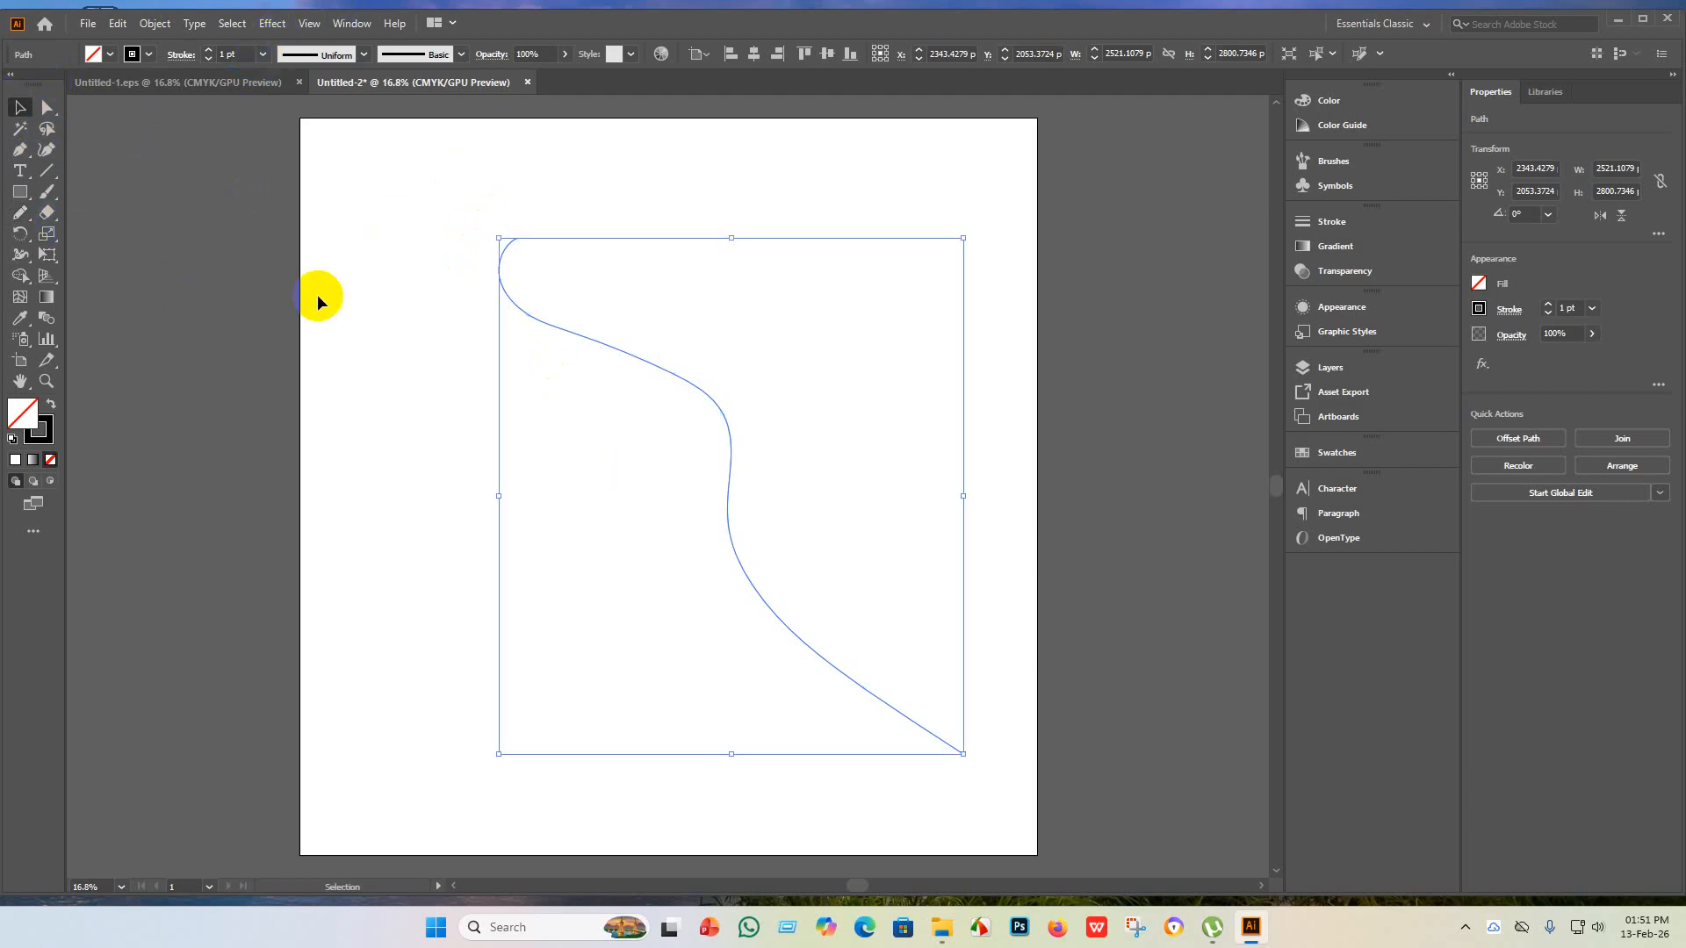
pyautogui.click(231, 52)
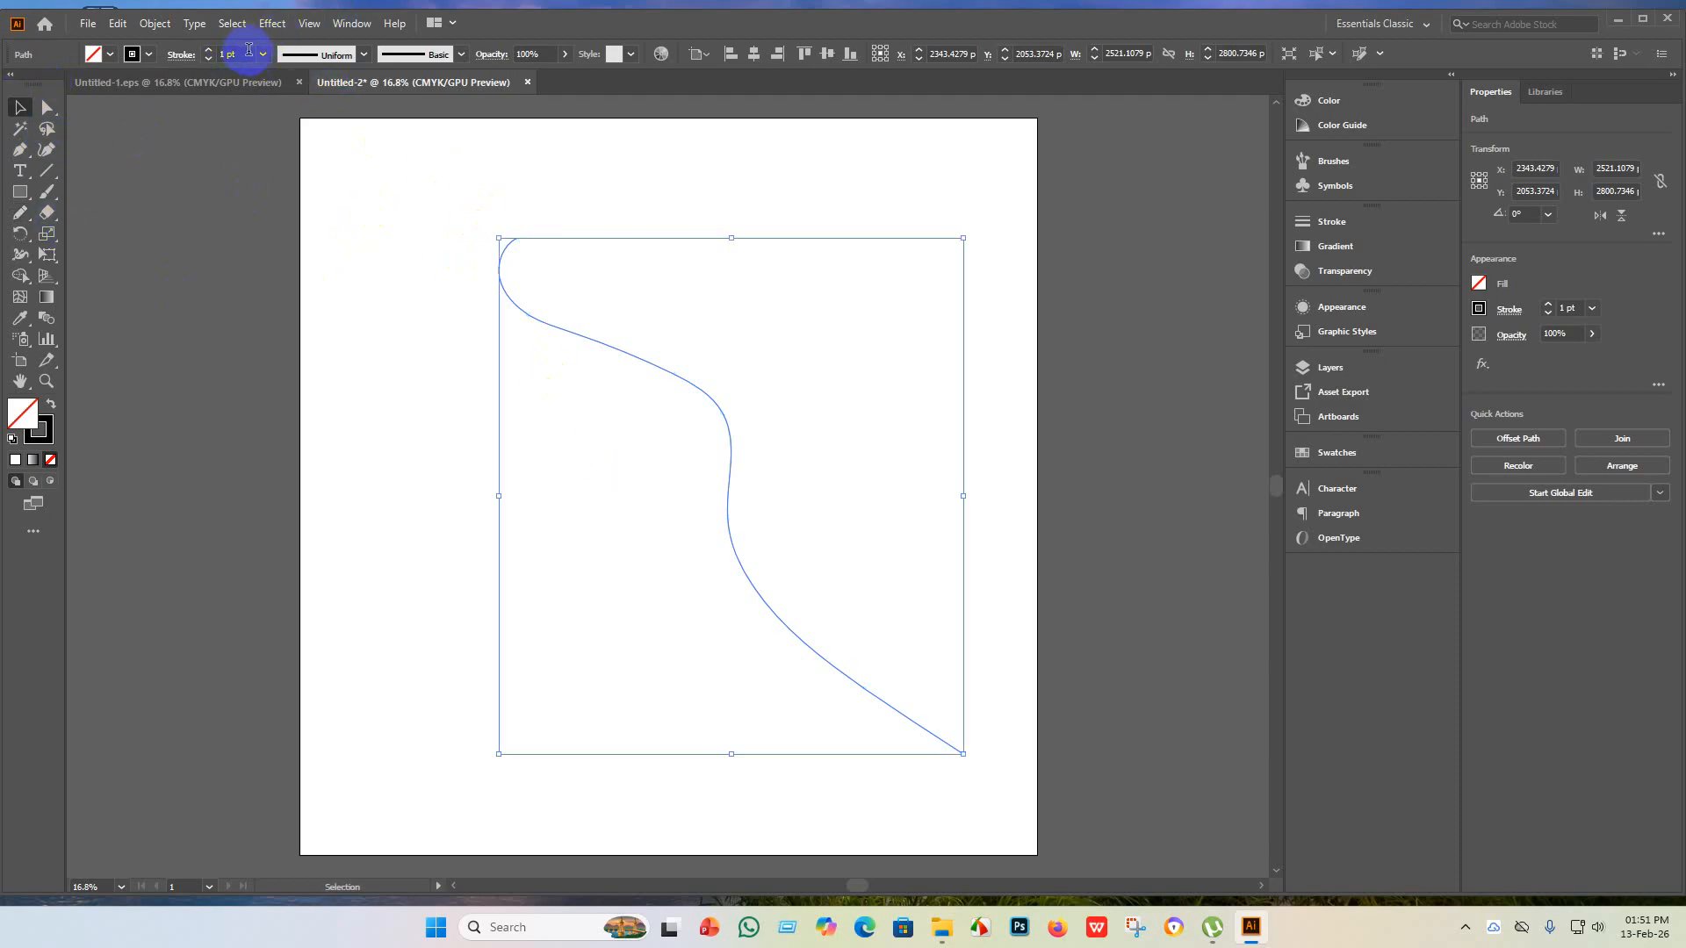
pyautogui.click(239, 55)
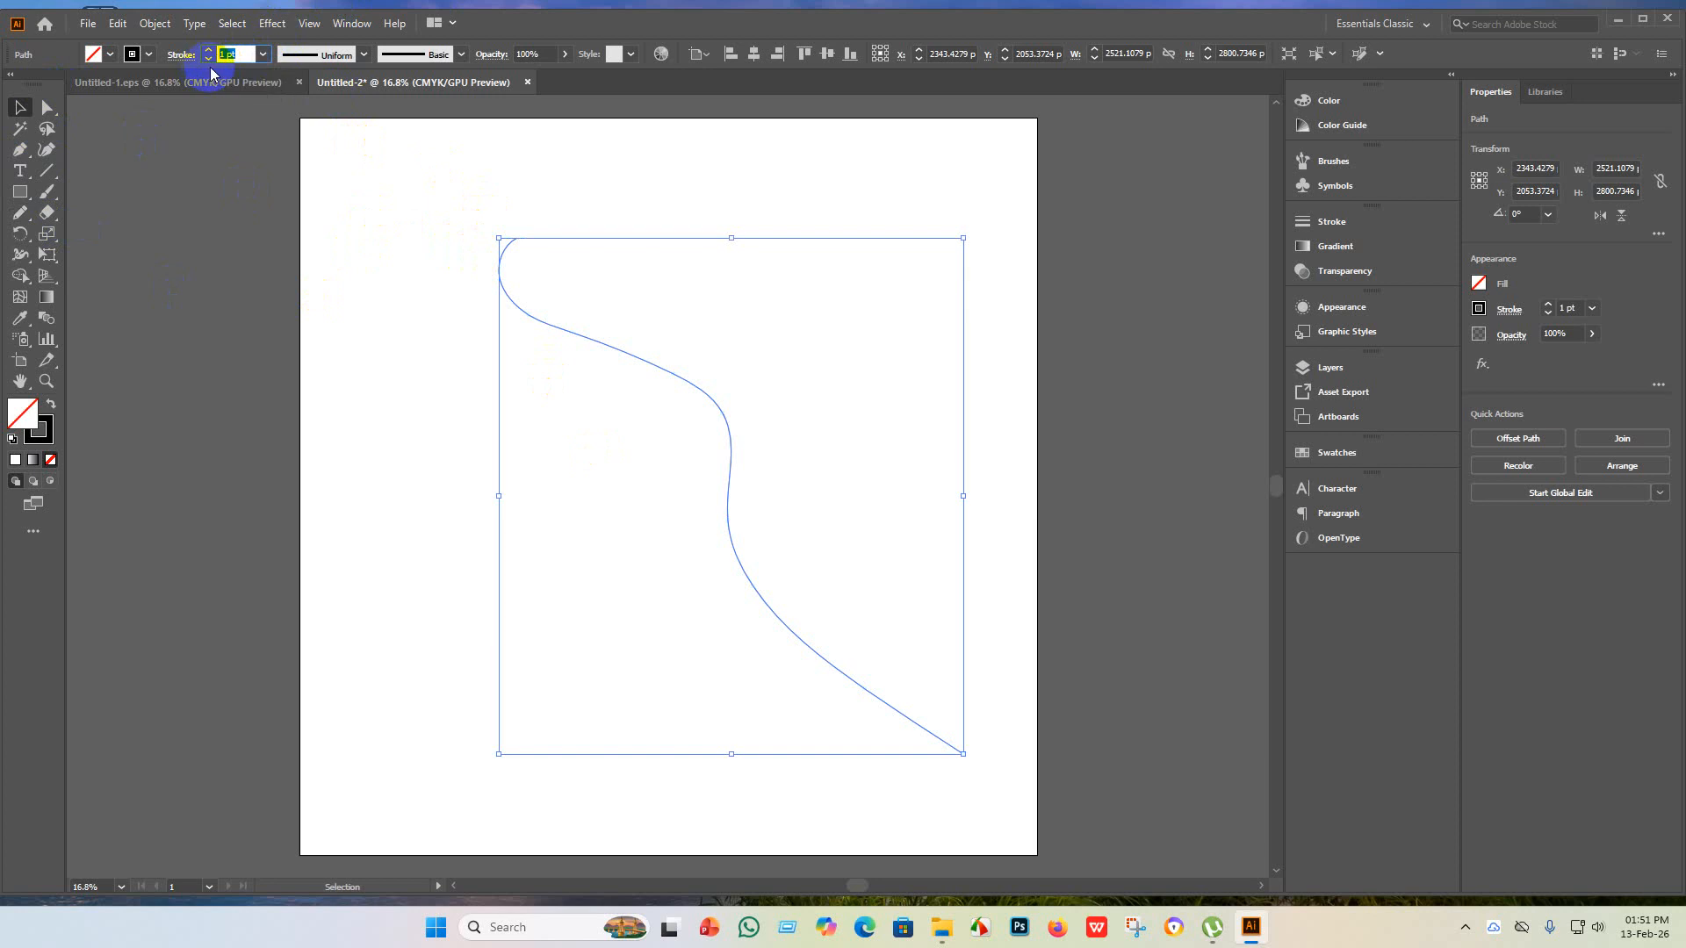
pyautogui.press('BackSpace')
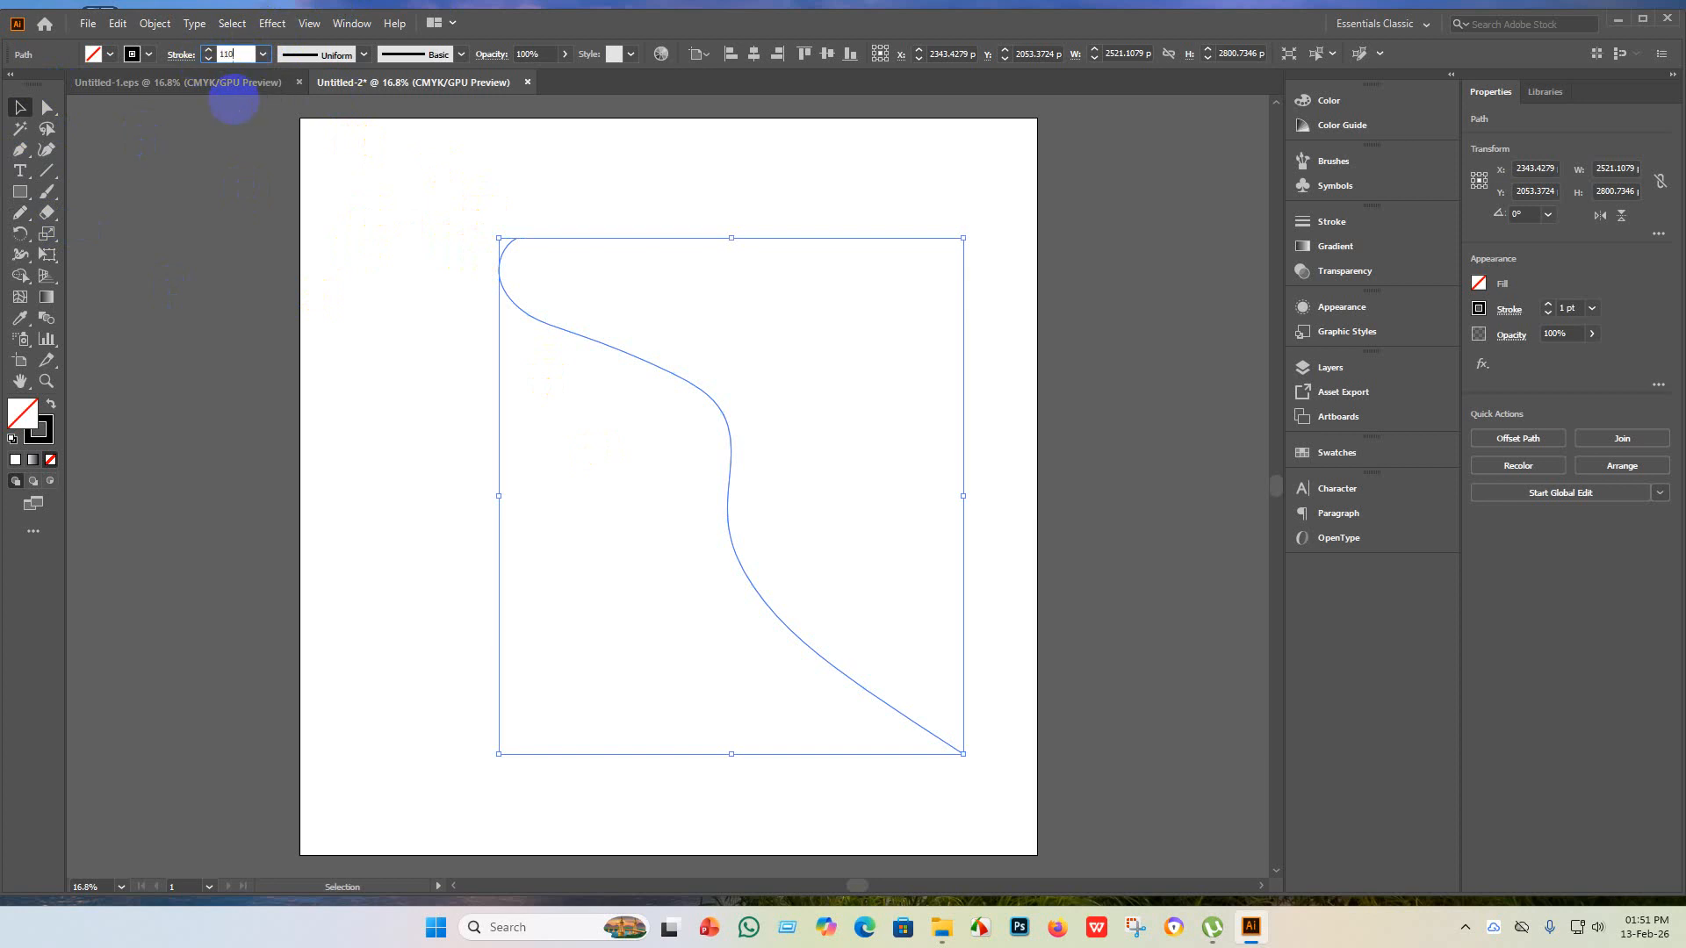
pyautogui.write('110')
pyautogui.press('Return')
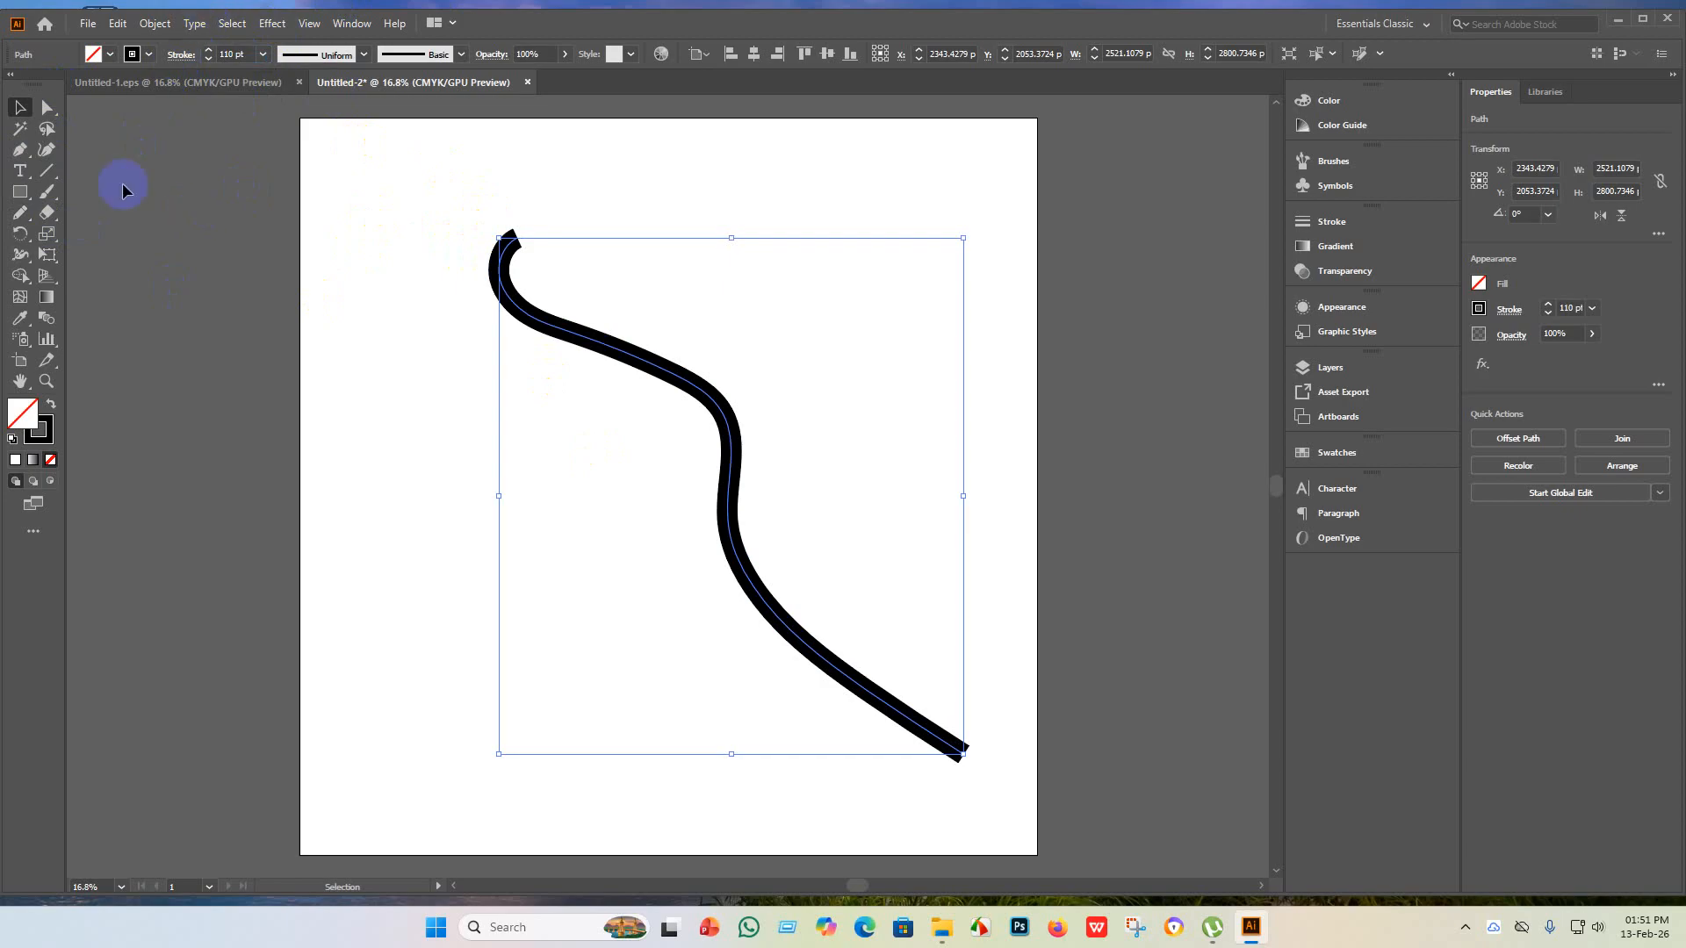
# - Color the wavy curve's stroke red and deselect it
pyautogui.click(148, 54)
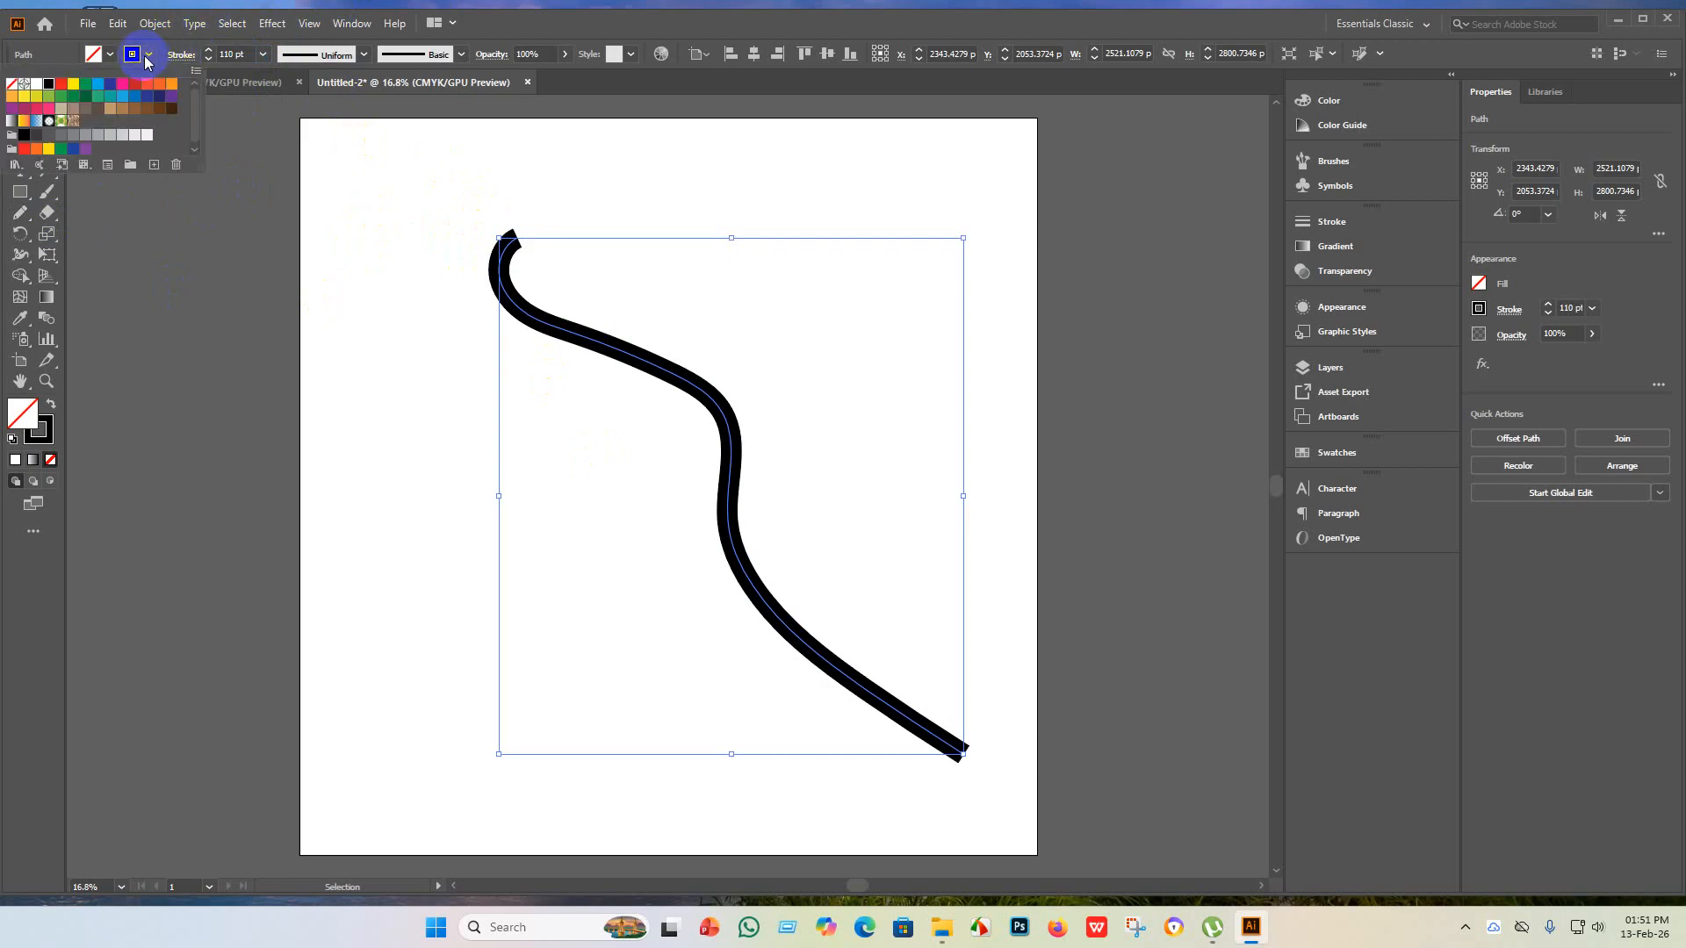
pyautogui.click(61, 87)
pyautogui.click(240, 326)
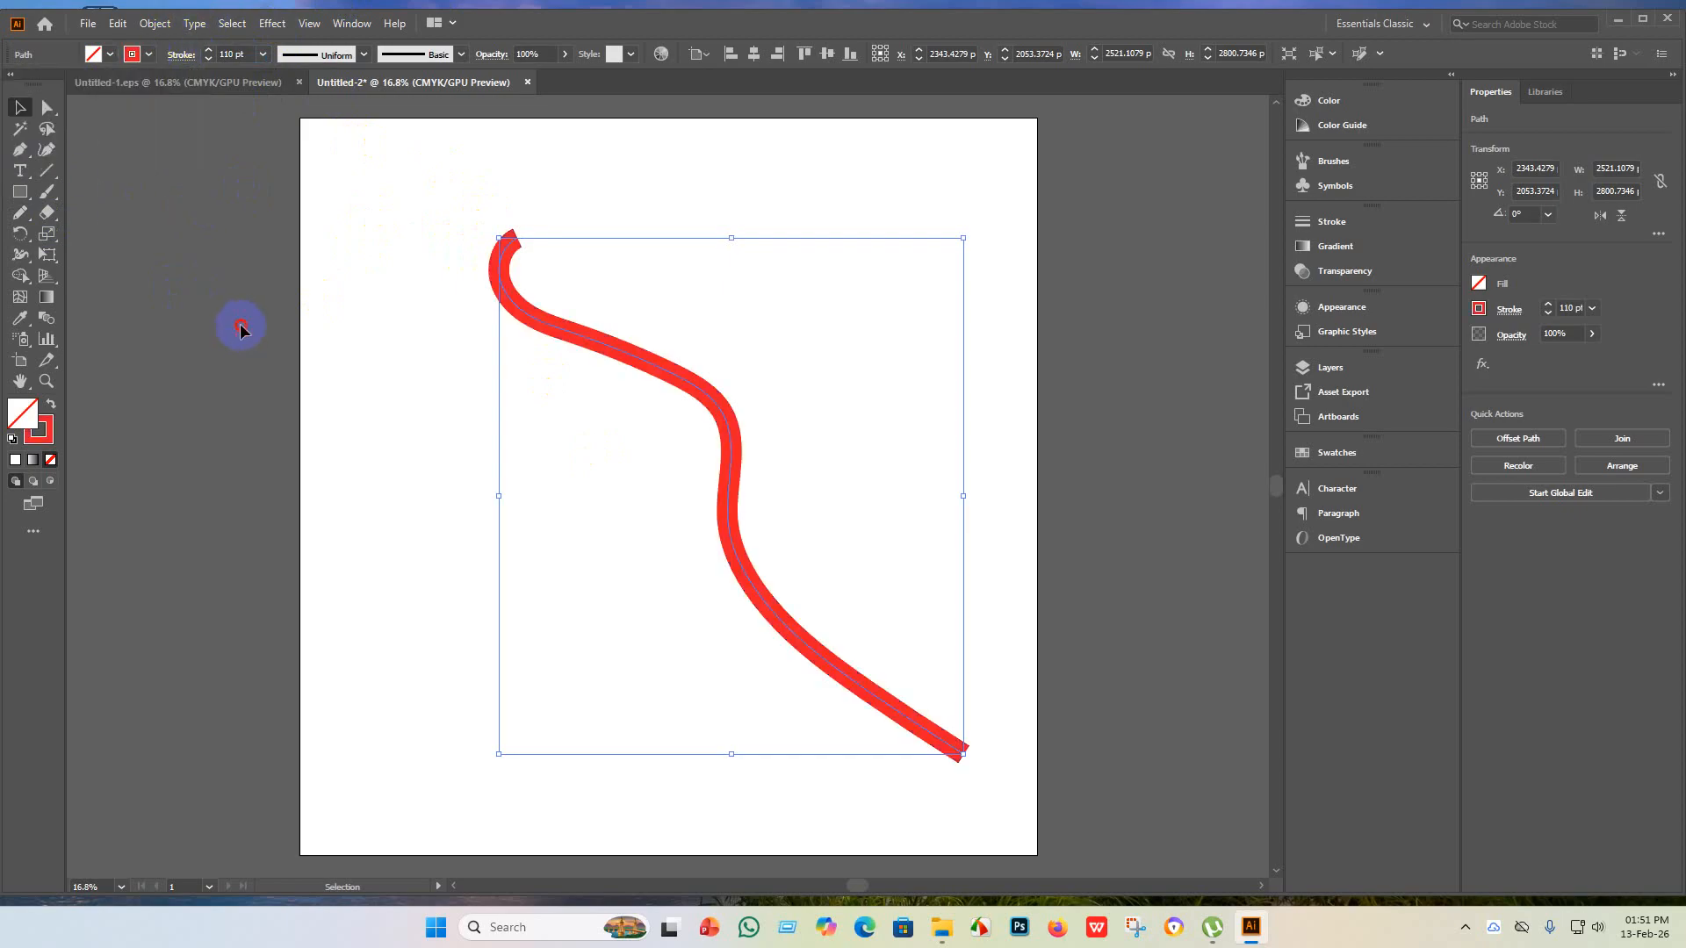
pyautogui.click(550, 302)
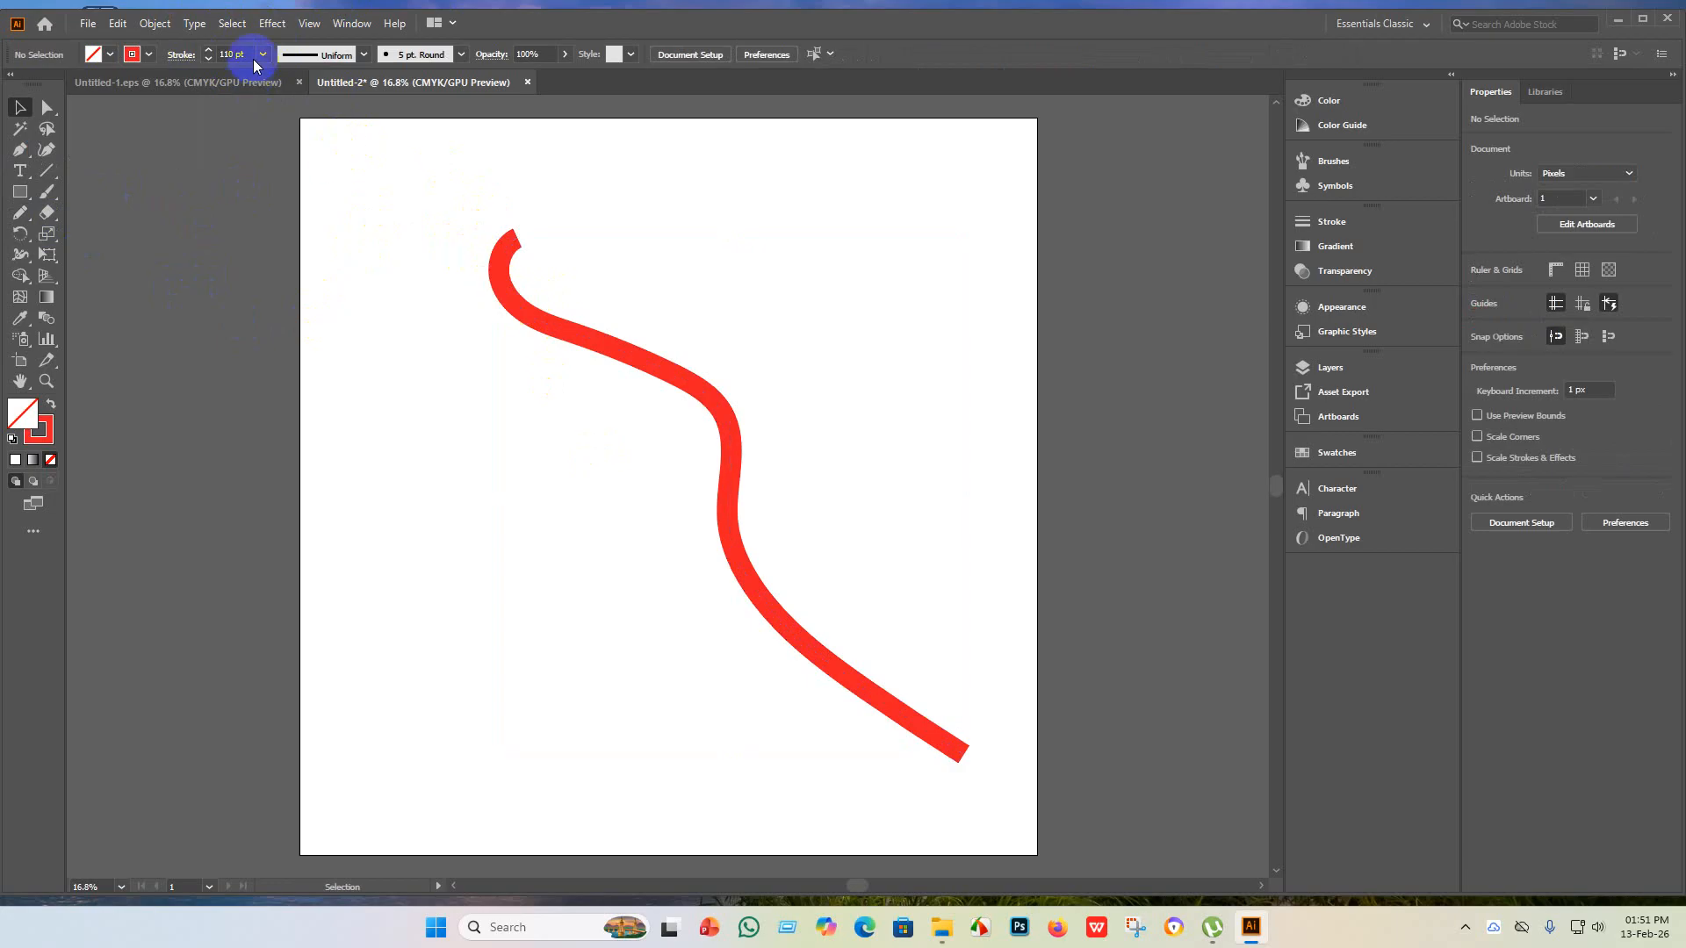
# - Apply the lens-shaped variable width profile to the red curve so both of its ends taper
pyautogui.click(365, 56)
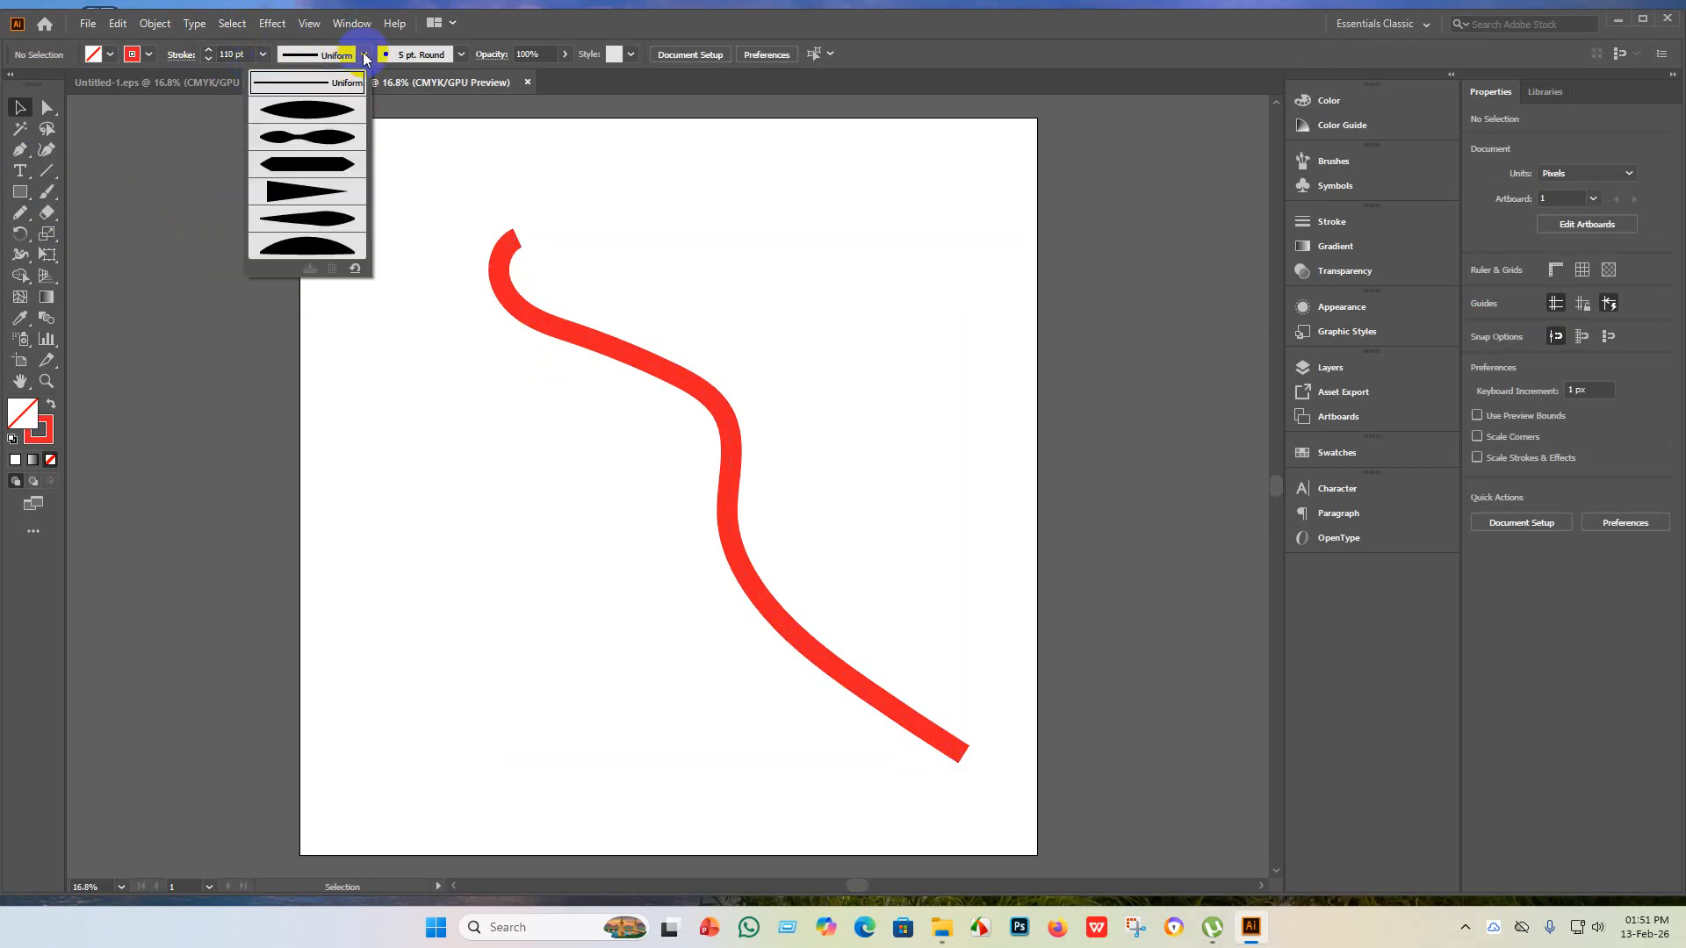
pyautogui.click(322, 111)
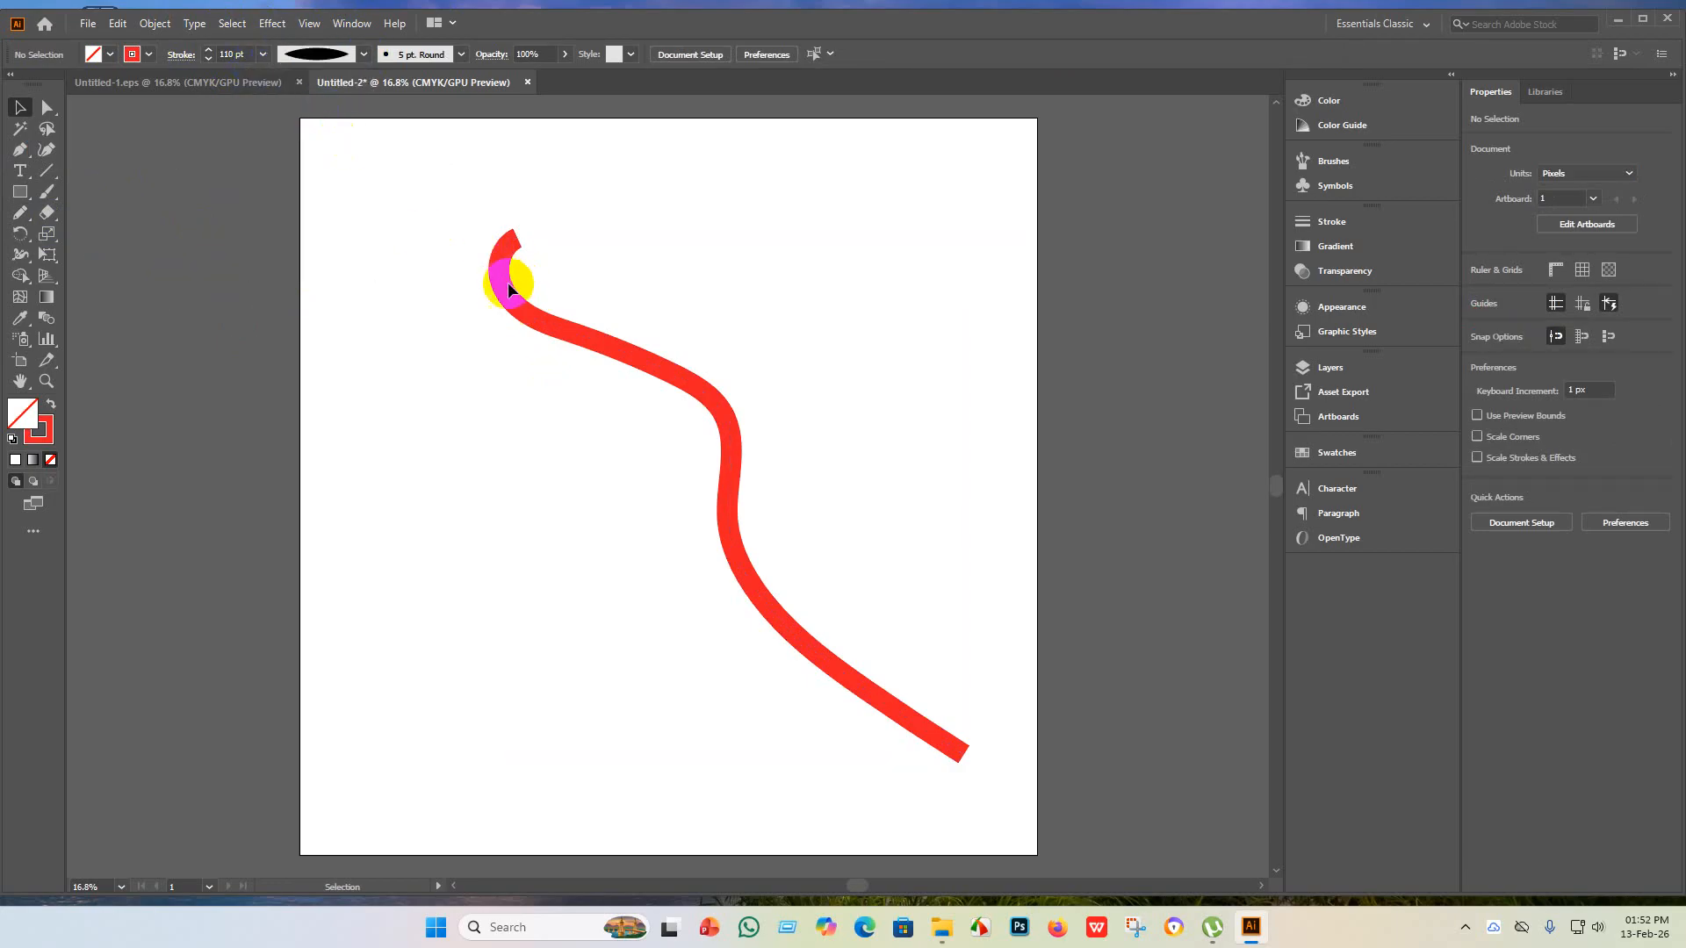
pyautogui.click(651, 360)
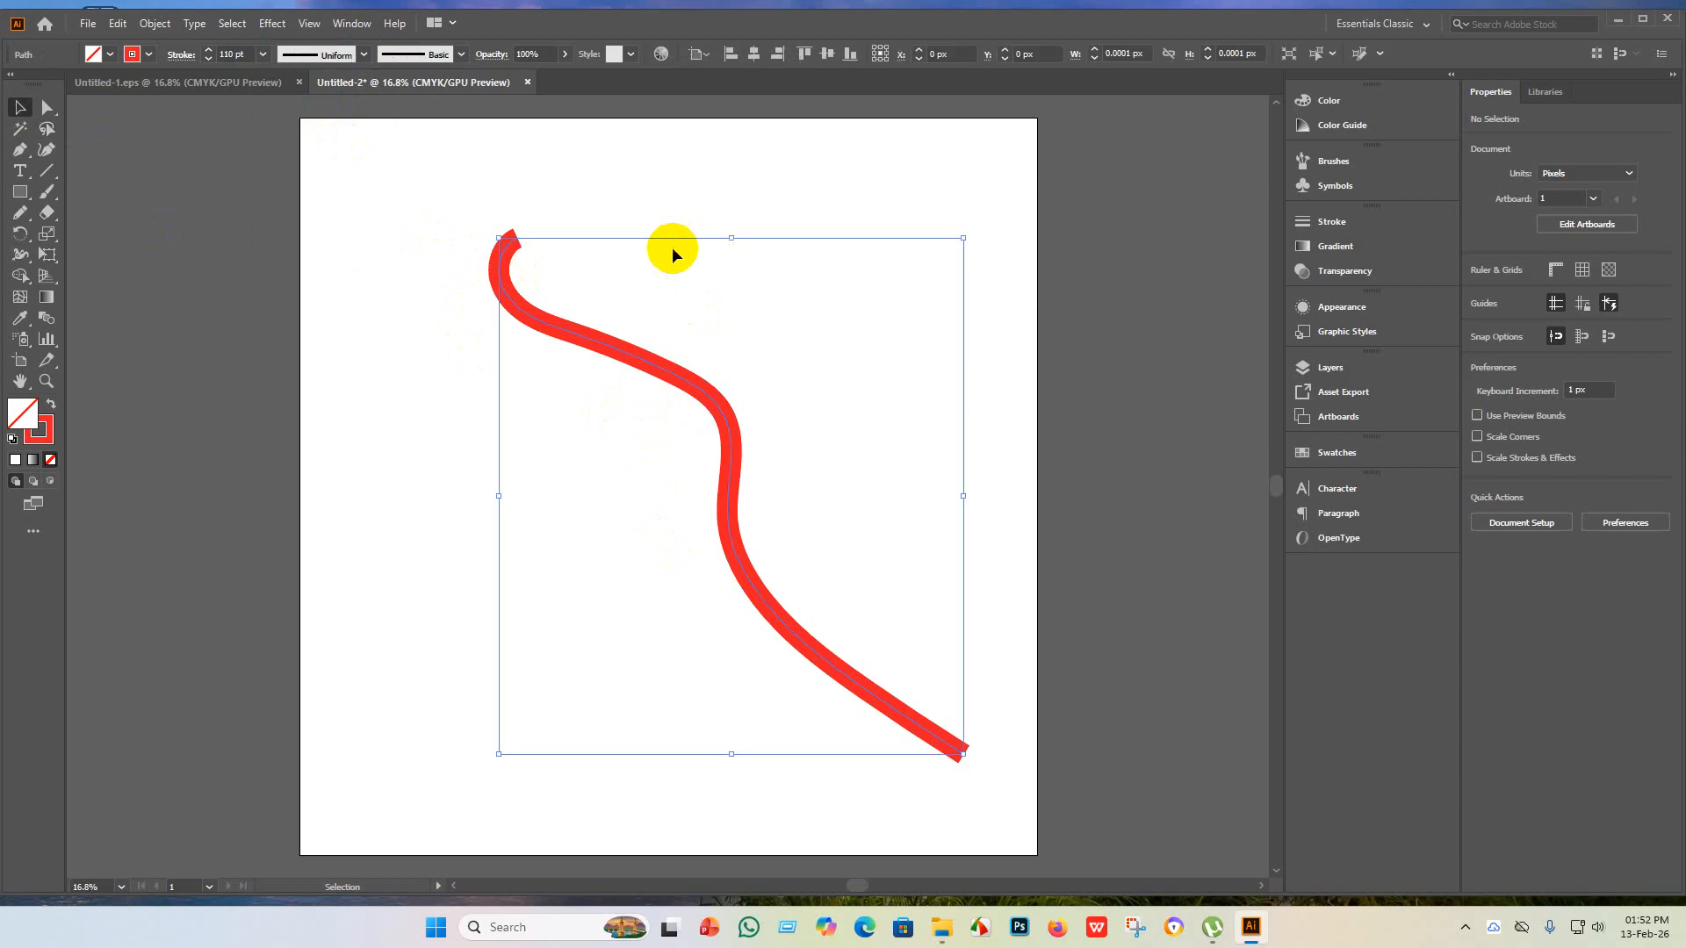
pyautogui.click(365, 55)
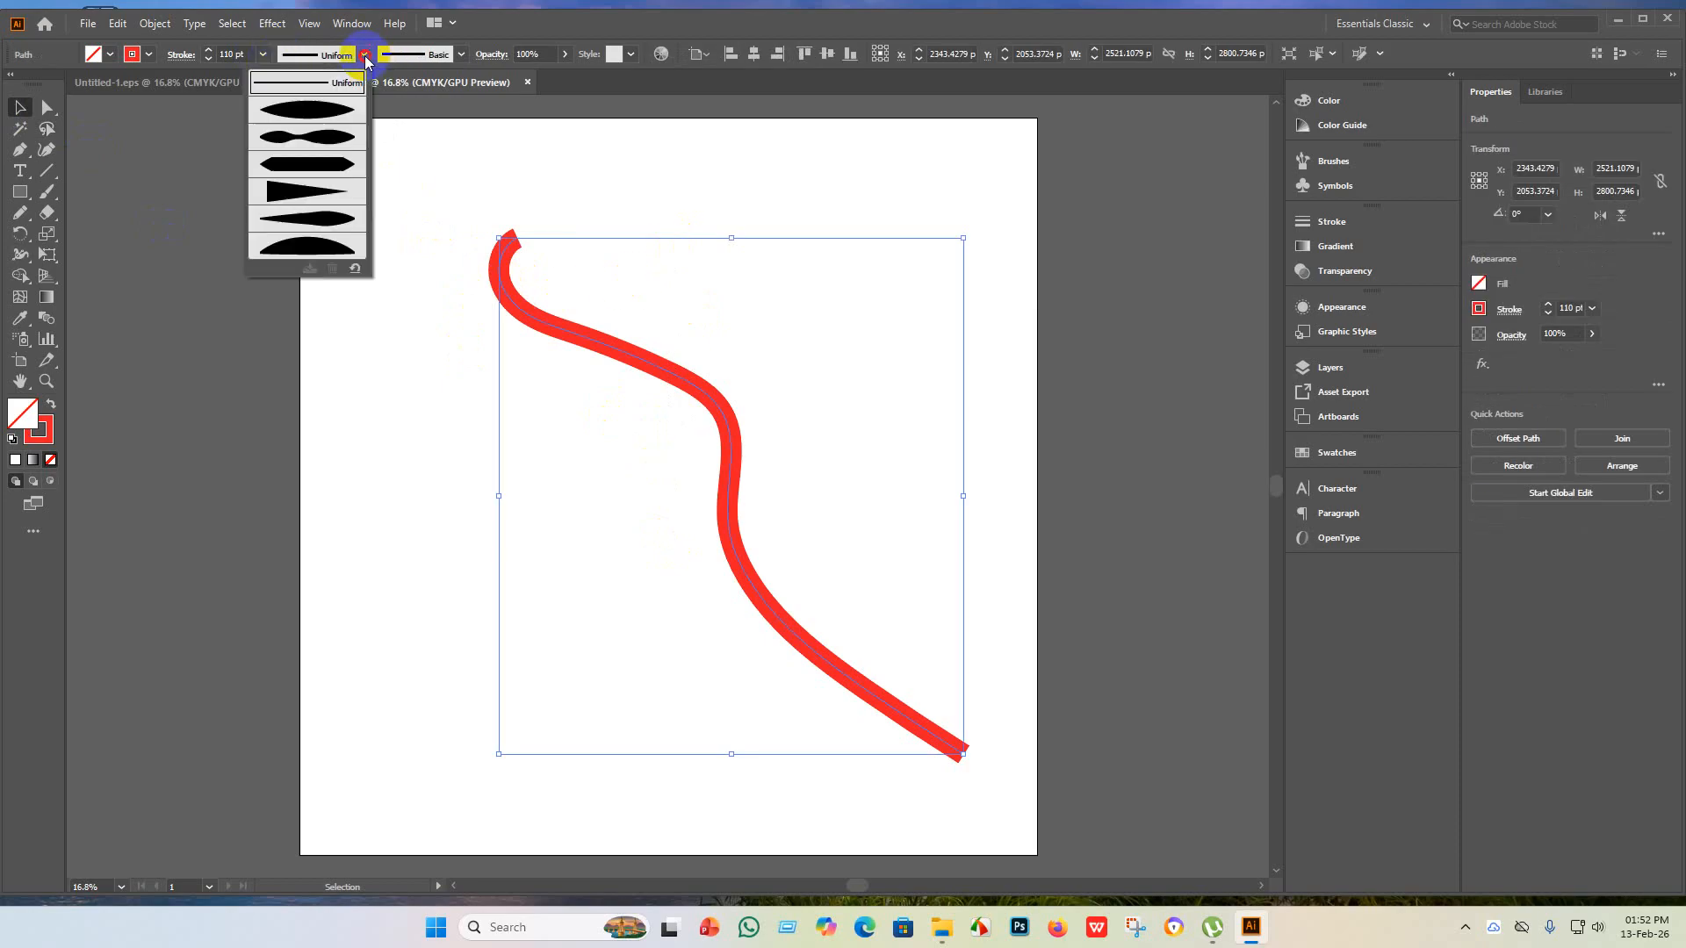
pyautogui.click(320, 110)
pyautogui.click(468, 413)
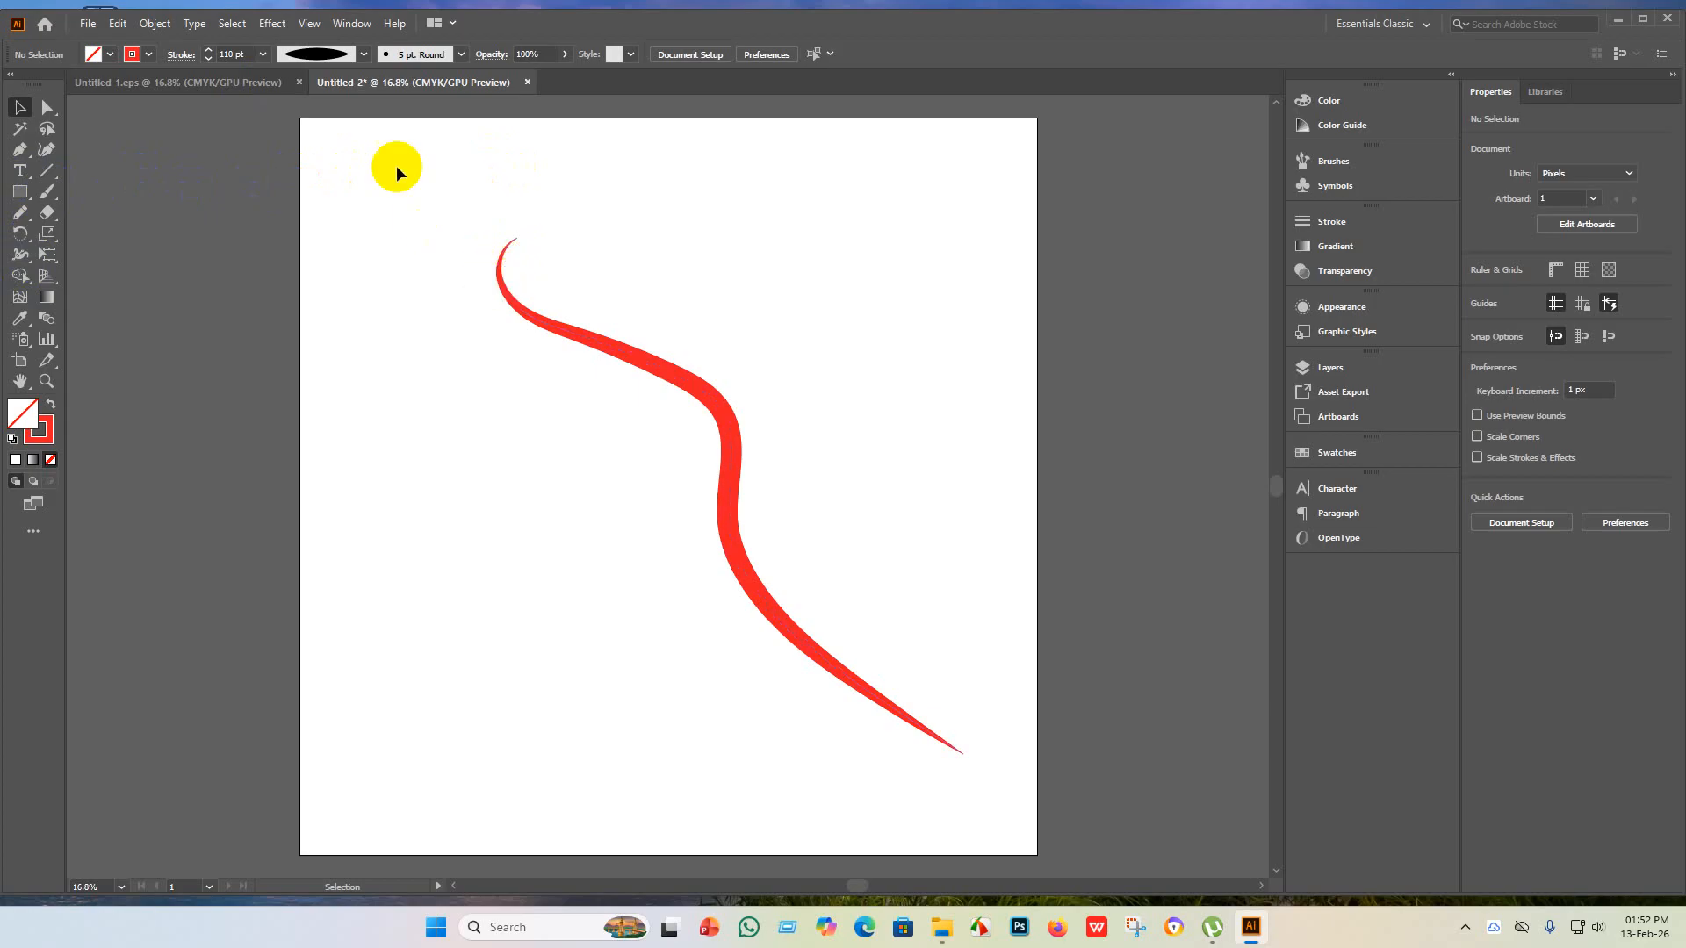
# - Draw an angled freehand outline with a 1 pt stroke, about 627 × 490 px, around the red curve's upper end
pyautogui.click(17, 215)
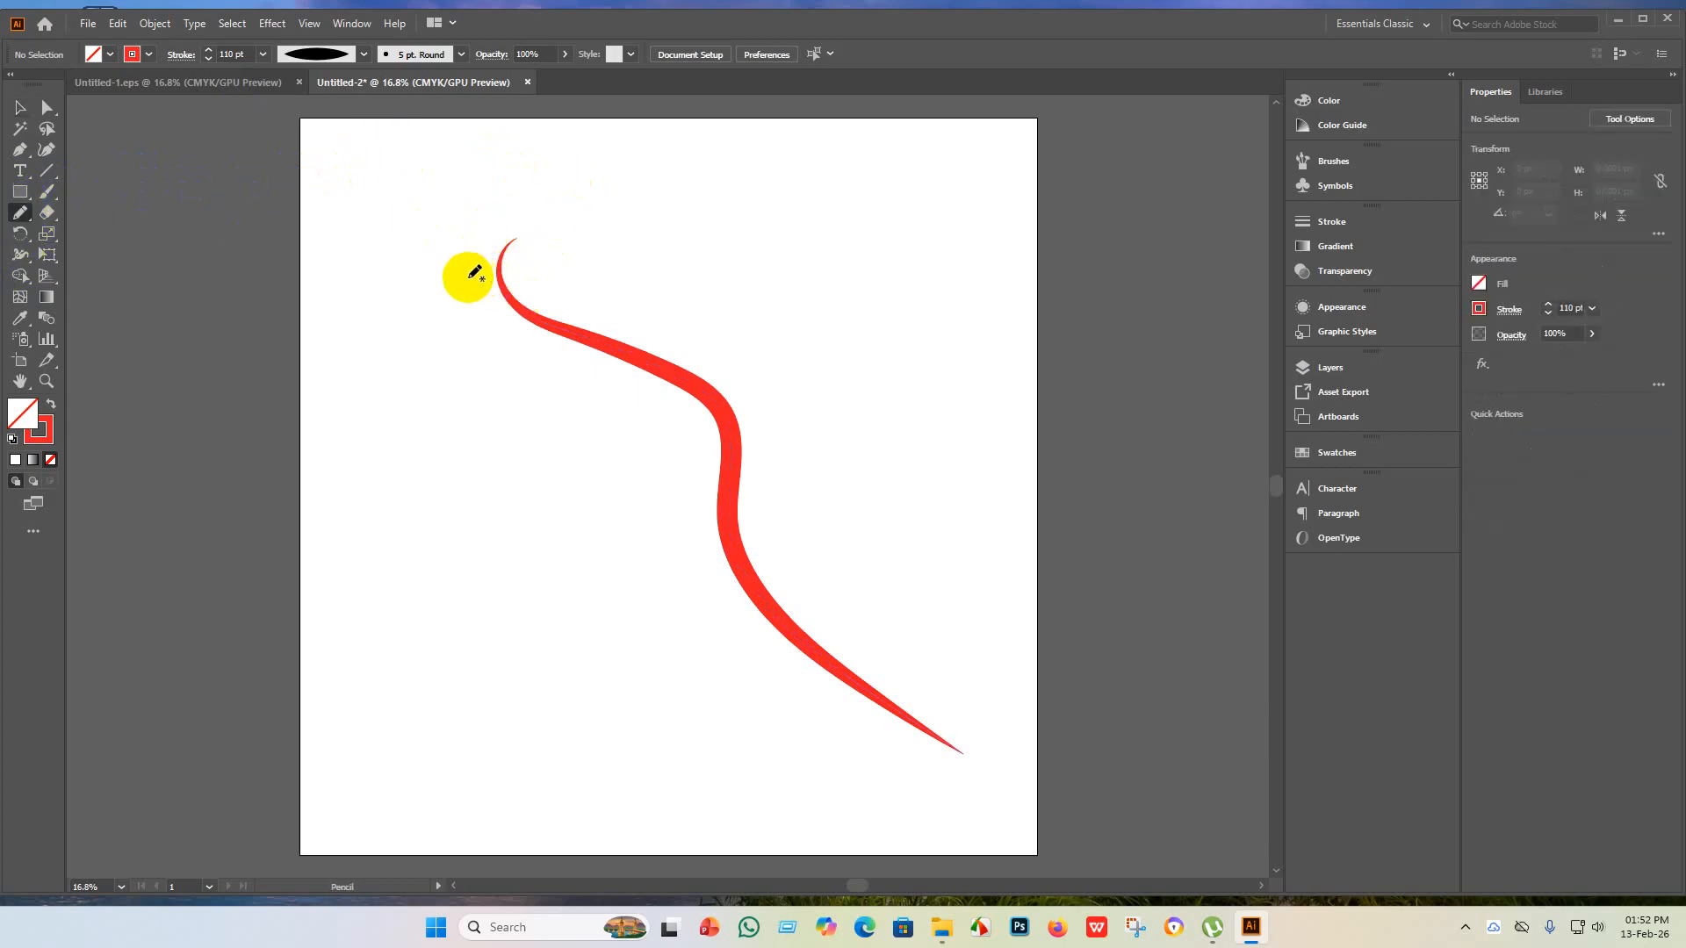
pyautogui.moveTo(580, 279)
pyautogui.mouseDown()
pyautogui.moveTo(400, 299)
pyautogui.moveTo(571, 150)
pyautogui.moveTo(561, 226)
pyautogui.moveTo(580, 275)
pyautogui.mouseUp()
pyautogui.hotkey('ctrl', 'z')
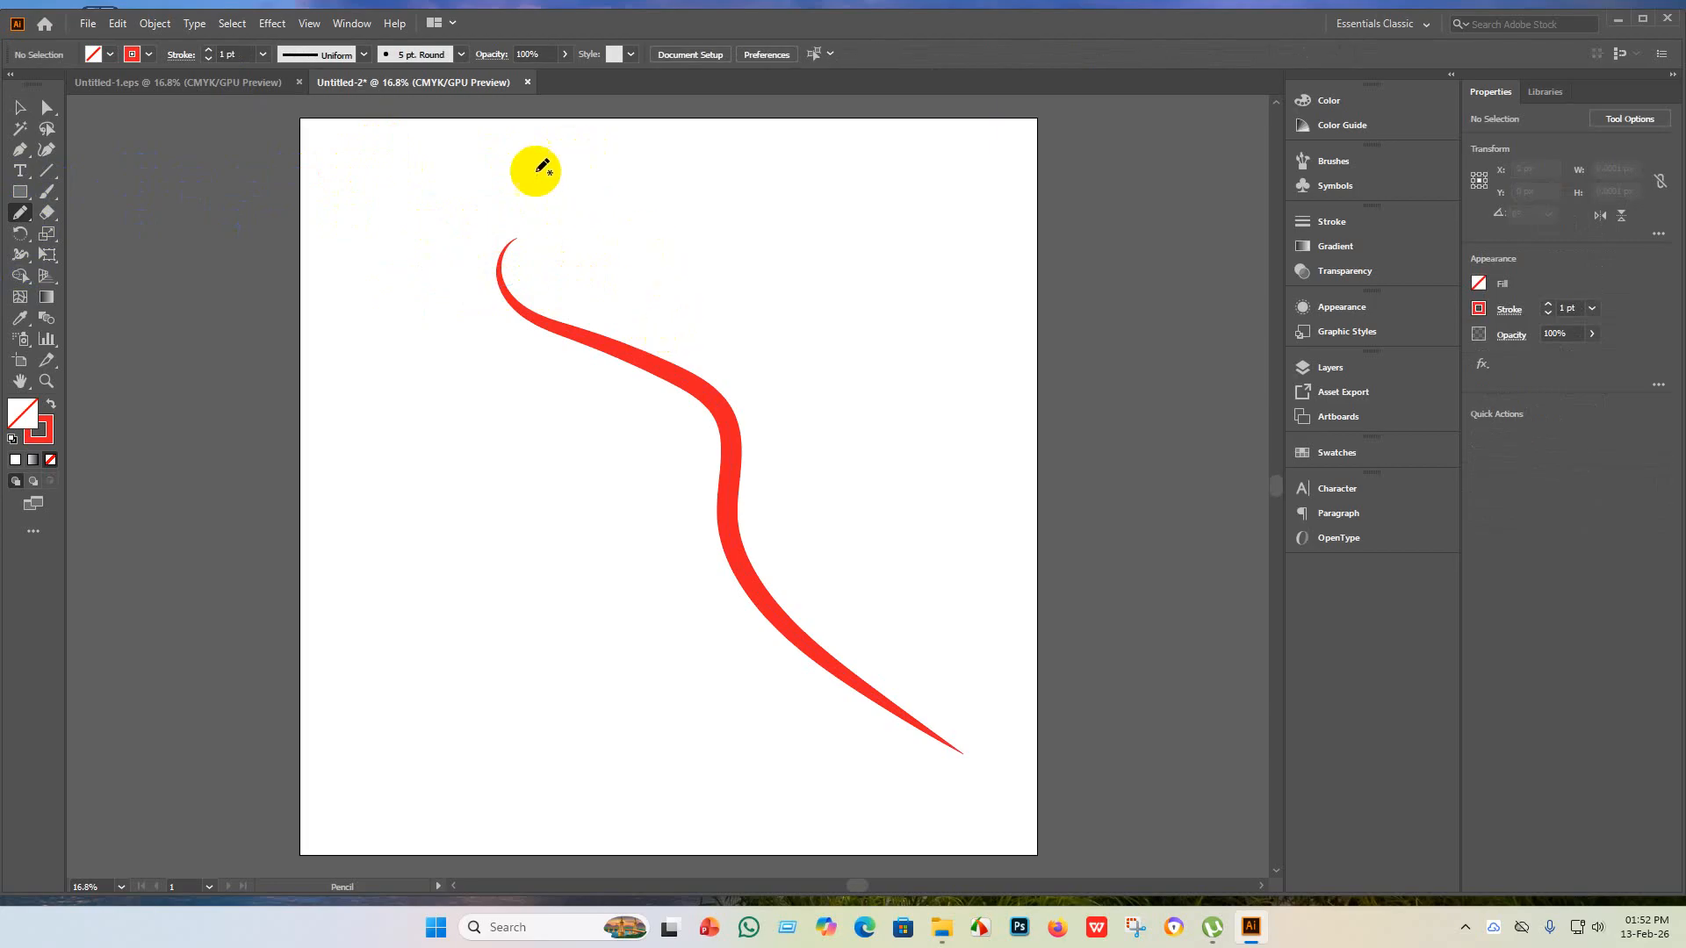
pyautogui.moveTo(535, 205)
pyautogui.mouseDown()
pyautogui.moveTo(443, 220)
pyautogui.moveTo(536, 204)
pyautogui.moveTo(569, 310)
pyautogui.mouseUp()
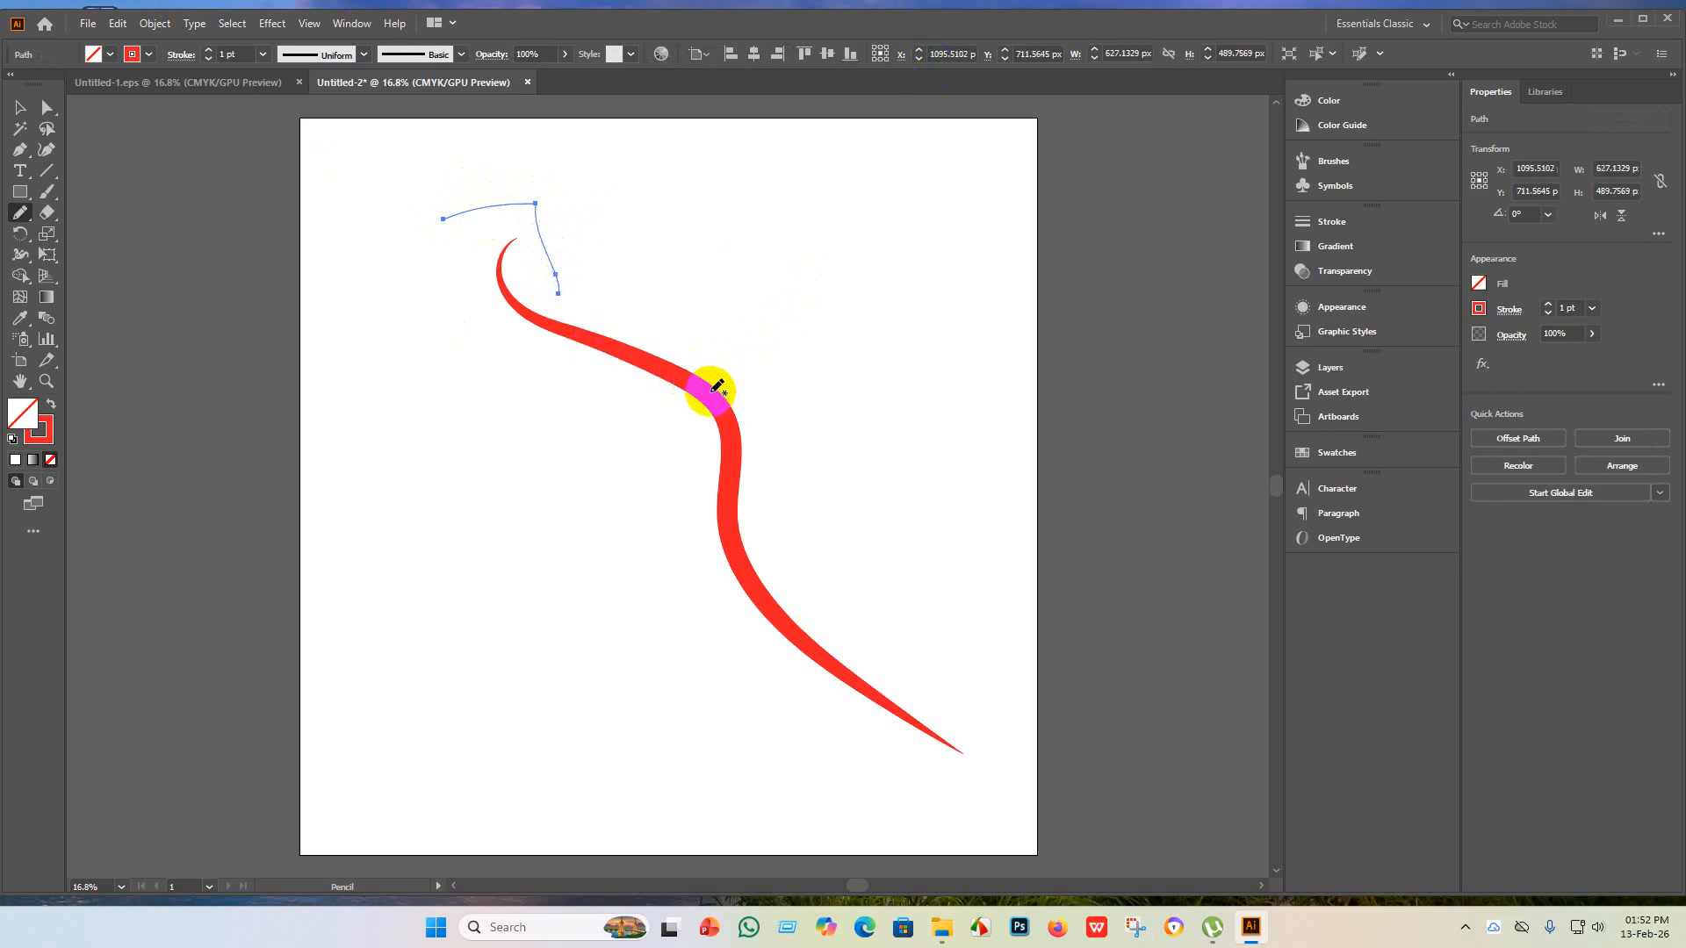
# - Sketch a peaked freehand outline above the middle of the red curve, about 411 × 309 px
pyautogui.moveTo(714, 391)
pyautogui.mouseDown()
pyautogui.moveTo(742, 245)
pyautogui.moveTo(711, 306)
pyautogui.mouseUp()
pyautogui.moveTo(742, 245); pyautogui.dragTo(782, 304)
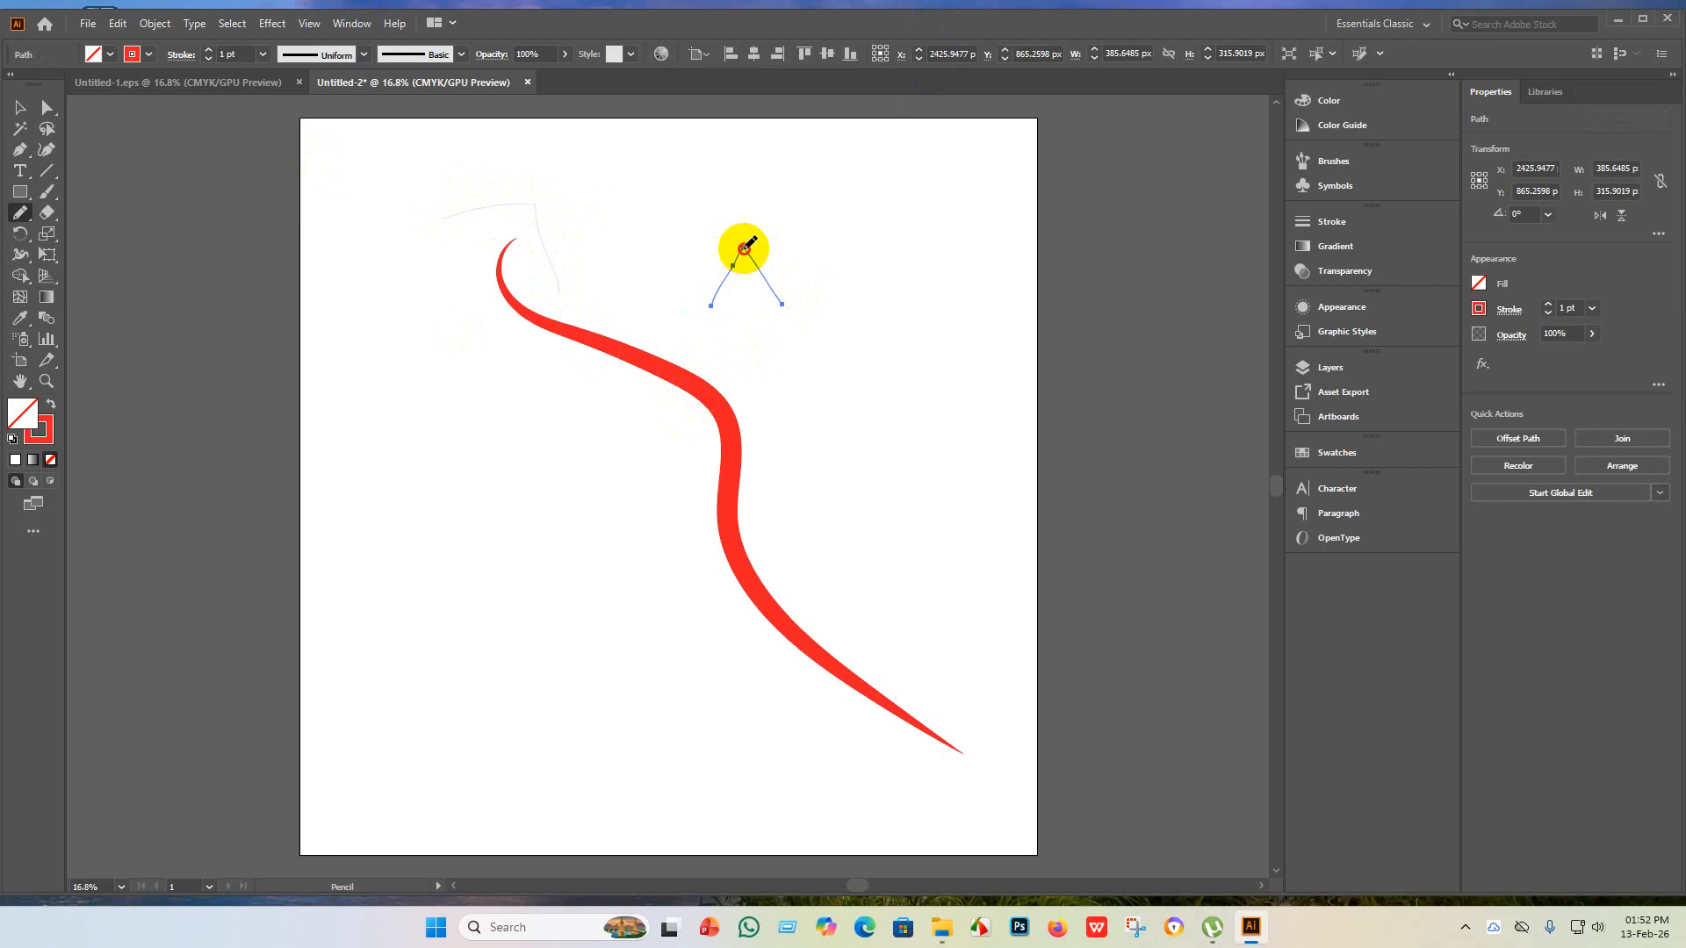
pyautogui.moveTo(744, 248)
pyautogui.mouseDown()
pyautogui.moveTo(727, 393)
pyautogui.moveTo(742, 425)
pyautogui.moveTo(720, 399)
pyautogui.mouseUp()
pyautogui.moveTo(749, 243)
pyautogui.mouseDown()
pyautogui.moveTo(802, 301)
pyautogui.moveTo(764, 270)
pyautogui.mouseUp()
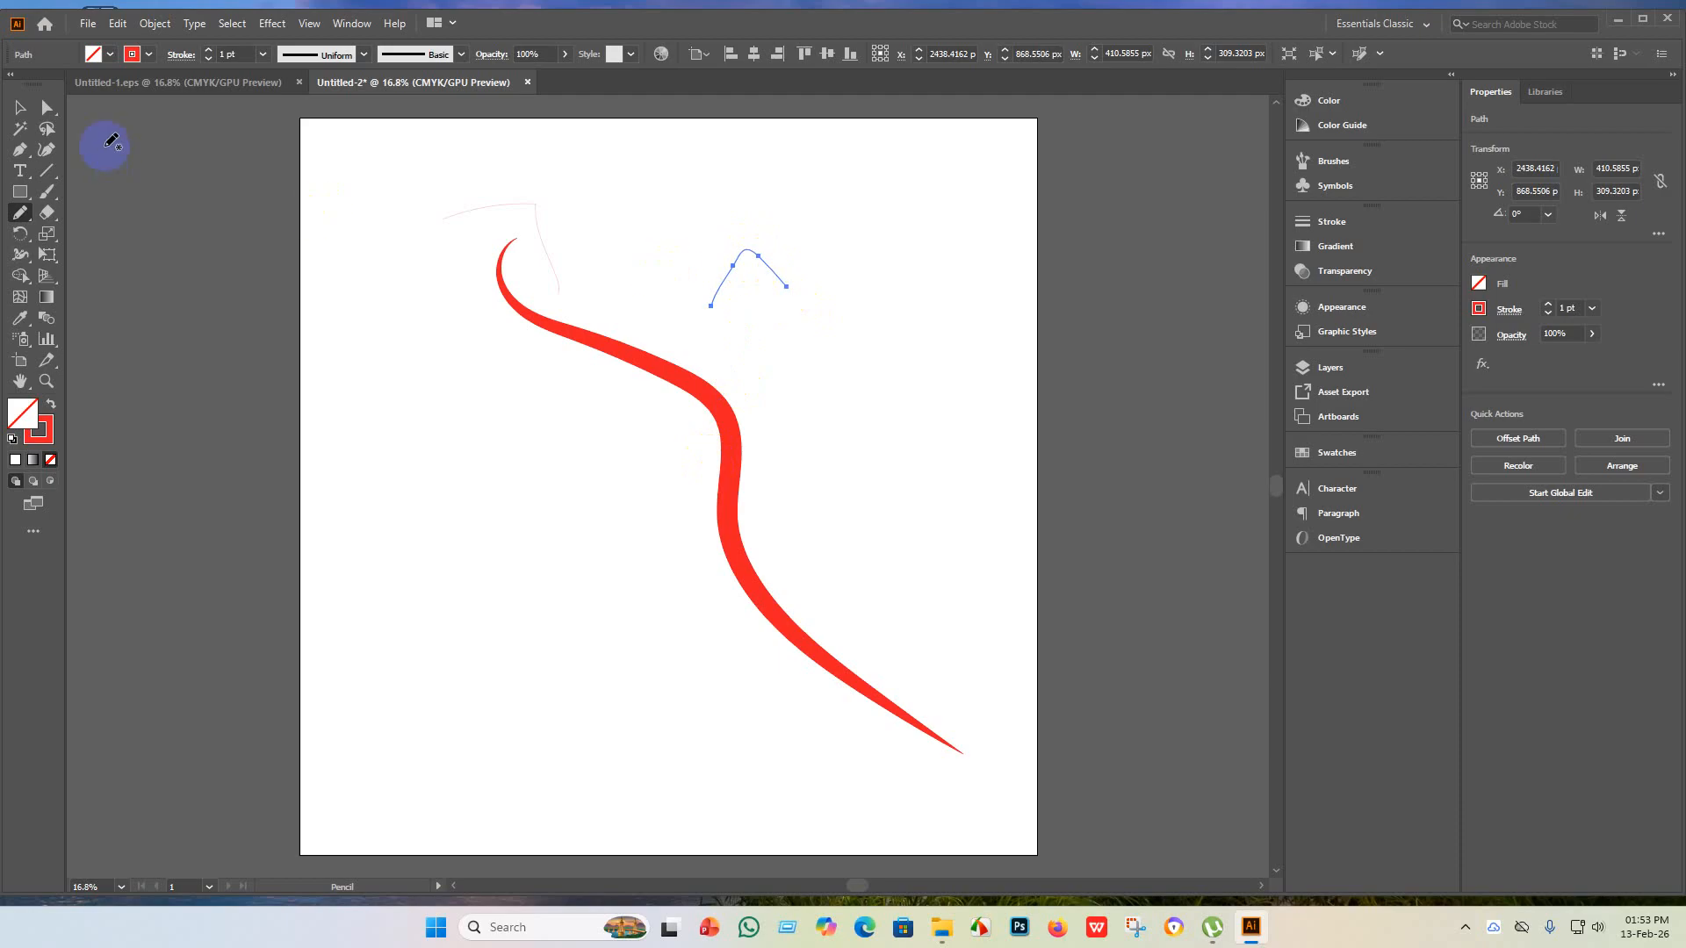
# - Redraw the peaked outline's right side as a rounded leaf edge reaching the red curve, about 367 × 734 px overall, and deselect it
pyautogui.click(21, 110)
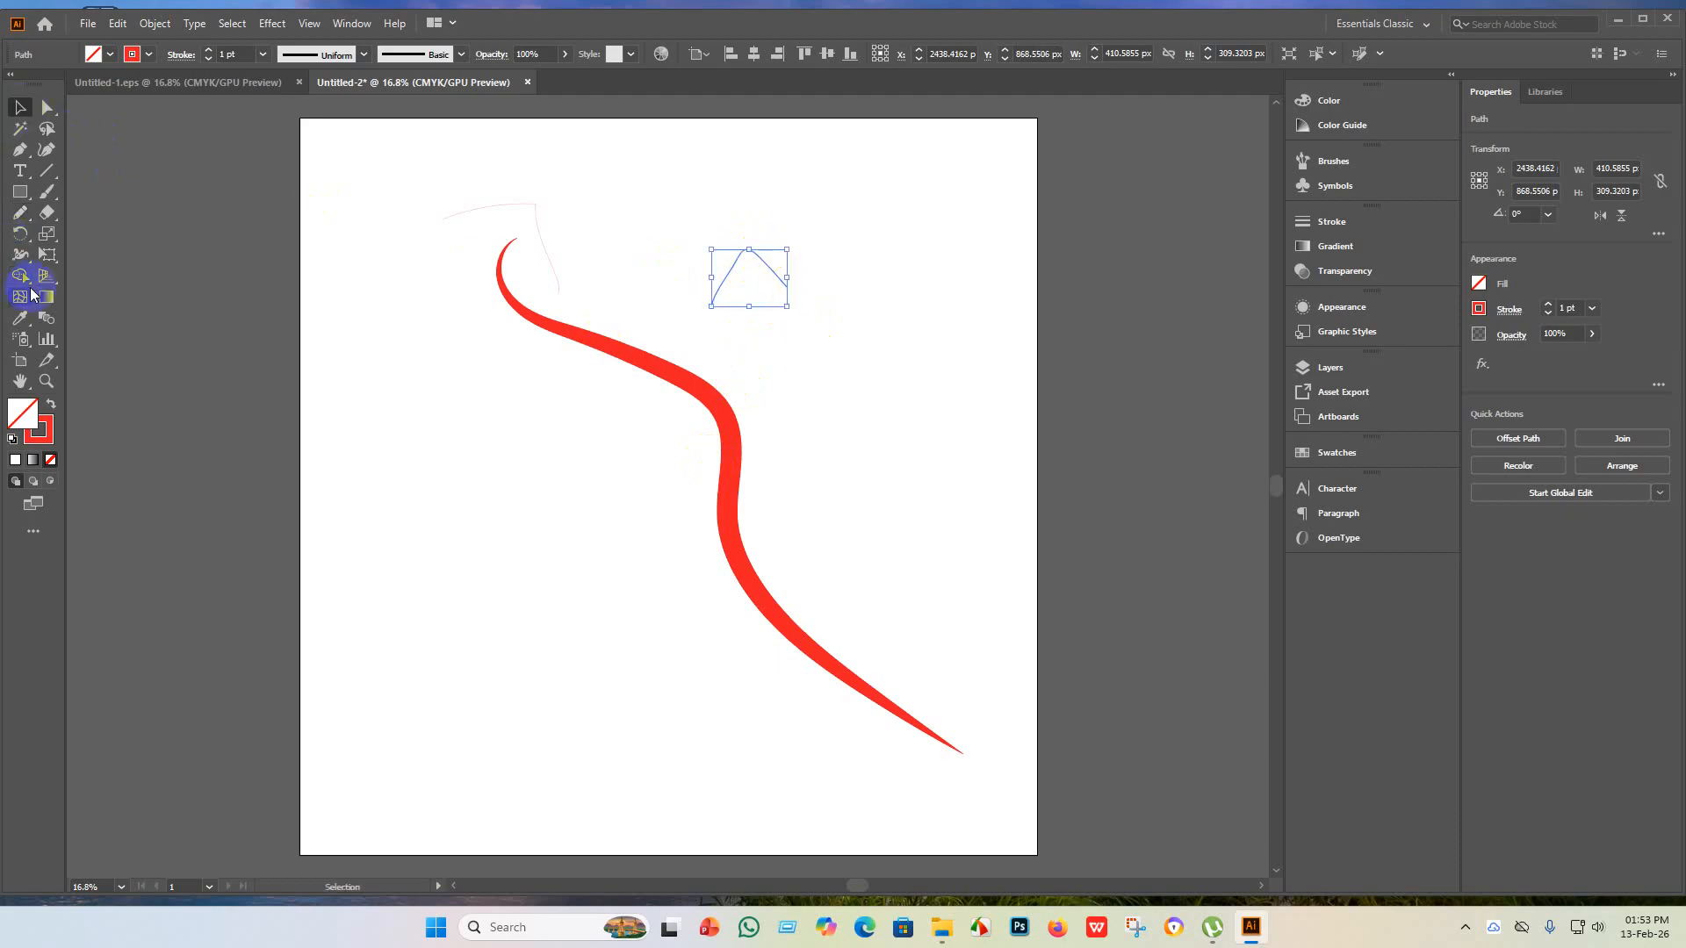
pyautogui.click(19, 213)
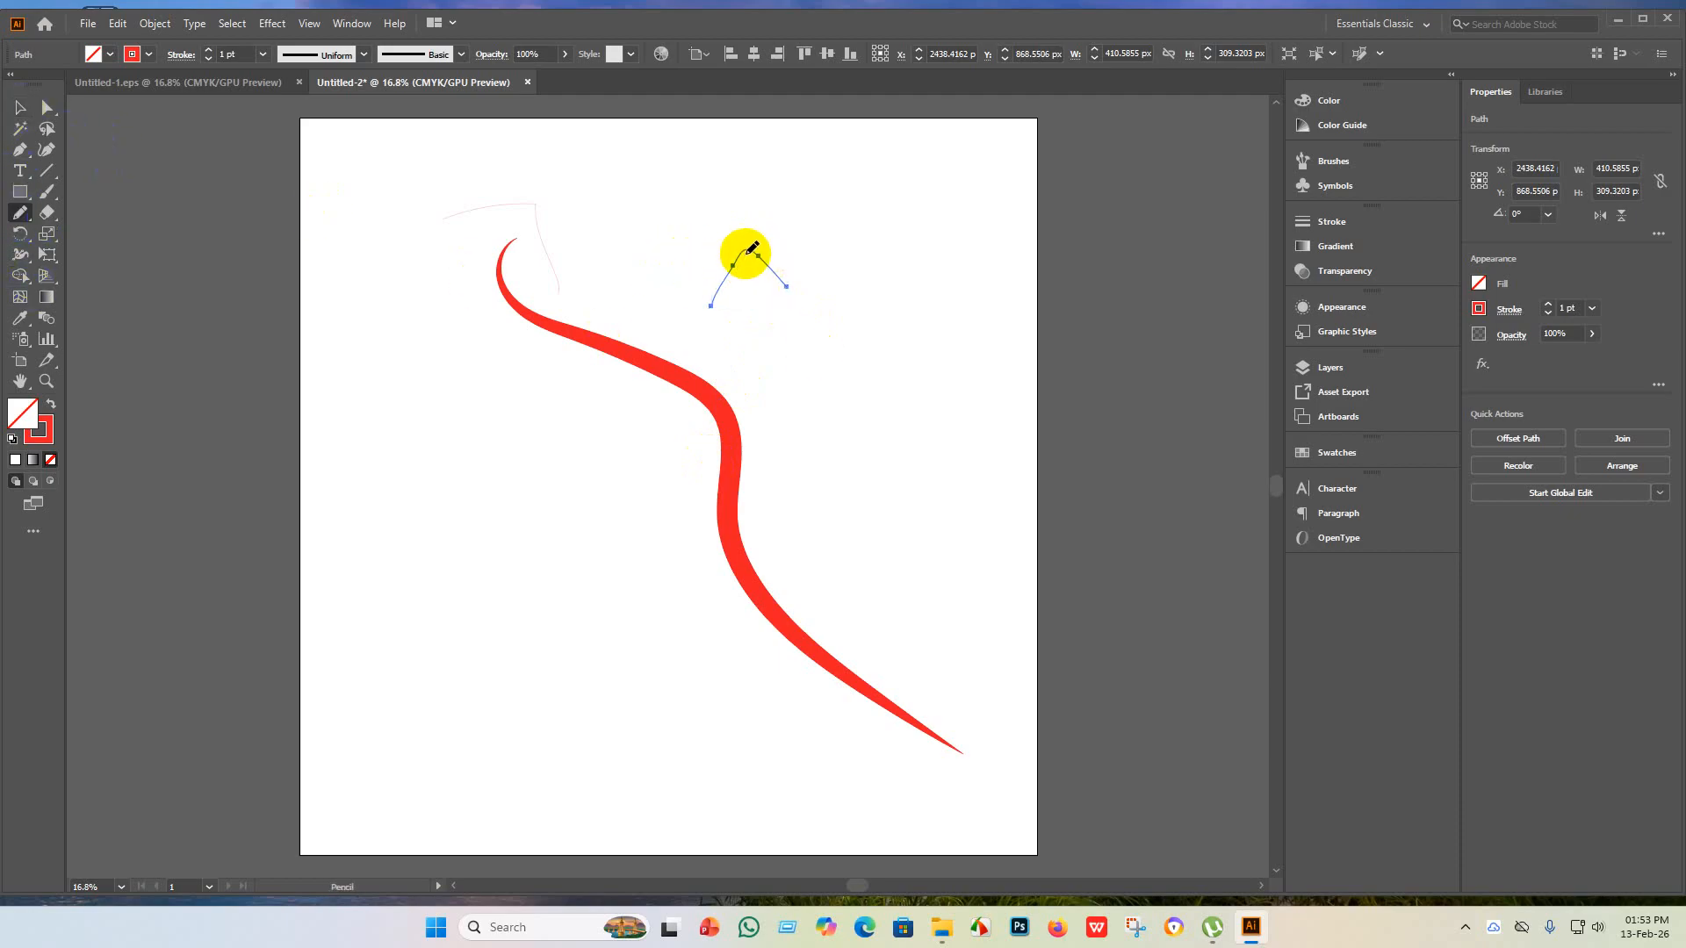
pyautogui.moveTo(751, 247)
pyautogui.mouseDown()
pyautogui.moveTo(757, 330)
pyautogui.moveTo(698, 384)
pyautogui.mouseUp()
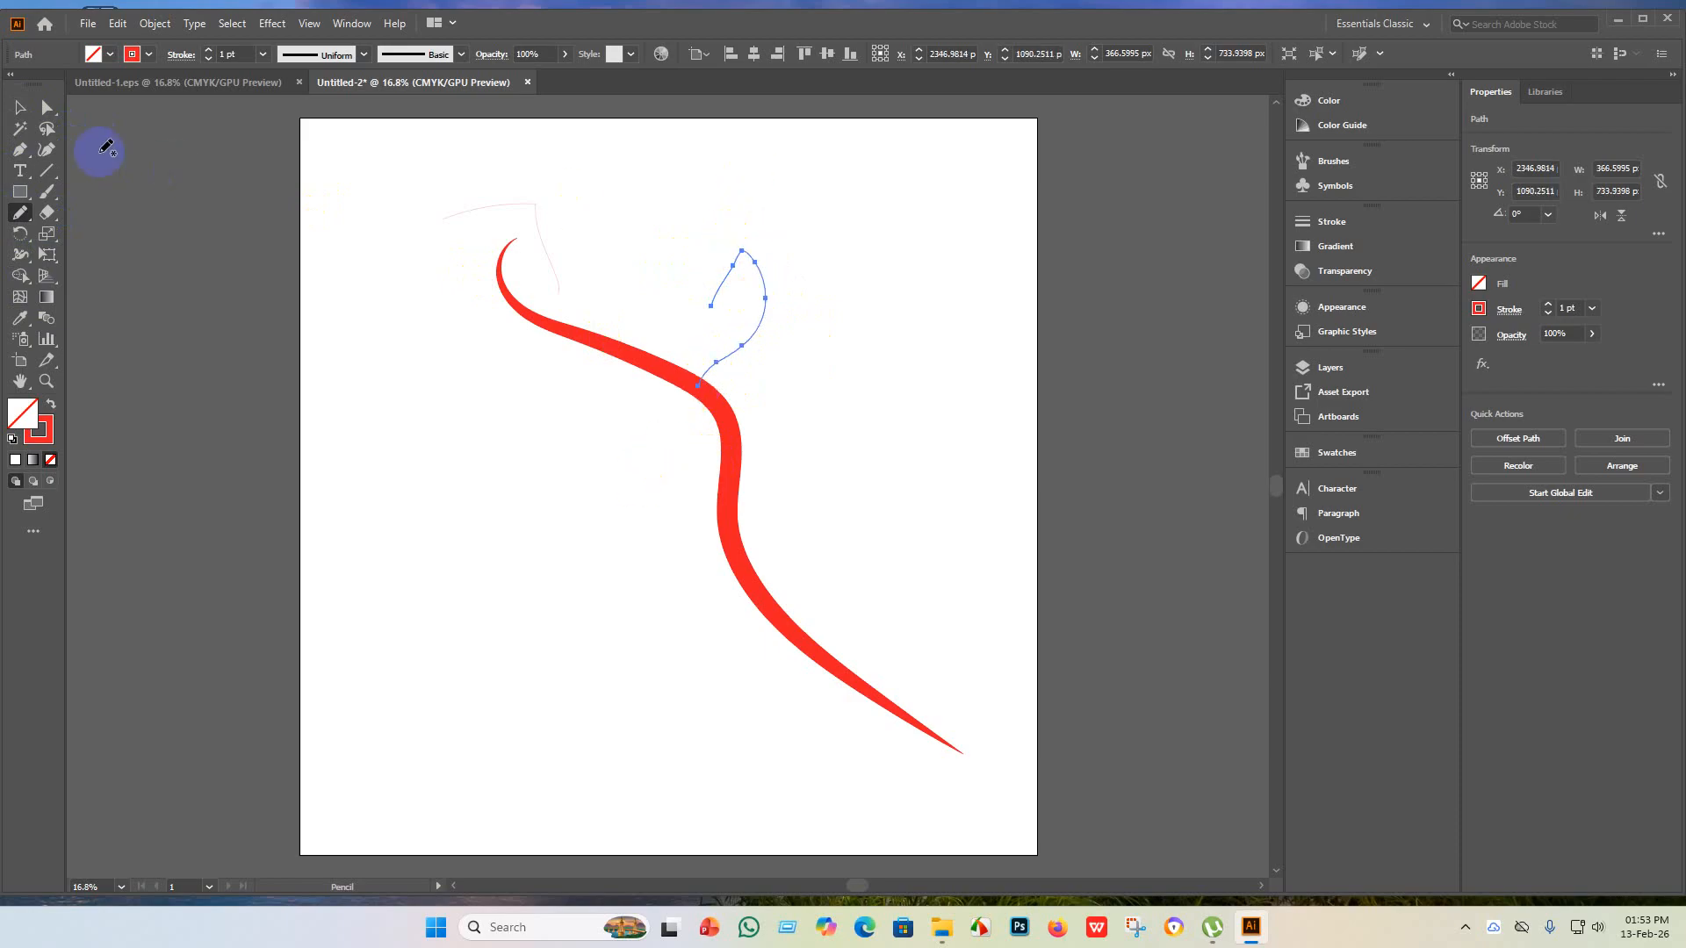
pyautogui.click(14, 112)
pyautogui.click(814, 254)
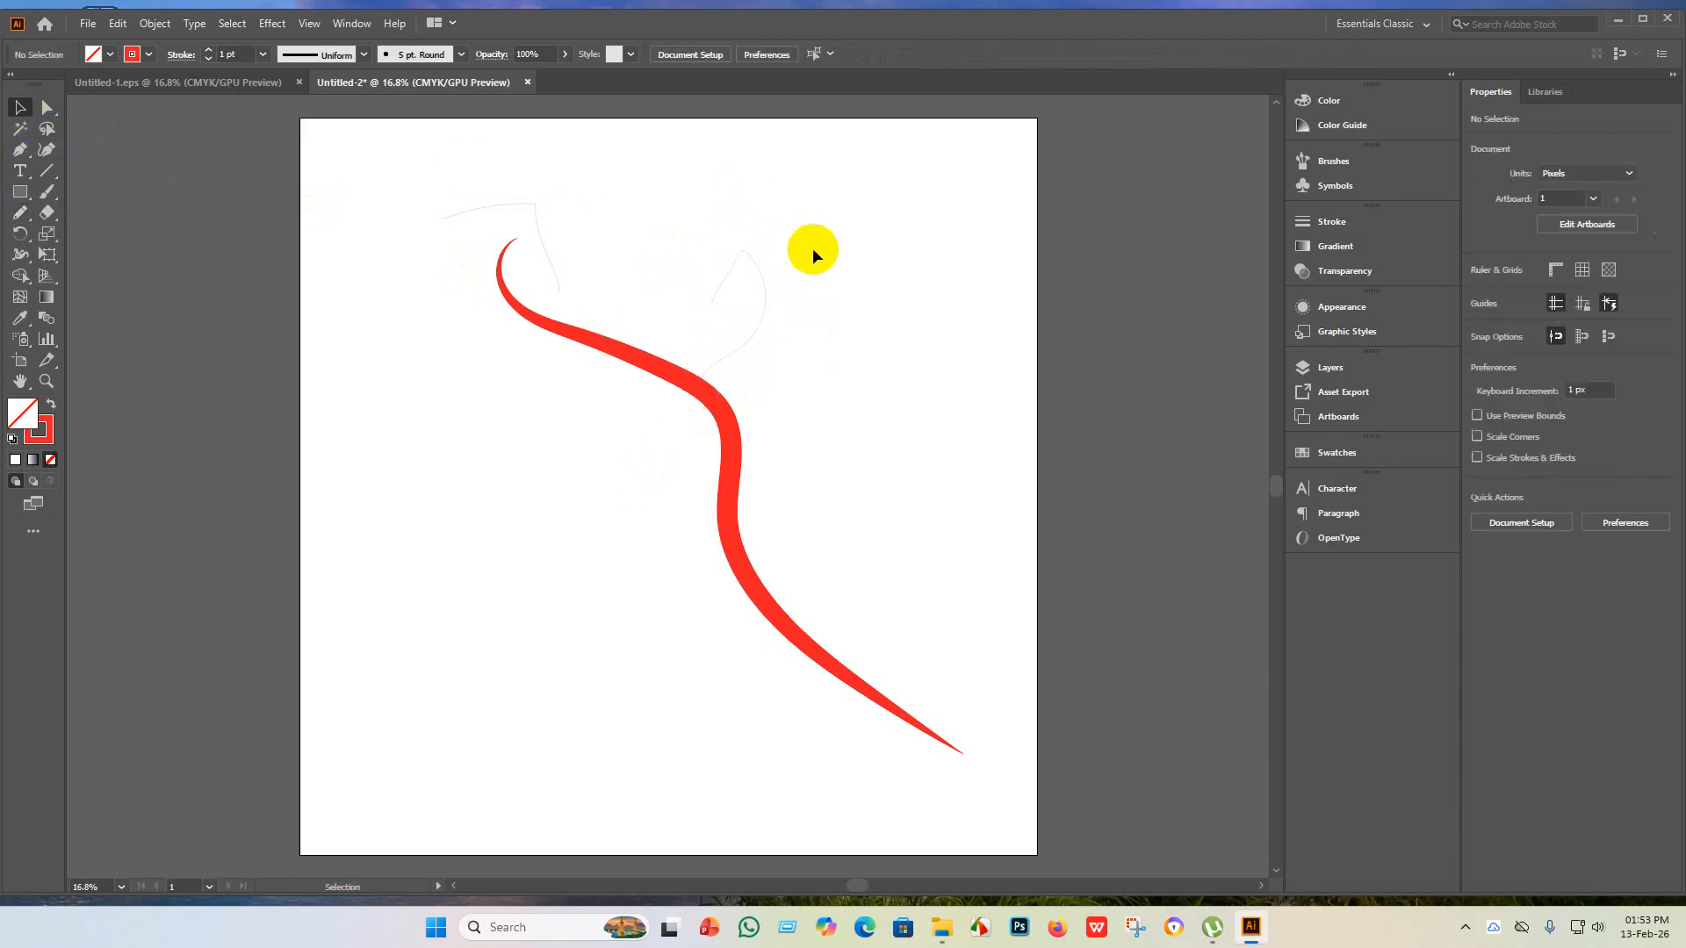
# - Draw a short freehand stroke about 280 × 71 px sloping right from the middle leaf outline's peak, and deselect it
pyautogui.click(21, 212)
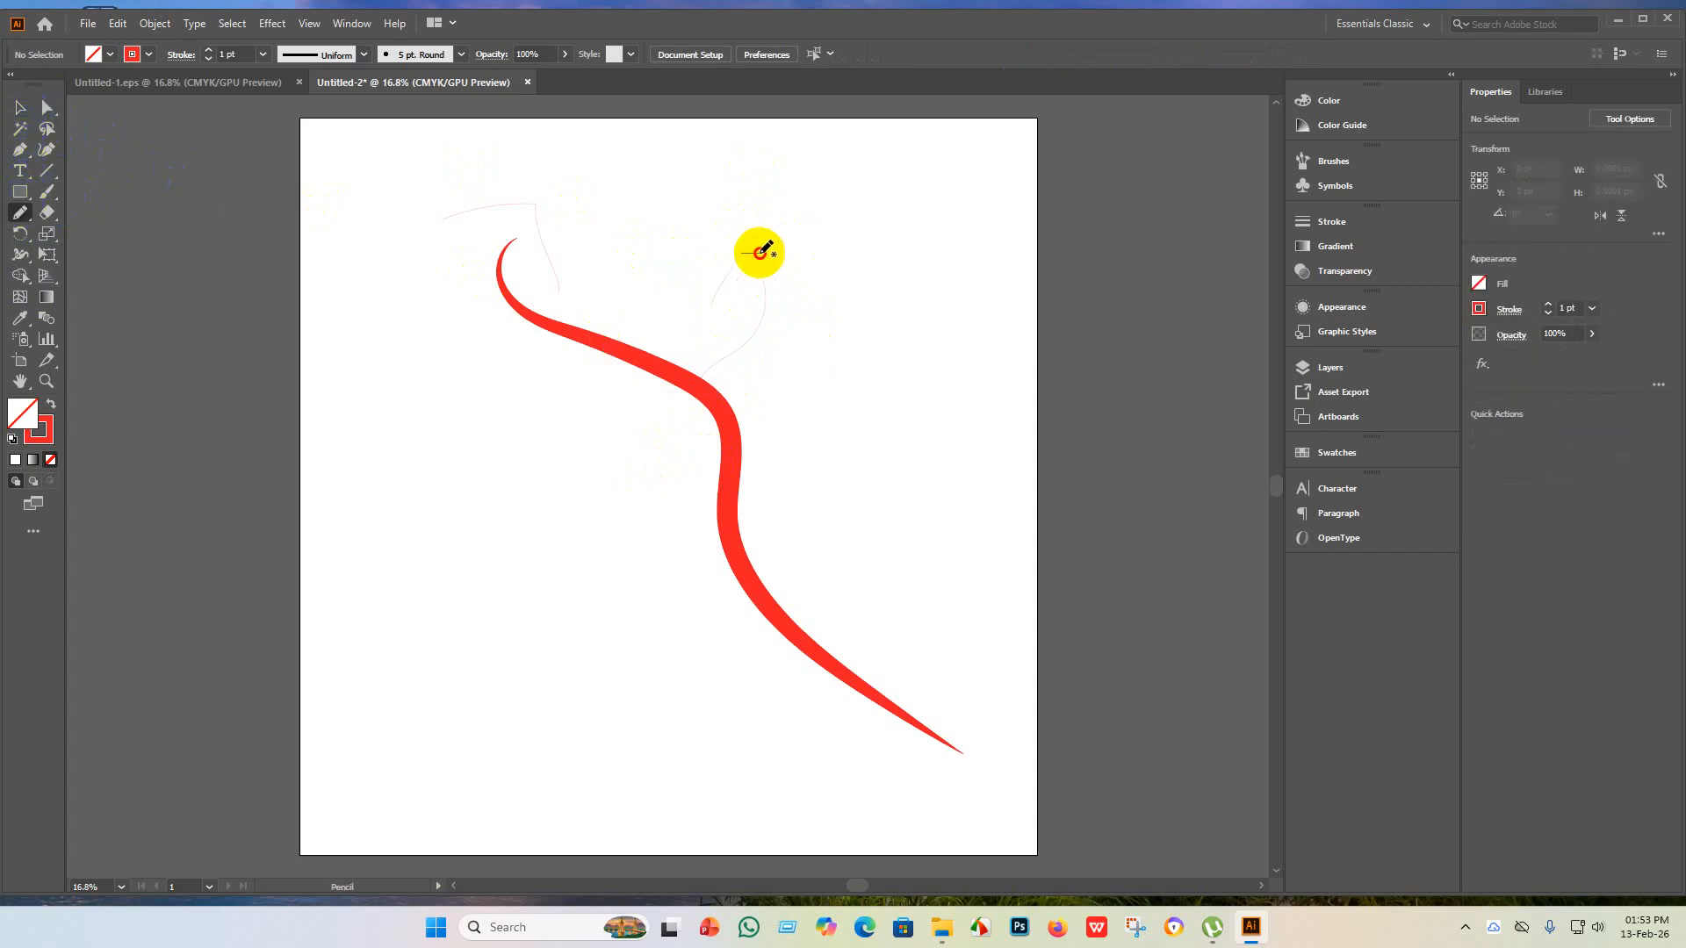
pyautogui.moveTo(760, 253); pyautogui.dragTo(793, 265)
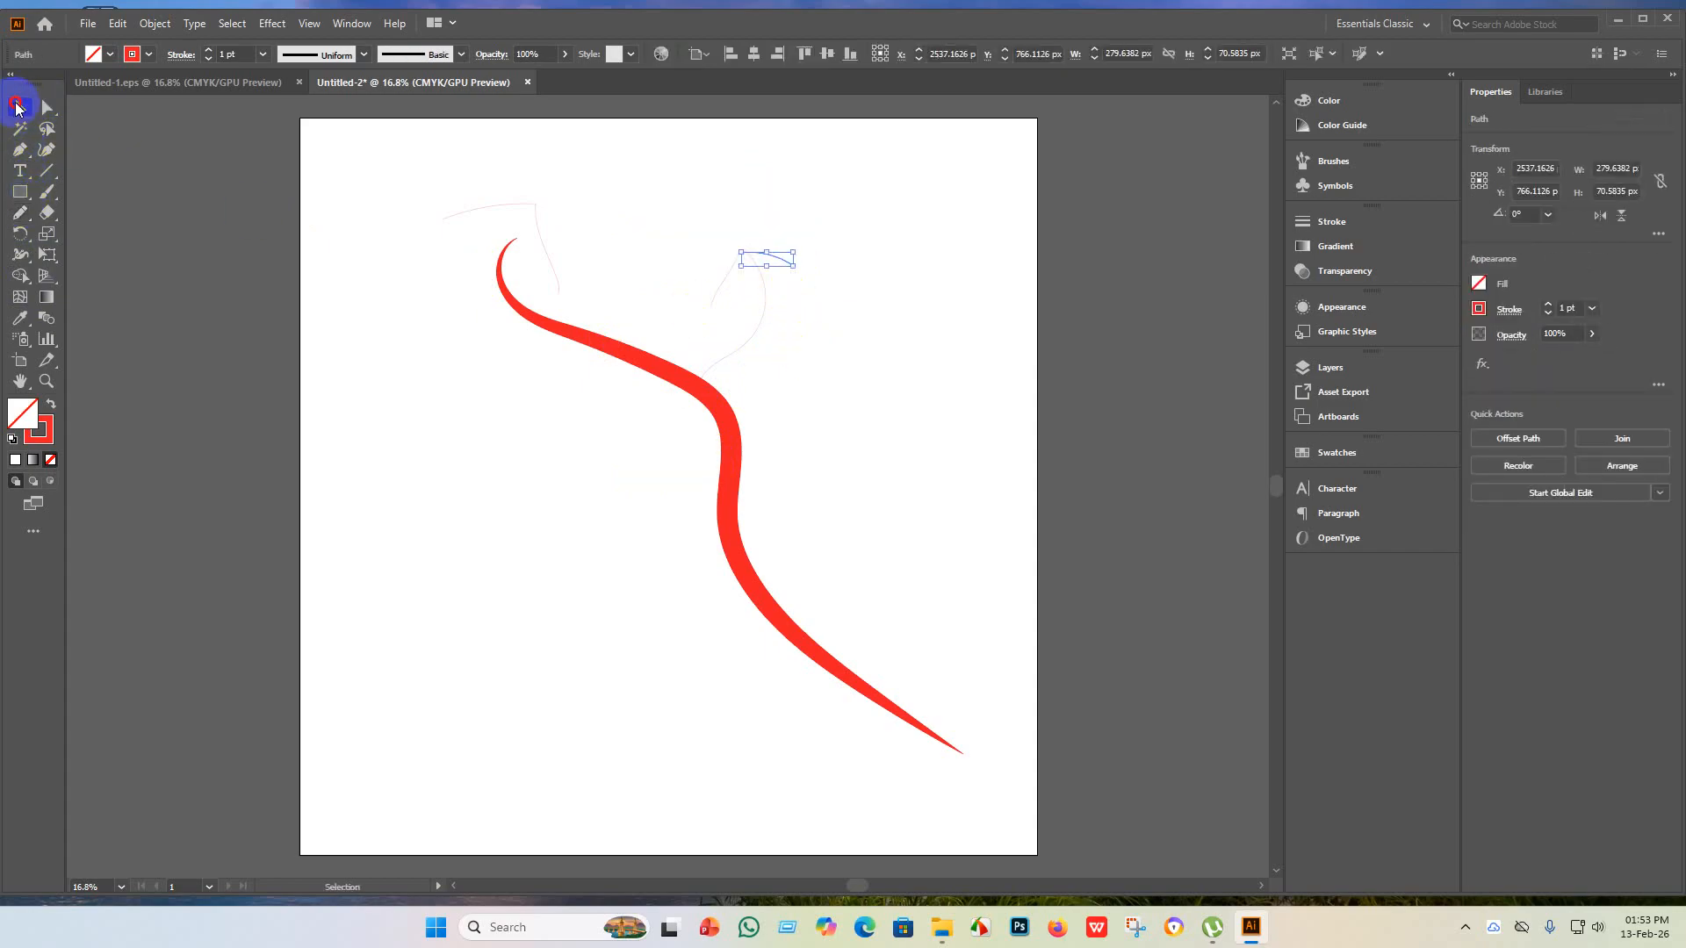
pyautogui.click(334, 494)
# - Set the stroke weight of all the thin outlines above the middle of the red curve to 110 pt
pyautogui.moveTo(899, 430); pyautogui.dragTo(645, 193)
pyautogui.click(907, 374)
pyautogui.moveTo(904, 363)
pyautogui.mouseDown()
pyautogui.moveTo(614, 199)
pyautogui.moveTo(720, 233)
pyautogui.mouseUp()
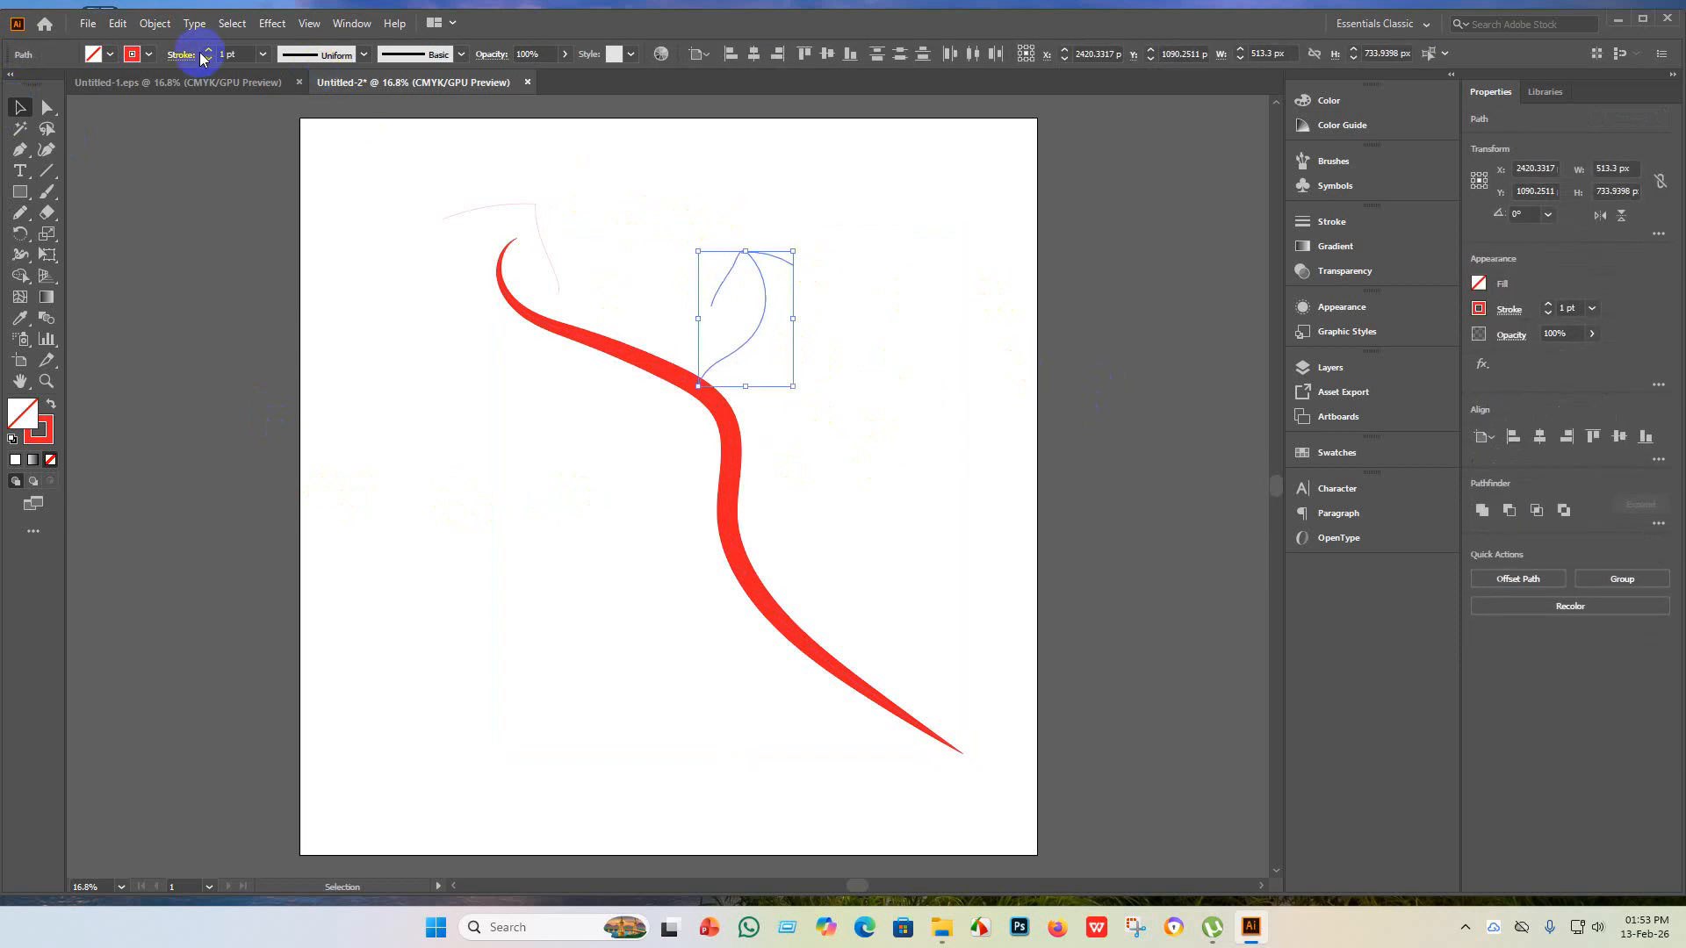
pyautogui.click(230, 55)
pyautogui.press('BackSpace')
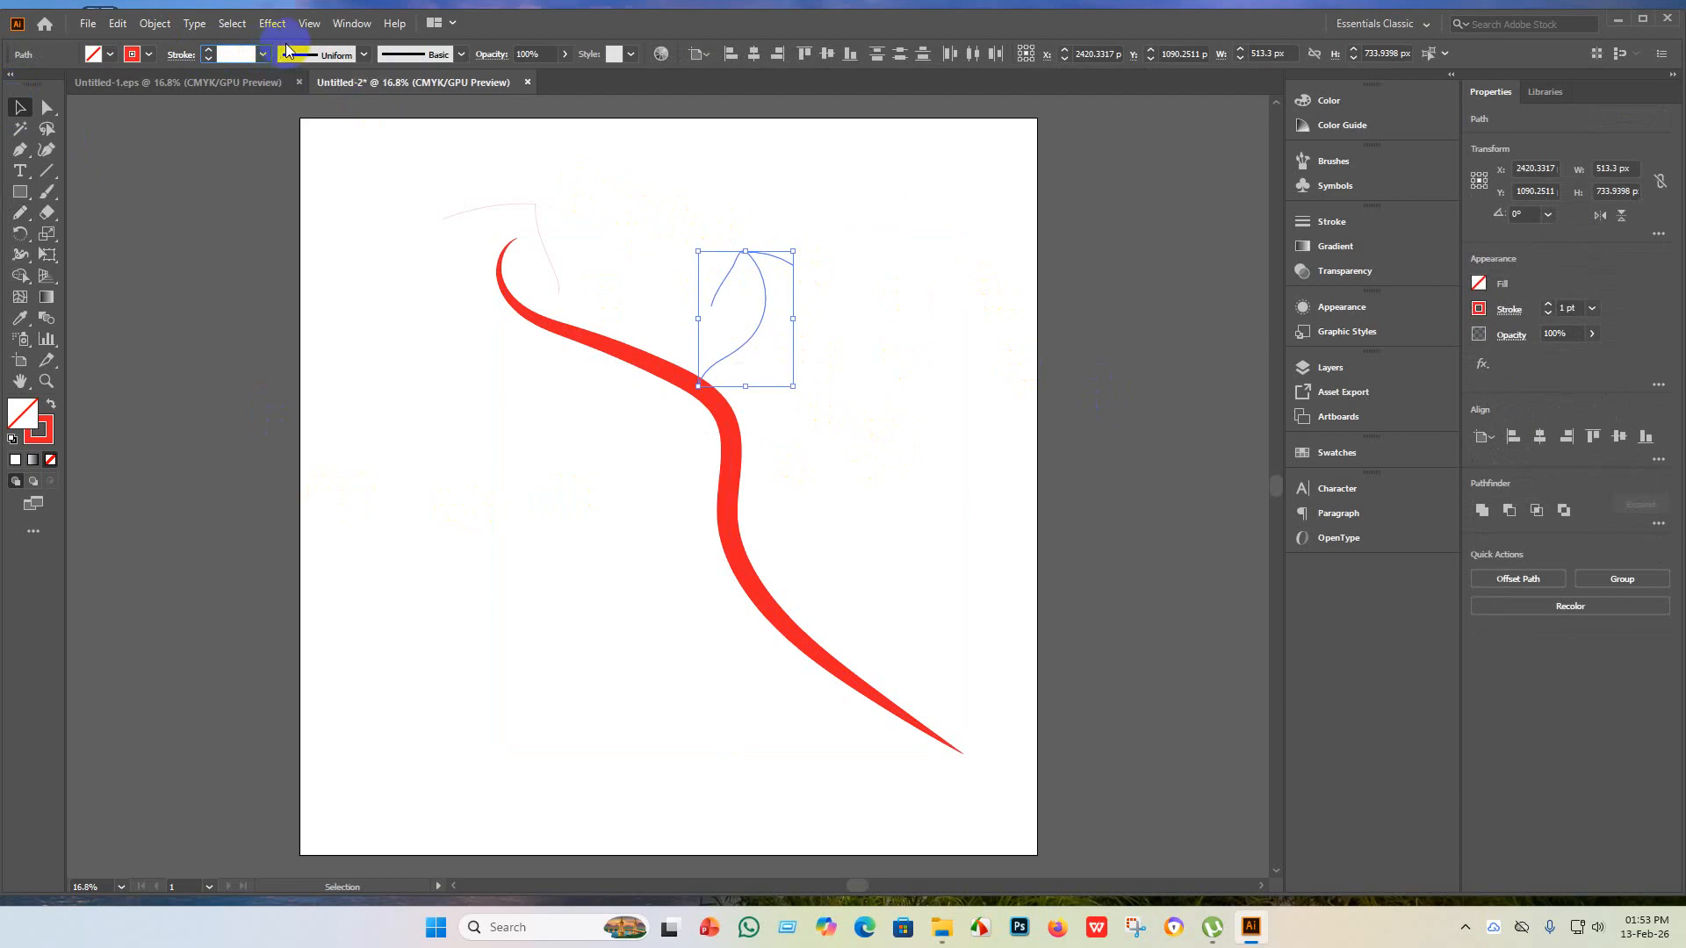
pyautogui.write('110')
pyautogui.press('Return')
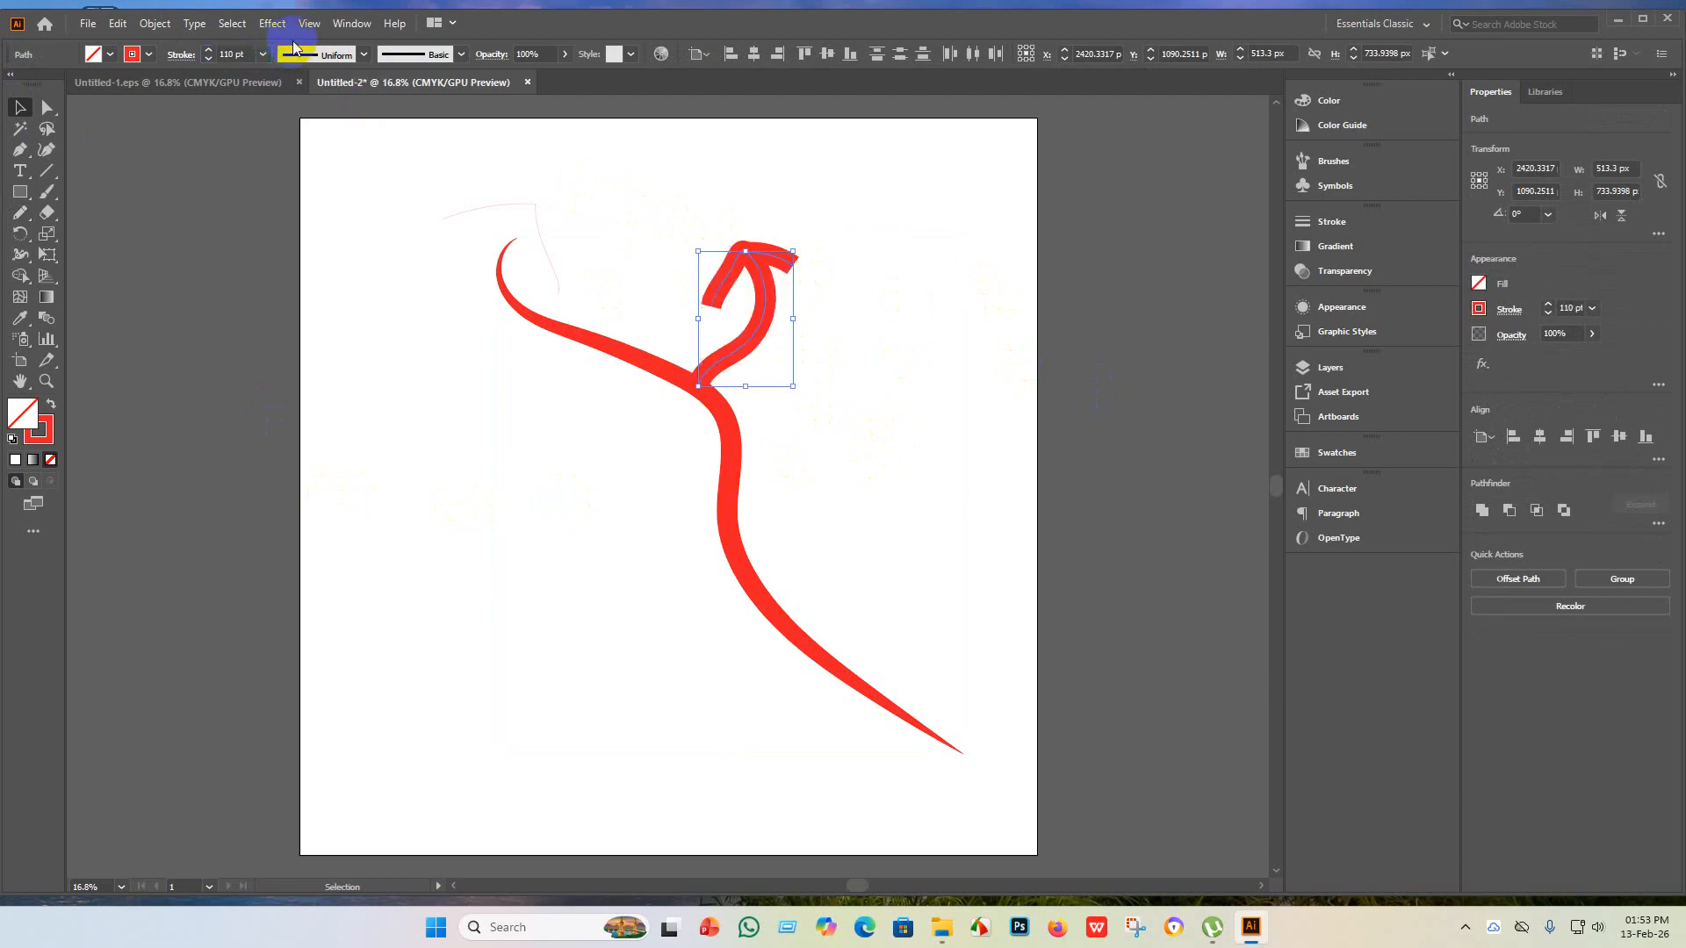
# - Set the angled outline around the red curve's upper end to a 110 pt stroke and deselect it
pyautogui.click(331, 369)
pyautogui.click(516, 204)
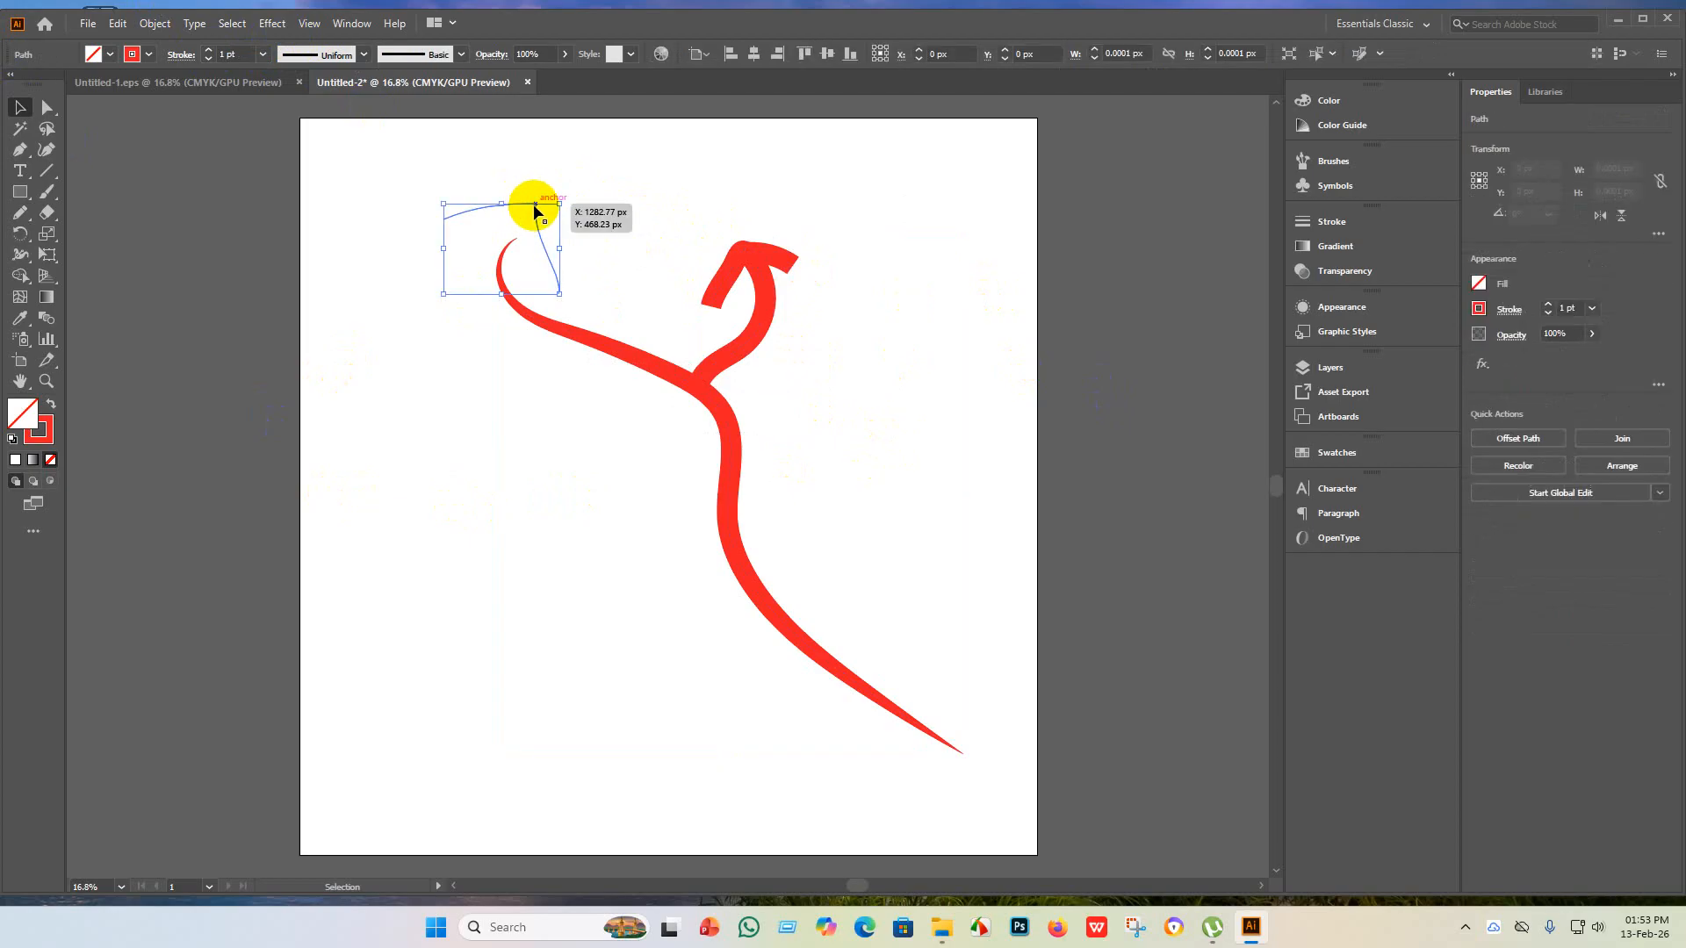
pyautogui.click(230, 54)
pyautogui.click(234, 51)
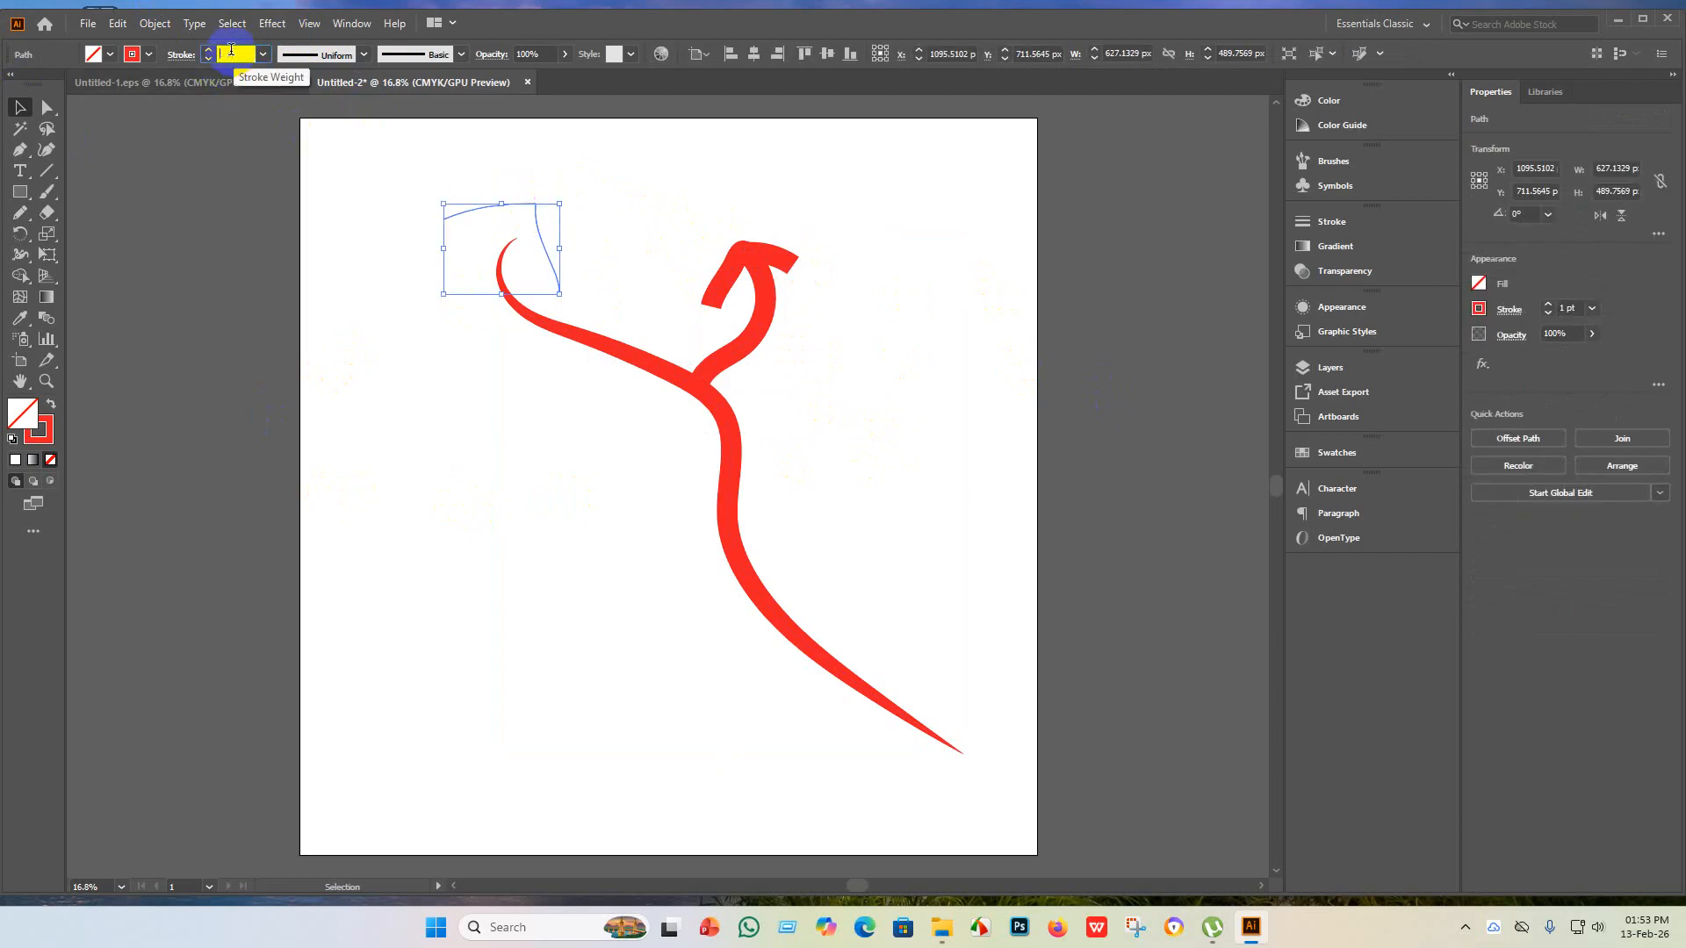
pyautogui.press('Return')
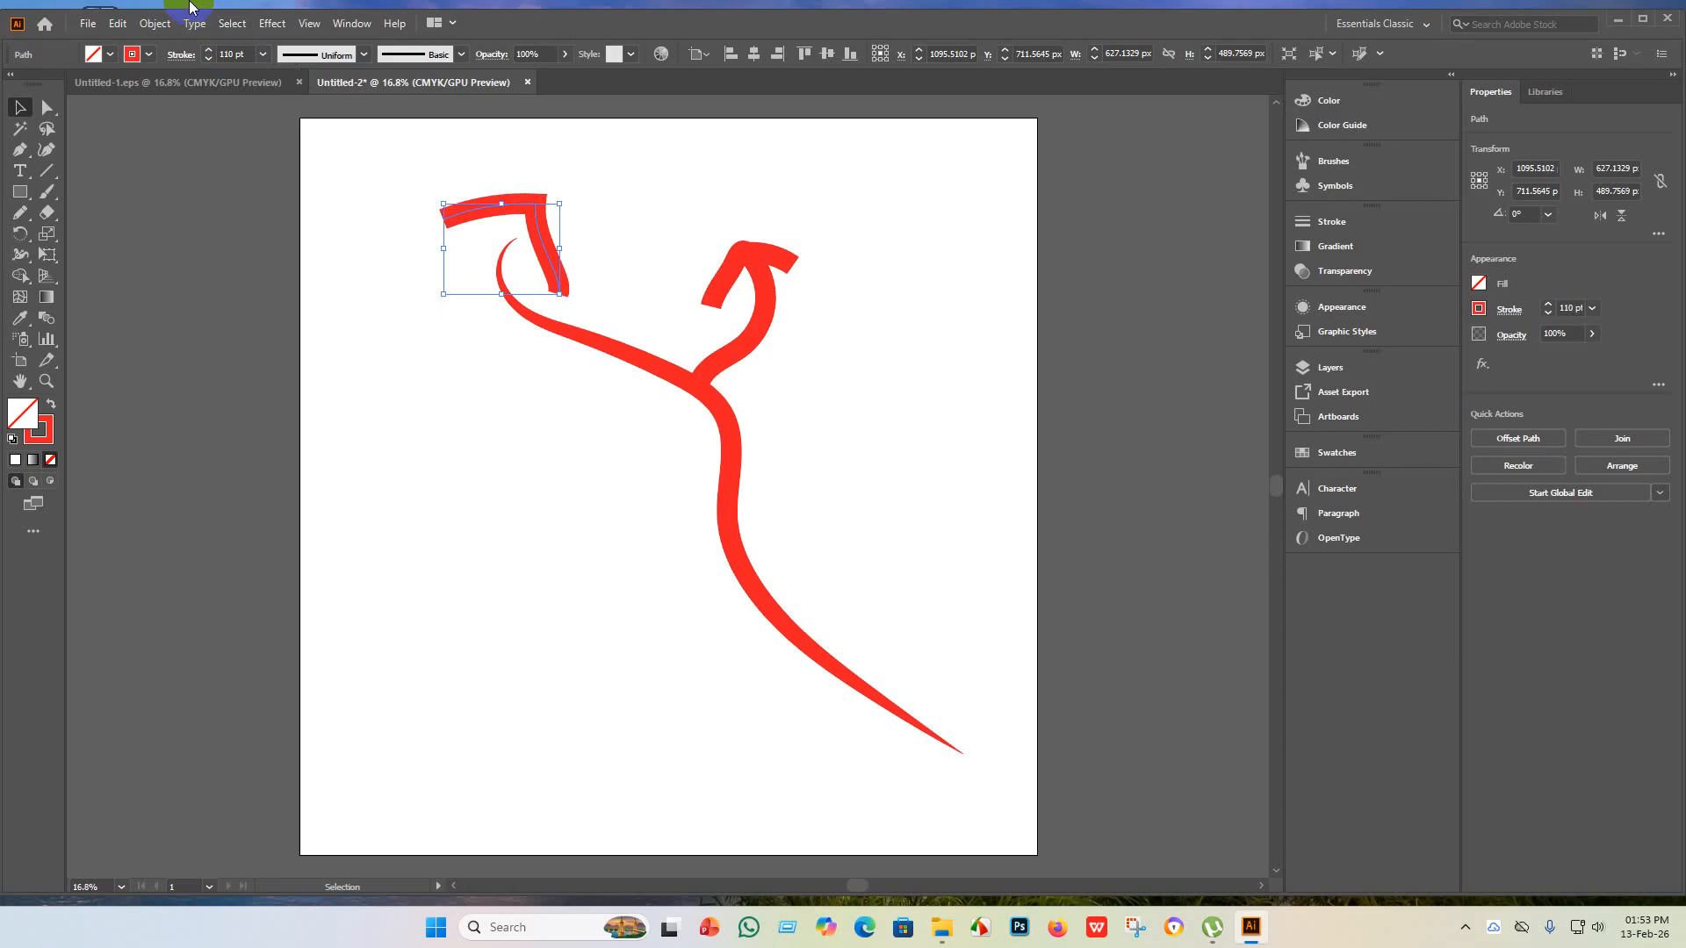
pyautogui.click(167, 246)
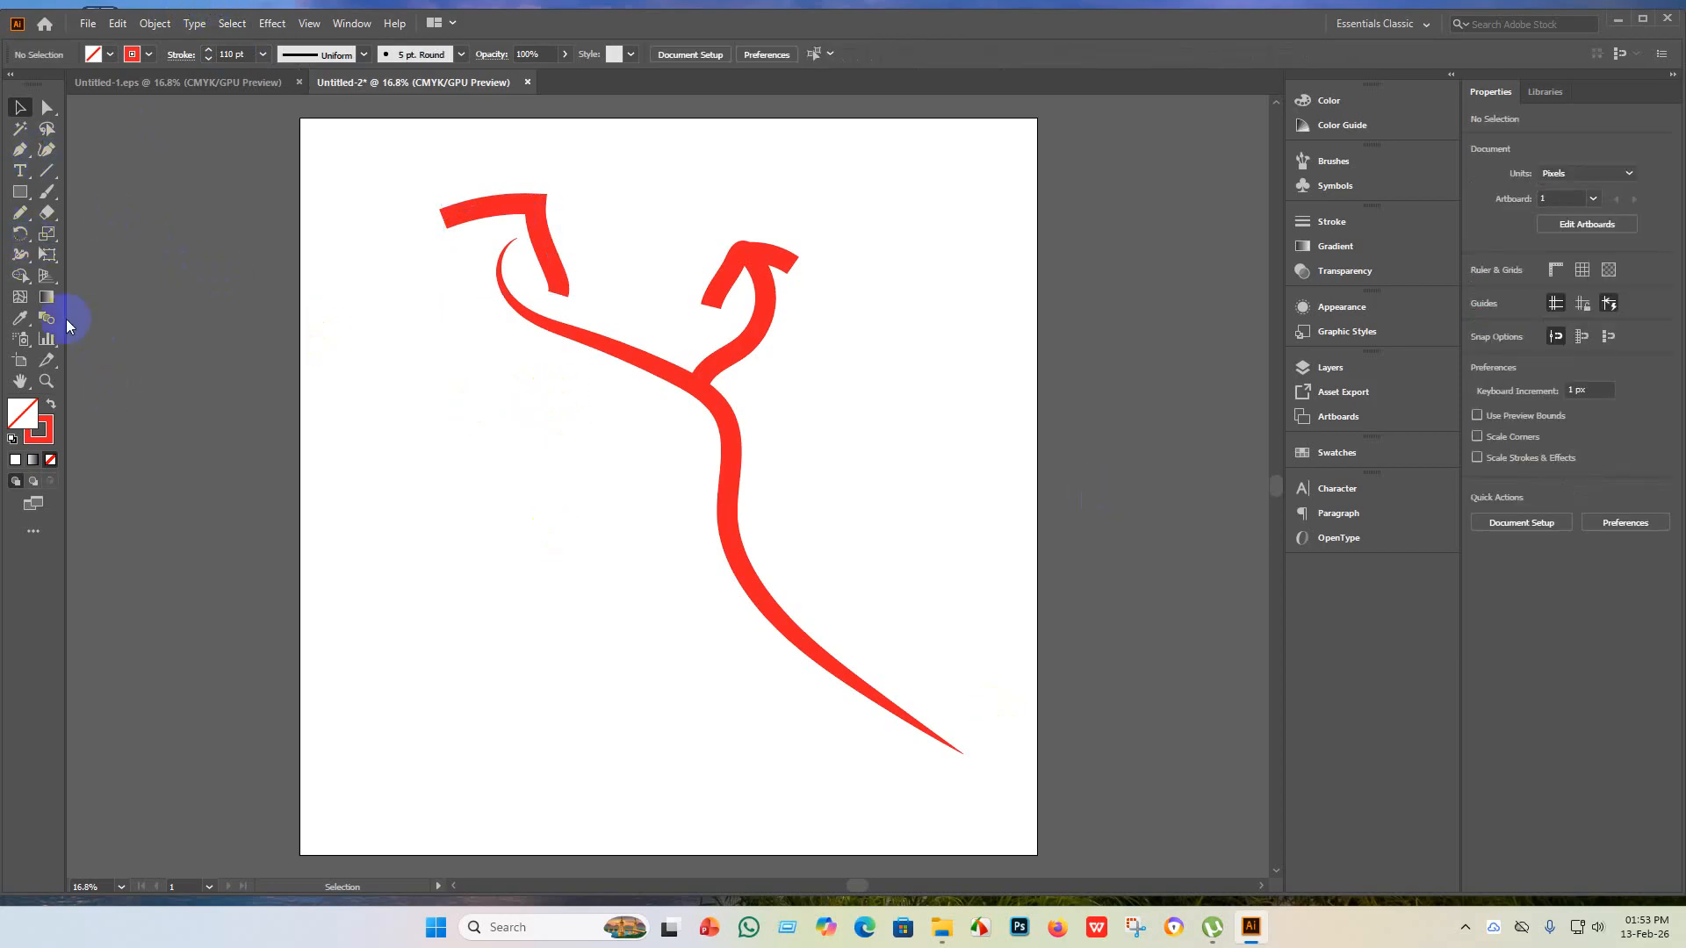
# - Draw a wavy freehand branch about 1364 × 726 px from the upper part of the red curve toward the artboard's left edge
pyautogui.click(19, 213)
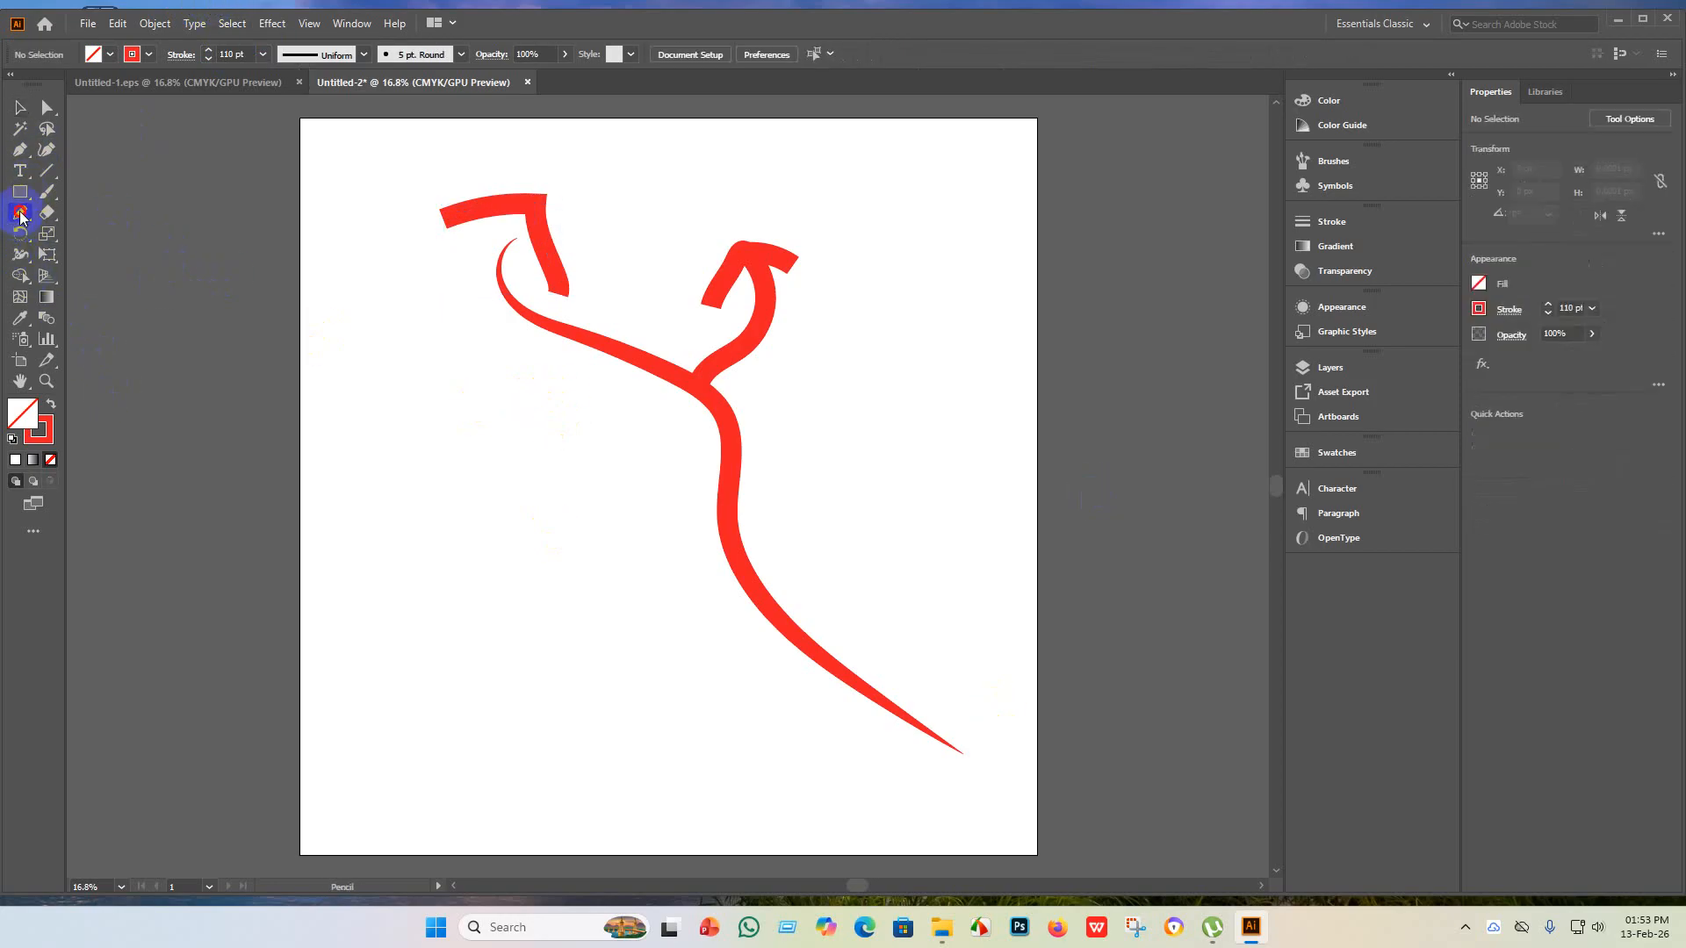
pyautogui.moveTo(640, 362)
pyautogui.mouseDown()
pyautogui.moveTo(625, 388)
pyautogui.moveTo(508, 433)
pyautogui.moveTo(380, 463)
pyautogui.moveTo(382, 498)
pyautogui.mouseUp()
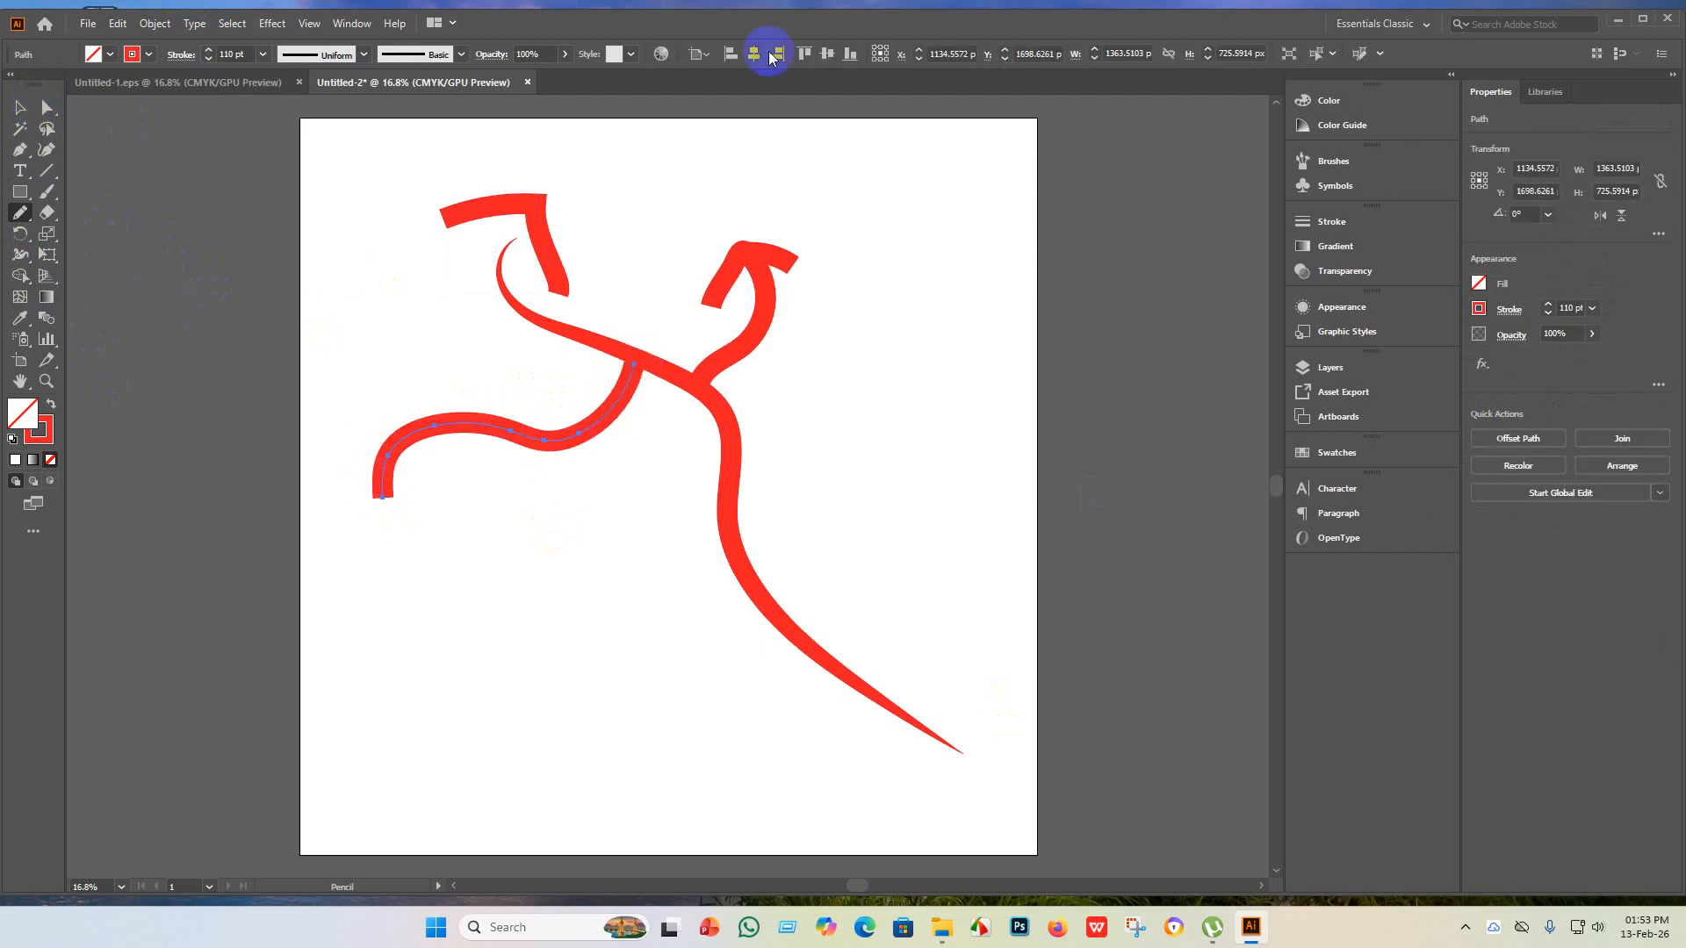
pyautogui.click(19, 108)
# - Draw a two-sided freehand arrowhead about 791 × 809 px at the wavy branch's free end, and deselect it
pyautogui.click(19, 213)
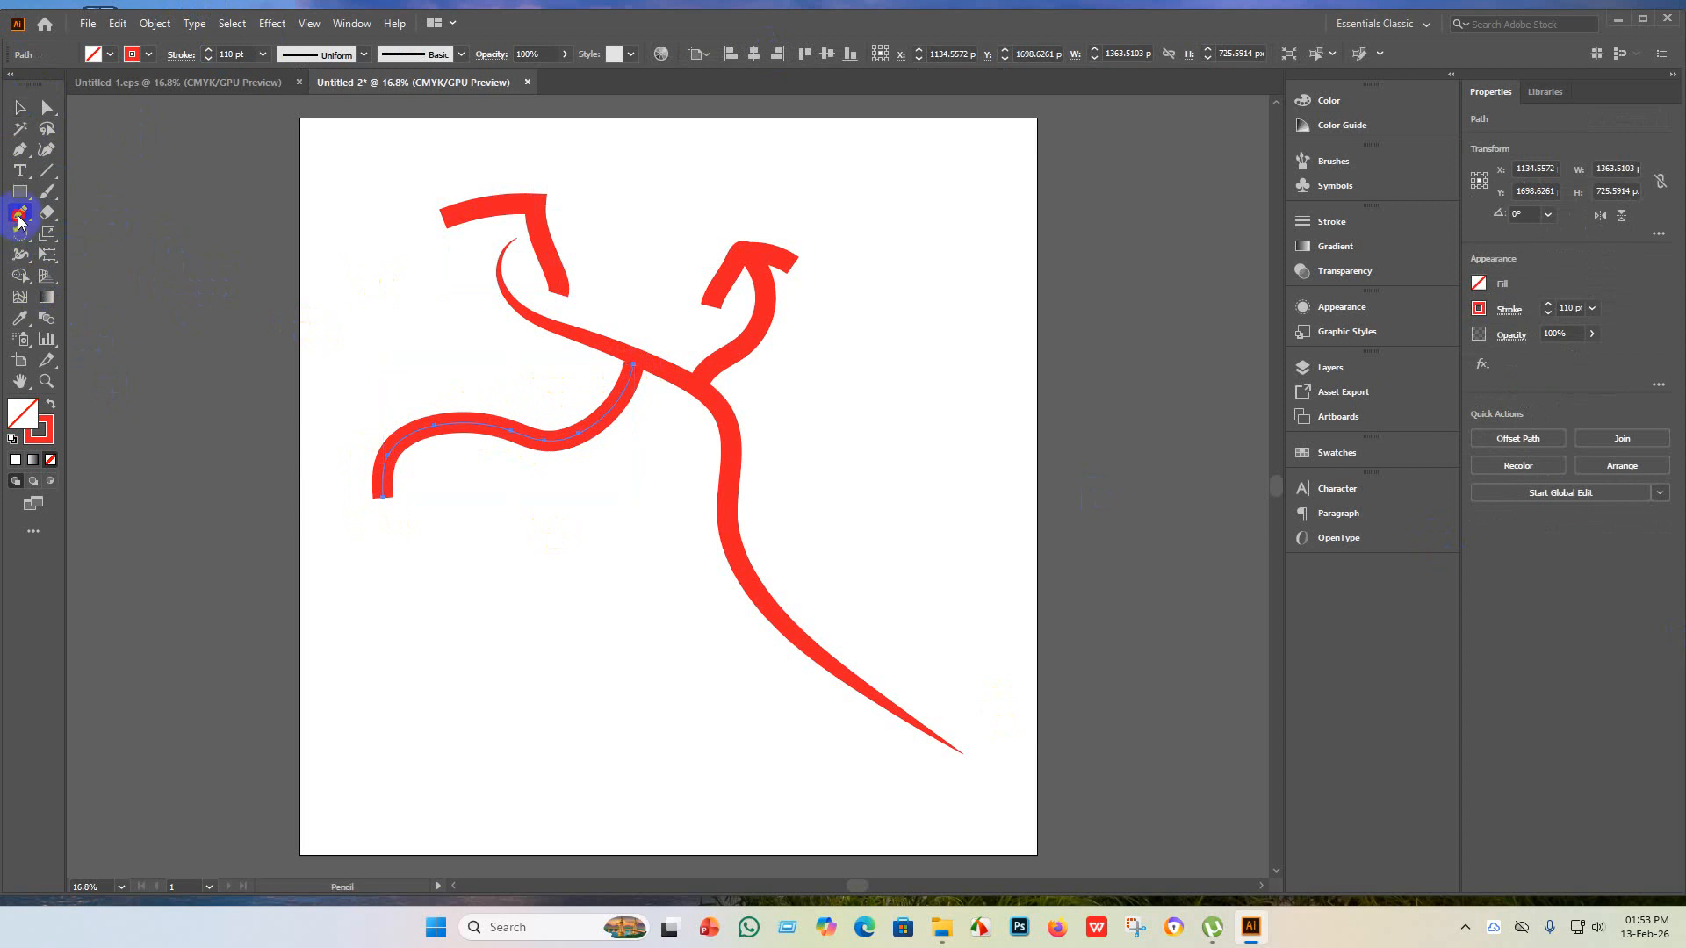
pyautogui.moveTo(370, 508); pyautogui.dragTo(341, 356)
pyautogui.moveTo(369, 499); pyautogui.dragTo(487, 474)
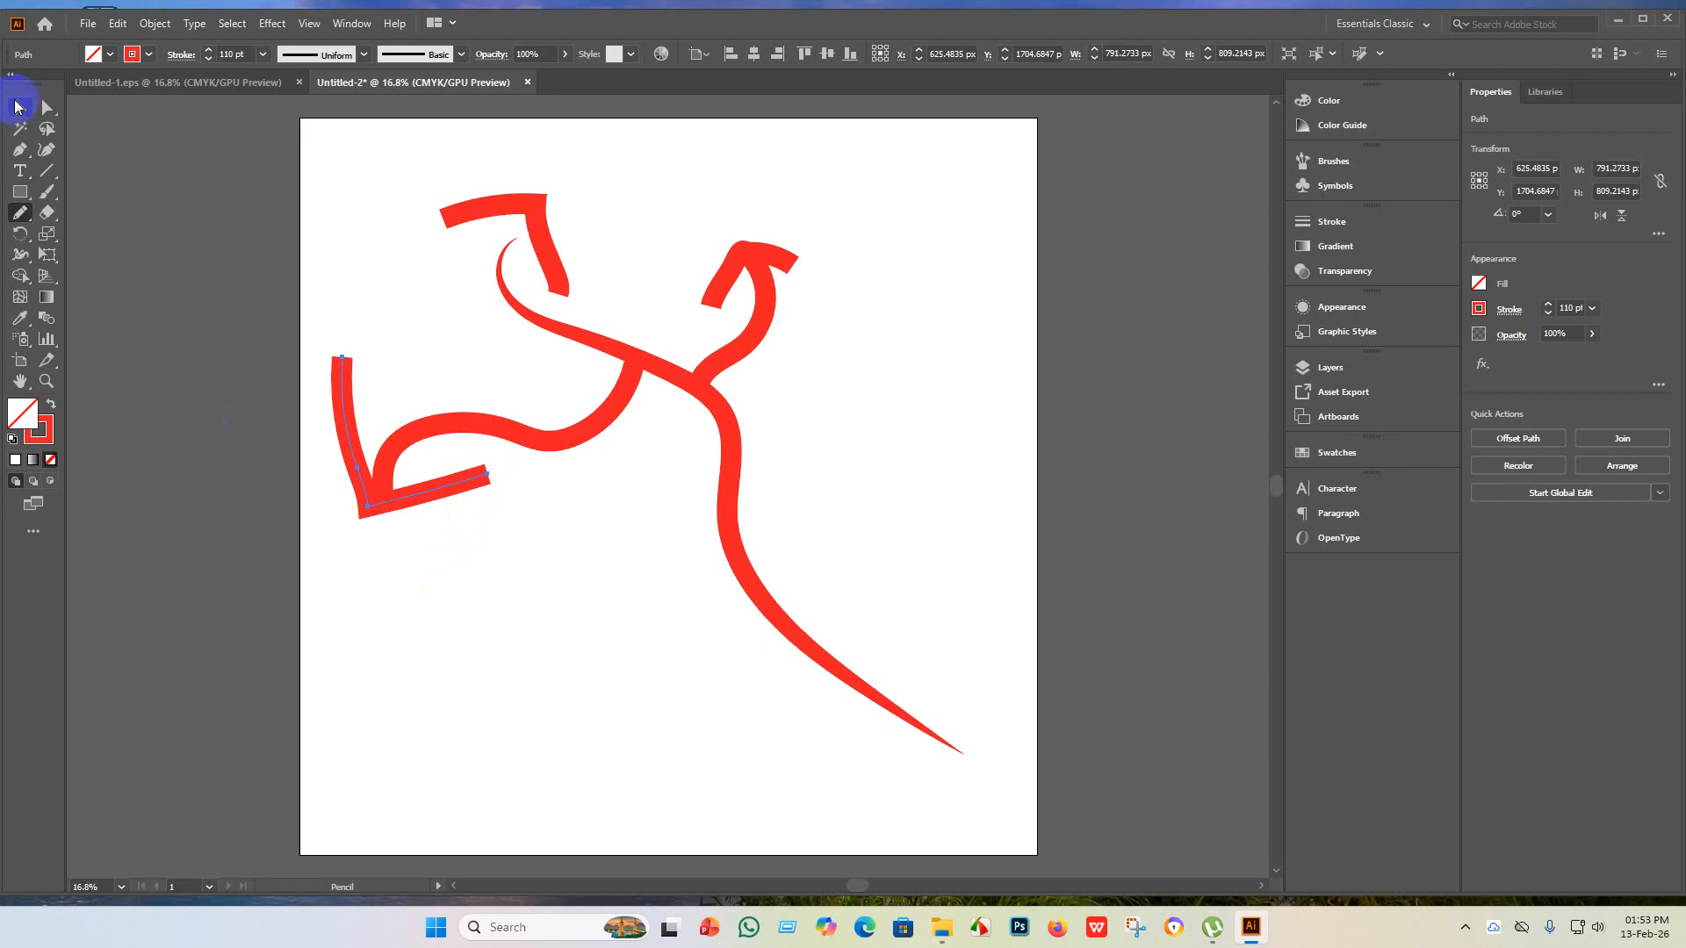
pyautogui.click(19, 107)
pyautogui.click(538, 568)
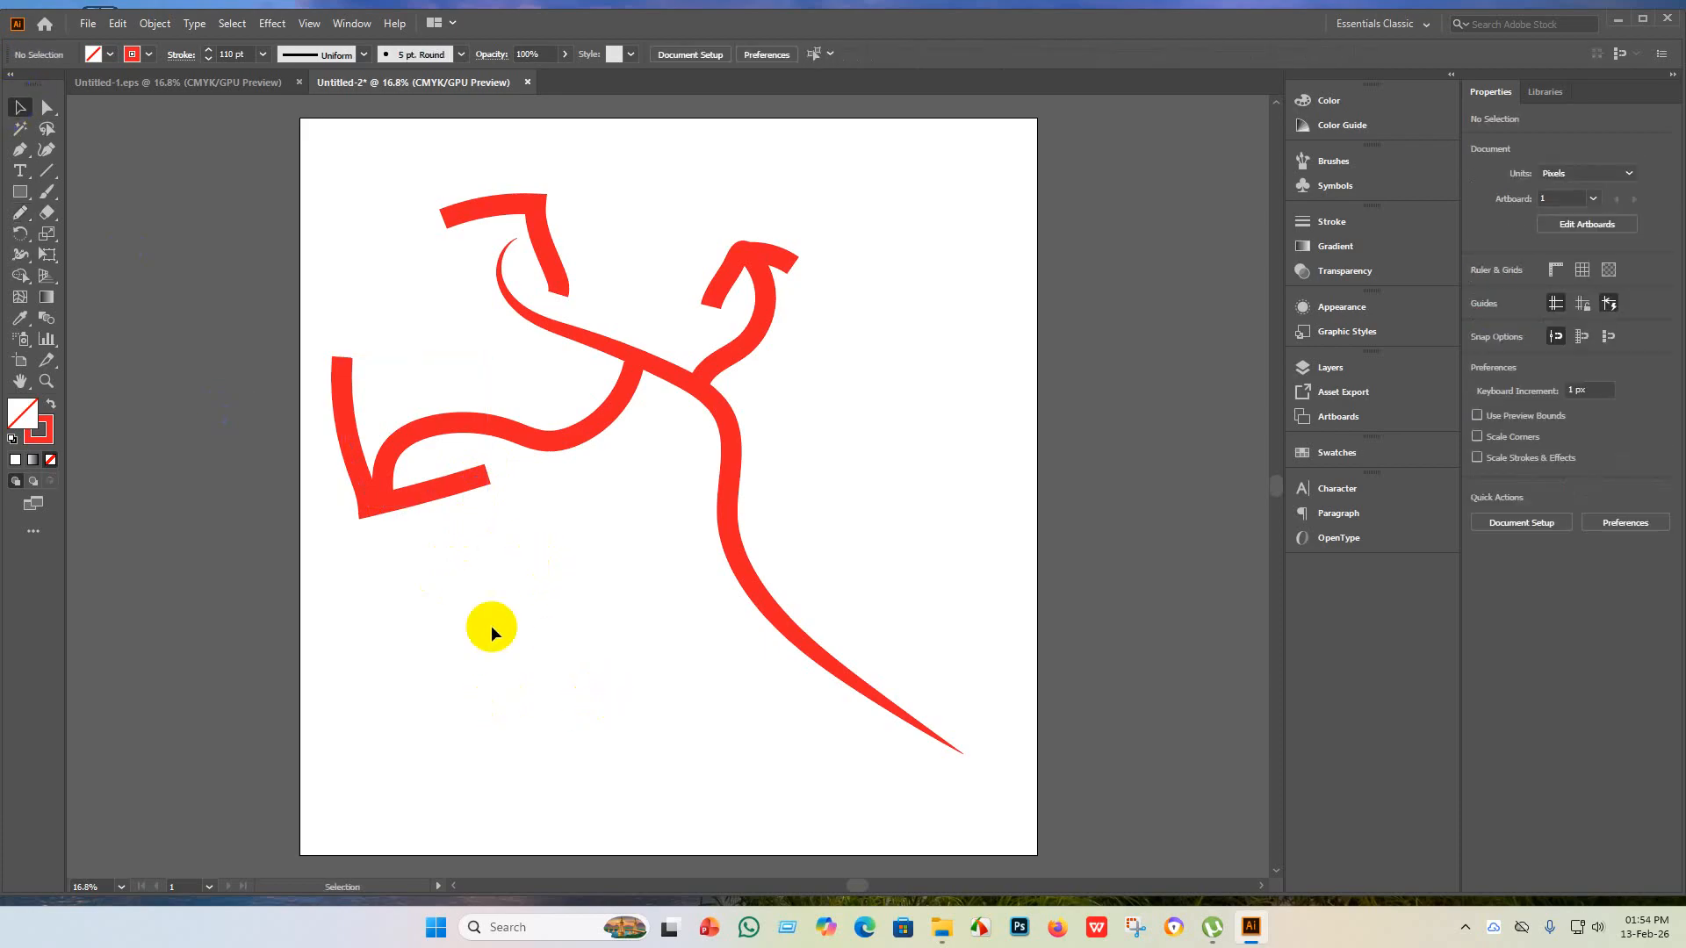
# - Replace the angled outline at the red curve's upper end with a wider freehand arrowhead about 941 × 324 px
pyautogui.click(538, 230)
pyautogui.press('Delete')
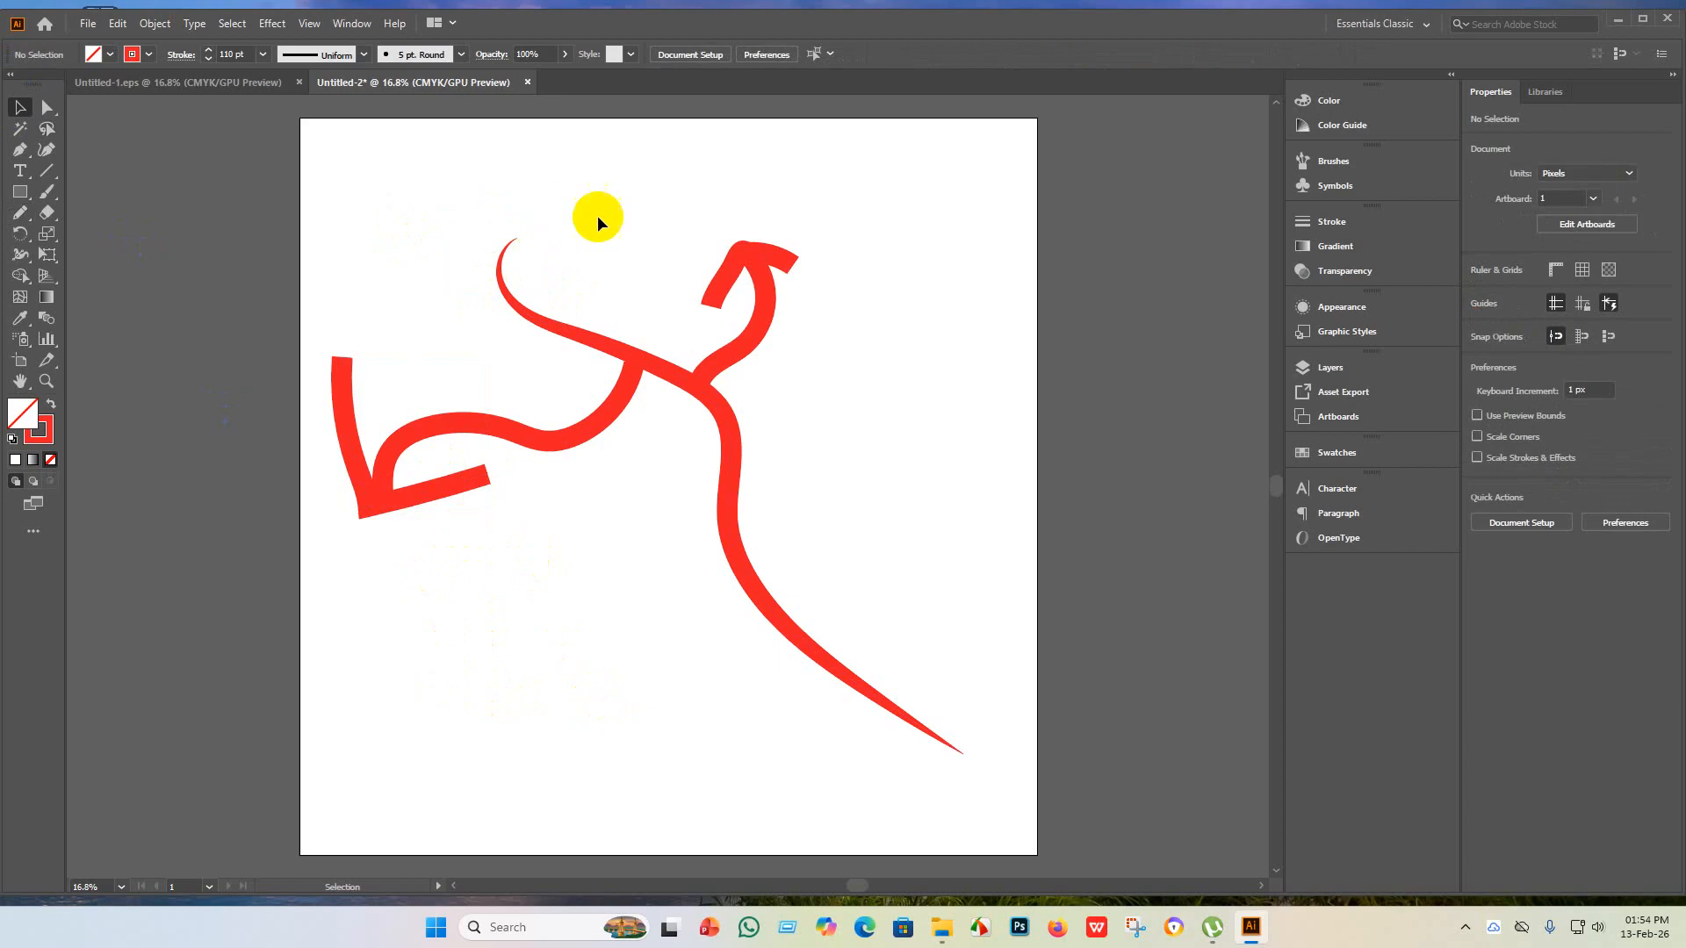
pyautogui.click(20, 212)
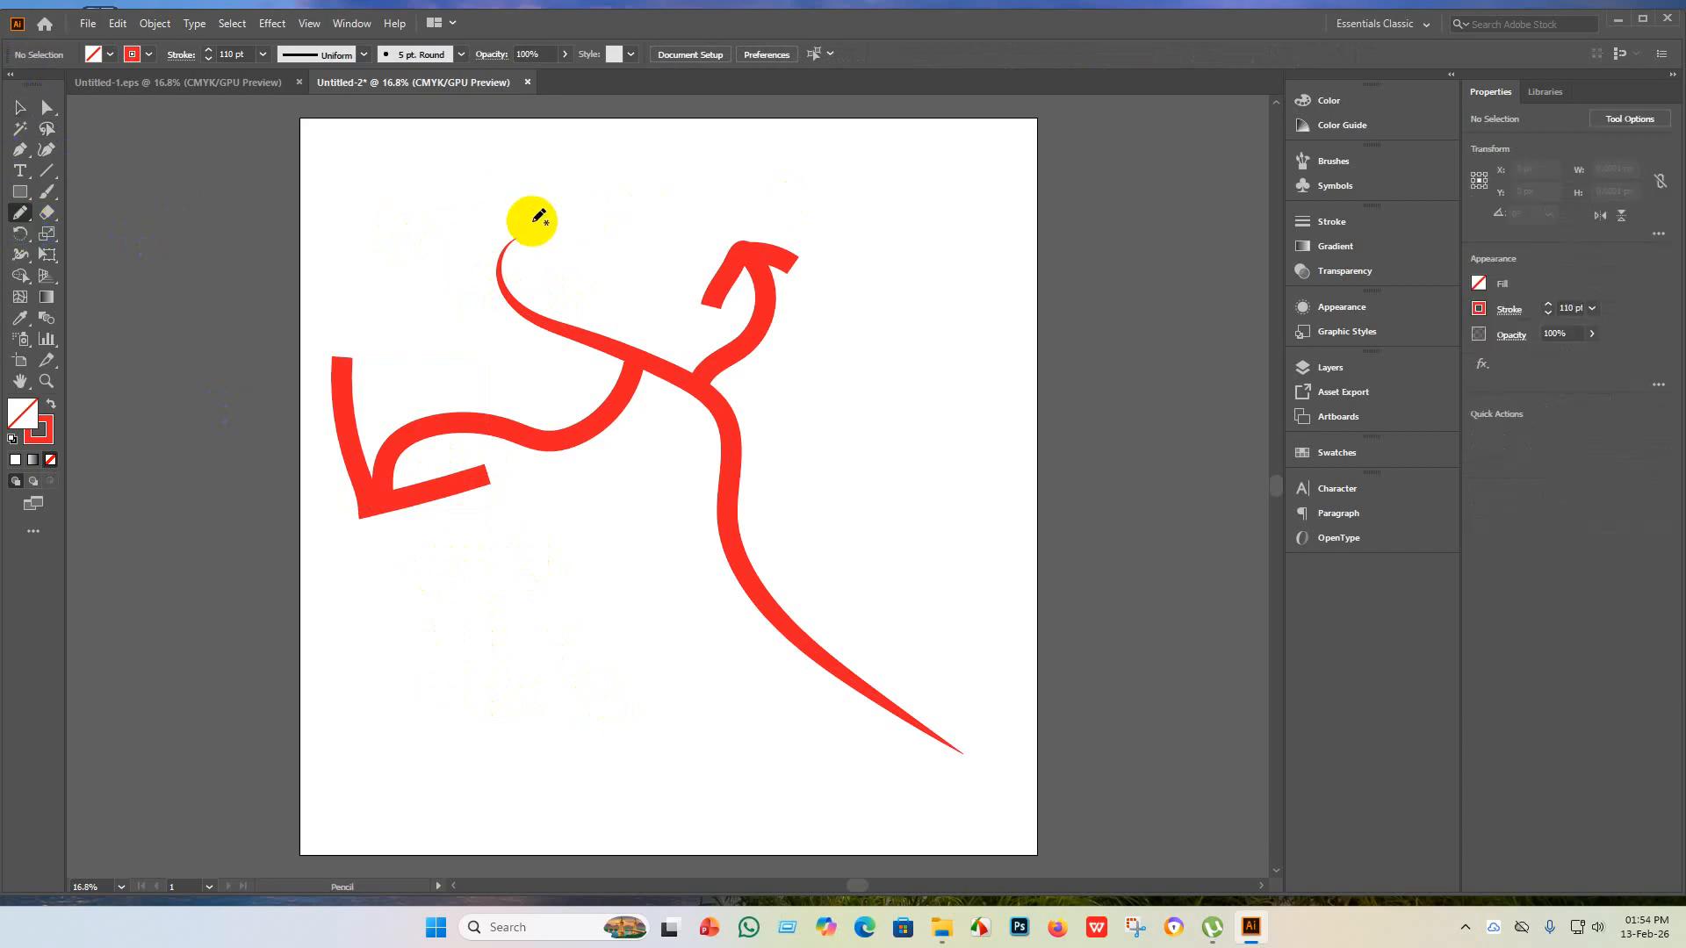
pyautogui.moveTo(526, 238); pyautogui.dragTo(425, 267)
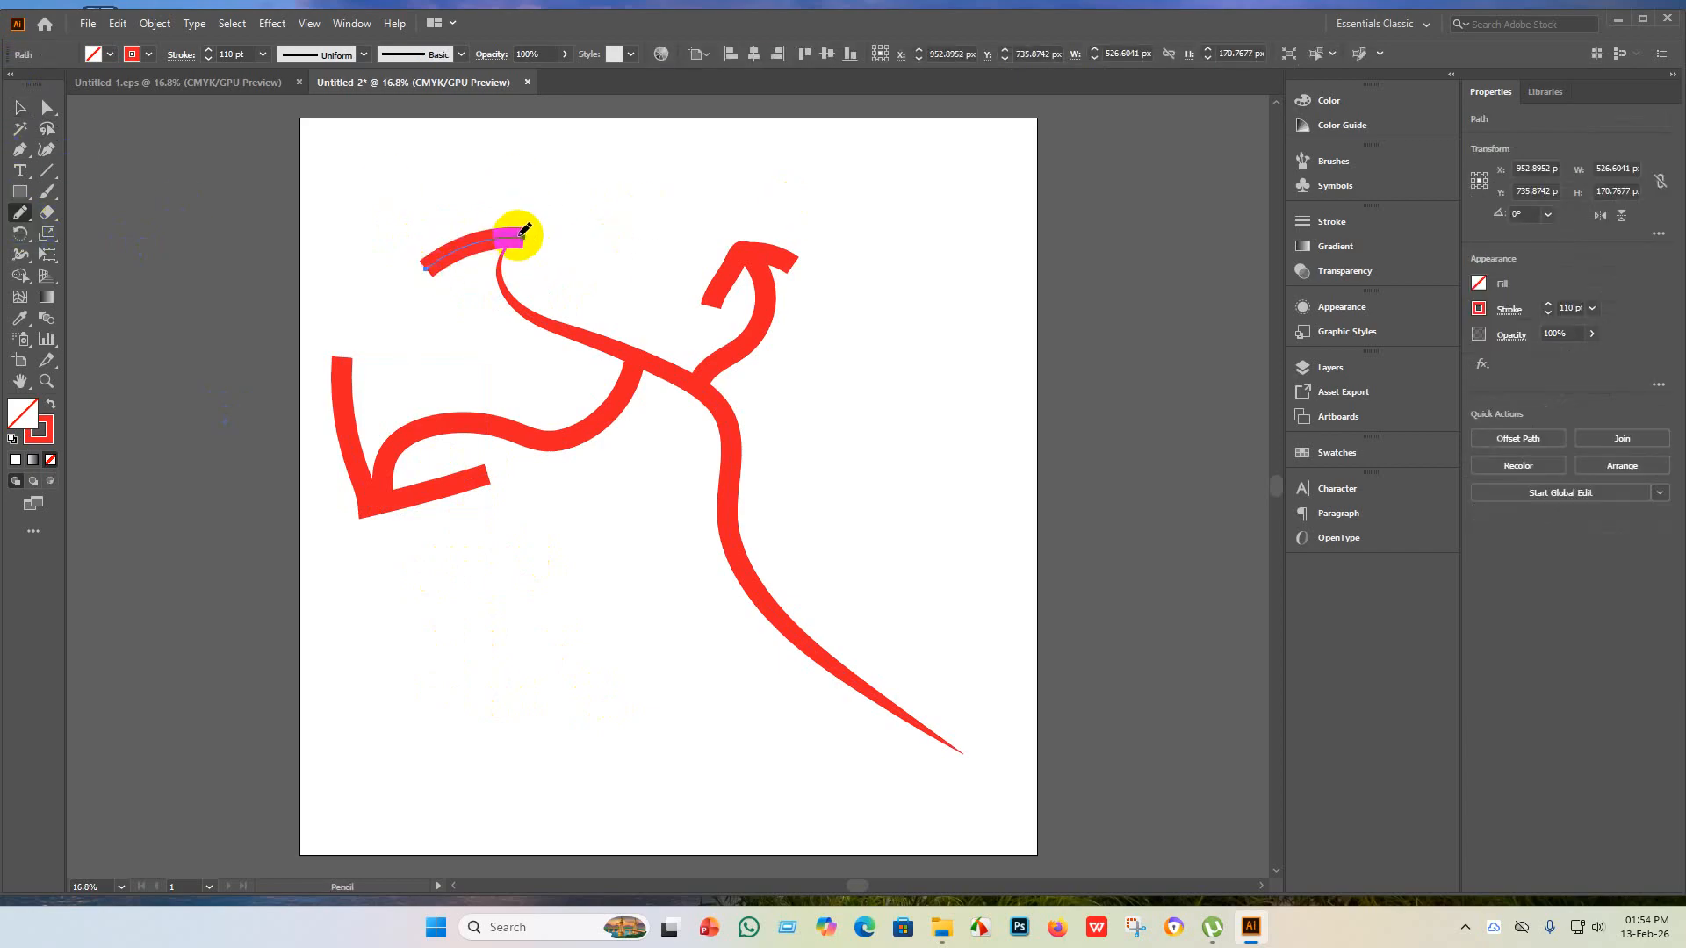
pyautogui.moveTo(525, 231); pyautogui.dragTo(604, 292)
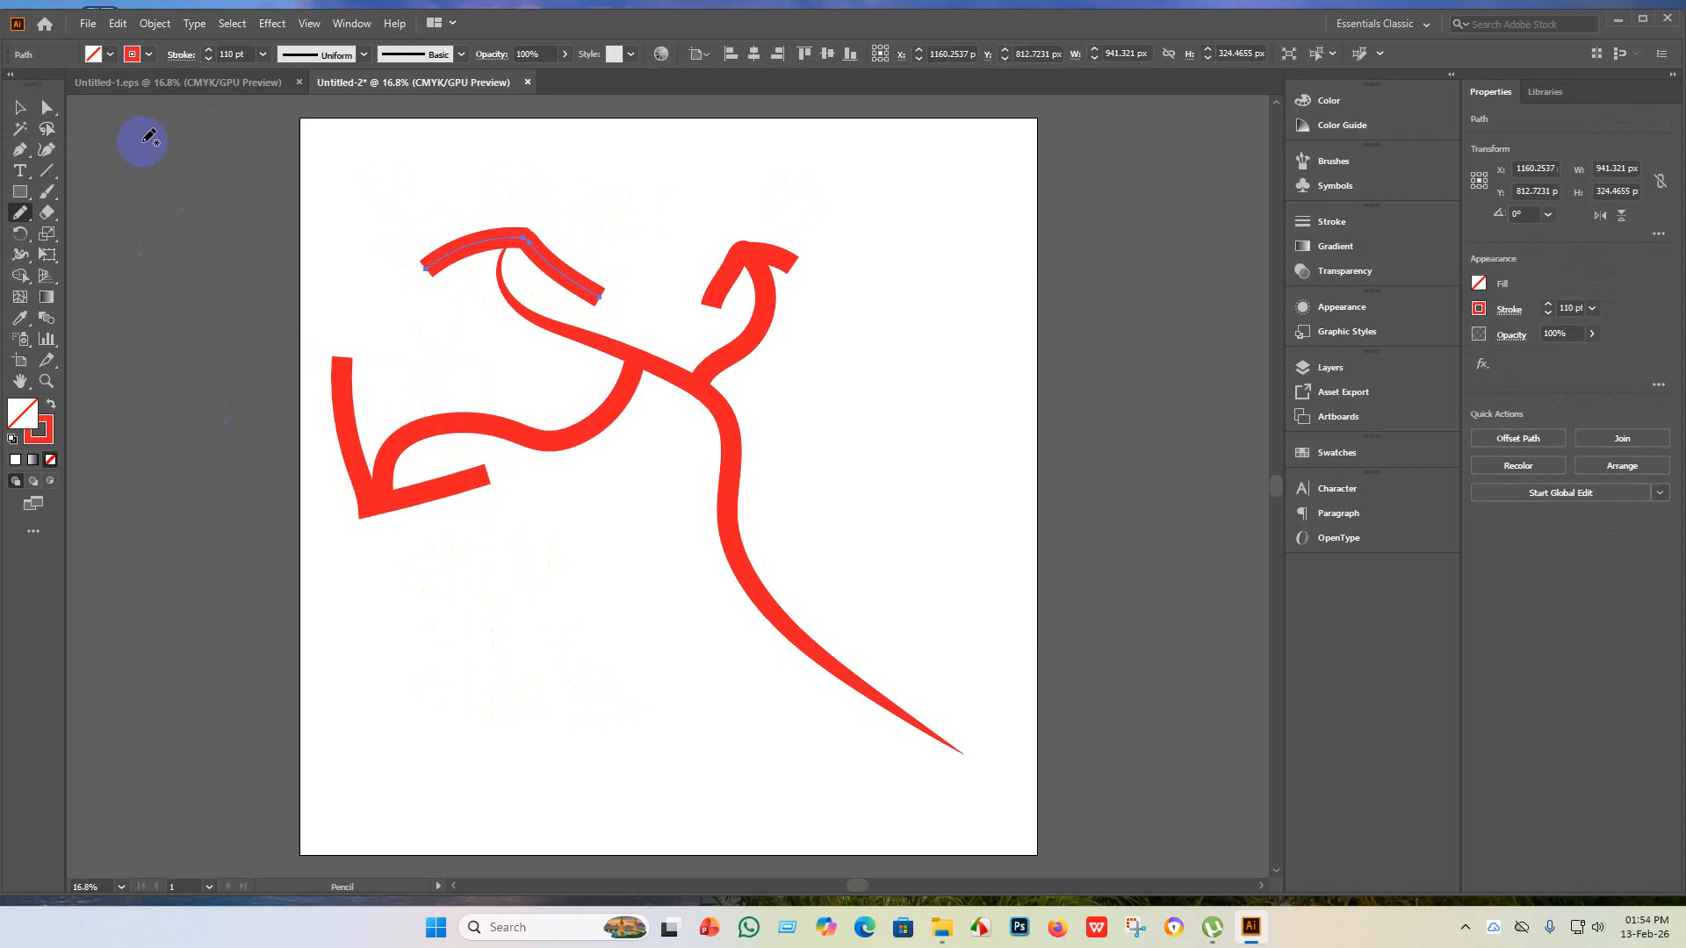
pyautogui.click(19, 107)
pyautogui.click(730, 660)
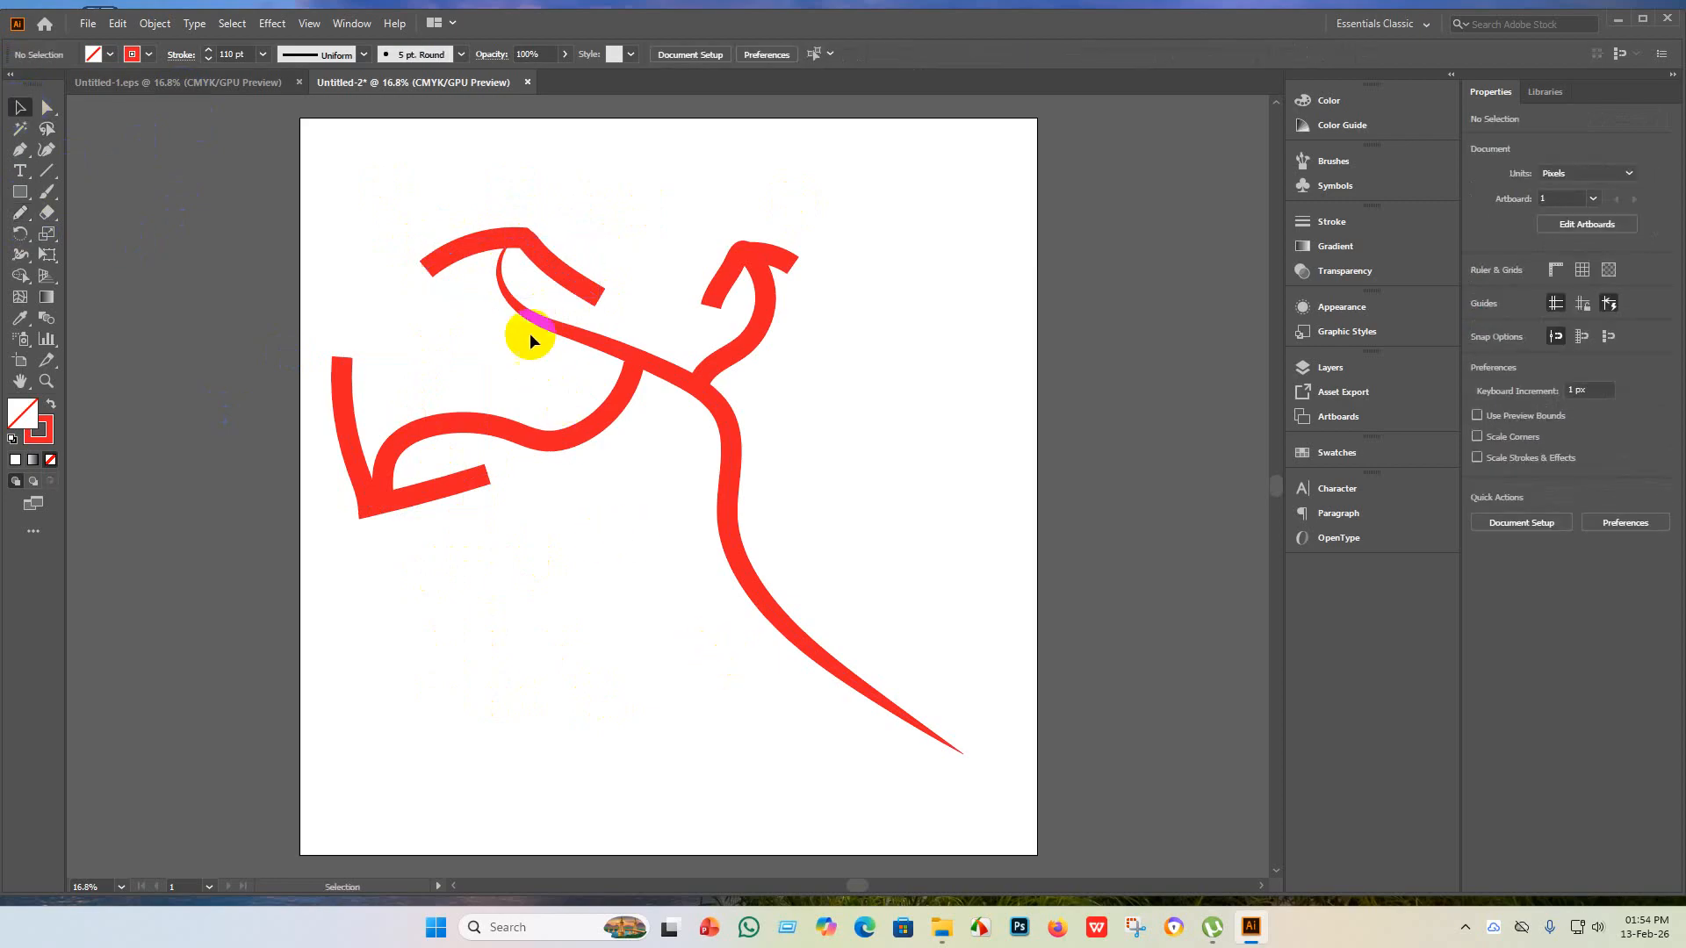
pyautogui.scroll(4, 508, 274)
pyautogui.click(571, 175)
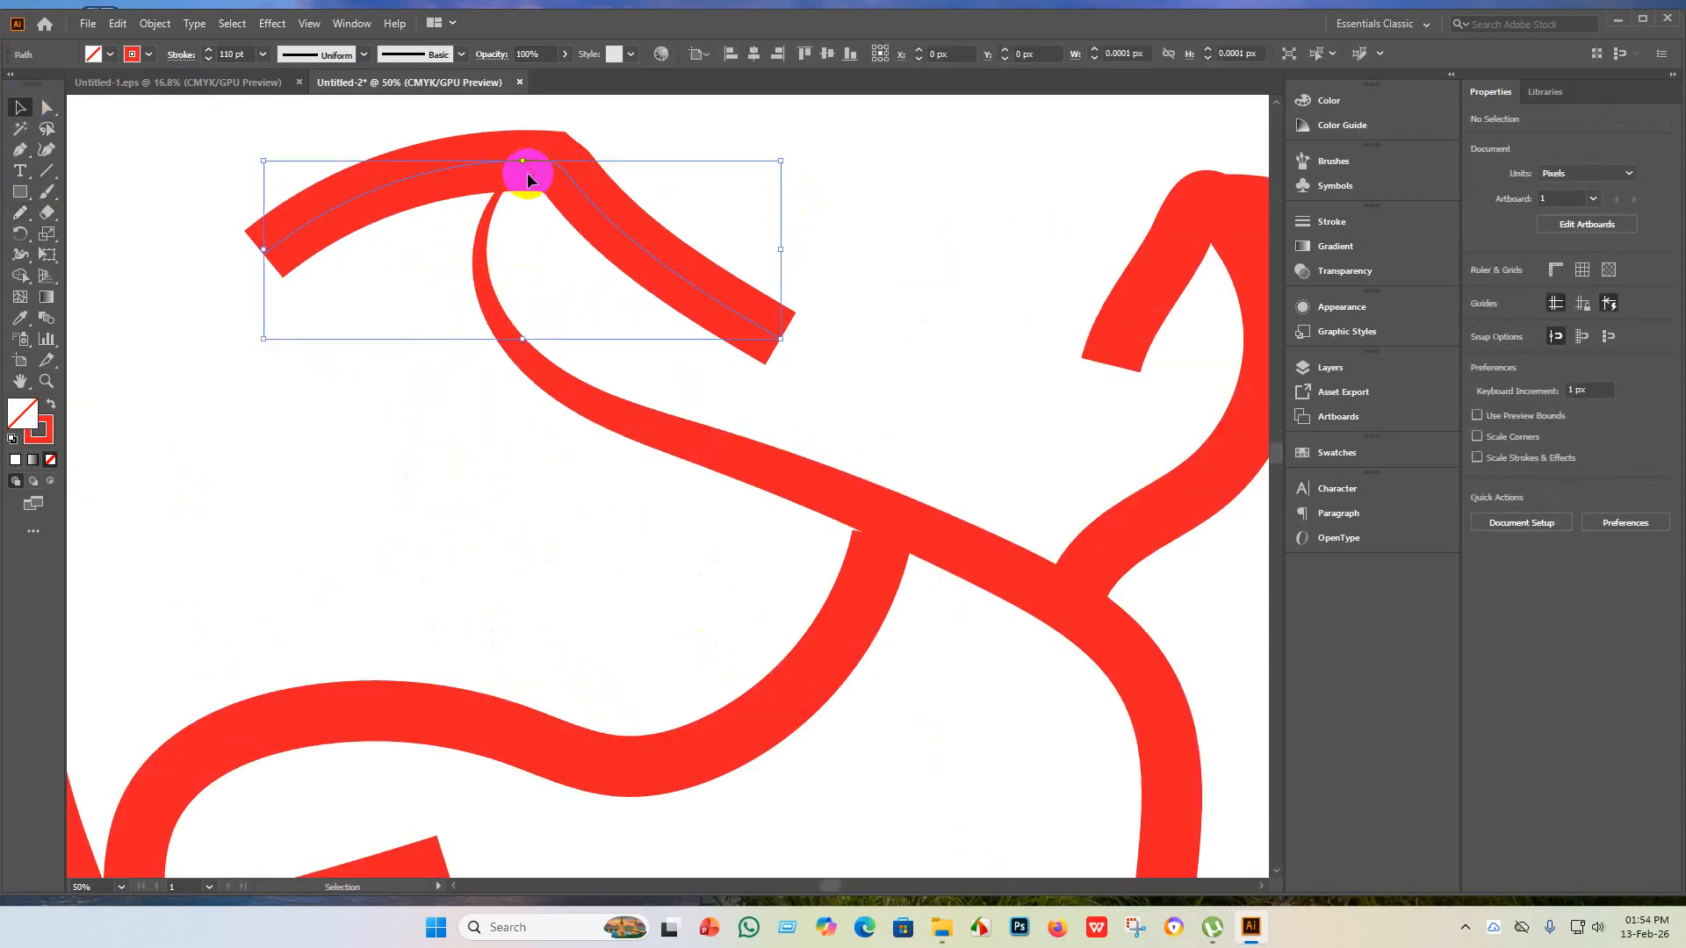
pyautogui.click(1030, 259)
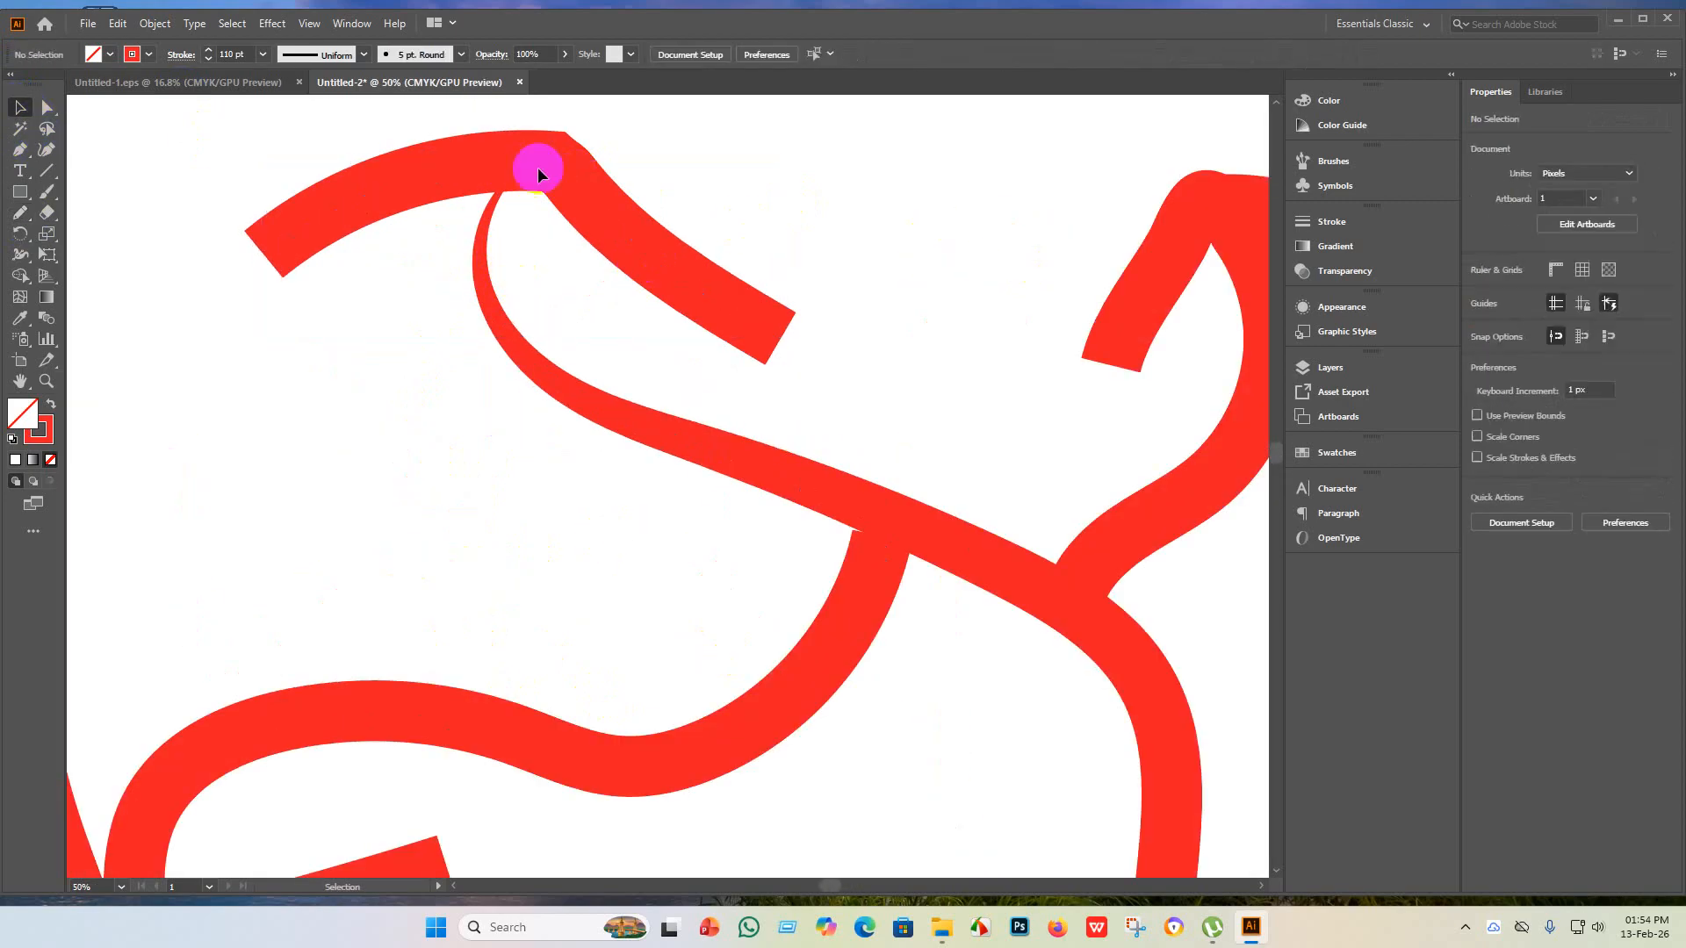
pyautogui.click(556, 157)
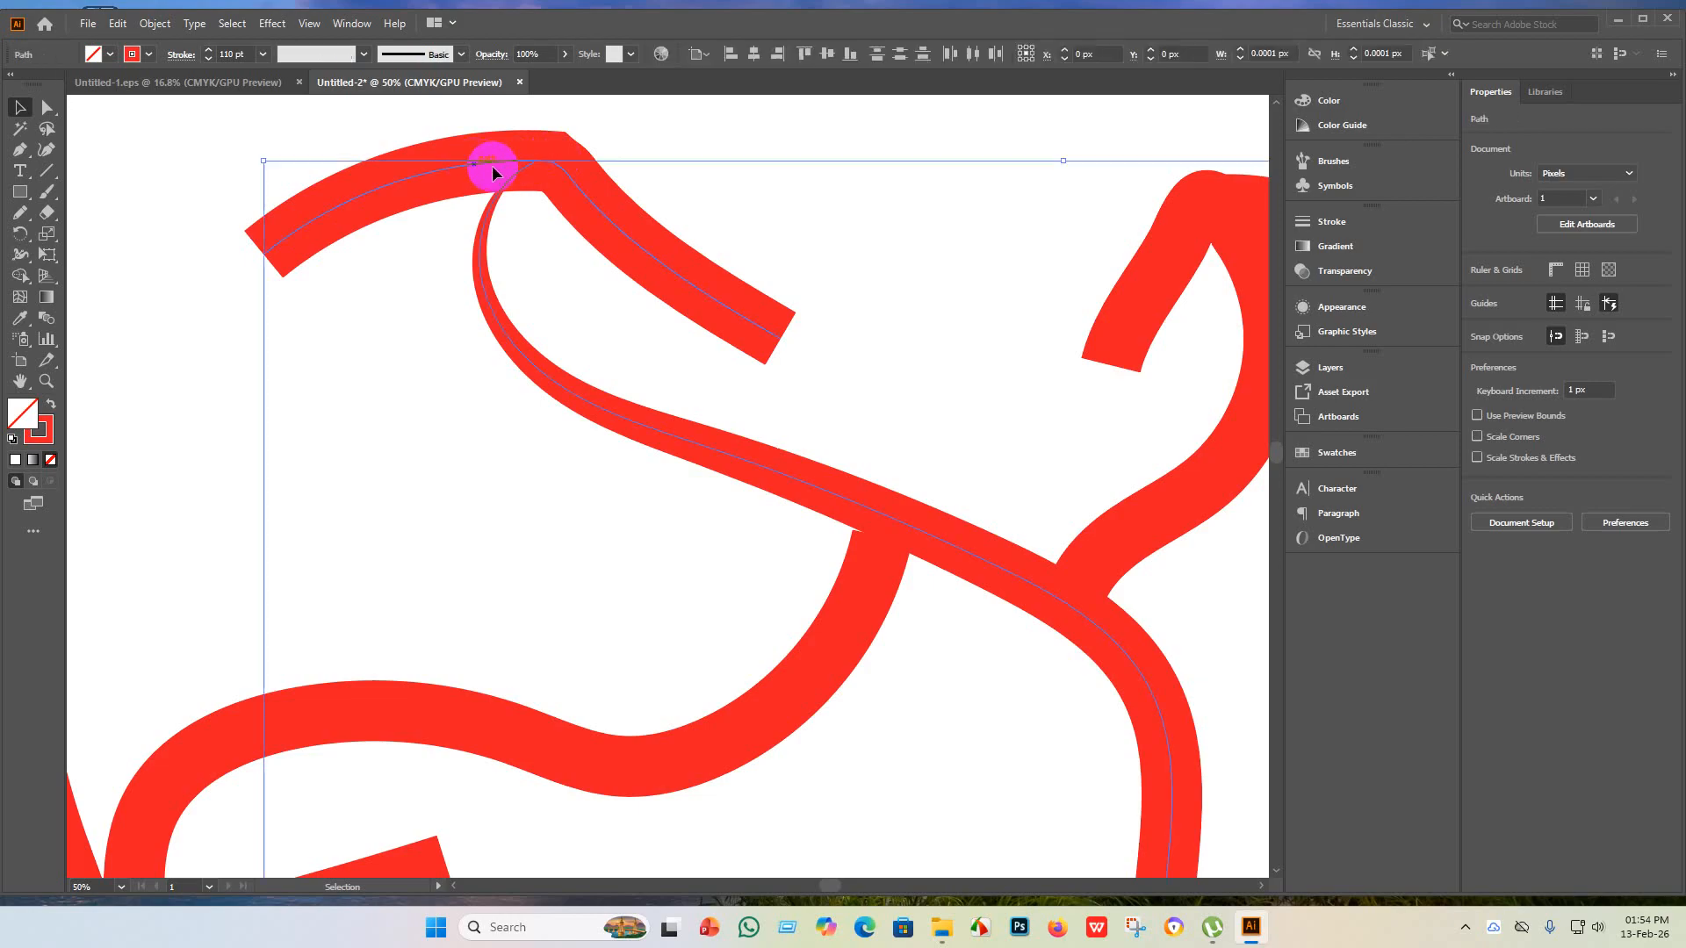
pyautogui.click(150, 271)
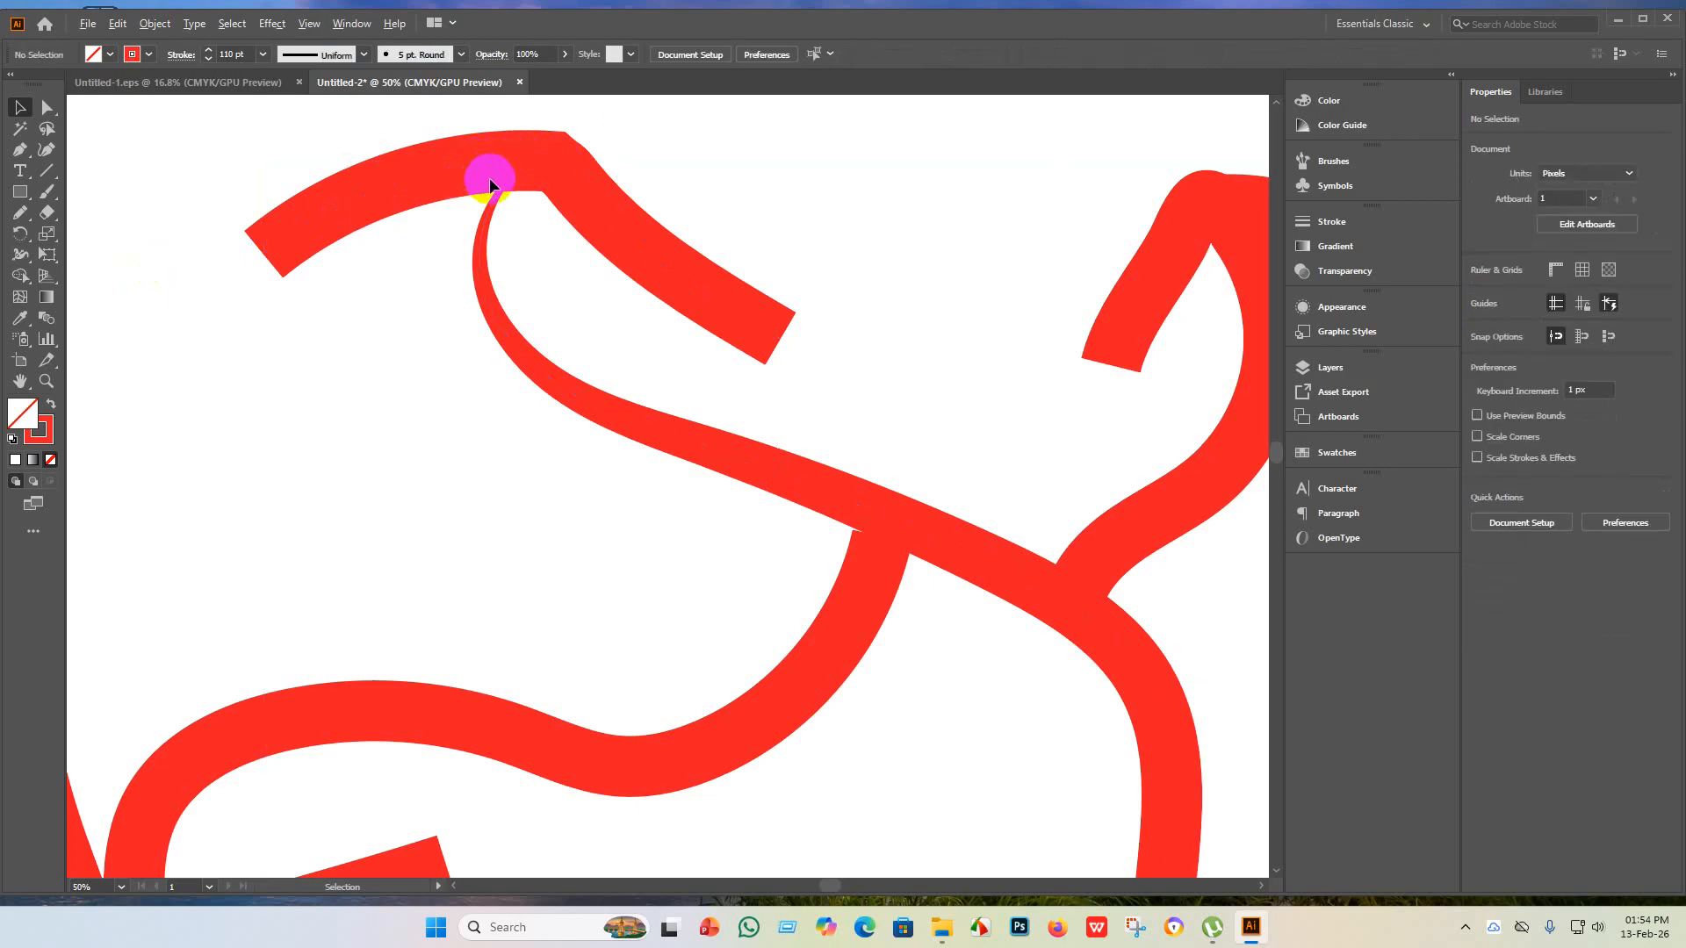
pyautogui.scroll(-3, 490, 187)
pyautogui.rightClick(550, 194)
pyautogui.click(957, 371)
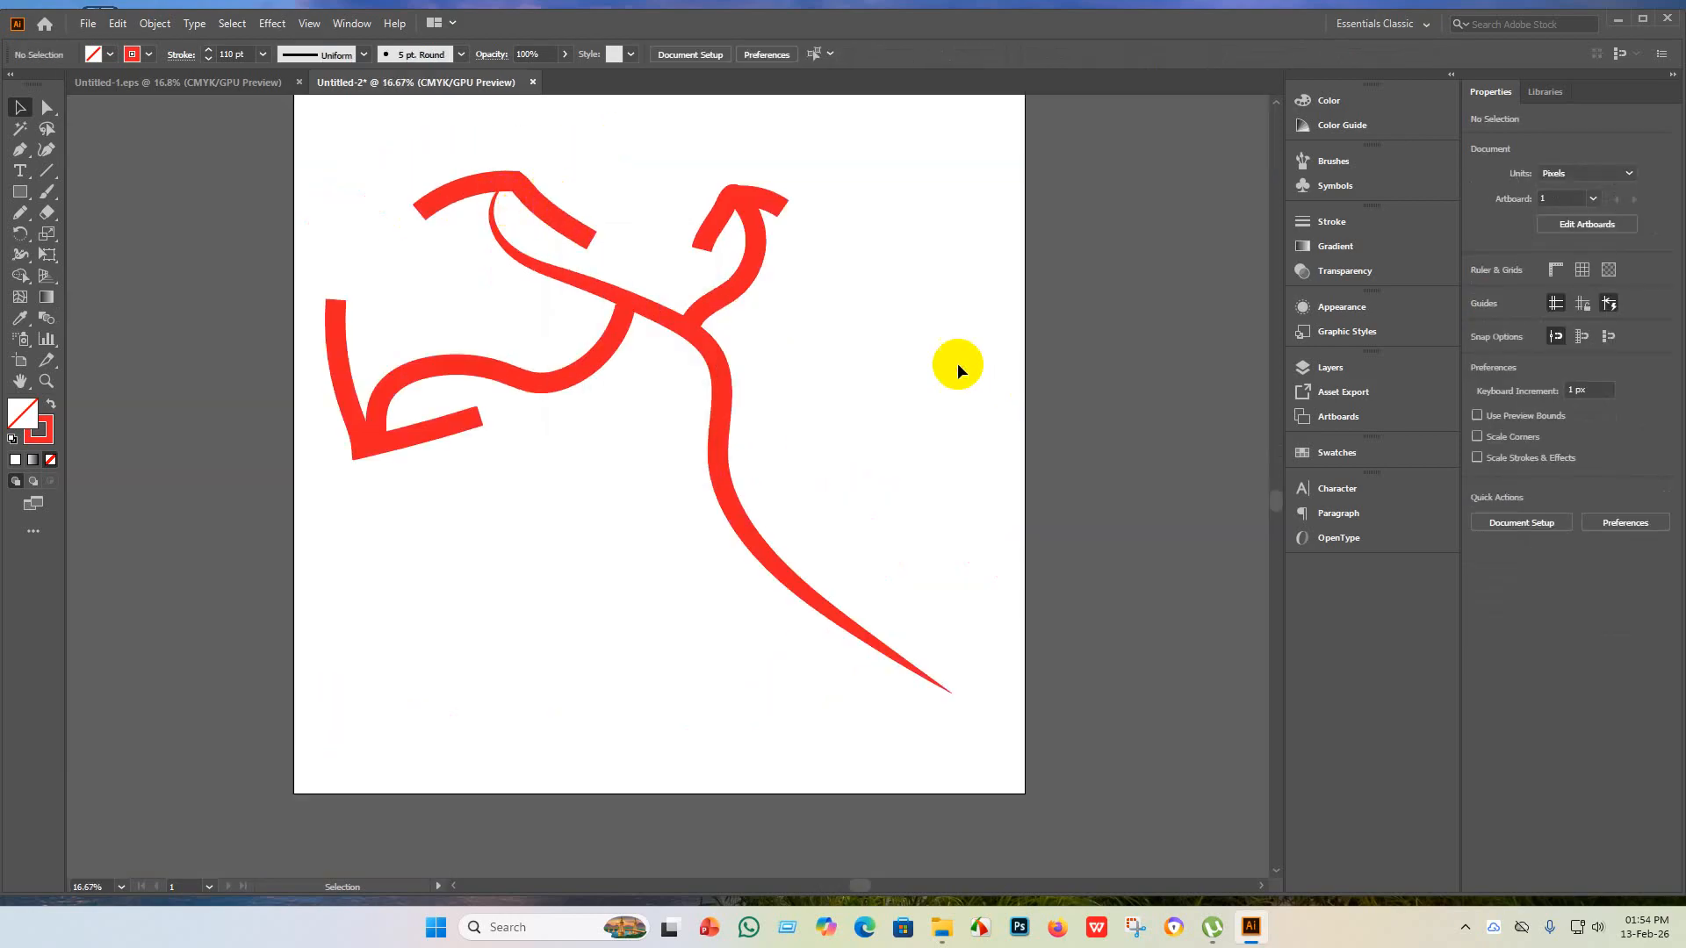
pyautogui.doubleClick(520, 193)
pyautogui.rightClick(556, 191)
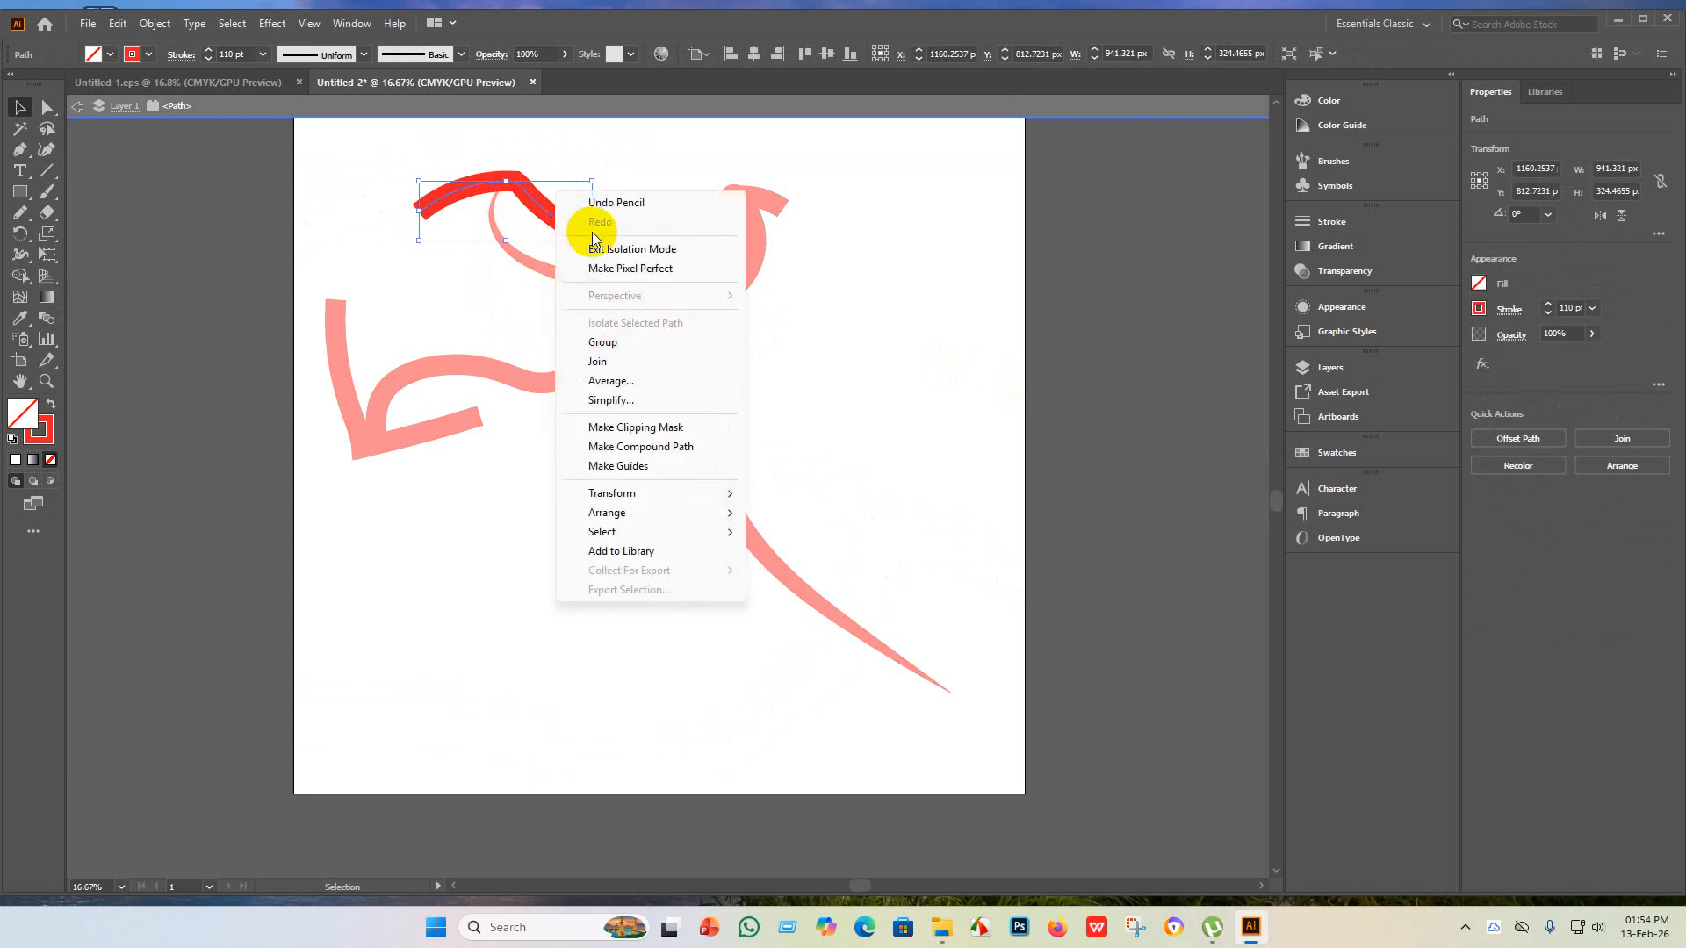
pyautogui.click(621, 252)
pyautogui.click(534, 170)
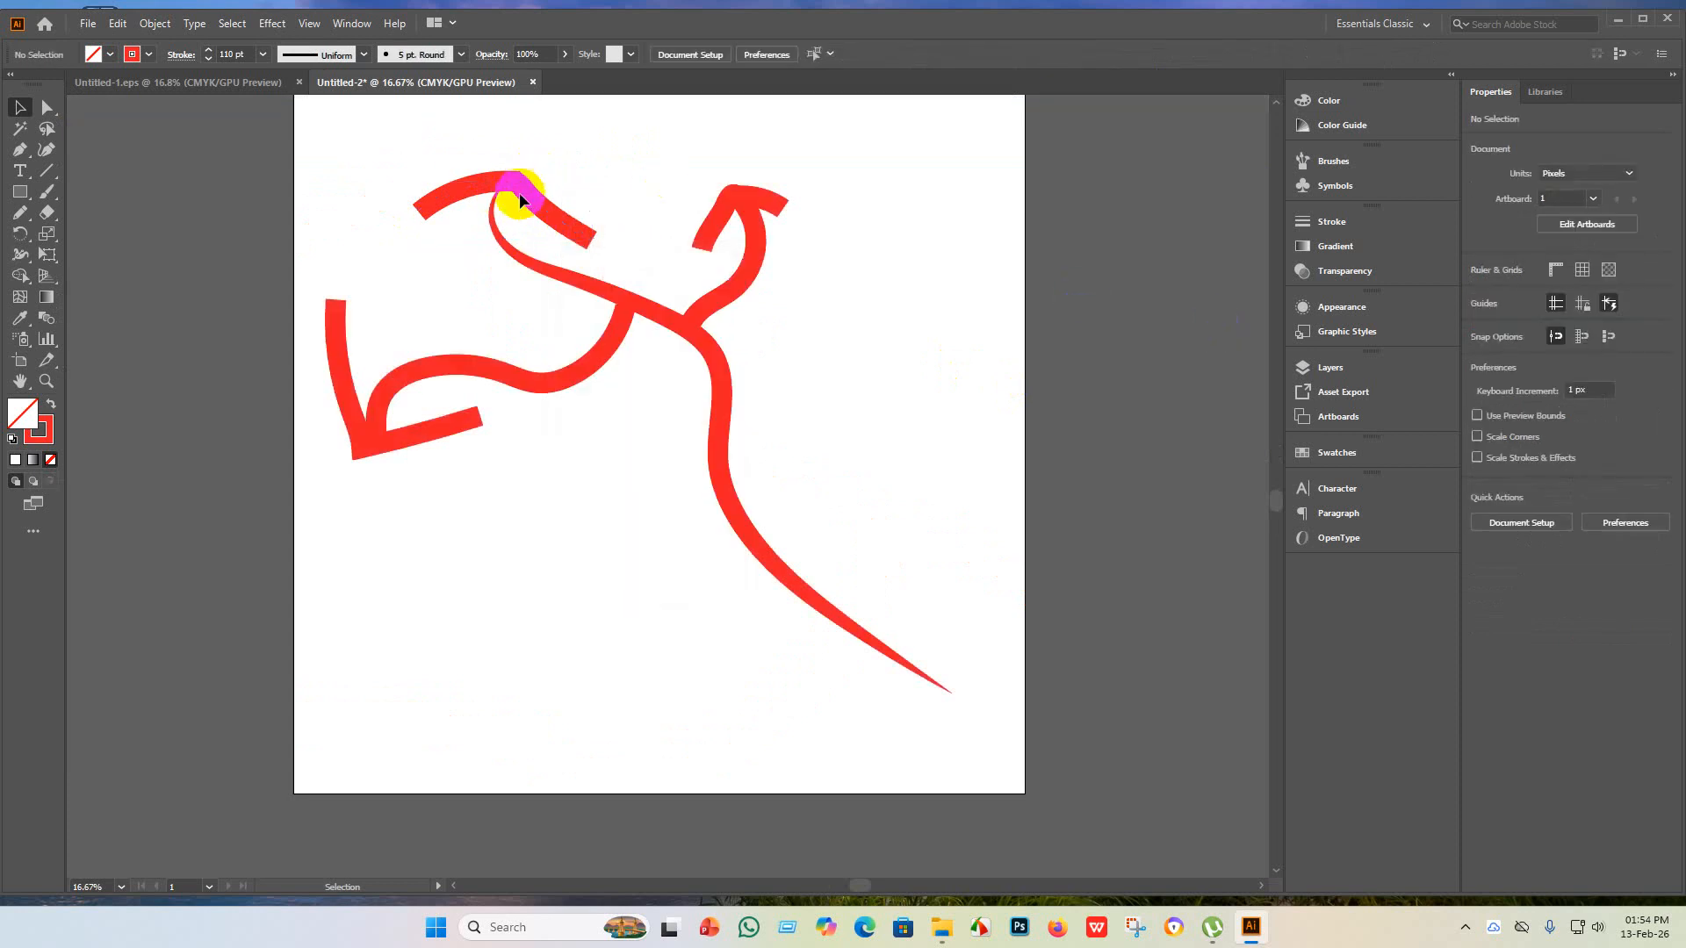
# - Move the wide arrowhead slightly down and left so its peak sits on the red curve's upper end
pyautogui.click(518, 187)
pyautogui.moveTo(518, 188); pyautogui.dragTo(504, 197)
pyautogui.click(658, 473)
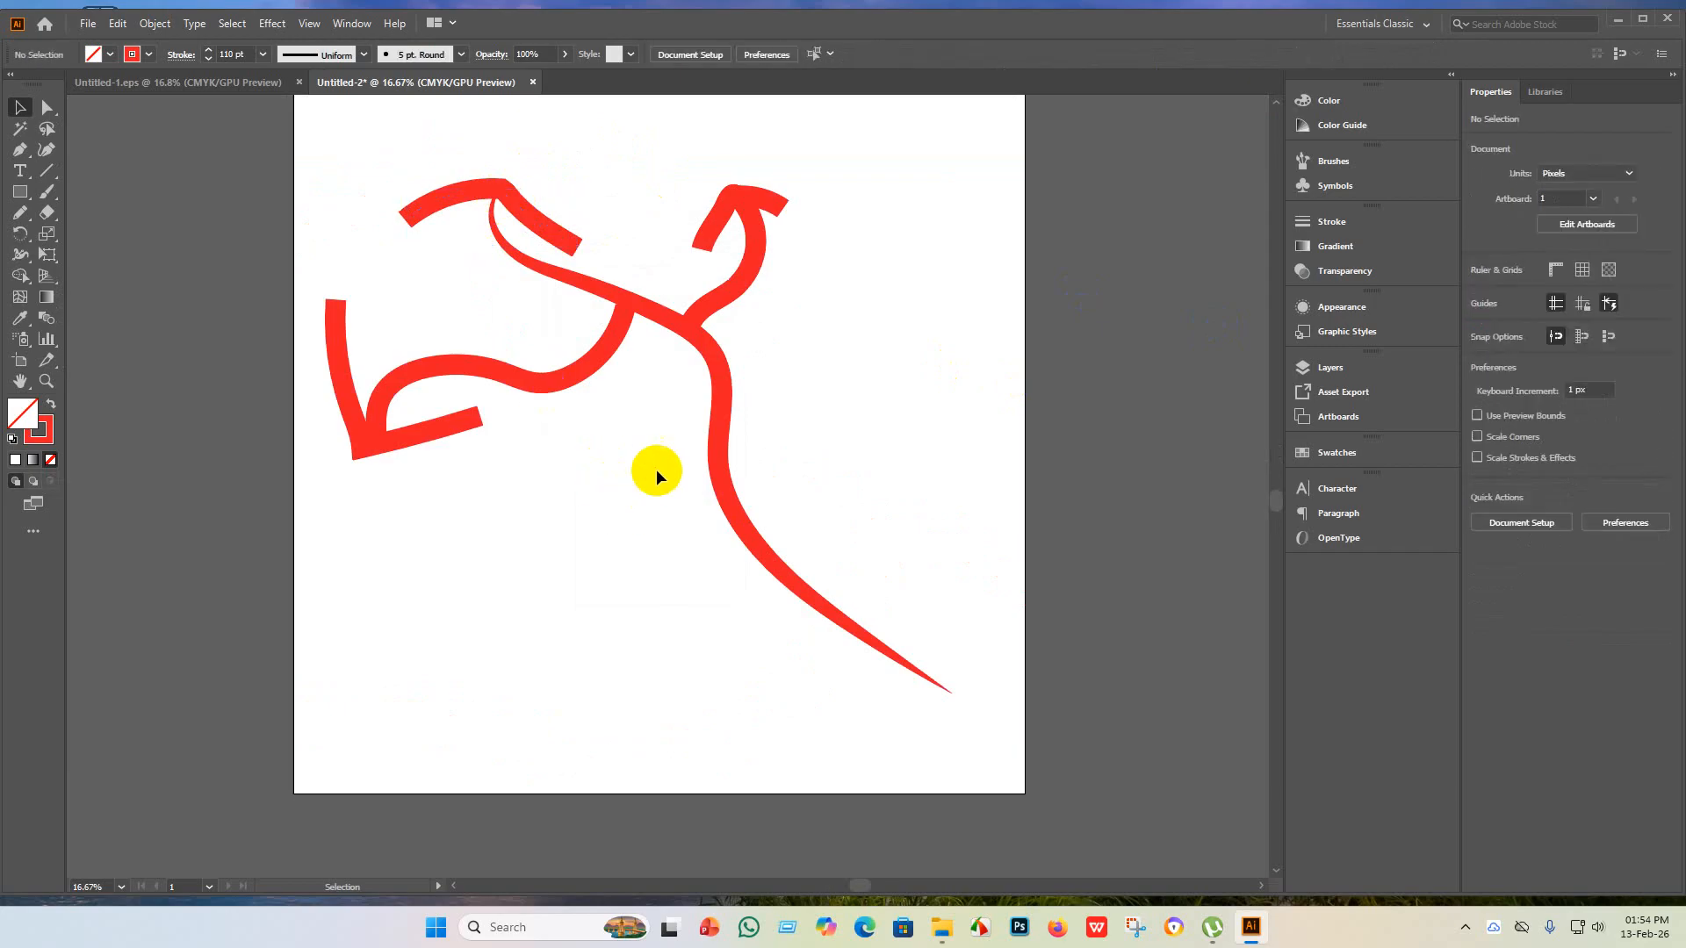
# - Shift the short right barb of the middle arrow right to about X 2573 px and rotate it to about 346°
pyautogui.scroll(1, 753, 193)
pyautogui.click(752, 200)
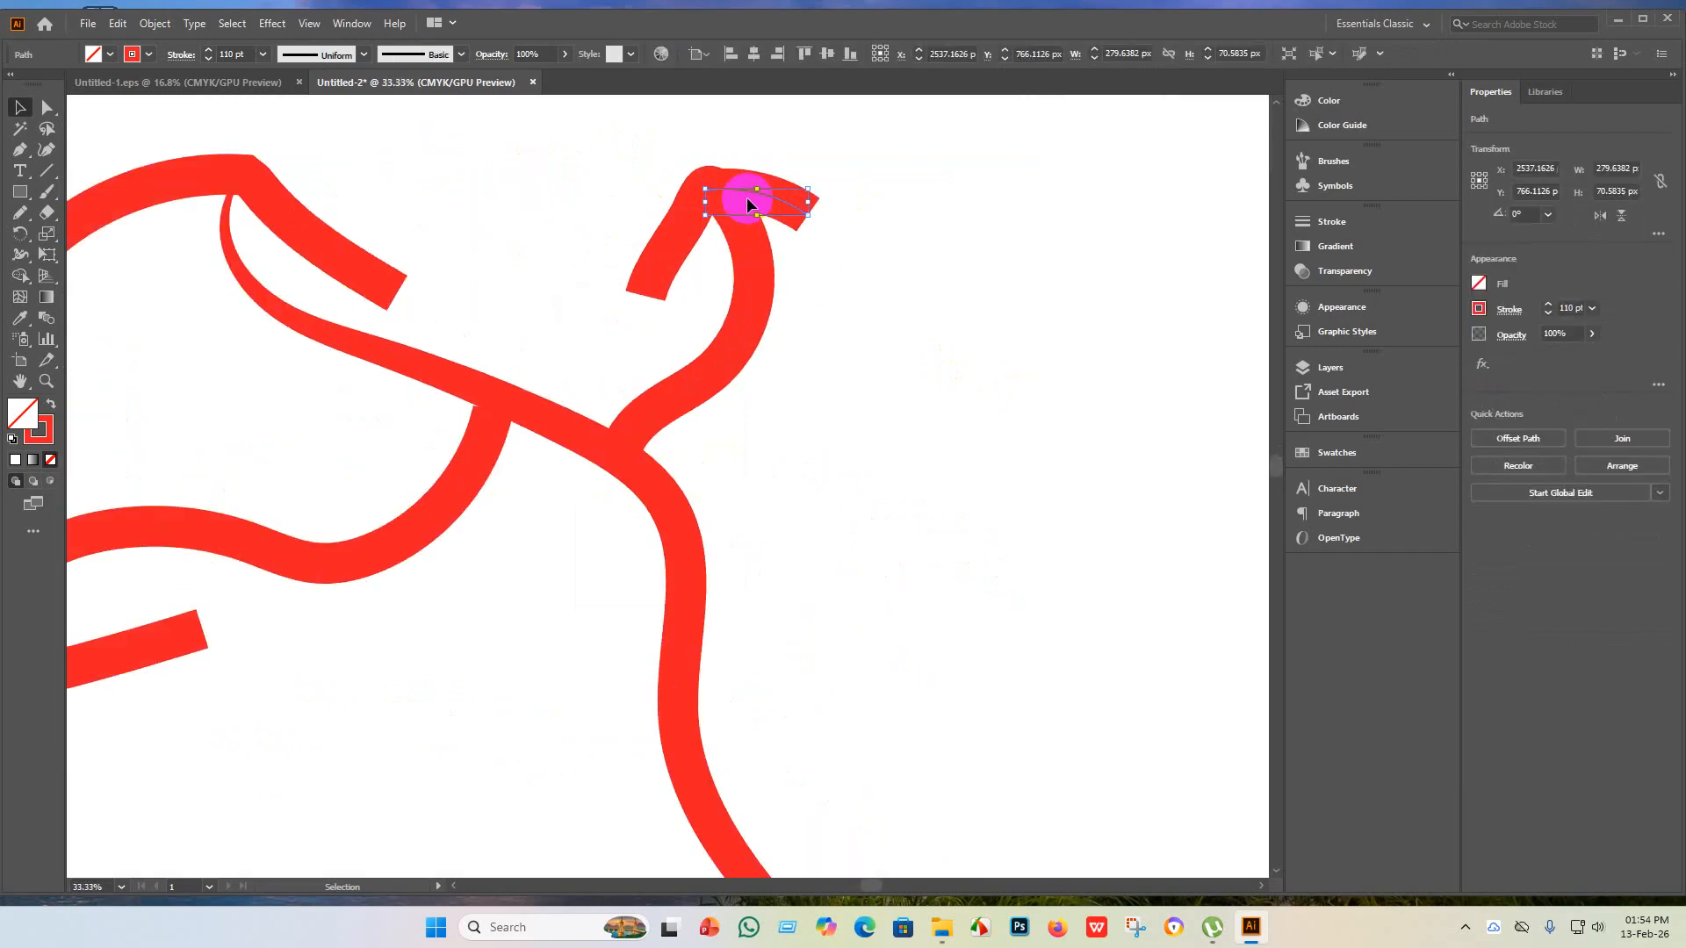
pyautogui.click(940, 367)
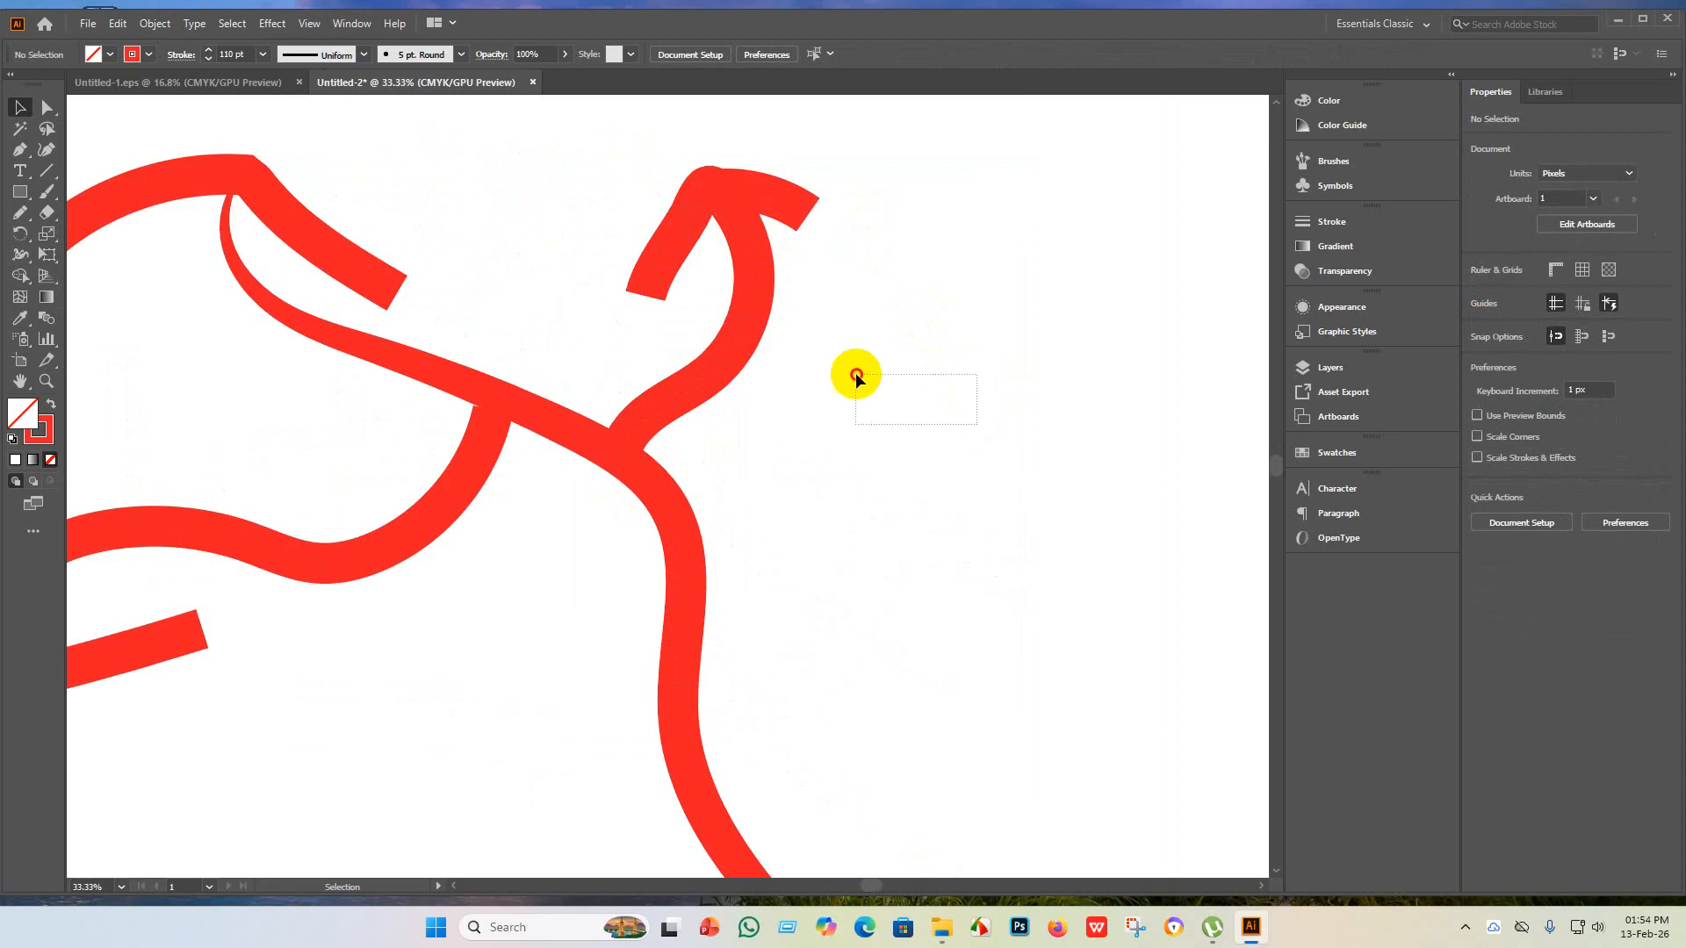
pyautogui.click(708, 177)
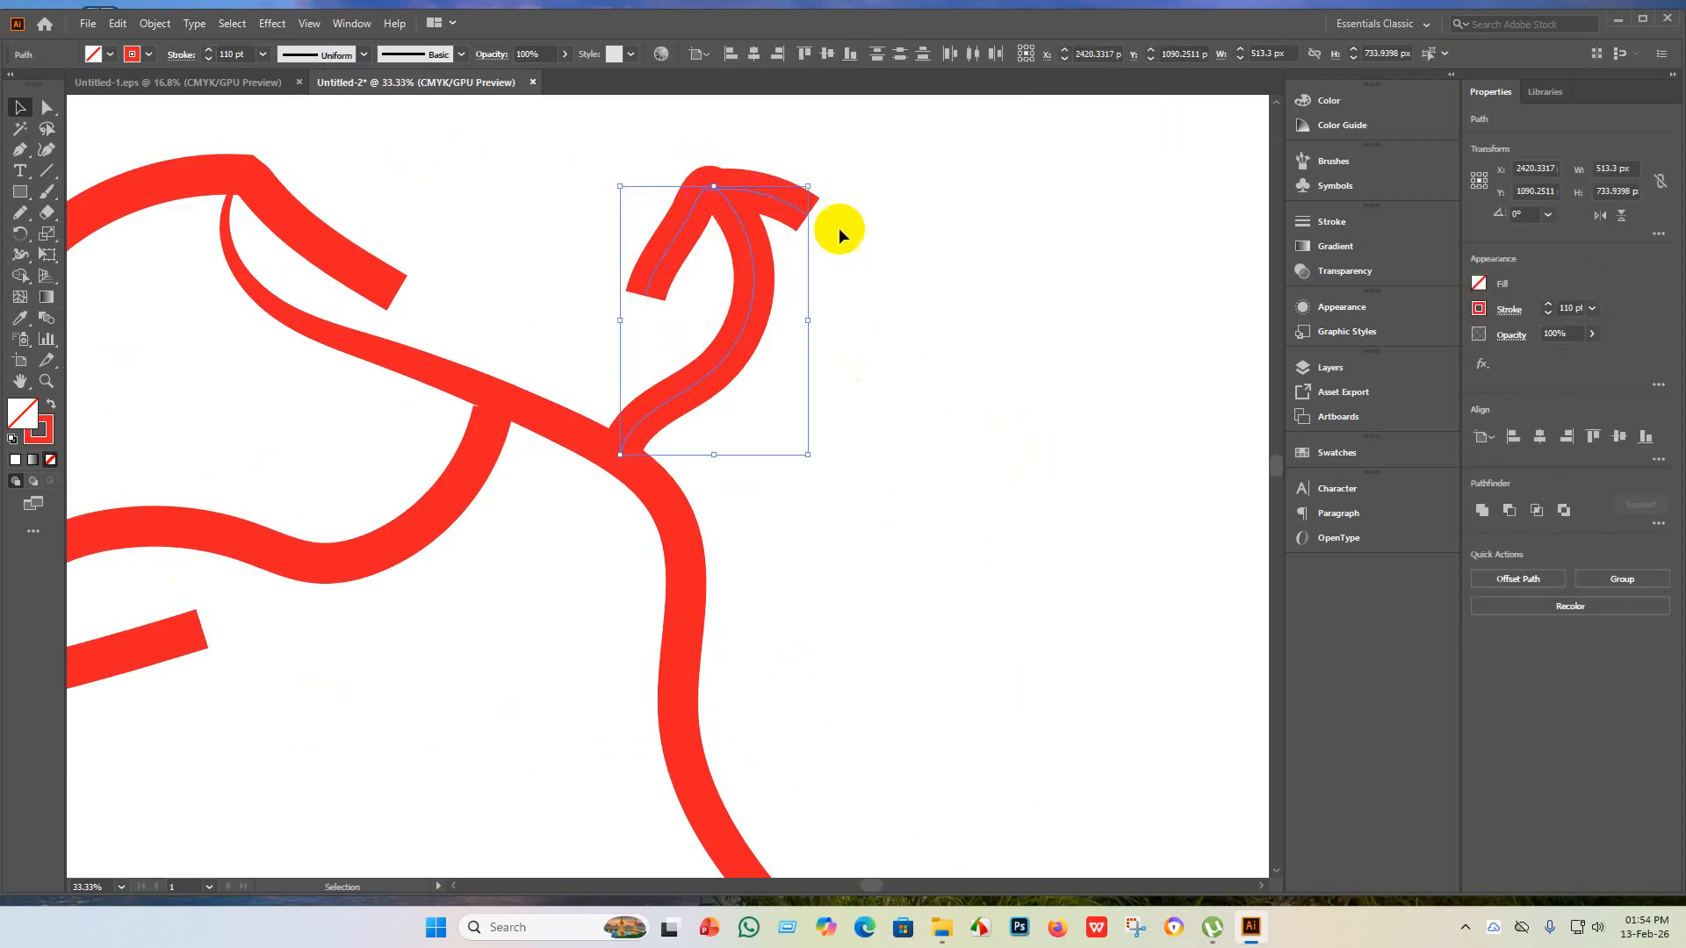
pyautogui.click(1061, 282)
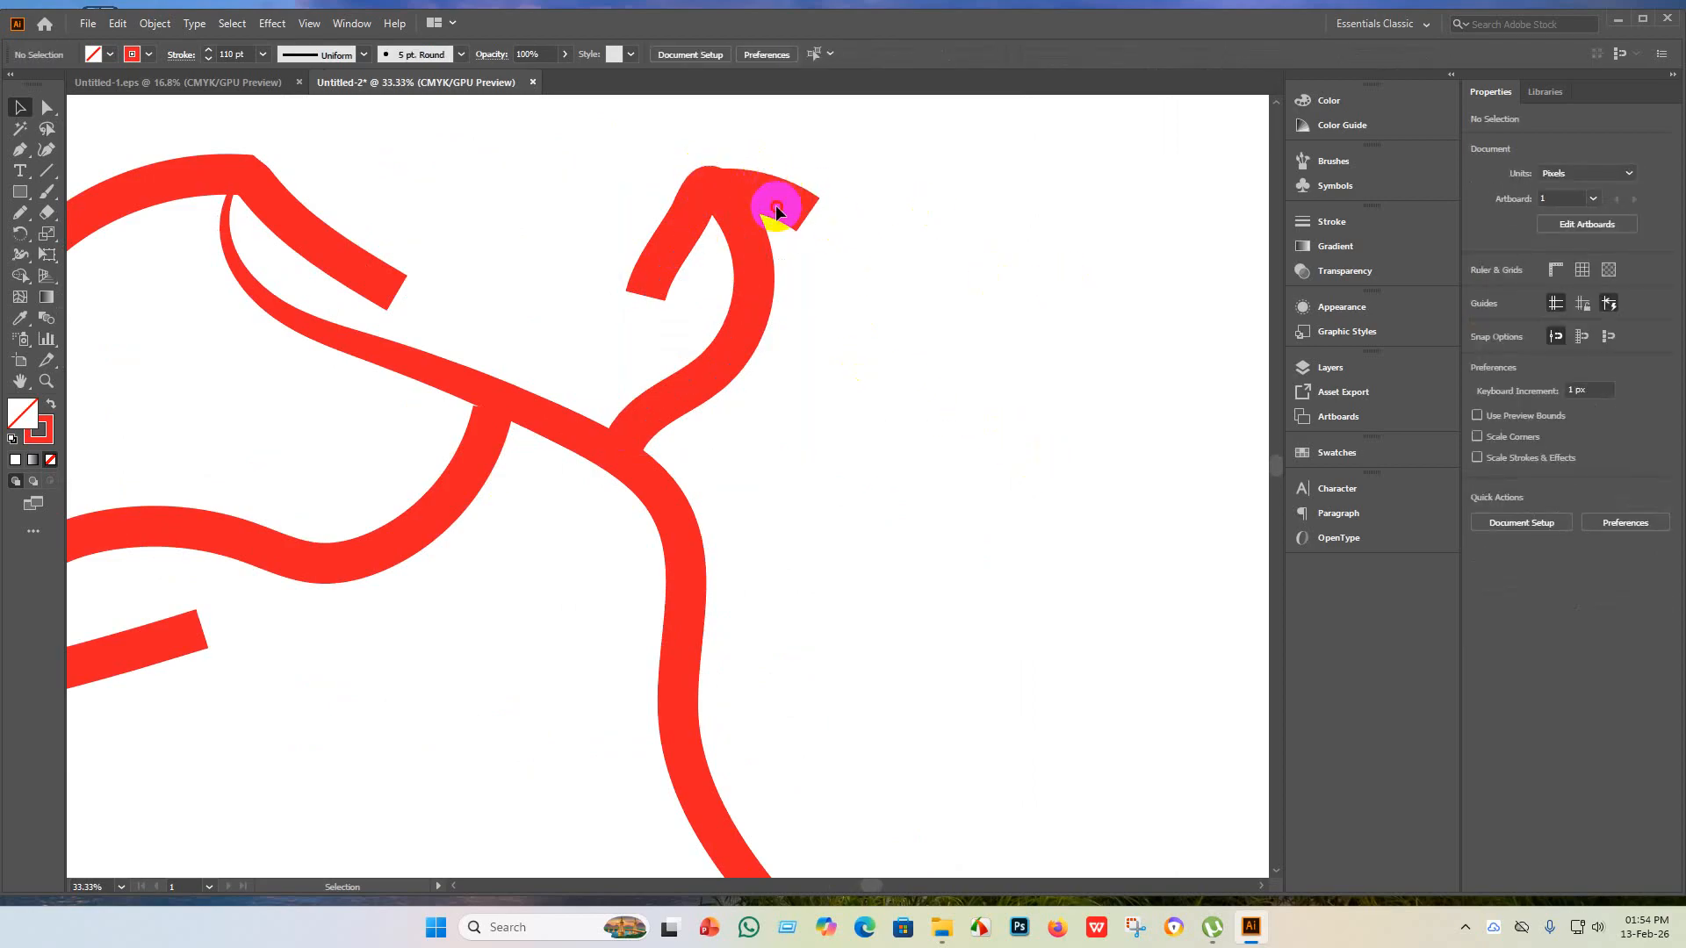
pyautogui.moveTo(770, 199); pyautogui.dragTo(783, 198)
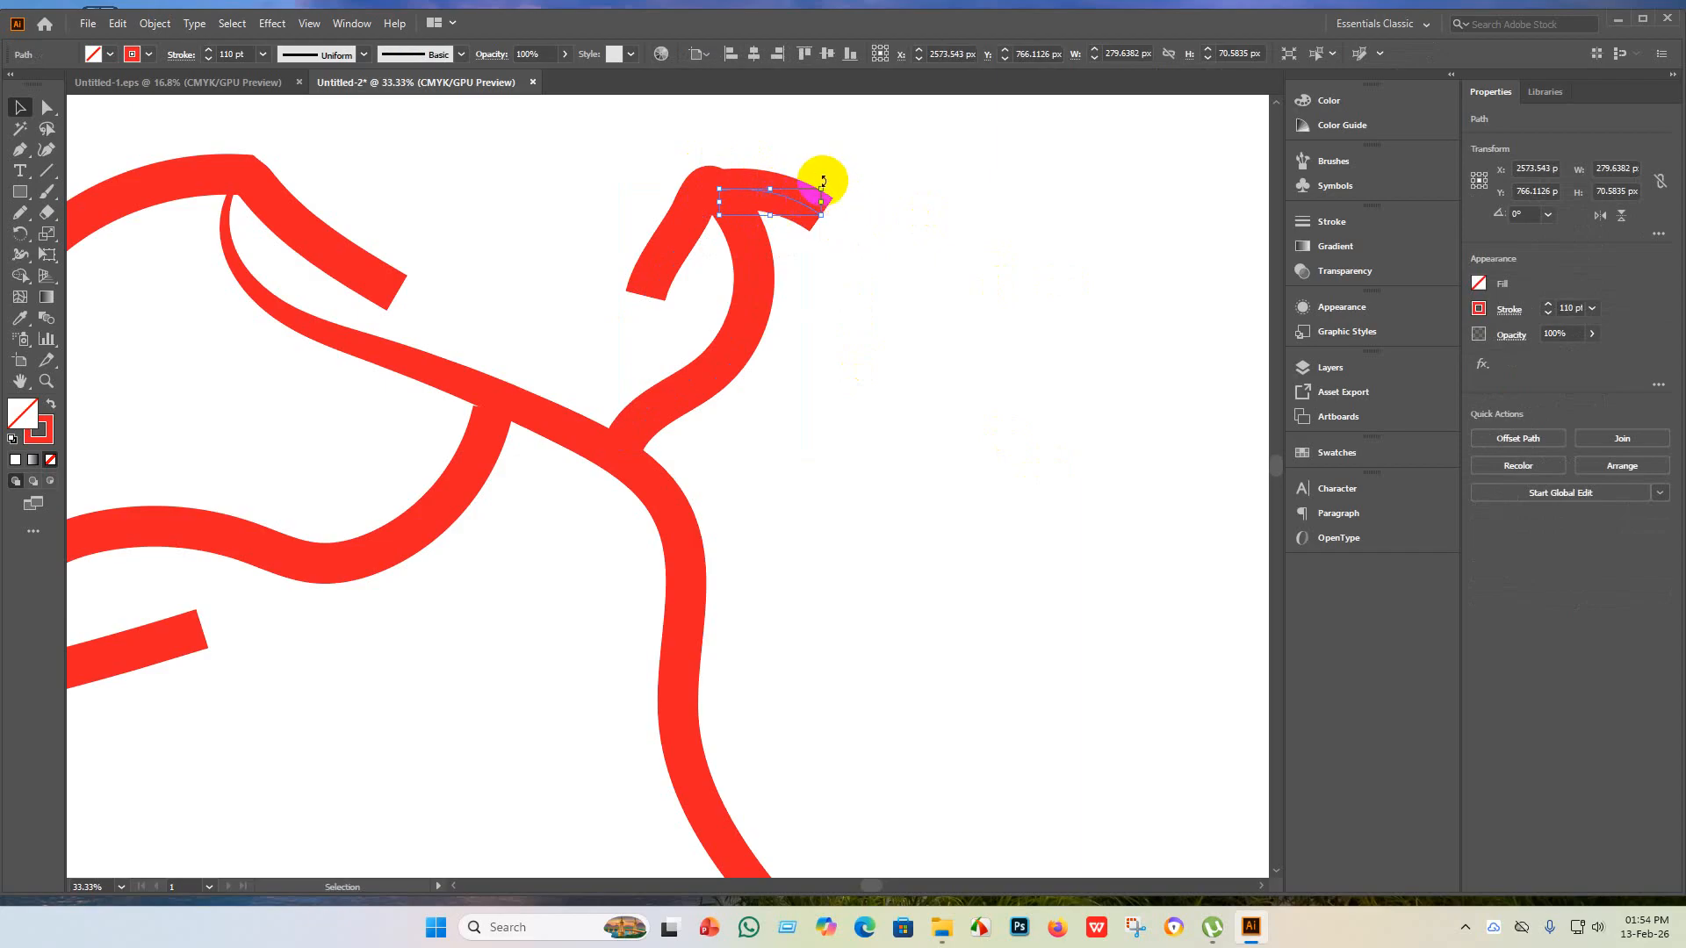
pyautogui.moveTo(826, 180); pyautogui.dragTo(866, 240)
pyautogui.click(865, 241)
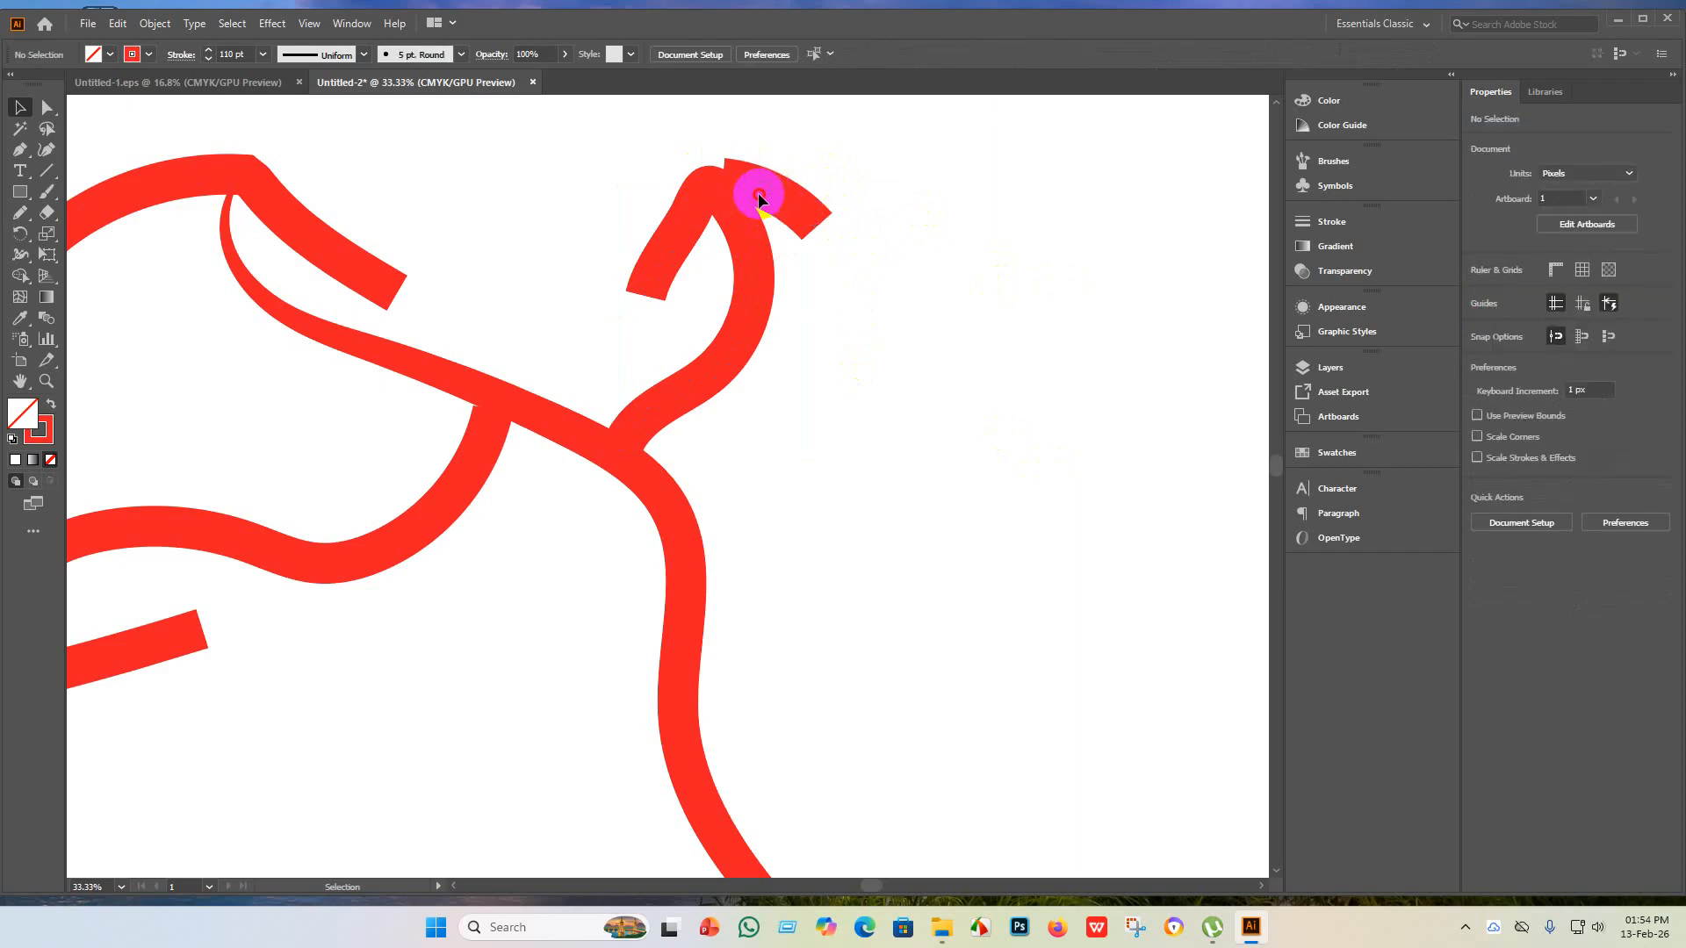
# - Nudge the rotated barb slightly left against the middle arrow's tip and deselect it
pyautogui.click(735, 179)
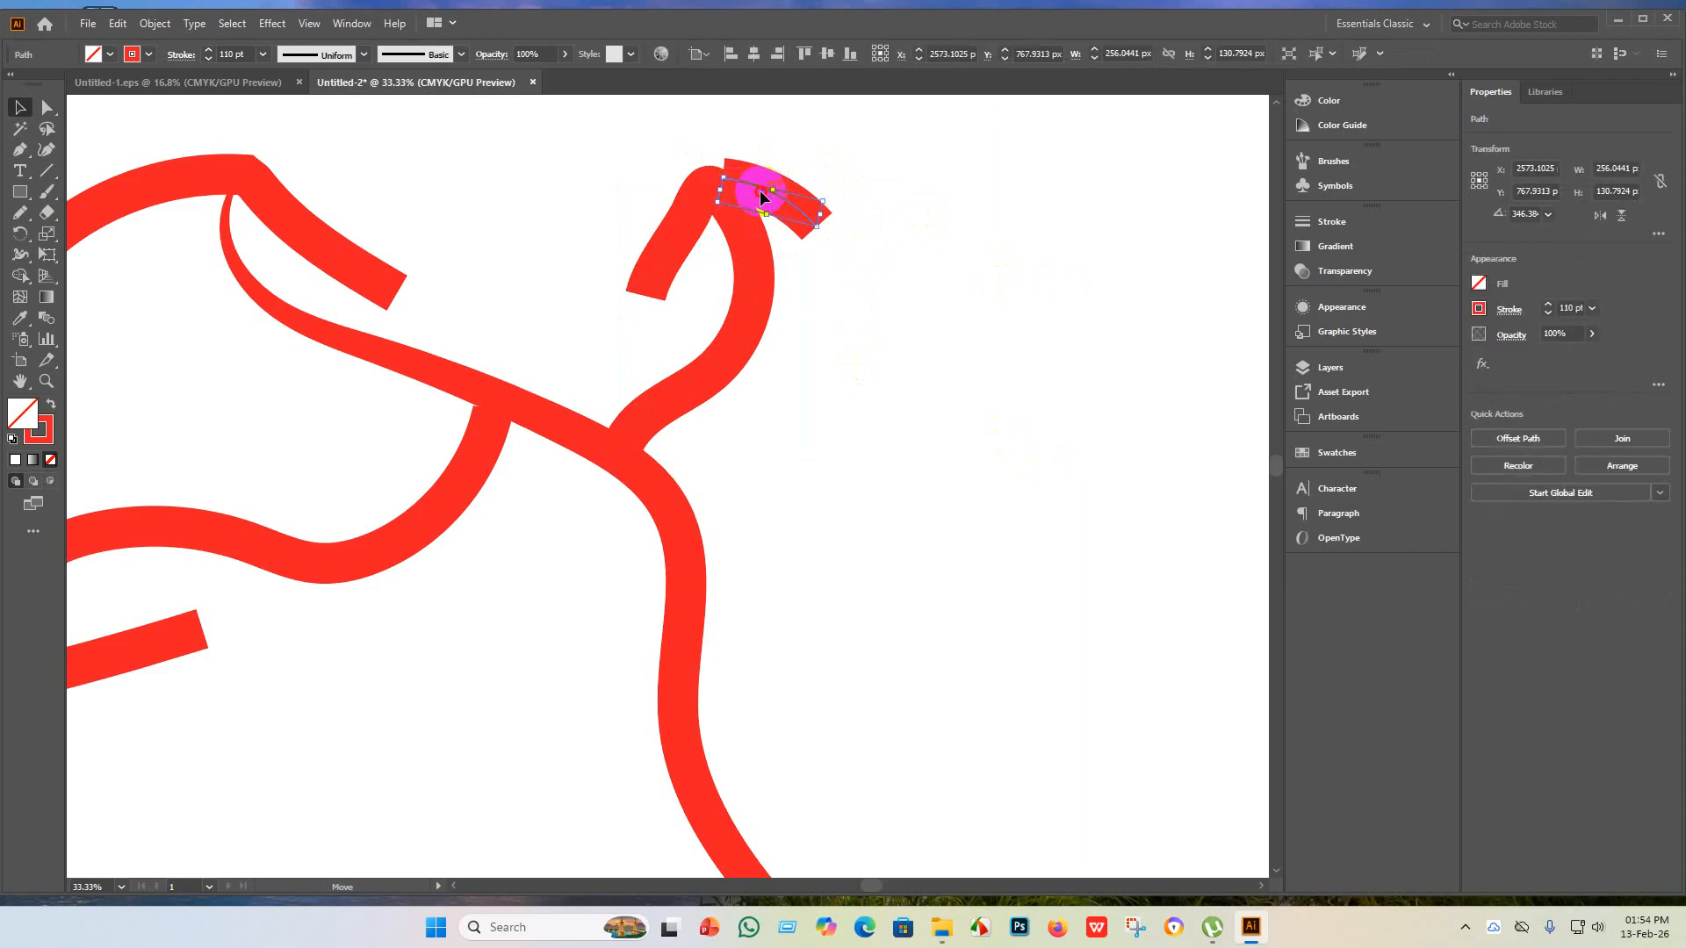
pyautogui.moveTo(761, 190); pyautogui.dragTo(755, 190)
pyautogui.click(862, 243)
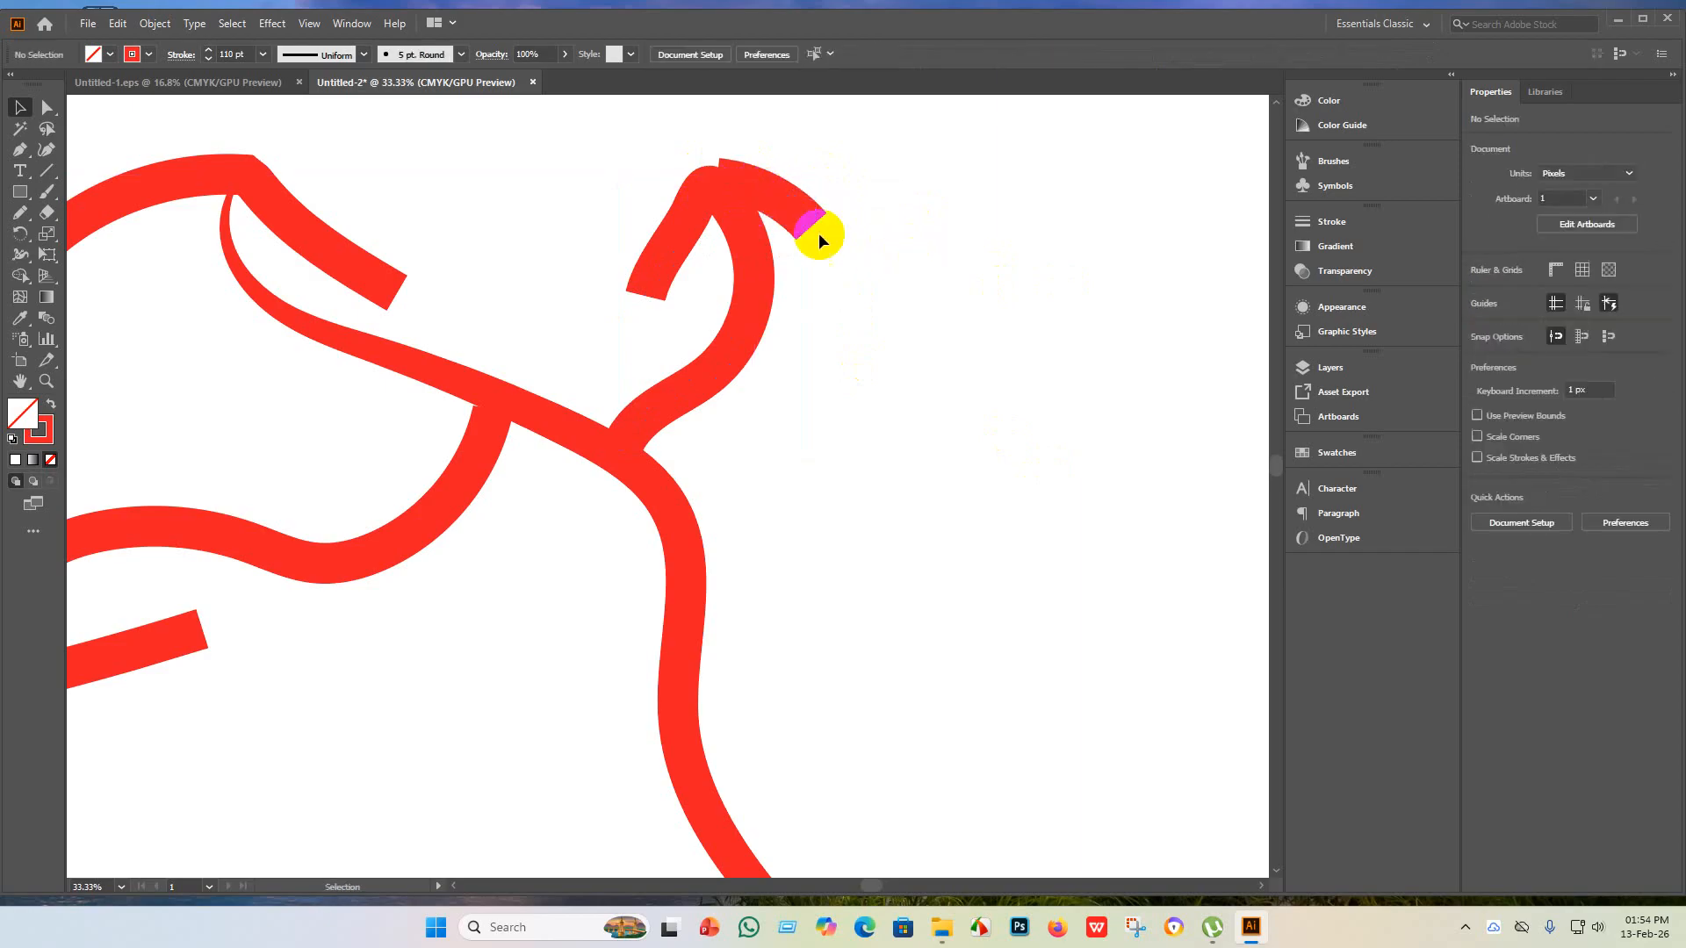
# - Replace the right barb of the upper-right arrow with a freehand curved stroke about 394 × 181 px starting at the arrow's tip
pyautogui.click(793, 212)
pyautogui.press('Delete')
pyautogui.click(682, 229)
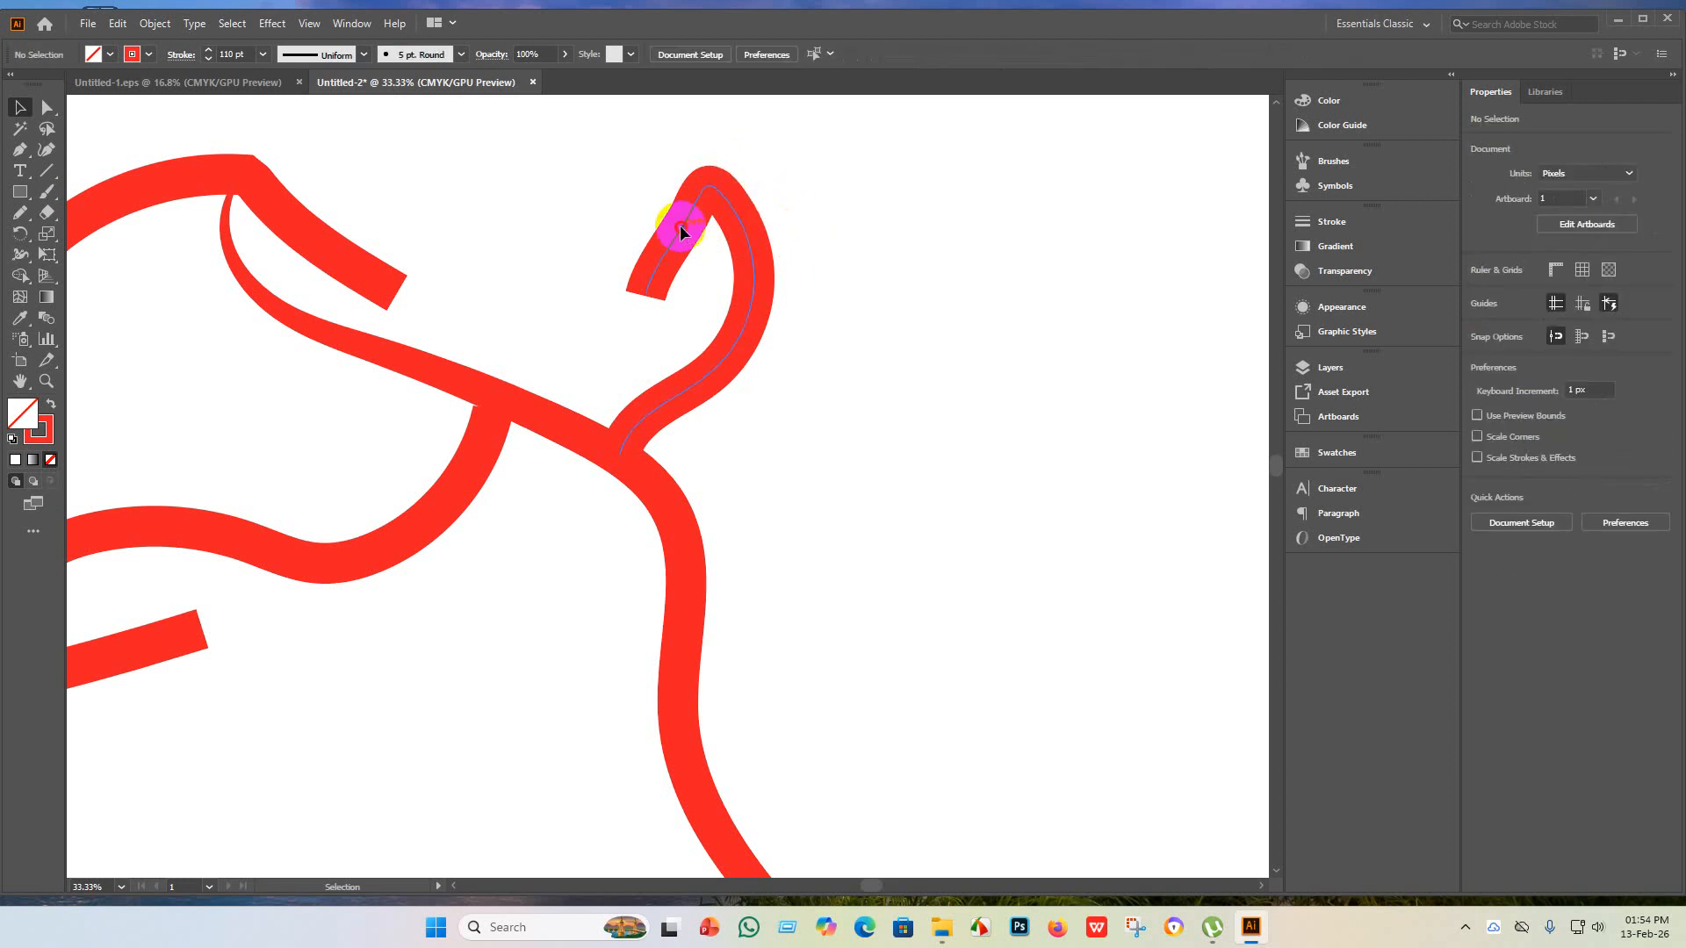
pyautogui.click(966, 210)
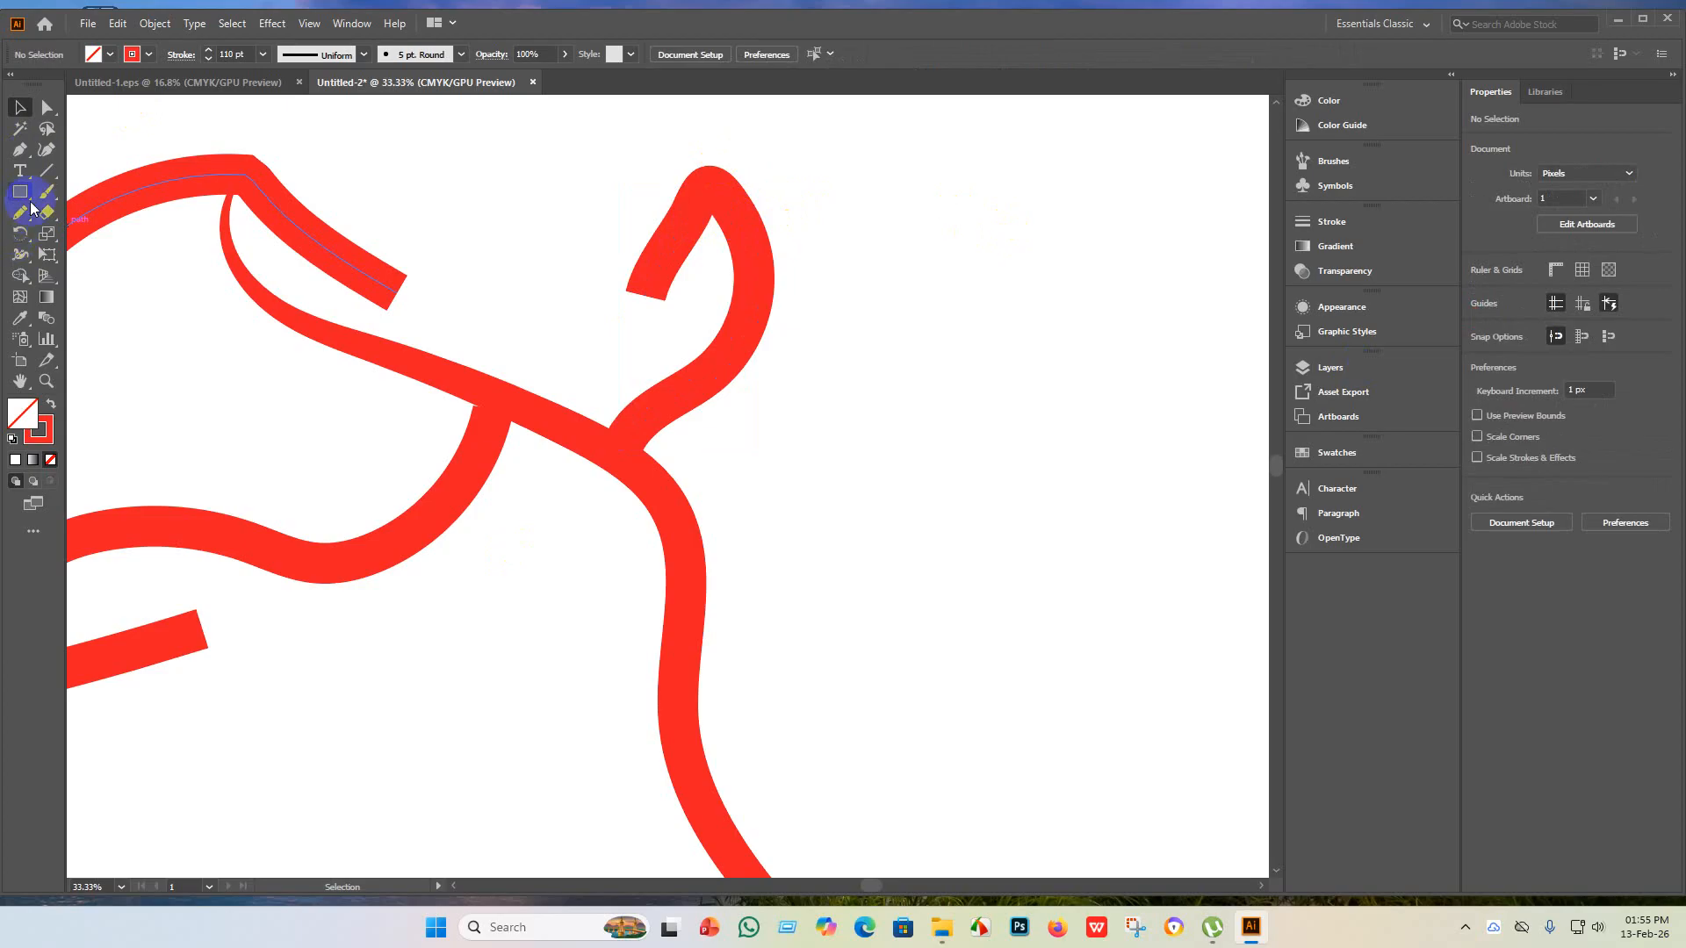
pyautogui.click(25, 212)
pyautogui.moveTo(709, 167)
pyautogui.mouseDown()
pyautogui.moveTo(815, 198)
pyautogui.moveTo(851, 234)
pyautogui.mouseUp()
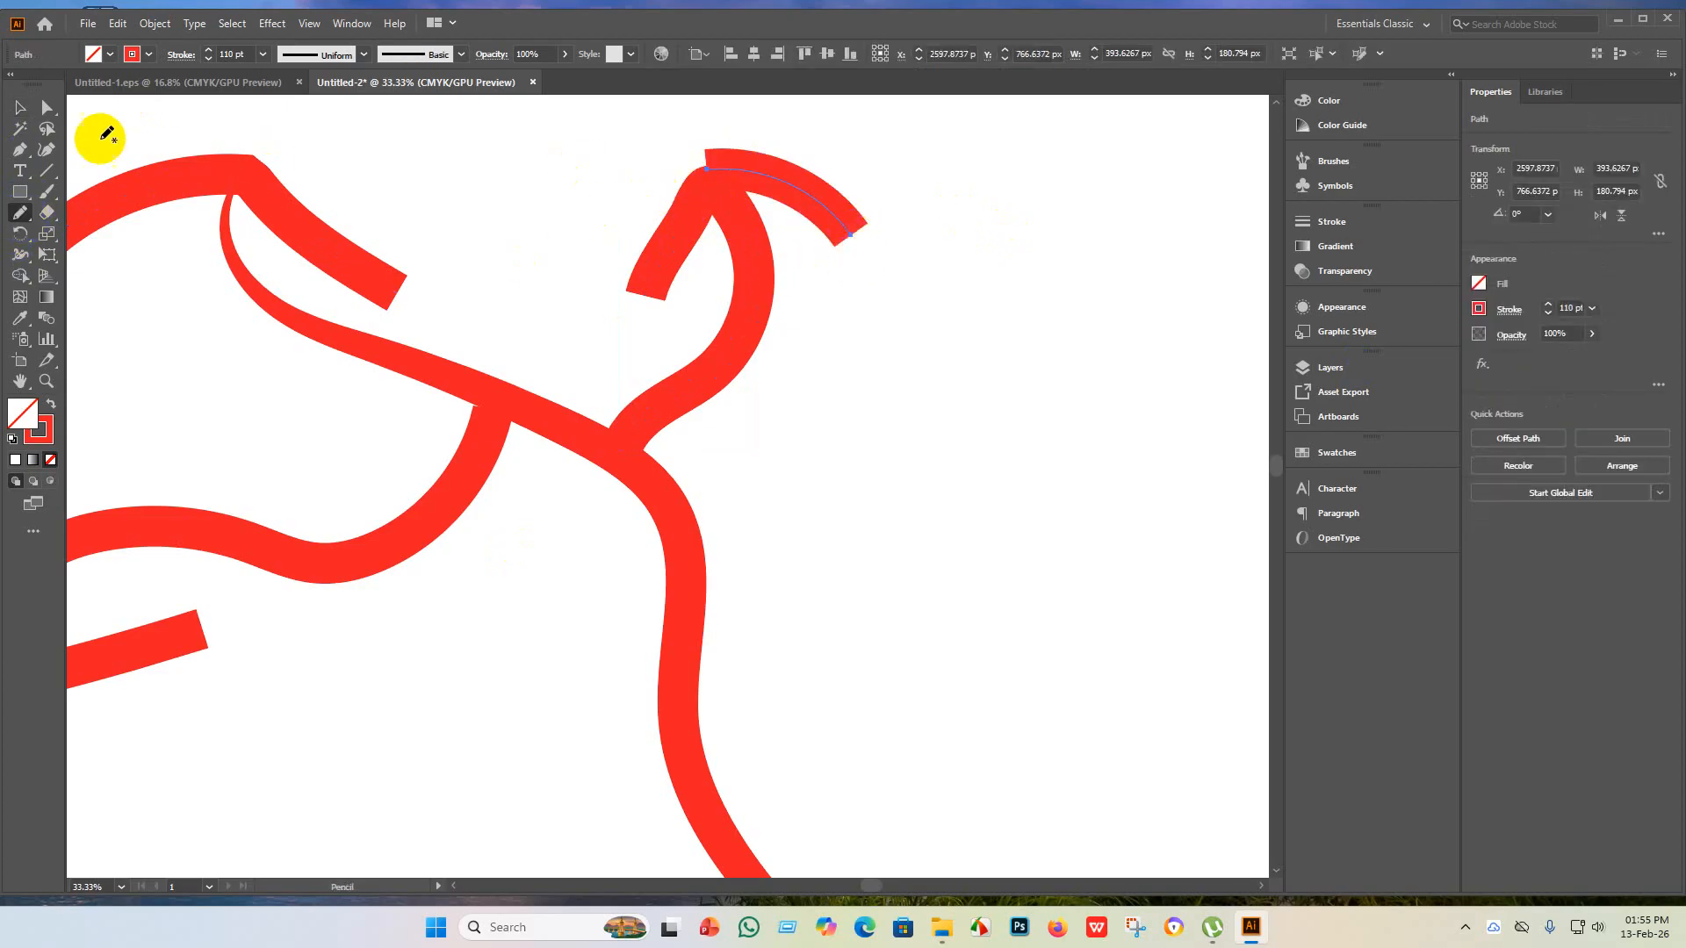
# - Move the new barb straight down to about Y 814 px so it meets the upper-right arrow's tip, and deselect it
pyautogui.click(19, 107)
pyautogui.moveTo(787, 175); pyautogui.dragTo(787, 232)
pyautogui.click(940, 308)
# - Group the curve and arrowhead of the lower-left arrow
pyautogui.scroll(-3, 896, 325)
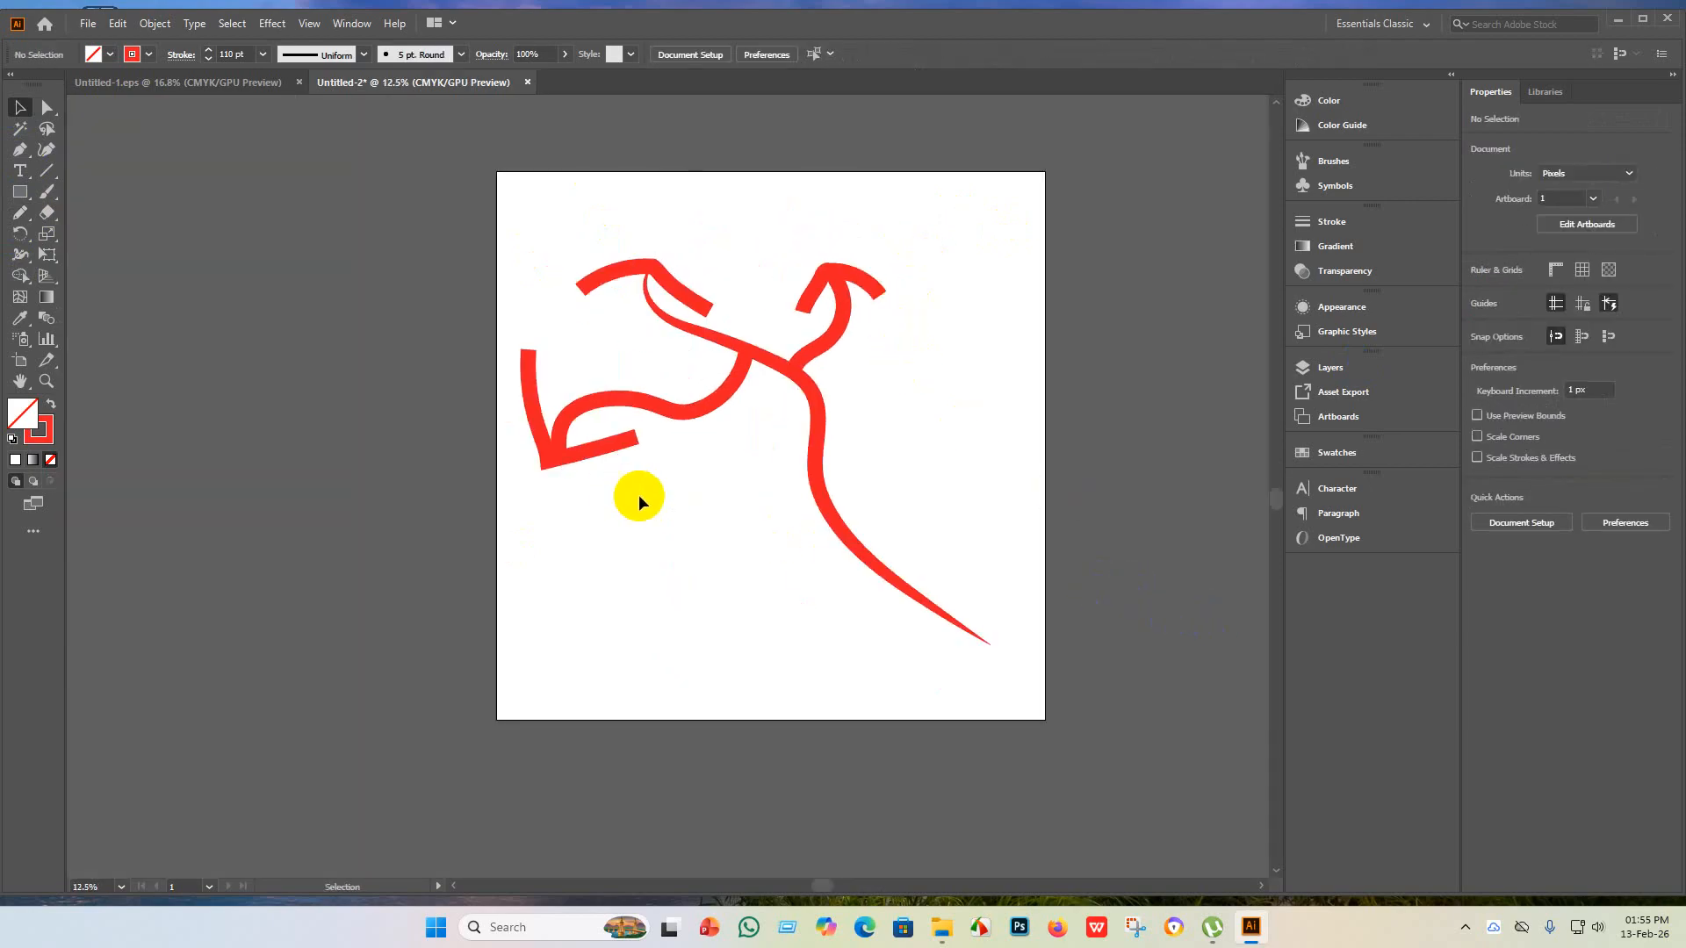
pyautogui.moveTo(654, 530); pyautogui.dragTo(466, 397)
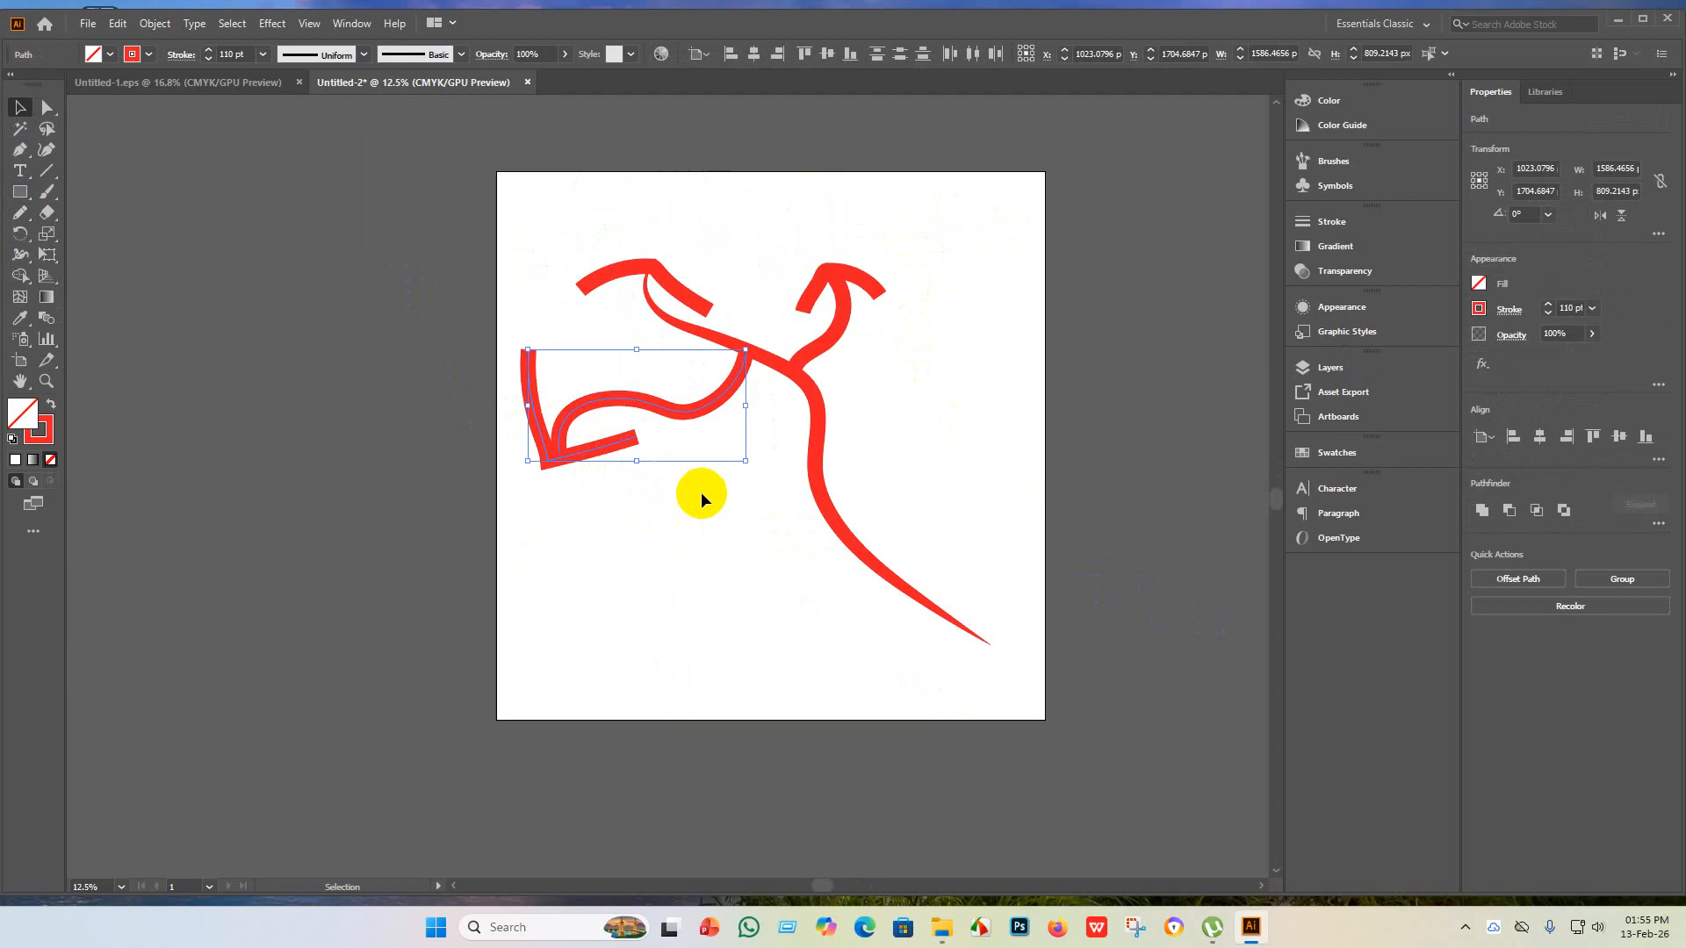
pyautogui.press('a')
pyautogui.hotkey('ctrl', 'g')
pyautogui.press('v')
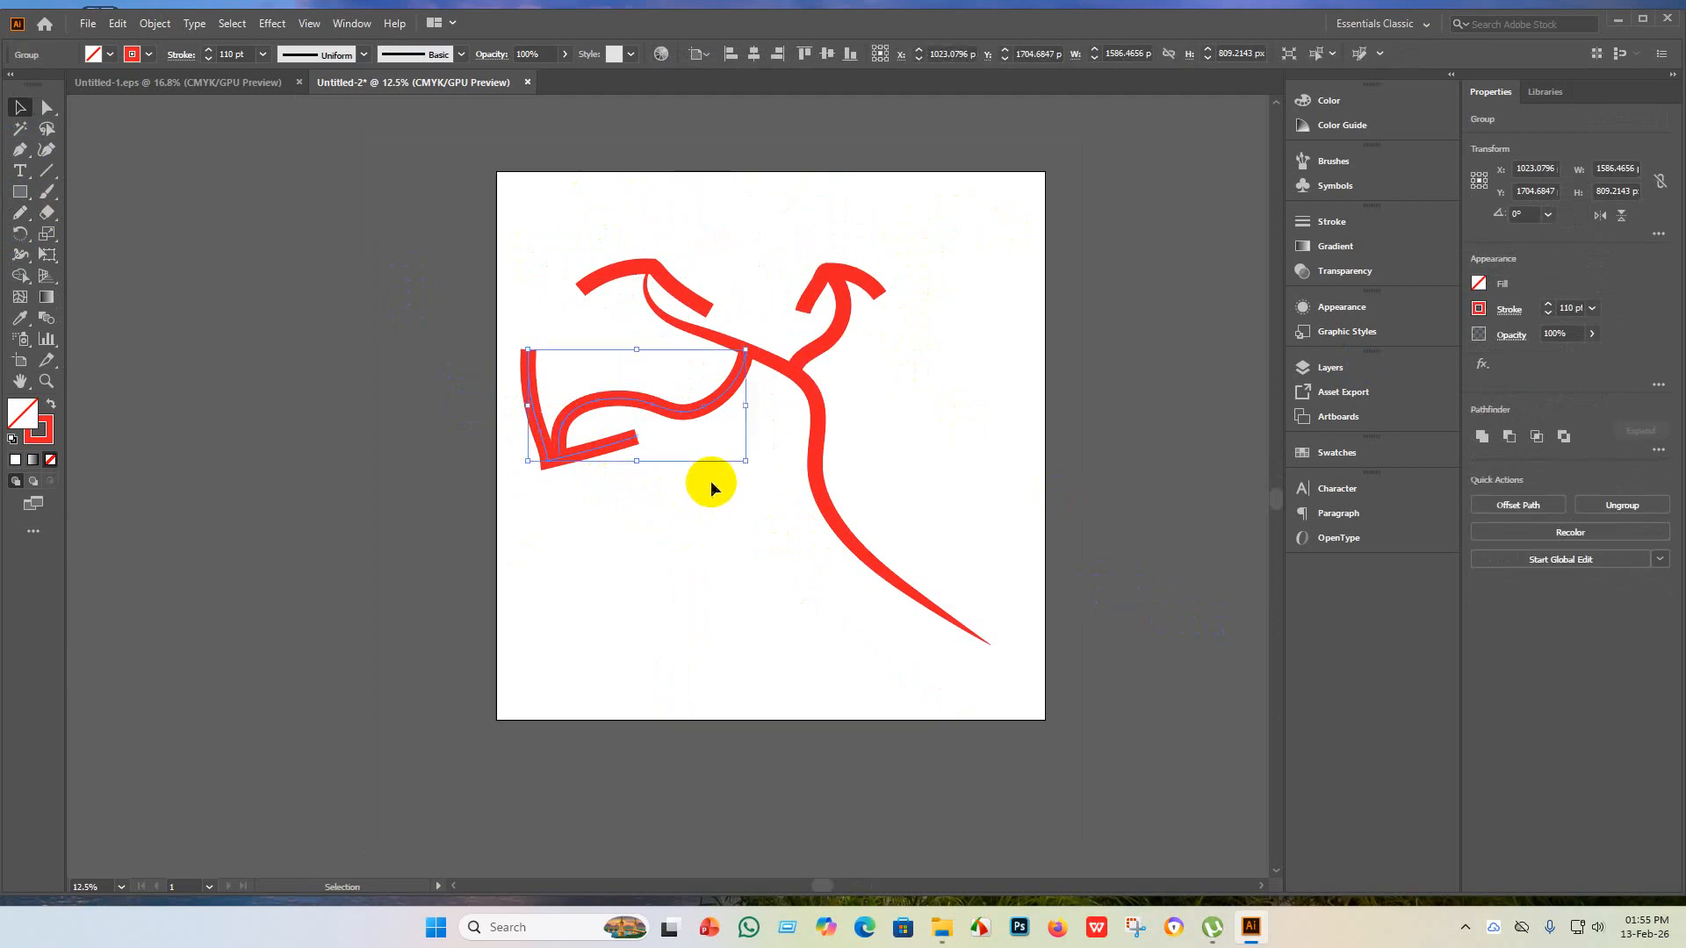
# - Try the elliptical, double-bulge and triangular stroke width profiles on the grouped lower-left arrow
pyautogui.click(364, 54)
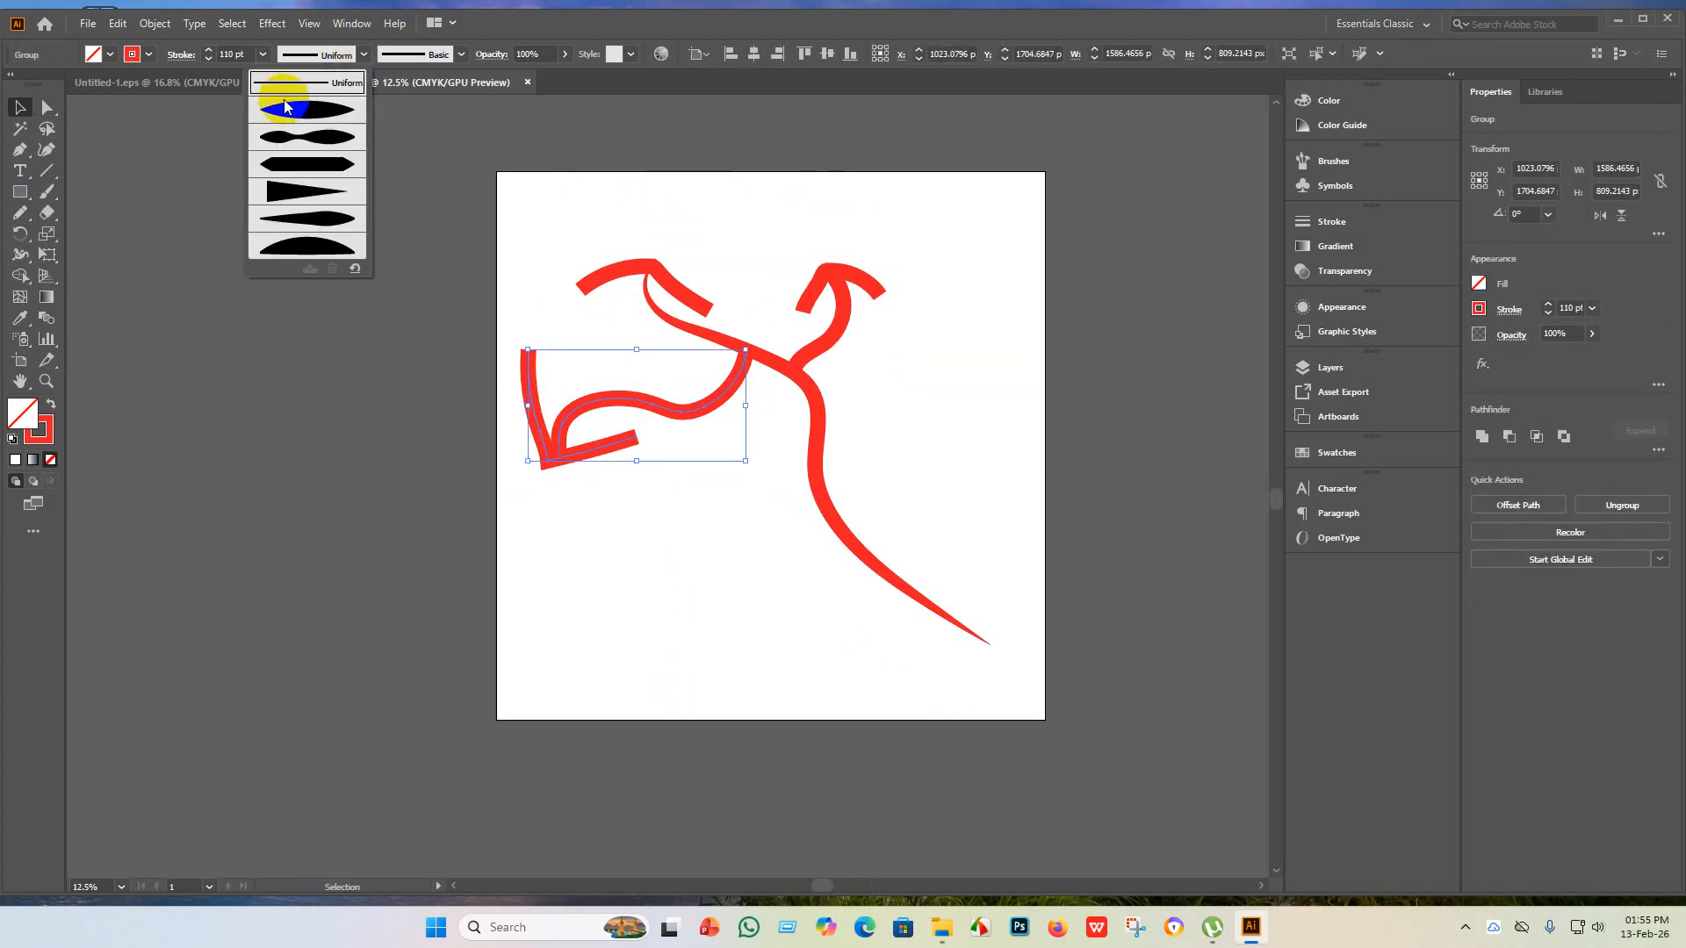
pyautogui.click(293, 116)
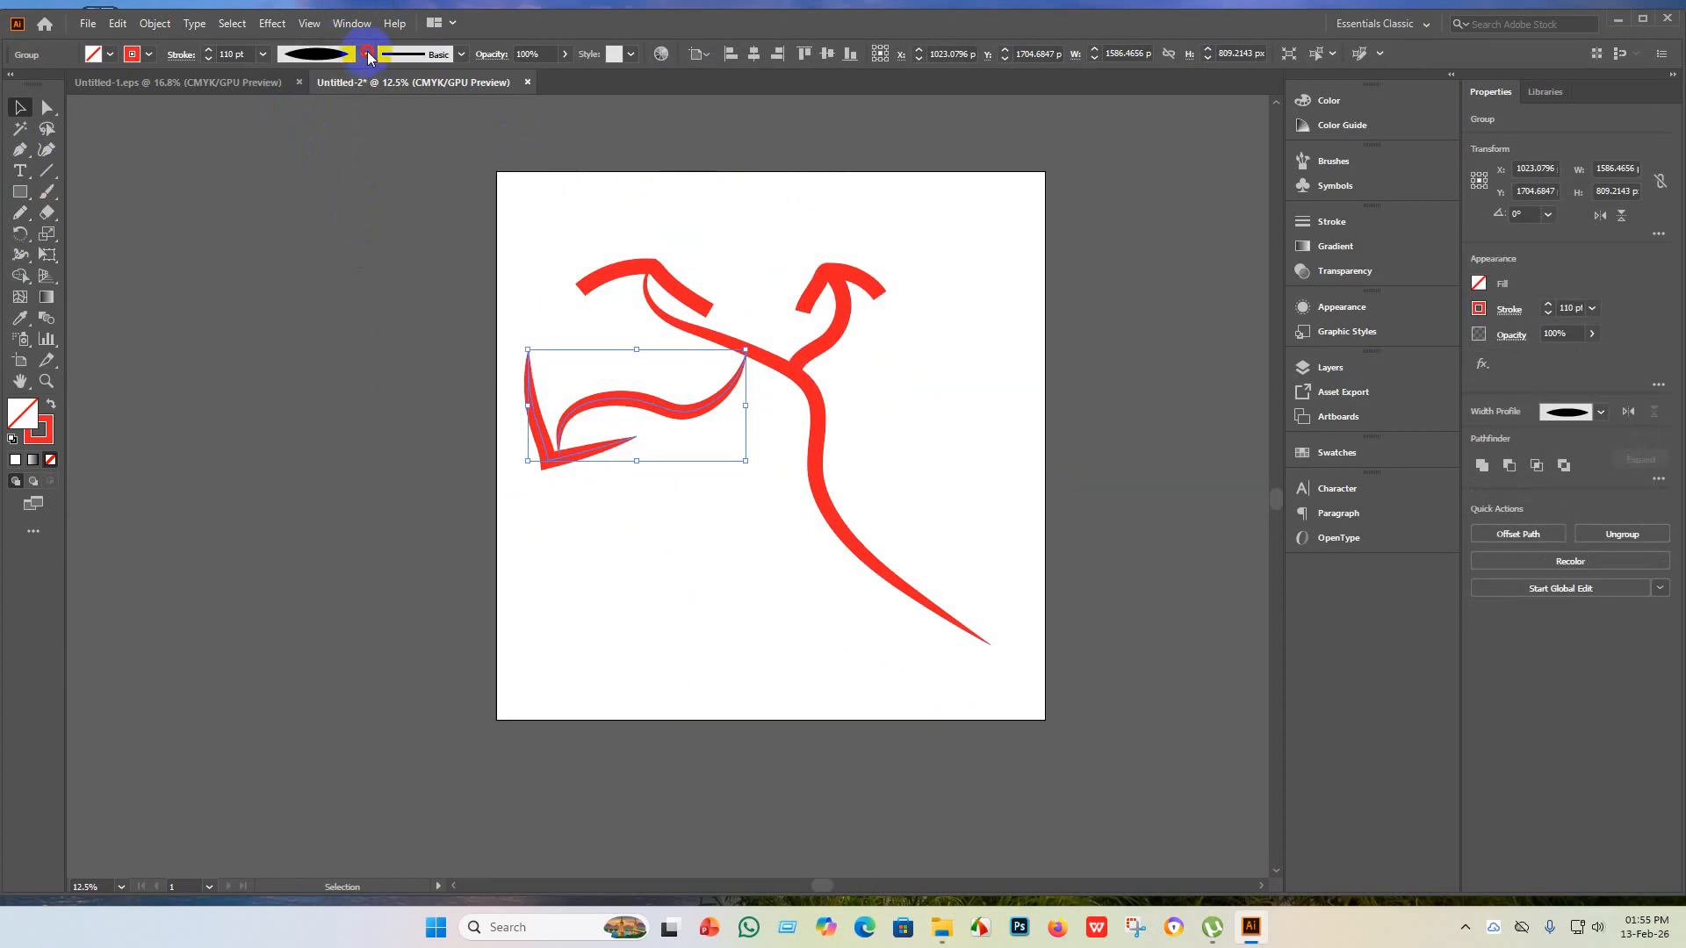
pyautogui.click(367, 55)
pyautogui.click(314, 139)
pyautogui.click(361, 55)
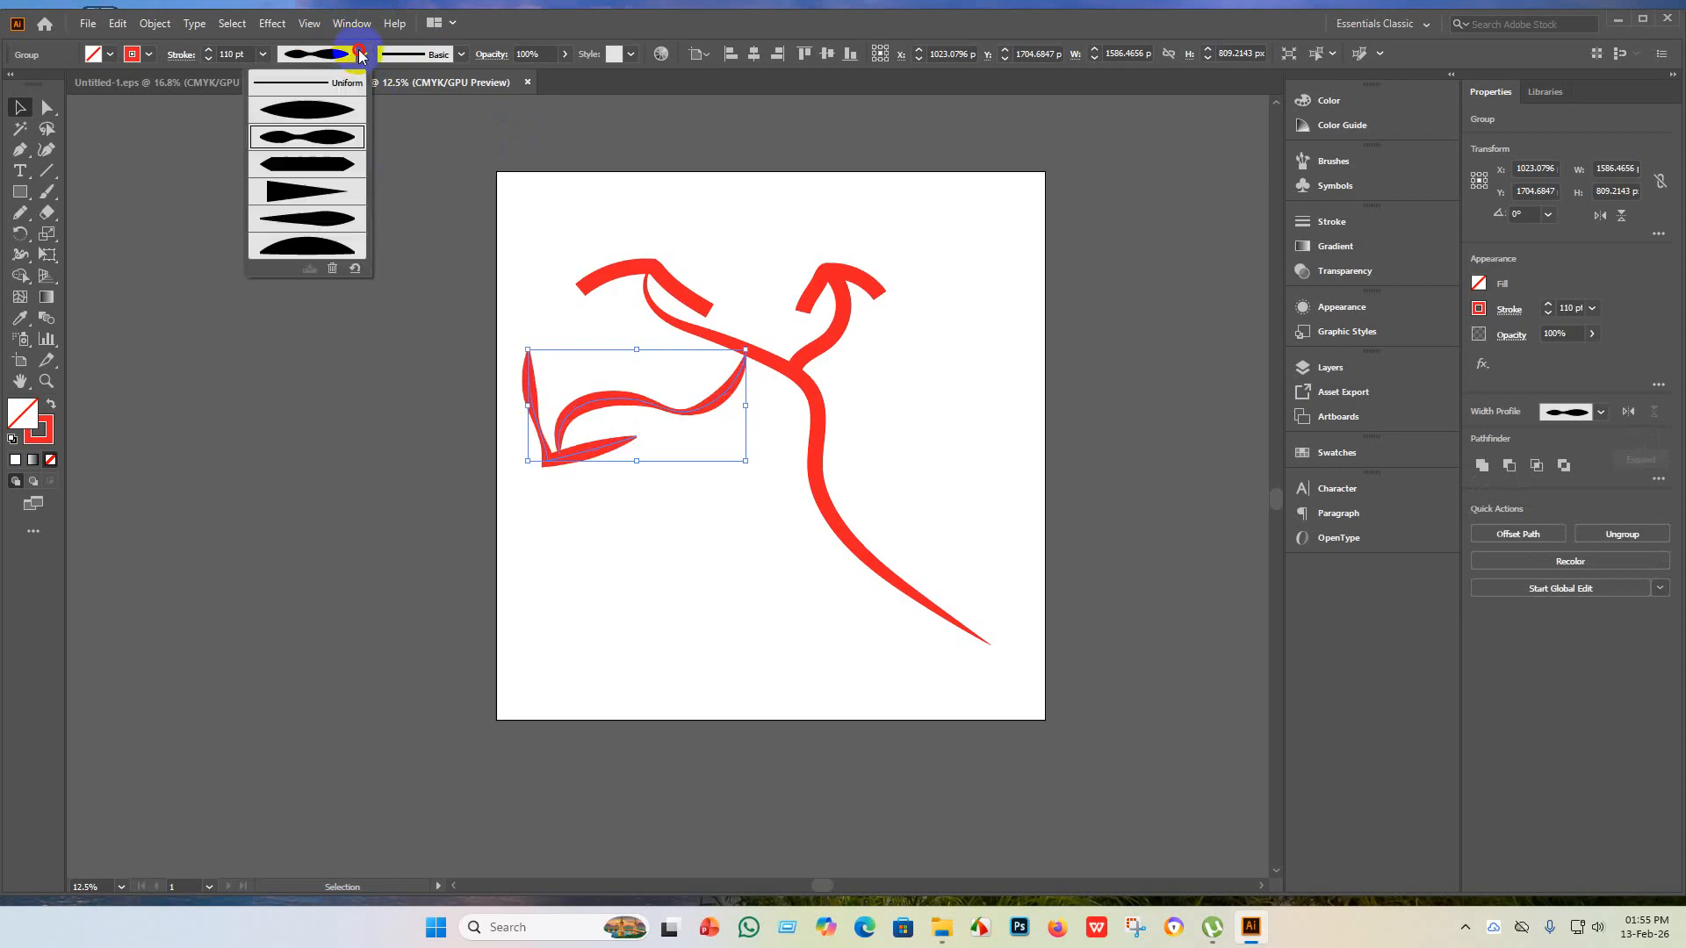
pyautogui.click(312, 192)
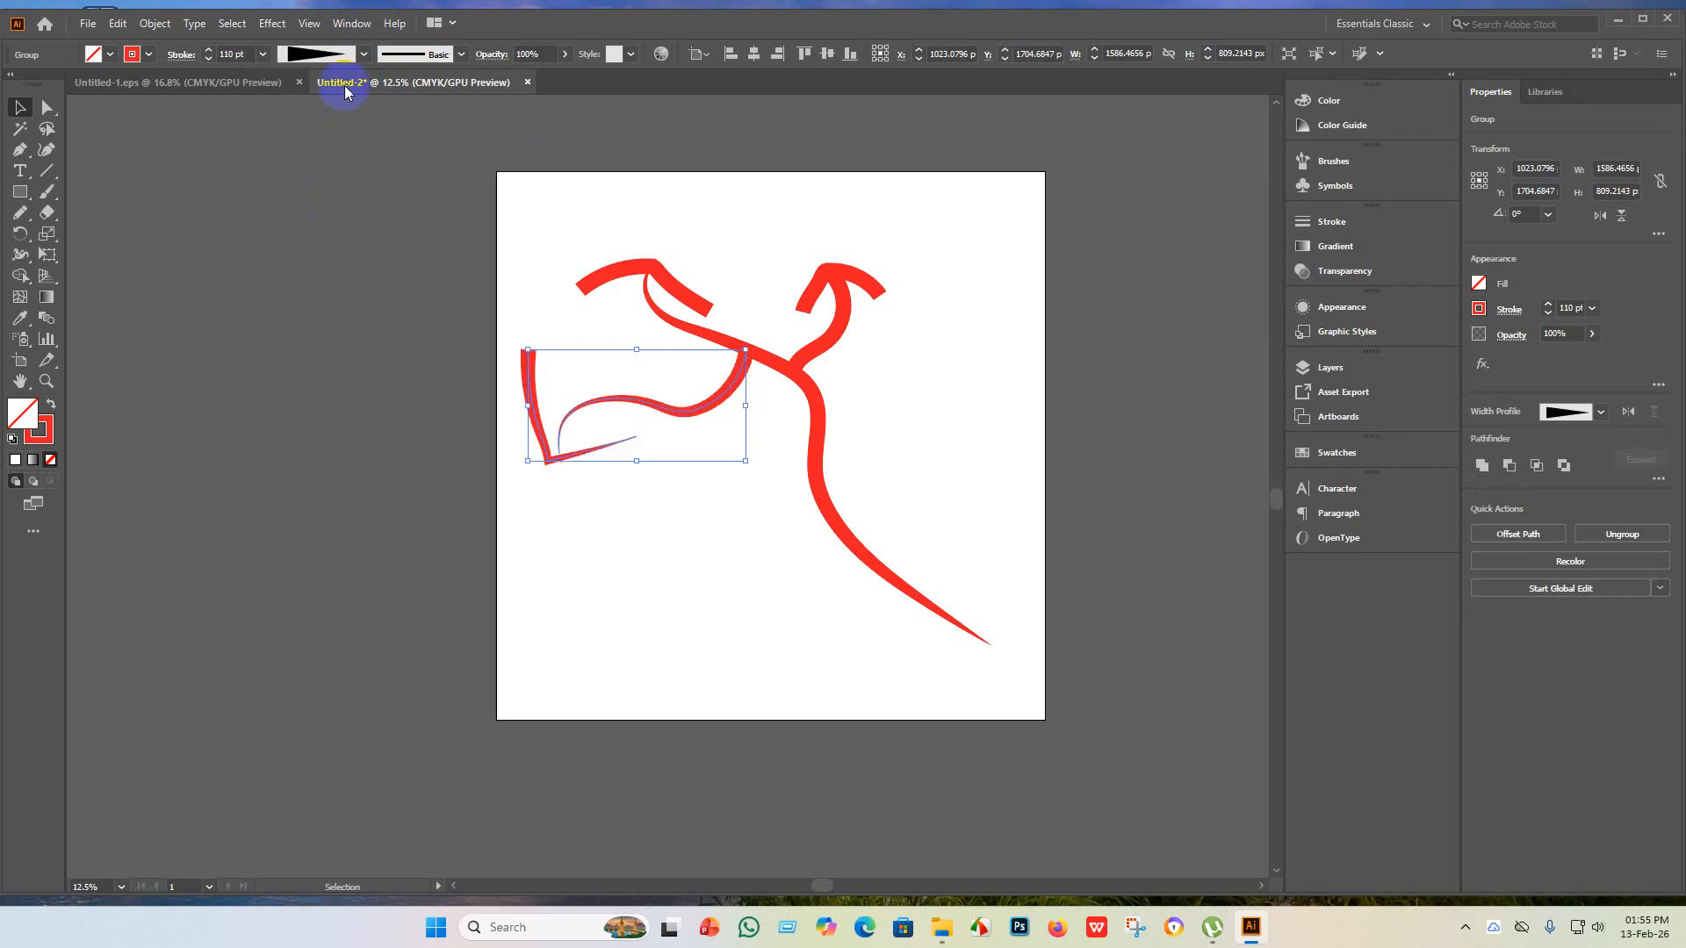
# - Apply the asymmetric width profile that tapers at both ends to the grouped lower-left arrow and deselect it
pyautogui.click(363, 55)
pyautogui.click(329, 226)
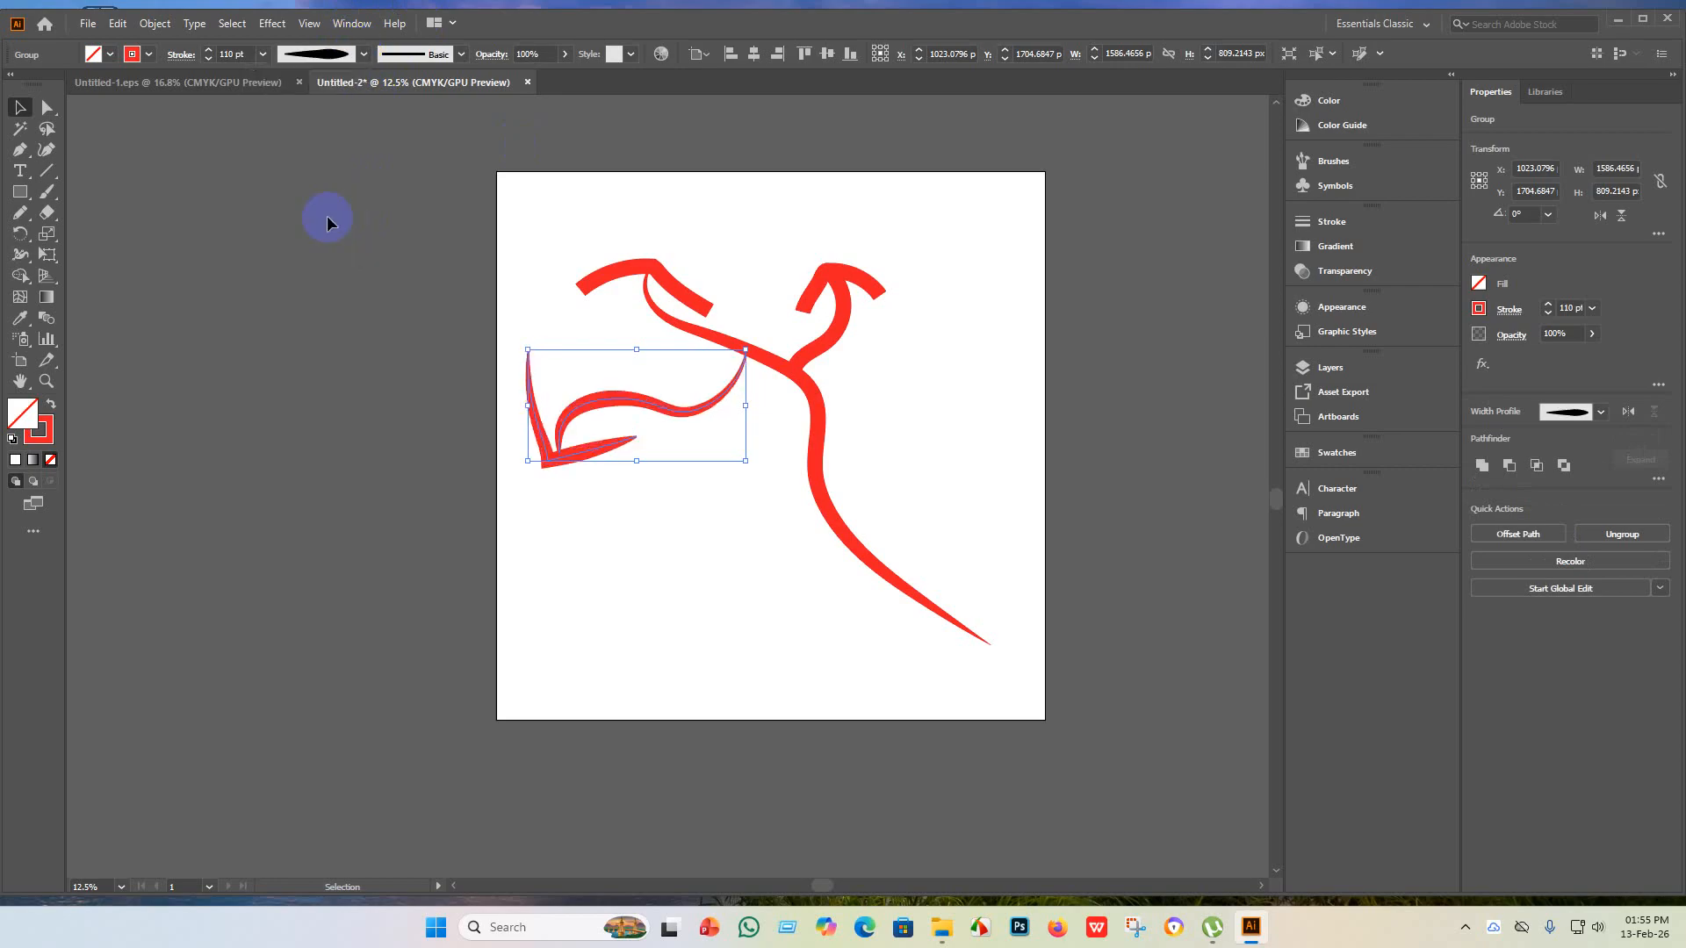
pyautogui.click(574, 435)
pyautogui.scroll(2, 574, 435)
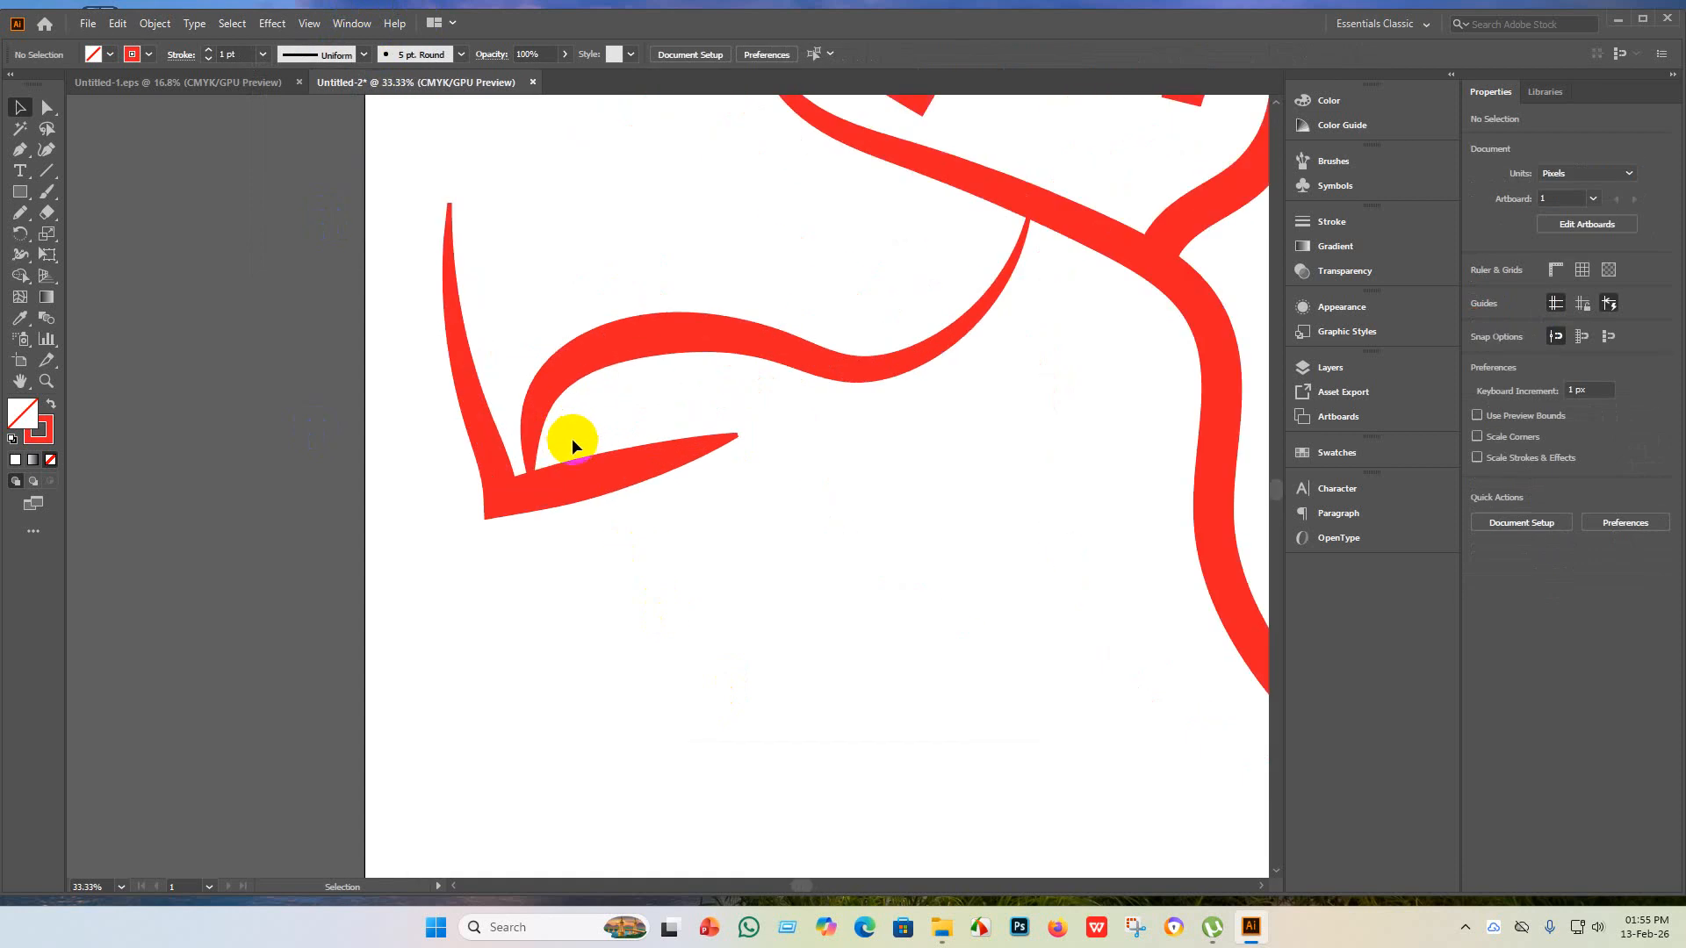
pyautogui.scroll(-1, 572, 439)
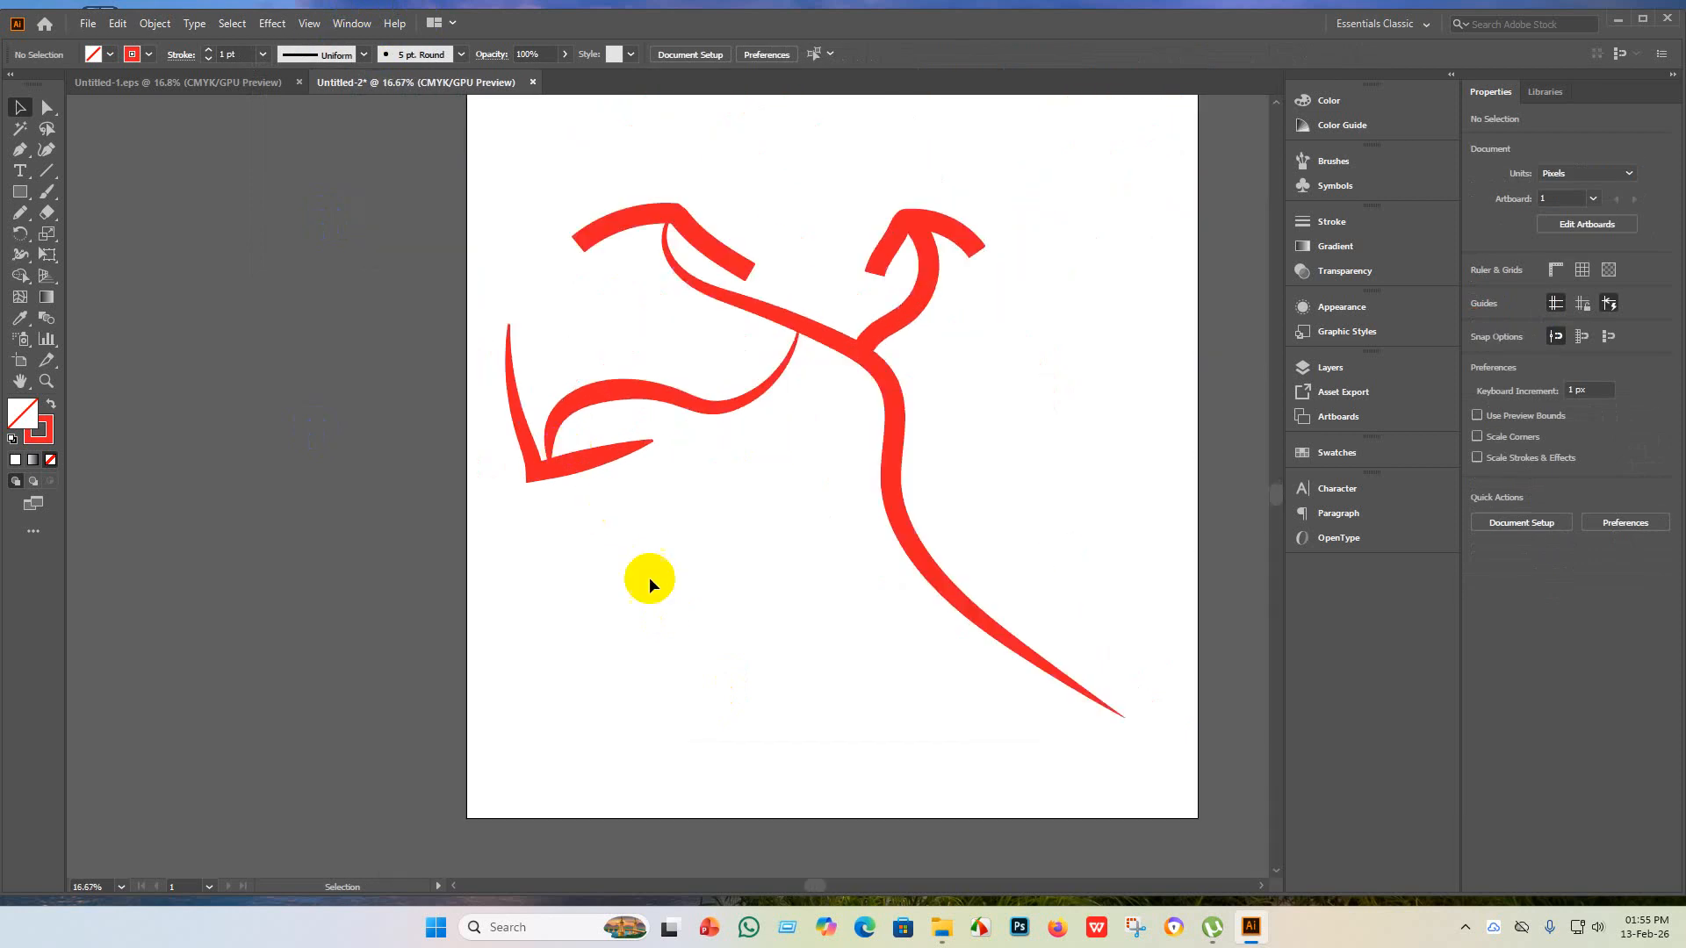
# - Give the wide arrowhead on the upper-left branch the same asymmetric tapered width profile and deselect it
pyautogui.click(668, 212)
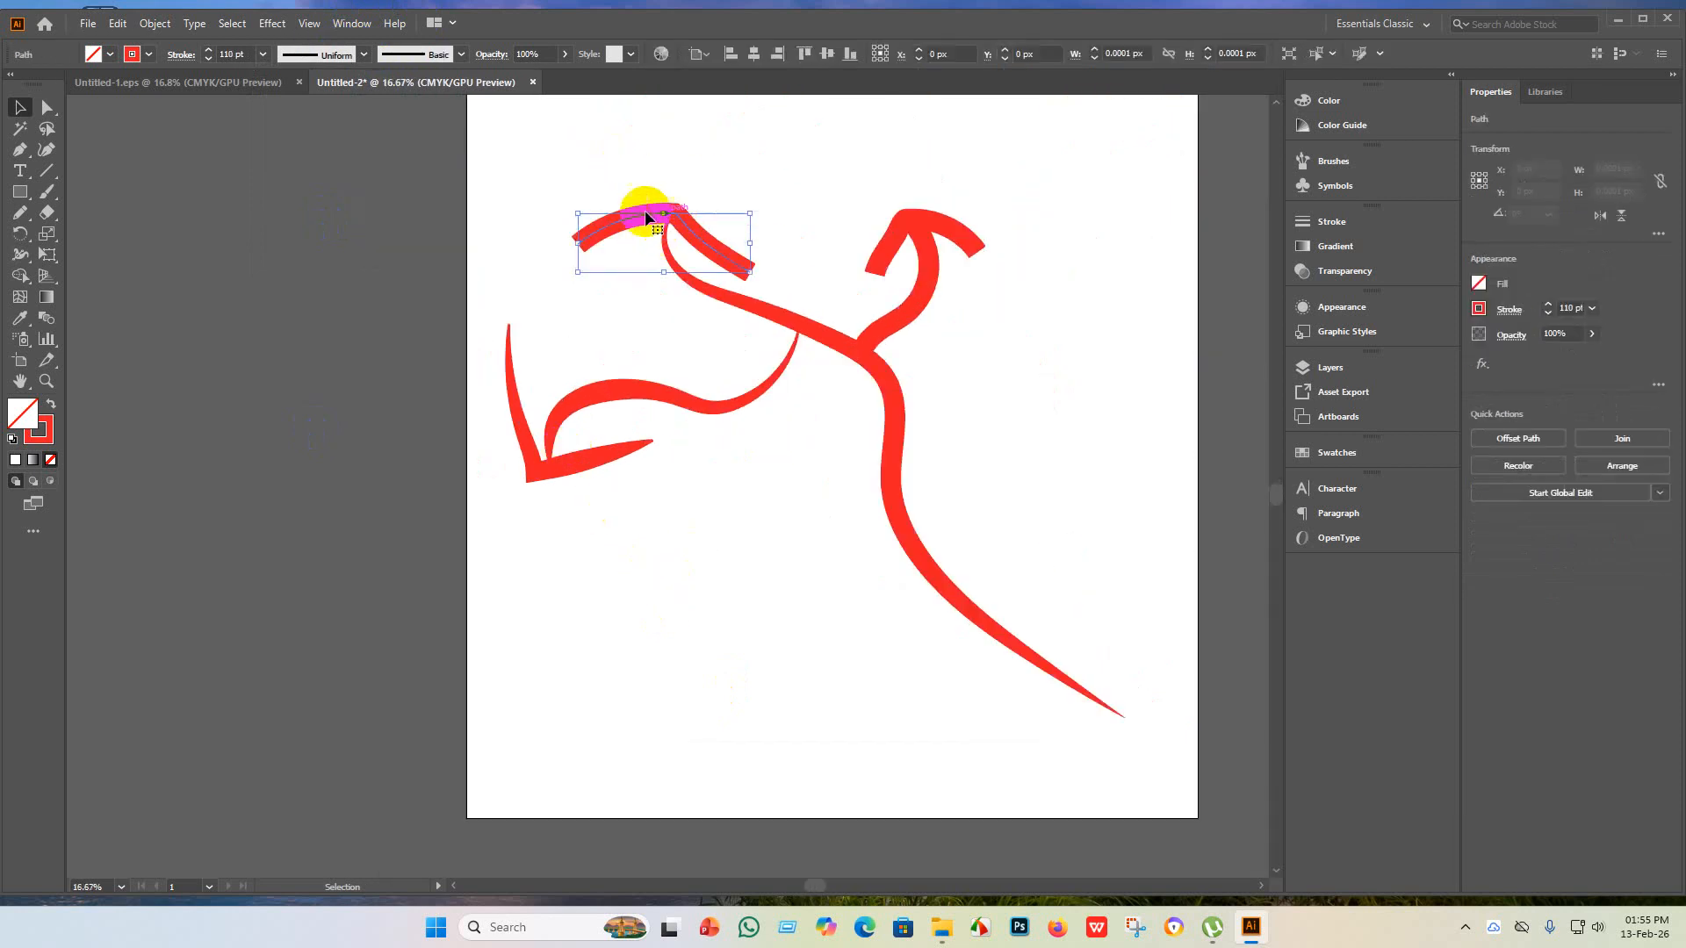
pyautogui.click(363, 54)
pyautogui.click(328, 196)
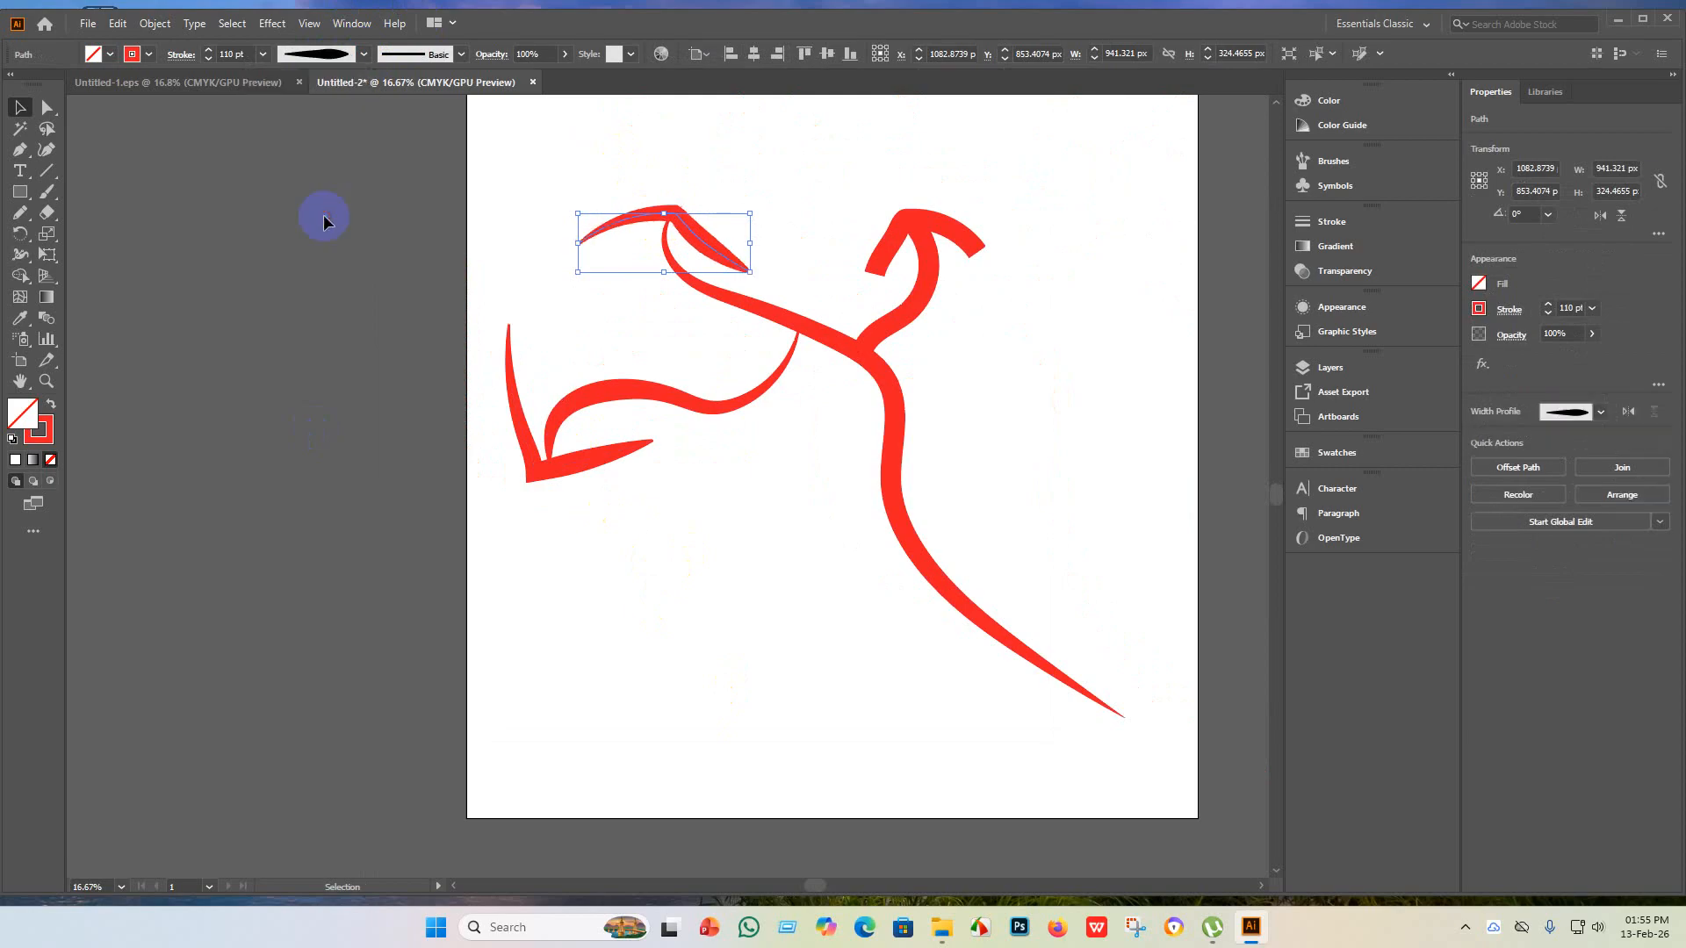
pyautogui.click(1038, 254)
# - Apply the triangular width profile to both the curve and the barb of the upper-right arrow, and deselect them
pyautogui.click(979, 247)
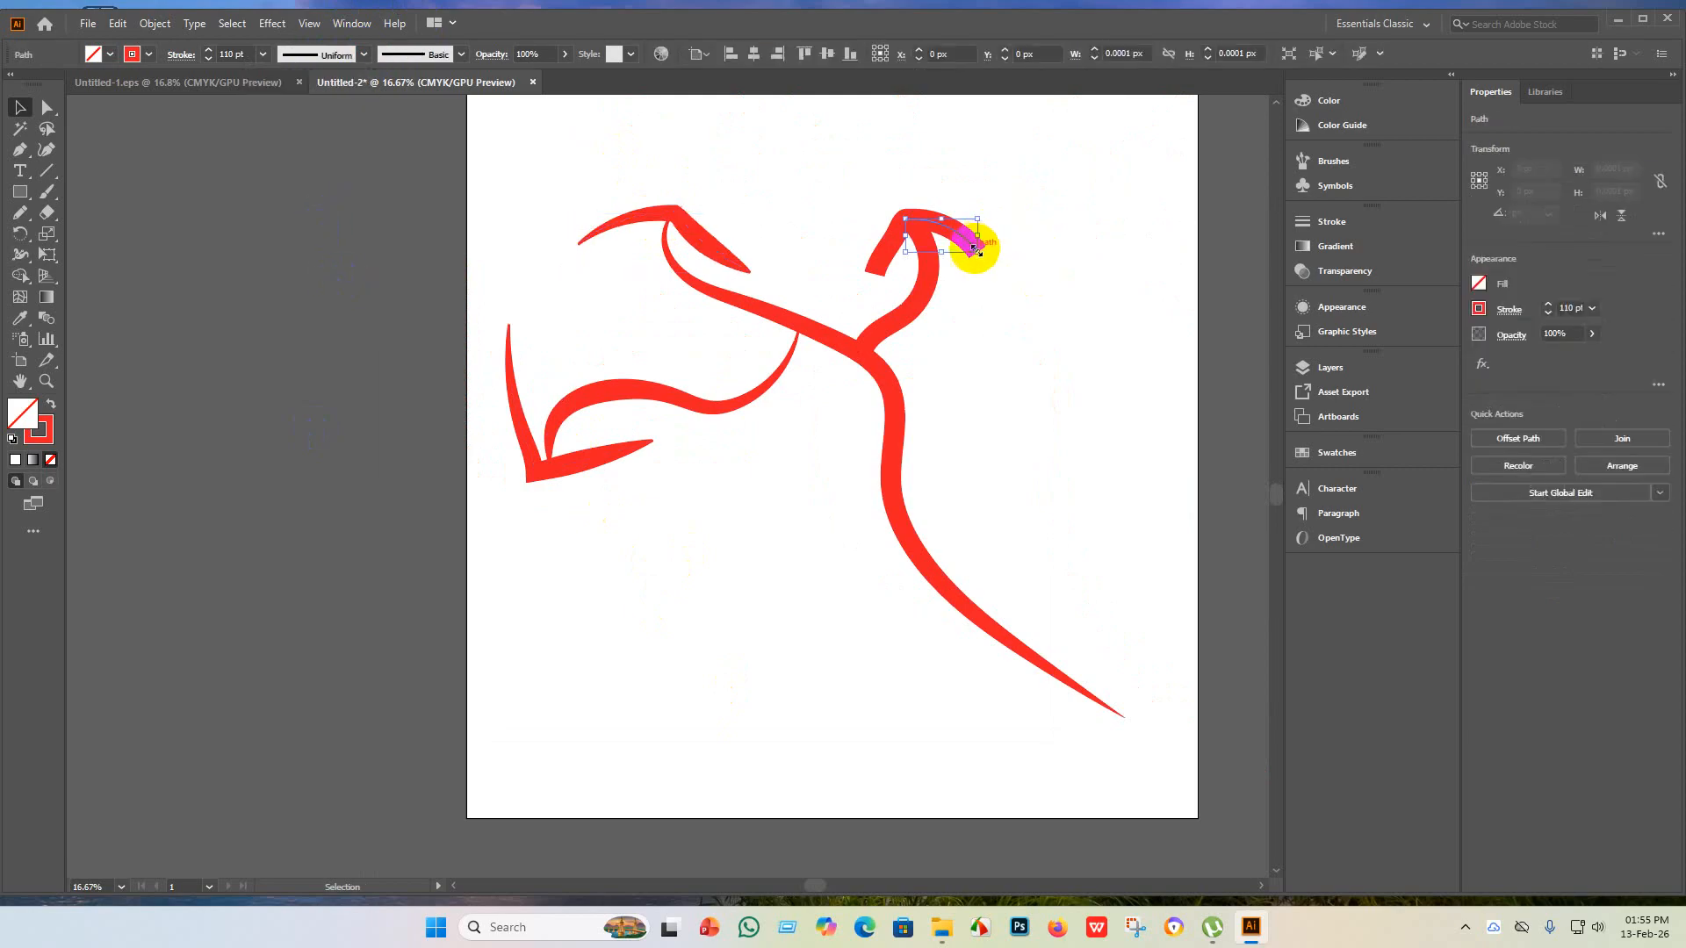
pyautogui.click(994, 355)
pyautogui.click(918, 291)
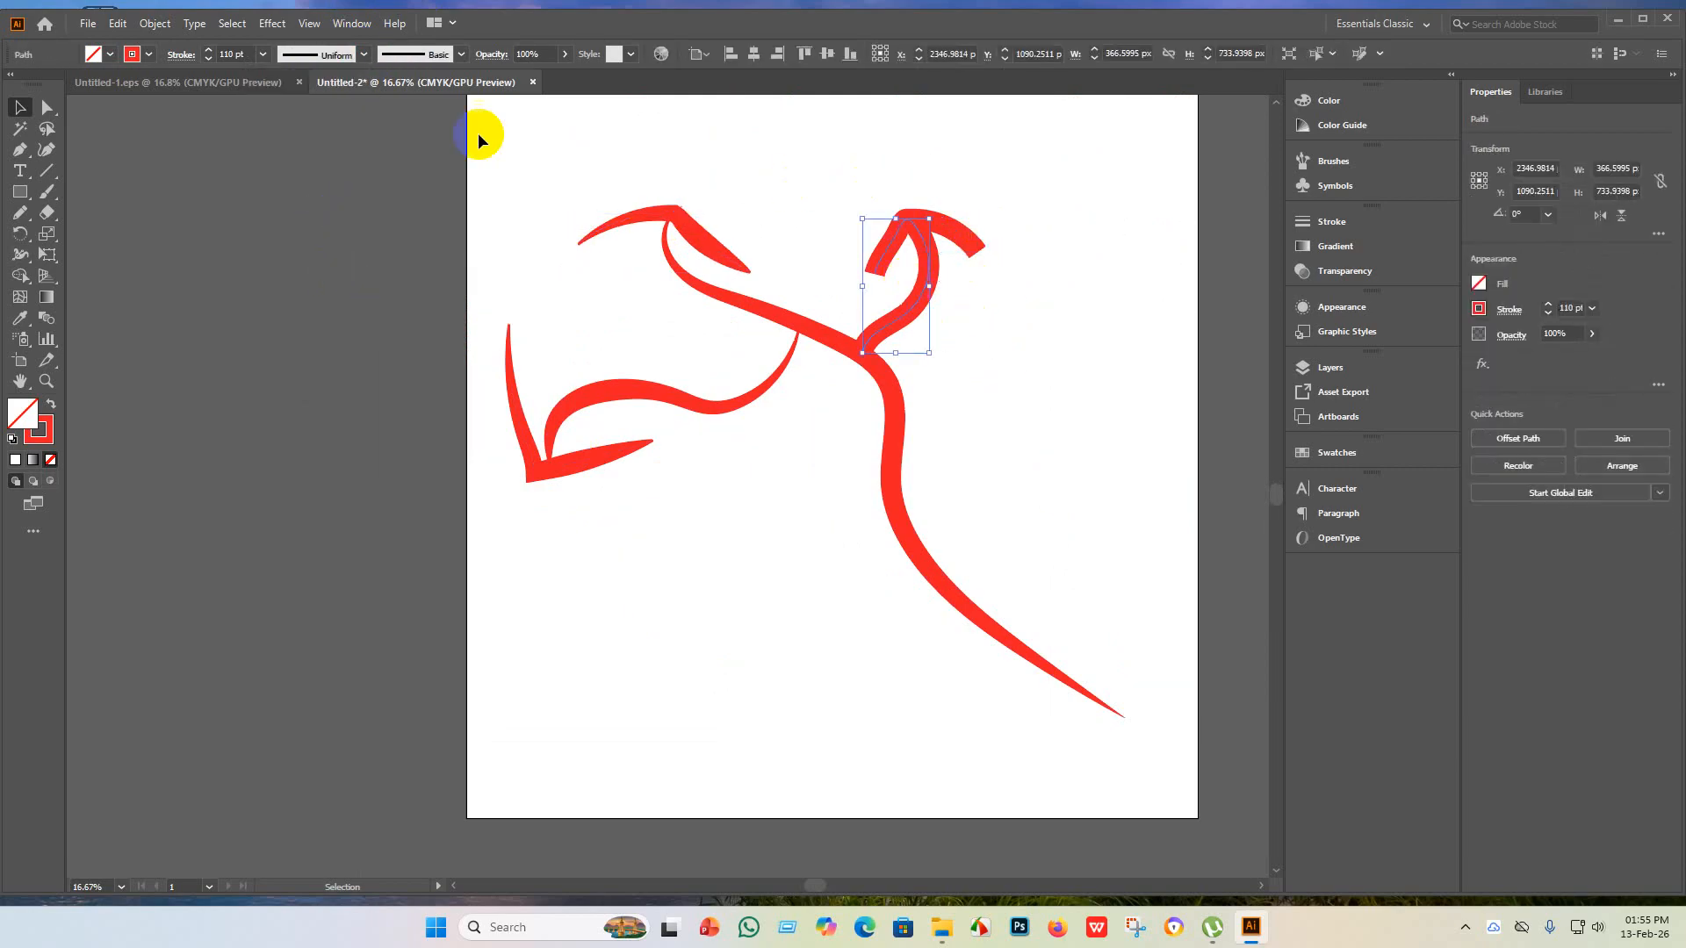
pyautogui.moveTo(1054, 323); pyautogui.dragTo(866, 182)
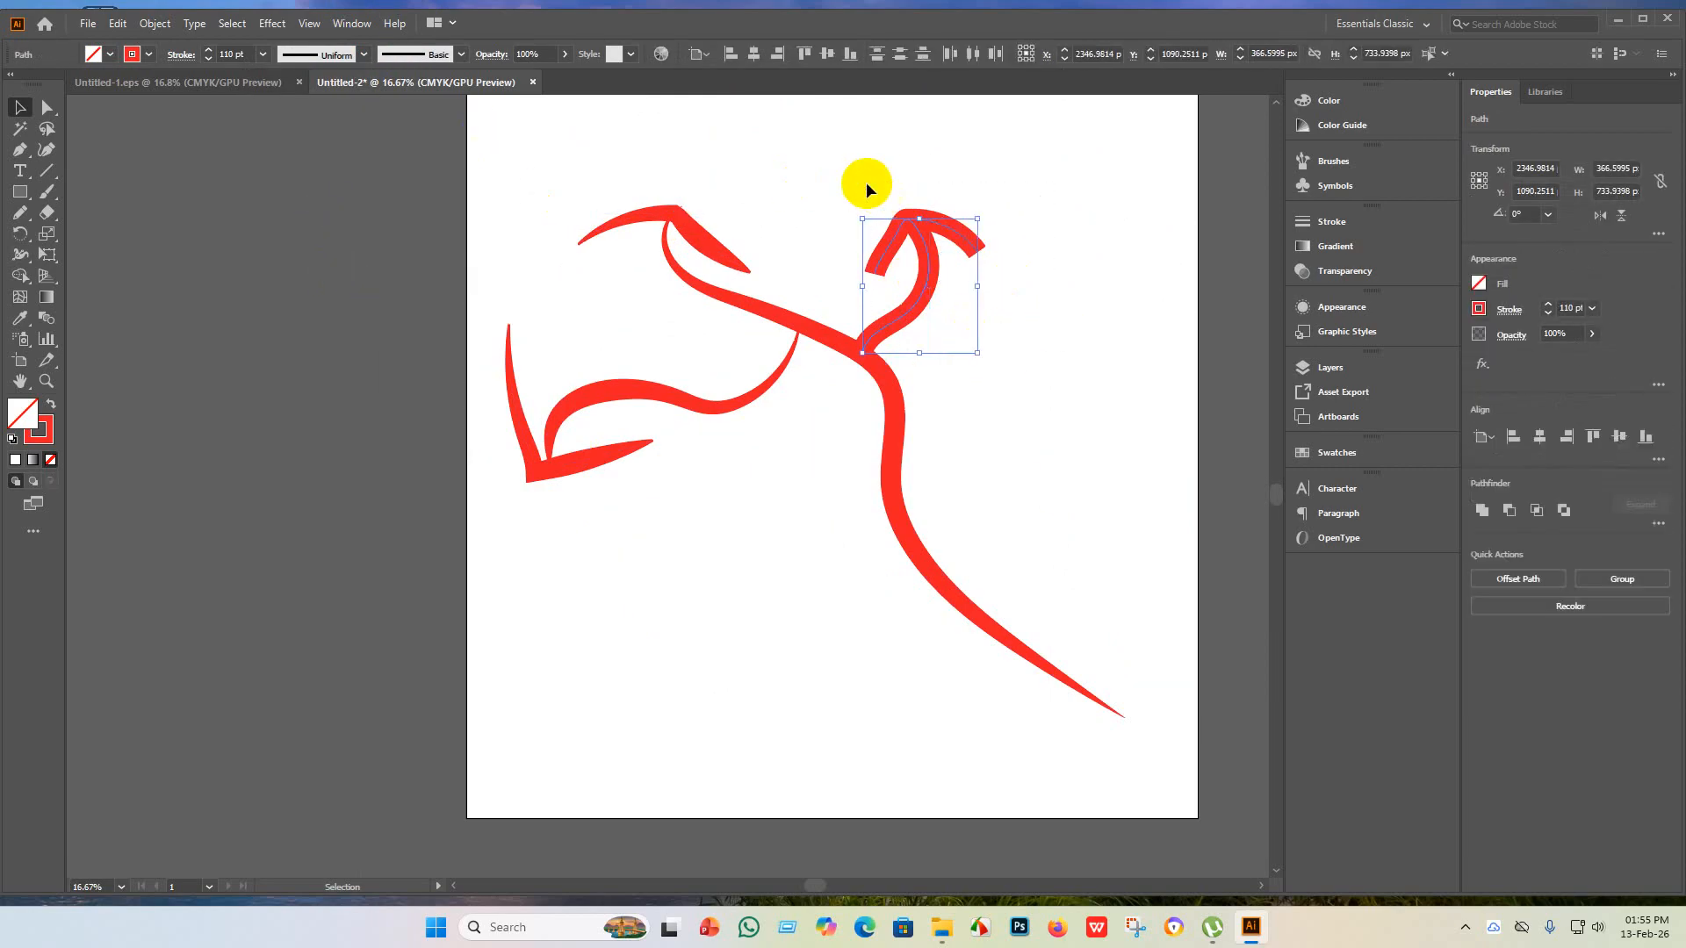
pyautogui.click(364, 54)
pyautogui.click(334, 217)
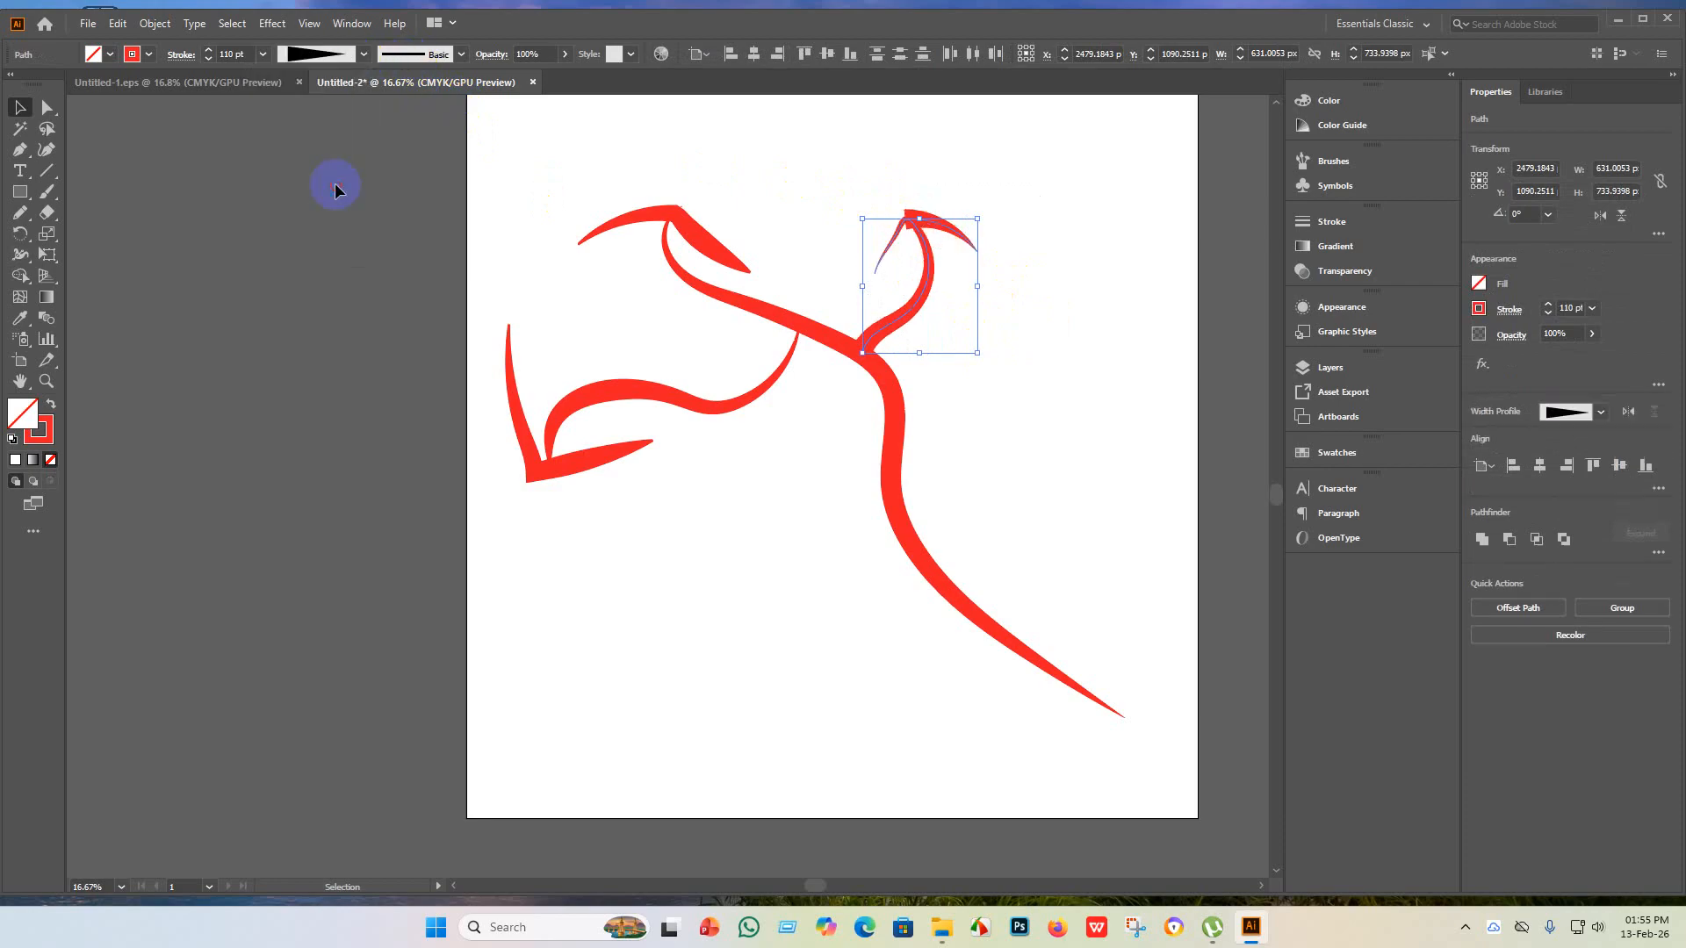
pyautogui.click(981, 281)
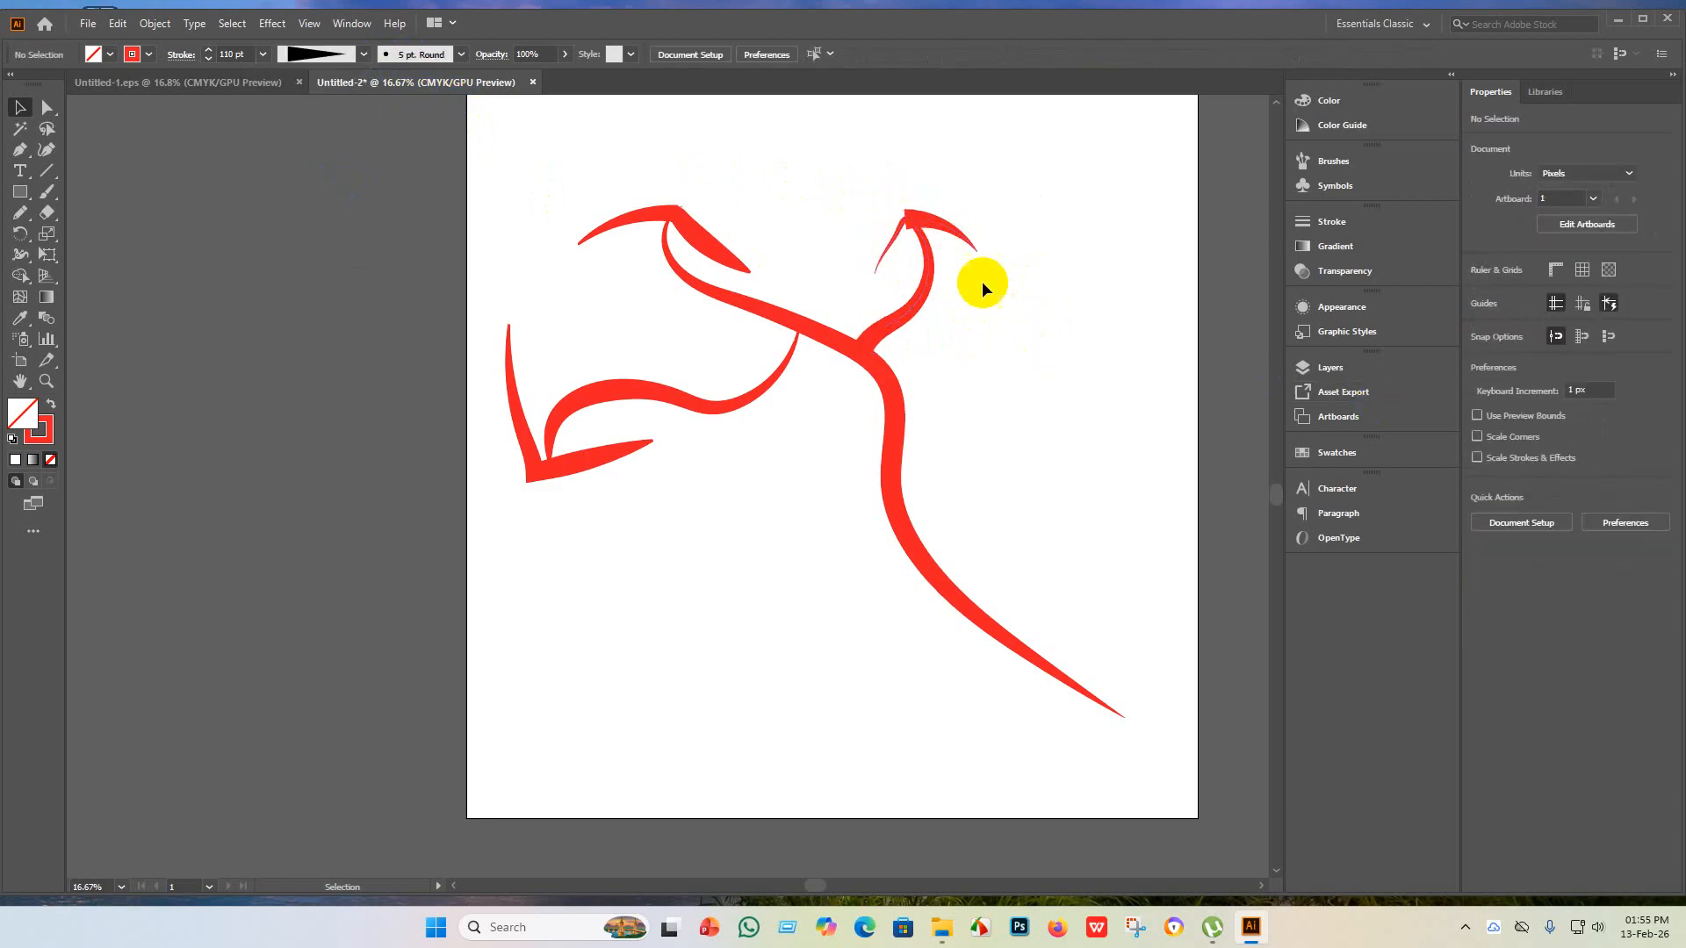
# - Change the upper-right arrow's right barb to the symmetric elliptical width profile and deselect it
pyautogui.click(955, 236)
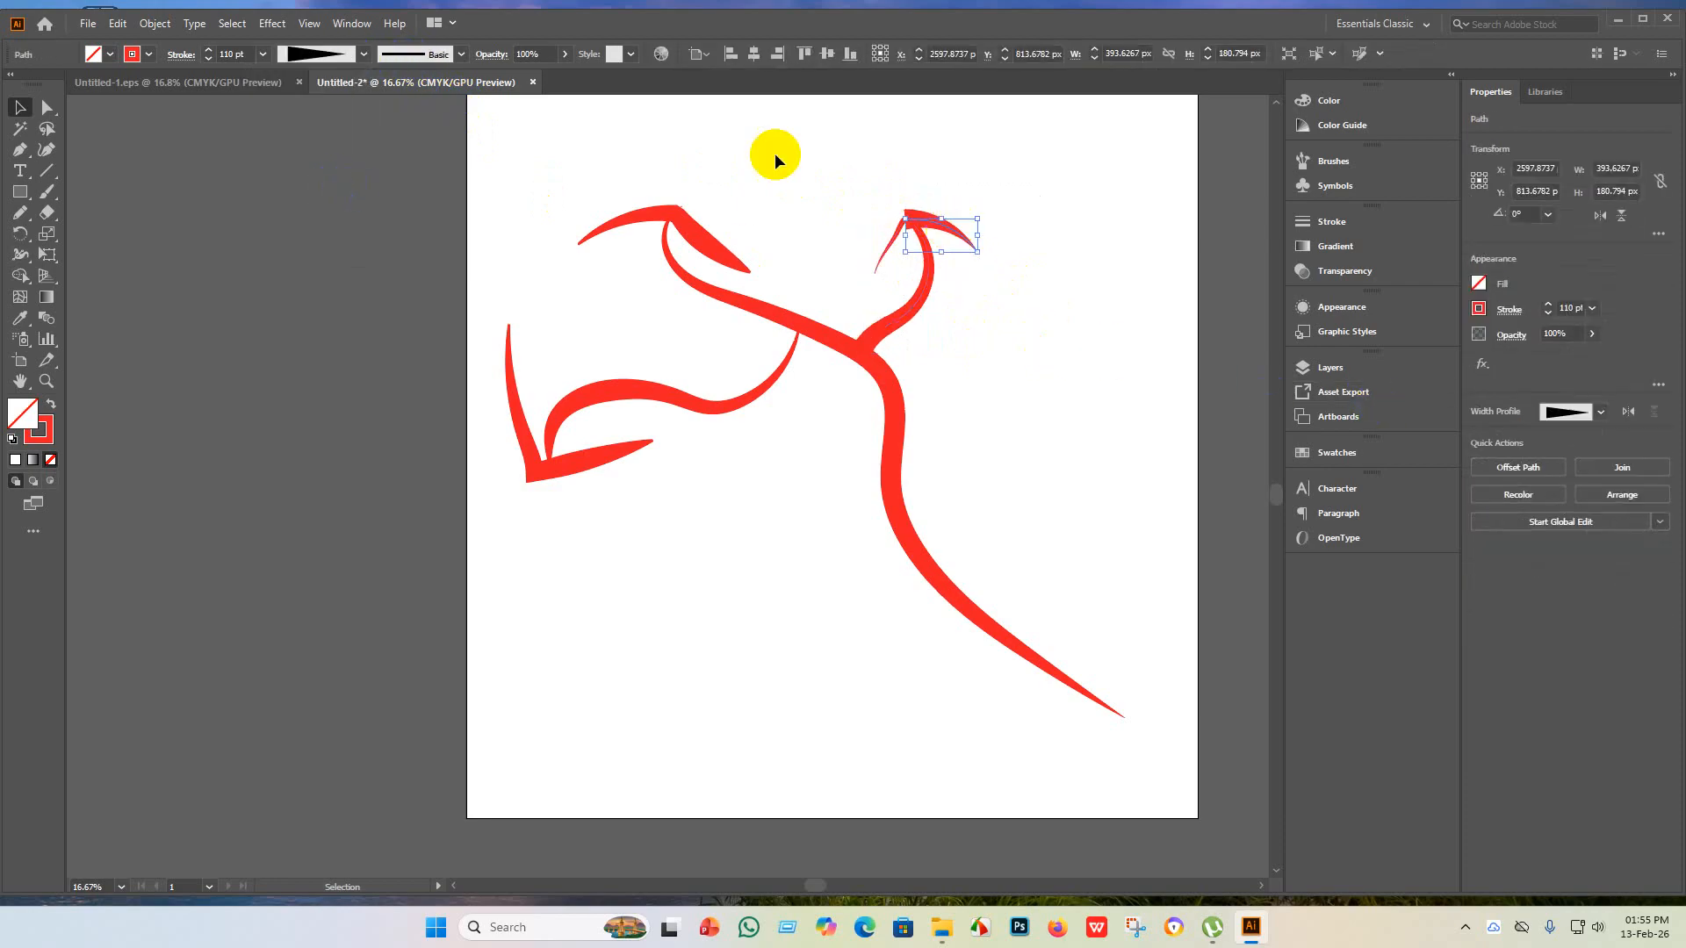
pyautogui.click(360, 55)
pyautogui.click(305, 113)
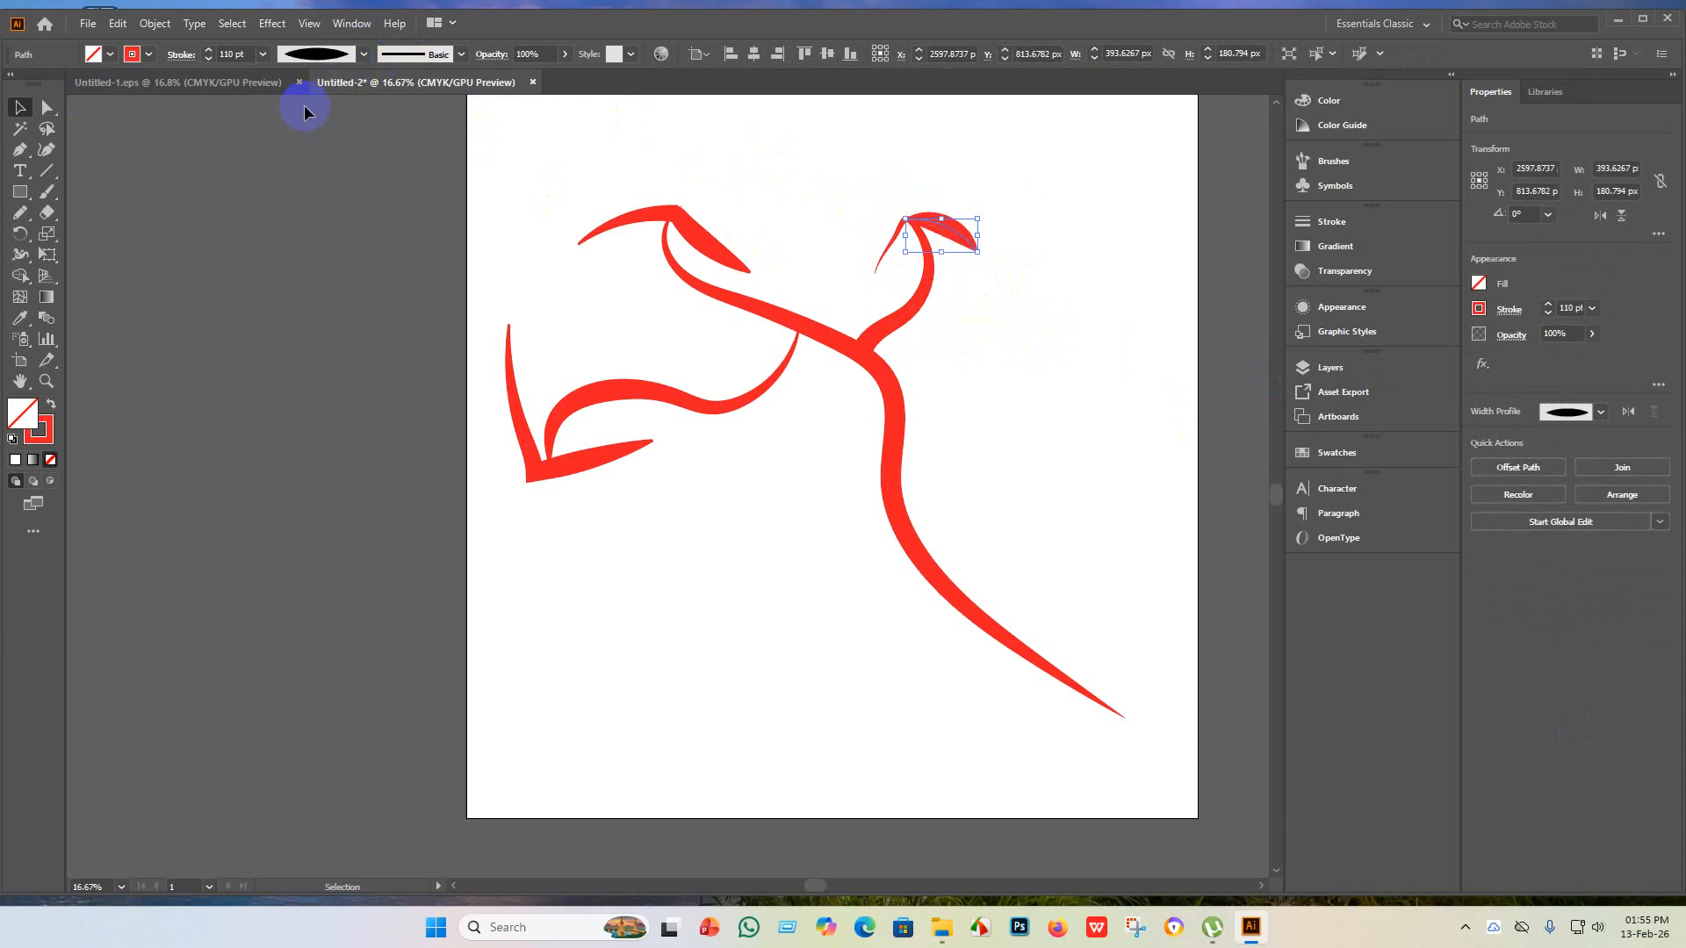
pyautogui.click(949, 314)
# - Delete the right barb and the hooked curve of the upper-right arrow, leaving only the main stem there
pyautogui.scroll(3, 952, 246)
pyautogui.scroll(-3, 949, 233)
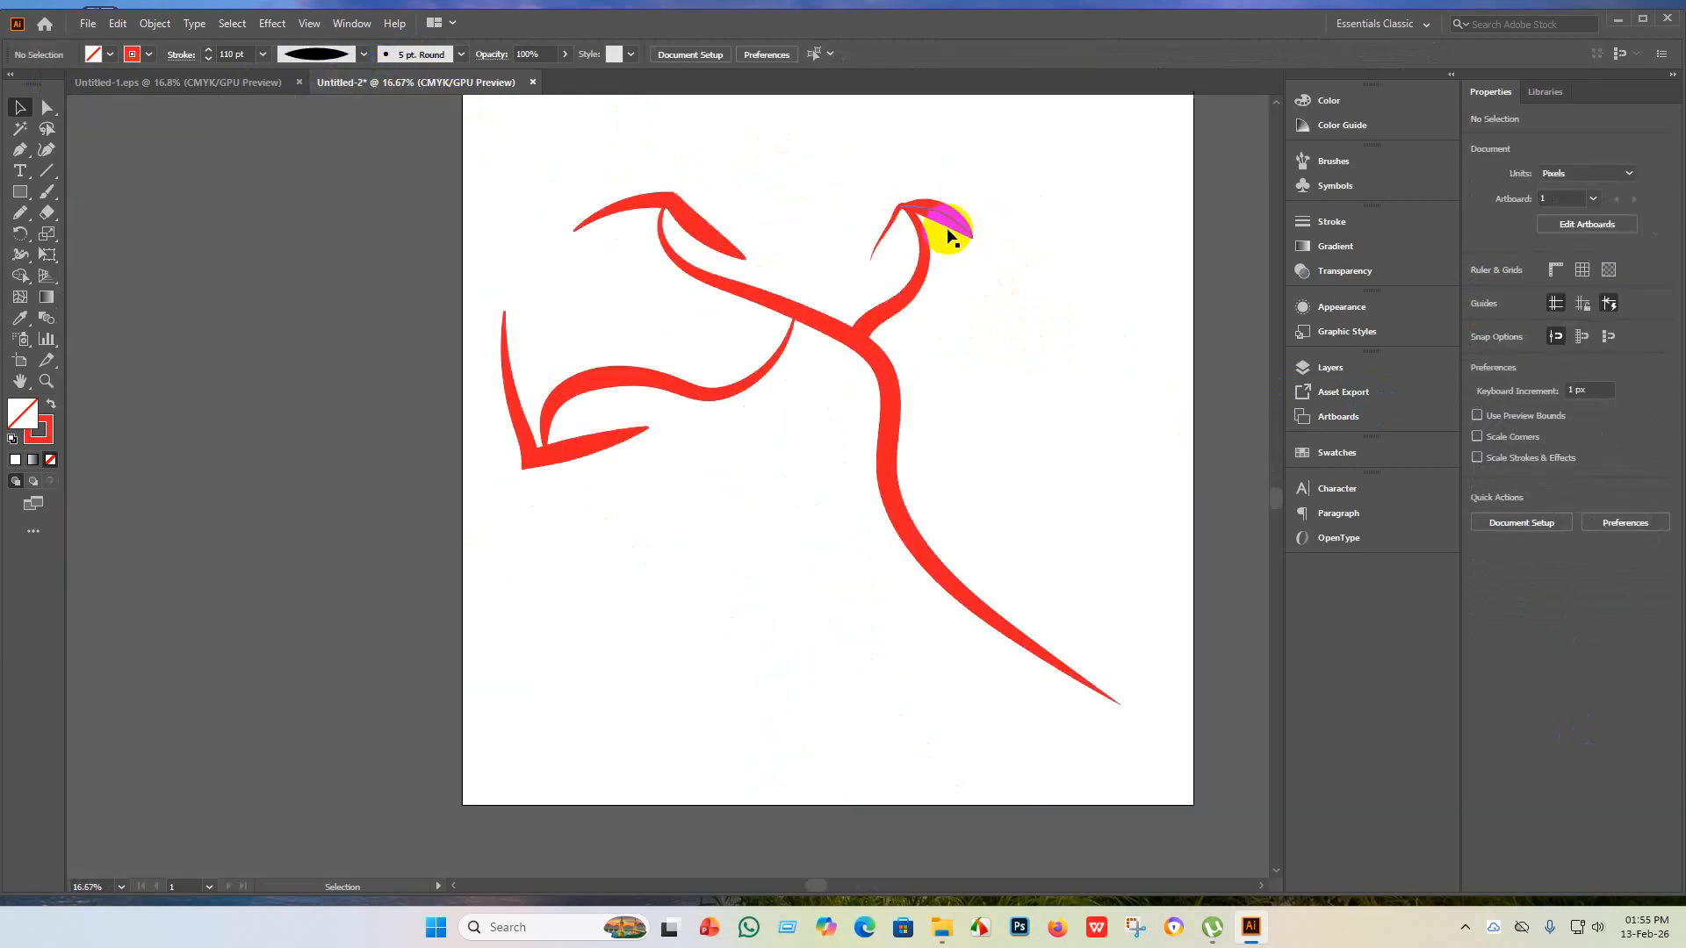
pyautogui.click(948, 233)
pyautogui.press('Delete')
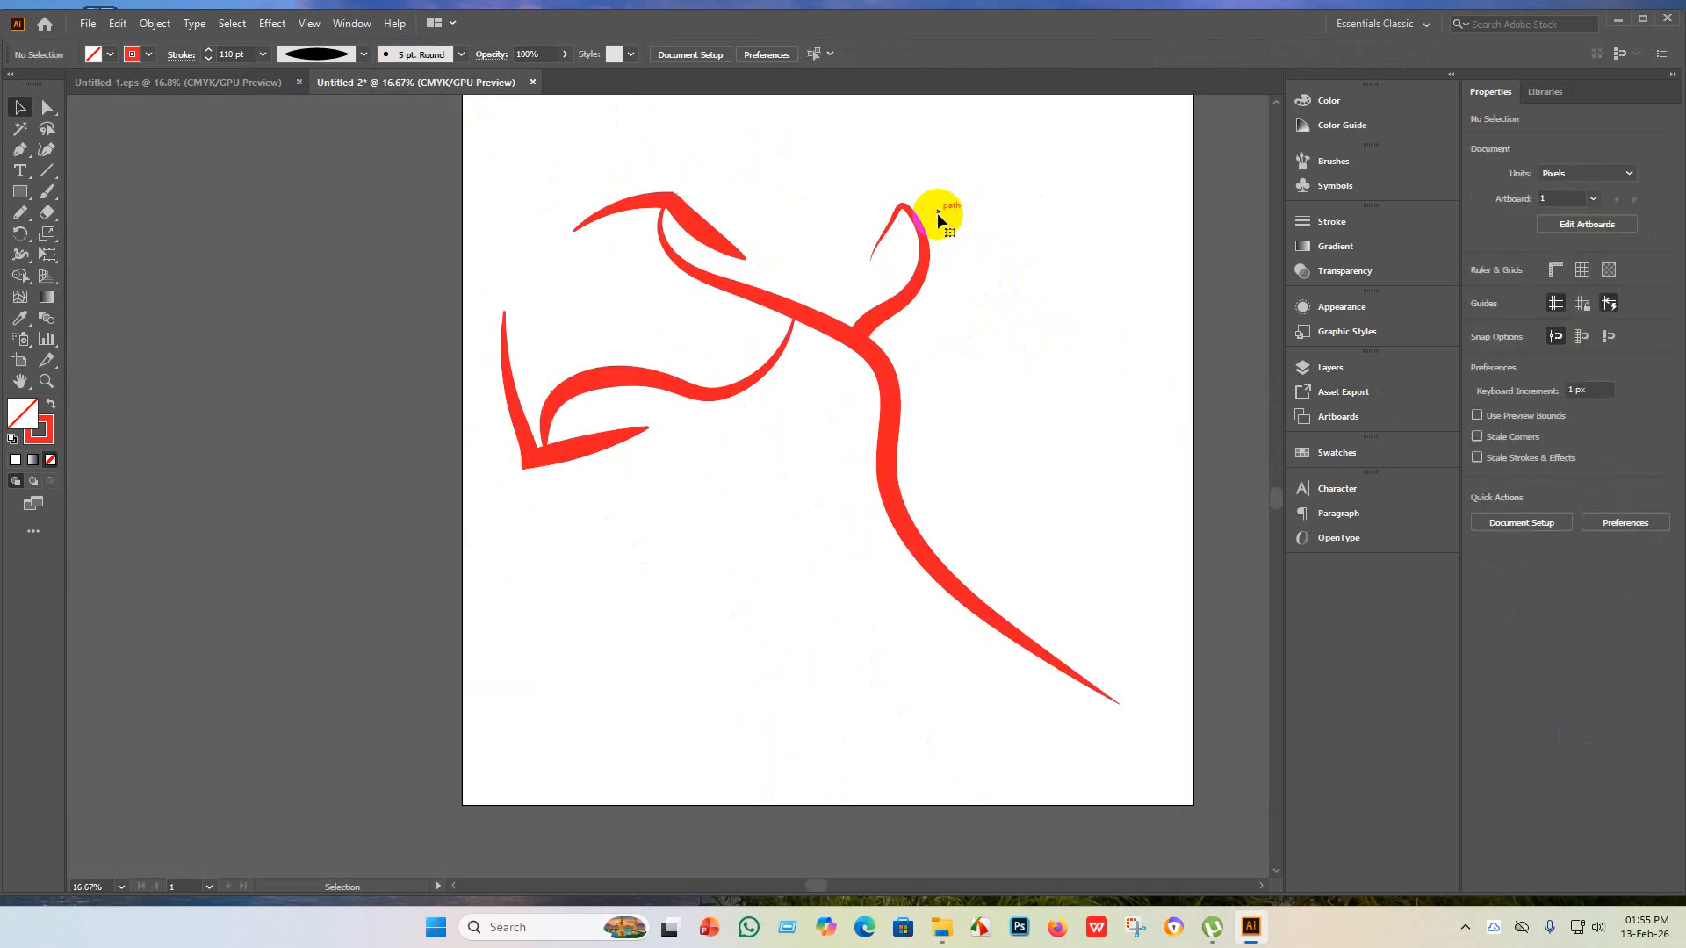
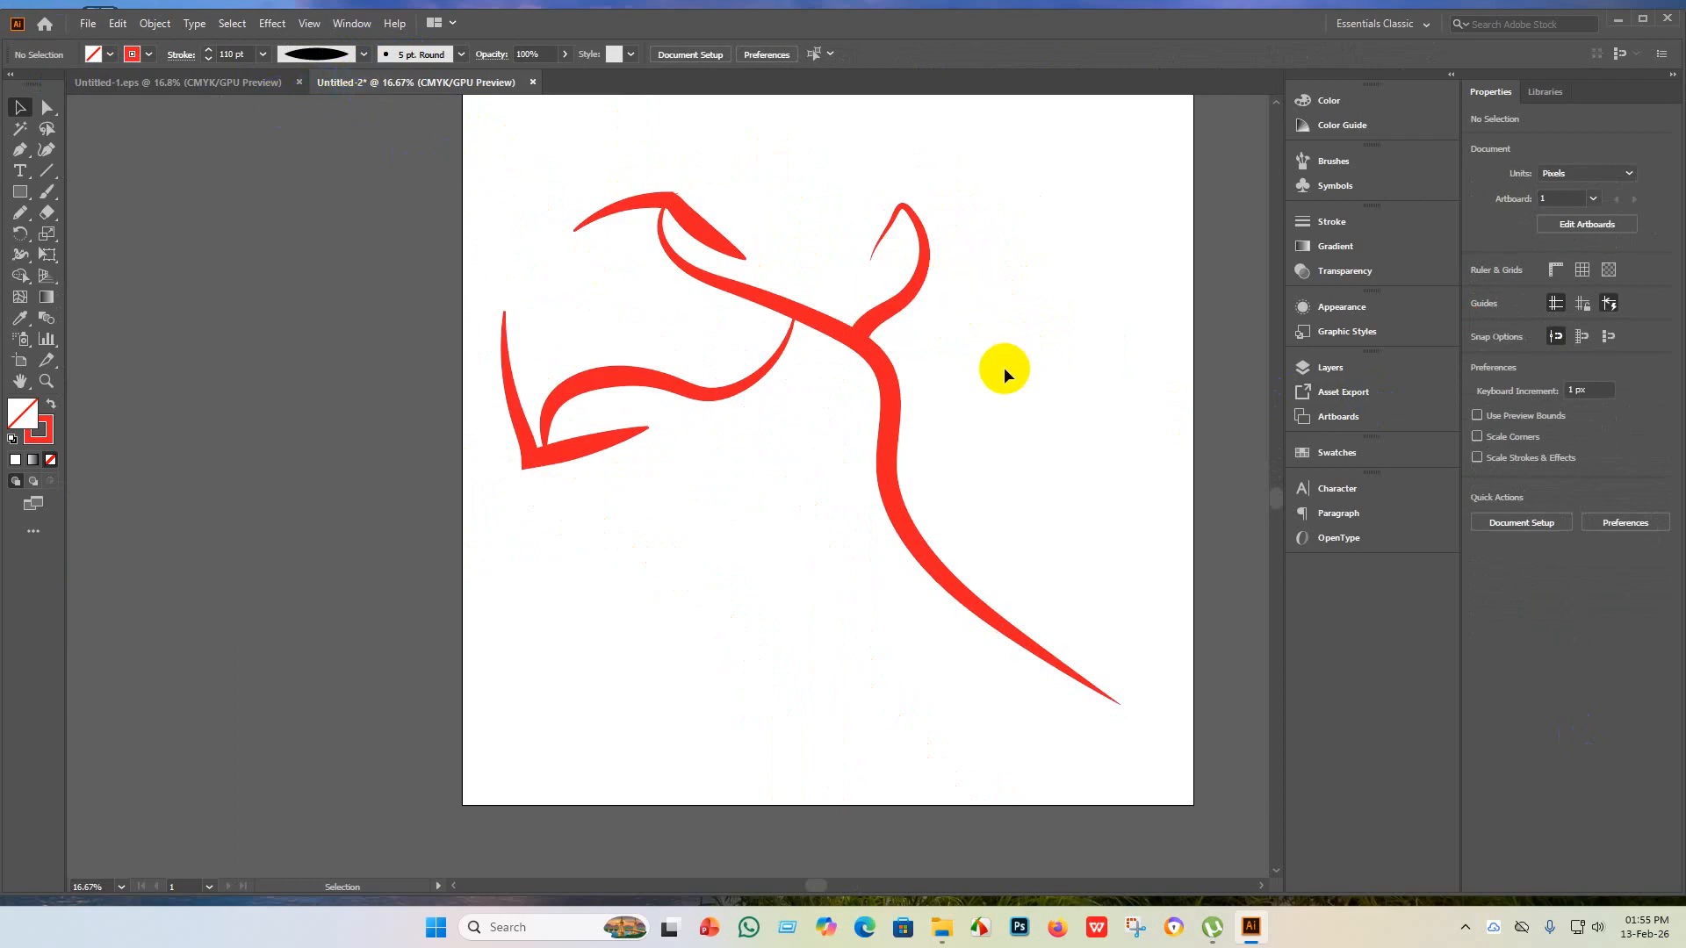
pyautogui.scroll(3, 945, 254)
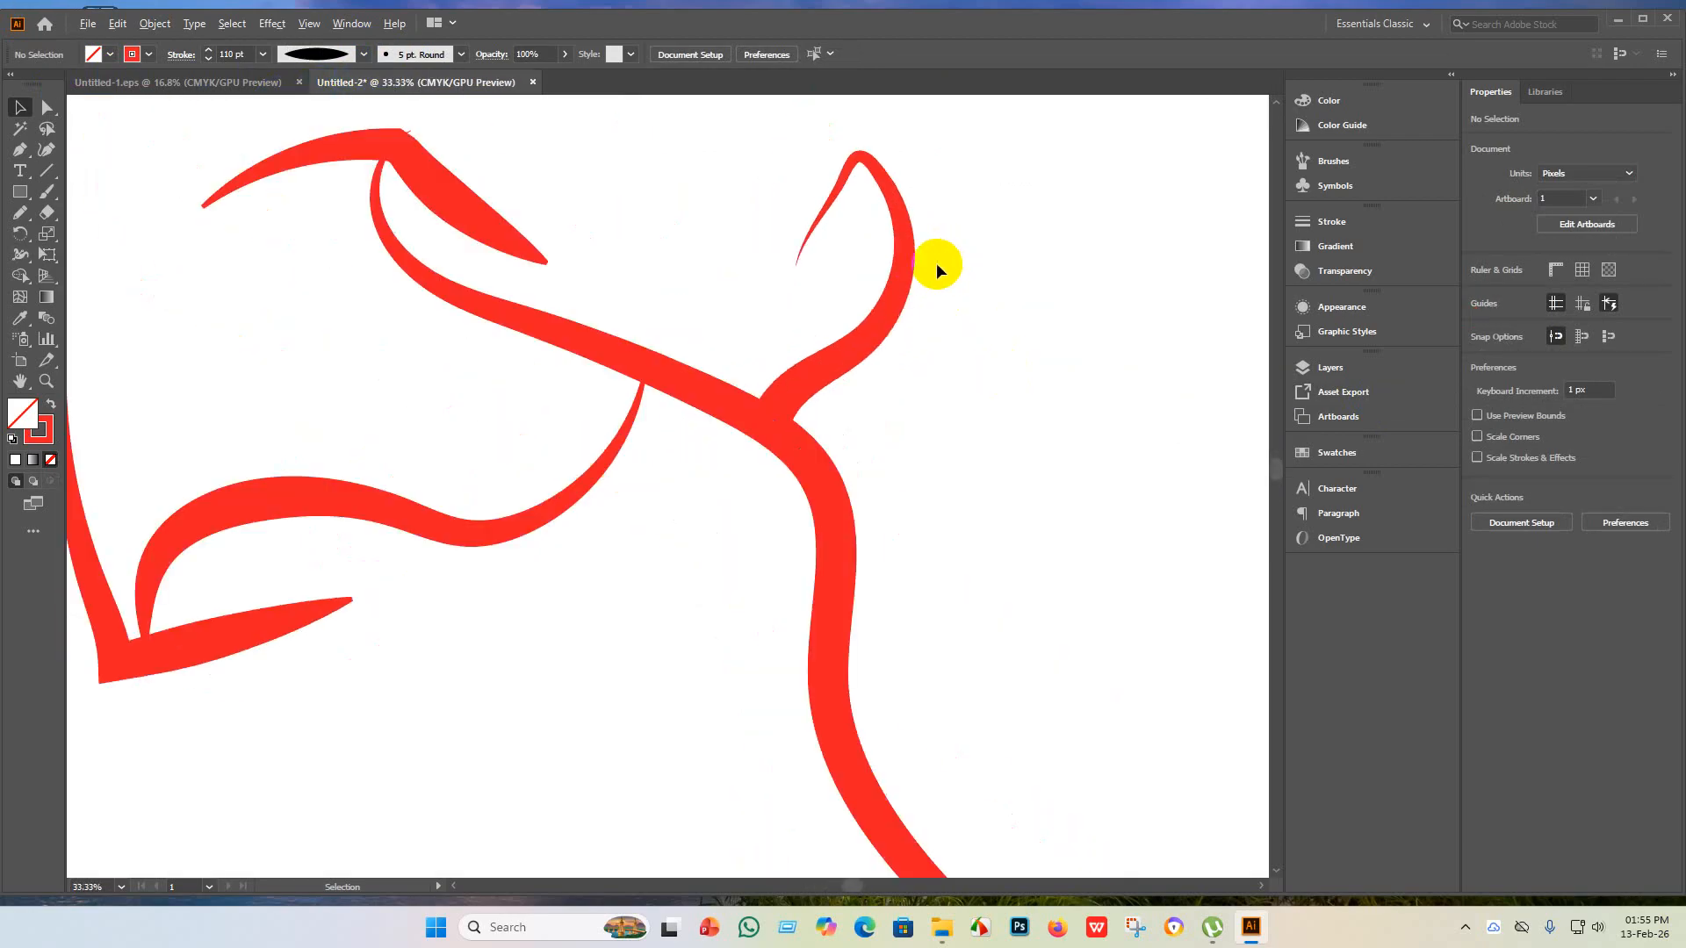
pyautogui.scroll(-1, 933, 265)
pyautogui.scroll(-2, 951, 299)
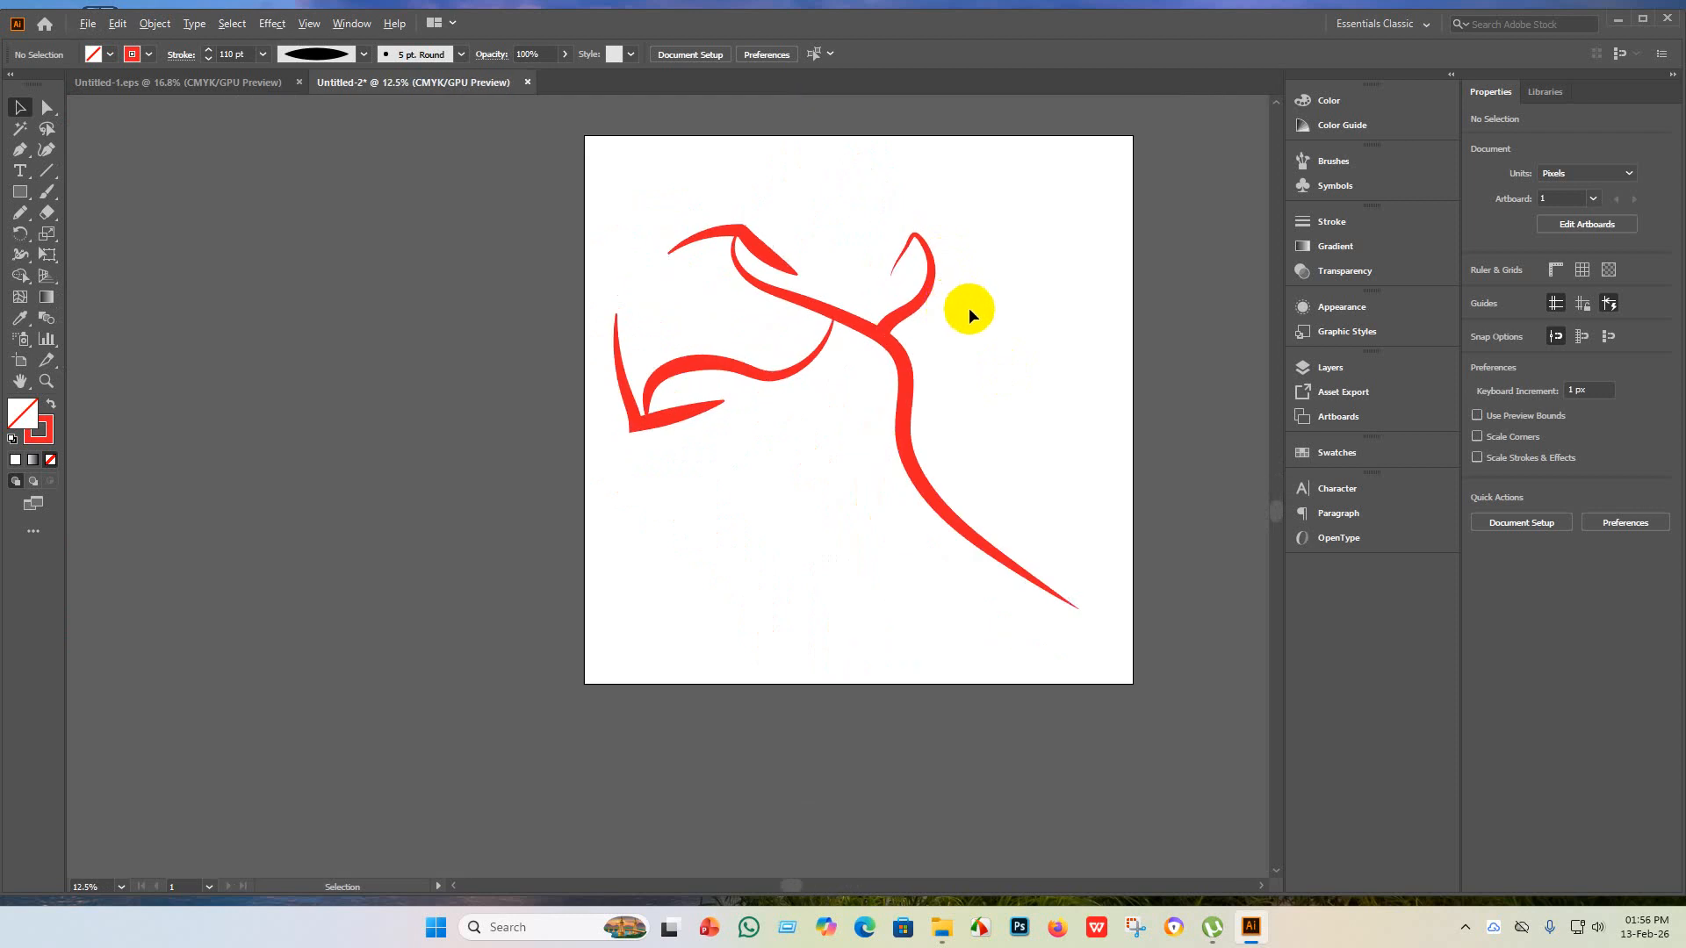
pyautogui.scroll(2, 953, 305)
pyautogui.click(892, 253)
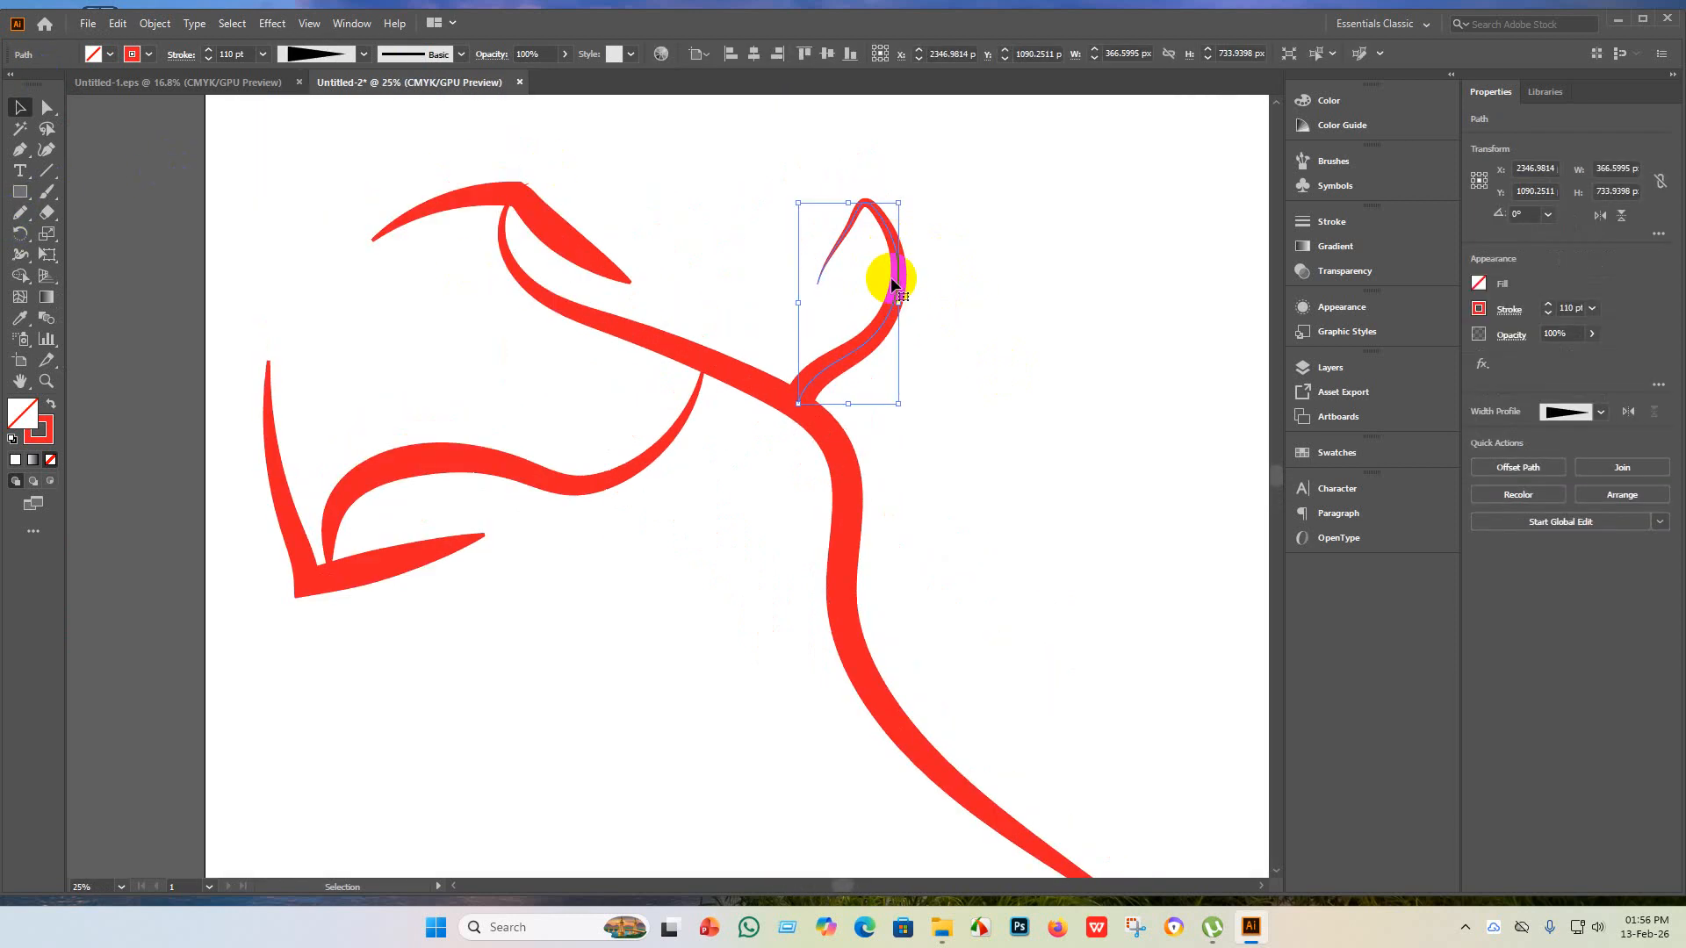
pyautogui.press('Delete')
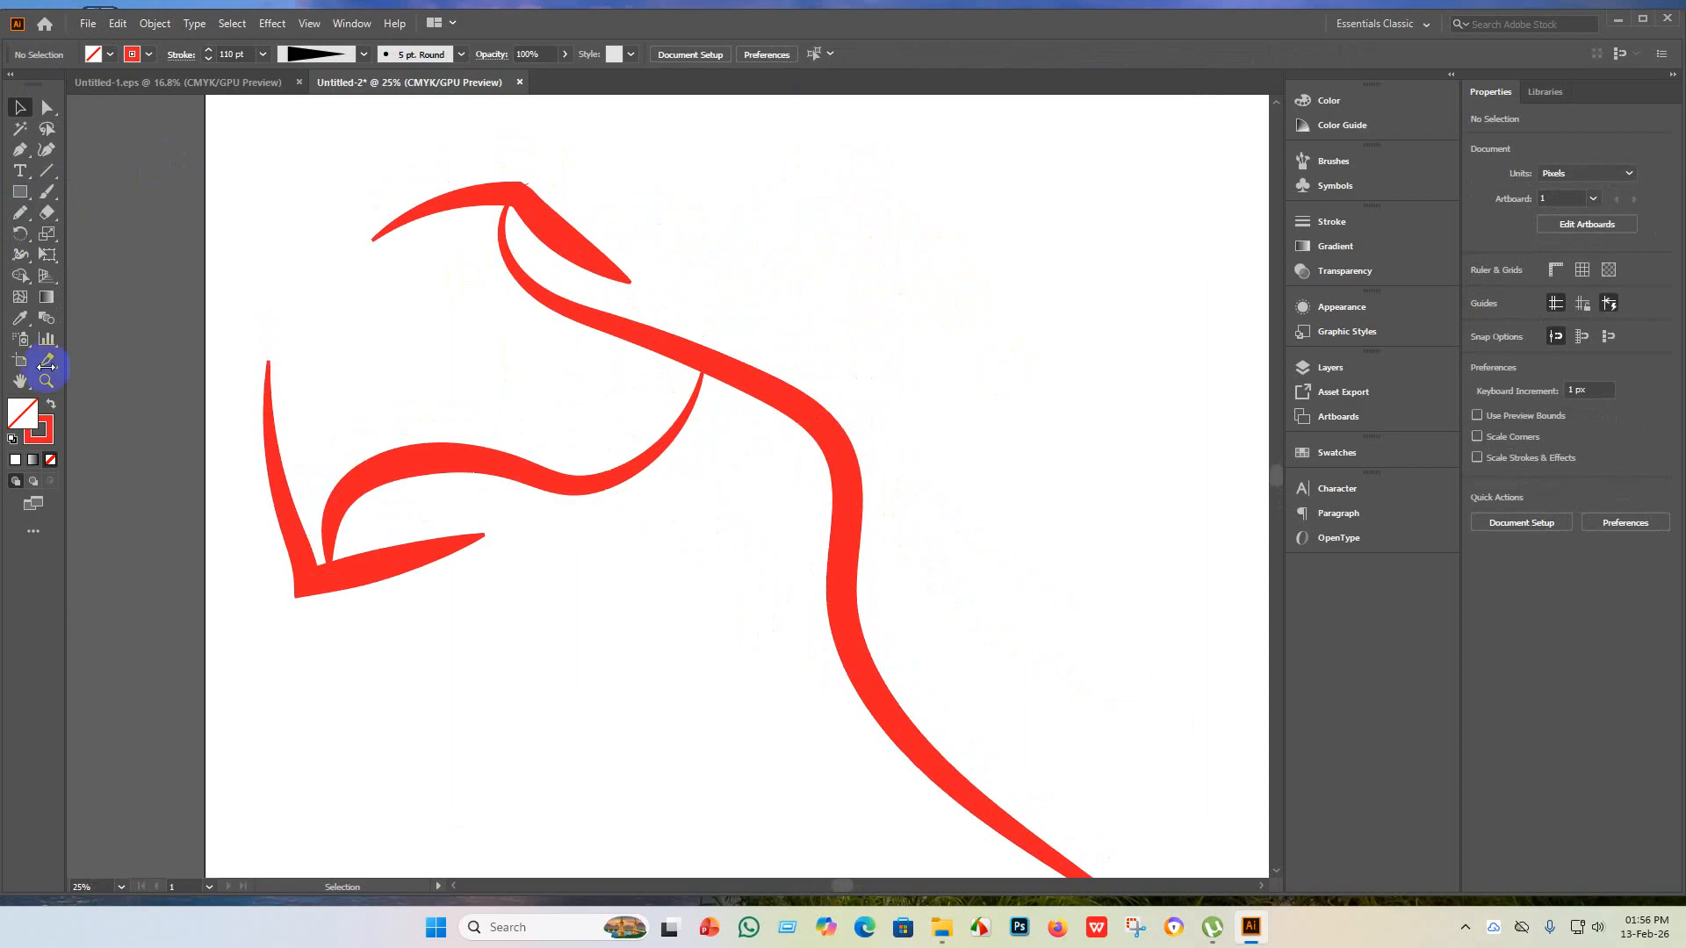
# - Sketch a freehand S-shaped branch about 517 × 925 px from the upper right down to the main stem's bend
pyautogui.click(20, 213)
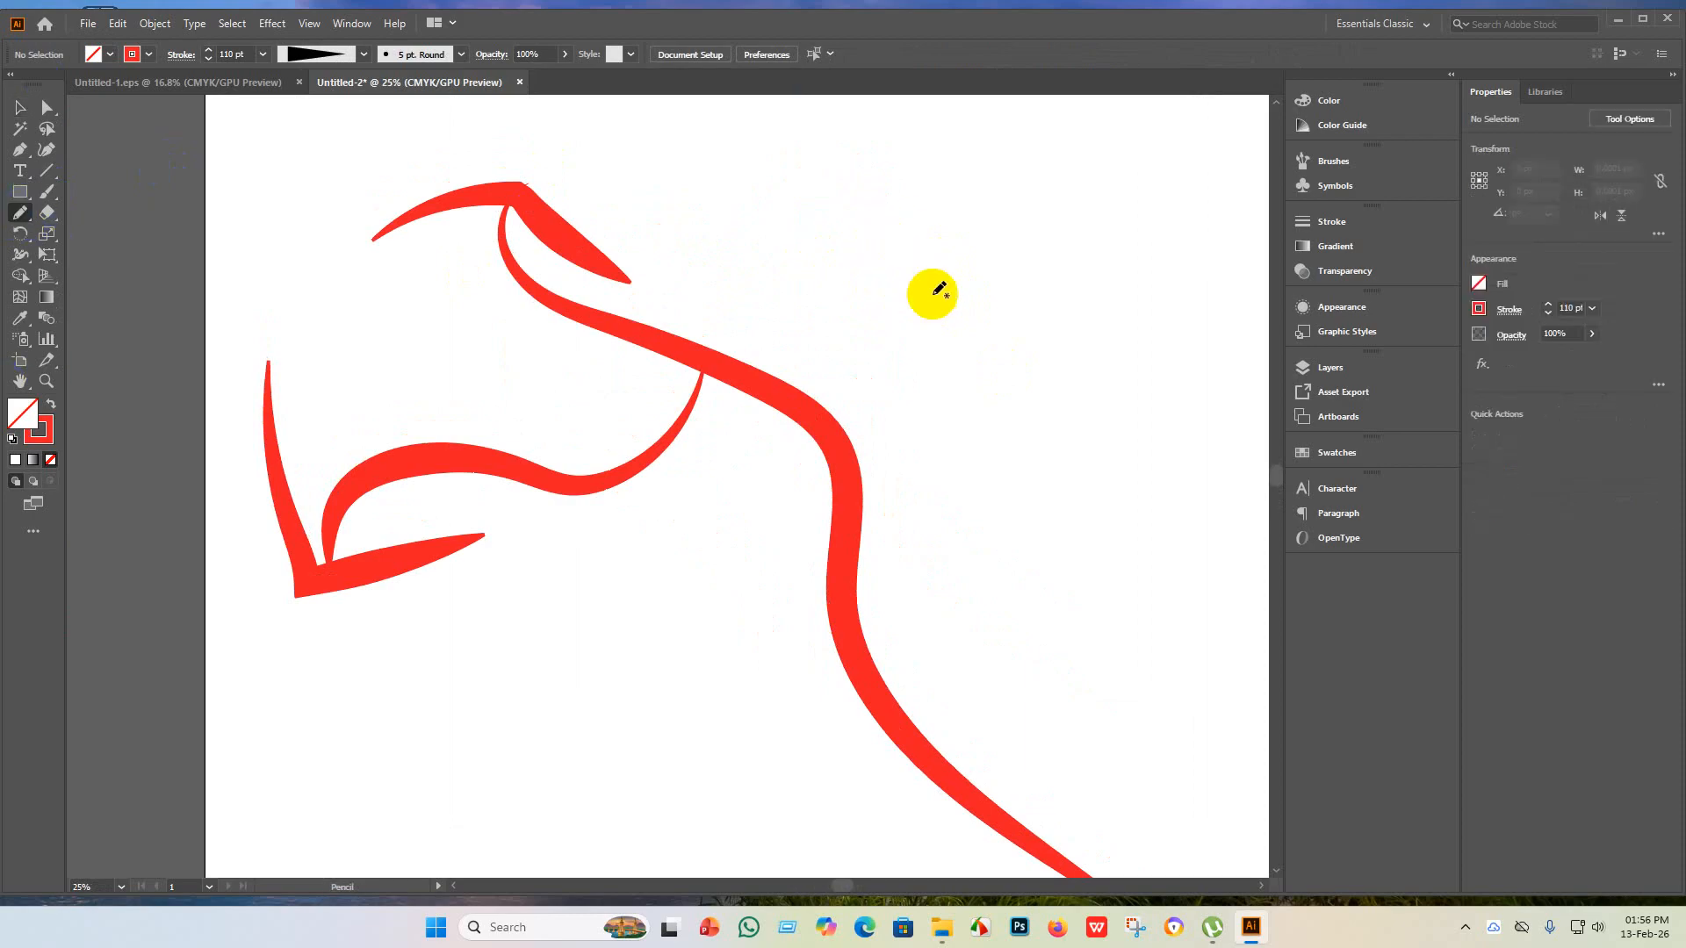
pyautogui.moveTo(965, 172)
pyautogui.mouseDown()
pyautogui.moveTo(938, 235)
pyautogui.moveTo(961, 296)
pyautogui.moveTo(915, 396)
pyautogui.moveTo(823, 426)
pyautogui.mouseUp()
pyautogui.scroll(3, 331, 245)
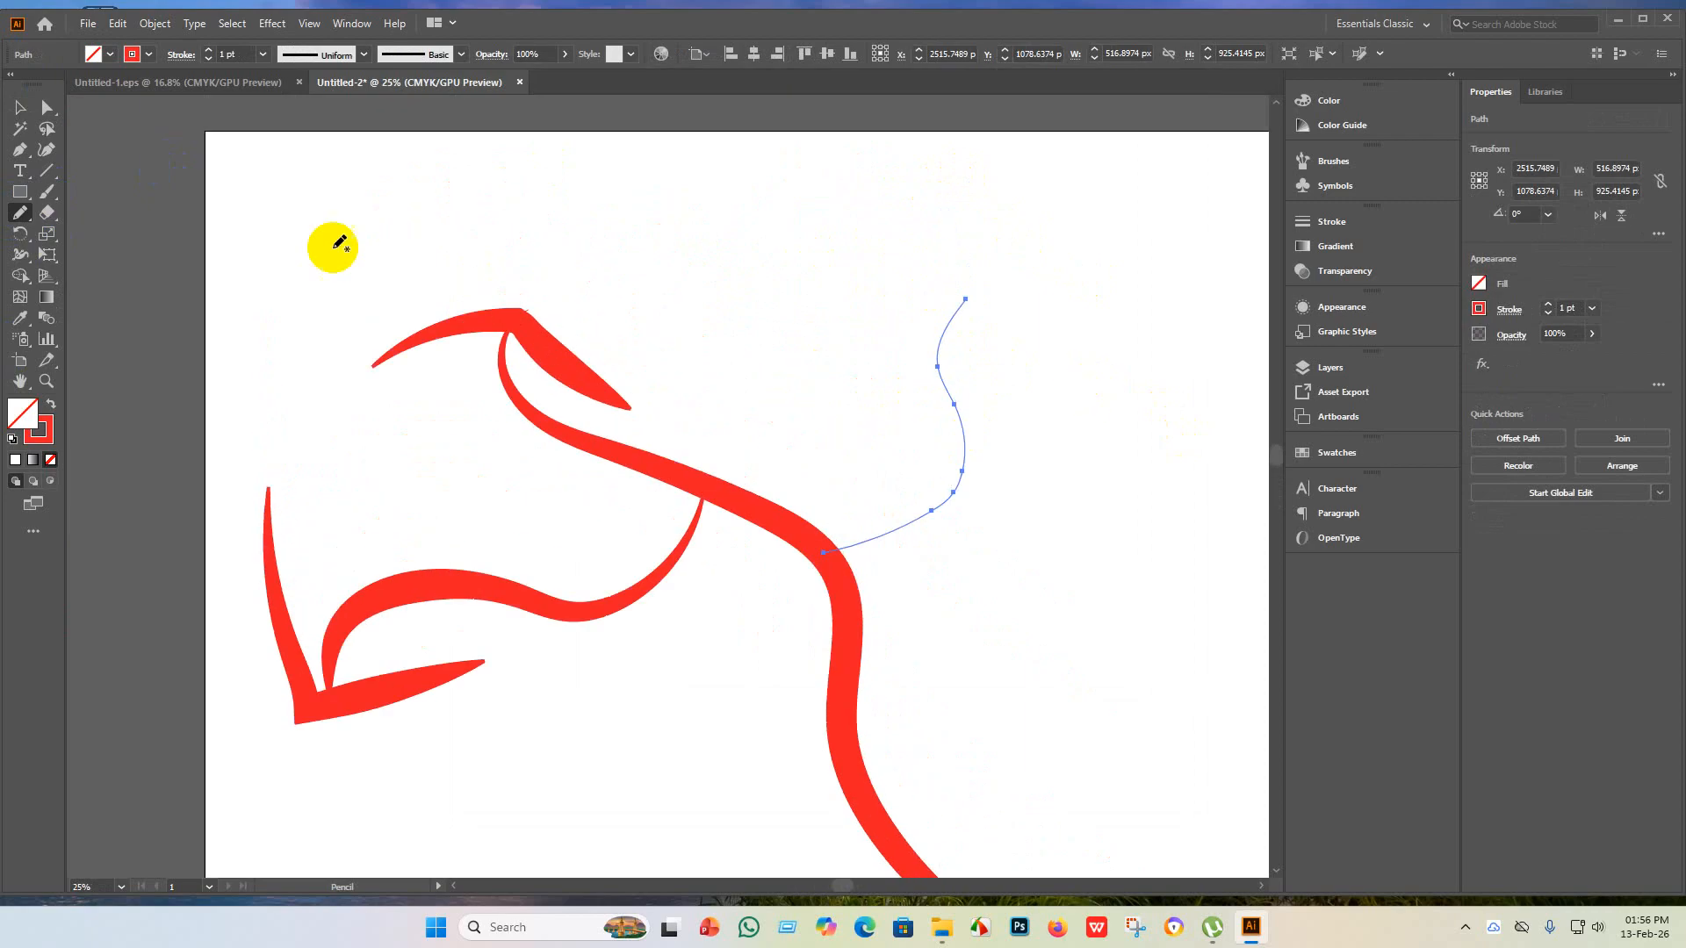
# - Set the new branch's stroke weight to 110 pt and apply the symmetric elliptical width profile
pyautogui.click(20, 107)
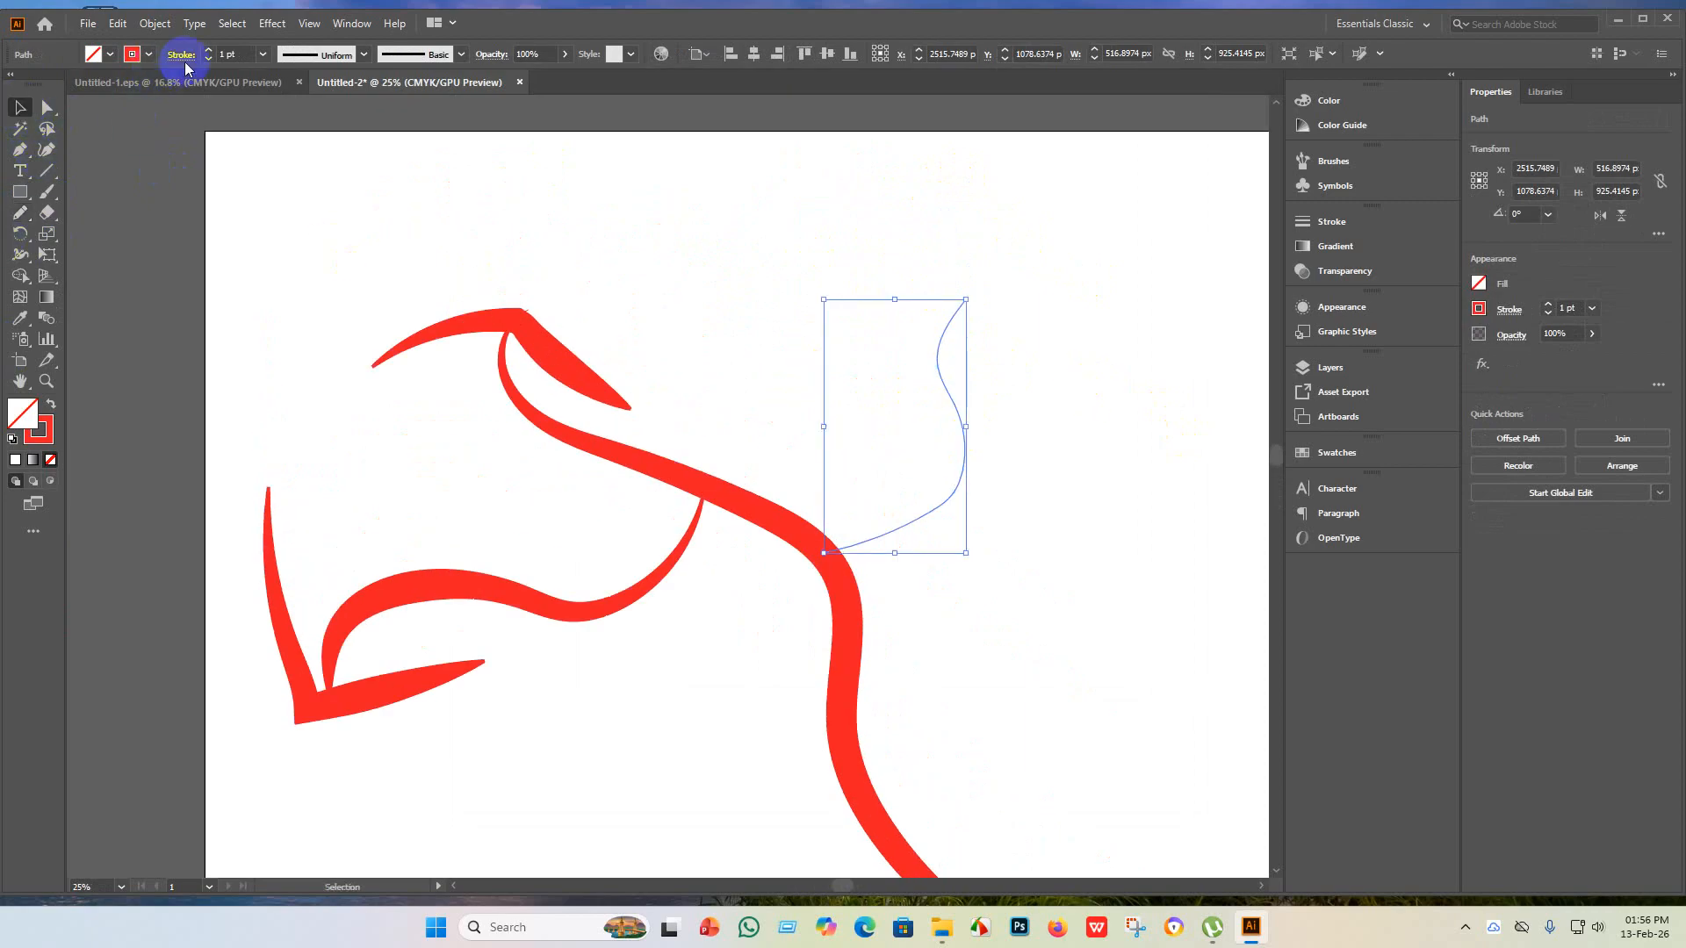
pyautogui.click(221, 55)
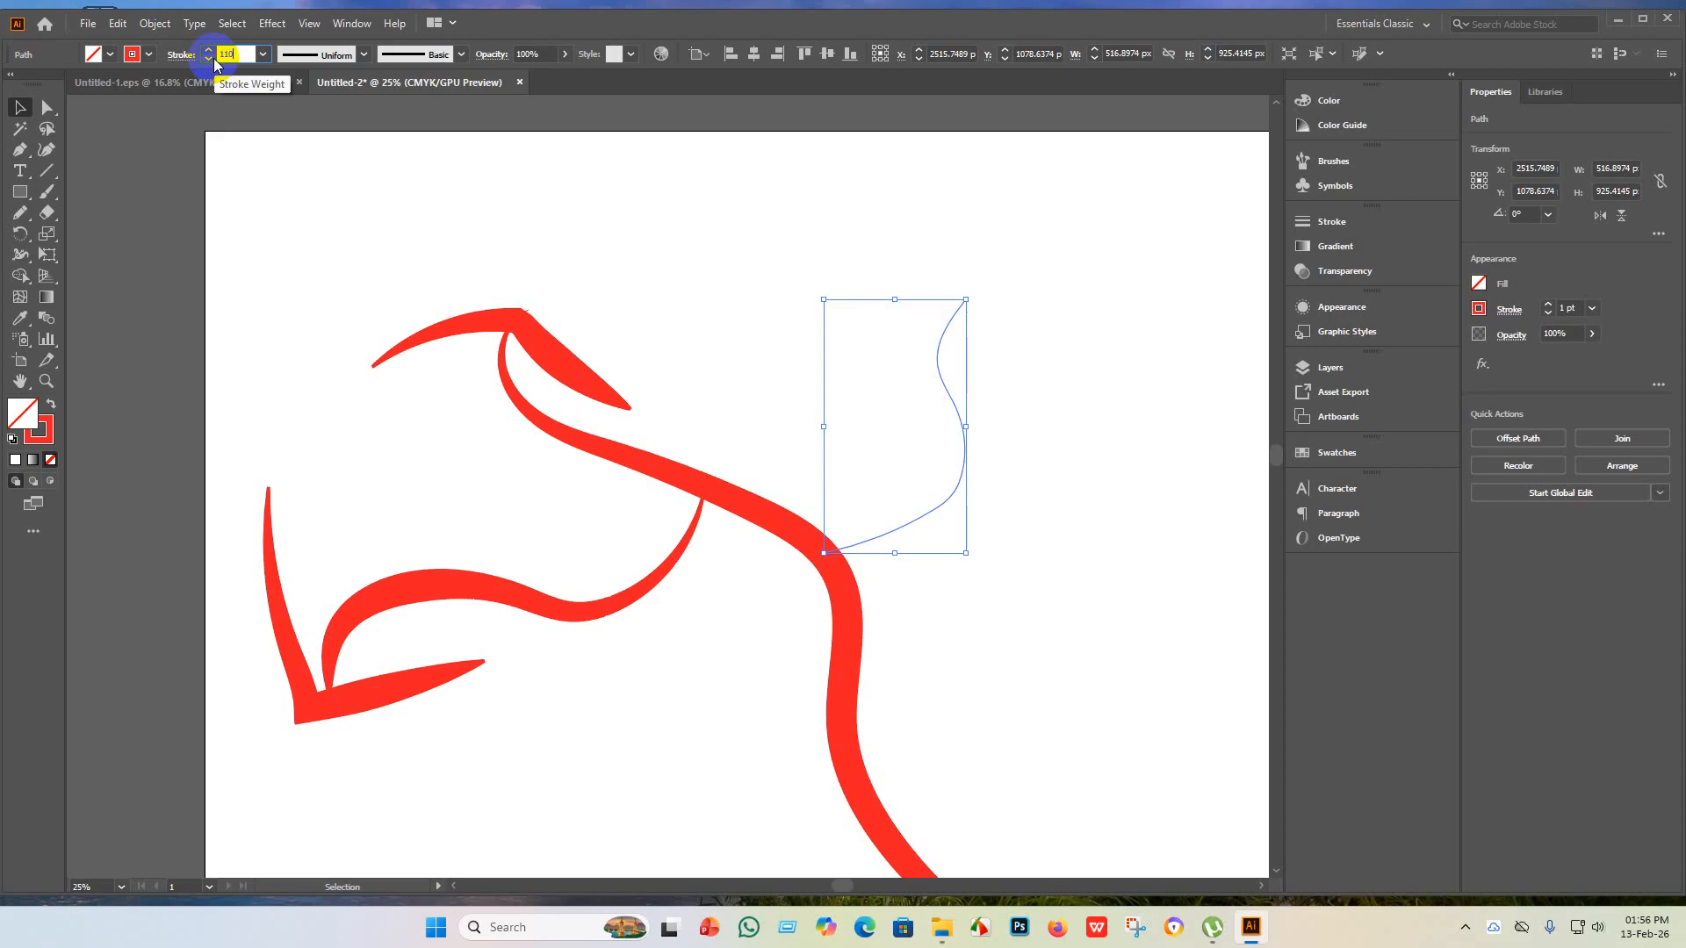
pyautogui.press('Return')
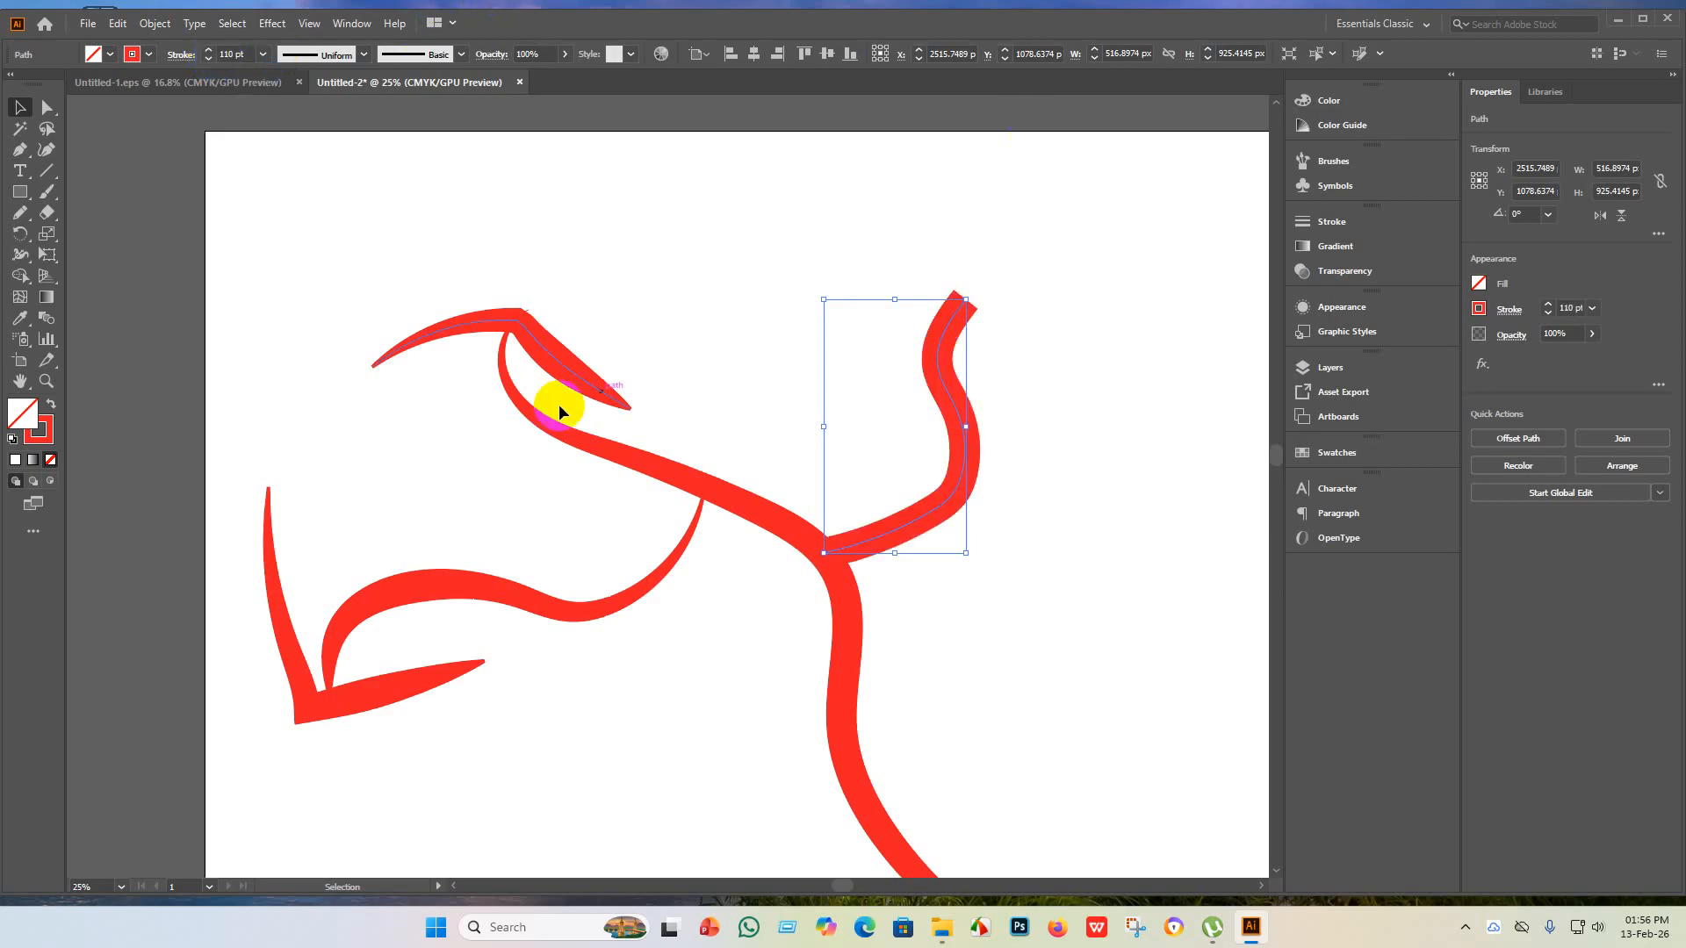
pyautogui.click(364, 54)
pyautogui.click(329, 107)
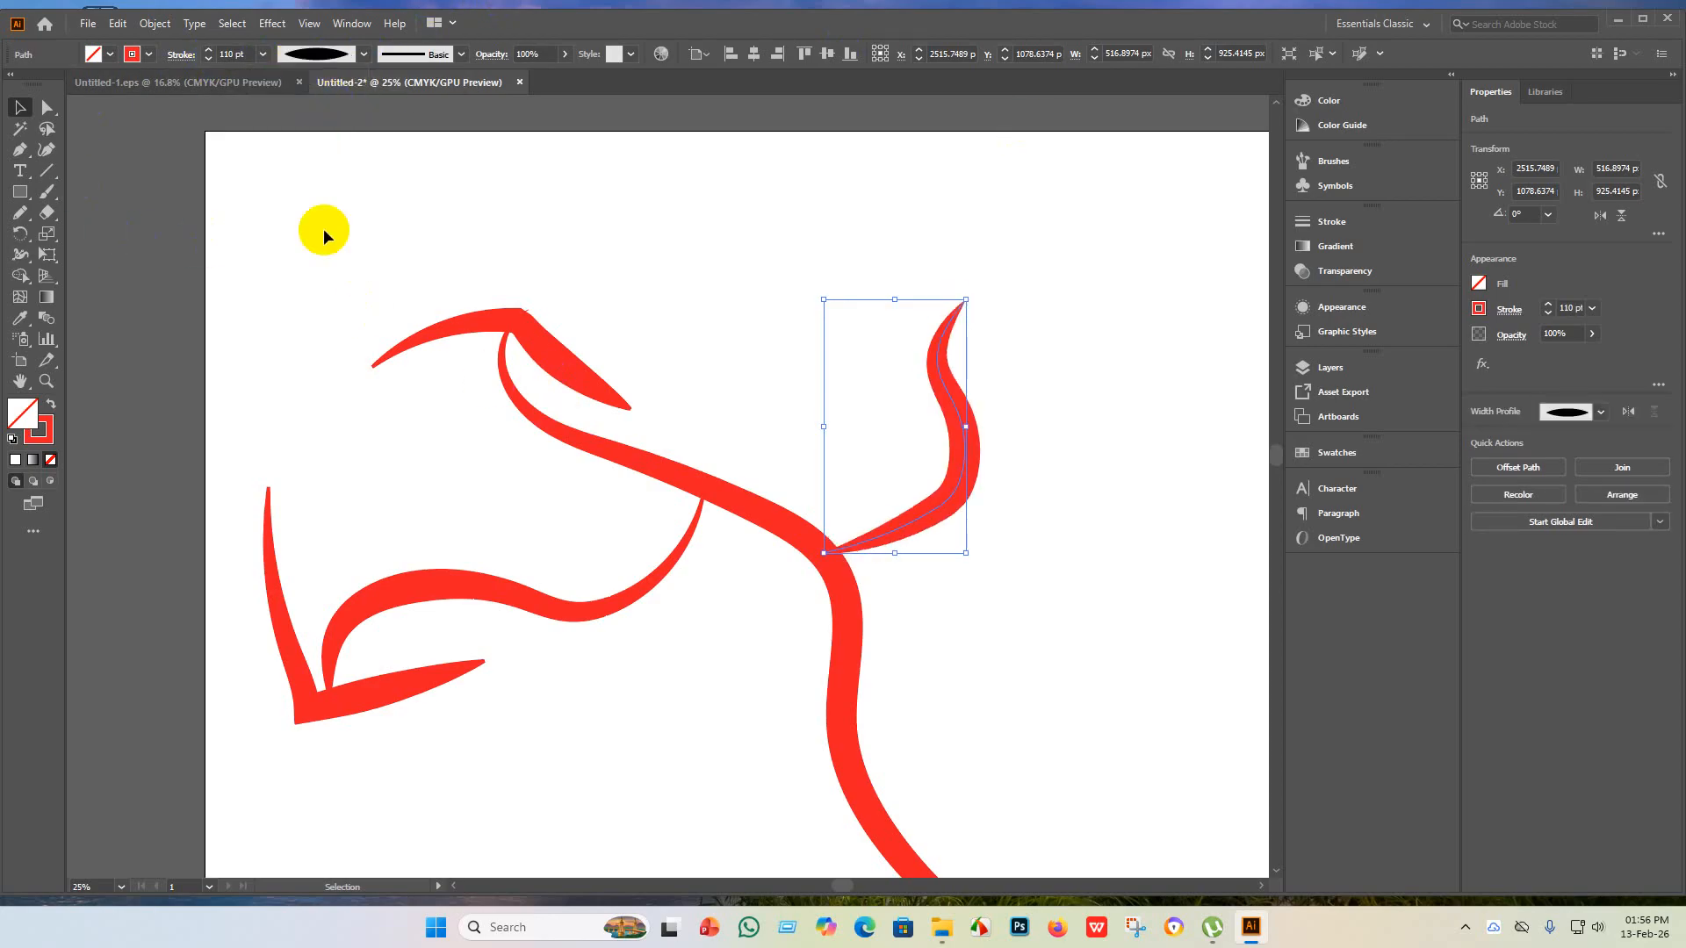
# - Move the upper-right branch slightly up and left so its base overlaps the main stem's bend, and deselect it
pyautogui.click(262, 293)
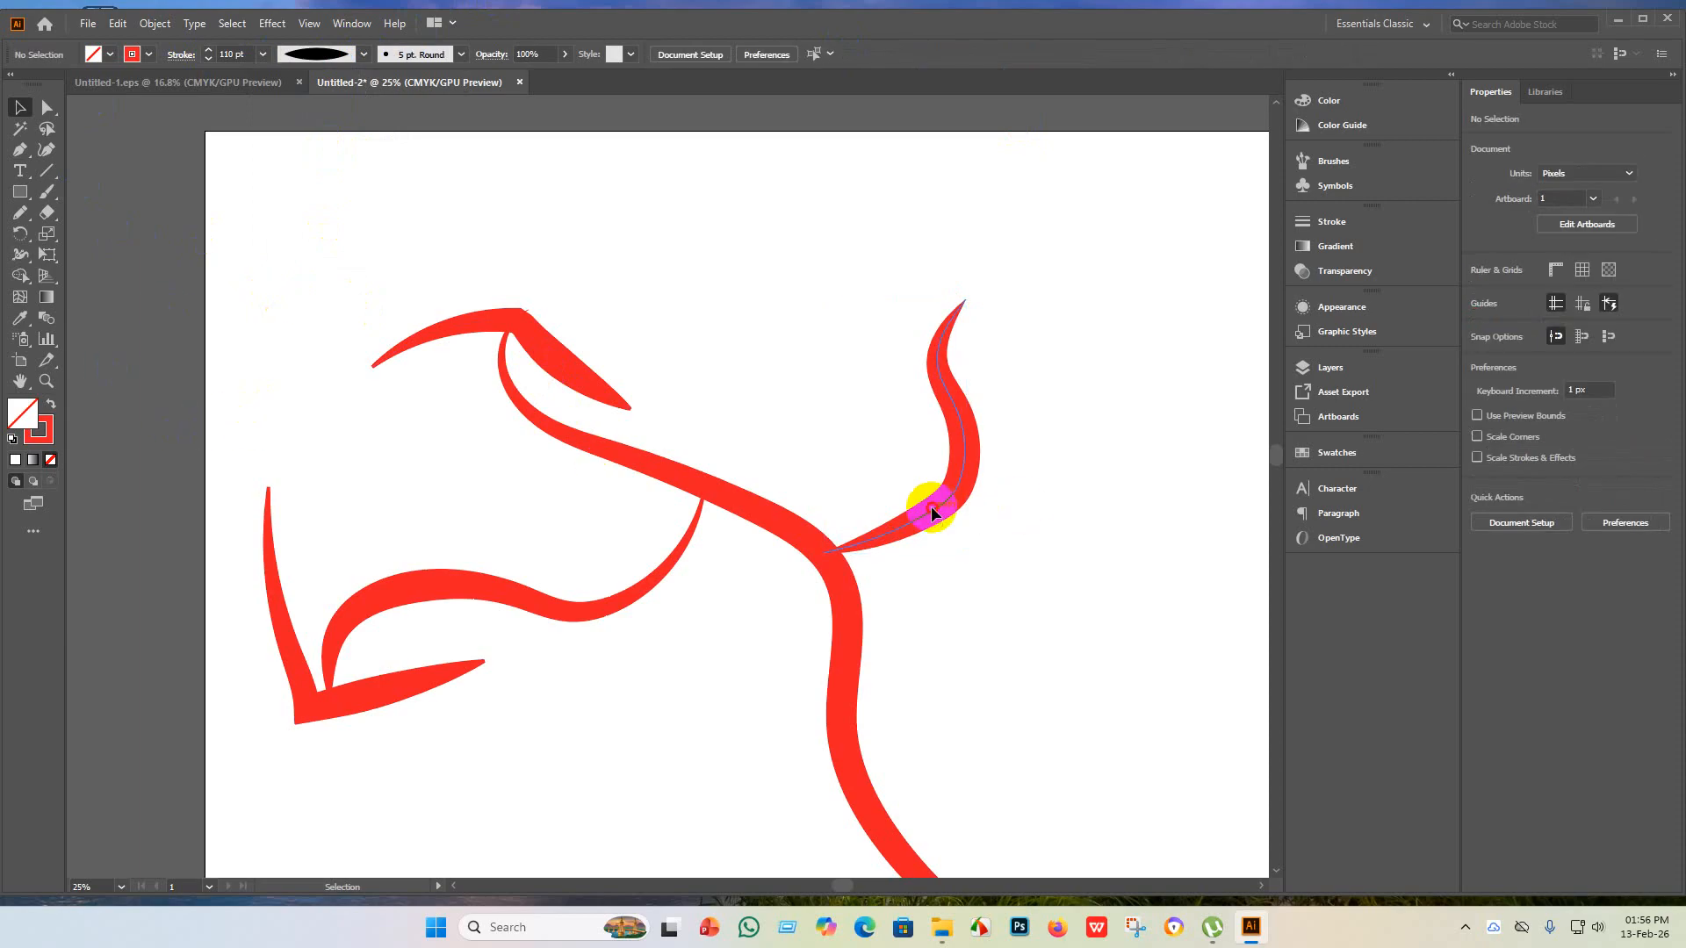
pyautogui.moveTo(931, 513); pyautogui.dragTo(912, 506)
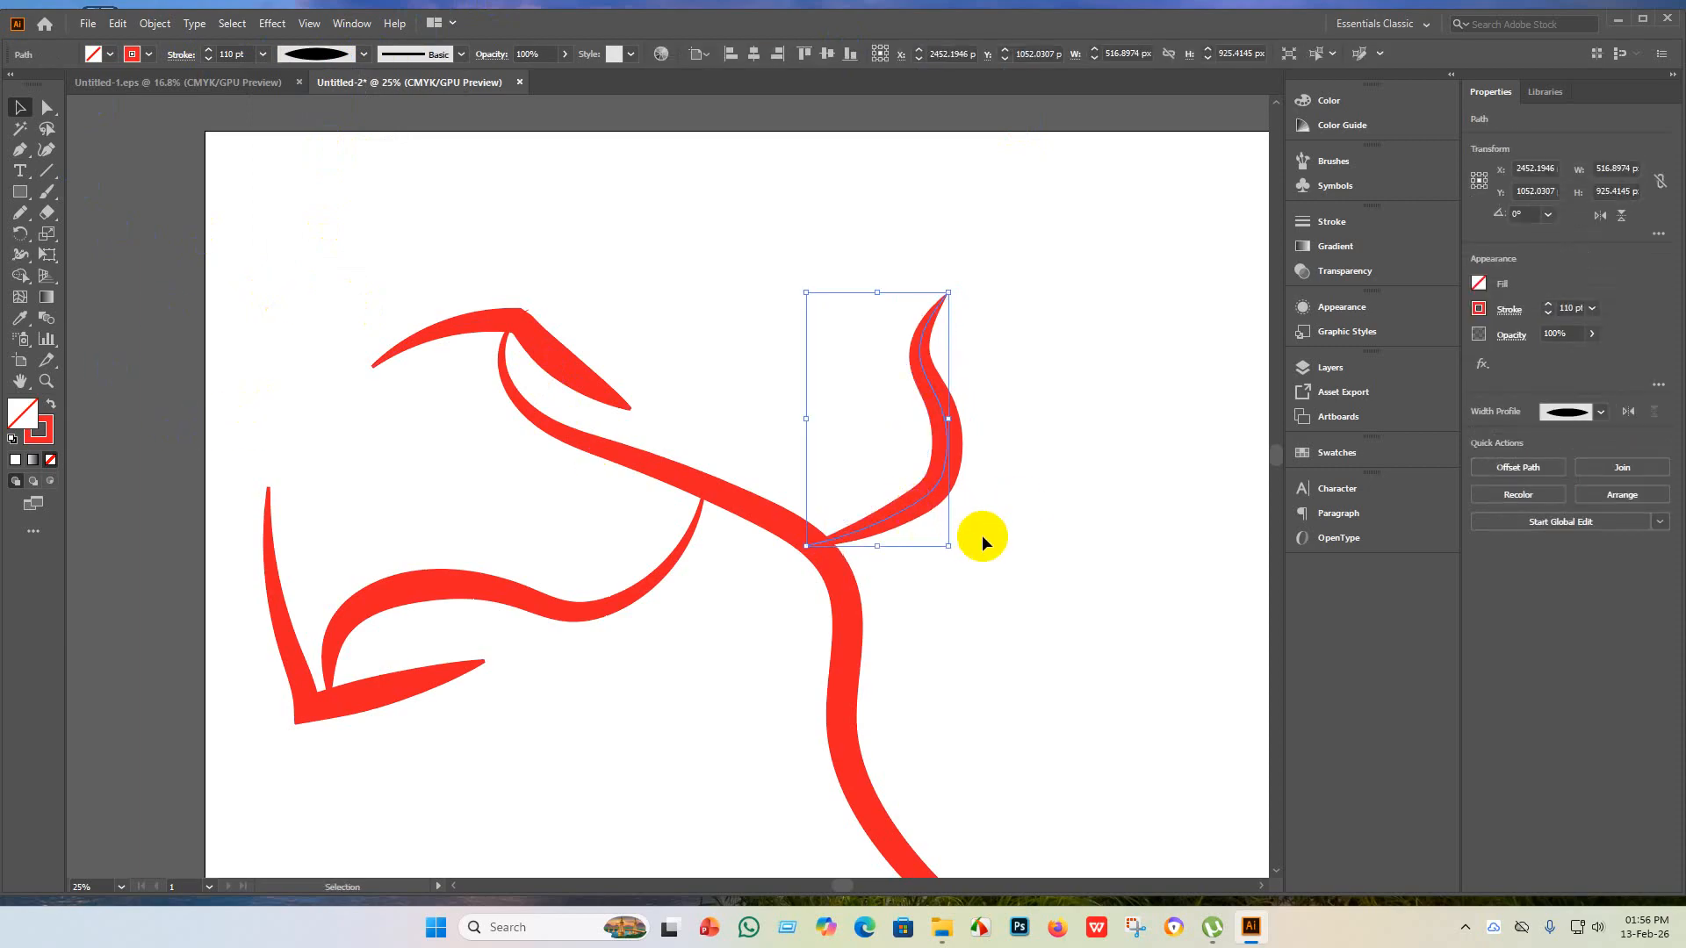
pyautogui.click(912, 384)
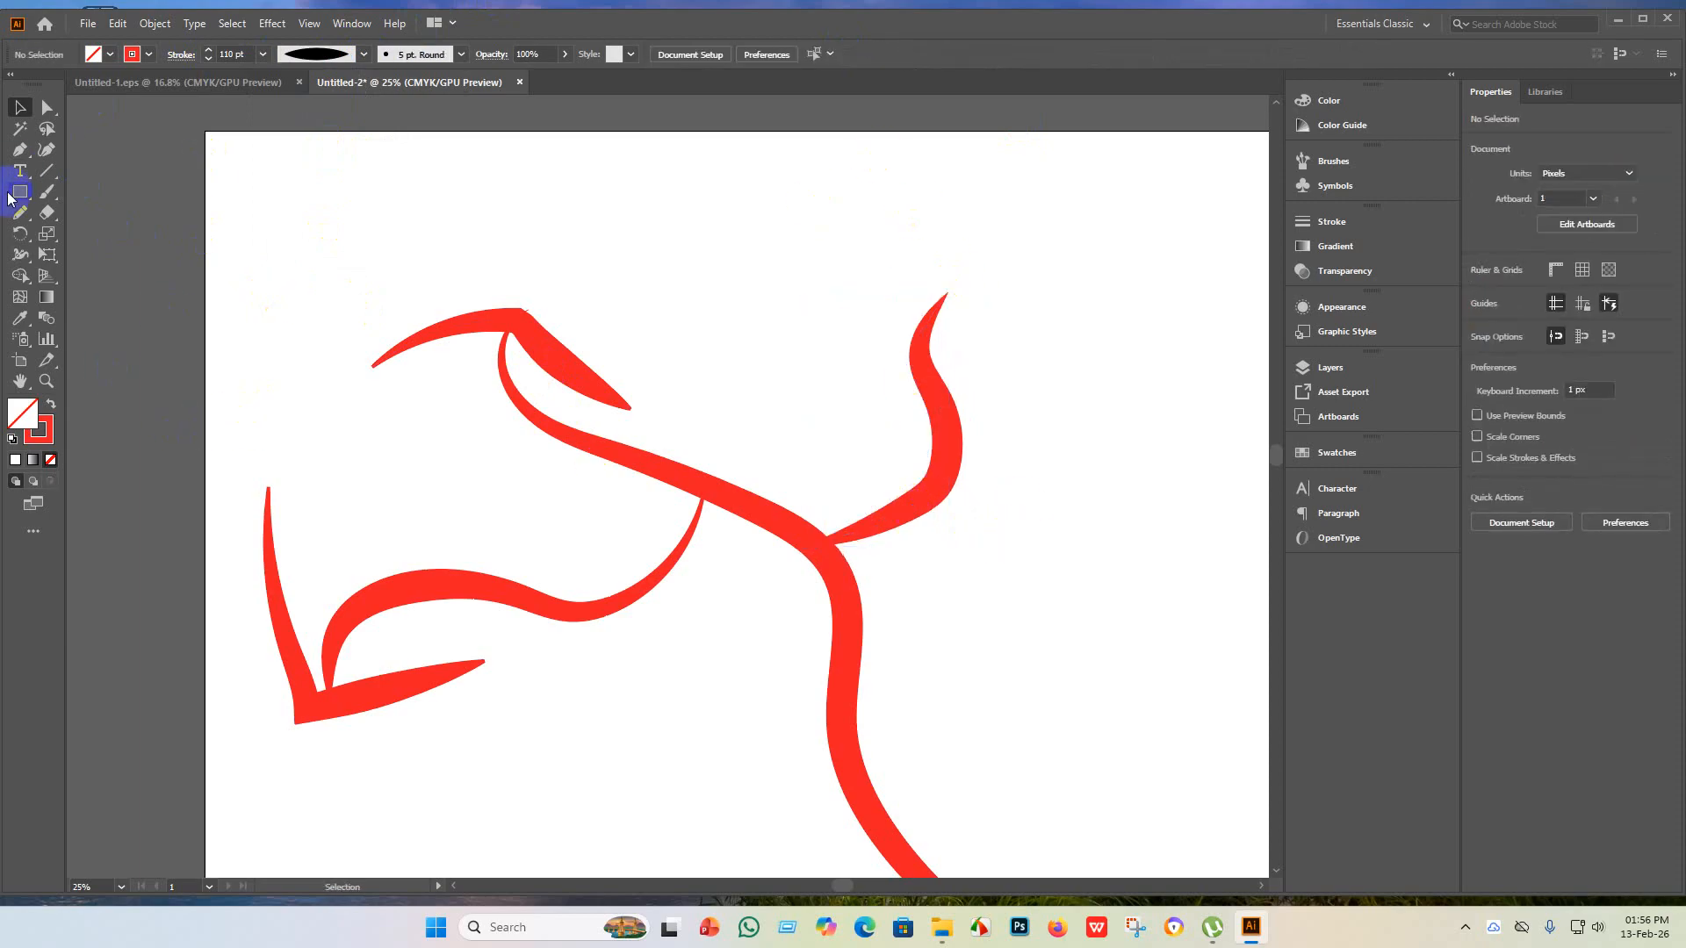
# - Sketch a freehand V-shaped arrowhead about 585 × 240 px with its point on the upper-right branch's tip
pyautogui.click(20, 213)
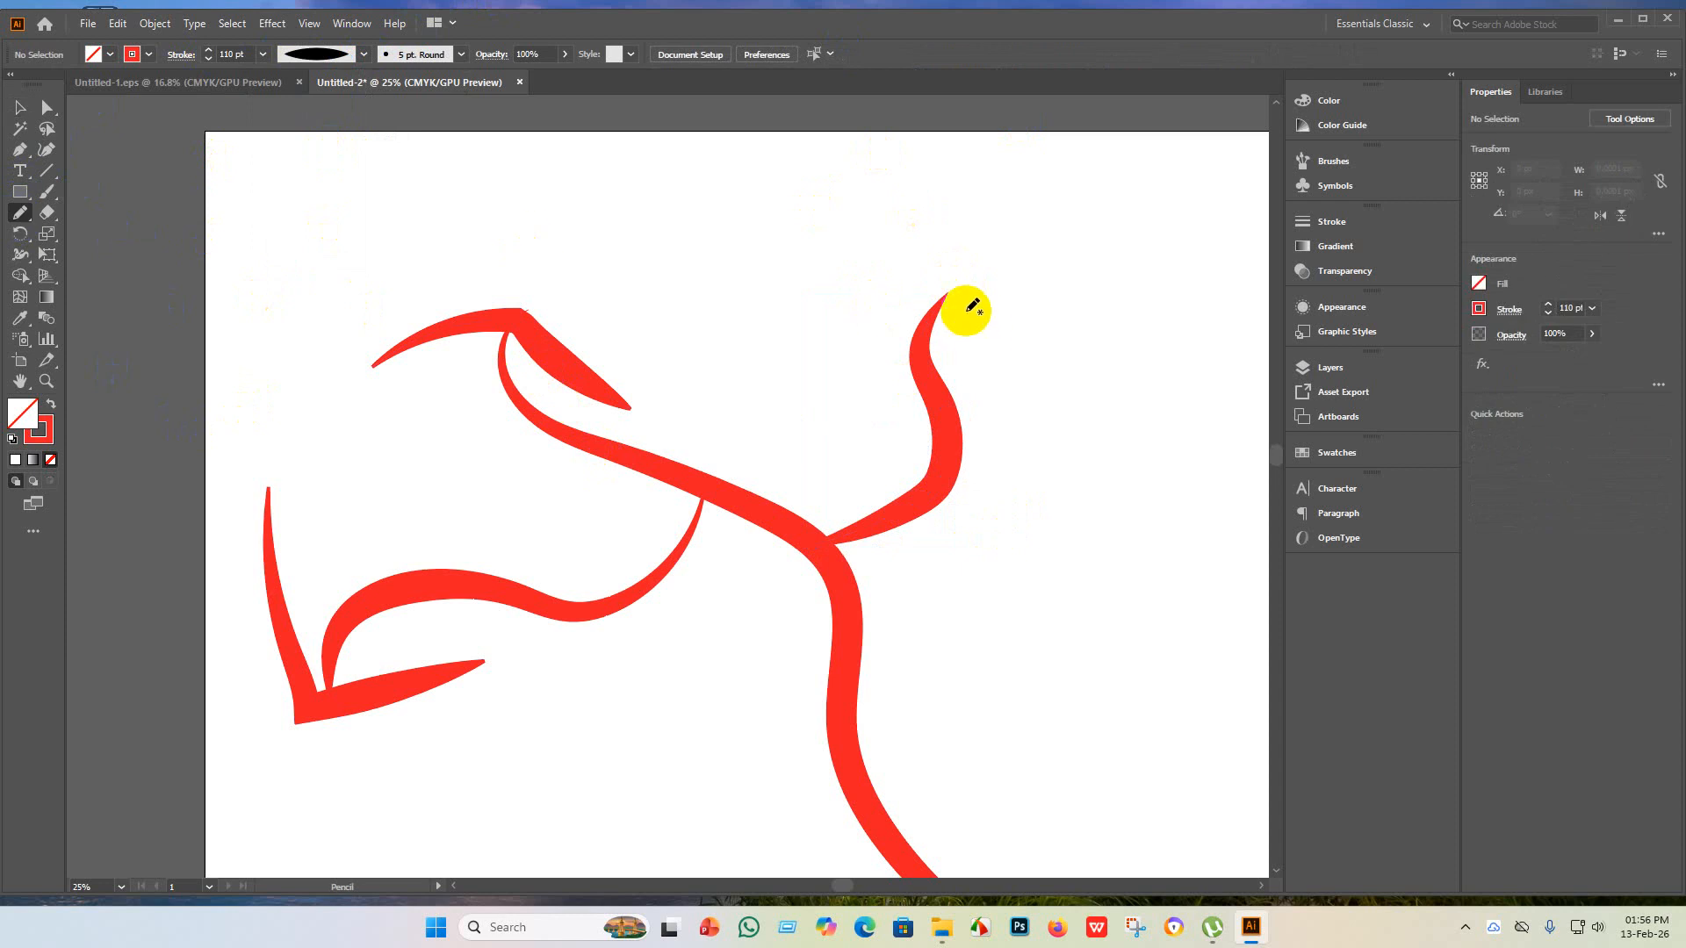
pyautogui.moveTo(946, 291); pyautogui.dragTo(839, 324)
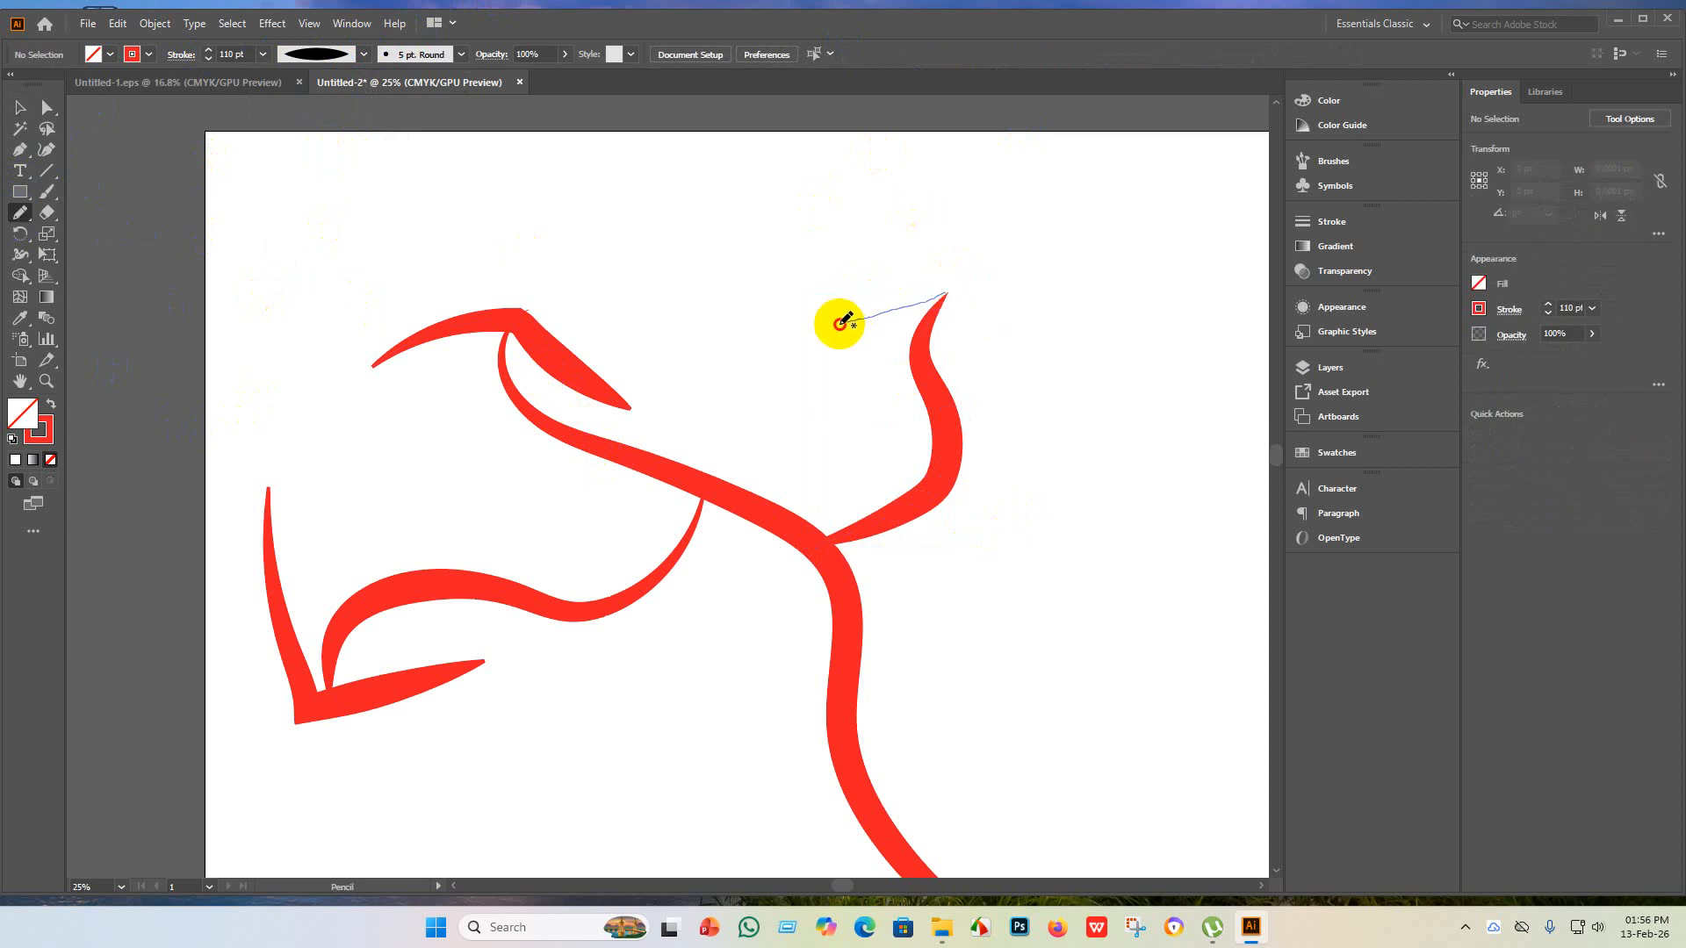
pyautogui.moveTo(947, 292); pyautogui.dragTo(998, 358)
pyautogui.click(17, 107)
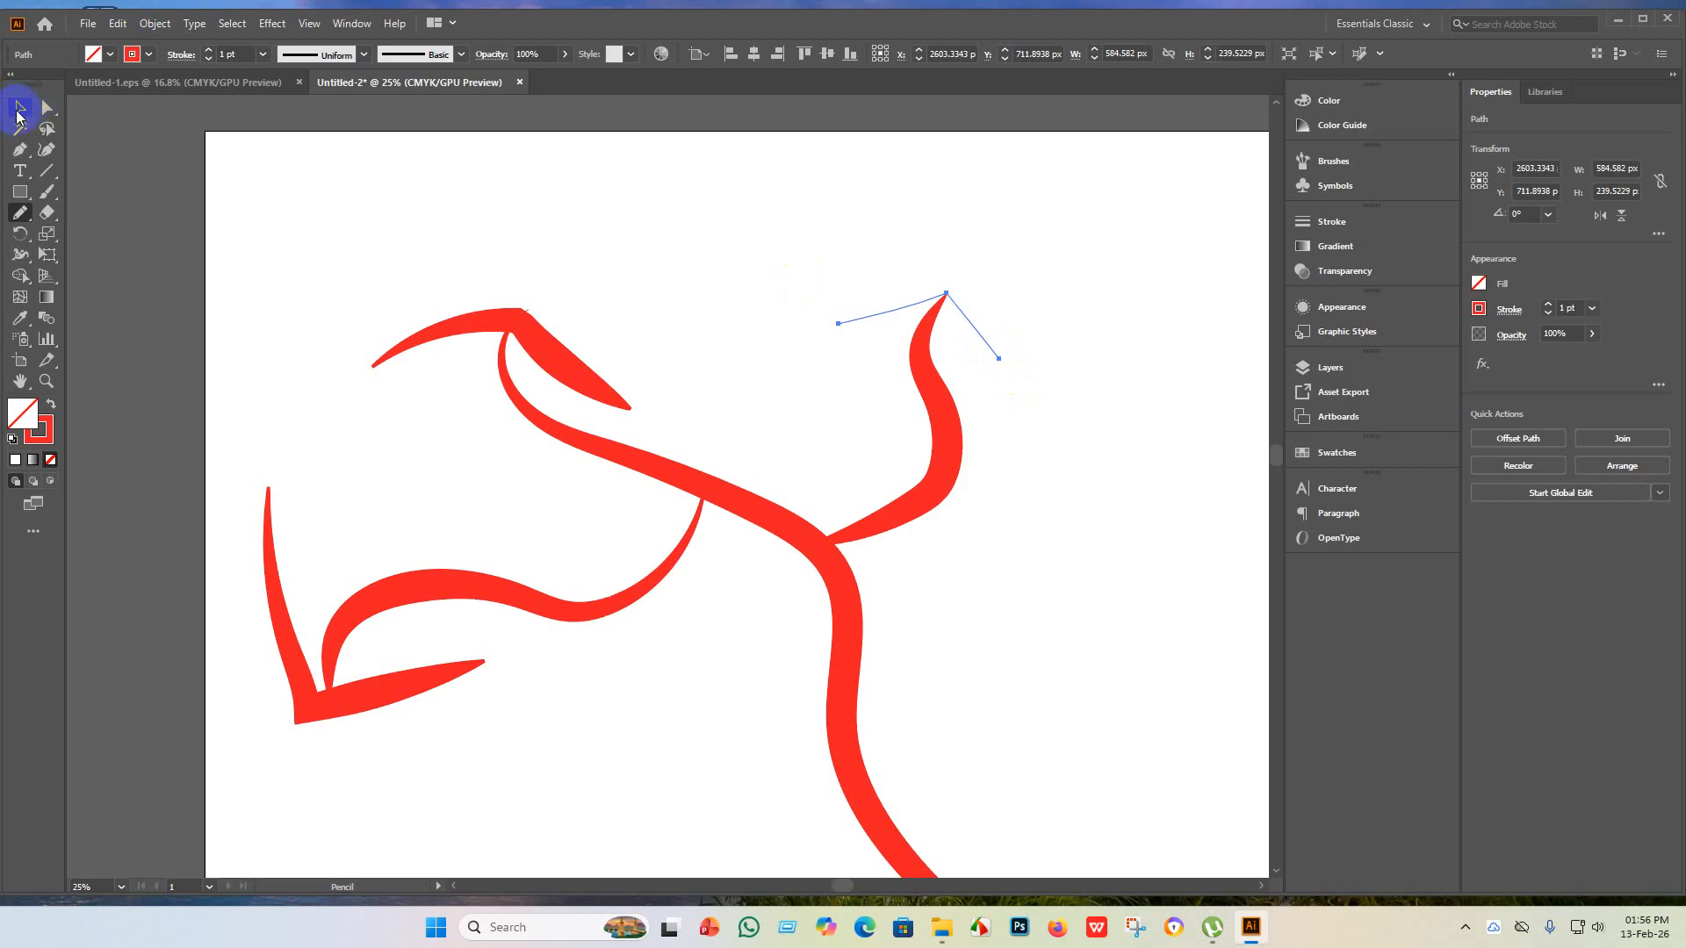
# - Set the new arrowhead's stroke weight to 110 pt
pyautogui.click(344, 56)
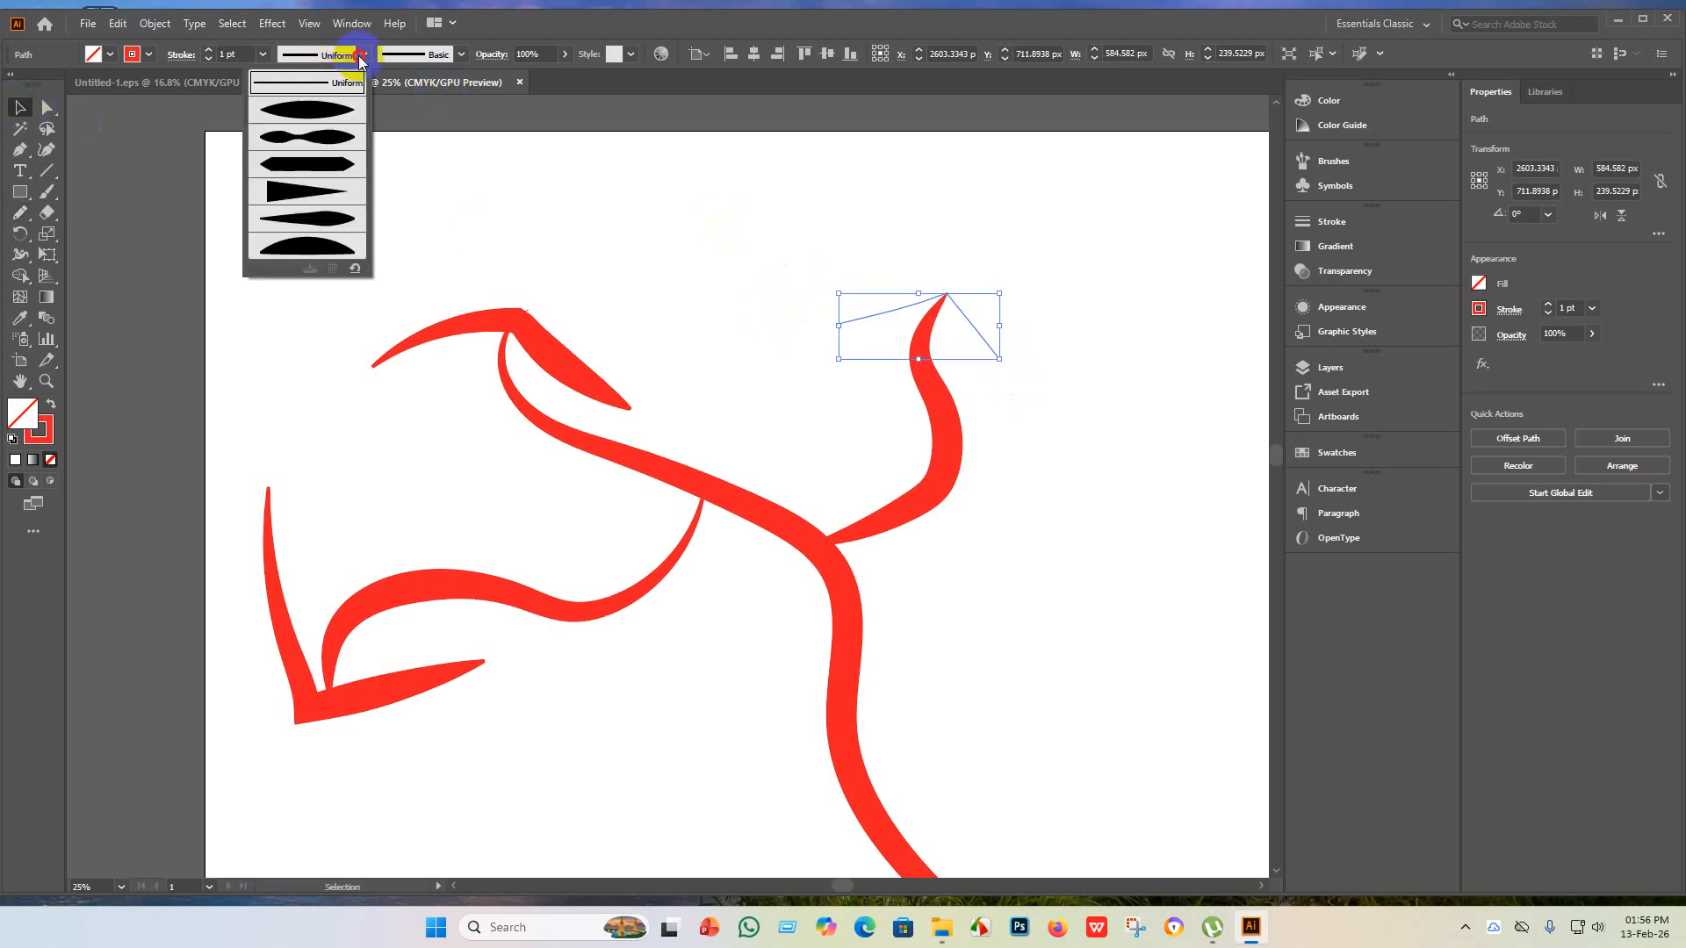
pyautogui.click(241, 60)
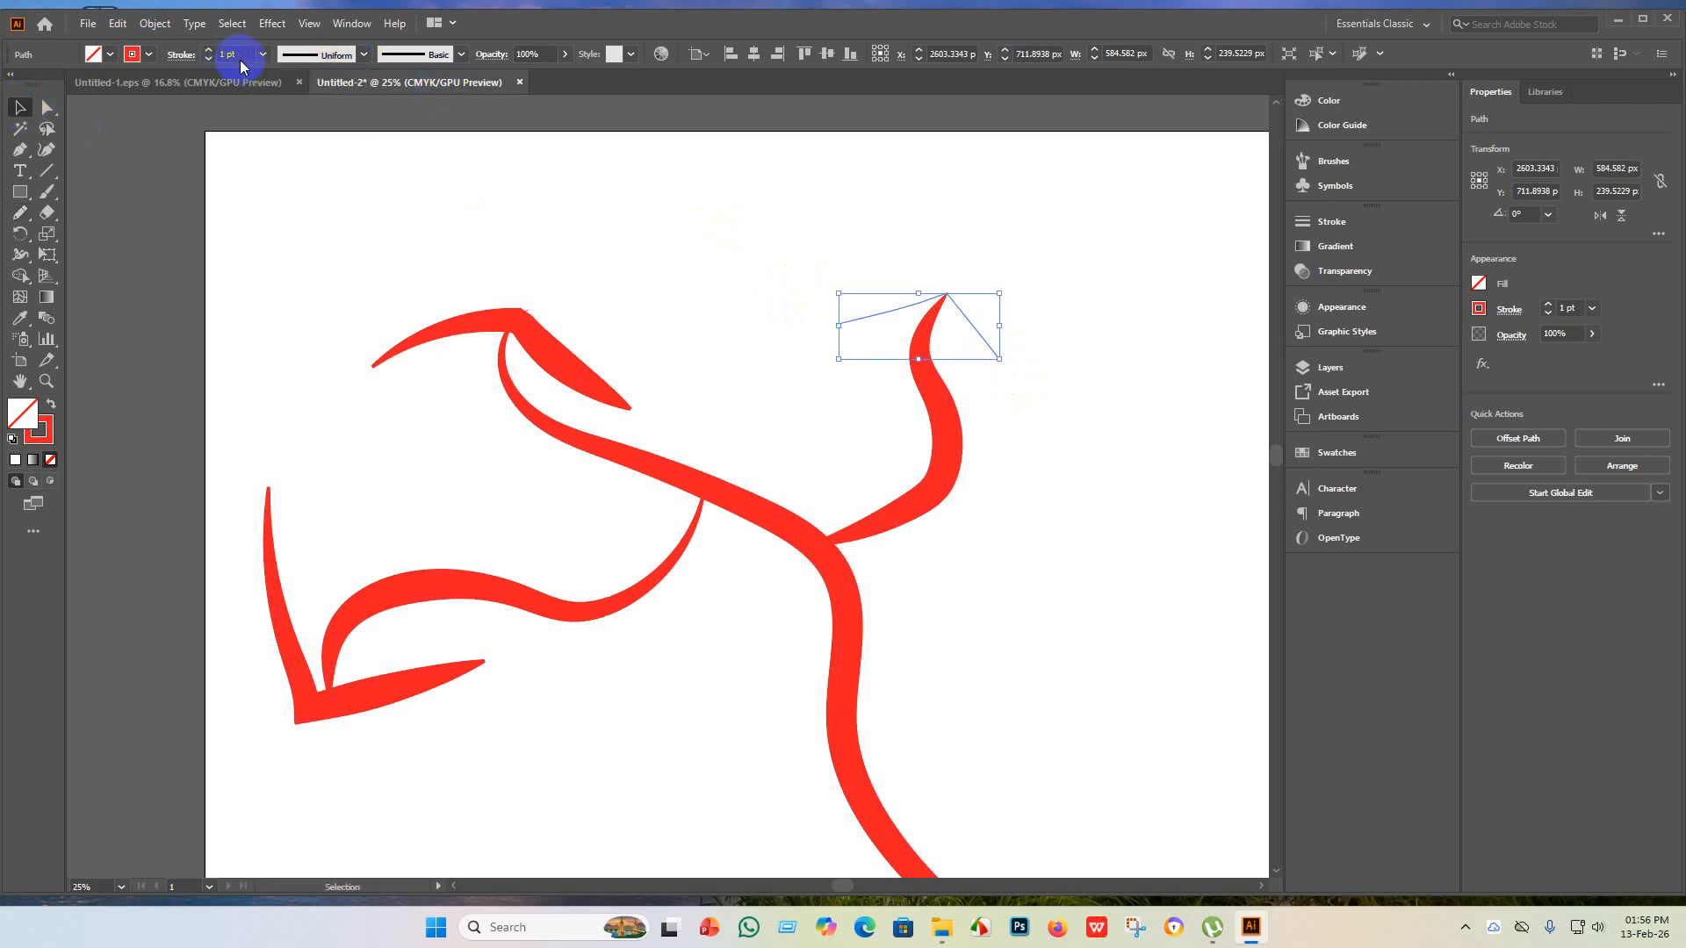
pyautogui.doubleClick(237, 55)
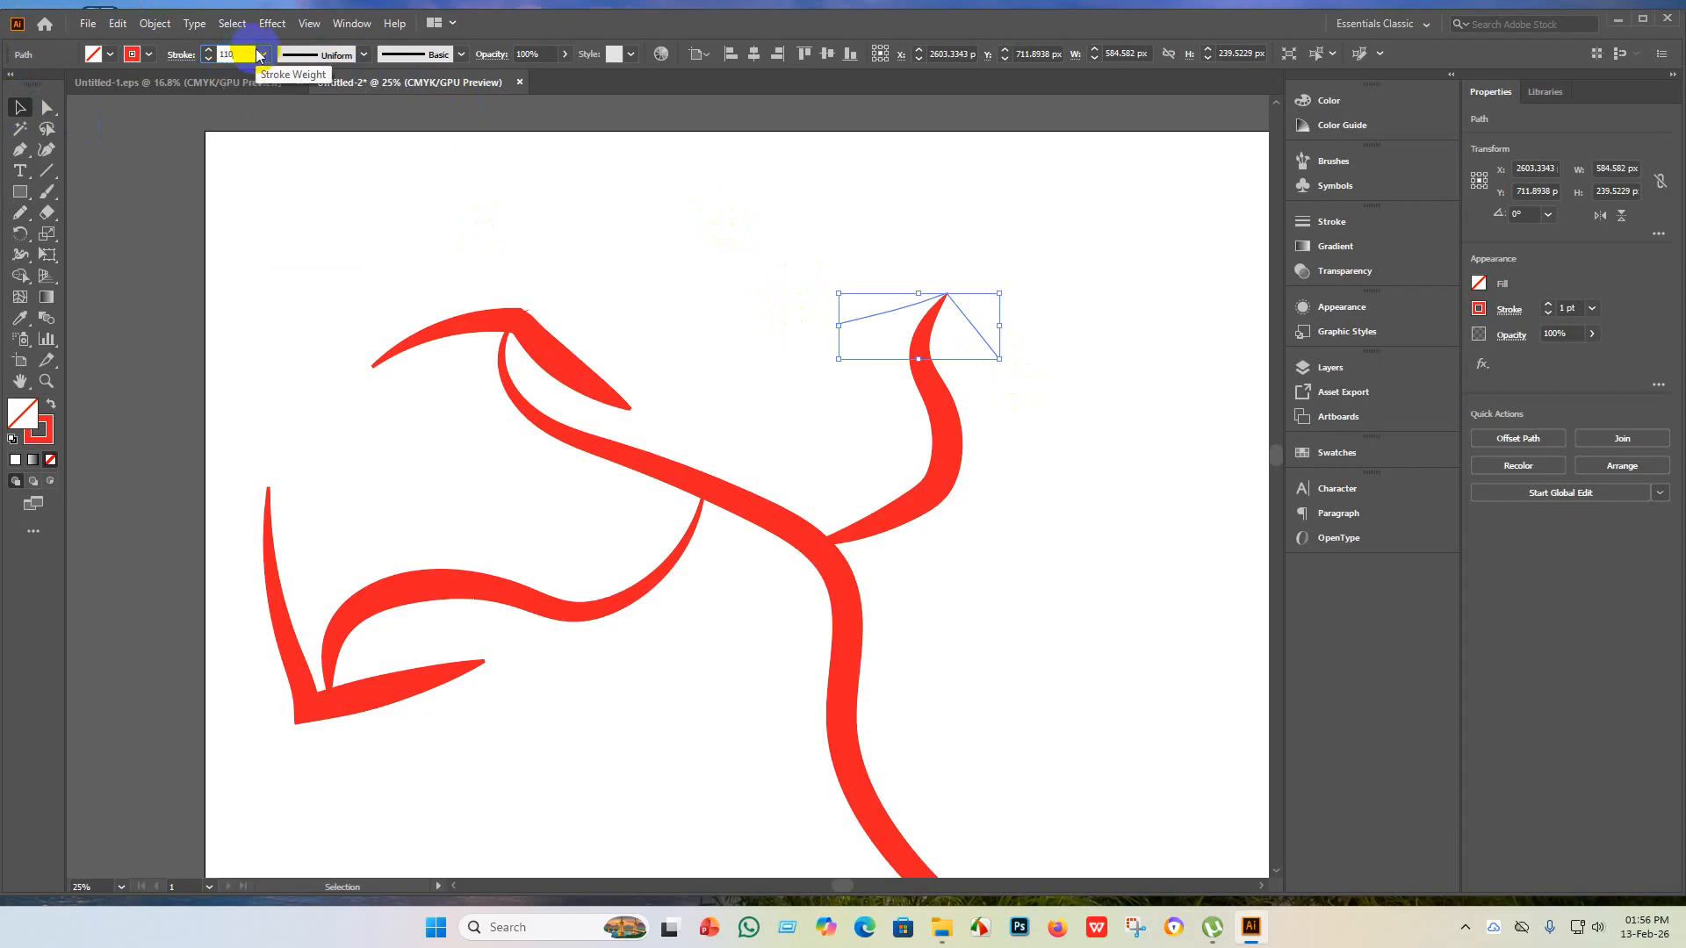
pyautogui.press('Return')
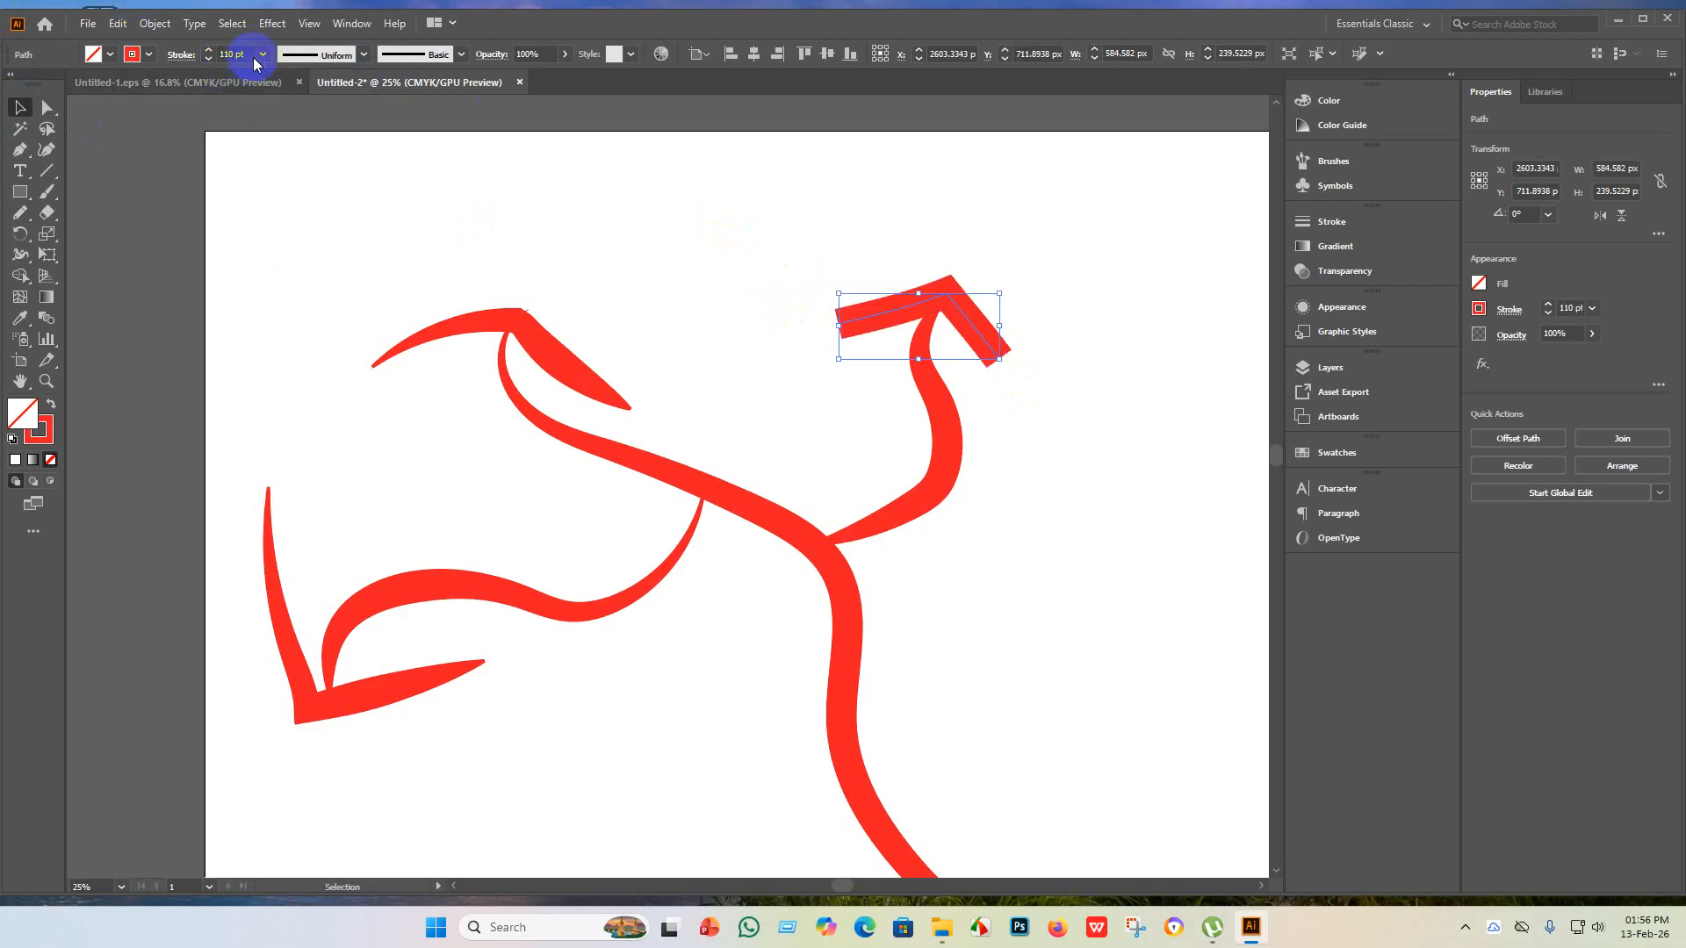
# - Try the wedge and symmetric elliptical width profiles on the new arrowhead, and apply the asymmetric tapered profile that is thickest near one end
pyautogui.click(364, 56)
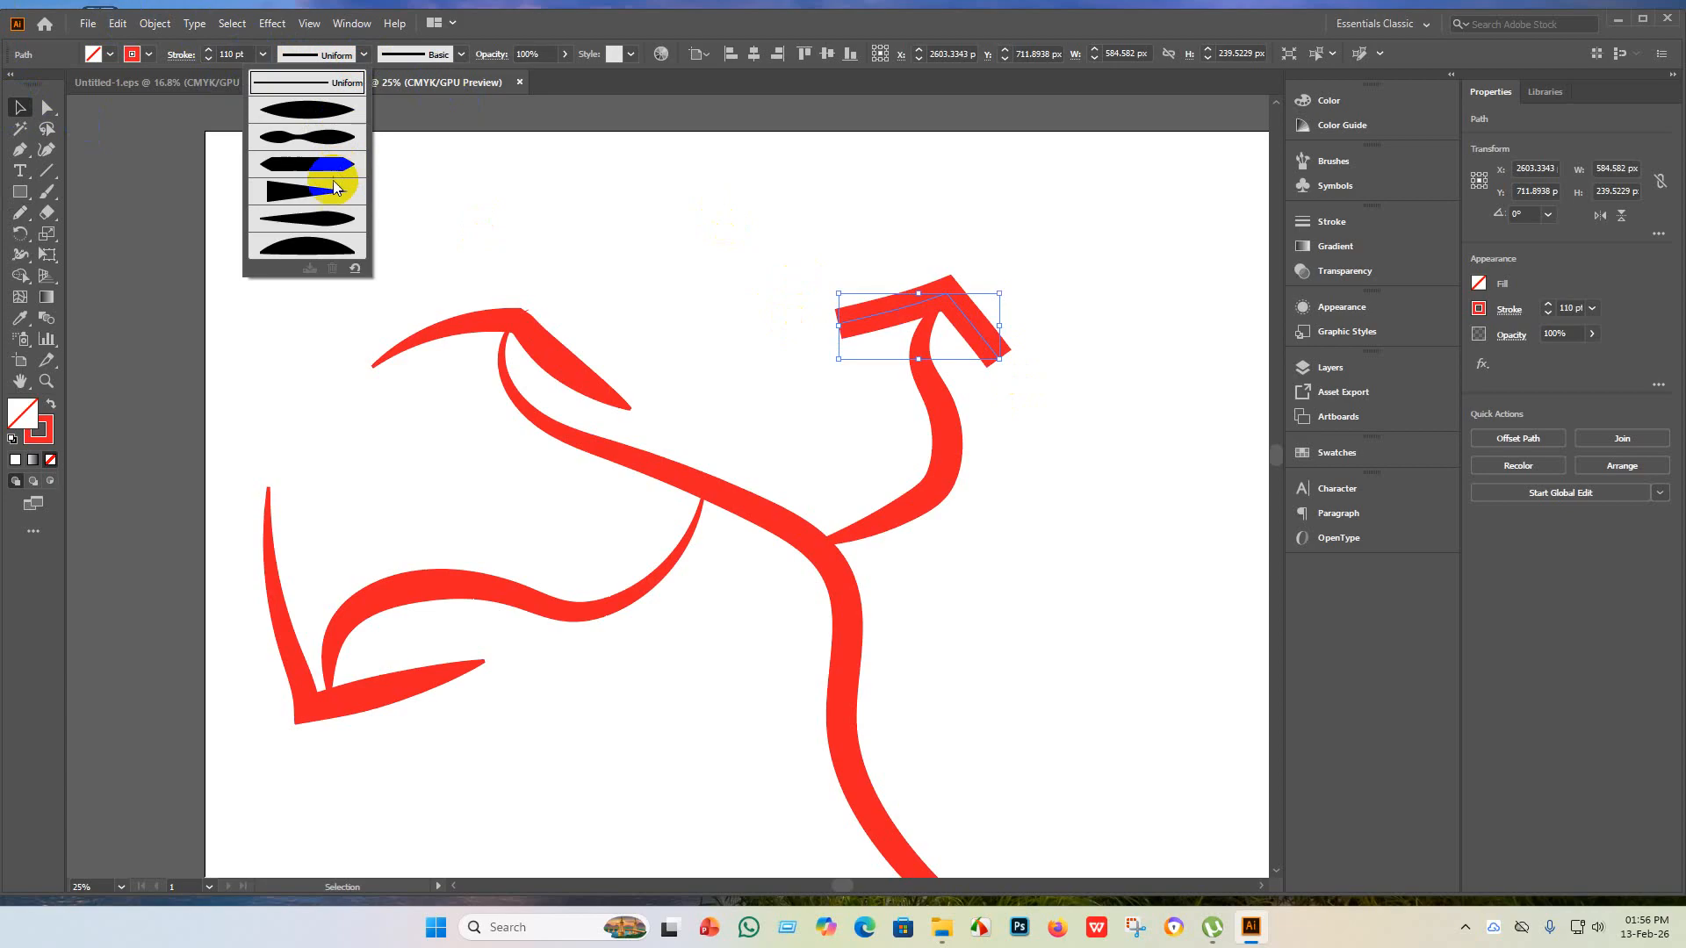
pyautogui.click(334, 187)
pyautogui.click(363, 56)
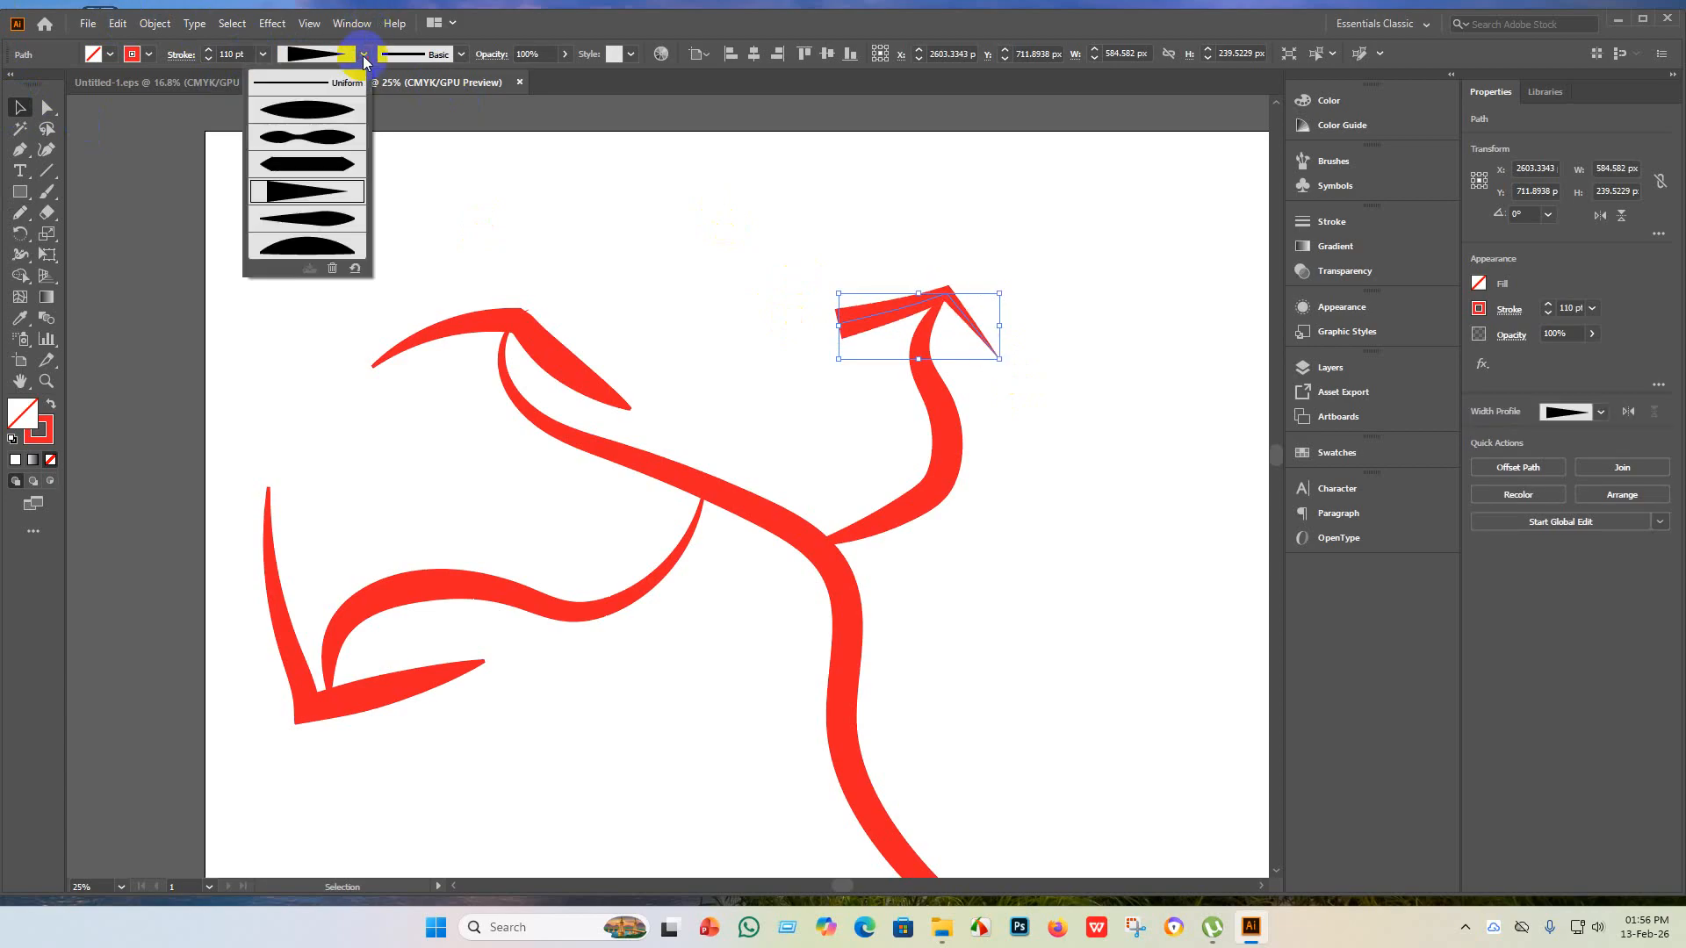
pyautogui.click(325, 107)
pyautogui.click(364, 56)
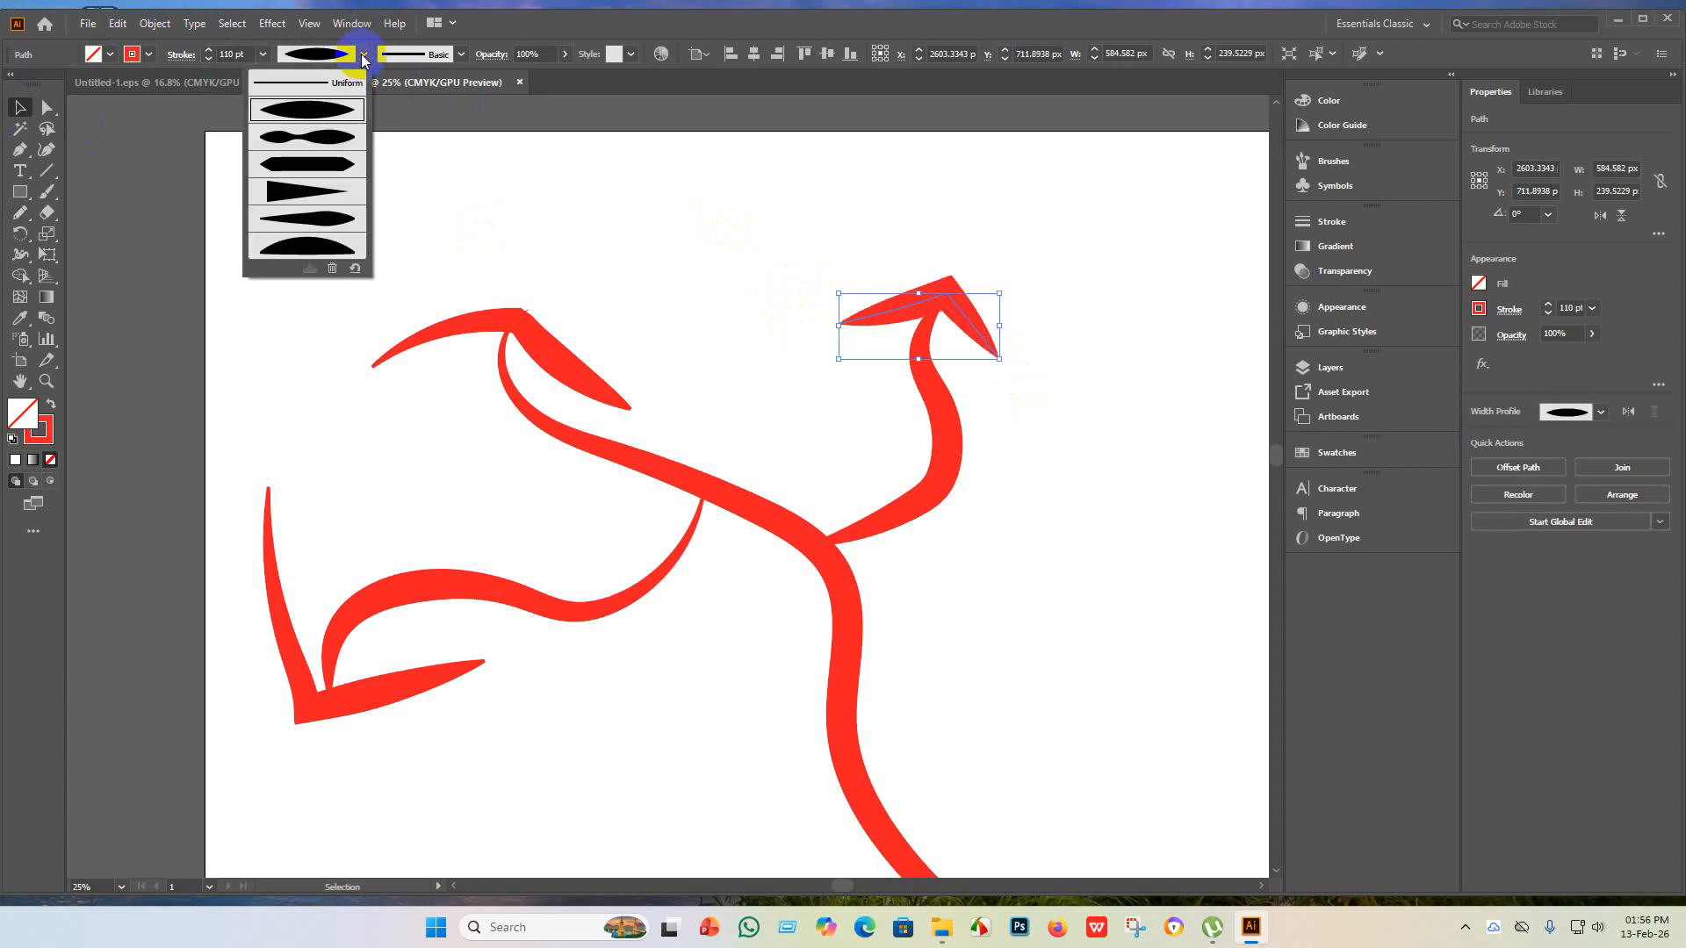
pyautogui.click(323, 218)
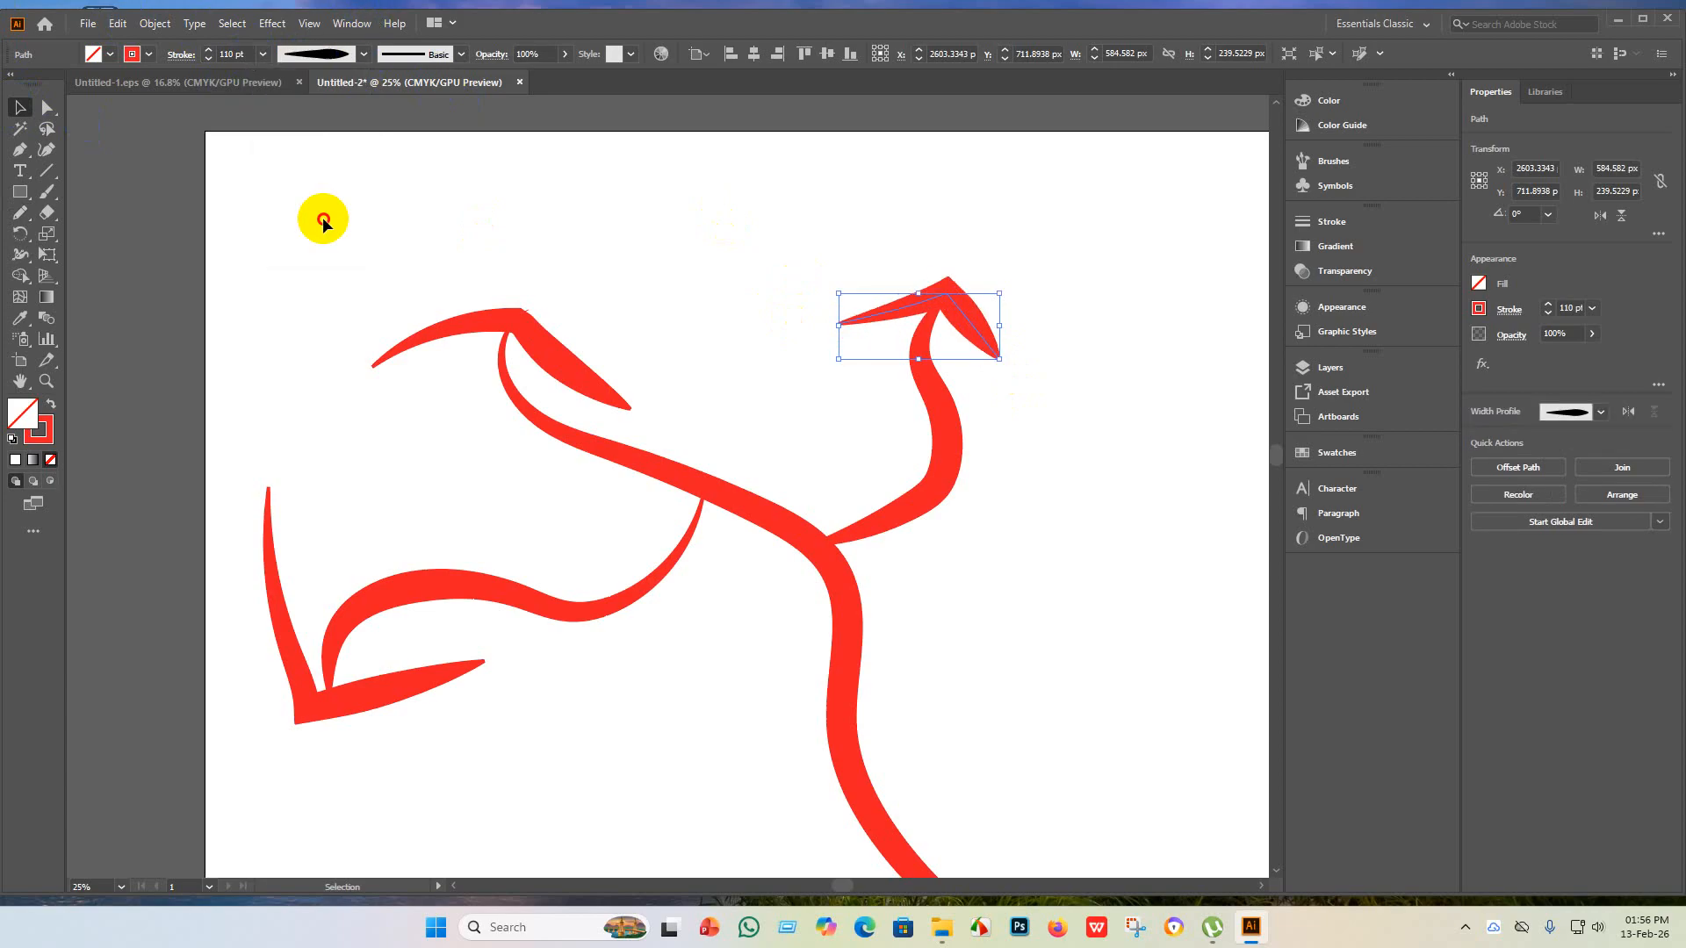
pyautogui.click(351, 55)
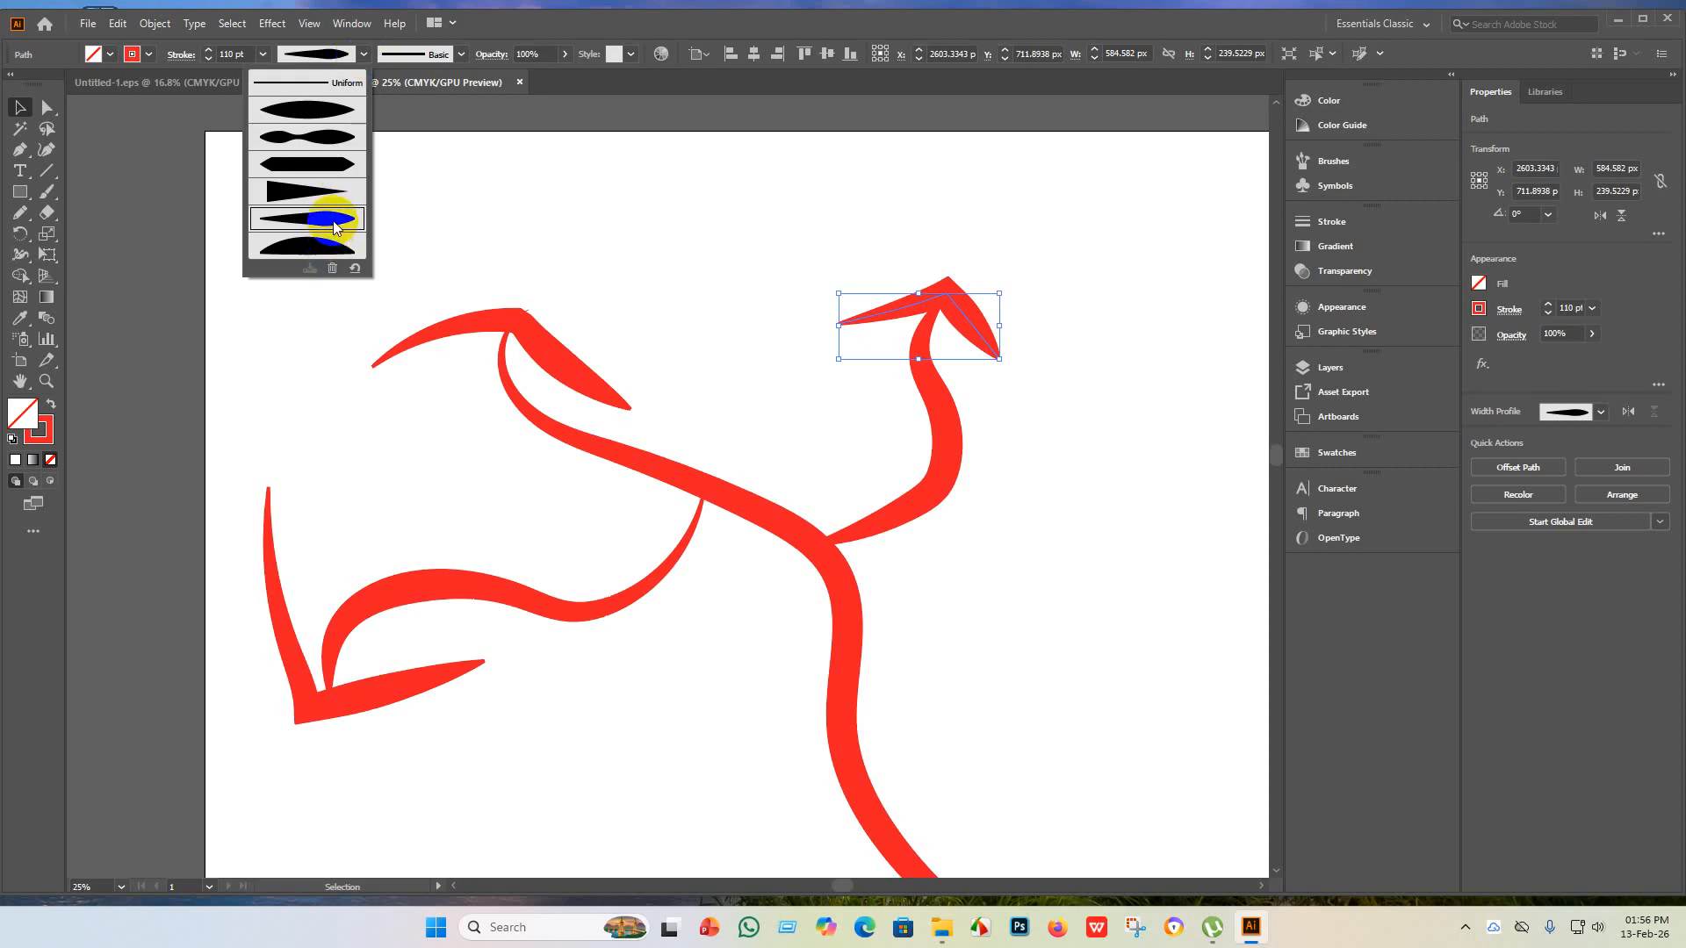
pyautogui.click(360, 56)
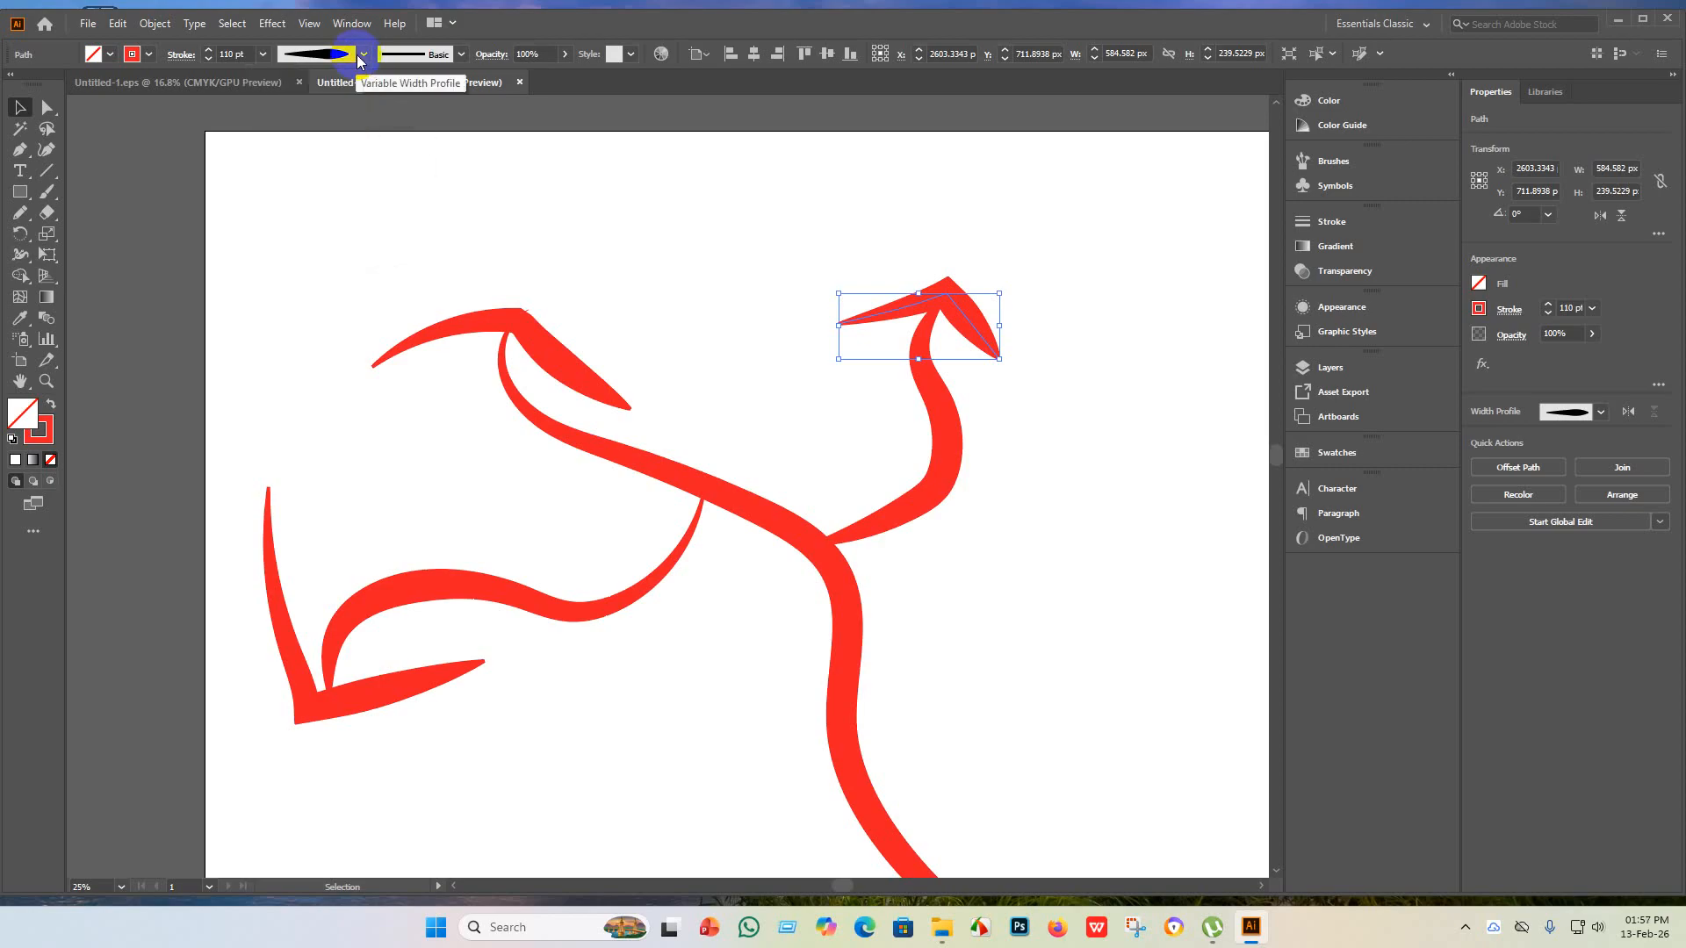
pyautogui.click(360, 55)
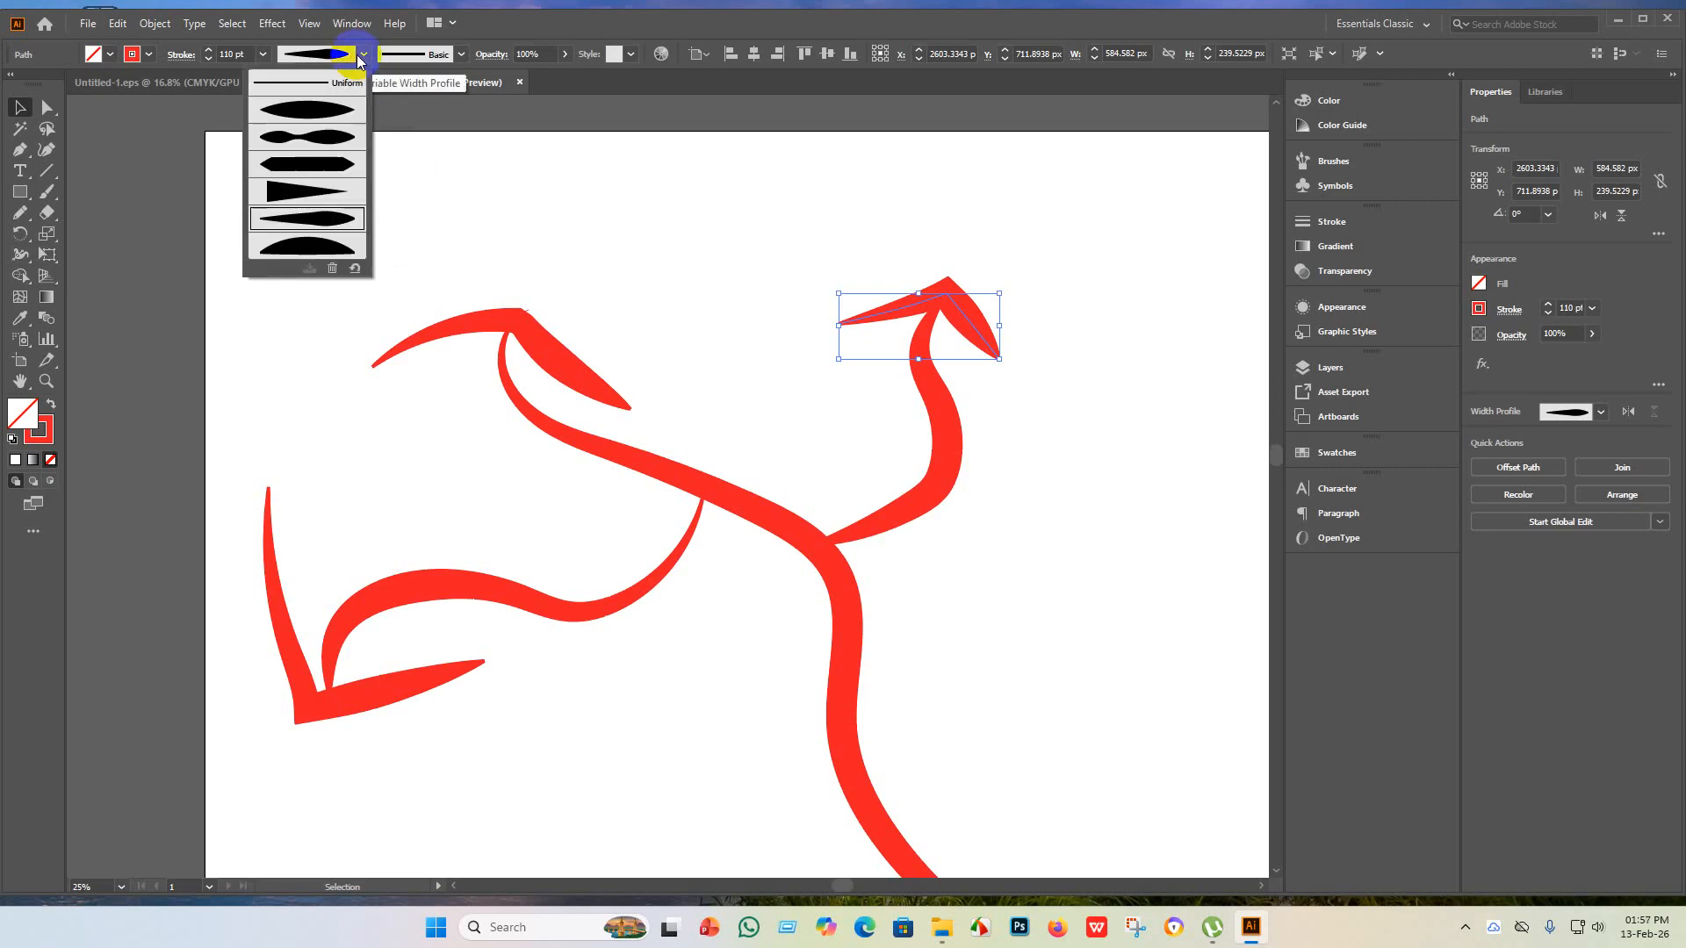
pyautogui.click(155, 268)
# - Nudge the new arrowhead slightly left so it is centred on the upper-right branch's tip, and deselect it
pyautogui.click(737, 364)
pyautogui.moveTo(969, 324); pyautogui.dragTo(962, 323)
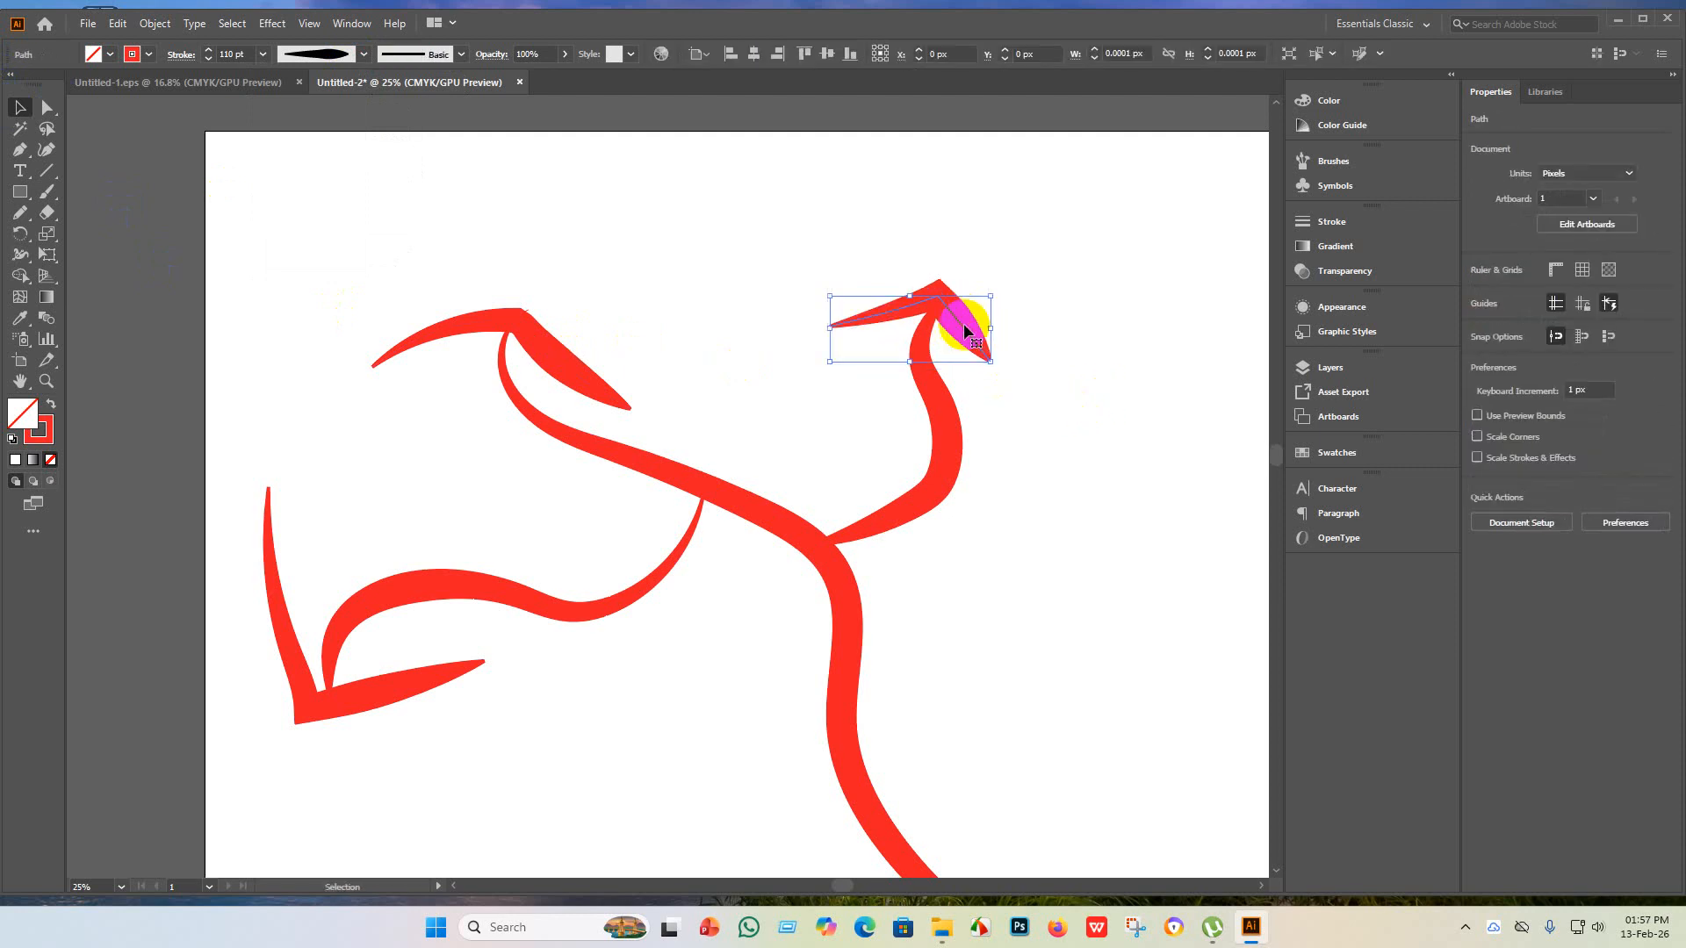
pyautogui.click(1126, 387)
# - Group the upper-right branch with its arrowhead
pyautogui.scroll(-3, 1013, 444)
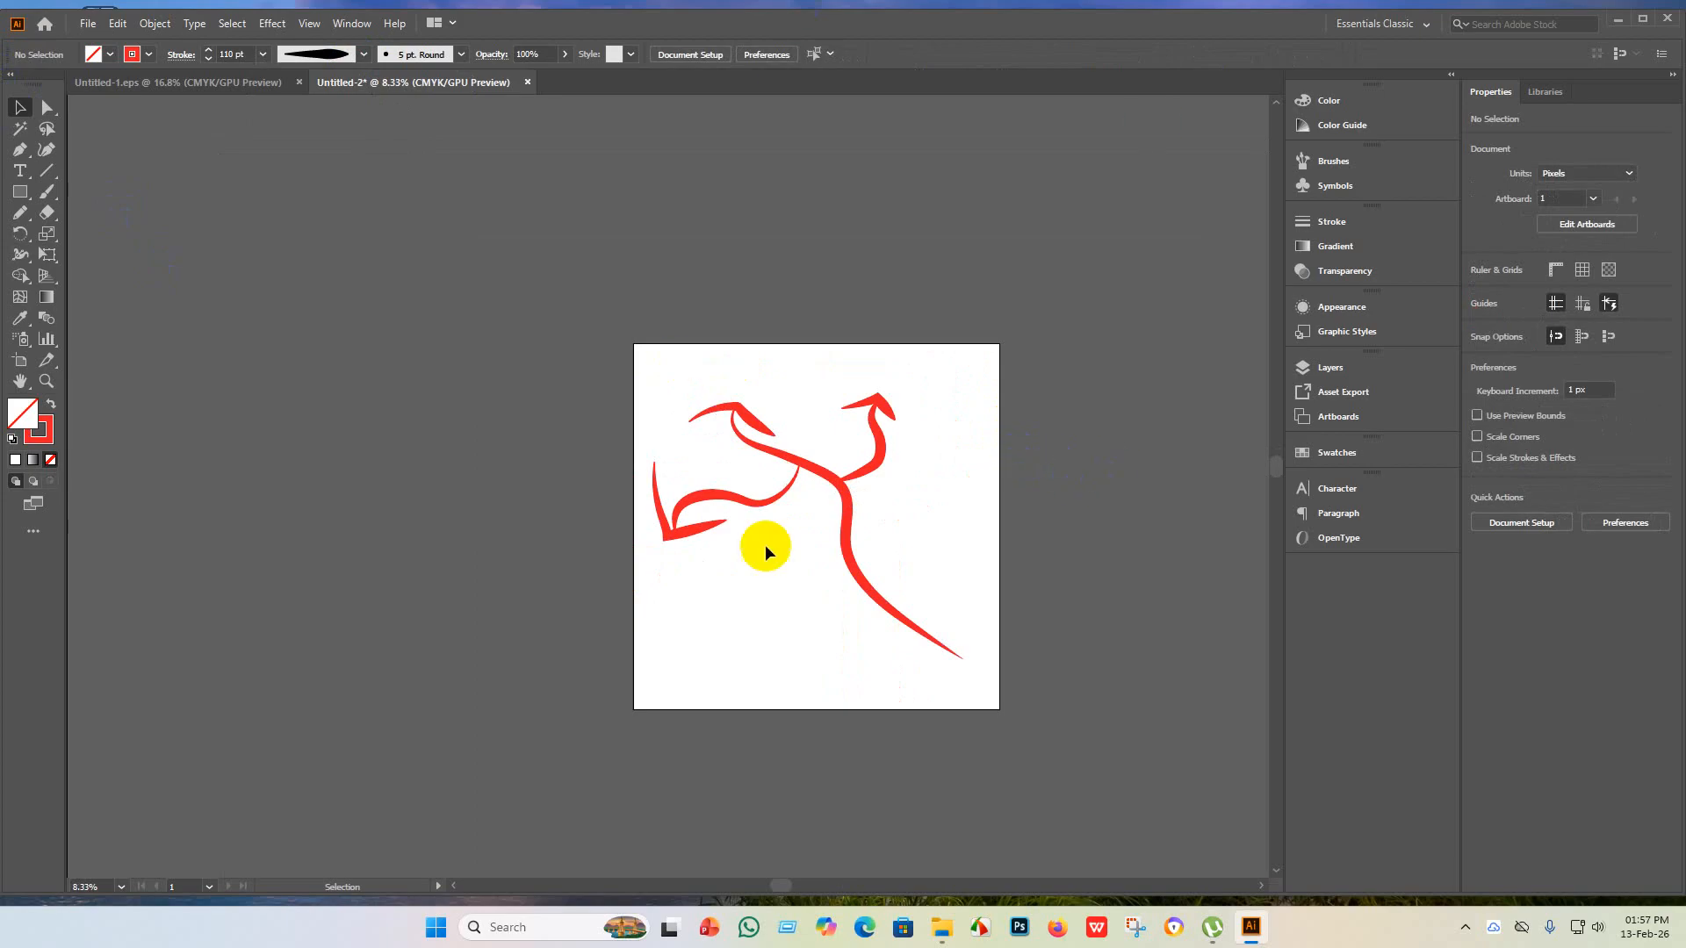
pyautogui.press('a')
pyautogui.moveTo(996, 527); pyautogui.dragTo(848, 360)
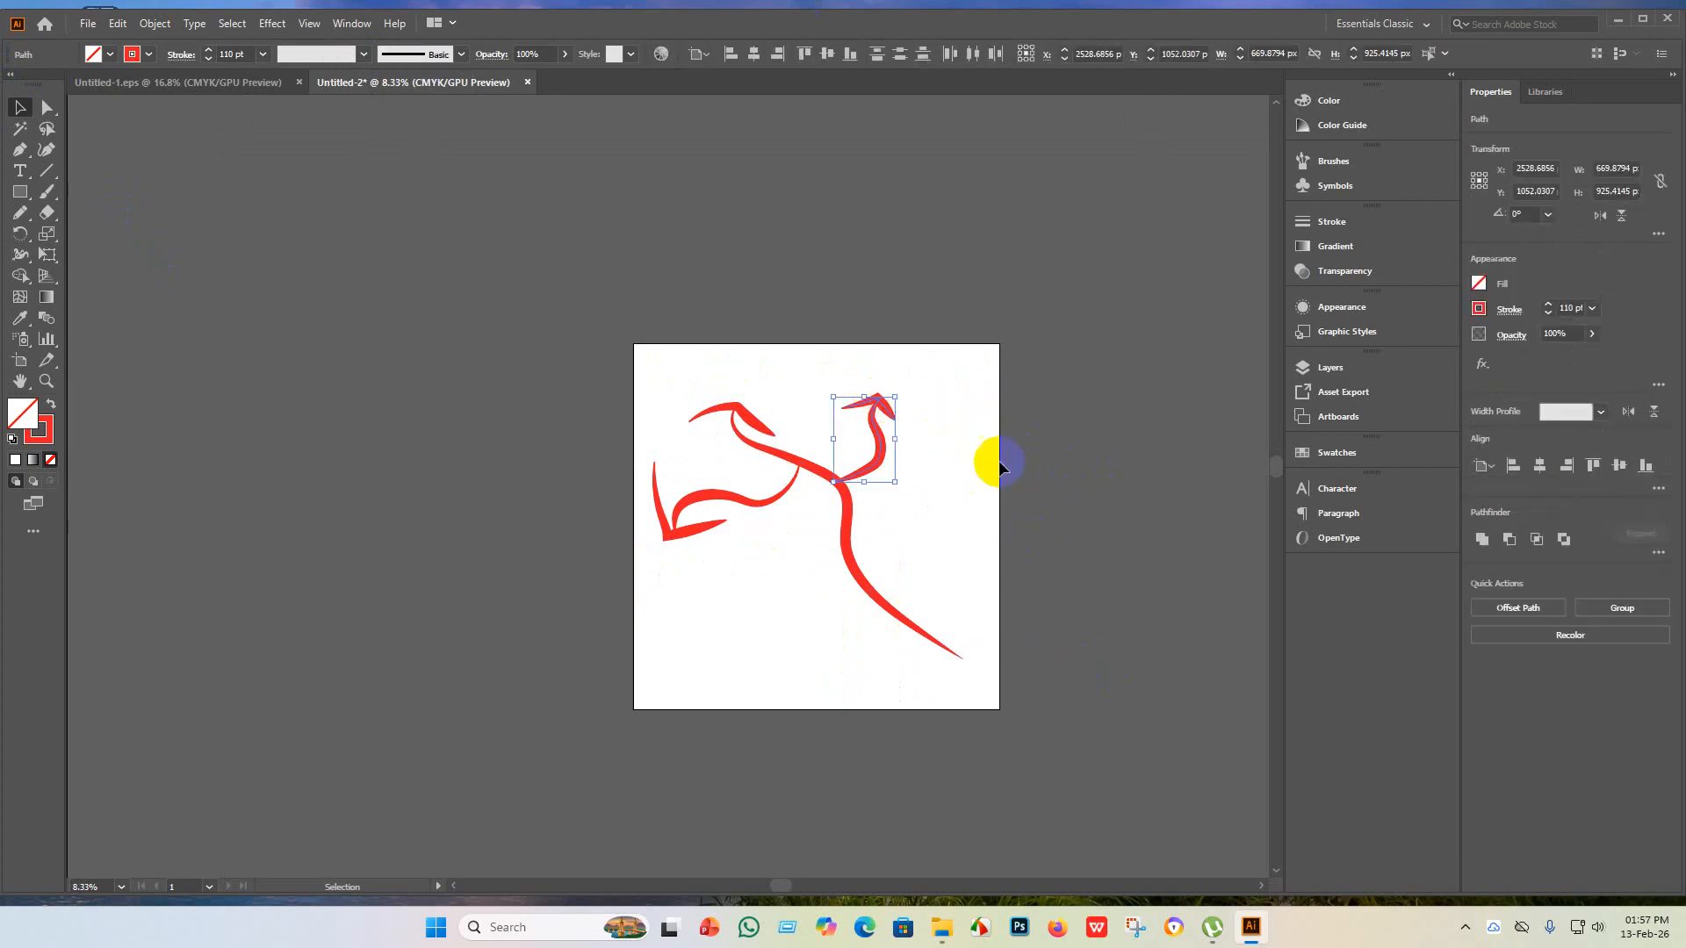
pyautogui.hotkey('ctrl', 'g')
pyautogui.press('v')
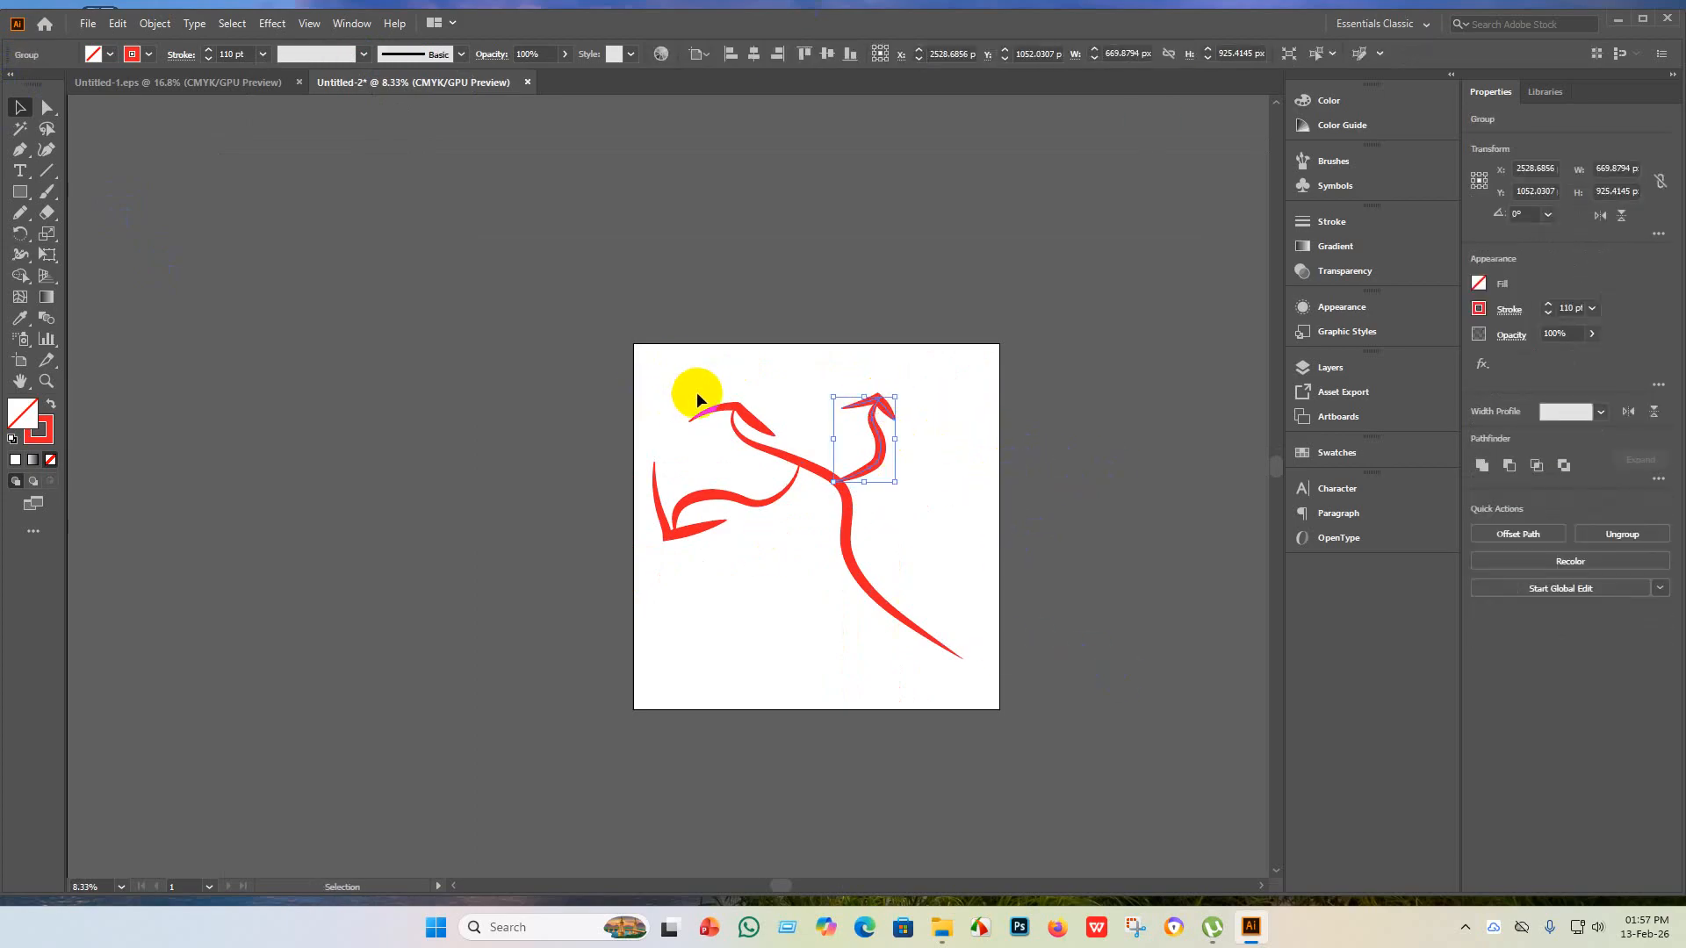
# - Try moving the lower-left arrow group down onto the lower part of the main stem, and undo the move
pyautogui.press('a')
pyautogui.moveTo(678, 471); pyautogui.dragTo(742, 573)
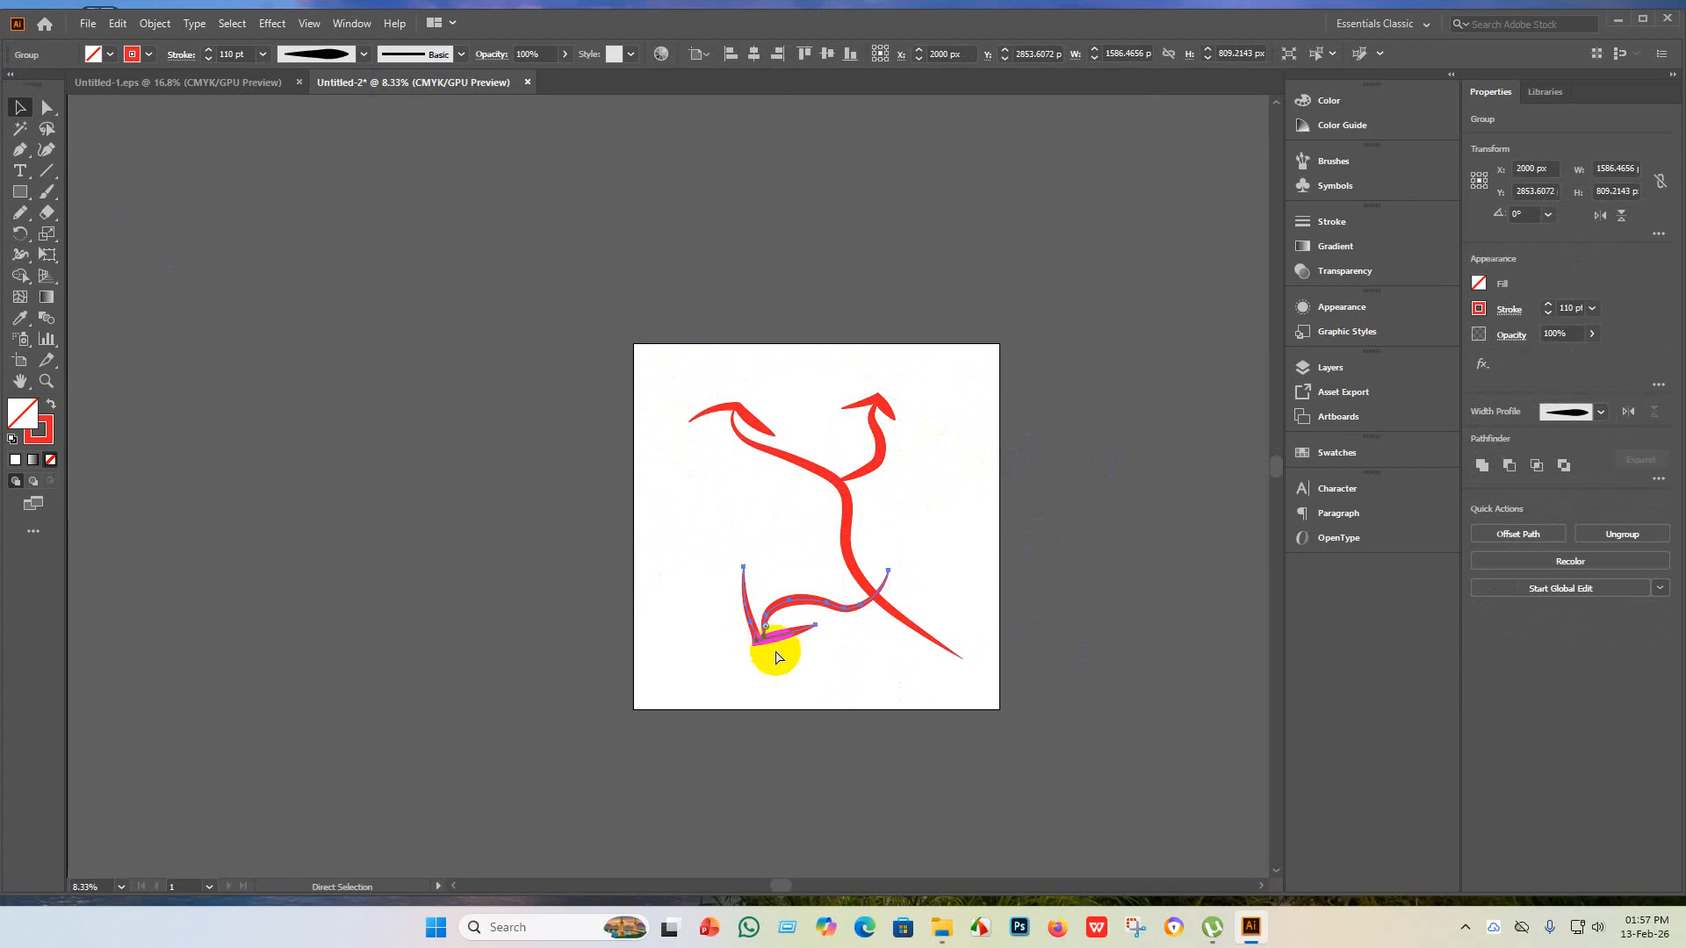
pyautogui.hotkey('ctrl', 'z')
pyautogui.press('v')
pyautogui.click(755, 540)
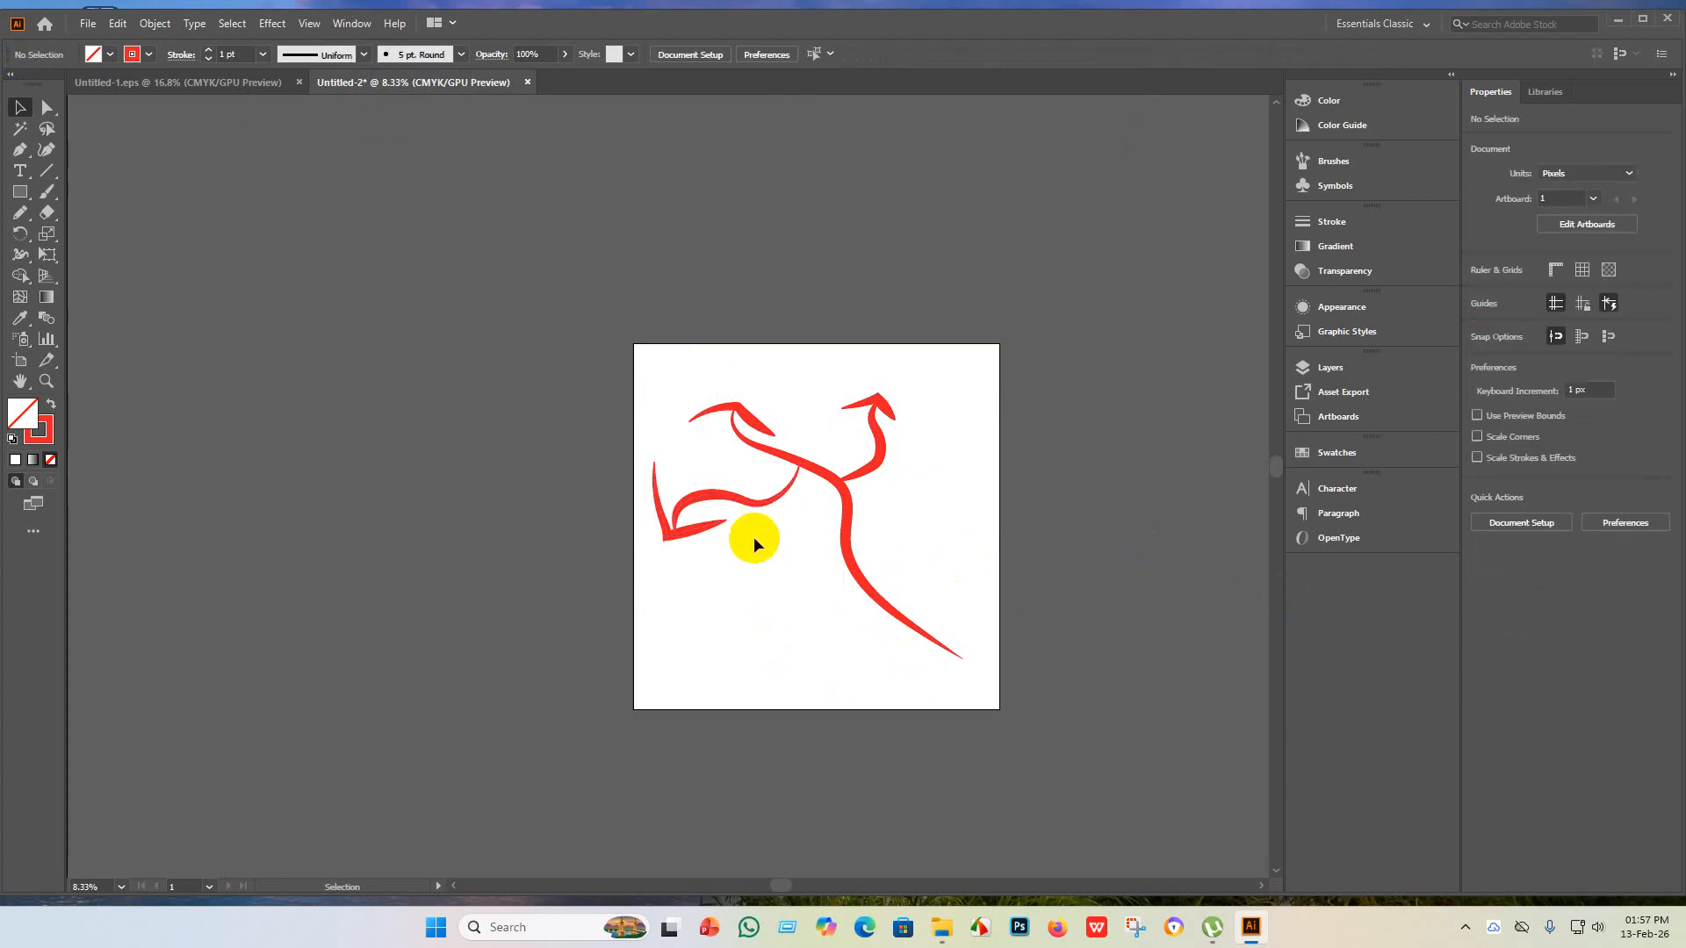
# - Rotate the lower-left arrow group about 24° clockwise and move it right so its tail joins the main stem below the bend
pyautogui.click(777, 500)
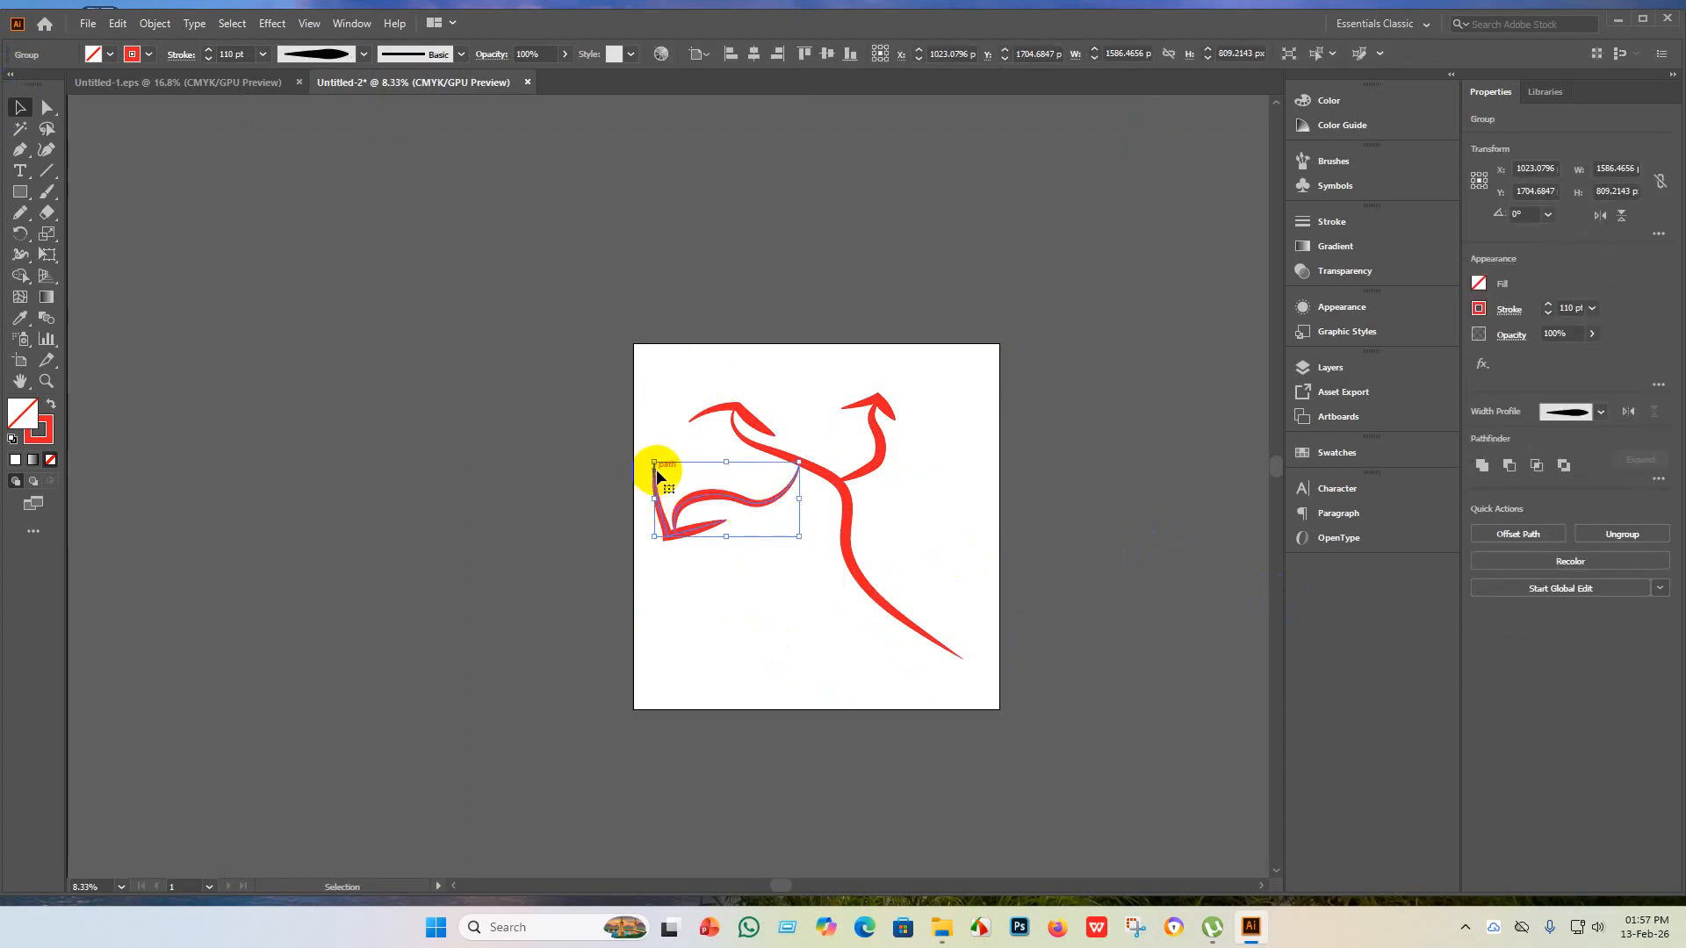
pyautogui.click(649, 543)
pyautogui.click(651, 539)
pyautogui.moveTo(651, 547); pyautogui.dragTo(618, 512)
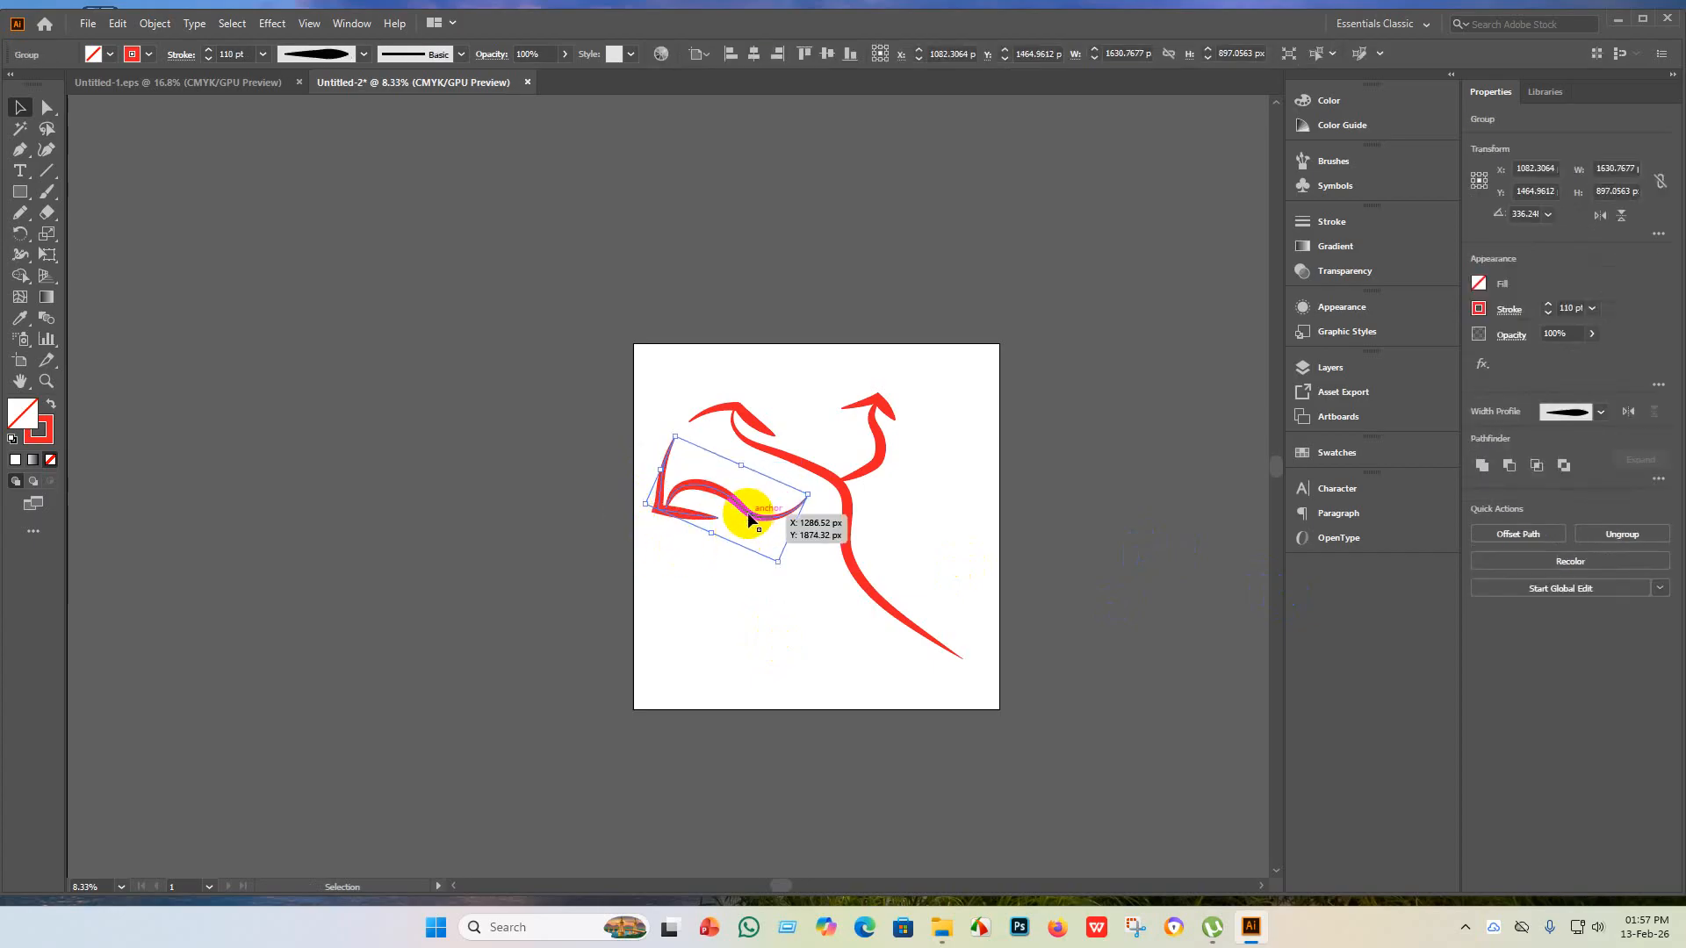
pyautogui.moveTo(748, 520); pyautogui.dragTo(787, 516)
pyautogui.click(961, 527)
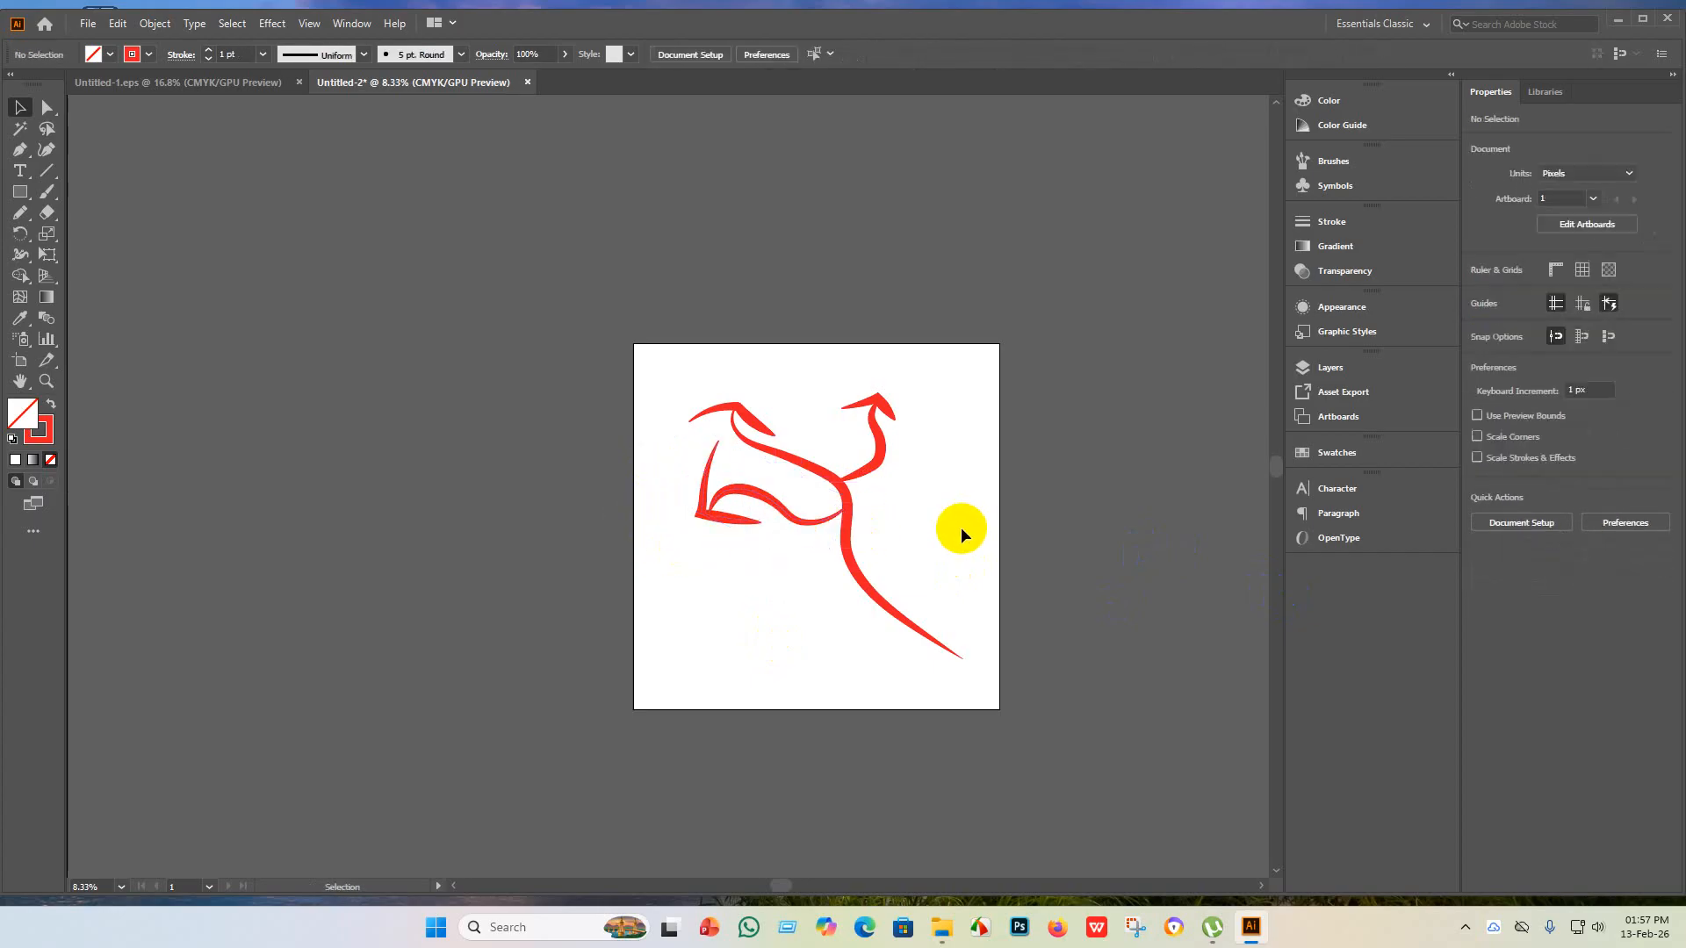
# - Group all the arrow artwork and enlarge the group to about 3222 × 3293 px
pyautogui.scroll(1, 918, 487)
pyautogui.scroll(-2, 896, 499)
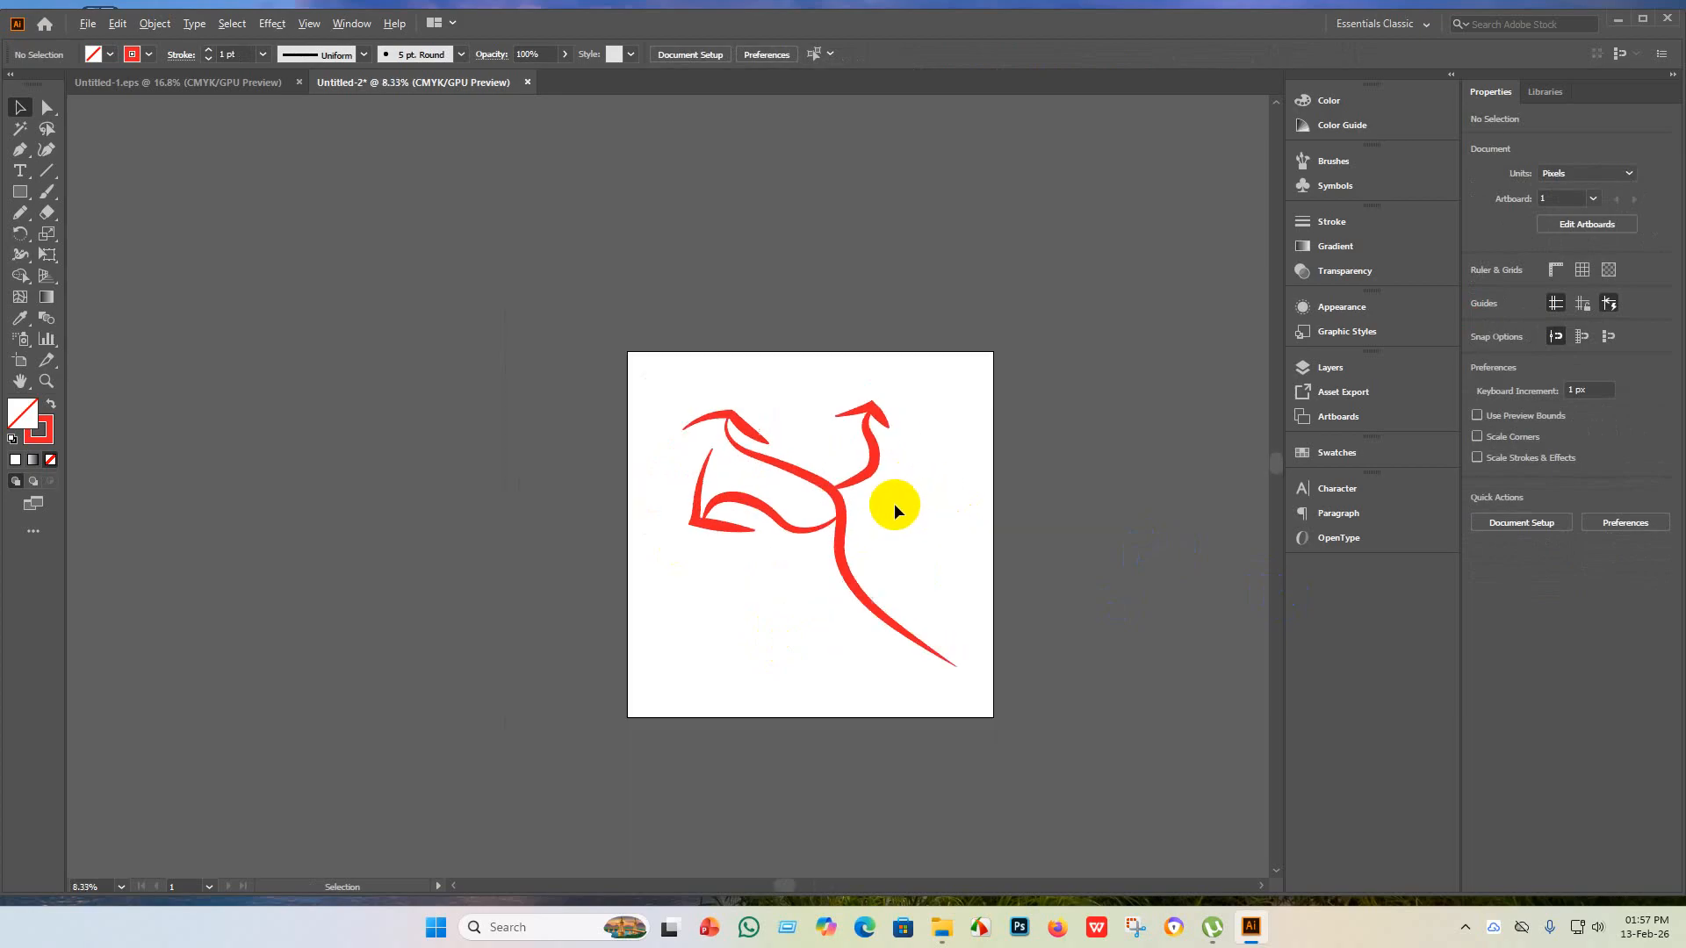
pyautogui.hotkey('ctrl', 'a')
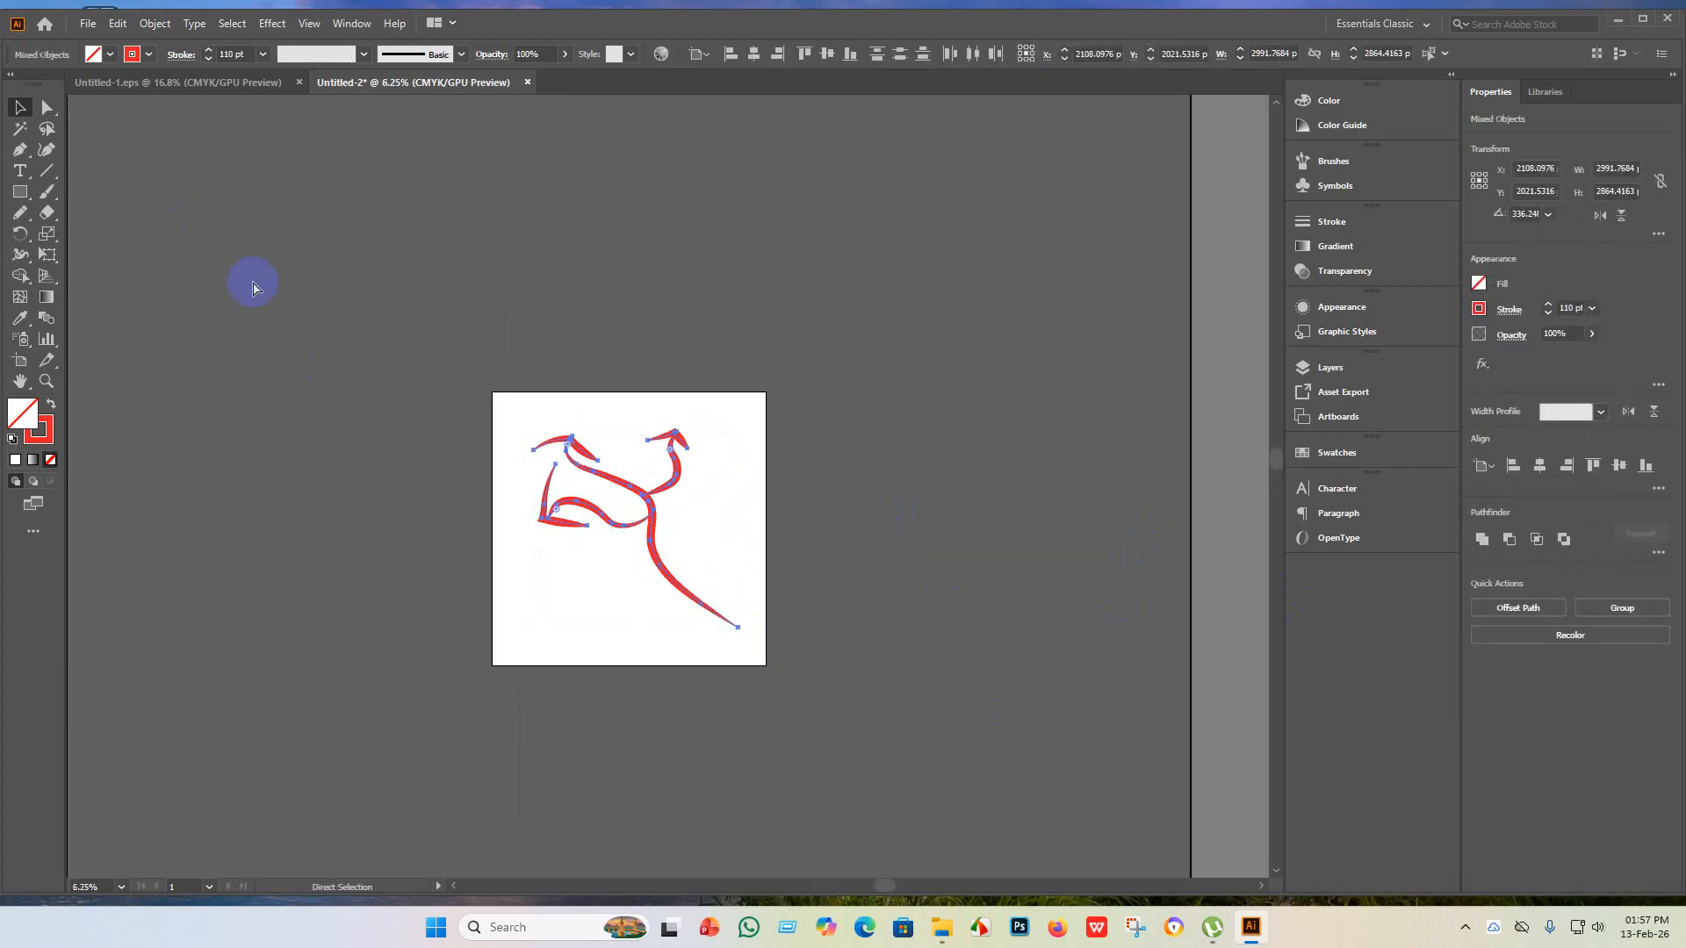
pyautogui.hotkey('ctrl', 'g')
pyautogui.moveTo(740, 628); pyautogui.dragTo(629, 660)
pyautogui.click(853, 686)
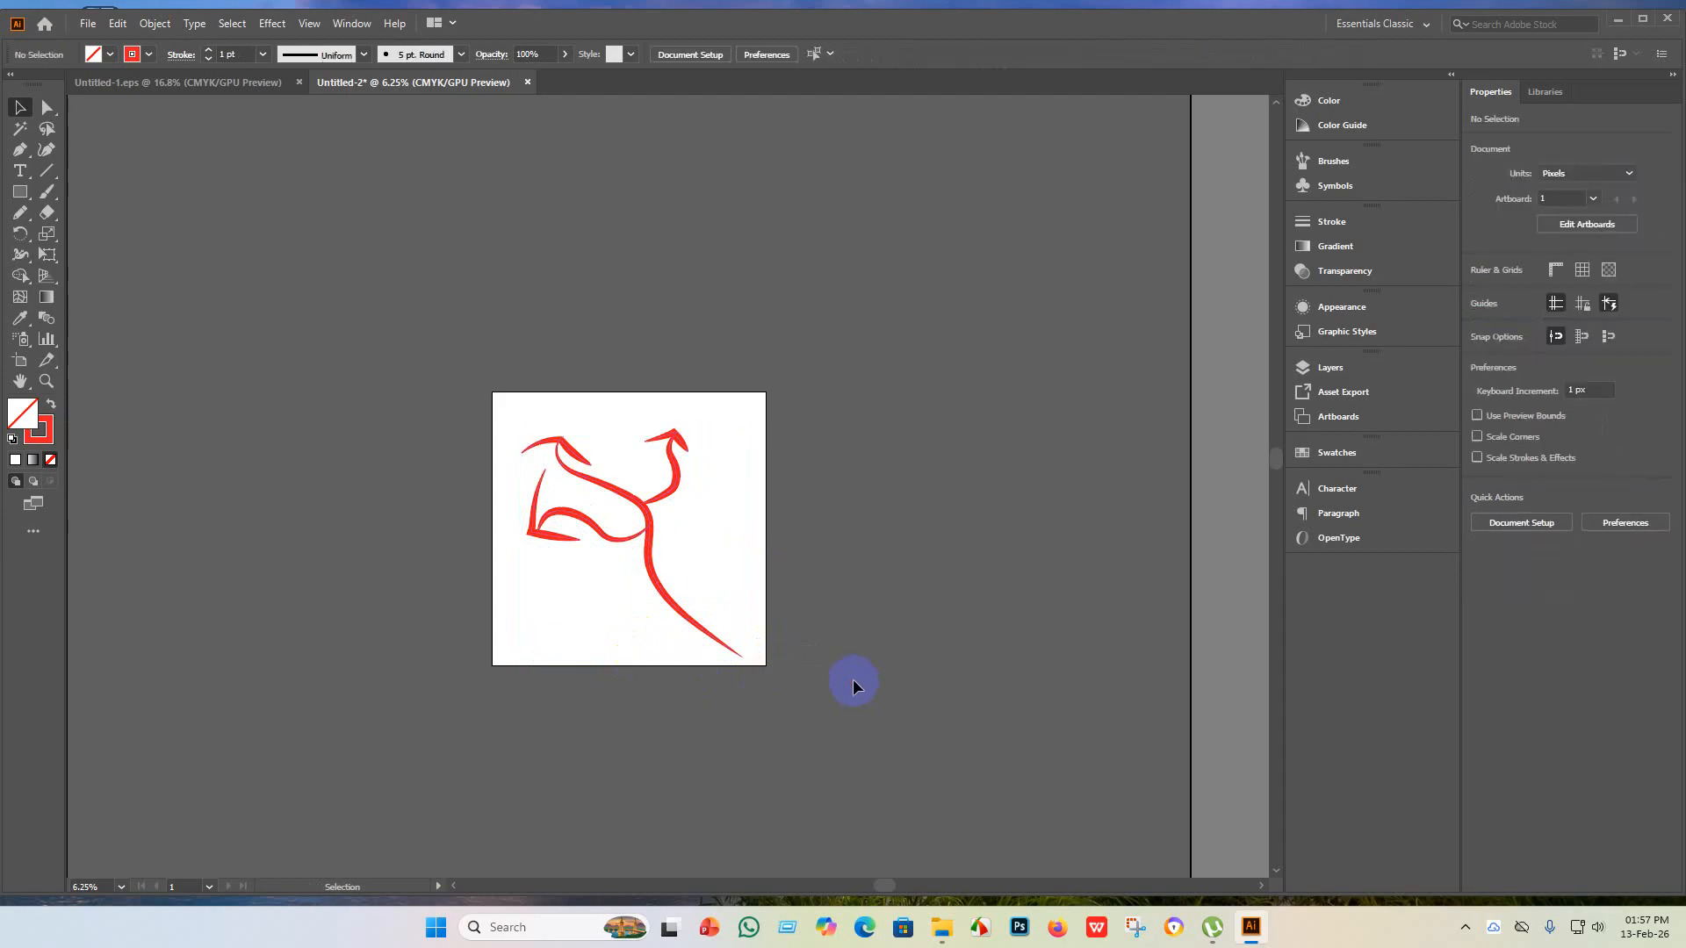
# - Move the grouped arrows up on the artboard and adjust their size so they nearly fill it with a narrow margin
pyautogui.click(650, 518)
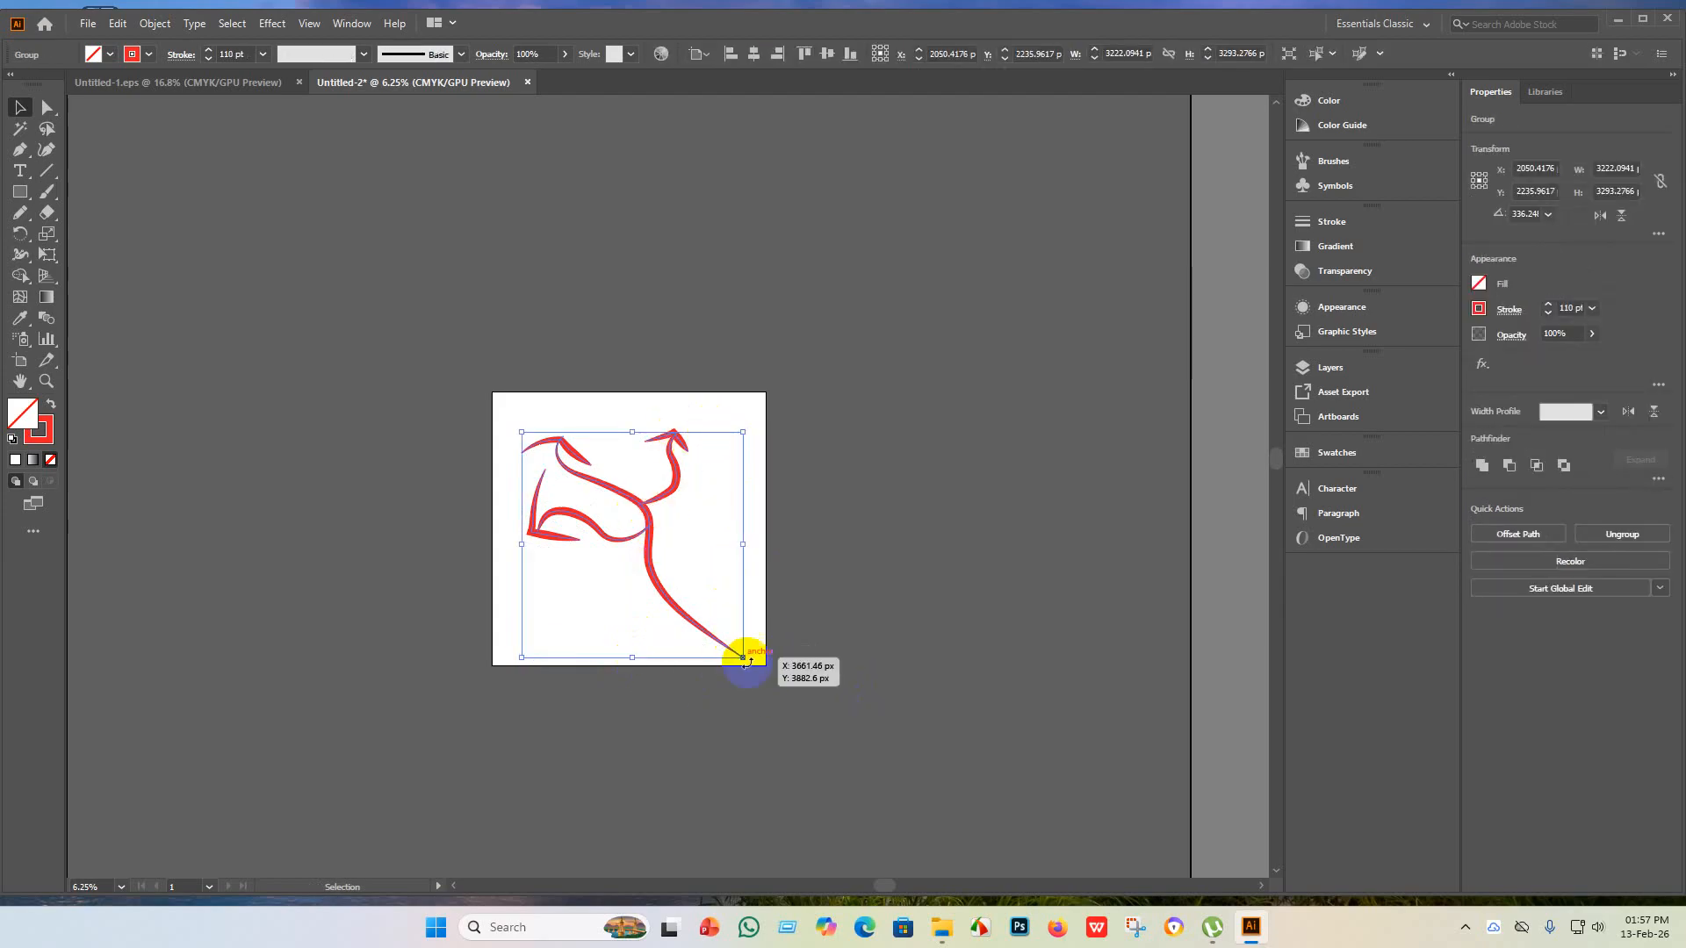
pyautogui.moveTo(743, 657); pyautogui.dragTo(728, 636)
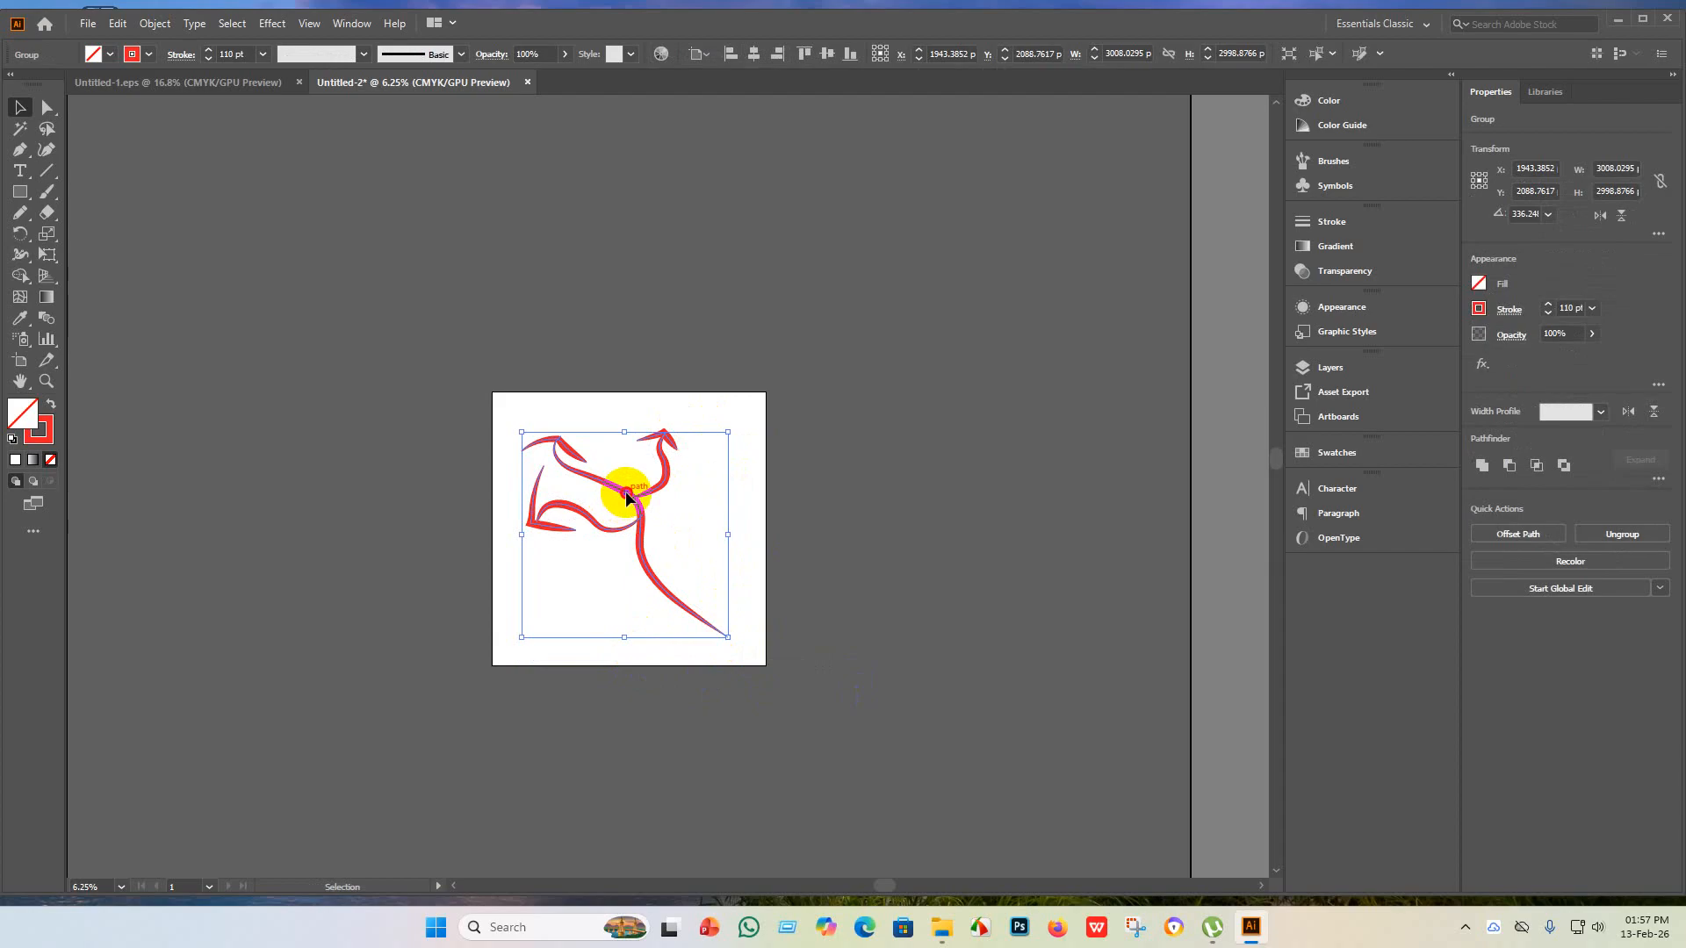
pyautogui.moveTo(627, 497); pyautogui.dragTo(630, 480)
pyautogui.moveTo(735, 618); pyautogui.dragTo(748, 657)
pyautogui.click(936, 657)
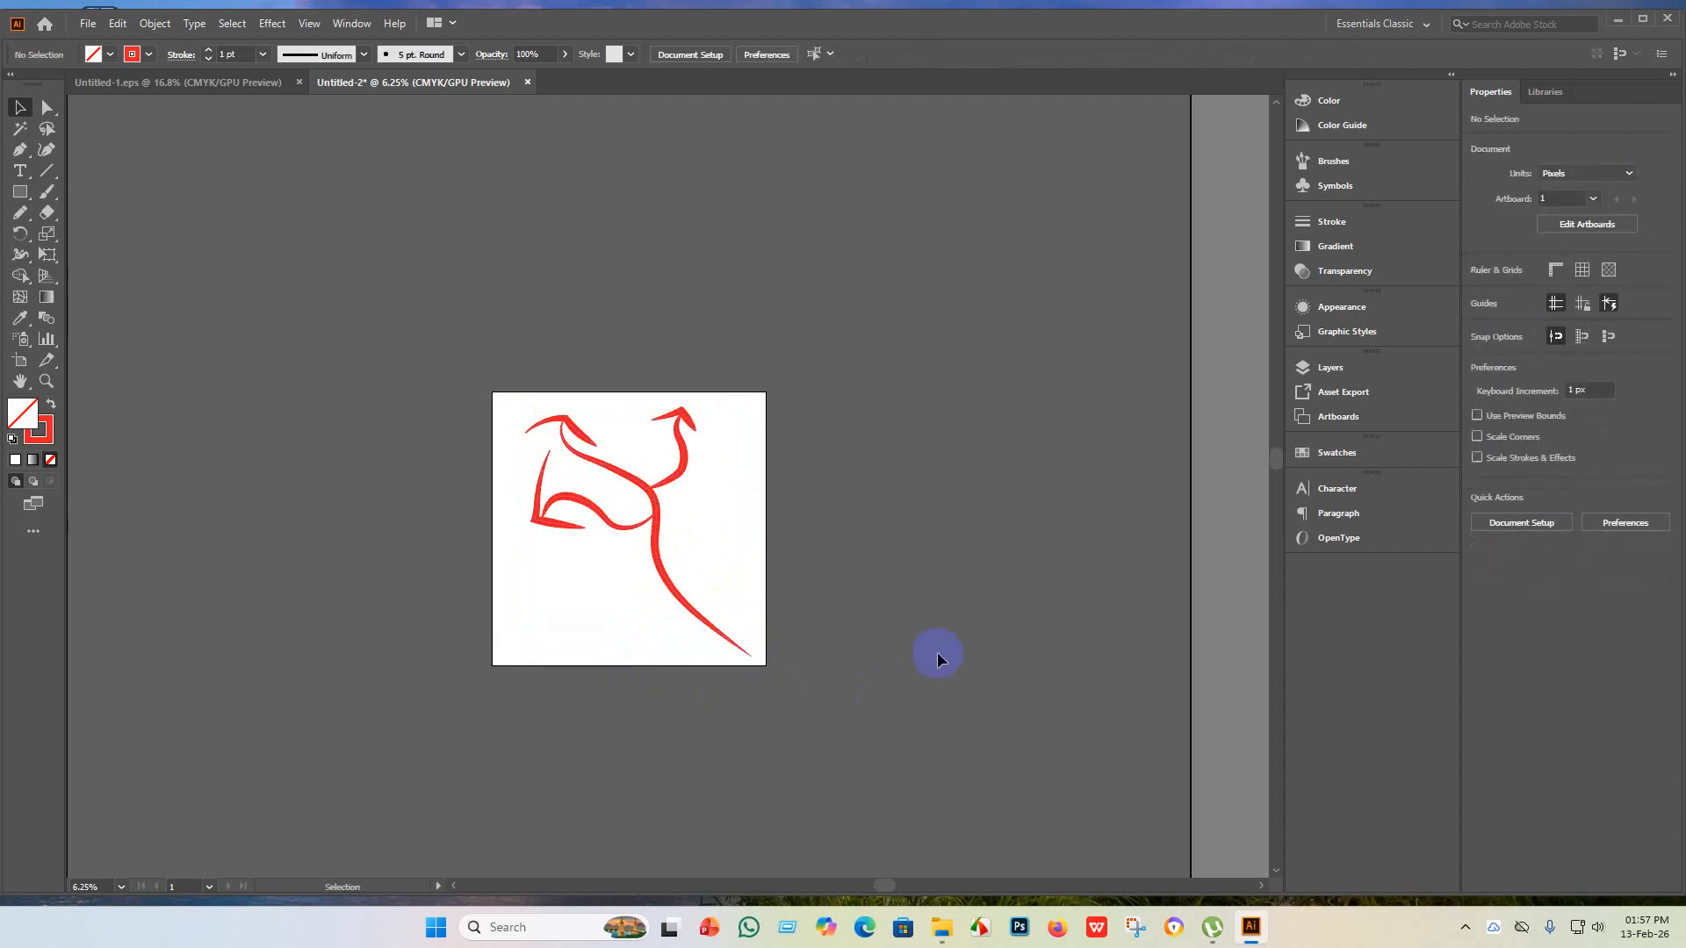
pyautogui.scroll(2, 658, 478)
pyautogui.scroll(-1, 659, 478)
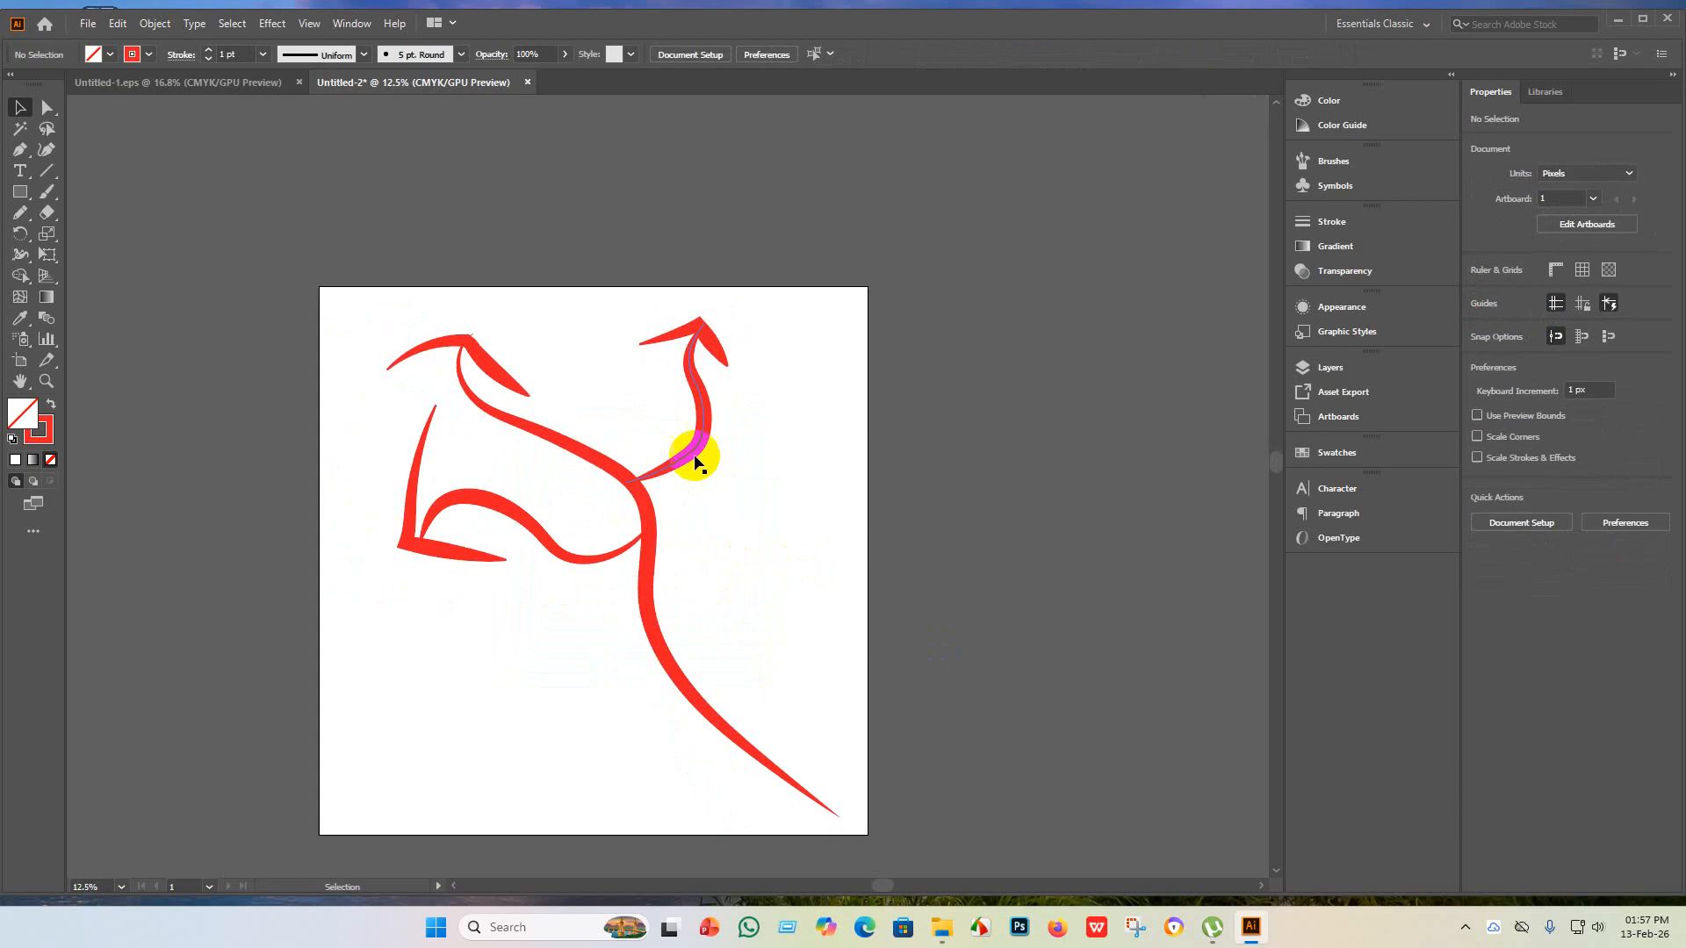
pyautogui.scroll(4, 467, 351)
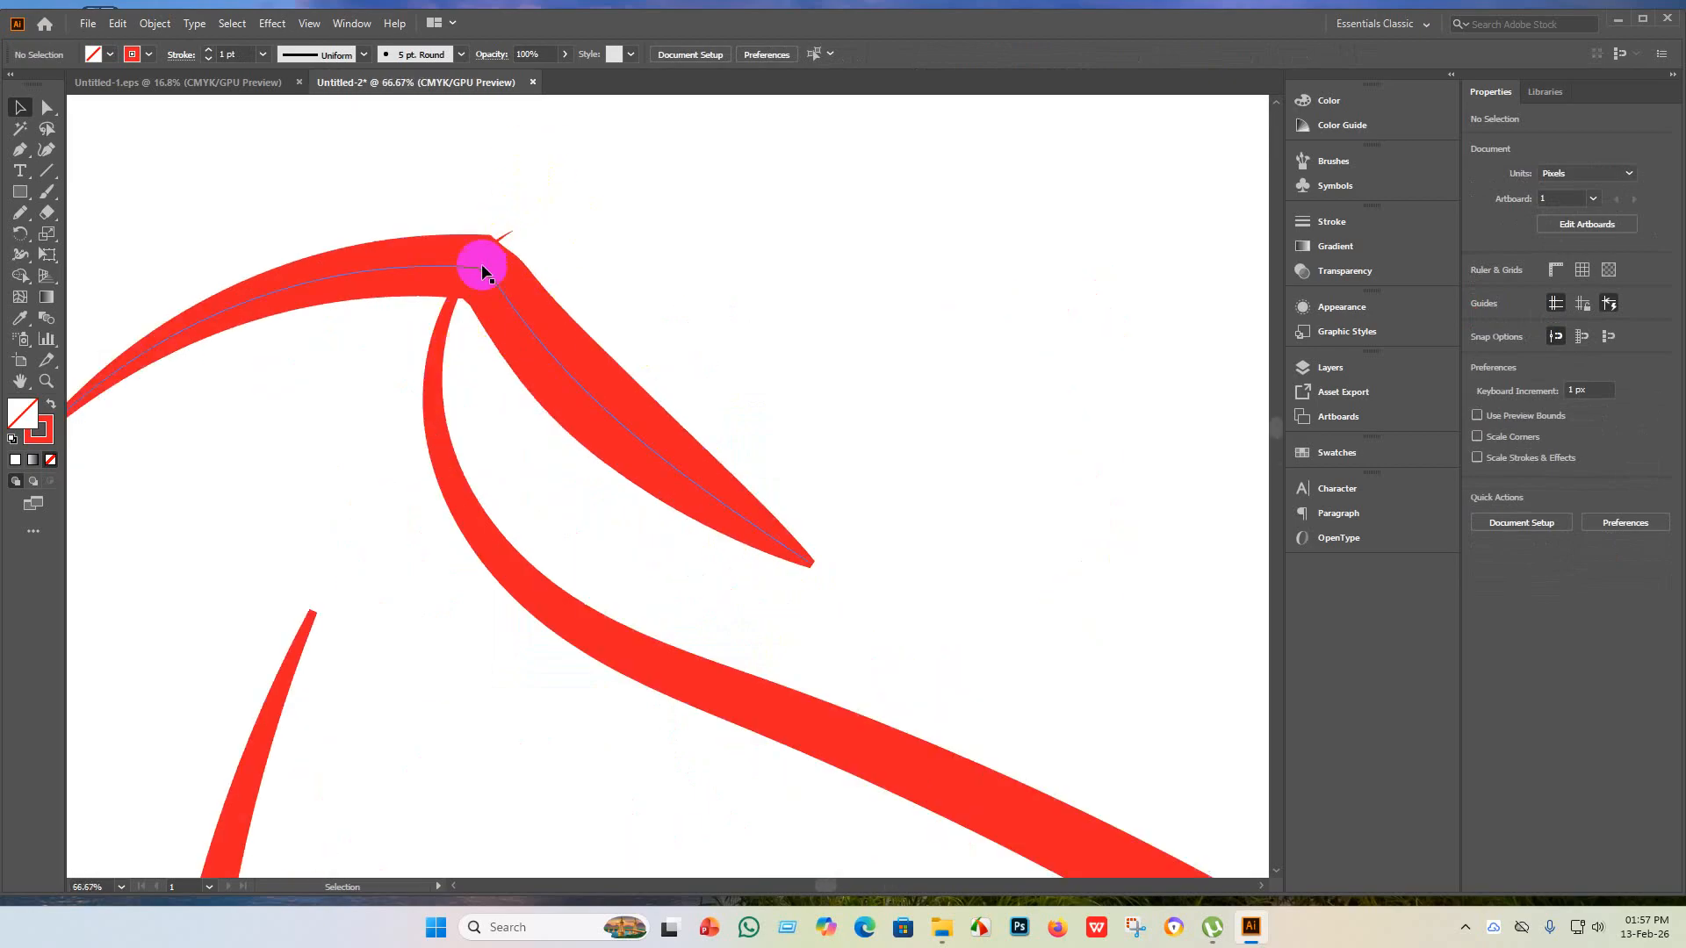
pyautogui.scroll(-4, 527, 331)
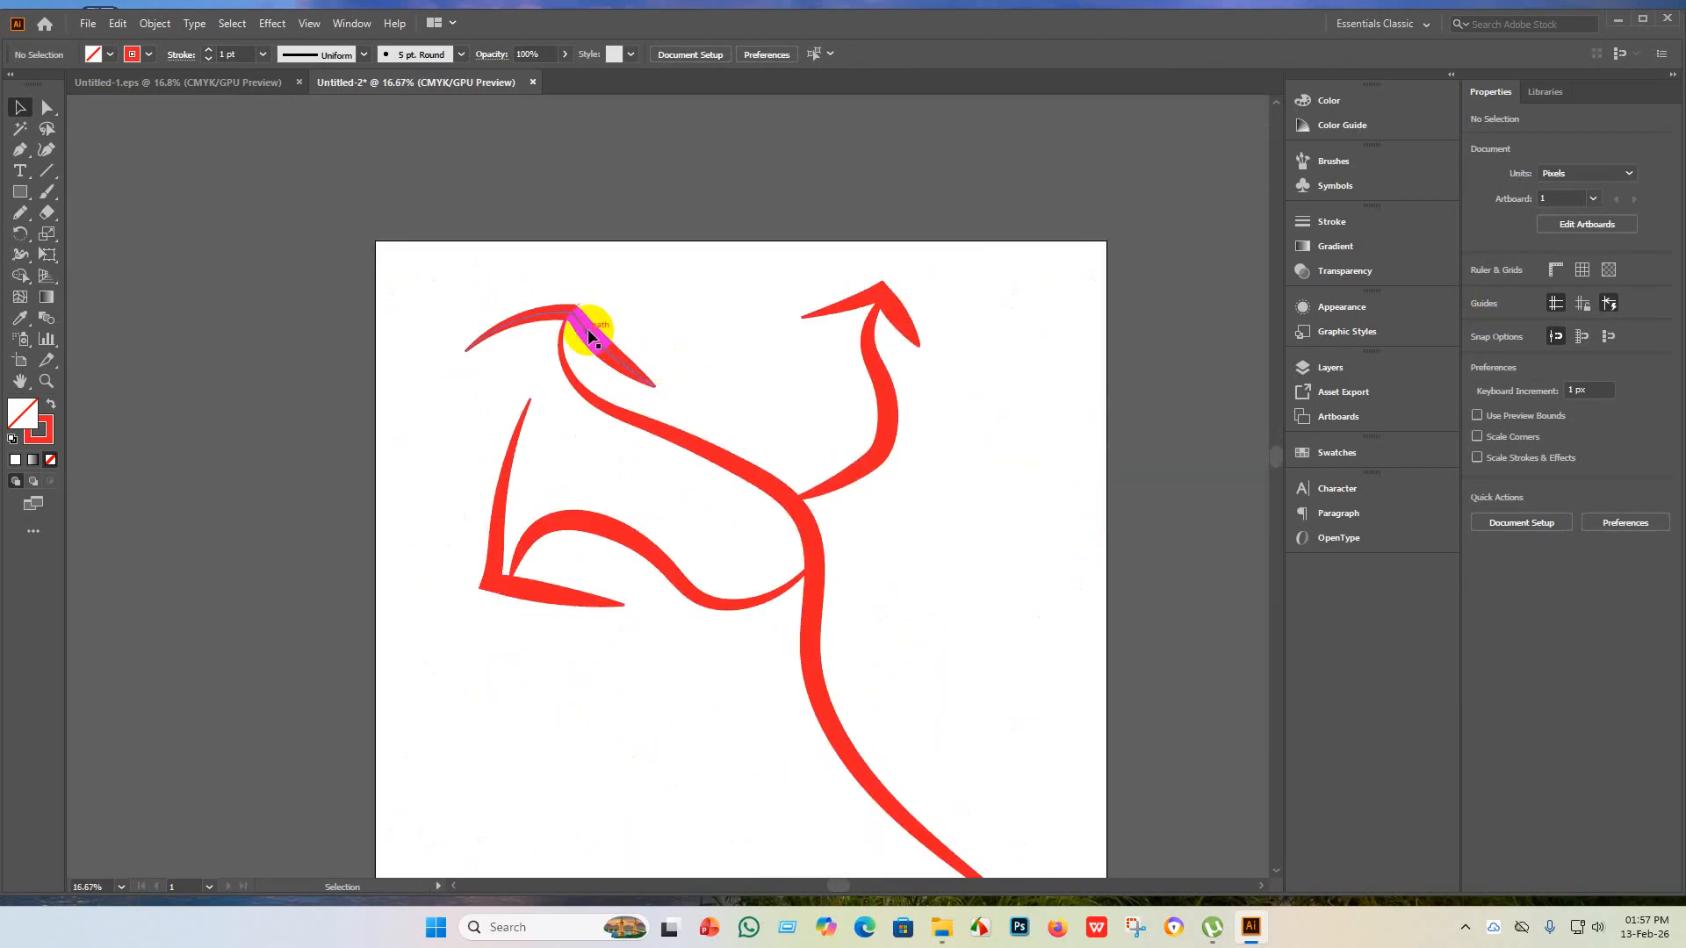
# - Ungroup the whole arrow artwork and nudge the upper-left arrowhead slightly right and up so it sits centred on its branch tip
pyautogui.click(589, 334)
pyautogui.rightClick(586, 327)
pyautogui.click(645, 478)
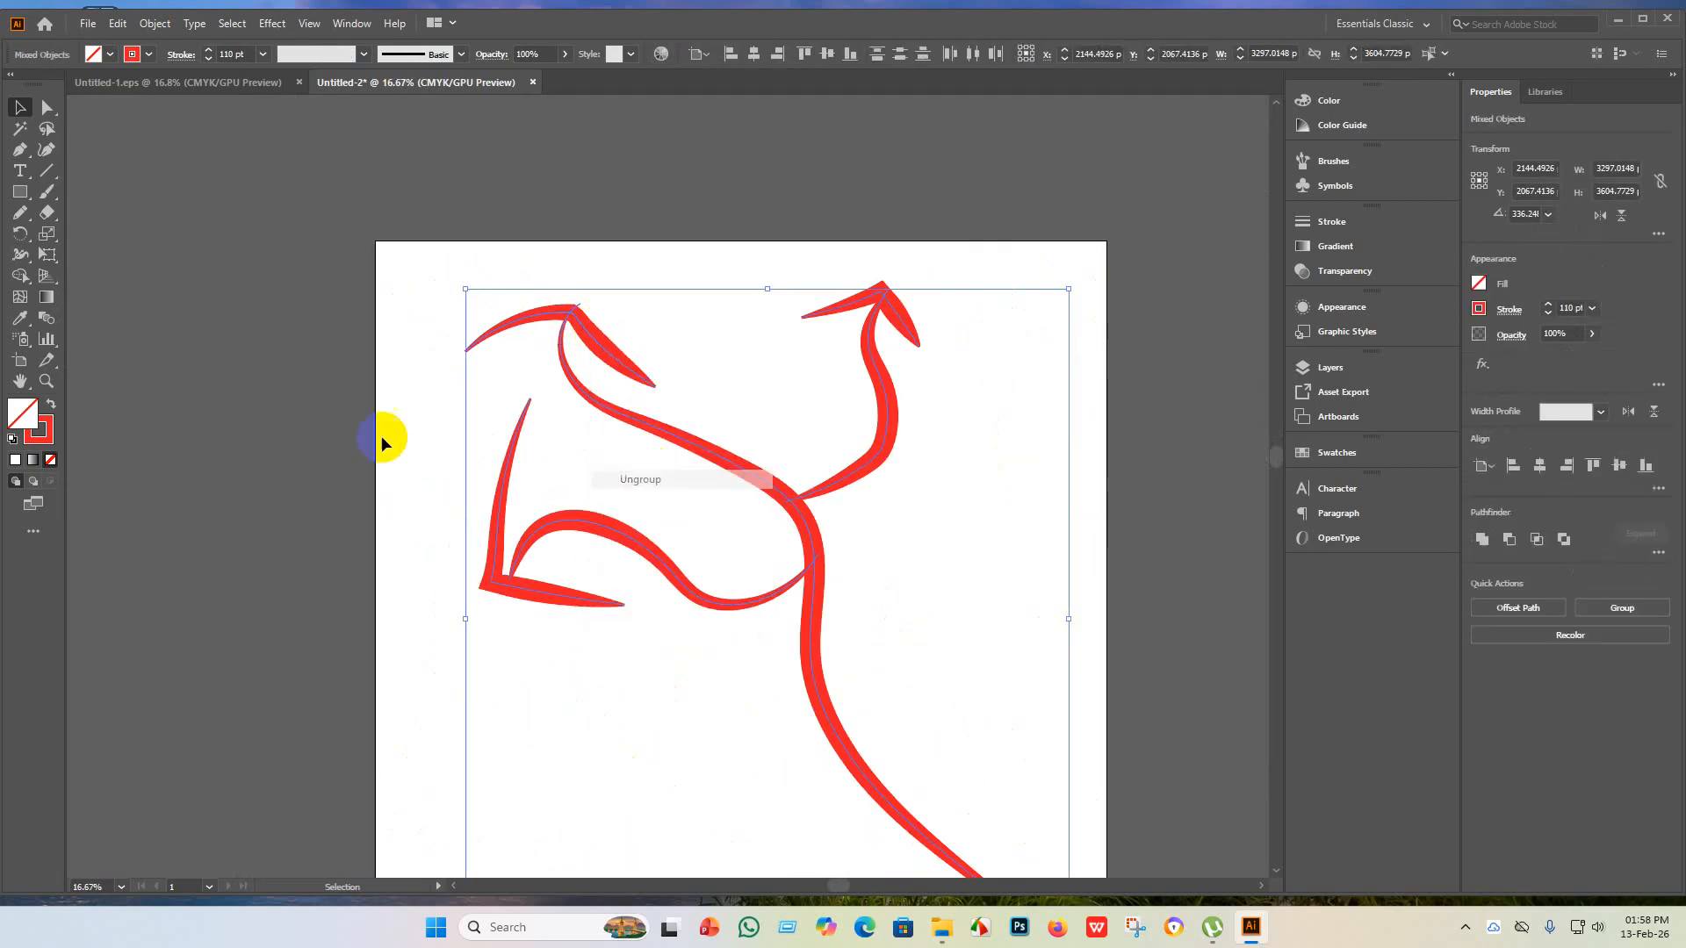
pyautogui.click(382, 435)
pyautogui.click(604, 331)
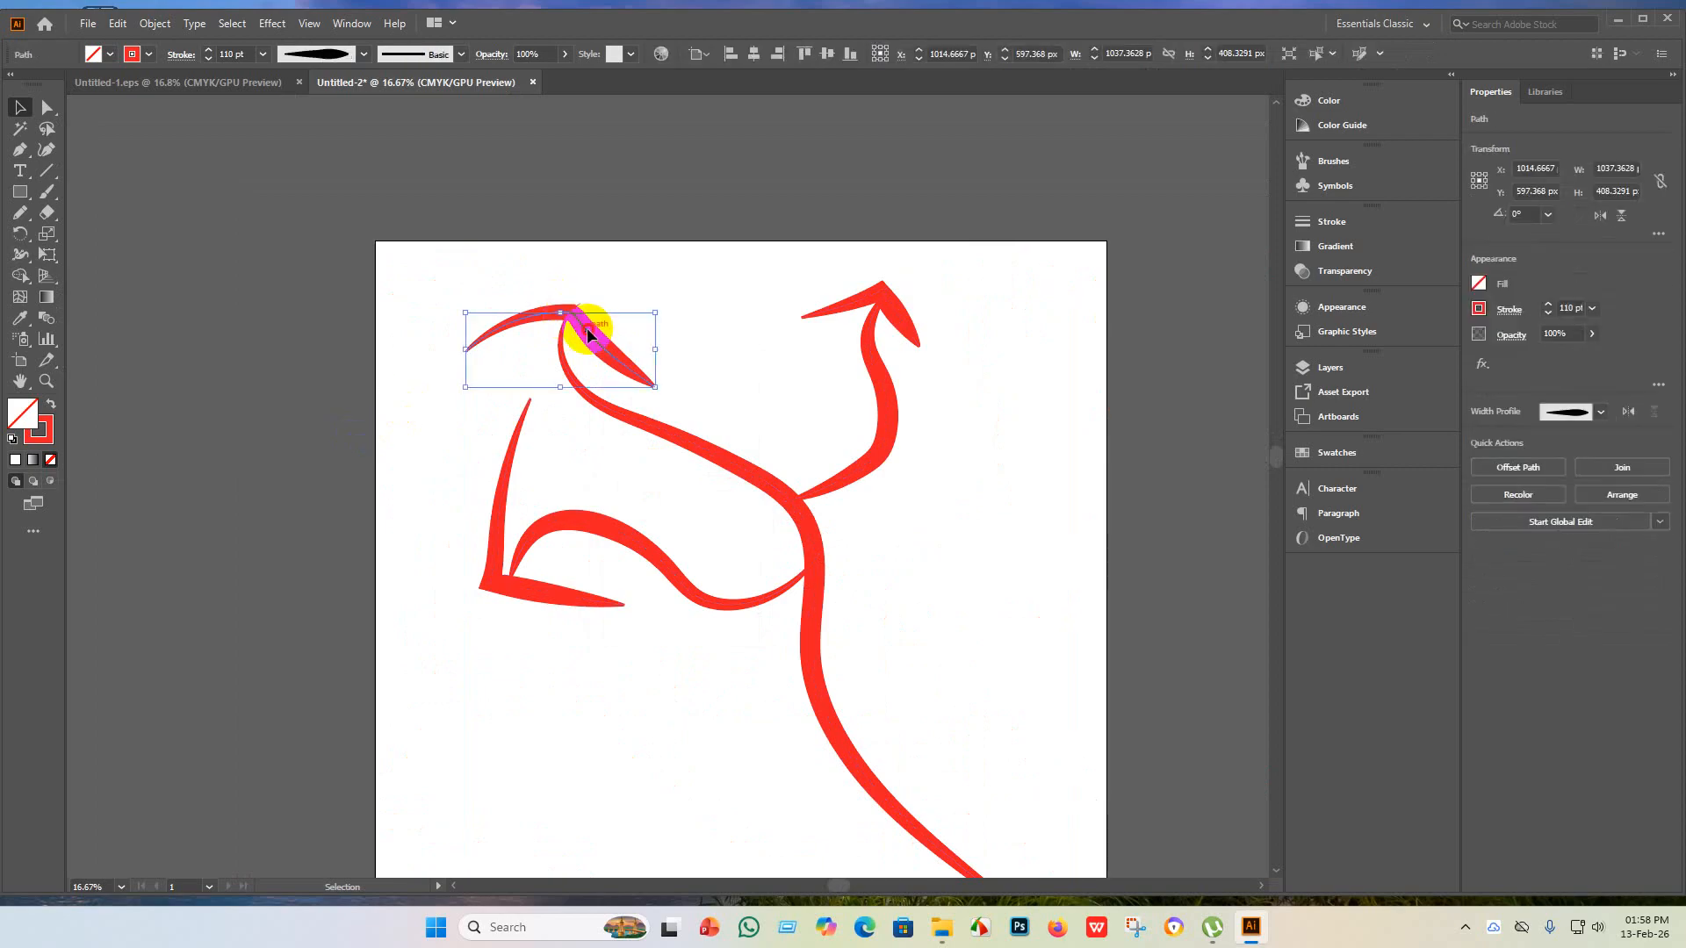
pyautogui.moveTo(587, 327); pyautogui.dragTo(614, 351)
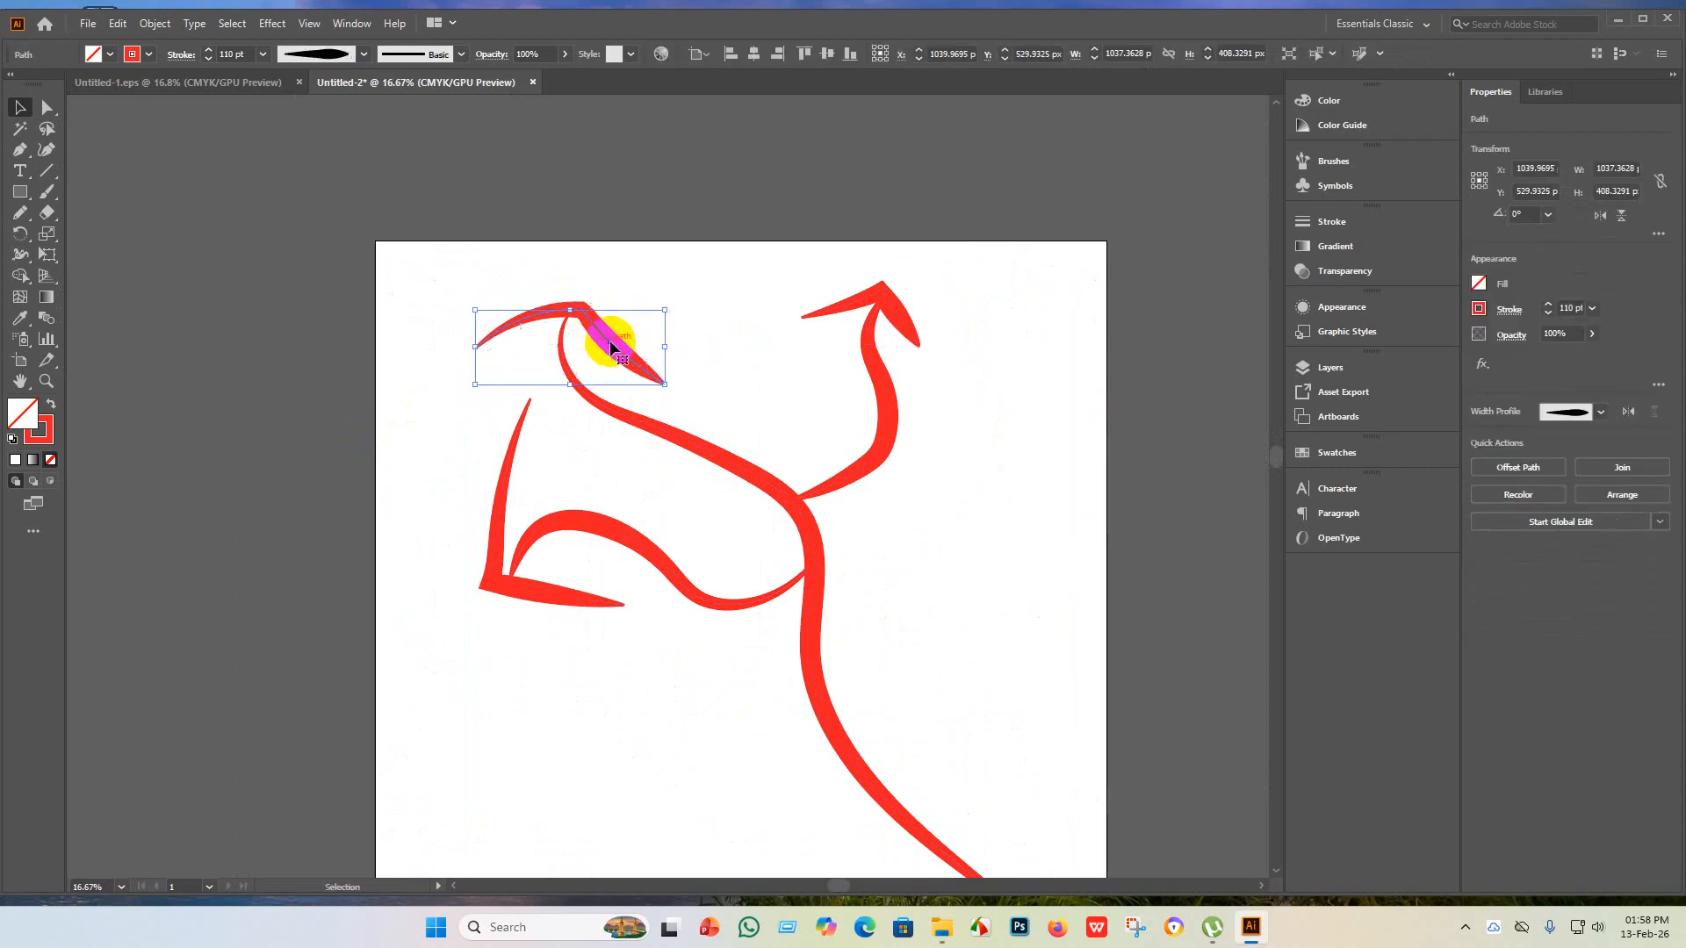
pyautogui.click(719, 340)
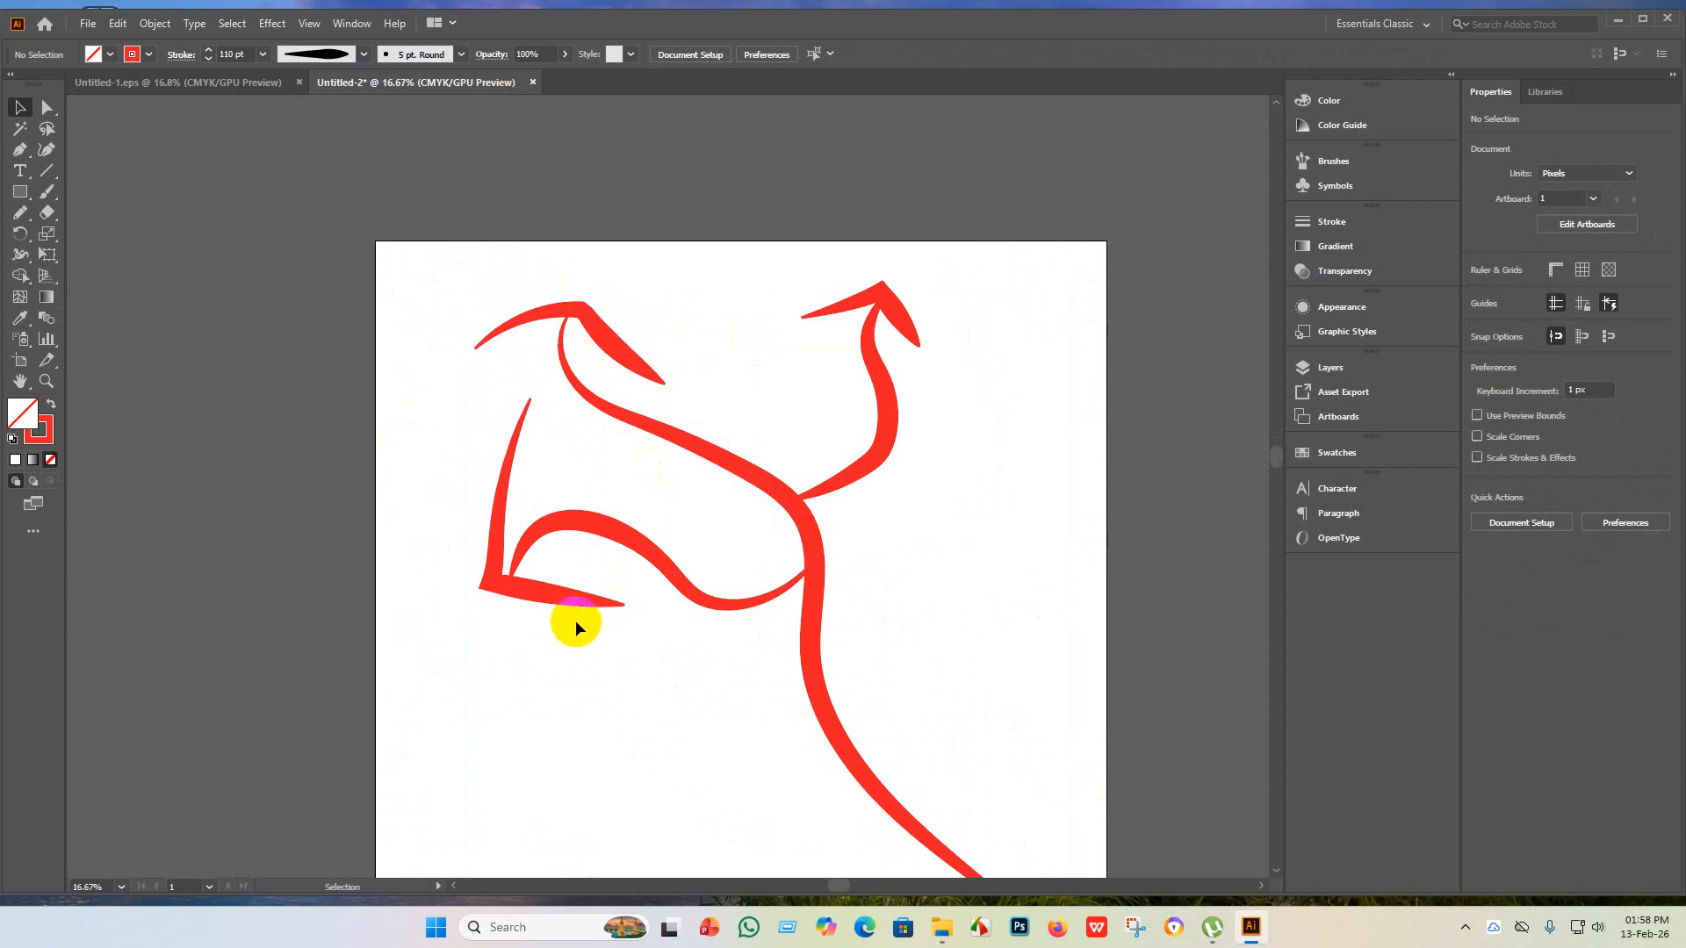
# - Ungroup the lower-left arrow and move its arrowhead slightly up and right so it touches the branch tip
pyautogui.click(606, 535)
pyautogui.rightClick(567, 539)
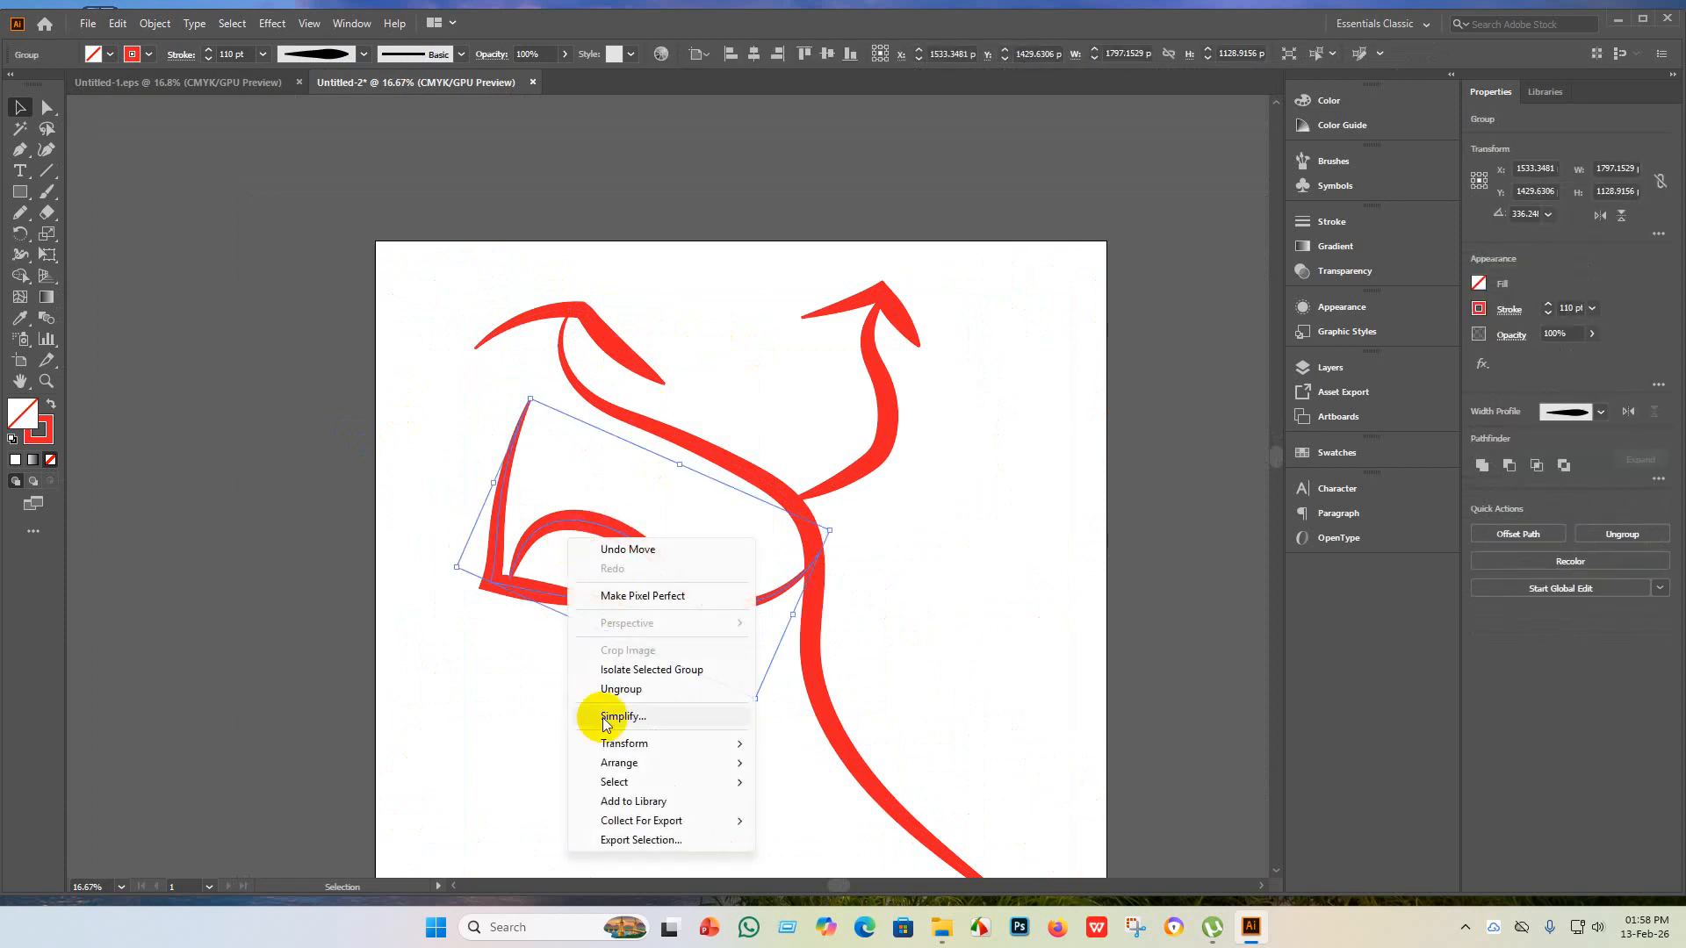
pyautogui.click(655, 692)
pyautogui.click(590, 569)
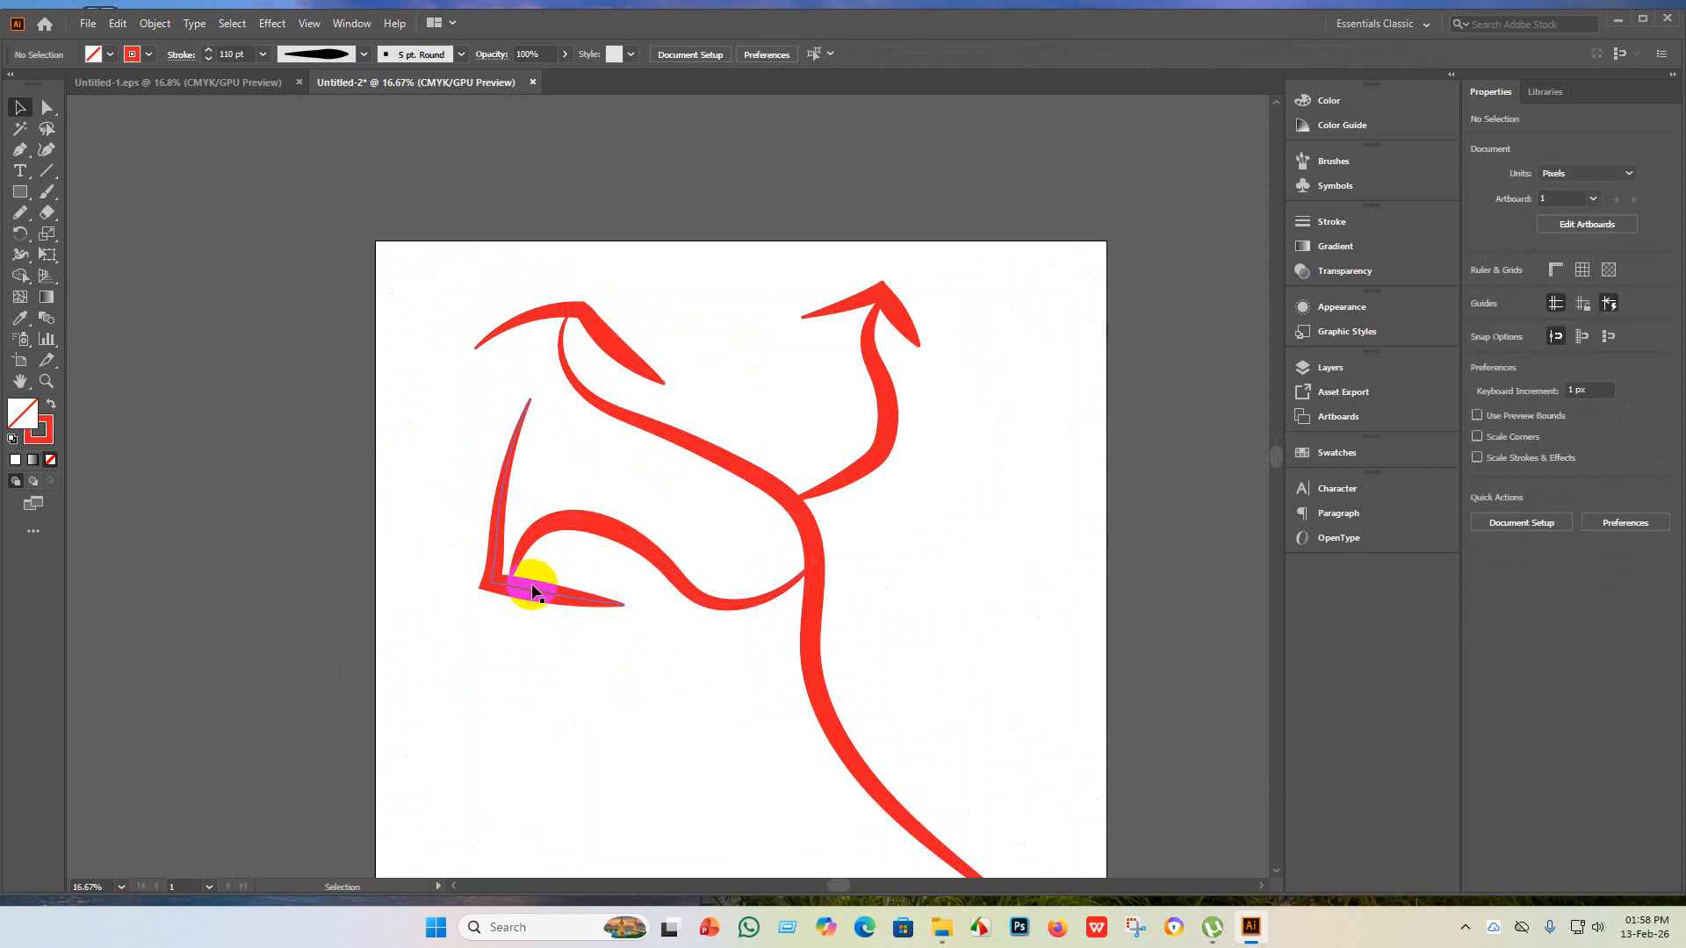
pyautogui.moveTo(534, 591)
pyautogui.mouseDown()
pyautogui.moveTo(560, 591)
pyautogui.moveTo(541, 575)
pyautogui.moveTo(548, 586)
pyautogui.mouseUp()
pyautogui.click(560, 682)
pyautogui.click(541, 672)
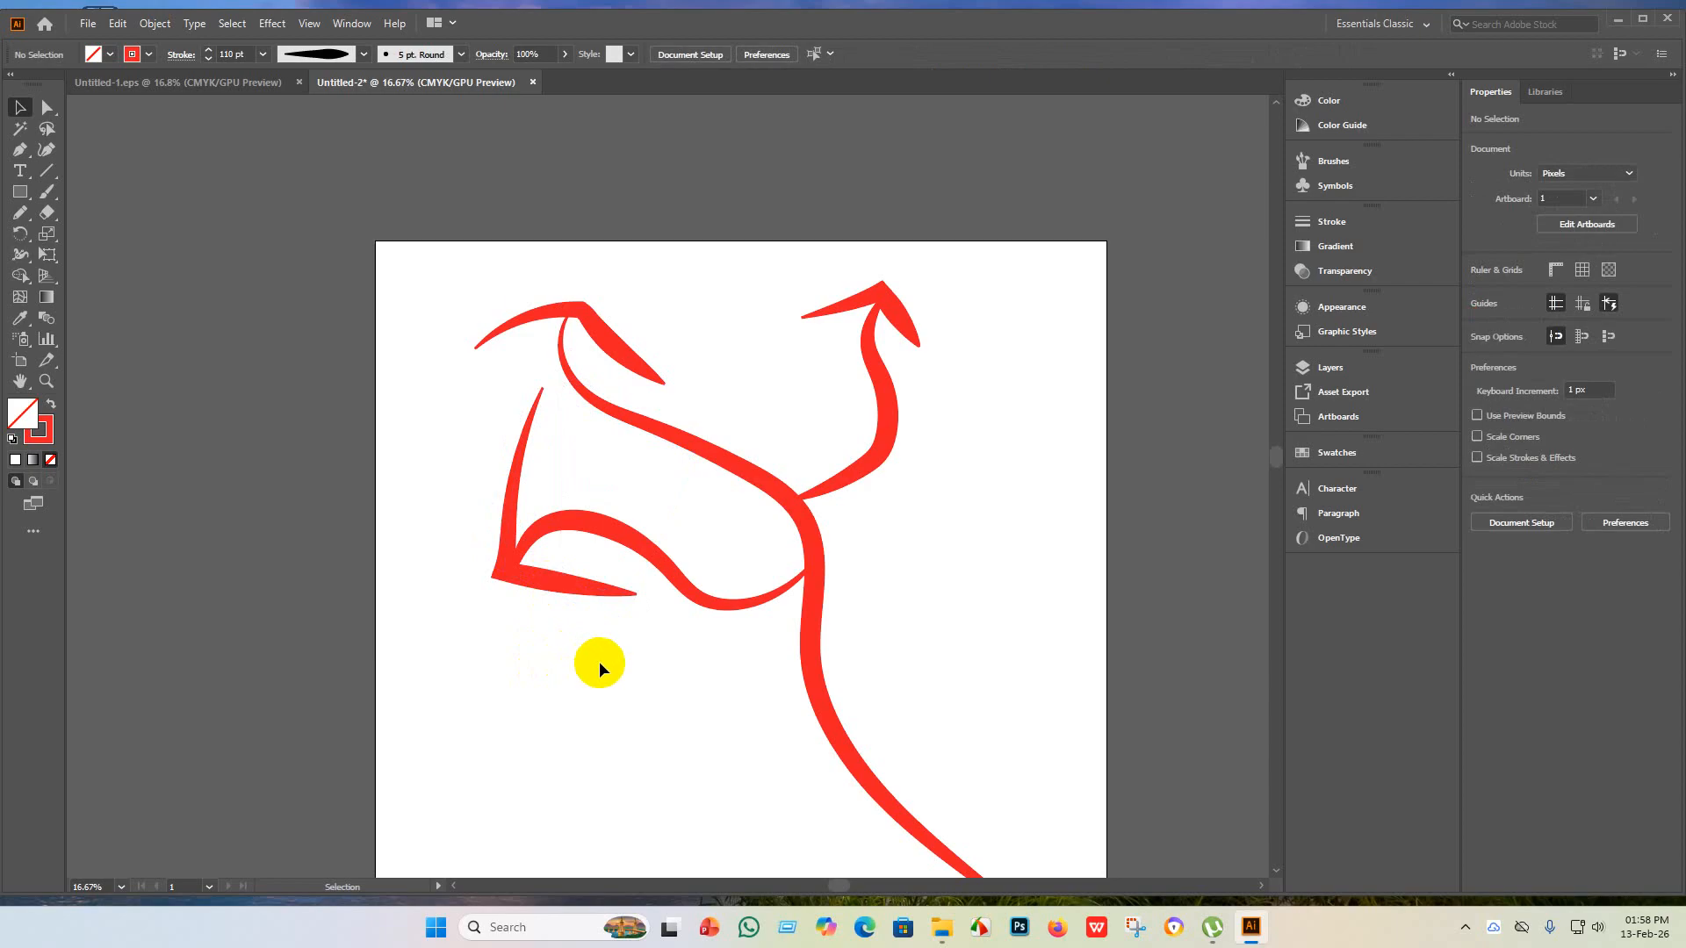
# - Select all the arrow artwork on the artboard and group it
pyautogui.hotkey('ctrl', '-')
pyautogui.hotkey('ctrl', '-')
pyautogui.hotkey('ctrl', '-')
pyautogui.hotkey('ctrl', '-')
pyautogui.hotkey('ctrl', '-')
pyautogui.press('a')
pyautogui.hotkey('ctrl', 'a')
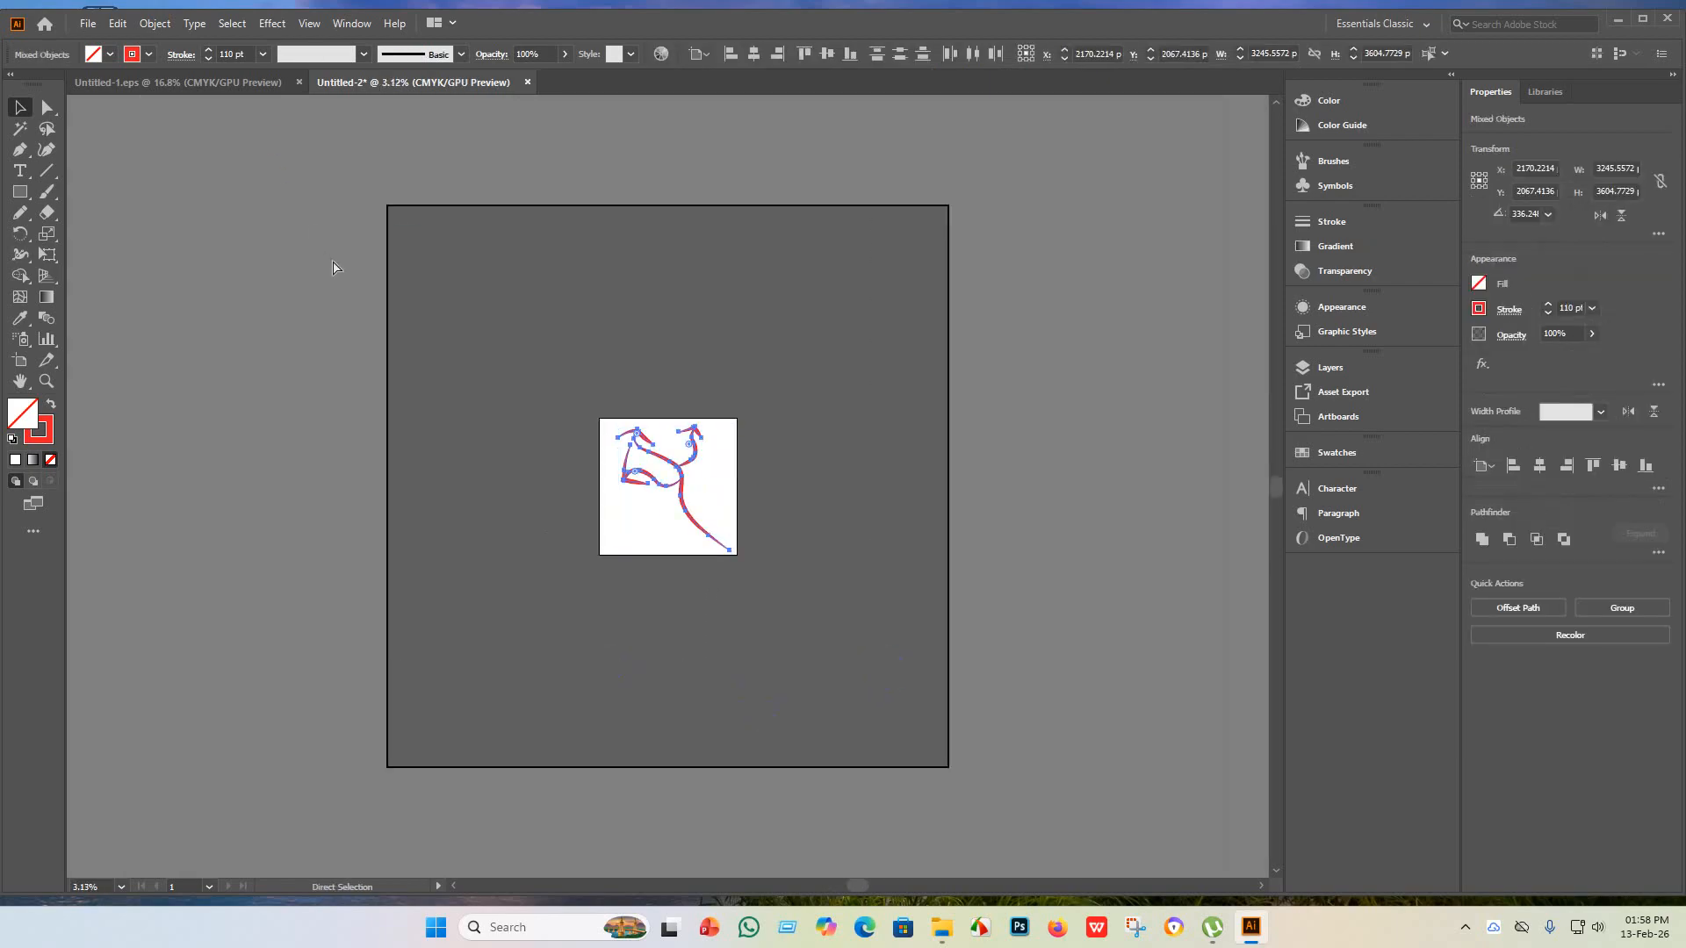
pyautogui.hotkey('ctrl', 'g')
pyautogui.click(858, 413)
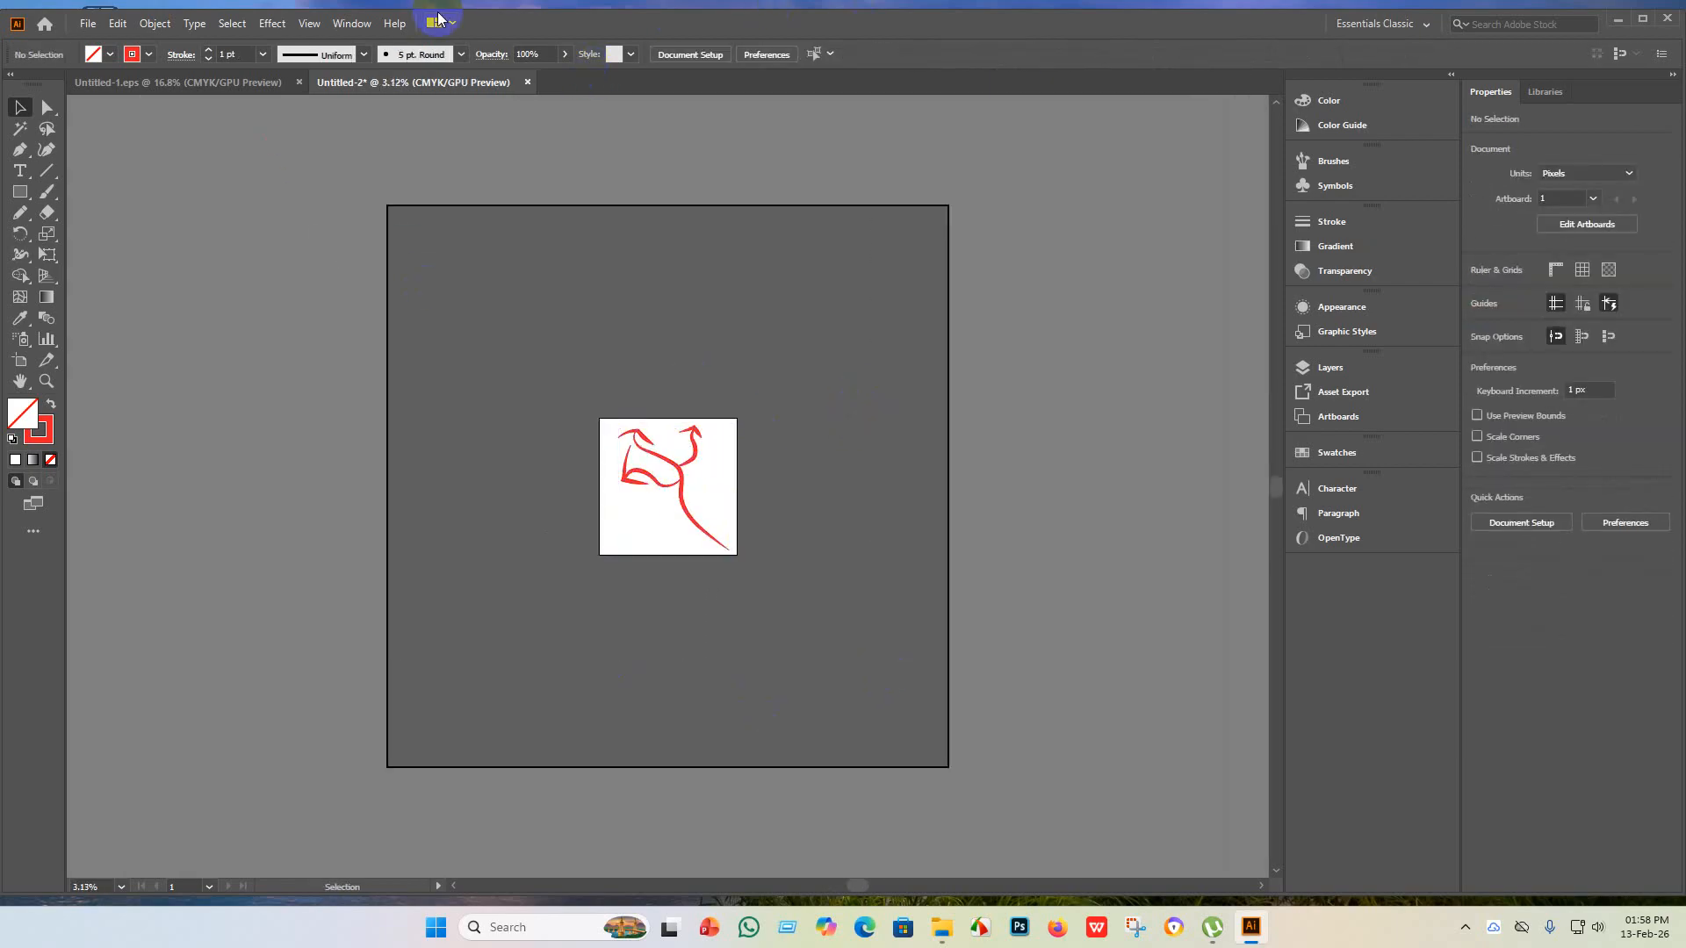
# - Save the document as Untitled-2 in Illustrator EPS format, using the Illustrator 10 EPS version
pyautogui.click(98, 29)
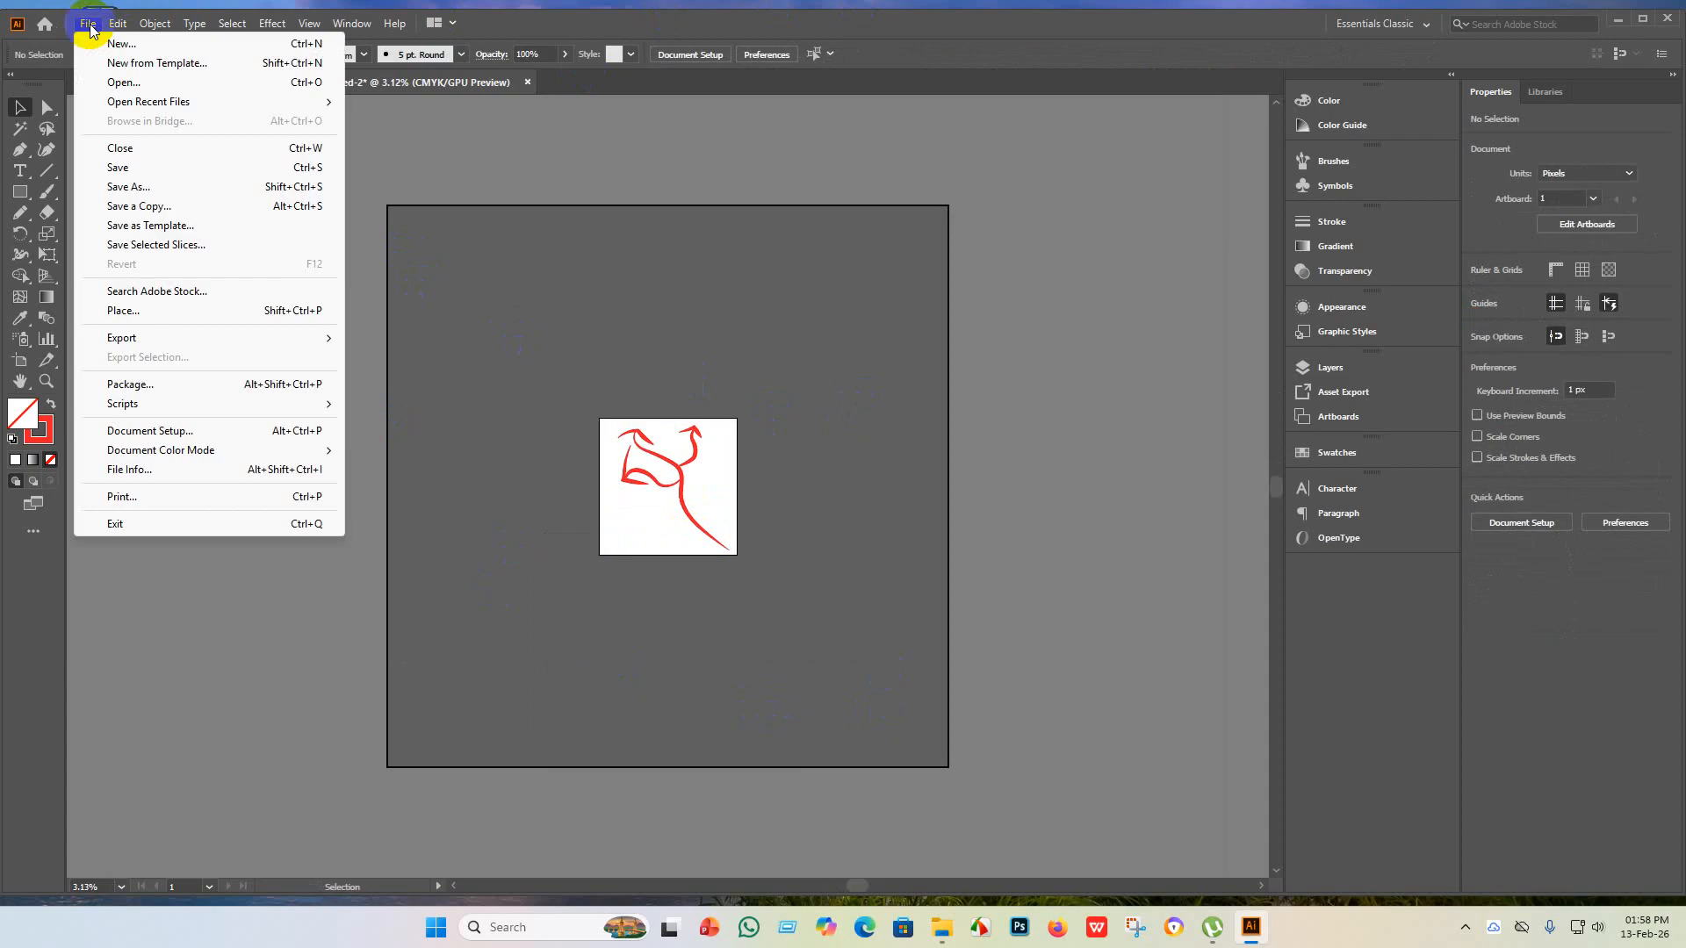
pyautogui.click(179, 171)
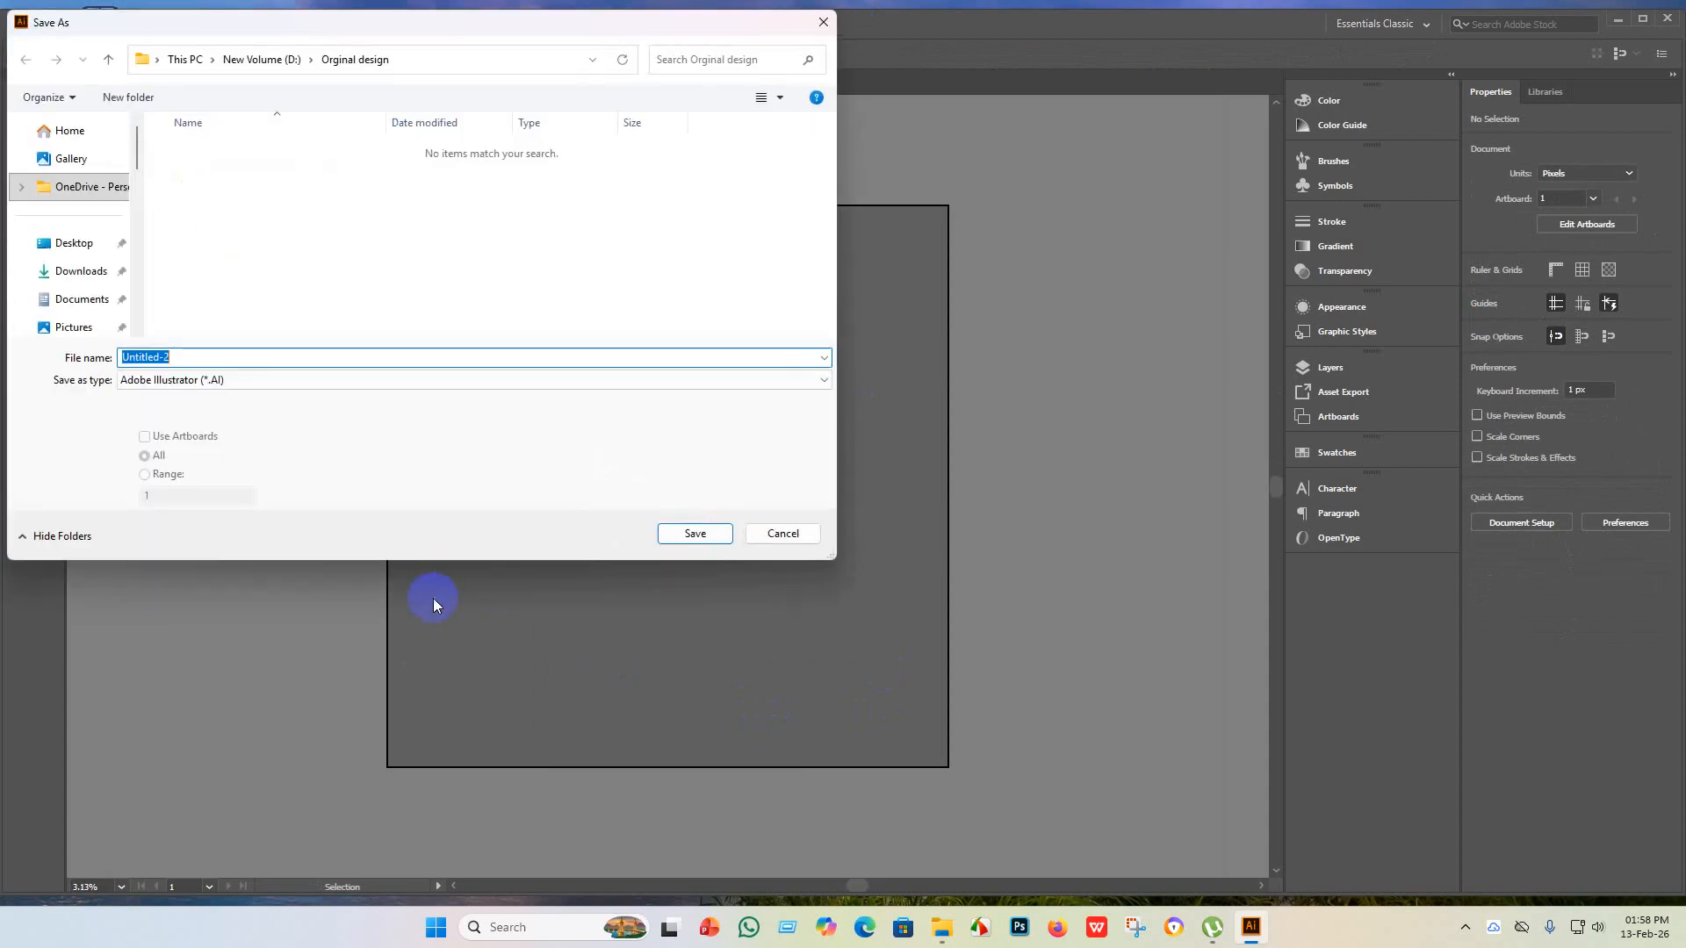
pyautogui.click(335, 381)
pyautogui.click(227, 425)
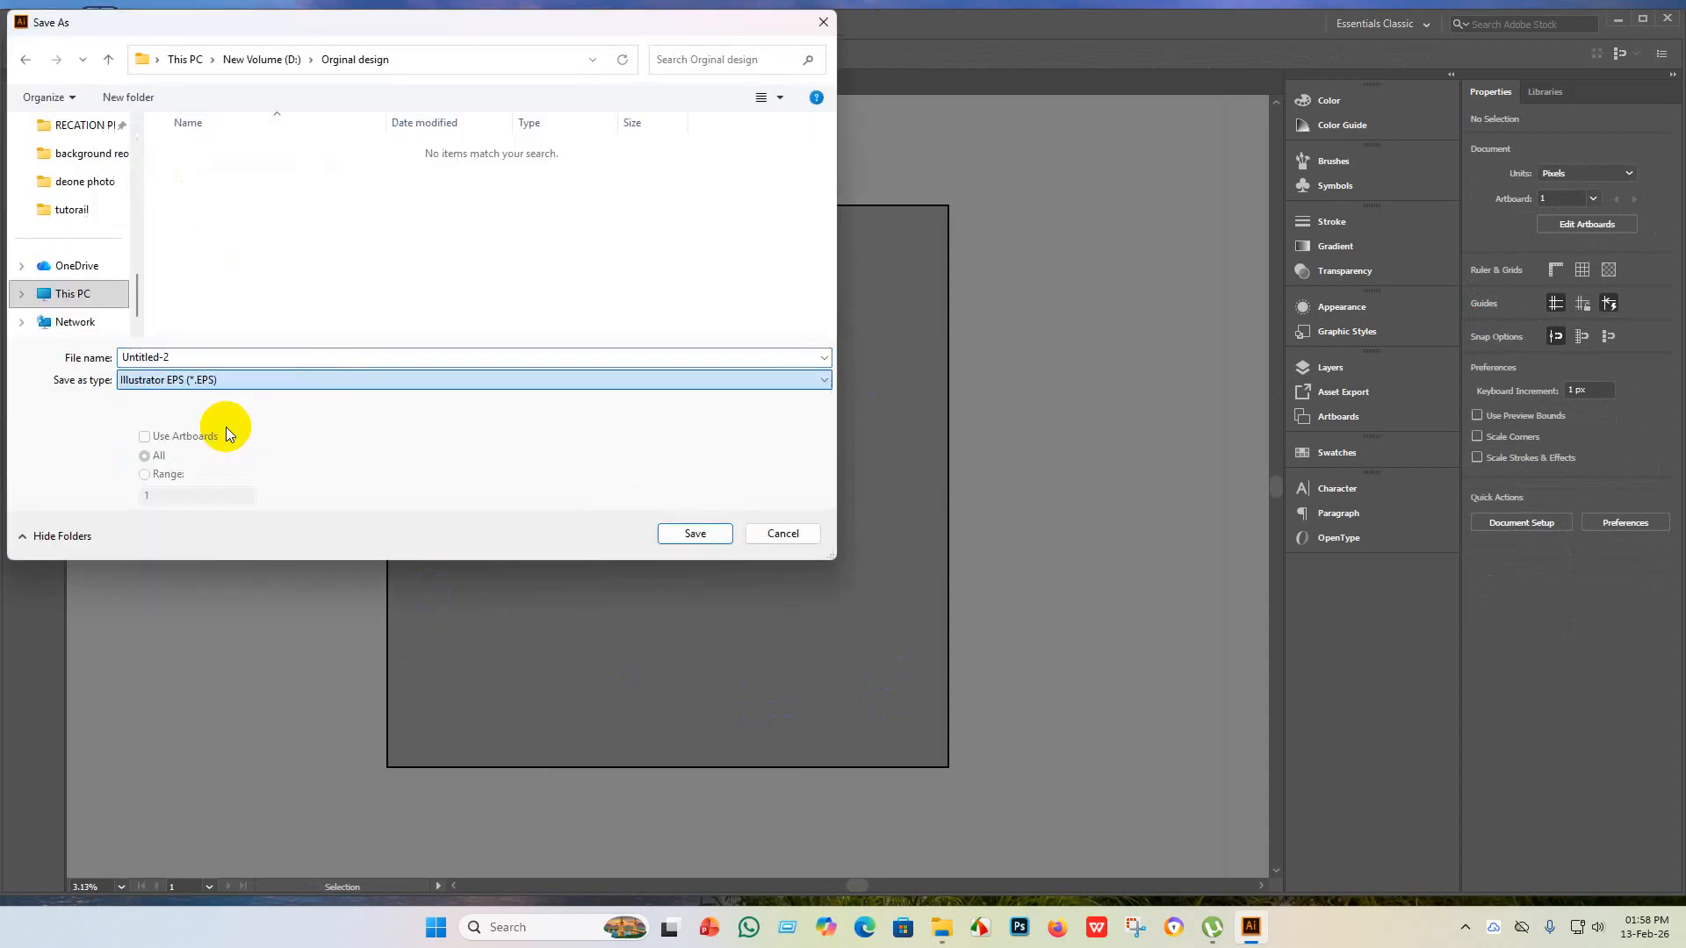
pyautogui.click(694, 535)
pyautogui.click(884, 211)
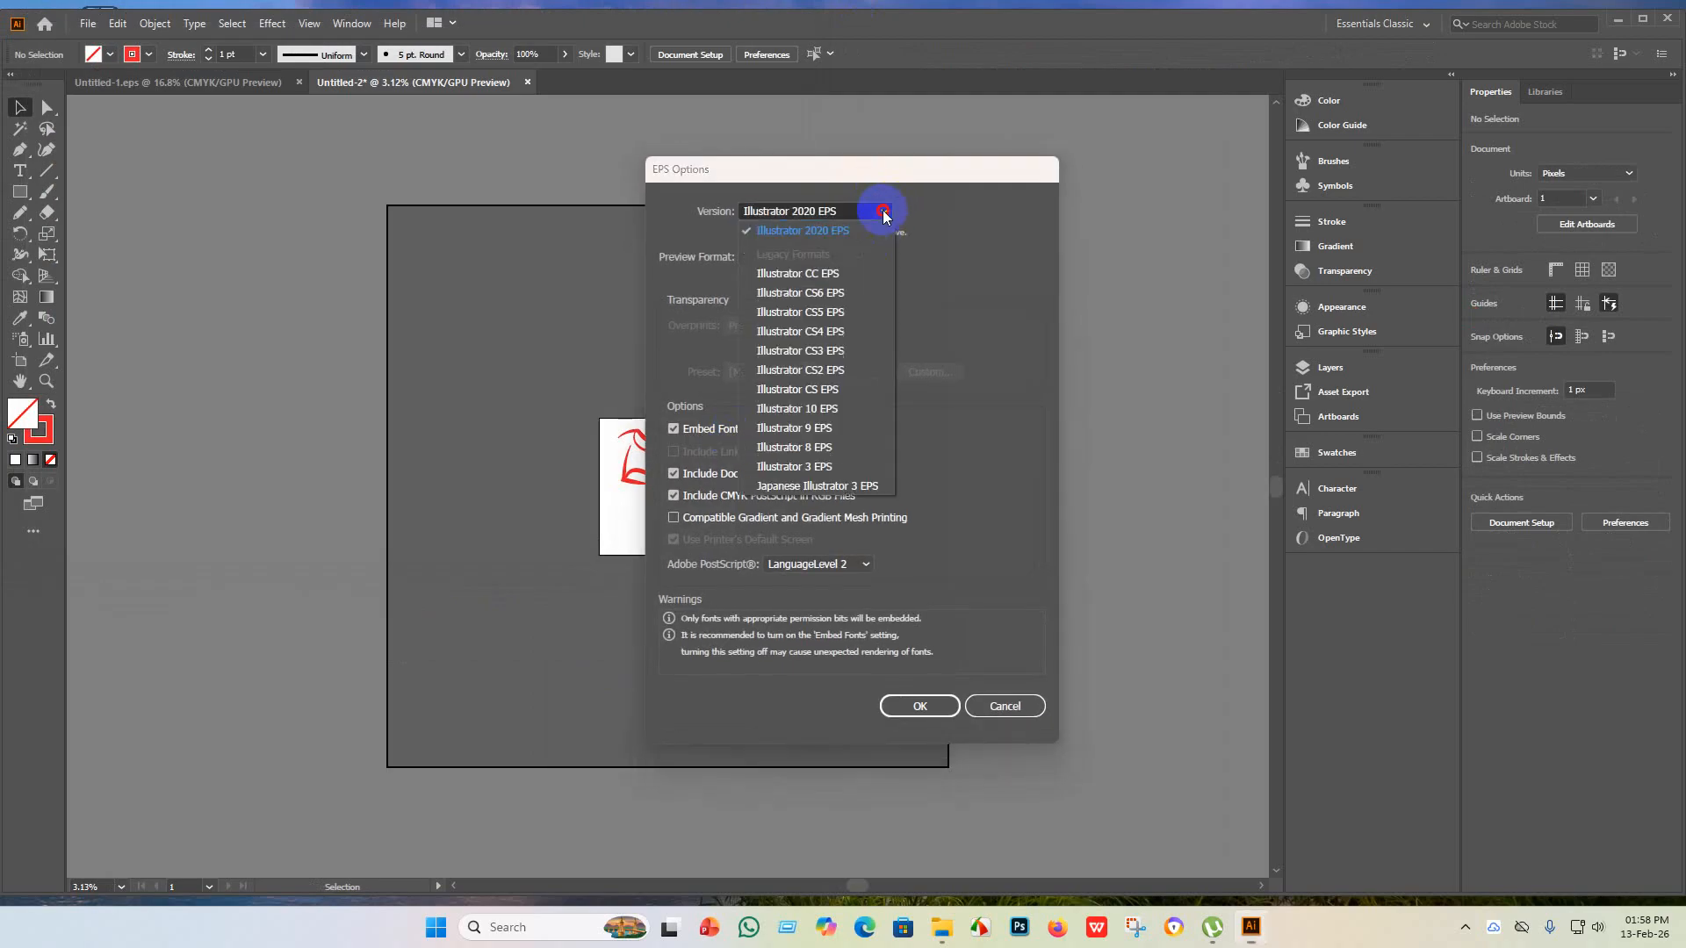
pyautogui.click(778, 411)
pyautogui.click(920, 690)
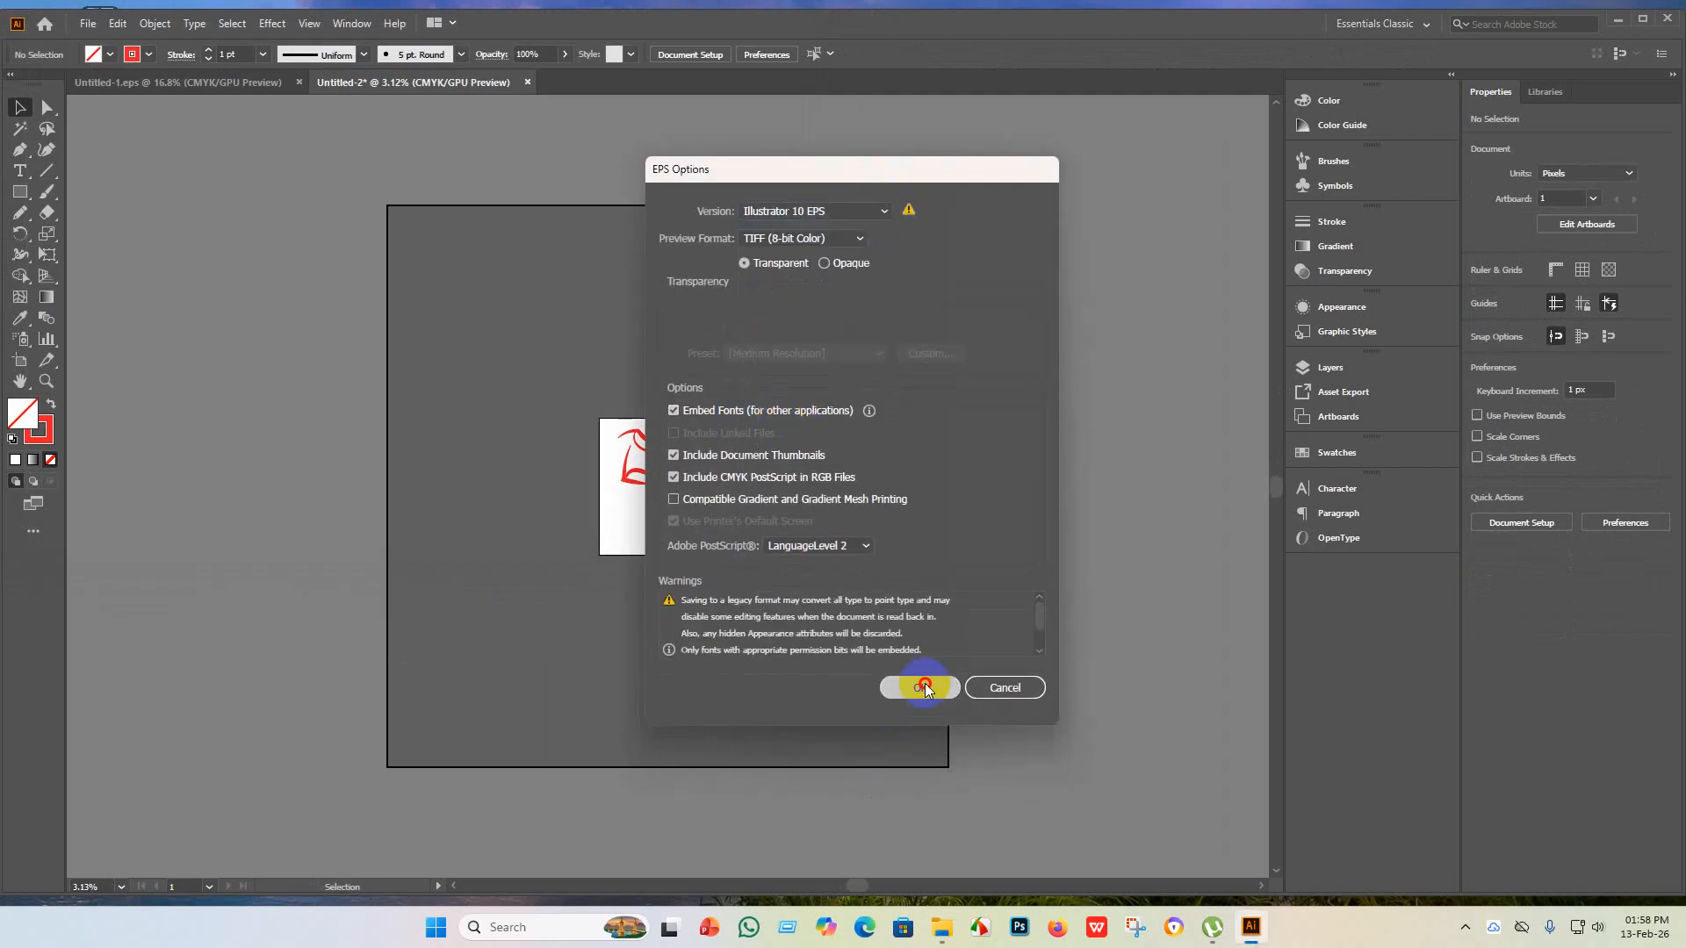
pyautogui.click(920, 492)
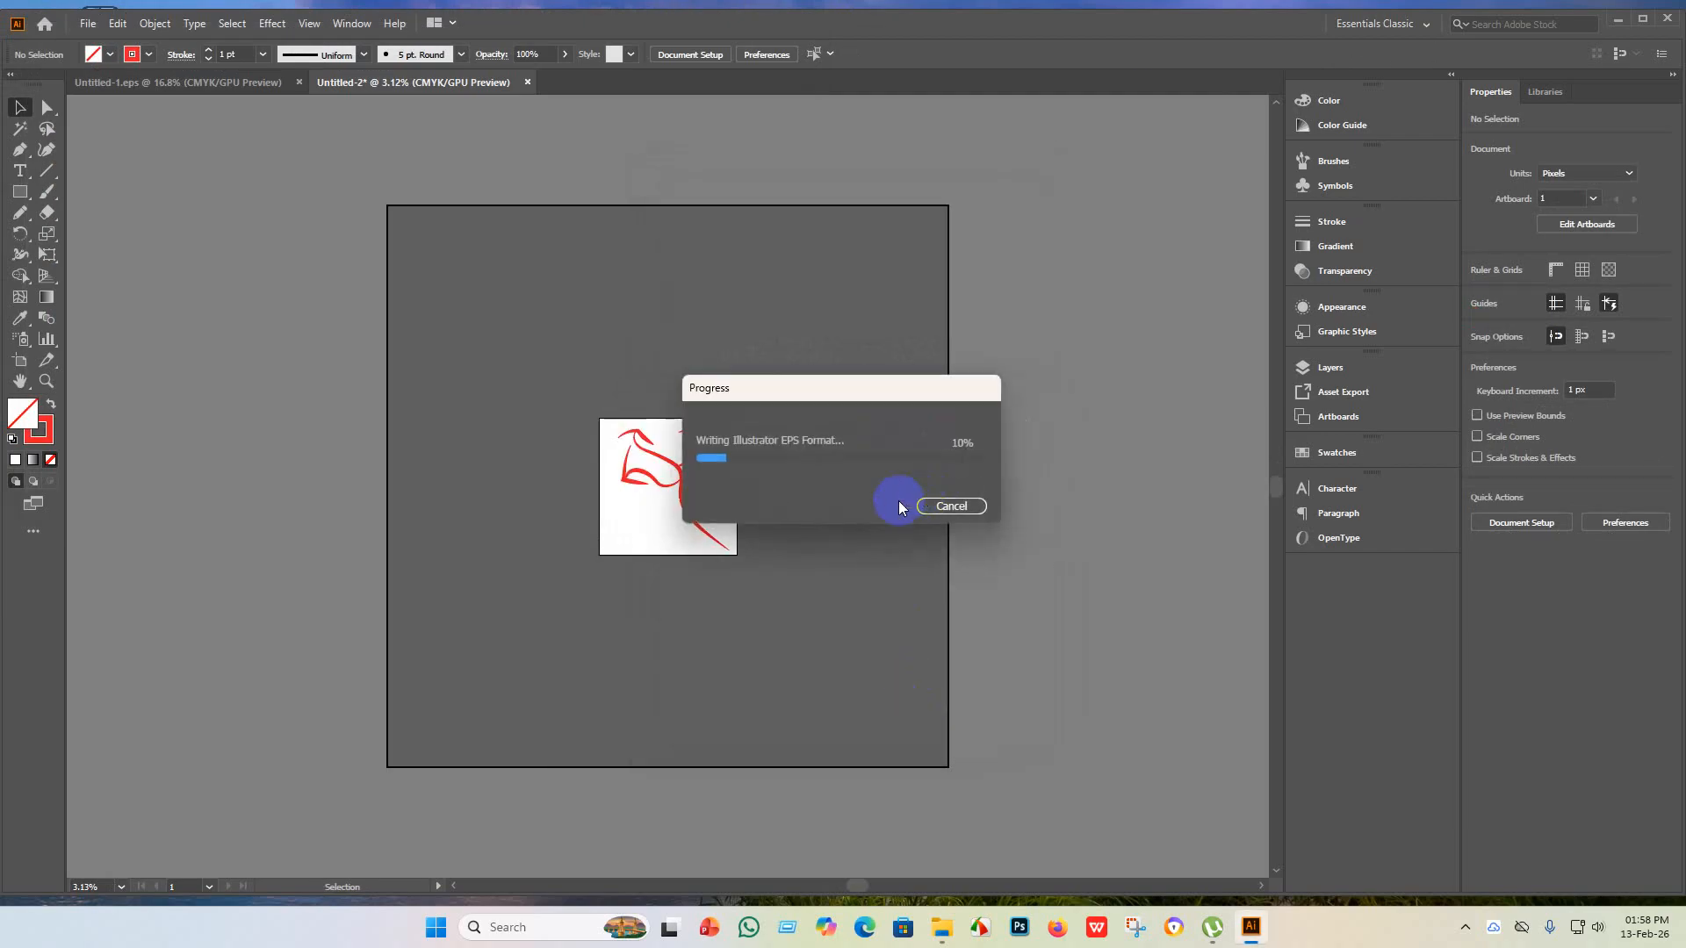
# - Export the artwork as a JPEG named Untitled-2 using the artboards, with the RGB color model
pyautogui.click(88, 24)
pyautogui.moveTo(161, 342)
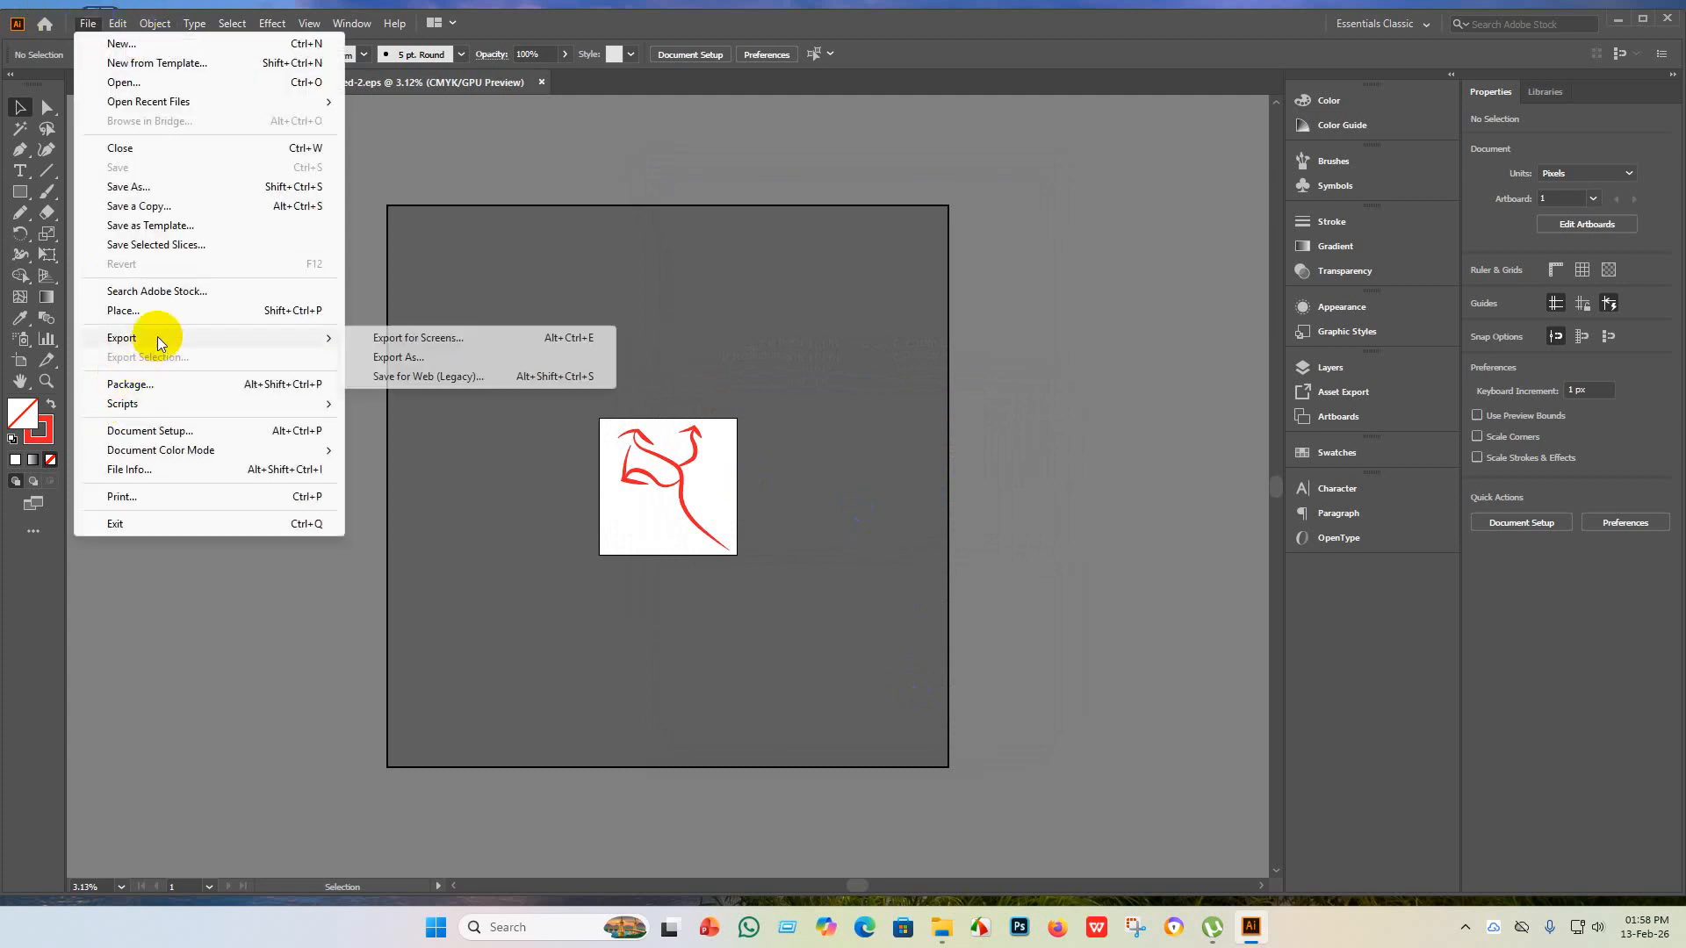
pyautogui.click(431, 358)
pyautogui.click(145, 436)
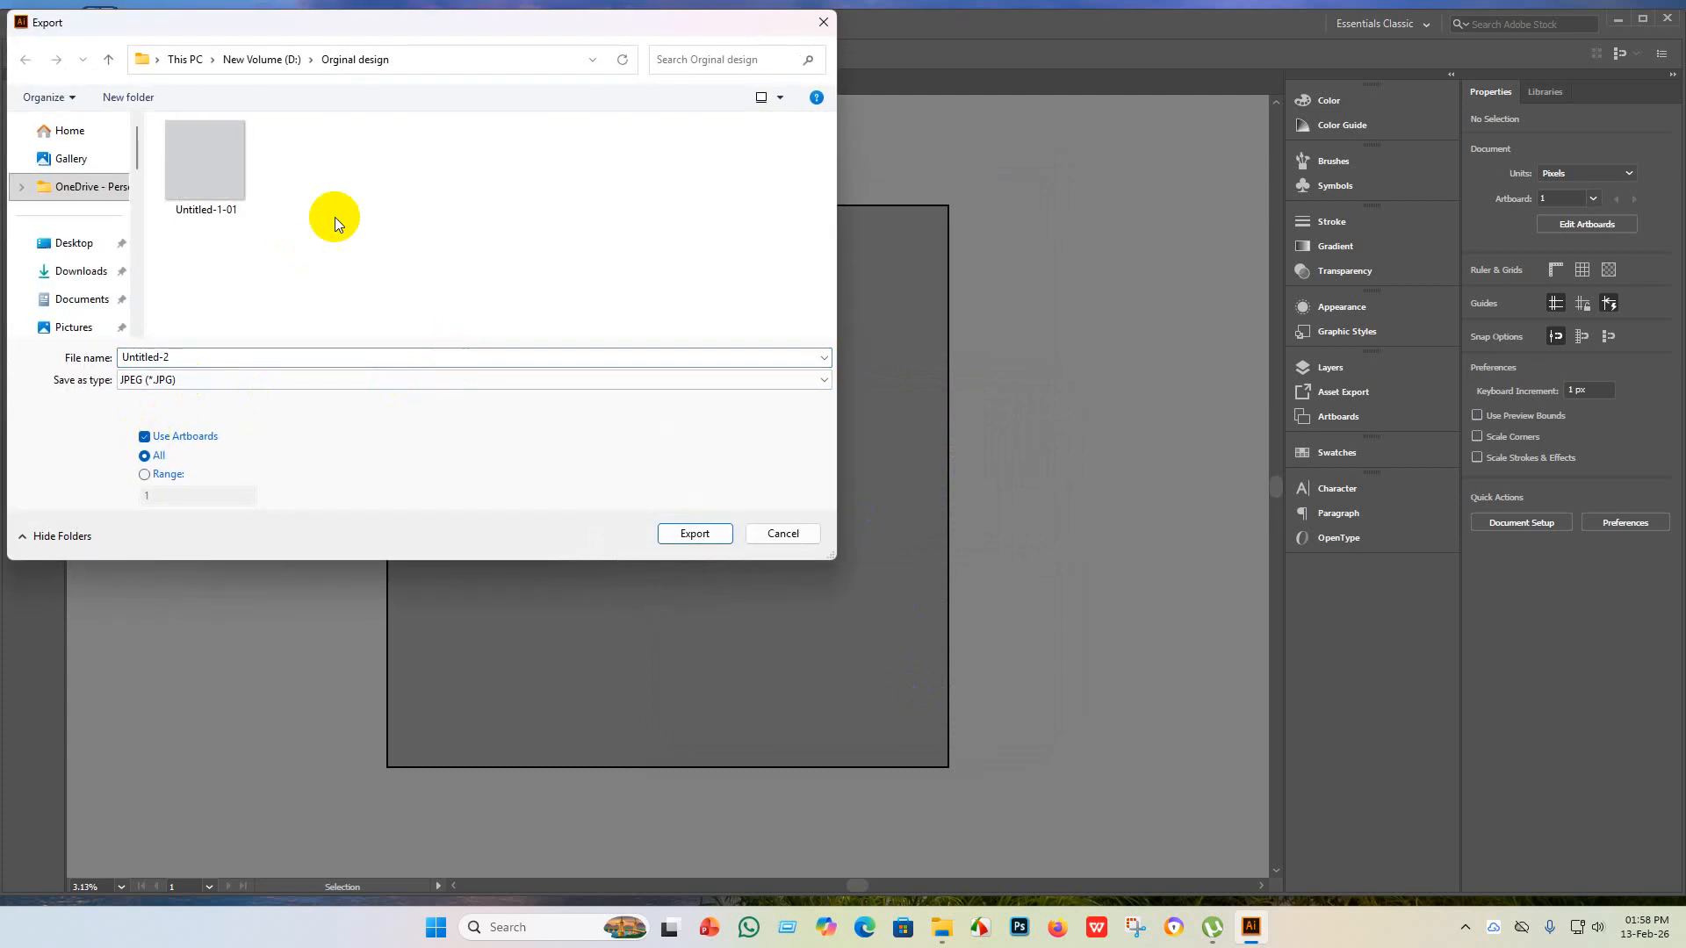
pyautogui.click(717, 538)
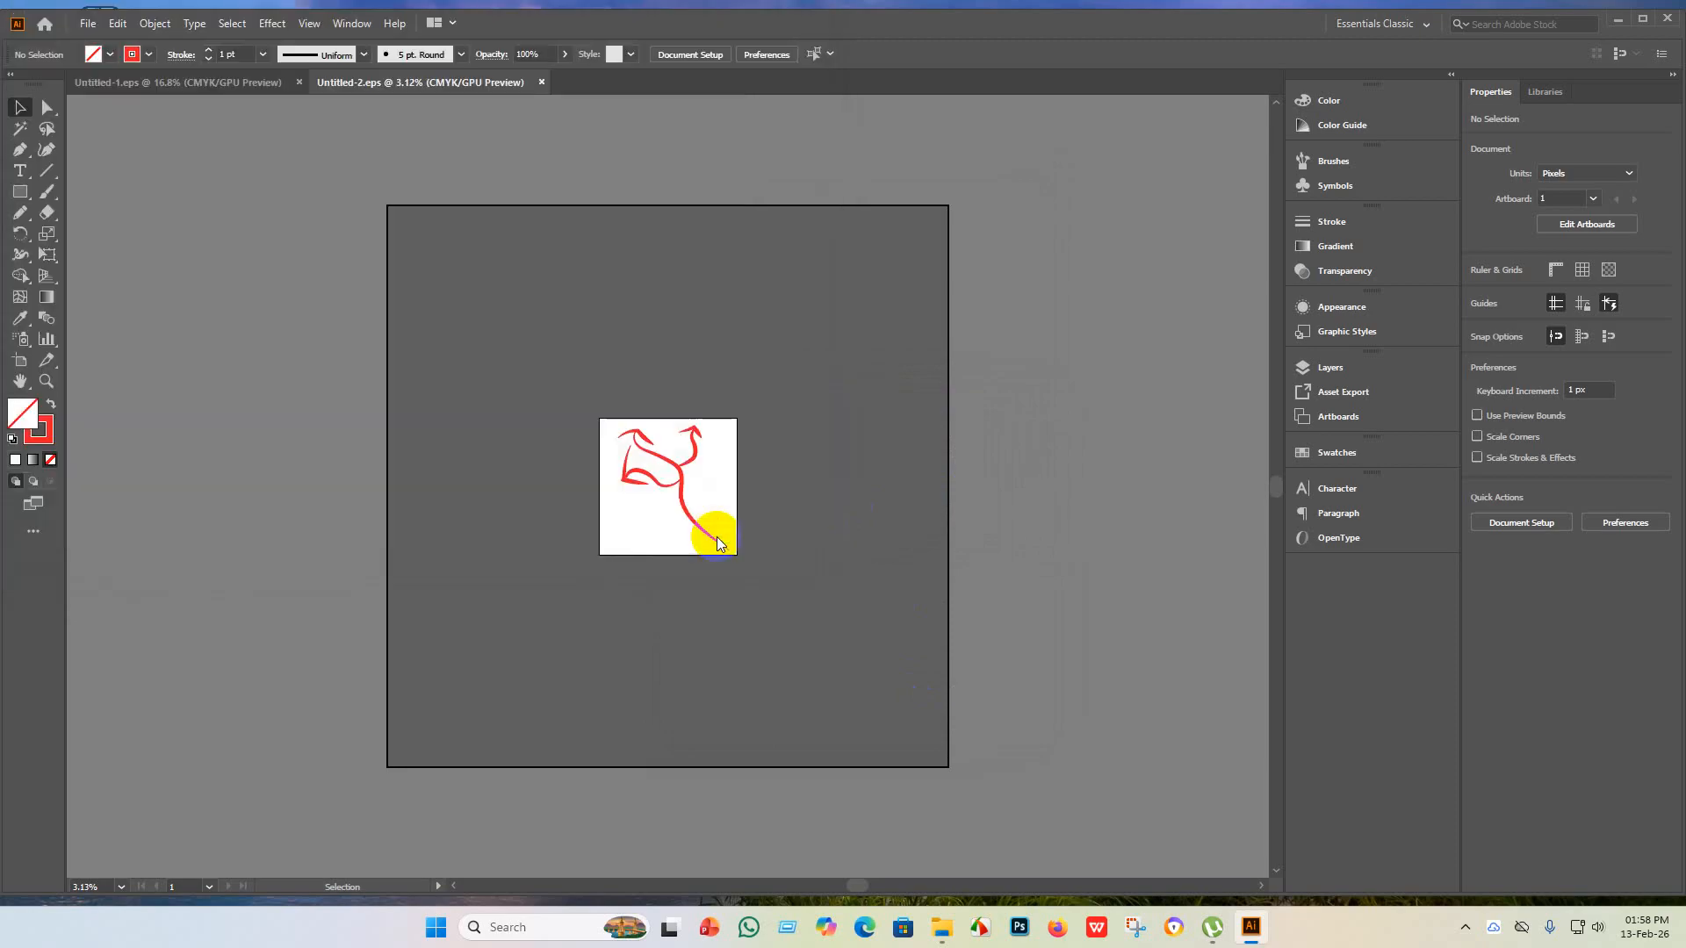
pyautogui.click(823, 439)
pyautogui.click(799, 458)
pyautogui.click(917, 700)
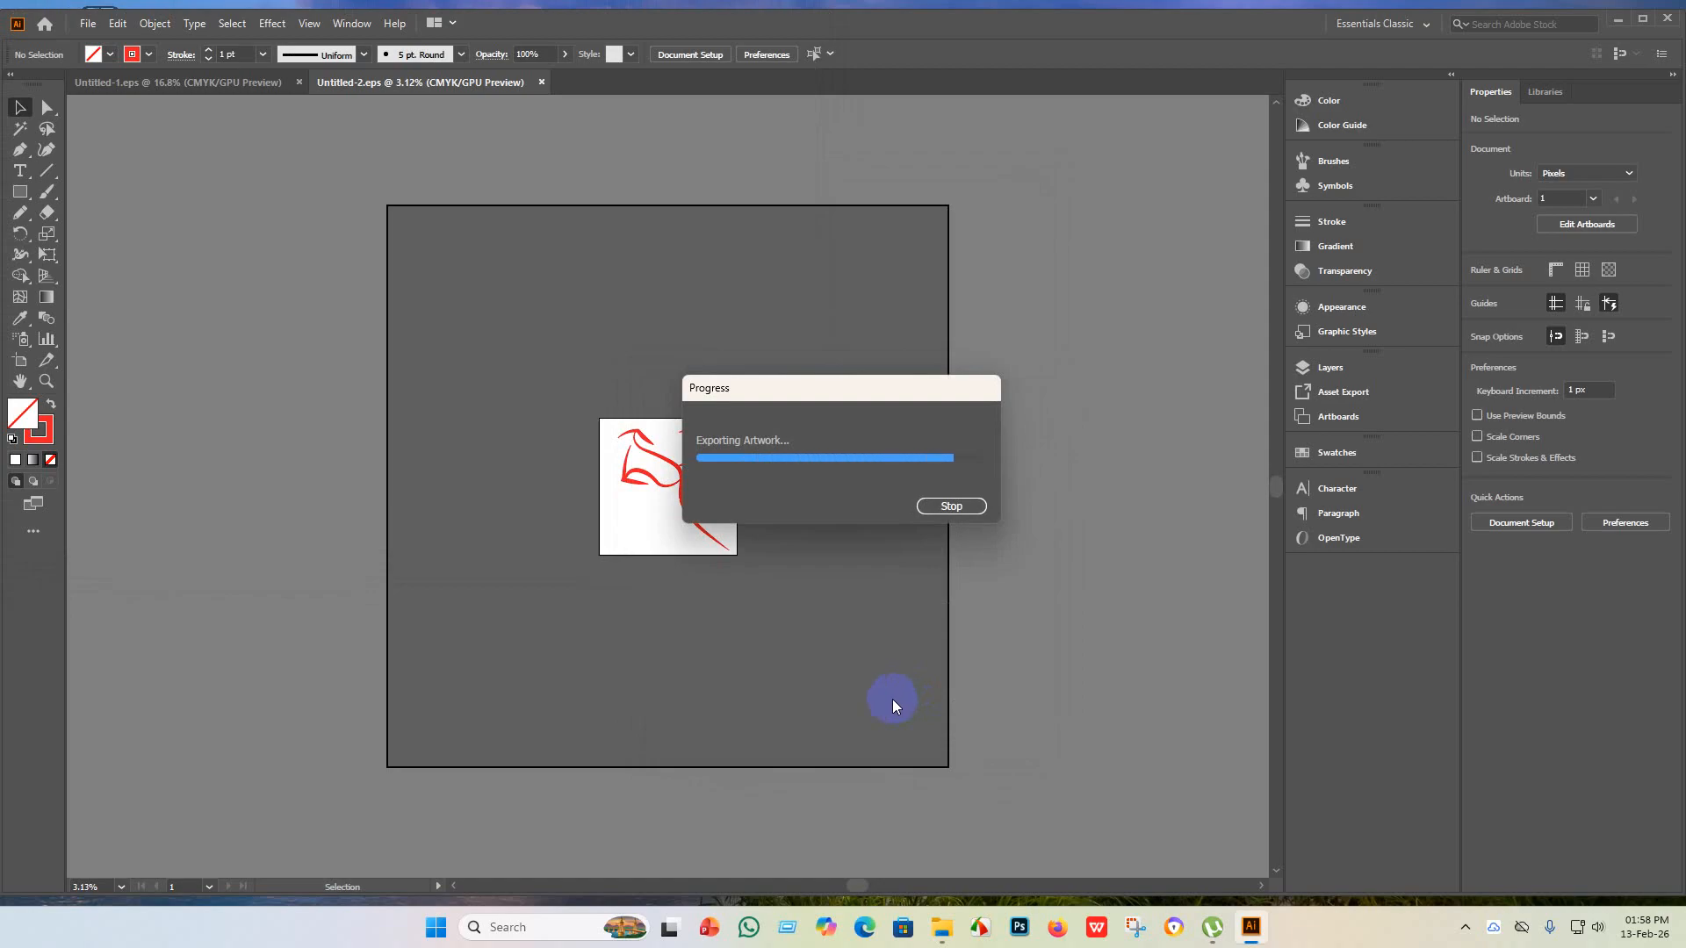
pyautogui.click(88, 23)
pyautogui.moveTo(325, 339)
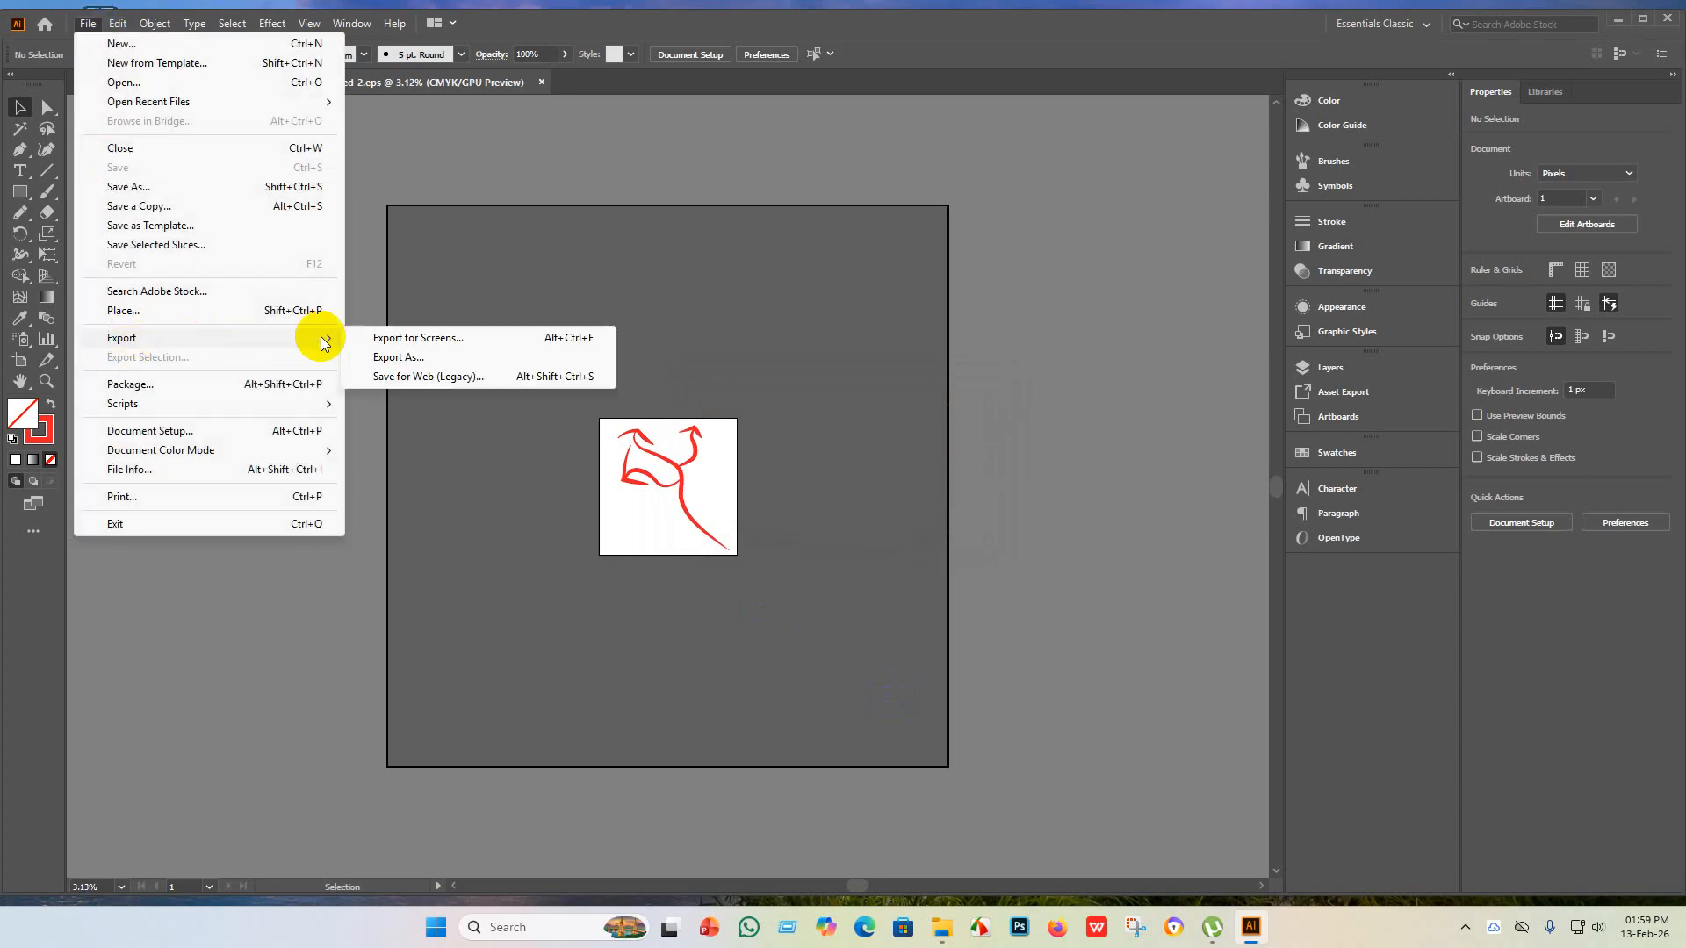
pyautogui.click(466, 357)
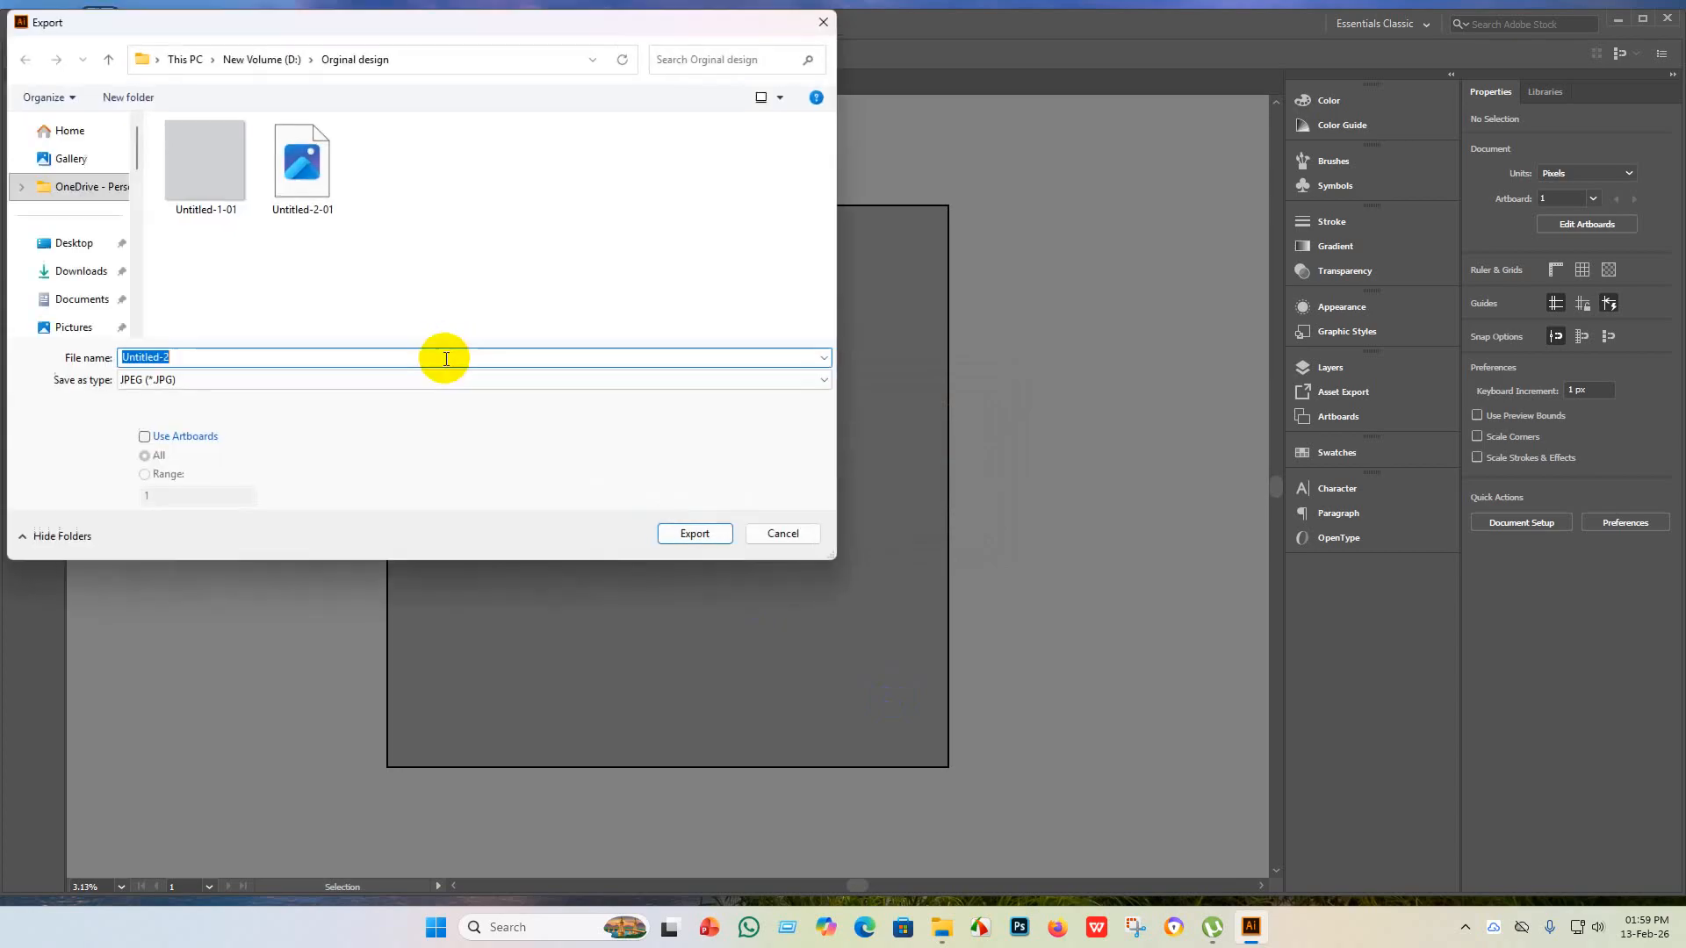
pyautogui.click(144, 434)
pyautogui.click(685, 534)
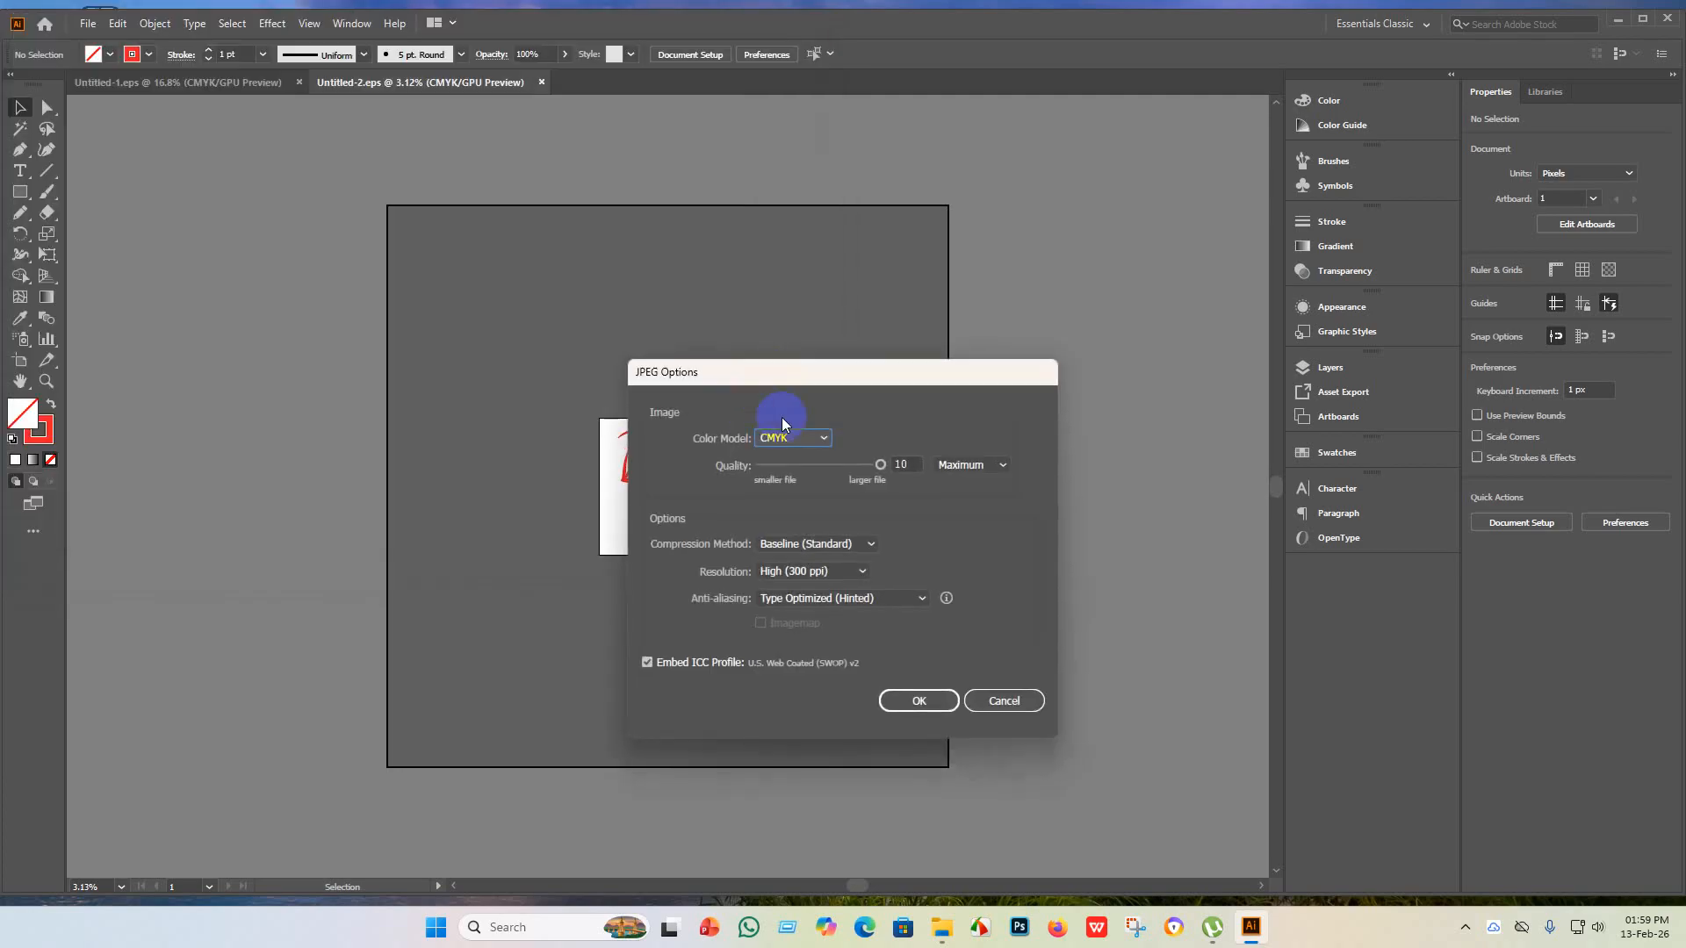
pyautogui.click(777, 439)
pyautogui.click(796, 452)
pyautogui.click(815, 441)
pyautogui.click(803, 458)
pyautogui.click(931, 702)
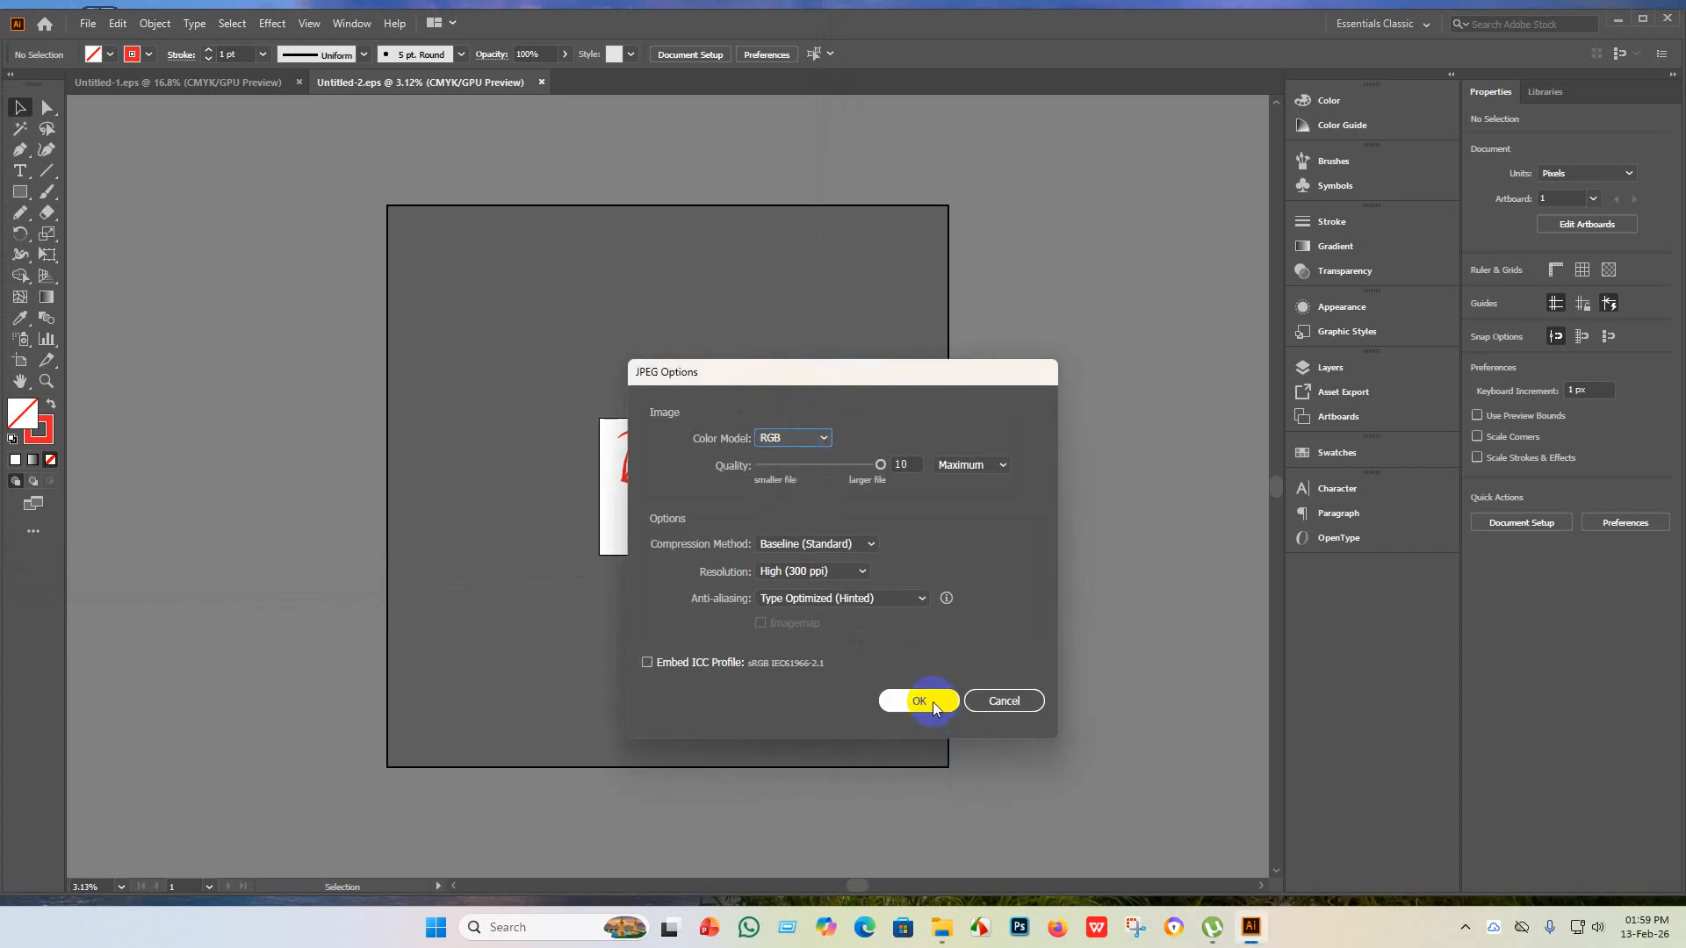
pyautogui.click(1102, 507)
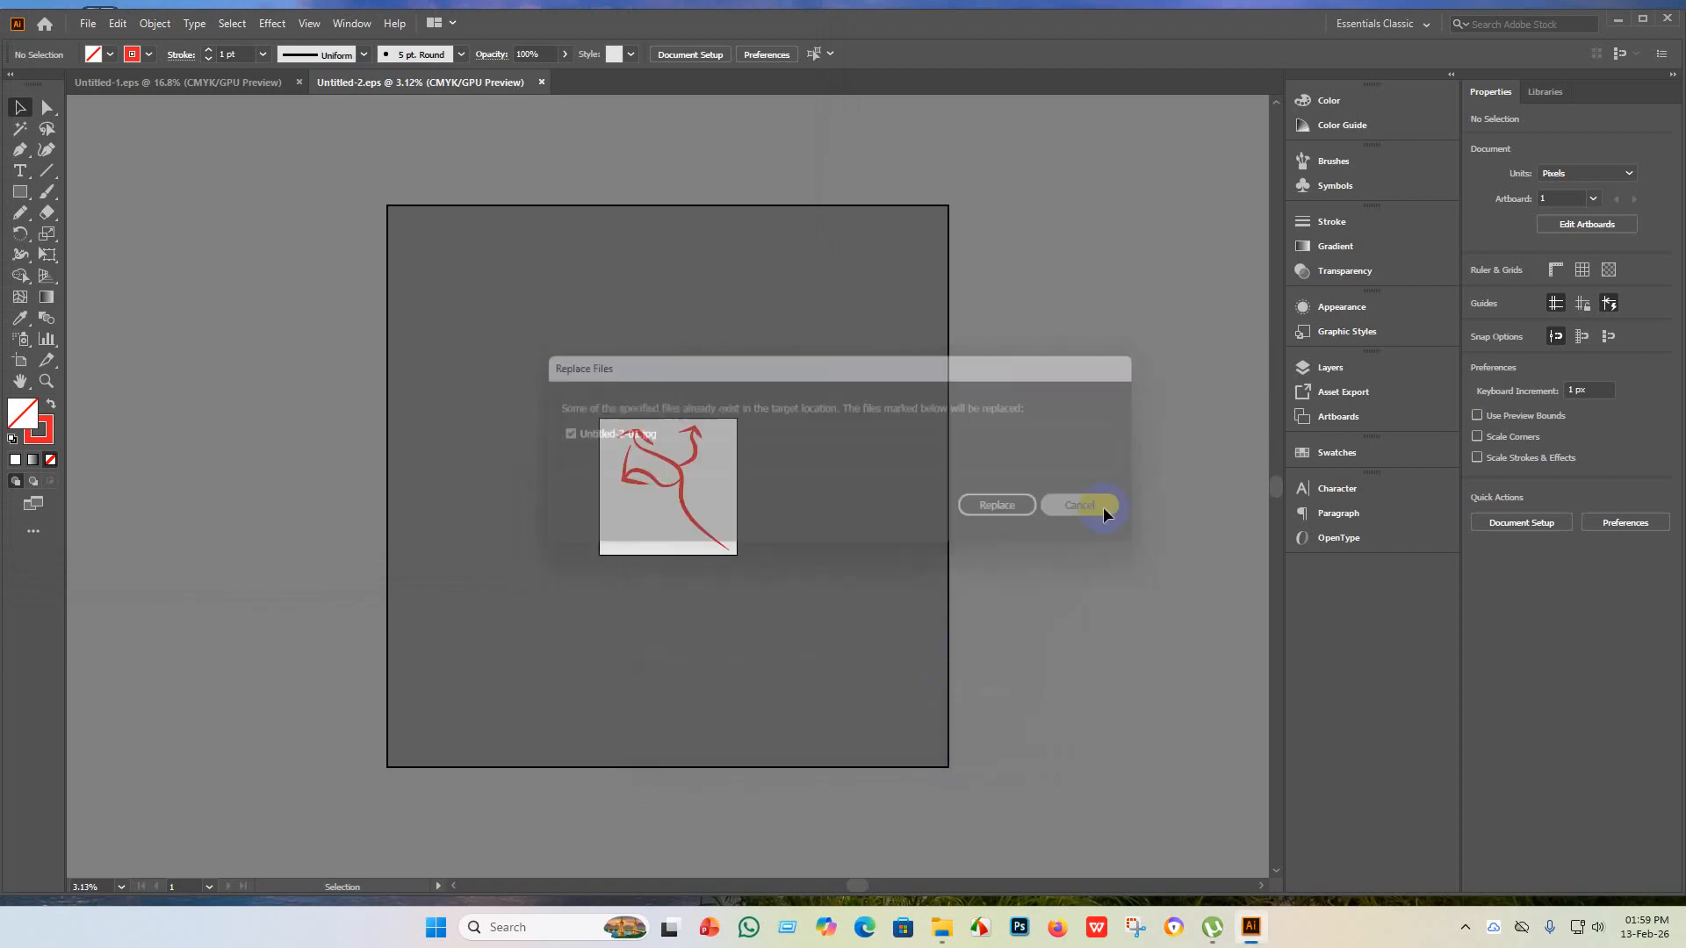
# - Create a new 4000 × 4000 px CMYK document with one artboard
pyautogui.click(88, 22)
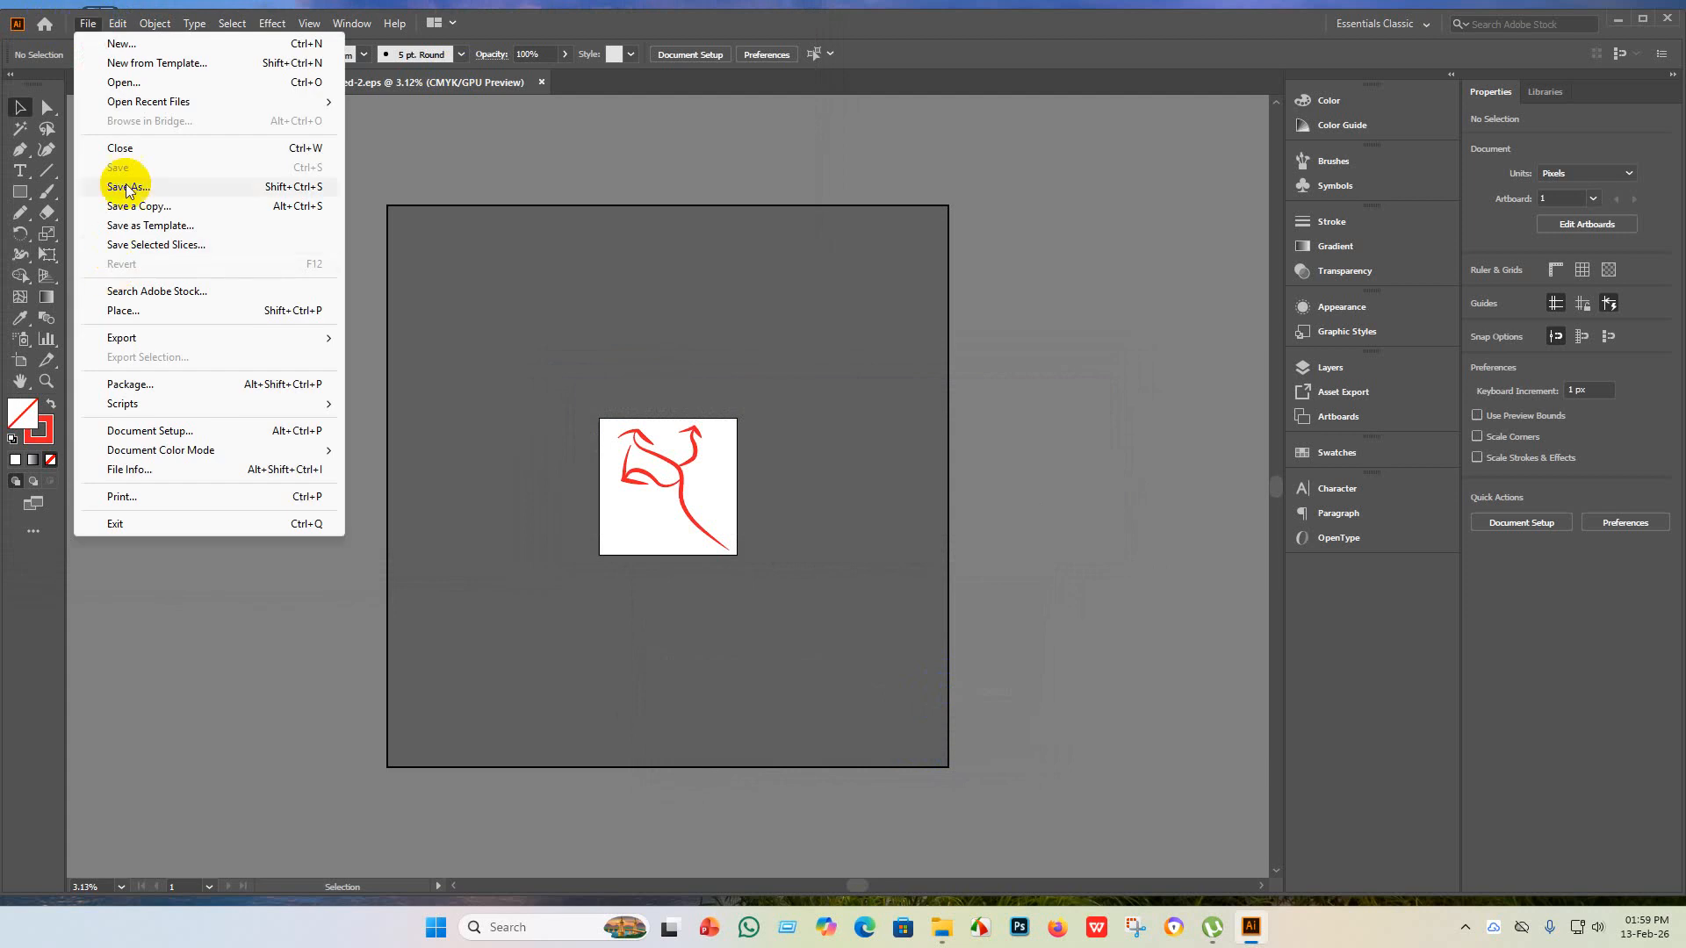
pyautogui.click(440, 233)
pyautogui.click(80, 24)
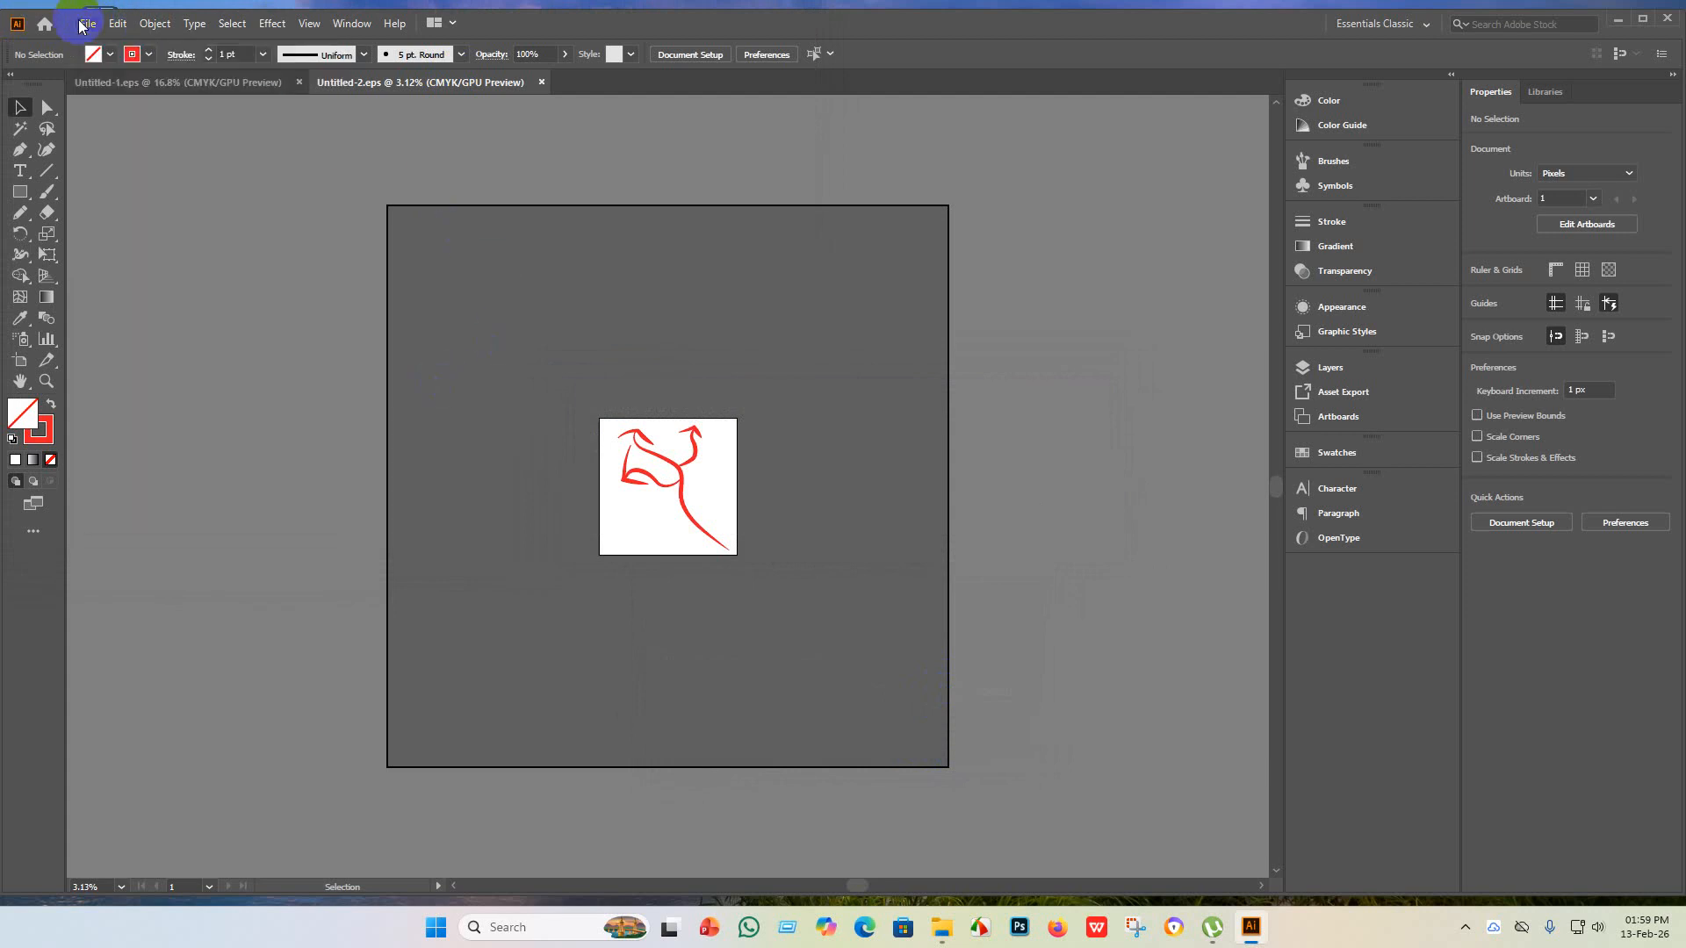
pyautogui.click(123, 36)
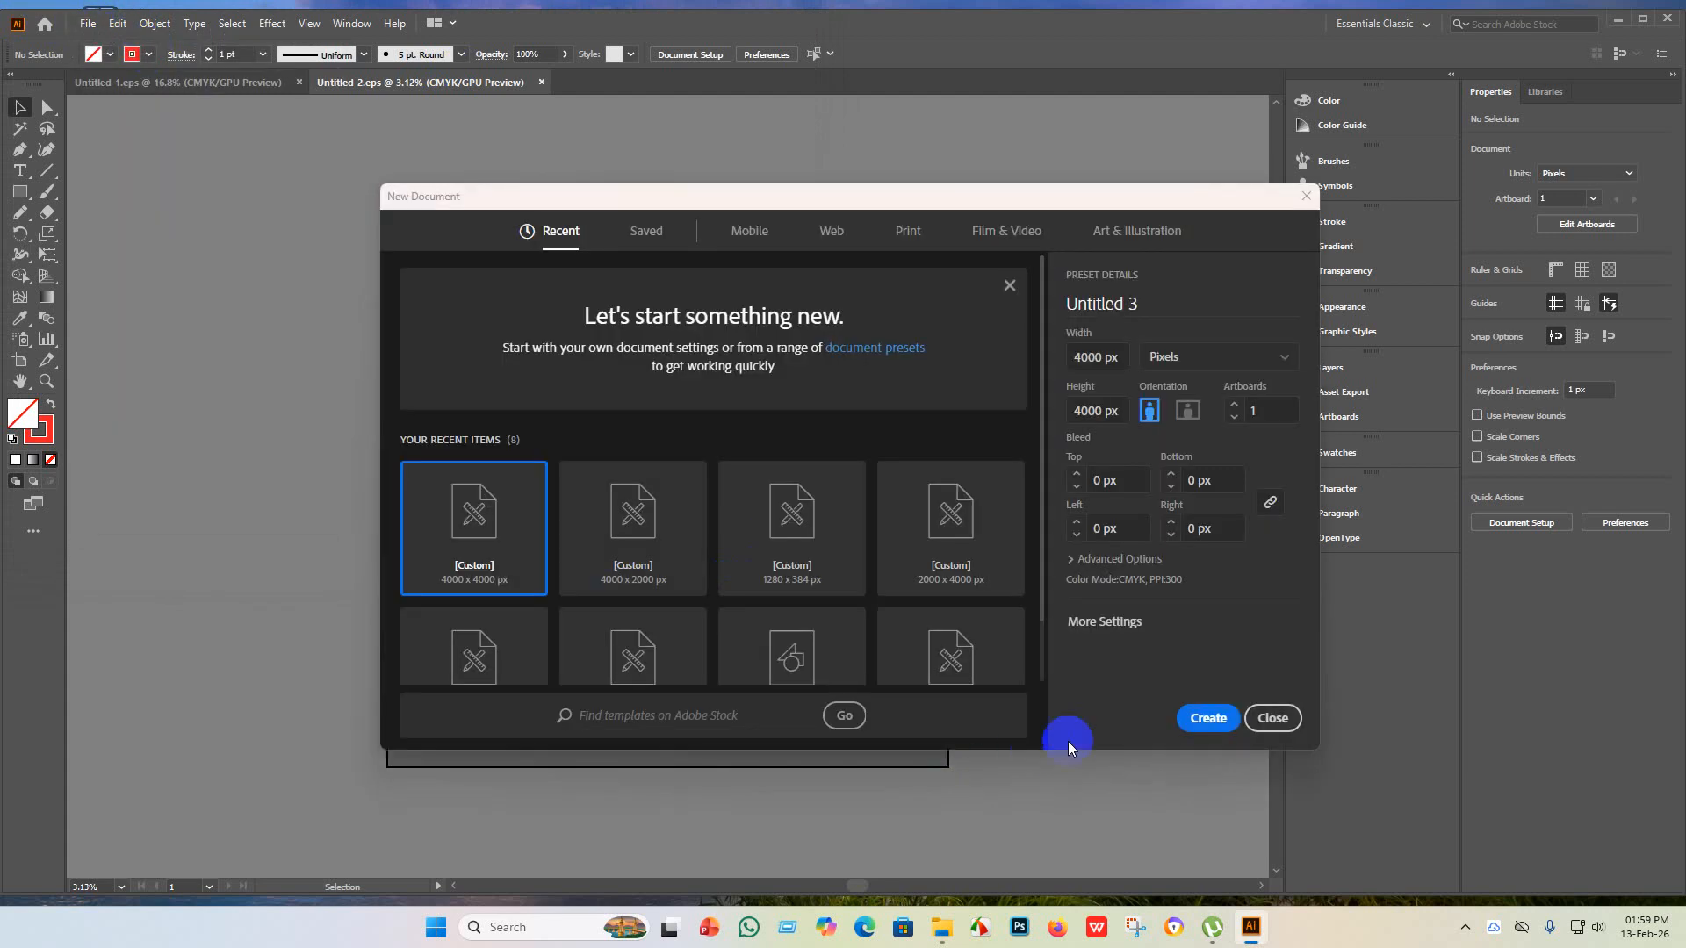
pyautogui.click(1206, 717)
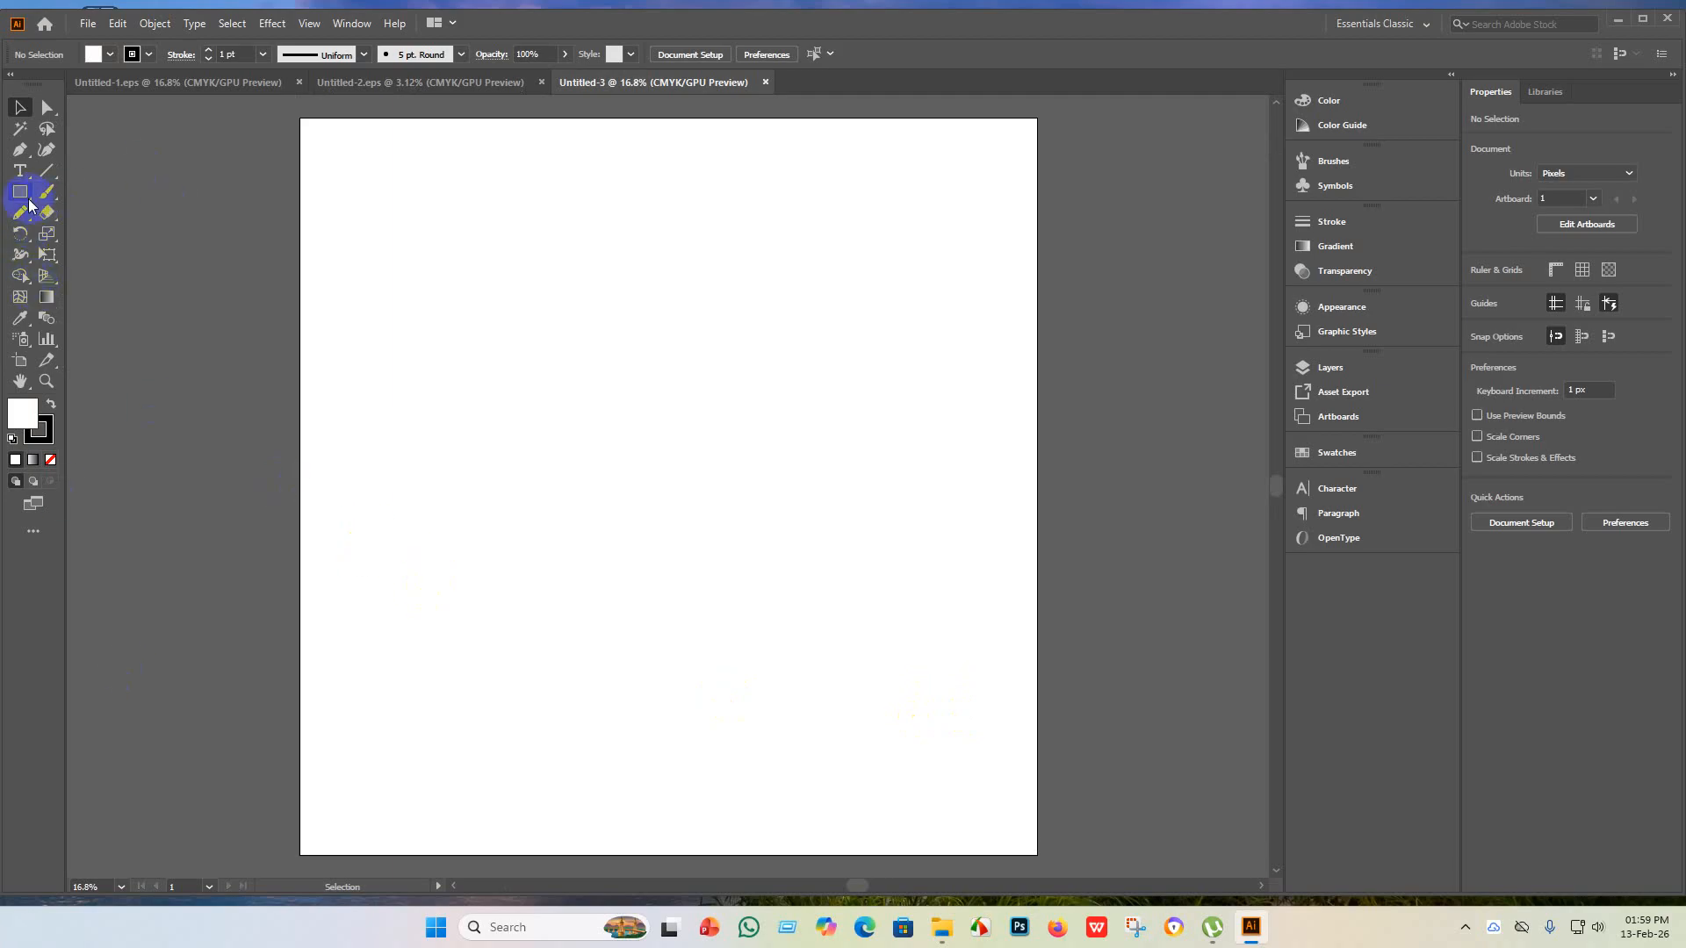
# - Draw a circle about 1262 px in diameter near the middle of the artboard with the Ellipse tool
pyautogui.moveTo(29, 205); pyautogui.dragTo(52, 234)
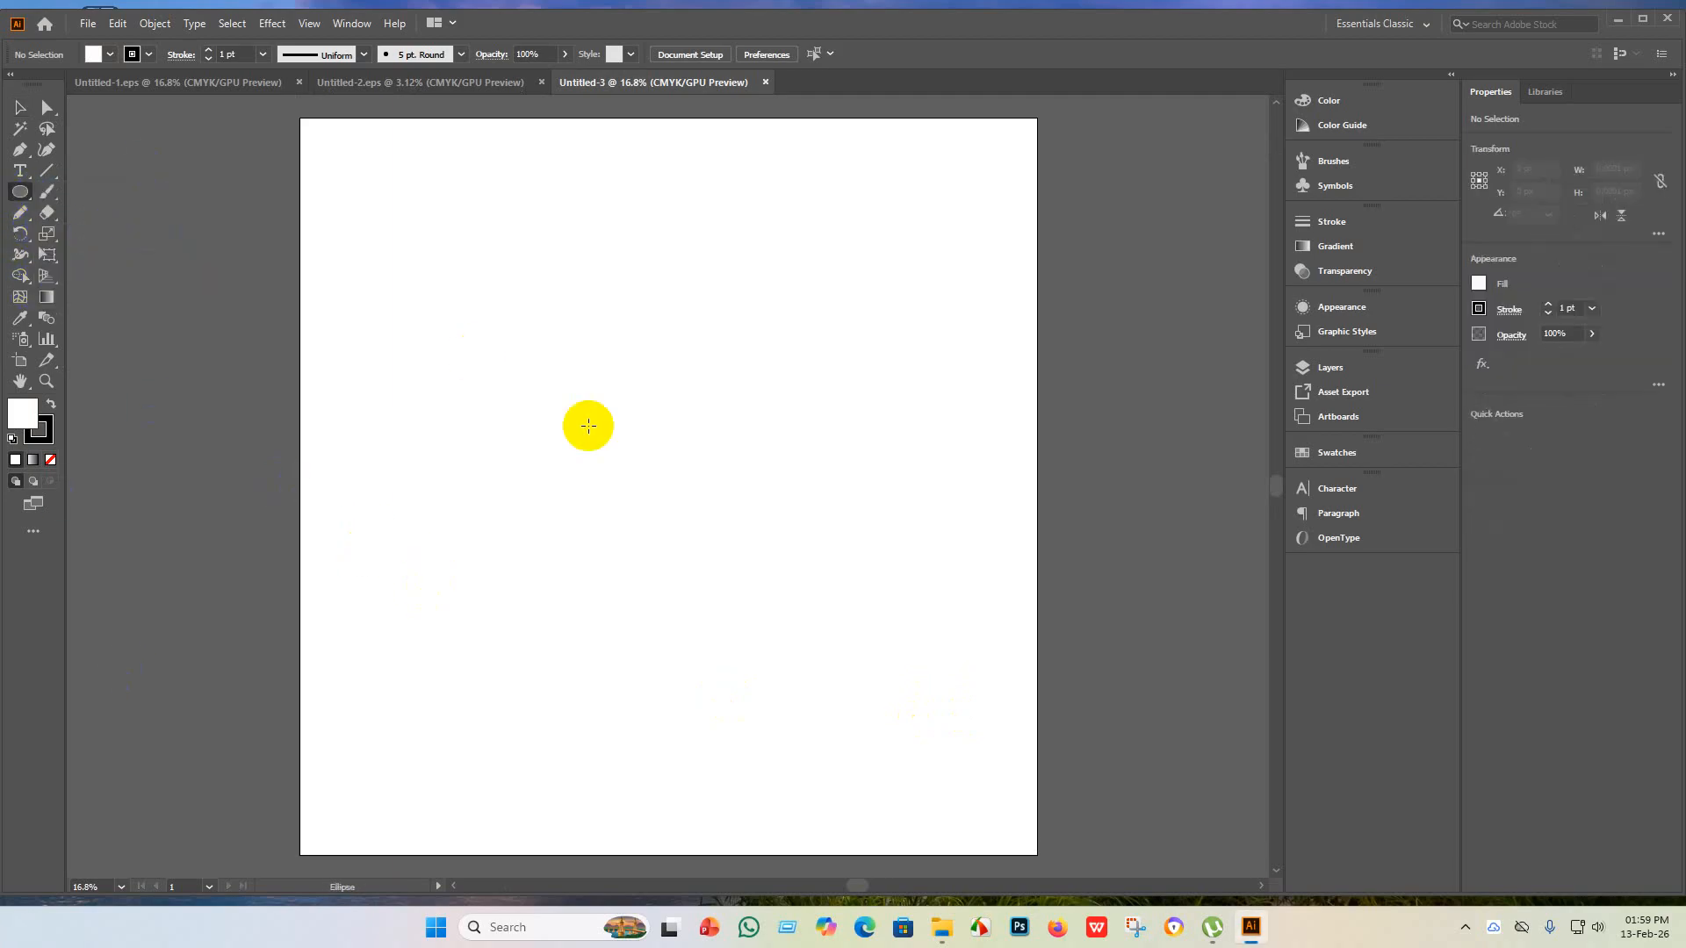
pyautogui.moveTo(589, 380); pyautogui.dragTo(753, 612)
pyautogui.click(20, 109)
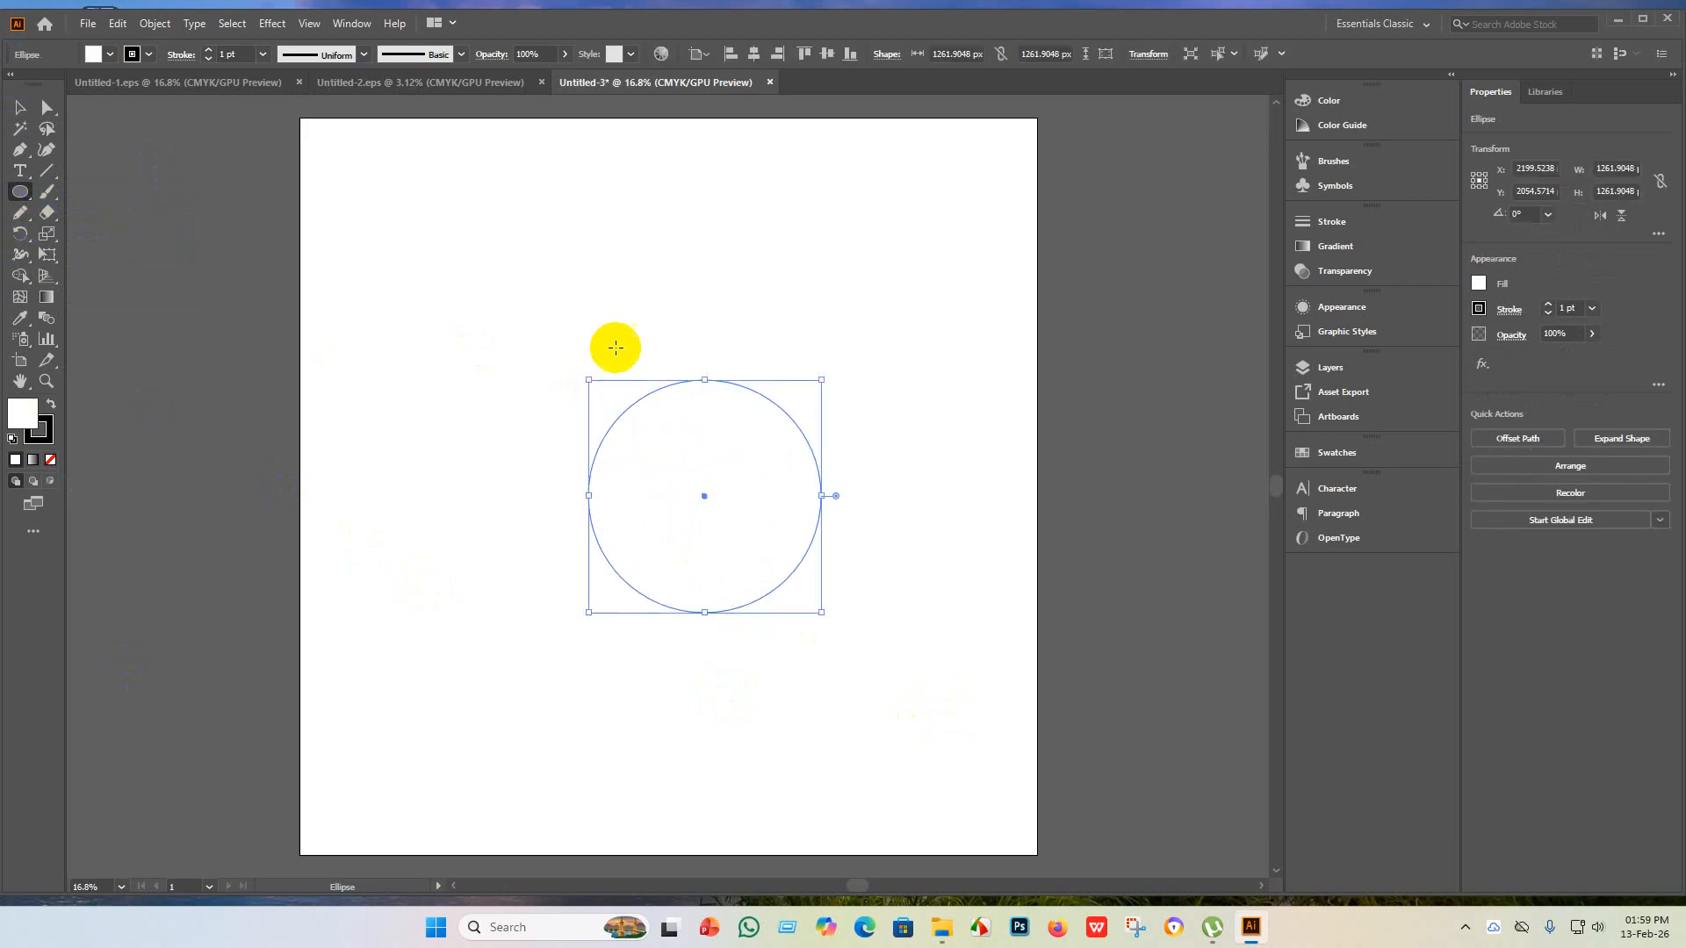
# - Fill the circle with a linear gradient and set its end color stop to the yellow swatch
pyautogui.click(48, 298)
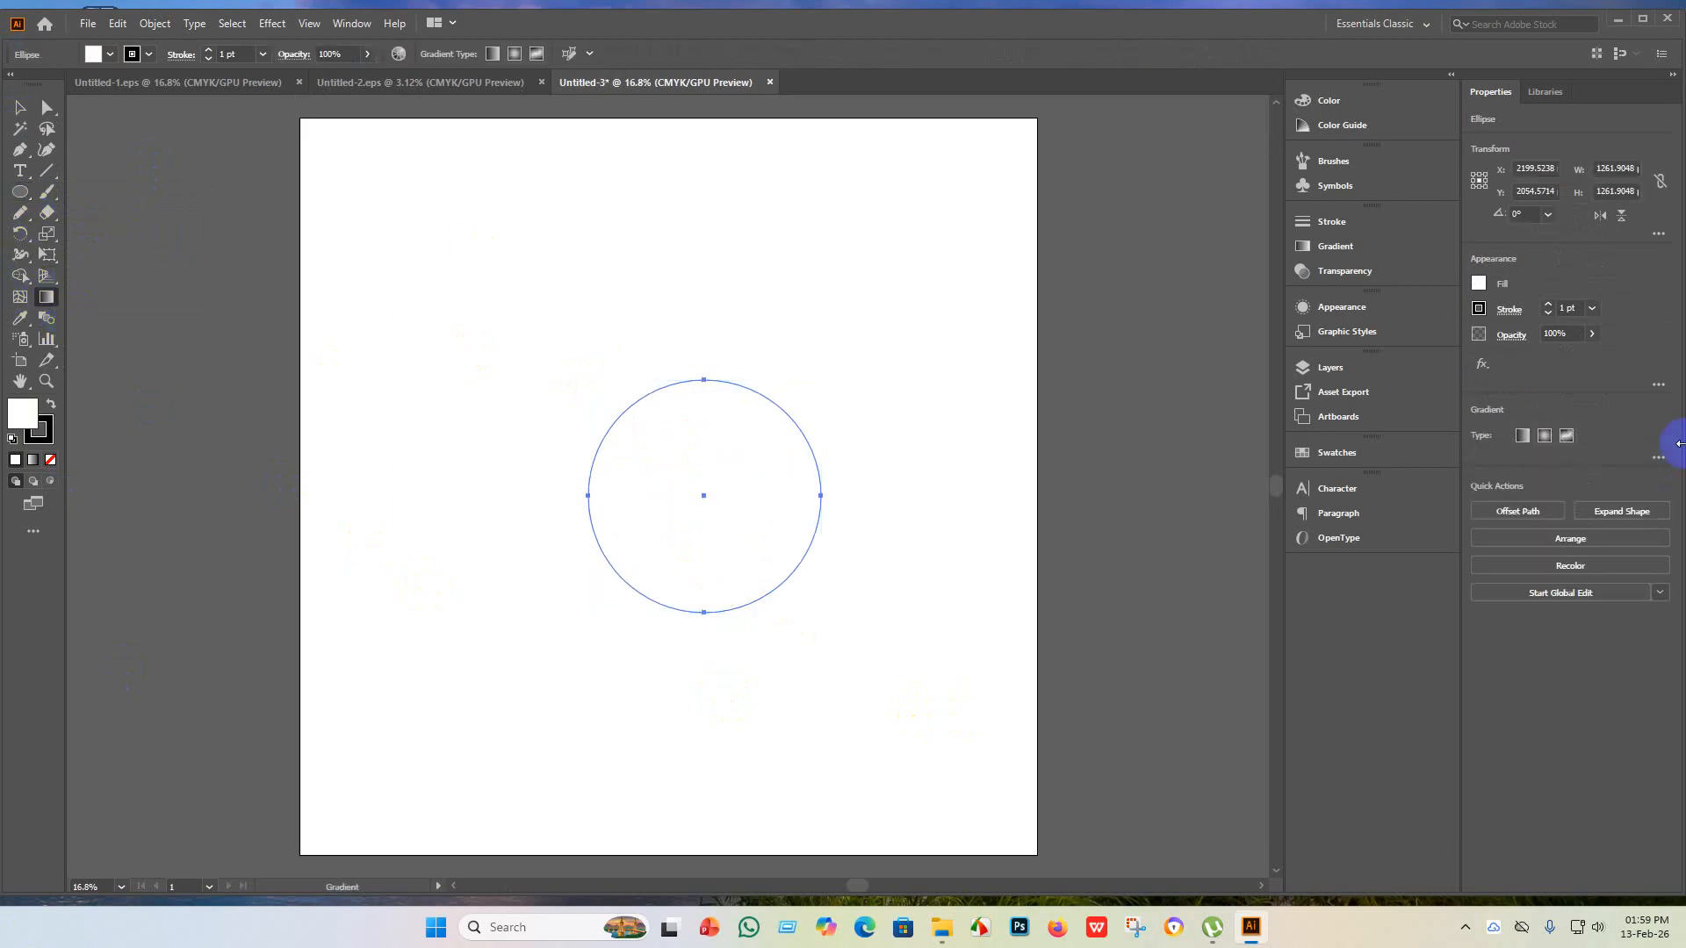
pyautogui.click(1527, 438)
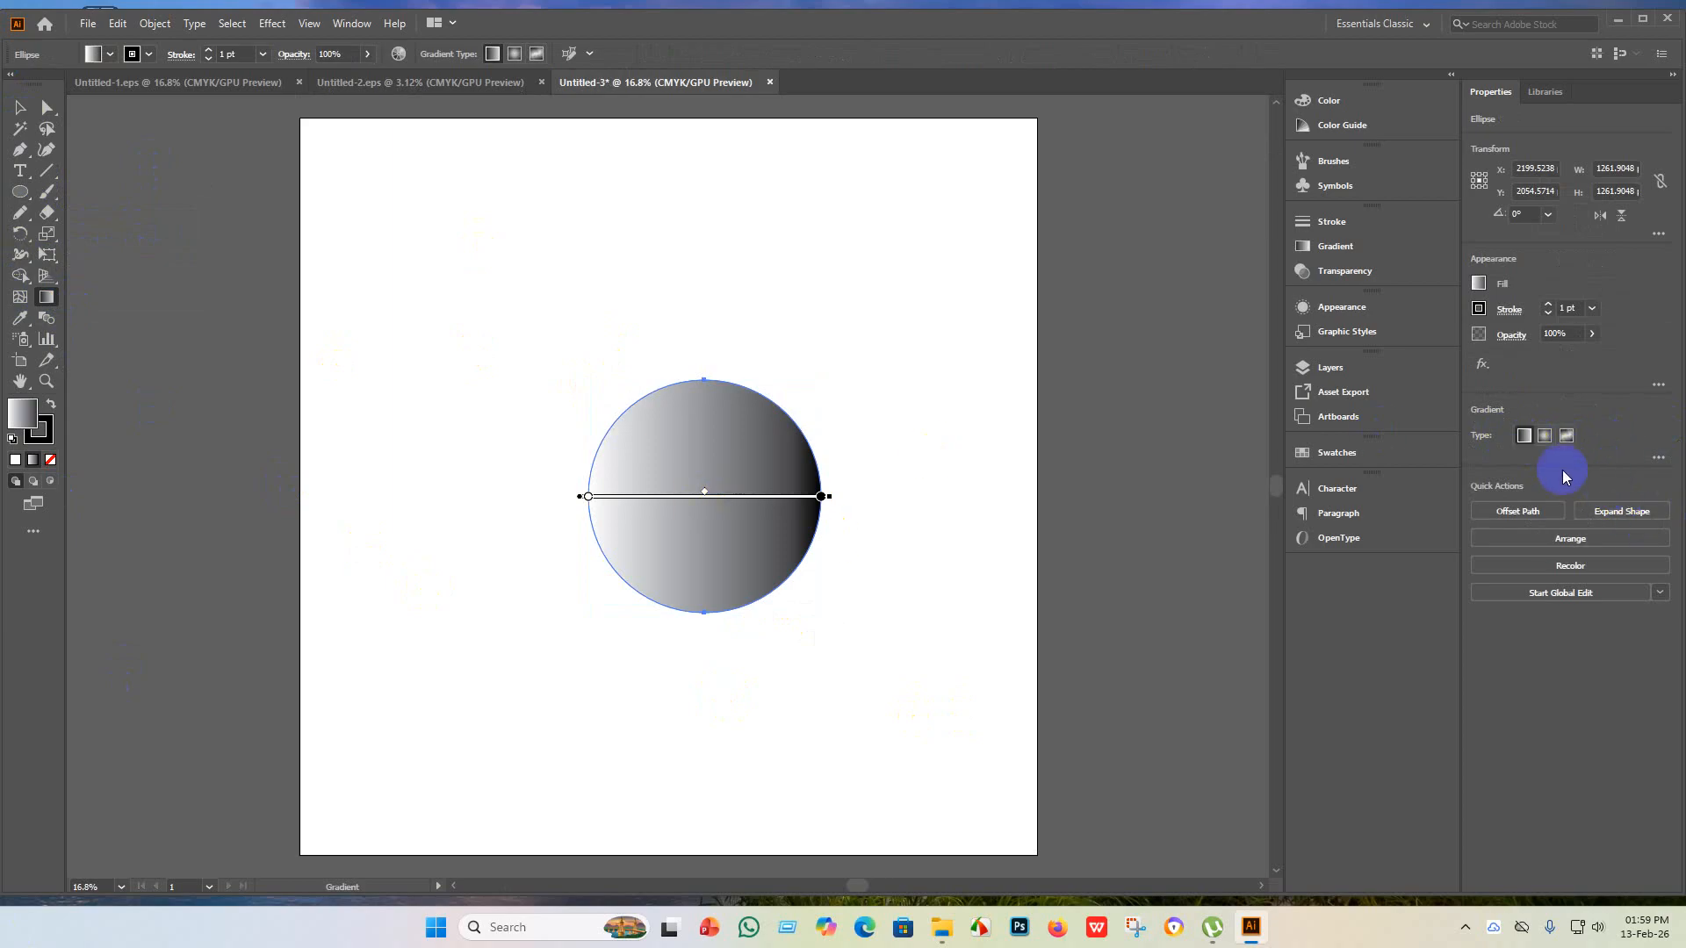
pyautogui.click(1659, 458)
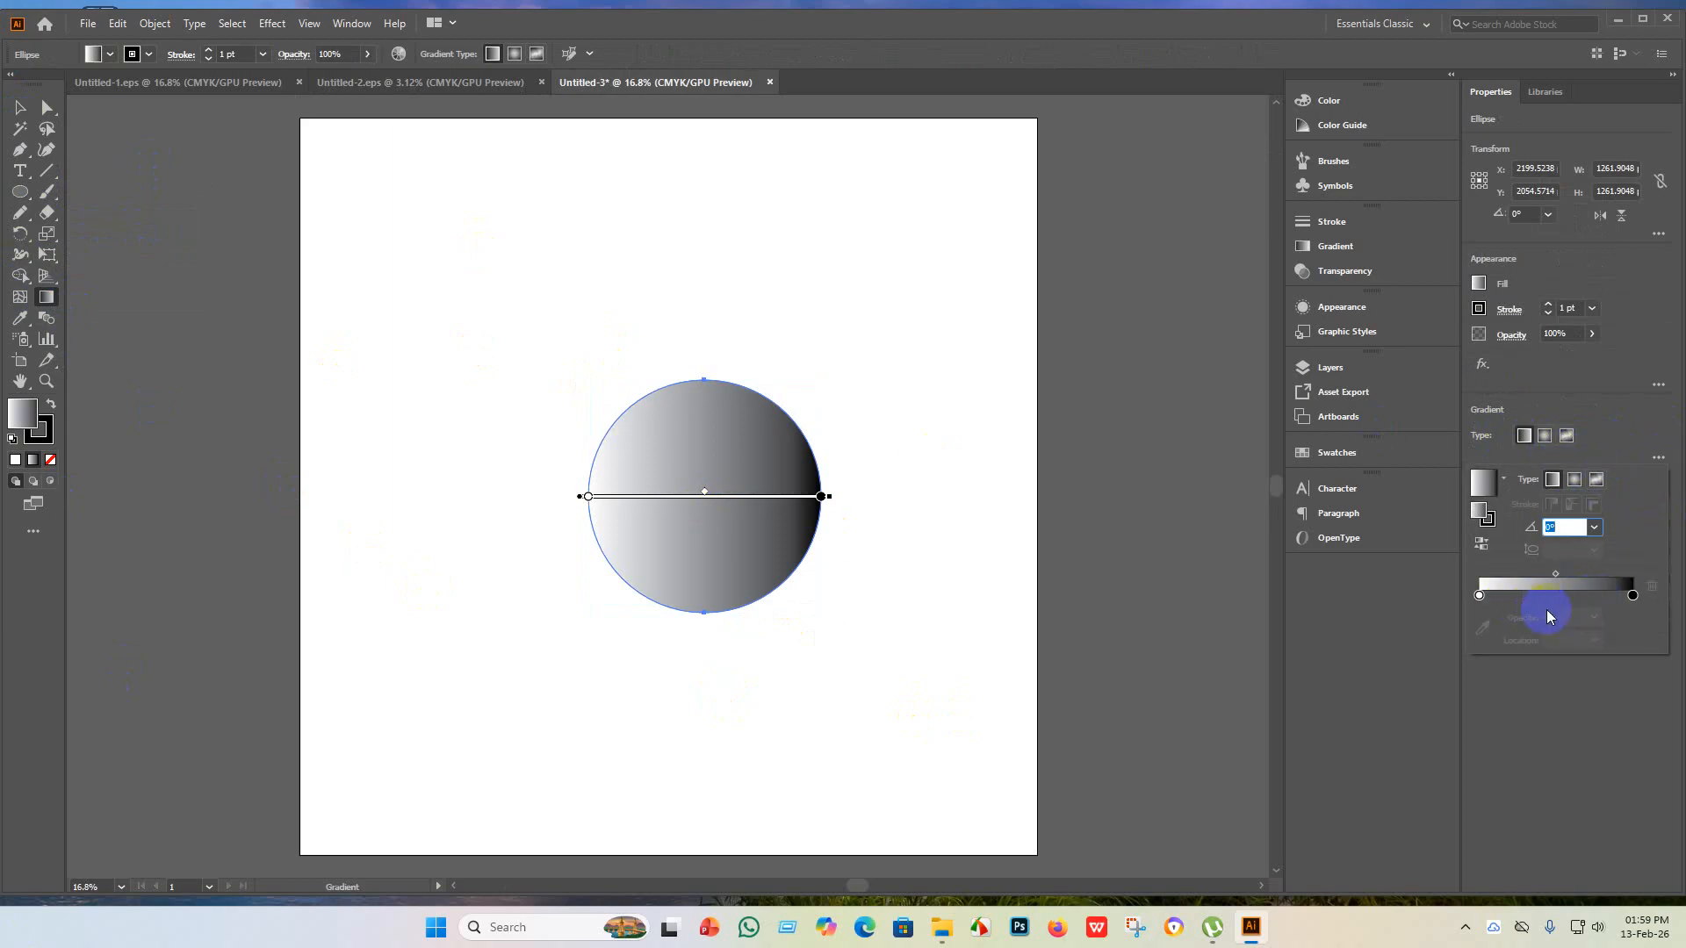
pyautogui.click(1632, 596)
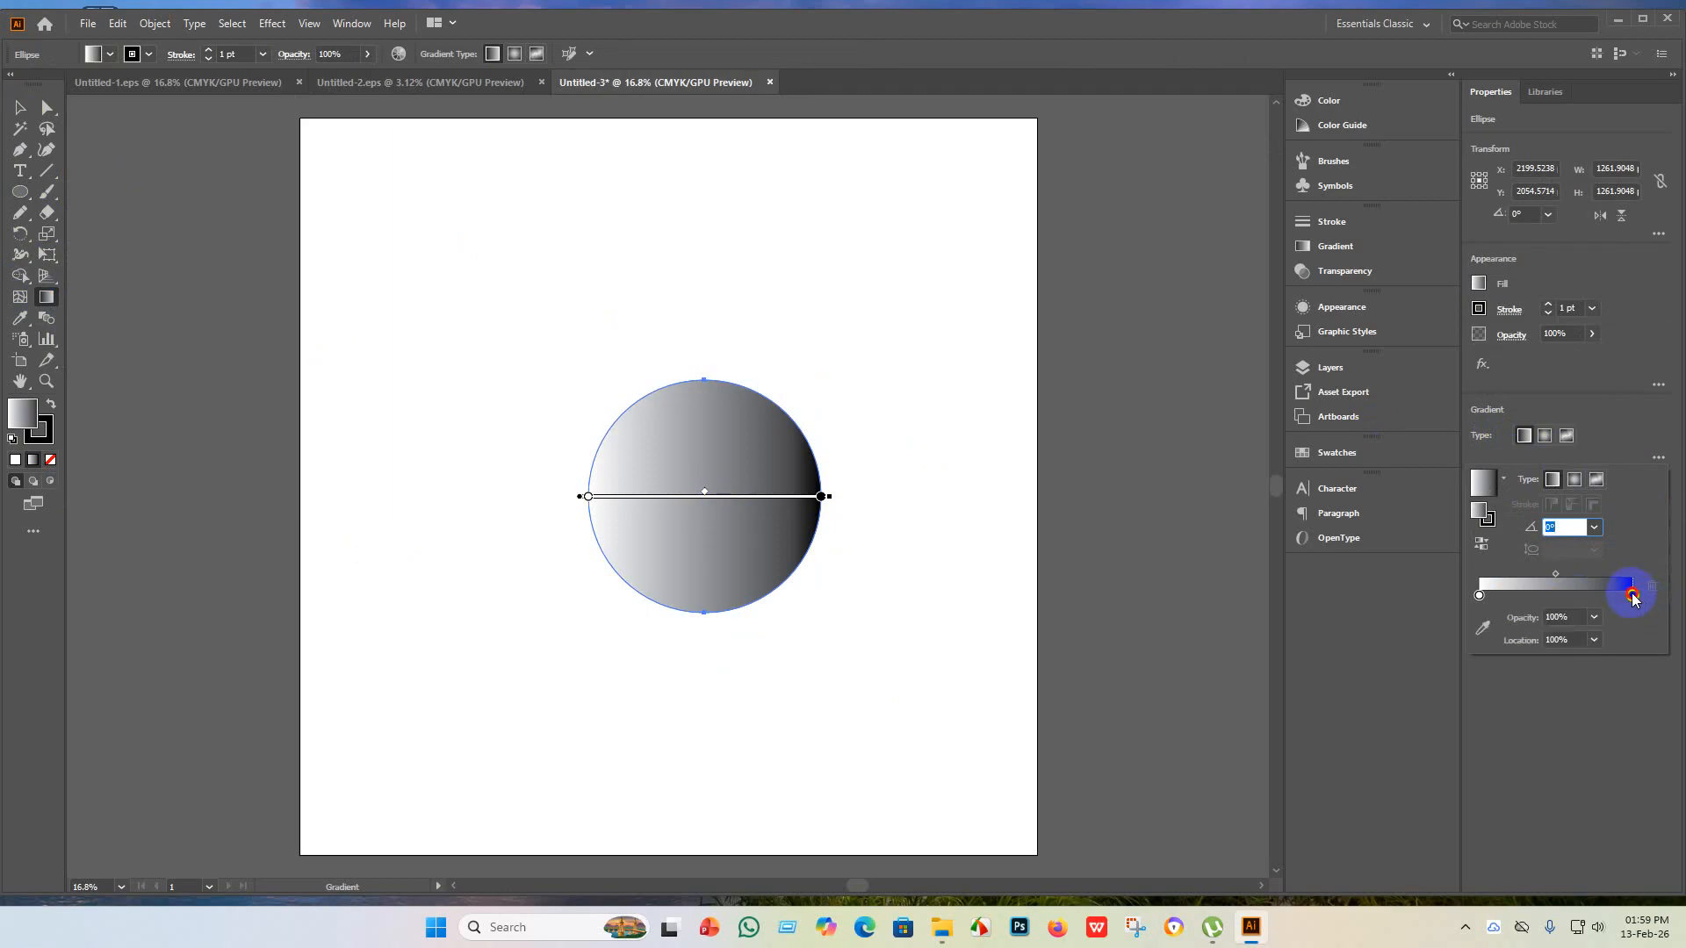
pyautogui.doubleClick(1633, 596)
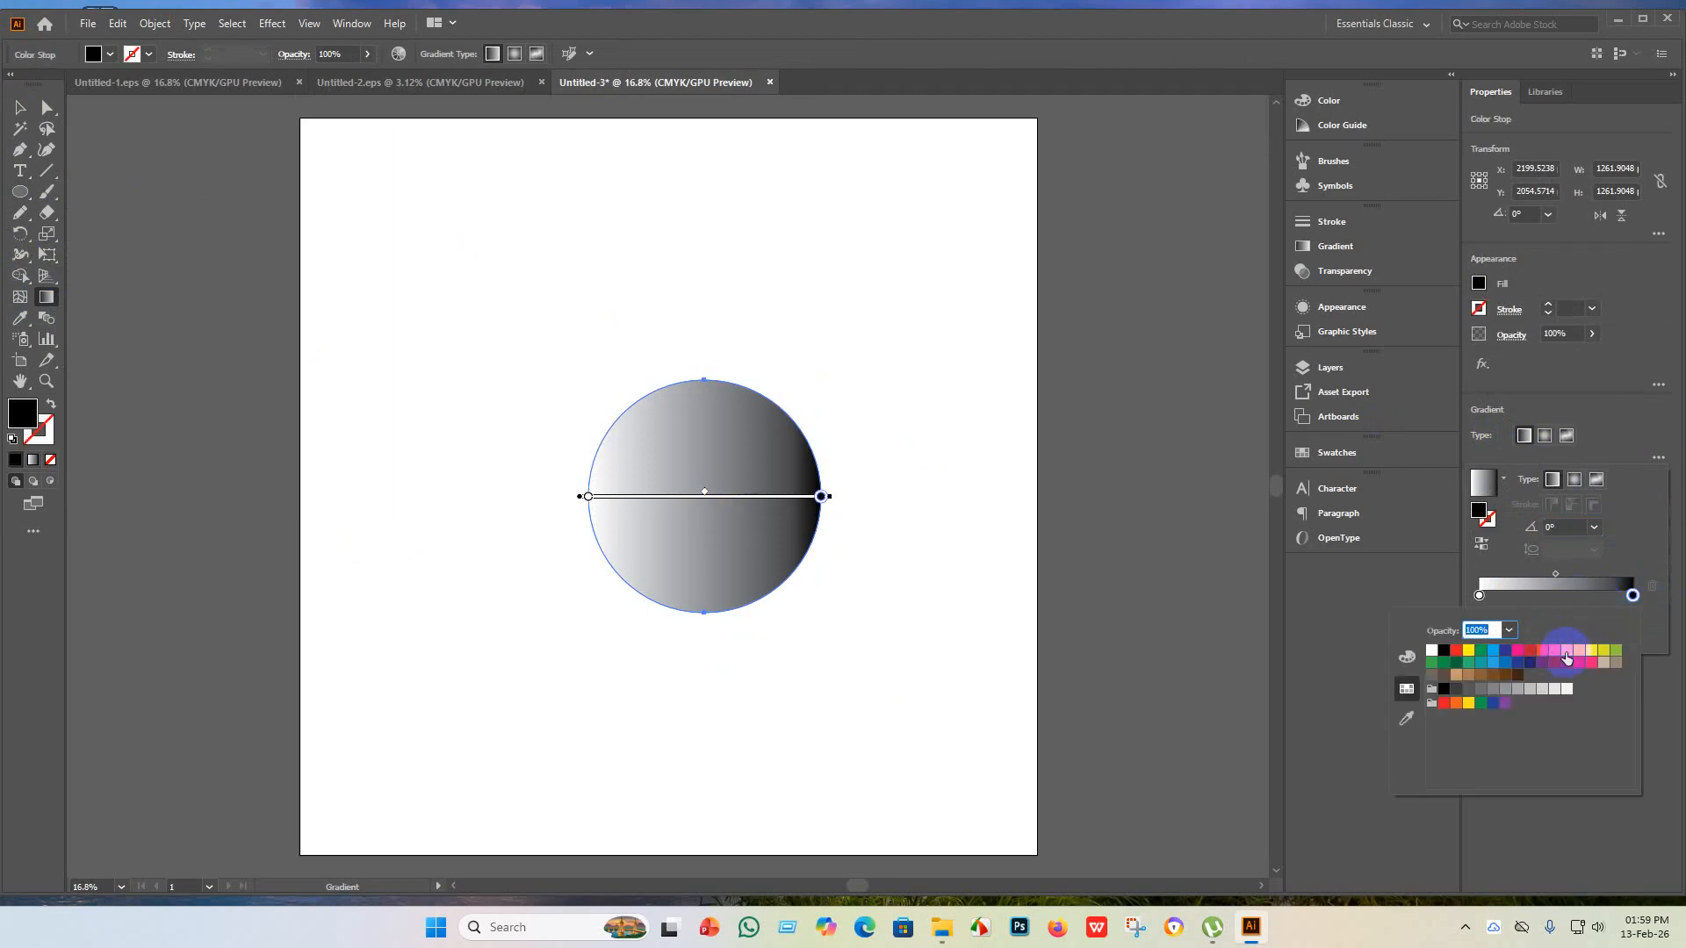
pyautogui.click(1568, 655)
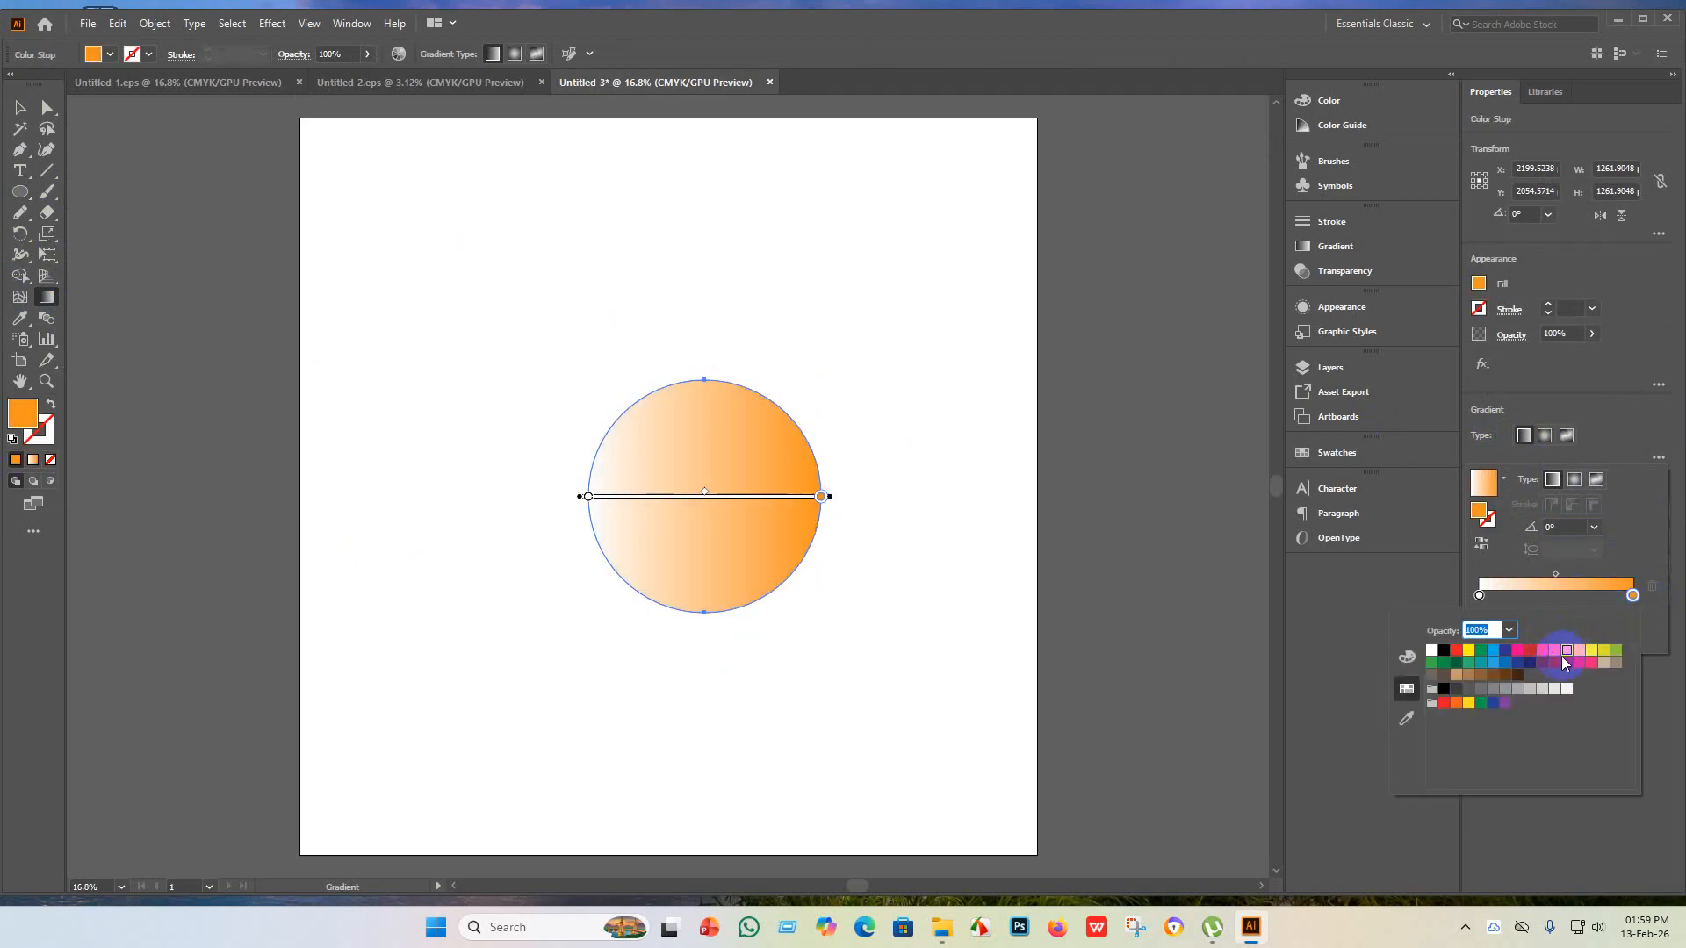
pyautogui.click(1557, 657)
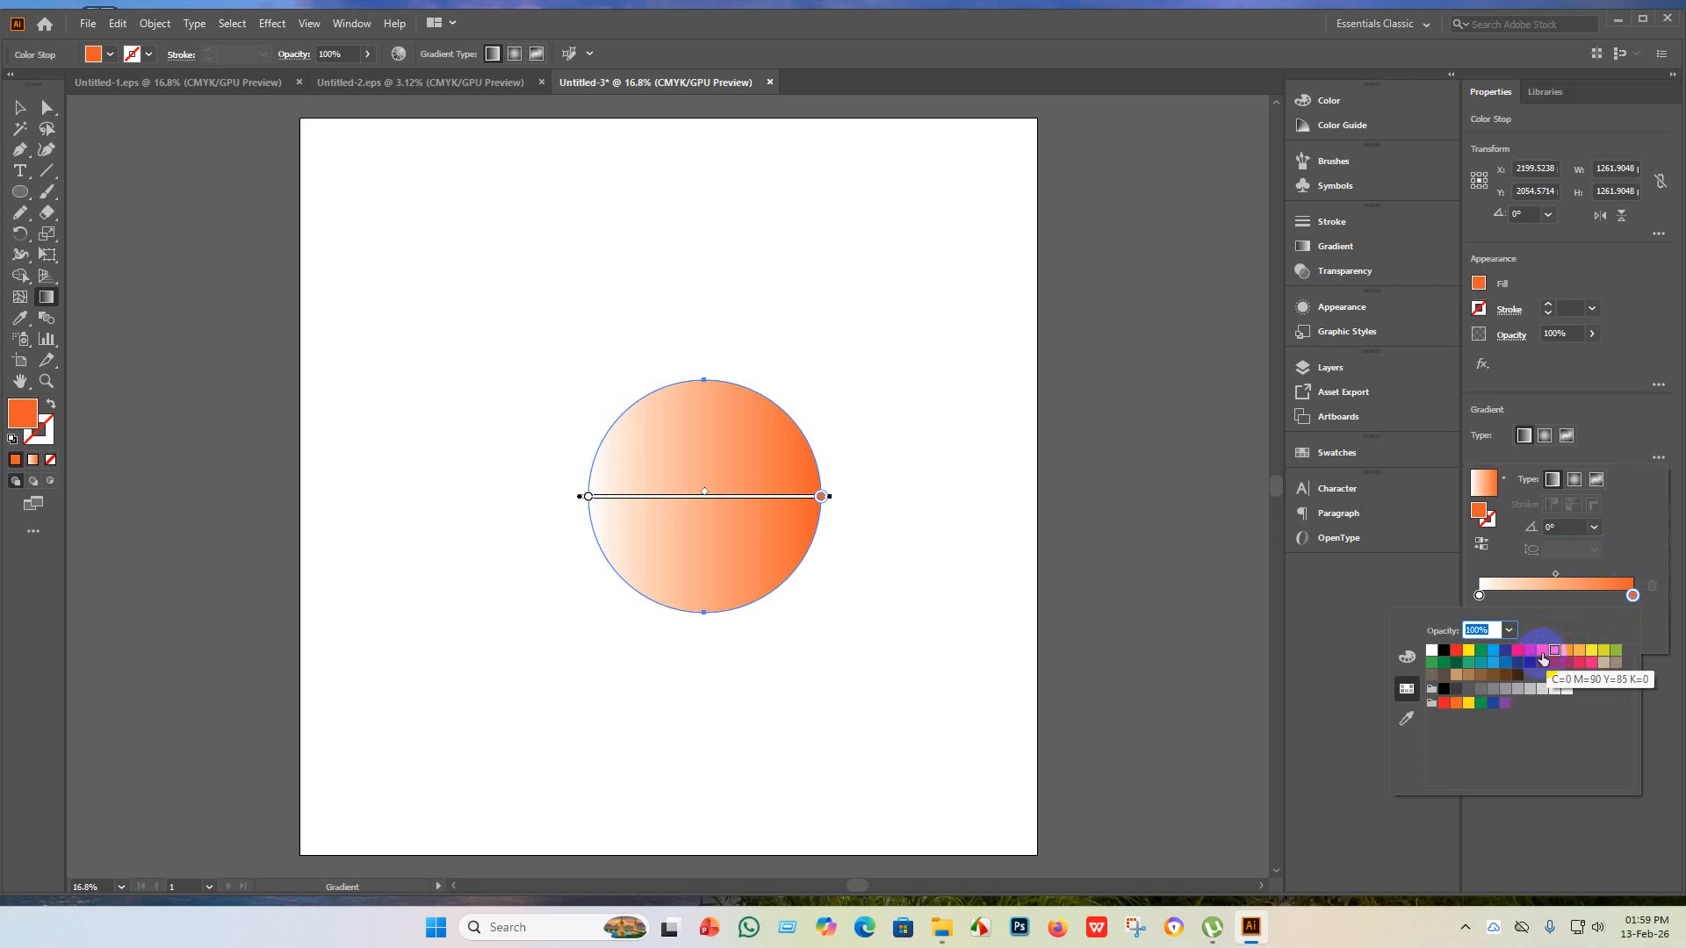
pyautogui.click(1543, 657)
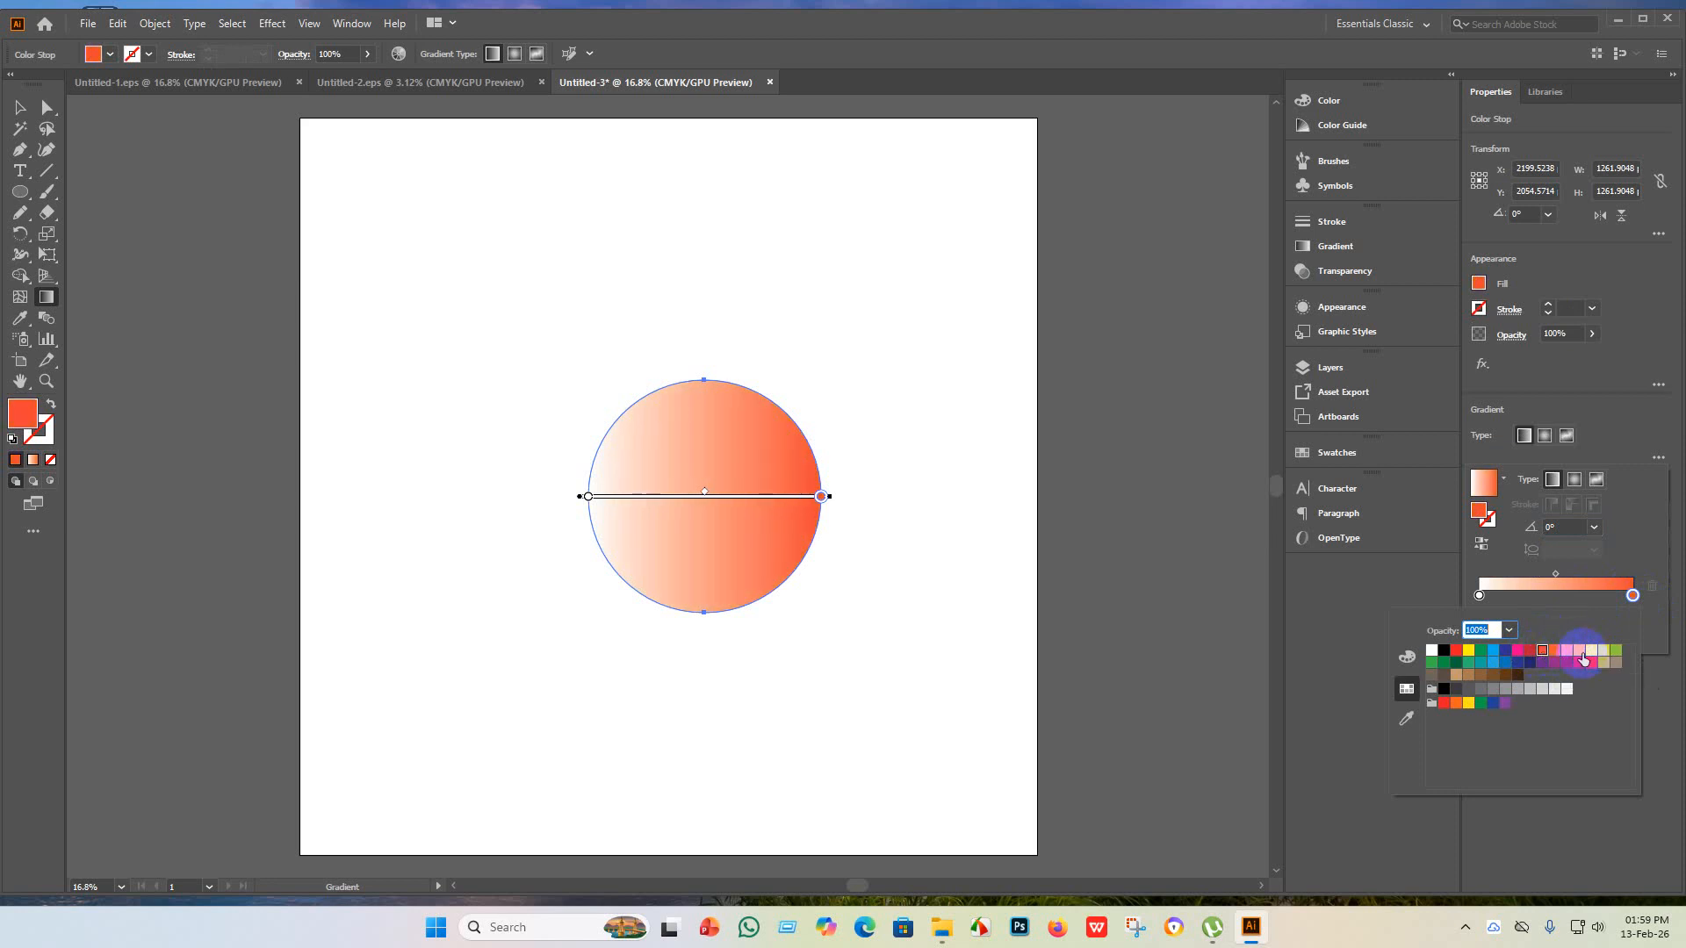
pyautogui.click(1579, 653)
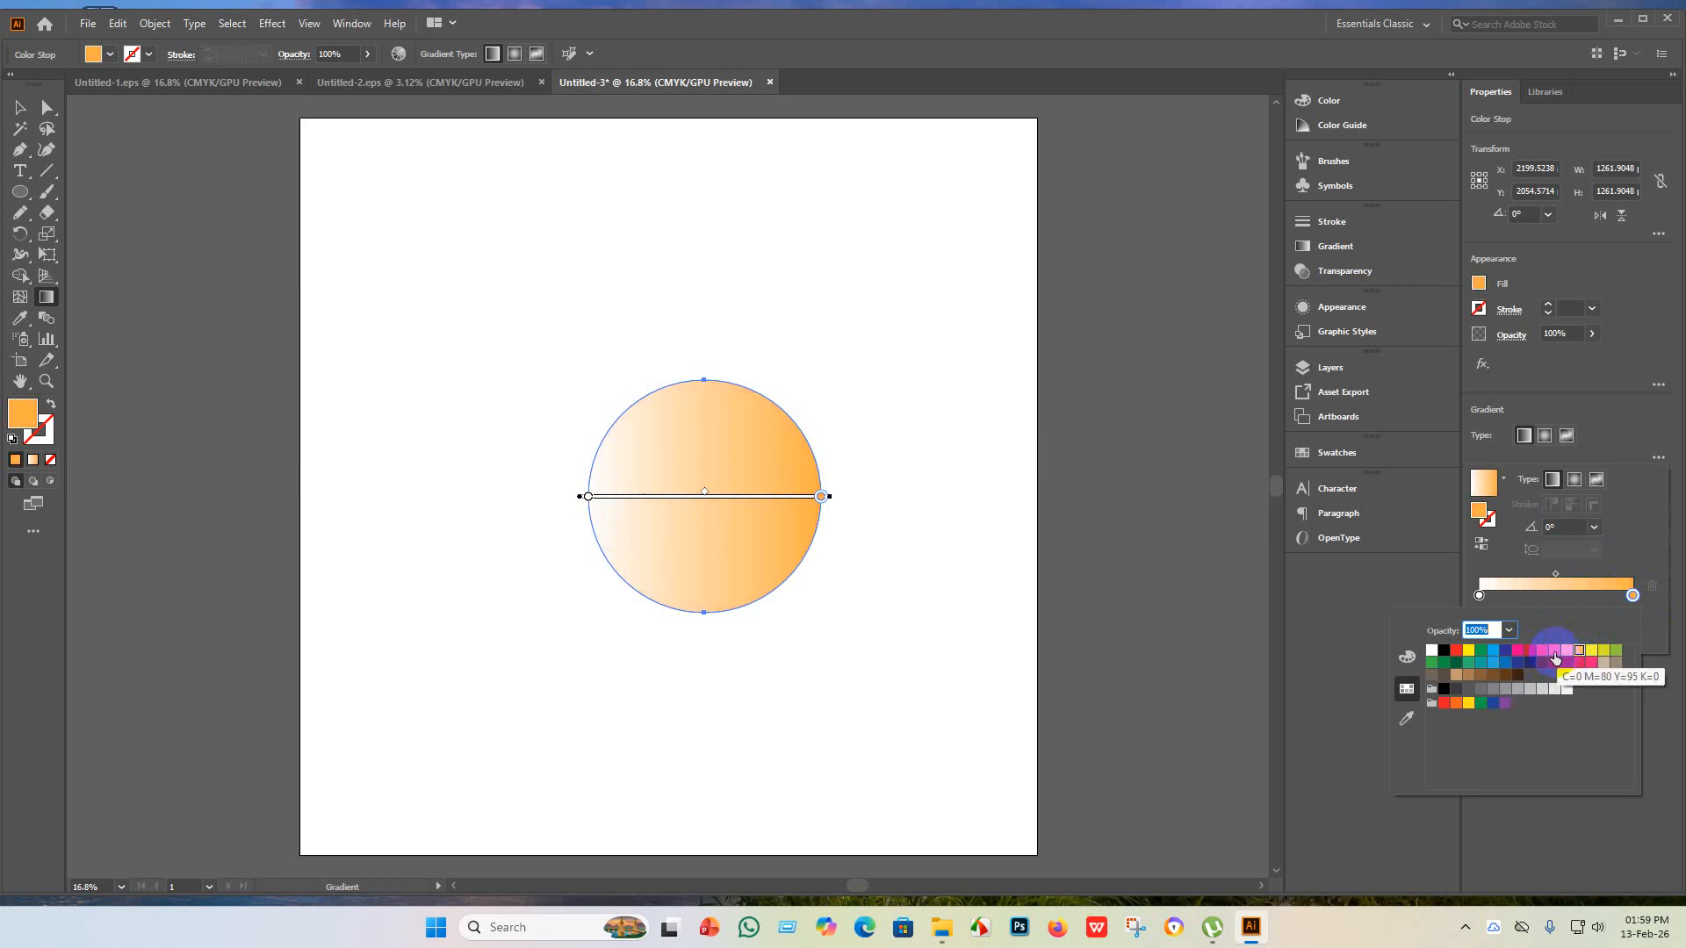
pyautogui.click(1469, 651)
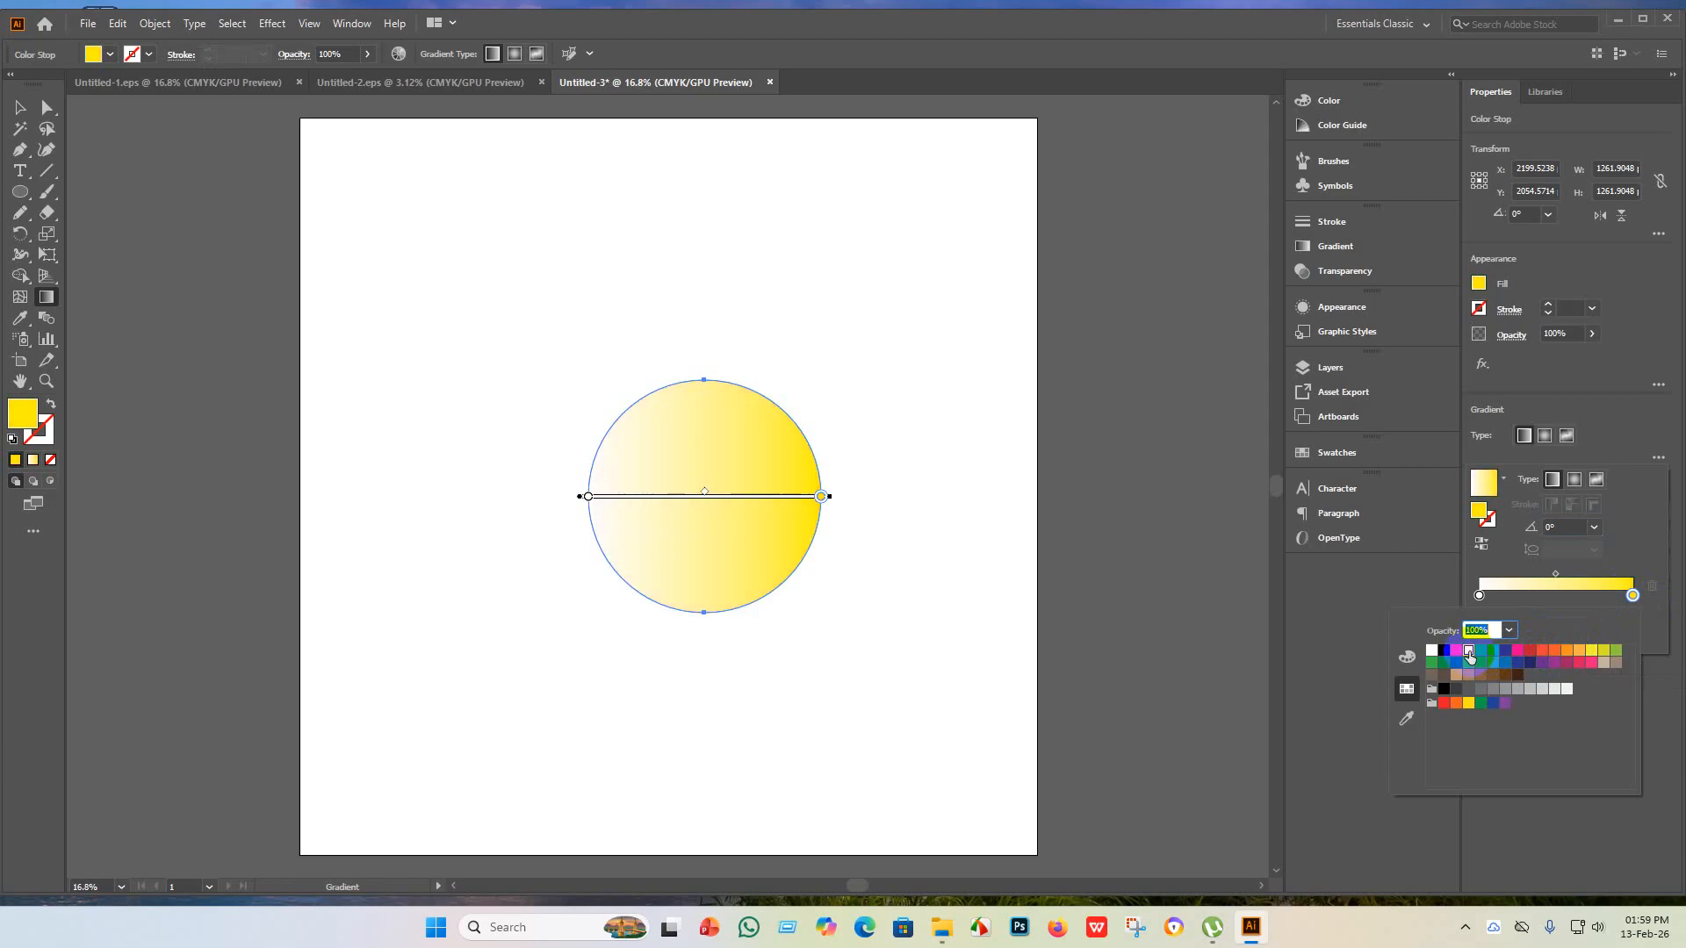
# - Set the white start stop's opacity to 0% and change the circle's gradient type to radial
pyautogui.click(1480, 596)
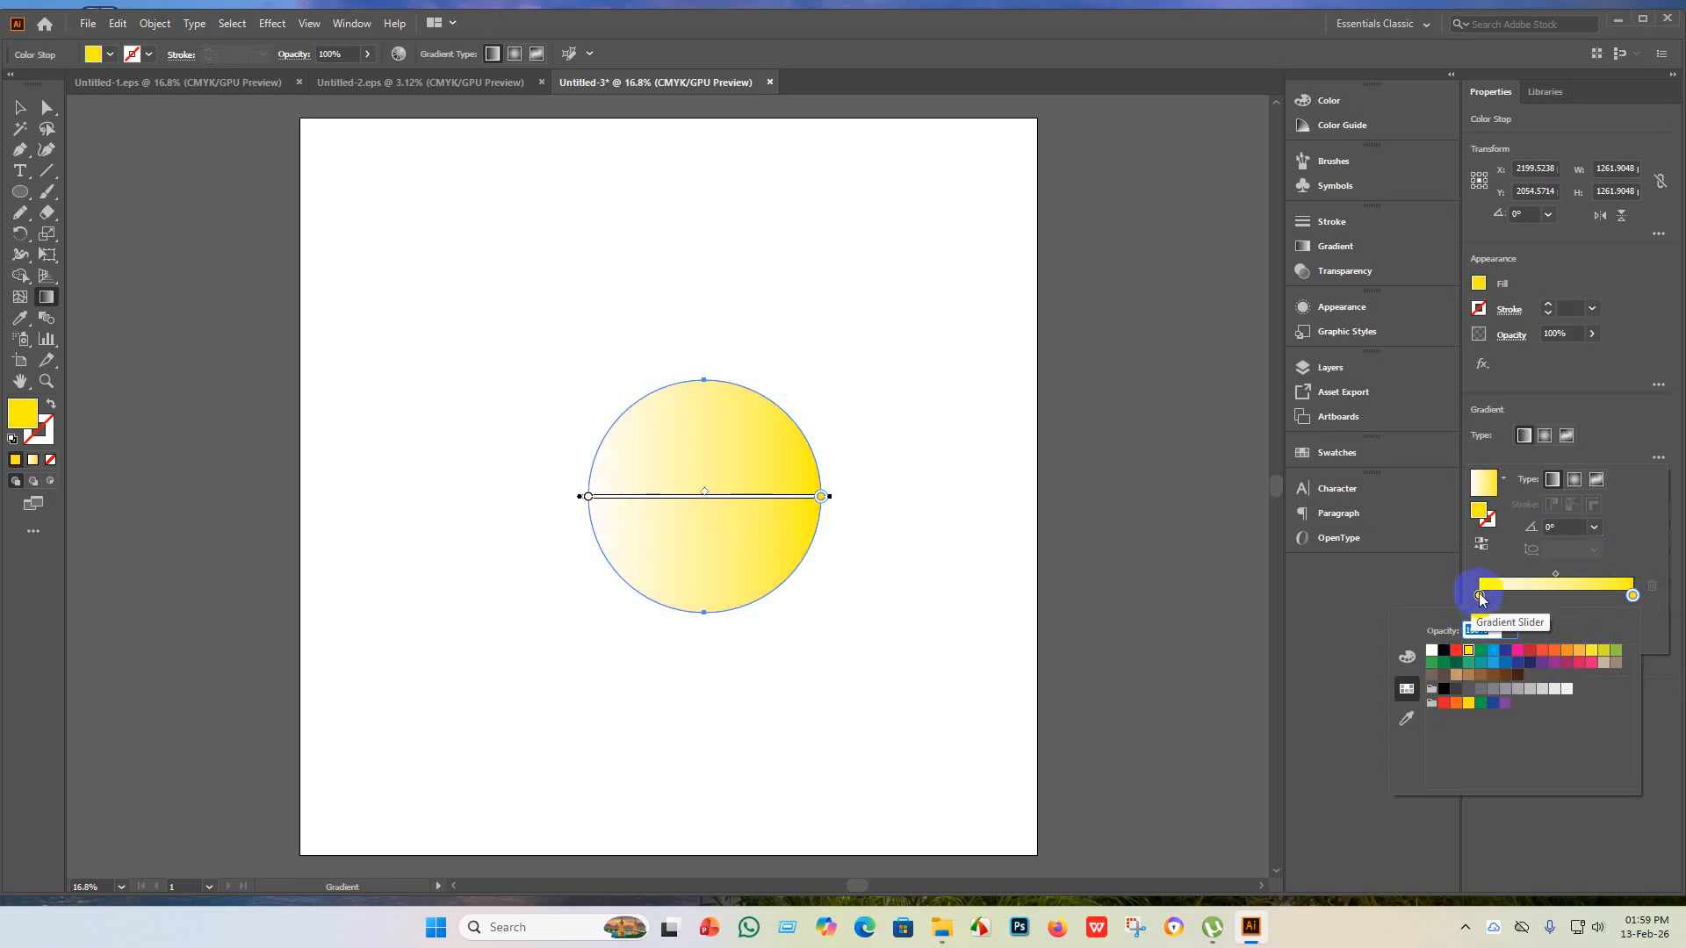
pyautogui.click(1480, 596)
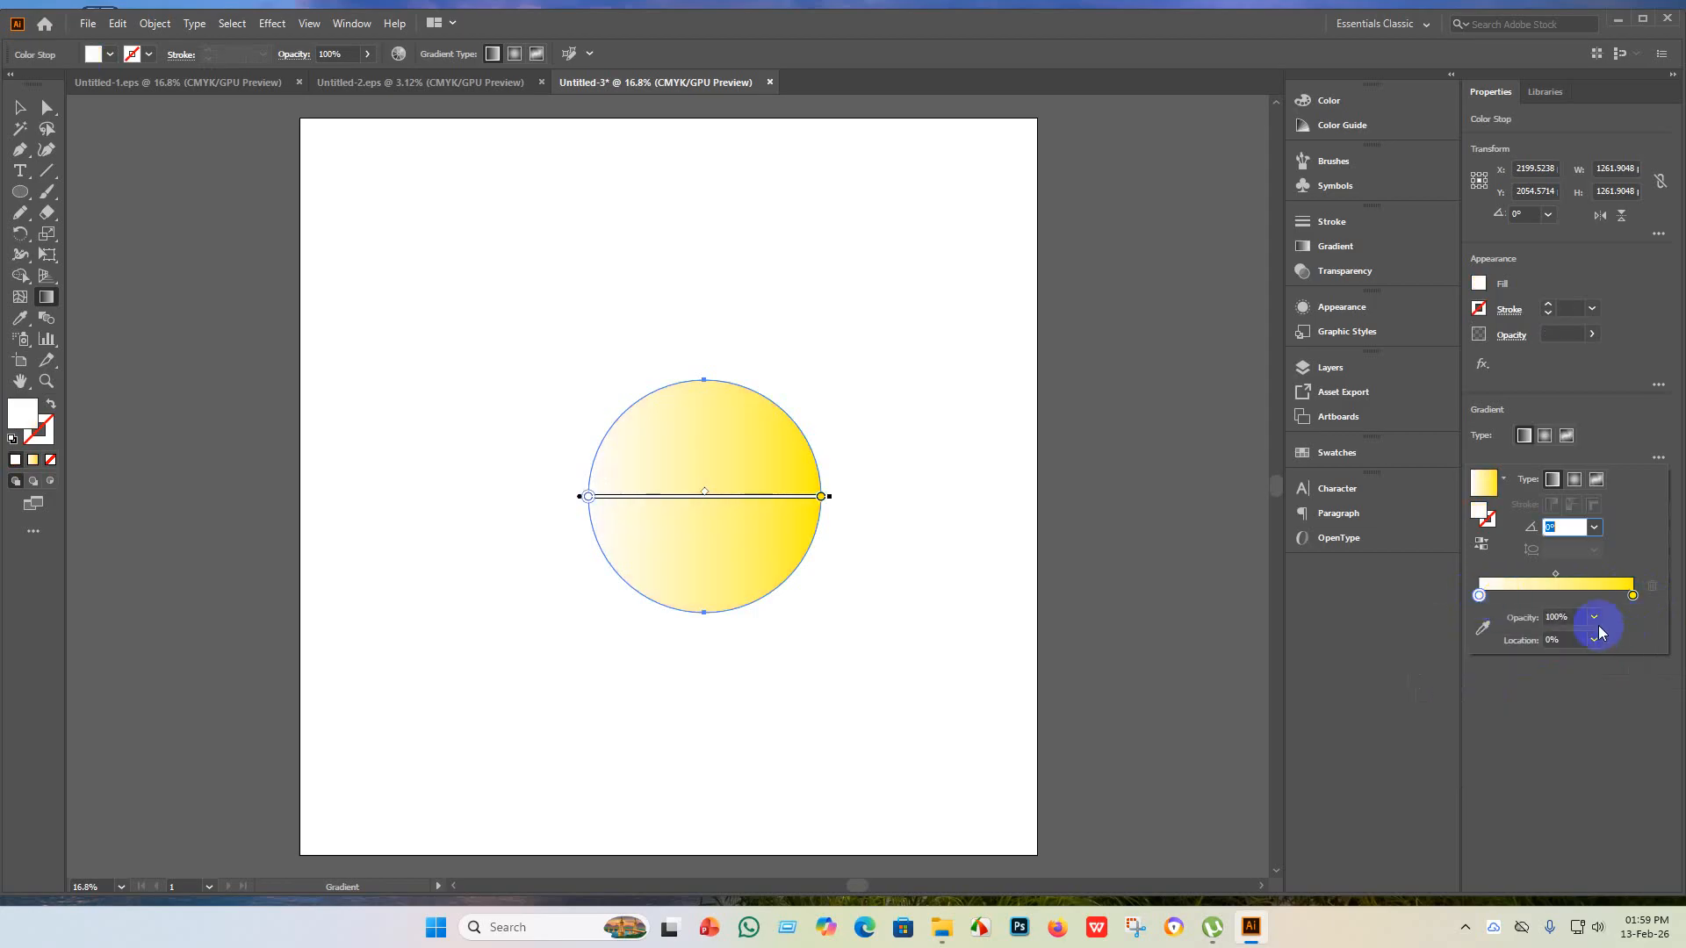
pyautogui.click(1595, 618)
pyautogui.click(1611, 650)
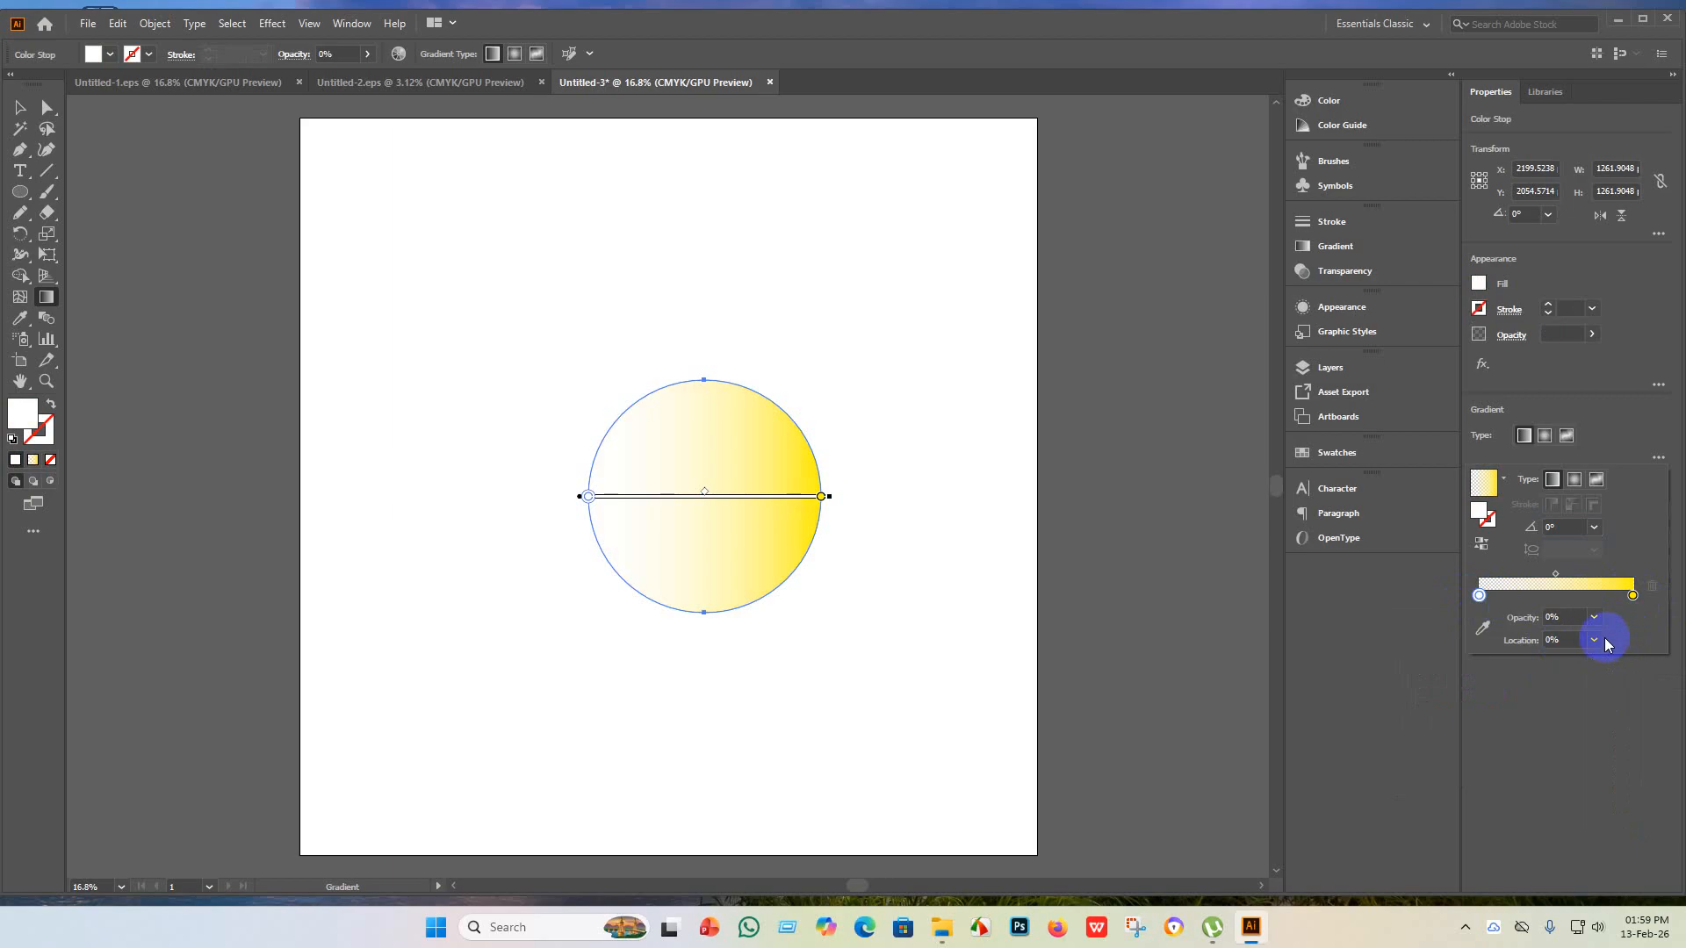
pyautogui.click(1573, 482)
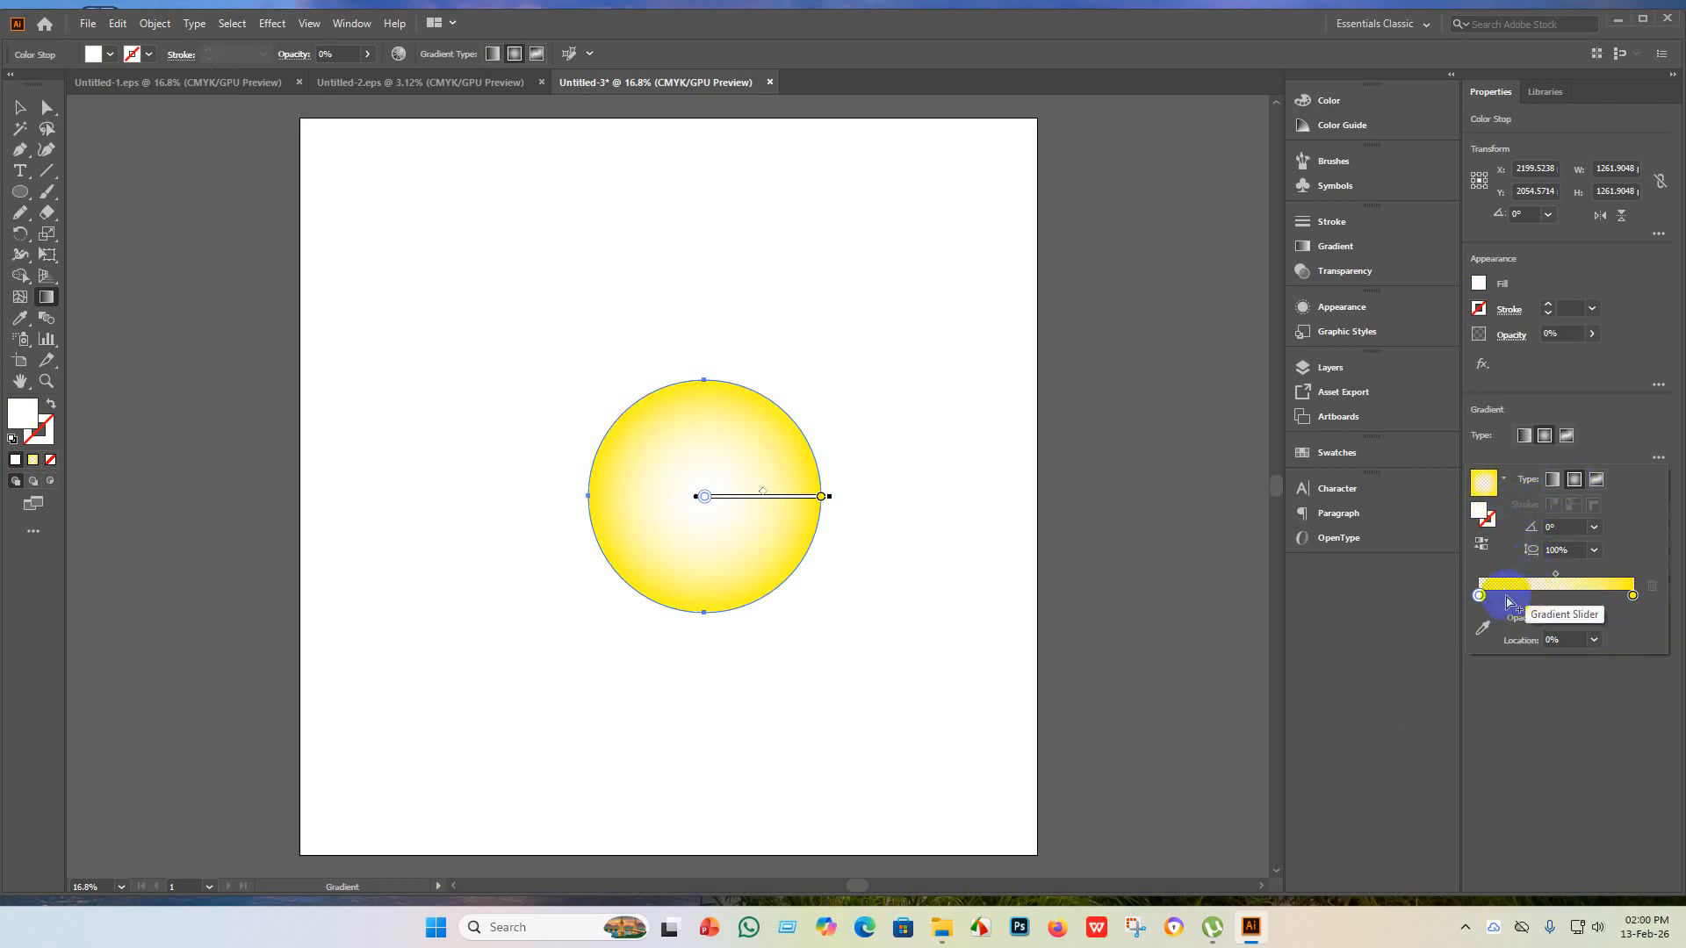
pyautogui.moveTo(1480, 597); pyautogui.dragTo(1486, 598)
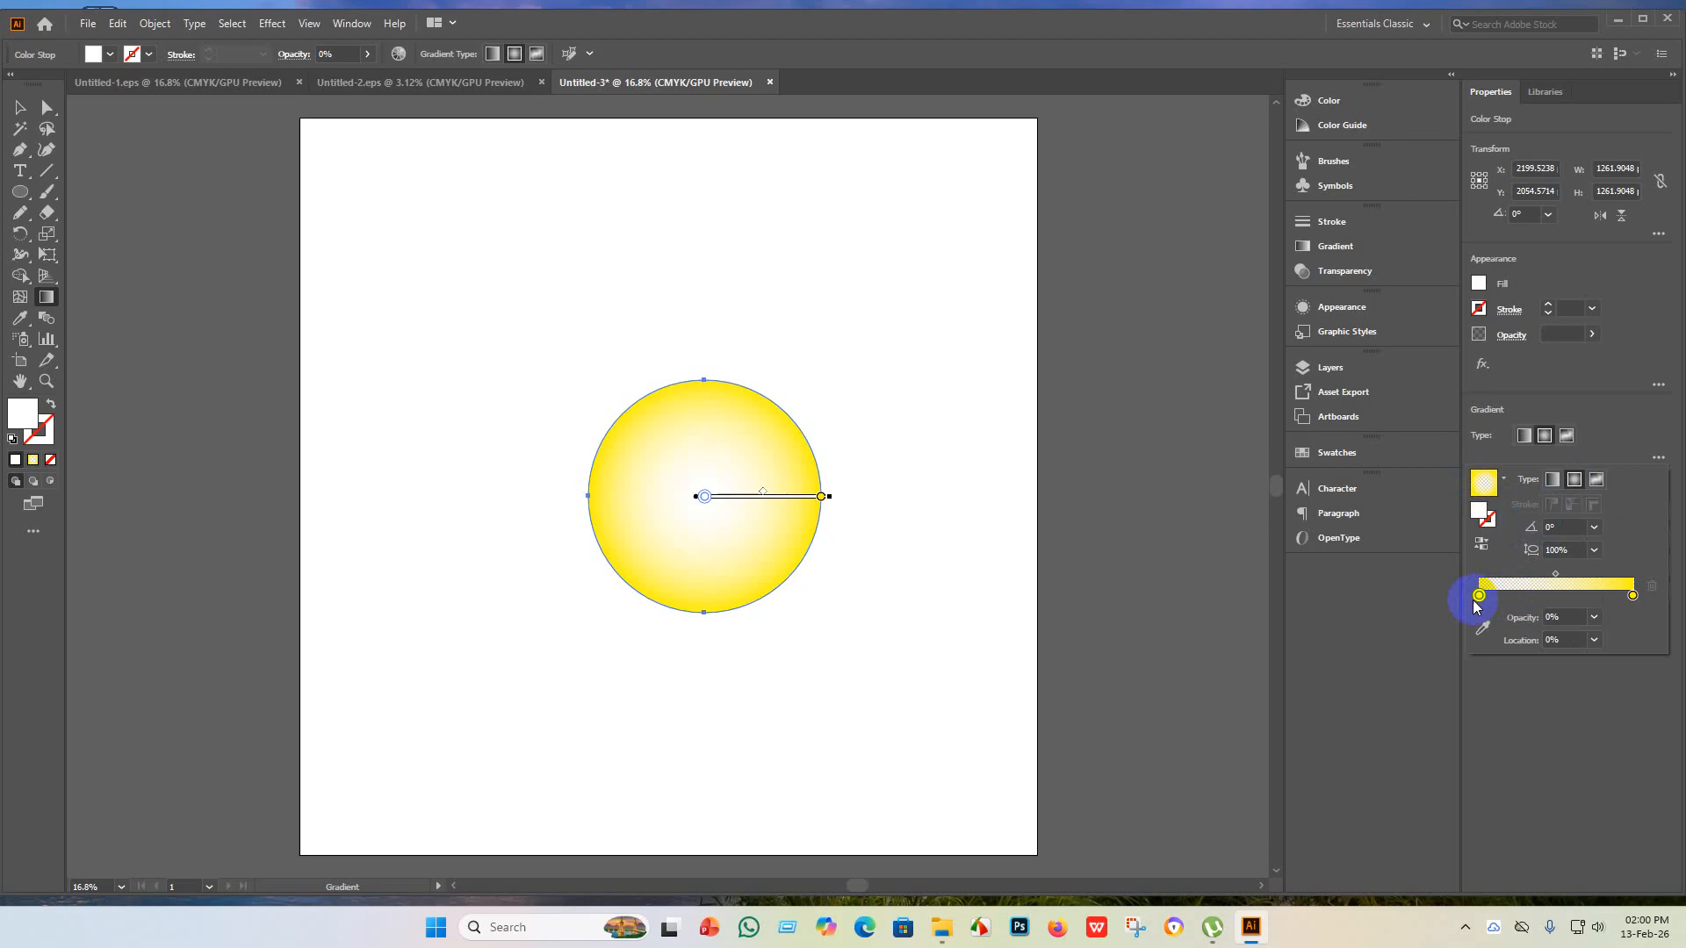
pyautogui.click(1597, 618)
pyautogui.click(1614, 635)
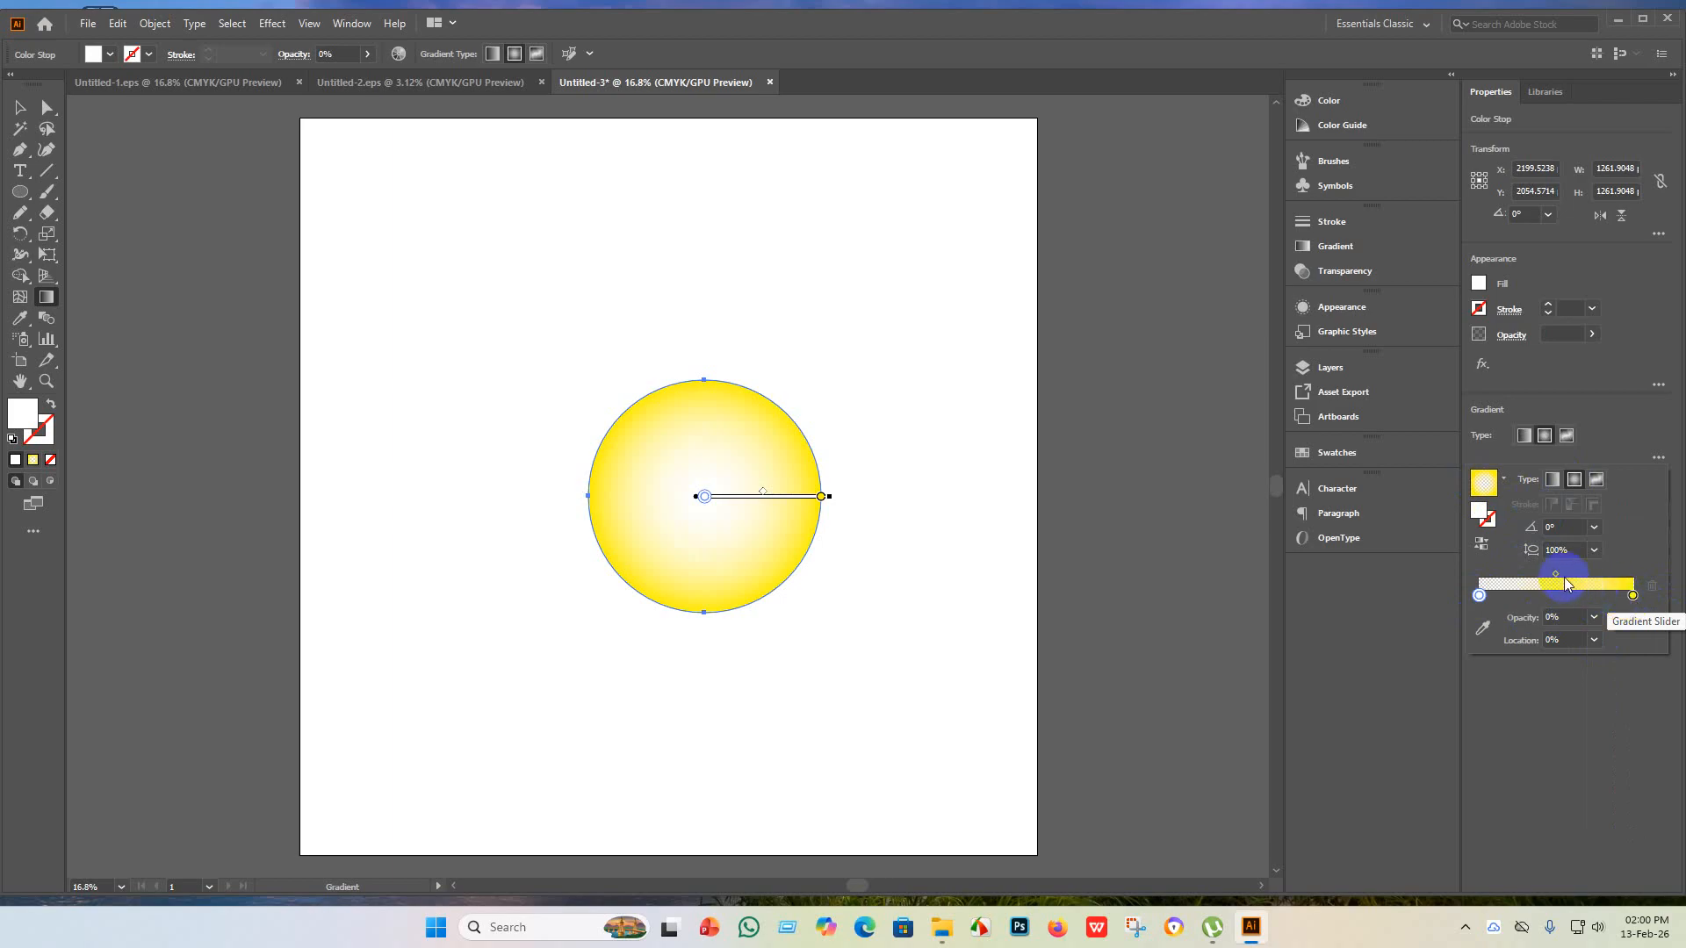
# - Shift the gradient's midpoint toward the yellow edge, move the transparent stop to about 60%, and deselect the circle
pyautogui.moveTo(1557, 580); pyautogui.dragTo(1635, 577)
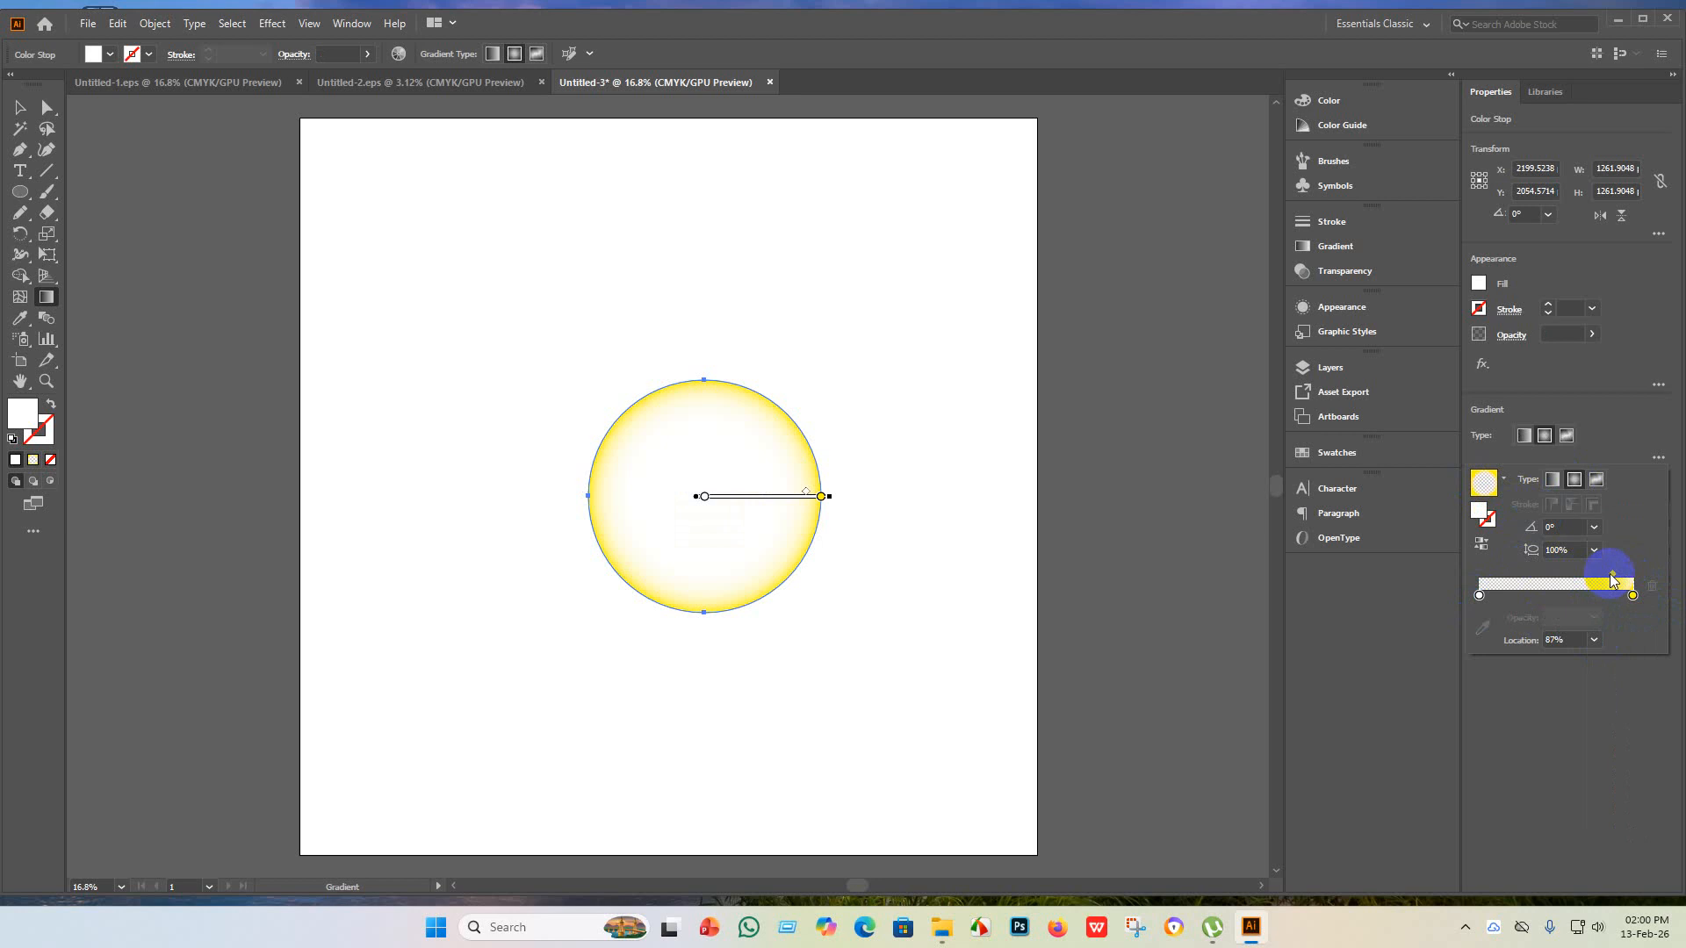
pyautogui.moveTo(1614, 581); pyautogui.dragTo(1575, 600)
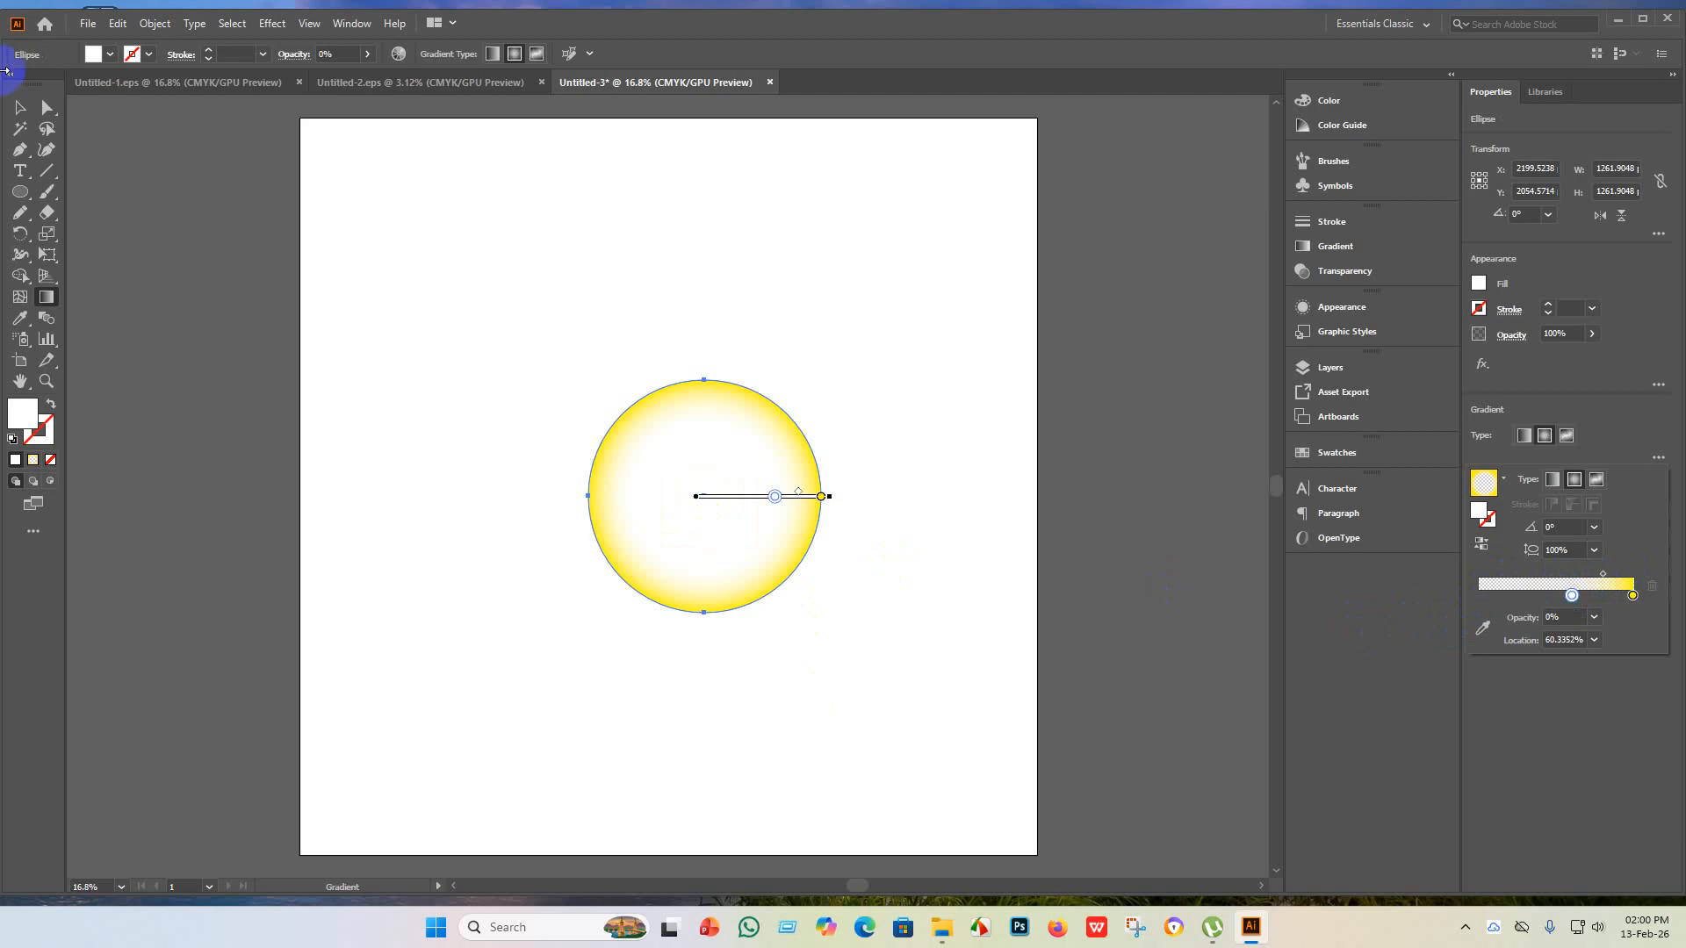
pyautogui.click(12, 118)
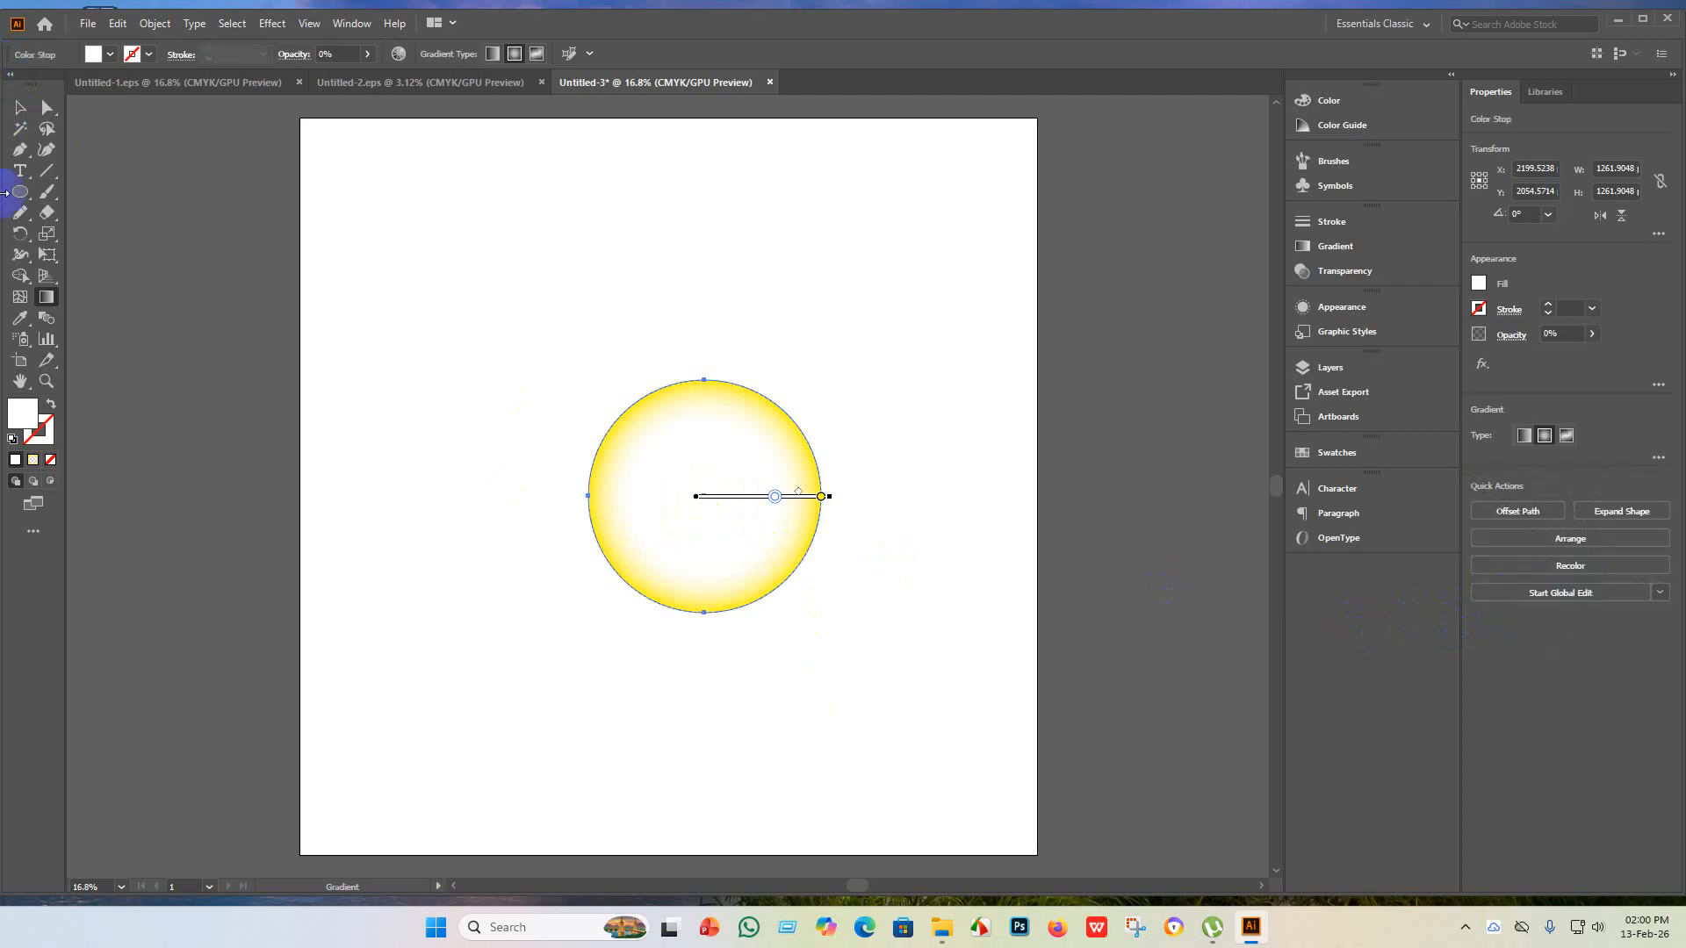
pyautogui.click(19, 109)
pyautogui.click(225, 271)
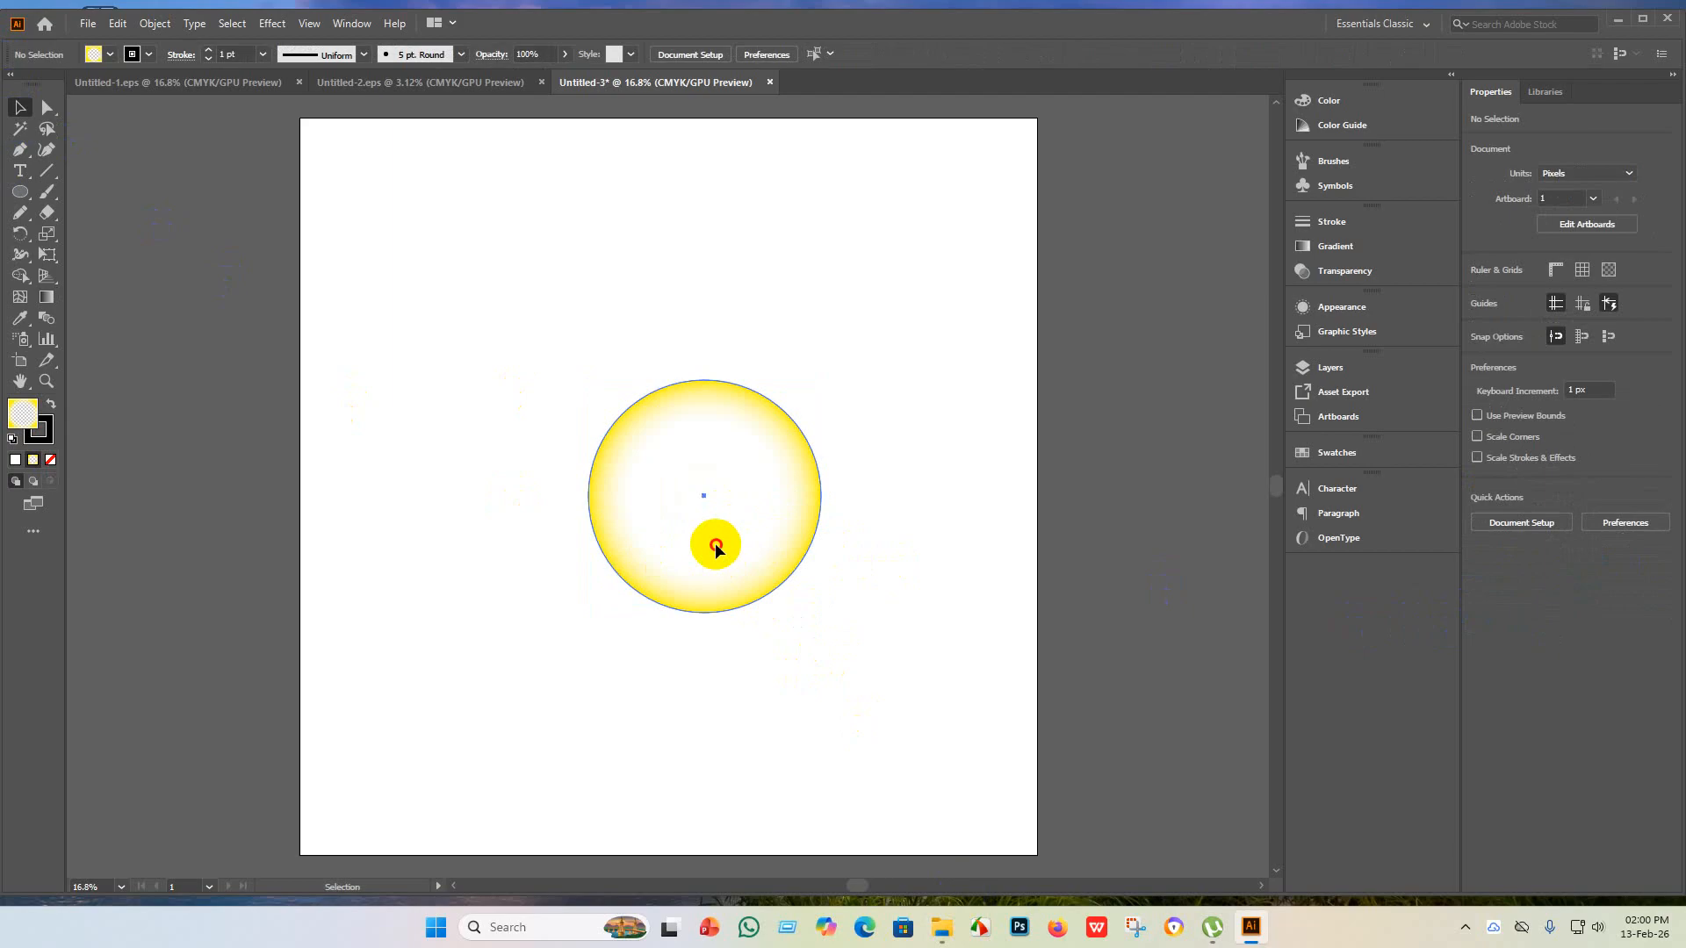
# - Duplicate the gradient circle four times, placing one copy near each corner of the artboard
pyautogui.moveTo(716, 547); pyautogui.dragTo(927, 732)
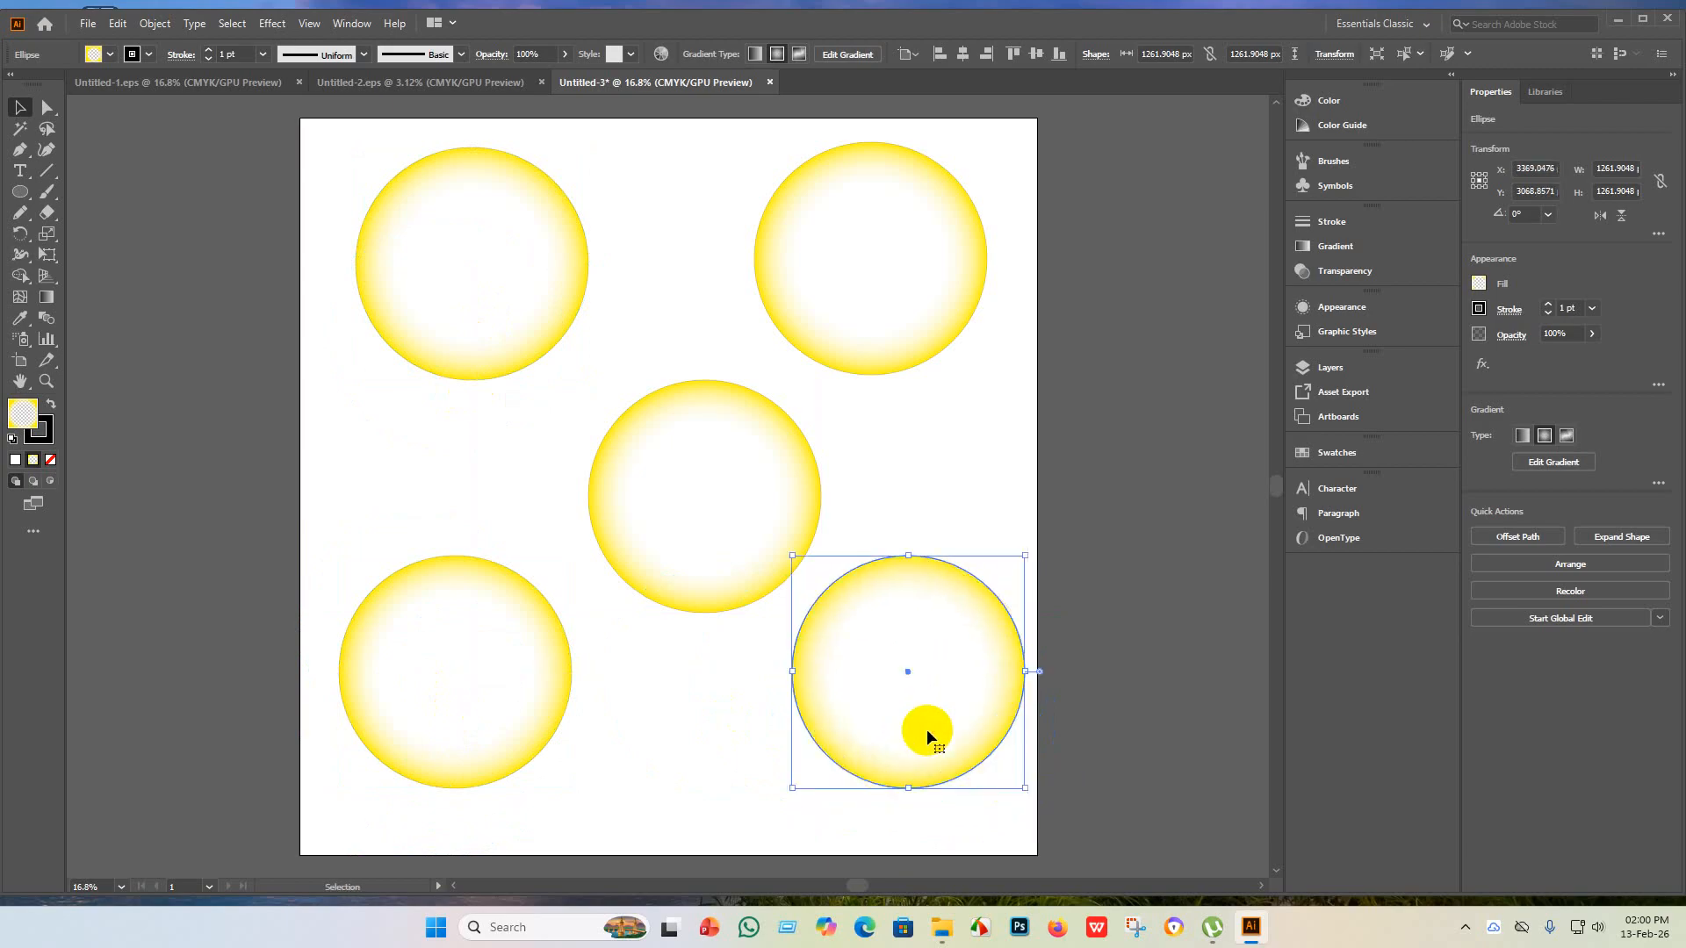
pyautogui.click(1120, 744)
pyautogui.hotkey('ctrl', '0')
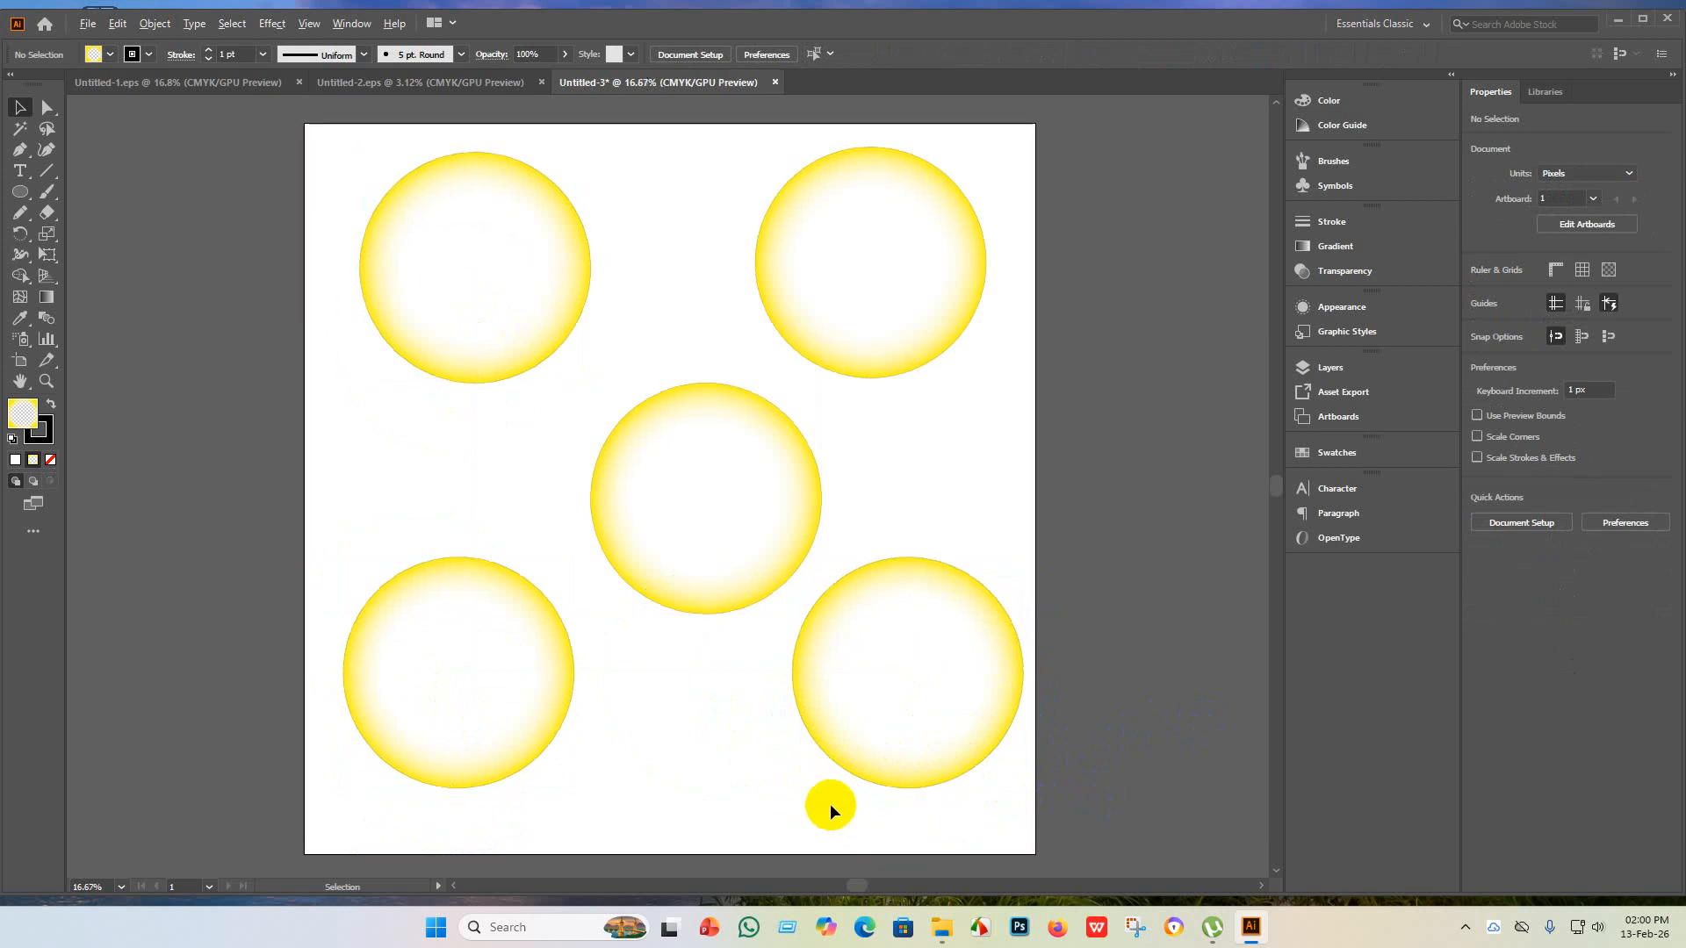
# - Reposition the middle circle at about X 2072, Y 2000 px and shift the two lower circles down slightly
pyautogui.scroll(-1, 829, 803)
pyautogui.moveTo(736, 503); pyautogui.dragTo(718, 497)
pyautogui.moveTo(560, 591); pyautogui.dragTo(553, 610)
pyautogui.moveTo(895, 638); pyautogui.dragTo(900, 655)
pyautogui.moveTo(730, 479); pyautogui.dragTo(735, 482)
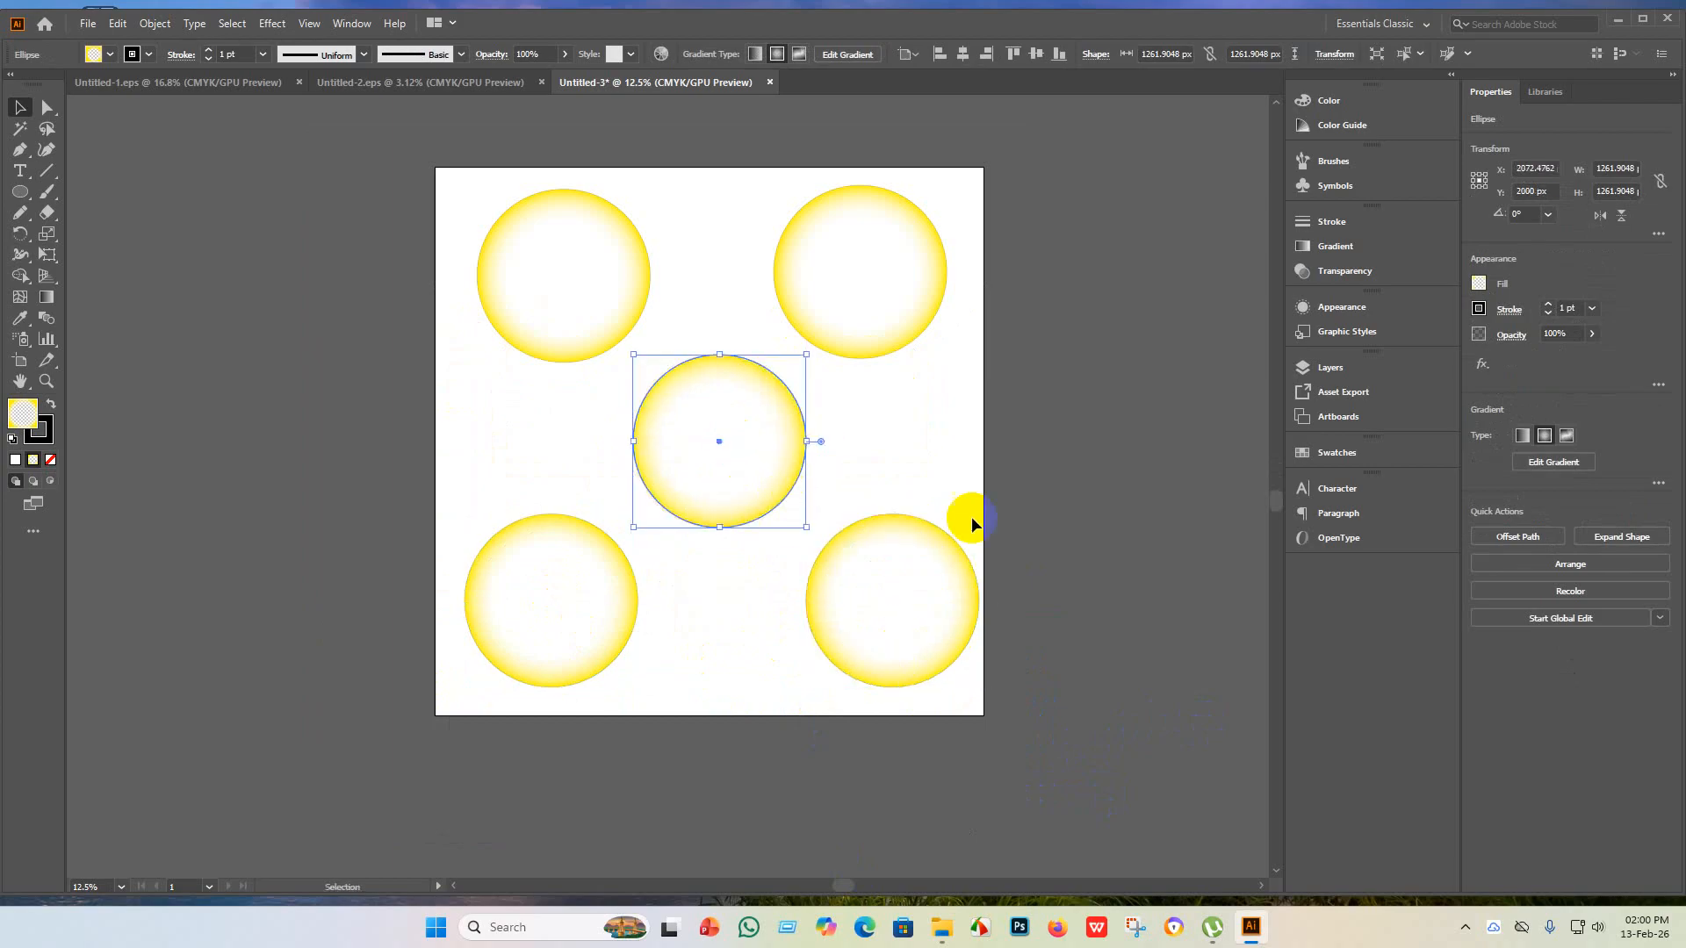
pyautogui.click(971, 518)
# - Nudge the two lower circles slightly up and inward from the artboard edges, then deselect them
pyautogui.scroll(-1, 1120, 626)
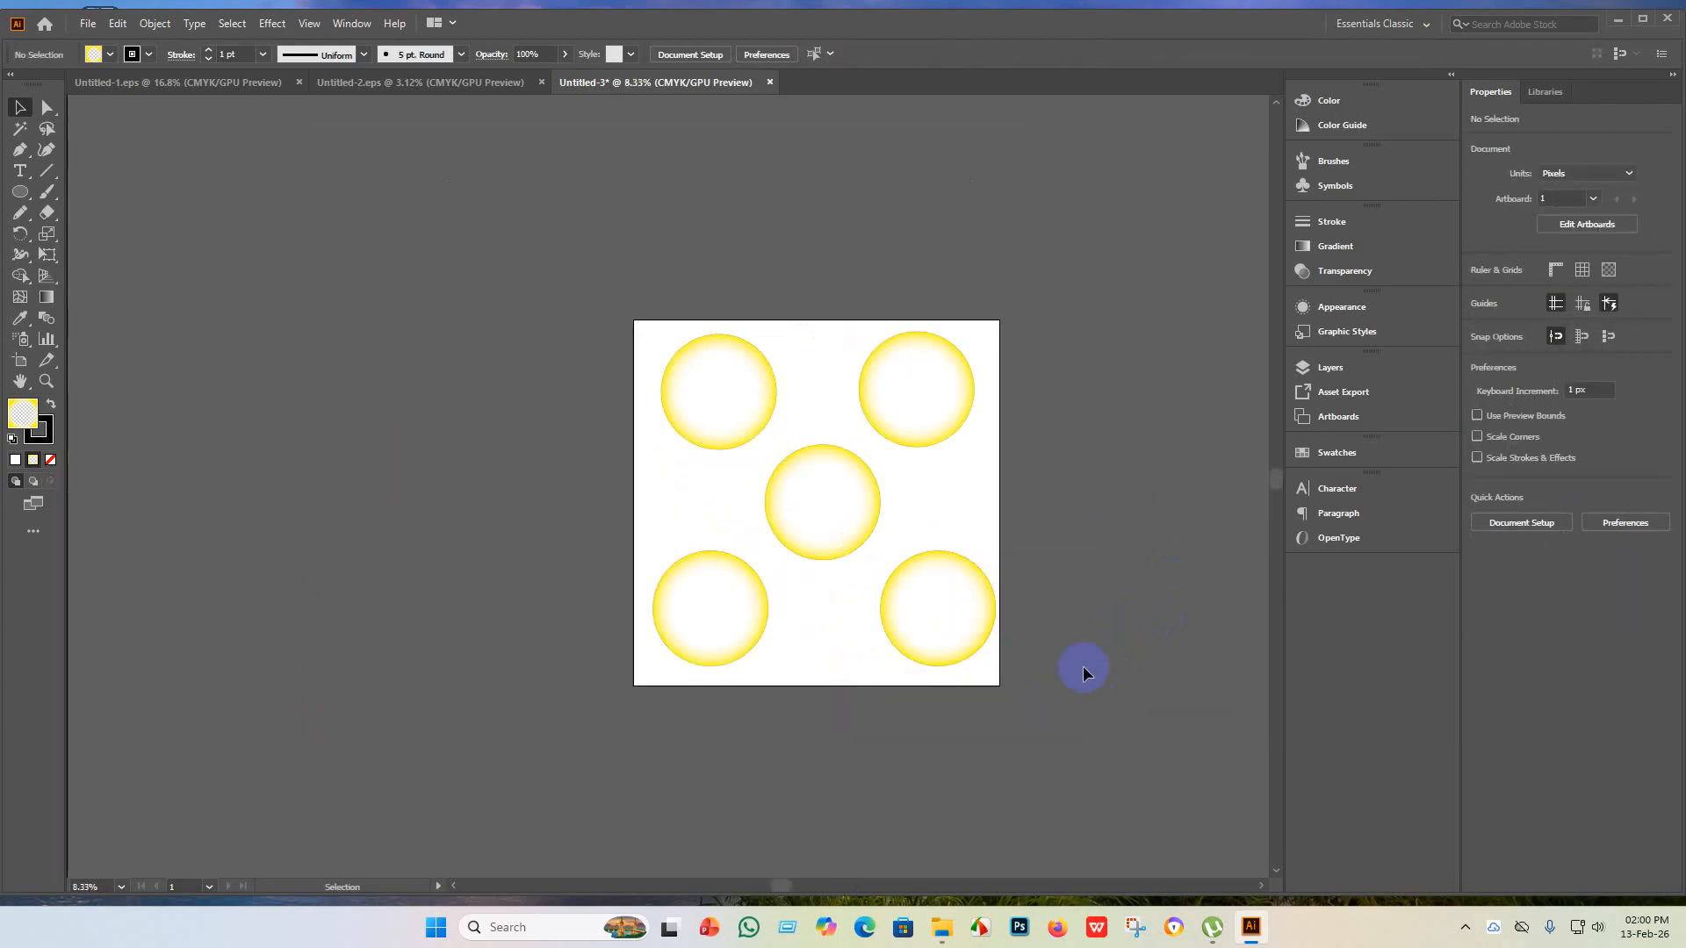
pyautogui.moveTo(962, 618); pyautogui.dragTo(956, 608)
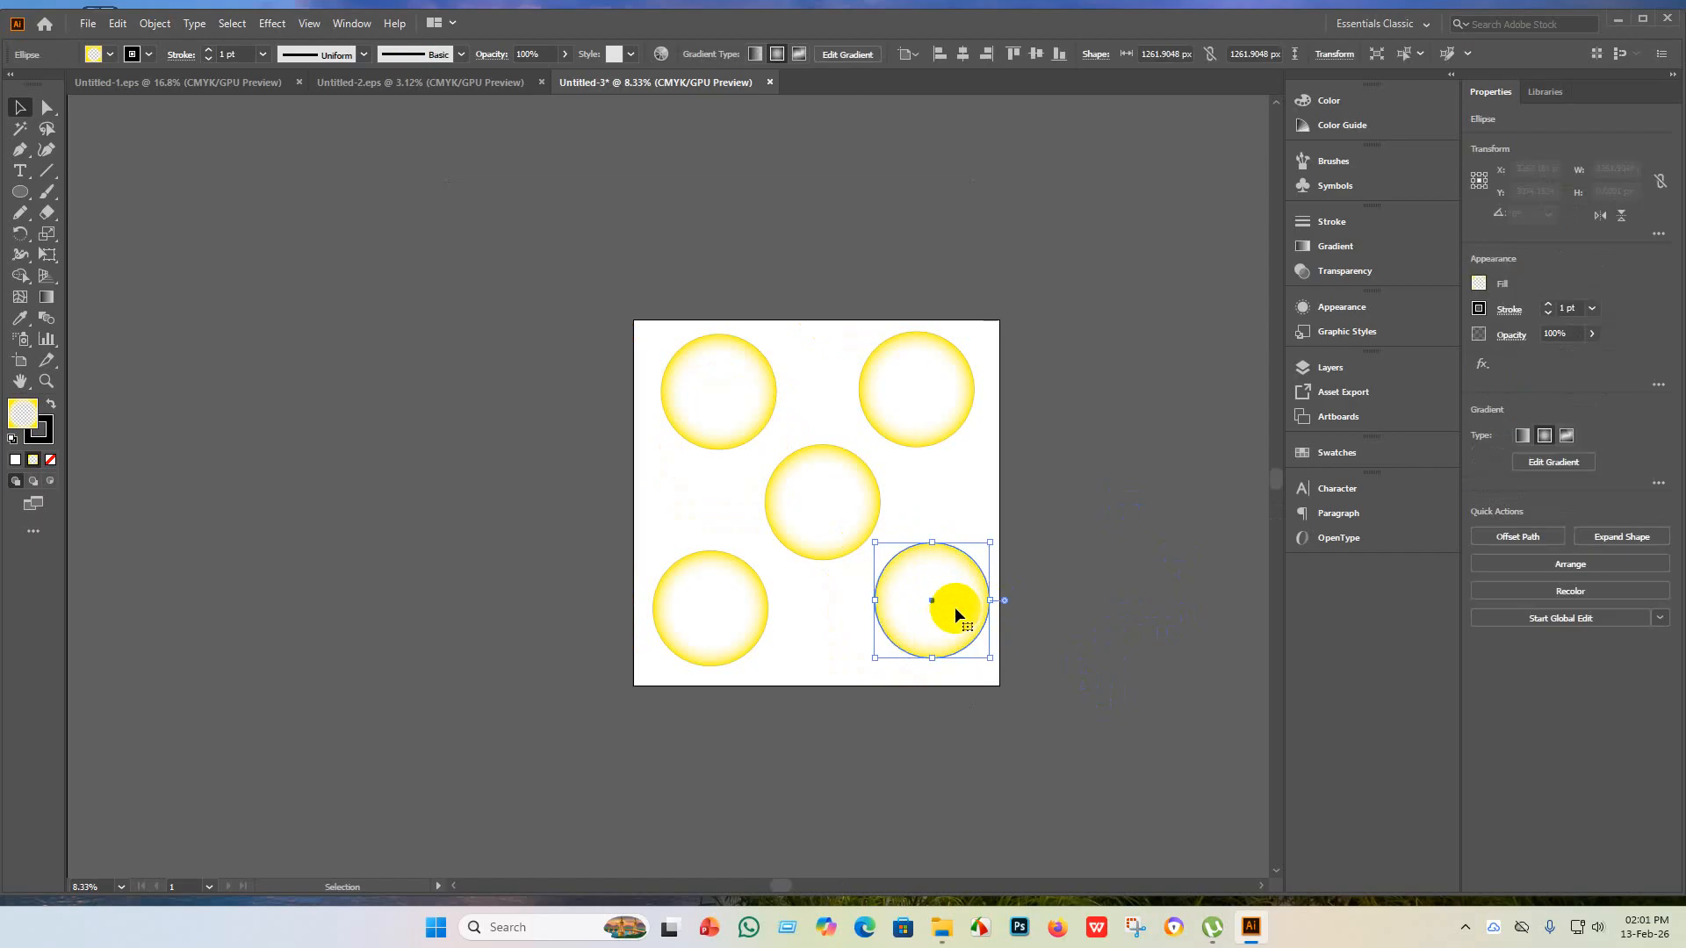
pyautogui.click(1212, 656)
pyautogui.moveTo(699, 616)
pyautogui.mouseDown()
pyautogui.moveTo(689, 601)
pyautogui.moveTo(706, 615)
pyautogui.mouseUp()
pyautogui.click(1096, 662)
pyautogui.click(1072, 757)
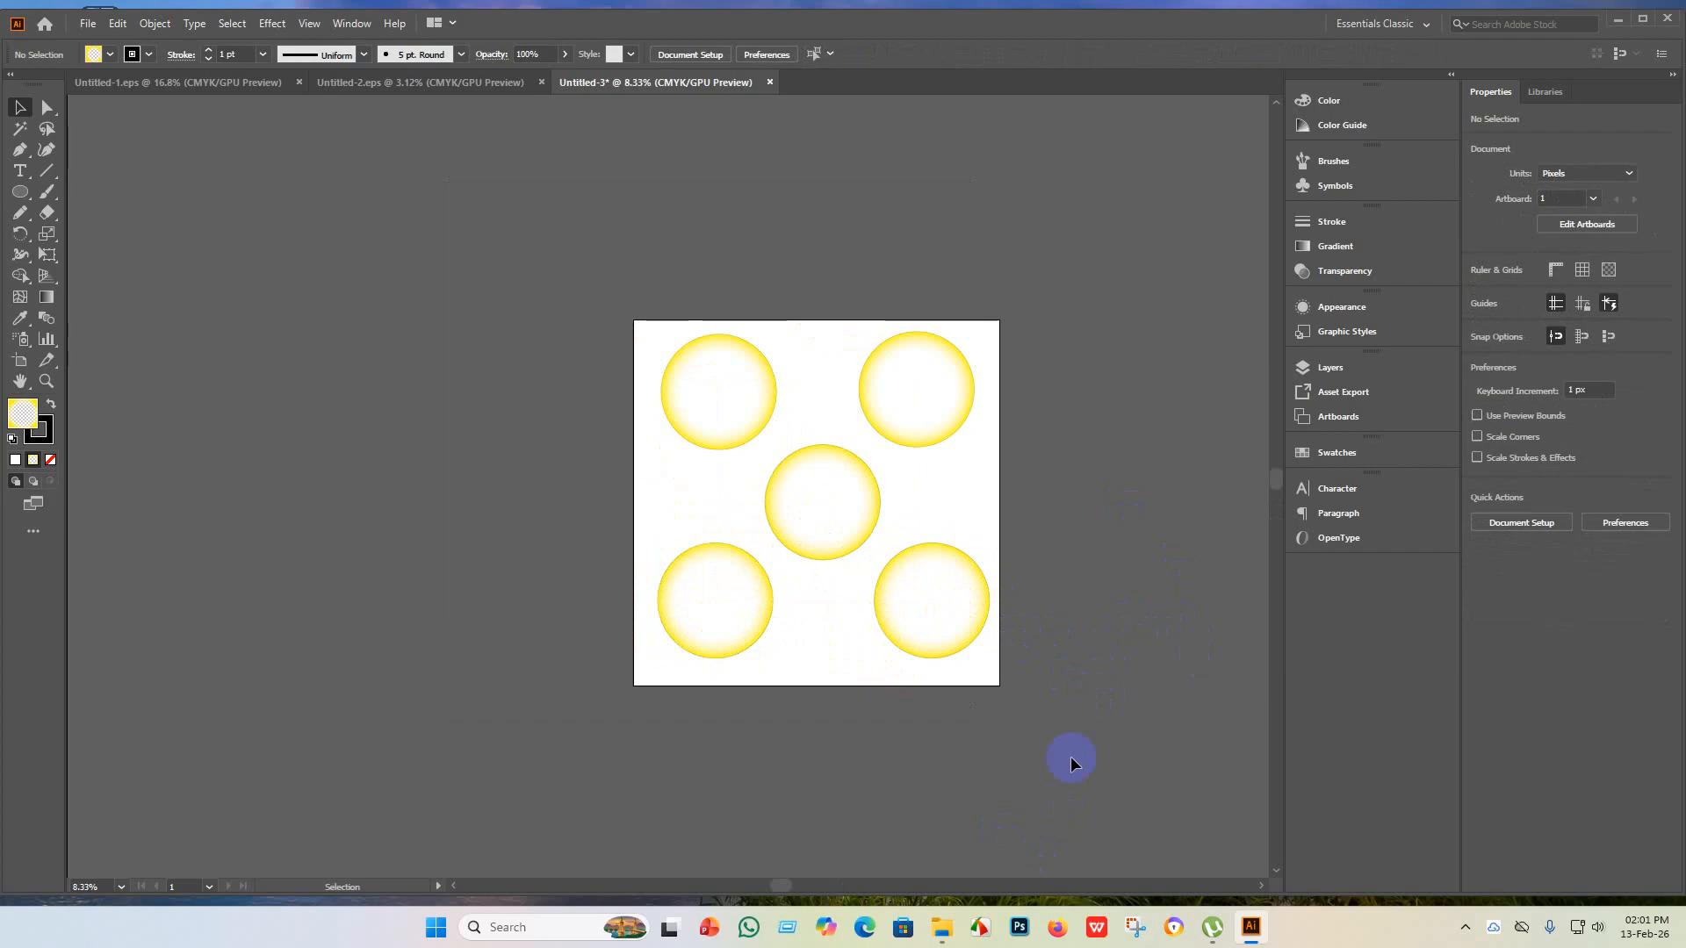
pyautogui.scroll(4, 992, 578)
pyautogui.scroll(-3, 502, 525)
pyautogui.scroll(-1, 573, 472)
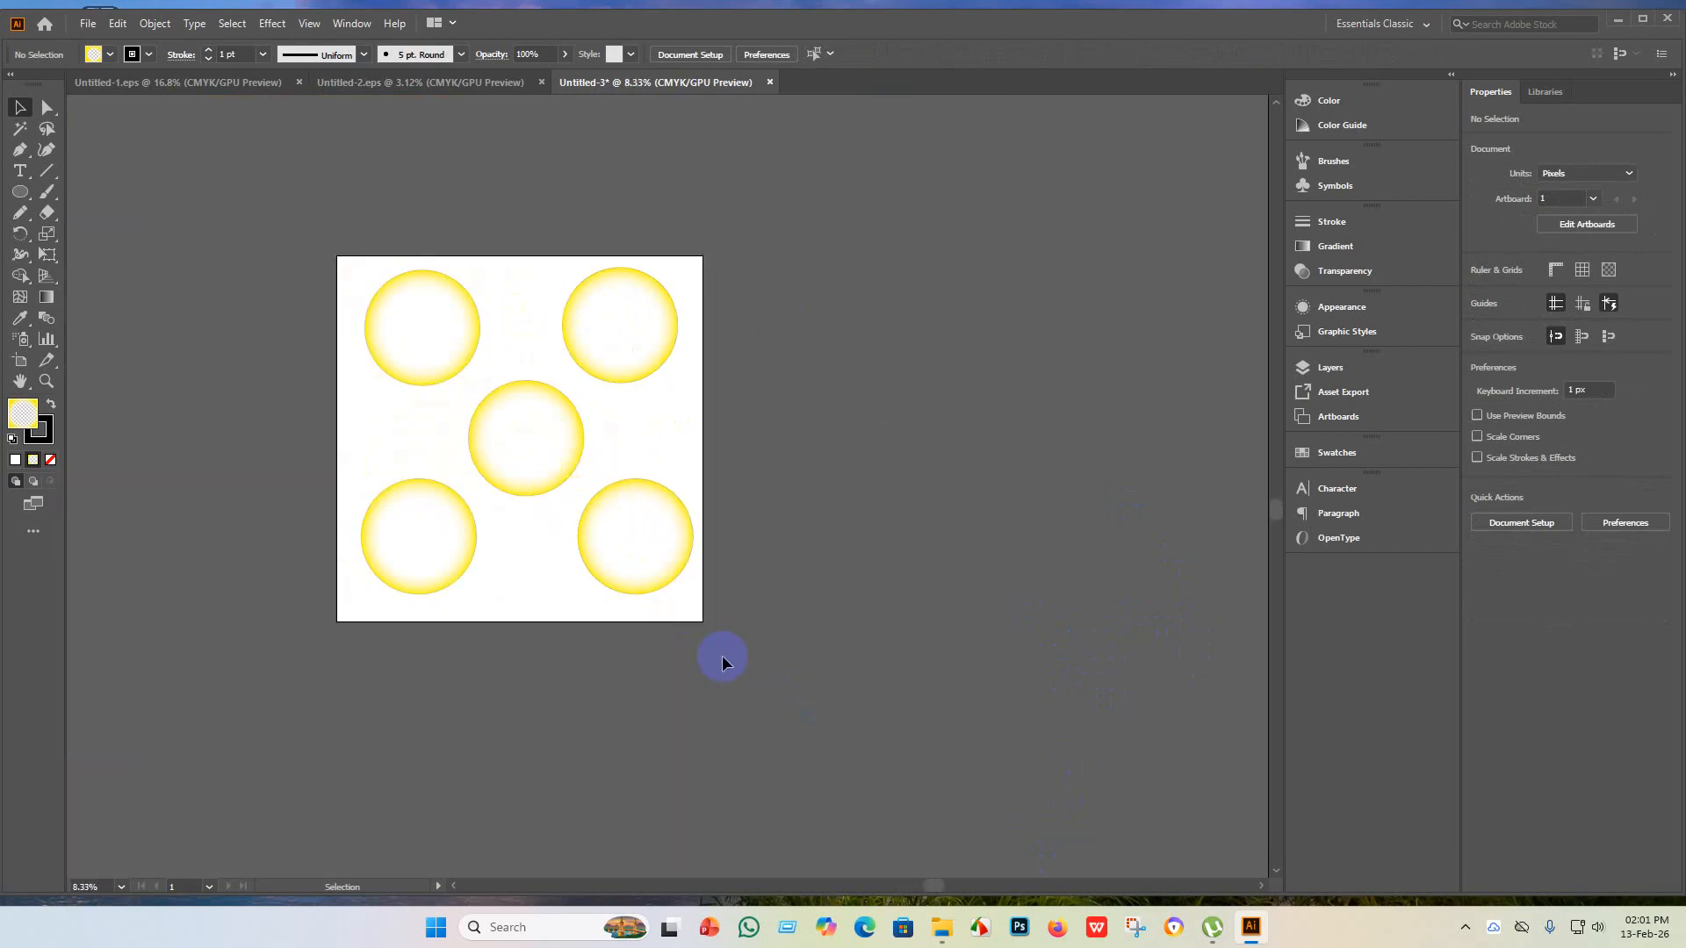
# - Save the document as Untitled-3 in Illustrator EPS format, using the Illustrator 10 EPS version
pyautogui.click(88, 22)
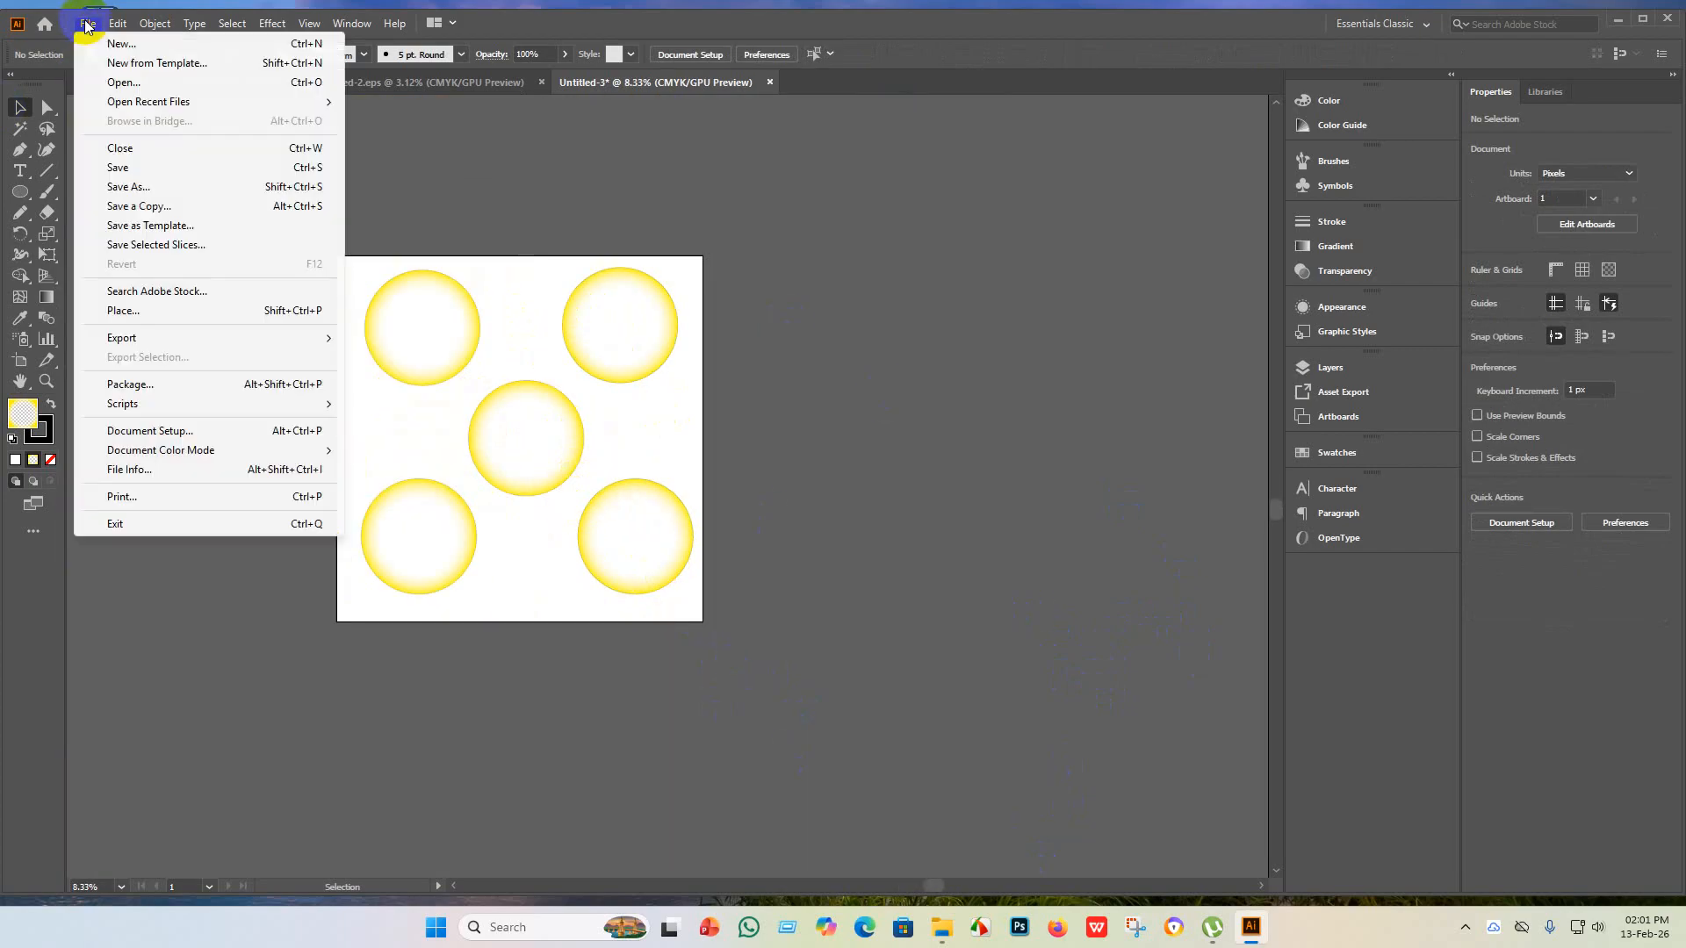
pyautogui.click(143, 171)
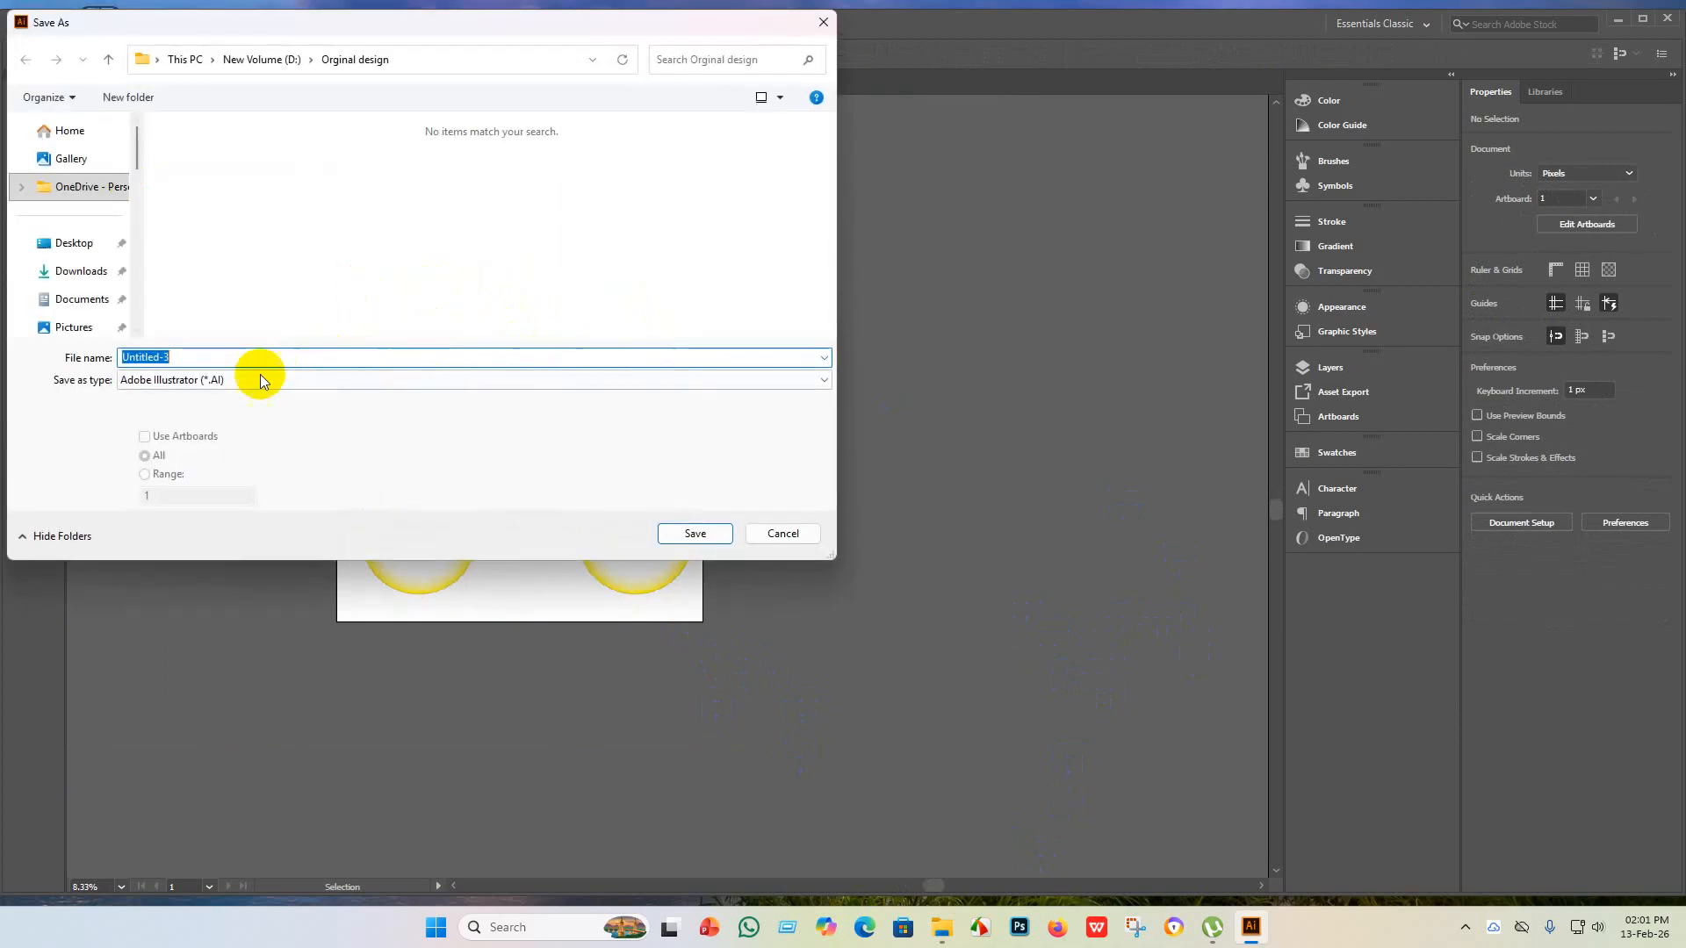
pyautogui.click(253, 378)
pyautogui.click(211, 426)
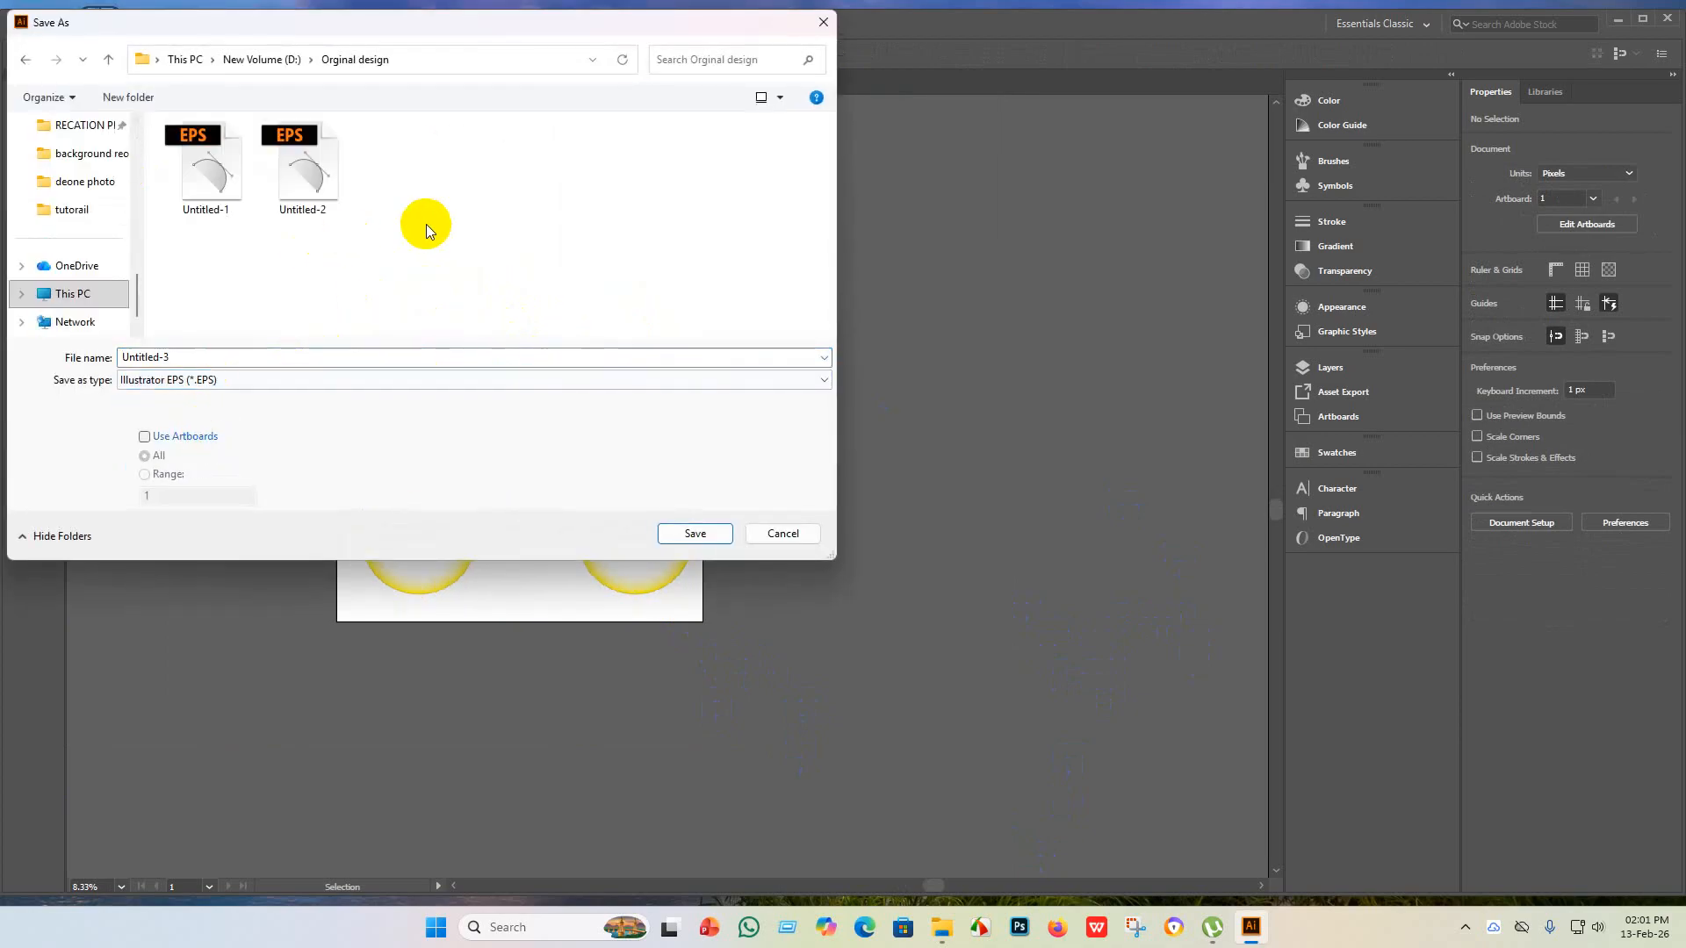
pyautogui.click(678, 530)
pyautogui.click(889, 211)
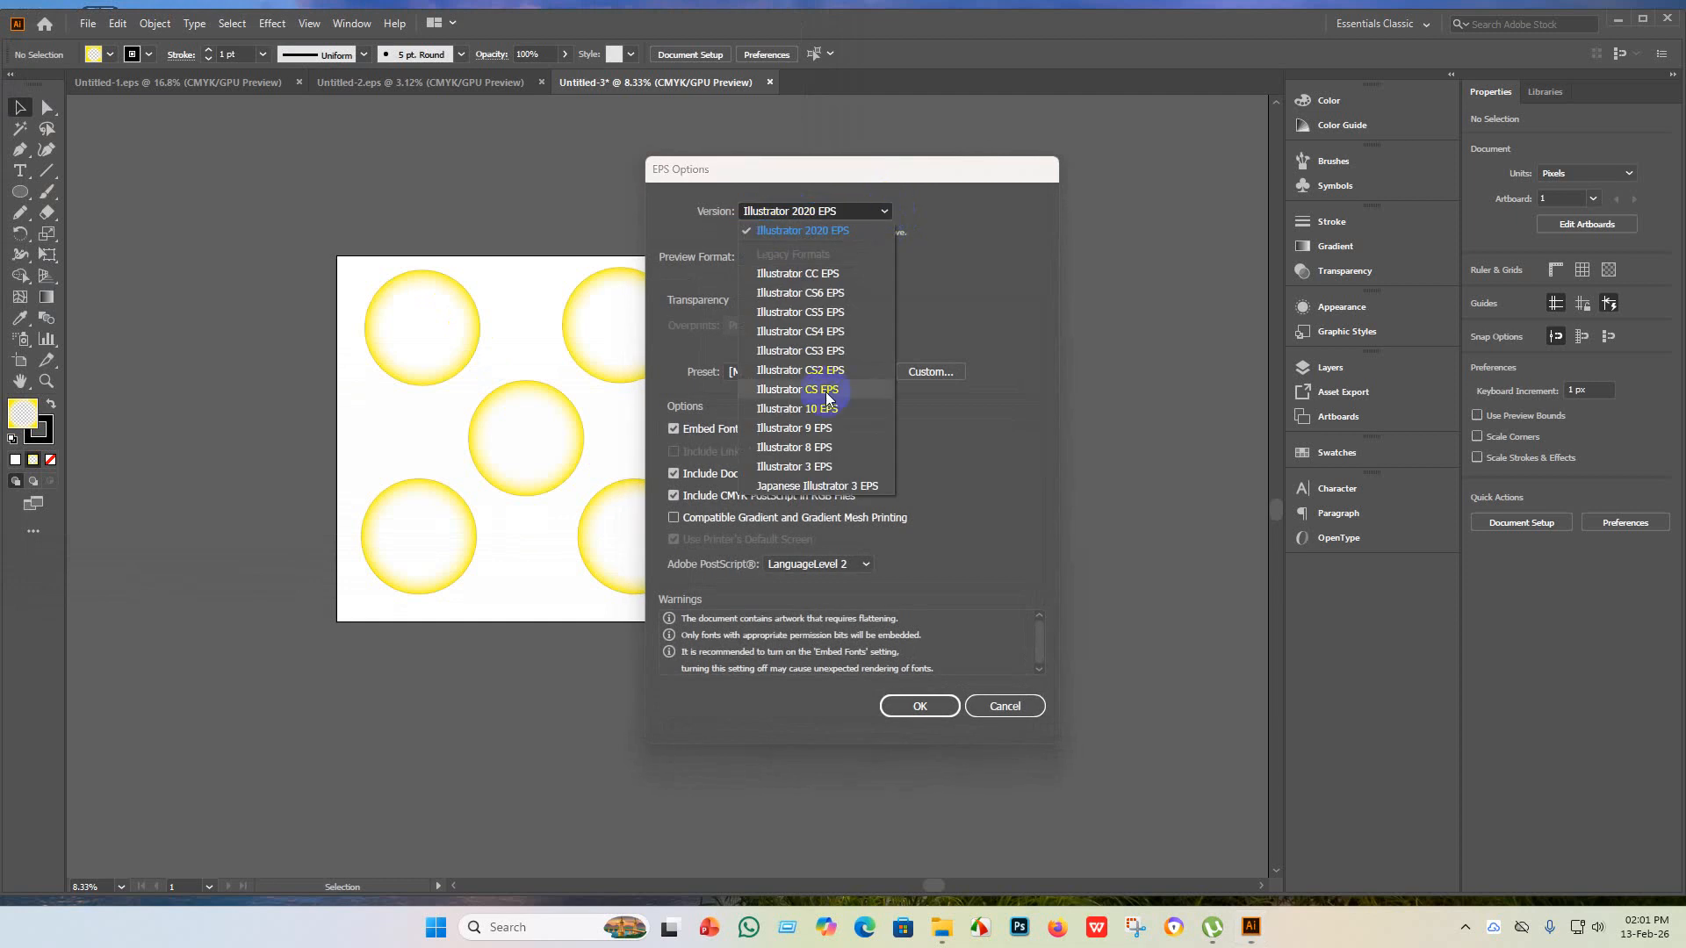
pyautogui.click(825, 412)
pyautogui.click(922, 686)
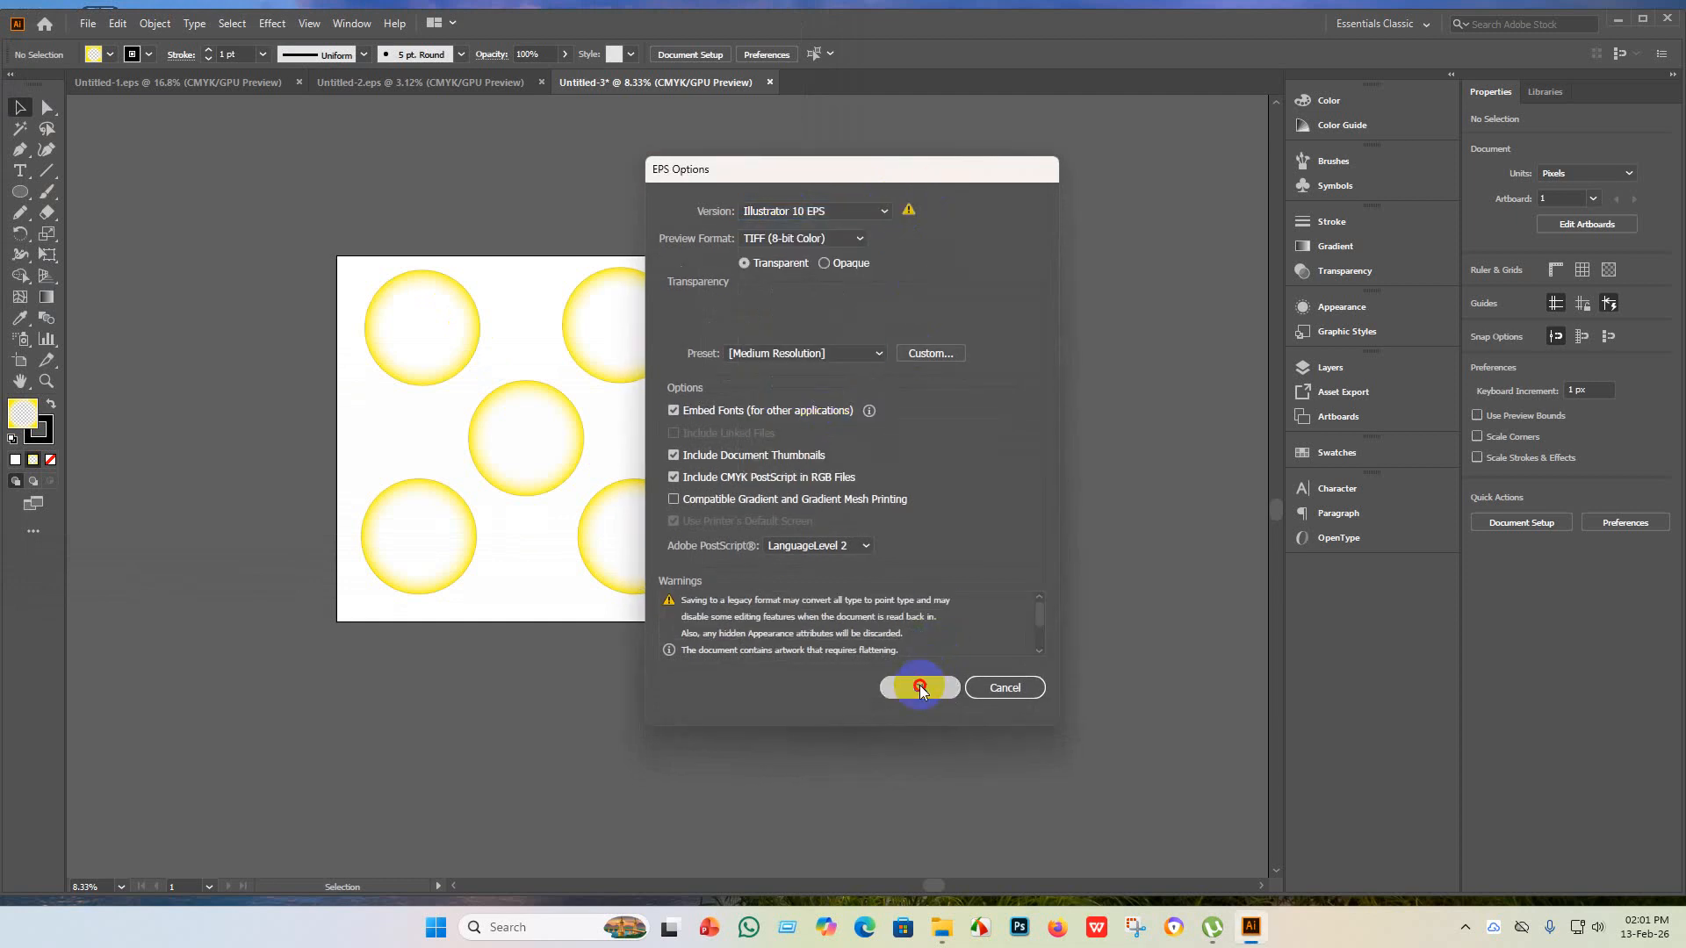
pyautogui.click(923, 486)
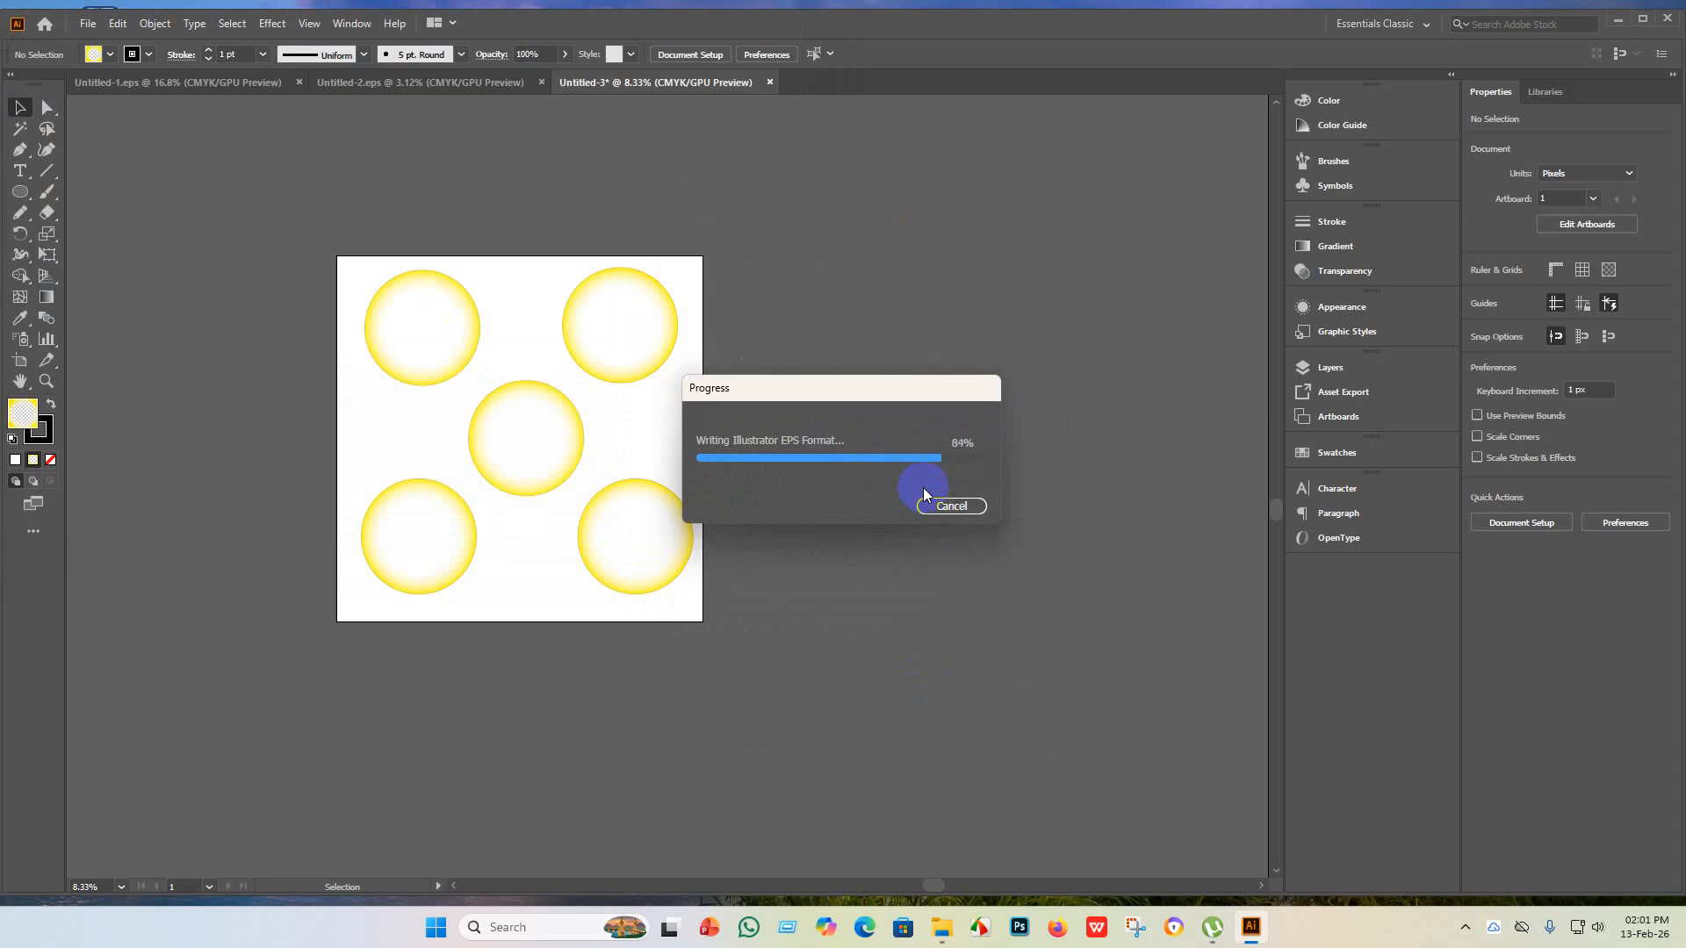
# - Export the artwork as a JPEG named Untitled-3, using all artboards
pyautogui.click(88, 24)
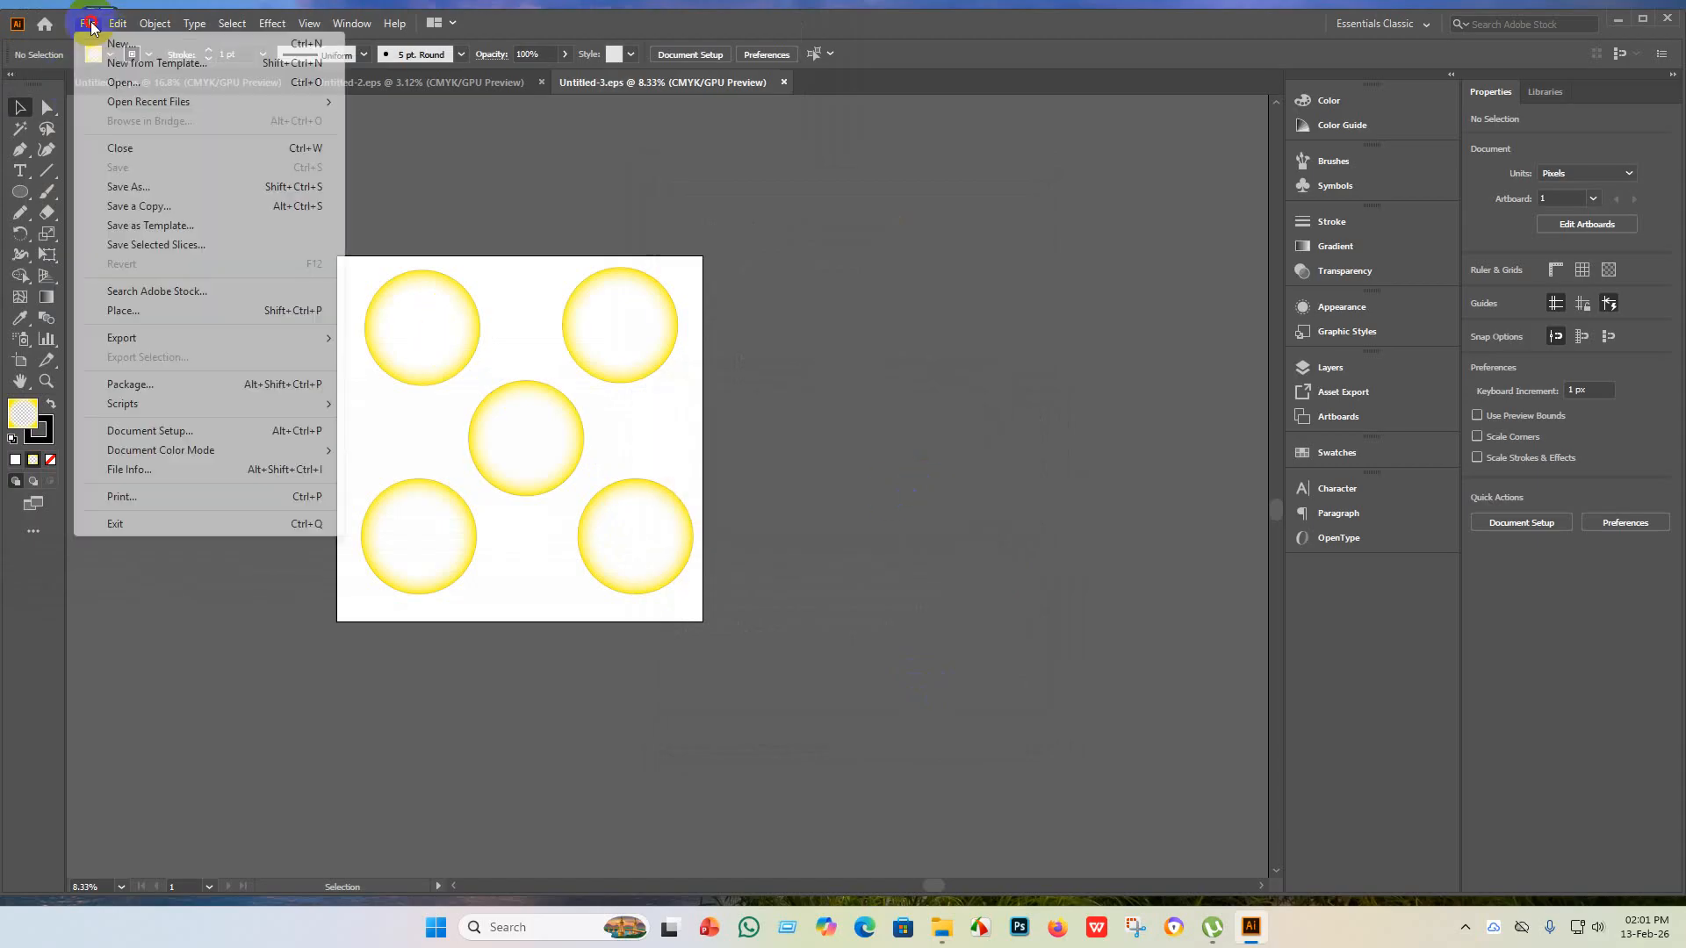
pyautogui.moveTo(183, 341)
pyautogui.click(472, 359)
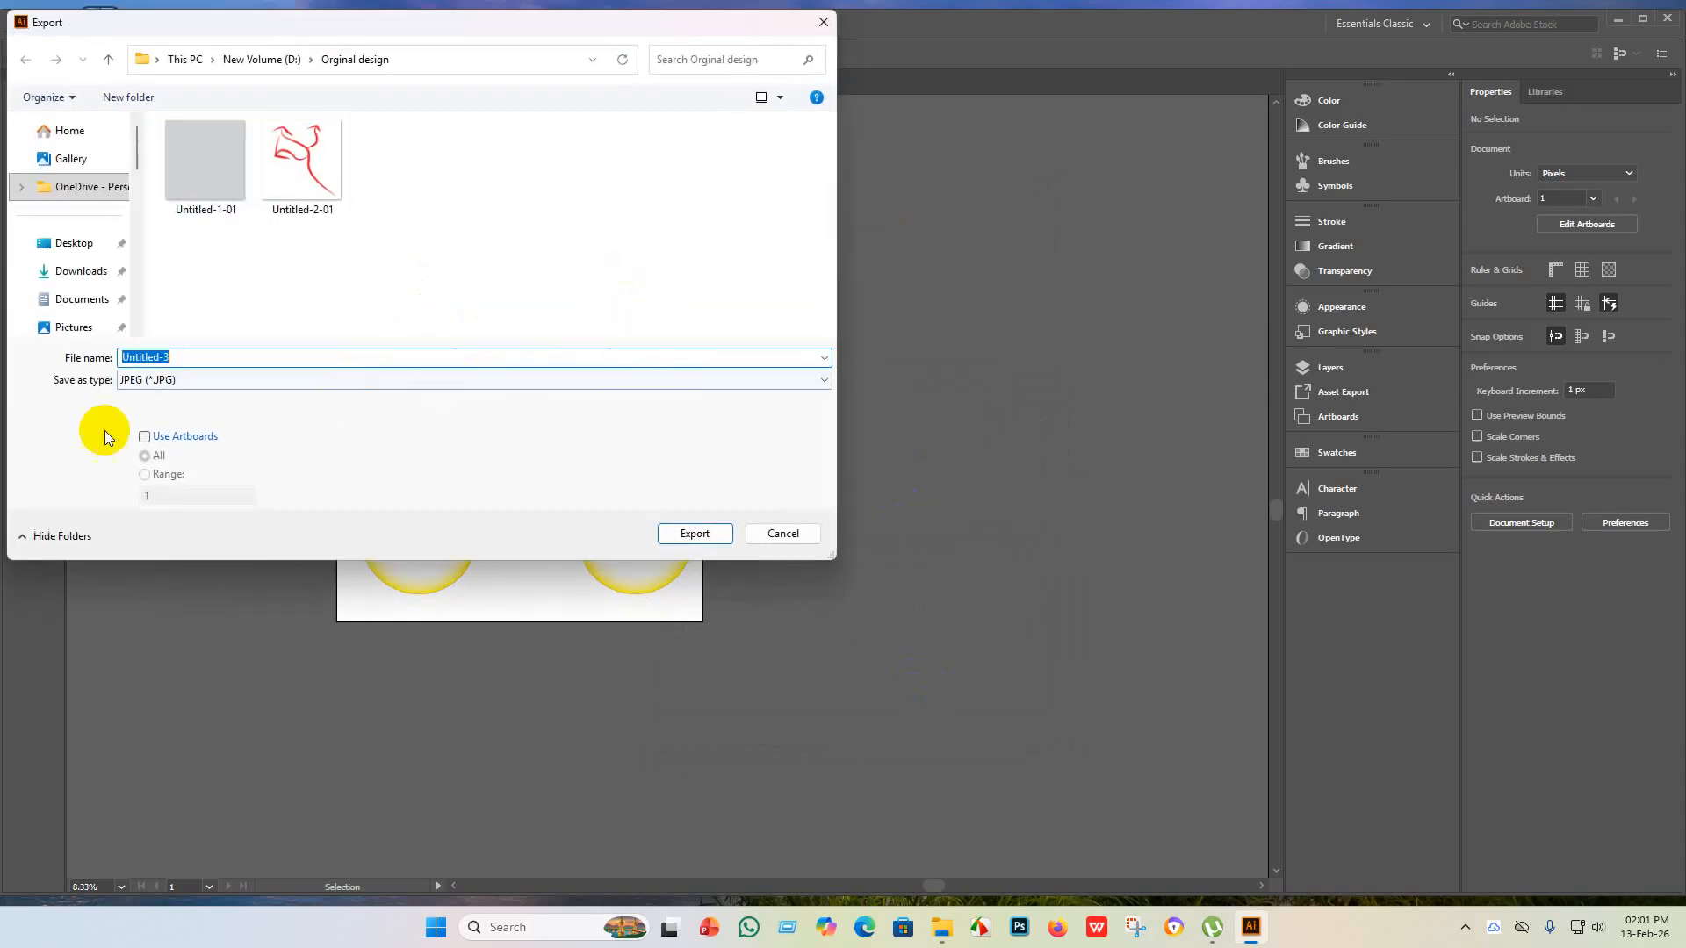
pyautogui.click(144, 435)
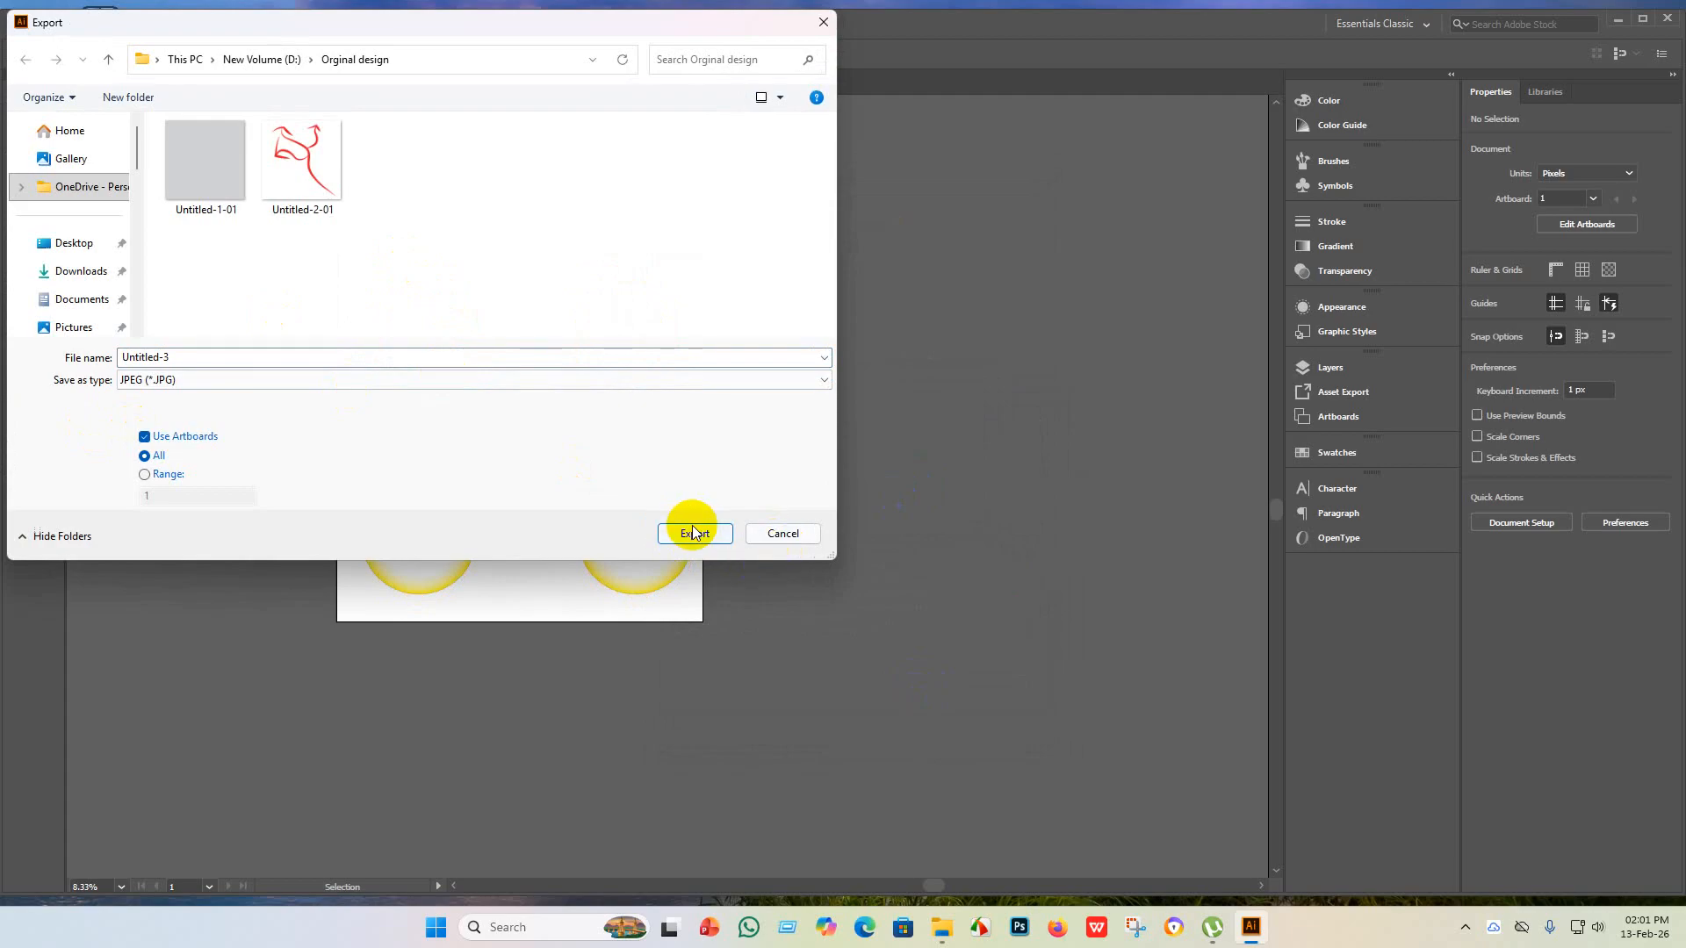
pyautogui.click(693, 532)
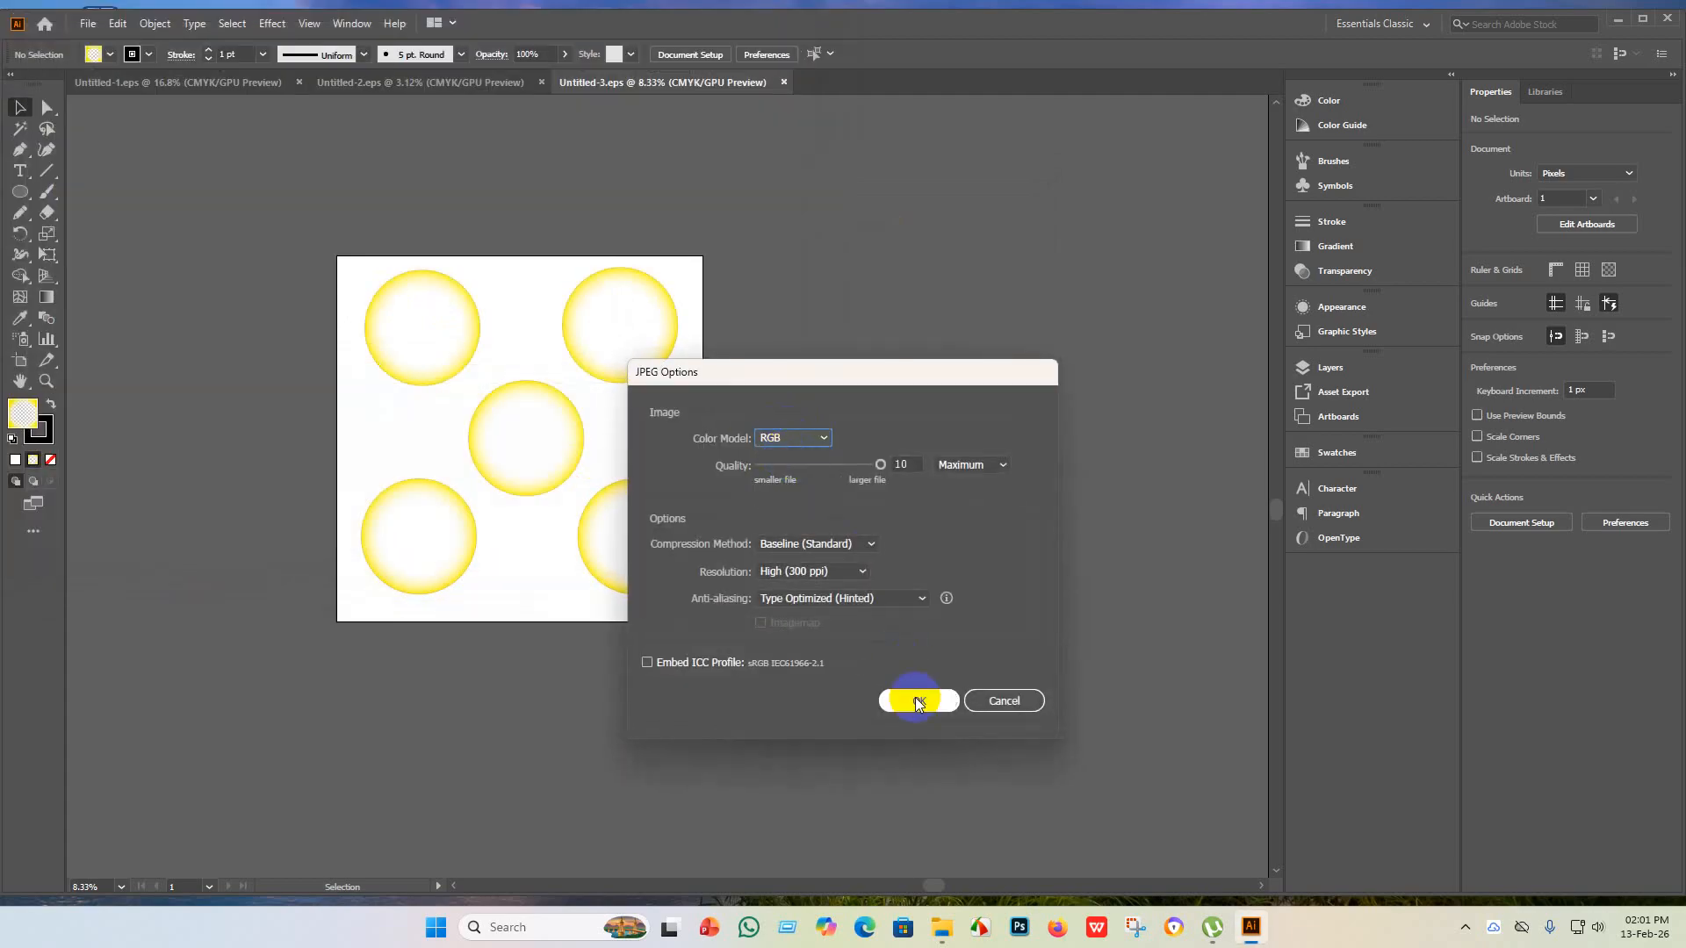
# - Export the circle artwork as an RGB JPEG at maximum quality 10 and 300 ppi, and create a new blank document
pyautogui.click(919, 701)
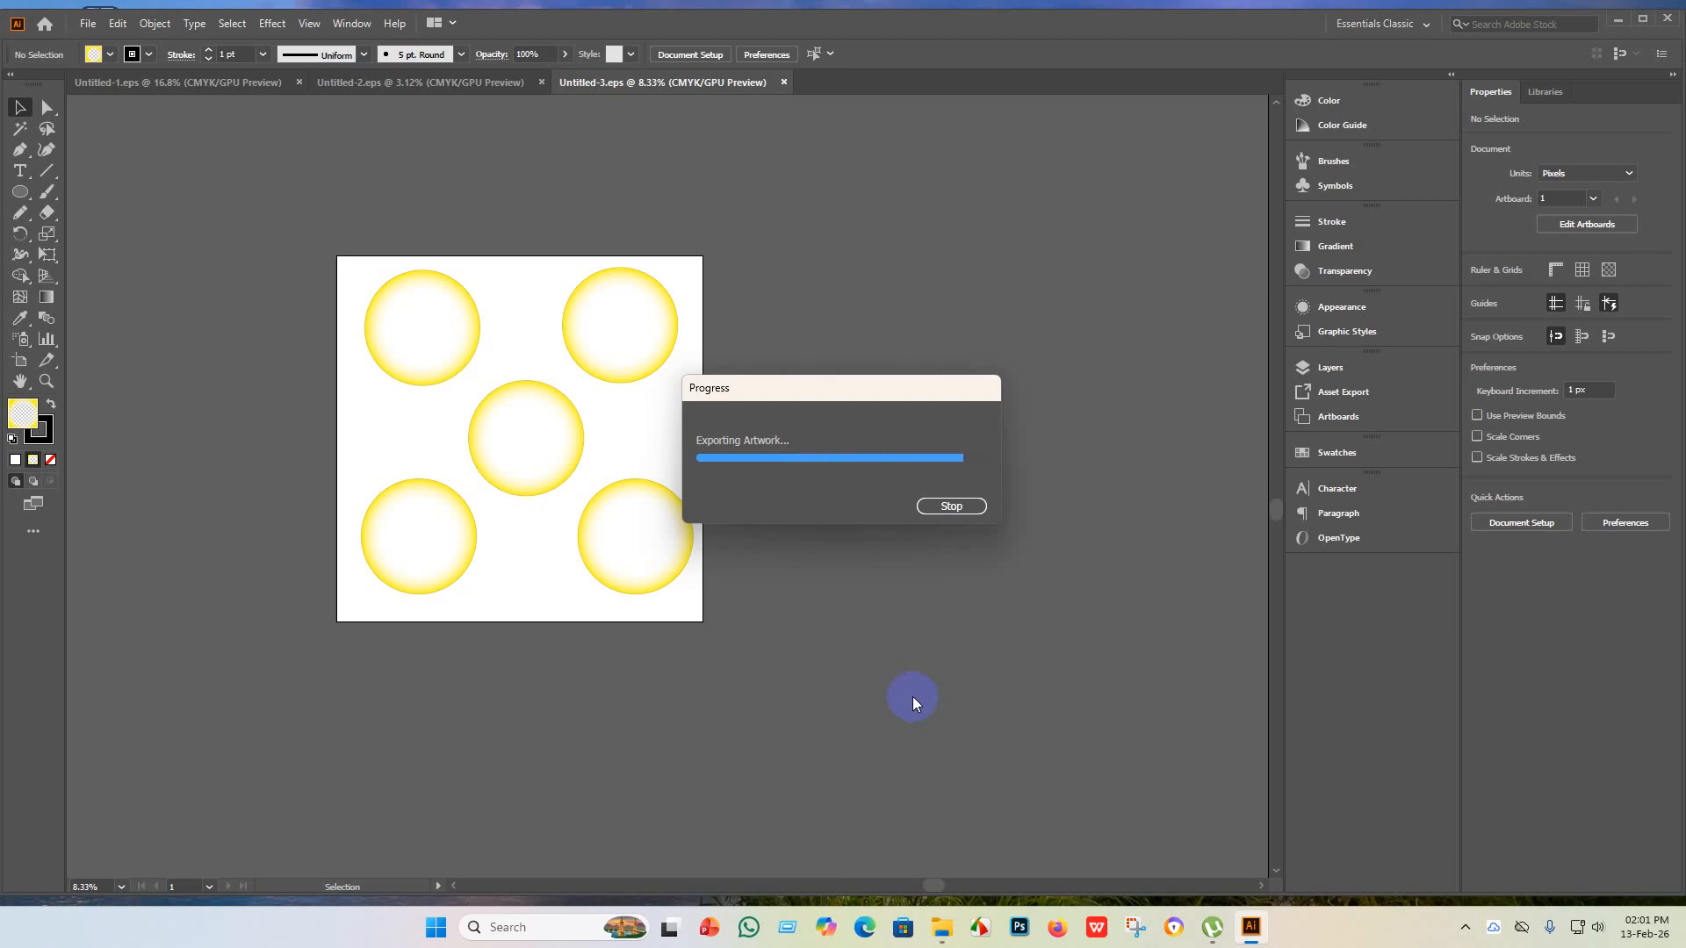
pyautogui.click(88, 23)
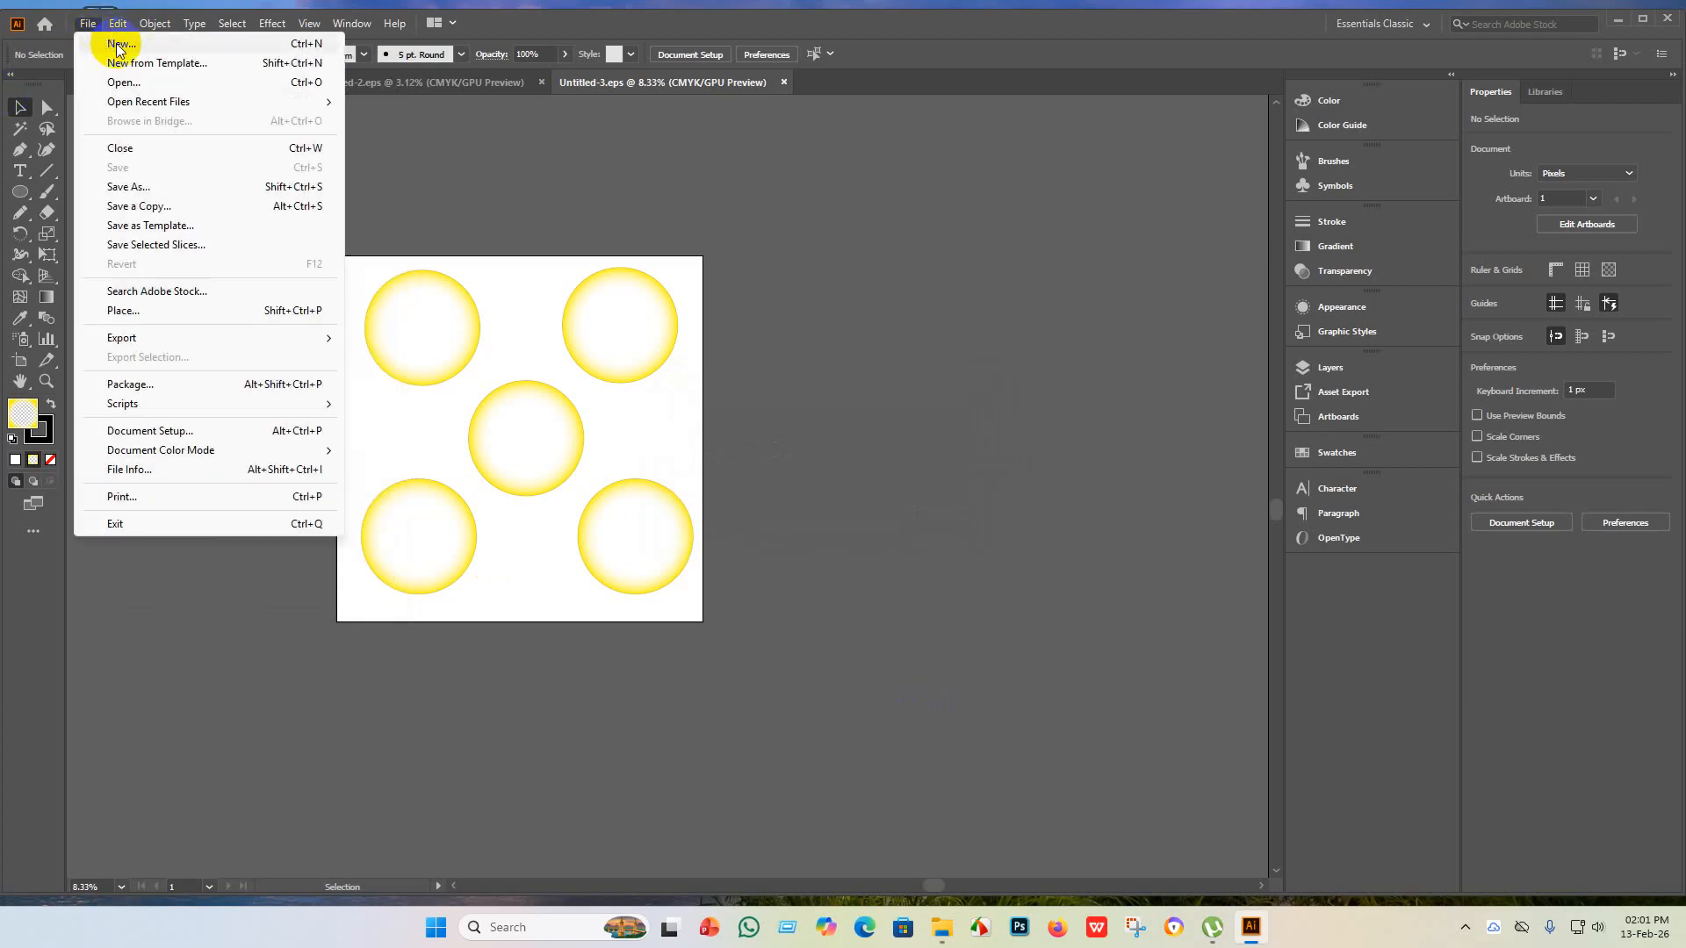
pyautogui.click(117, 44)
pyautogui.click(1208, 718)
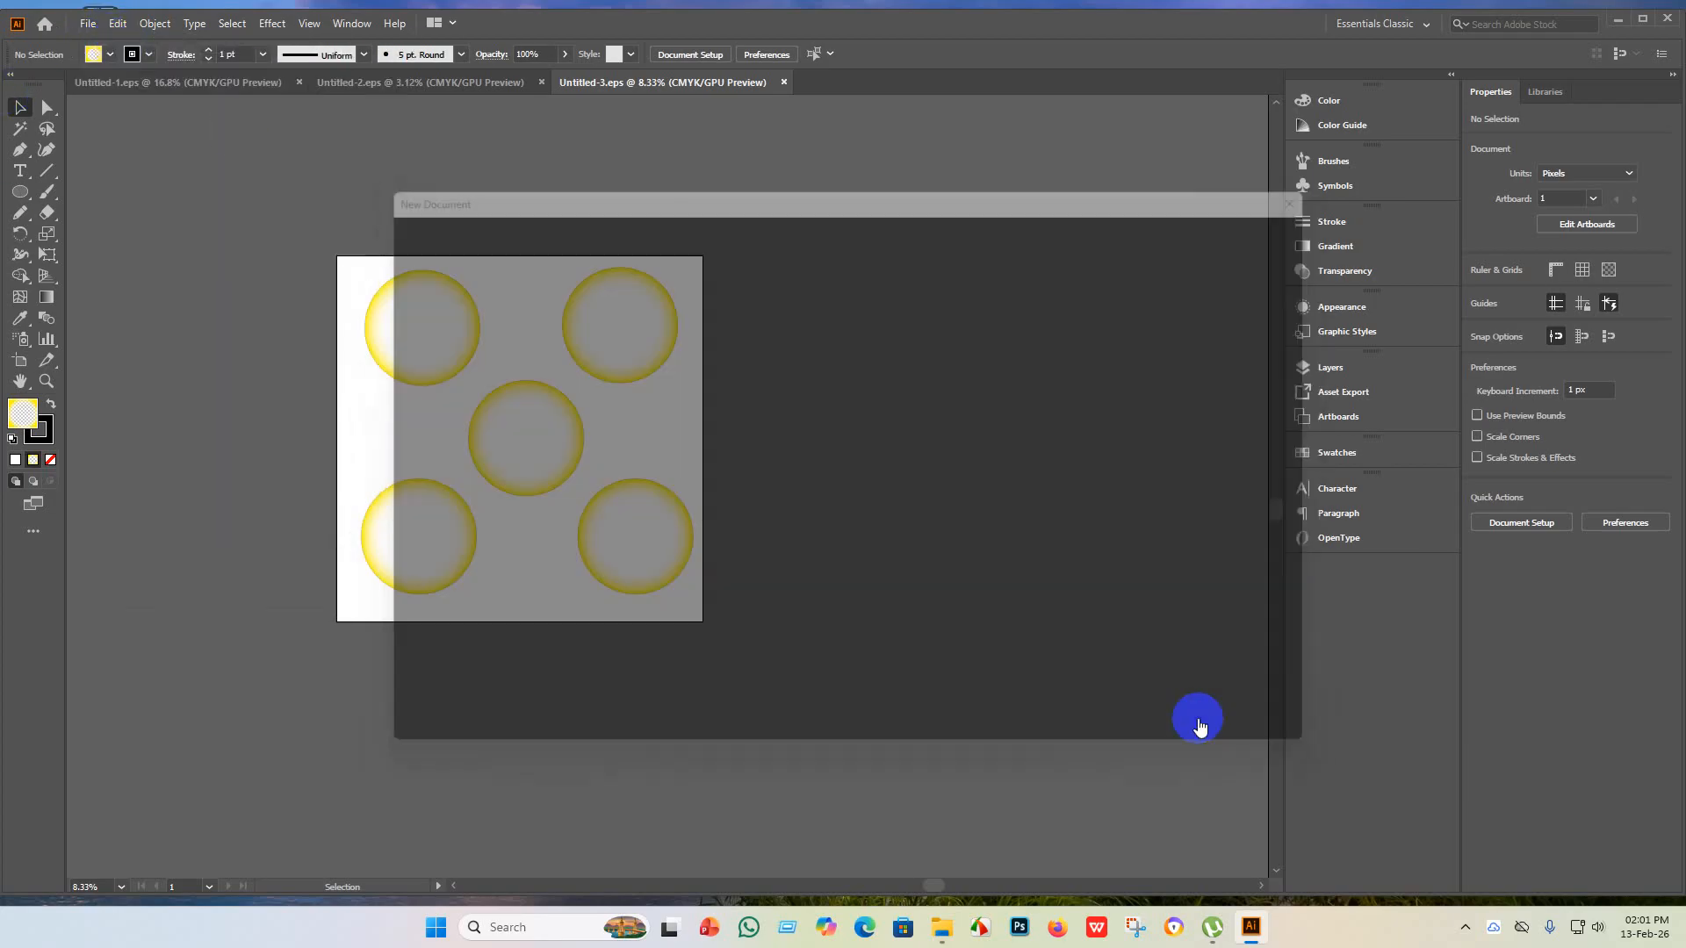
# - Check the tutorail folder on drive D in File Explorer, and return to the new Illustrator document
pyautogui.moveTo(944, 933)
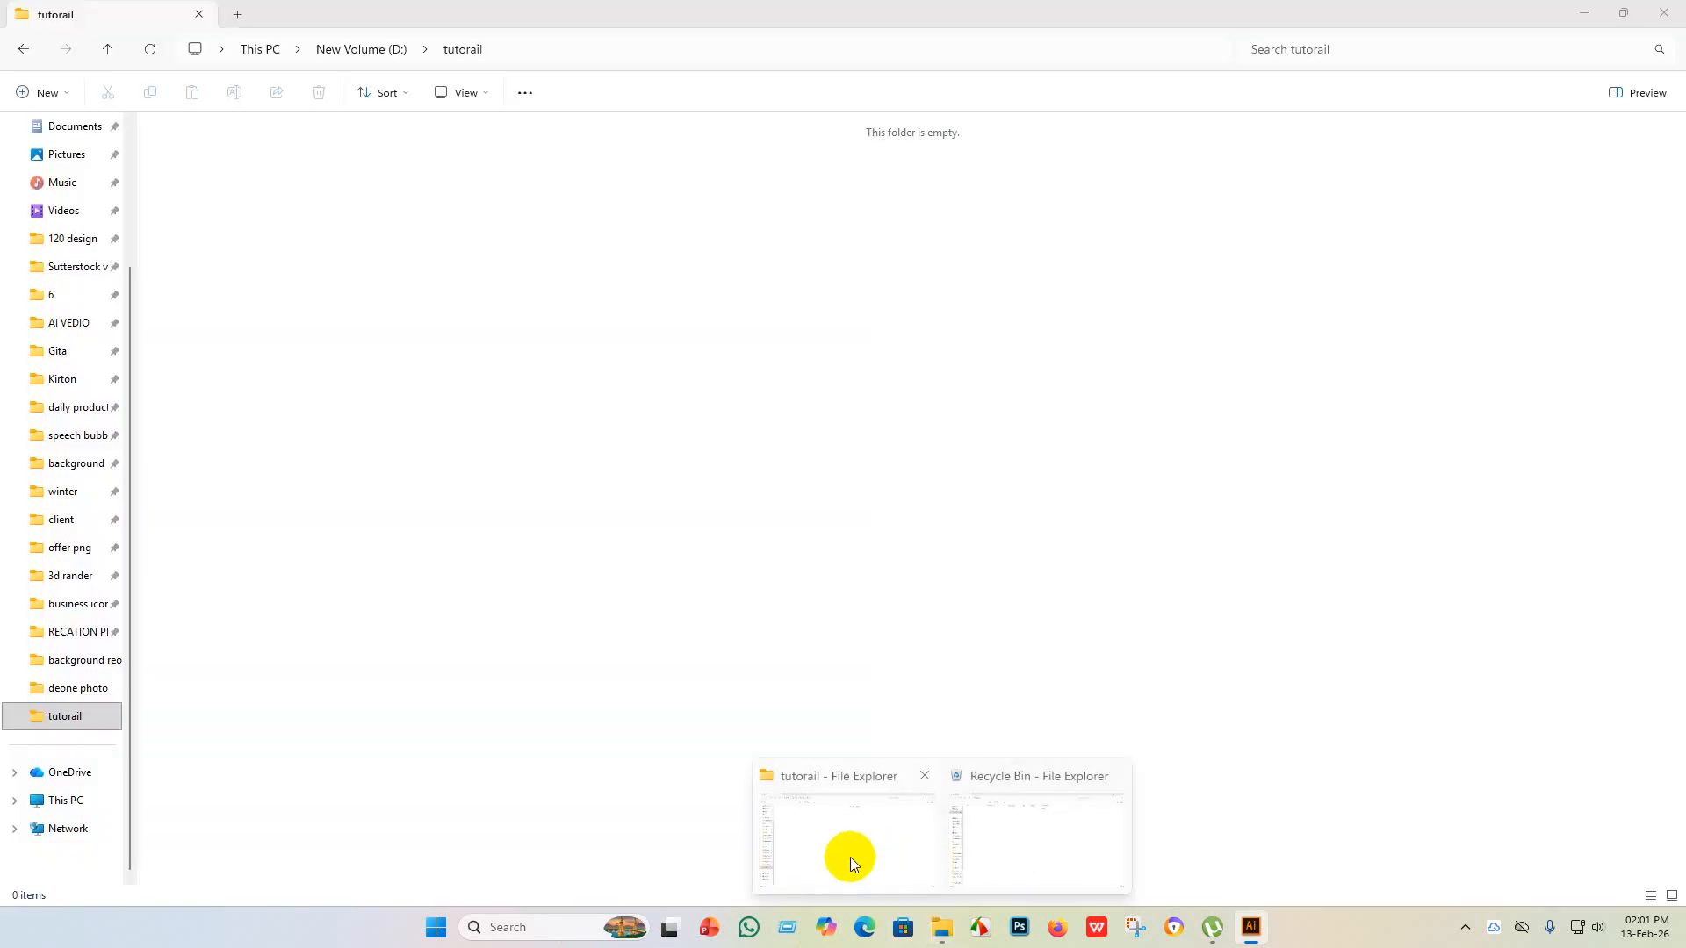
pyautogui.click(850, 857)
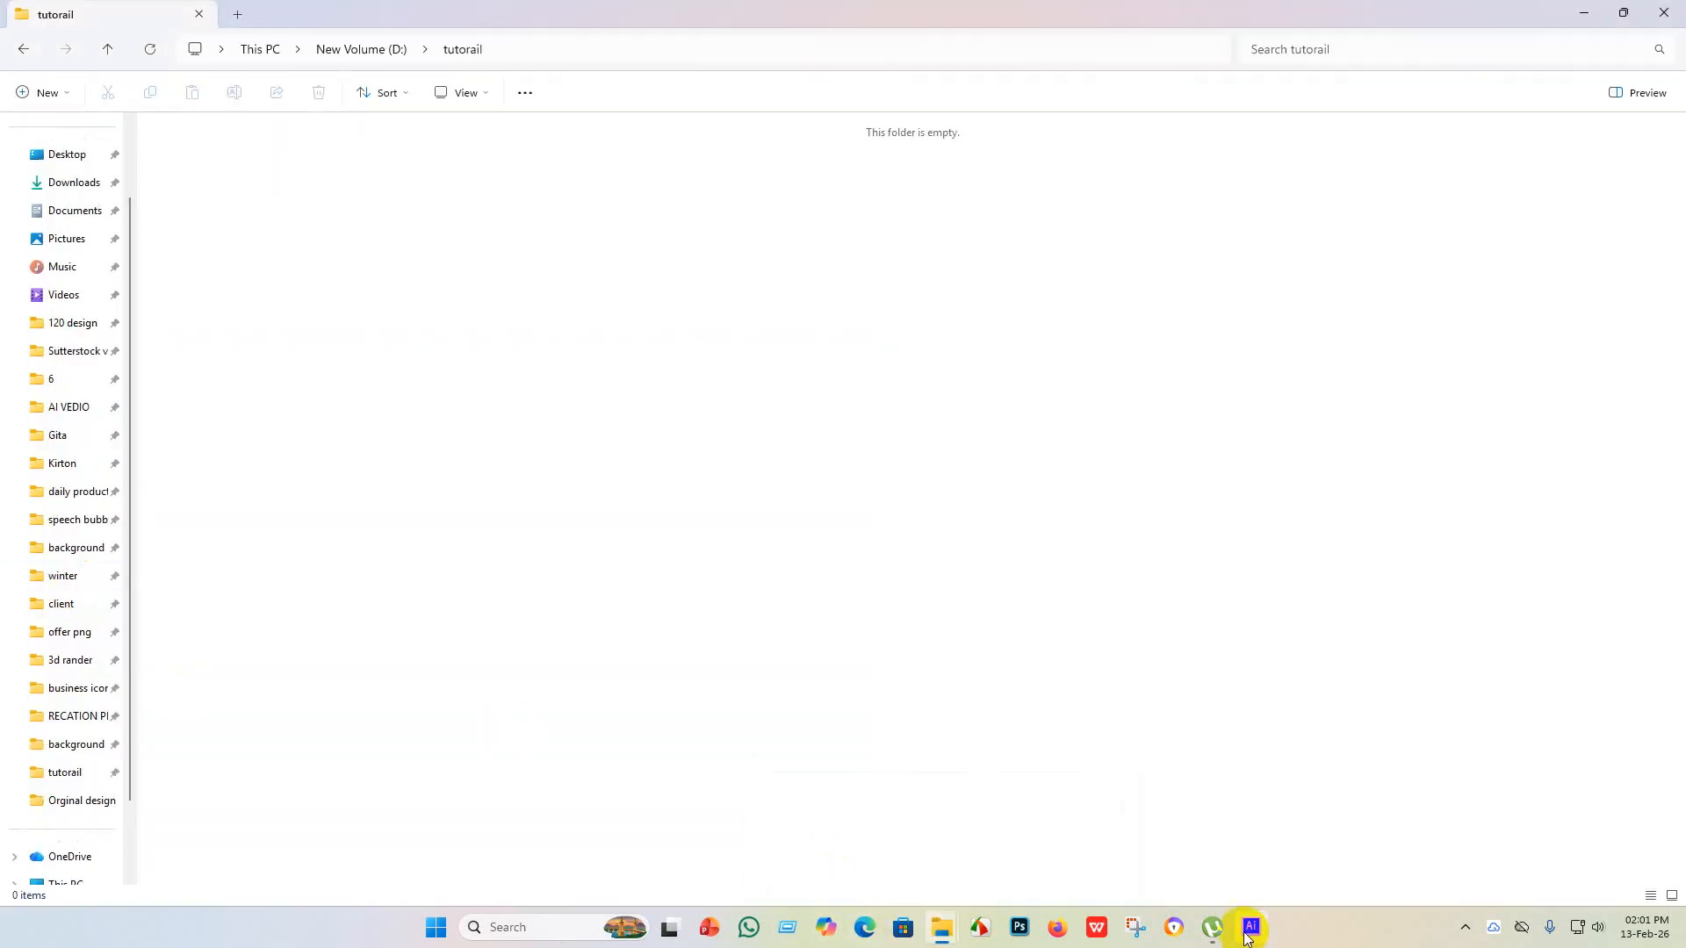
pyautogui.moveTo(1247, 928)
pyautogui.click(1242, 843)
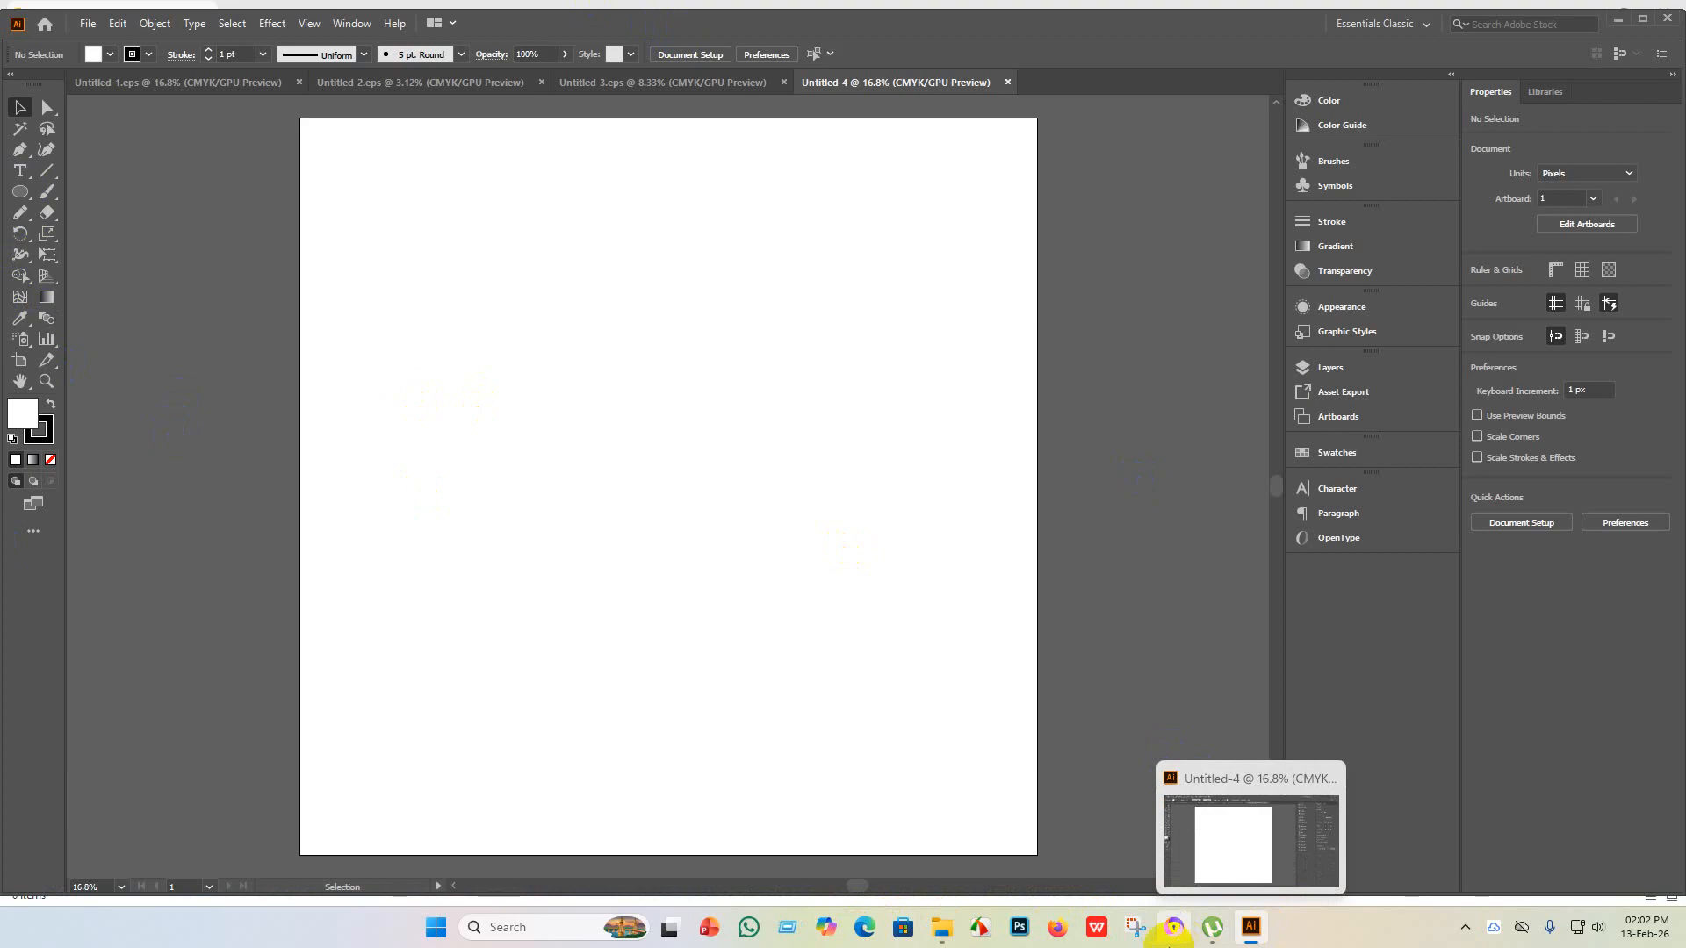
pyautogui.moveTo(1249, 938)
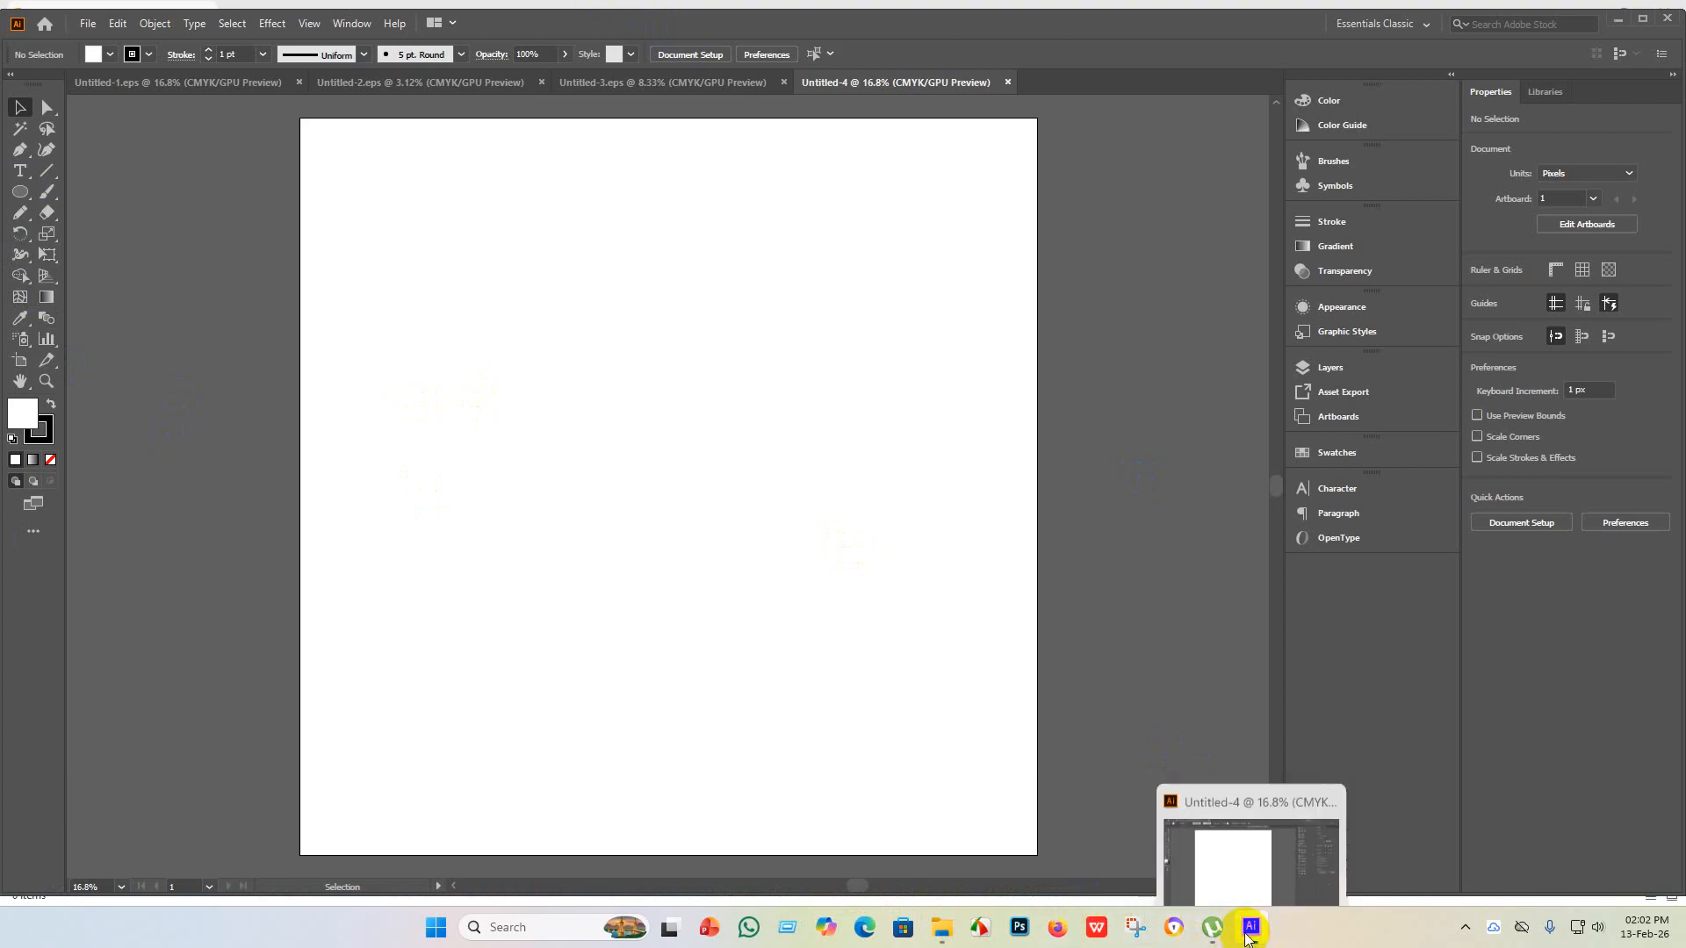
# - Minimize the open windows, switch to Google Chrome with a user profile, and open the Adobe Stock contributor dashboard
pyautogui.click(1620, 19)
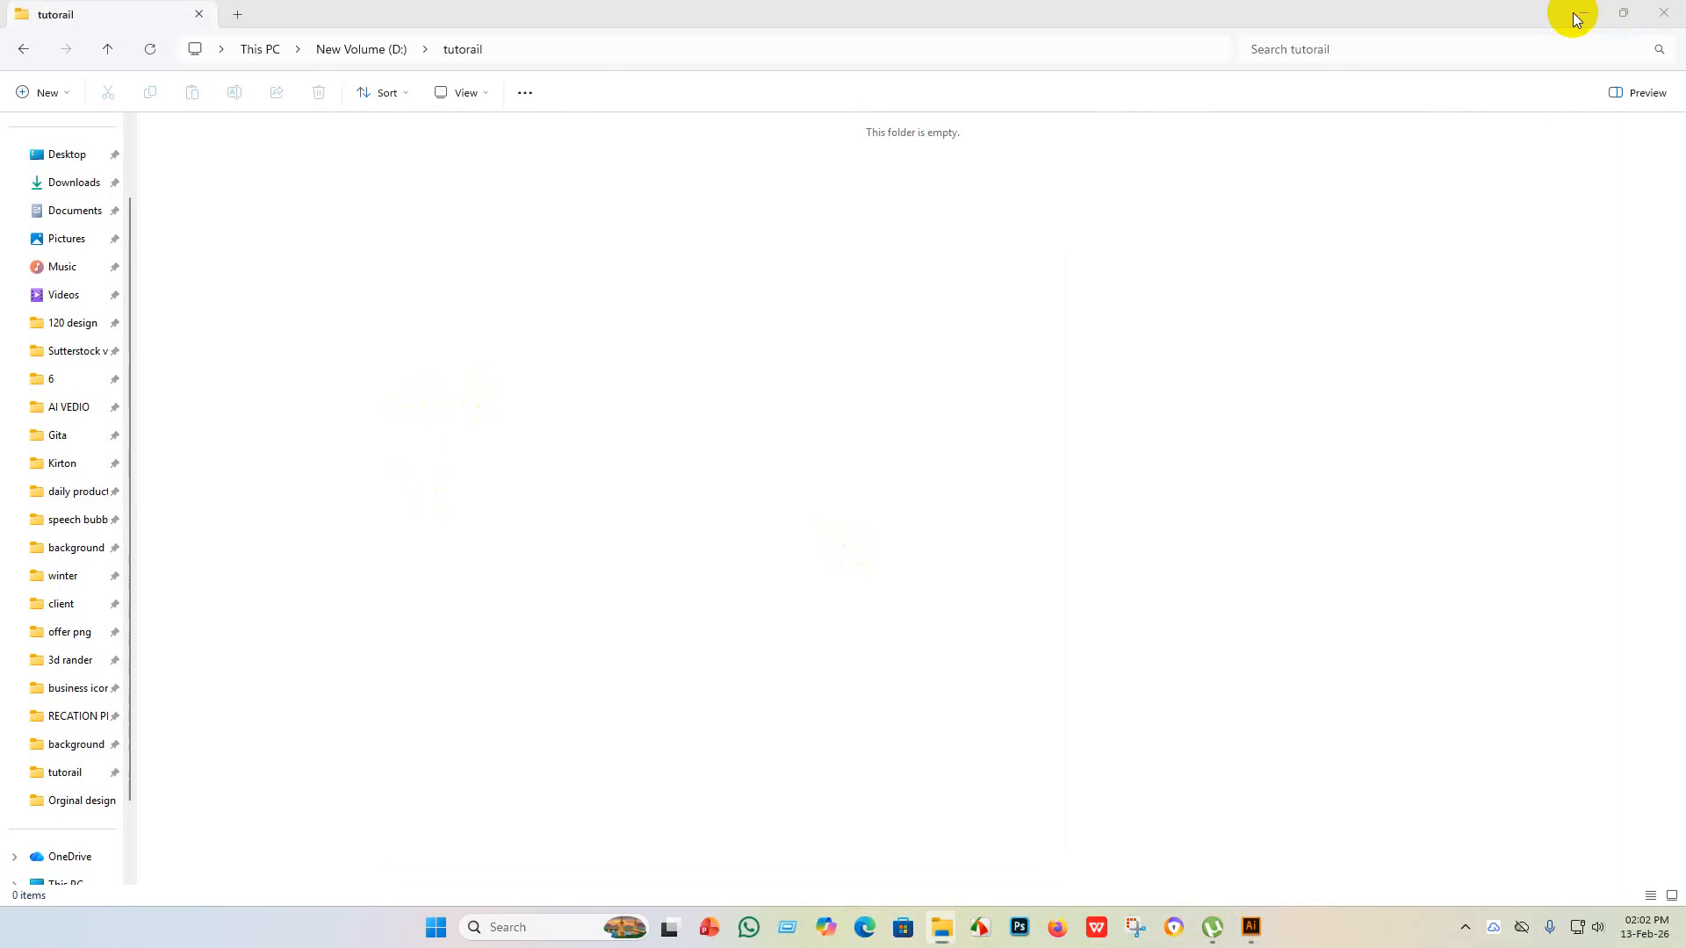
pyautogui.click(1580, 14)
pyautogui.doubleClick(35, 303)
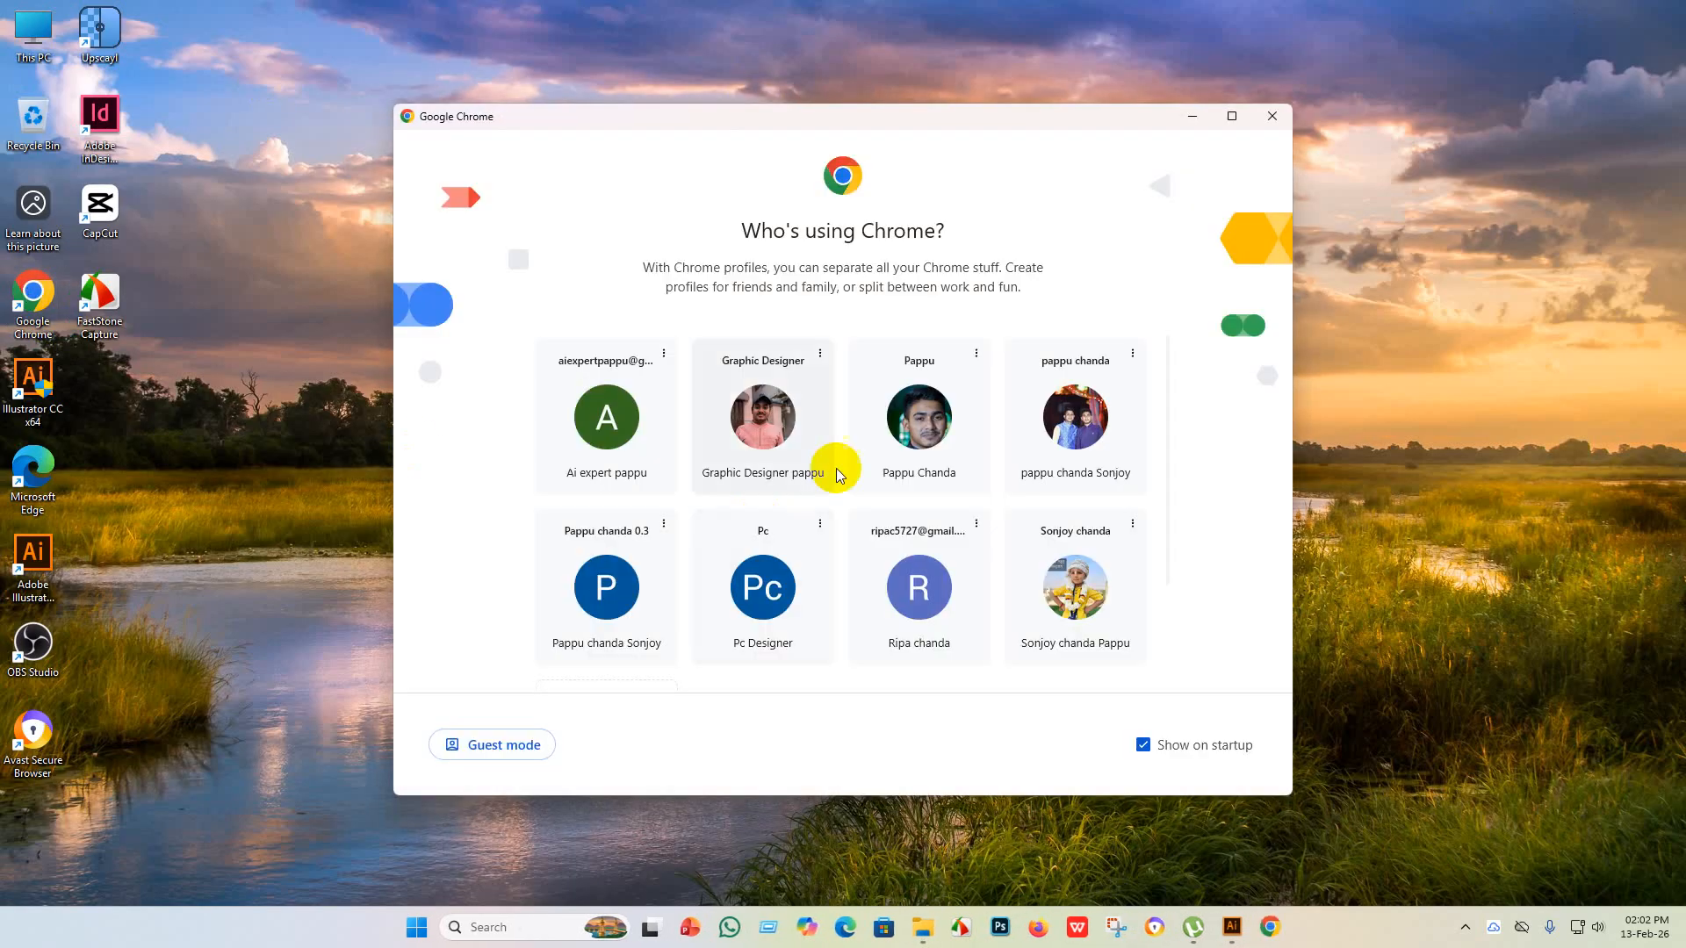
pyautogui.click(932, 430)
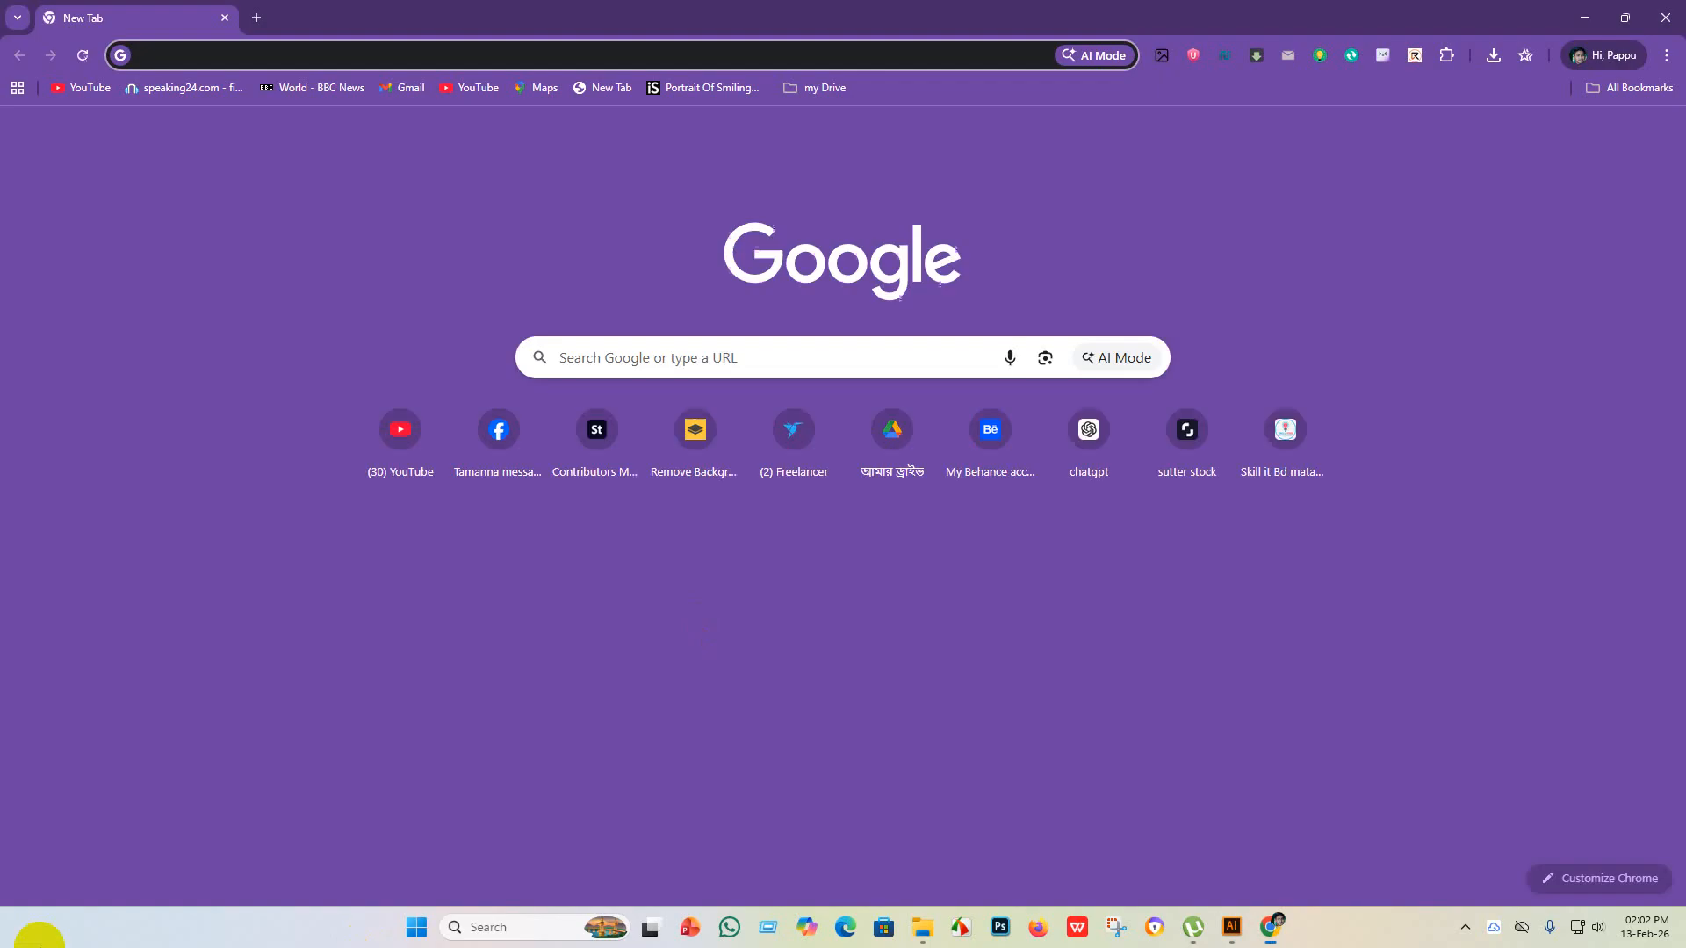
pyautogui.click(612, 445)
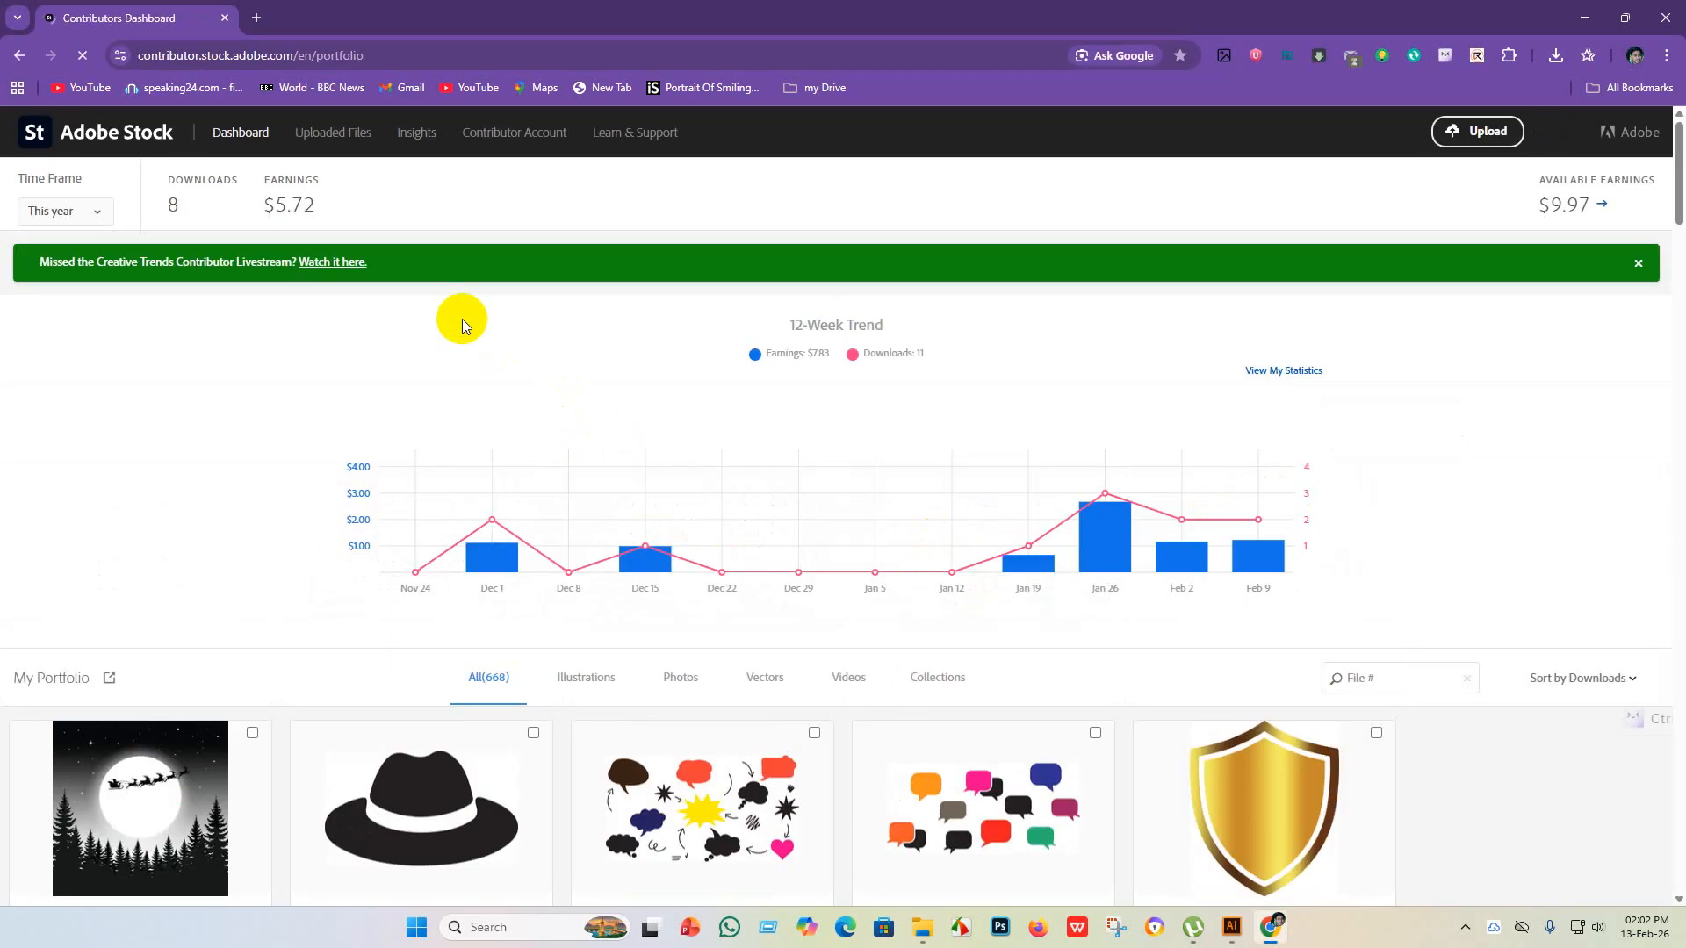
# - Show the recent top sellers in the contributor insights, filtered to Illustrations
pyautogui.click(397, 133)
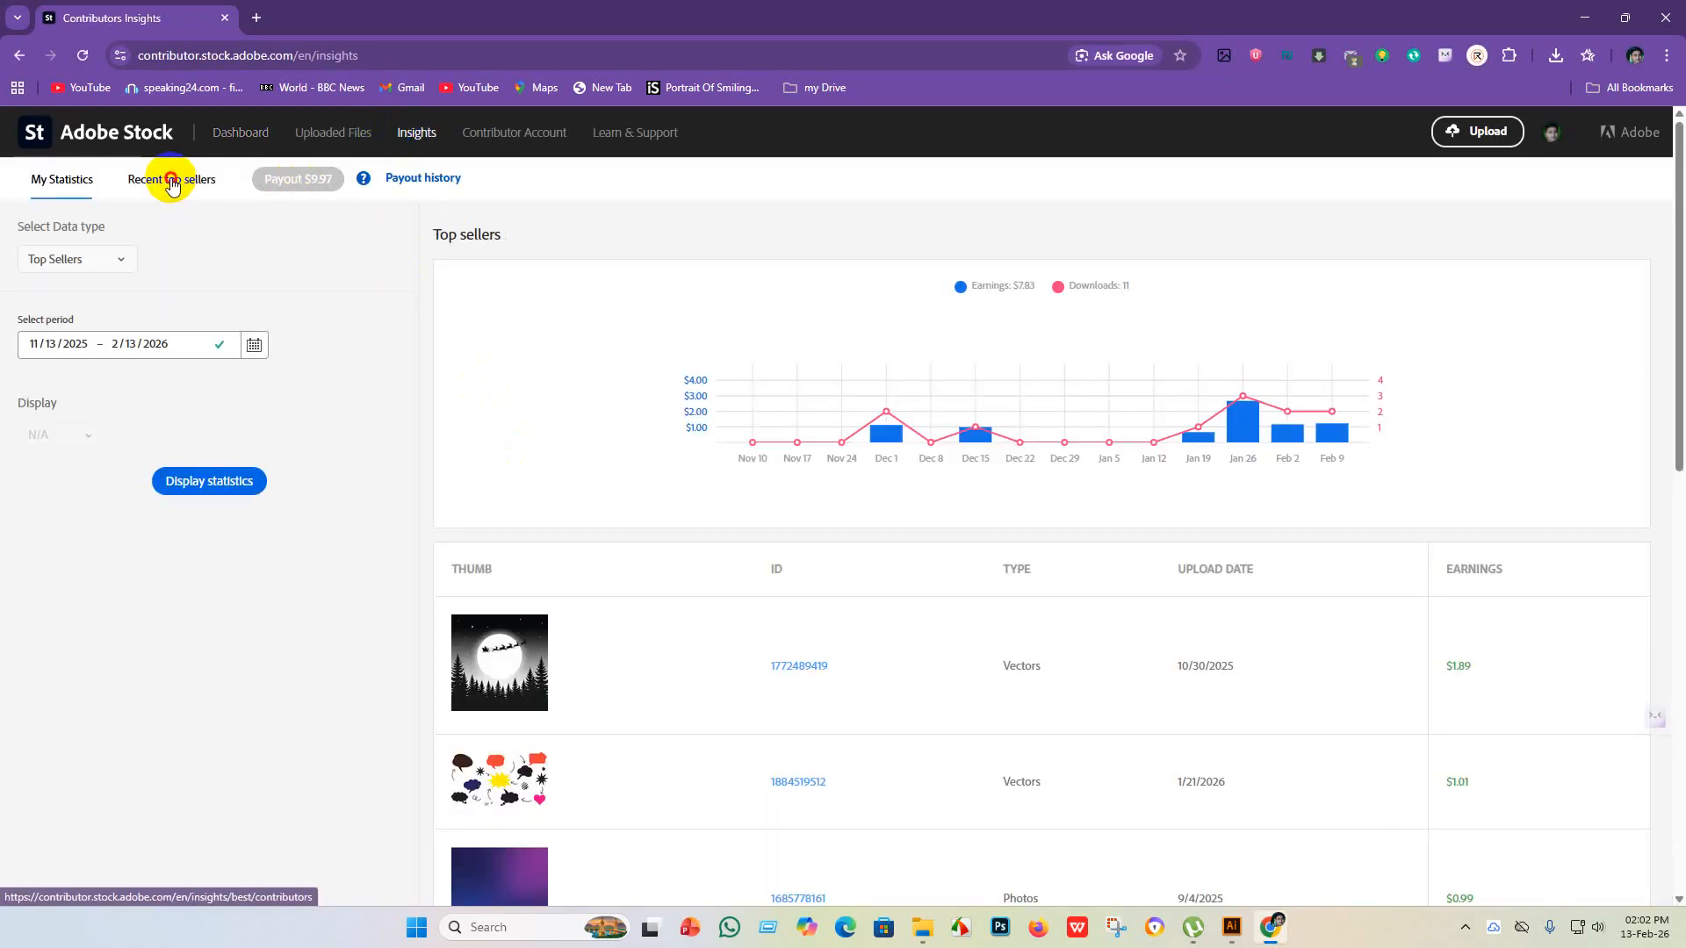
pyautogui.click(171, 181)
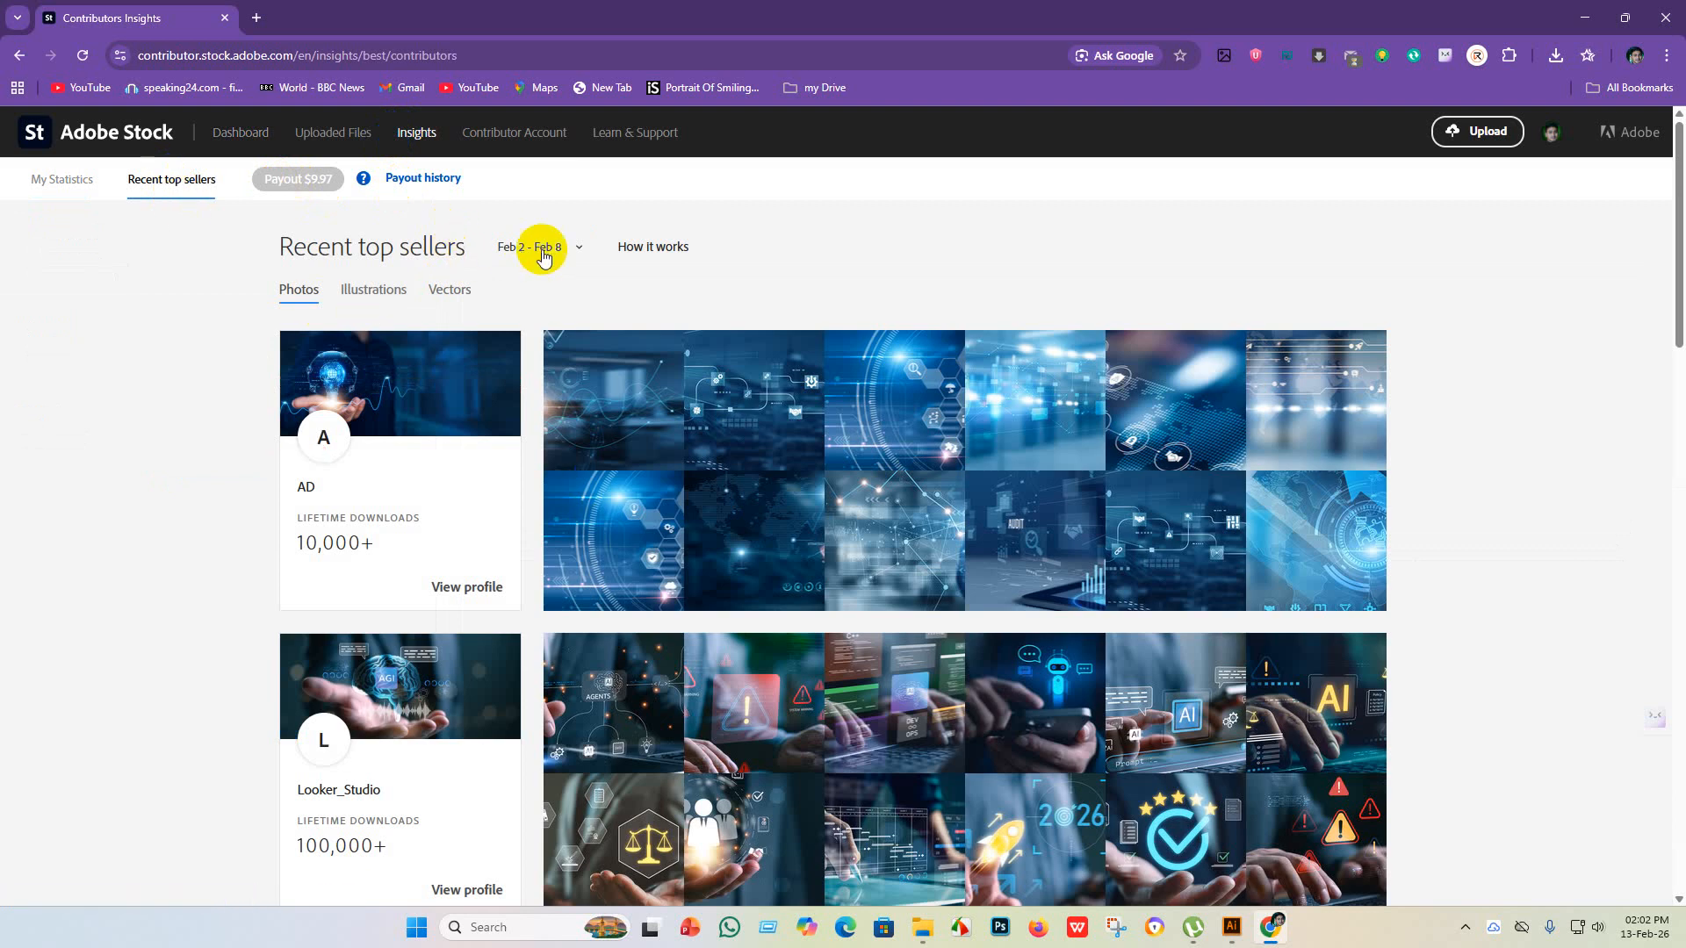
pyautogui.click(455, 295)
pyautogui.click(359, 301)
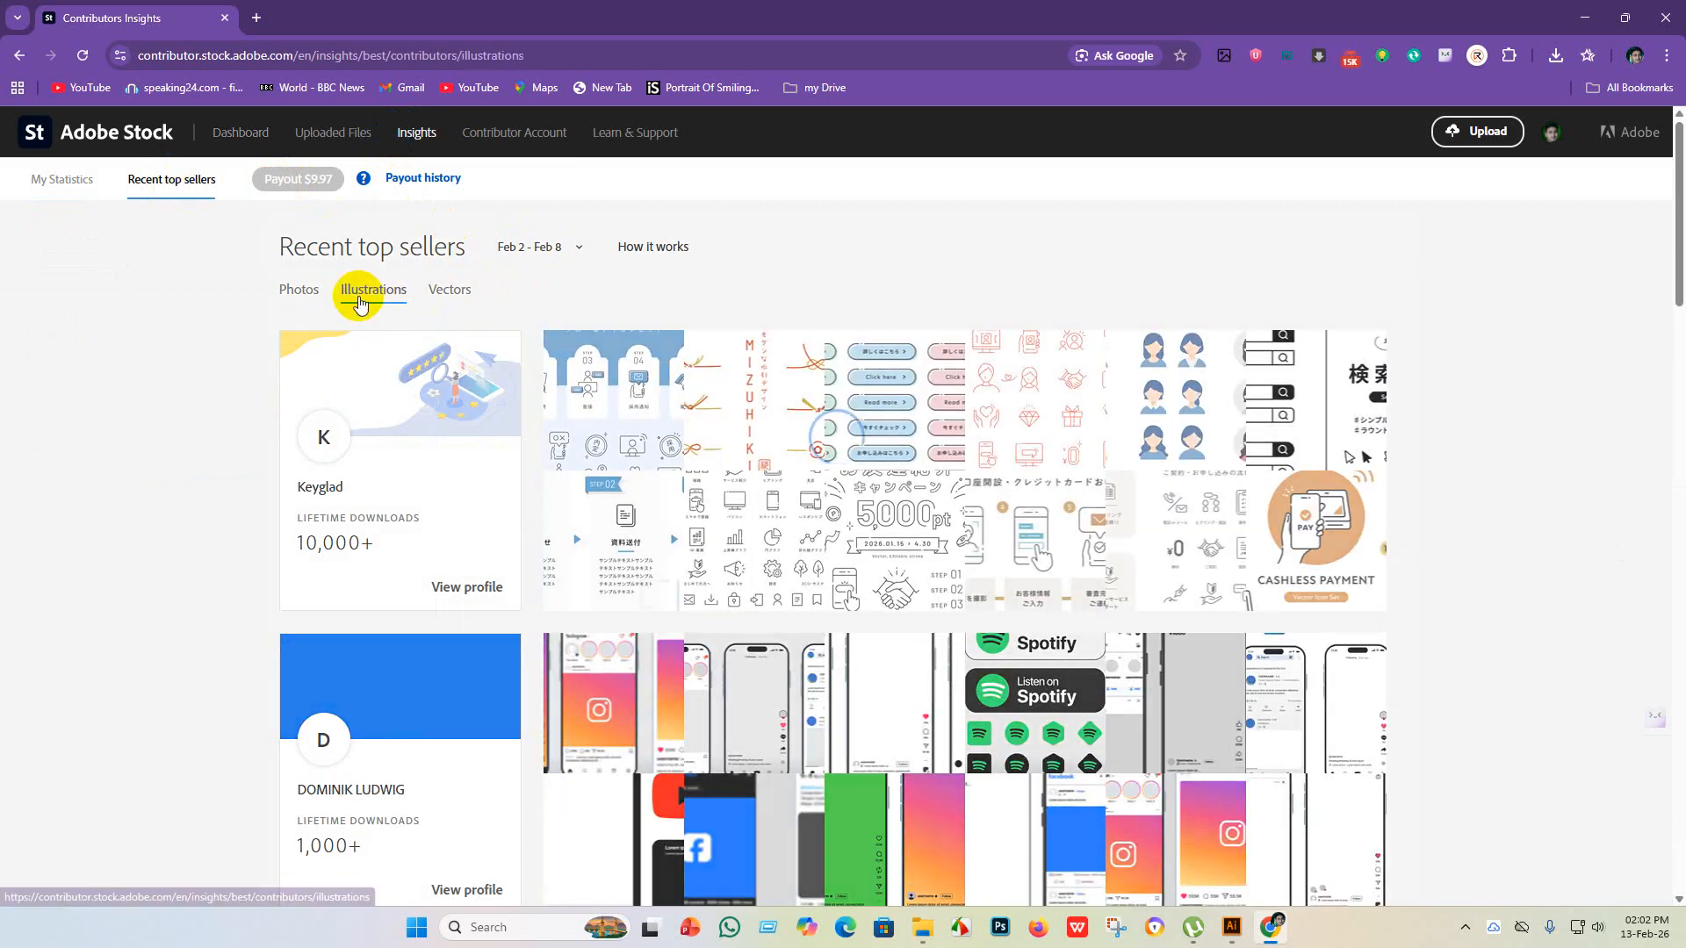
# - Examine the top-selling contributors' illustrations for marketable background styles through the end of the list
pyautogui.scroll(-1, 369, 281)
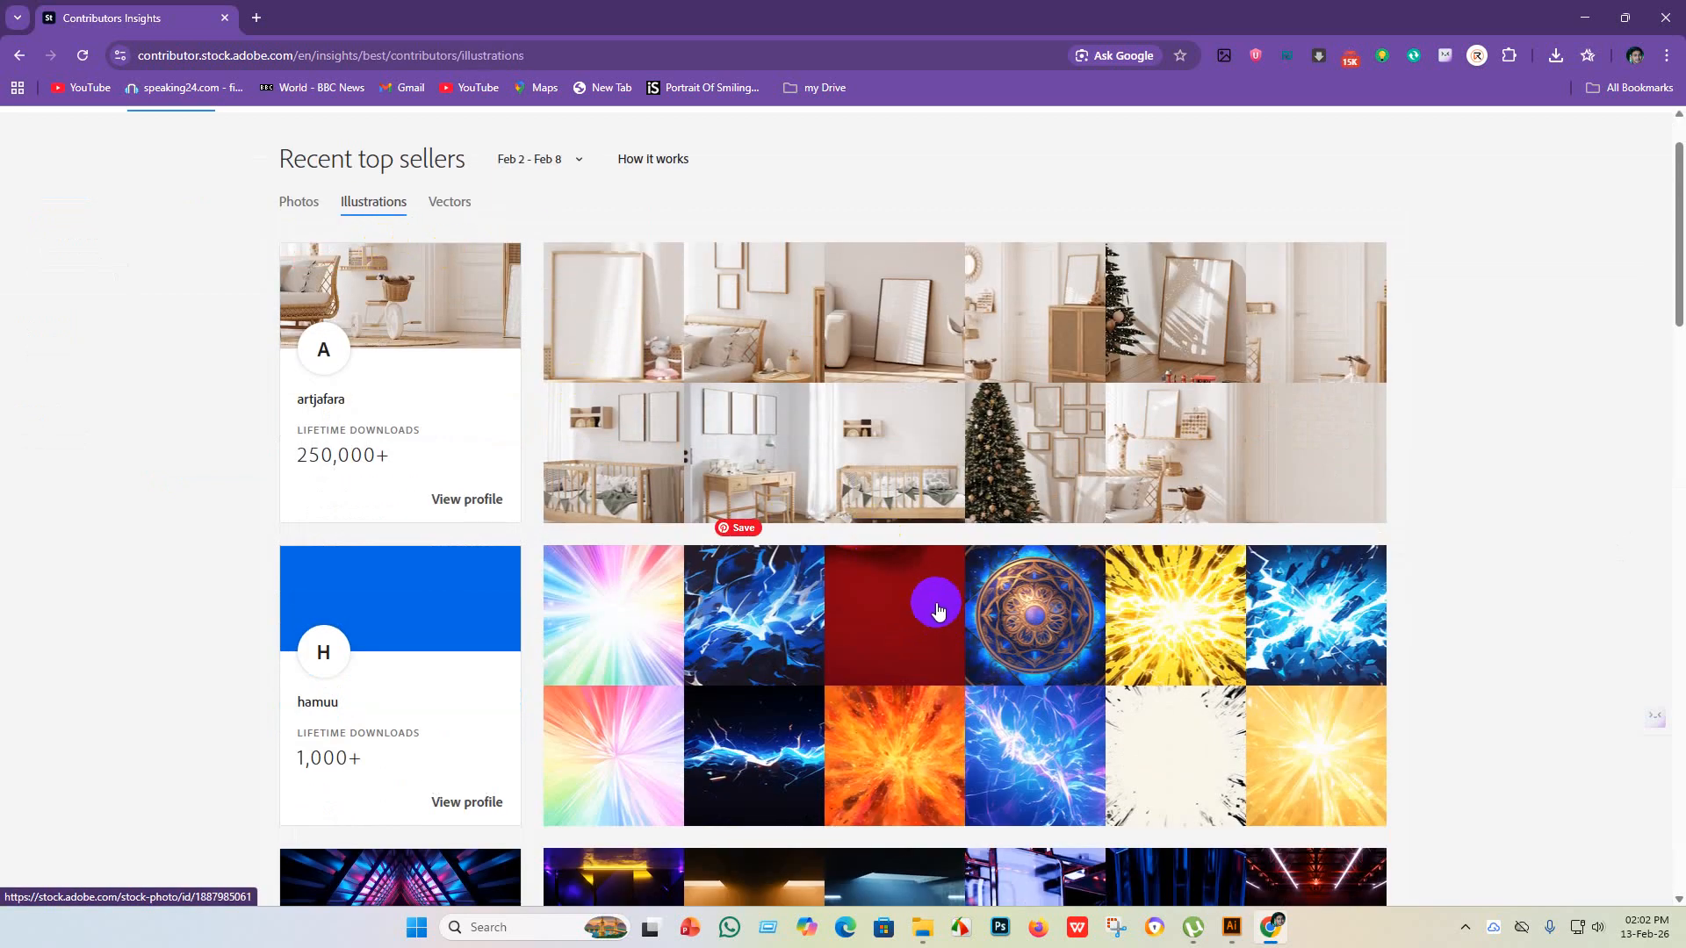
pyautogui.scroll(-2, 1090, 632)
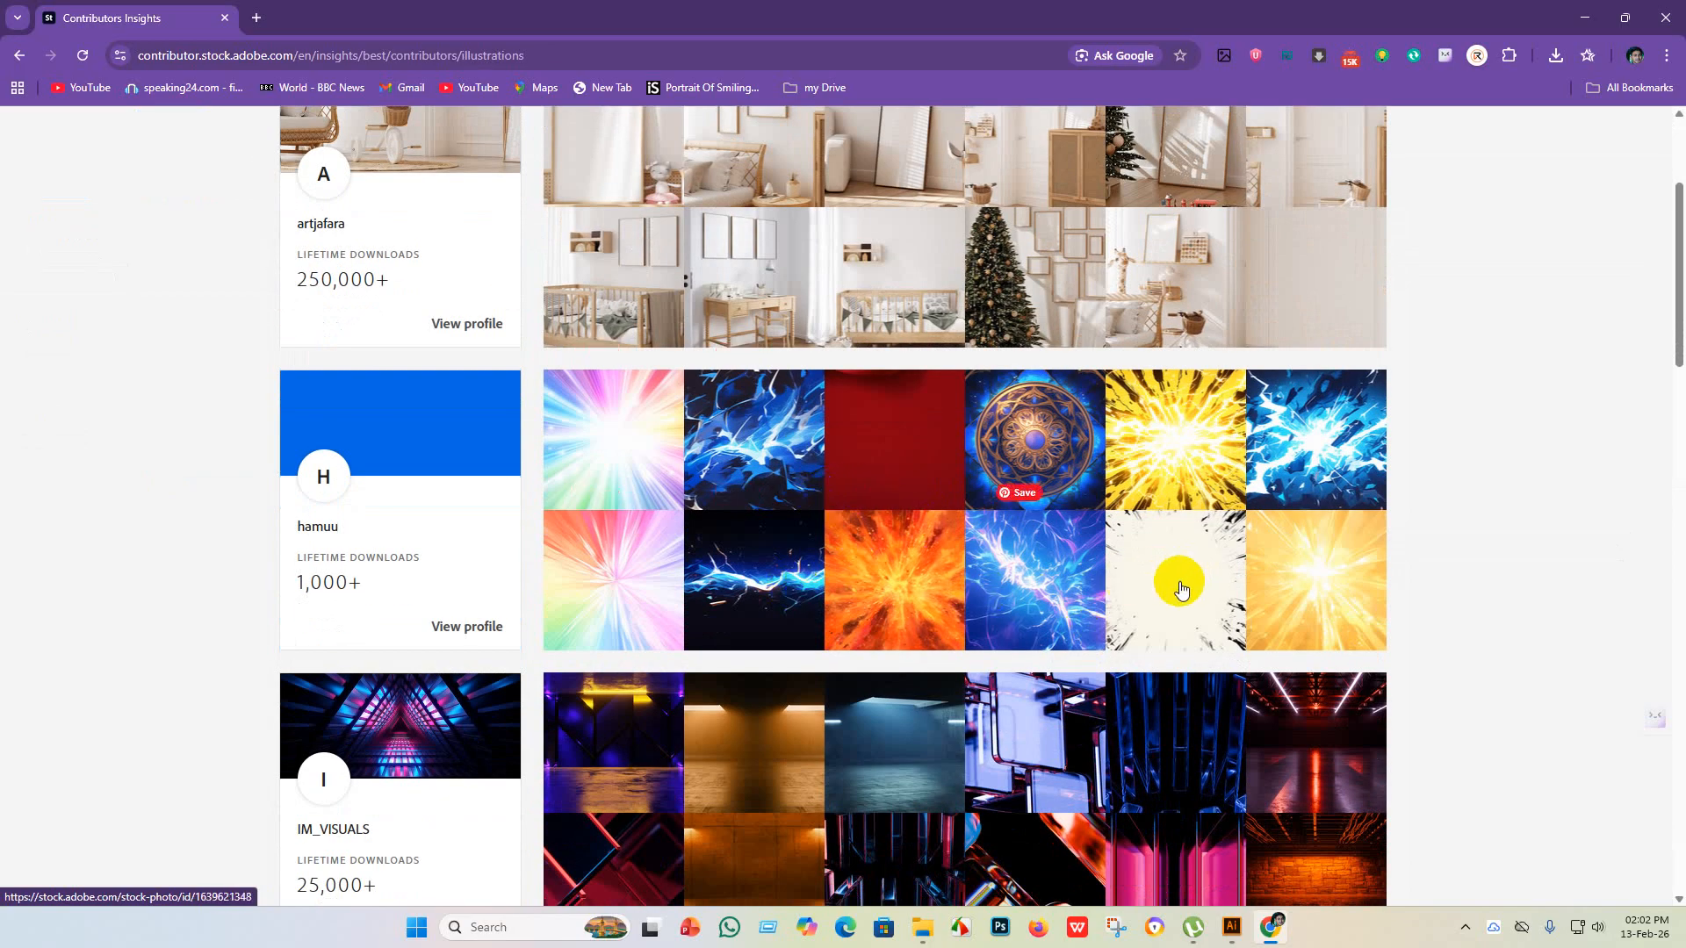
pyautogui.scroll(-2, 1177, 577)
pyautogui.scroll(-3, 832, 598)
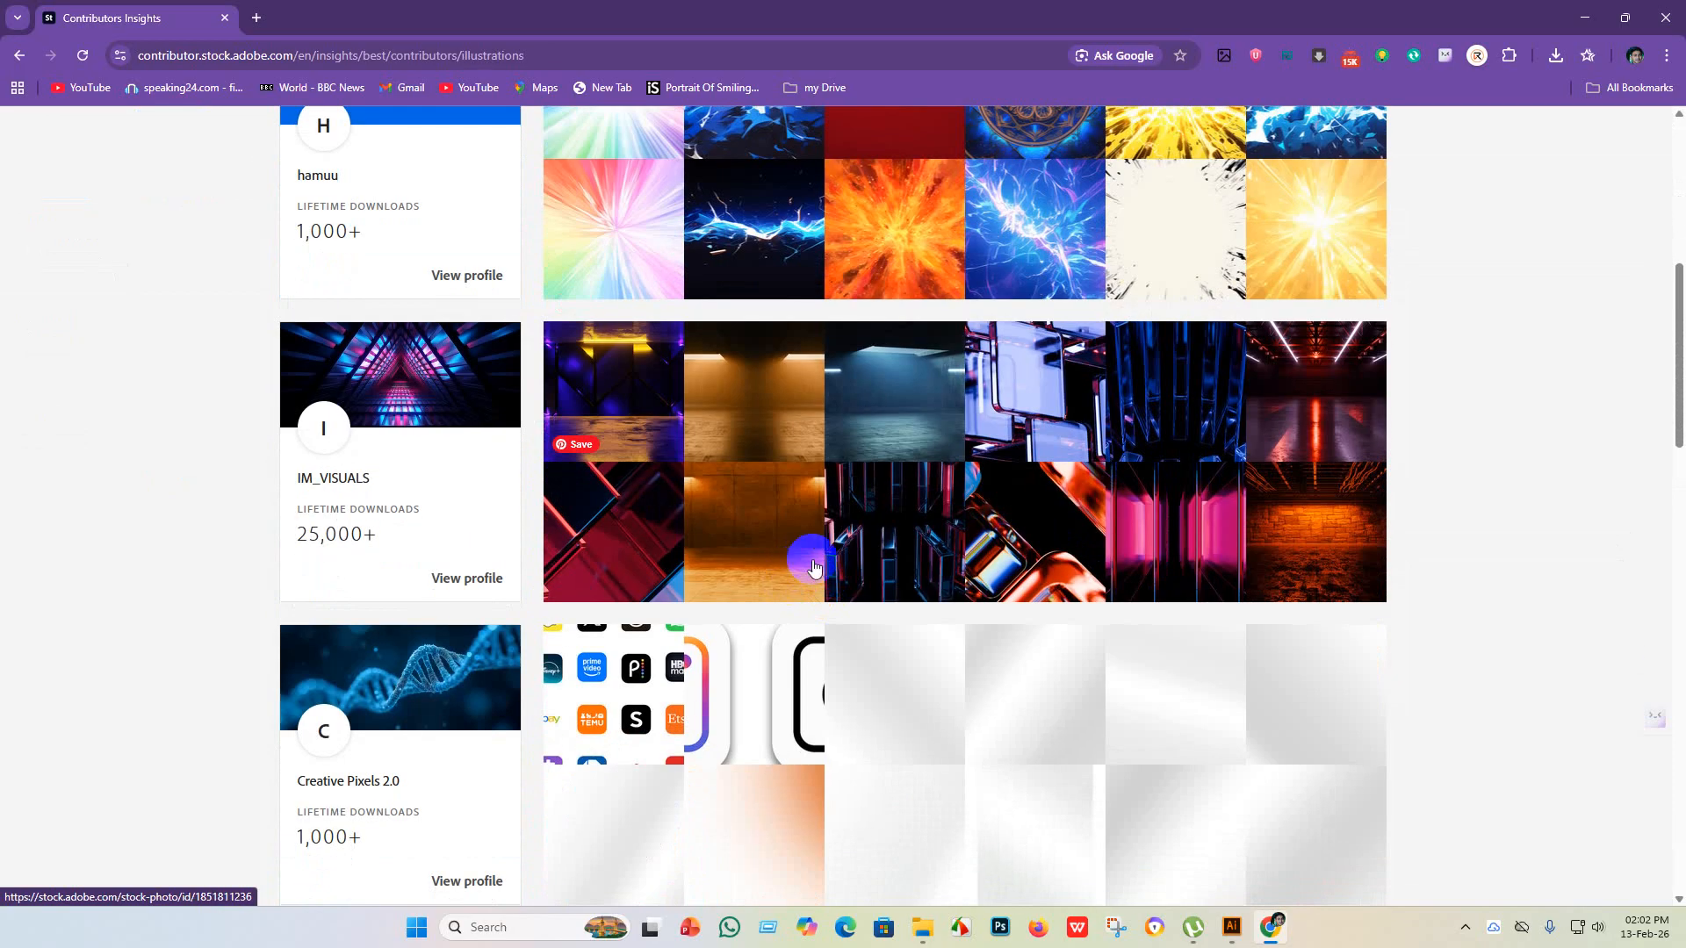
pyautogui.scroll(-5, 1110, 414)
pyautogui.scroll(3, 1200, 504)
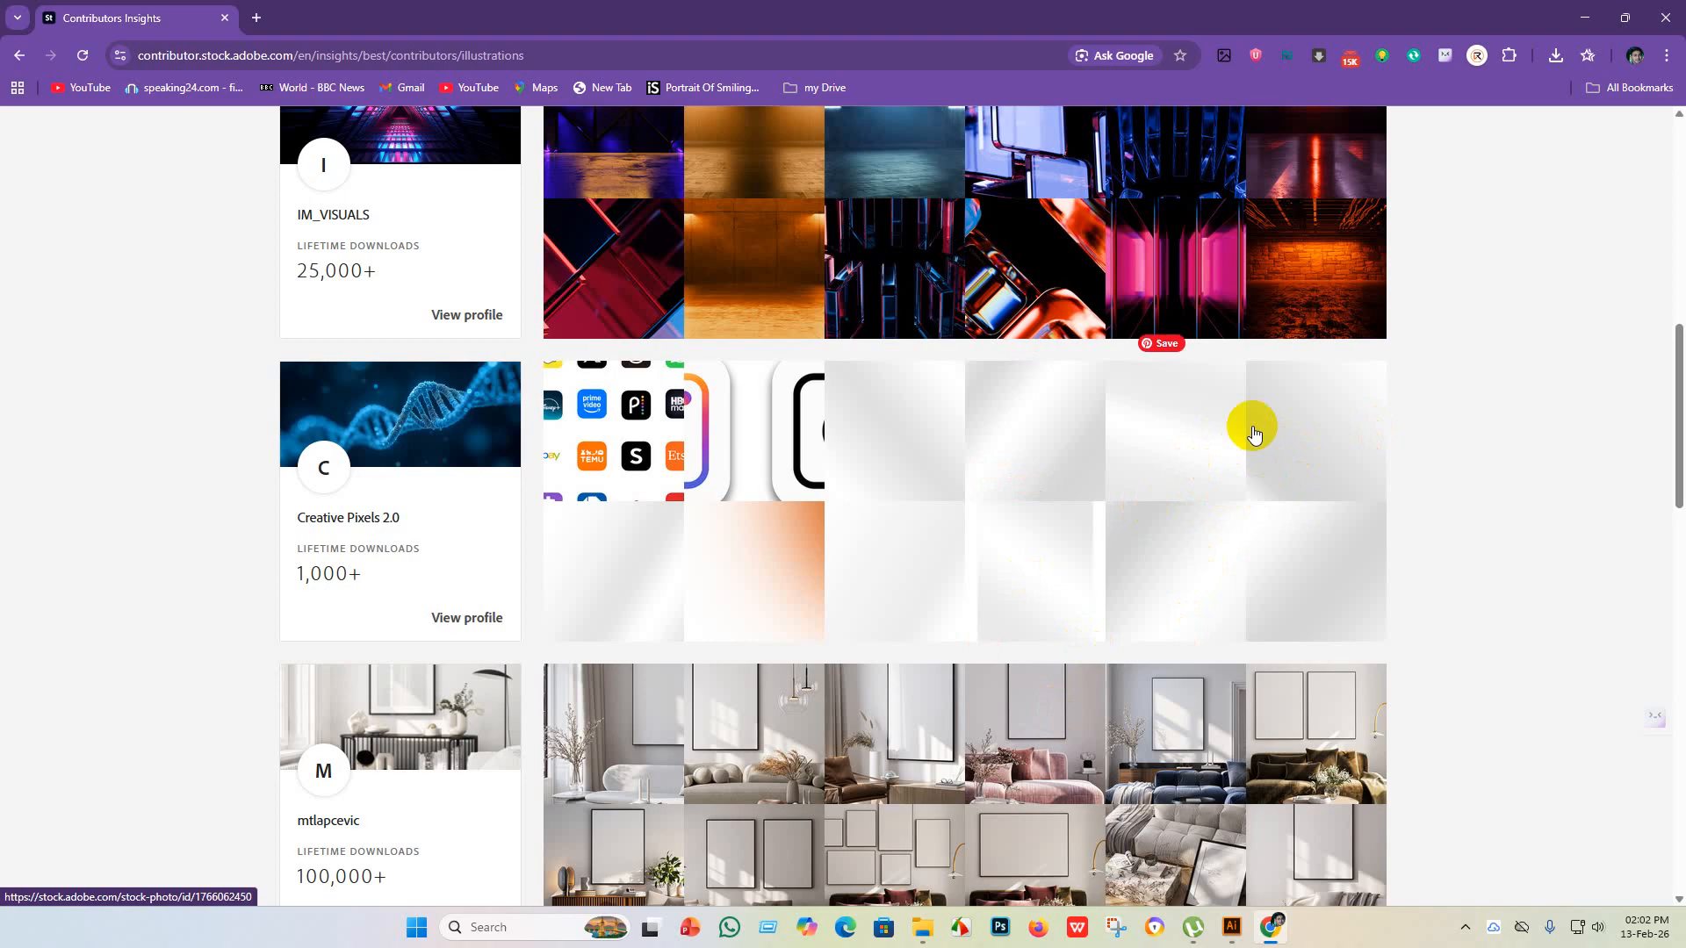
pyautogui.scroll(-4, 1247, 491)
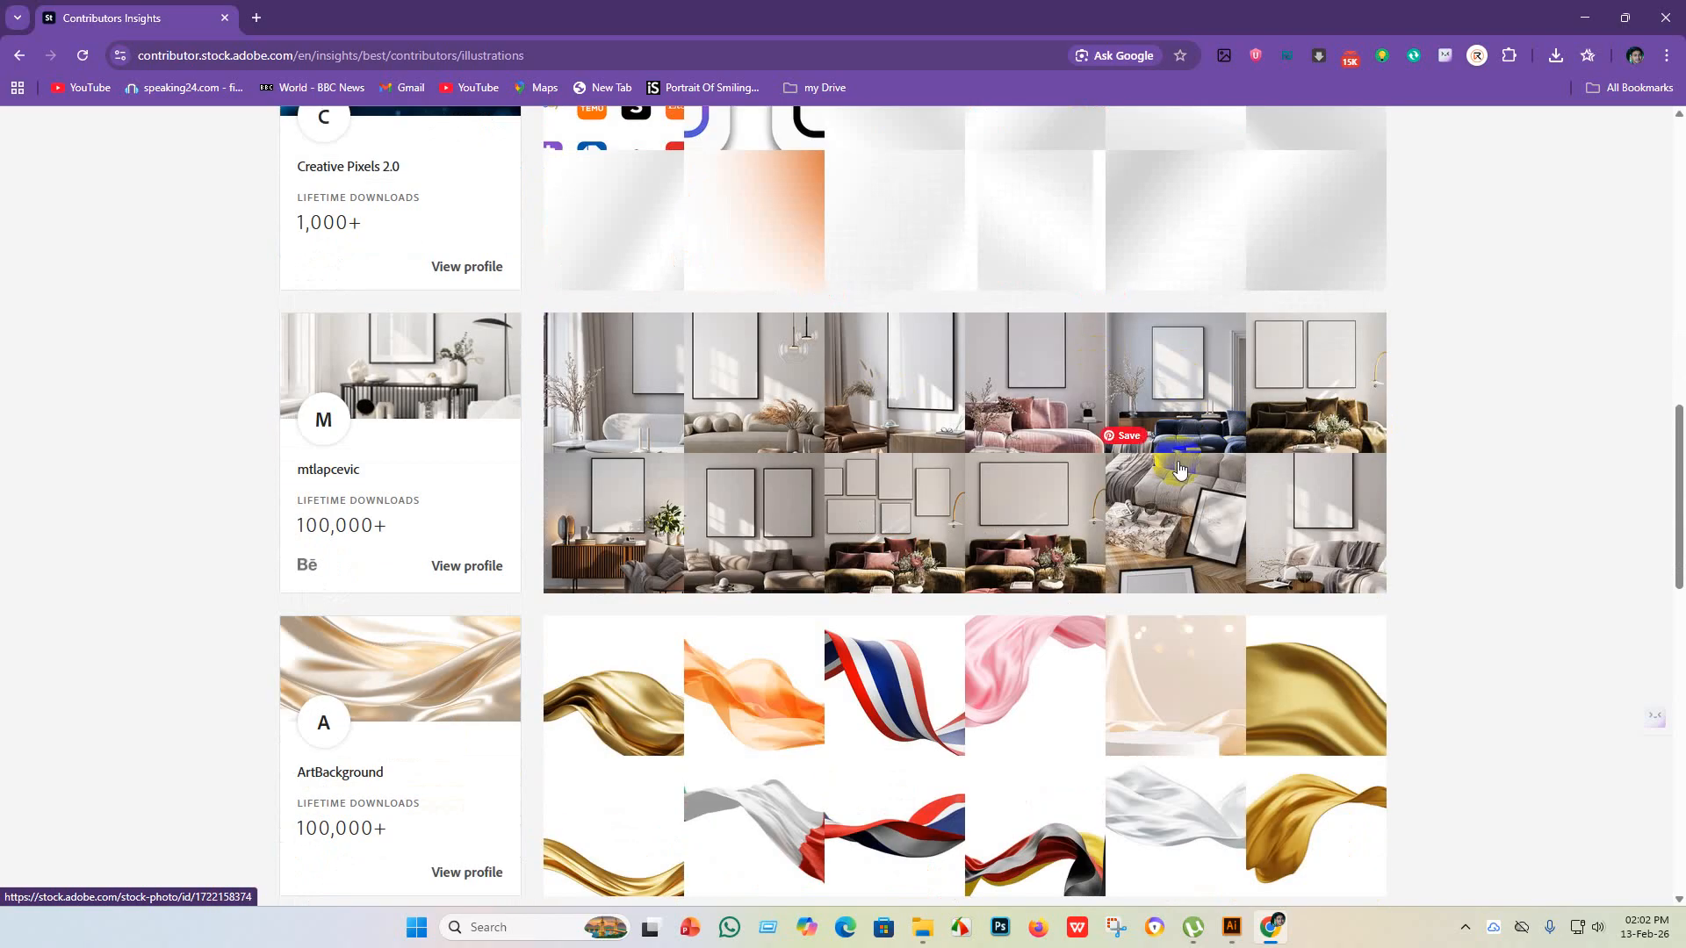
pyautogui.scroll(-8, 1226, 422)
pyautogui.scroll(-4, 757, 481)
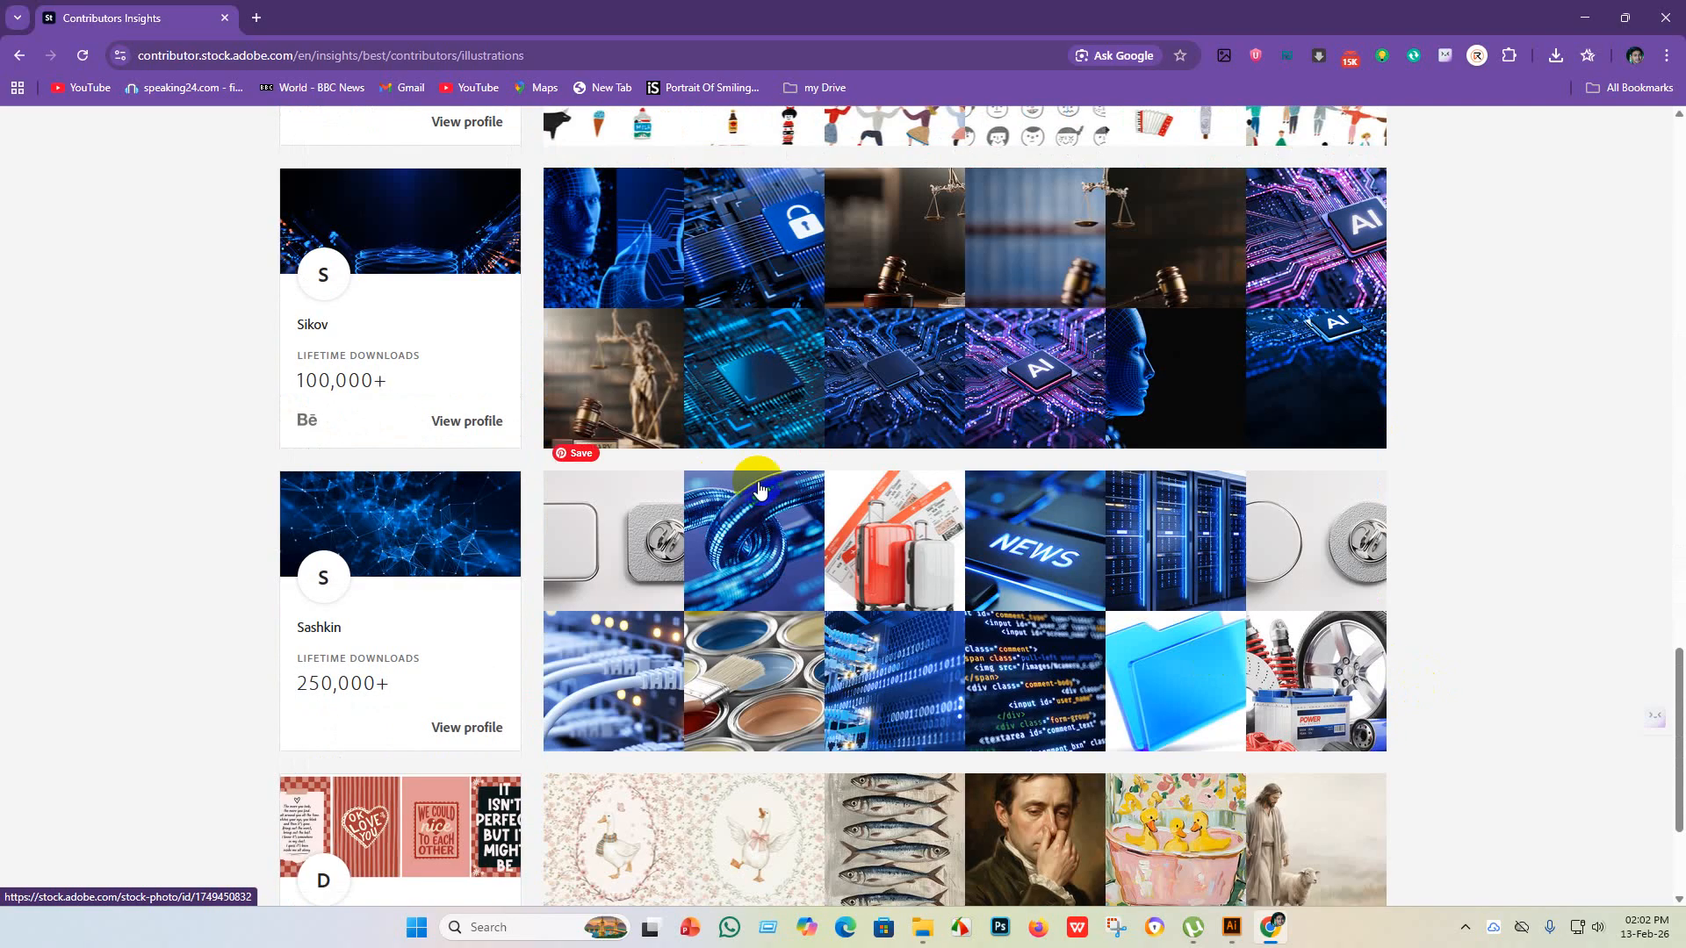
pyautogui.scroll(-3, 835, 503)
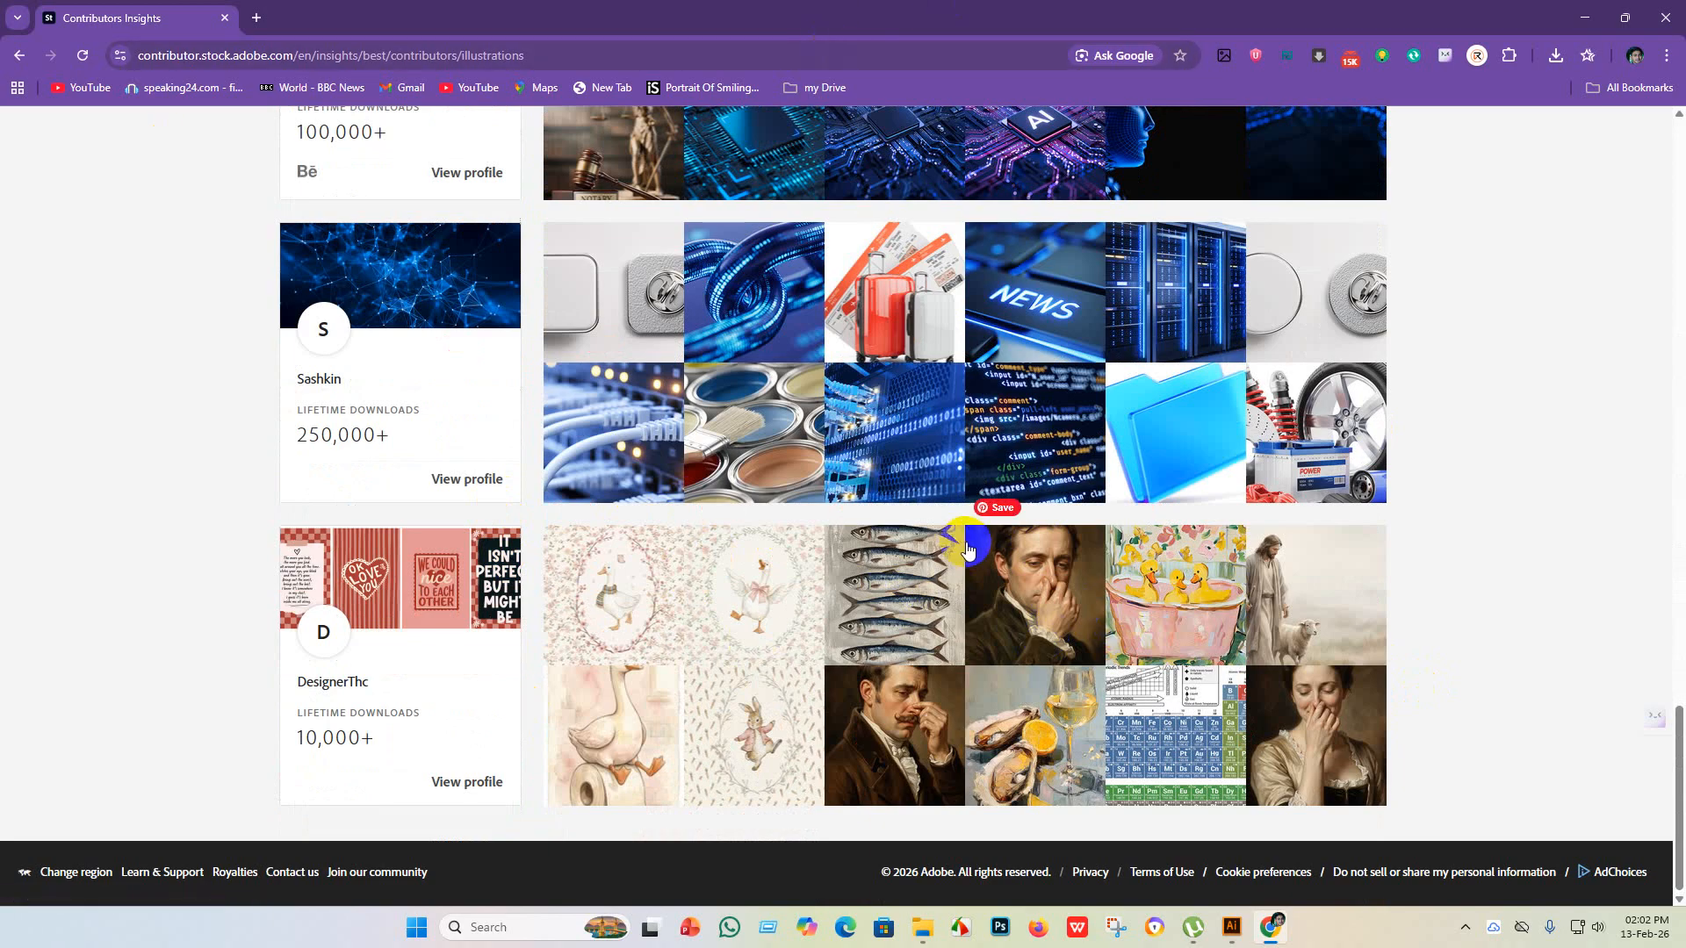
pyautogui.scroll(1, 975, 614)
# - Switch back to Illustrator and draw a 4000 × 4000 px rectangle covering the whole artboard of the new document
pyautogui.click(1230, 929)
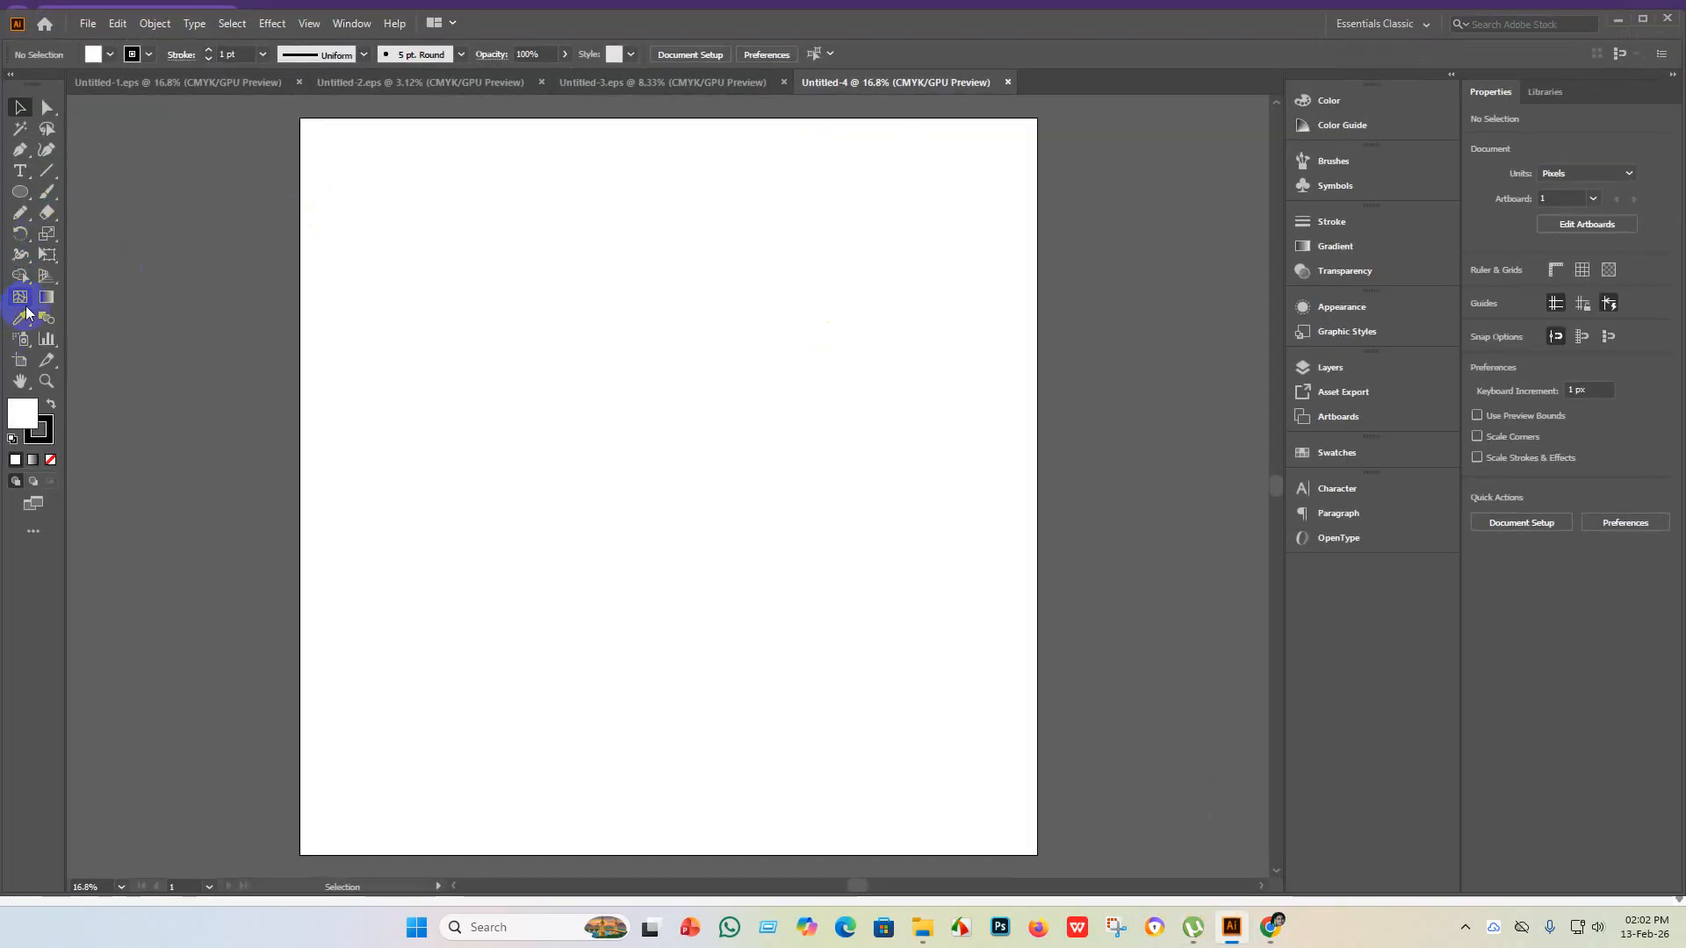
pyautogui.click(20, 192)
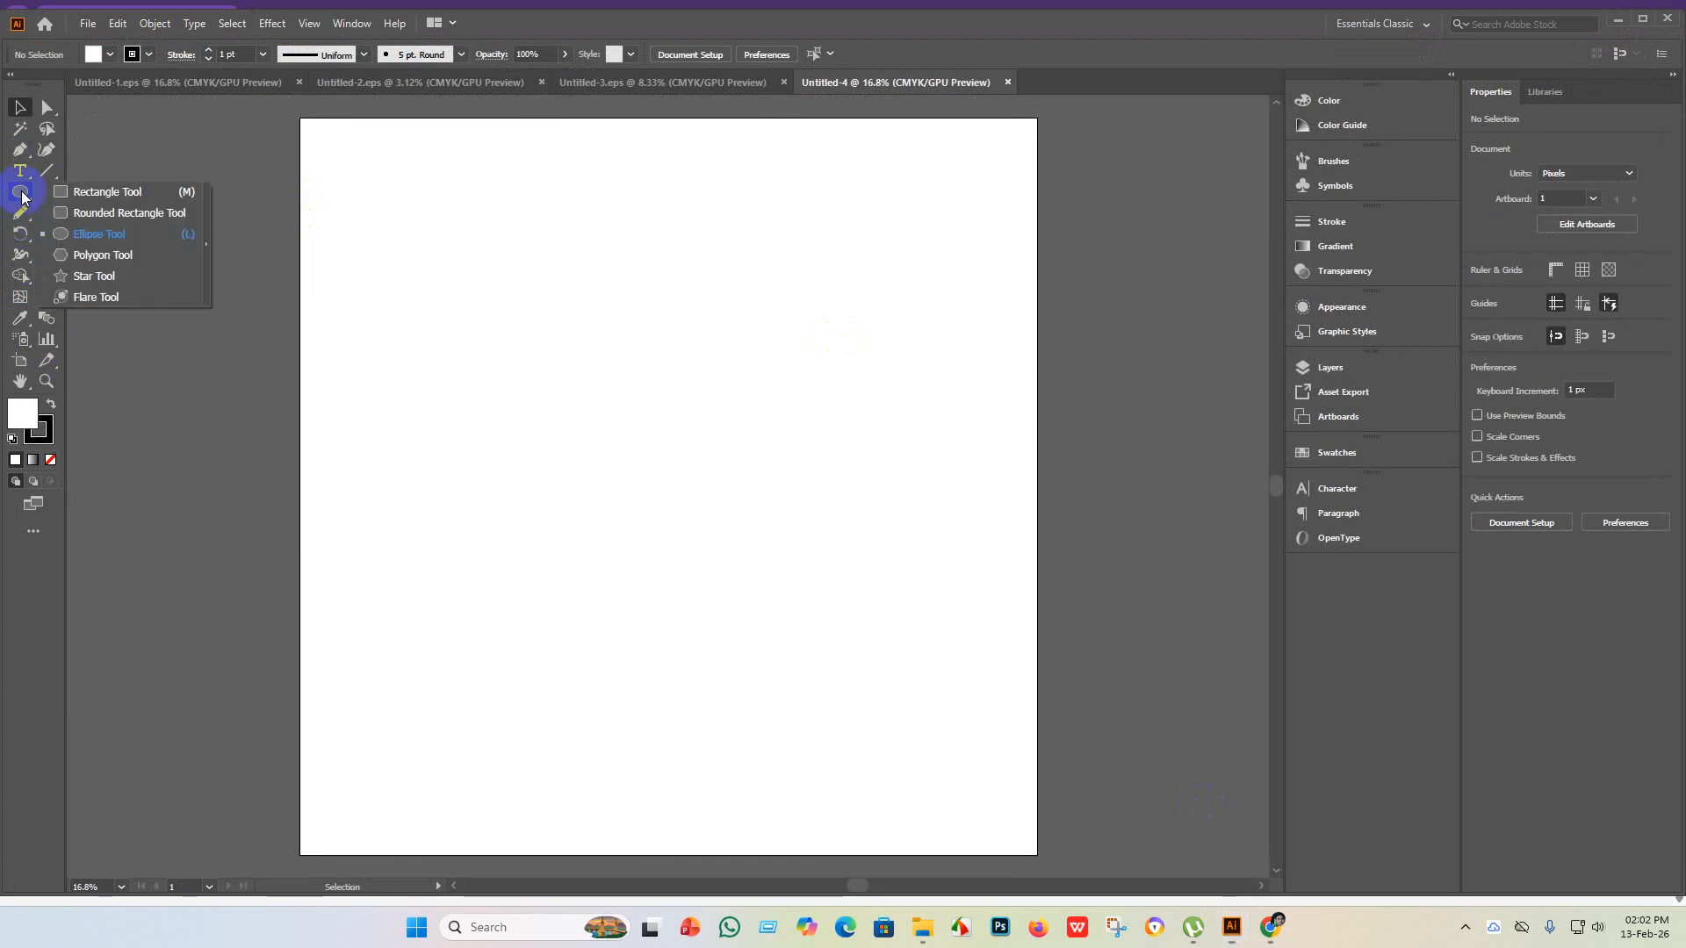
pyautogui.click(91, 215)
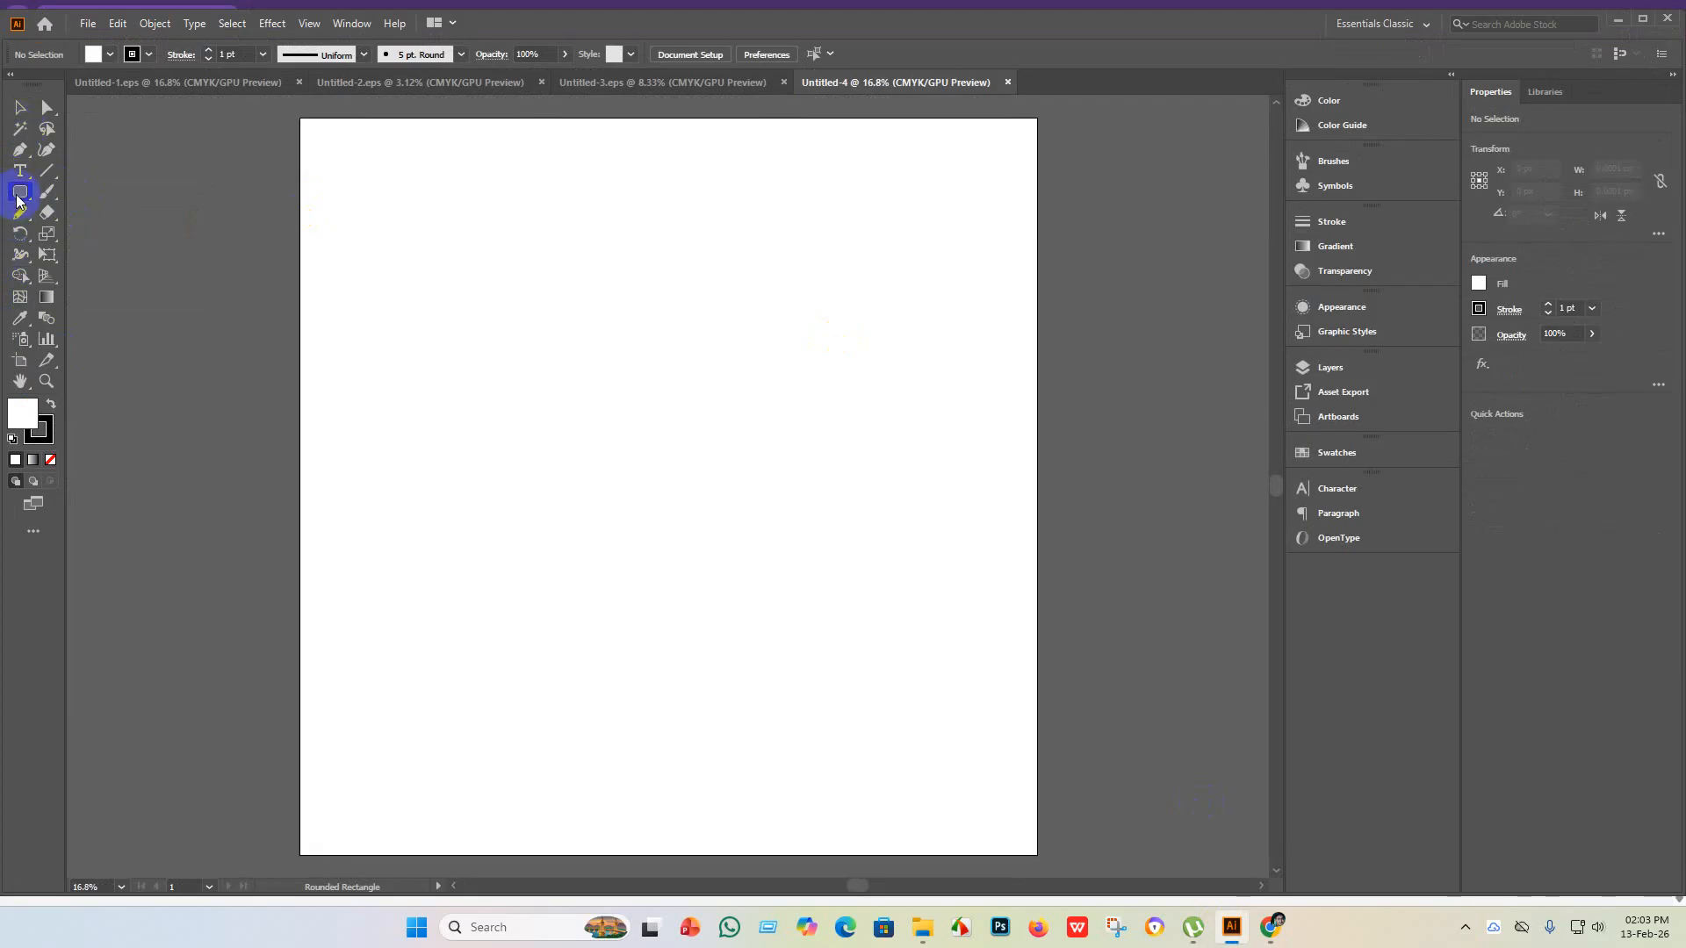
pyautogui.click(18, 202)
pyautogui.click(97, 191)
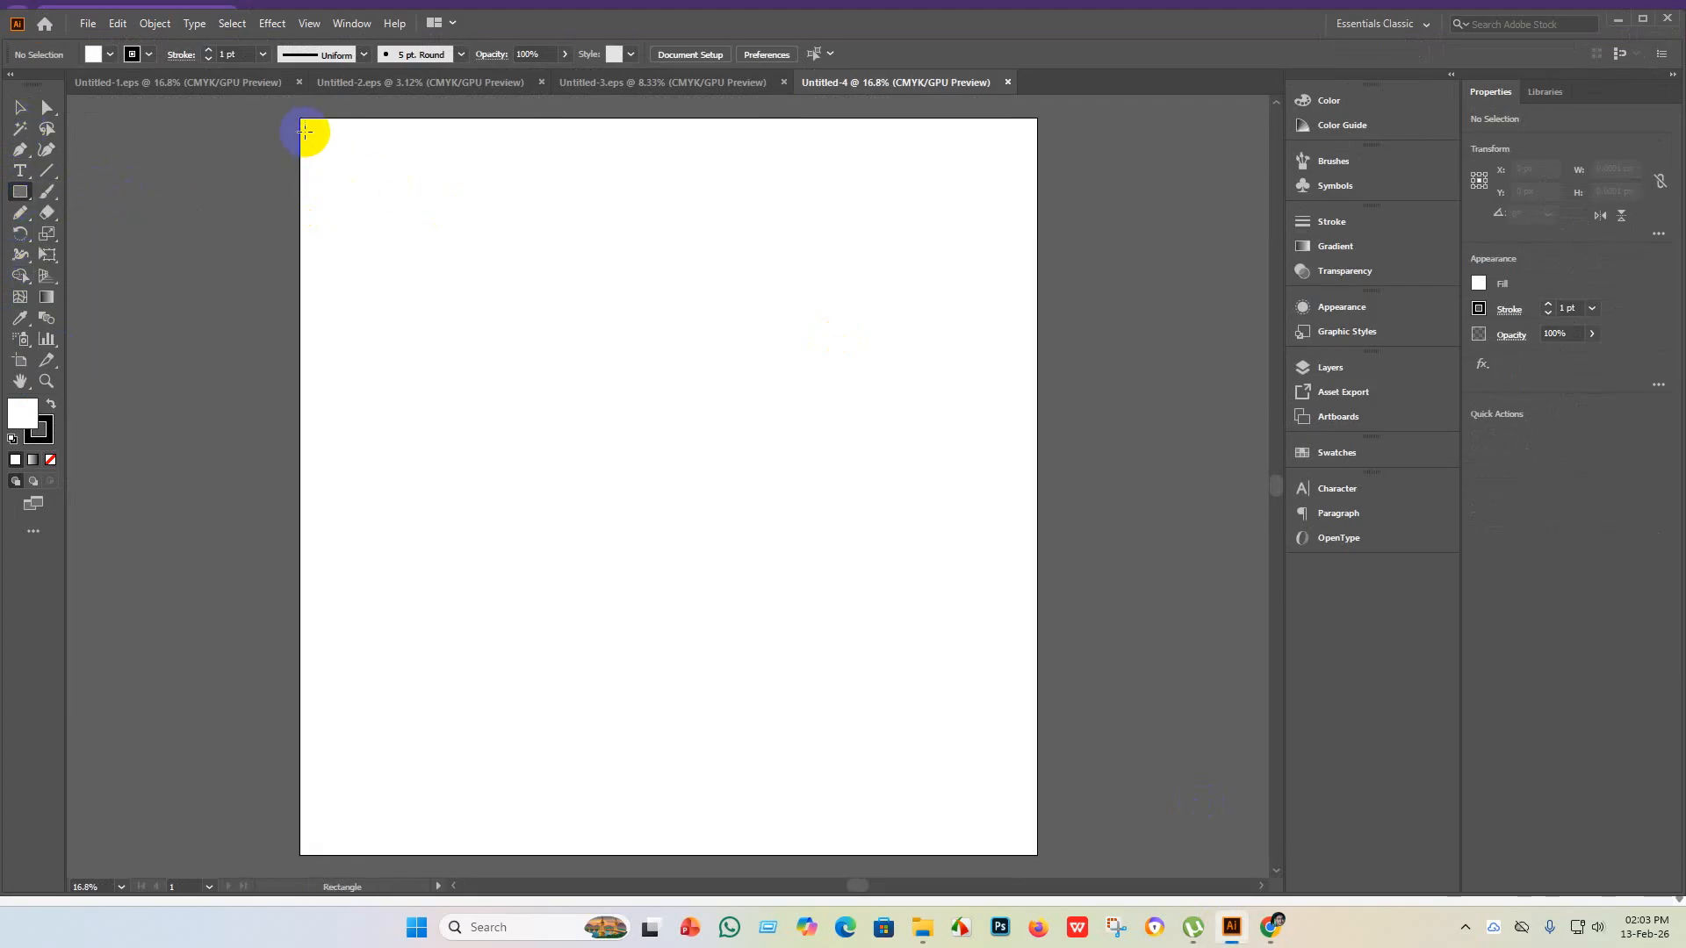
pyautogui.moveTo(299, 119); pyautogui.dragTo(1029, 854)
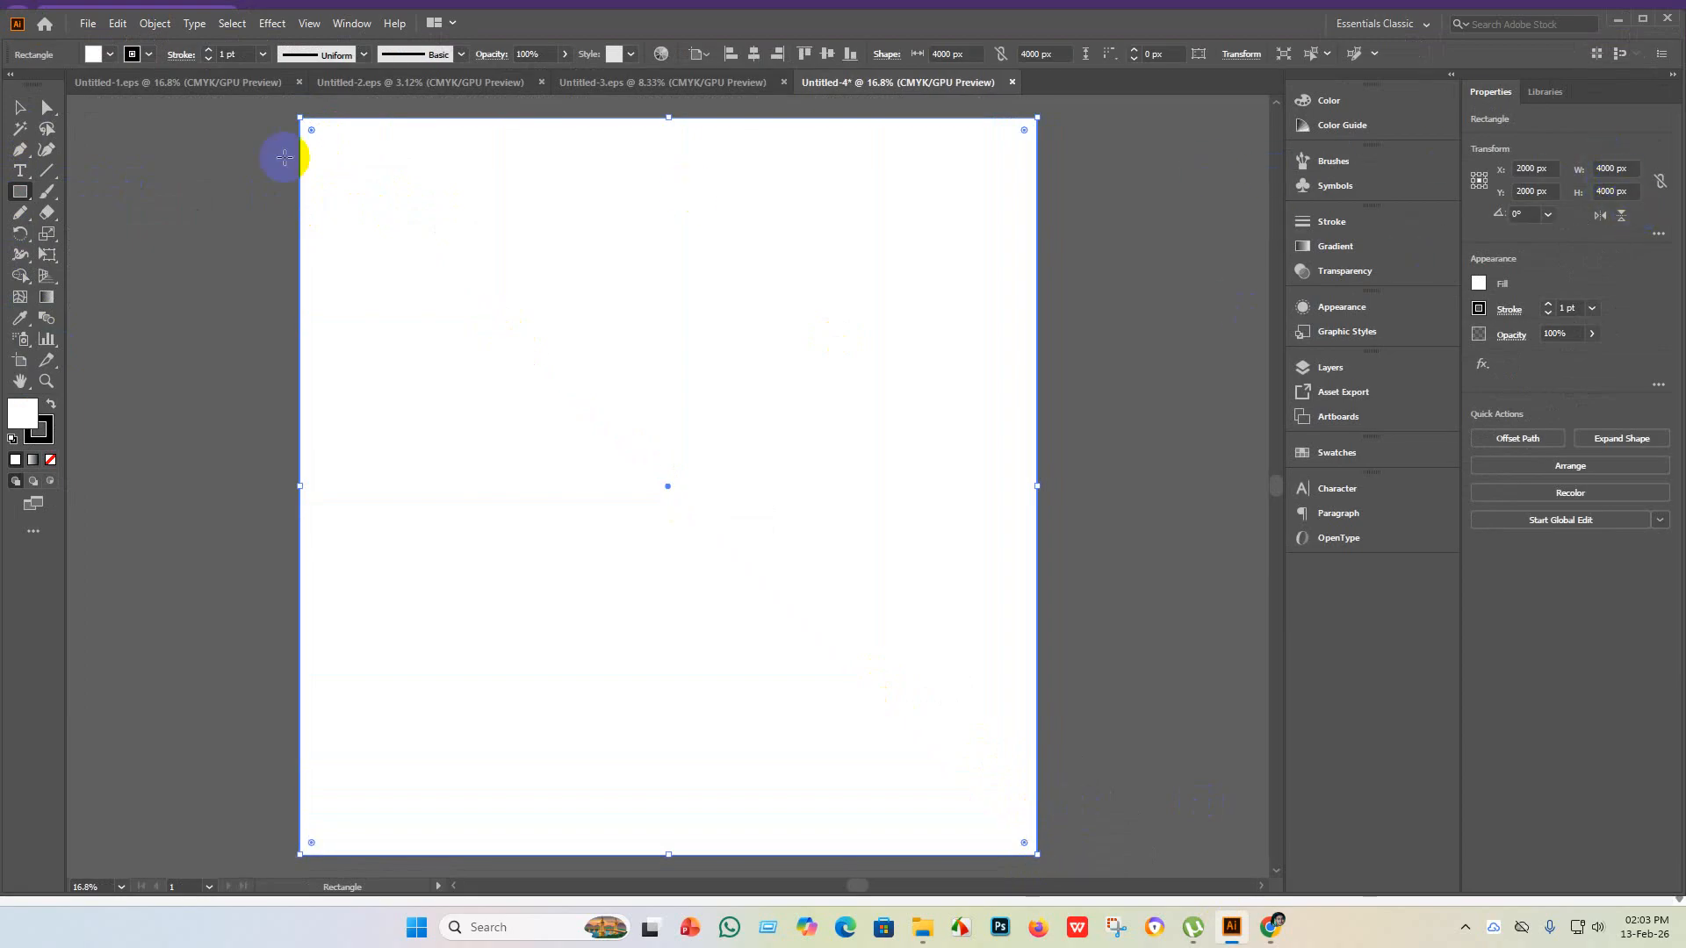
pyautogui.click(15, 109)
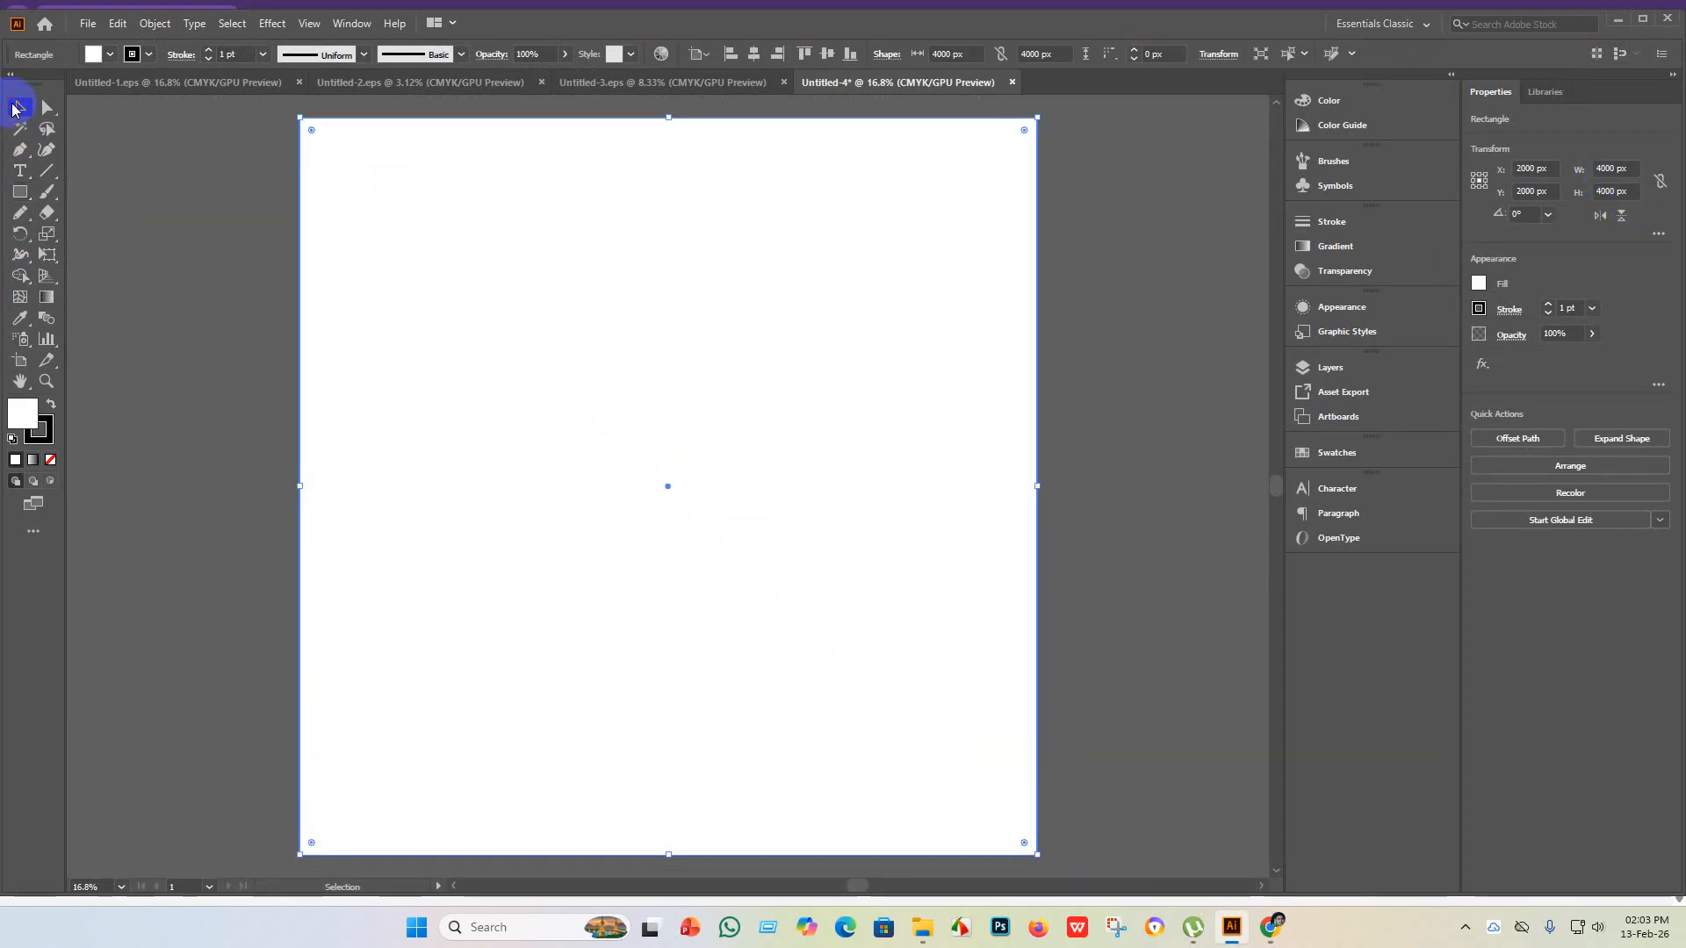
pyautogui.click(809, 87)
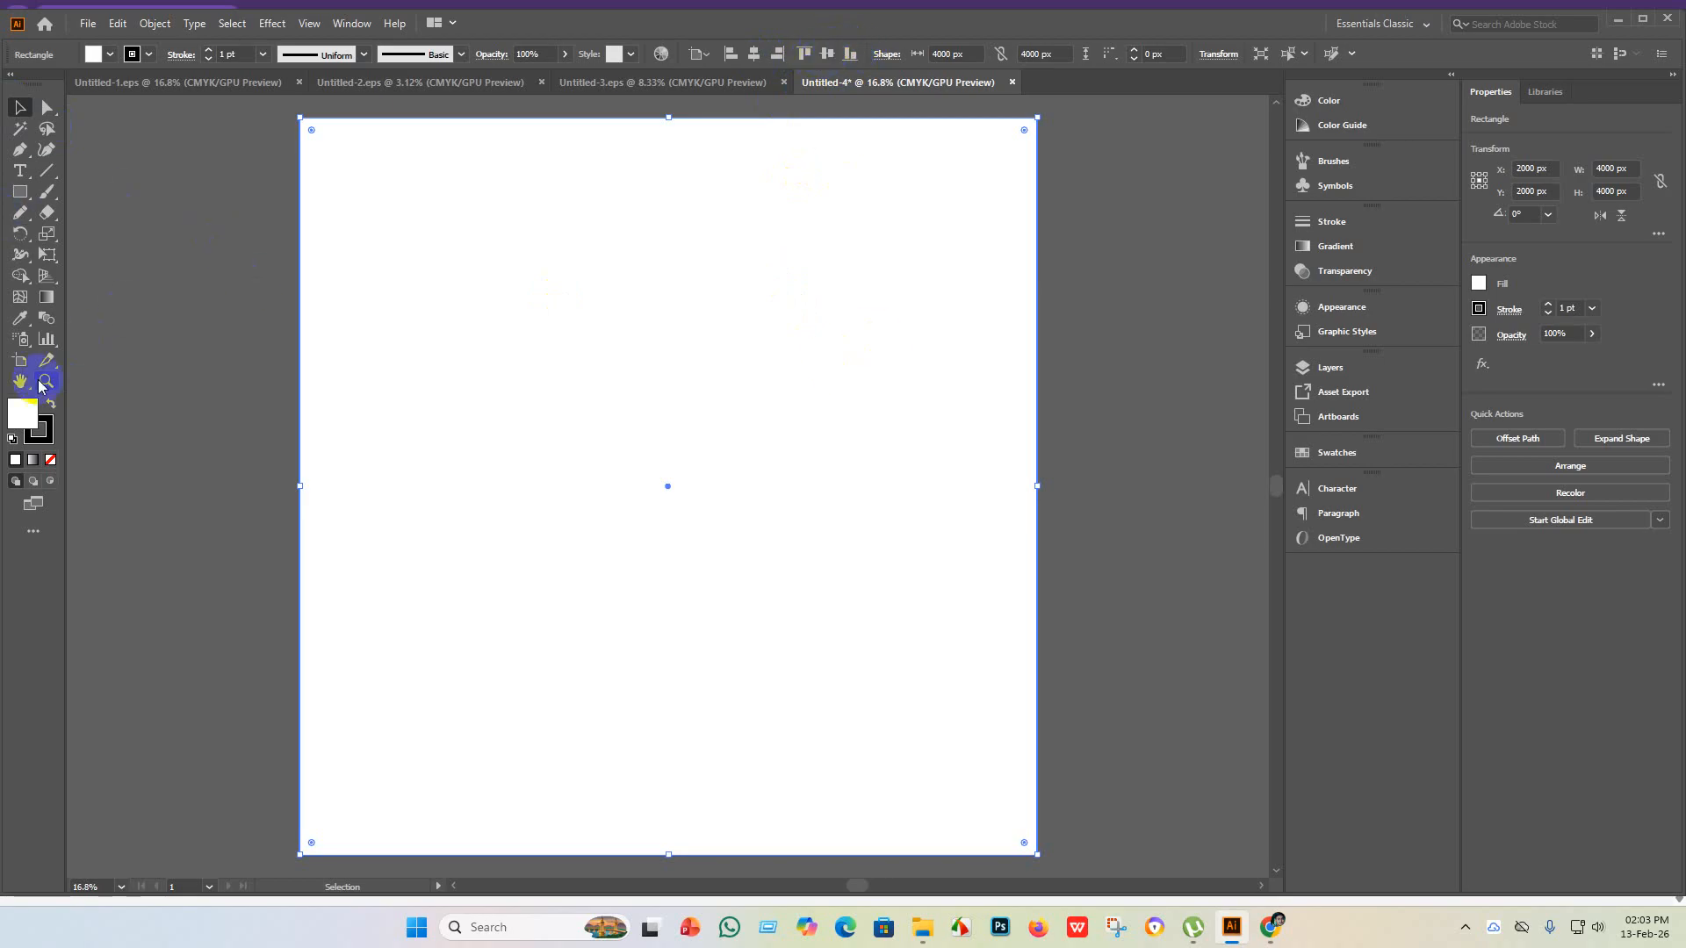
# - Fill the artboard-sized rectangle with a linear white-to-black gradient at 0°
pyautogui.doubleClick(47, 298)
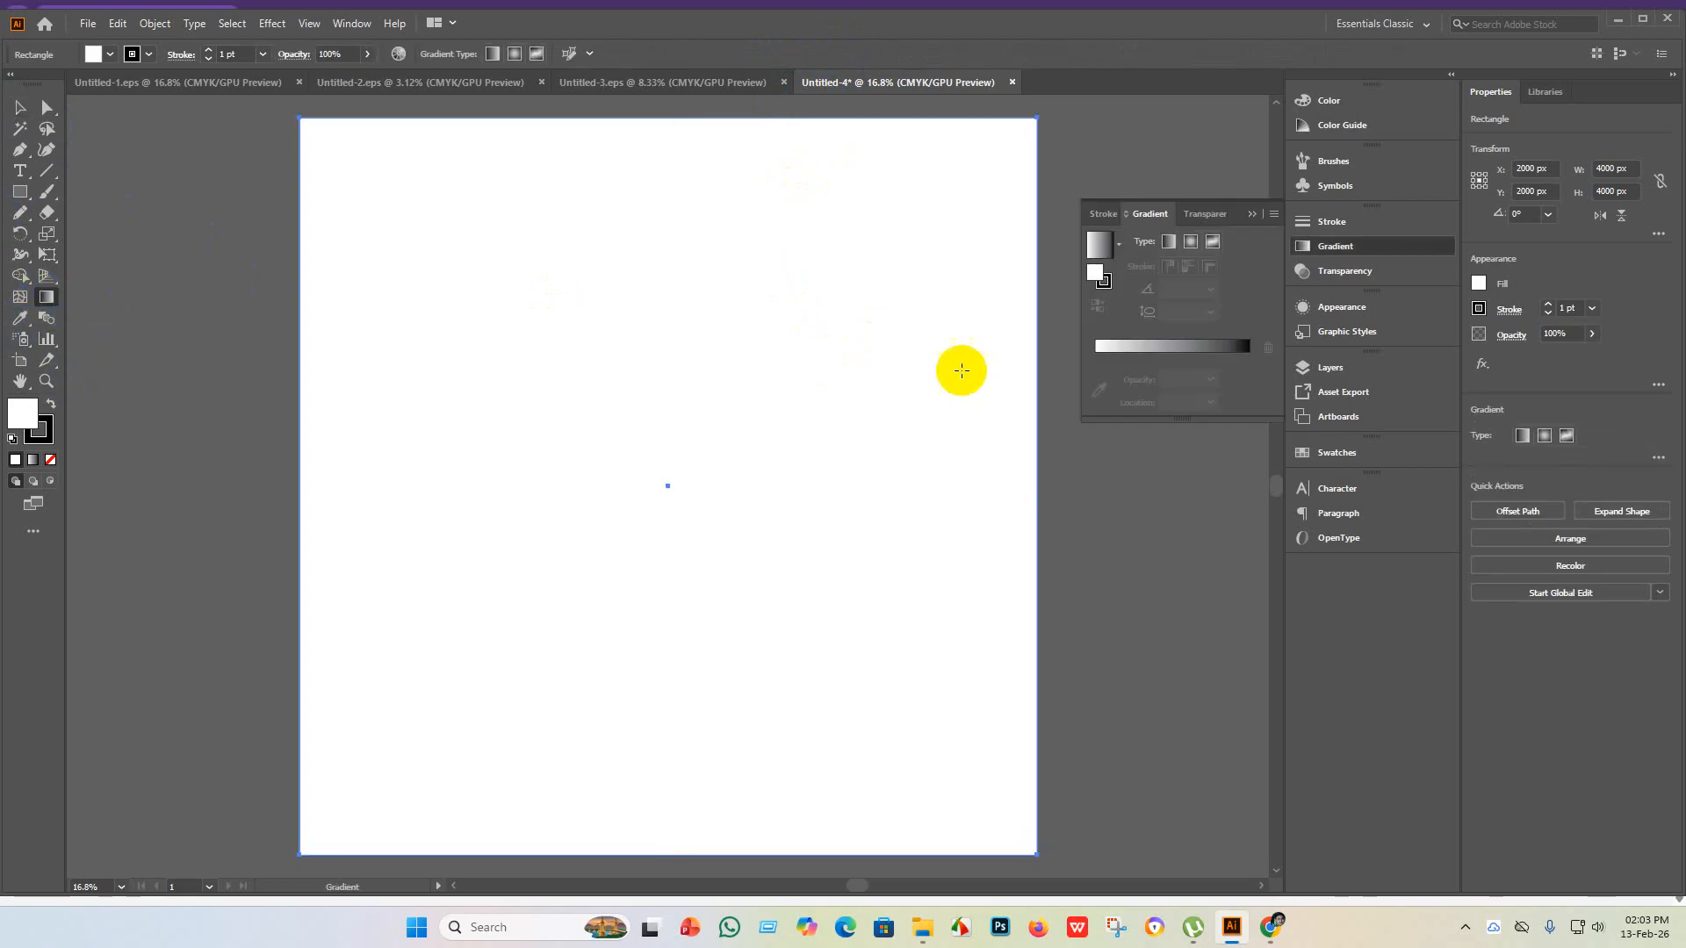
pyautogui.click(1108, 351)
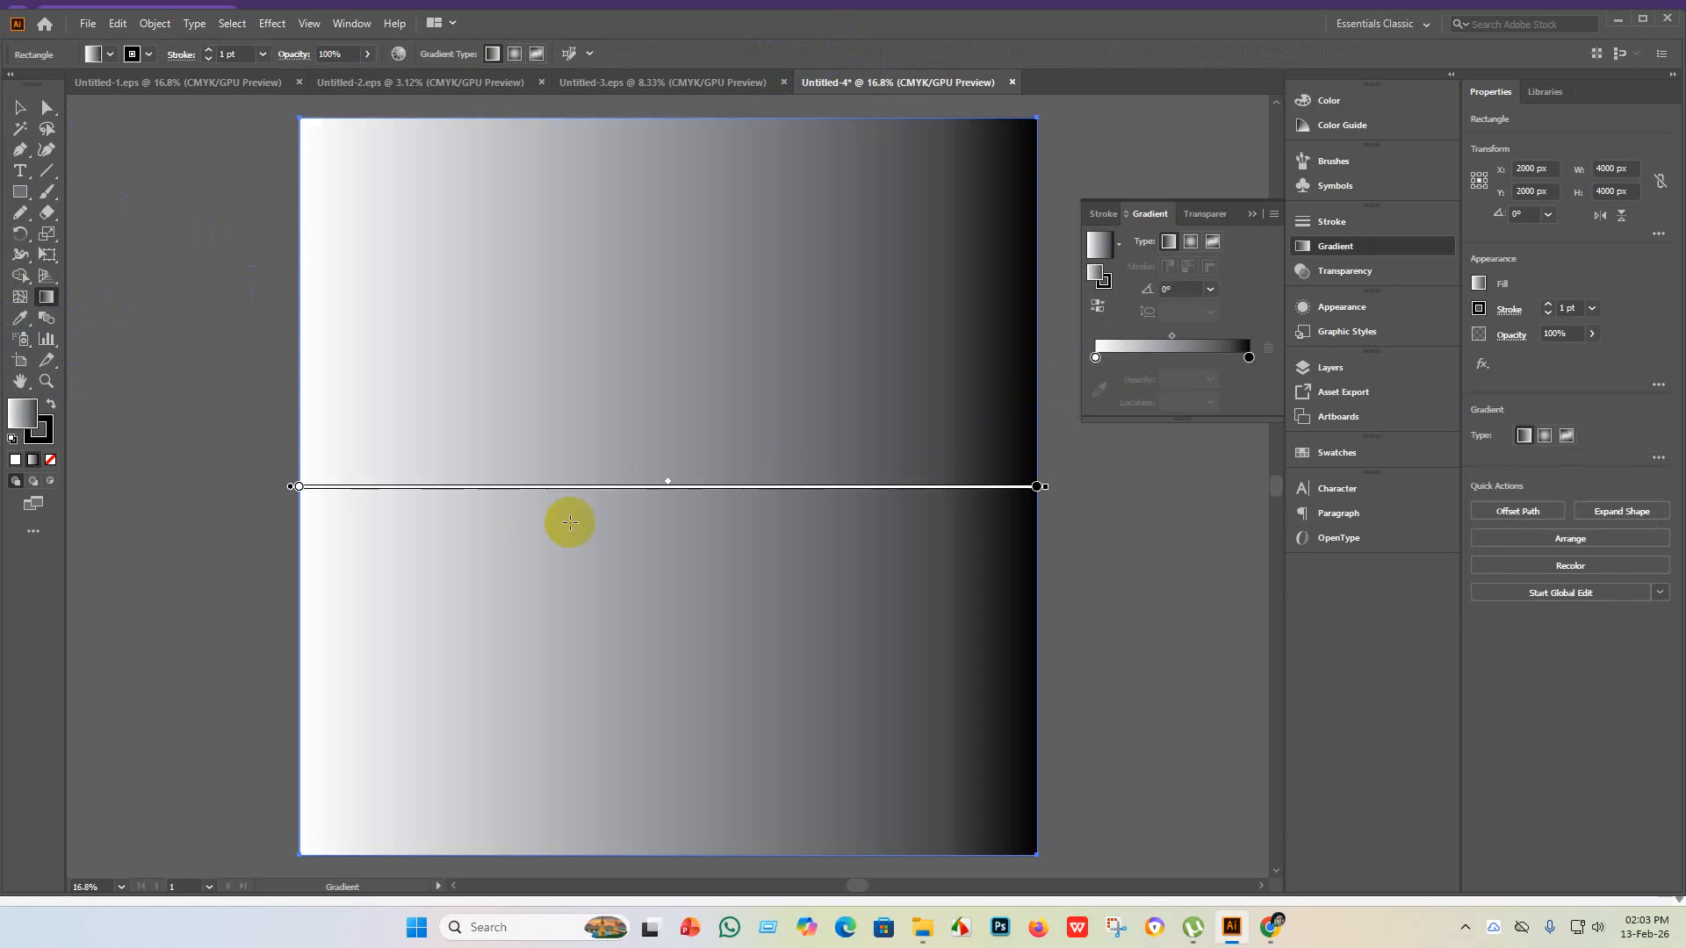
pyautogui.click(898, 529)
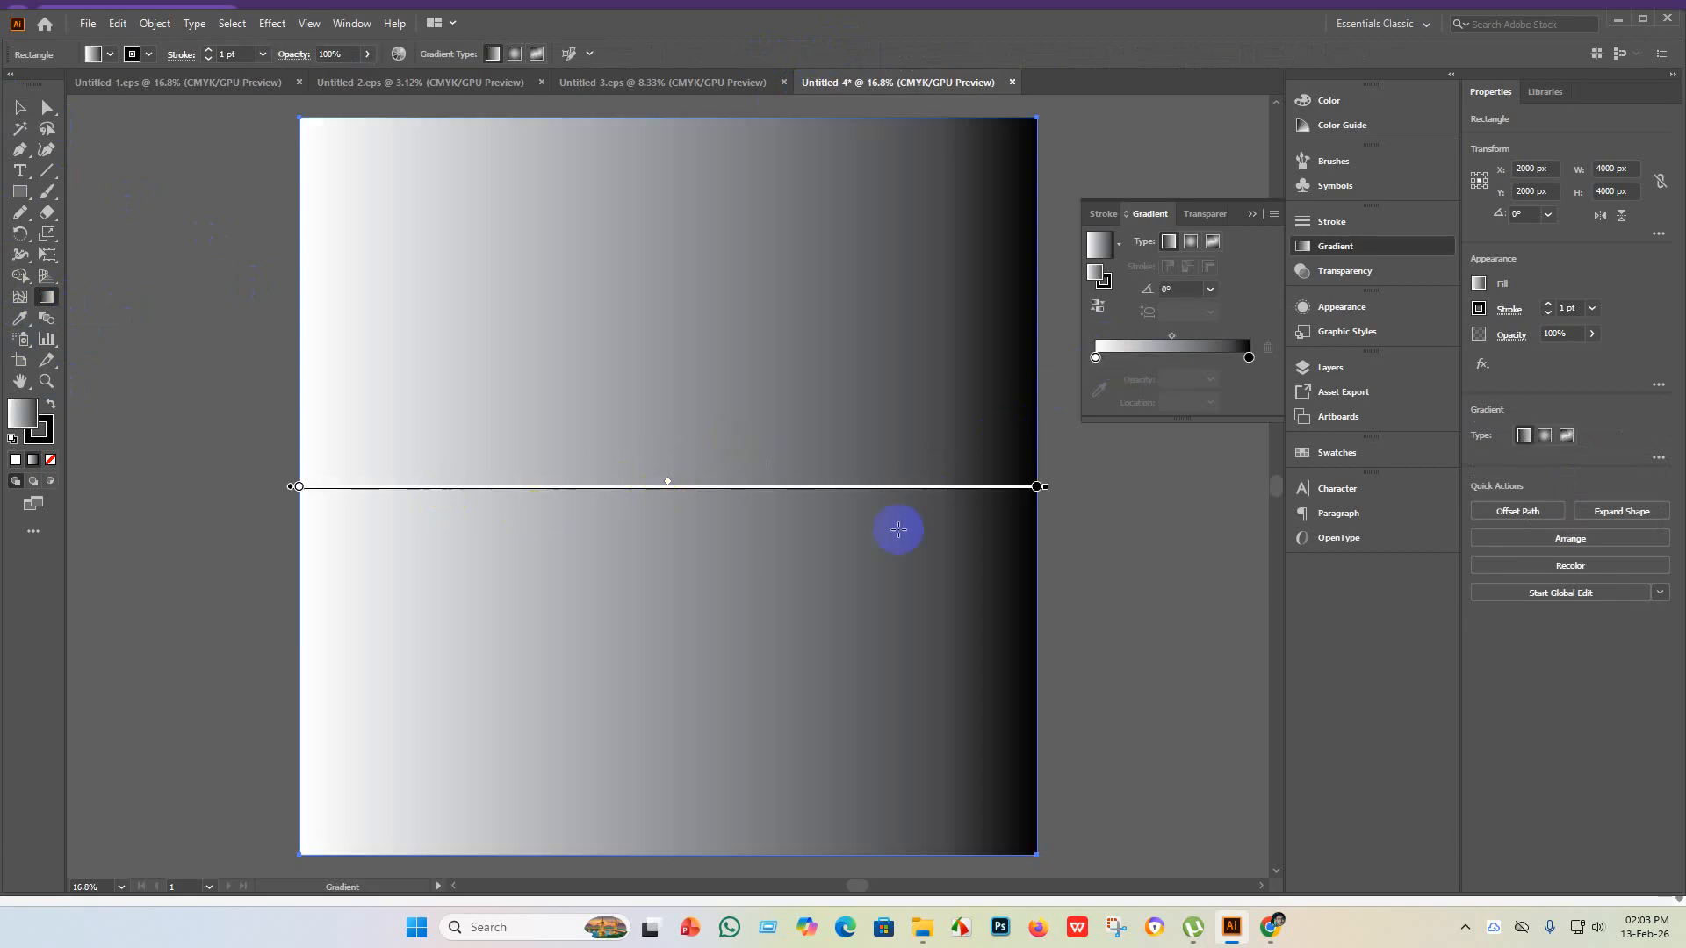
# - Recolor the gradient's black end stop with a light gray swatch, trying several gray shades
pyautogui.doubleClick(1037, 486)
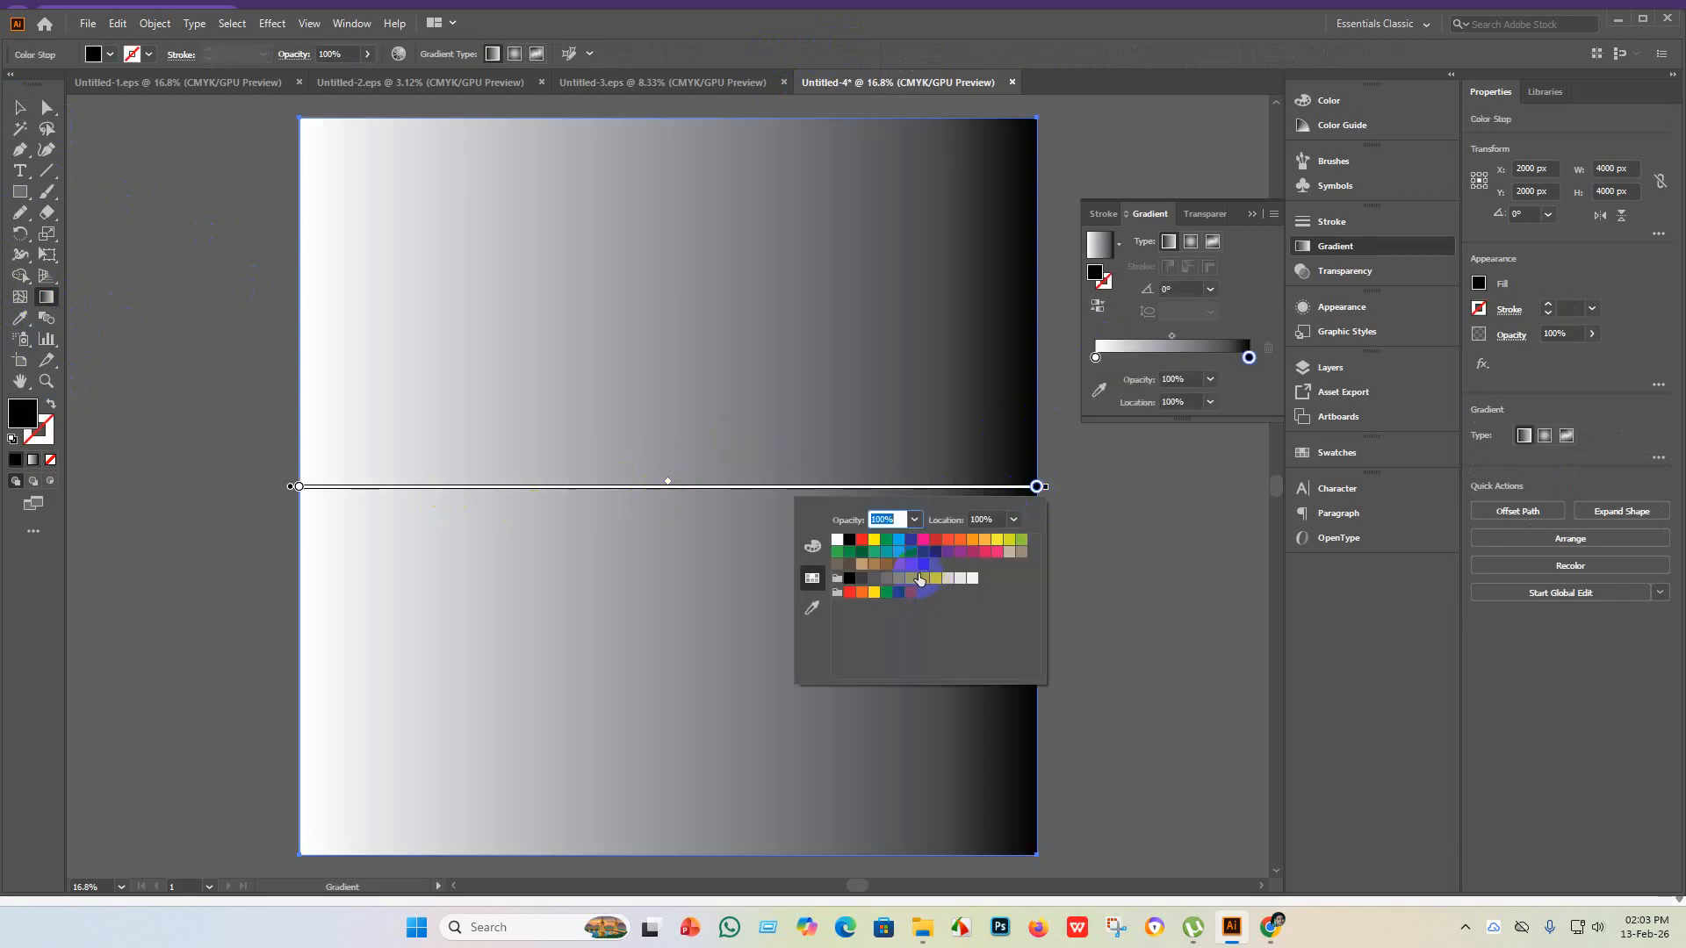
pyautogui.click(920, 580)
pyautogui.click(948, 581)
pyautogui.click(960, 581)
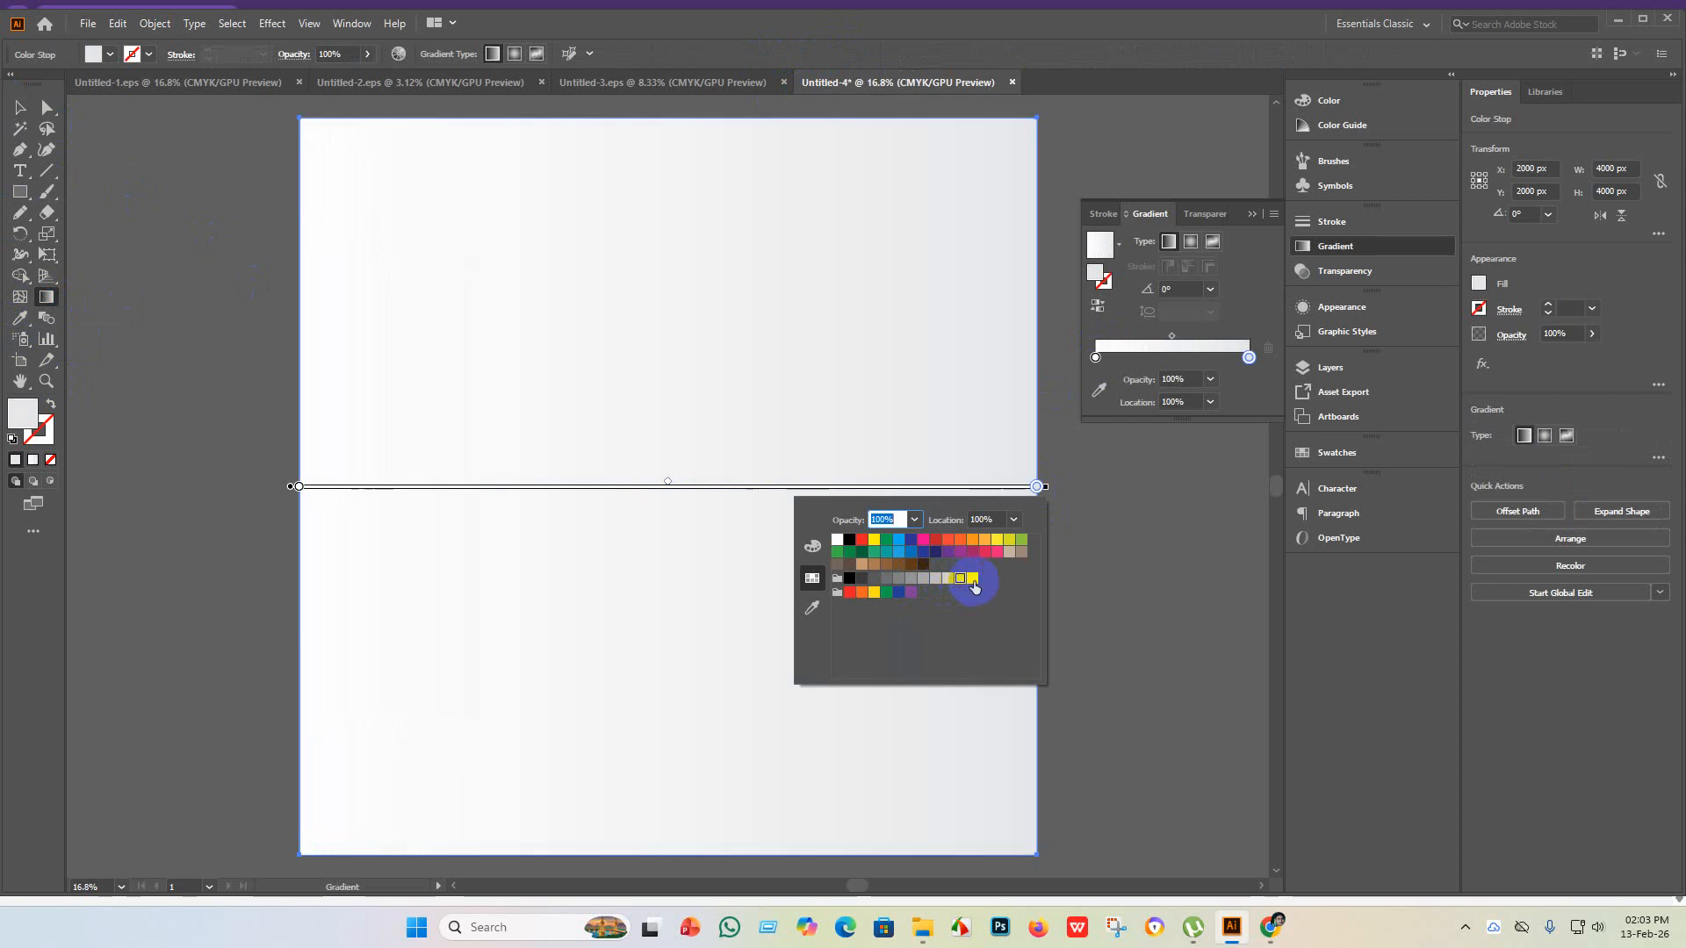
pyautogui.click(953, 582)
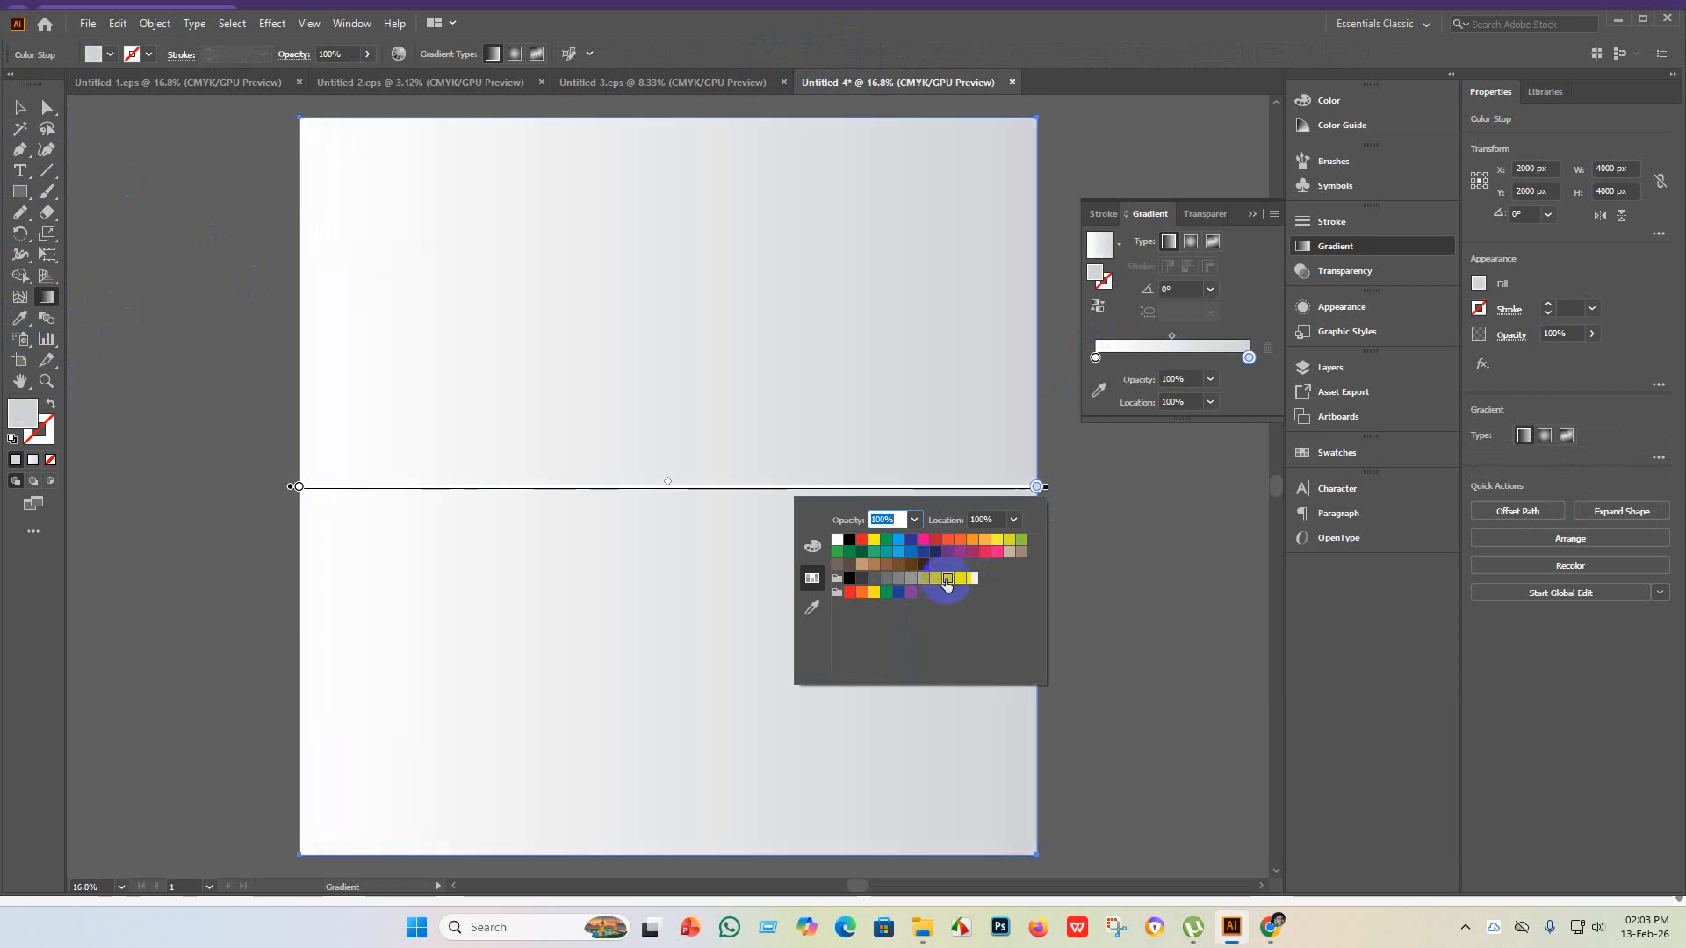
pyautogui.click(936, 580)
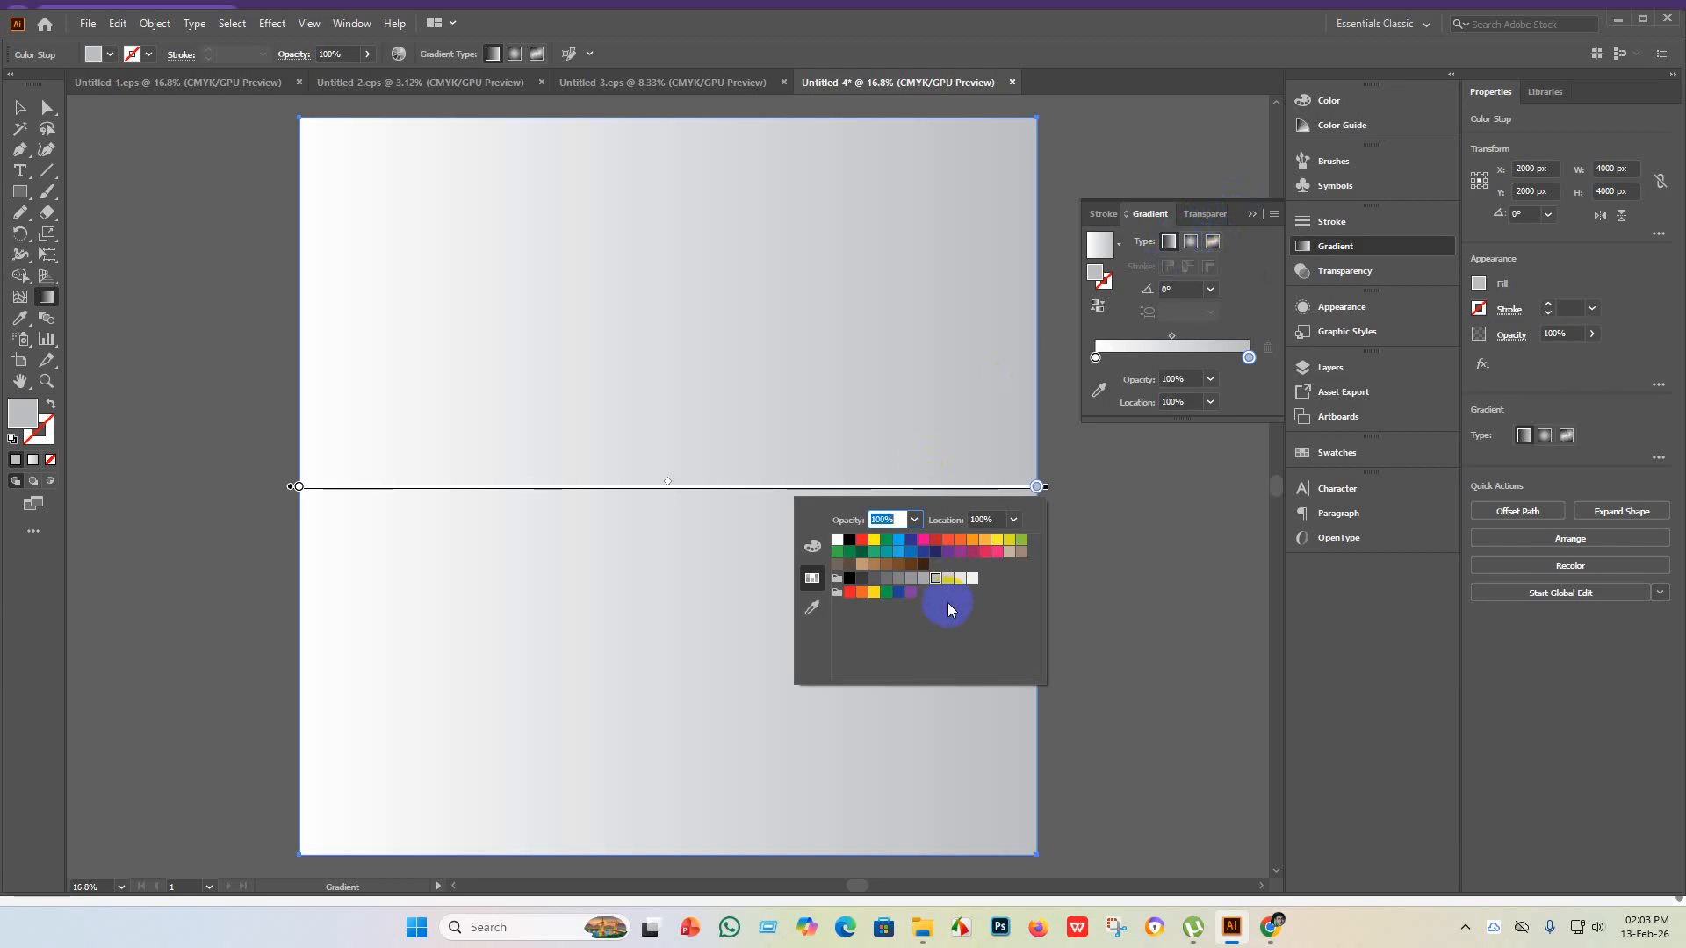
# - Recolor the gradient's end stop with the next darker gray swatch and close the gradient settings
pyautogui.click(923, 580)
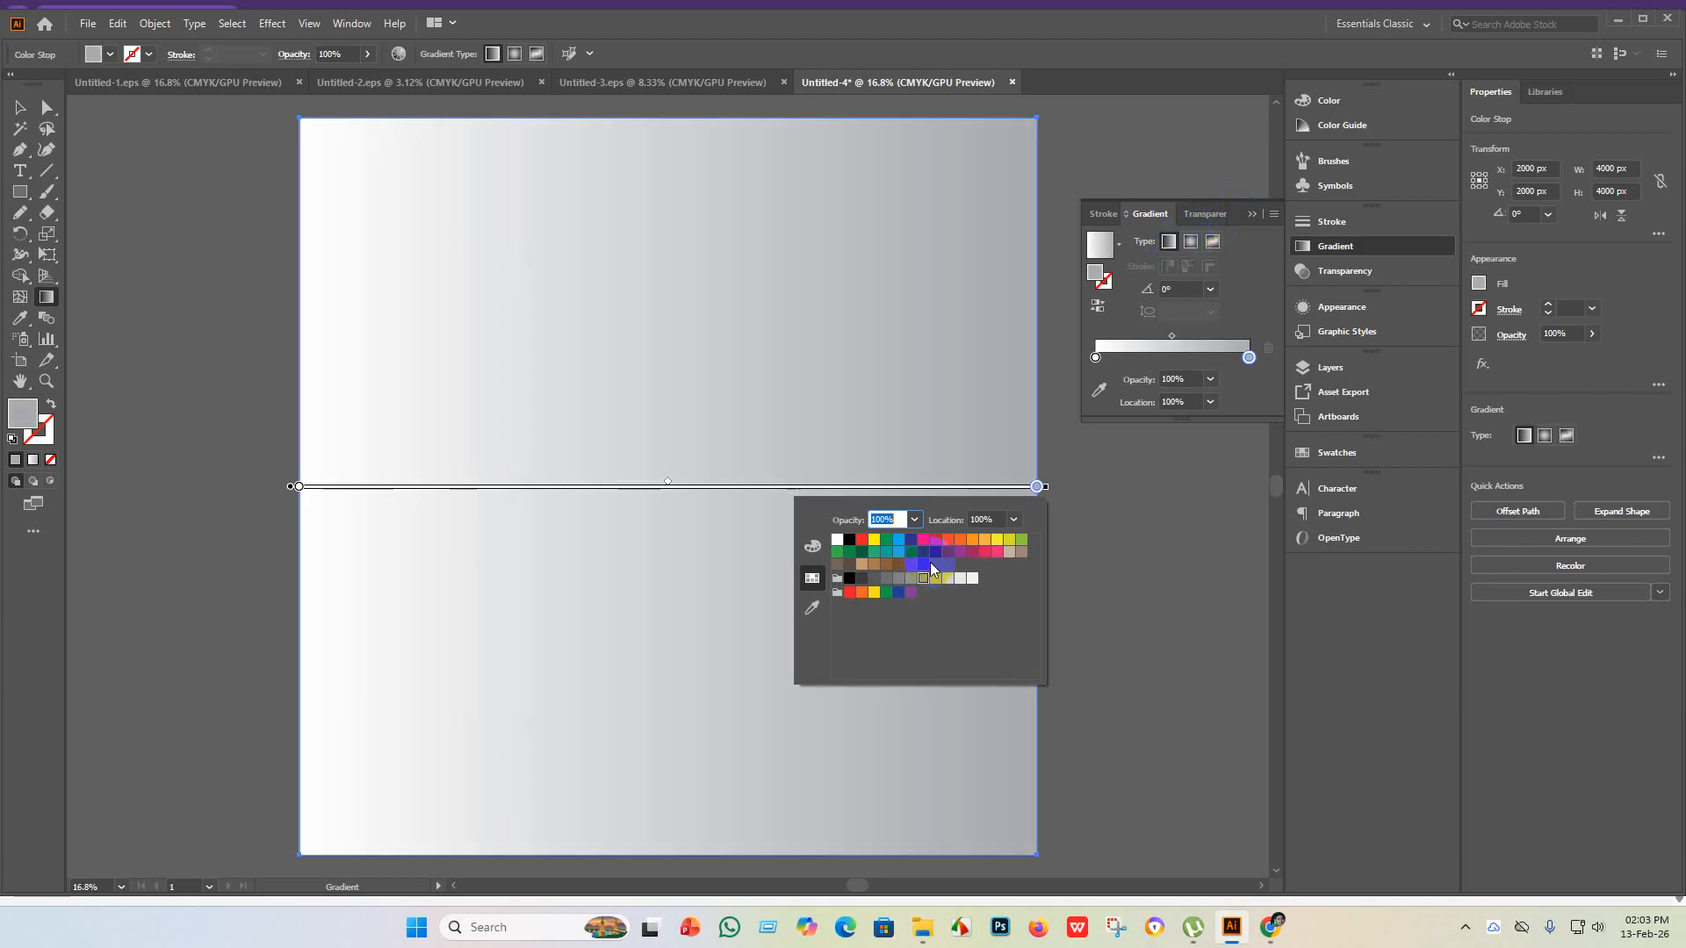
pyautogui.click(1097, 522)
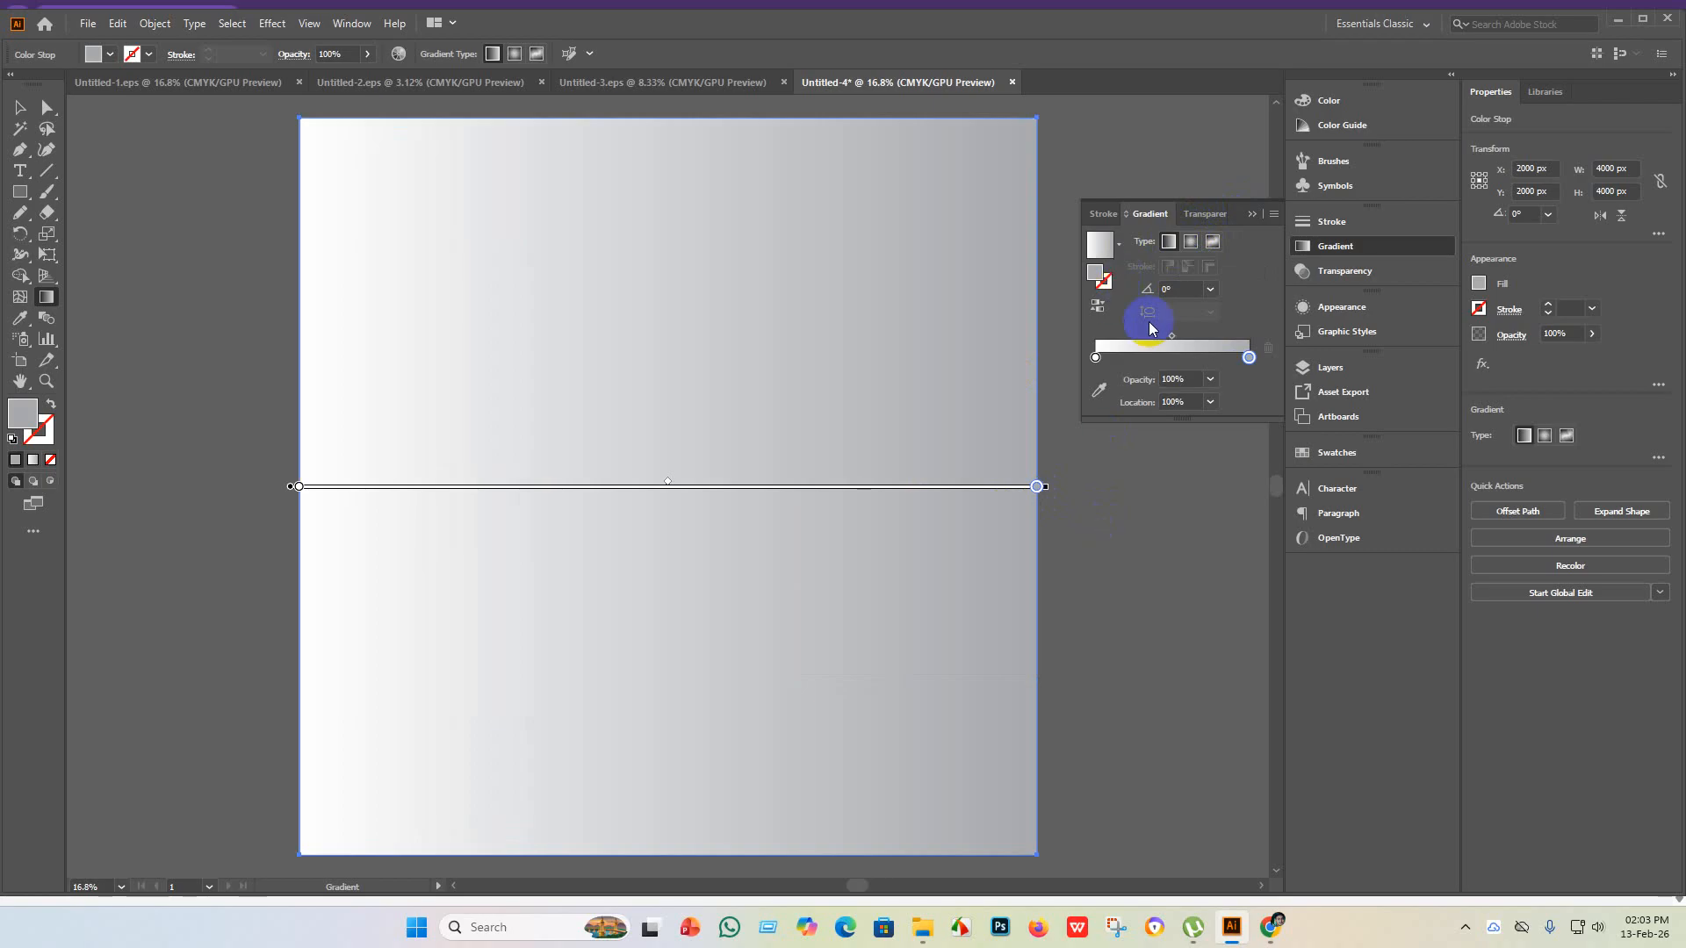
pyautogui.click(1252, 214)
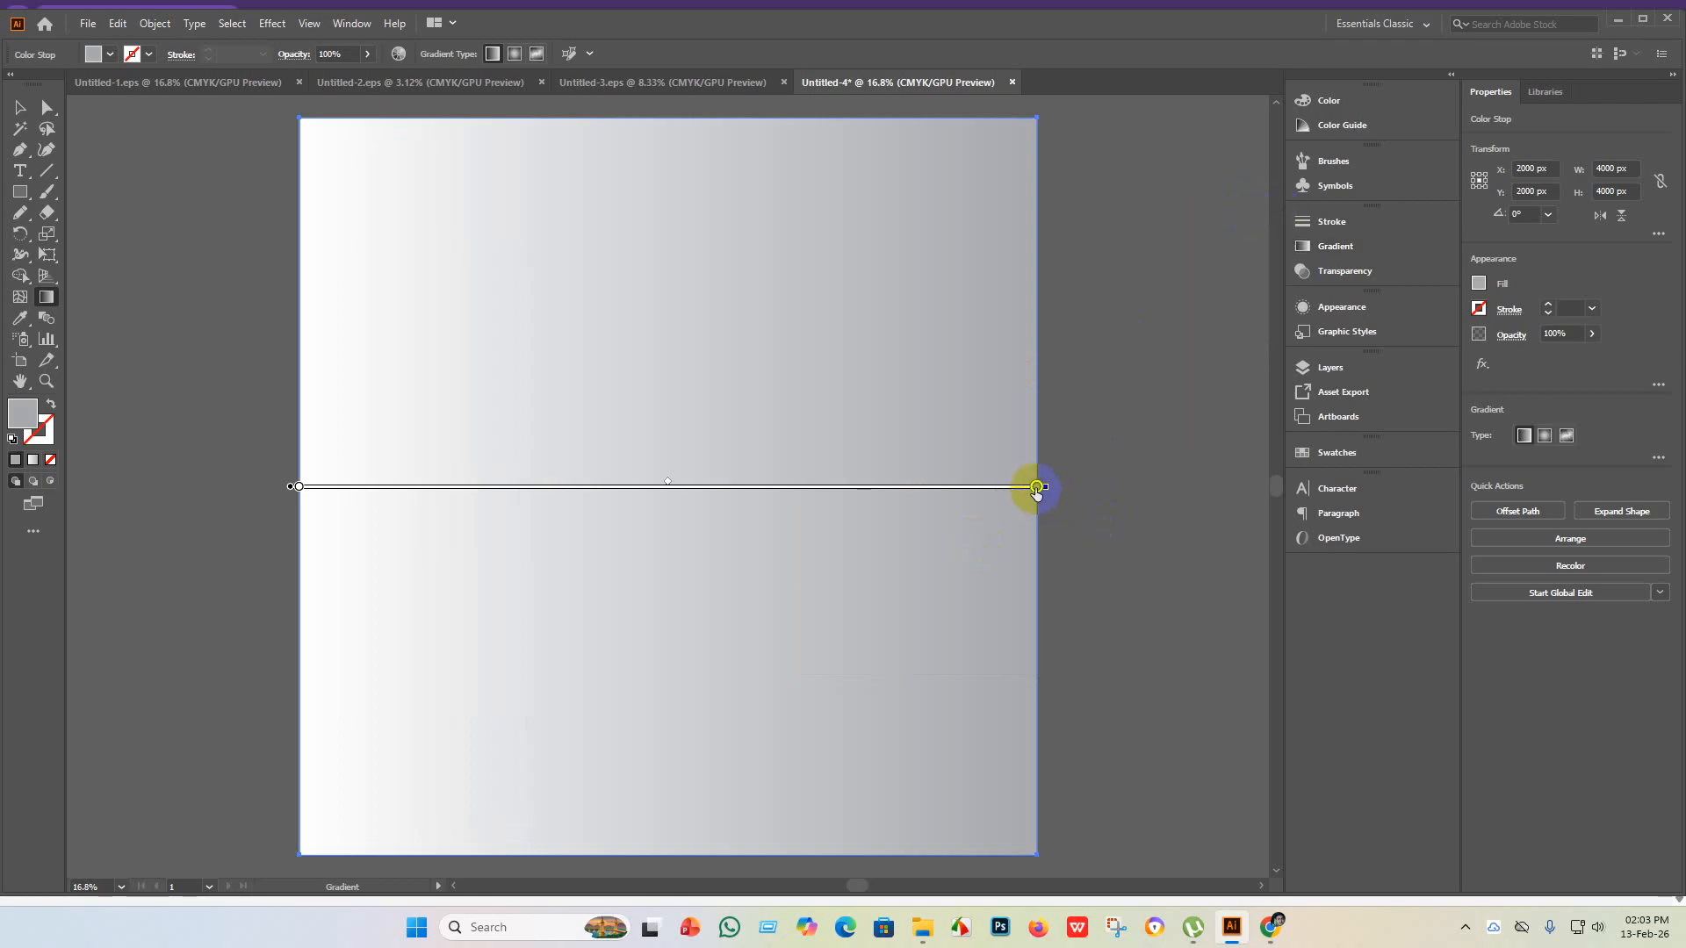
# - Angle the gradient diagonally from white at the rectangle's lower-left to gray at its upper-right, shifting the midpoint slightly toward the white end
pyautogui.moveTo(1037, 488)
pyautogui.mouseDown()
pyautogui.moveTo(1013, 451)
pyautogui.moveTo(1005, 489)
pyautogui.moveTo(1023, 493)
pyautogui.mouseUp()
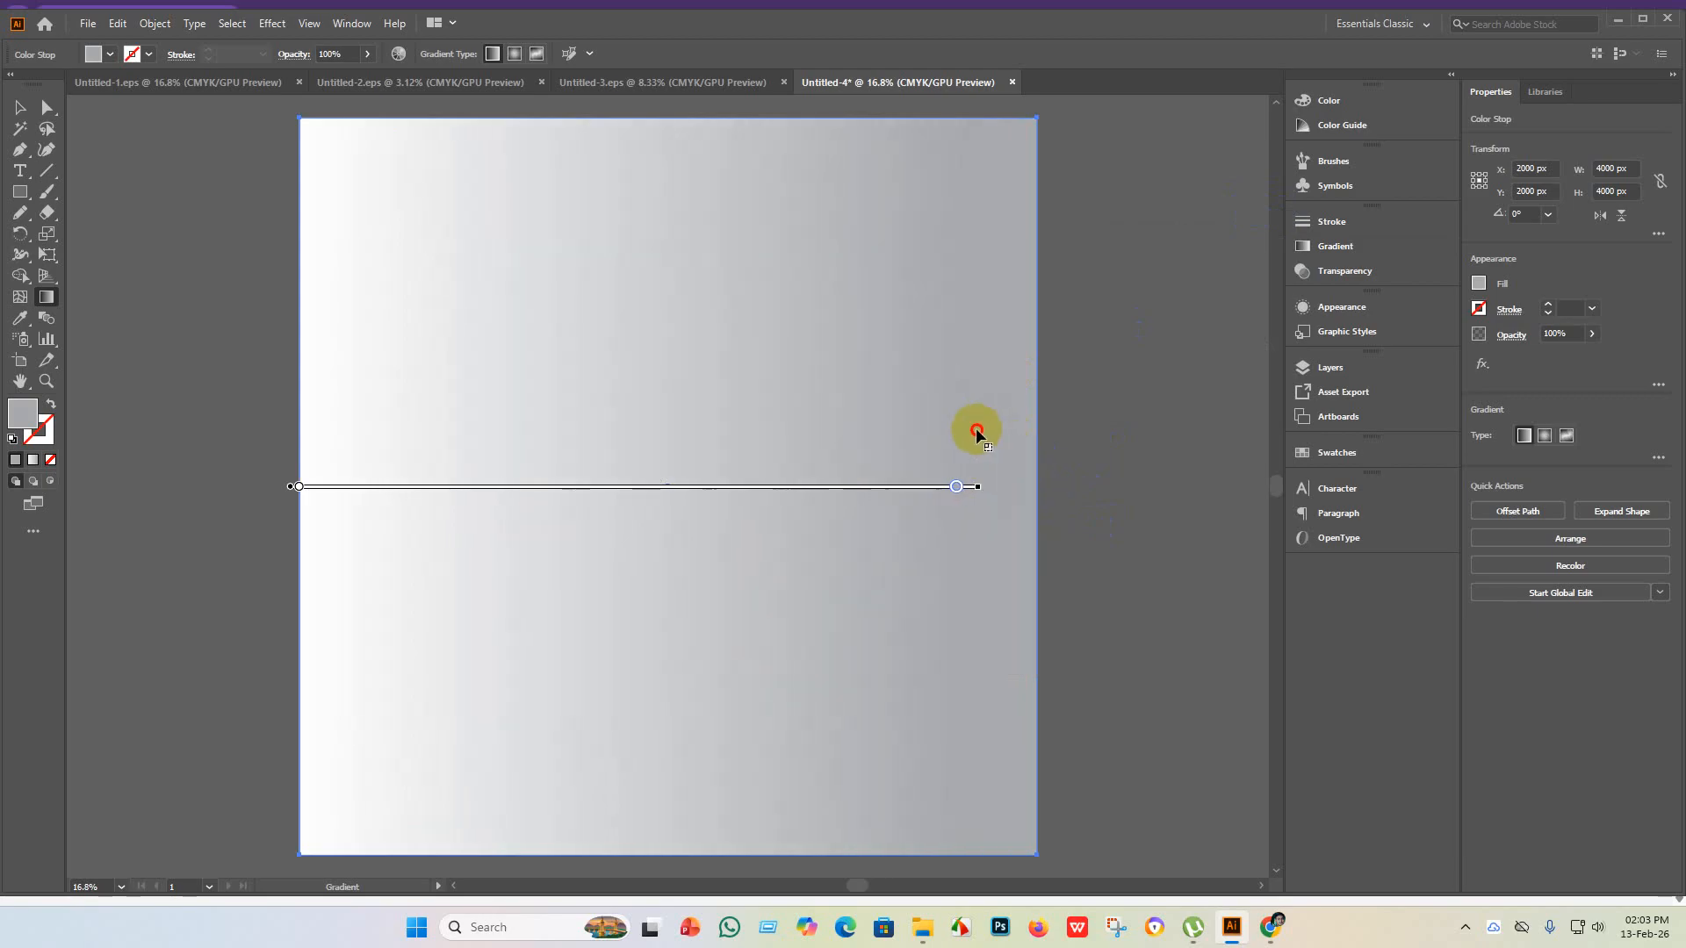
pyautogui.moveTo(976, 431)
pyautogui.mouseDown()
pyautogui.moveTo(651, 433)
pyautogui.moveTo(1039, 490)
pyautogui.moveTo(858, 245)
pyautogui.moveTo(940, 331)
pyautogui.mouseUp()
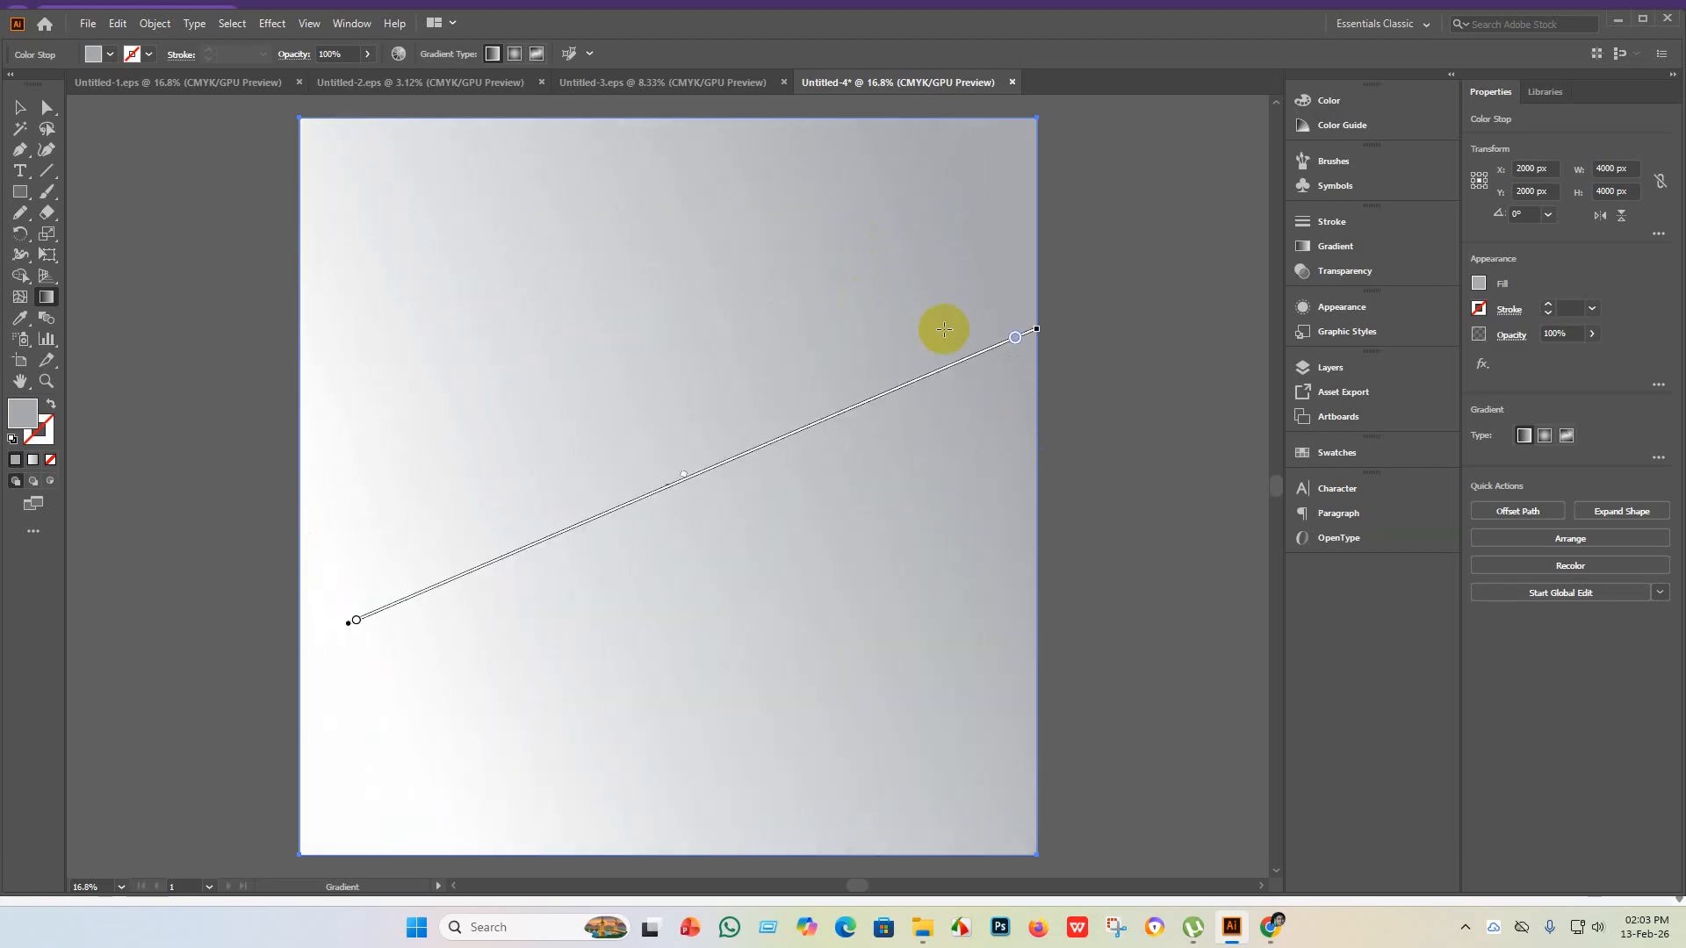
pyautogui.moveTo(1042, 328)
pyautogui.mouseDown()
pyautogui.moveTo(1027, 332)
pyautogui.moveTo(979, 233)
pyautogui.moveTo(959, 237)
pyautogui.mouseUp()
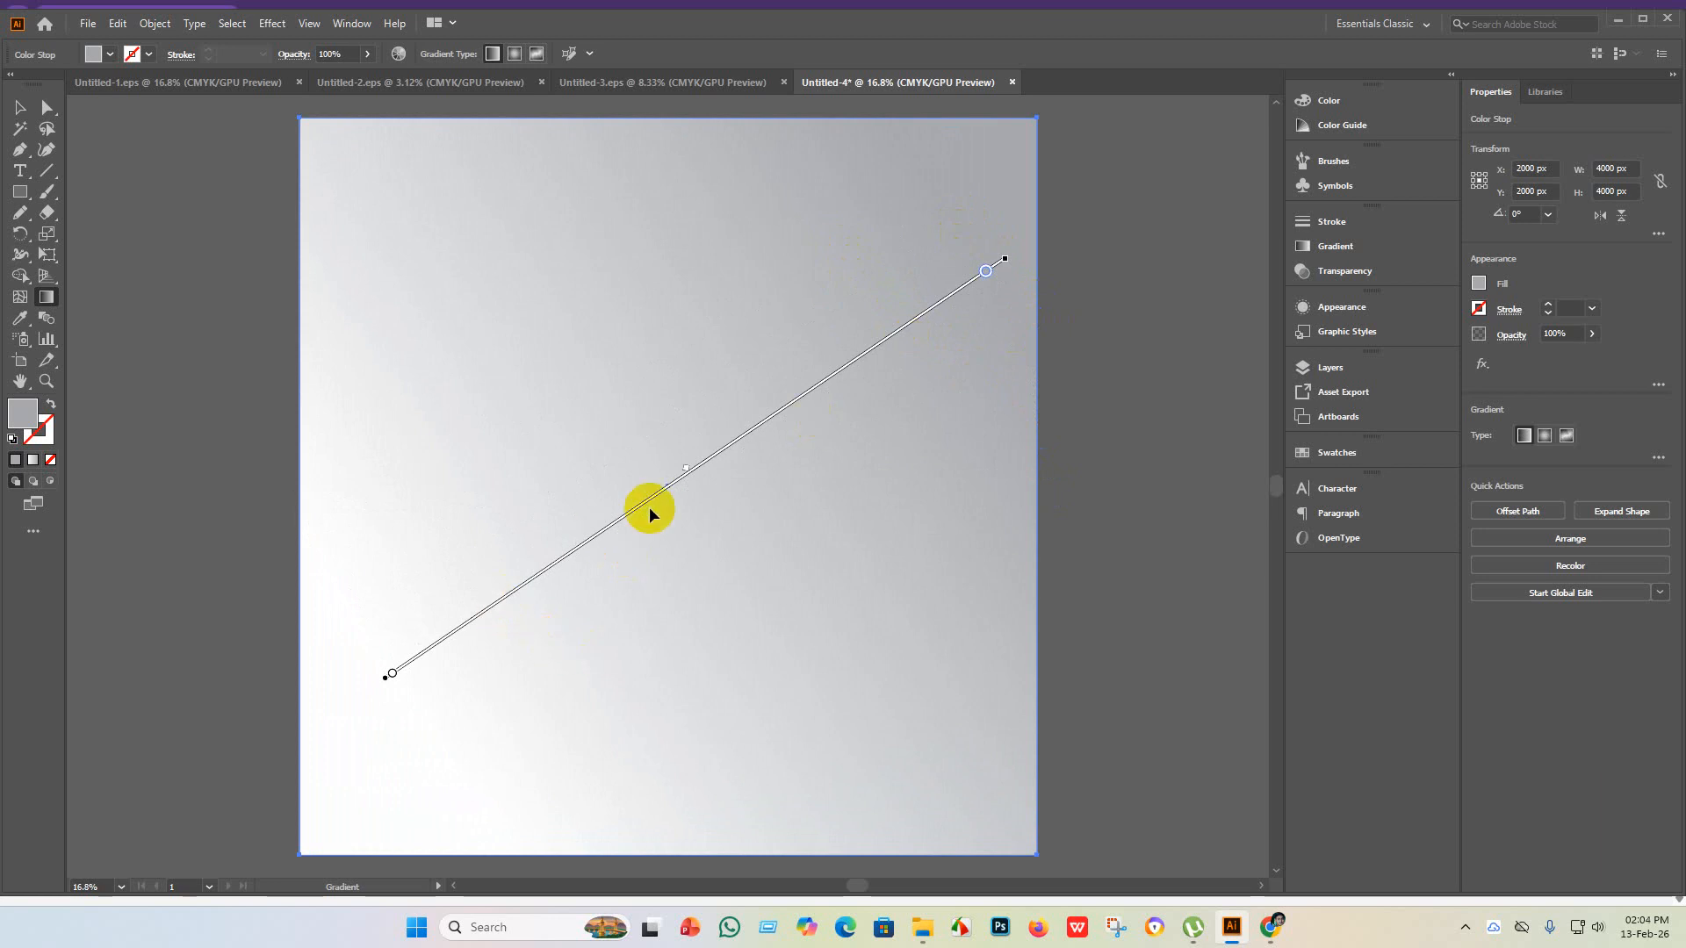
pyautogui.moveTo(683, 470); pyautogui.dragTo(658, 501)
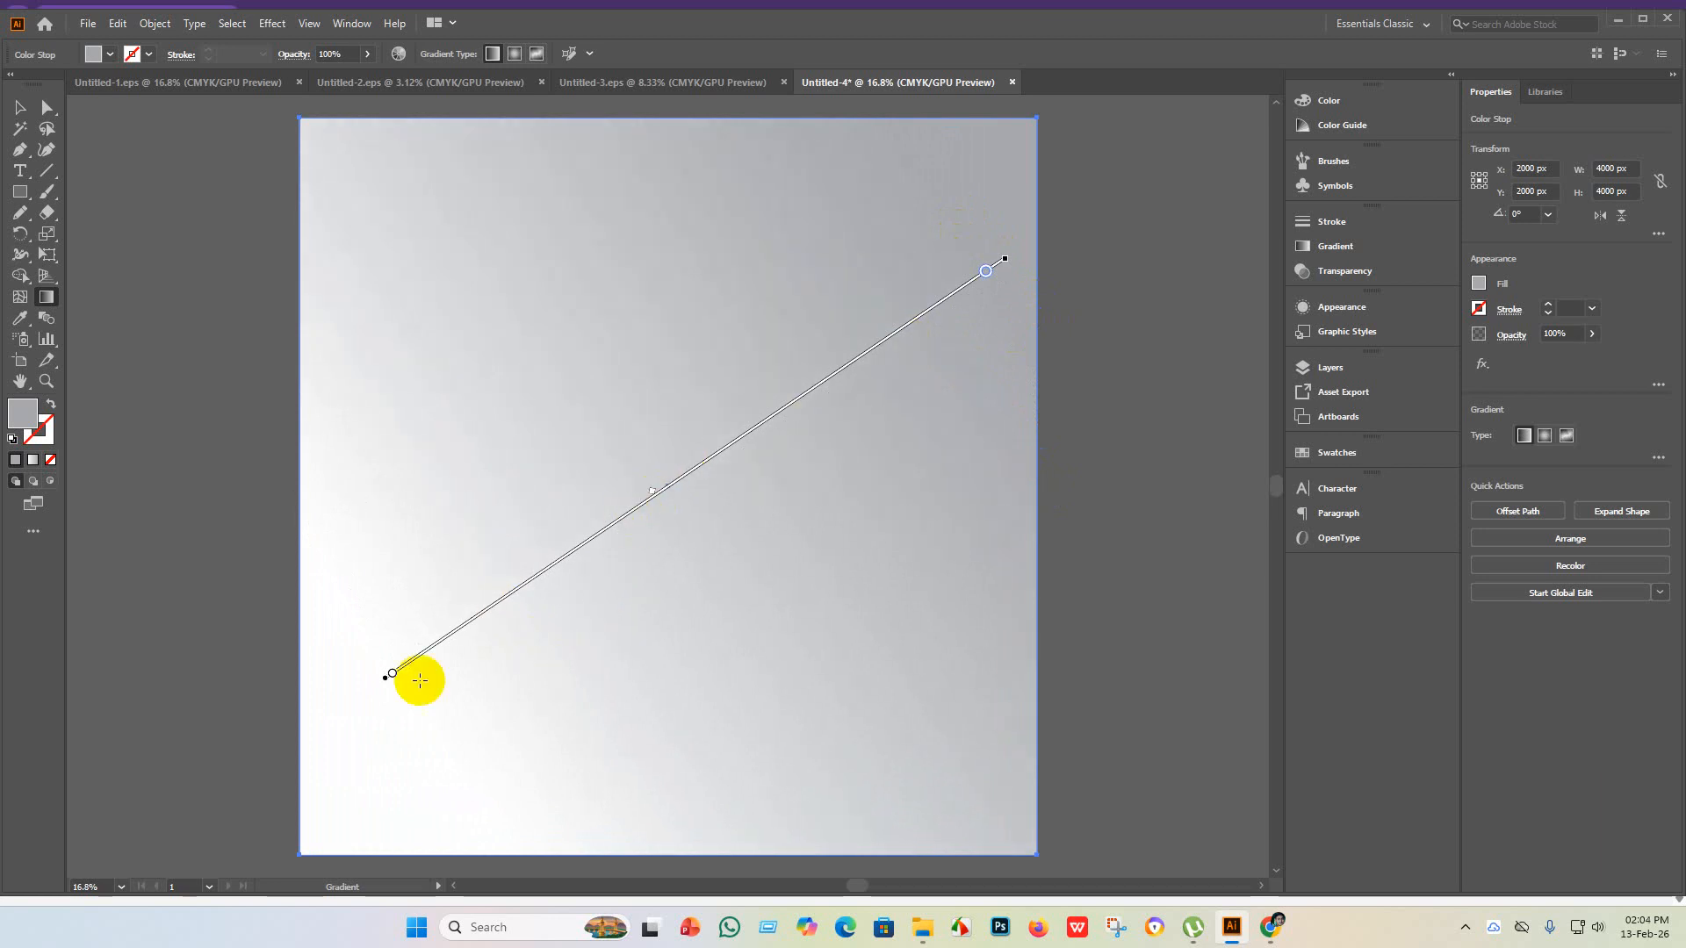
pyautogui.moveTo(382, 677)
pyautogui.mouseDown()
pyautogui.moveTo(376, 722)
pyautogui.moveTo(360, 693)
pyautogui.mouseUp()
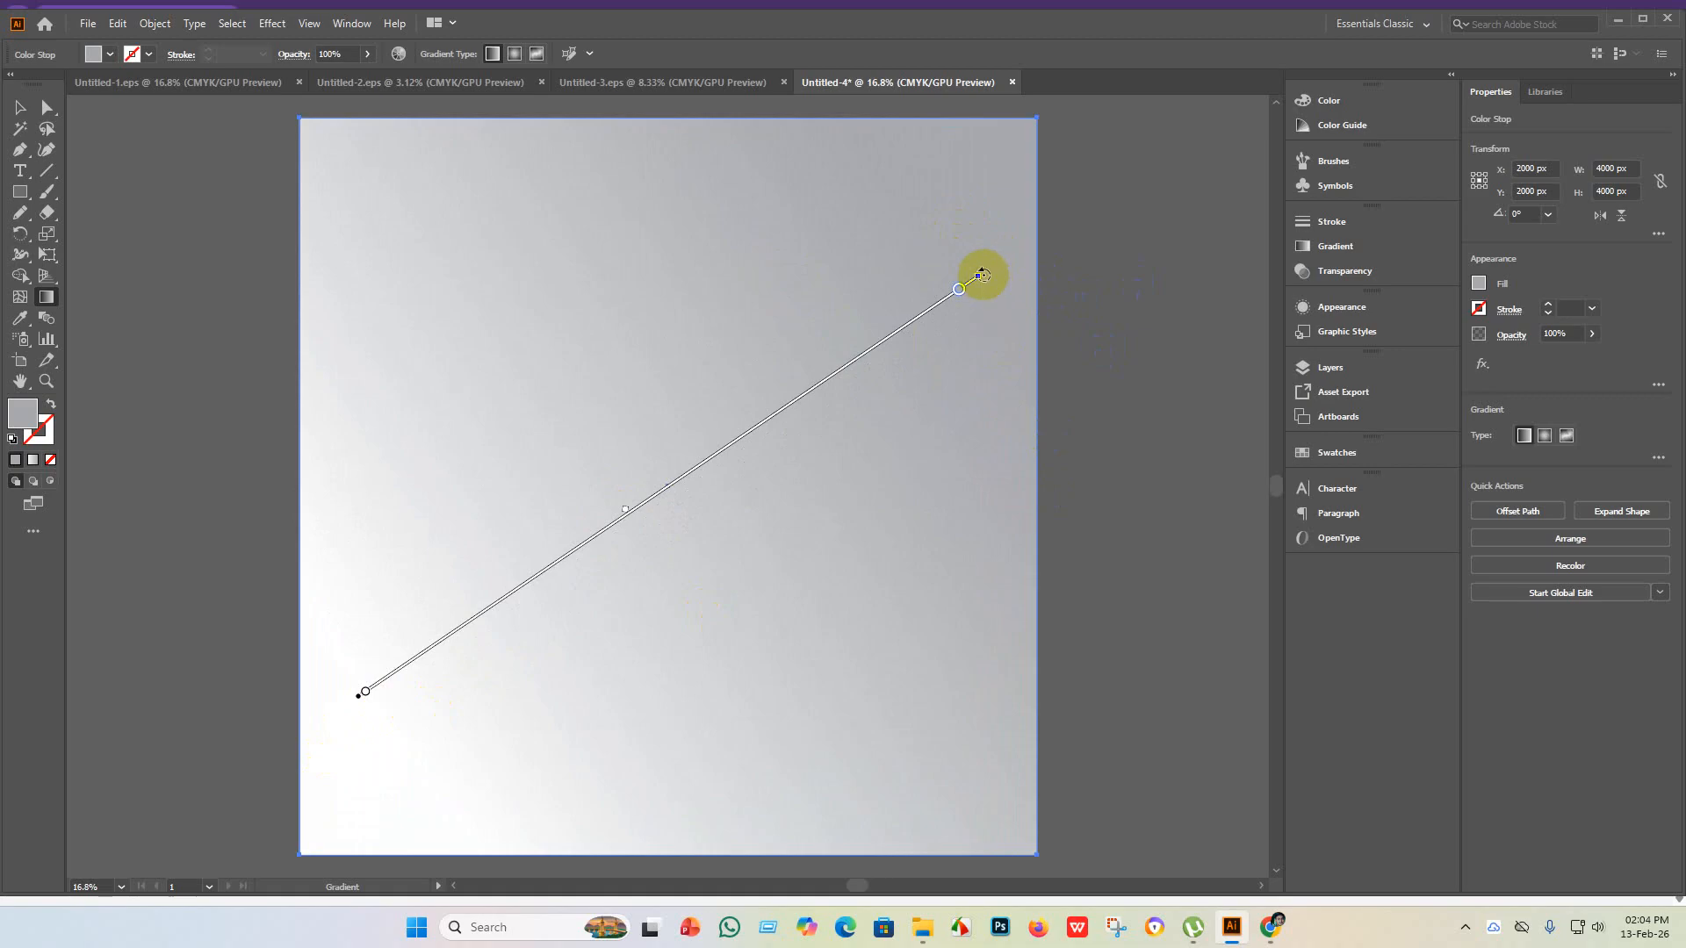
pyautogui.moveTo(983, 275)
pyautogui.mouseDown()
pyautogui.moveTo(858, 140)
pyautogui.moveTo(917, 189)
pyautogui.mouseUp()
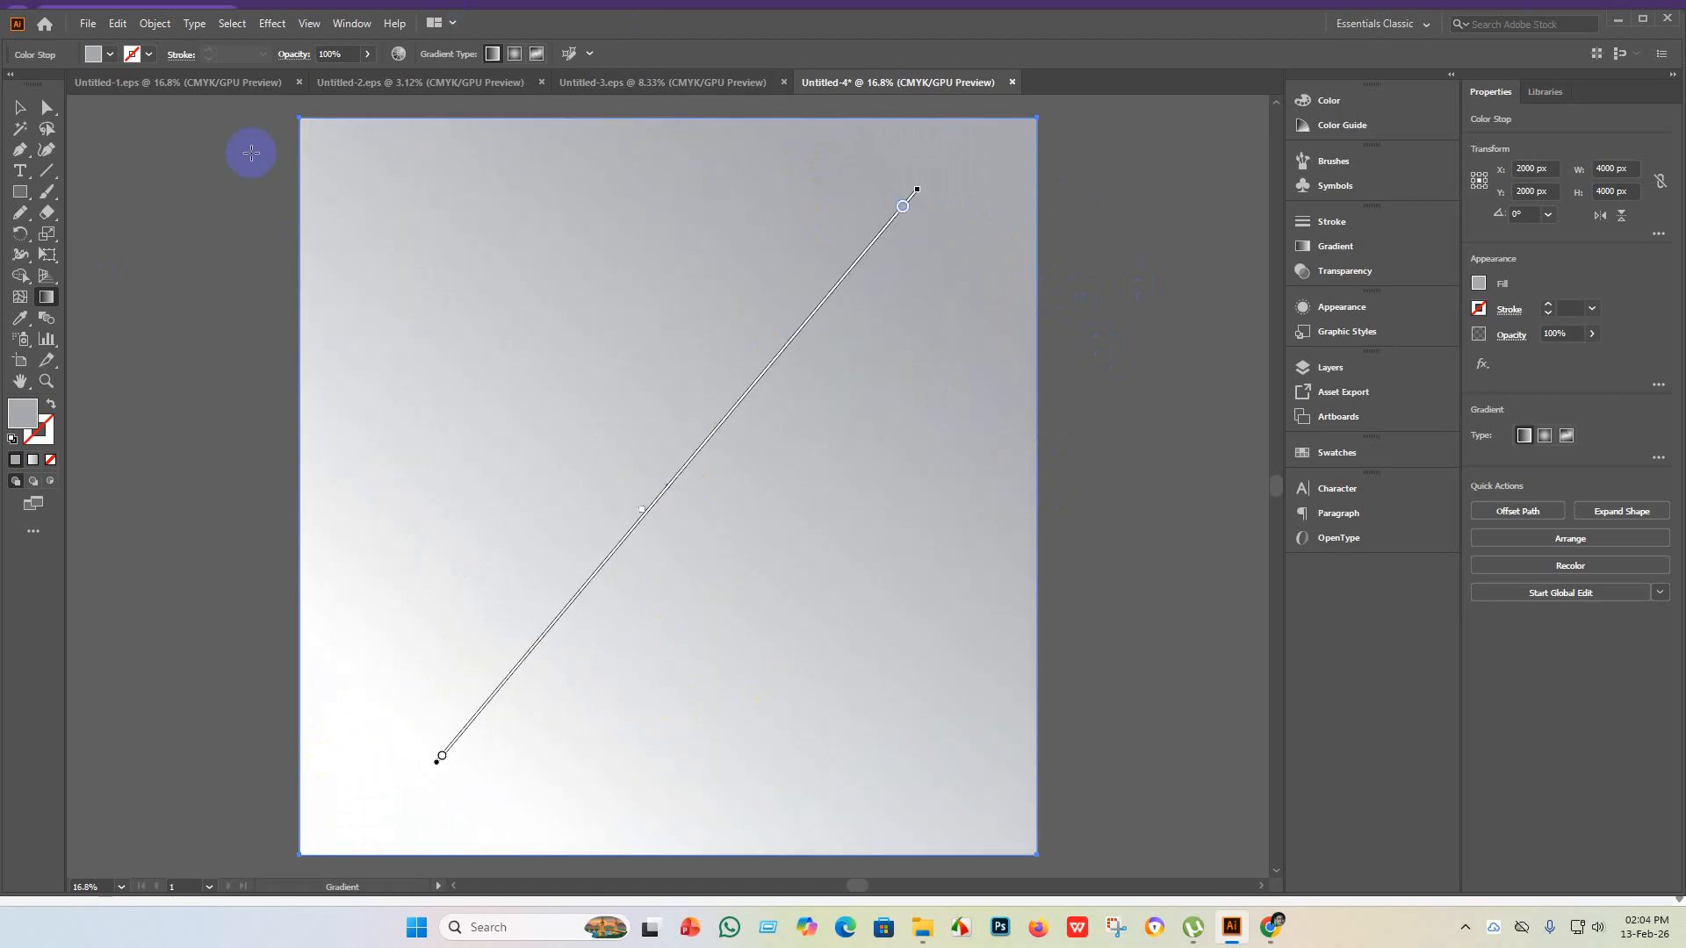
pyautogui.click(15, 102)
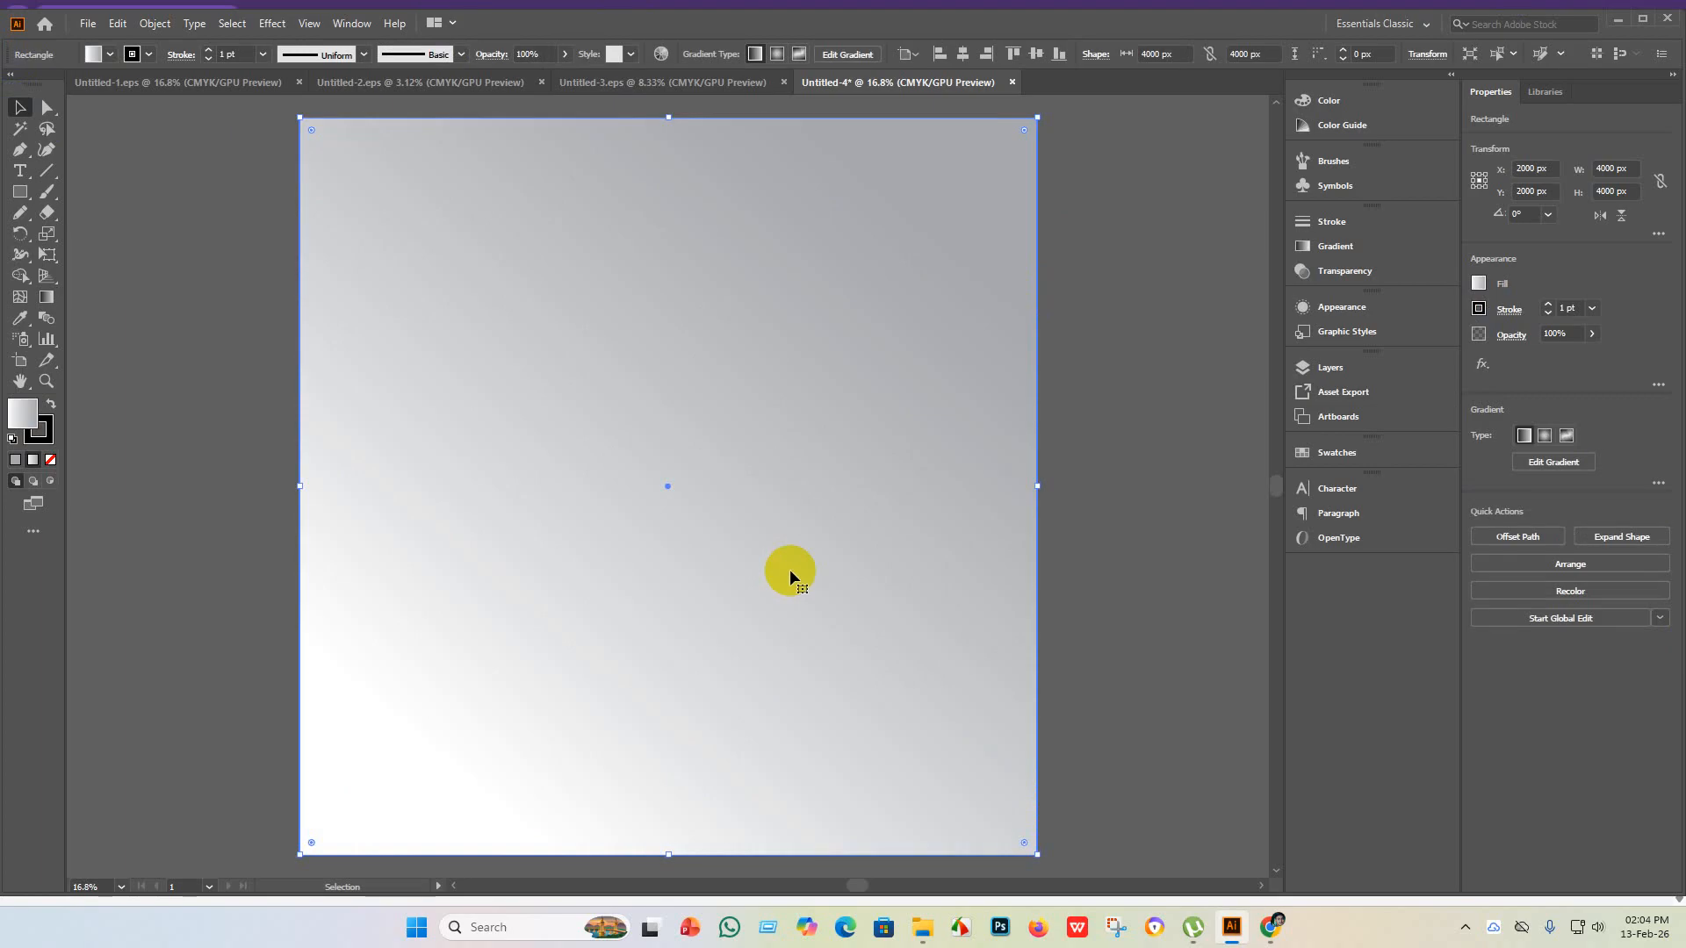
# - Save the document as Untitled-4 in Illustrator EPS format, using the Illustrator 10 EPS version, in the Orginal design folder
pyautogui.scroll(-1, 791, 580)
pyautogui.scroll(-1, 789, 652)
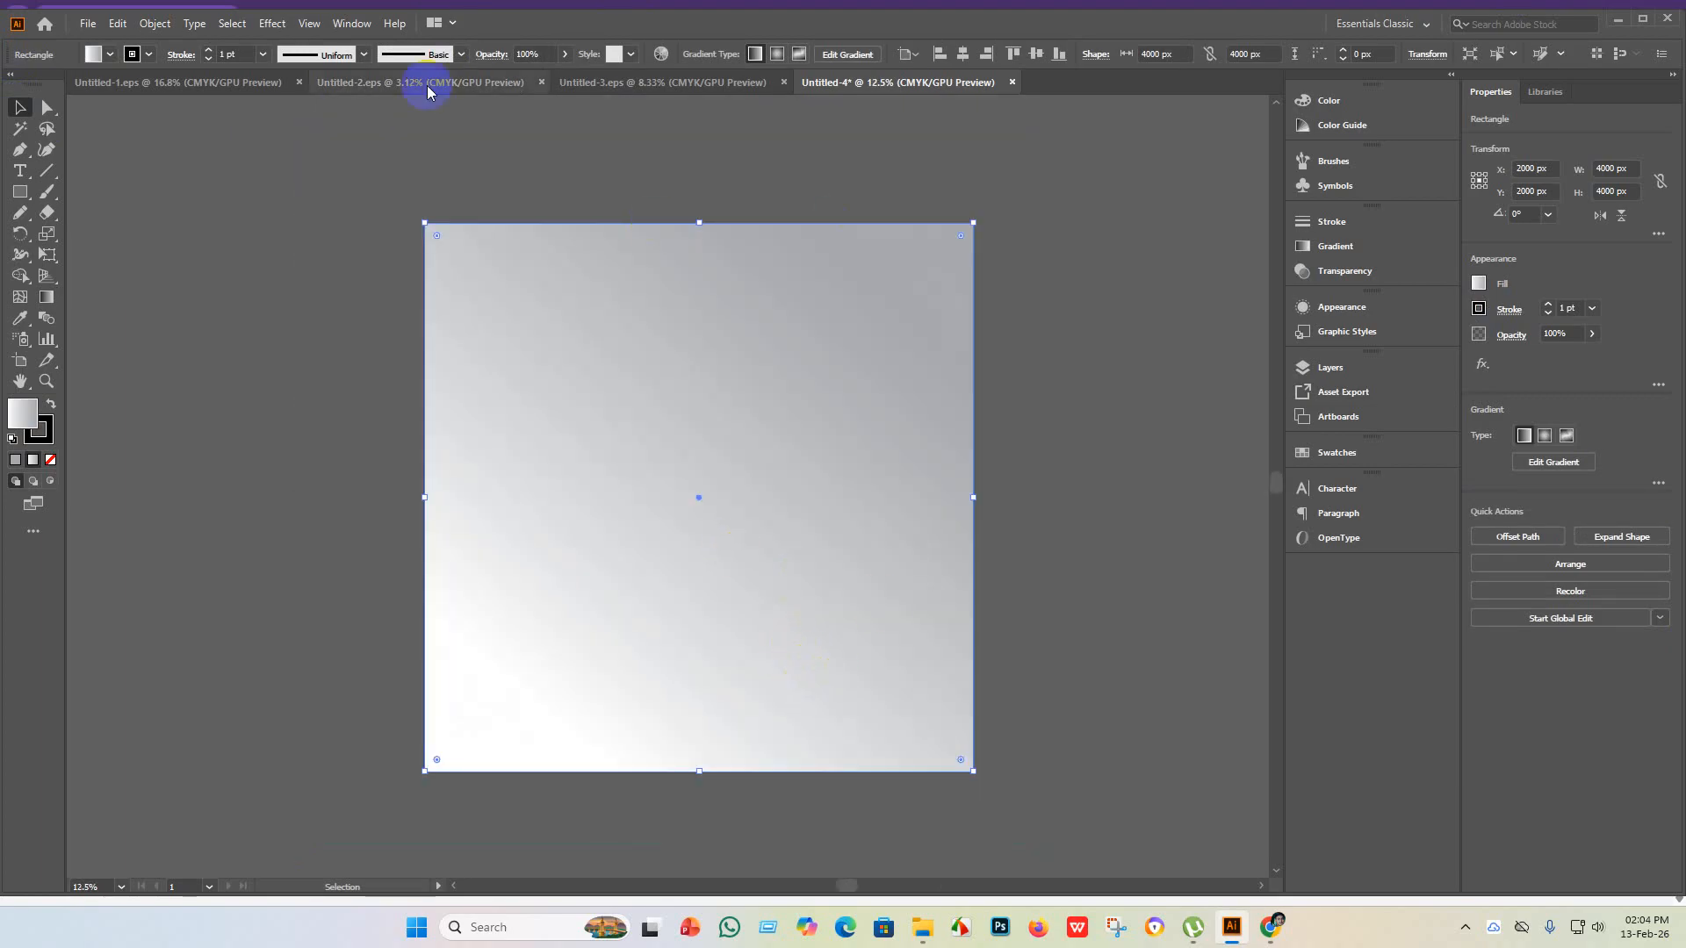
pyautogui.click(95, 26)
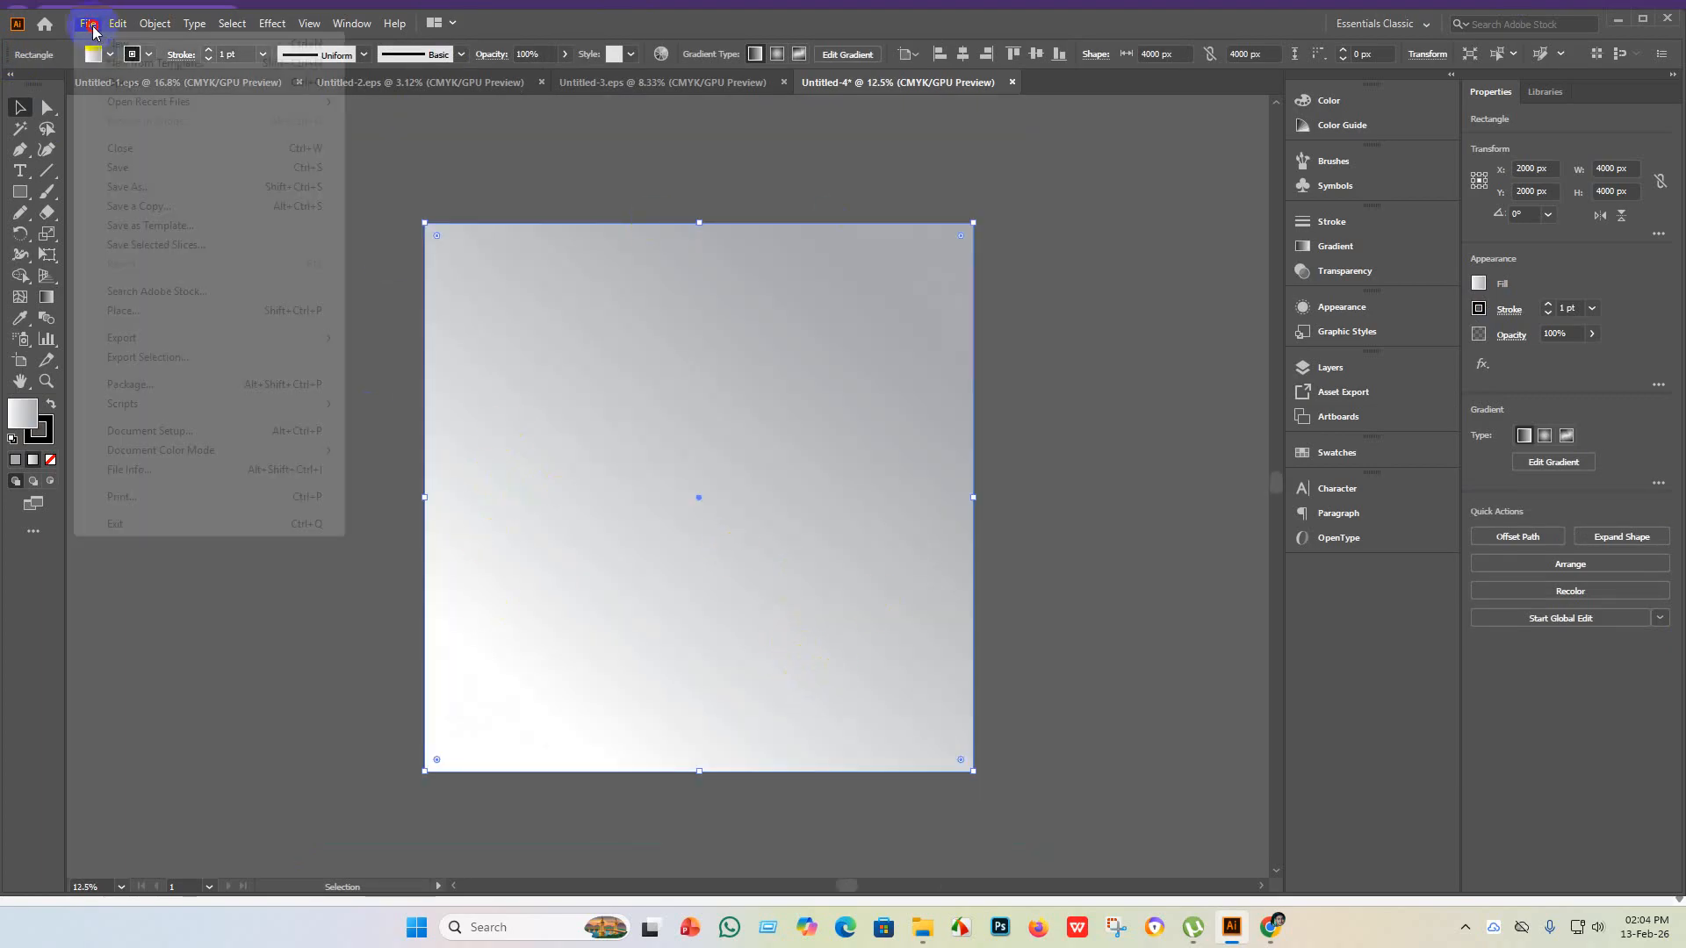
pyautogui.click(132, 175)
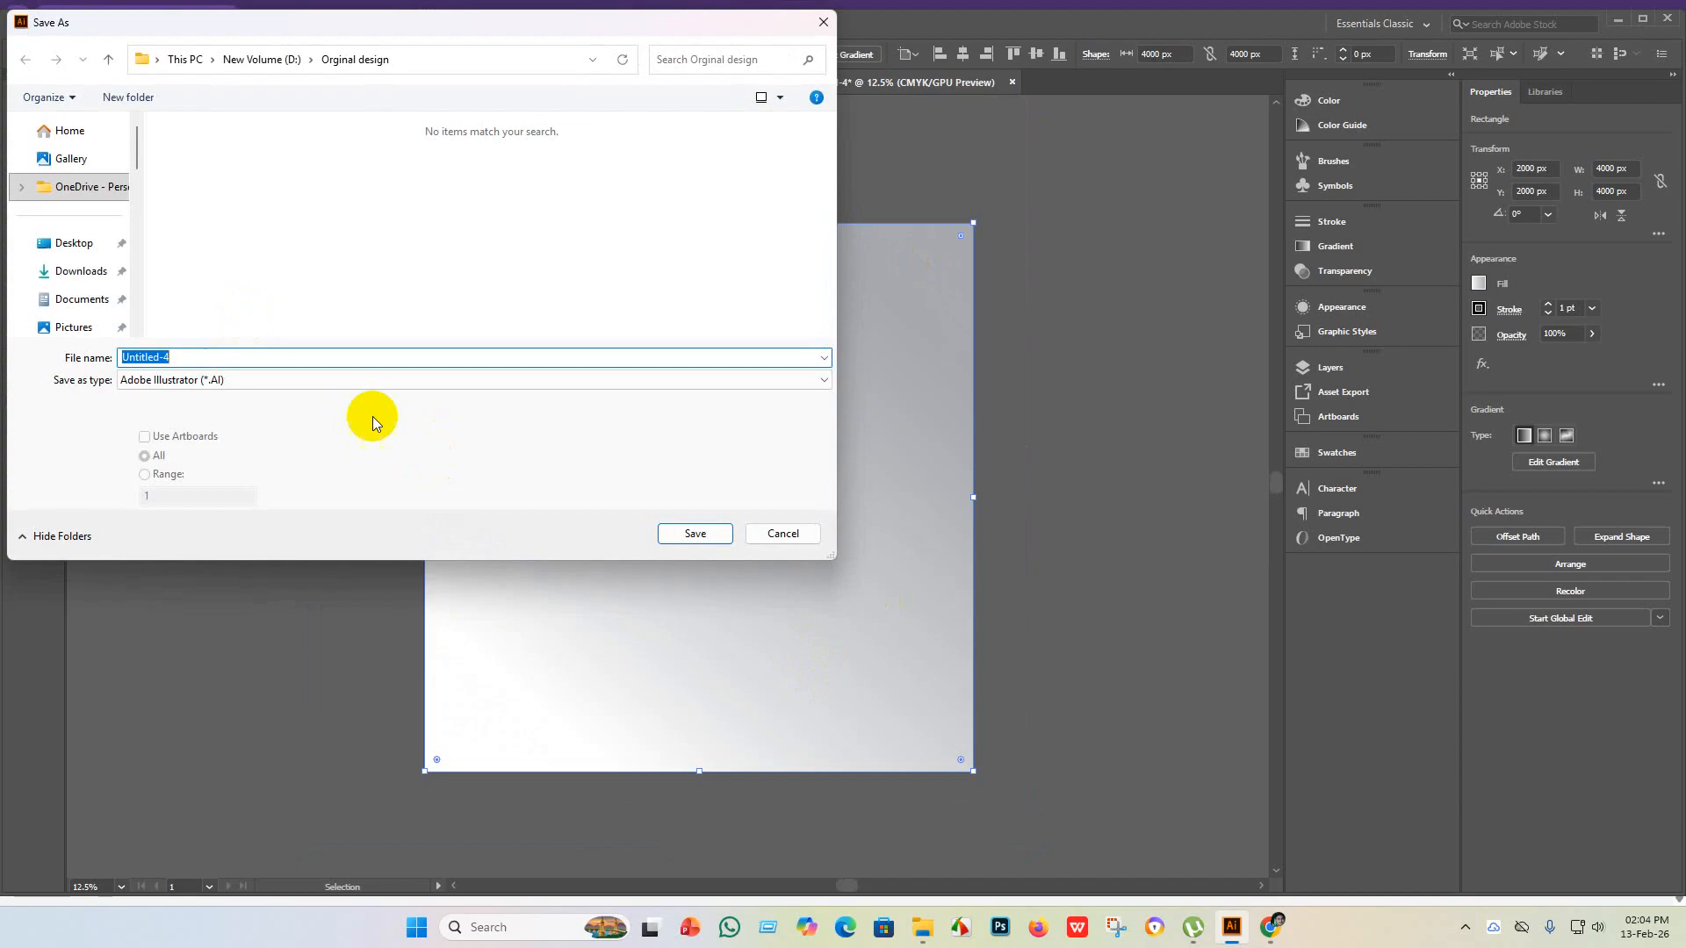
pyautogui.click(282, 378)
pyautogui.click(216, 424)
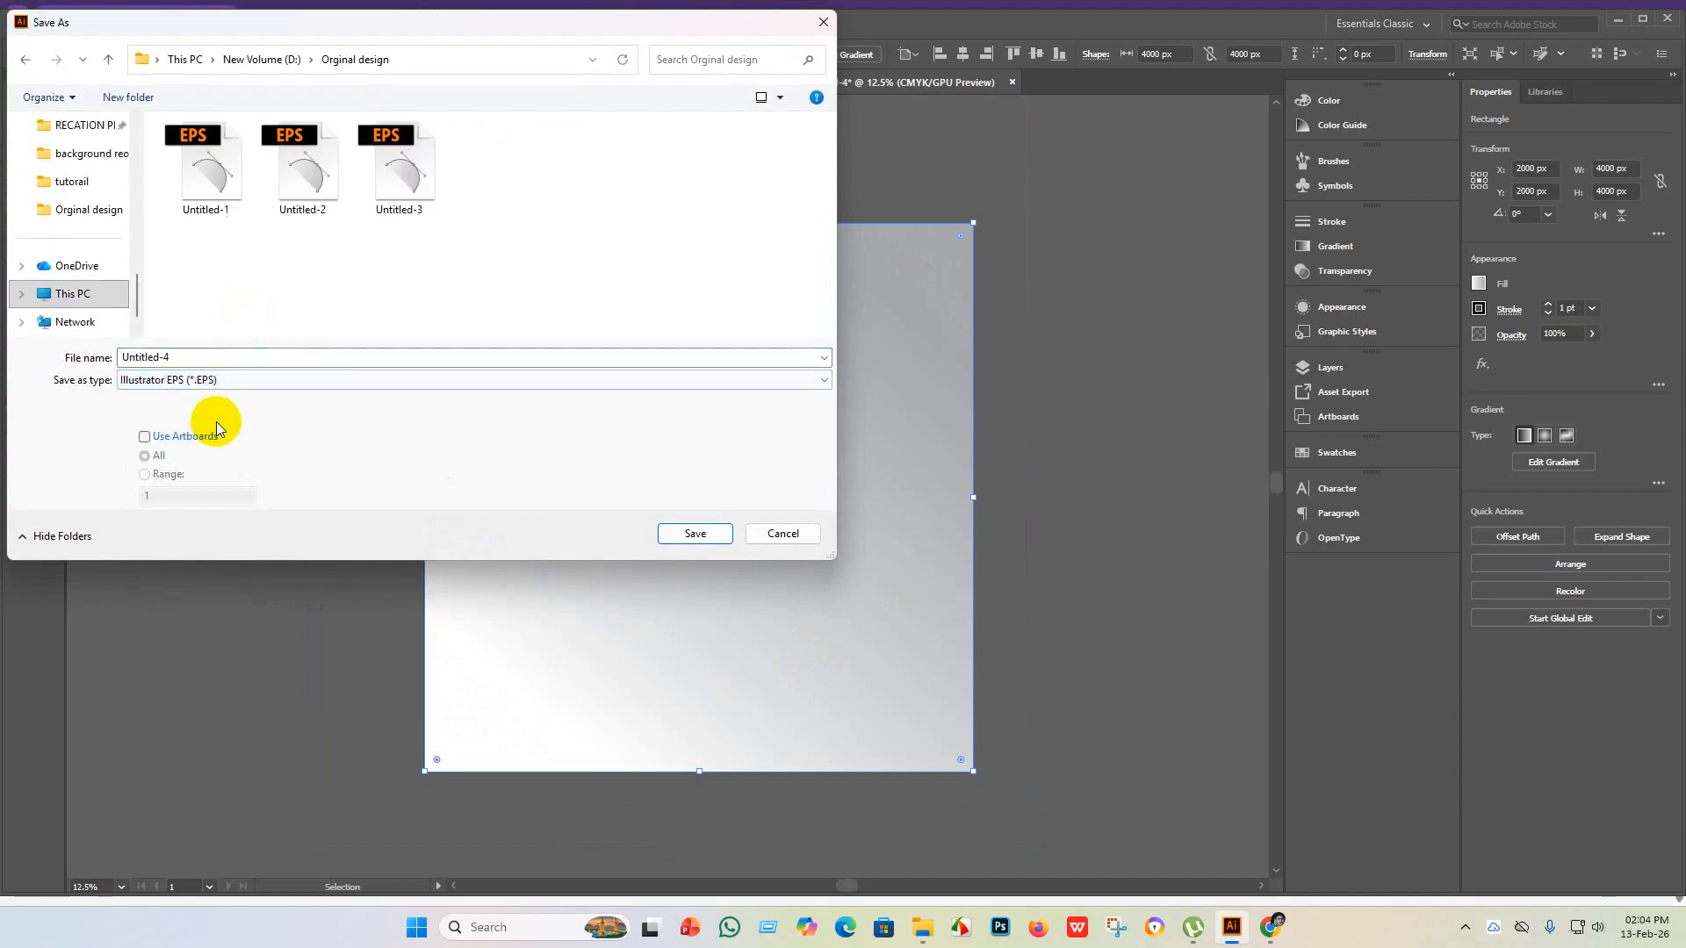
pyautogui.click(696, 537)
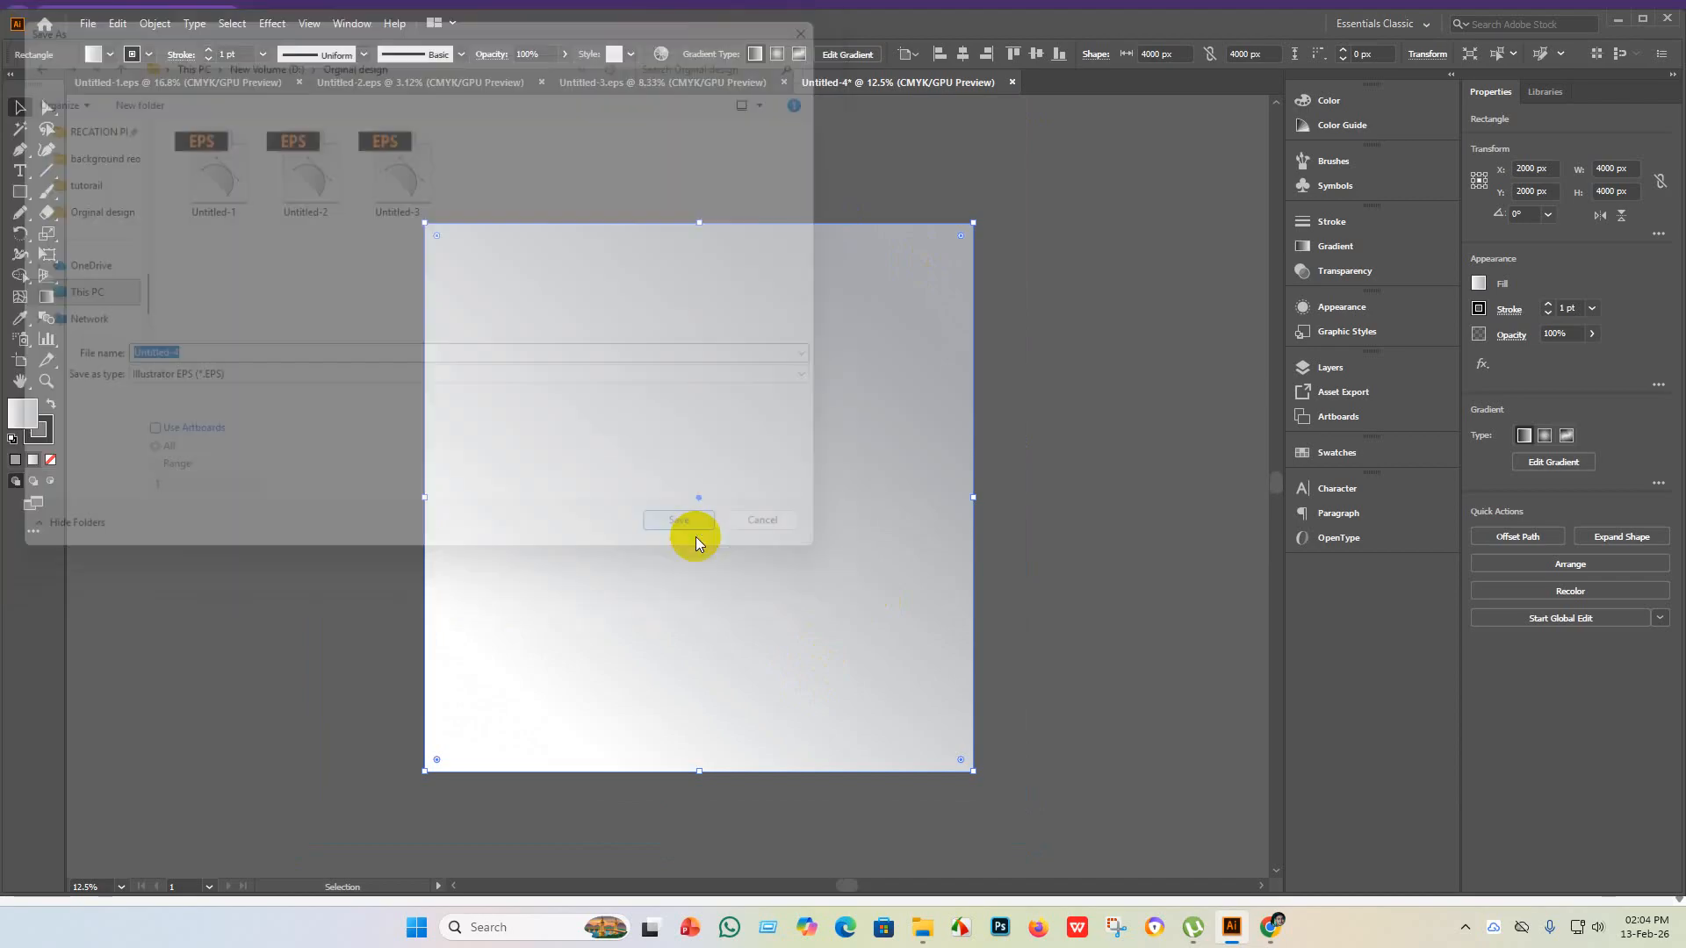
pyautogui.click(881, 212)
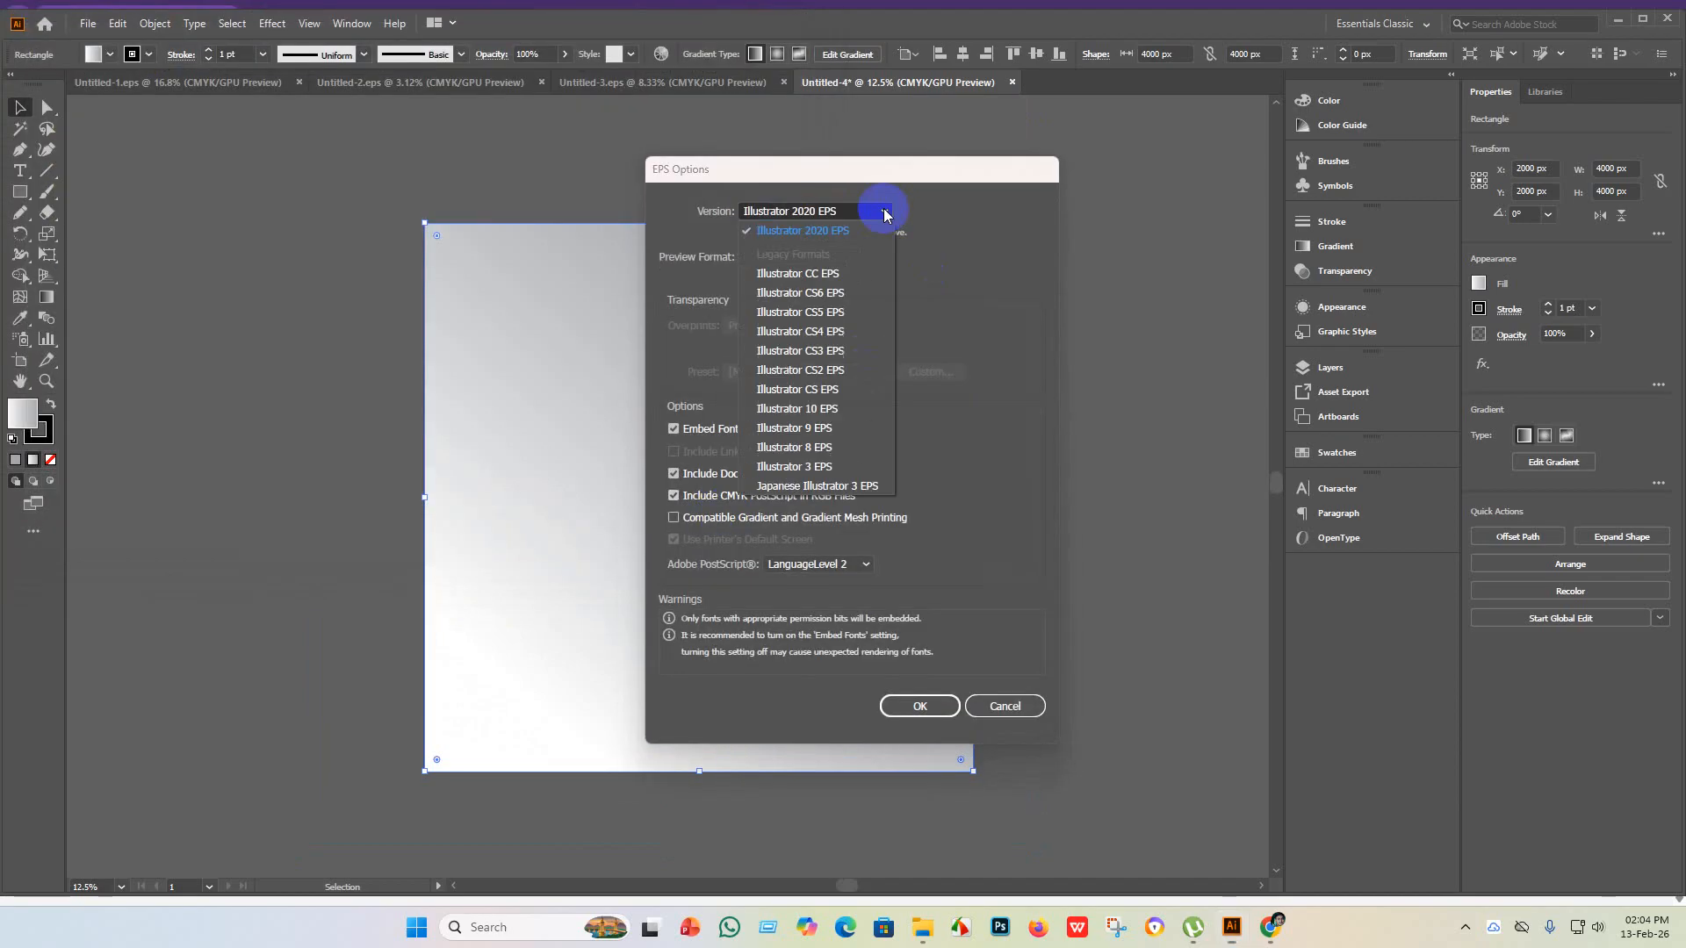
pyautogui.click(842, 409)
pyautogui.click(918, 706)
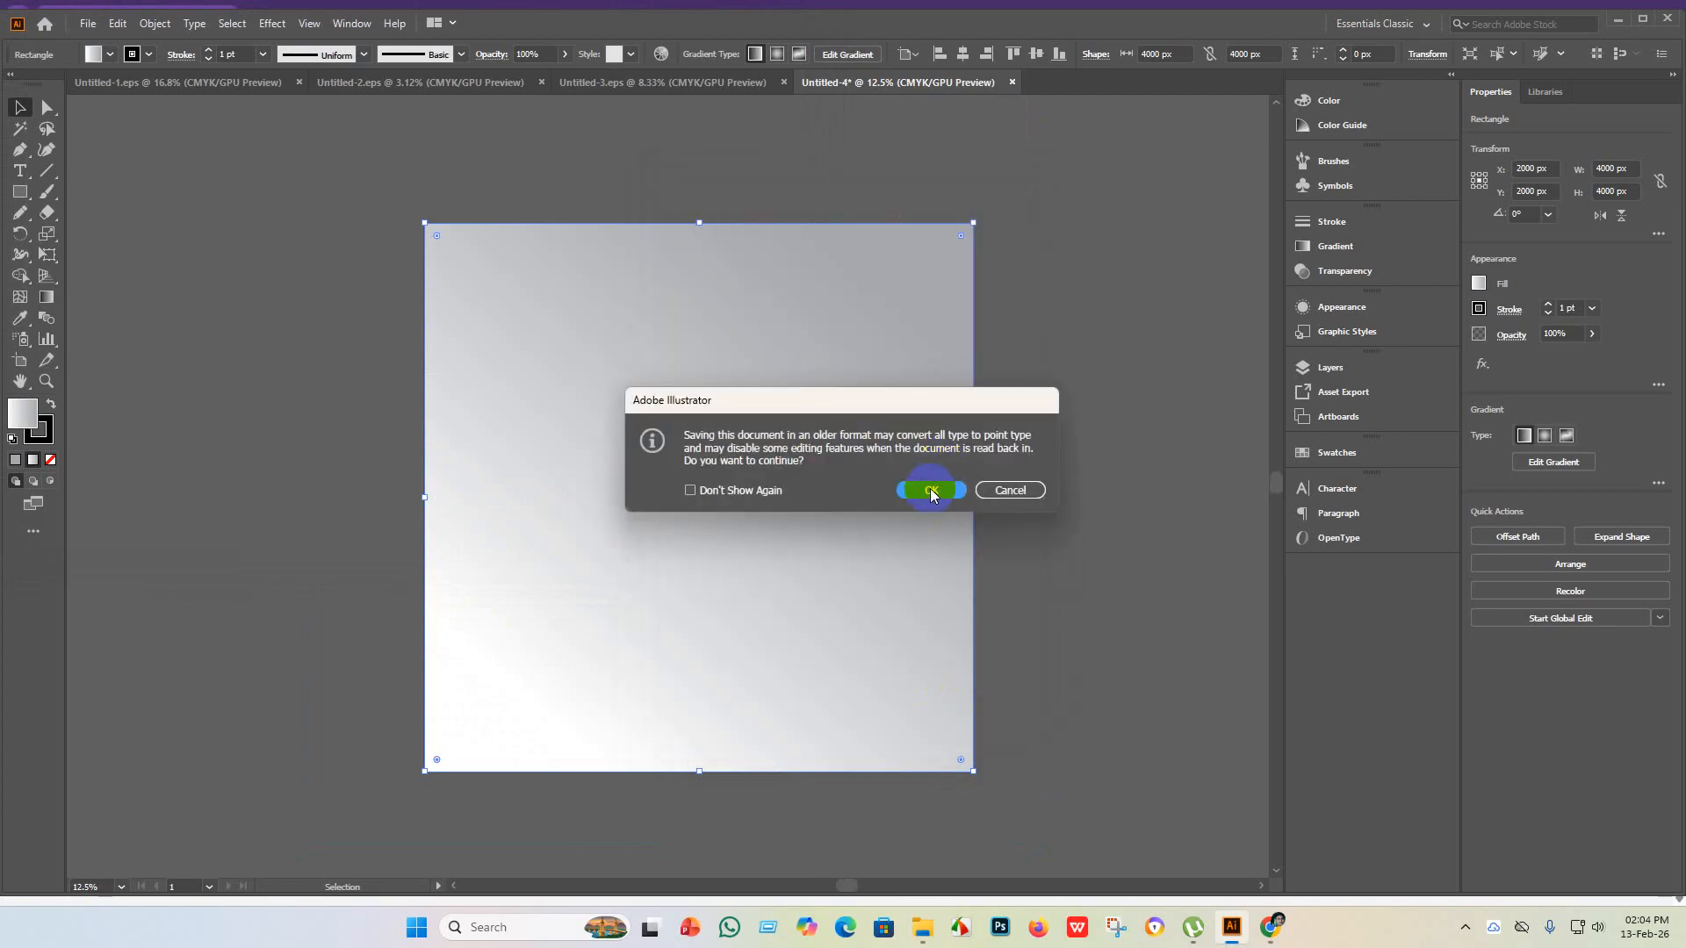
pyautogui.click(931, 489)
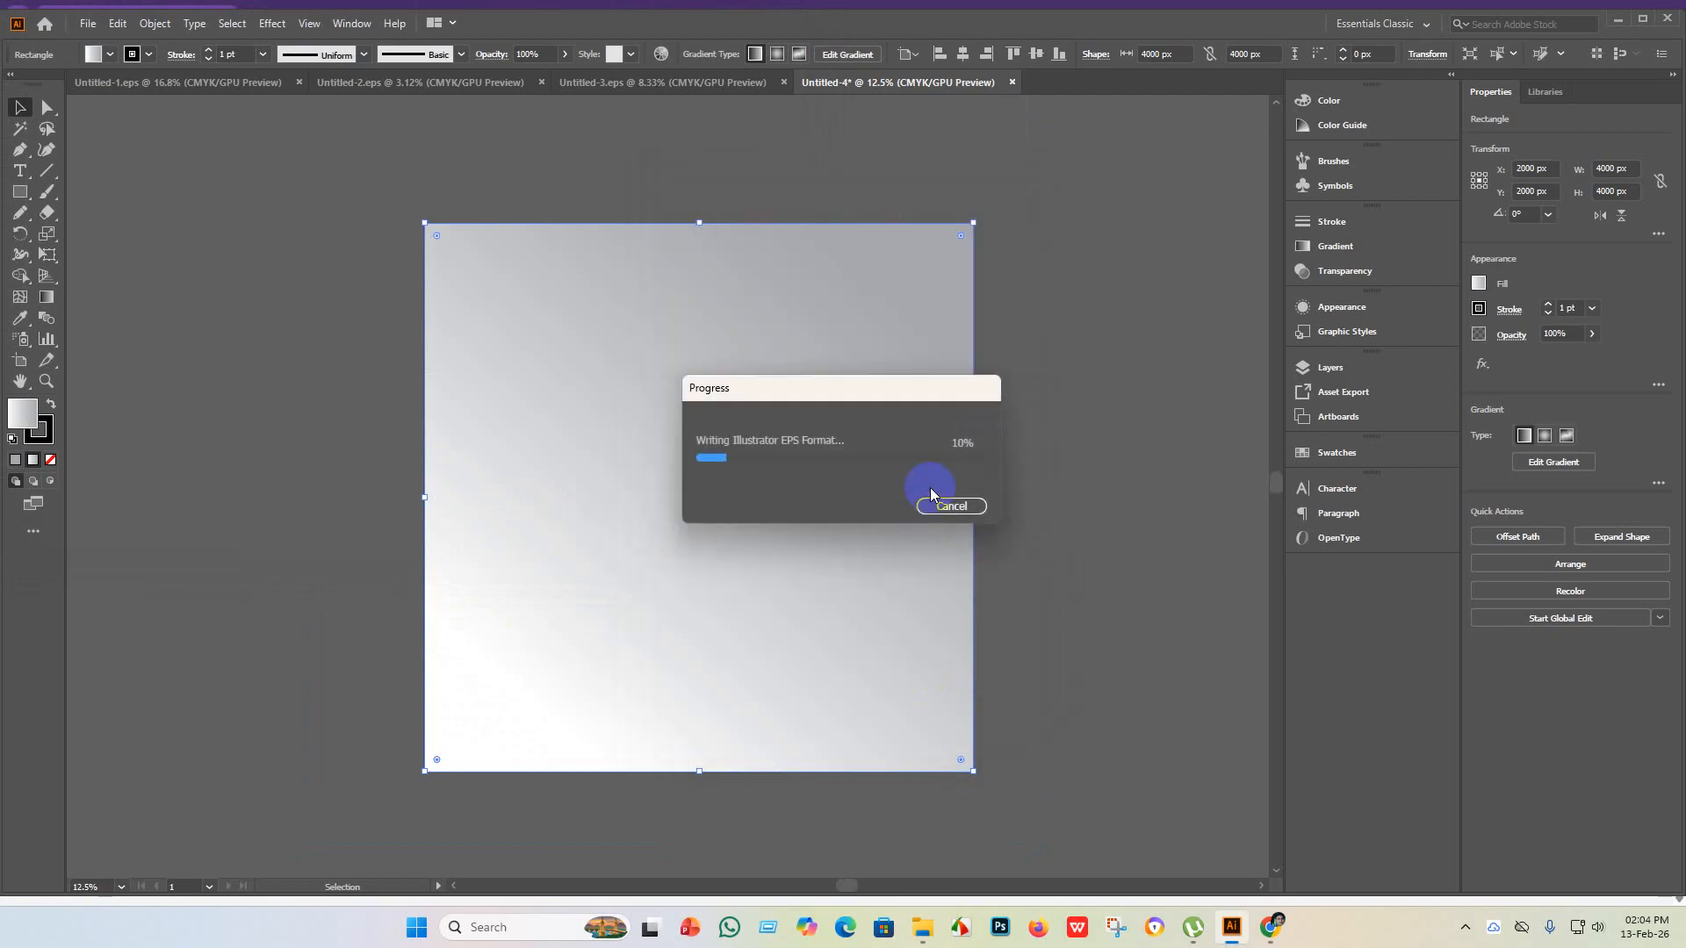
# - Export all artboards as the JPEG Untitled-4 with the RGB color model, maximum quality 10 and 300 ppi resolution
pyautogui.click(88, 27)
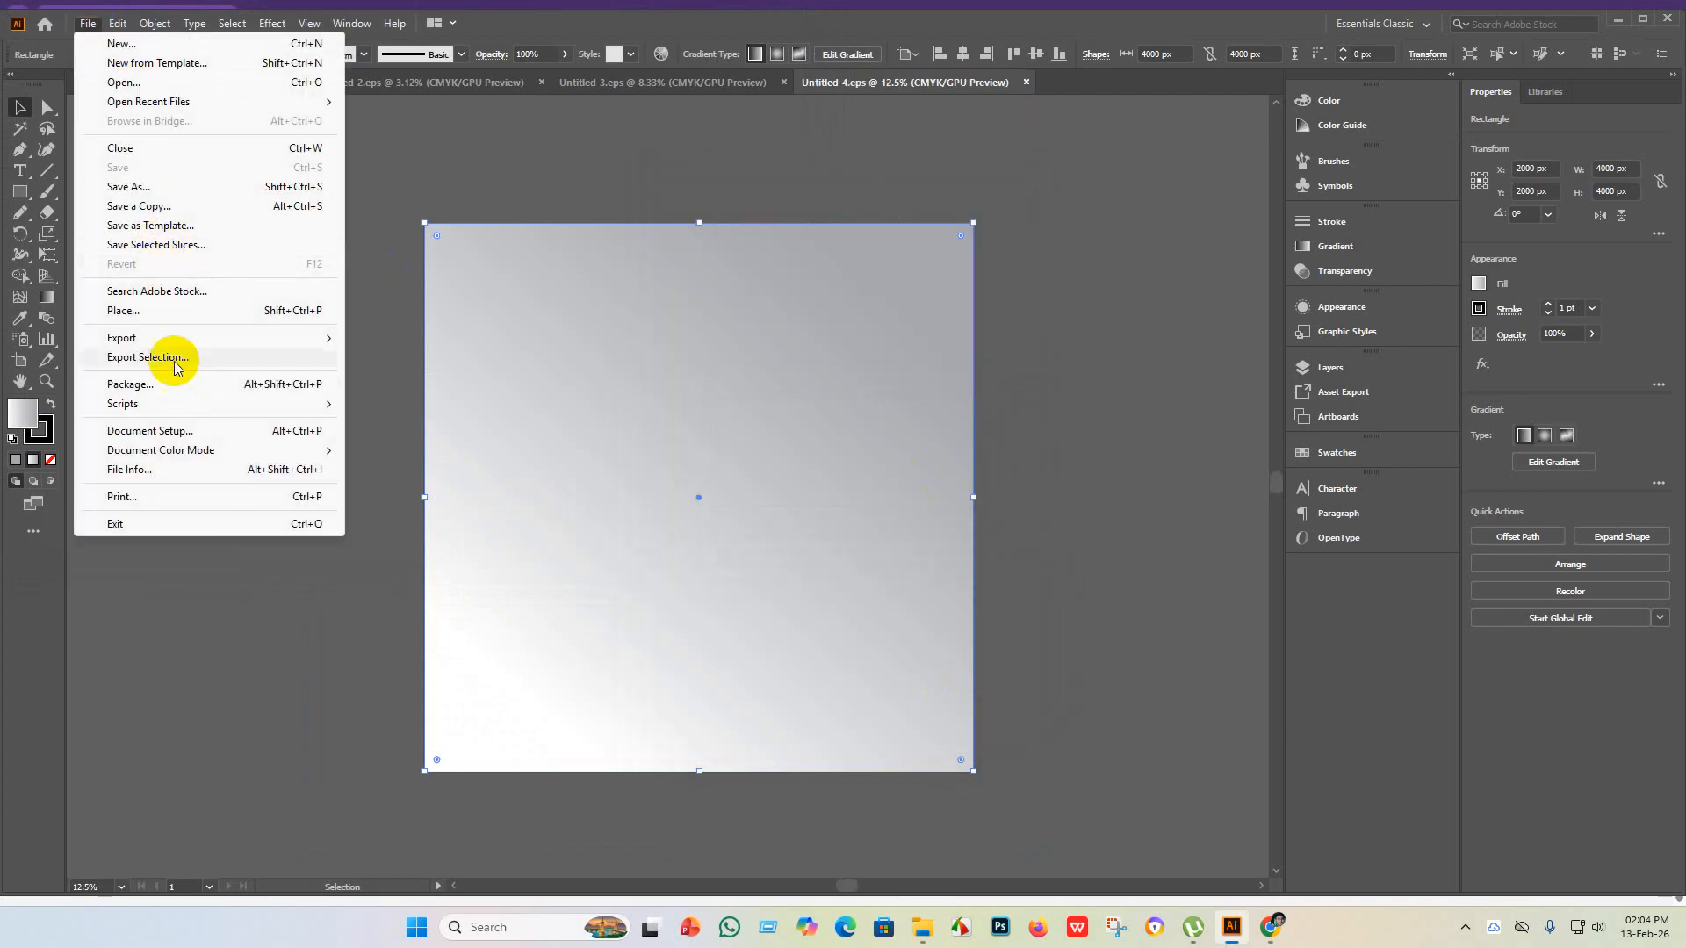
pyautogui.moveTo(172, 343)
pyautogui.click(448, 357)
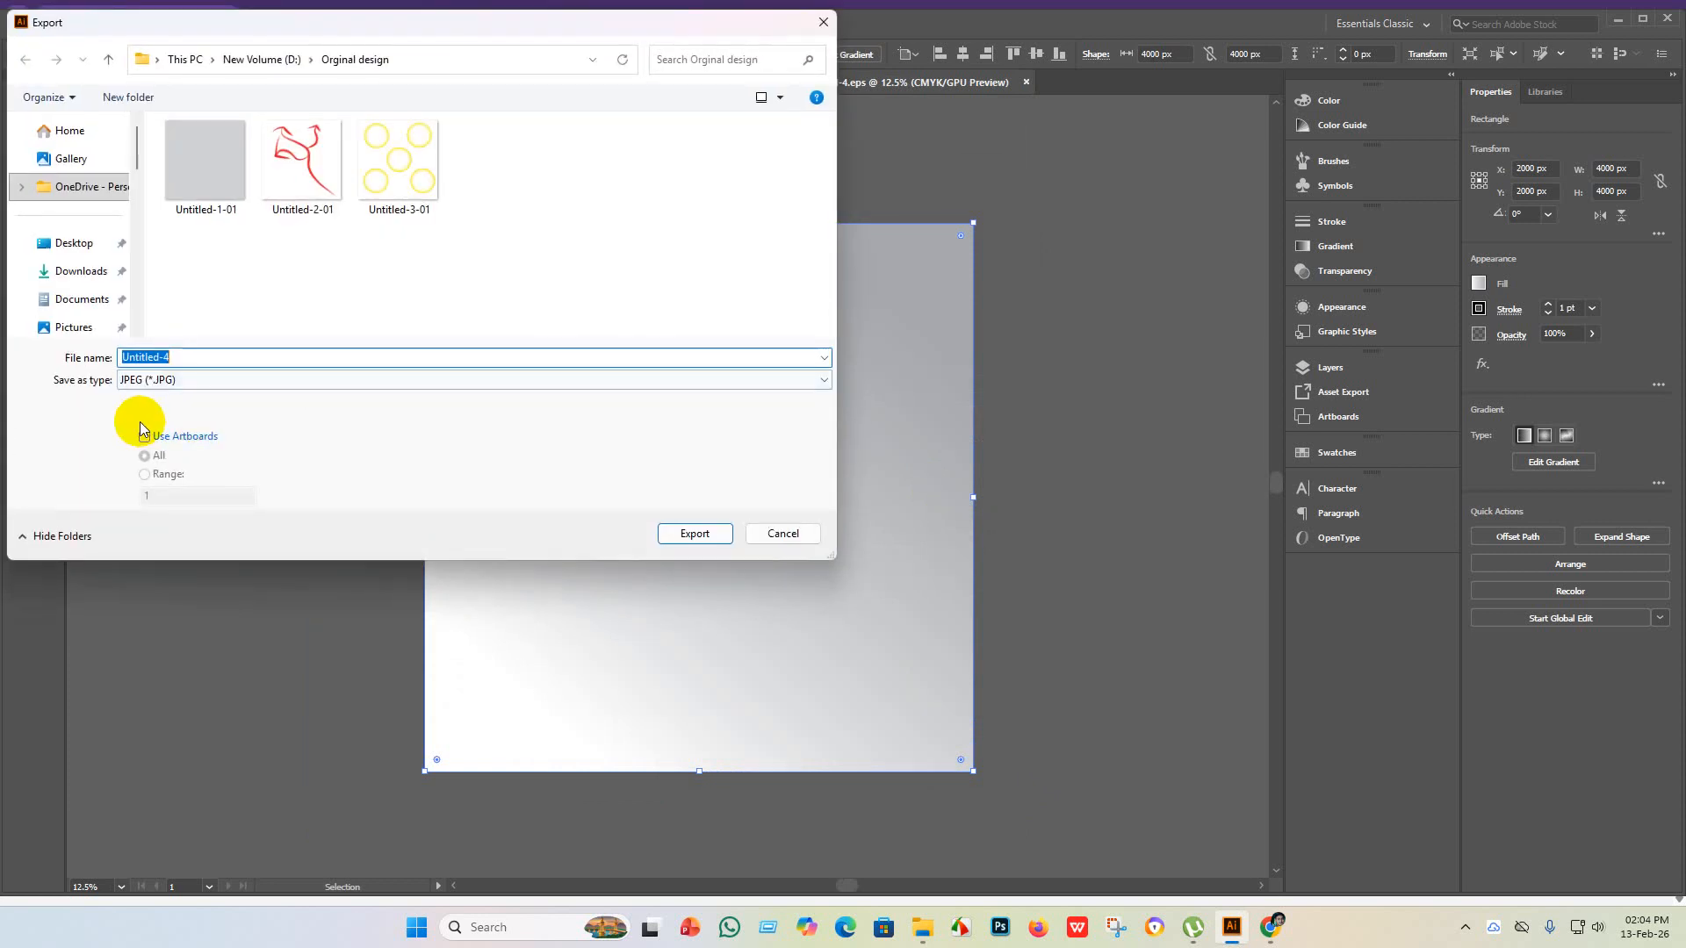
pyautogui.click(144, 437)
pyautogui.click(701, 534)
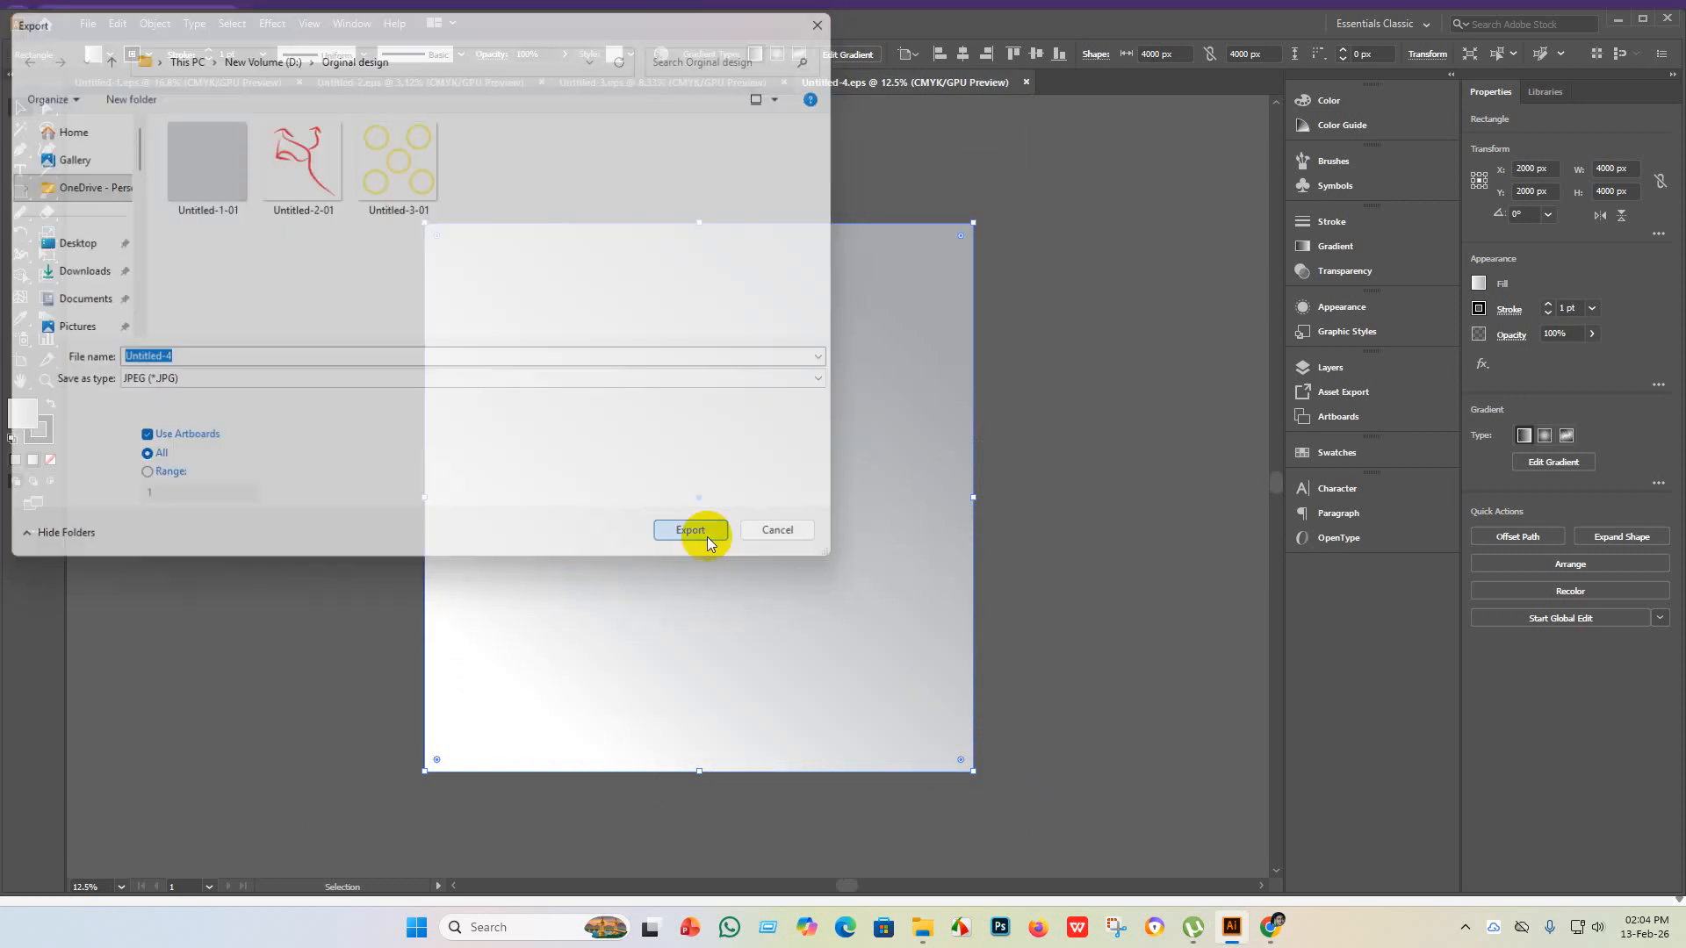
pyautogui.click(793, 437)
pyautogui.click(798, 455)
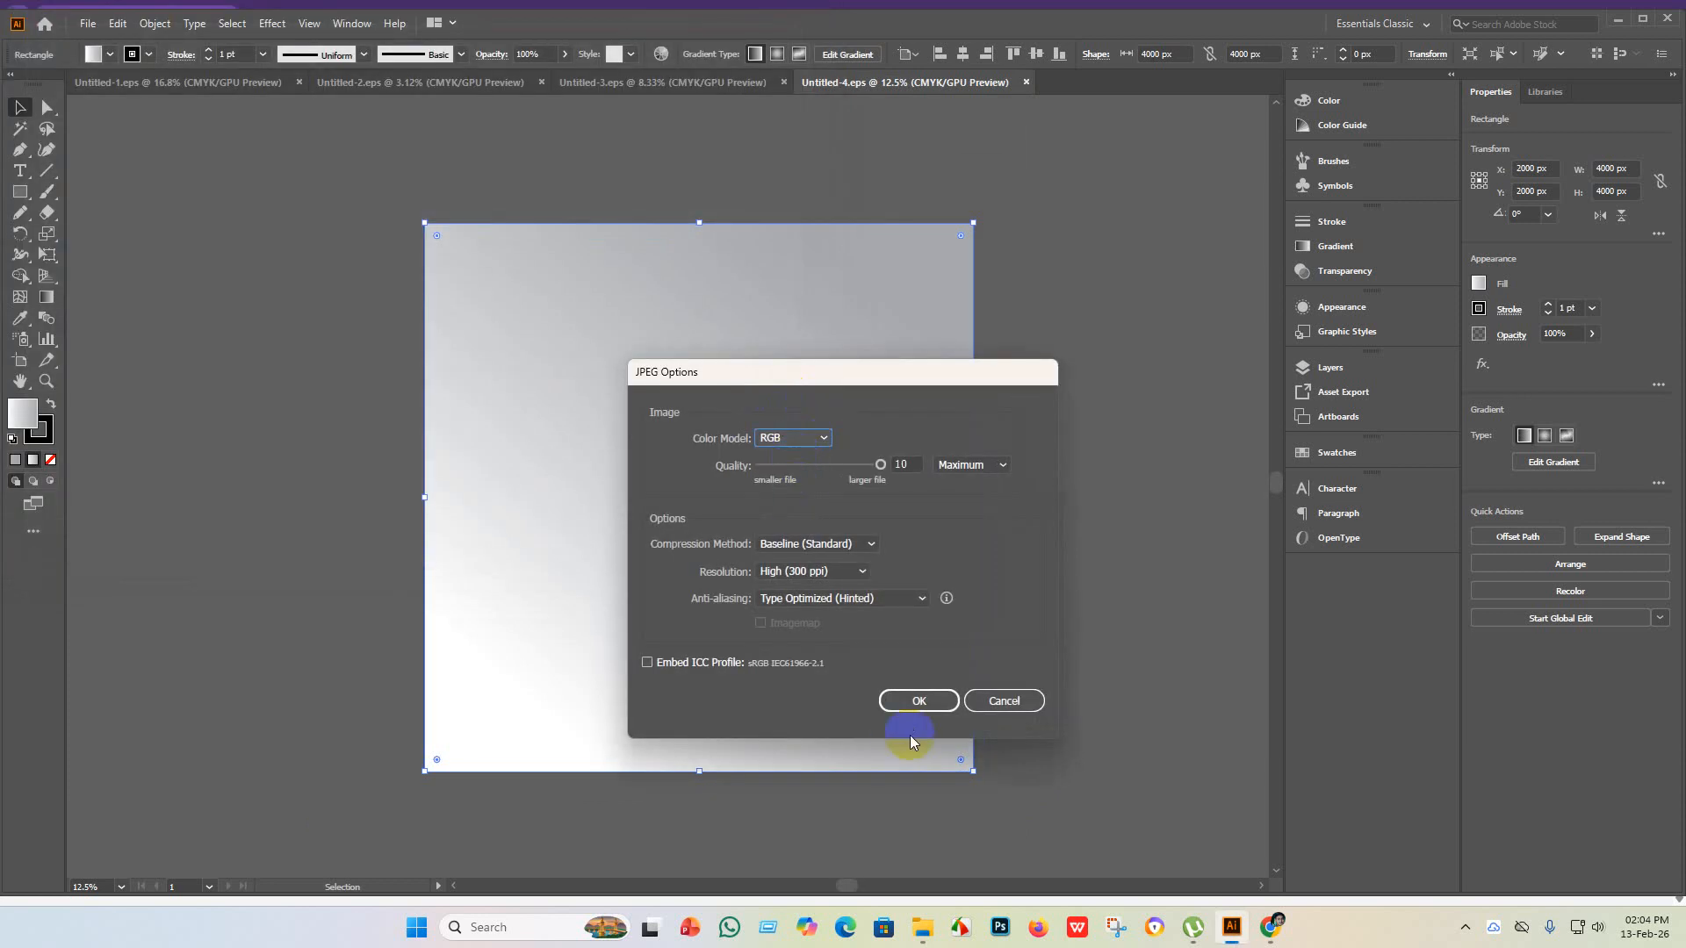
pyautogui.click(919, 703)
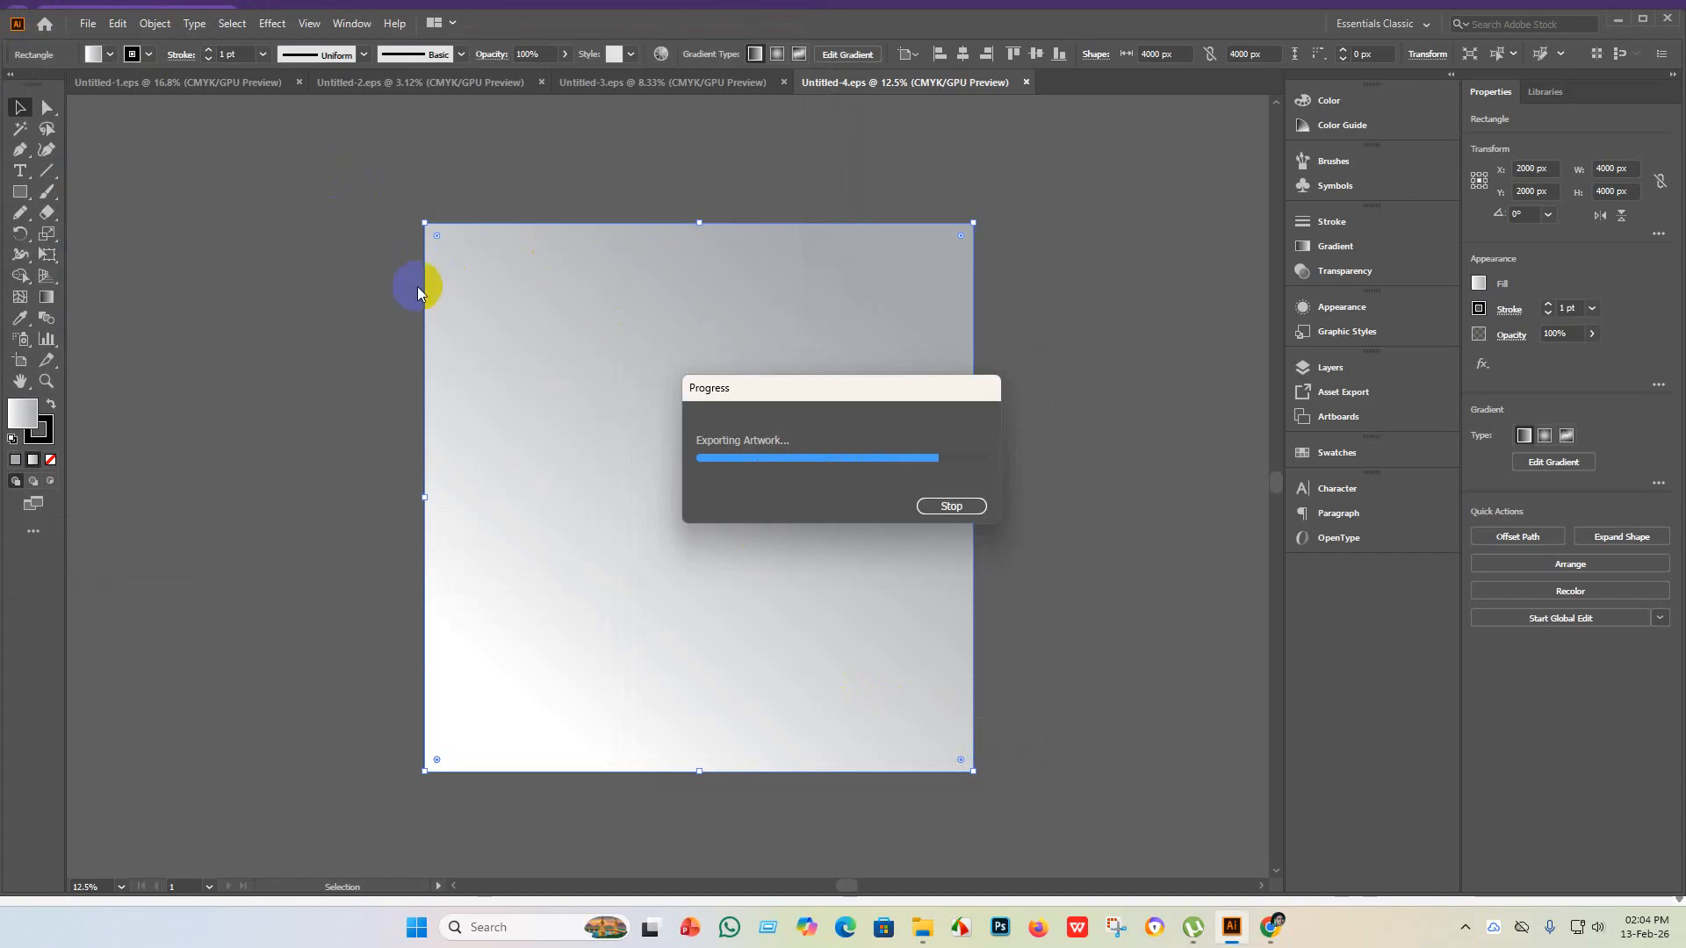
# - Create a new blank document with a 4000 × 4000 px artboard
pyautogui.click(88, 24)
pyautogui.click(109, 42)
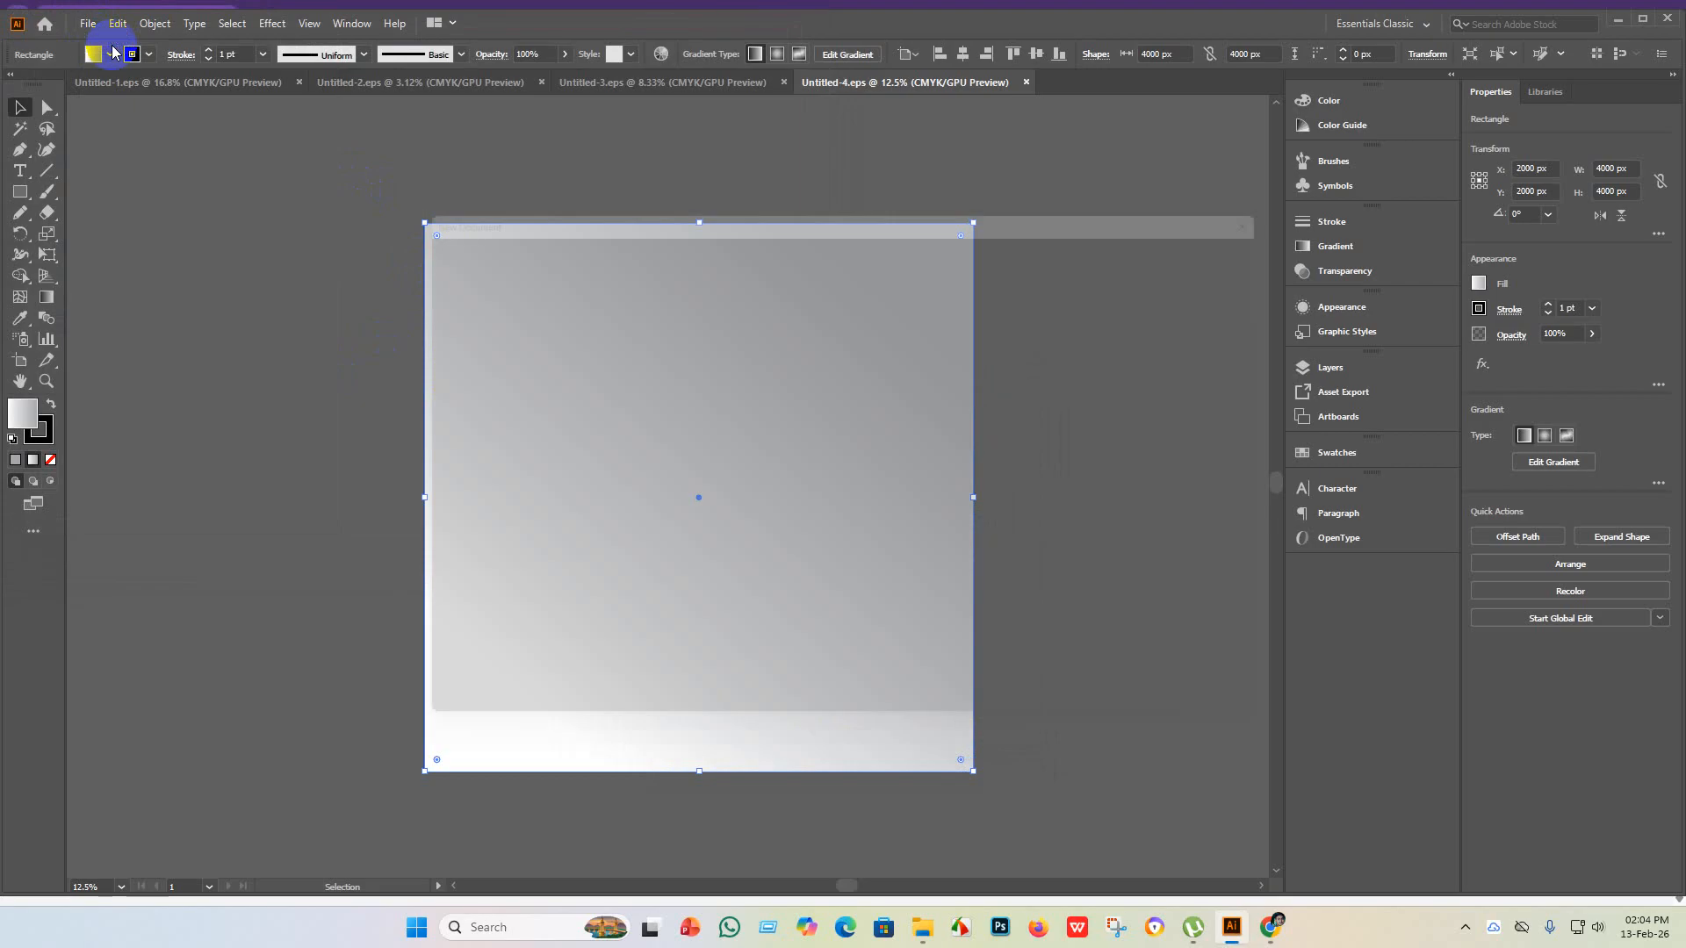
pyautogui.click(1204, 718)
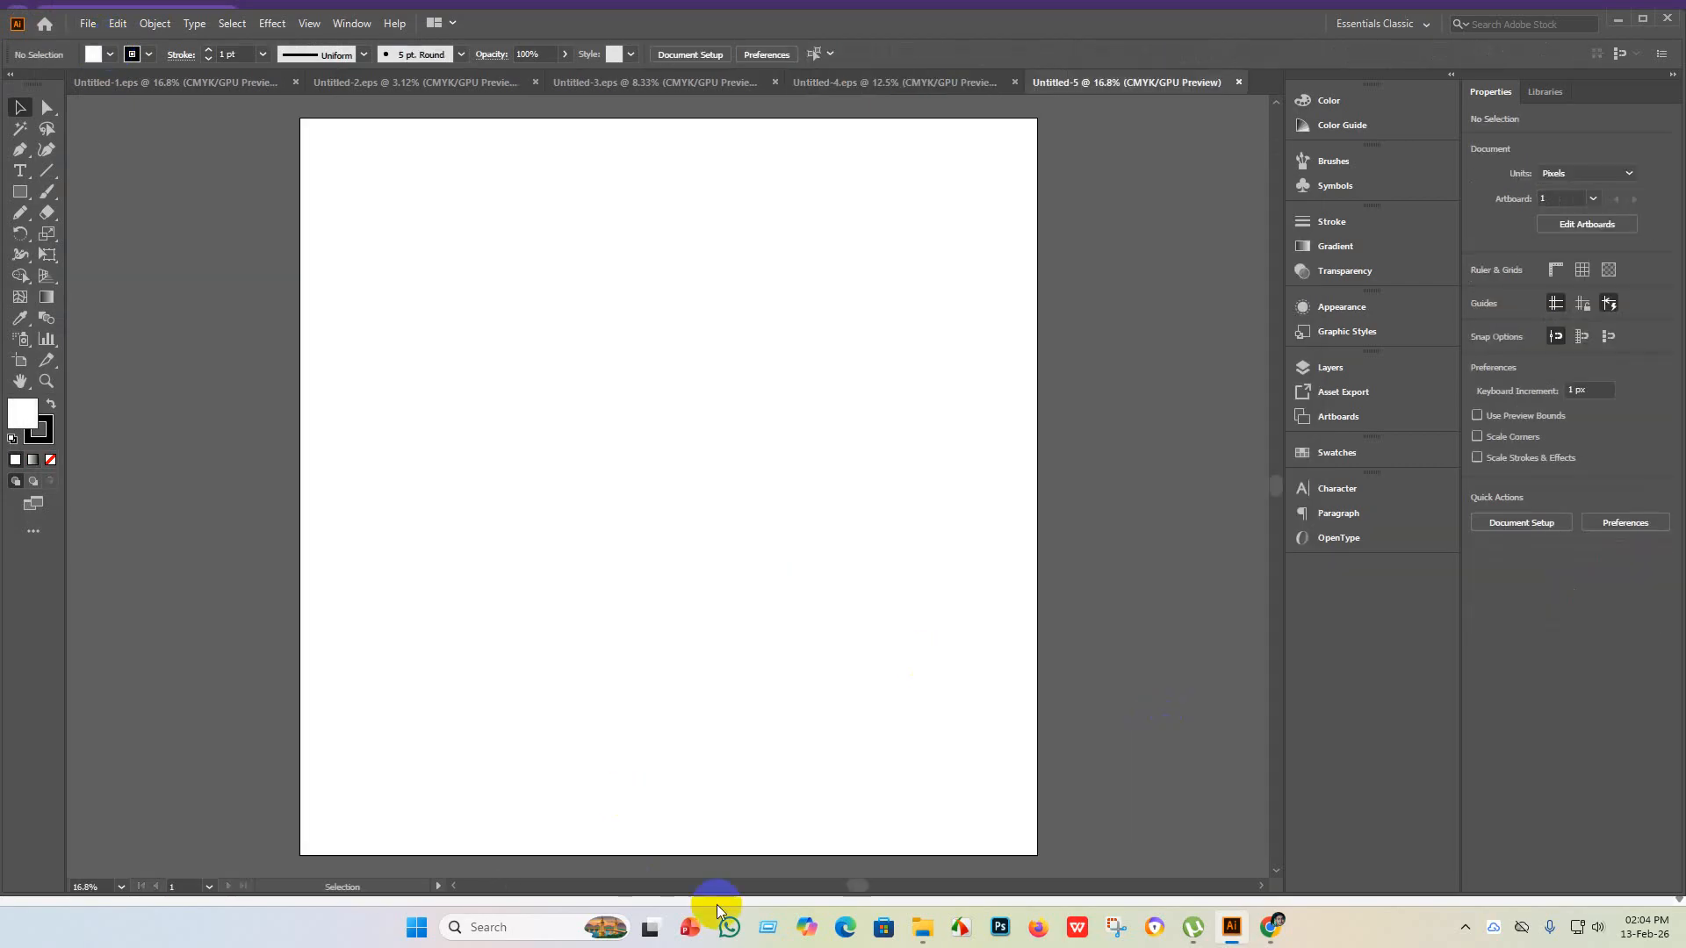
pyautogui.moveTo(920, 929)
pyautogui.click(873, 817)
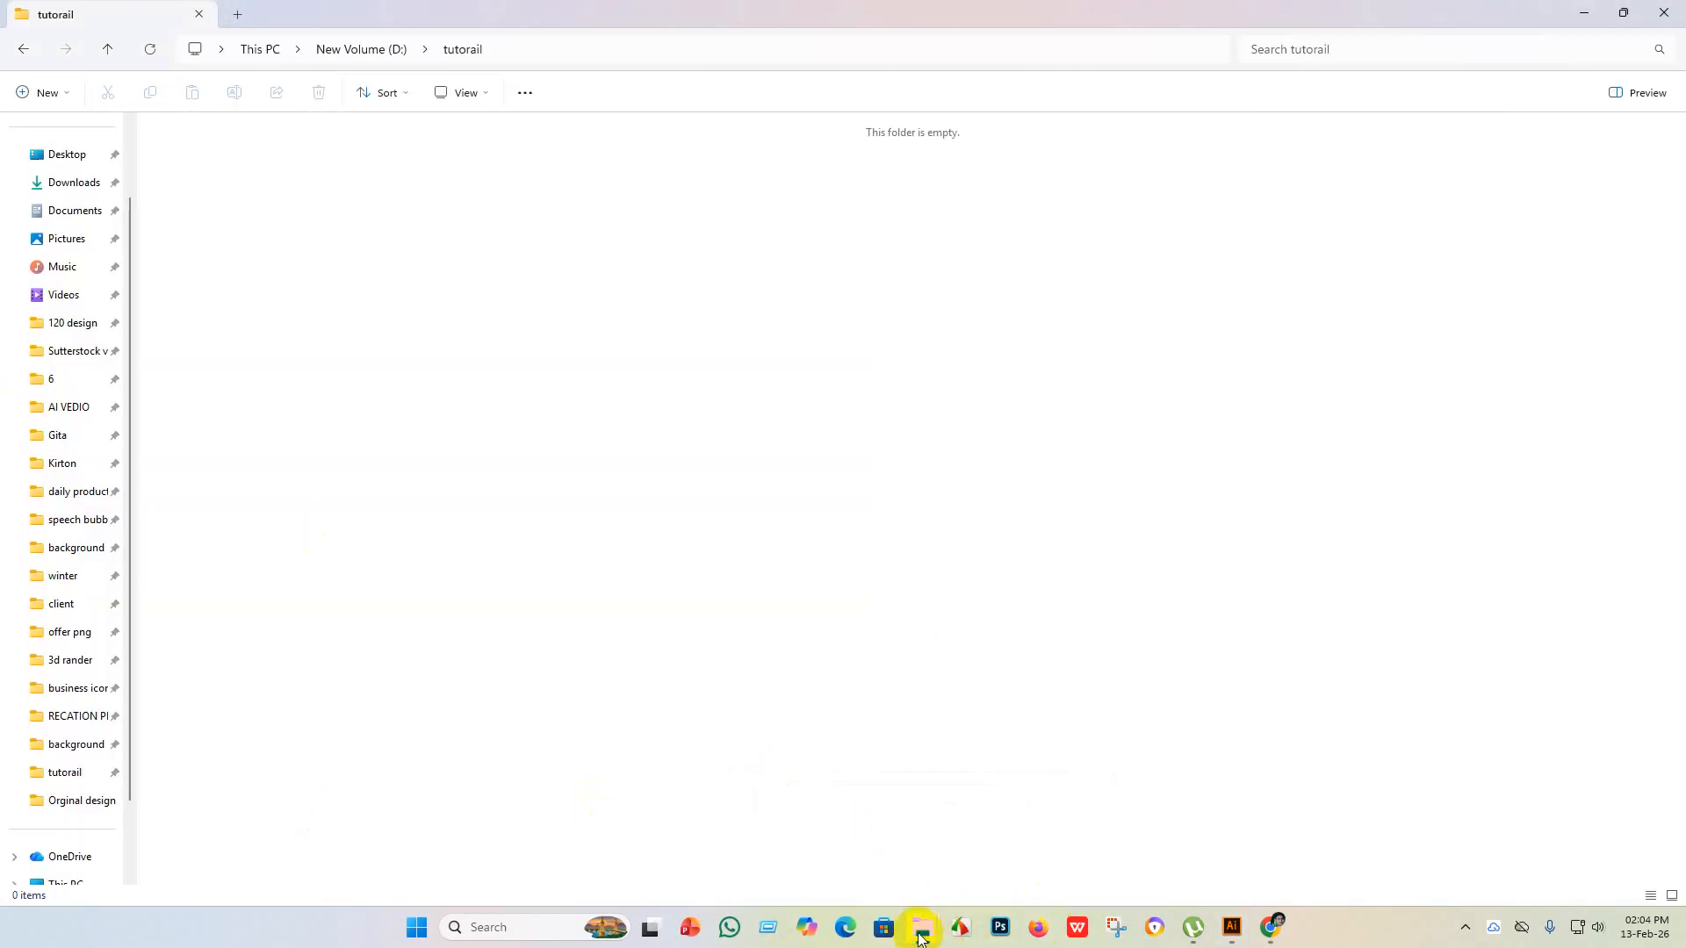
pyautogui.moveTo(920, 933)
pyautogui.moveTo(1232, 929)
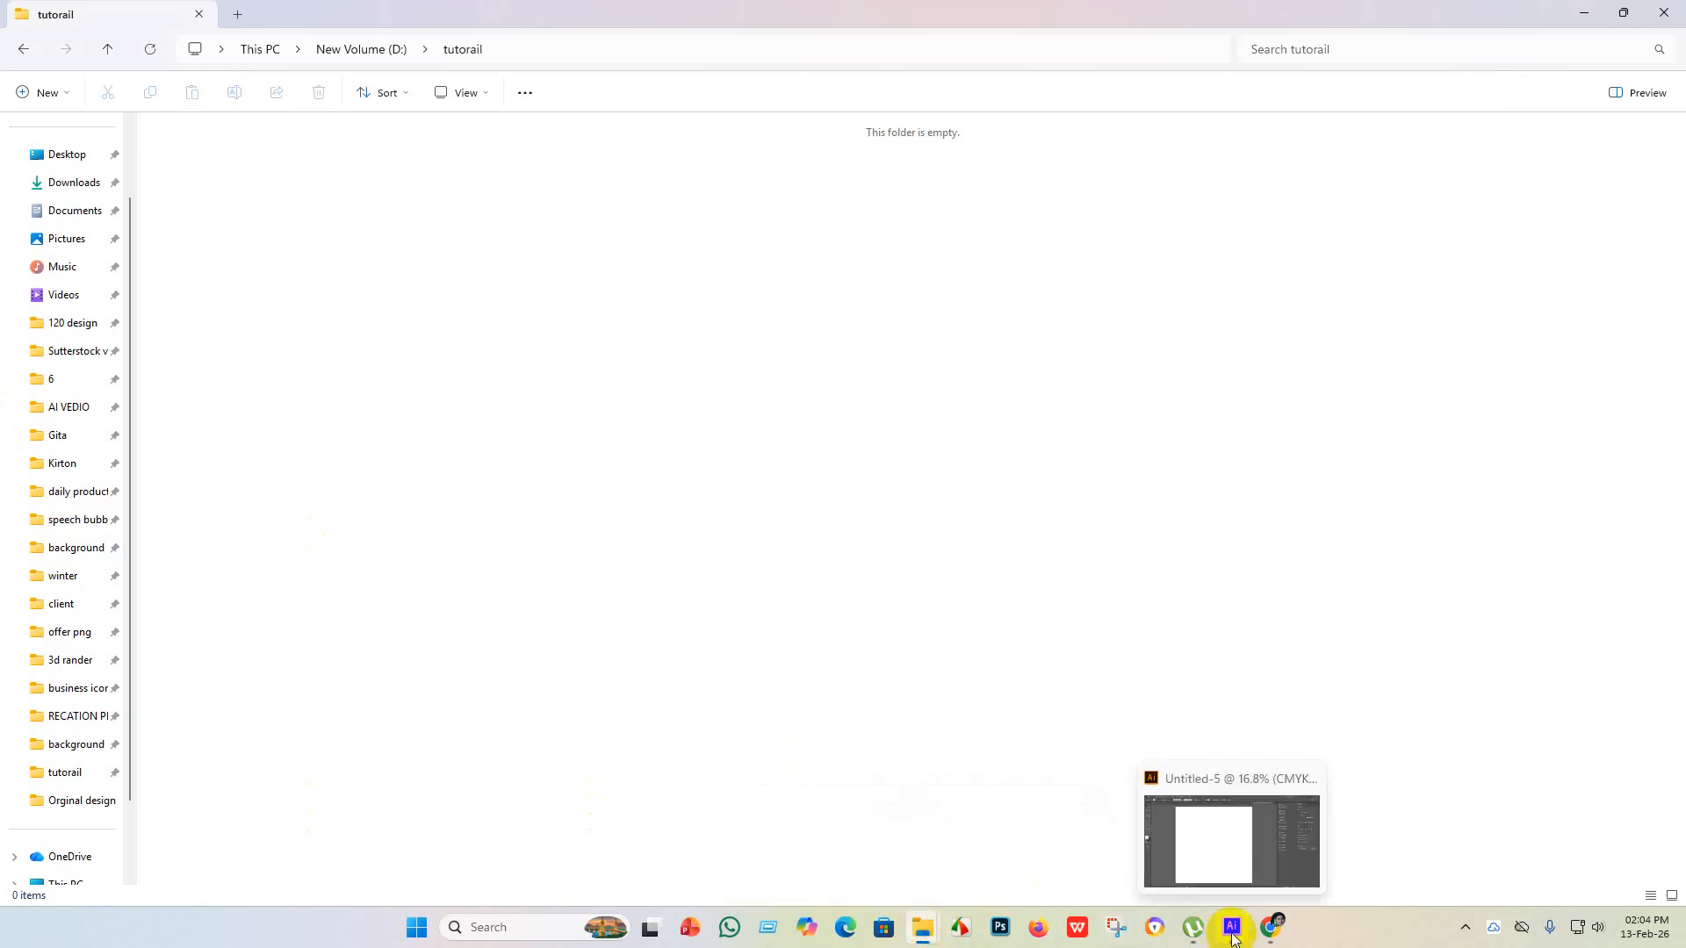
pyautogui.click(1223, 852)
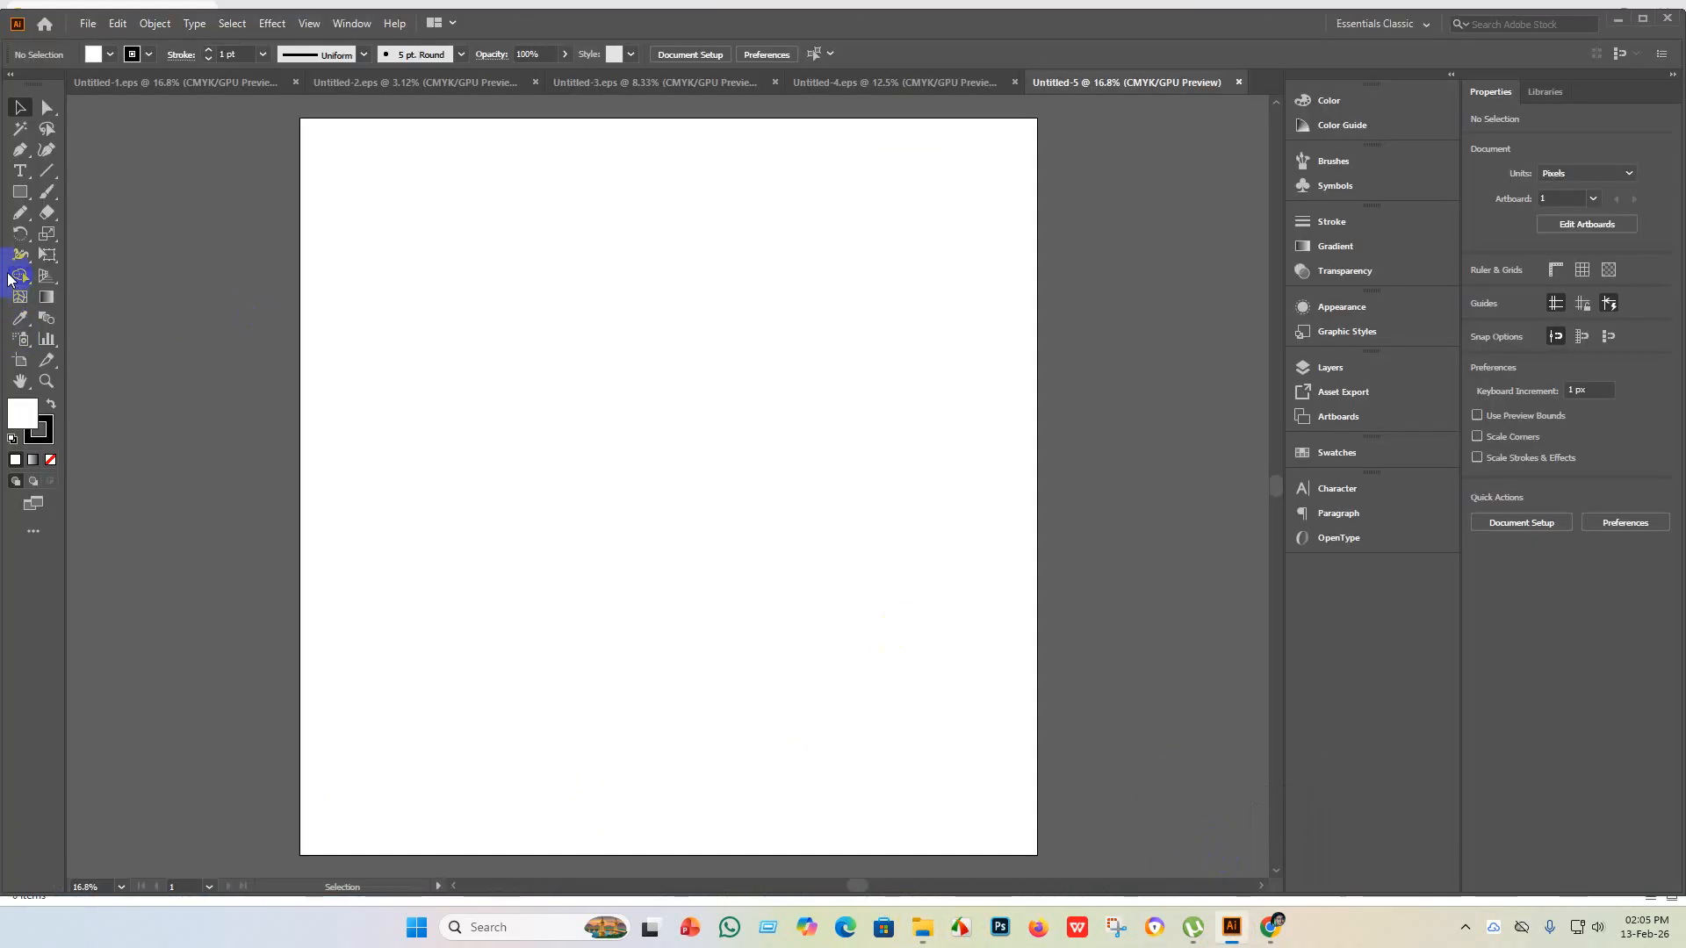
# - Draw a 4000 × 4000 px rectangle covering the whole artboard of the new document and deselect it
pyautogui.moveTo(20, 192); pyautogui.dragTo(53, 193)
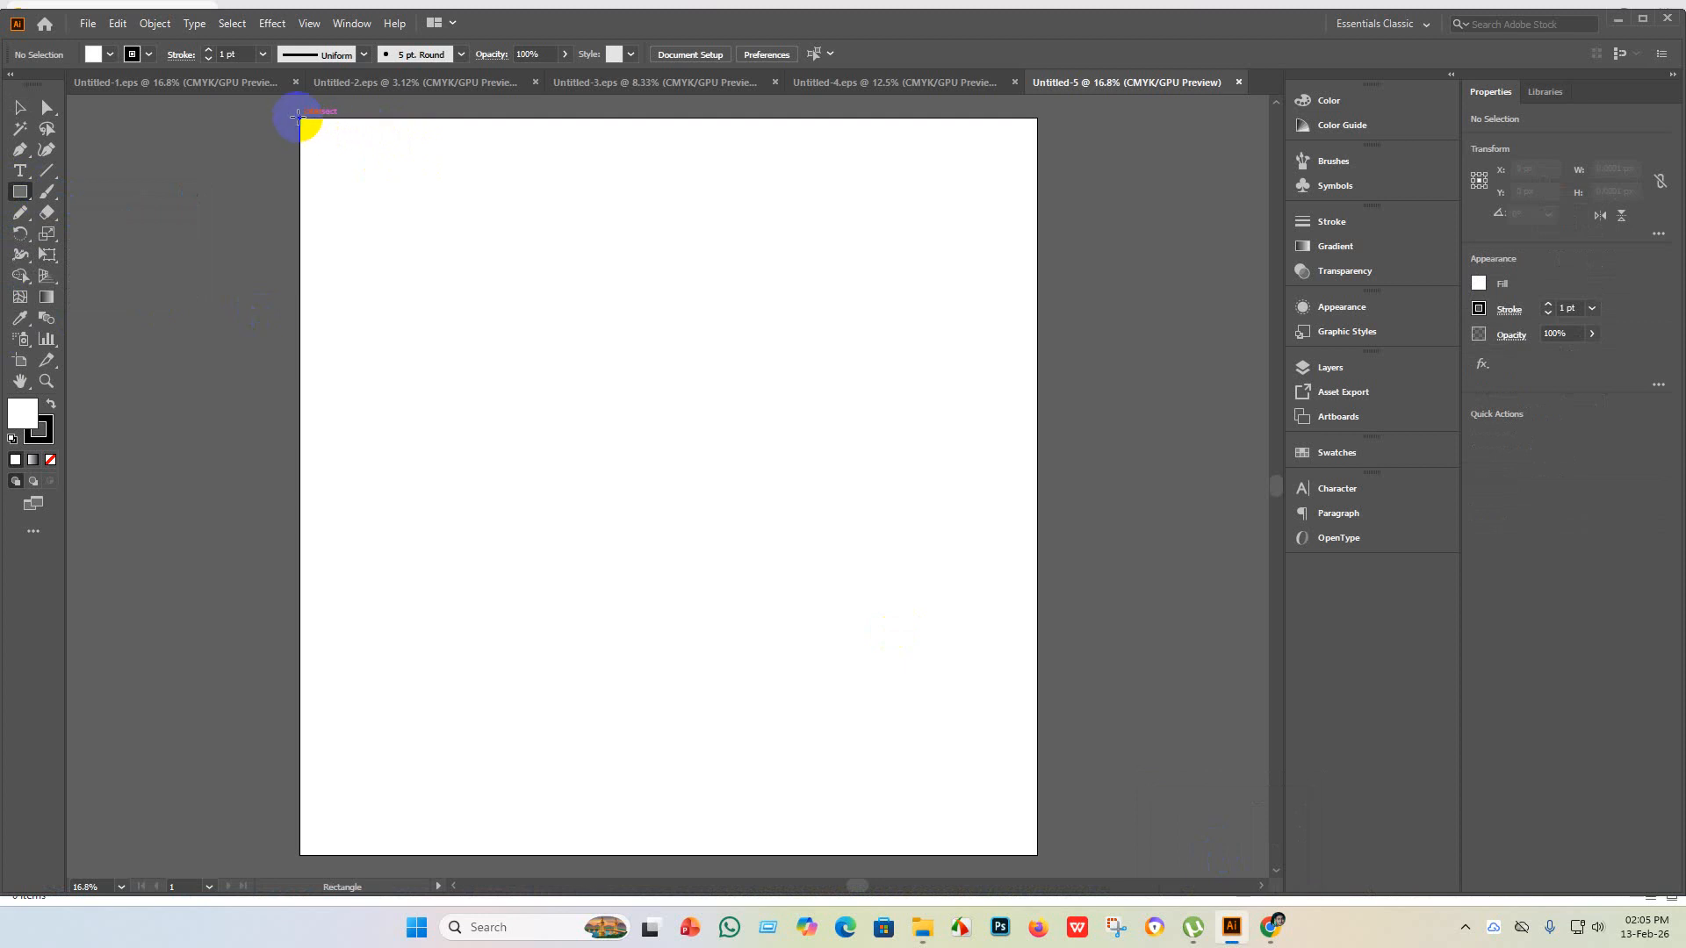
pyautogui.moveTo(299, 114); pyautogui.dragTo(1038, 849)
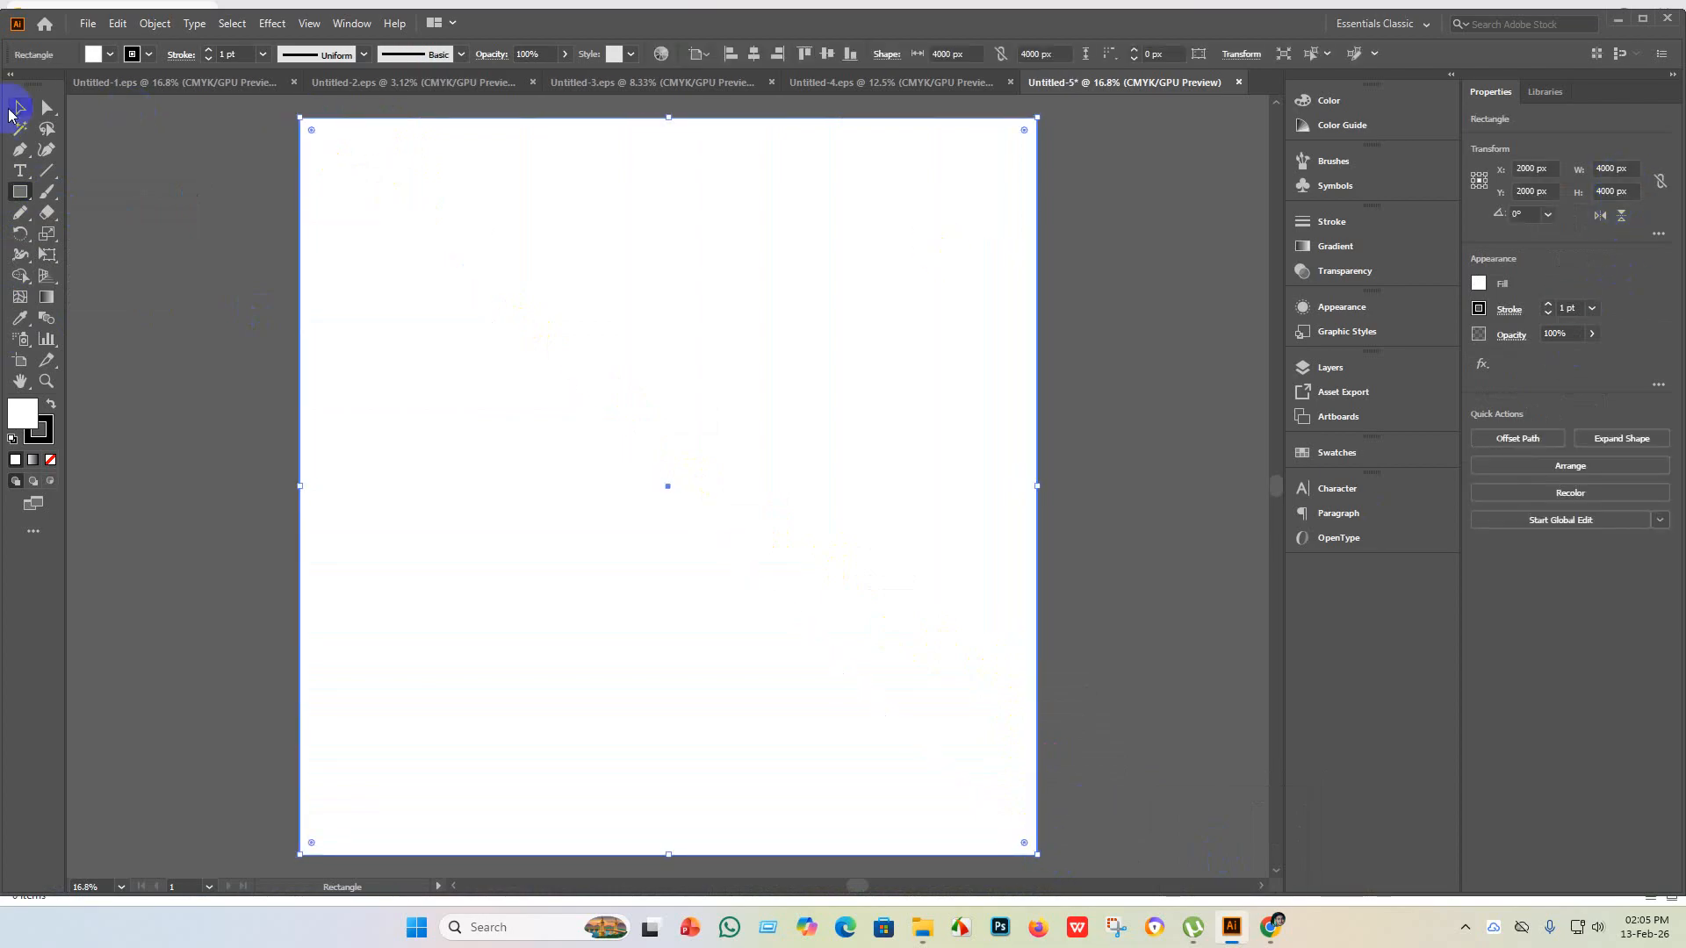
pyautogui.click(16, 109)
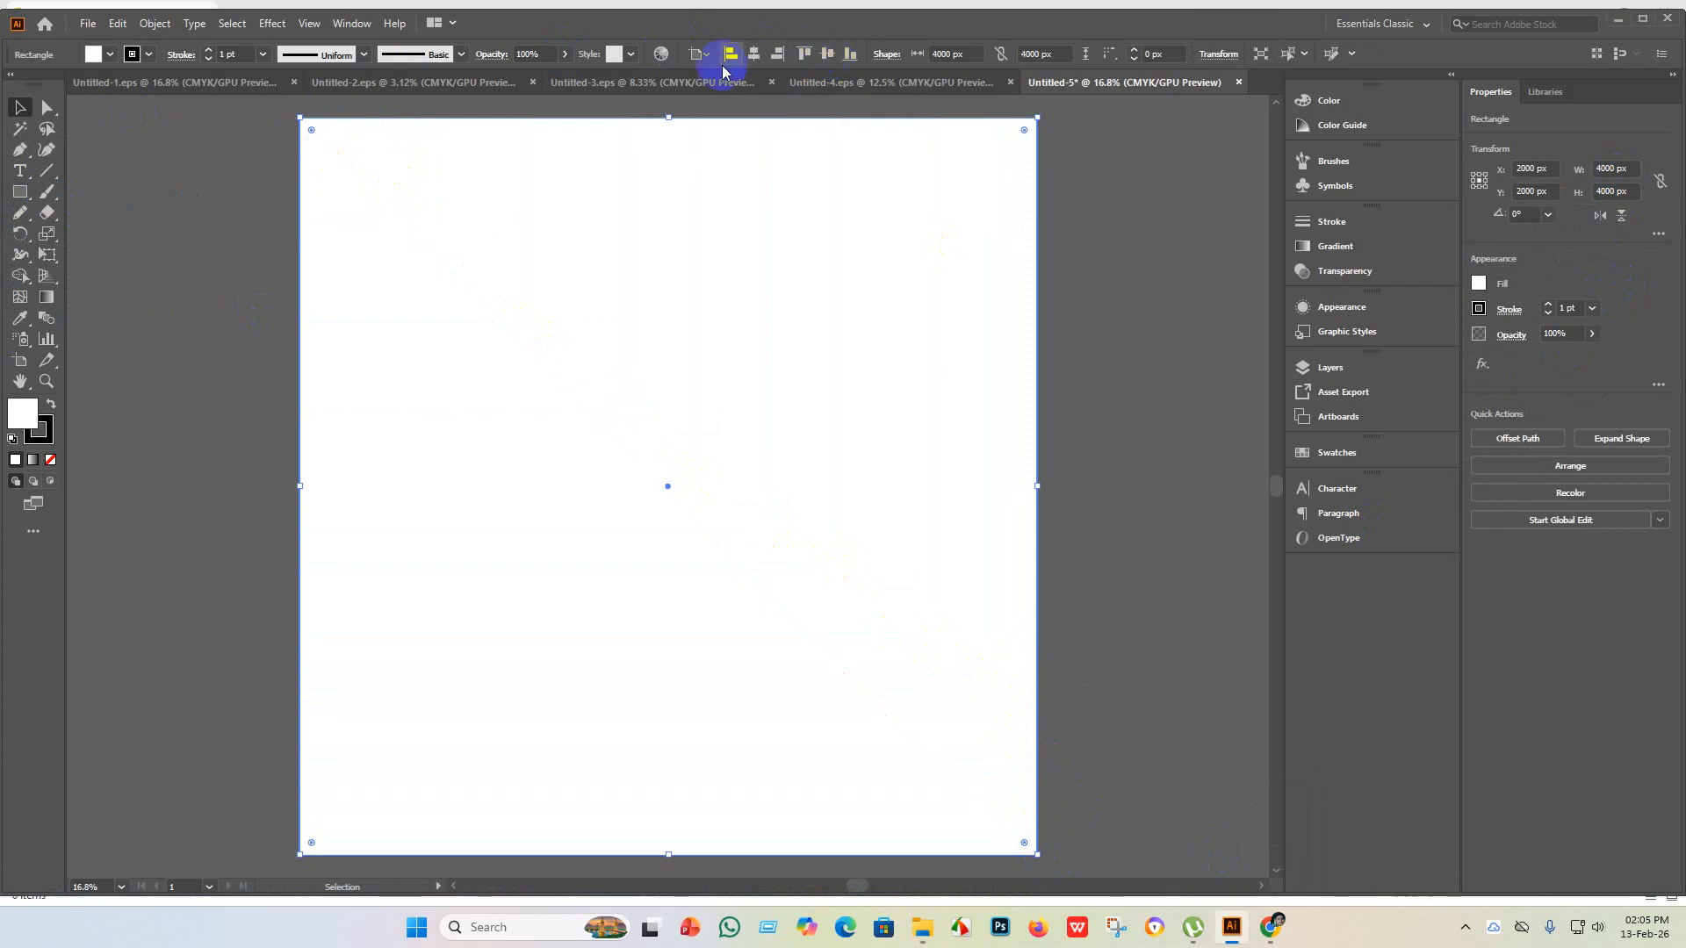
pyautogui.click(171, 225)
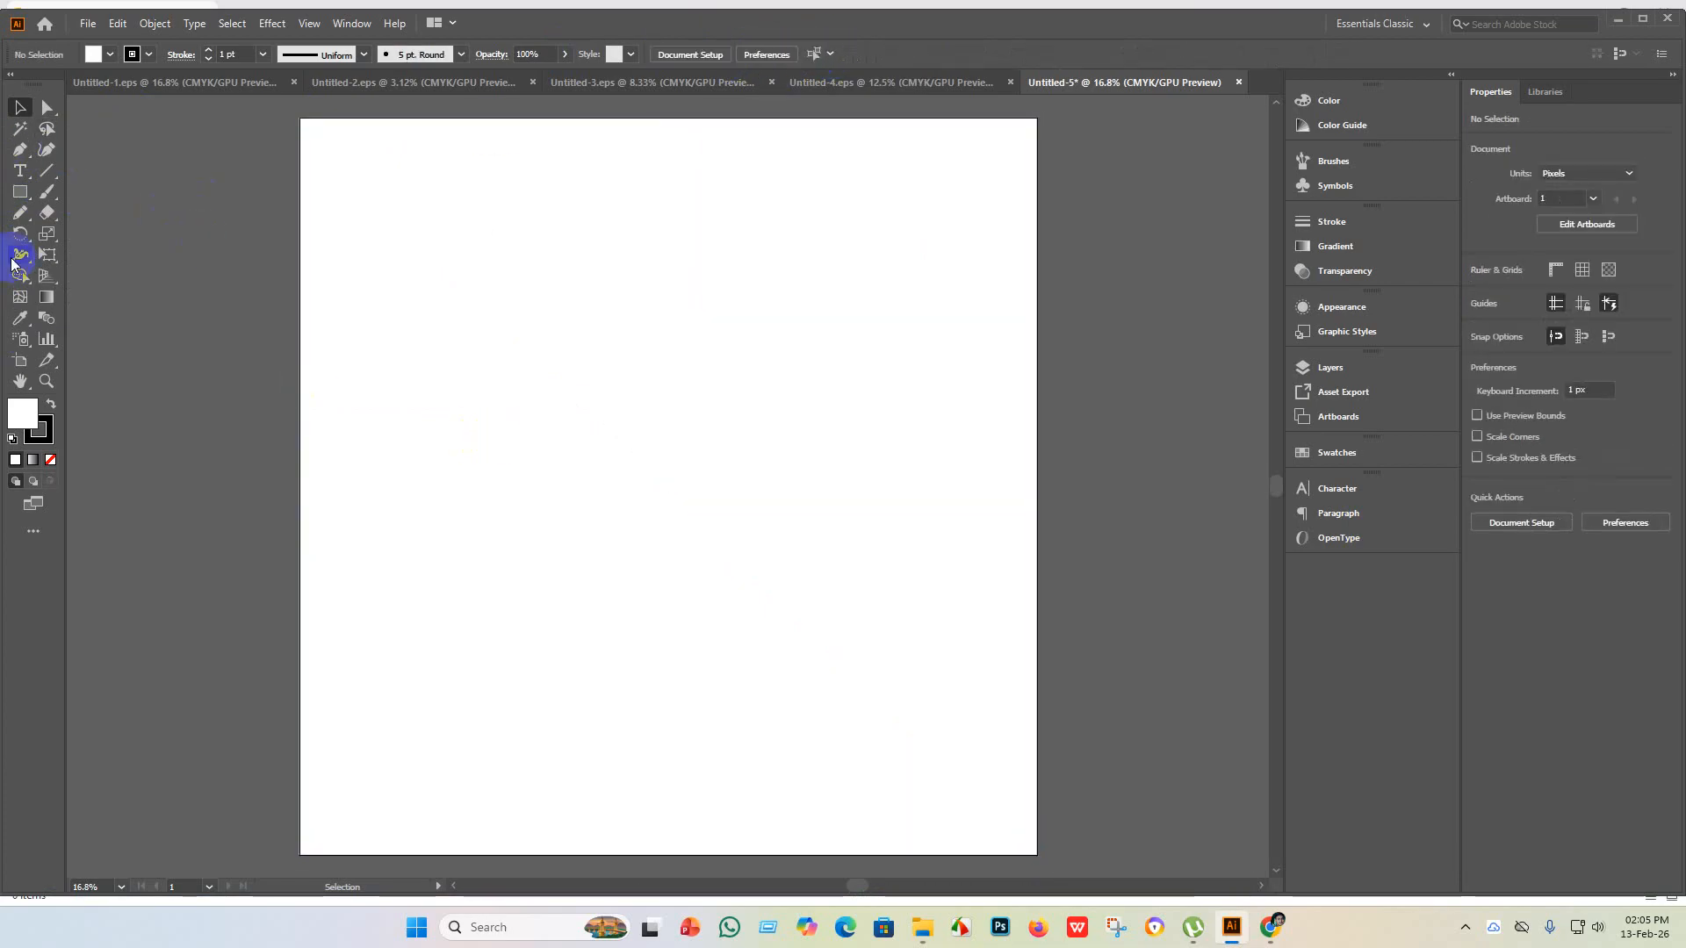
# - Fill the artboard-sized rectangle with a linear gradient at 0° and recolor its white start stop with the black swatch
pyautogui.doubleClick(48, 299)
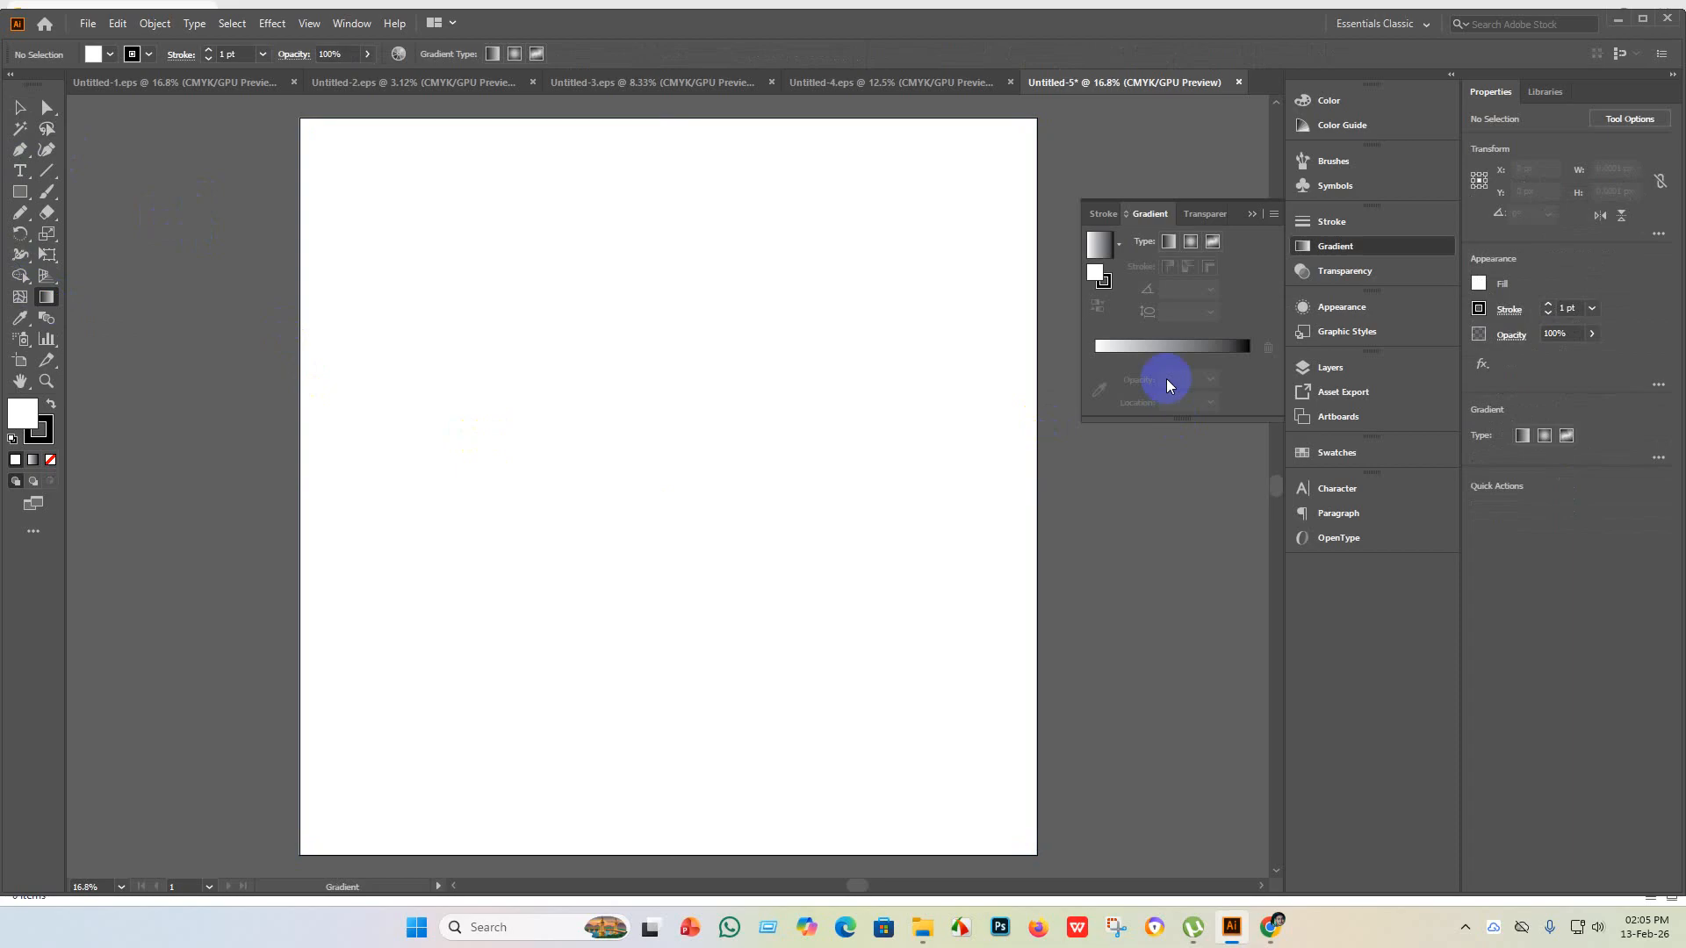
pyautogui.click(801, 358)
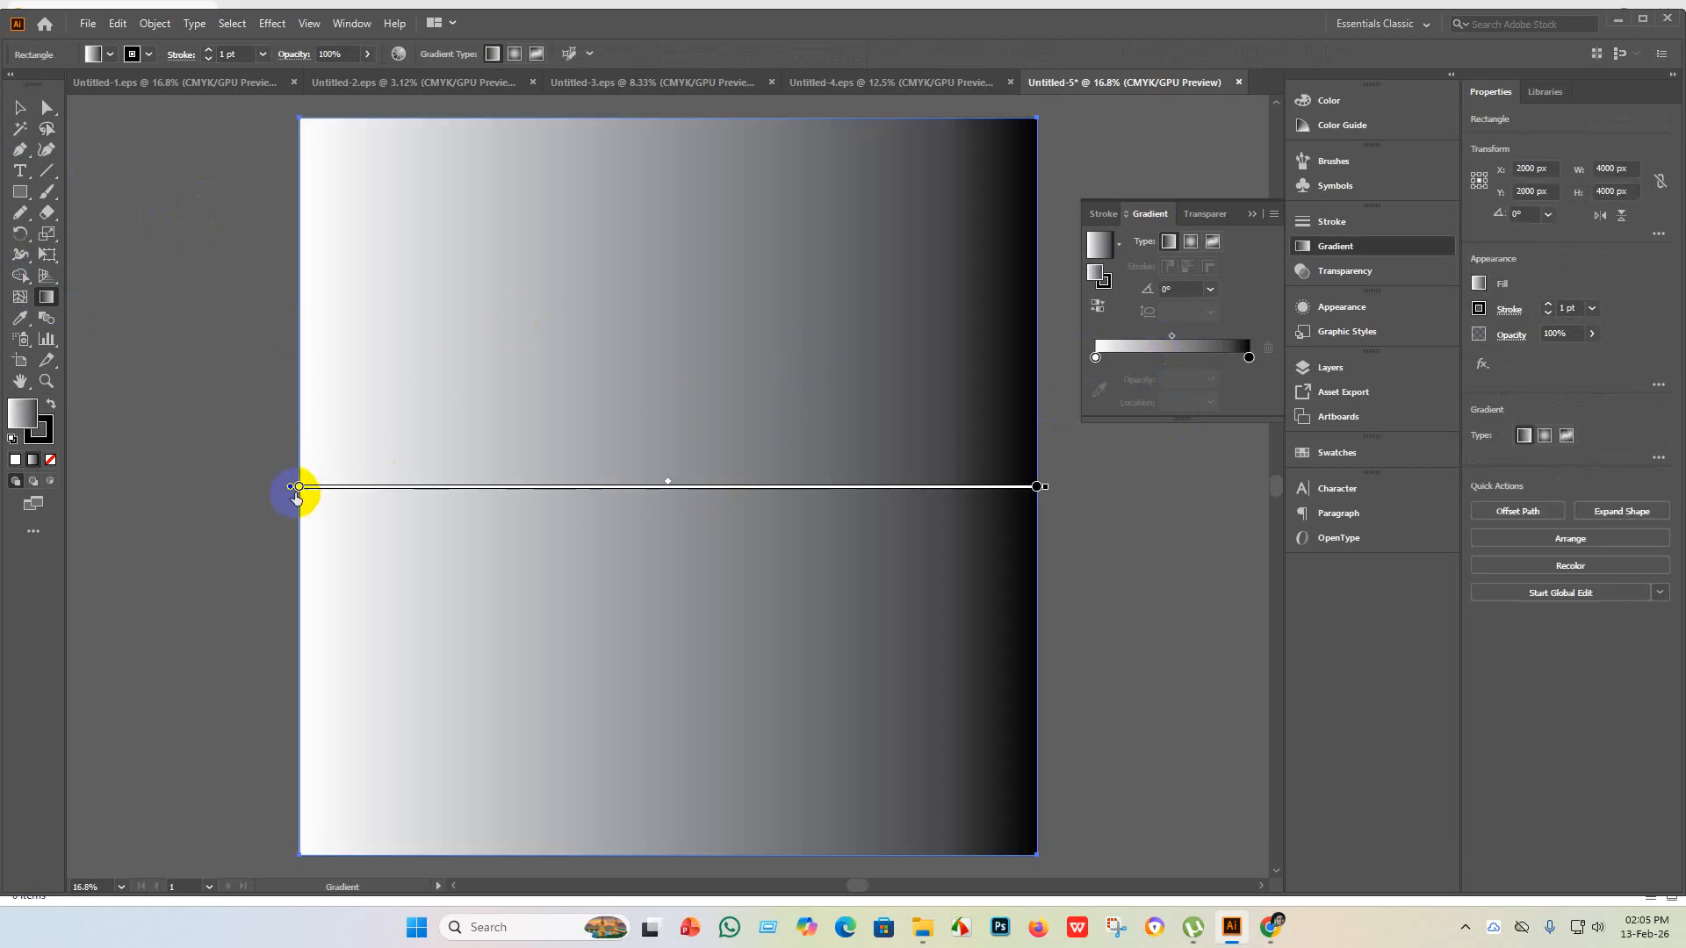
pyautogui.doubleClick(299, 487)
pyautogui.click(113, 551)
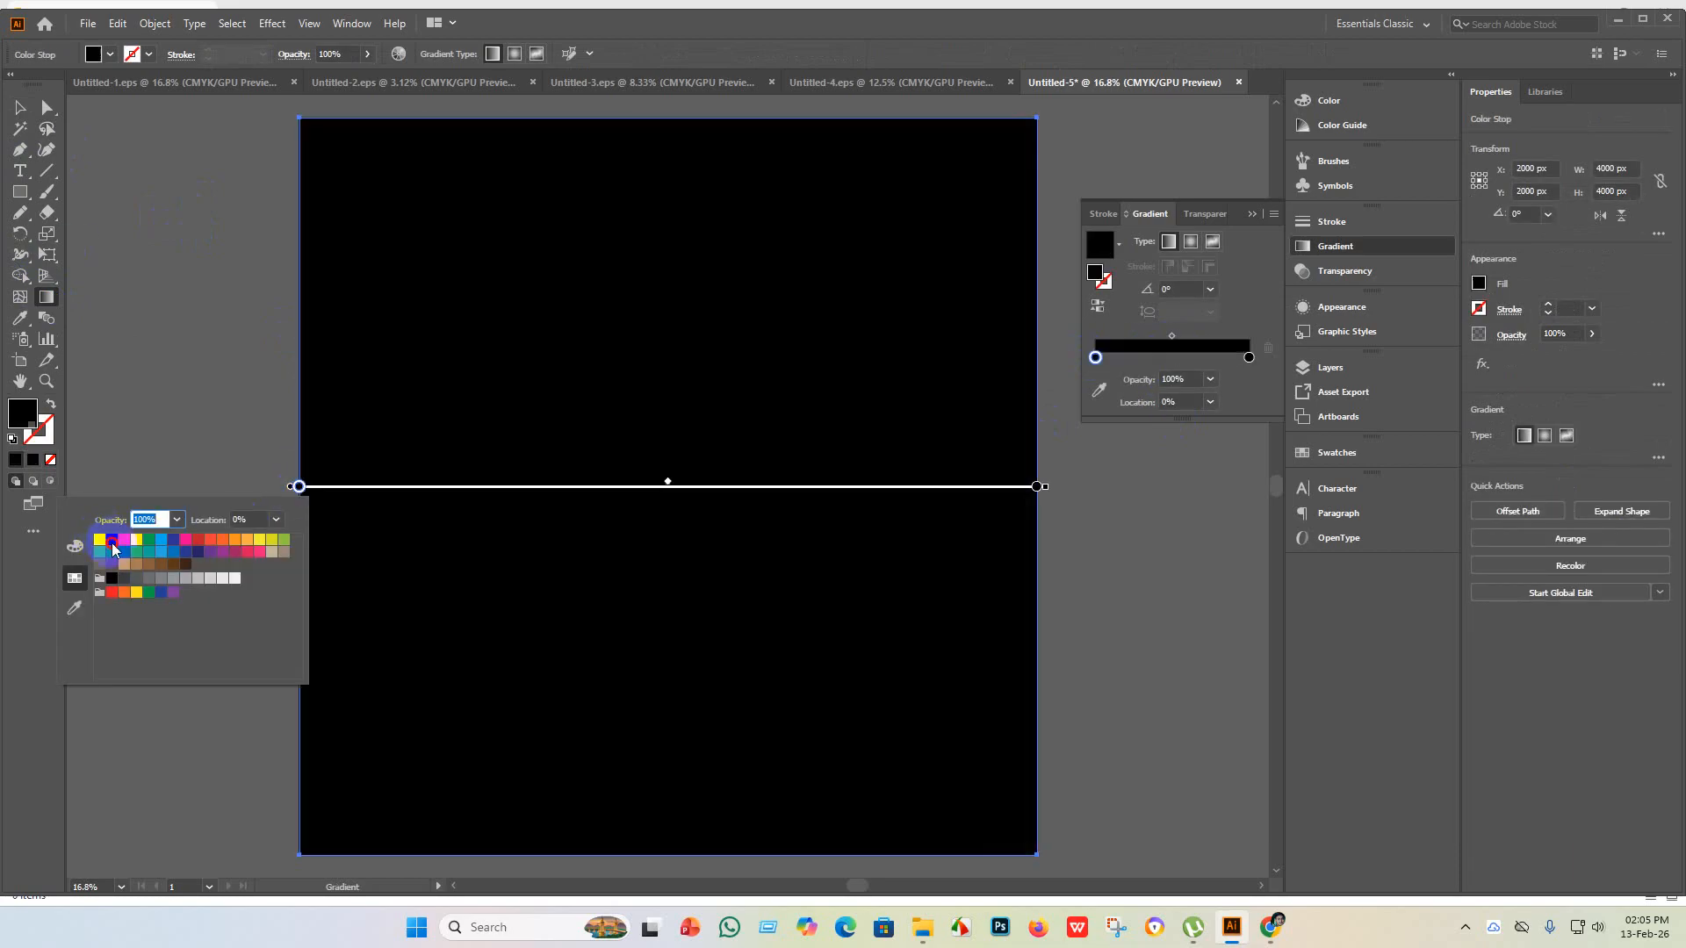
# - Try several brown swatches on the linear gradient's end stop and settle on the dark gray swatch C=0 M=0 Y=0 K=80
pyautogui.click(1038, 488)
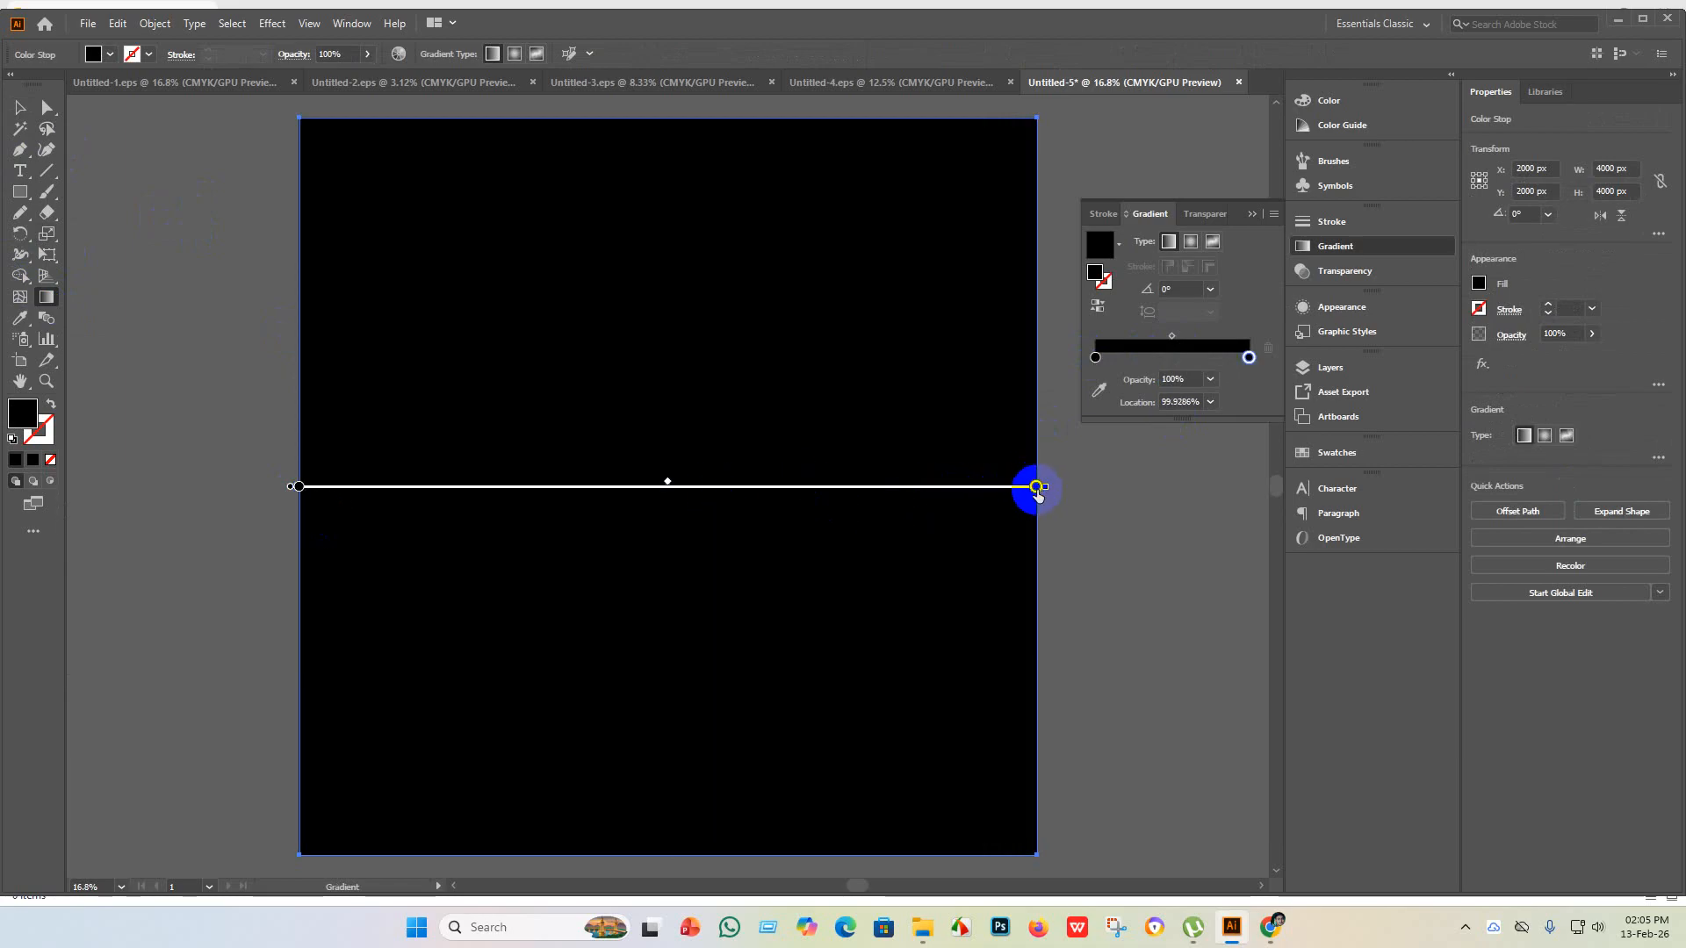
pyautogui.doubleClick(1037, 487)
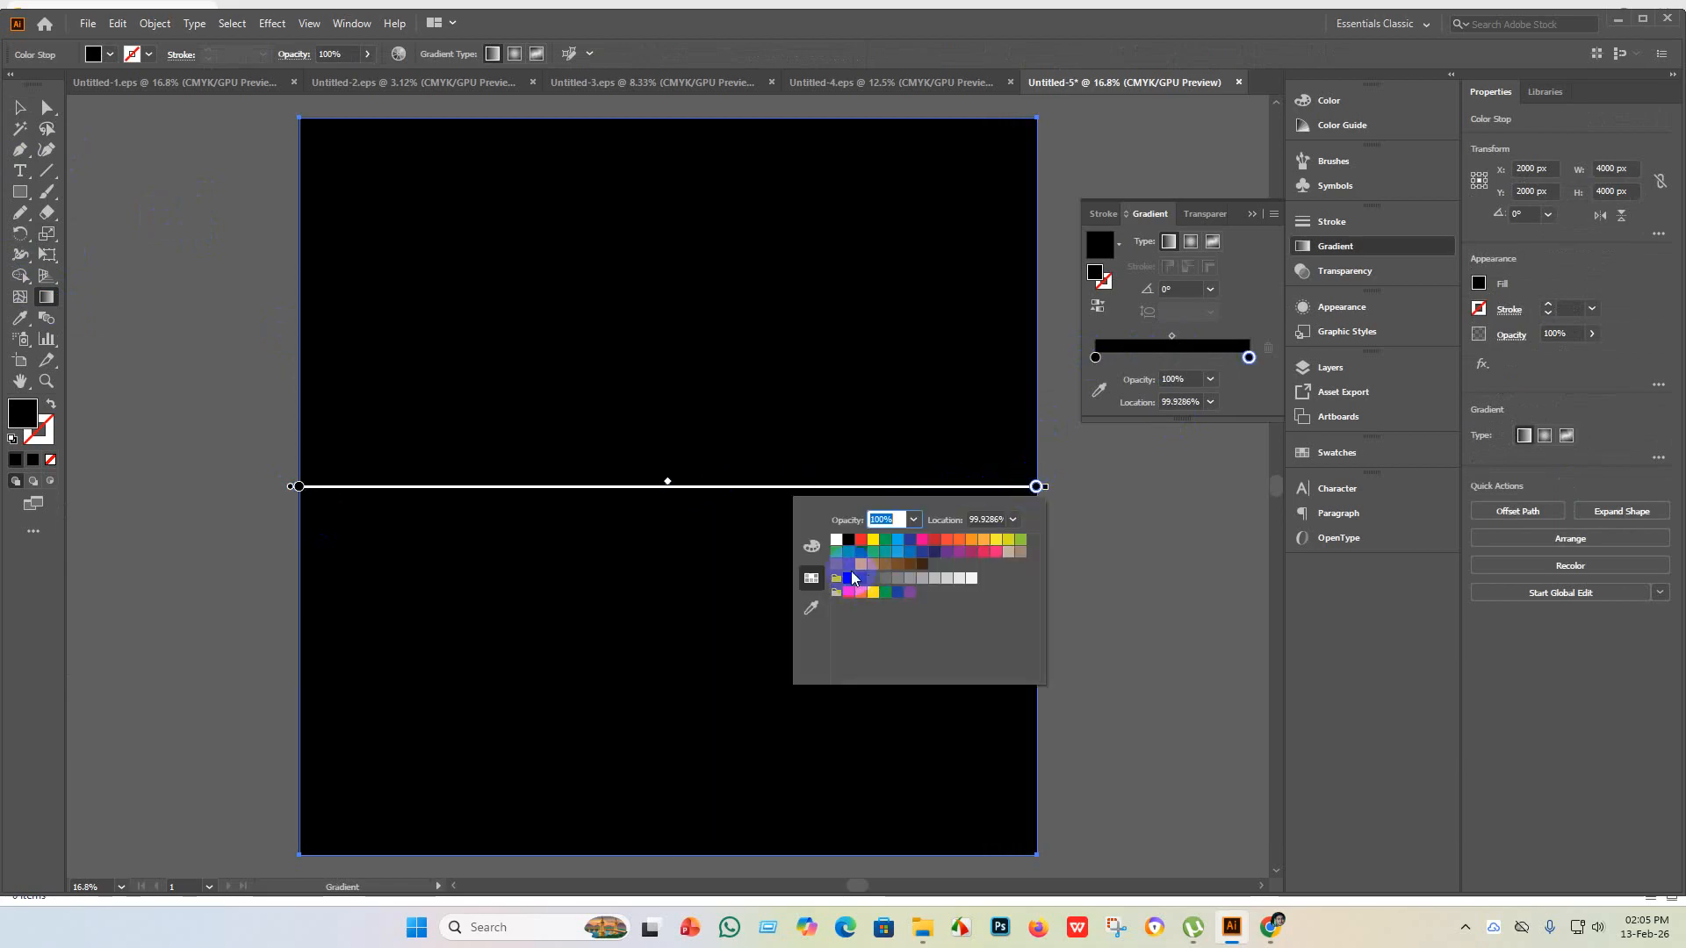
pyautogui.click(848, 565)
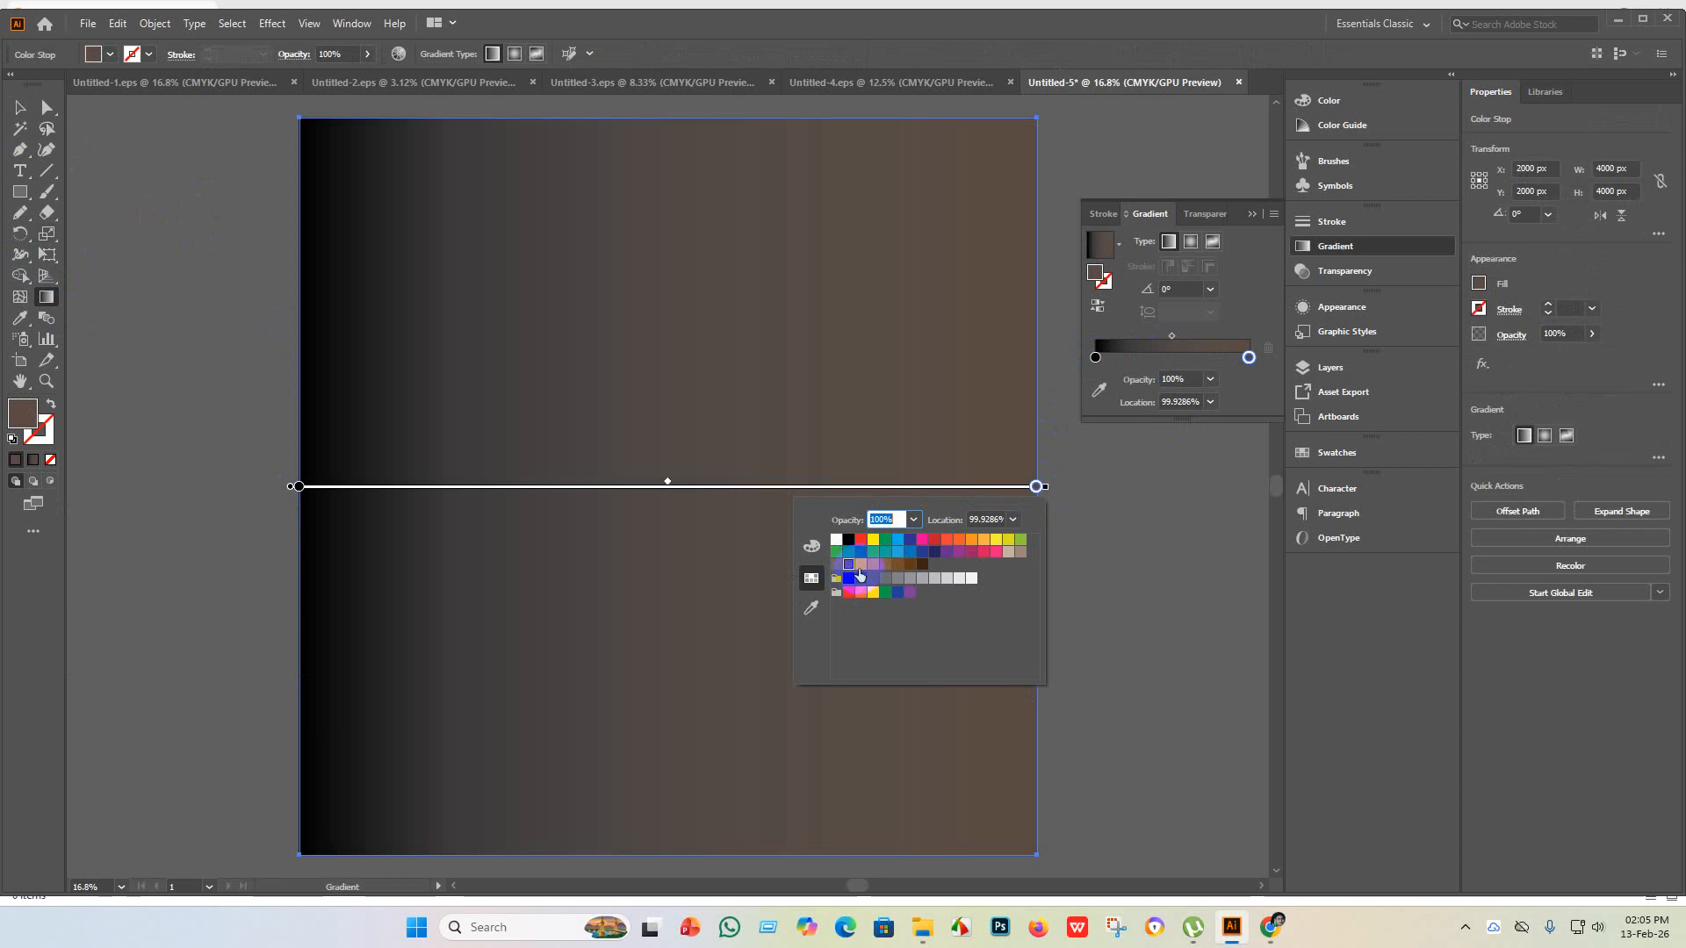
pyautogui.click(920, 566)
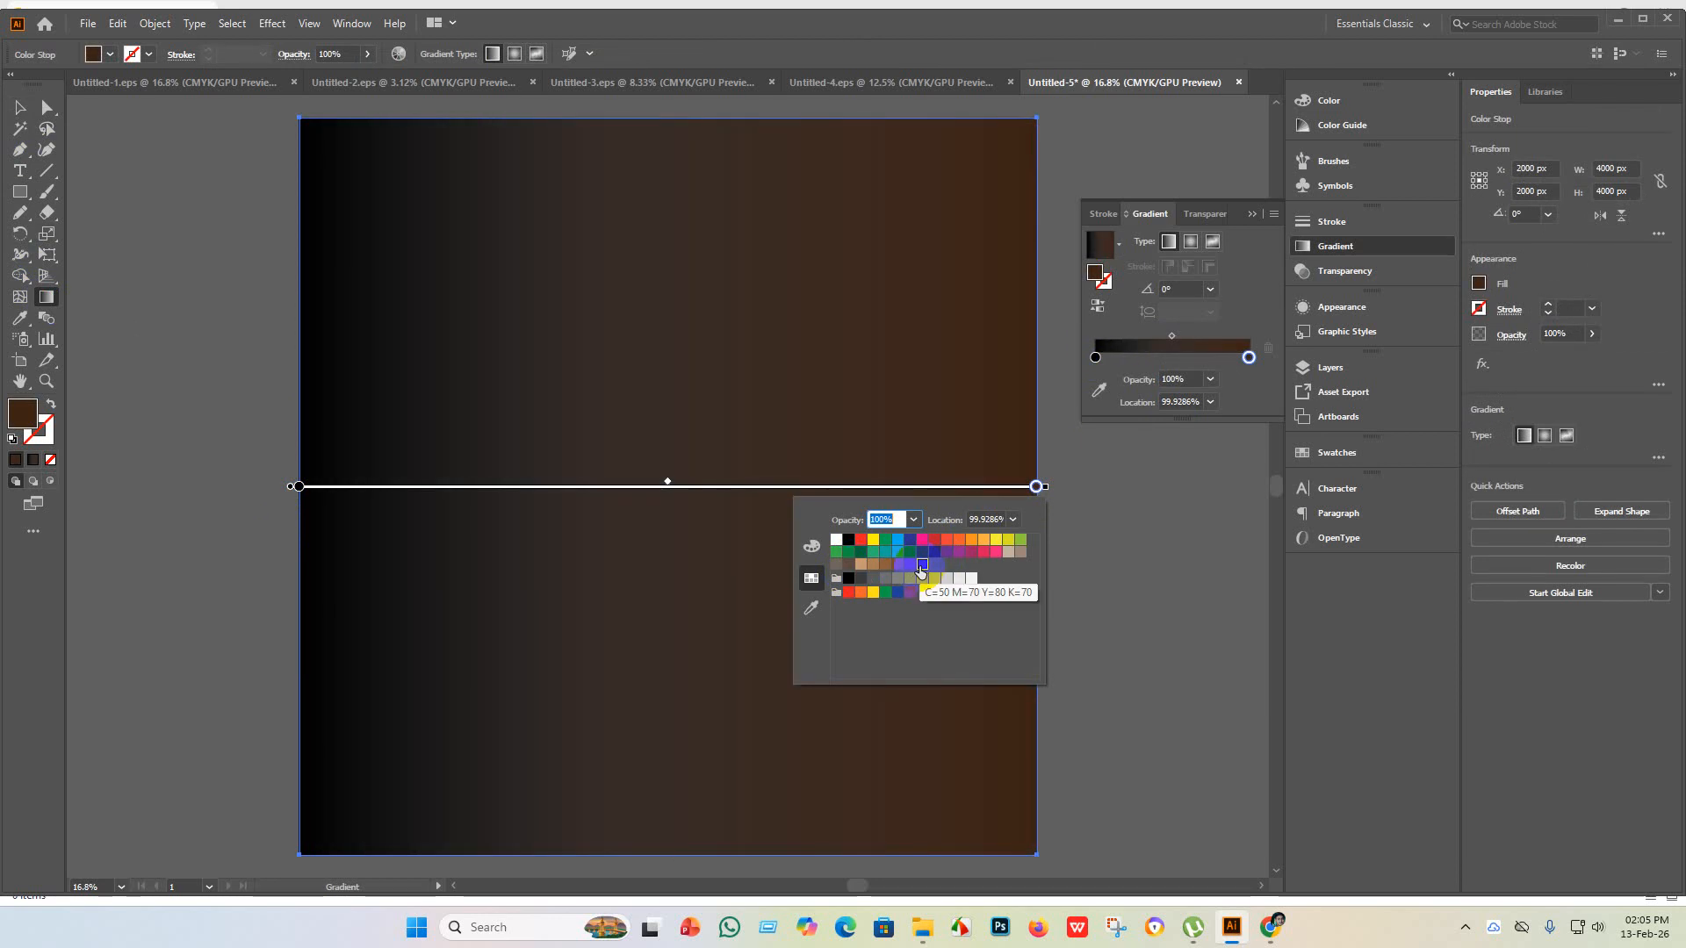
pyautogui.click(1021, 554)
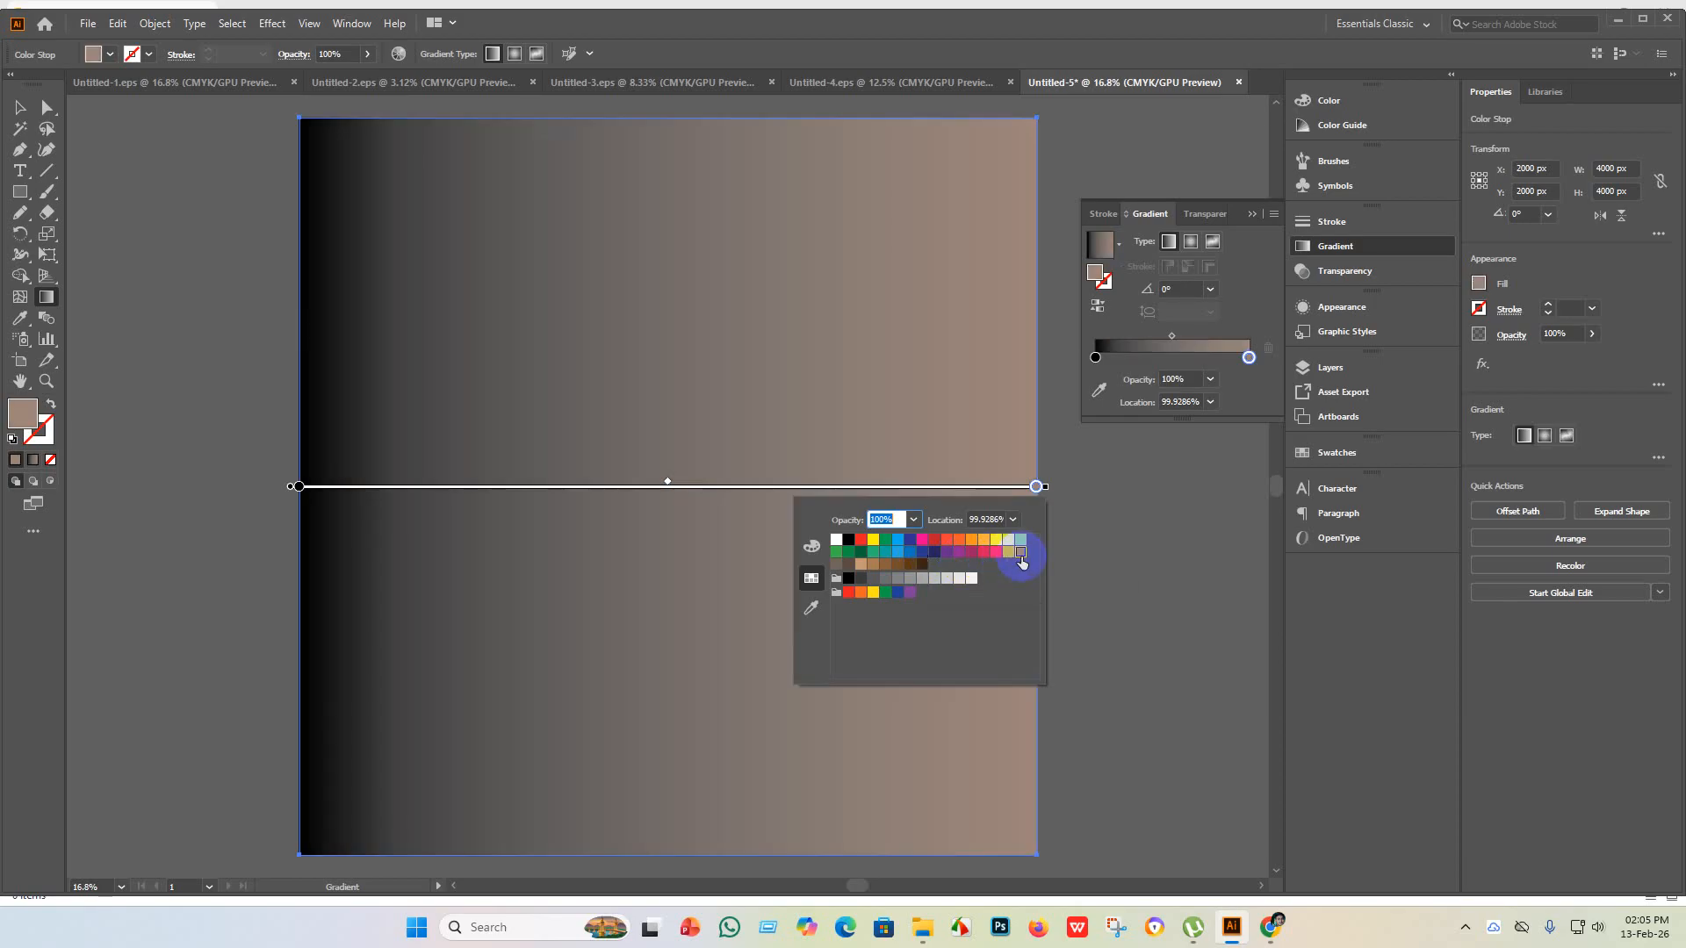
pyautogui.click(923, 569)
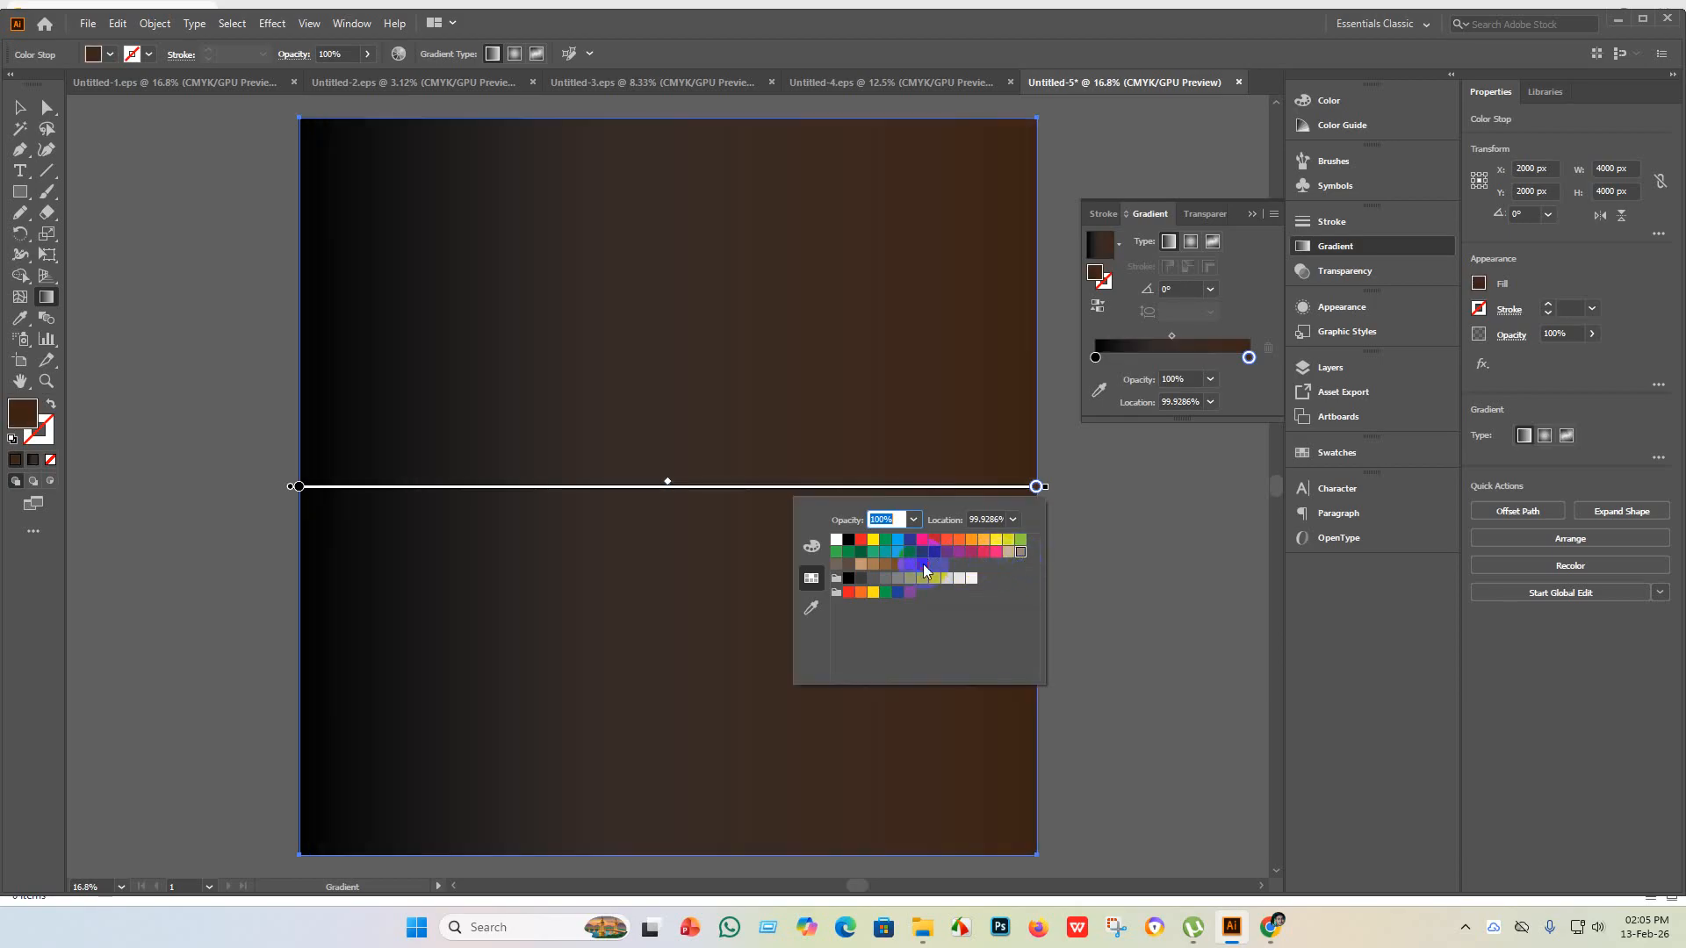
pyautogui.click(860, 579)
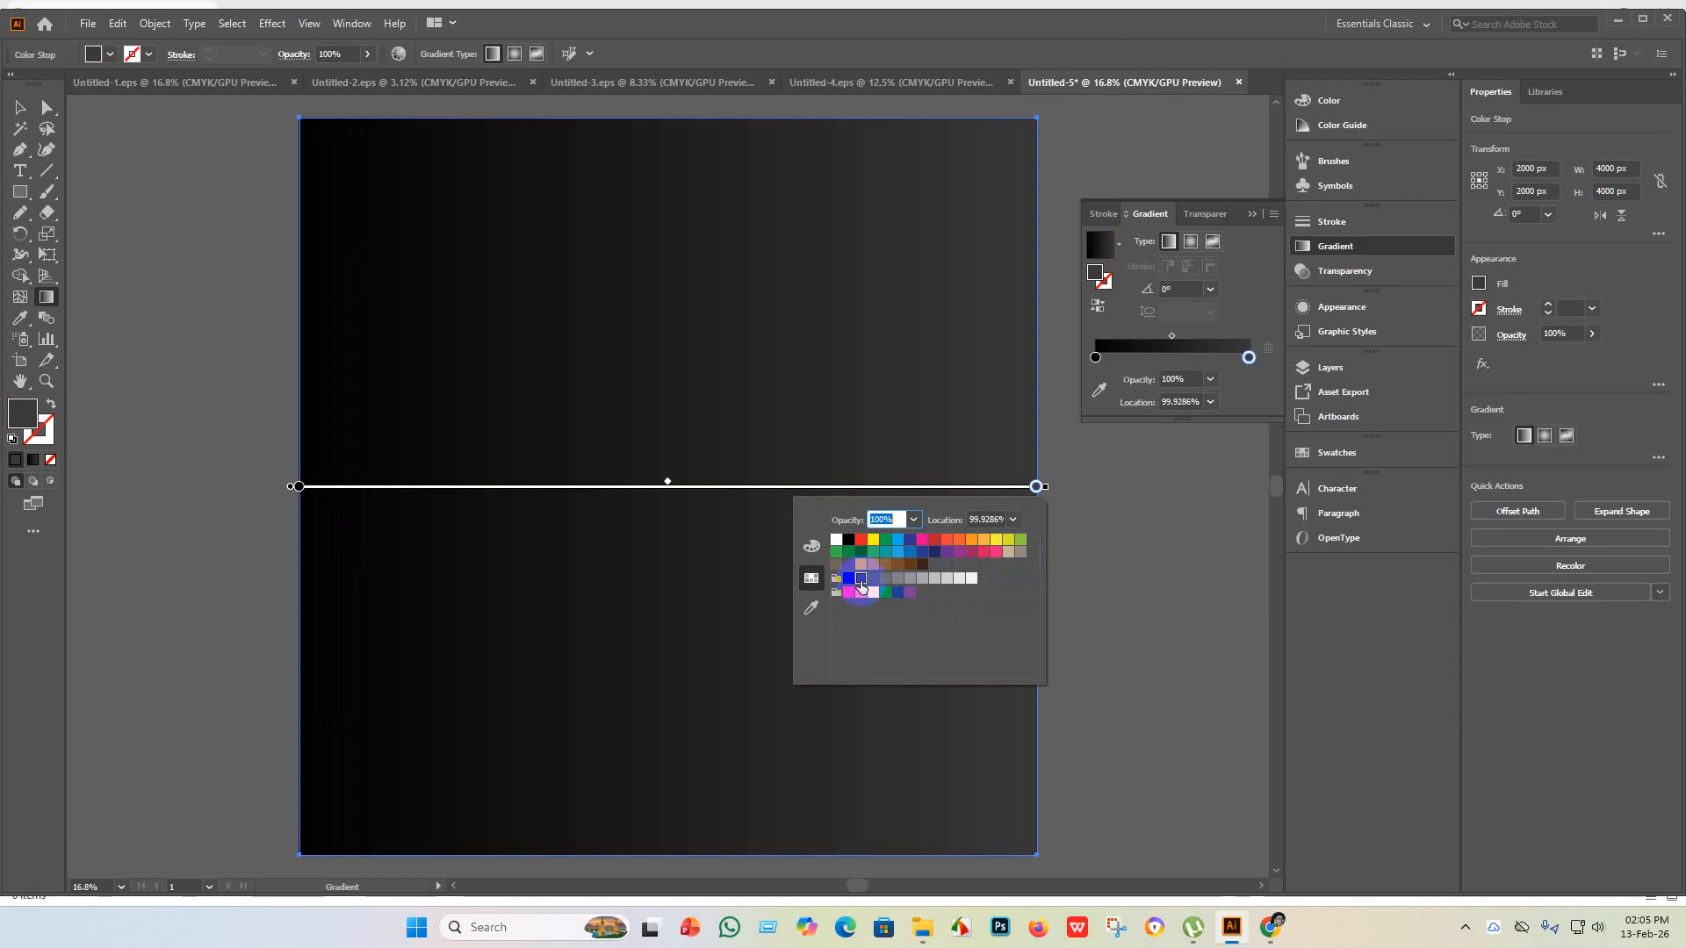
pyautogui.click(874, 583)
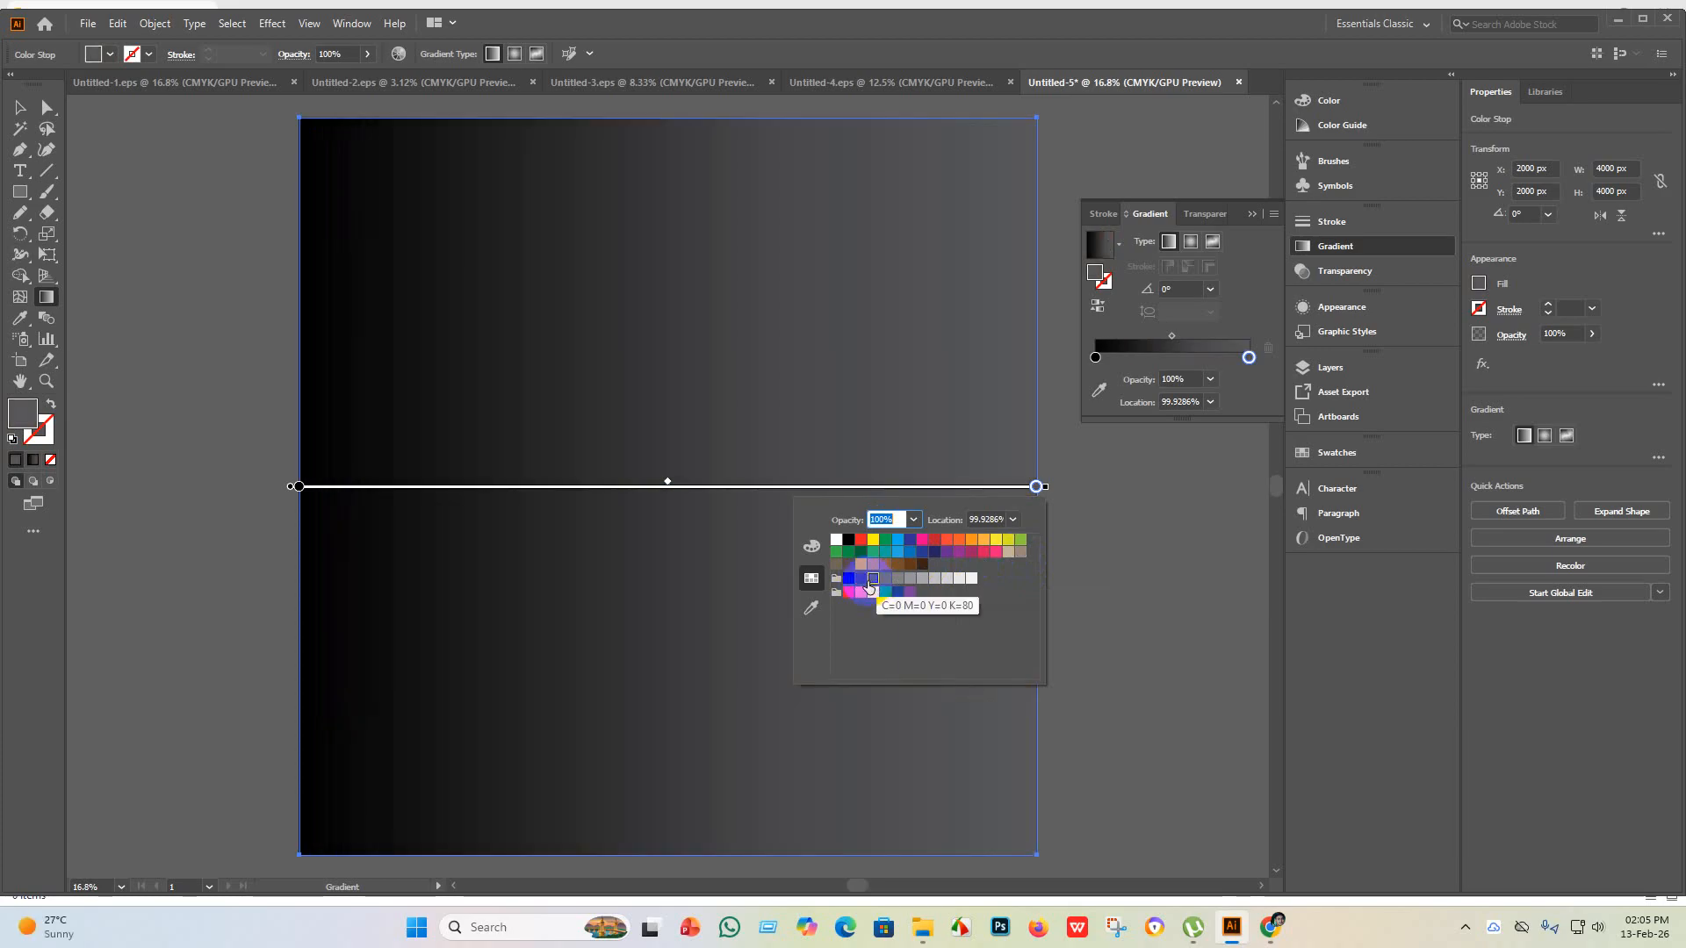
pyautogui.click(923, 553)
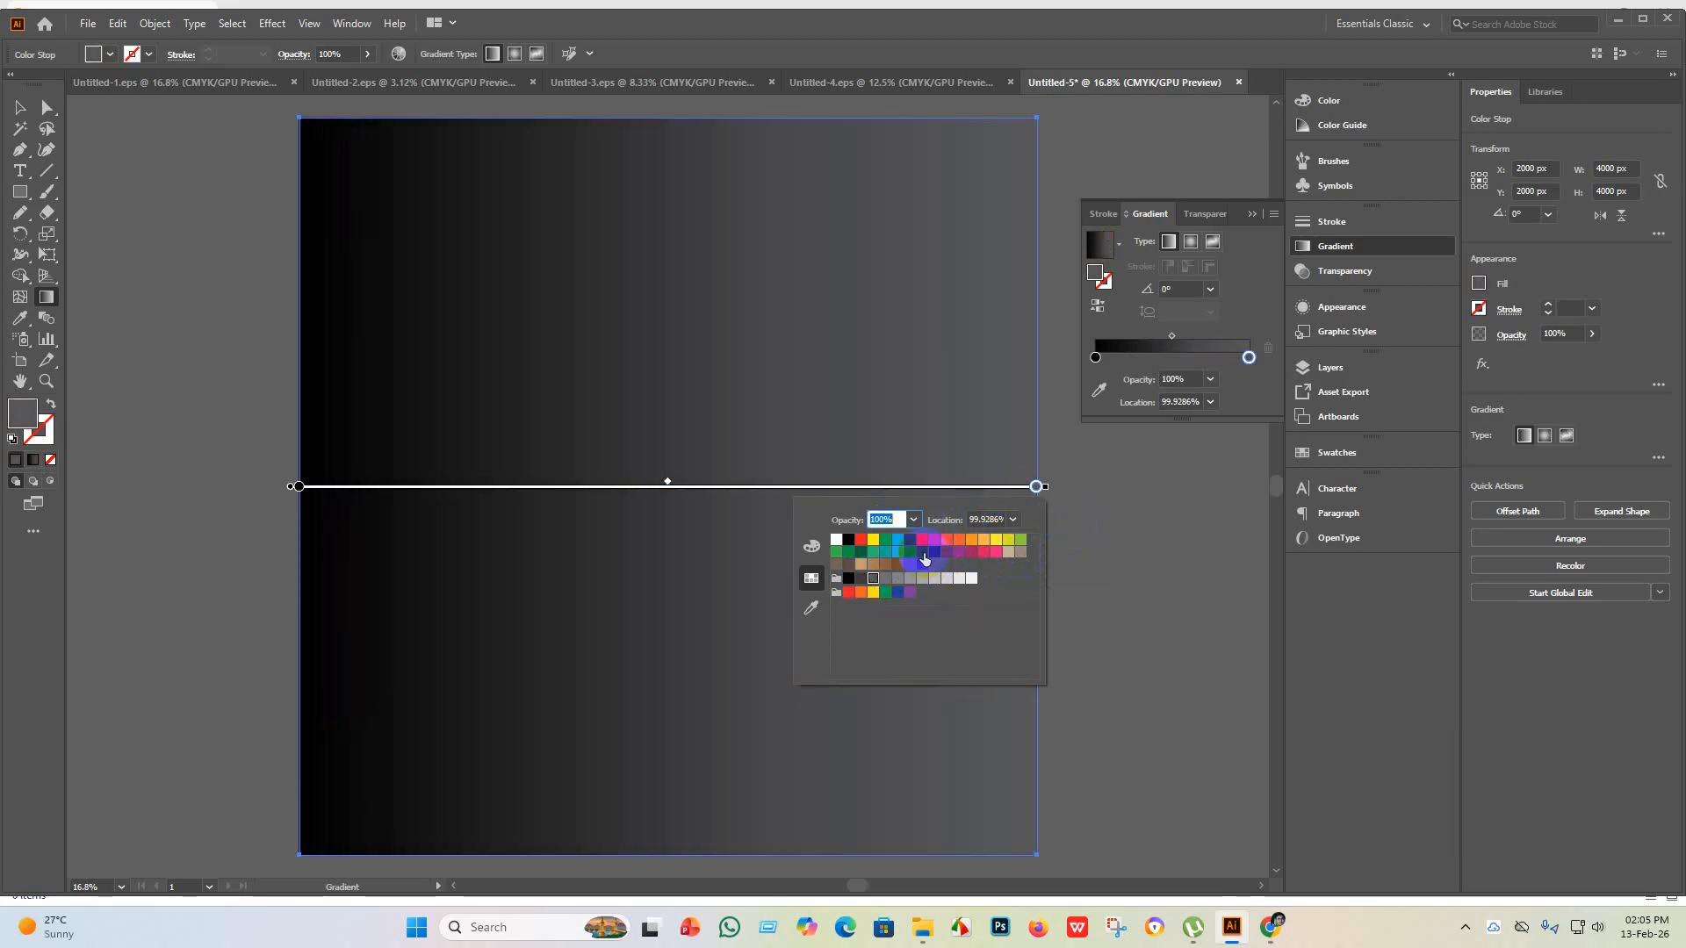
pyautogui.click(30, 106)
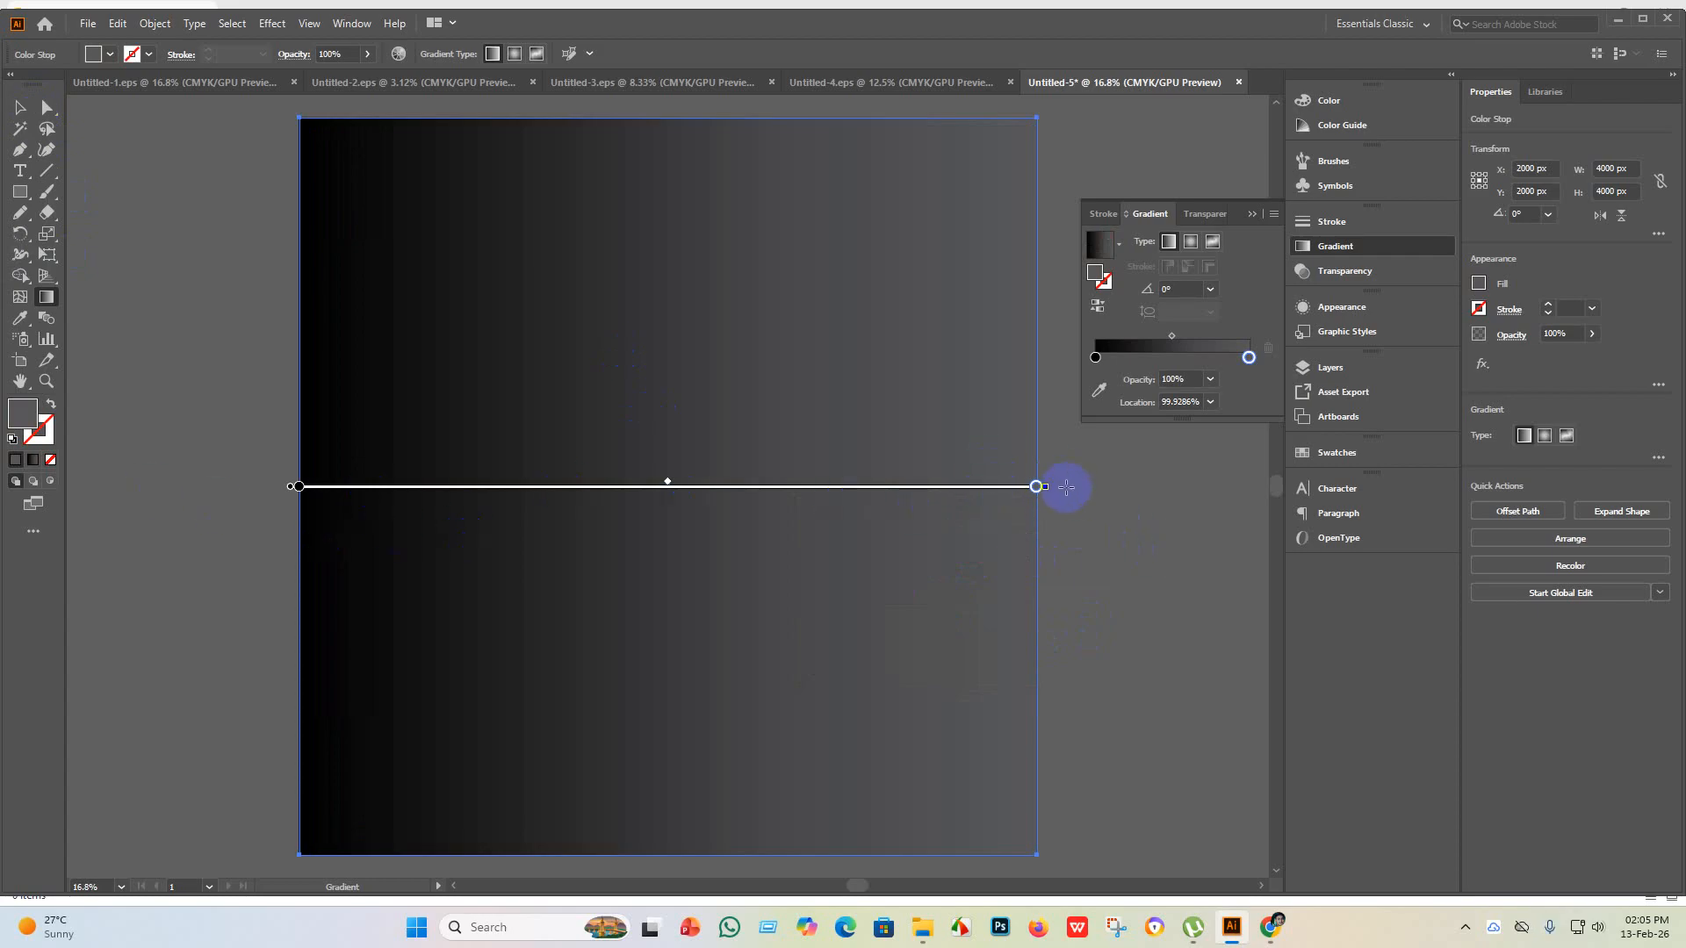
# - Swing the linear gradient to a diagonal of about 153° and shift it toward the rectangle's upper-left area
pyautogui.moveTo(1054, 486)
pyautogui.mouseDown()
pyautogui.moveTo(915, 309)
pyautogui.moveTo(741, 215)
pyautogui.moveTo(576, 196)
pyautogui.moveTo(527, 217)
pyautogui.mouseUp()
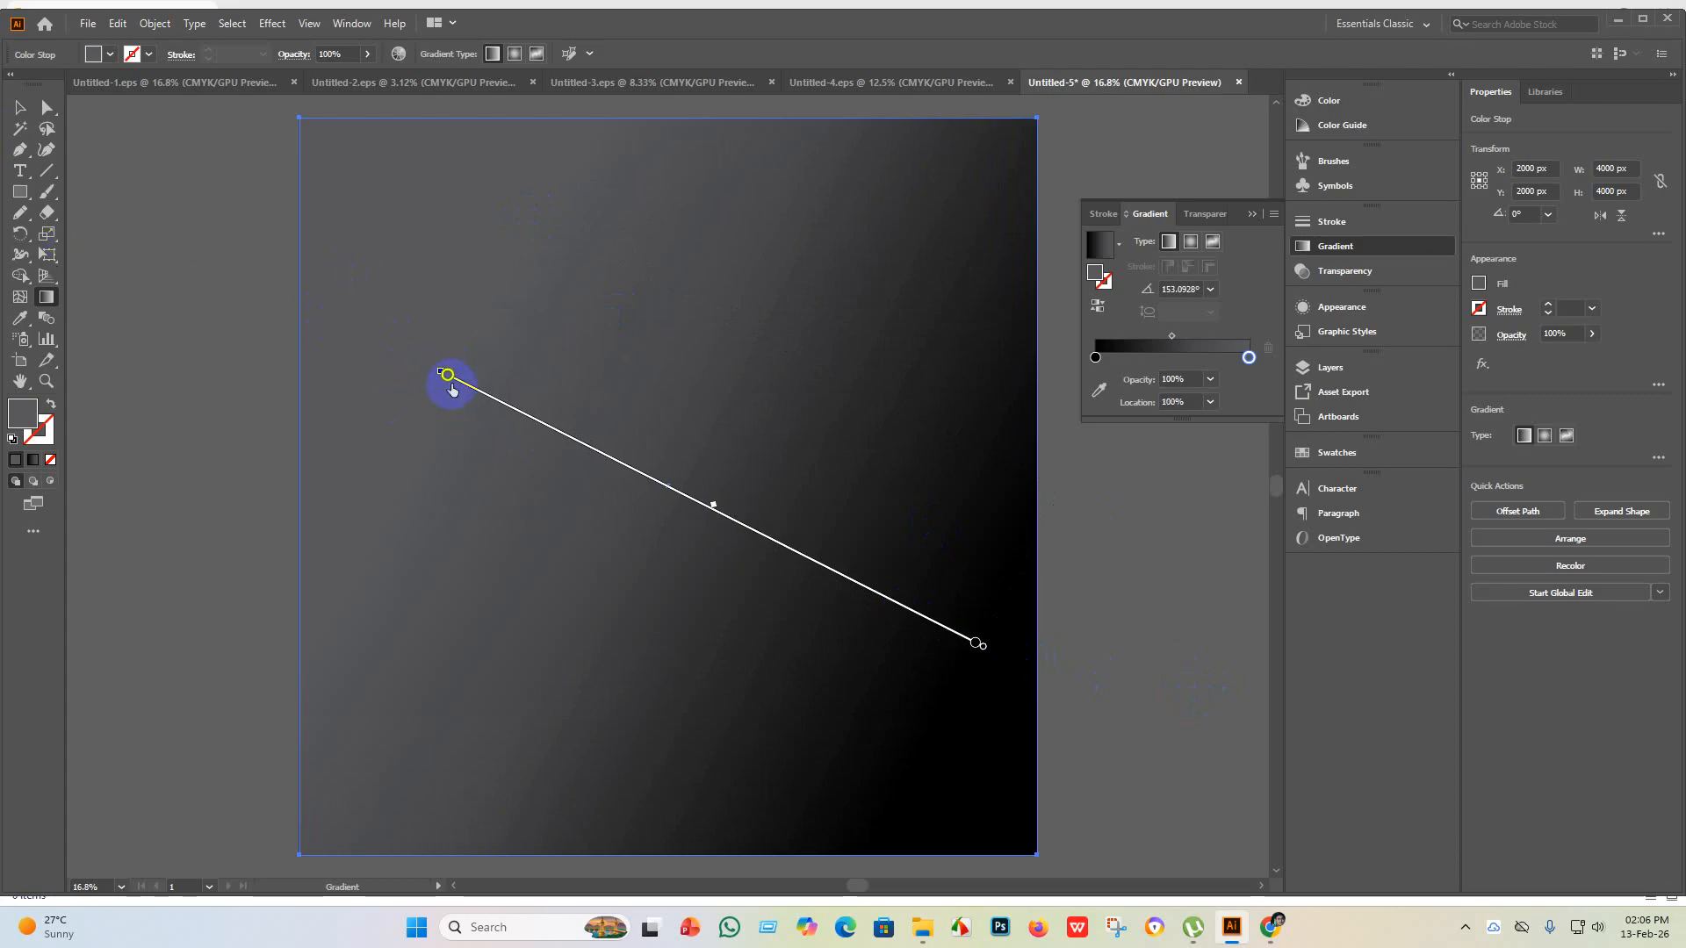
pyautogui.moveTo(460, 387)
pyautogui.mouseDown()
pyautogui.moveTo(397, 246)
pyautogui.moveTo(352, 331)
pyautogui.mouseUp()
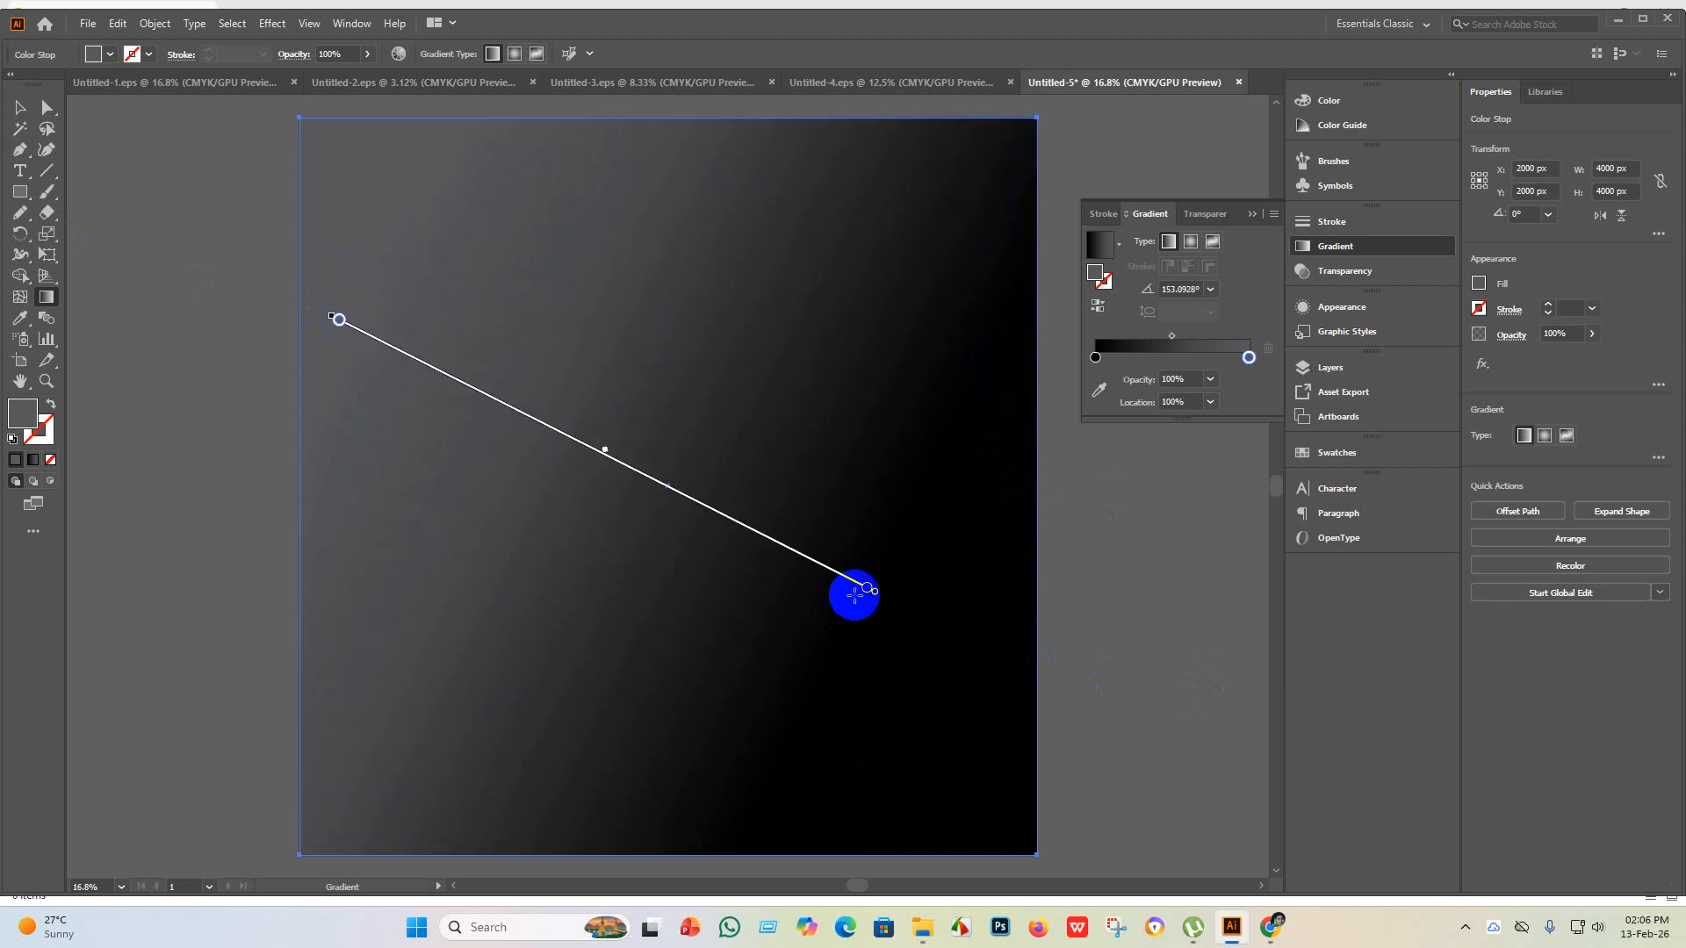
pyautogui.click(869, 591)
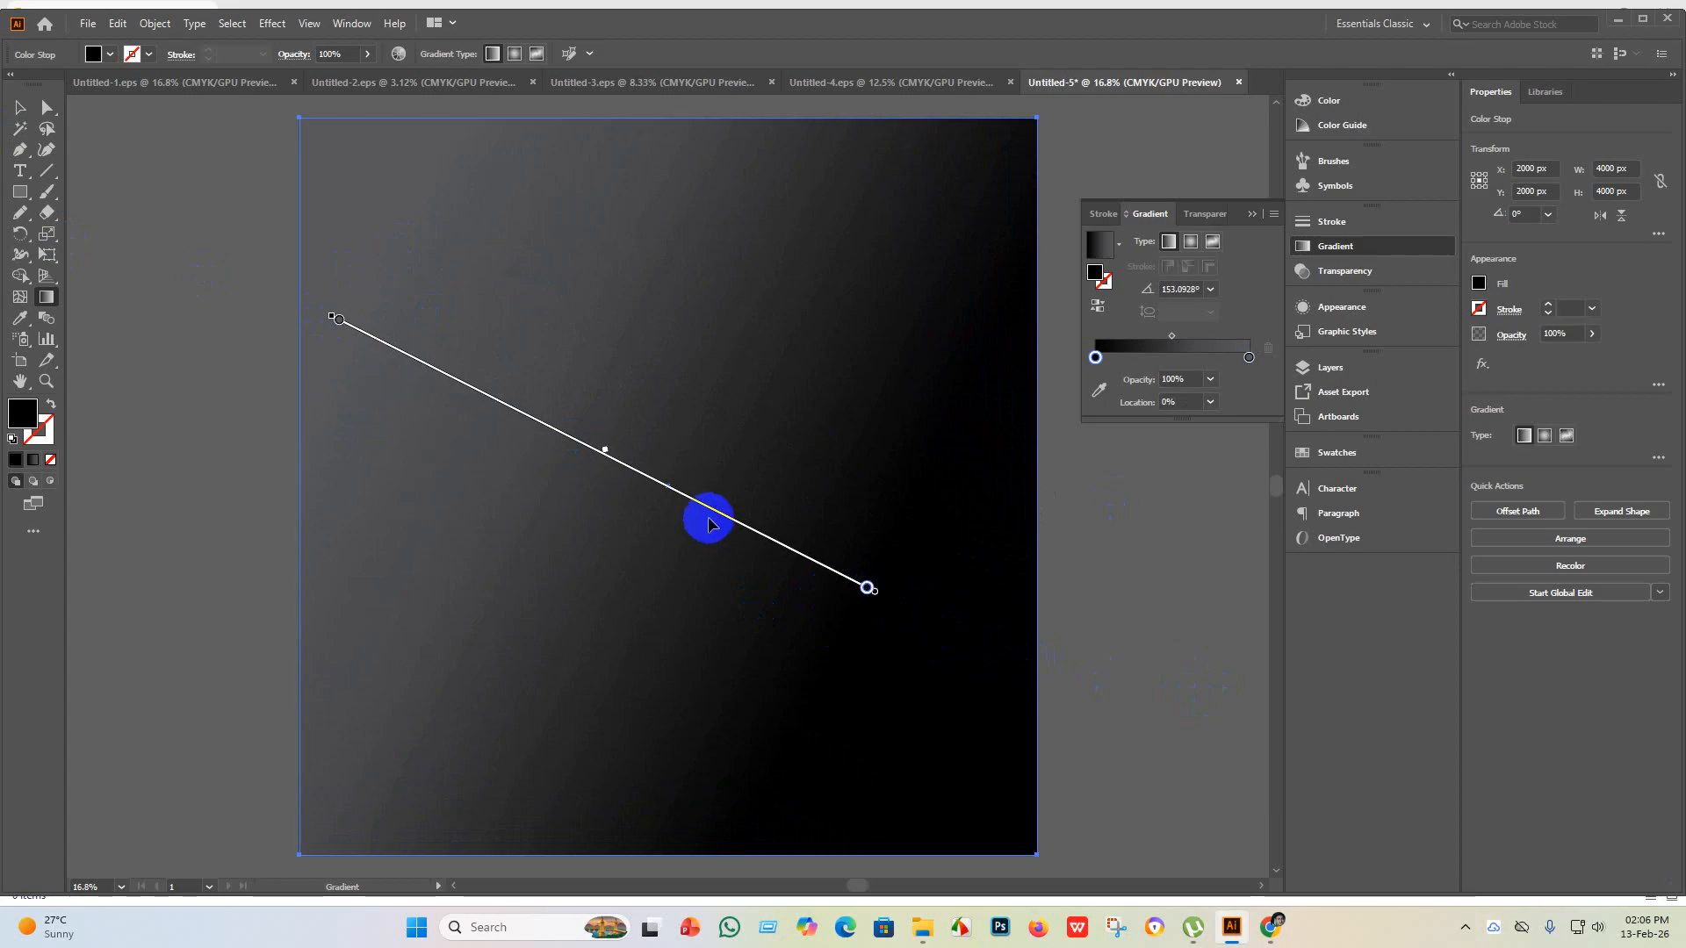
pyautogui.moveTo(713, 513)
pyautogui.mouseDown()
pyautogui.moveTo(752, 530)
pyautogui.moveTo(710, 496)
pyautogui.mouseUp()
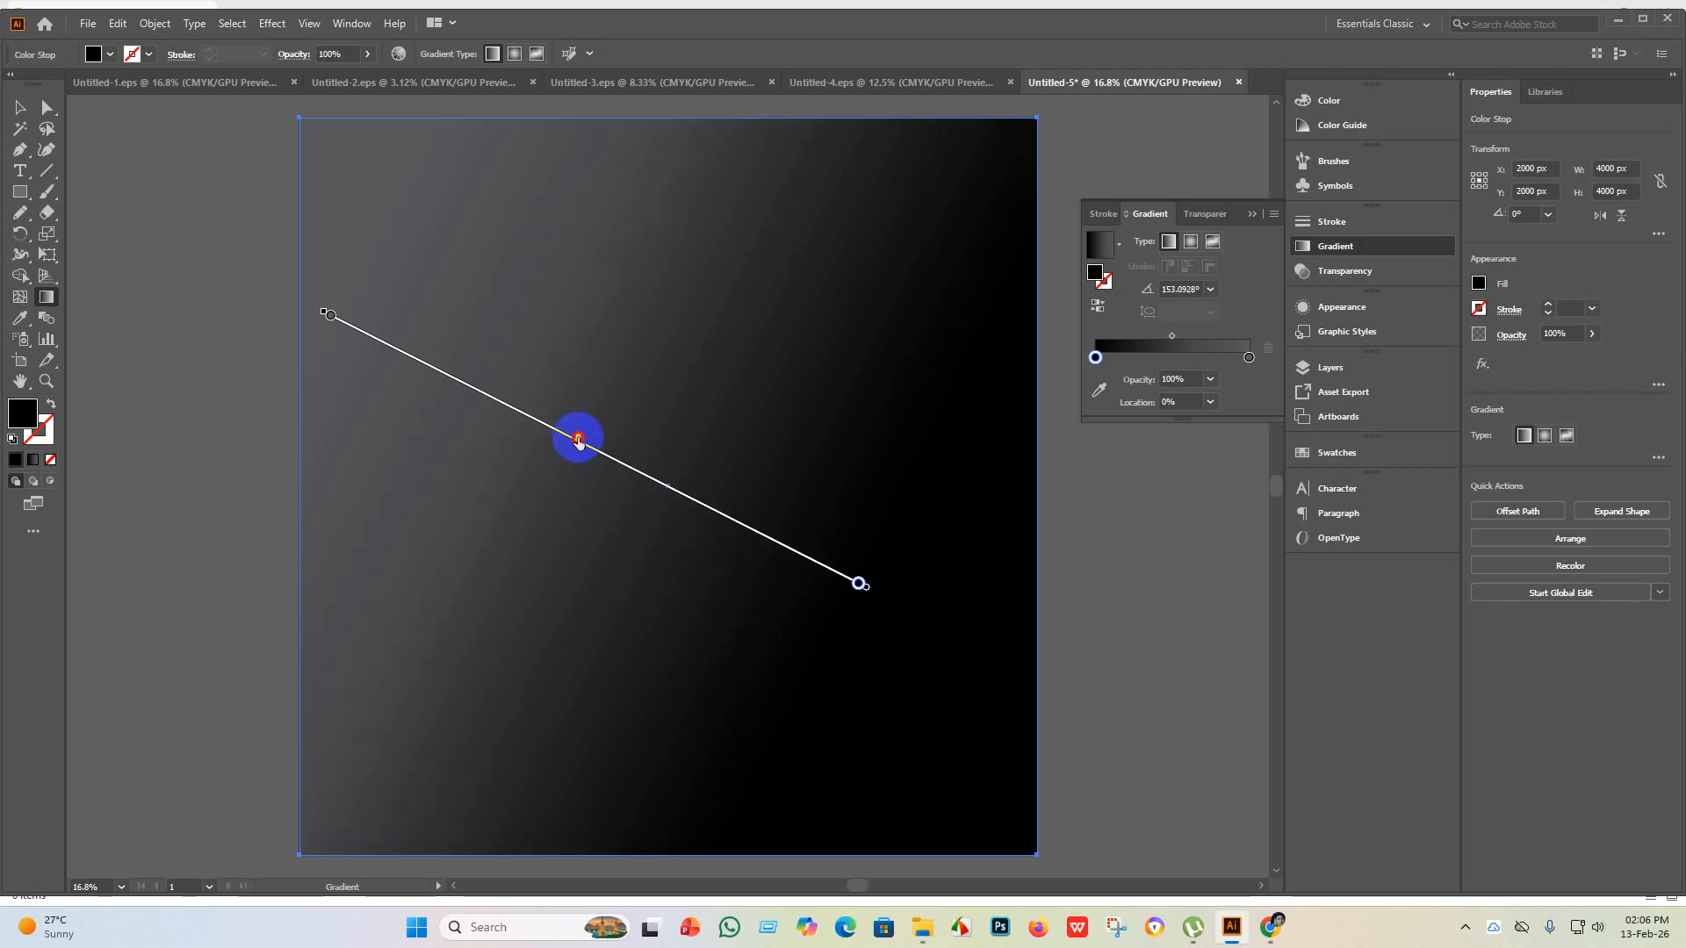
# - Move the gray stop to about 98% and shorten and shift the diagonal gradient toward the rectangle's upper left
pyautogui.click(328, 315)
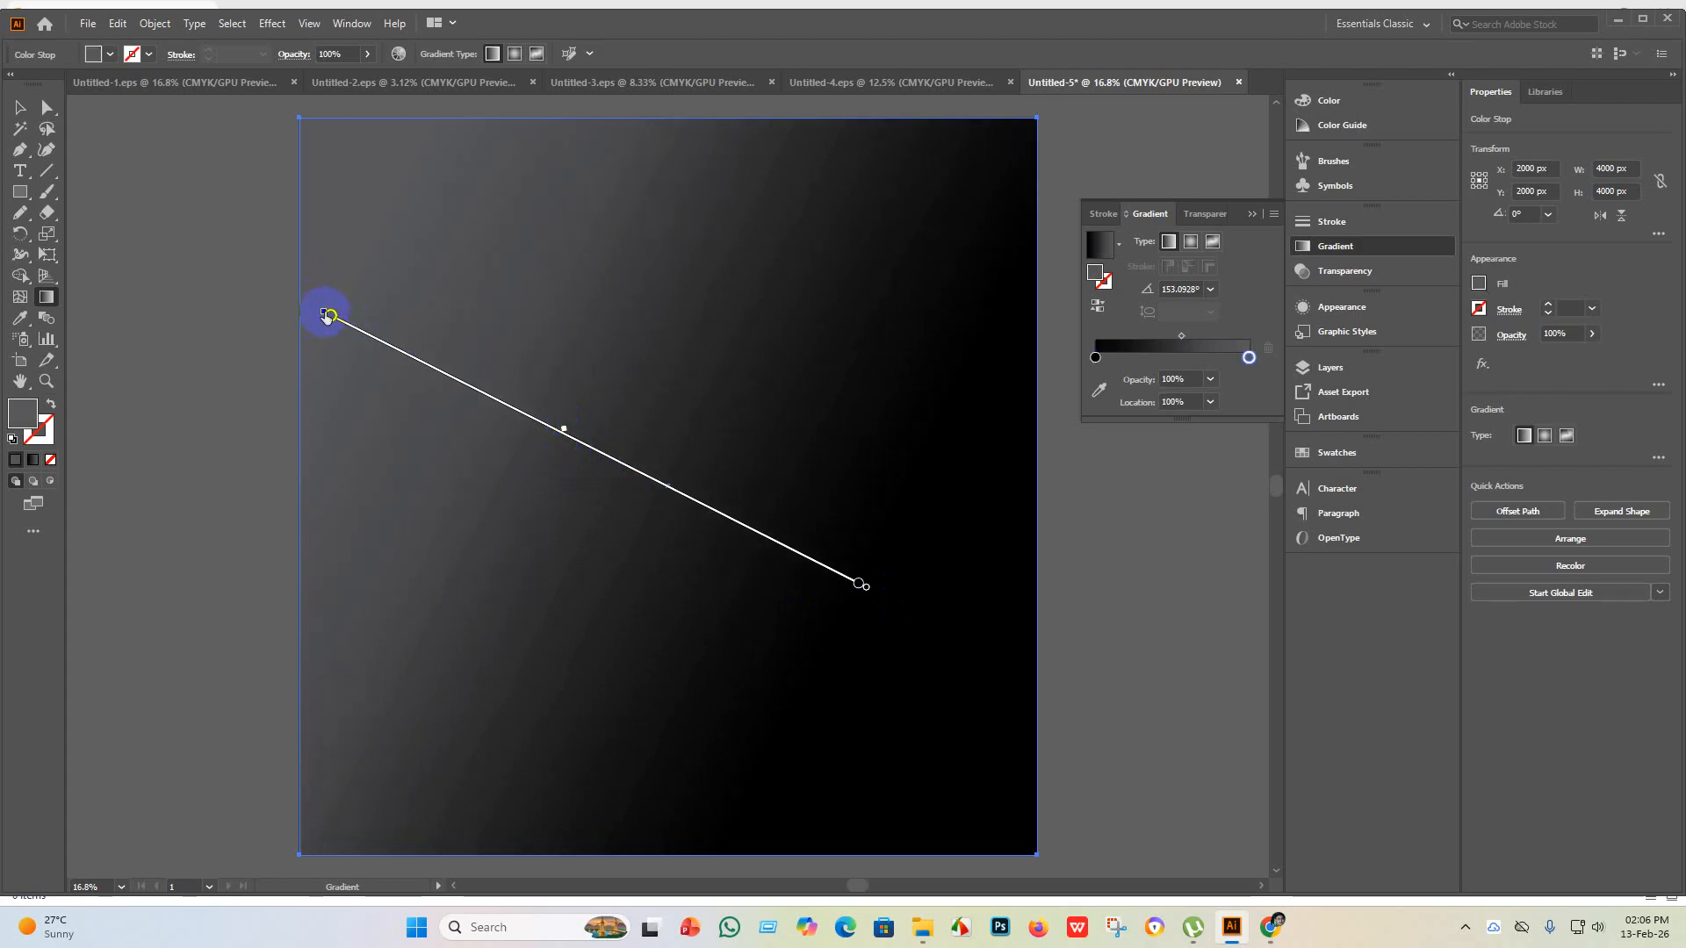
pyautogui.moveTo(360, 287)
pyautogui.mouseDown()
pyautogui.moveTo(557, 433)
pyautogui.moveTo(828, 584)
pyautogui.moveTo(879, 585)
pyautogui.mouseUp()
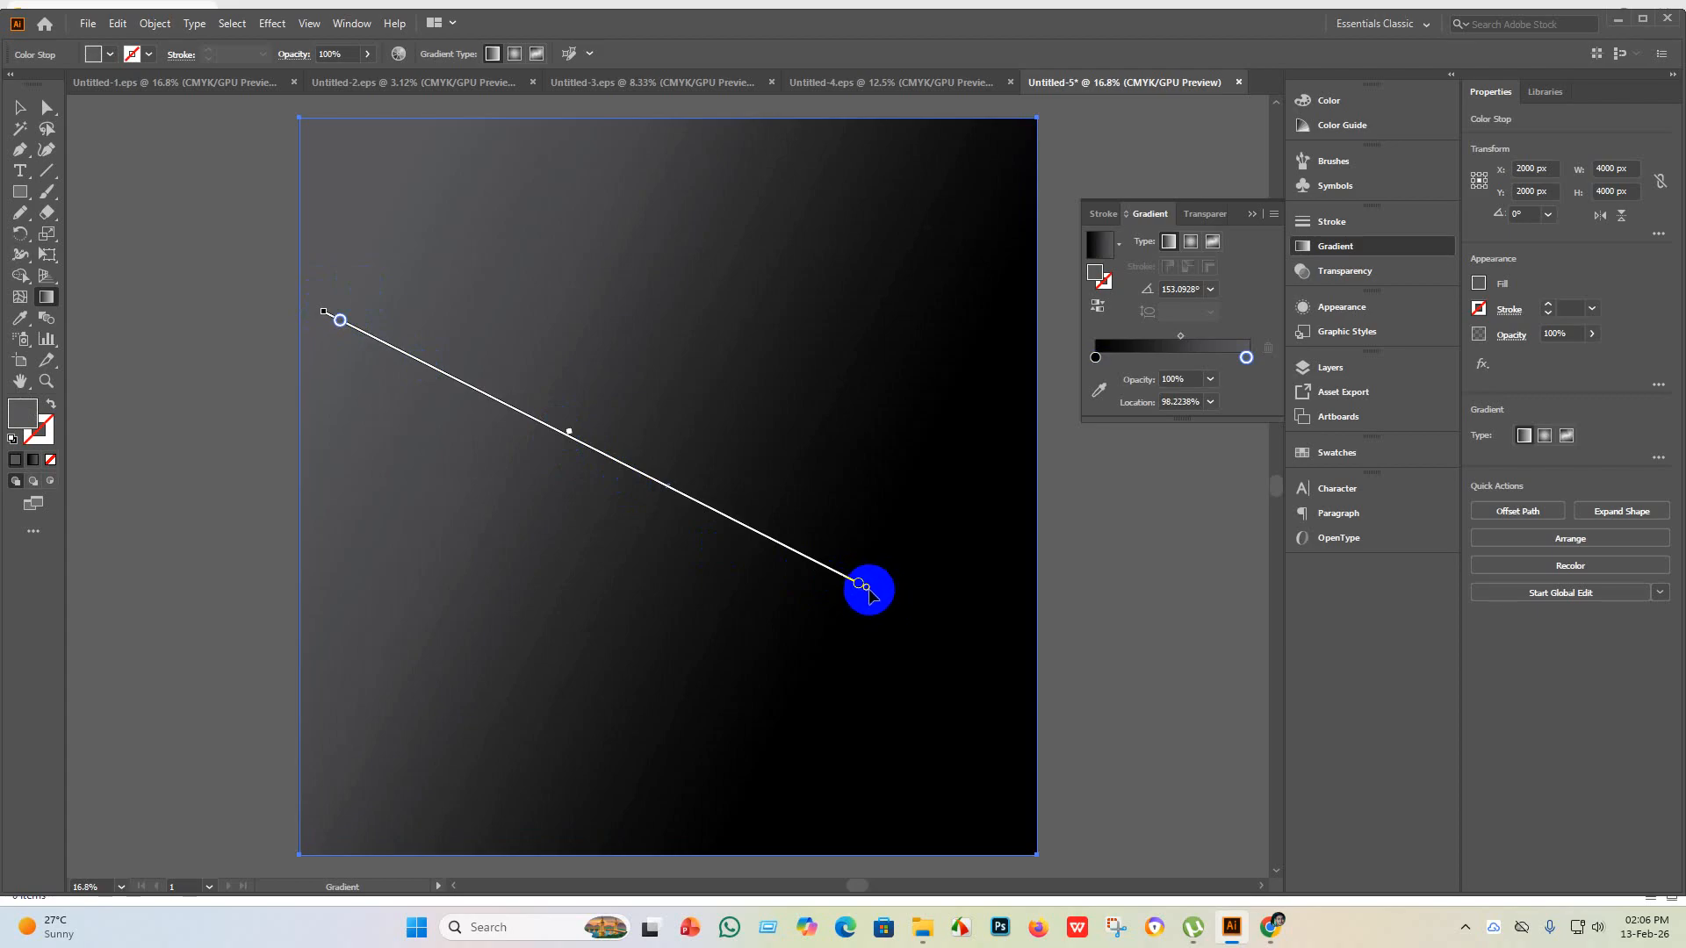
pyautogui.moveTo(866, 590)
pyautogui.mouseDown()
pyautogui.moveTo(802, 610)
pyautogui.moveTo(768, 655)
pyautogui.moveTo(820, 567)
pyautogui.mouseUp()
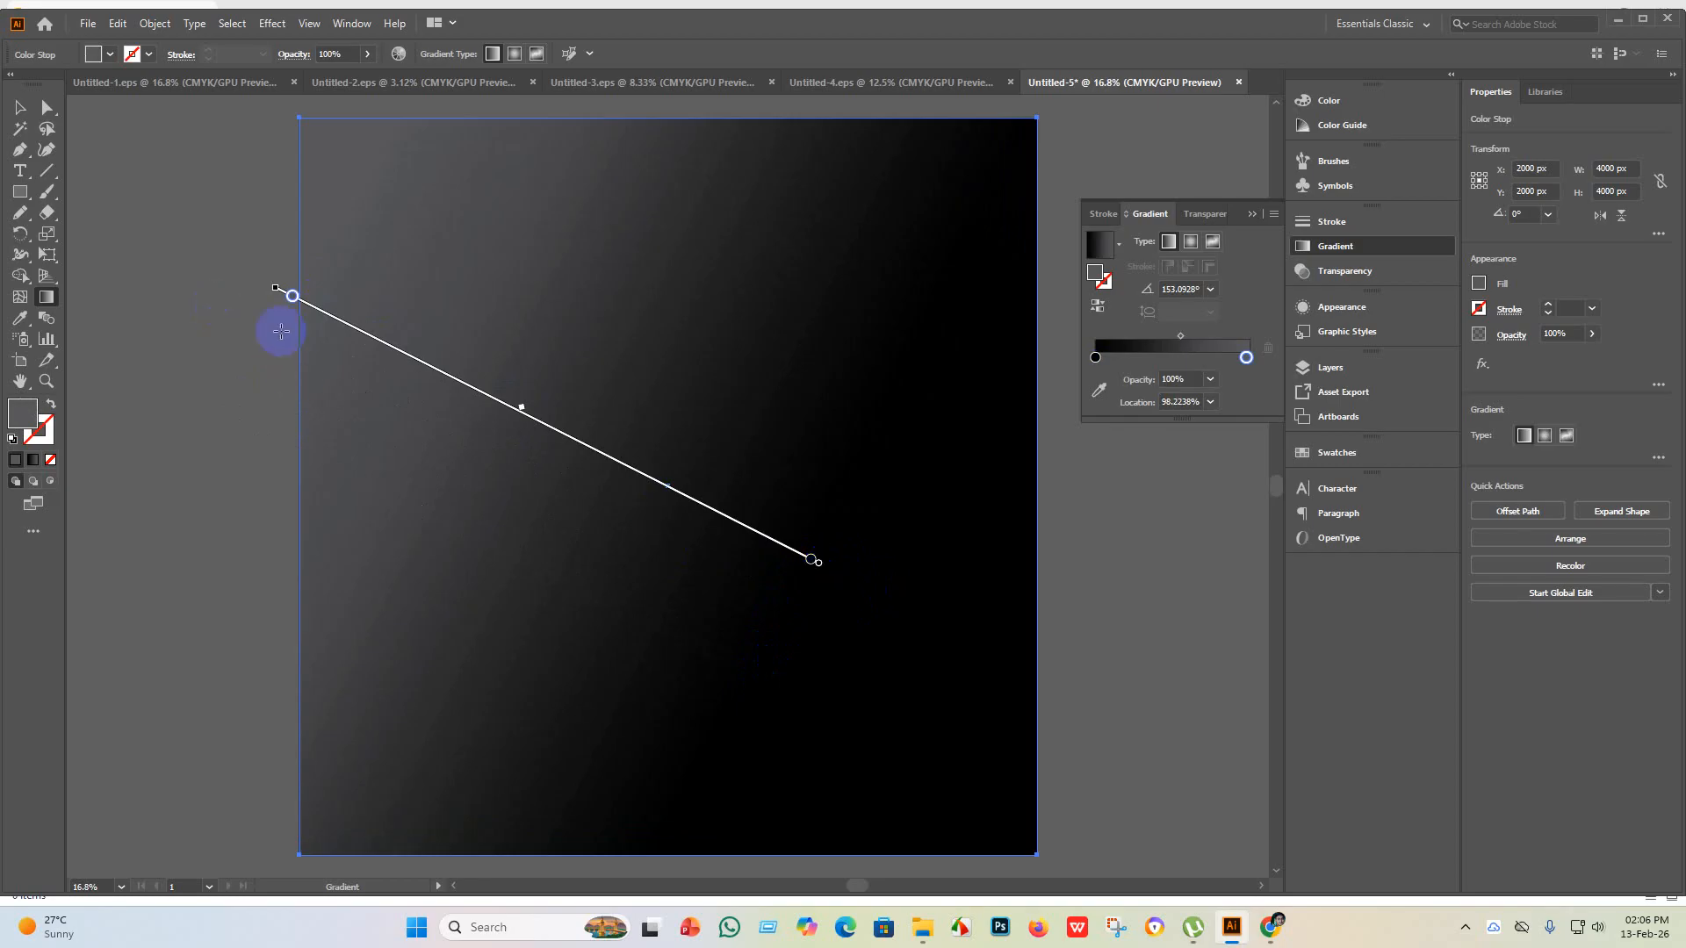
pyautogui.moveTo(275, 290); pyautogui.dragTo(365, 263)
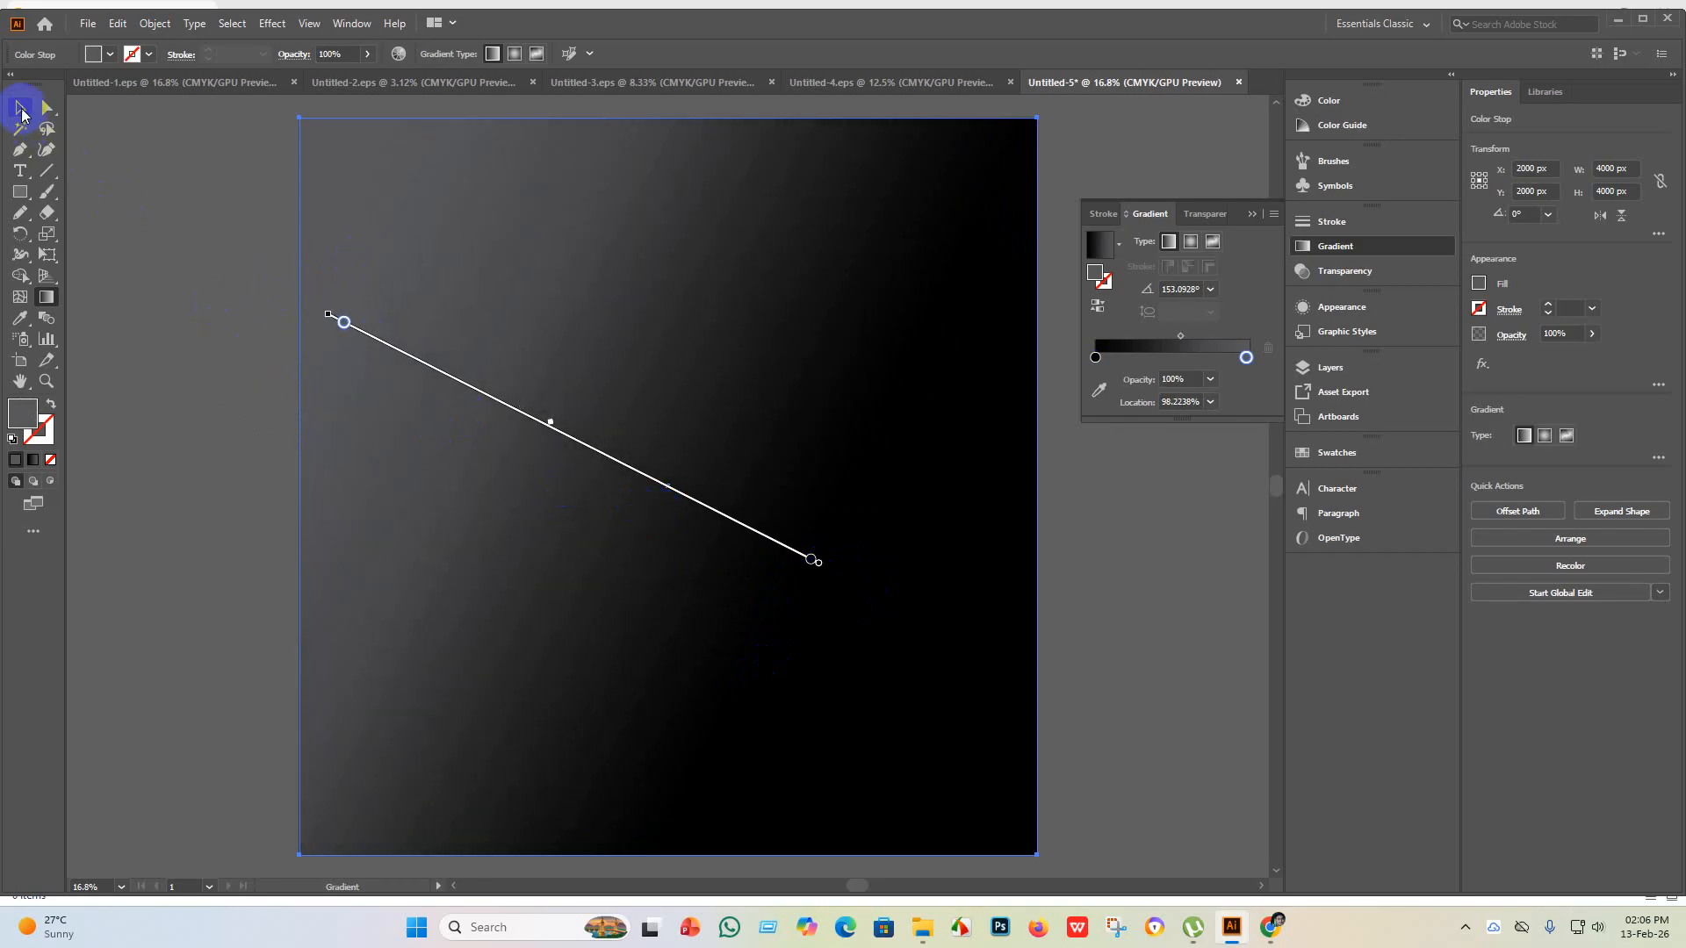
# - Move the rectangle gradient's gray stop to about 72% and change the gradient type to radial
pyautogui.click(21, 109)
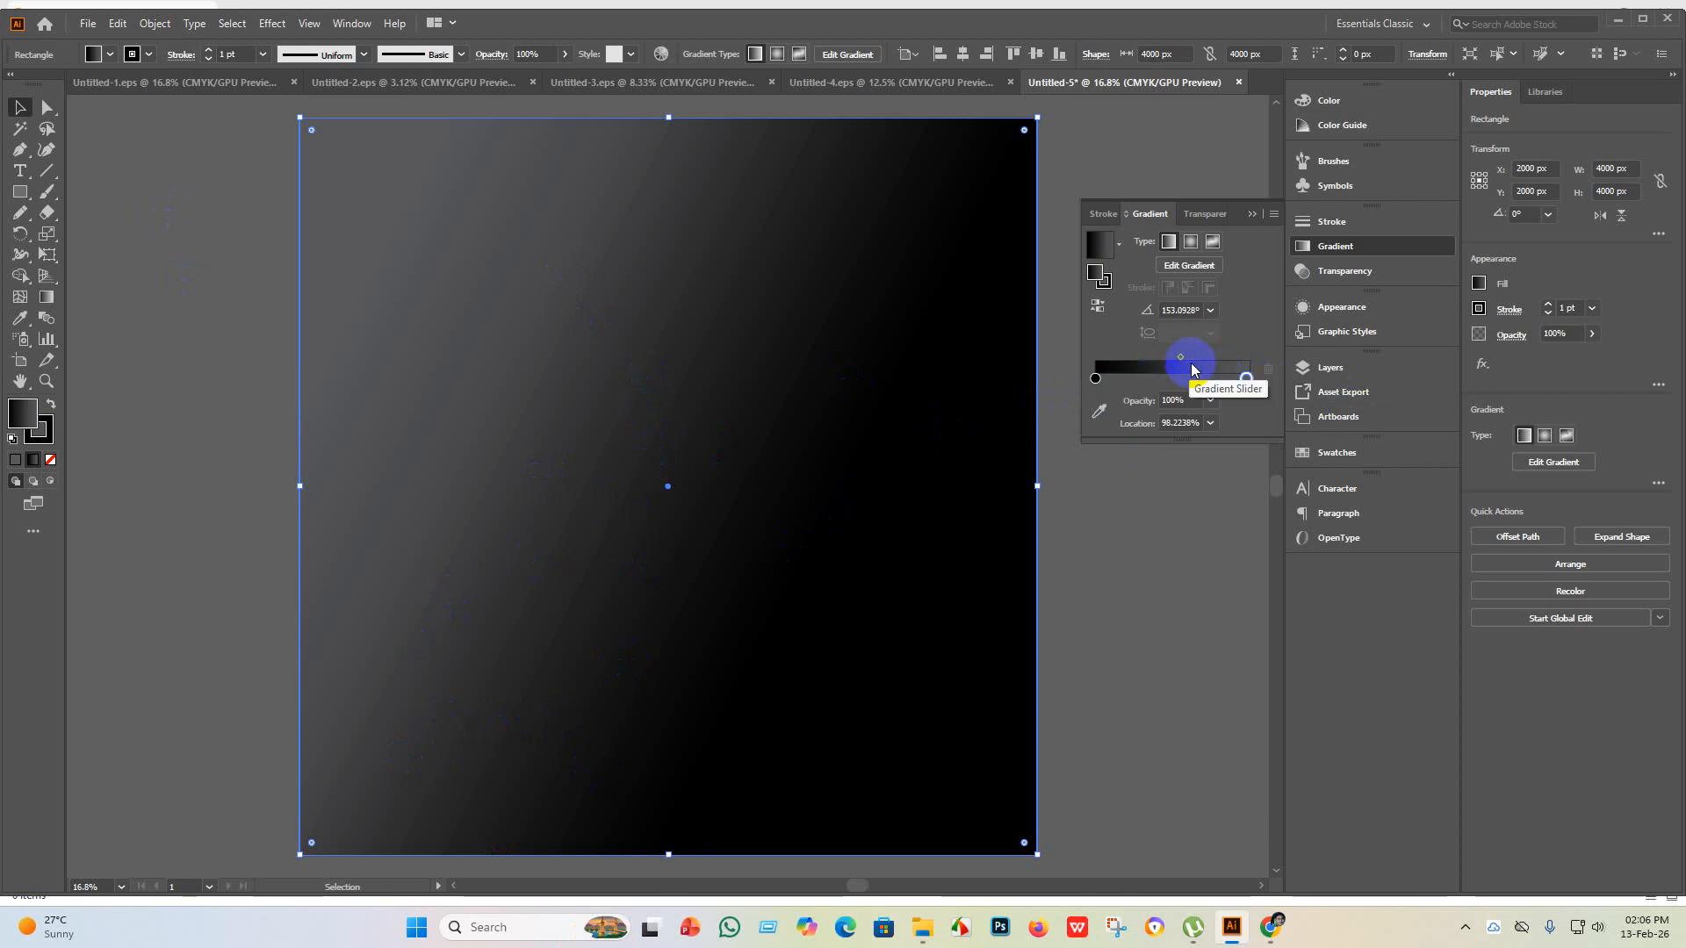
pyautogui.moveTo(1247, 379); pyautogui.dragTo(1208, 384)
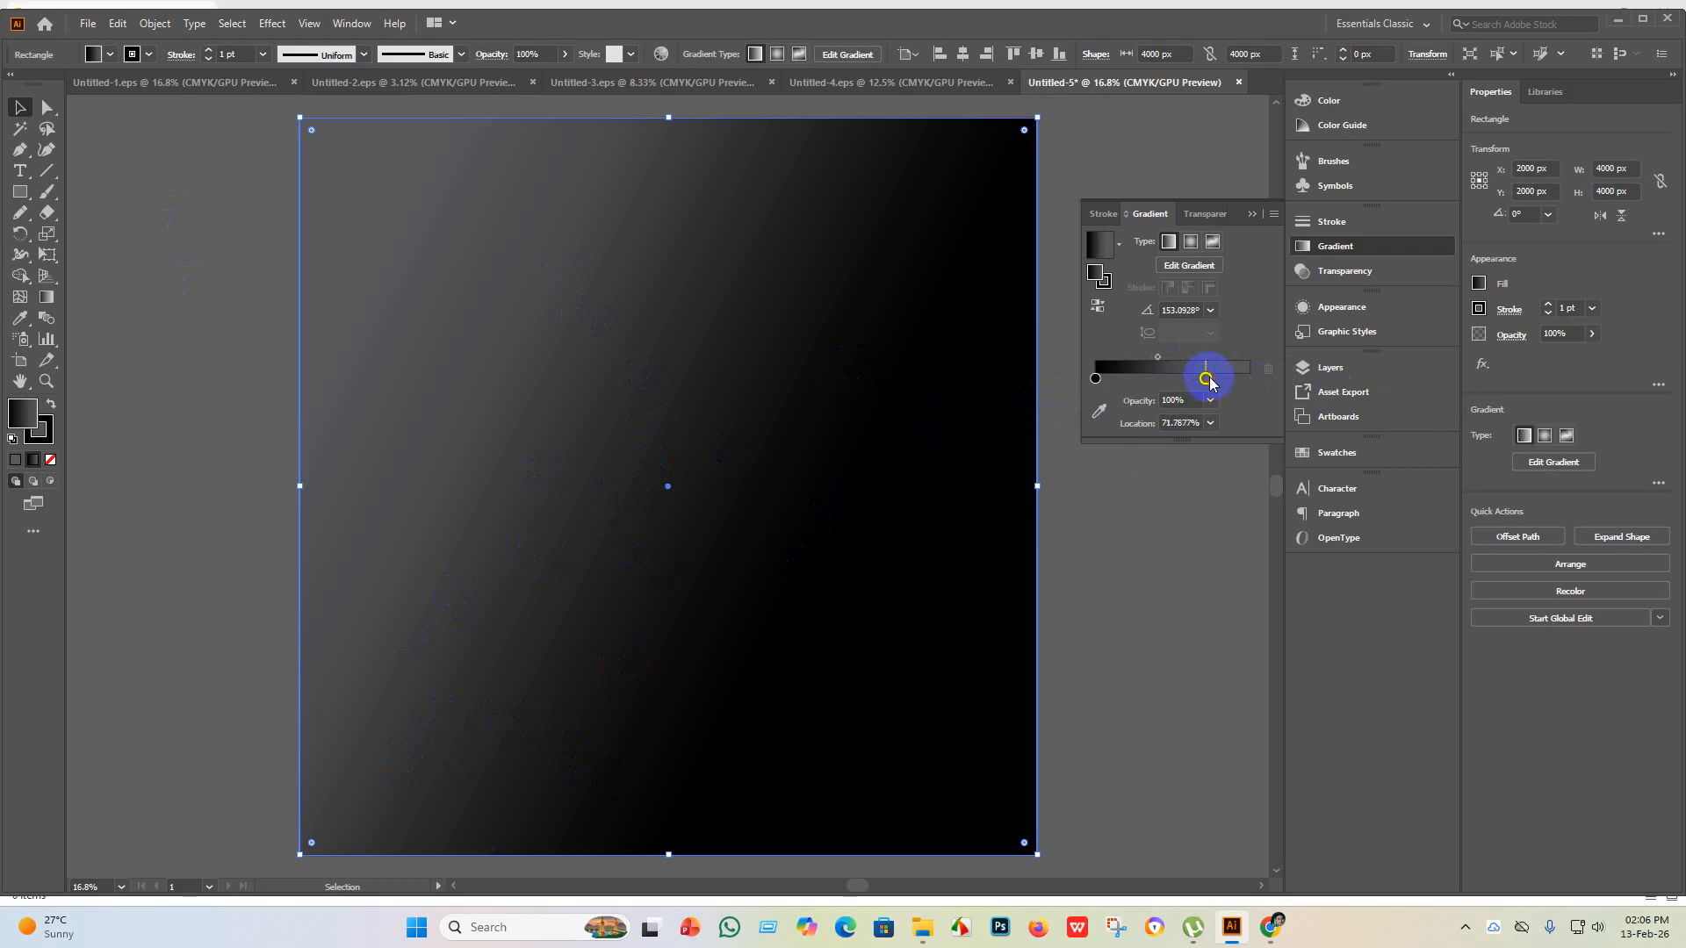
pyautogui.click(1191, 243)
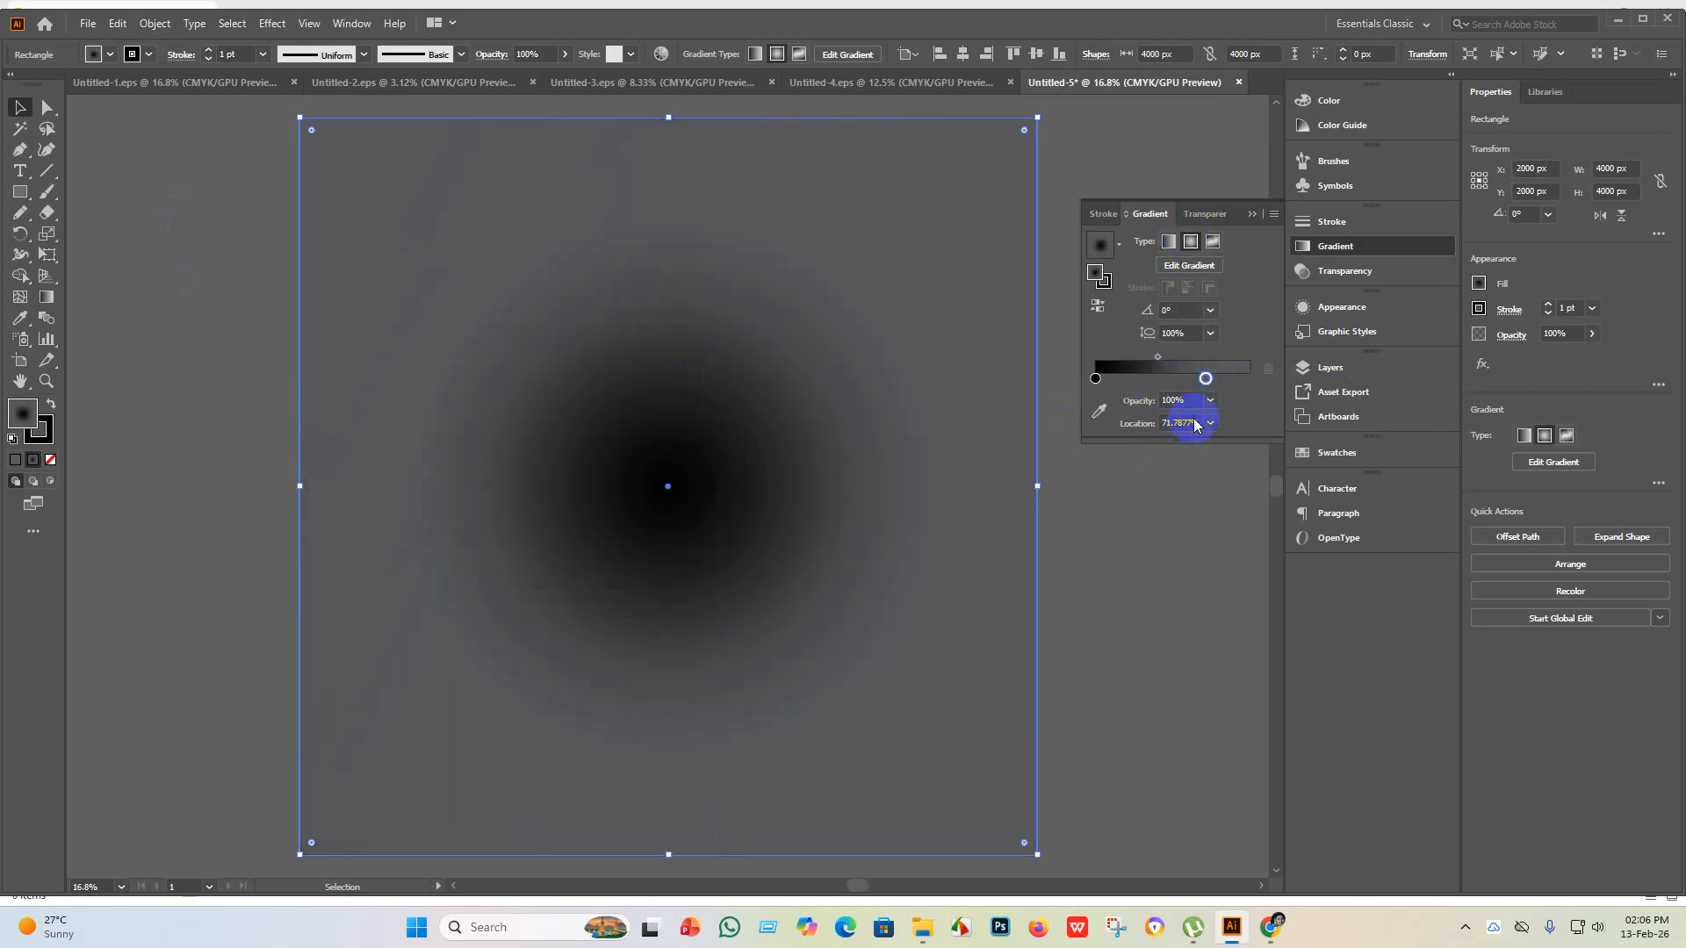
# - Try 0% opacity on the radial gradient's black center stop and set it back to 100%
pyautogui.click(1095, 379)
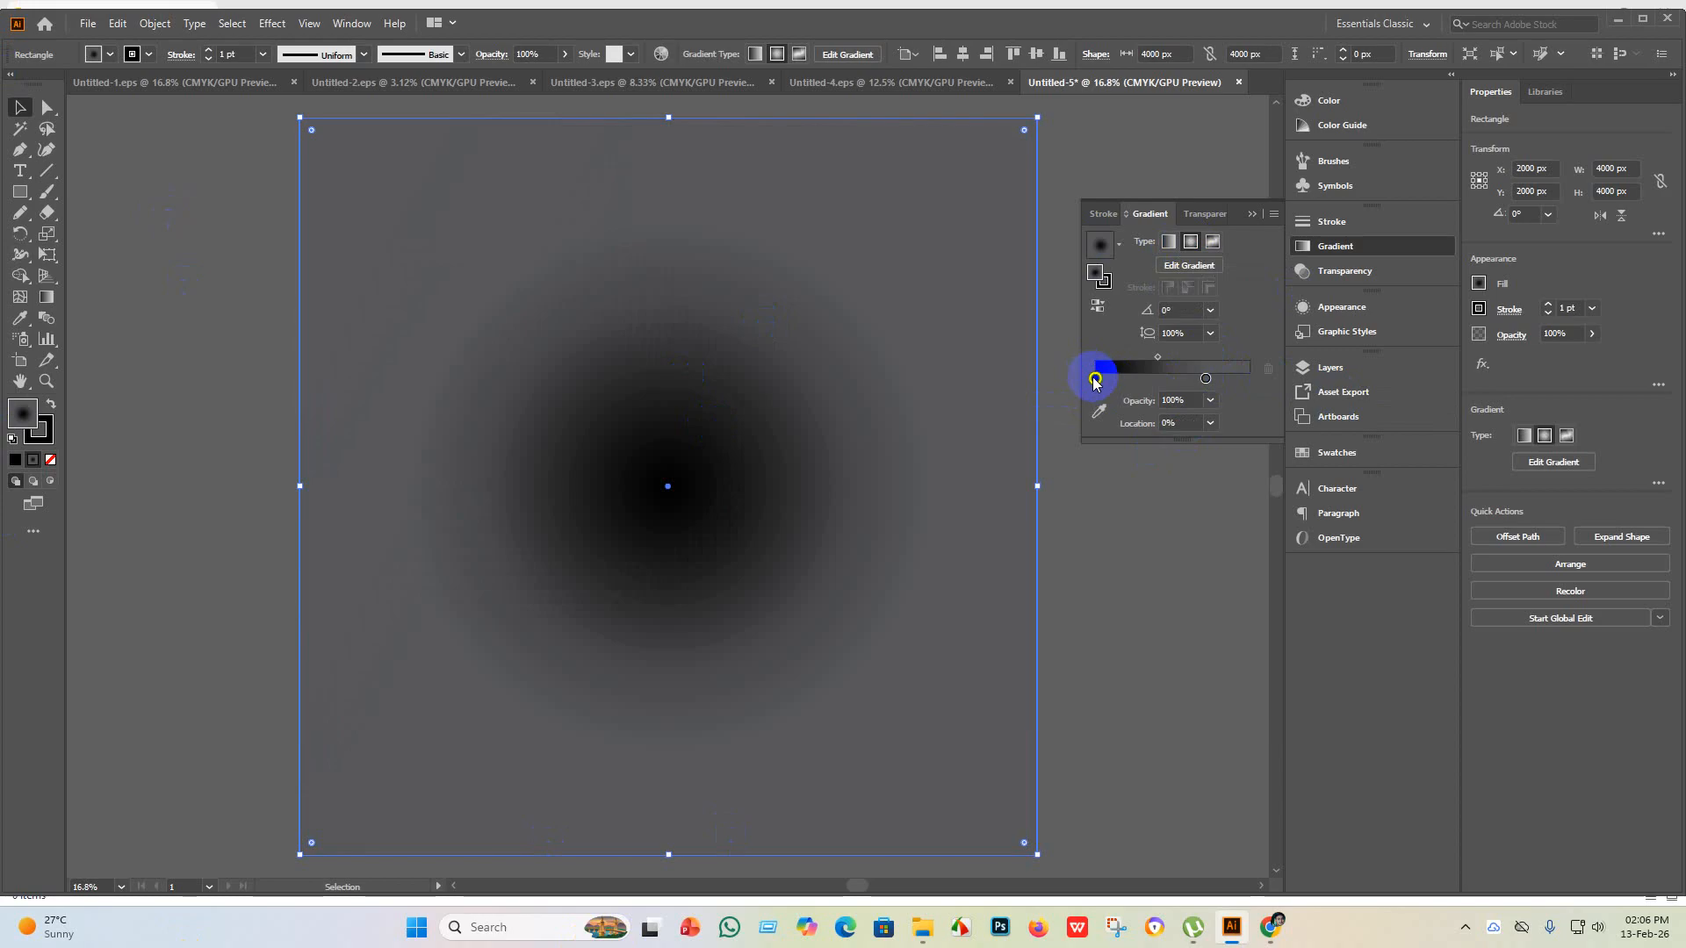
pyautogui.click(1210, 400)
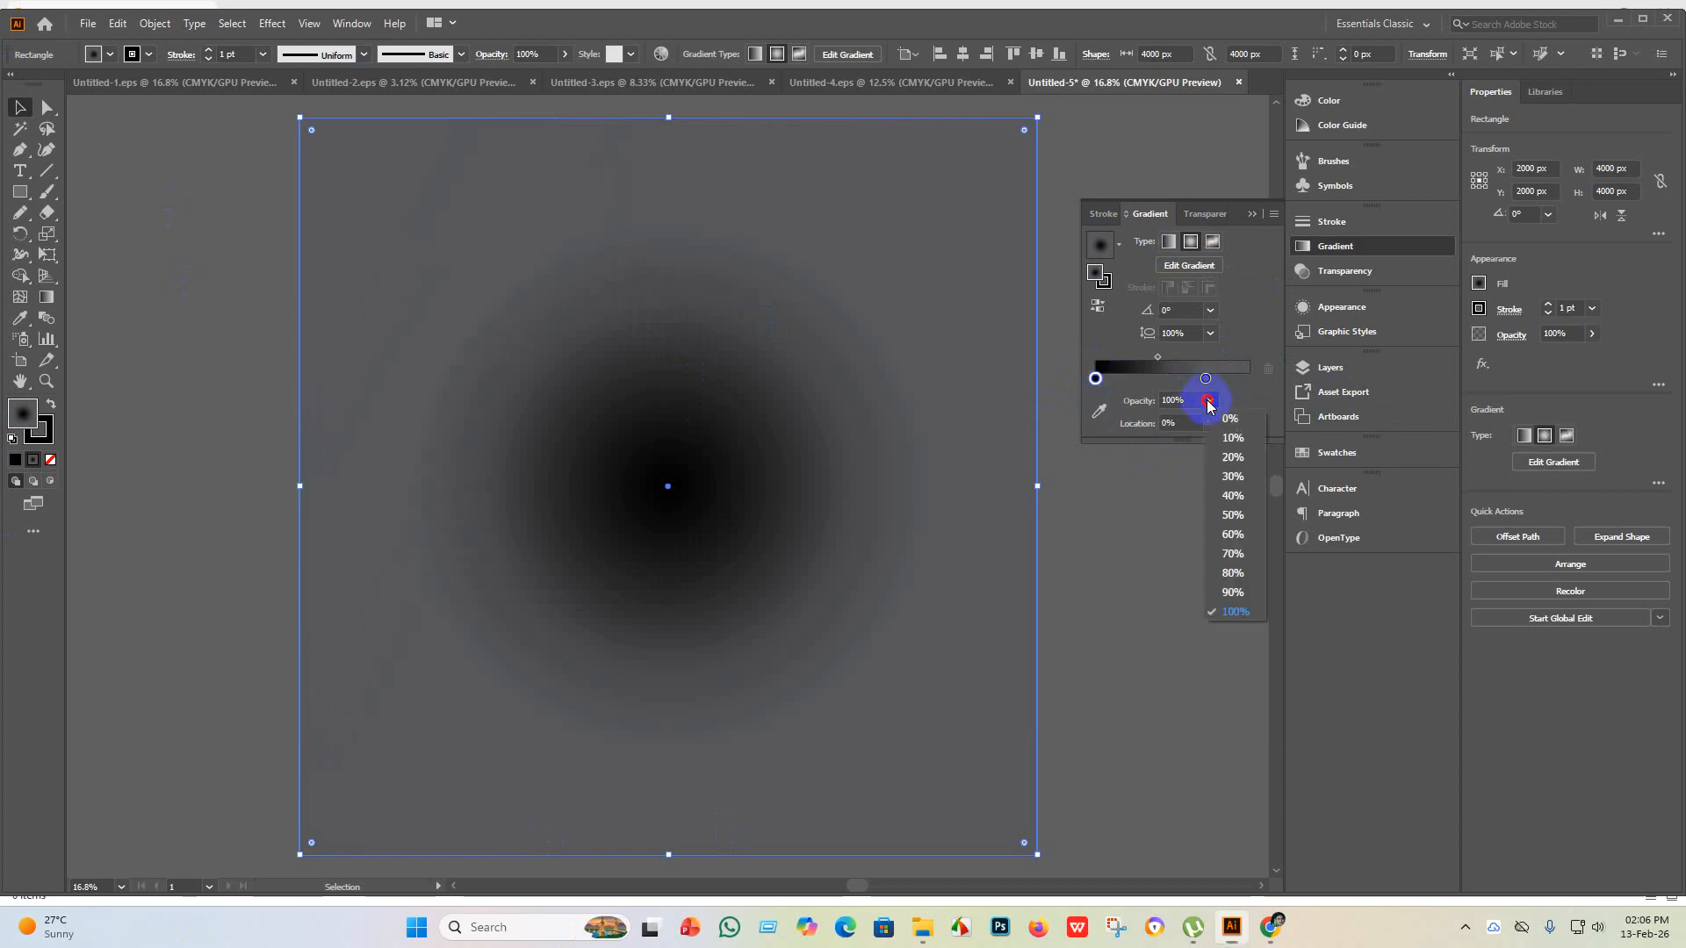
pyautogui.click(1234, 421)
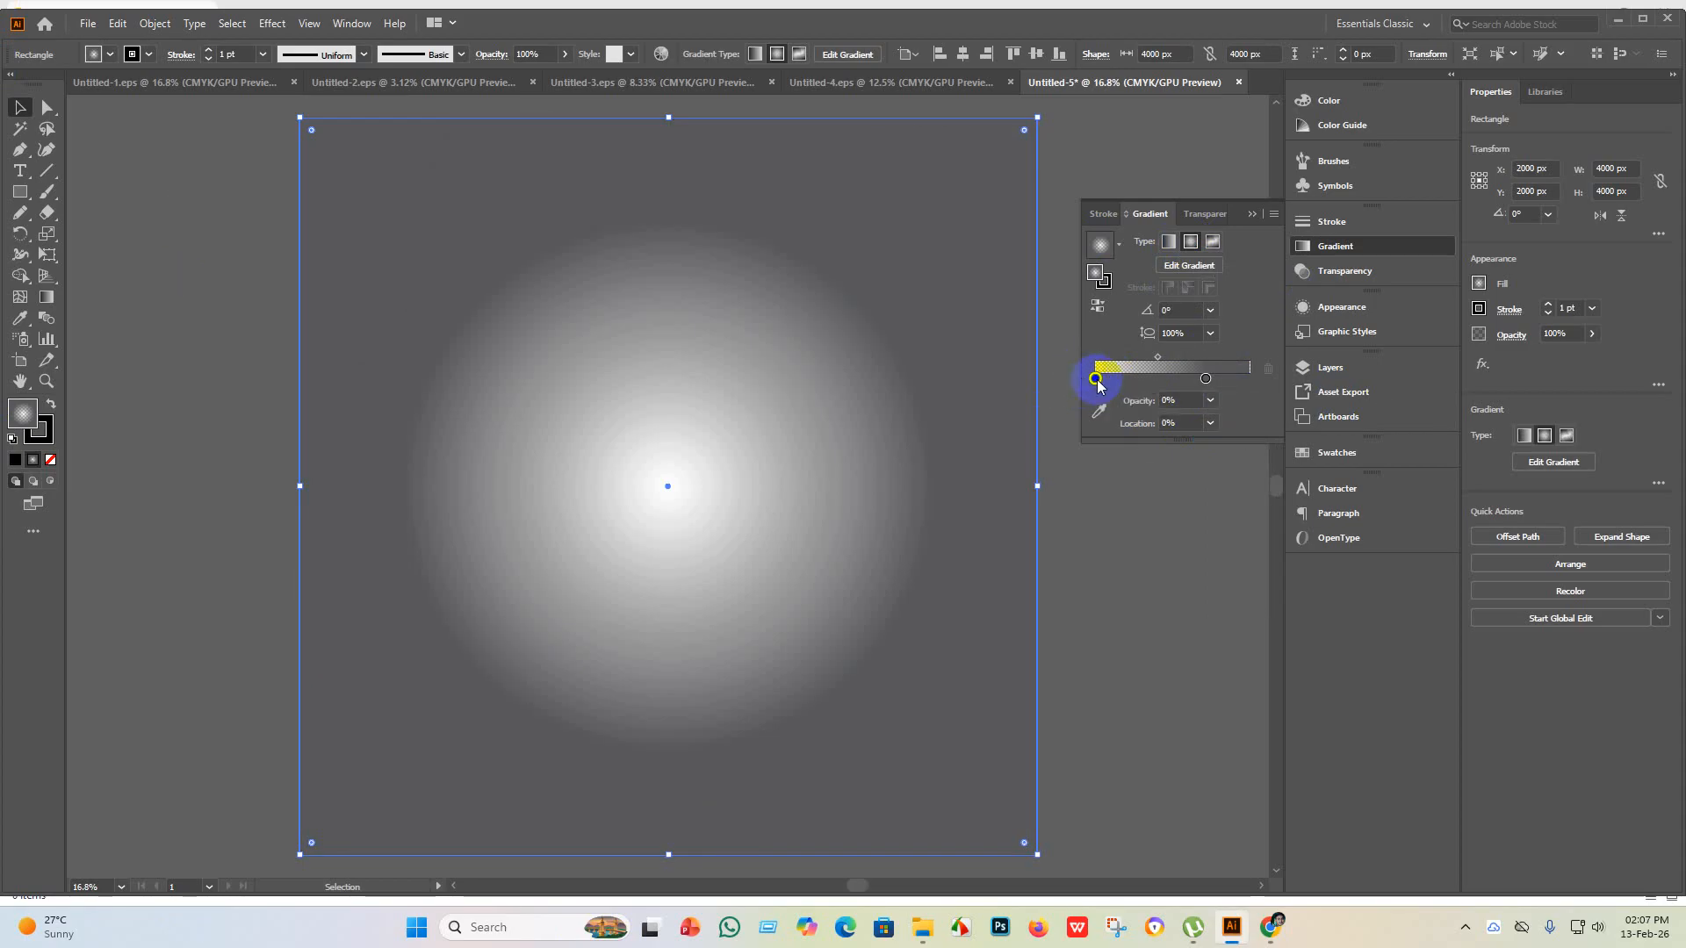
pyautogui.click(1212, 400)
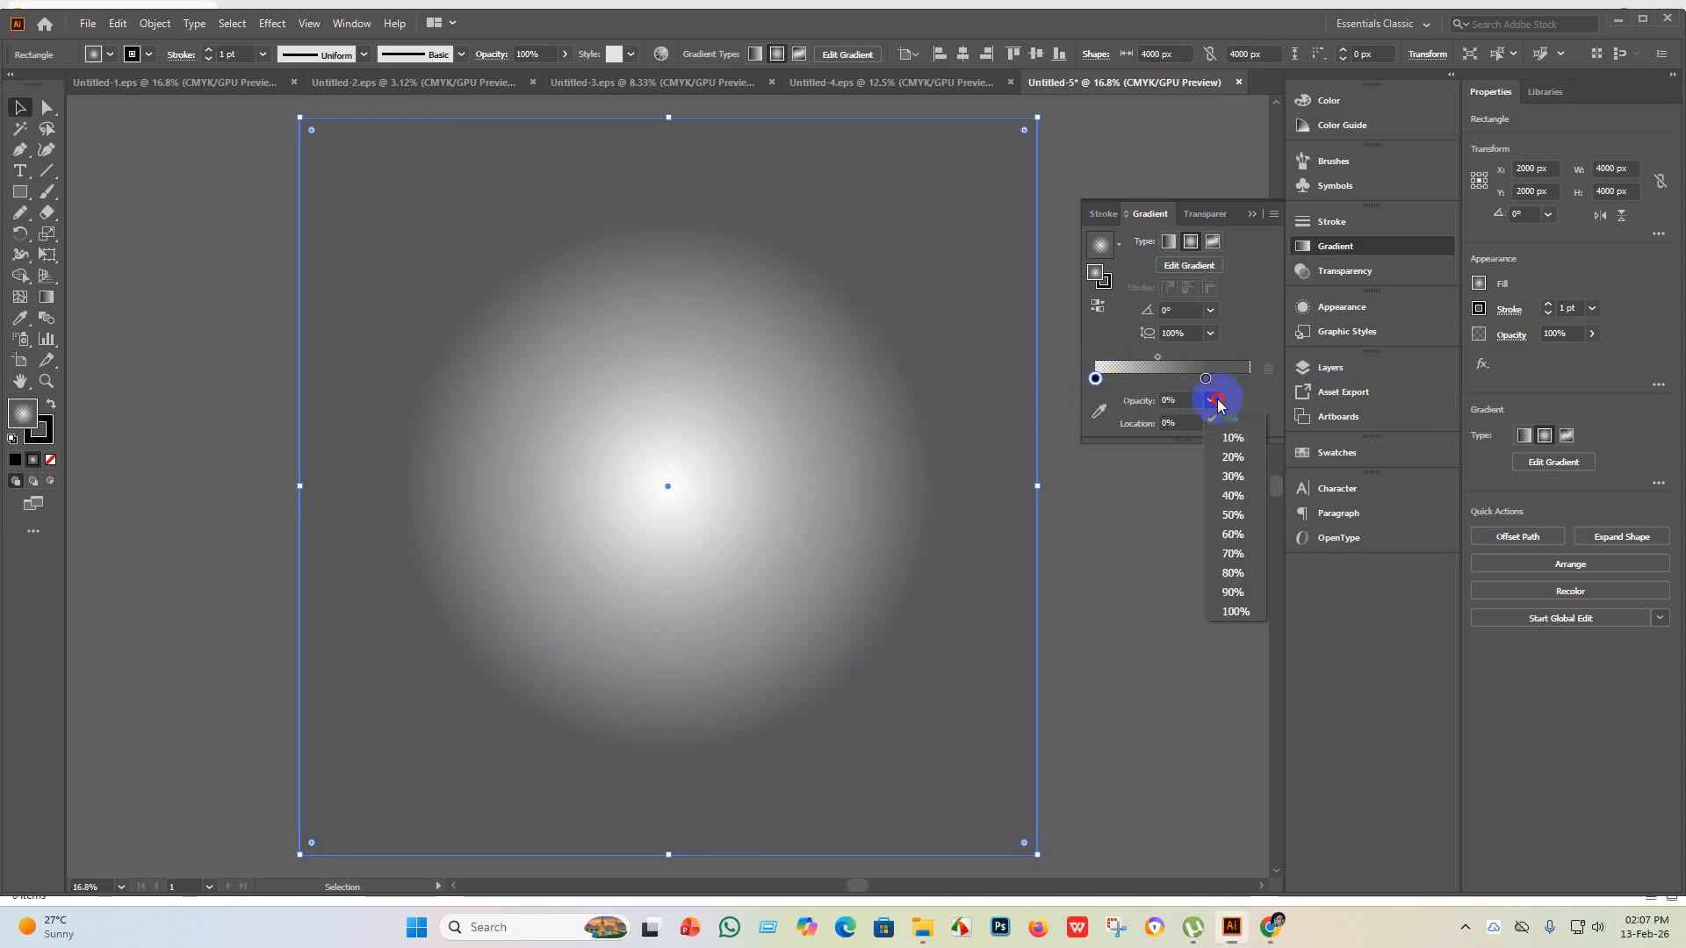
pyautogui.click(1256, 612)
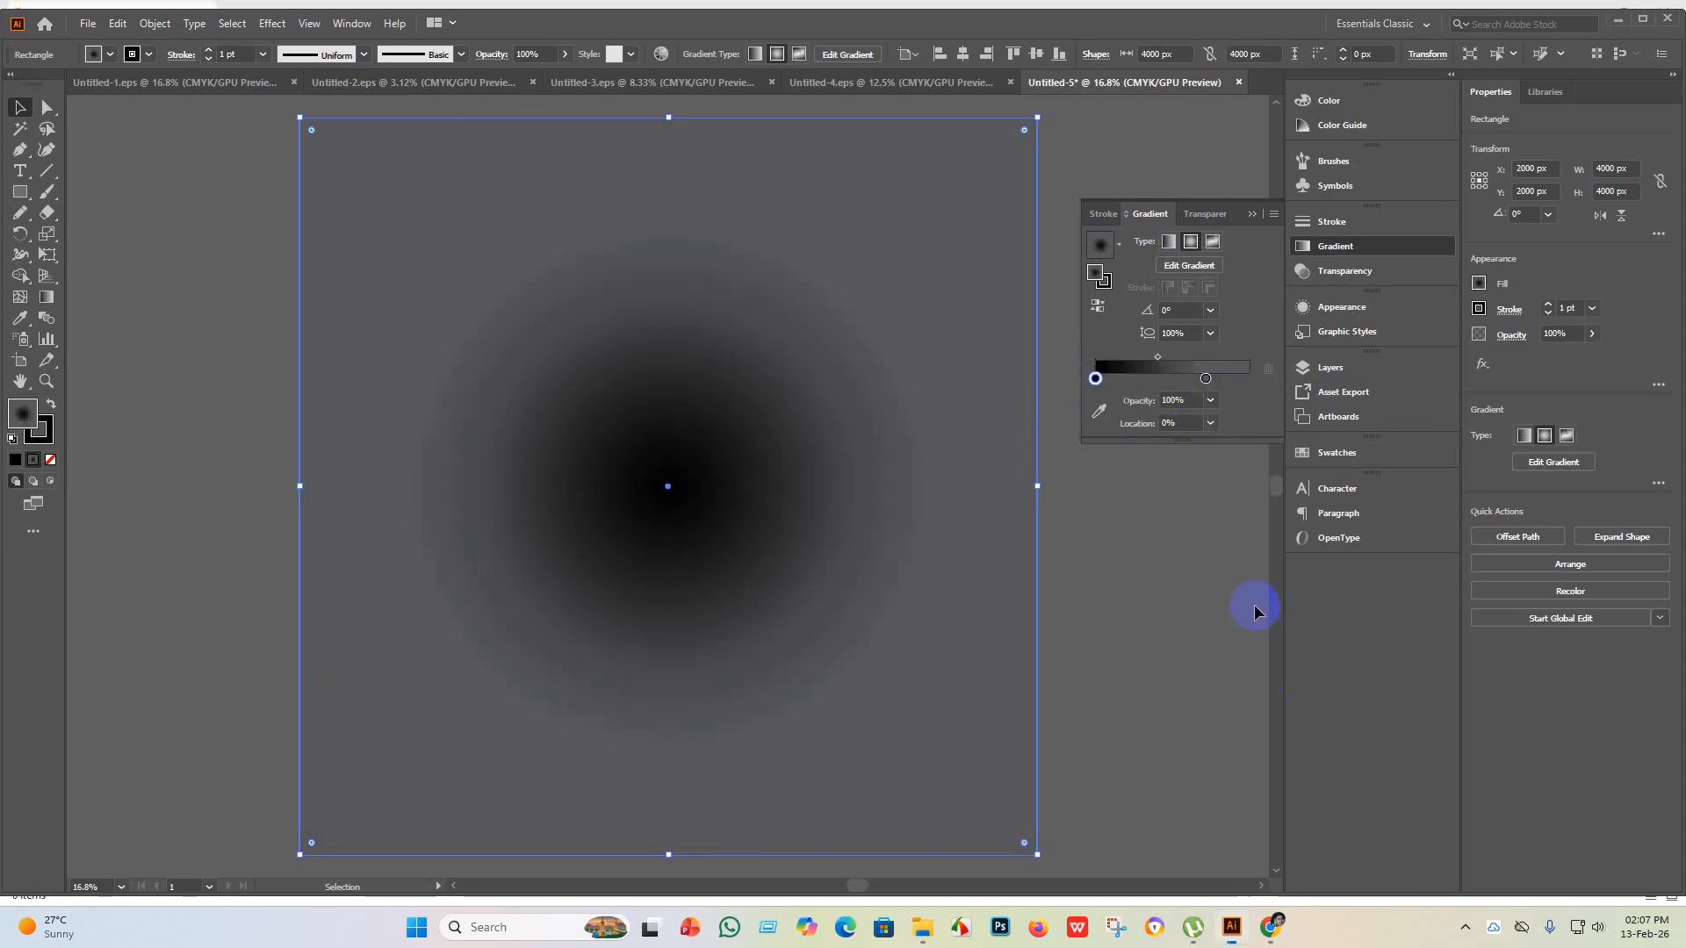
# - Add a gray stop at about 68% to the radial gradient, set its opacity to 0%, and deselect the rectangle
pyautogui.click(1201, 380)
pyautogui.click(1202, 379)
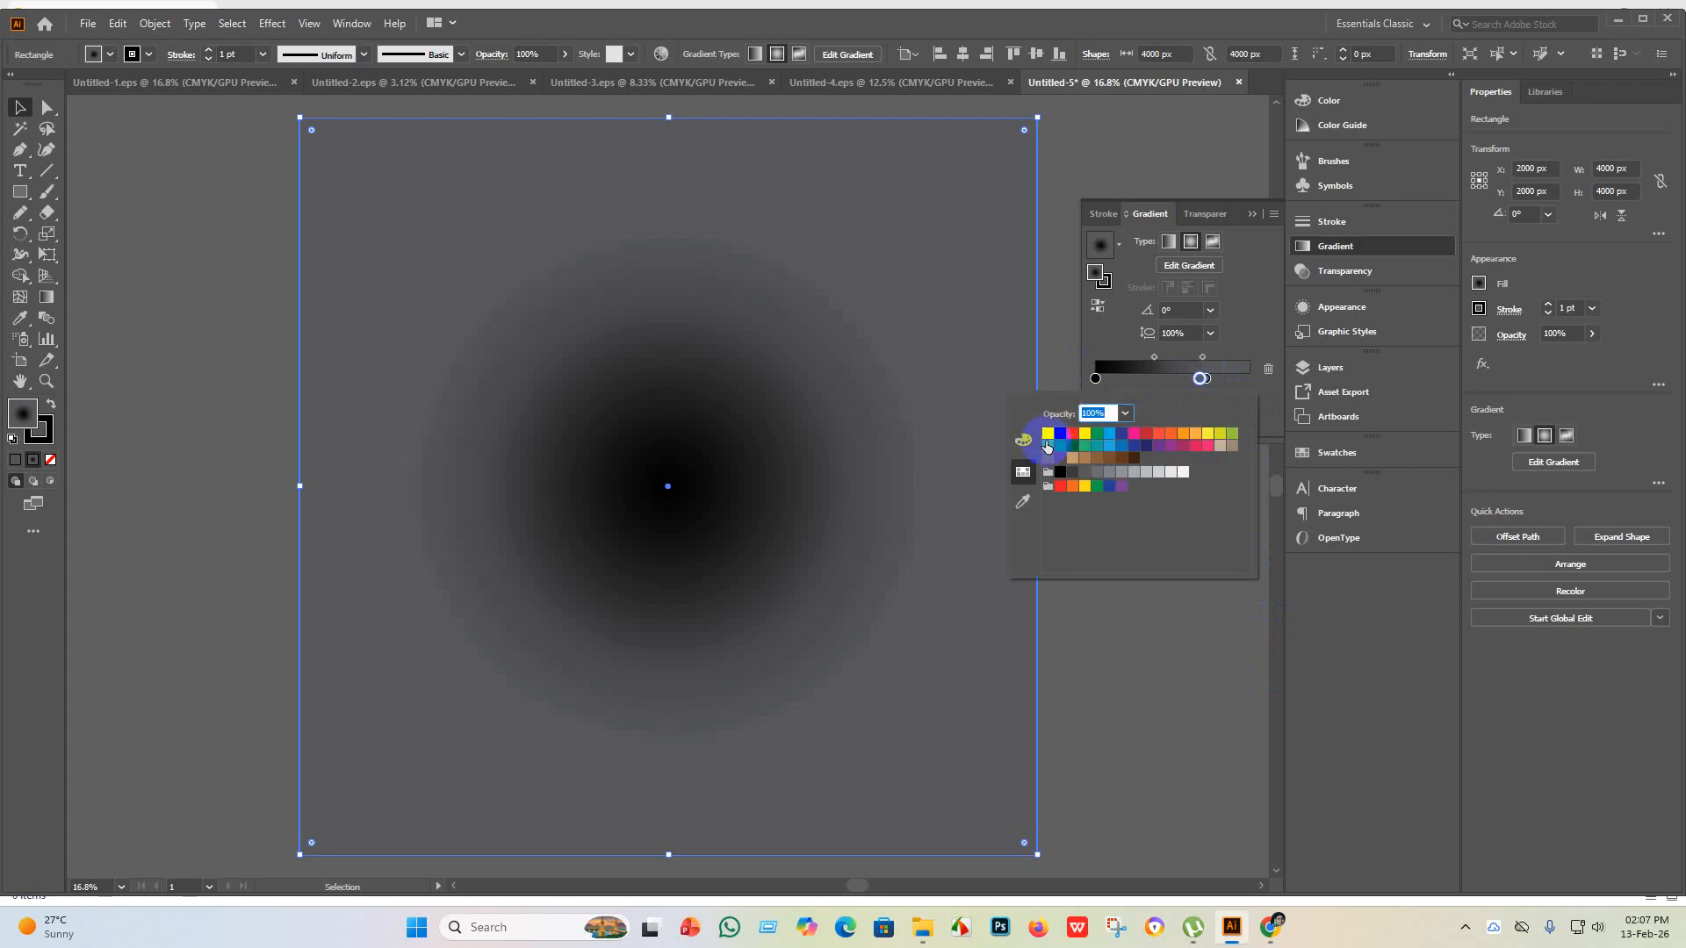
pyautogui.click(1125, 413)
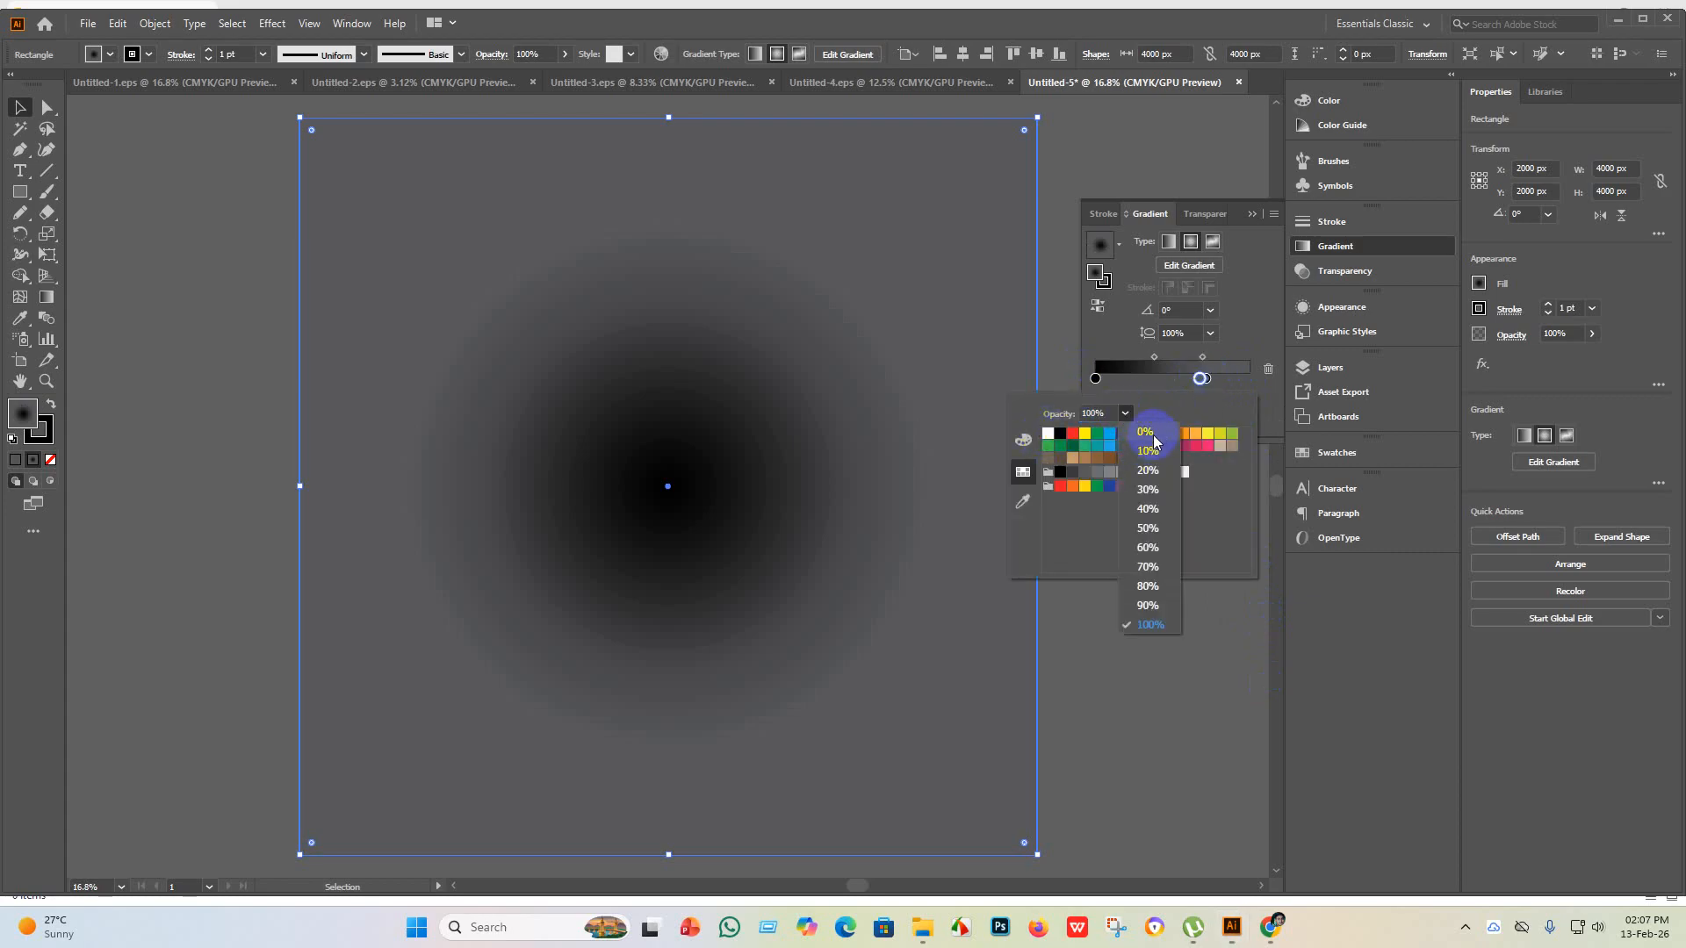
pyautogui.click(1152, 438)
pyautogui.click(1207, 687)
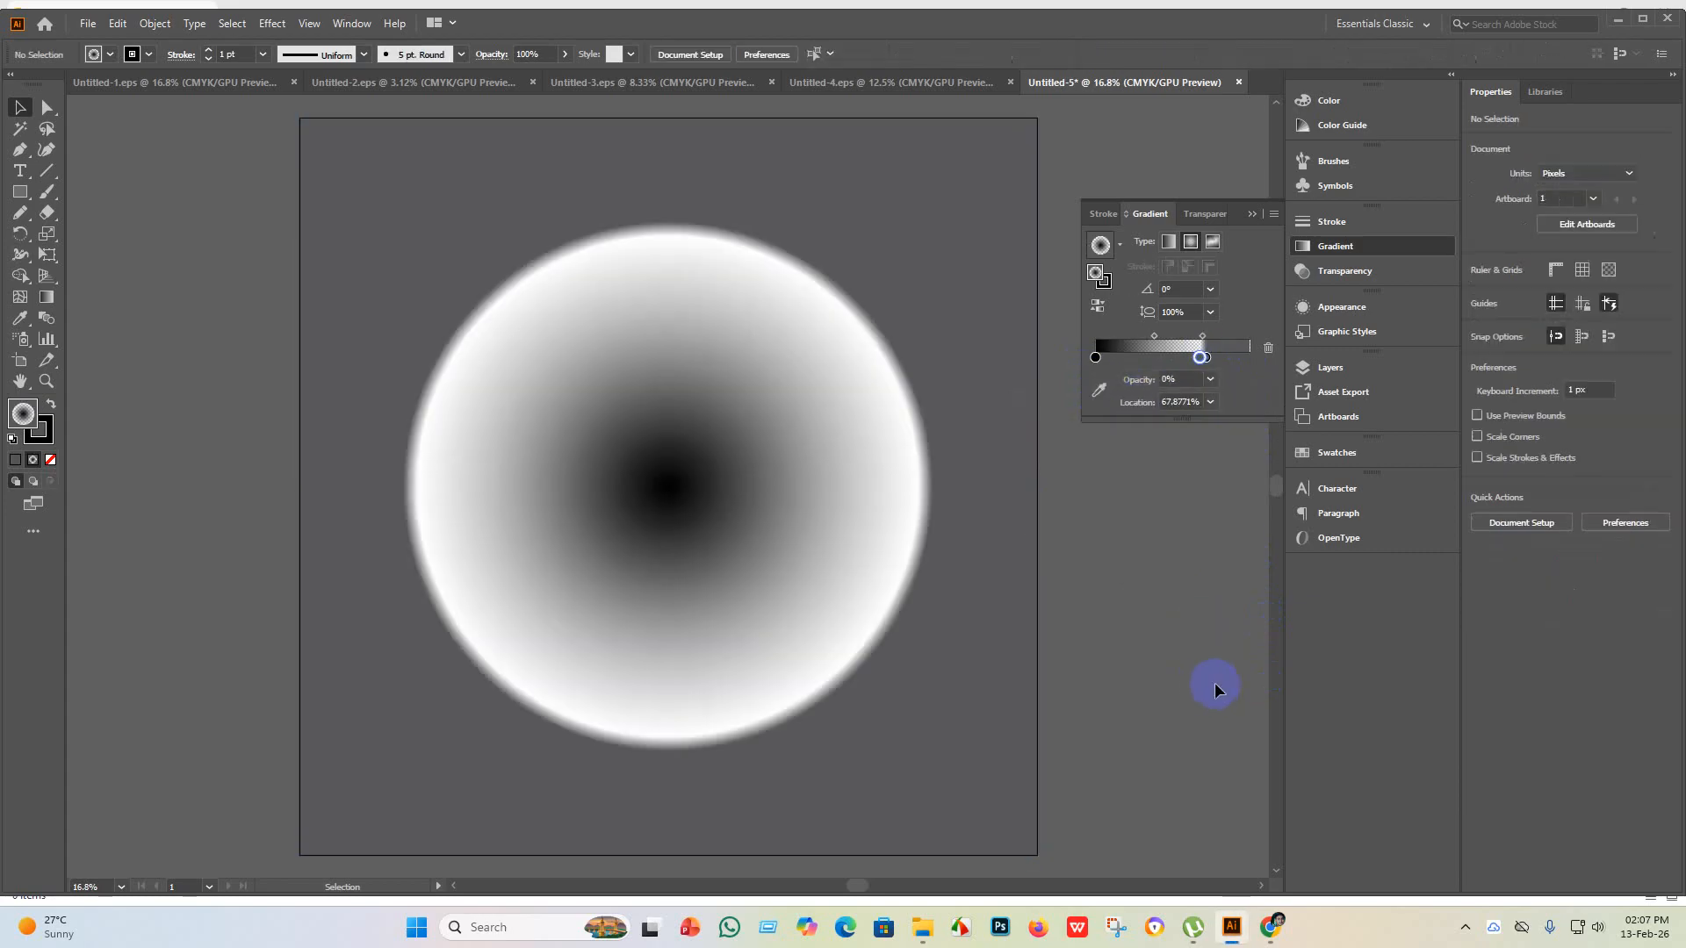
# - With nothing selected, delete the gradient's opaque gray stop and the extra stop, and move the transparent stop to about 91%
pyautogui.click(1210, 361)
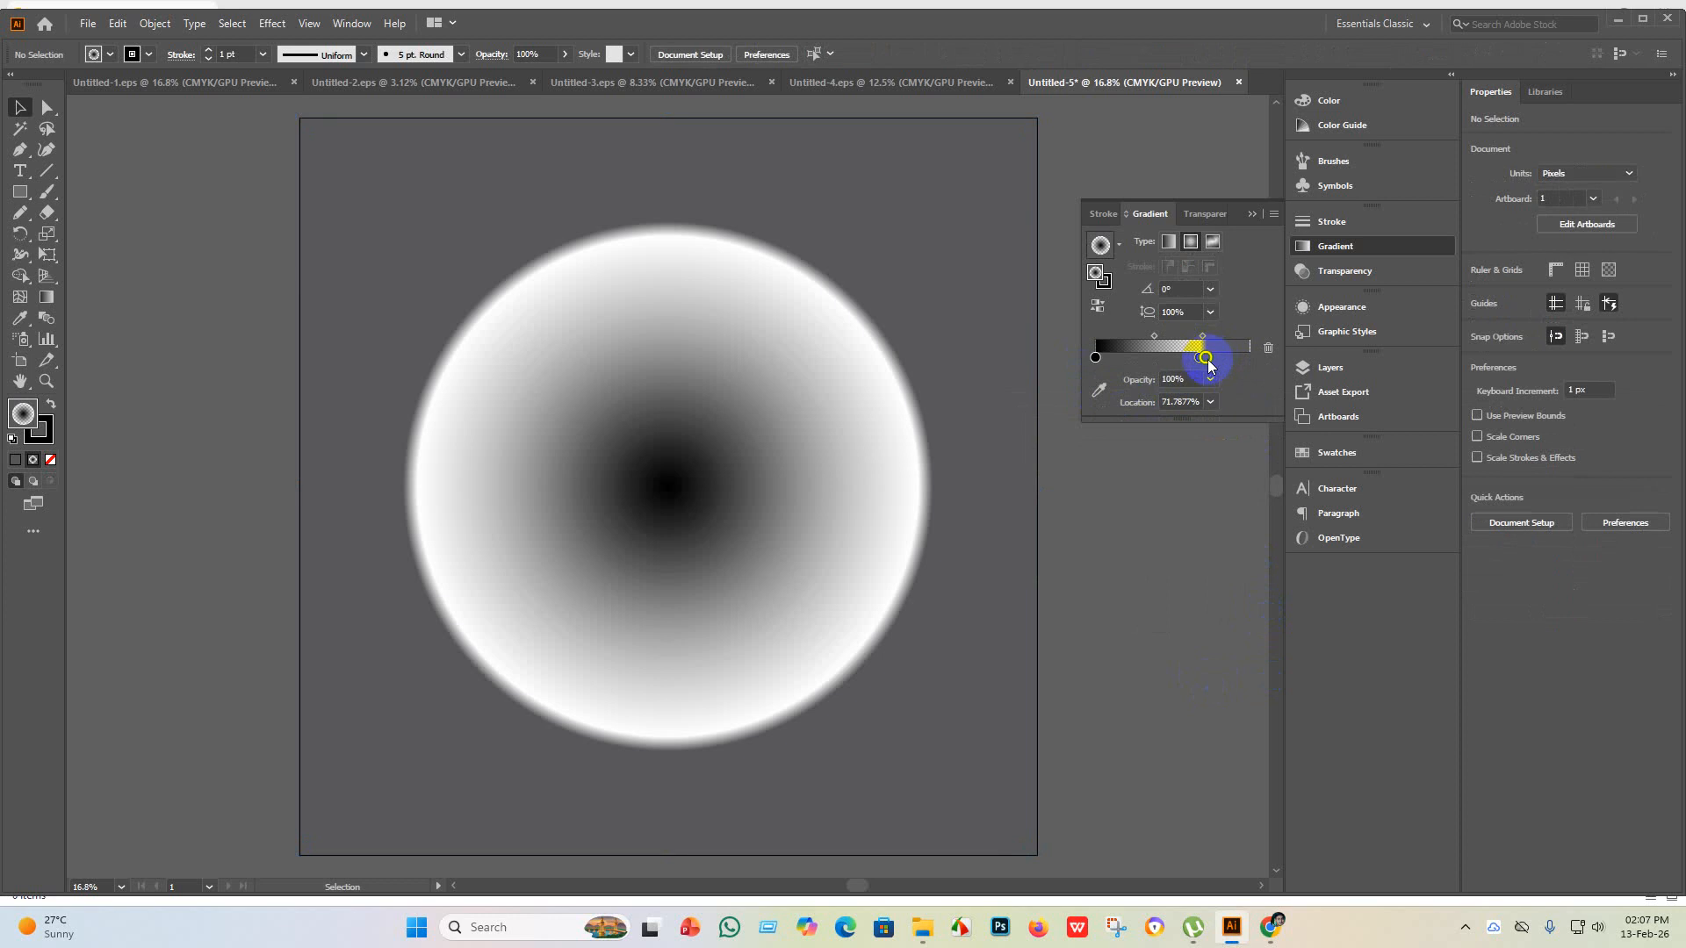
pyautogui.click(1268, 348)
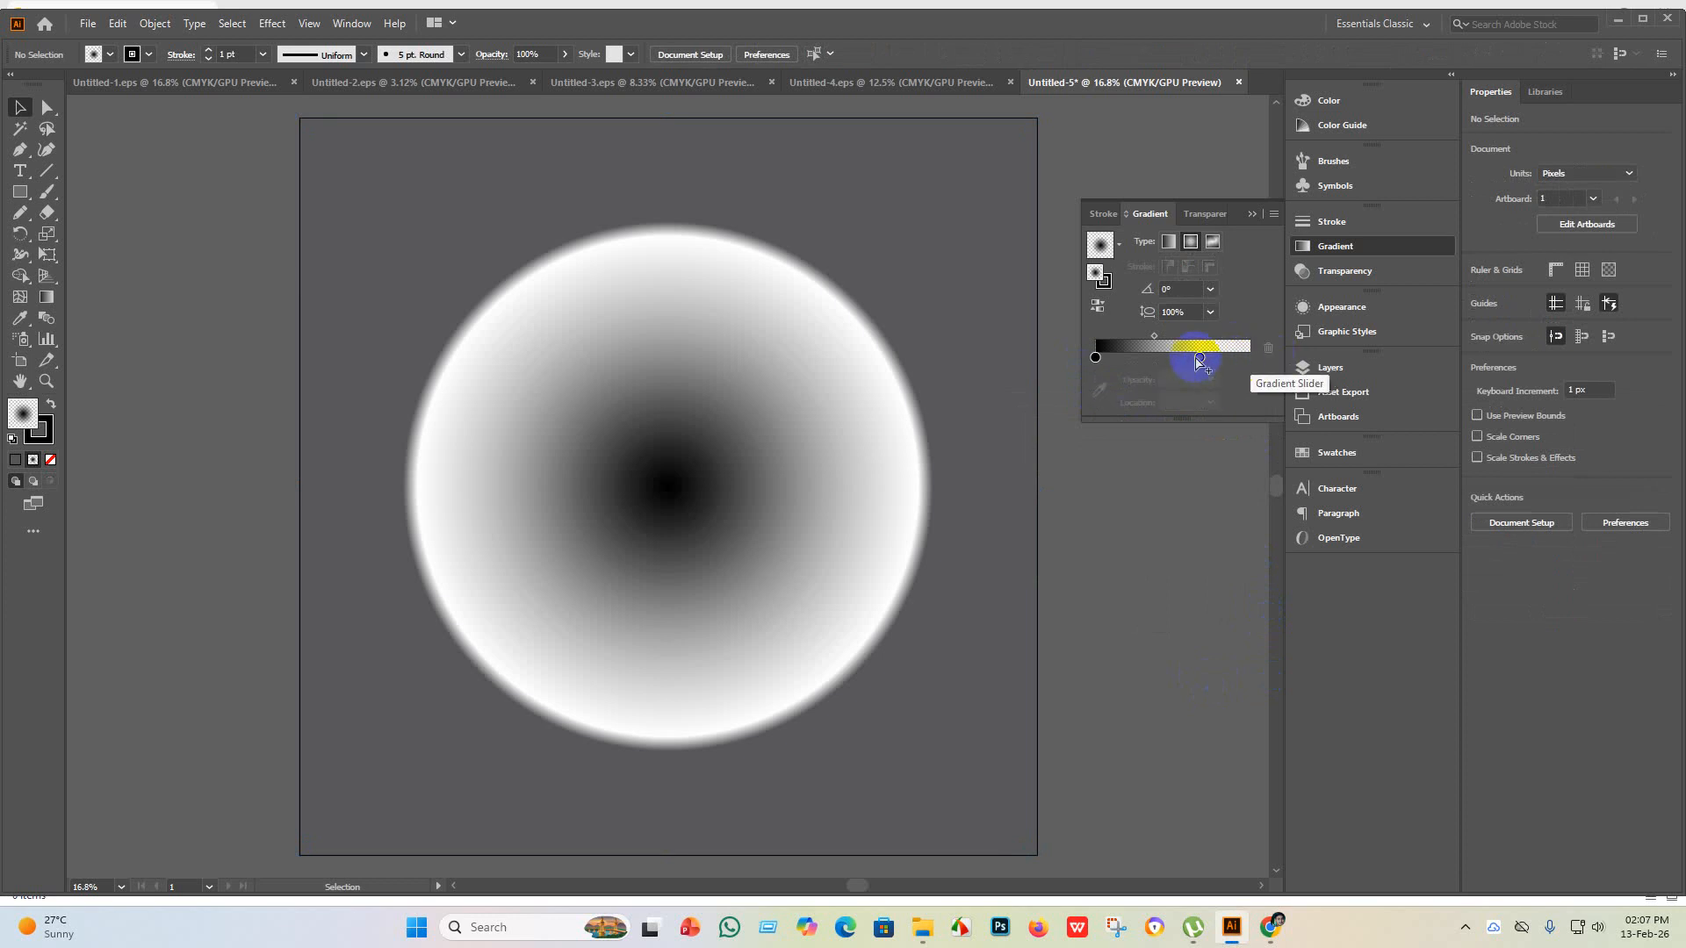
pyautogui.click(1238, 357)
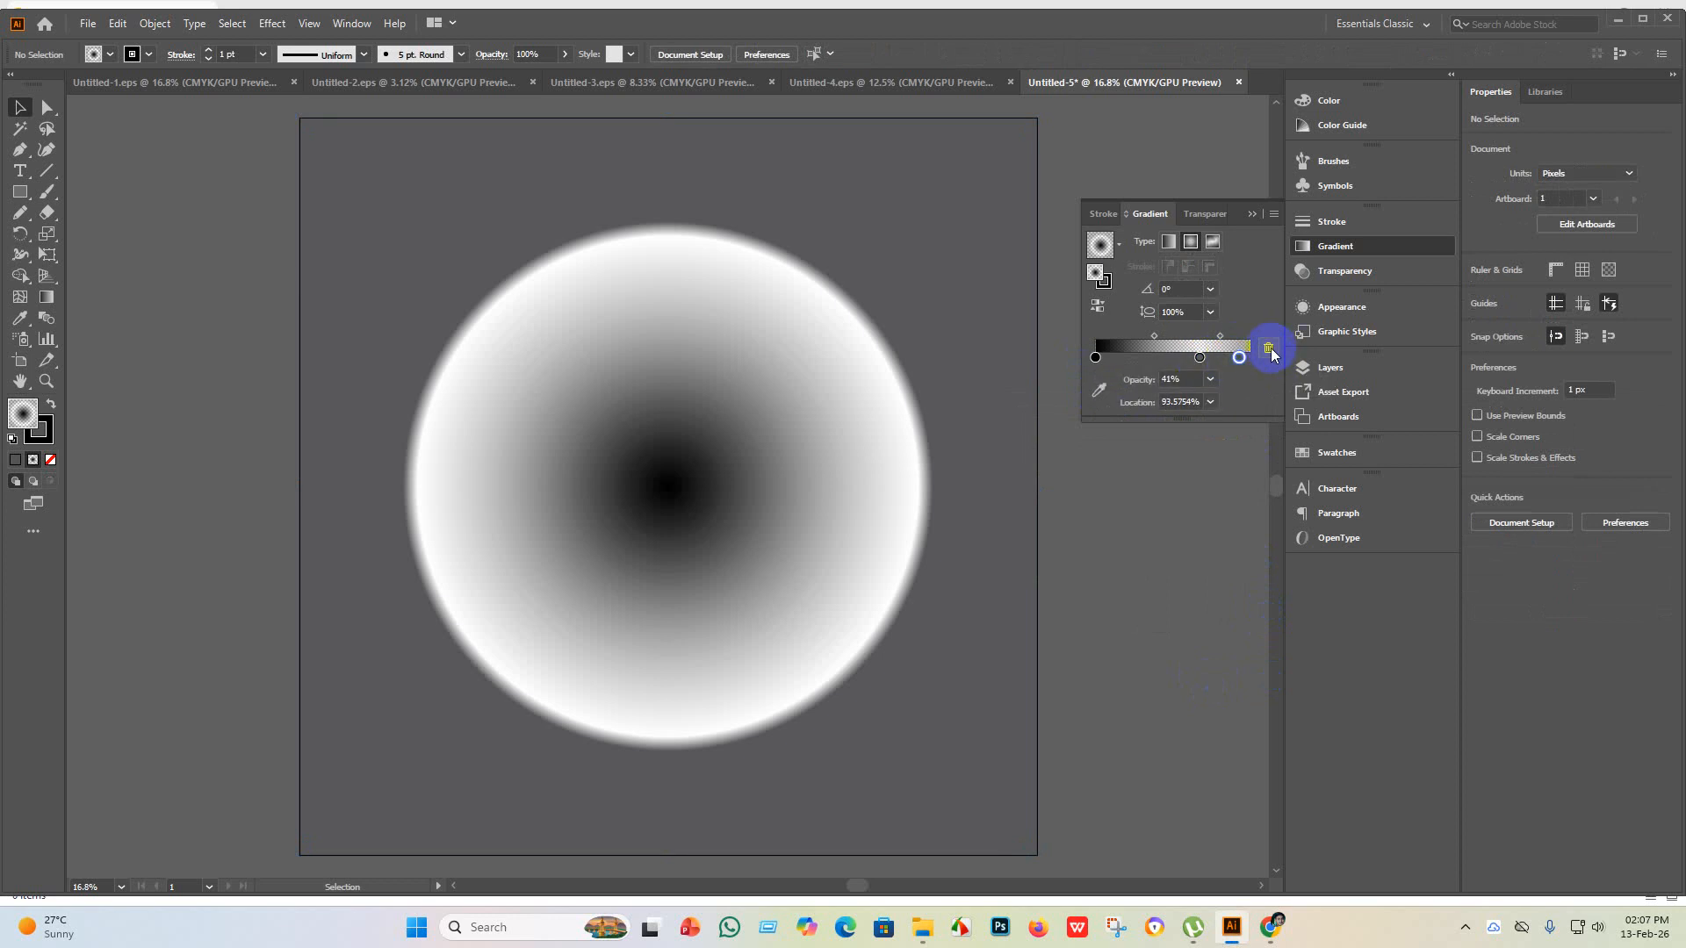
pyautogui.click(1268, 348)
pyautogui.moveTo(1200, 358); pyautogui.dragTo(1235, 360)
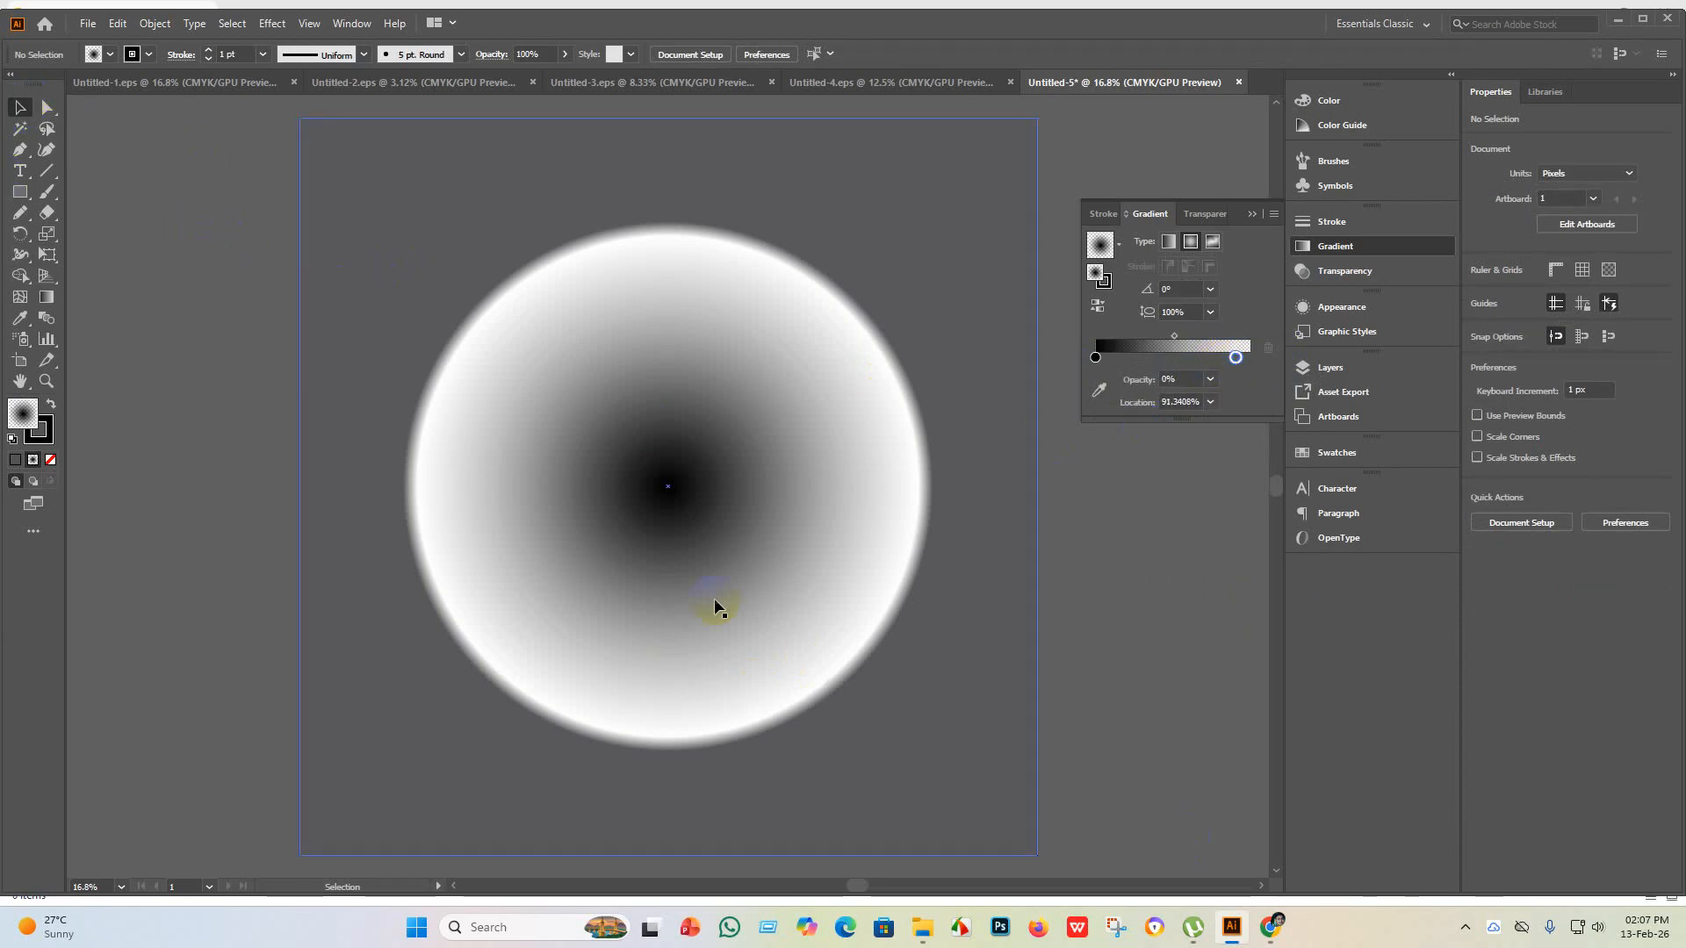
pyautogui.scroll(7, 653, 507)
pyautogui.scroll(-5, 656, 507)
pyautogui.scroll(2, 696, 474)
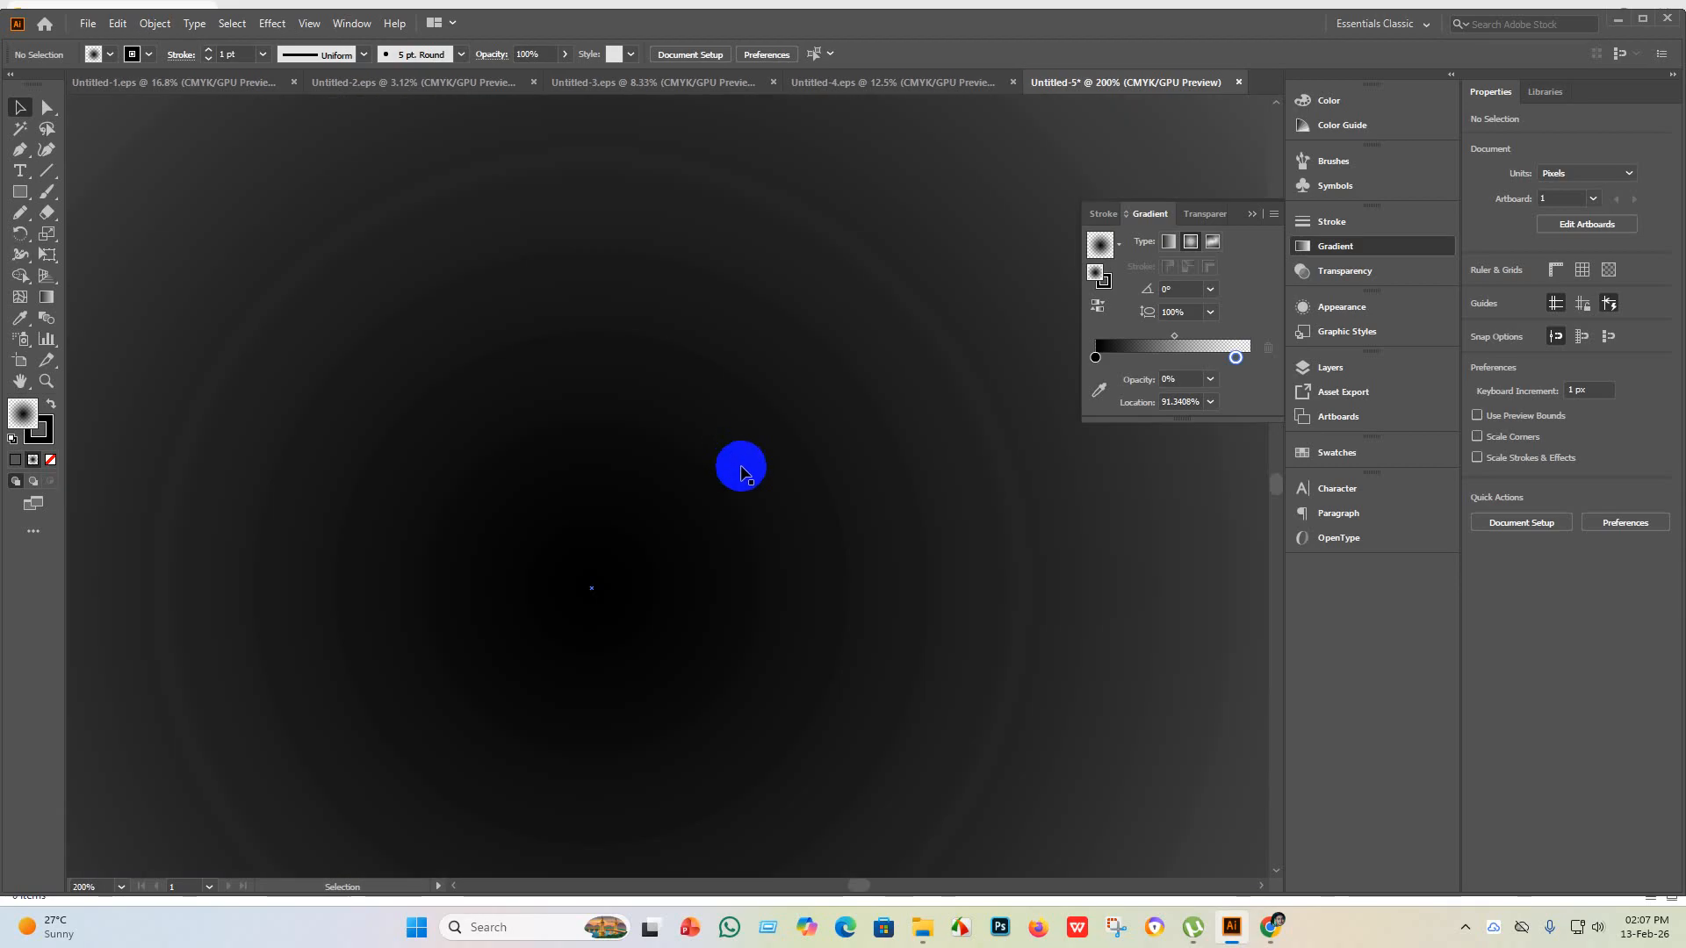
pyautogui.scroll(-6, 681, 568)
pyautogui.scroll(-1, 837, 589)
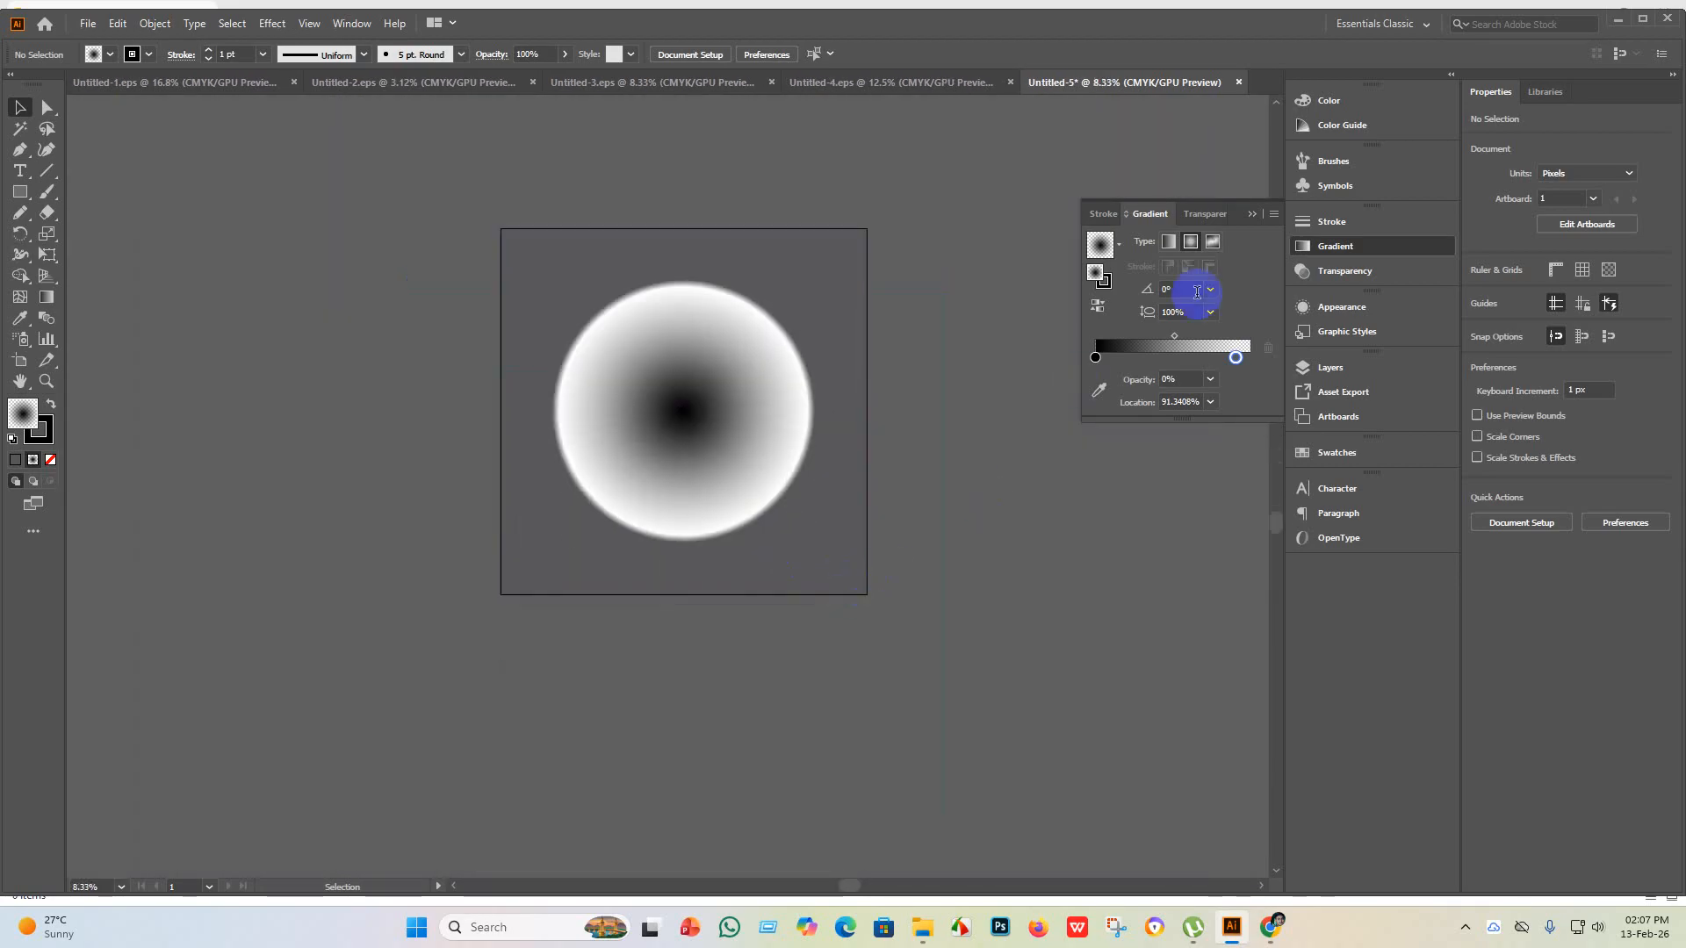
# - Check the black stop's color options with nothing selected, try the linear gradient type, and switch back to radial
pyautogui.doubleClick(1095, 359)
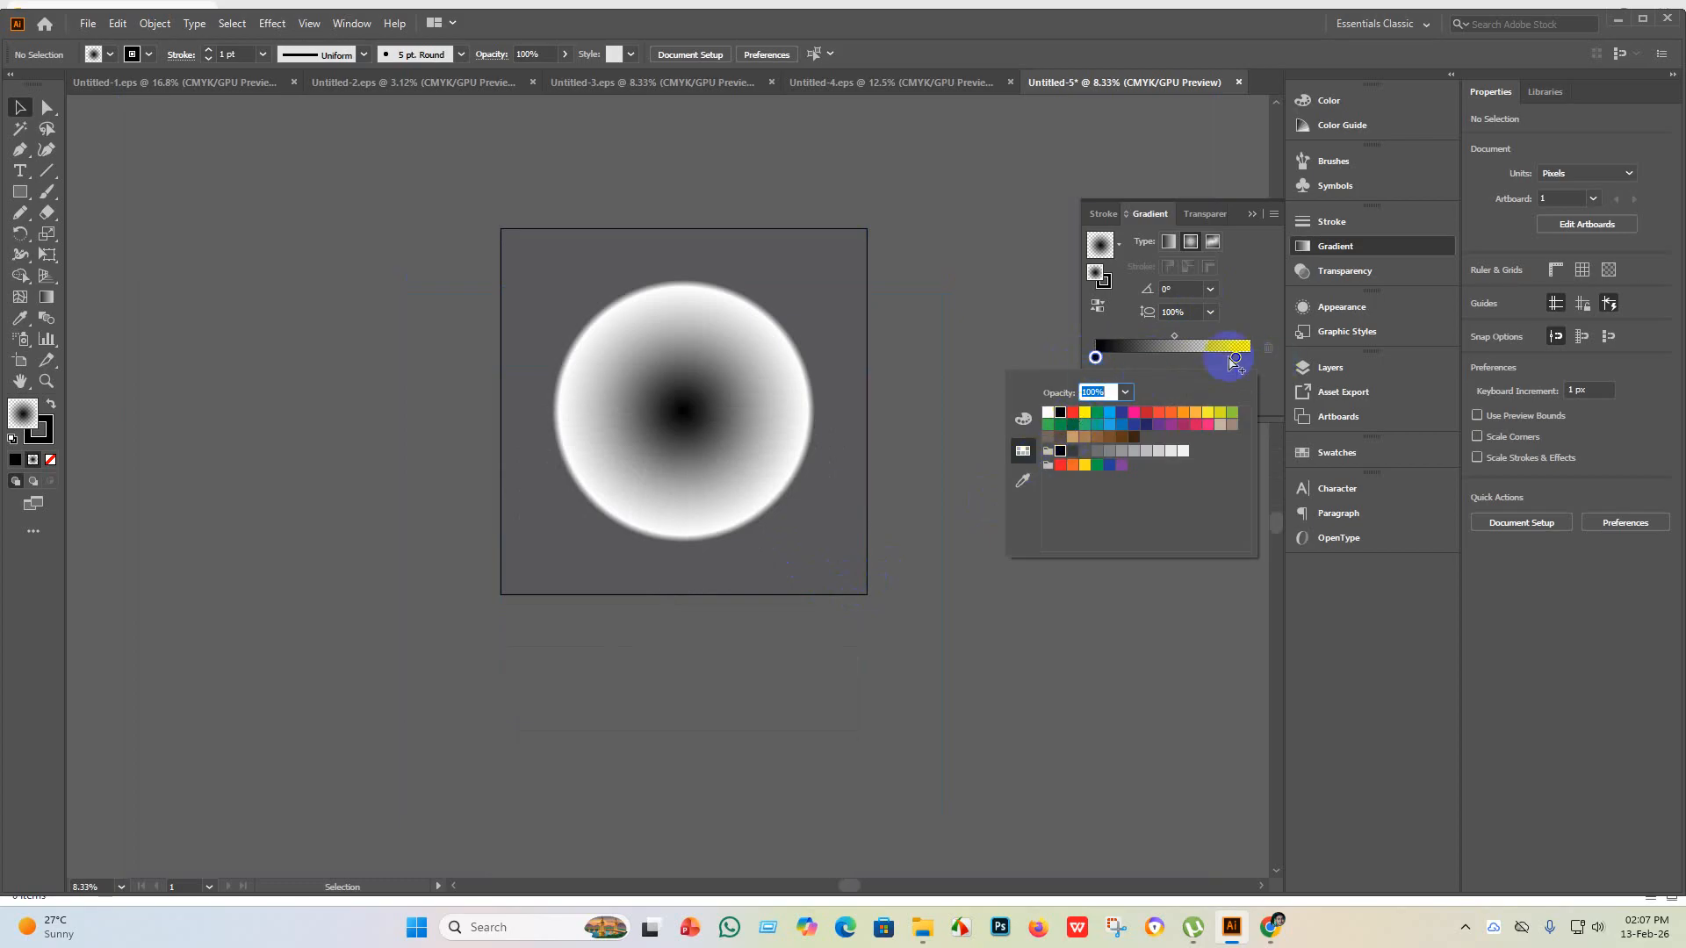
pyautogui.click(1133, 634)
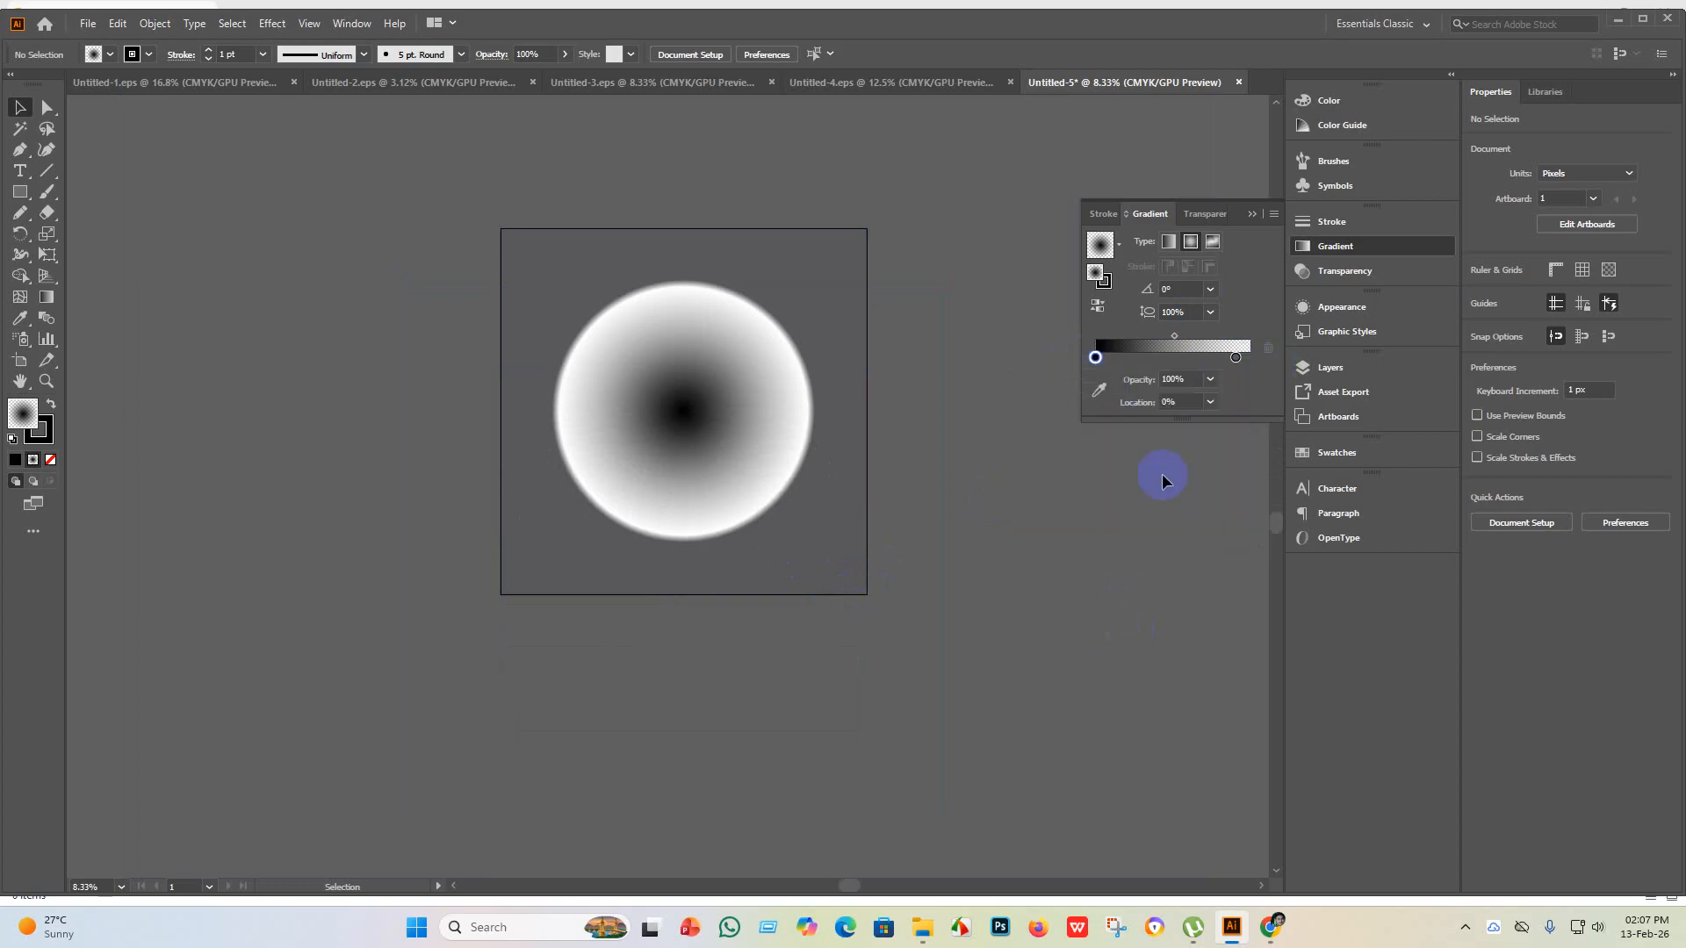
pyautogui.click(1213, 242)
pyautogui.click(1180, 242)
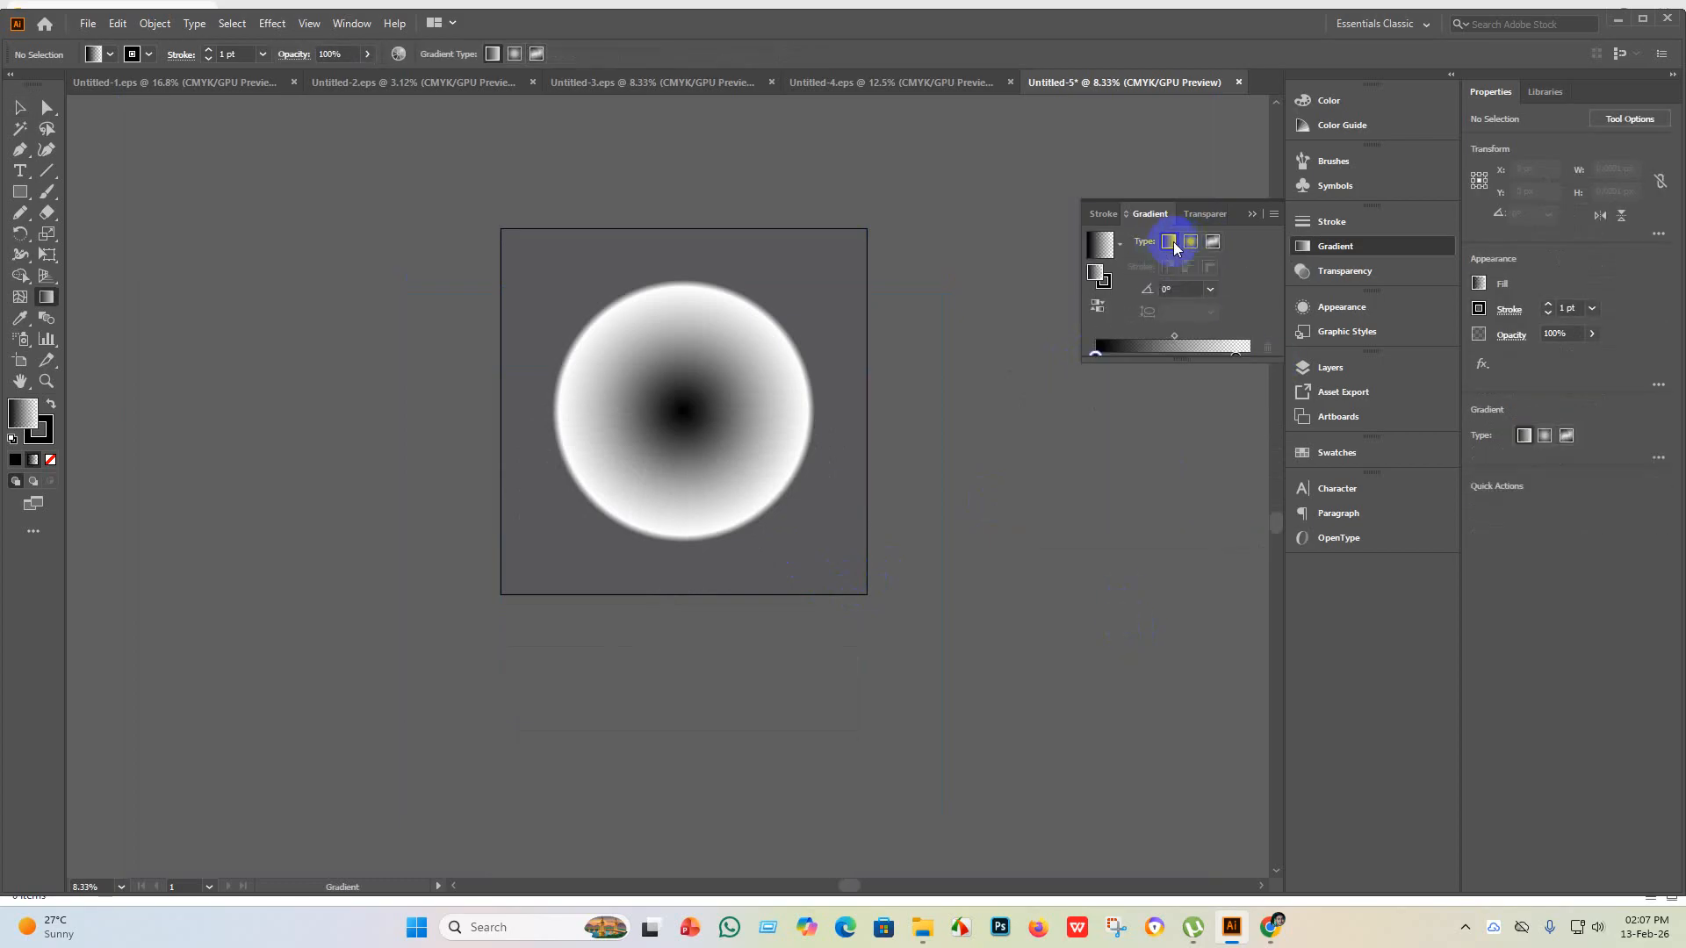
pyautogui.click(1191, 243)
# - Examine the radial gradient's black center and white outer edge up close and at full view
pyautogui.scroll(5, 751, 383)
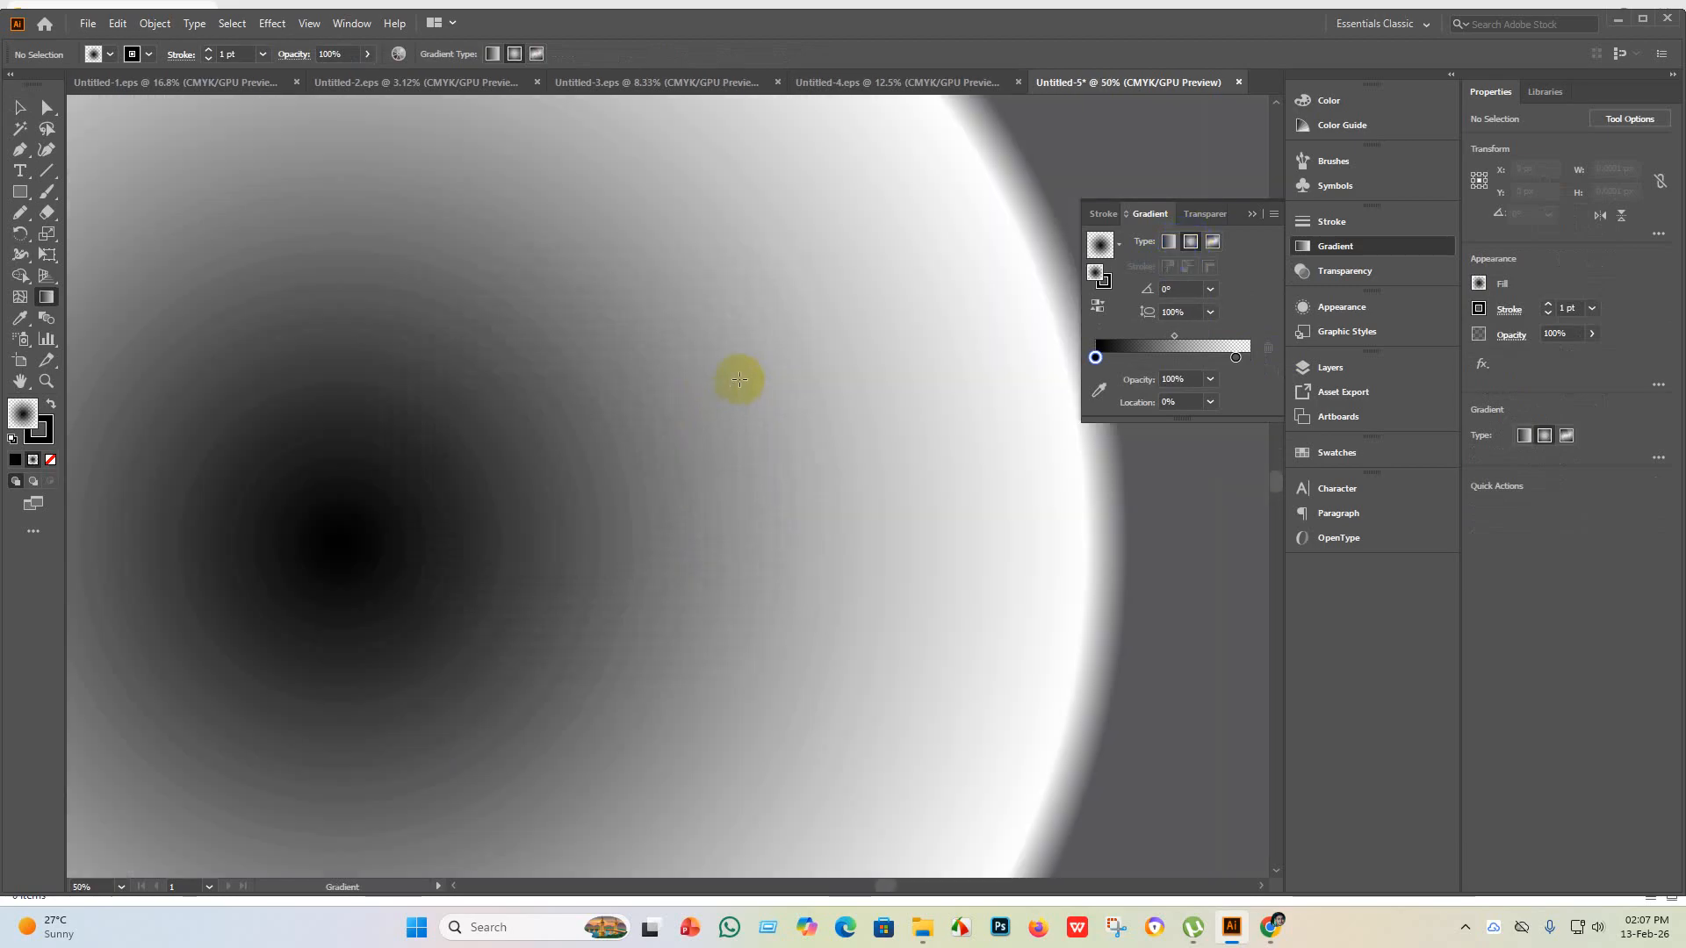
pyautogui.scroll(-4, 753, 405)
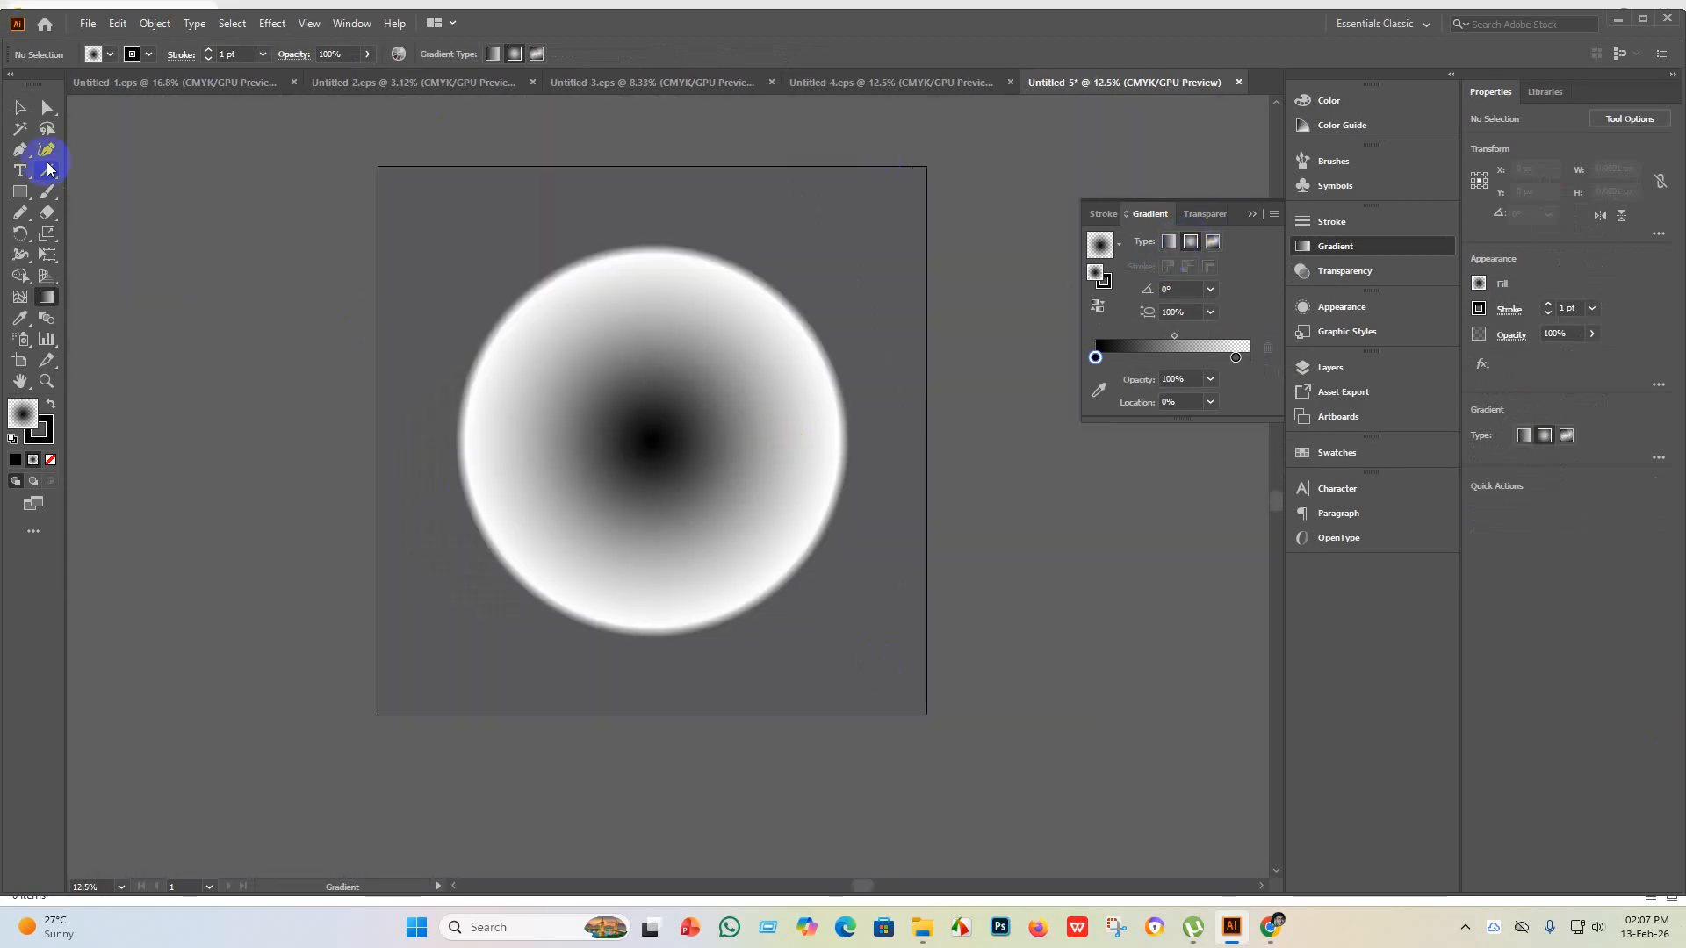
pyautogui.click(18, 107)
pyautogui.scroll(5, 677, 452)
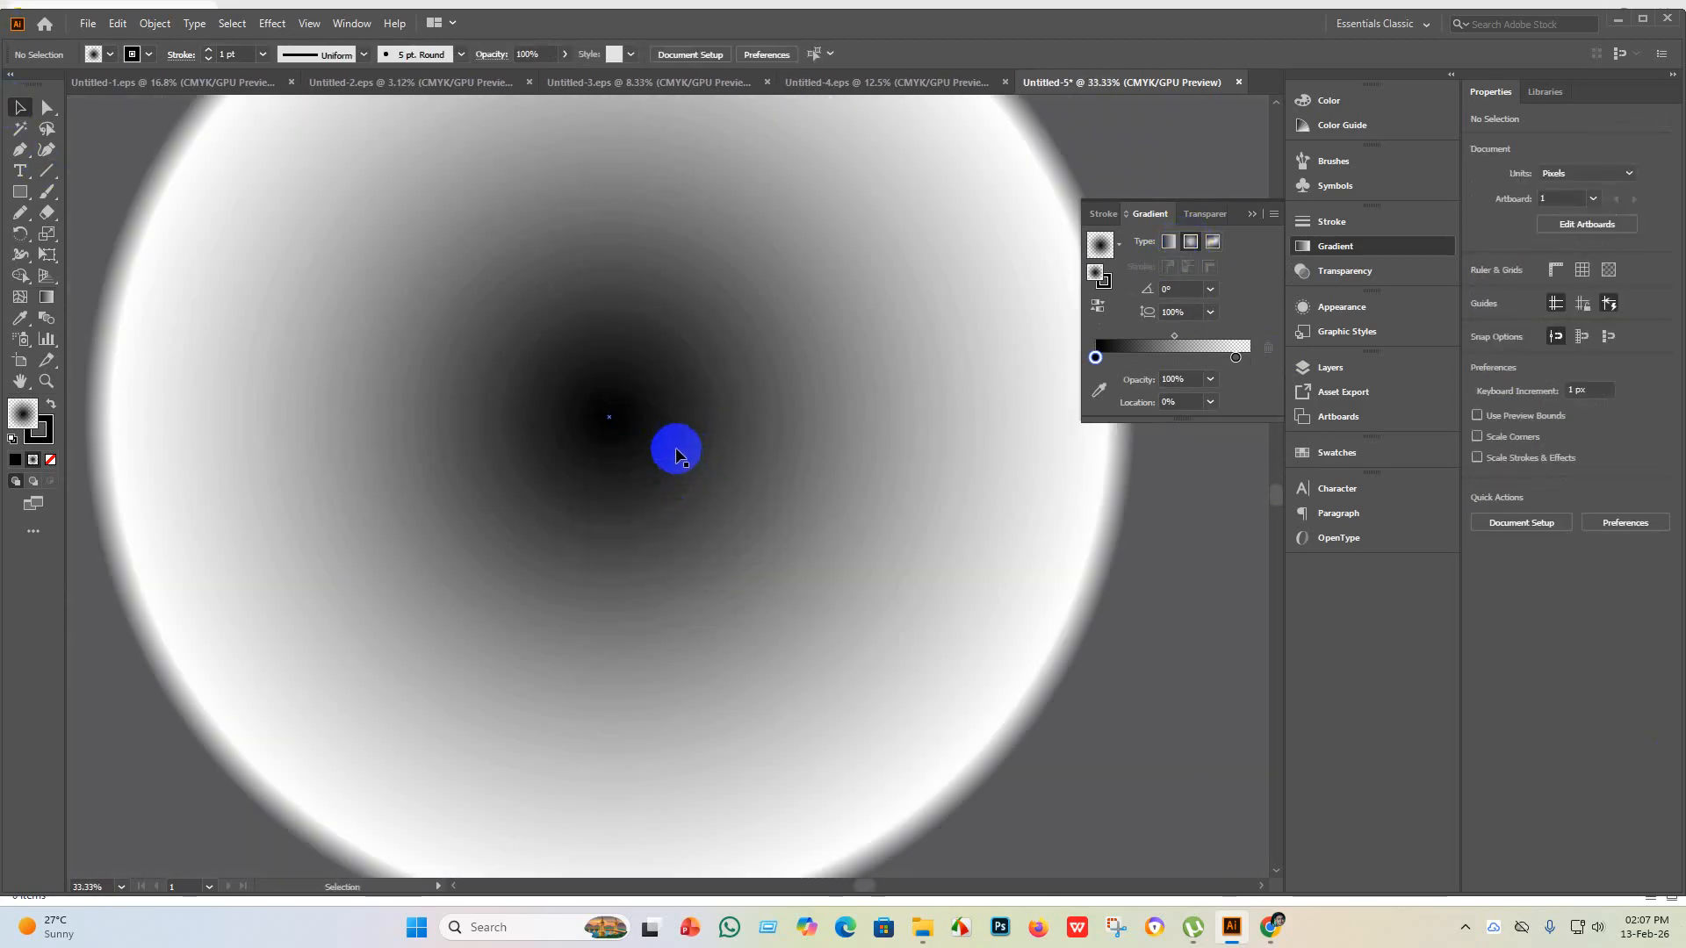
pyautogui.scroll(-4, 630, 427)
pyautogui.scroll(5, 625, 403)
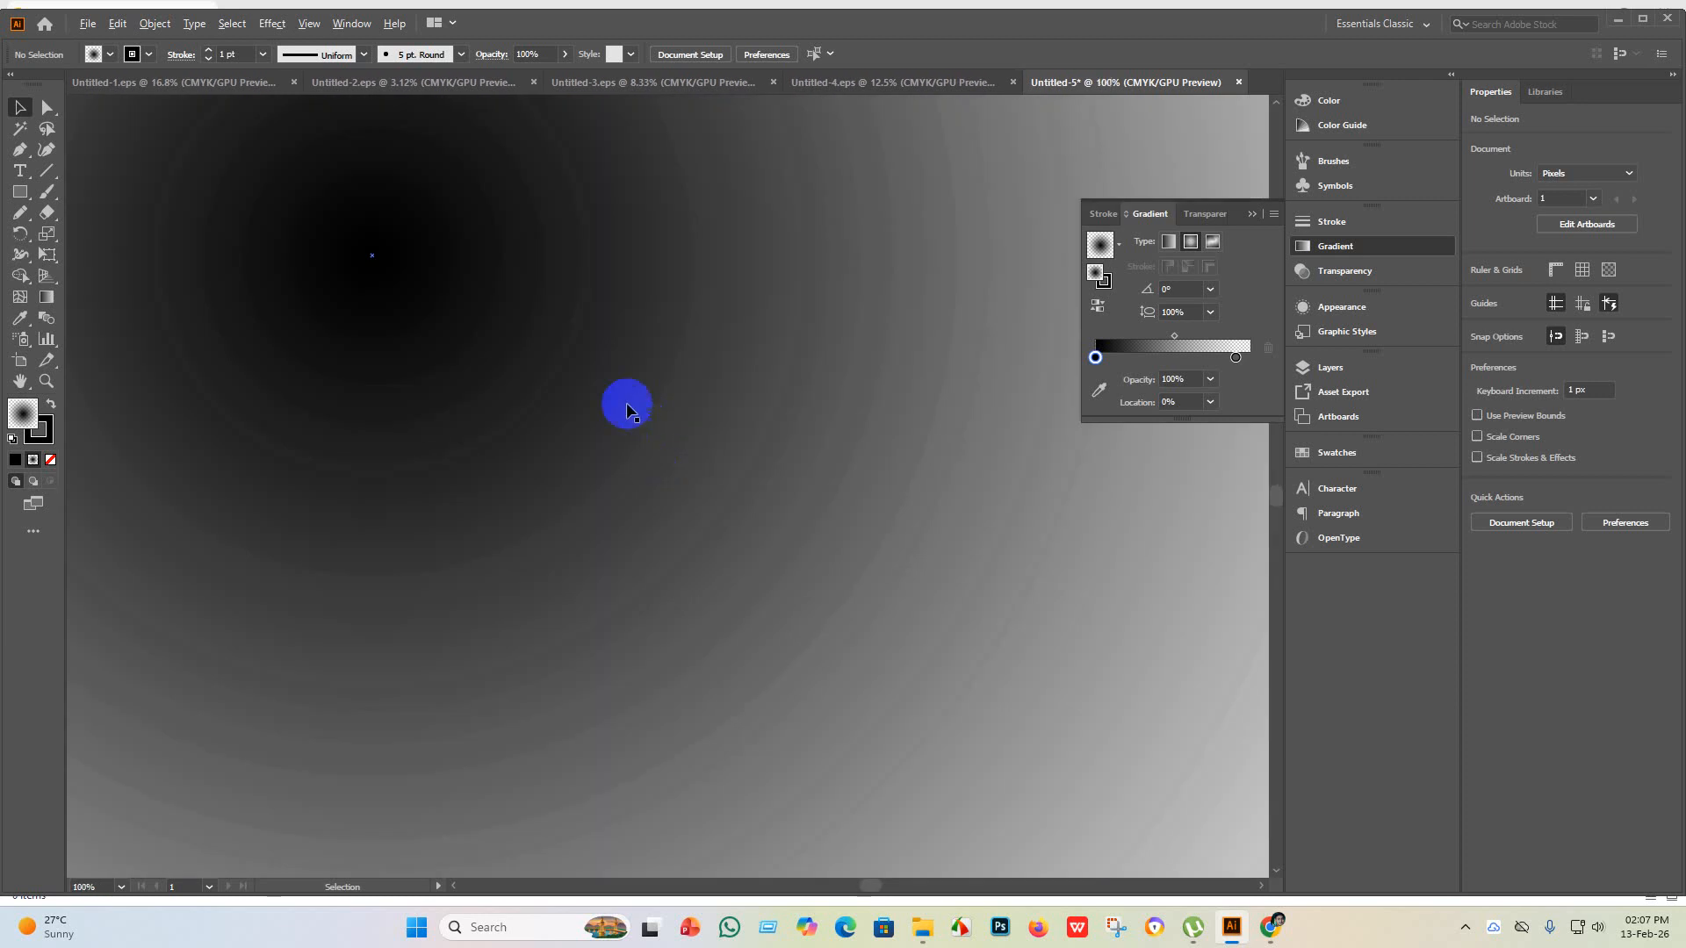
pyautogui.scroll(-5, 461, 332)
pyautogui.scroll(5, 474, 330)
pyautogui.scroll(-8, 562, 396)
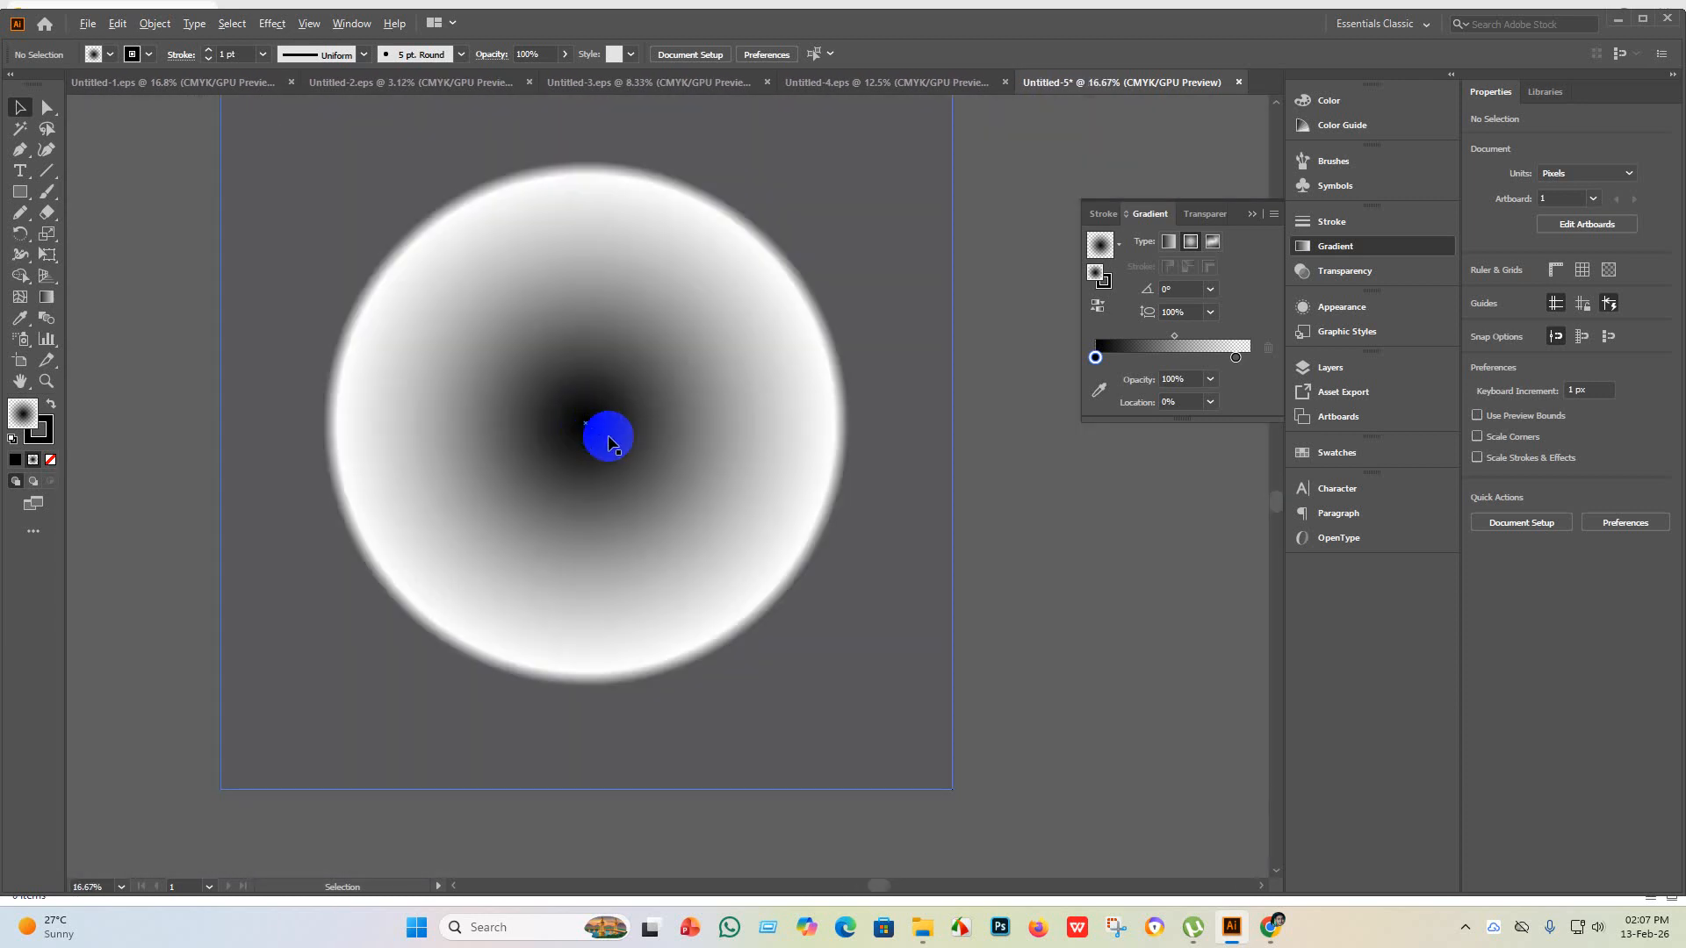
pyautogui.scroll(3, 718, 475)
pyautogui.scroll(-2, 766, 424)
pyautogui.scroll(2, 773, 423)
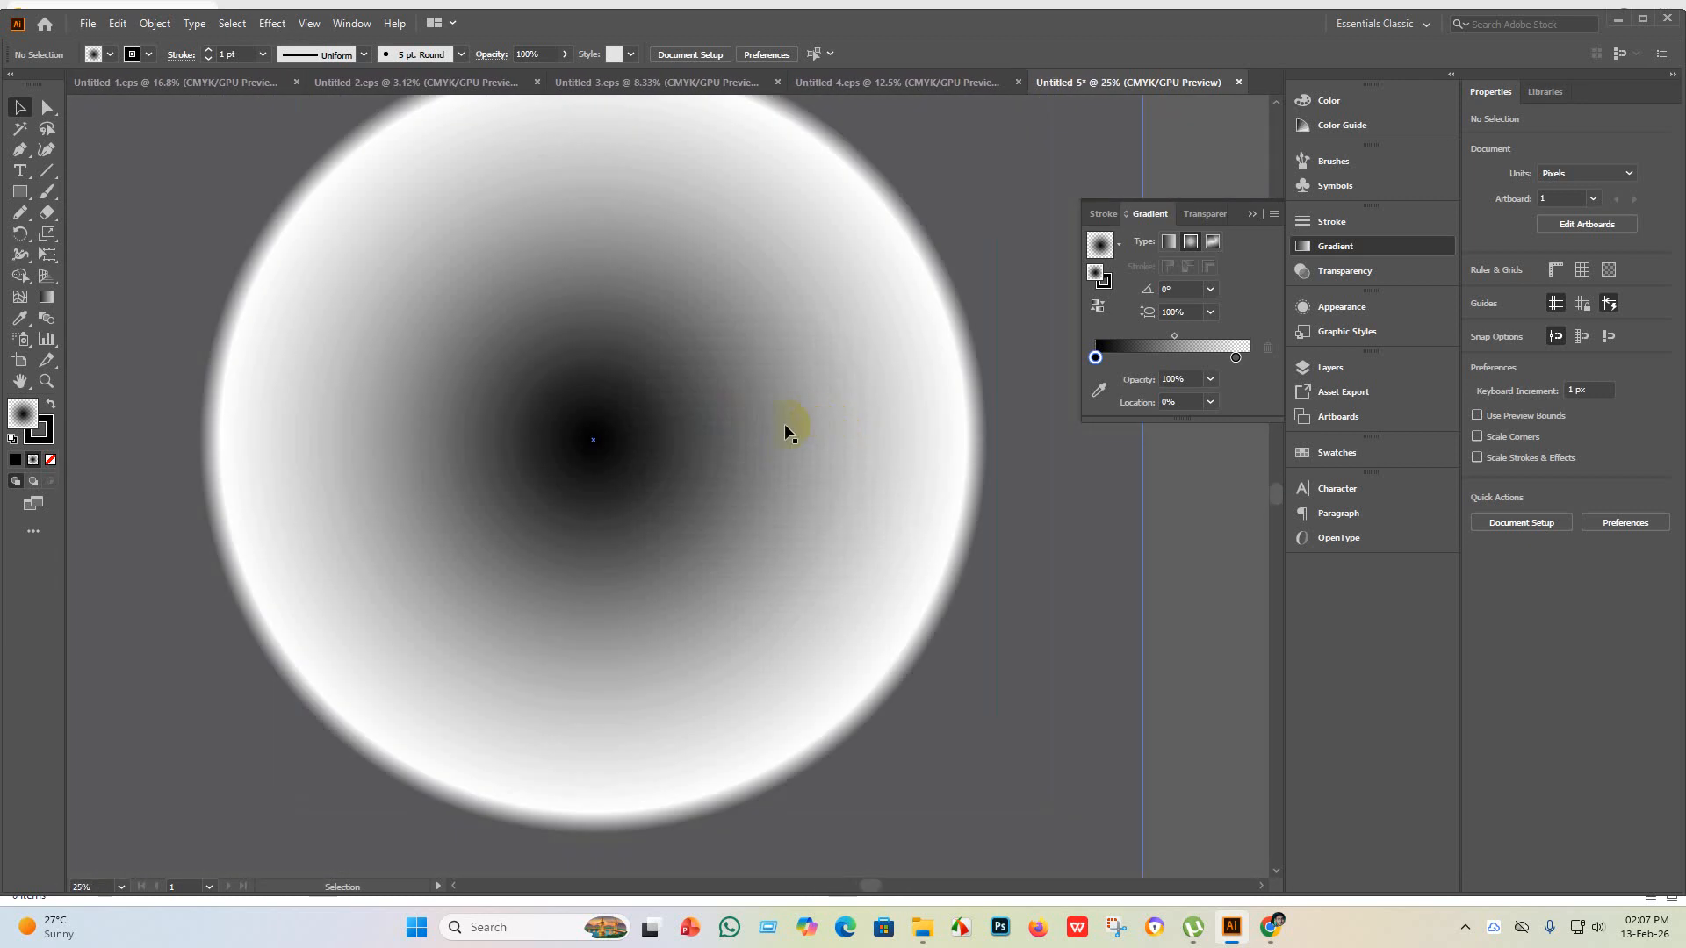
# - Try the linear gradient type with an added white stop at about 88%, and delete that stop again
pyautogui.click(1169, 241)
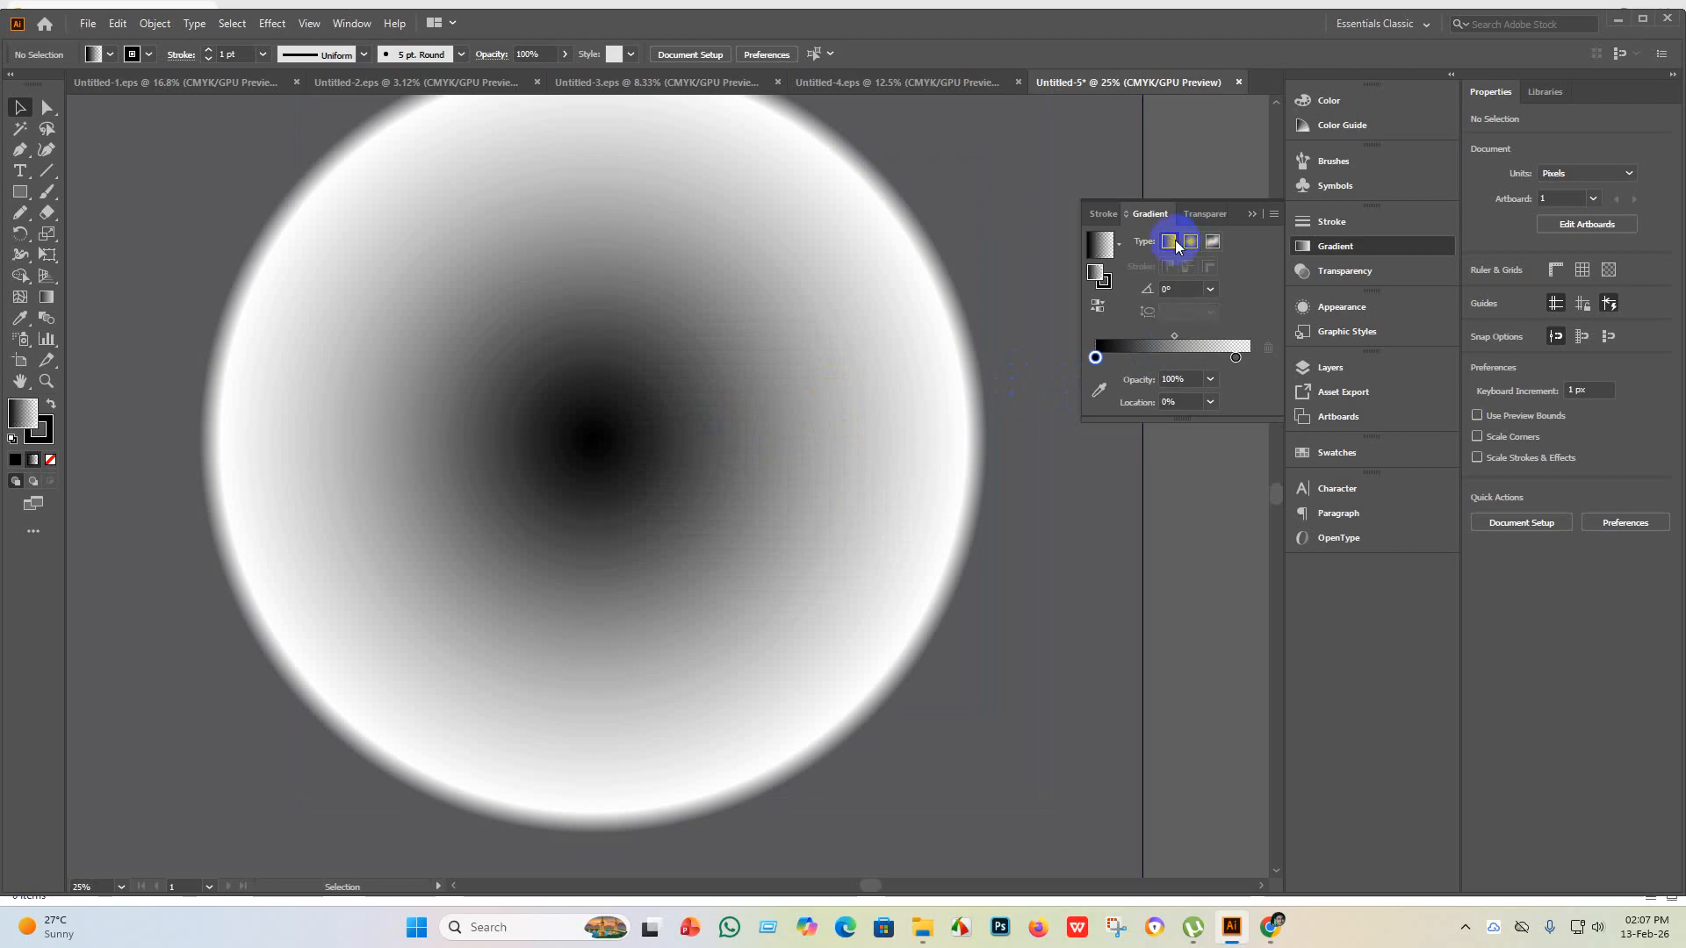
pyautogui.doubleClick(1233, 357)
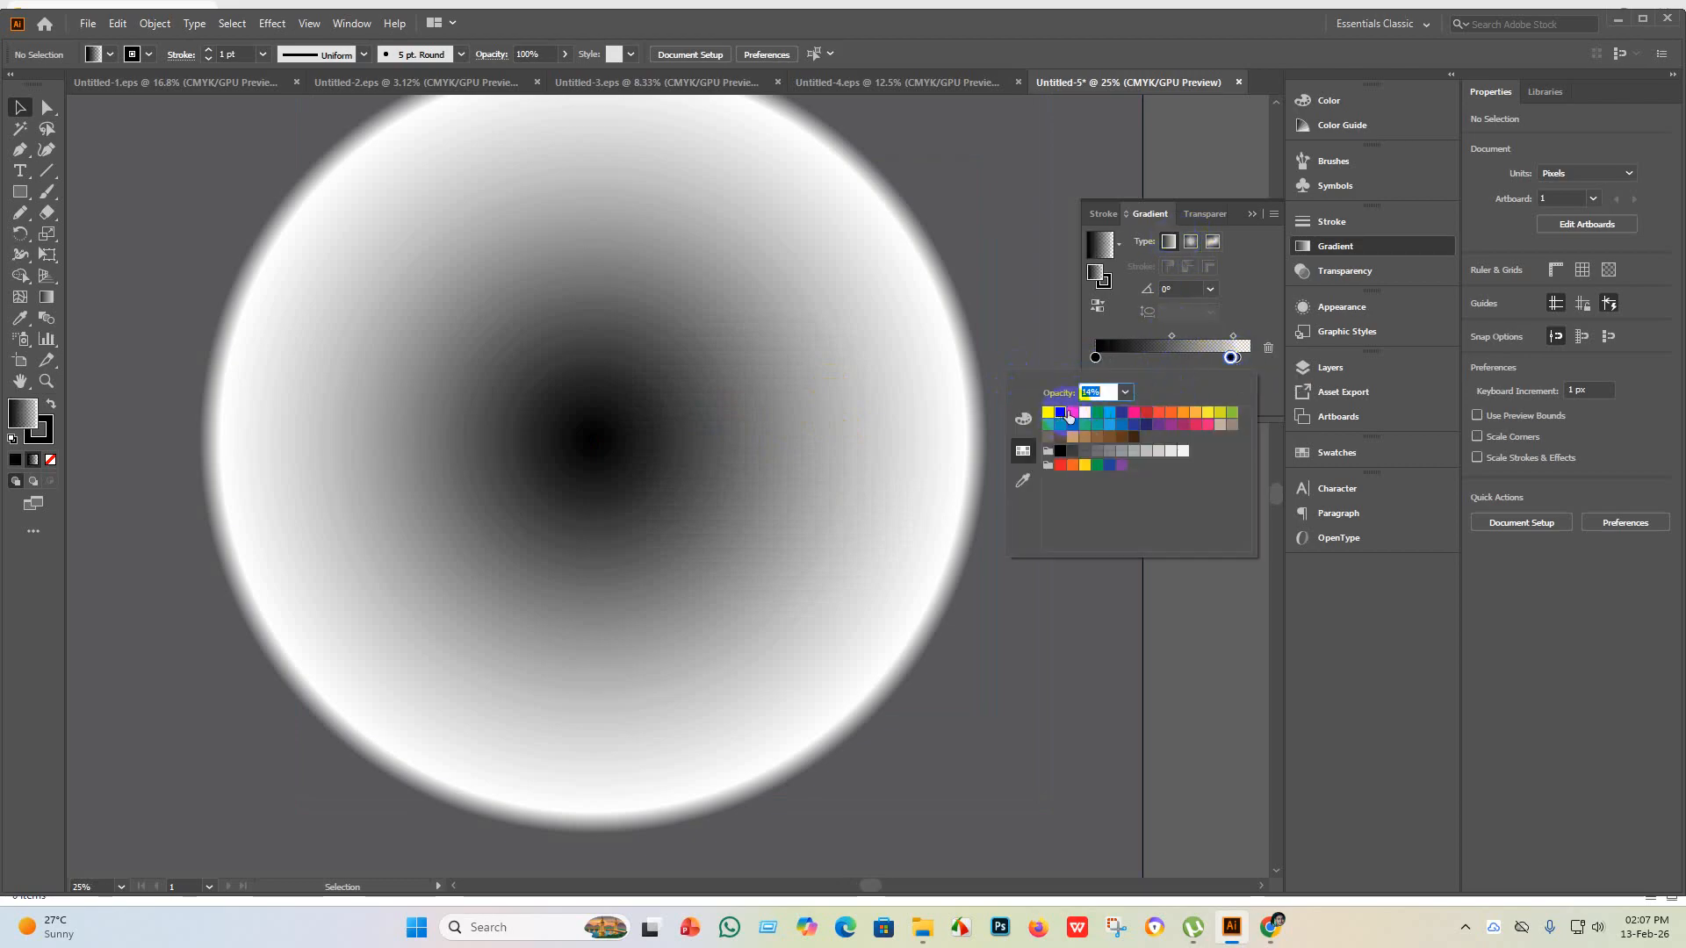
pyautogui.click(1048, 412)
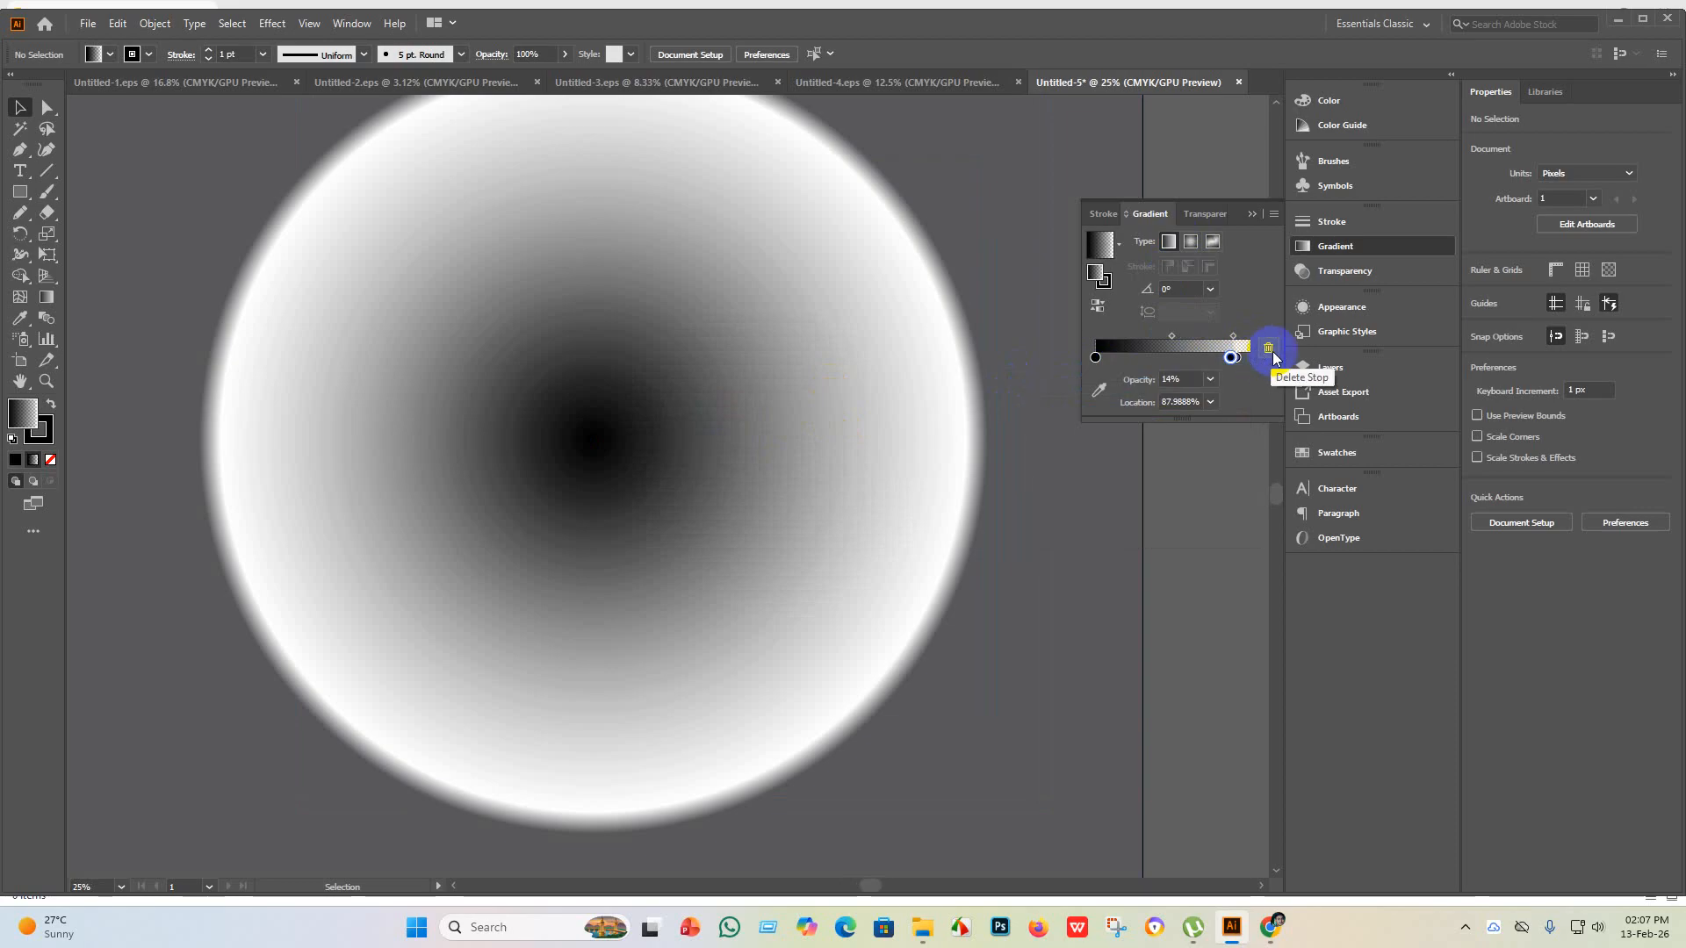
pyautogui.click(1268, 349)
# - Move the linear gradient's transparent end stop to 100% and bring up its color swatches
pyautogui.click(1248, 357)
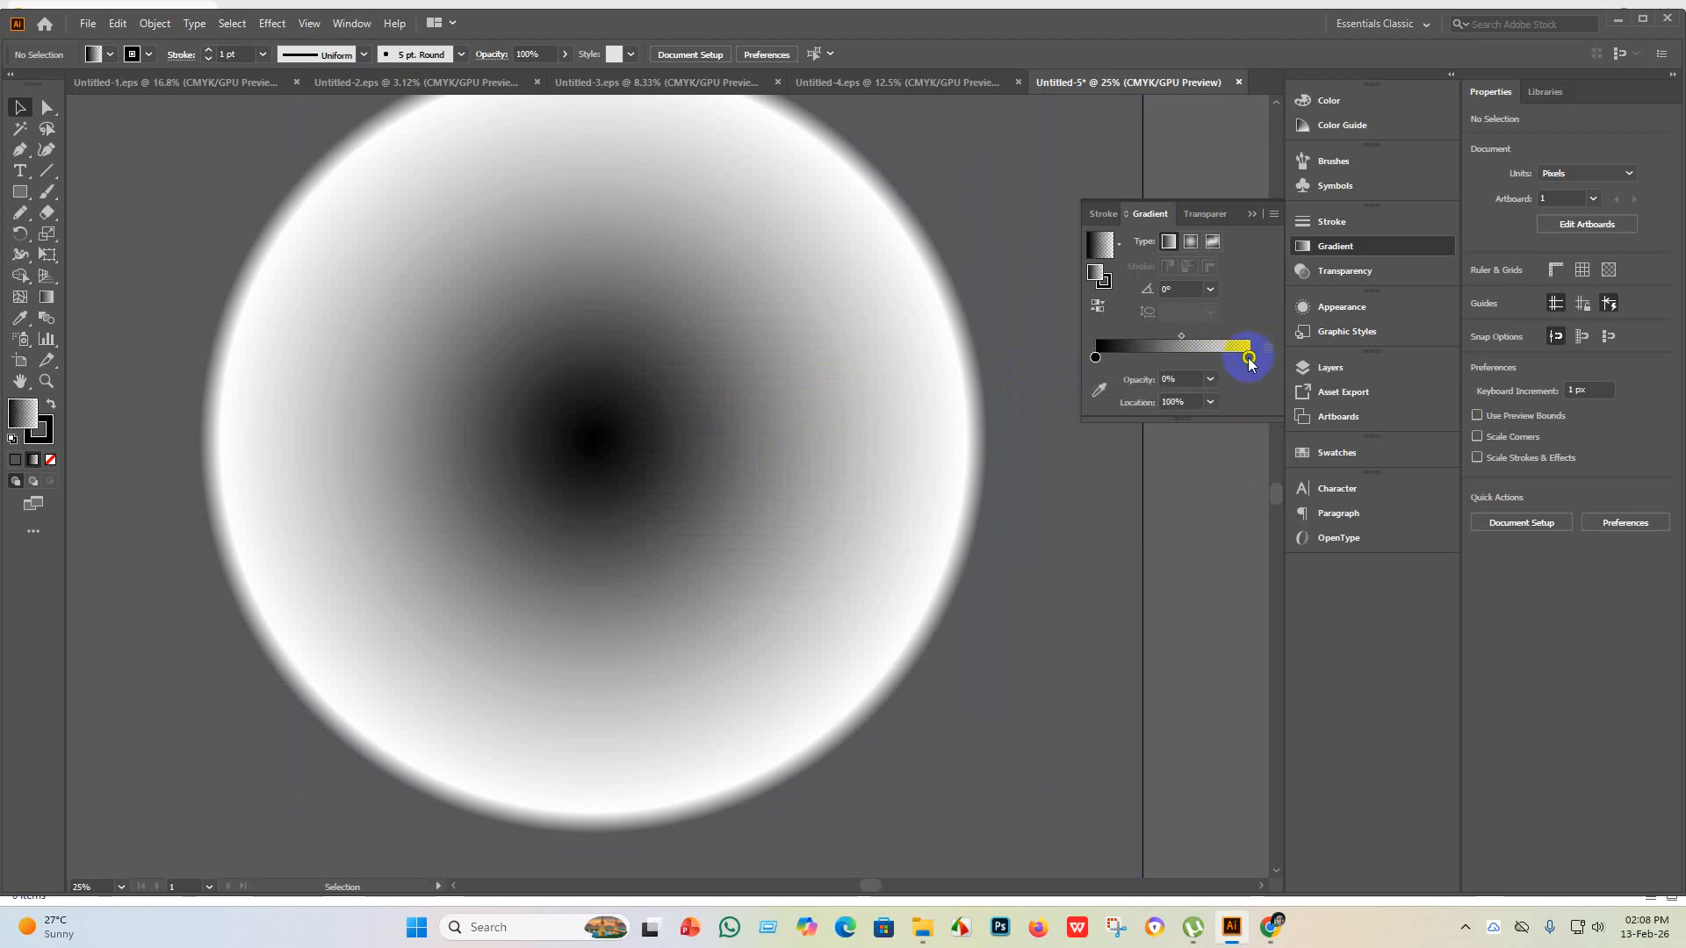
pyautogui.doubleClick(1249, 357)
pyautogui.click(1060, 414)
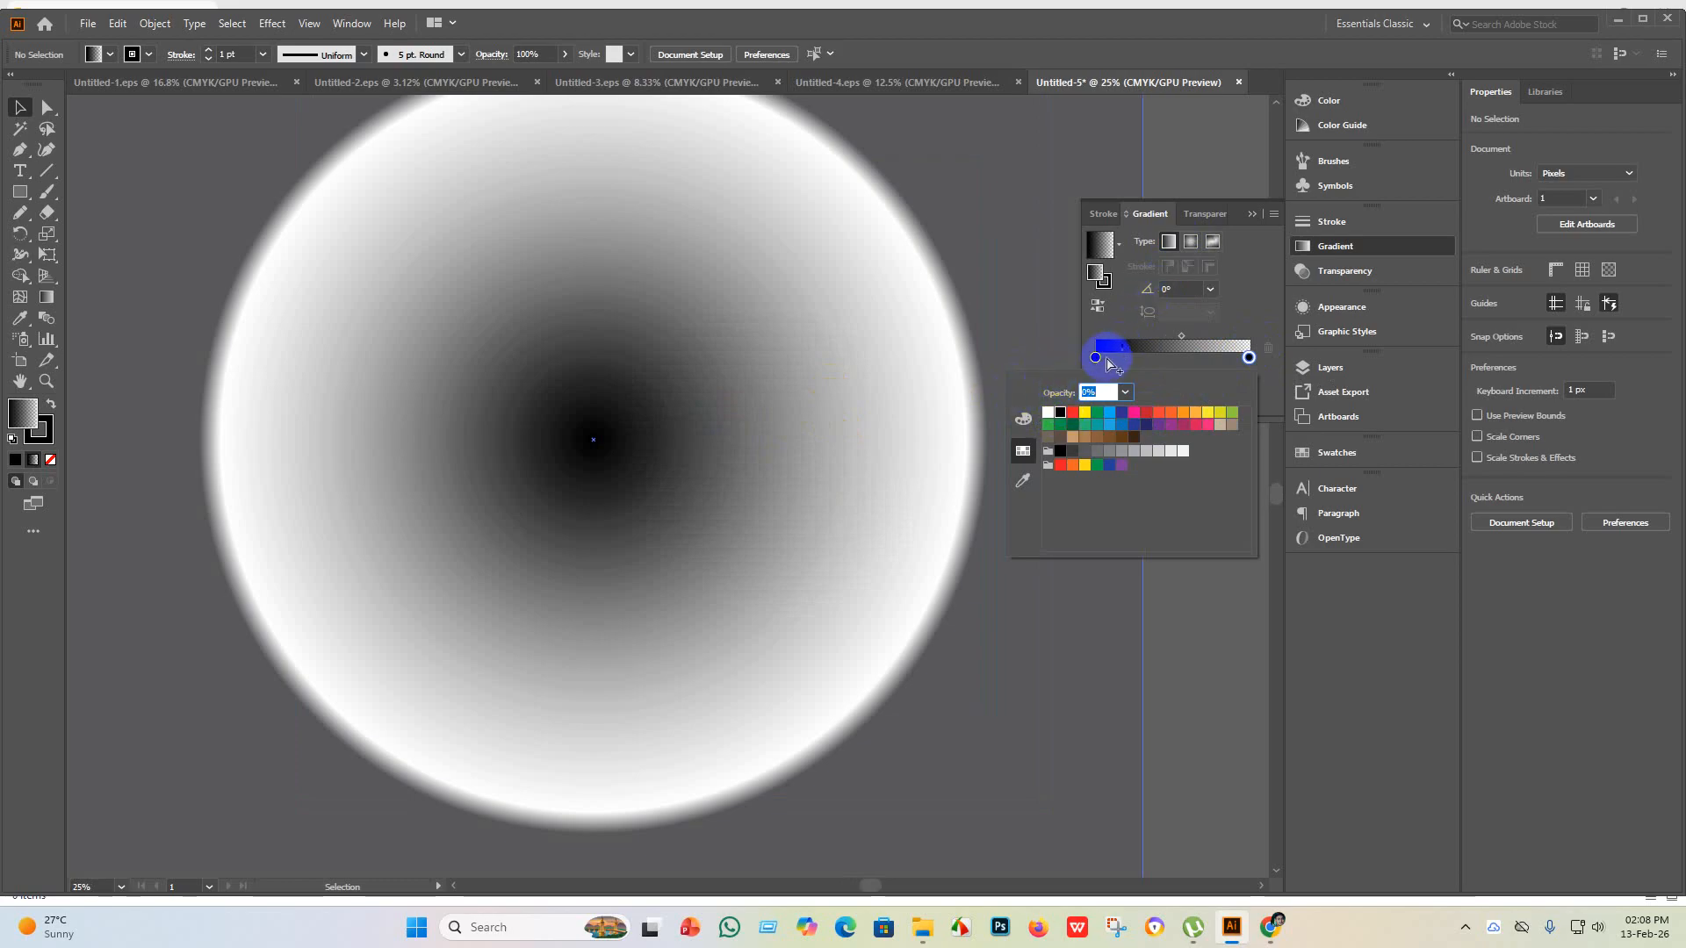
pyautogui.click(1168, 244)
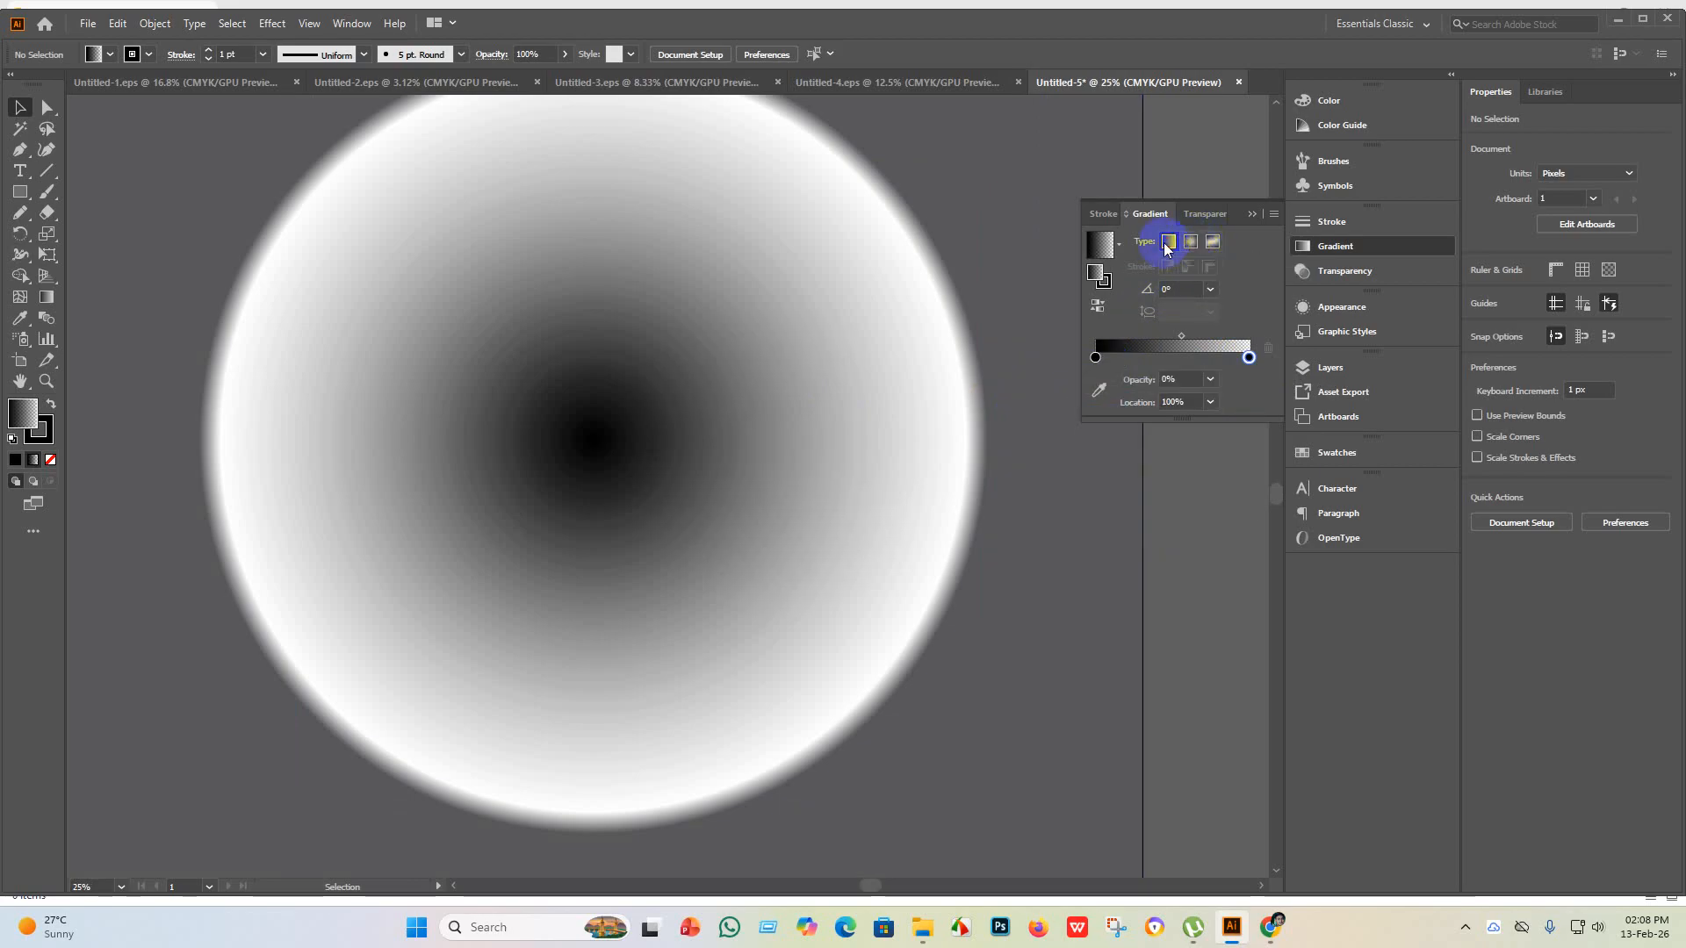
pyautogui.scroll(-4, 648, 396)
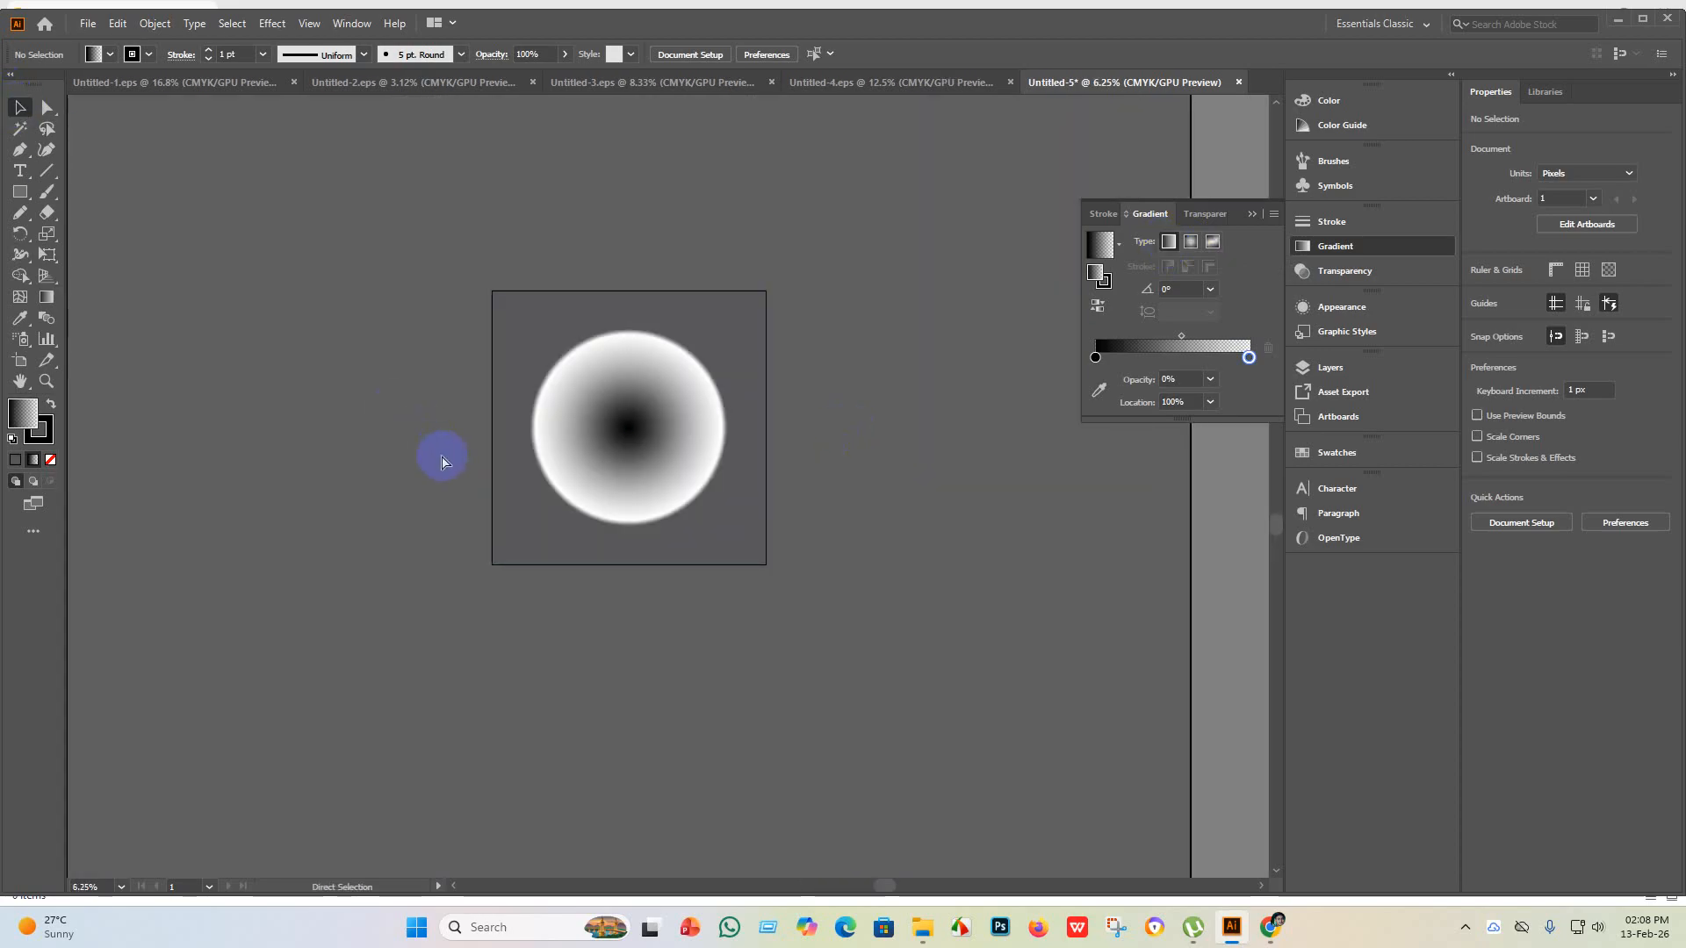
# - Undo the gradient changes back to the selected rectangle's black-to-gray radial fill with its opaque gray stop
pyautogui.hotkey('ctrl', 'z')
pyautogui.hotkey('ctrl', 'z')
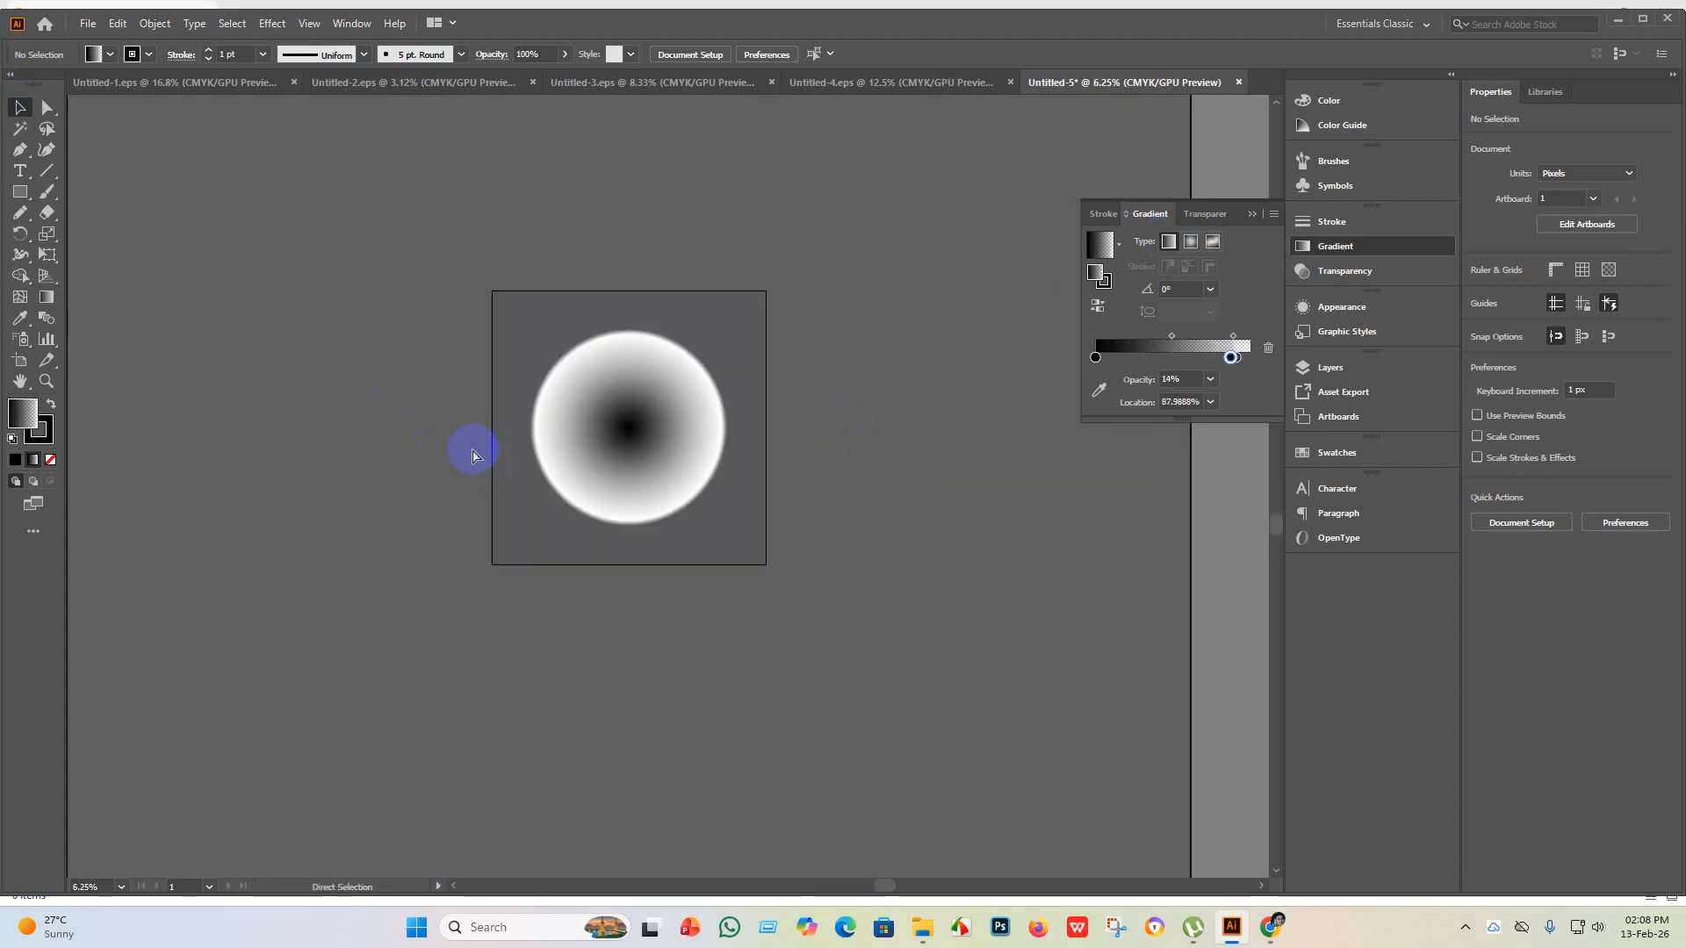
pyautogui.hotkey('ctrl', 'z')
pyautogui.hotkey('ctrl', 'z')
pyautogui.hotkey('ctrl', 'z')
pyautogui.hotkey('ctrl', 'z')
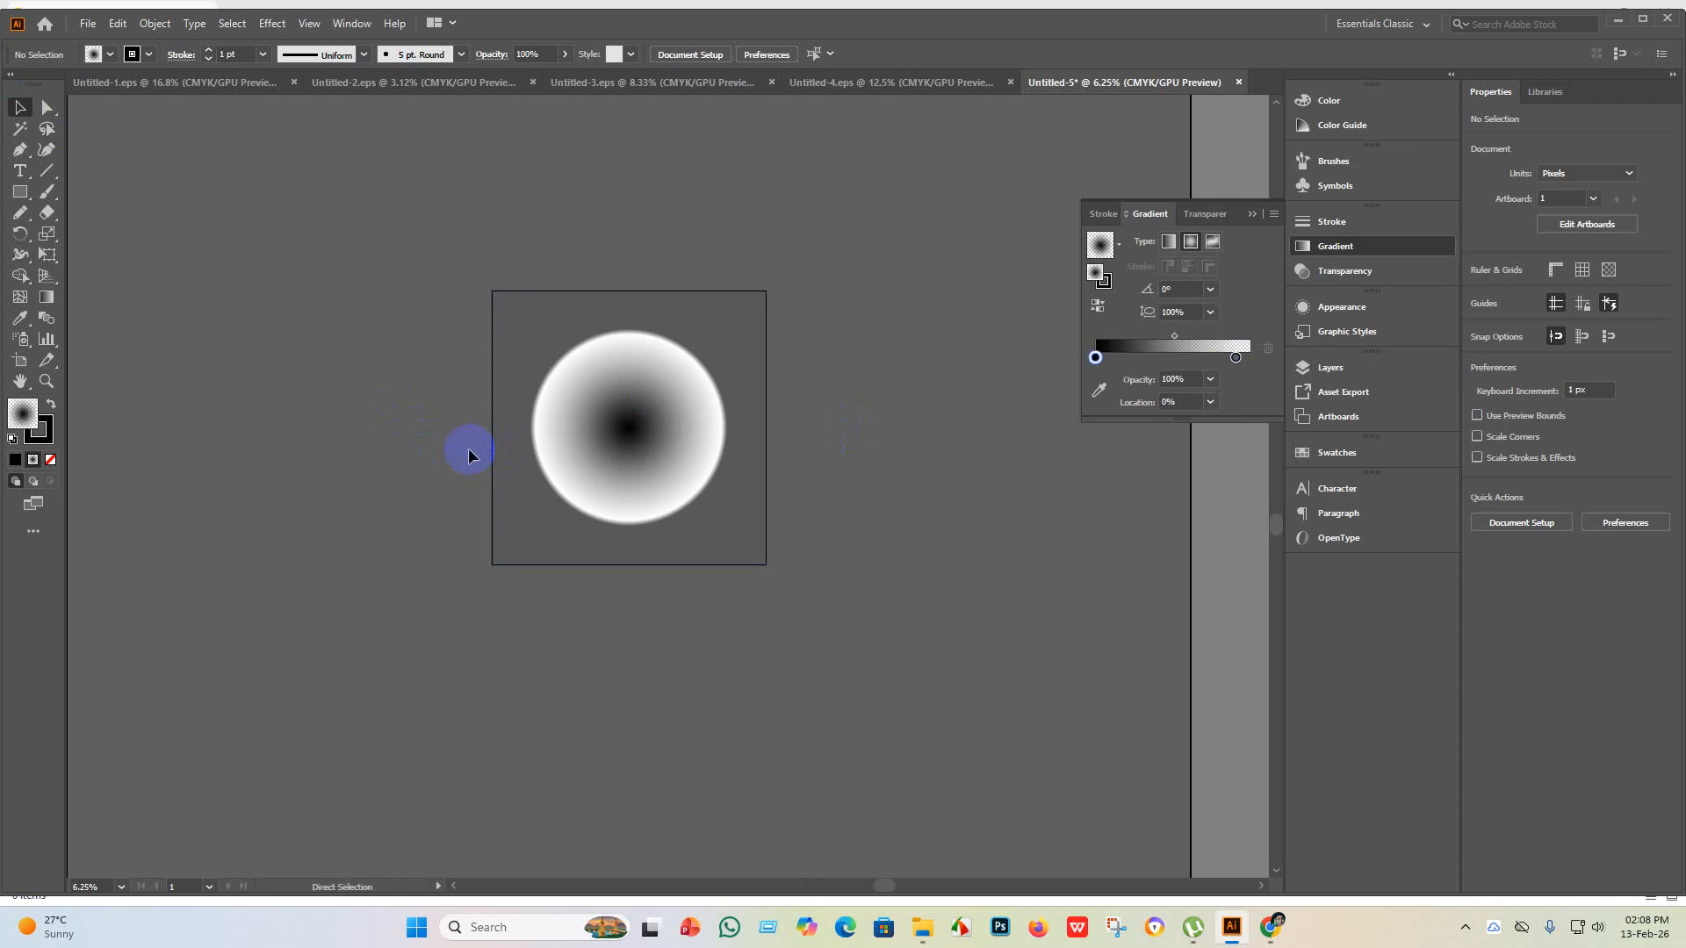
pyautogui.hotkey('ctrl', 'z')
pyautogui.hotkey('ctrl', 'z')
pyautogui.hotkey('ctrl', 'z')
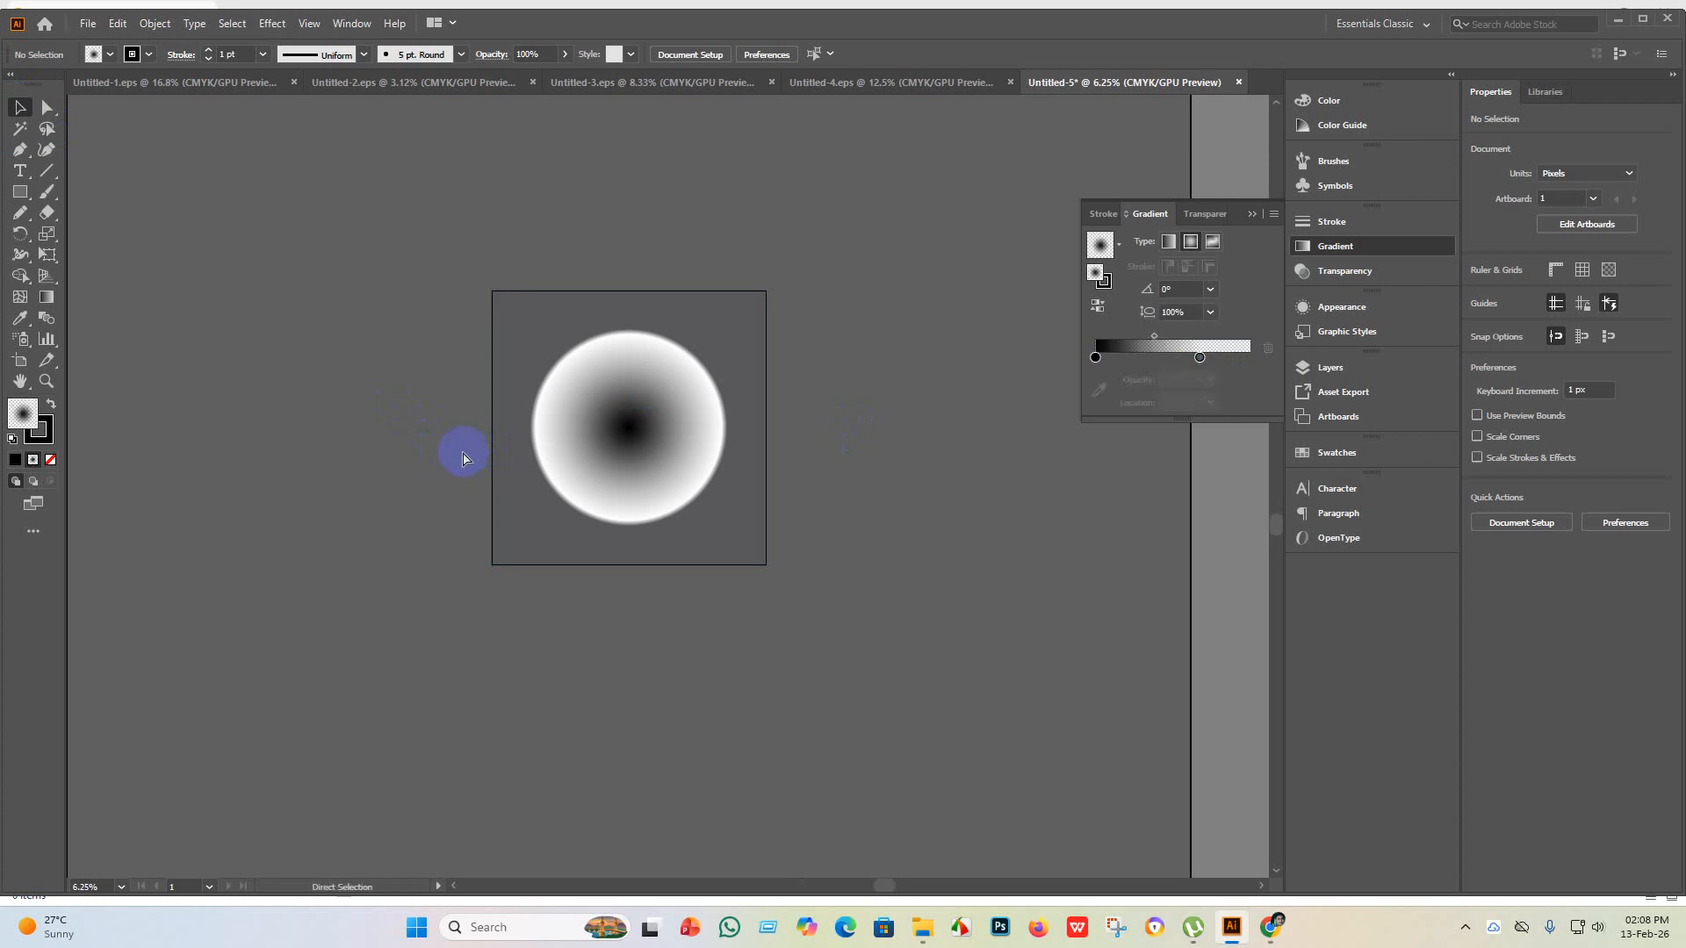
pyautogui.hotkey('ctrl', 'z')
pyautogui.hotkey('ctrl', 'z')
pyautogui.hotkey('ctrl', 'z')
pyautogui.hotkey('ctrl', 'z')
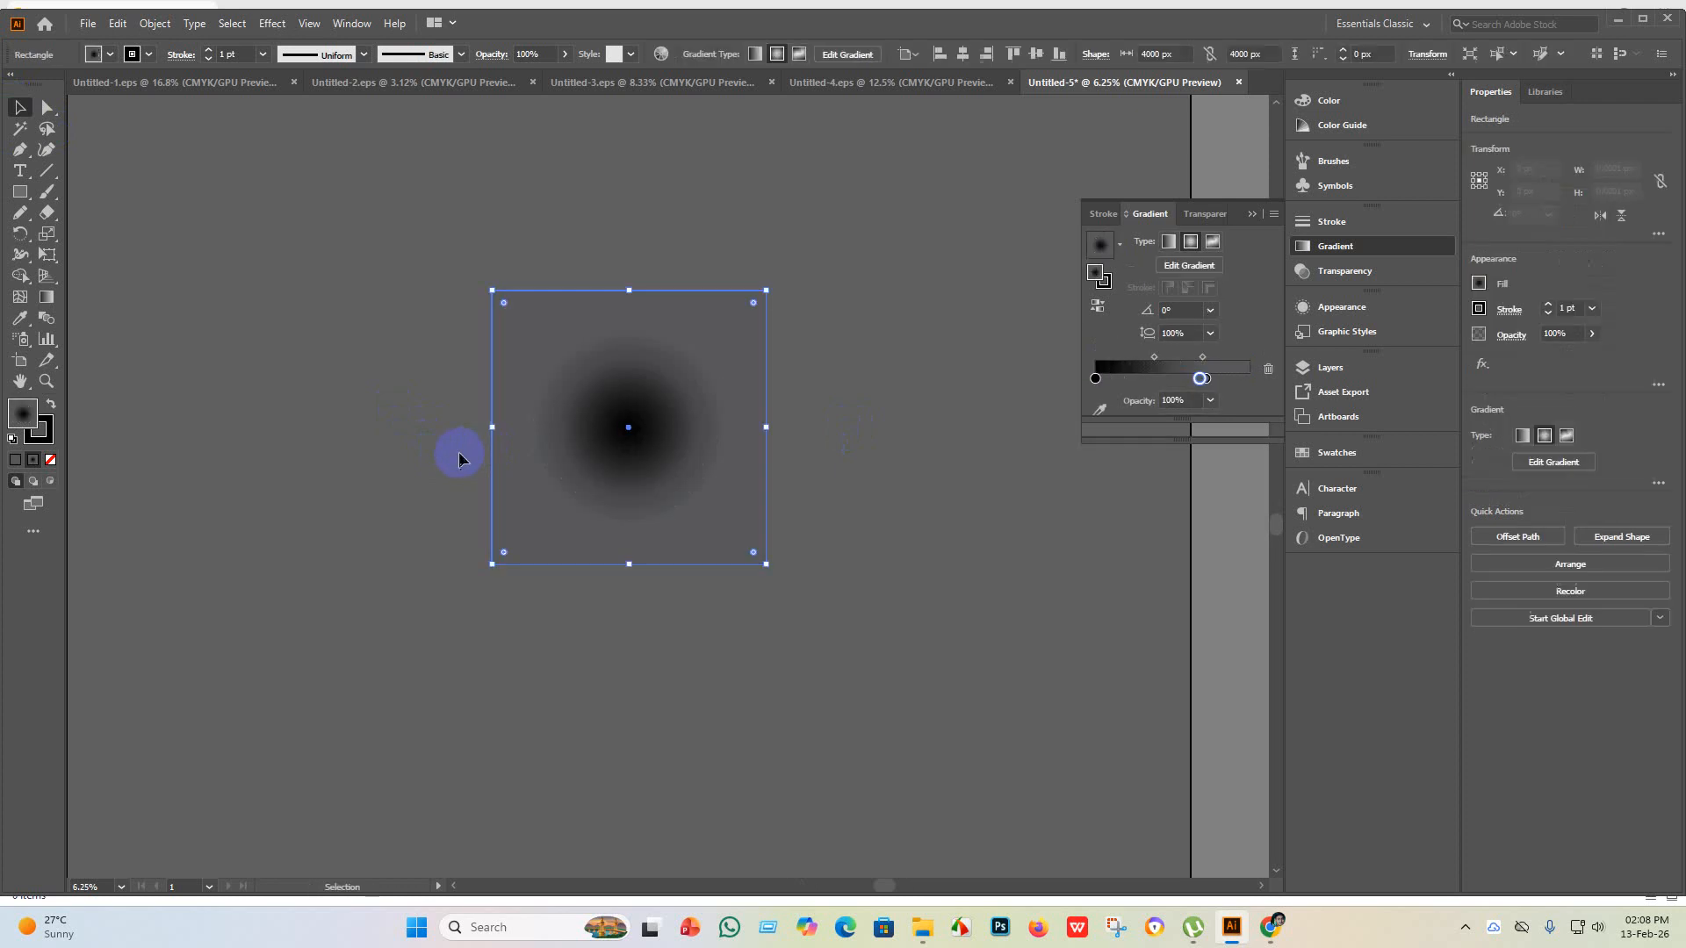
# - Deselect the rectangle, close the gradient settings, and check the black-to-gray radial background
pyautogui.click(978, 500)
pyautogui.click(1251, 217)
pyautogui.scroll(4, 637, 432)
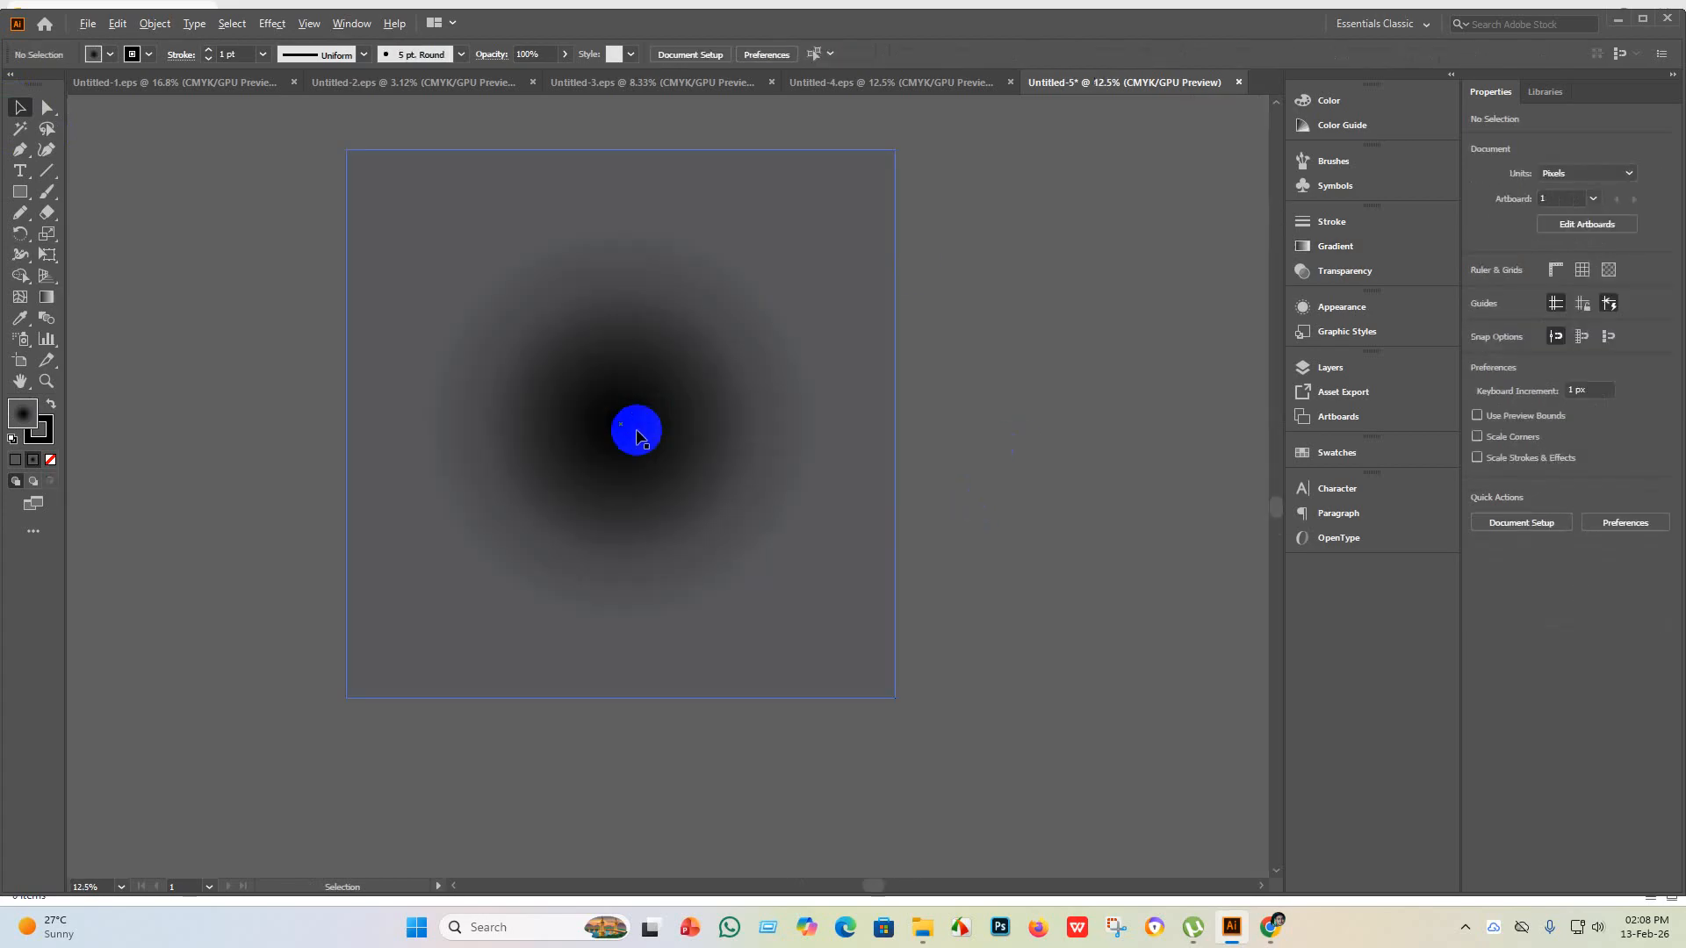
pyautogui.scroll(-4, 634, 469)
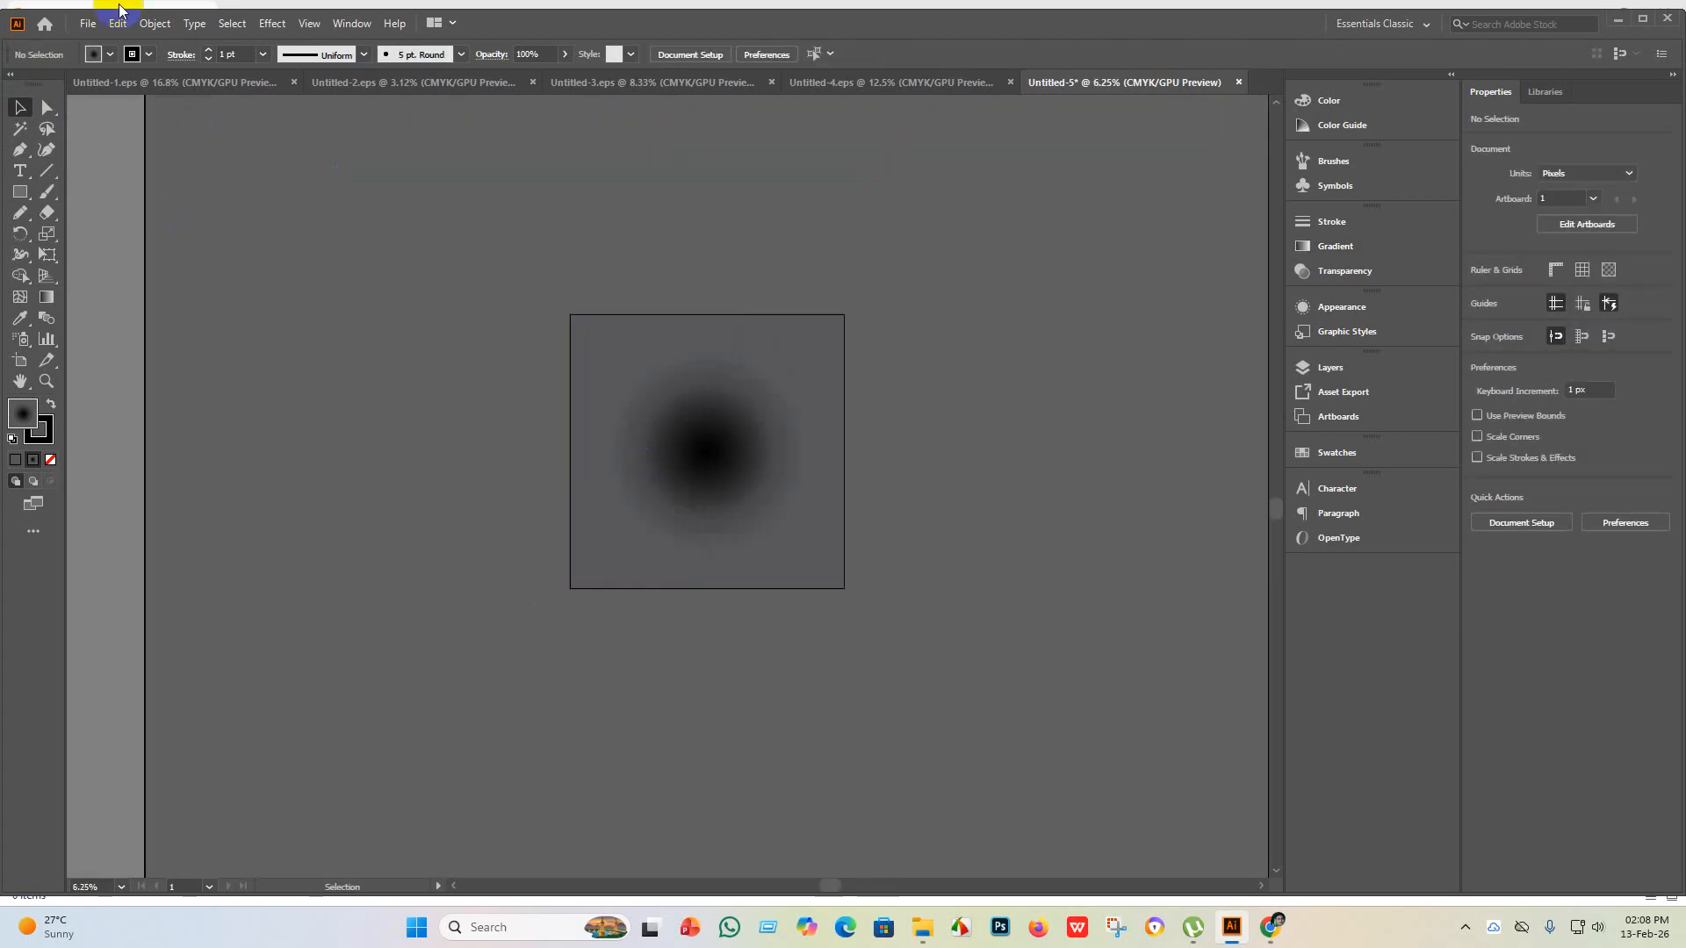
# - Save the document as Untitled-5 in Illustrator EPS format, using the Illustrator 10 EPS version
pyautogui.click(88, 24)
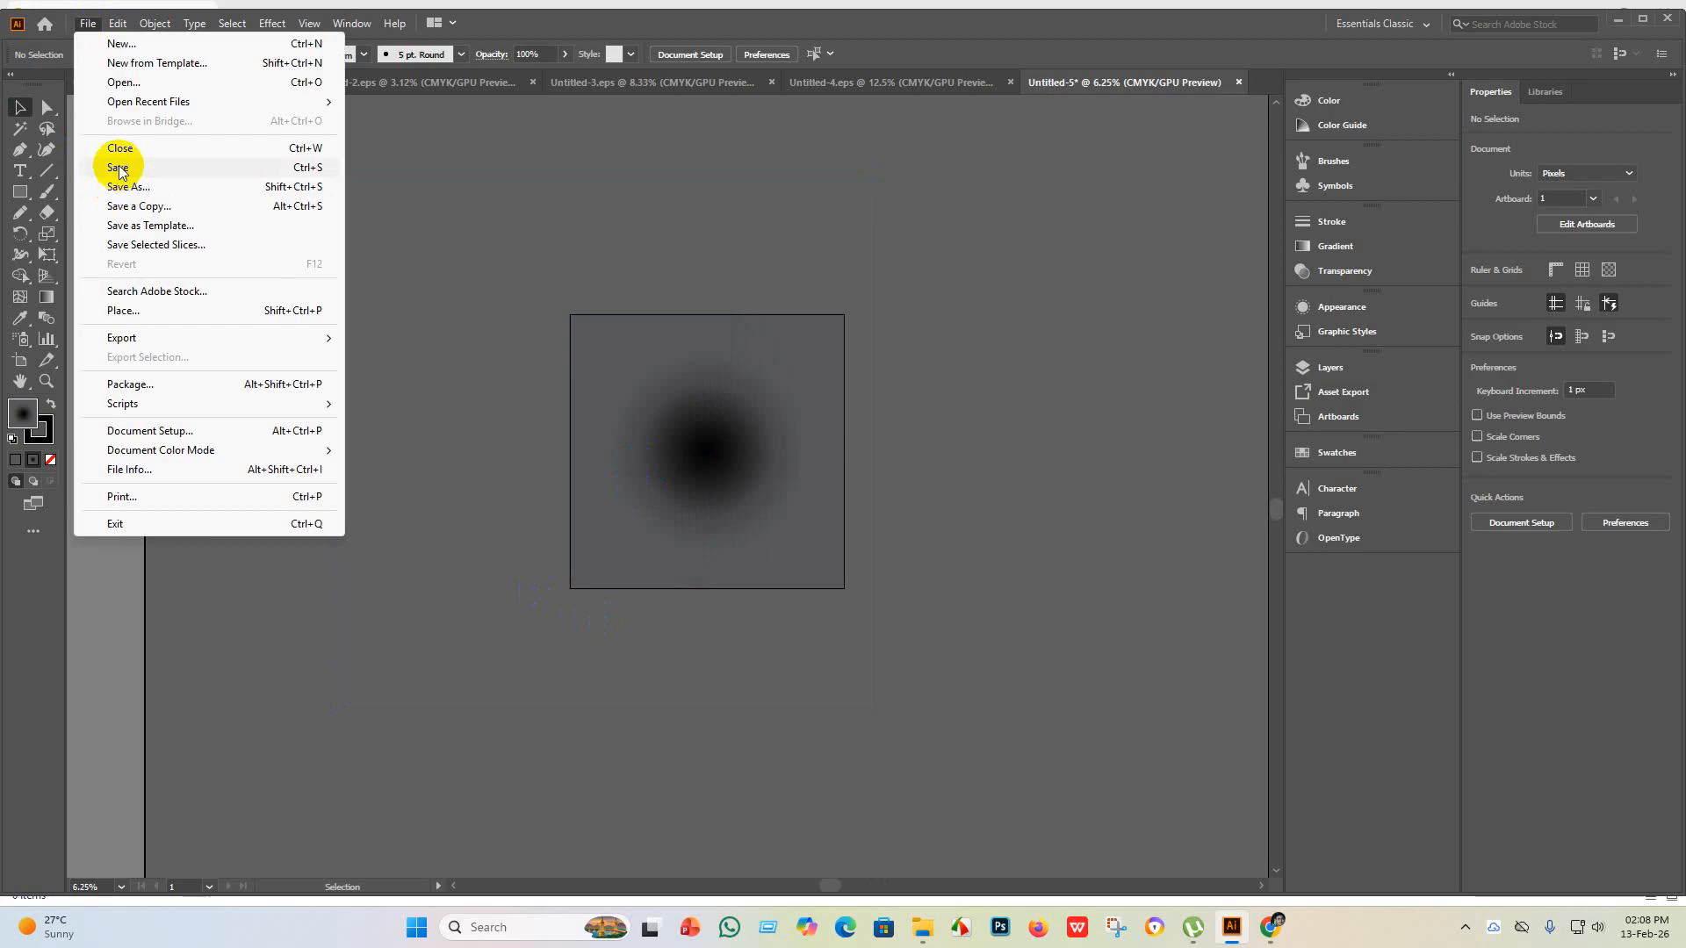
pyautogui.click(113, 167)
pyautogui.click(255, 379)
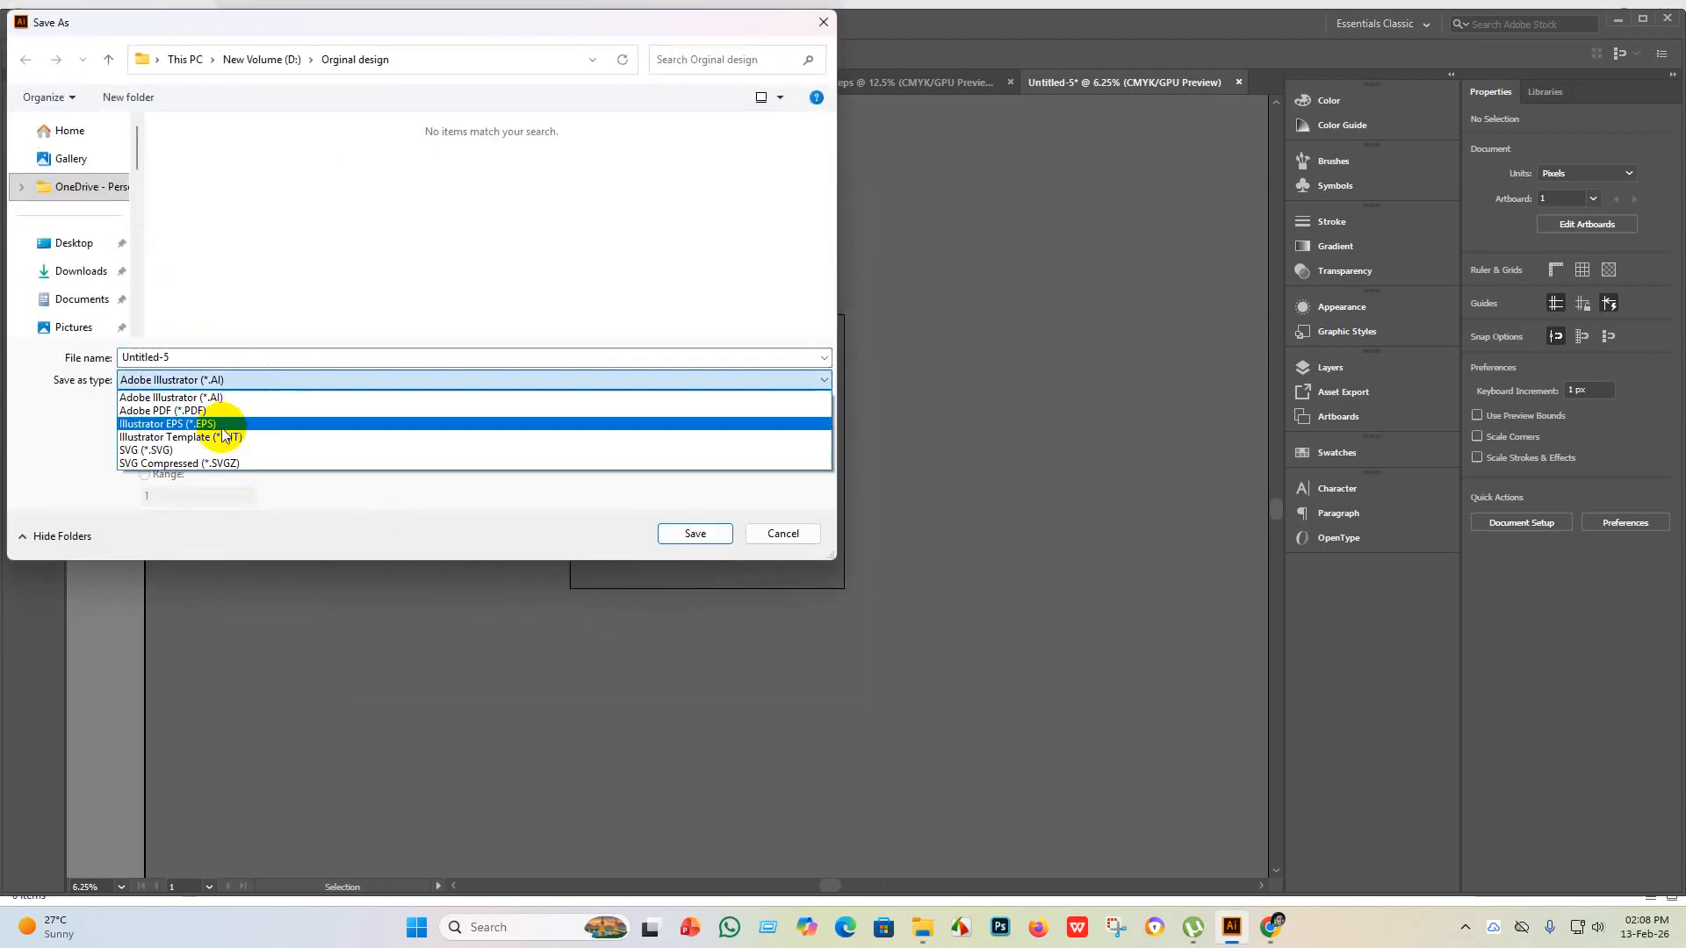
pyautogui.click(221, 423)
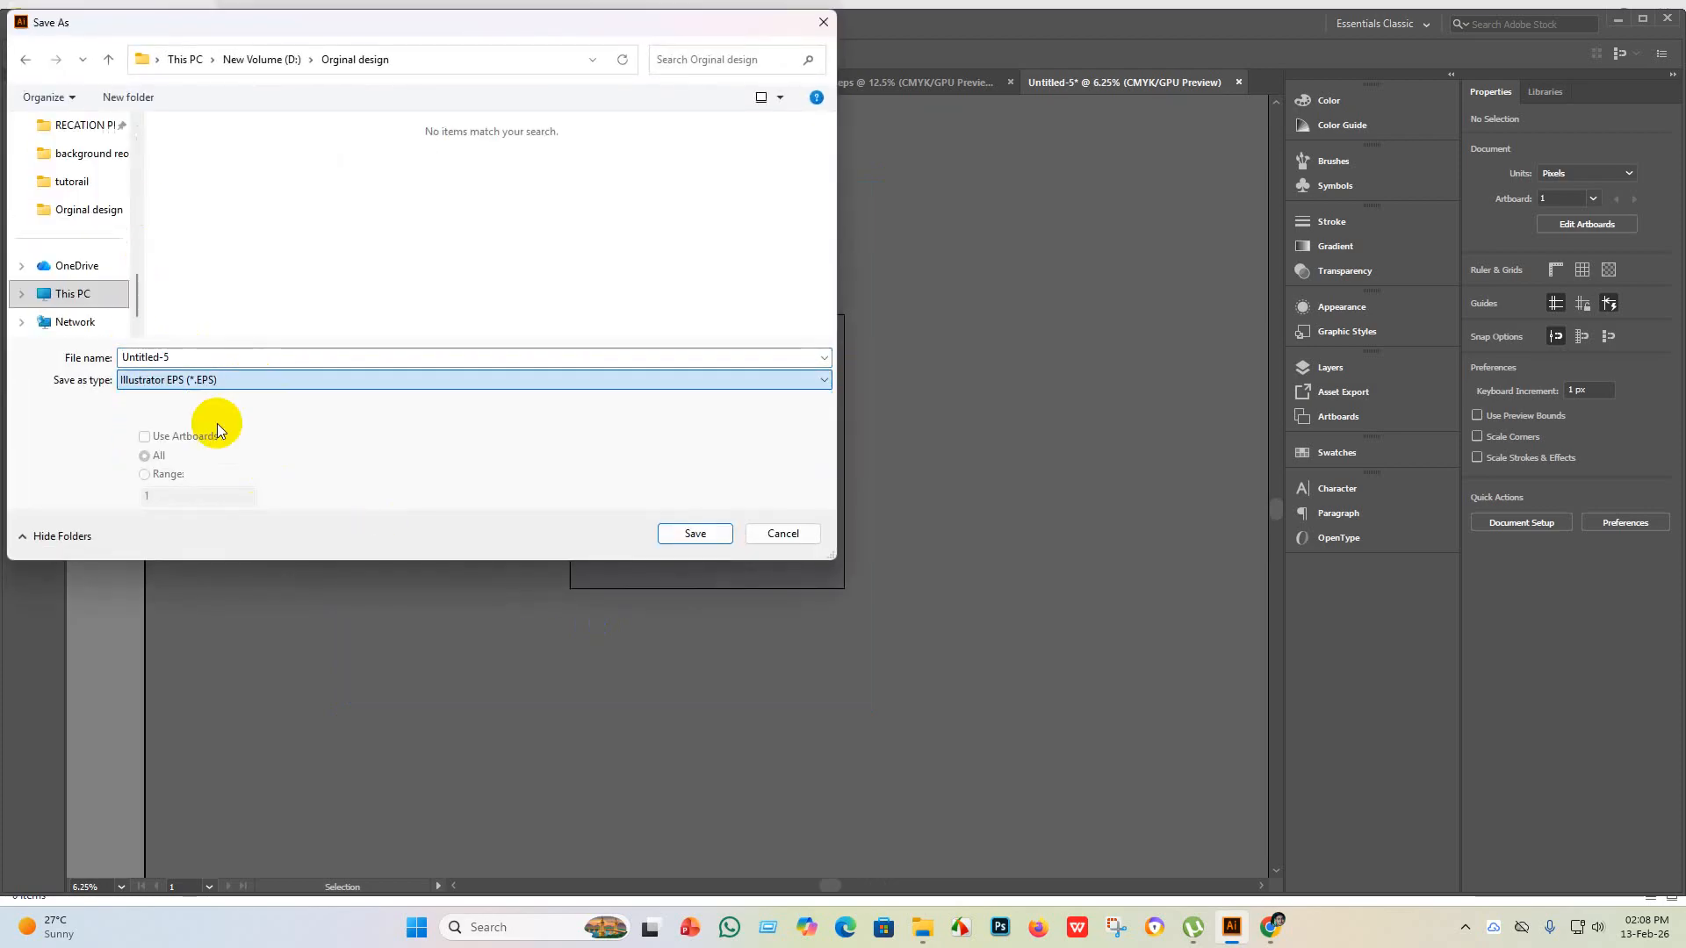
pyautogui.click(693, 534)
pyautogui.click(879, 207)
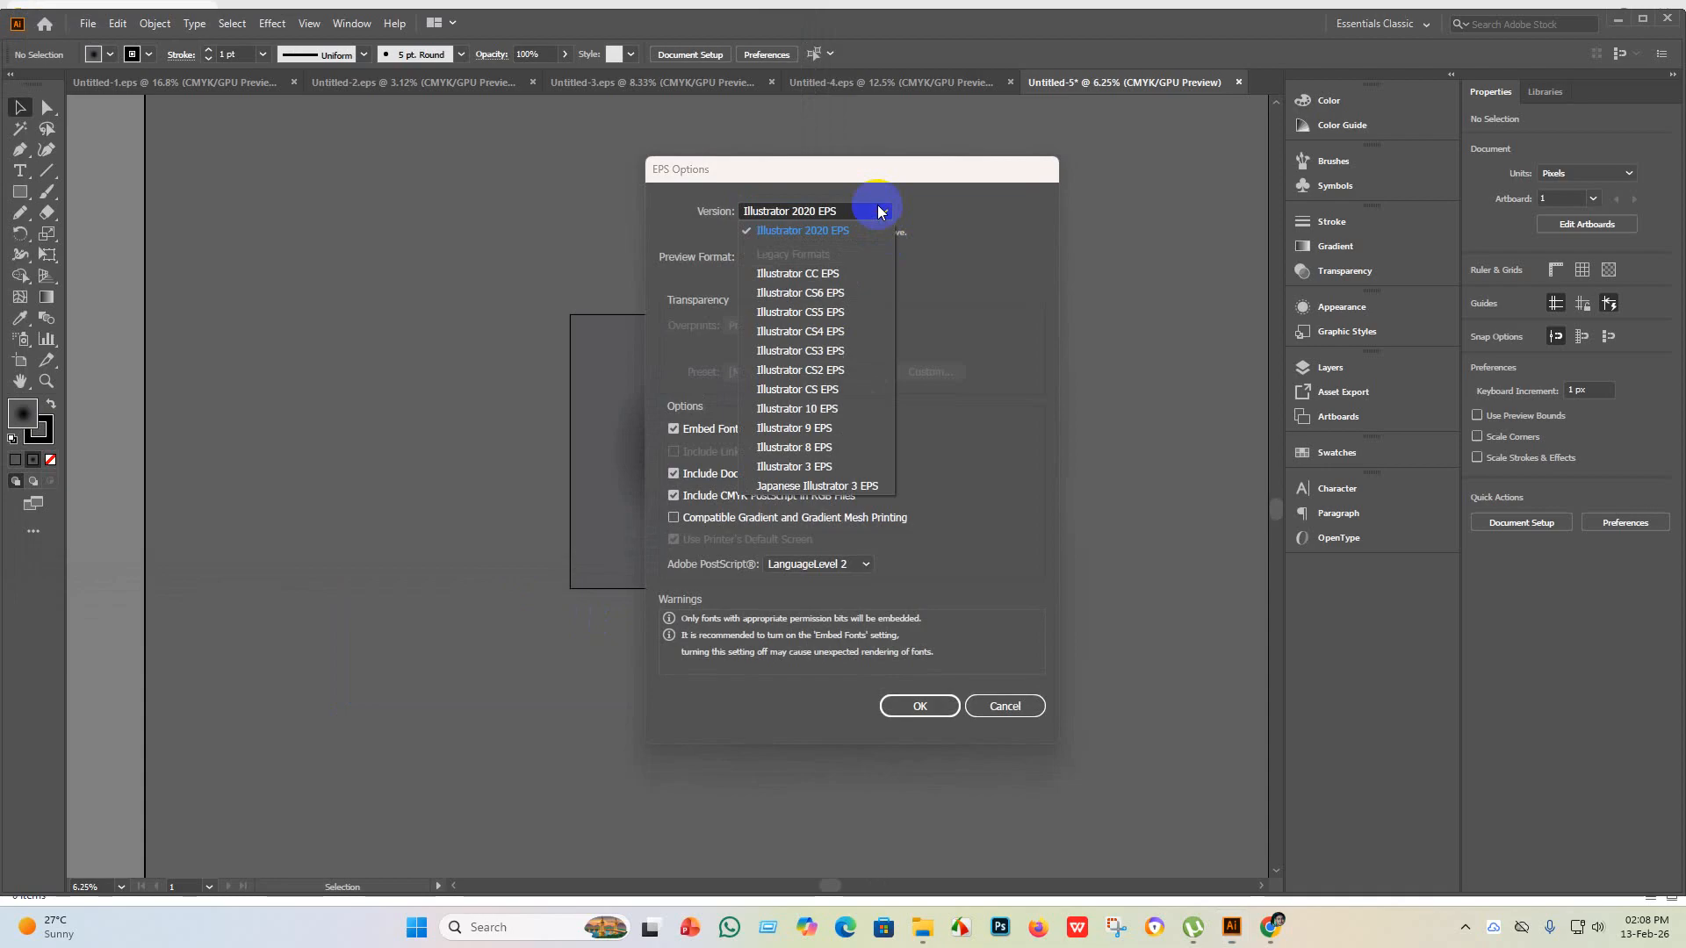
pyautogui.click(852, 405)
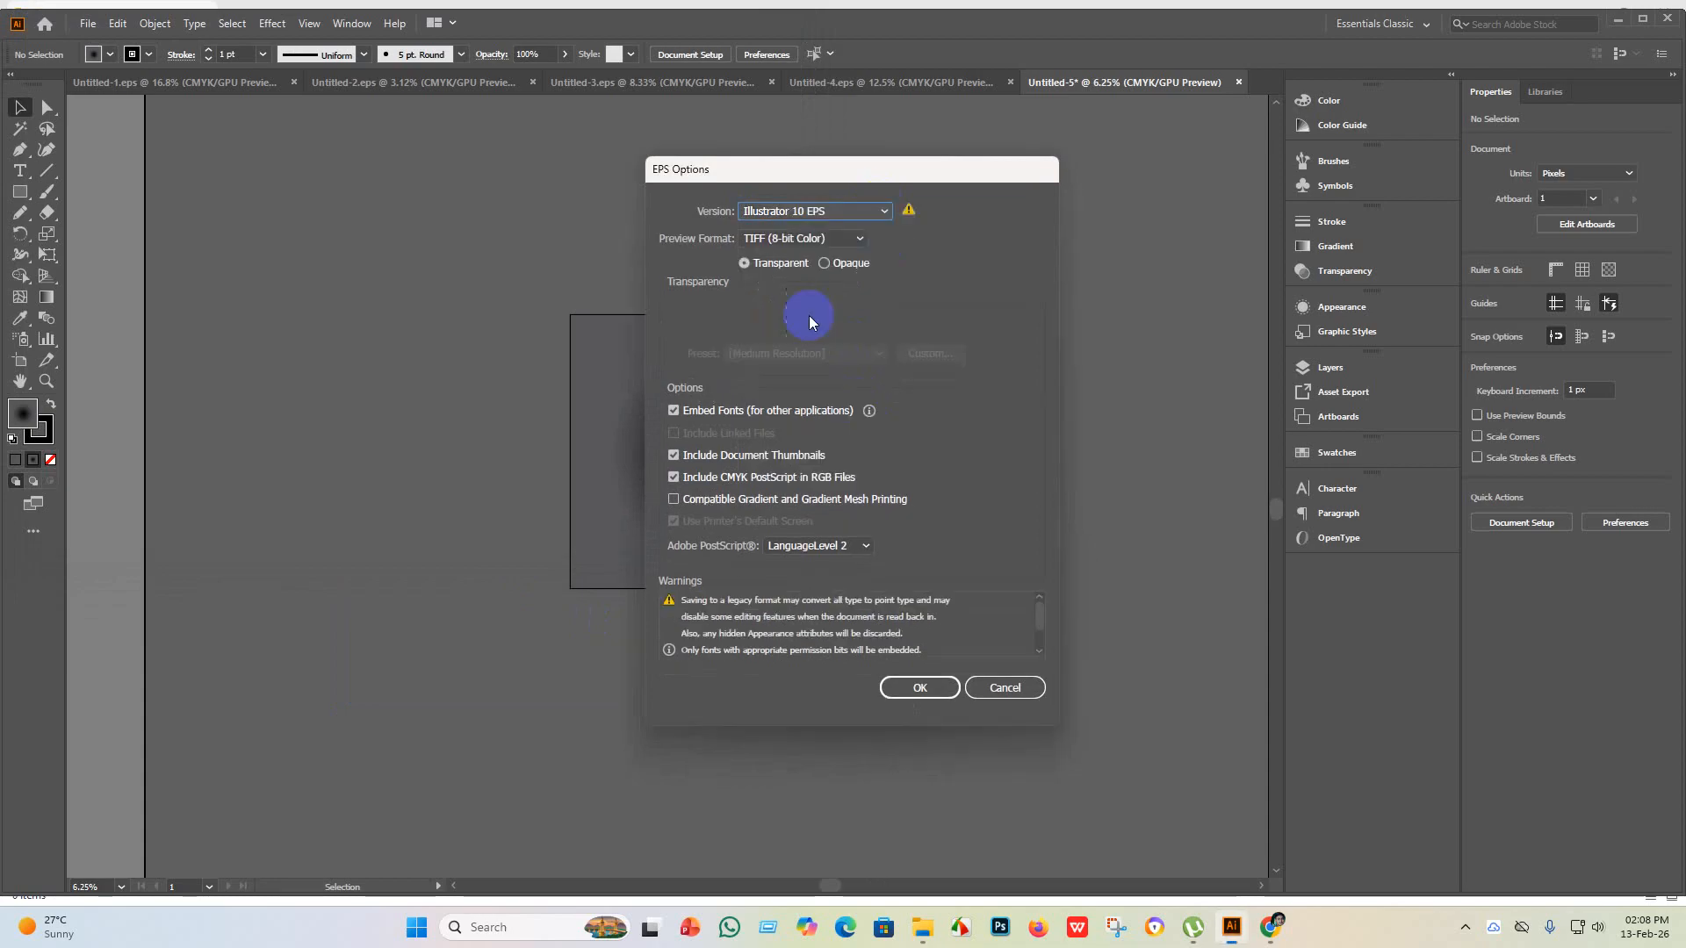
pyautogui.click(917, 688)
pyautogui.click(934, 490)
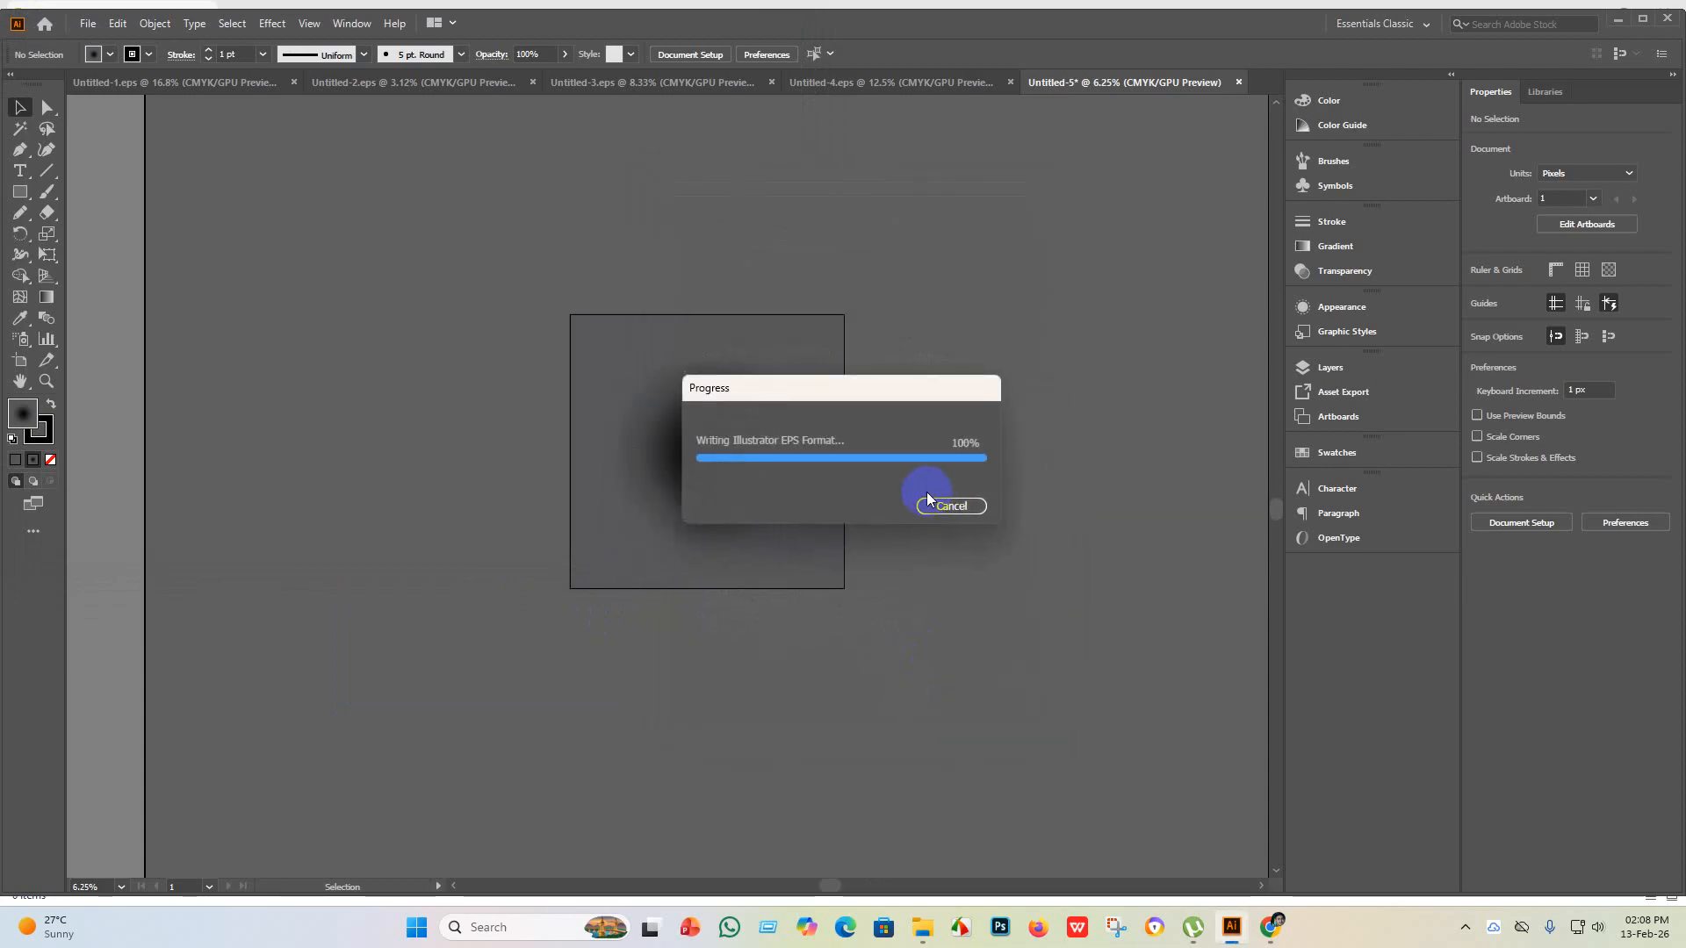
# - Export all artboards of Untitled-5 as JPEG with the RGB color model, quality 10 and 300 ppi resolution
pyautogui.click(103, 28)
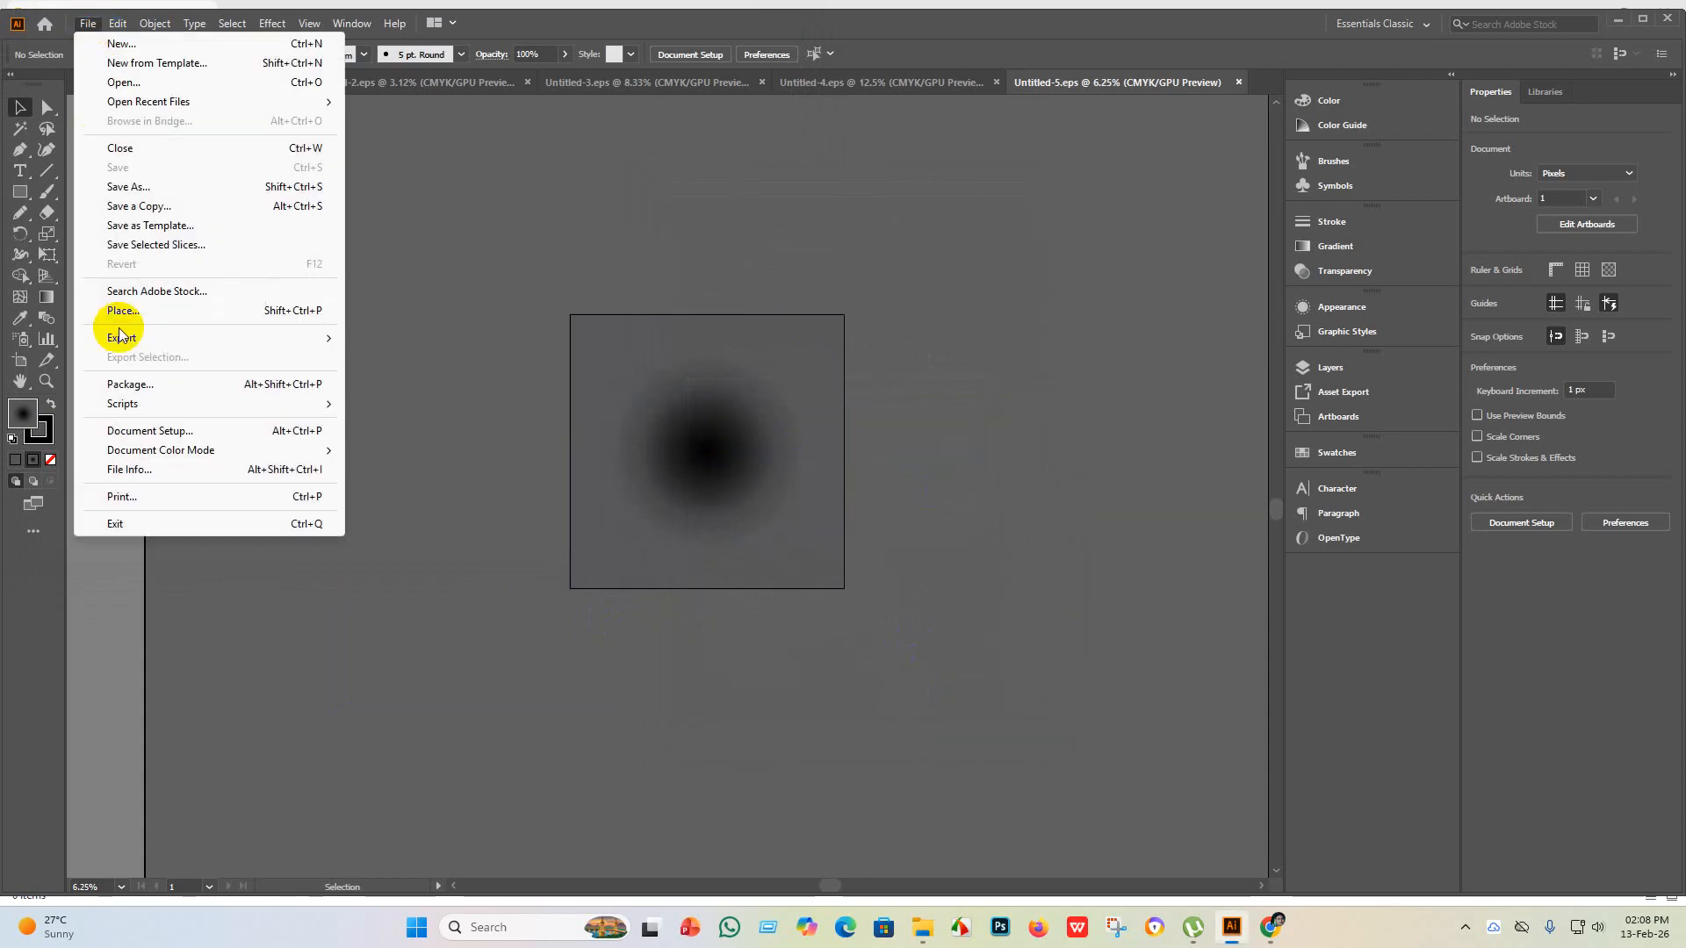
pyautogui.moveTo(132, 335)
pyautogui.click(396, 357)
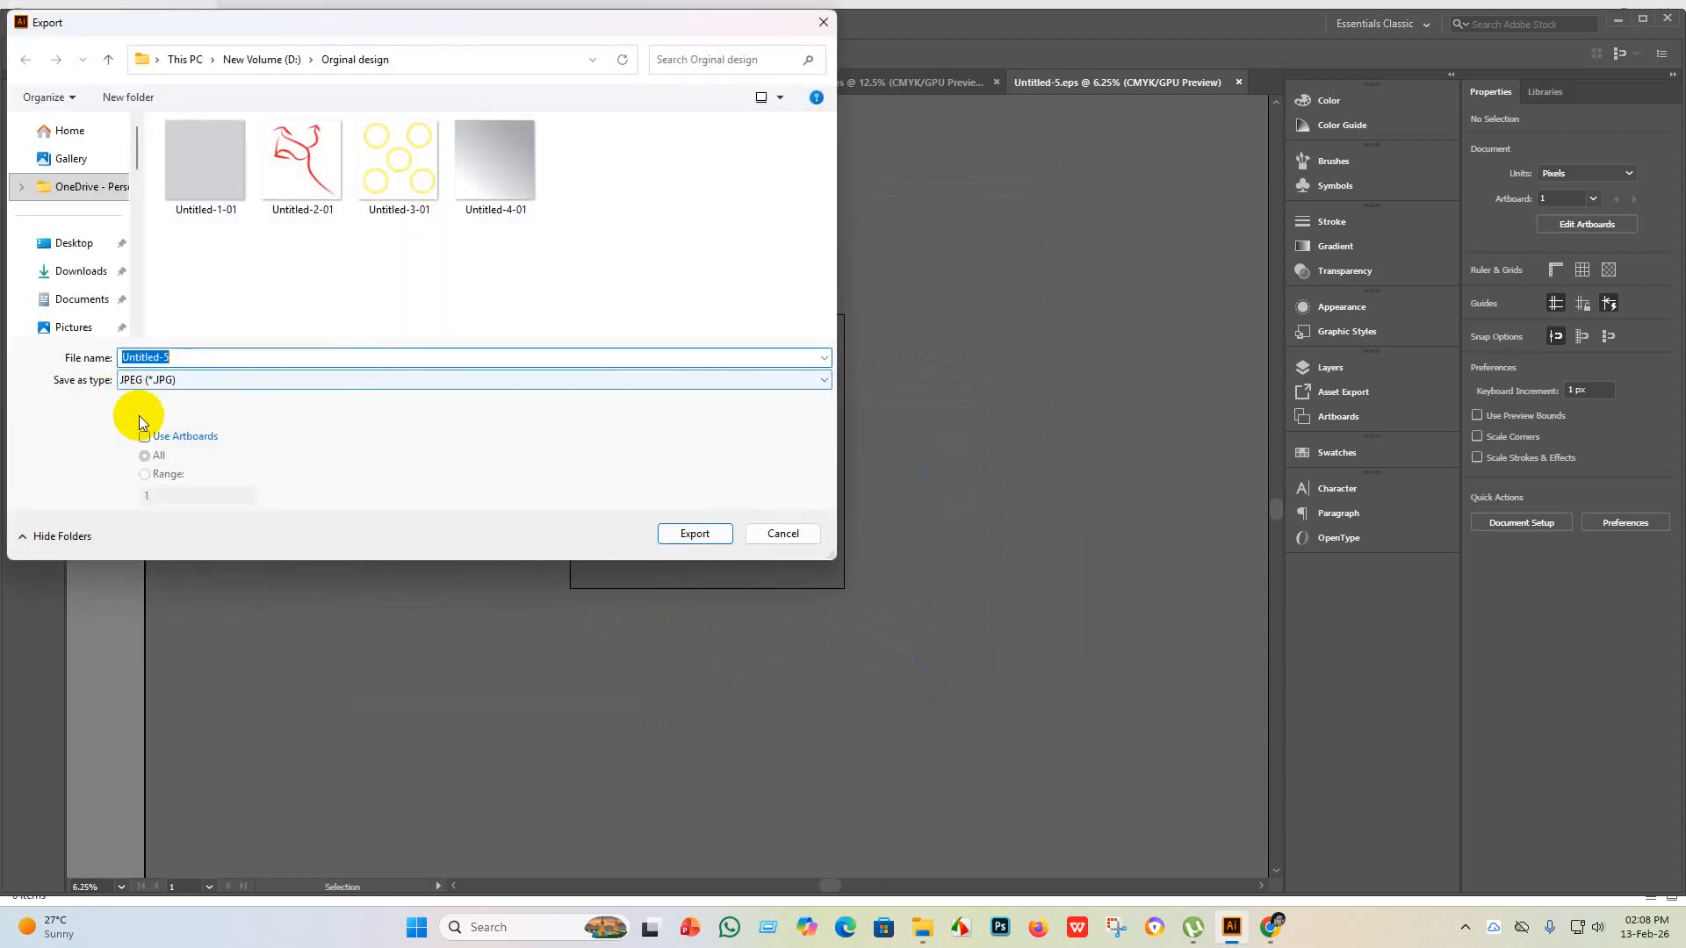
pyautogui.click(144, 436)
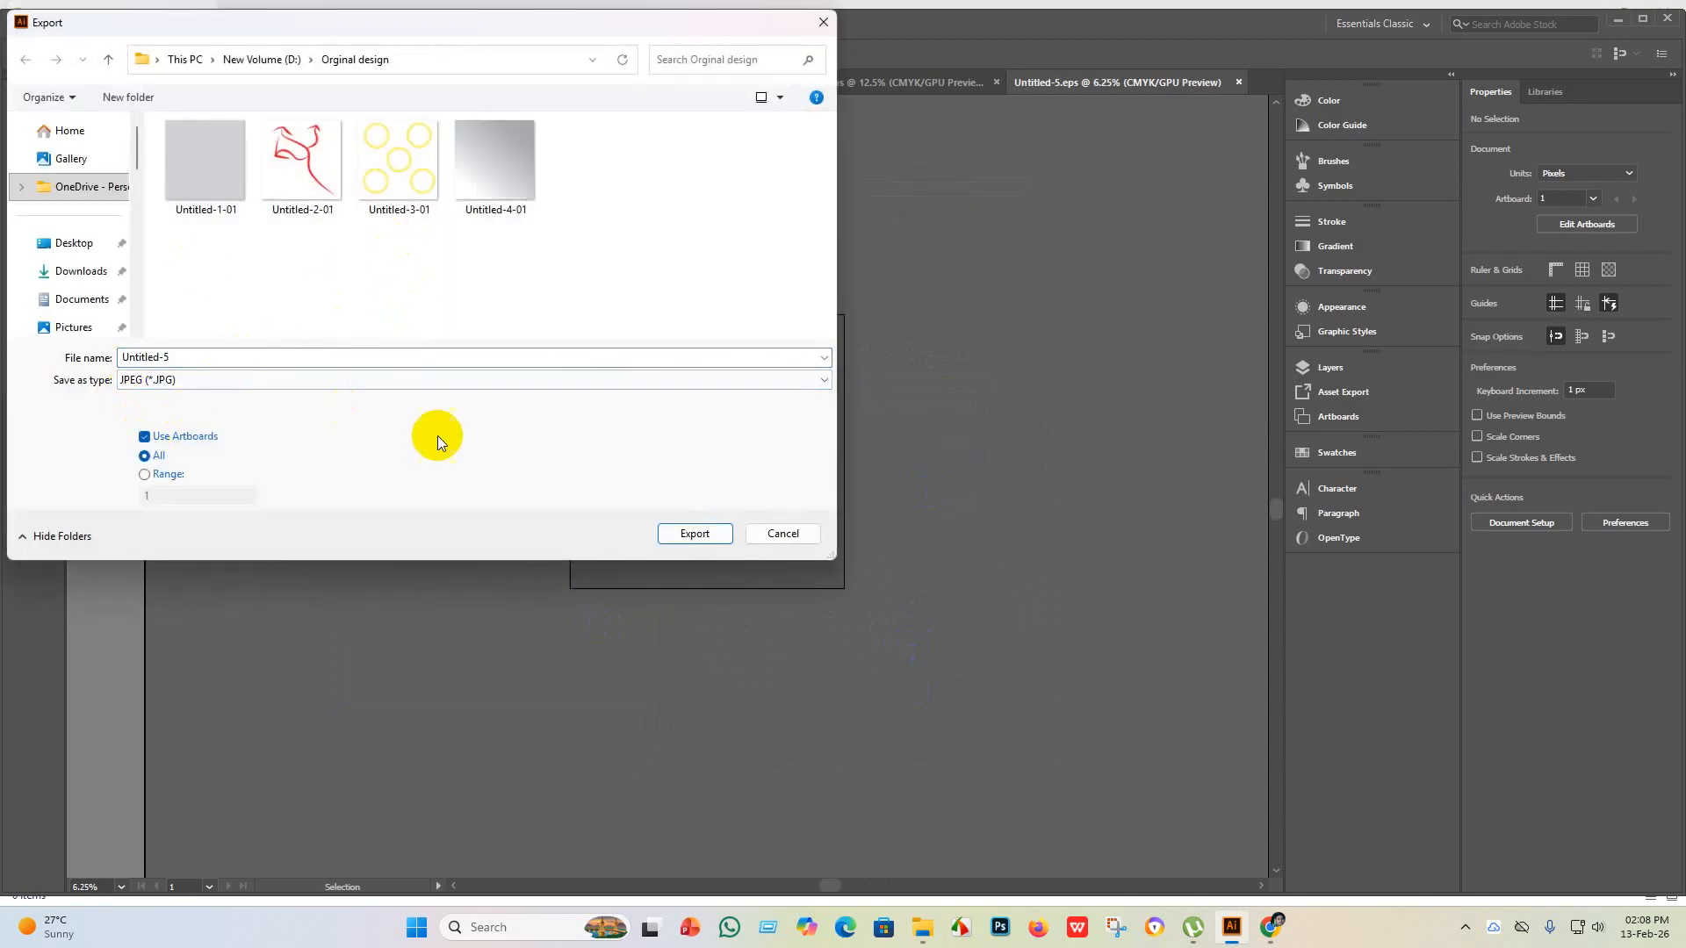
pyautogui.click(678, 535)
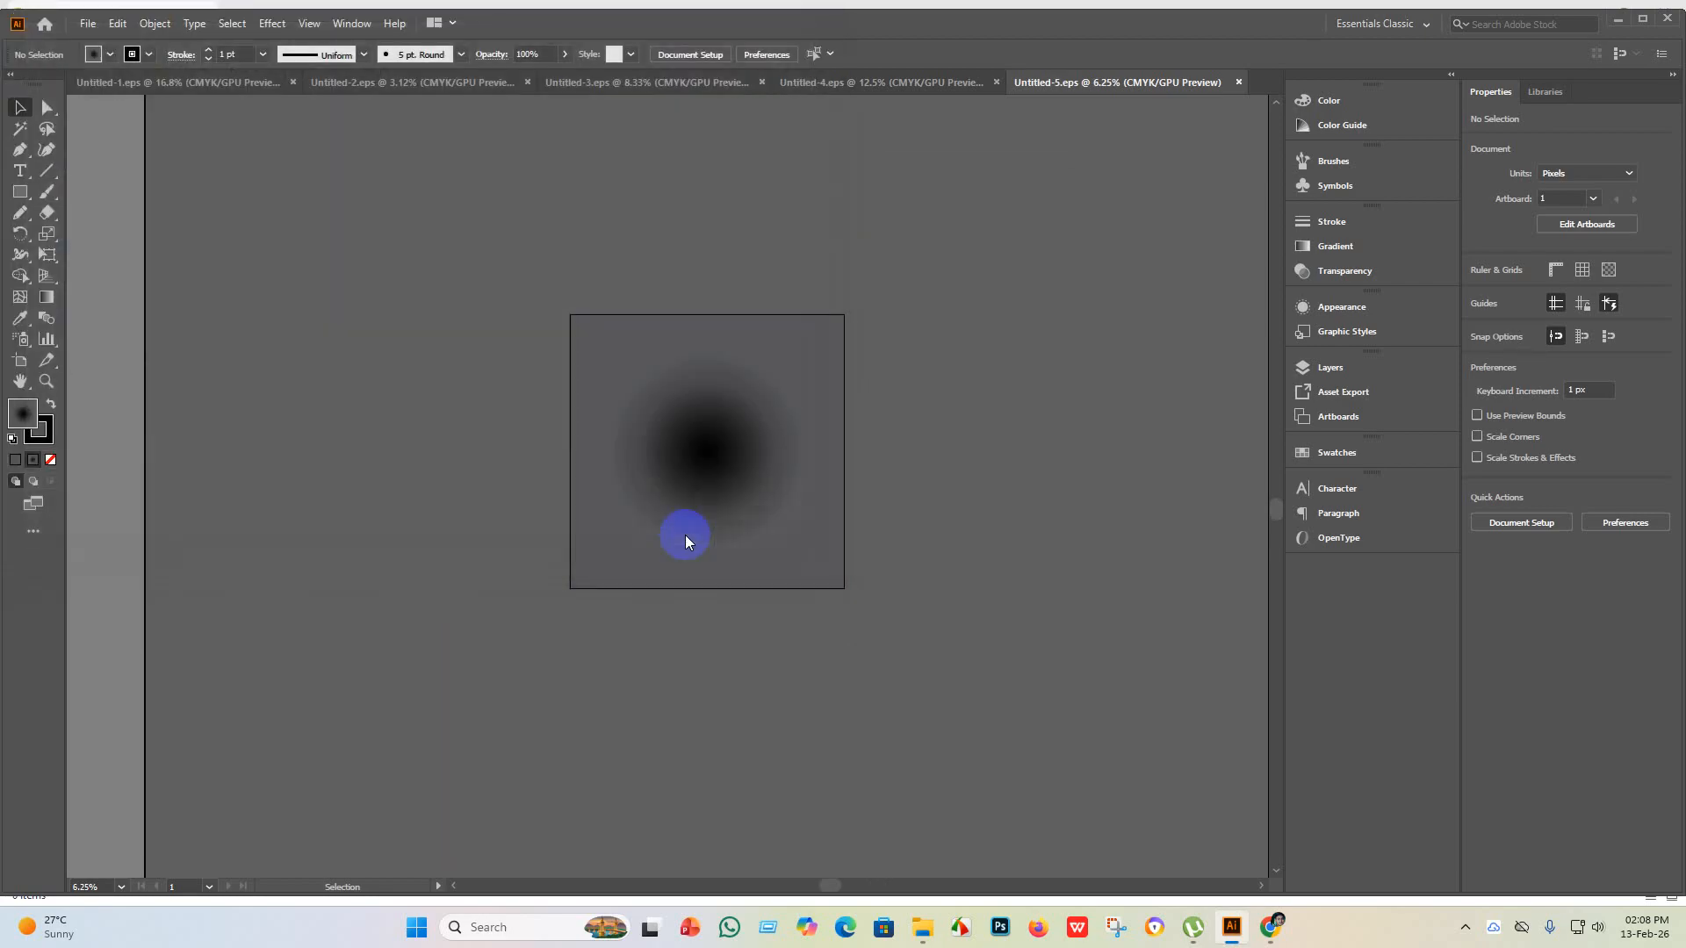
pyautogui.click(804, 438)
pyautogui.click(805, 451)
pyautogui.click(920, 700)
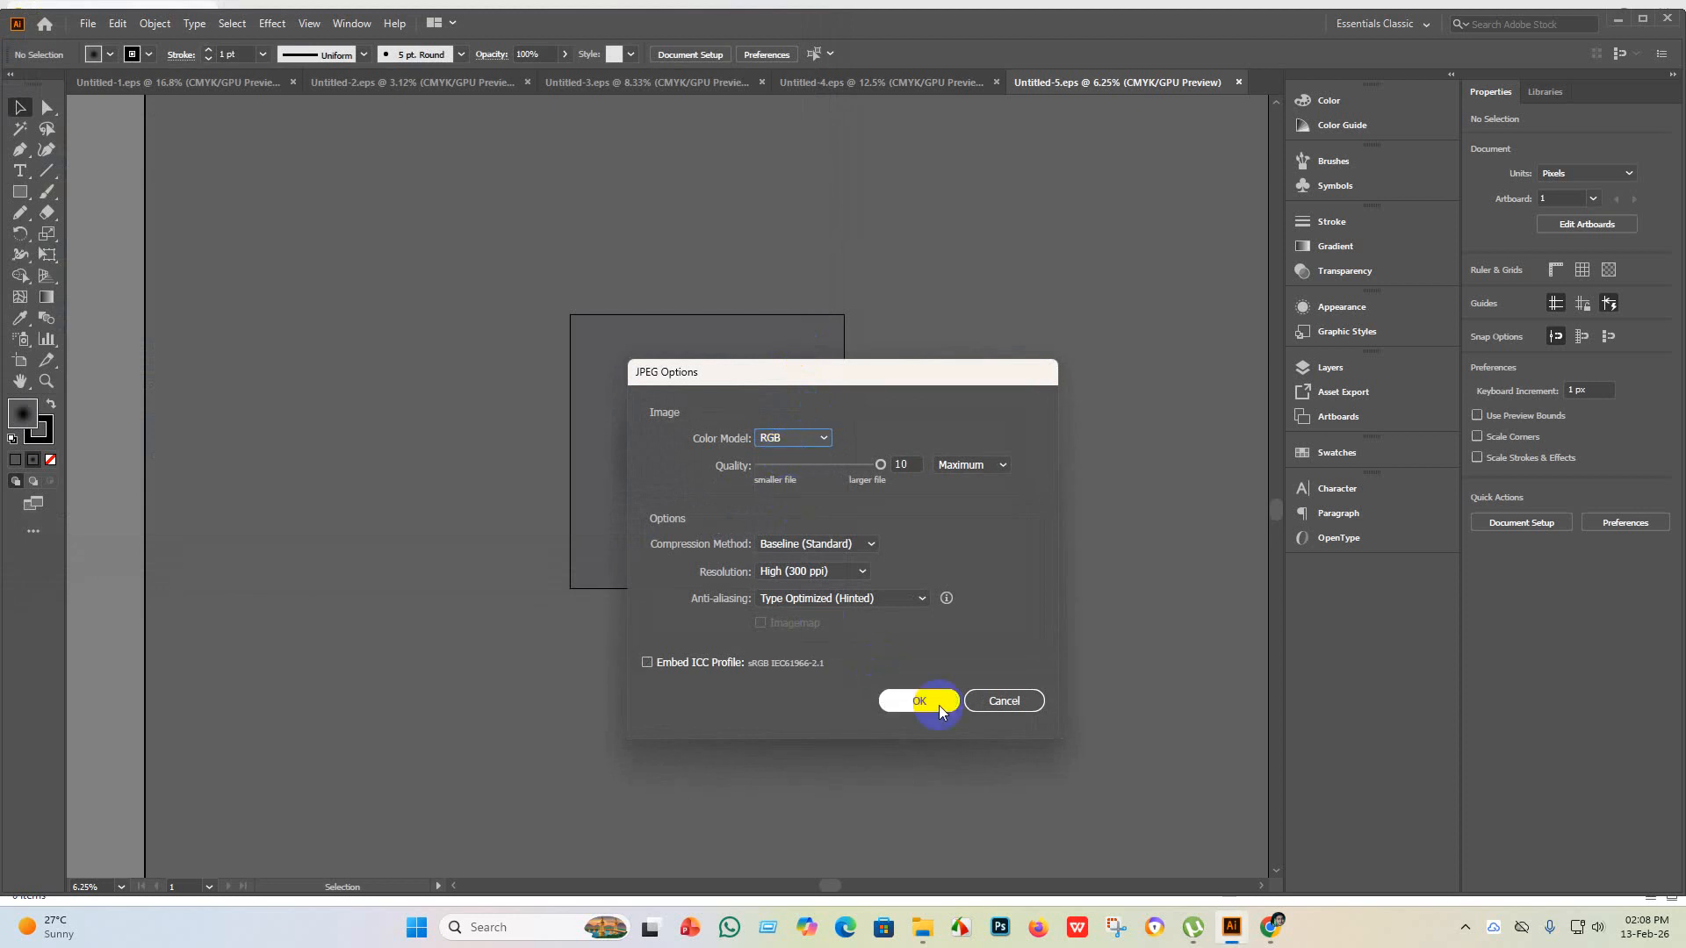
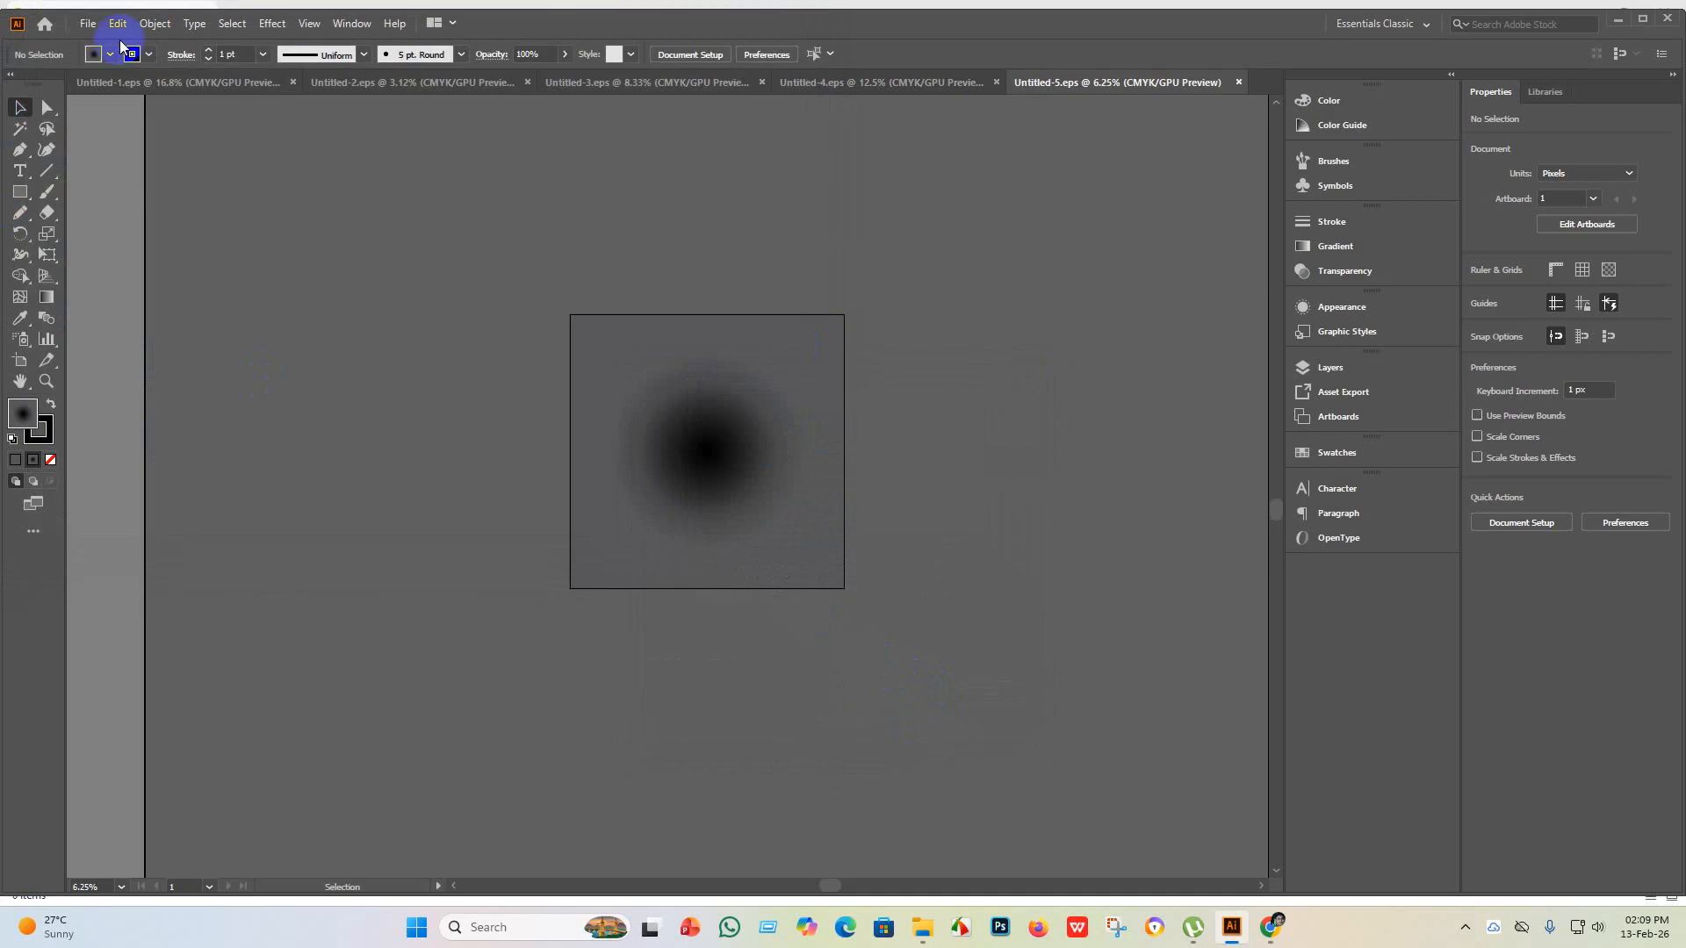
# - Create a new 4000 x 4000 px document with one artboard
pyautogui.click(81, 25)
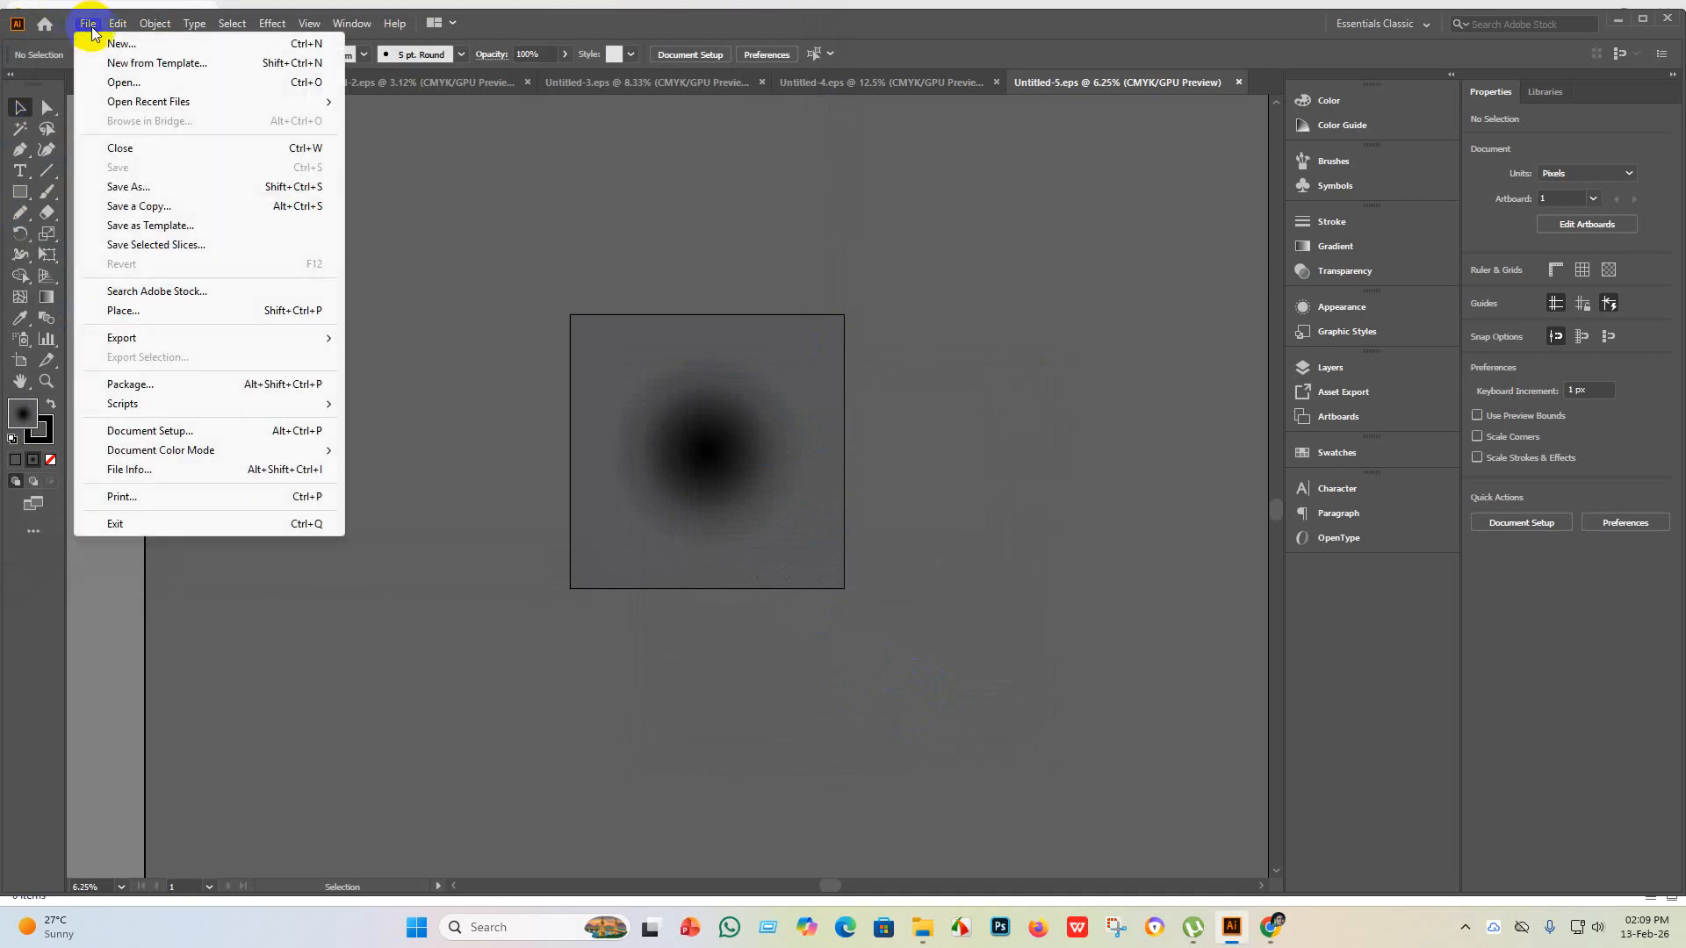
pyautogui.click(116, 41)
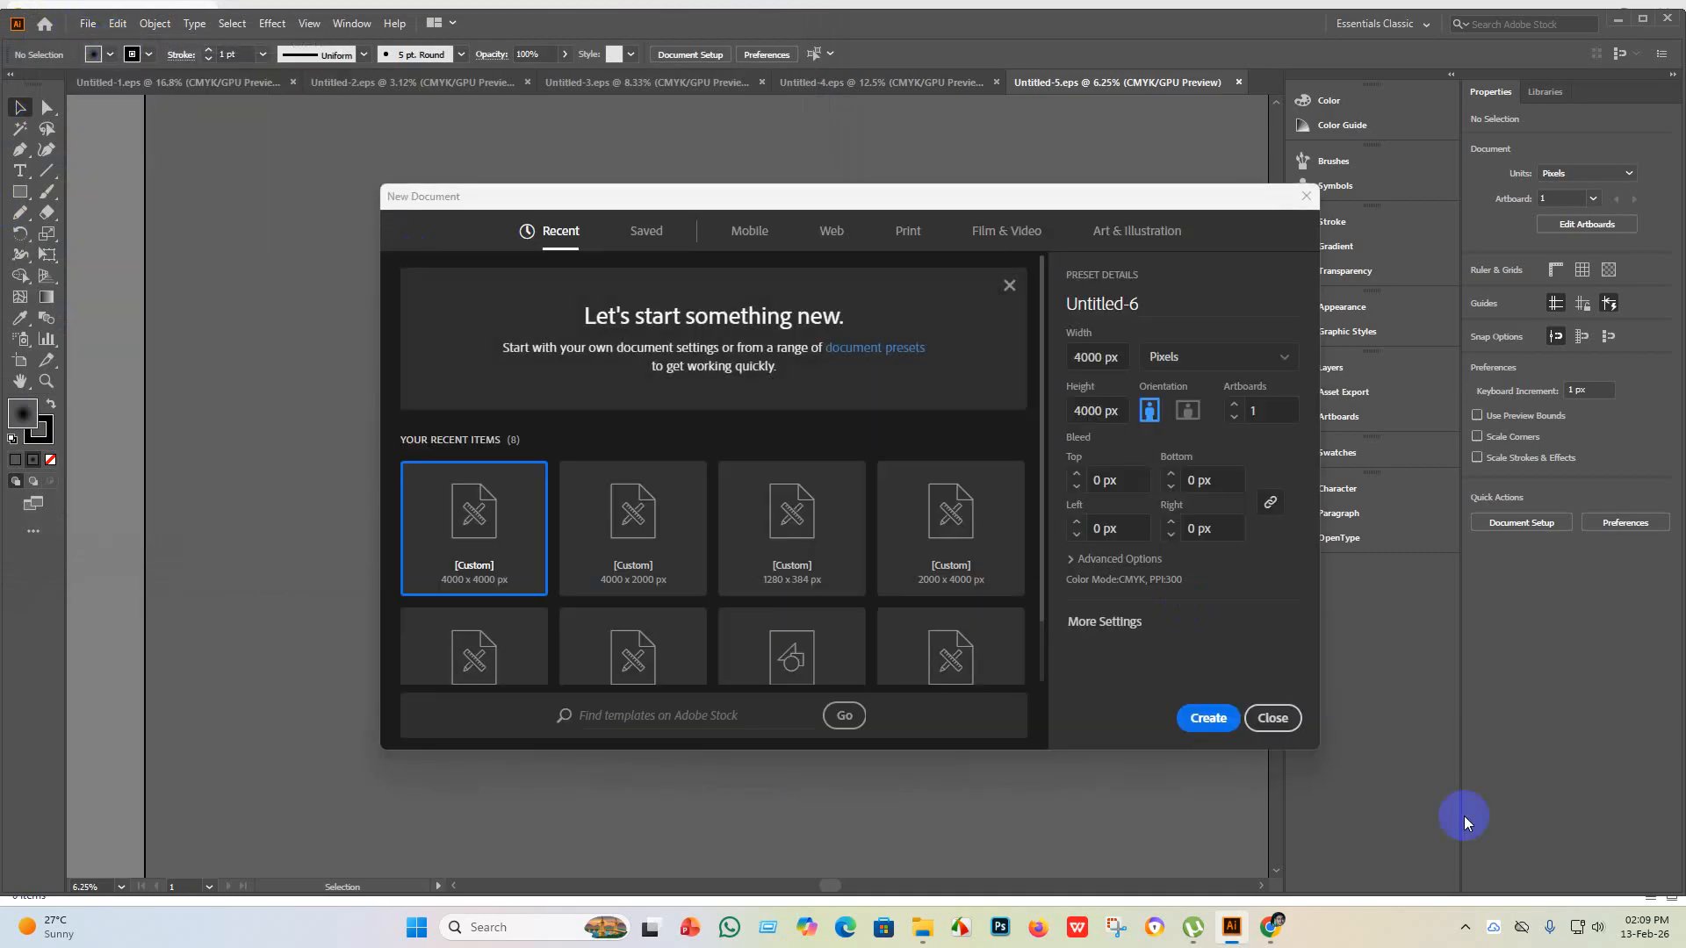
pyautogui.click(1216, 718)
# - Switch to Chrome and browse Adobe Stock's recent top-selling illustrations and vectors for background ideas, declining the incoming video call
pyautogui.moveTo(1274, 929)
pyautogui.click(1282, 884)
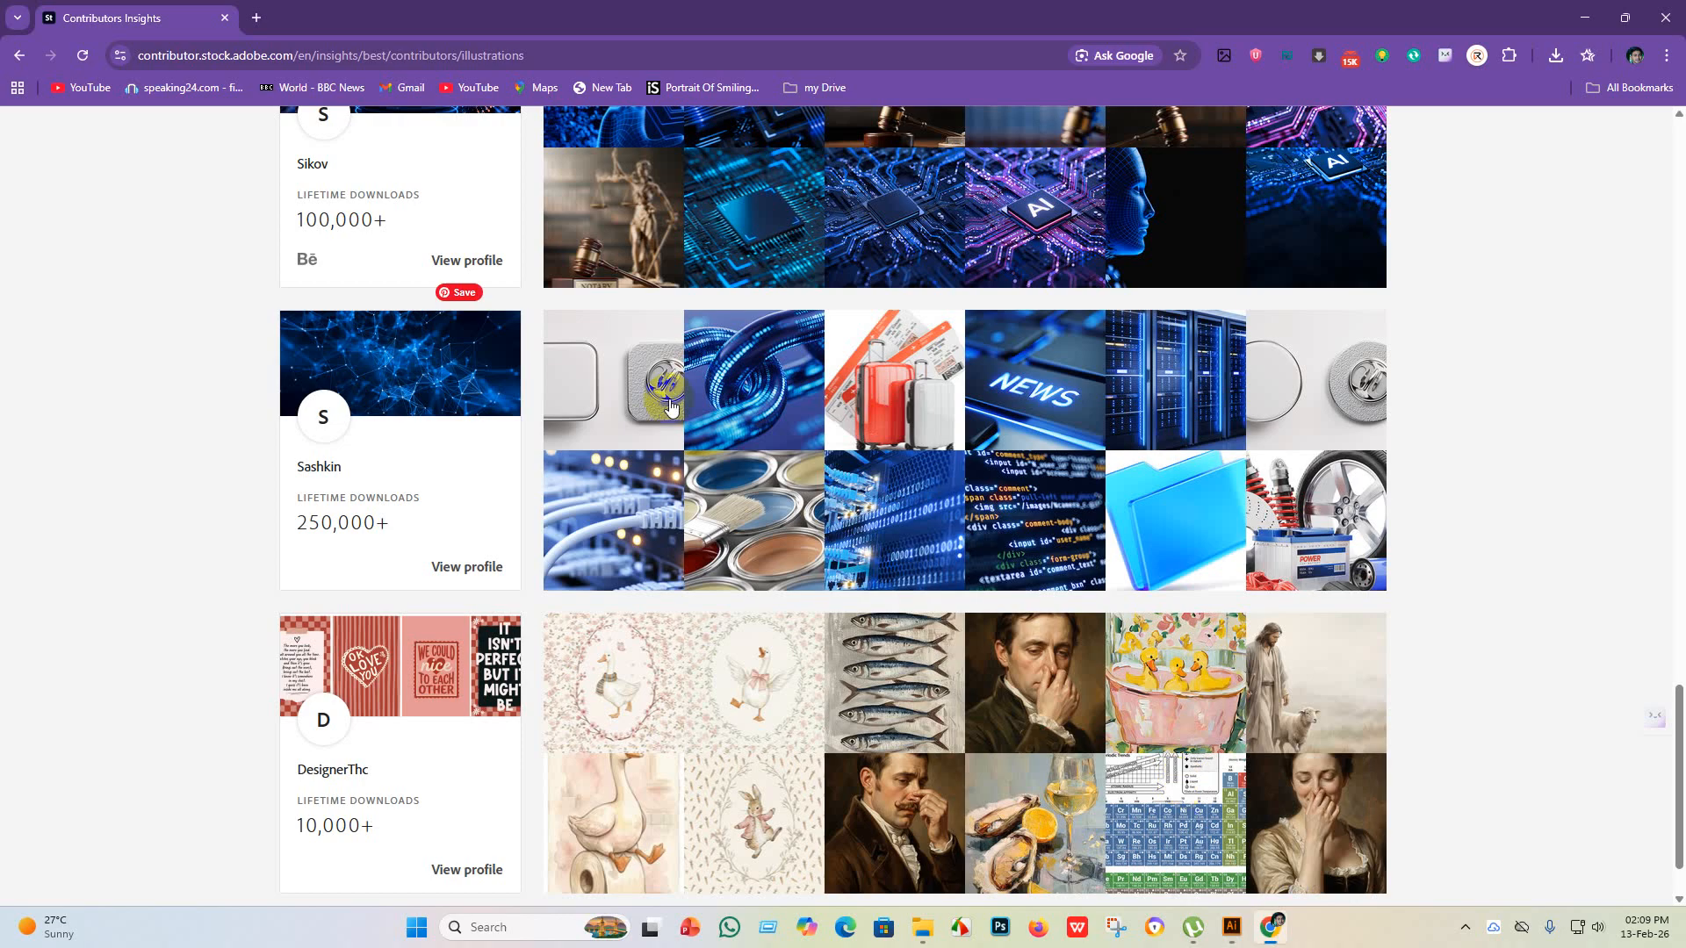
pyautogui.scroll(18, 370, 241)
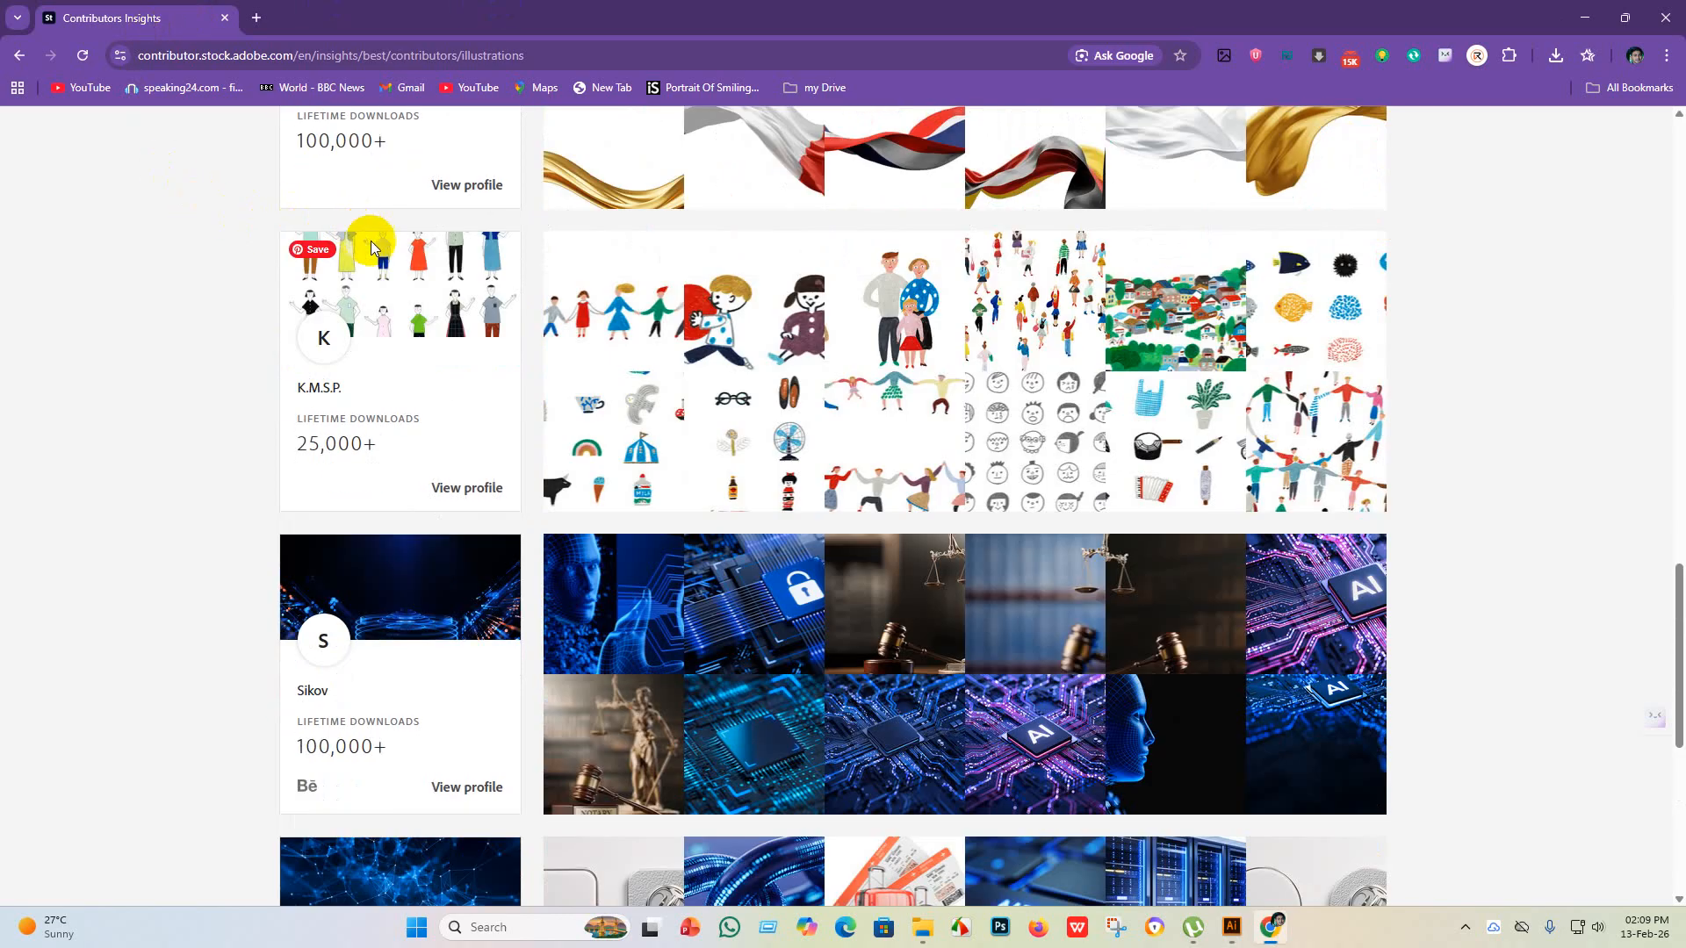
pyautogui.scroll(2, 1057, 461)
pyautogui.scroll(-2, 922, 668)
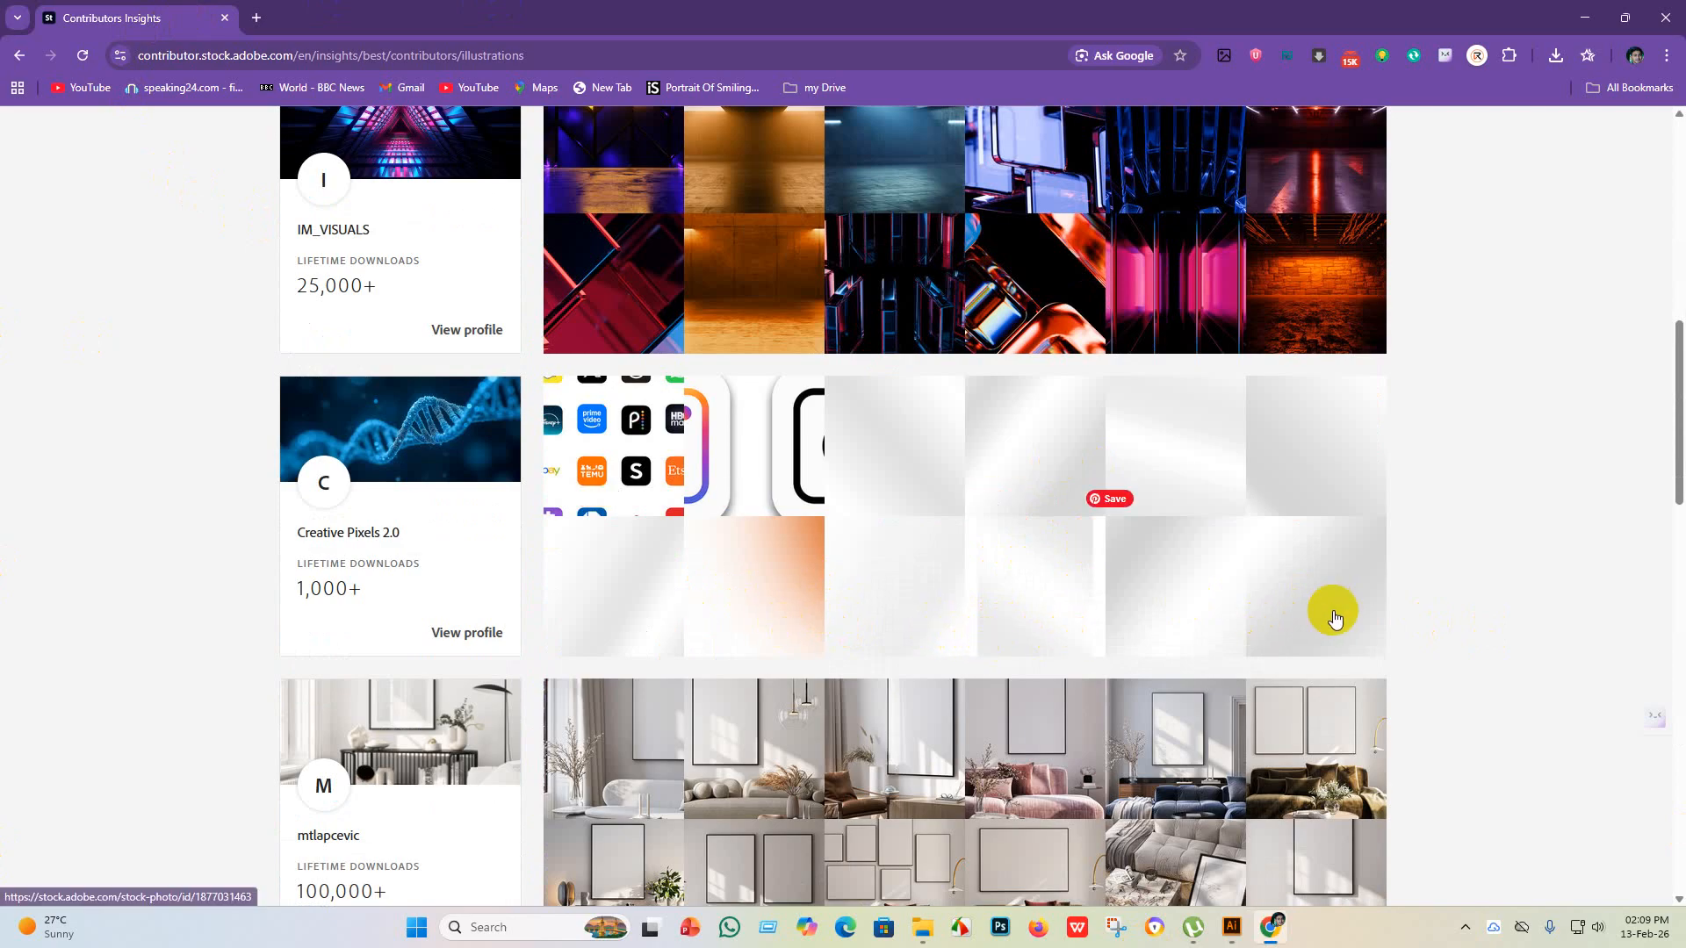
pyautogui.scroll(-10, 1282, 756)
pyautogui.scroll(-8, 1282, 755)
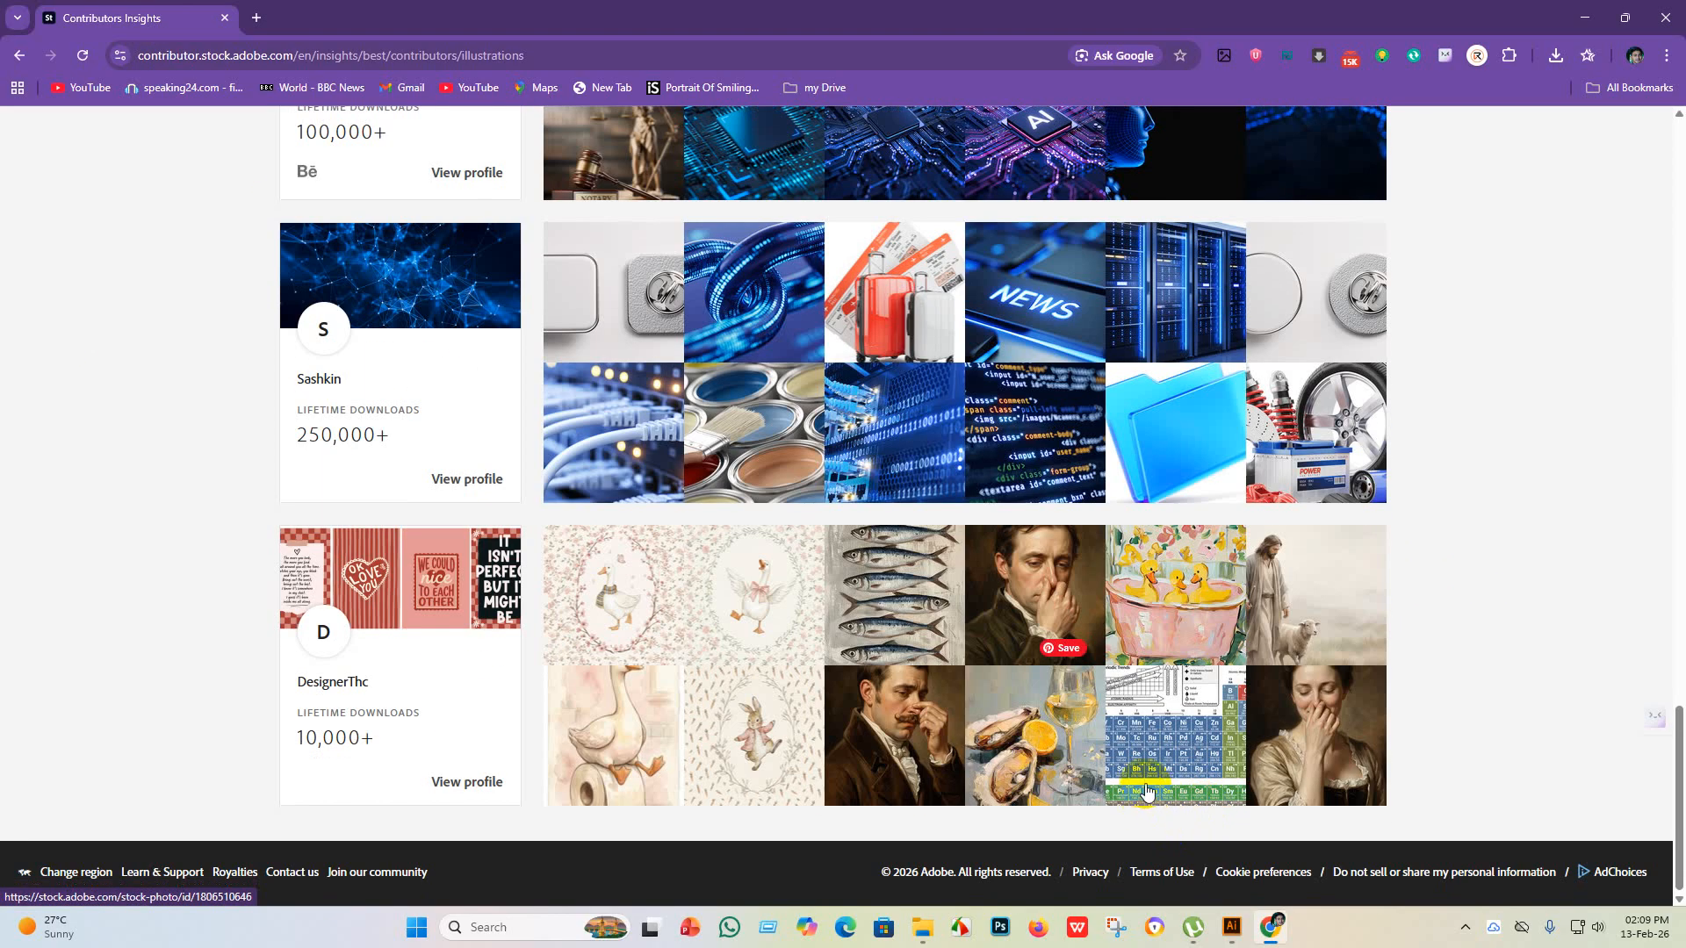
pyautogui.scroll(20, 606, 456)
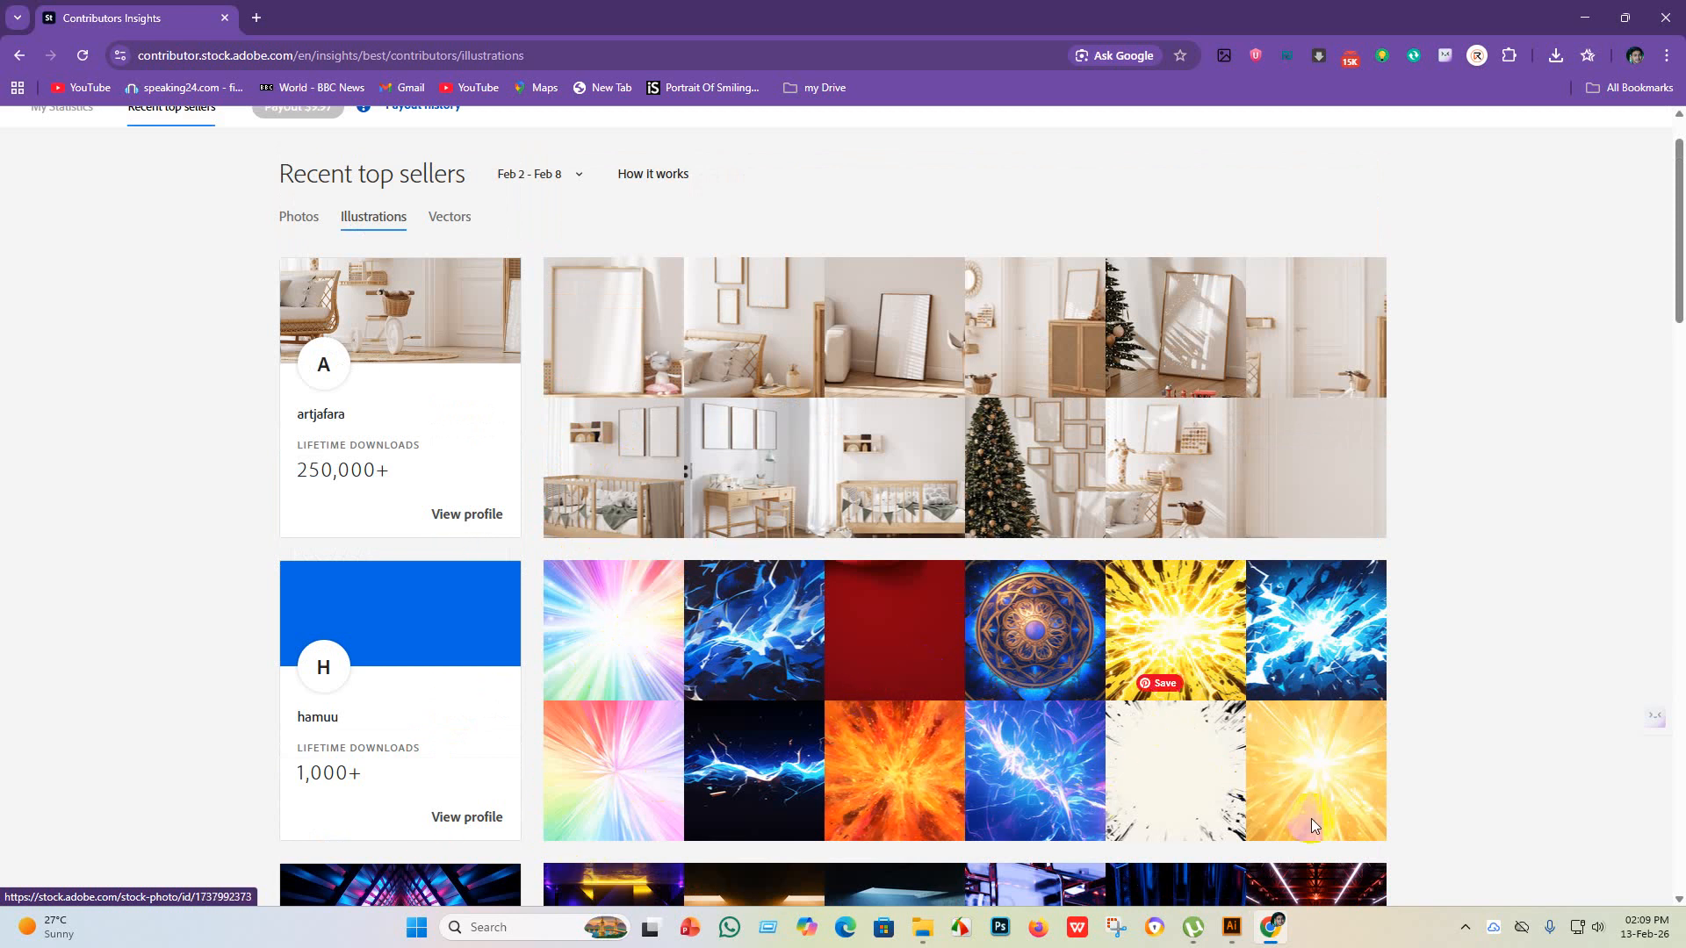
pyautogui.scroll(1, 716, 652)
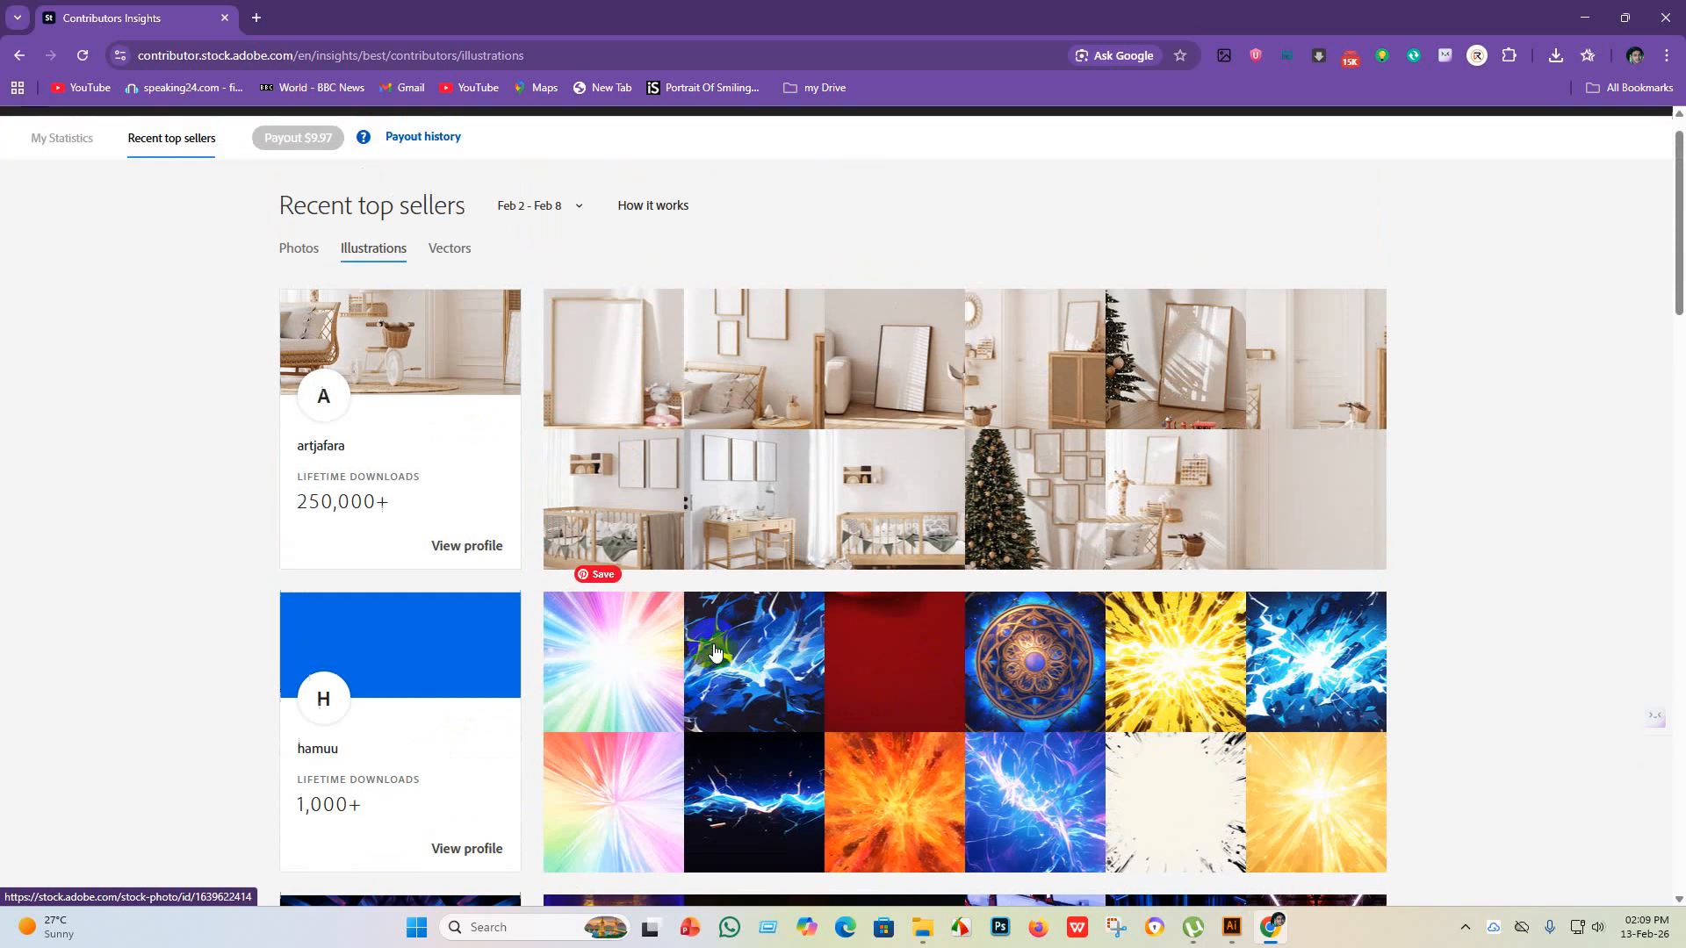
pyautogui.scroll(1, 715, 651)
pyautogui.click(454, 293)
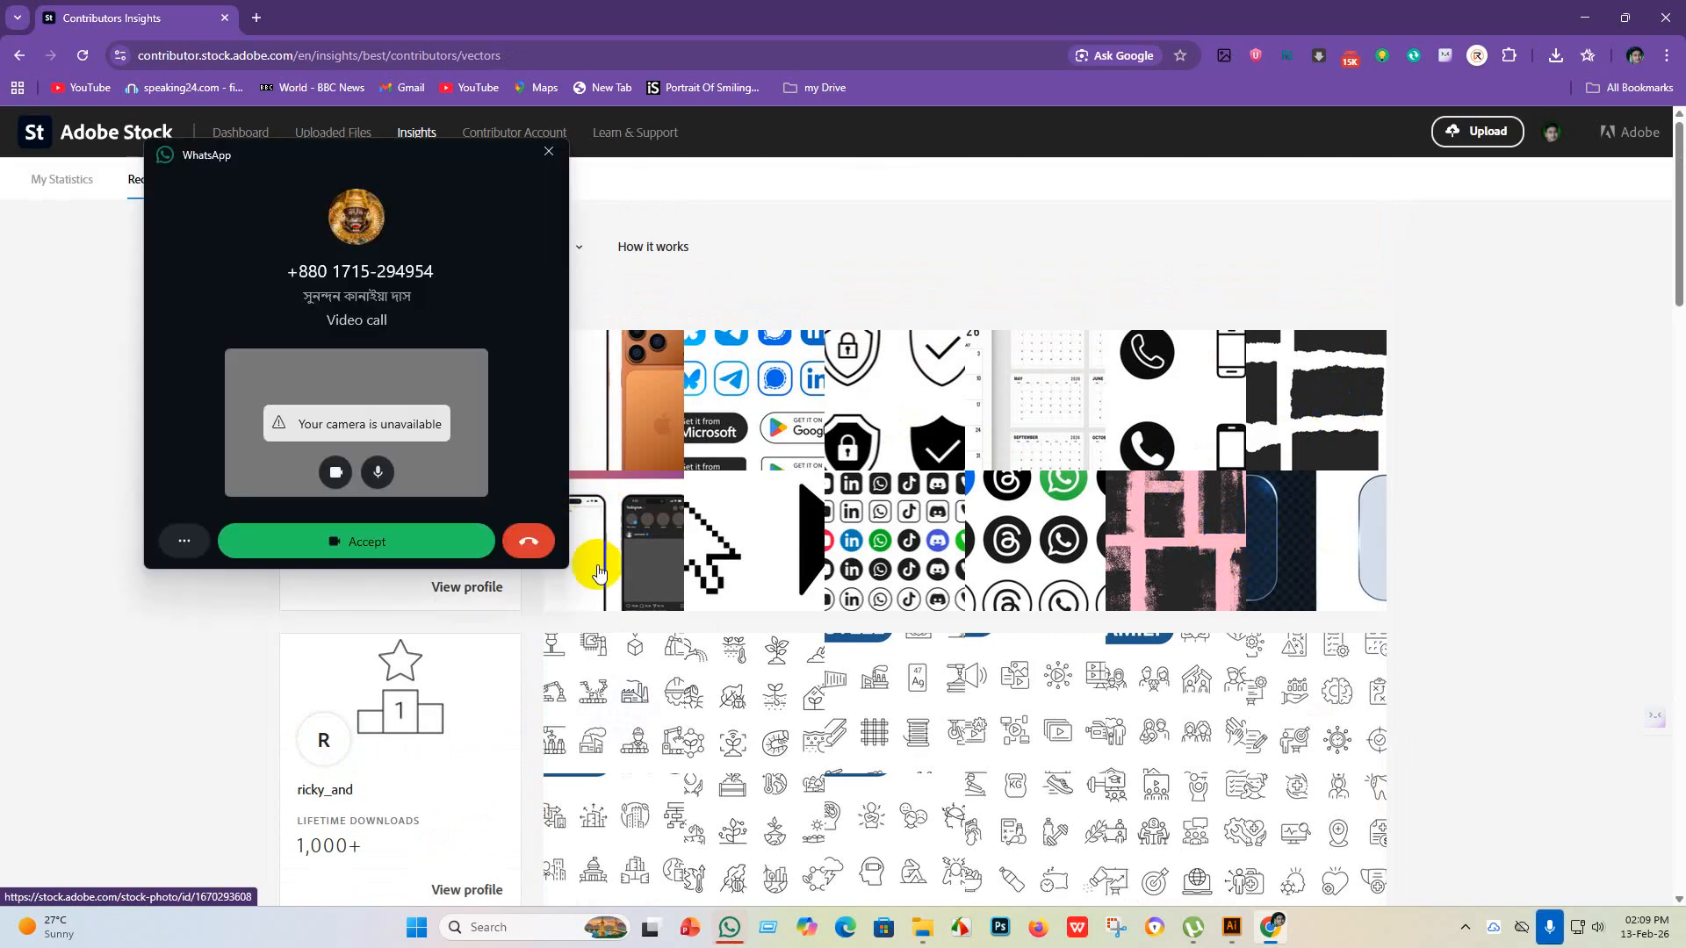
pyautogui.click(530, 542)
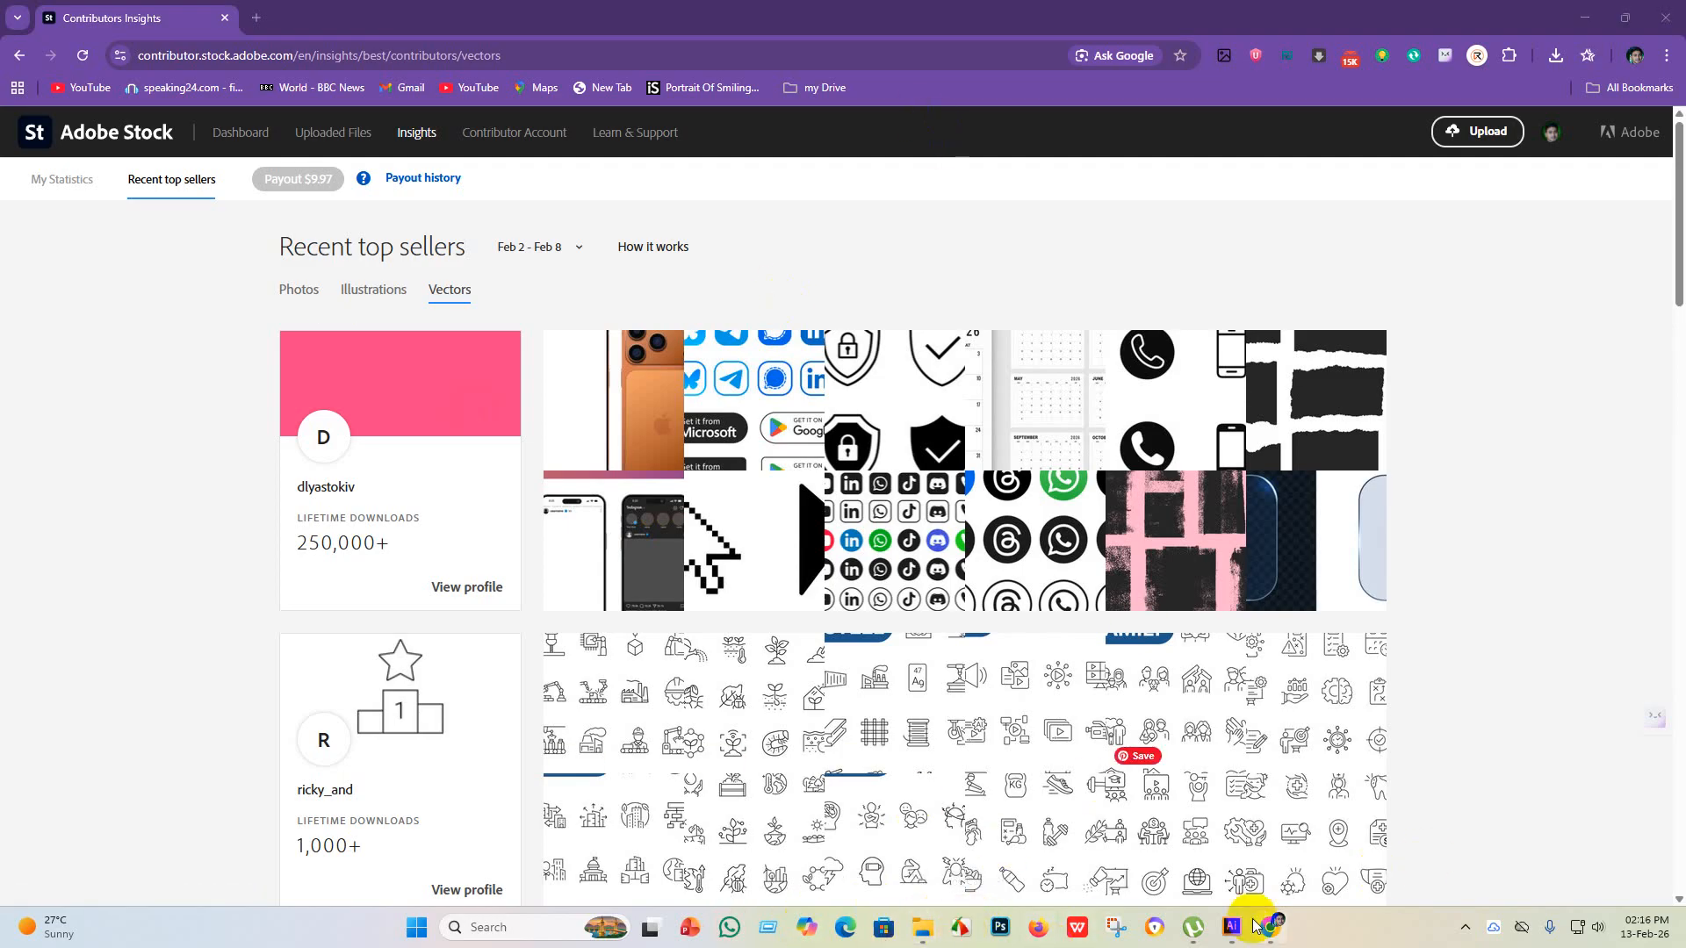
# - Switch back to Illustrator and draw a 4000 x 4000 px rectangle covering the whole artboard of the new document
pyautogui.click(1235, 928)
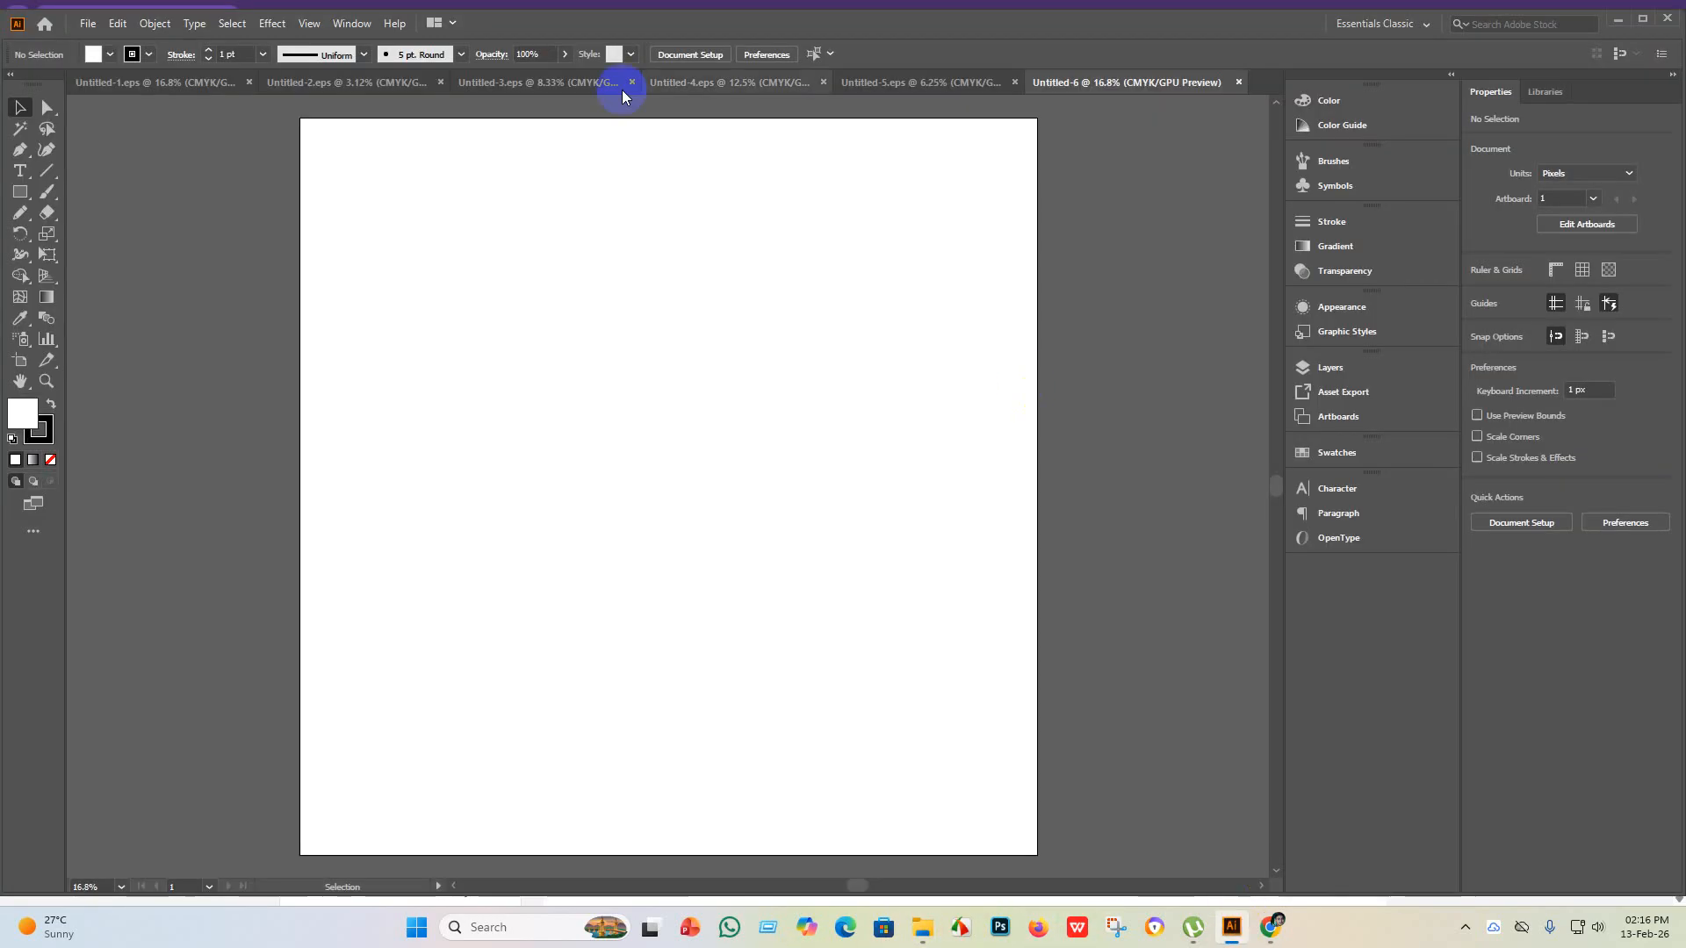
pyautogui.click(20, 191)
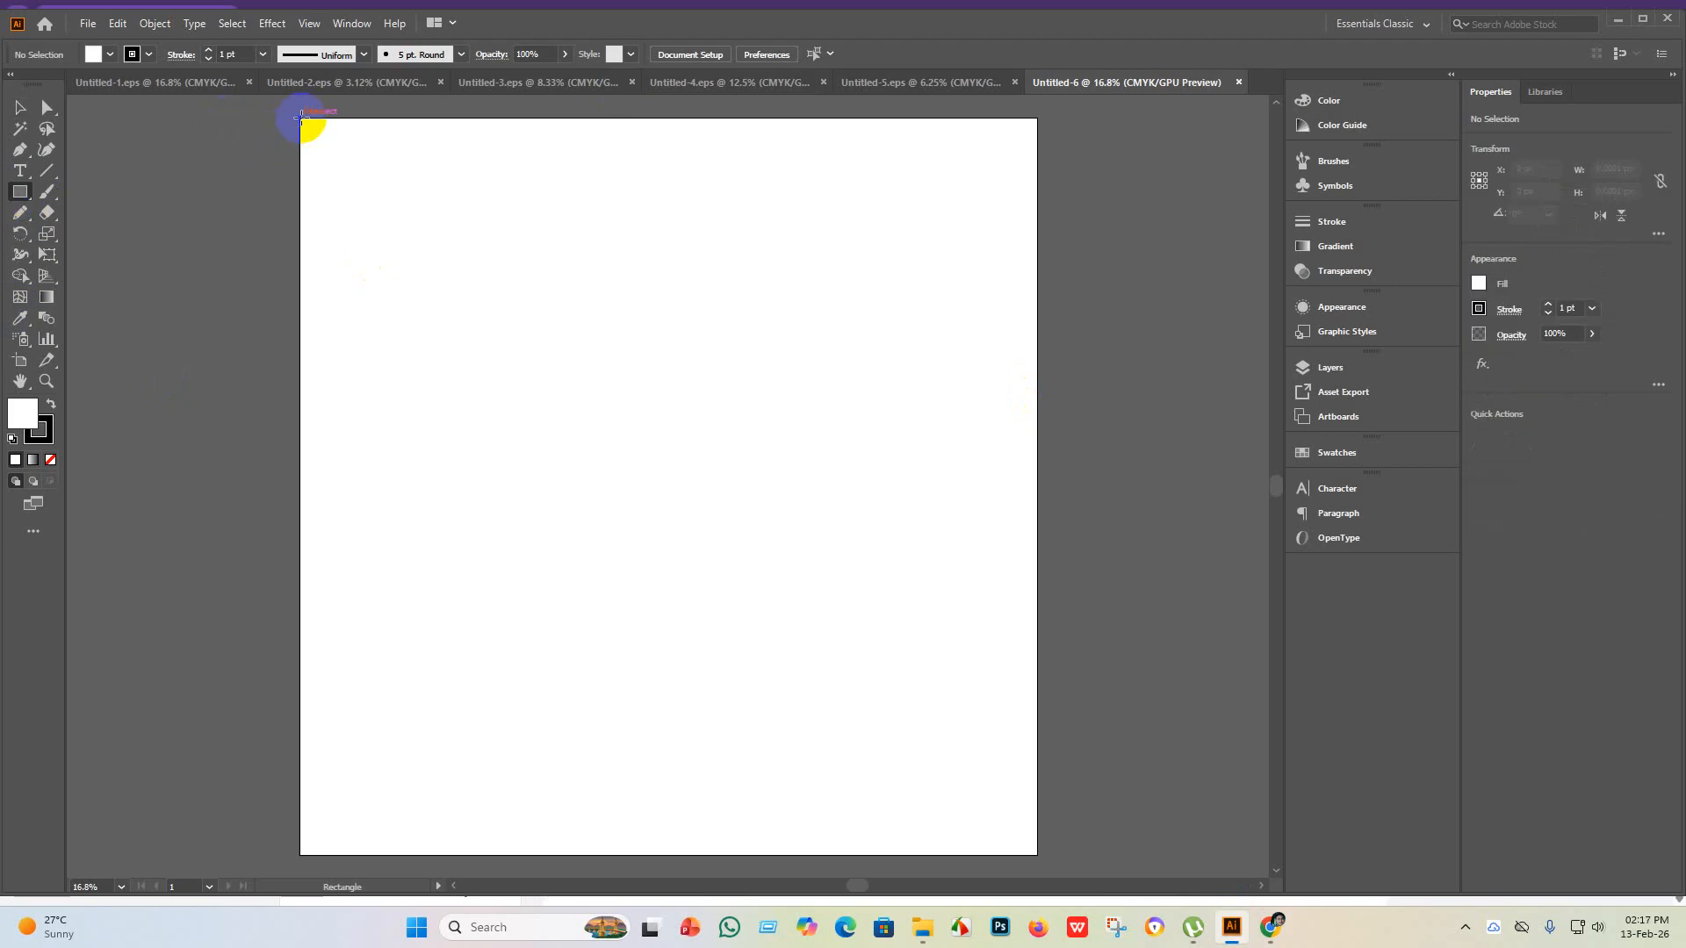
pyautogui.moveTo(300, 115); pyautogui.dragTo(1039, 674)
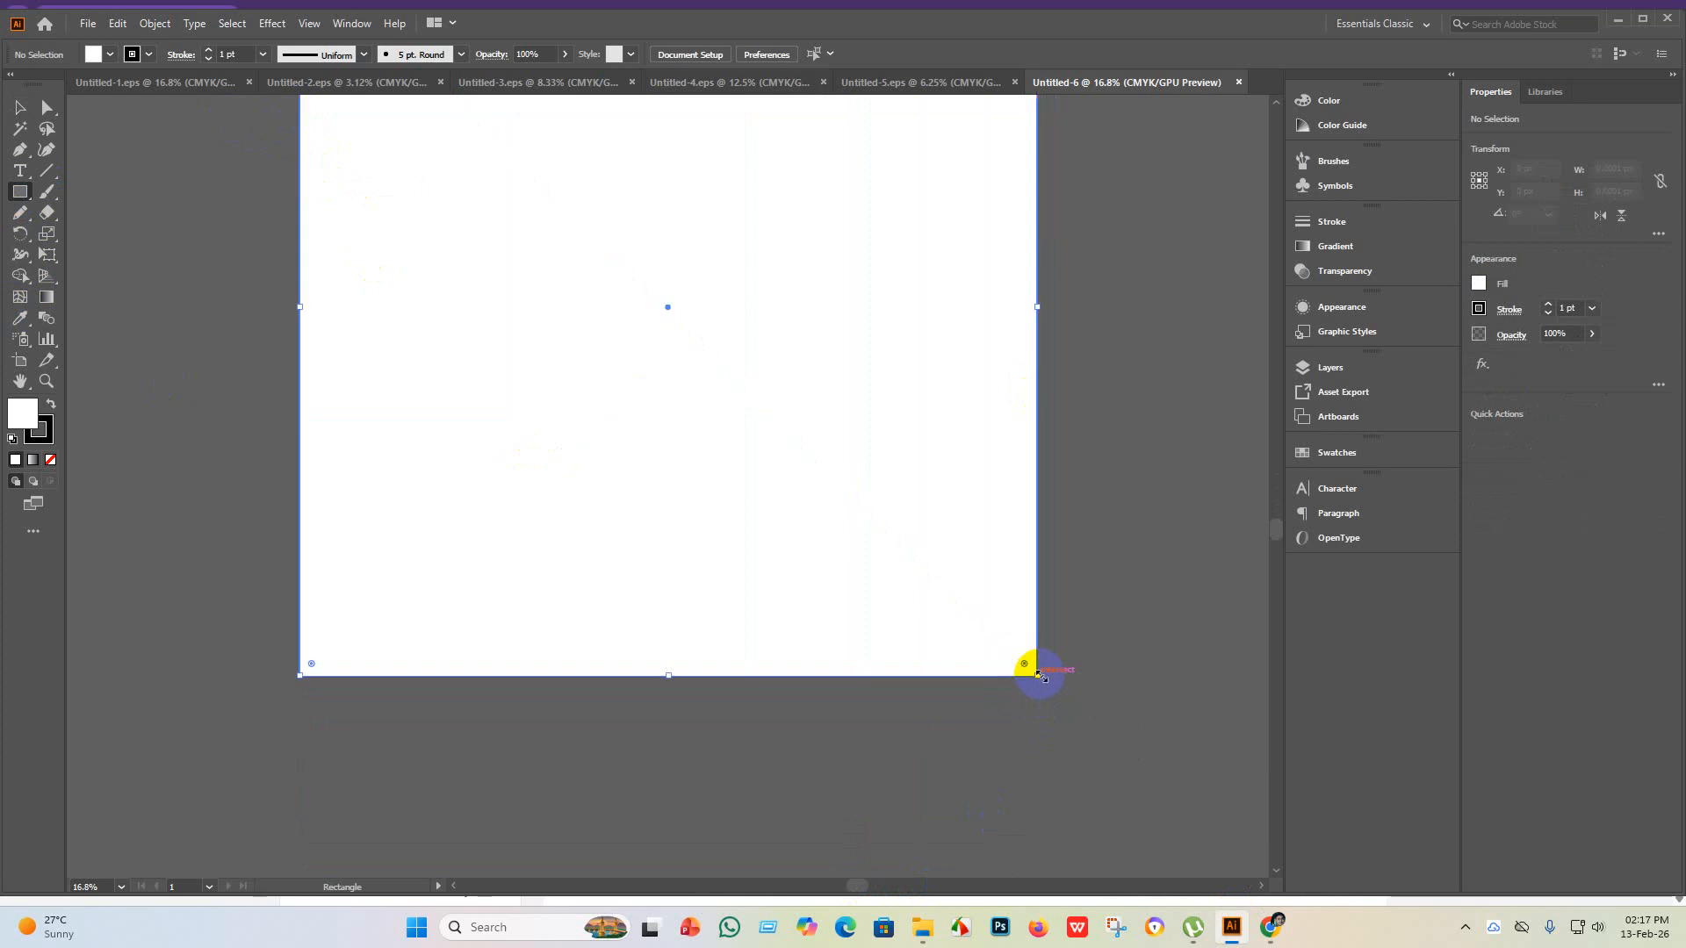
pyautogui.scroll(1, 468, 325)
pyautogui.scroll(1, 465, 335)
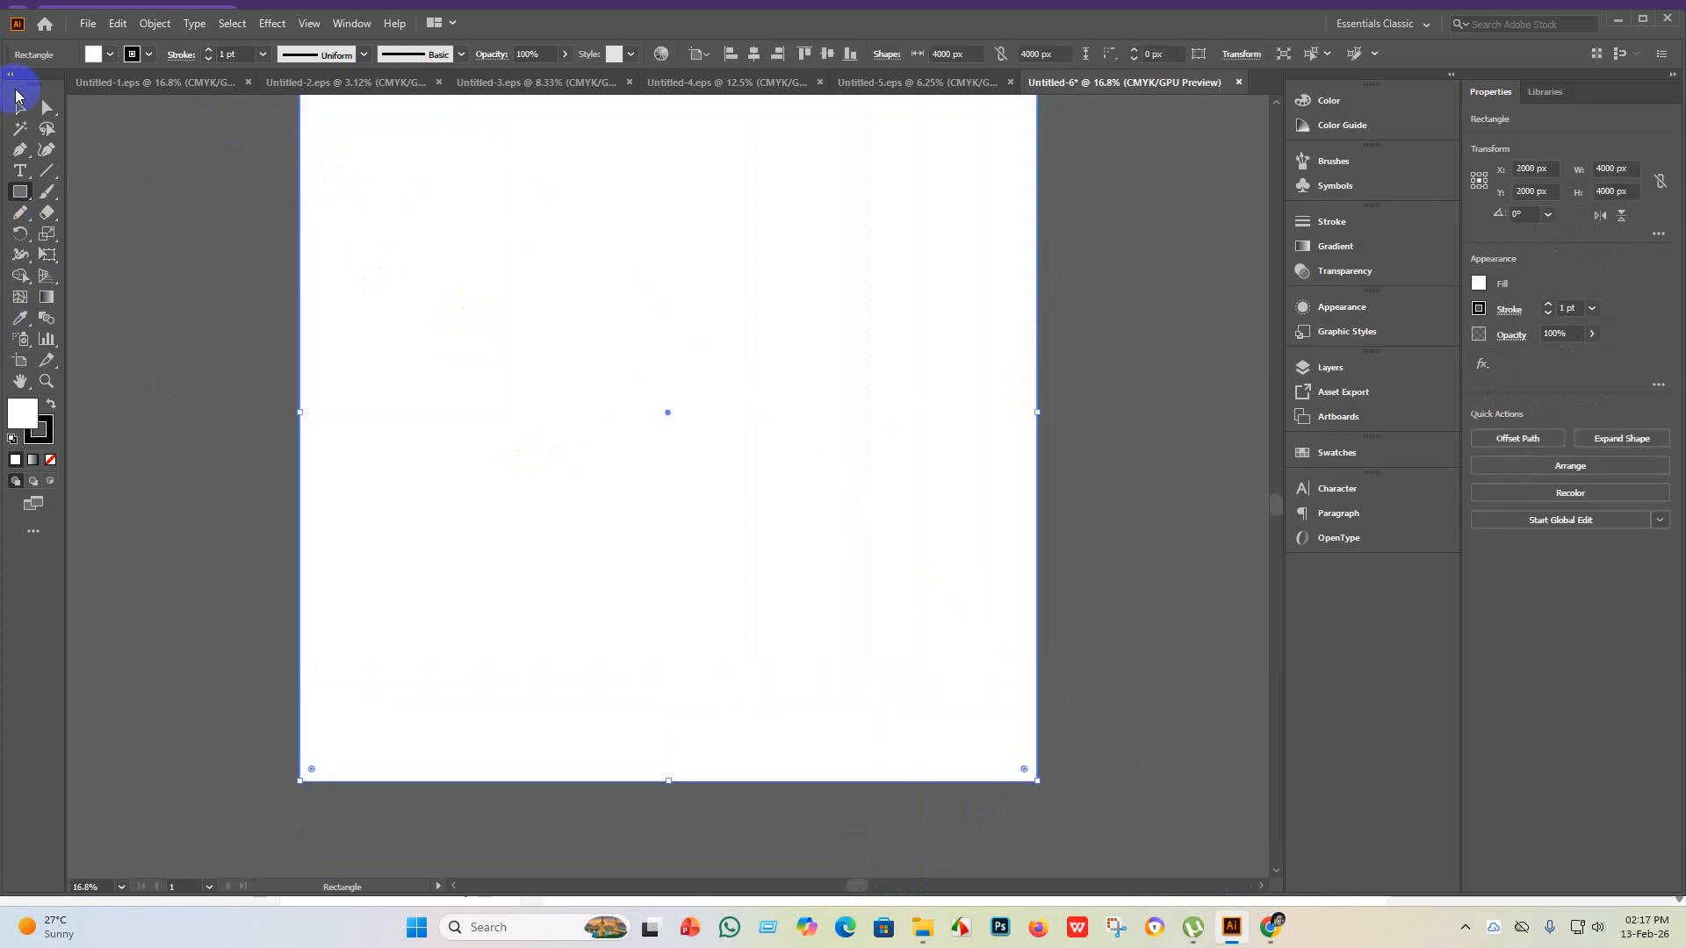
pyautogui.click(20, 107)
# - Try teal and blue swatches as the rectangle's solid fill, ending on the light blue one
pyautogui.click(111, 55)
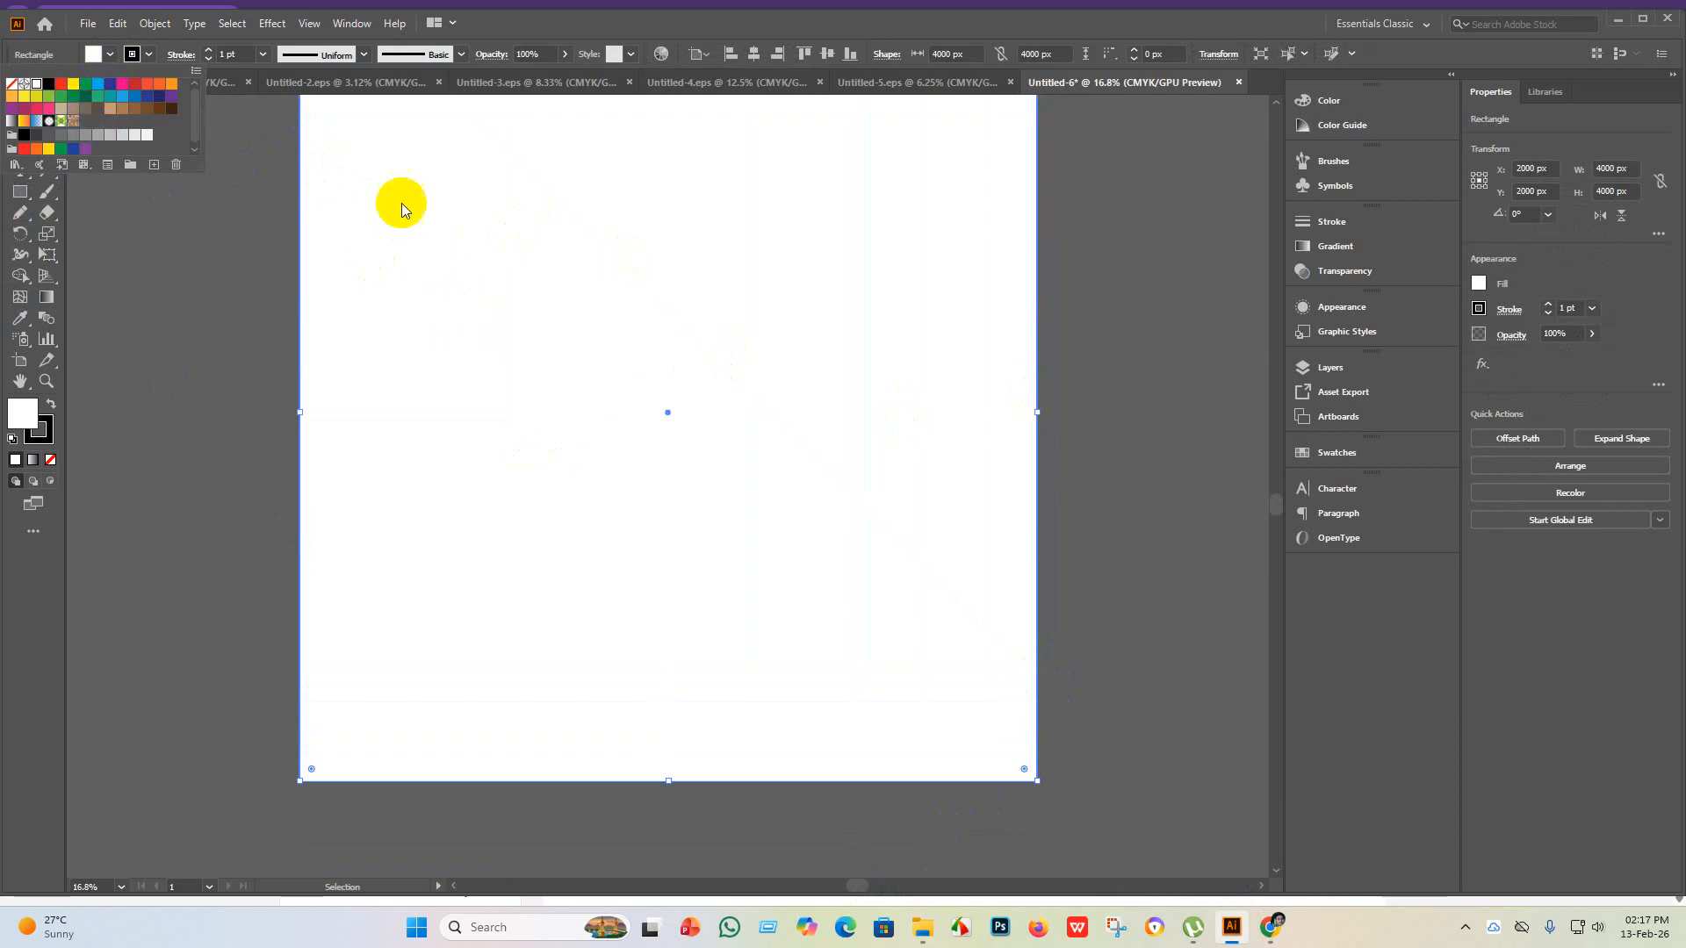
pyautogui.click(108, 99)
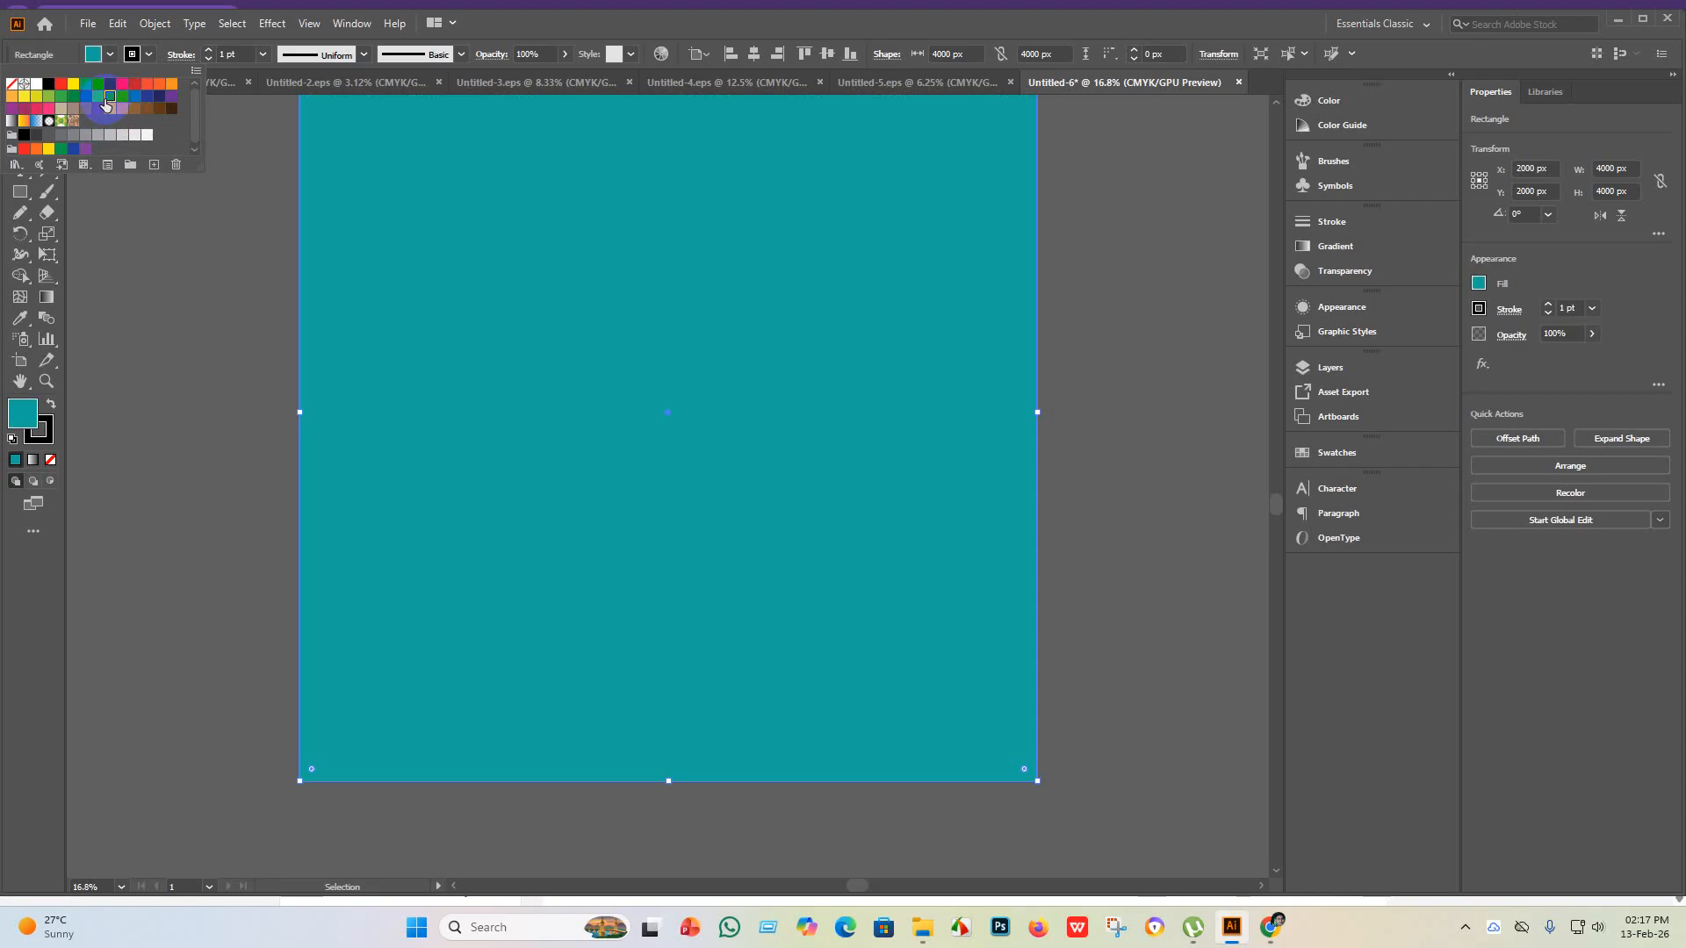
pyautogui.click(124, 97)
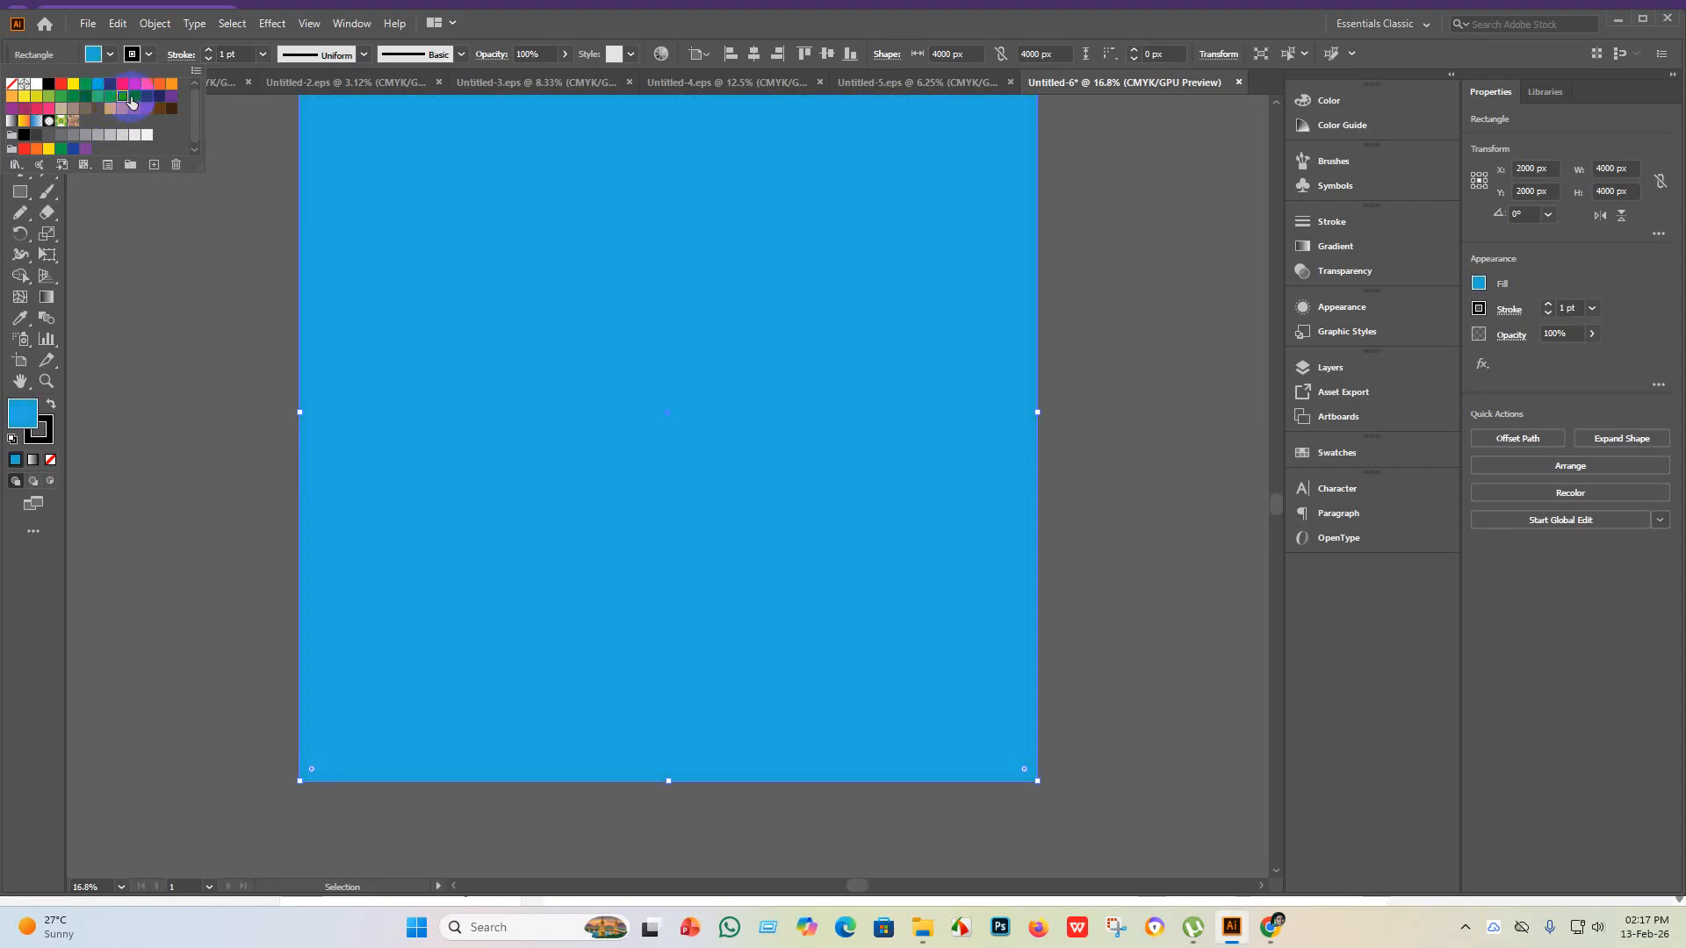
pyautogui.click(134, 99)
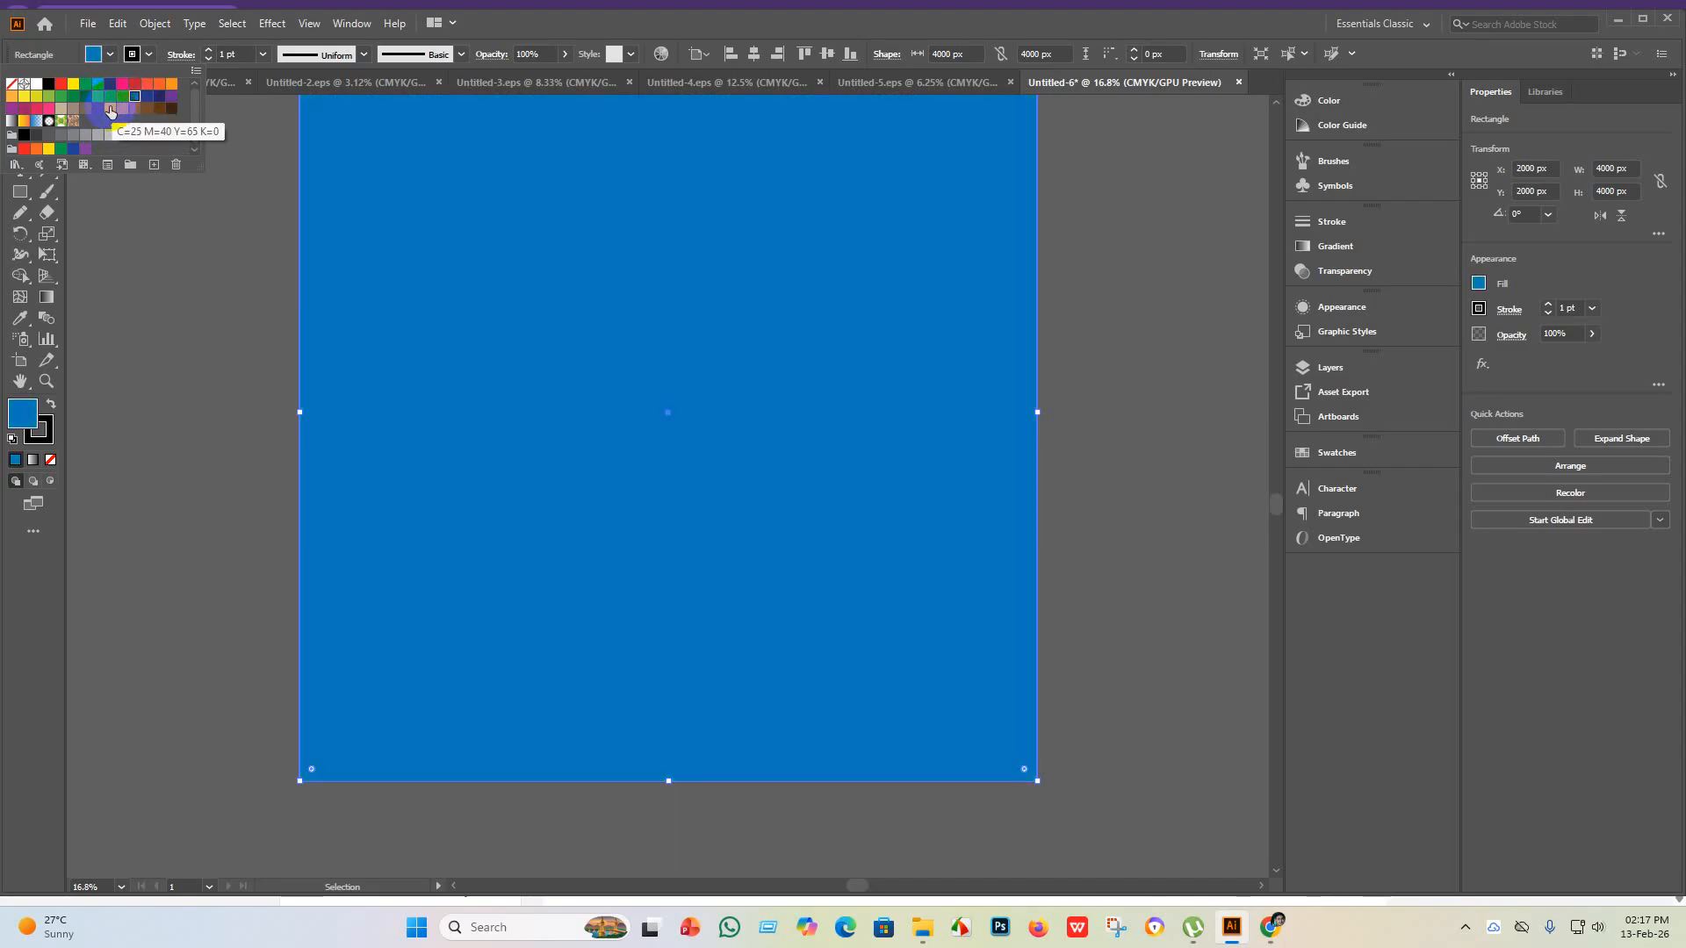
pyautogui.click(124, 98)
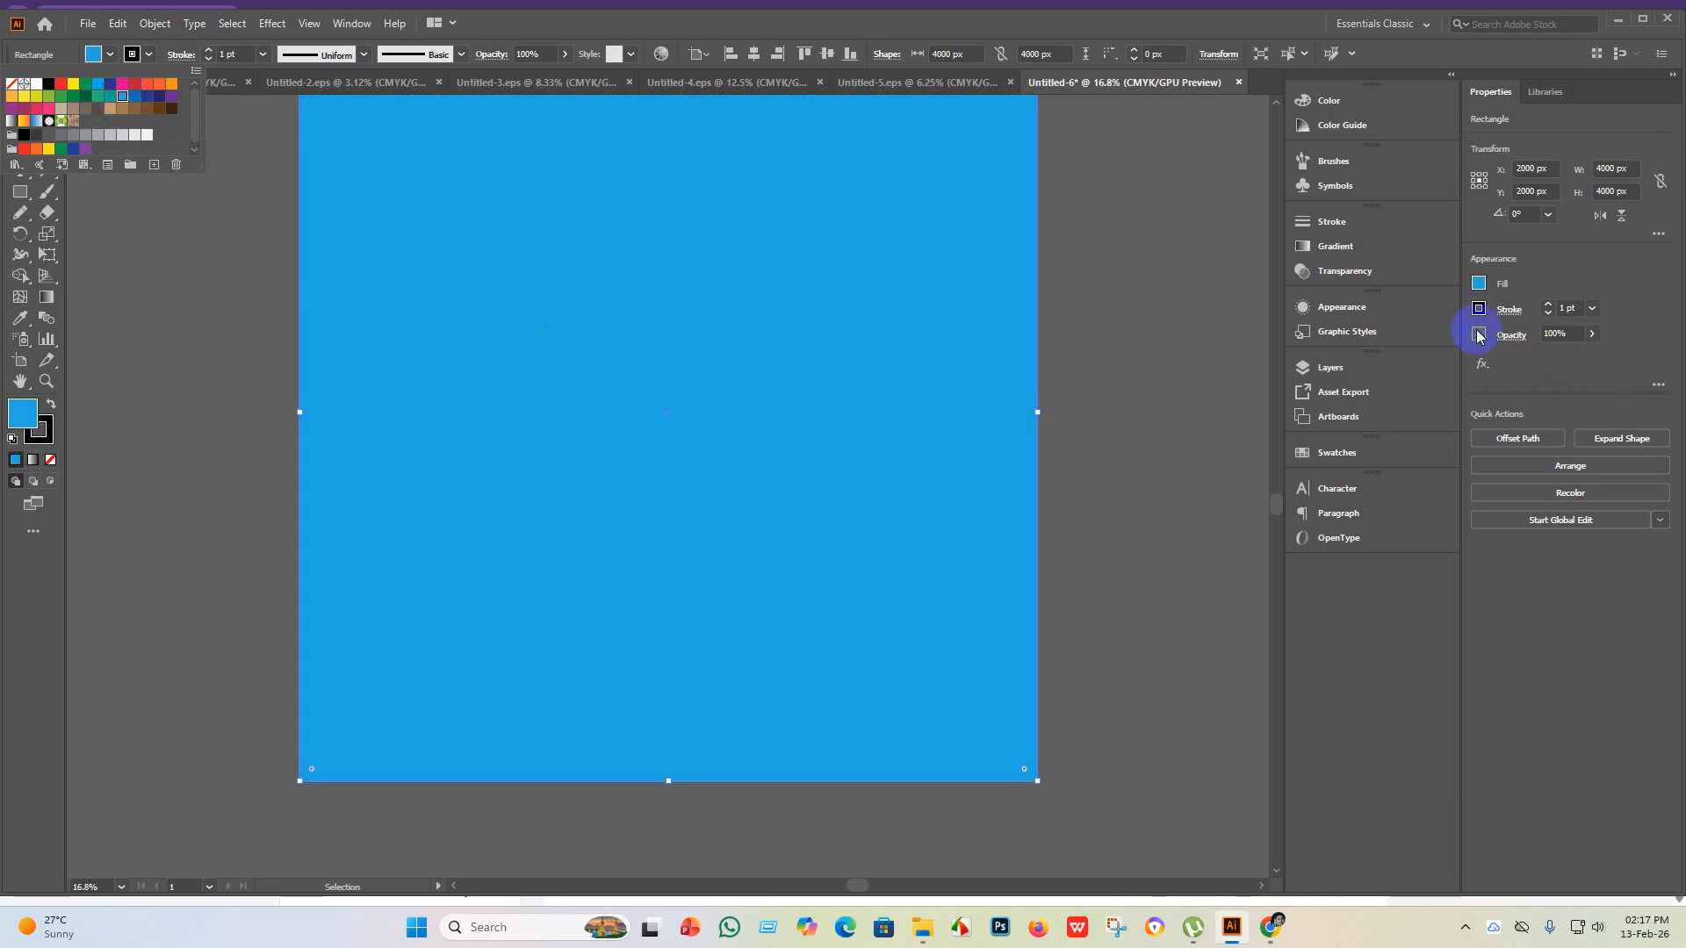
# - Apply the white-to-black gradient to the rectangle's fill and change its type to radial
pyautogui.click(49, 300)
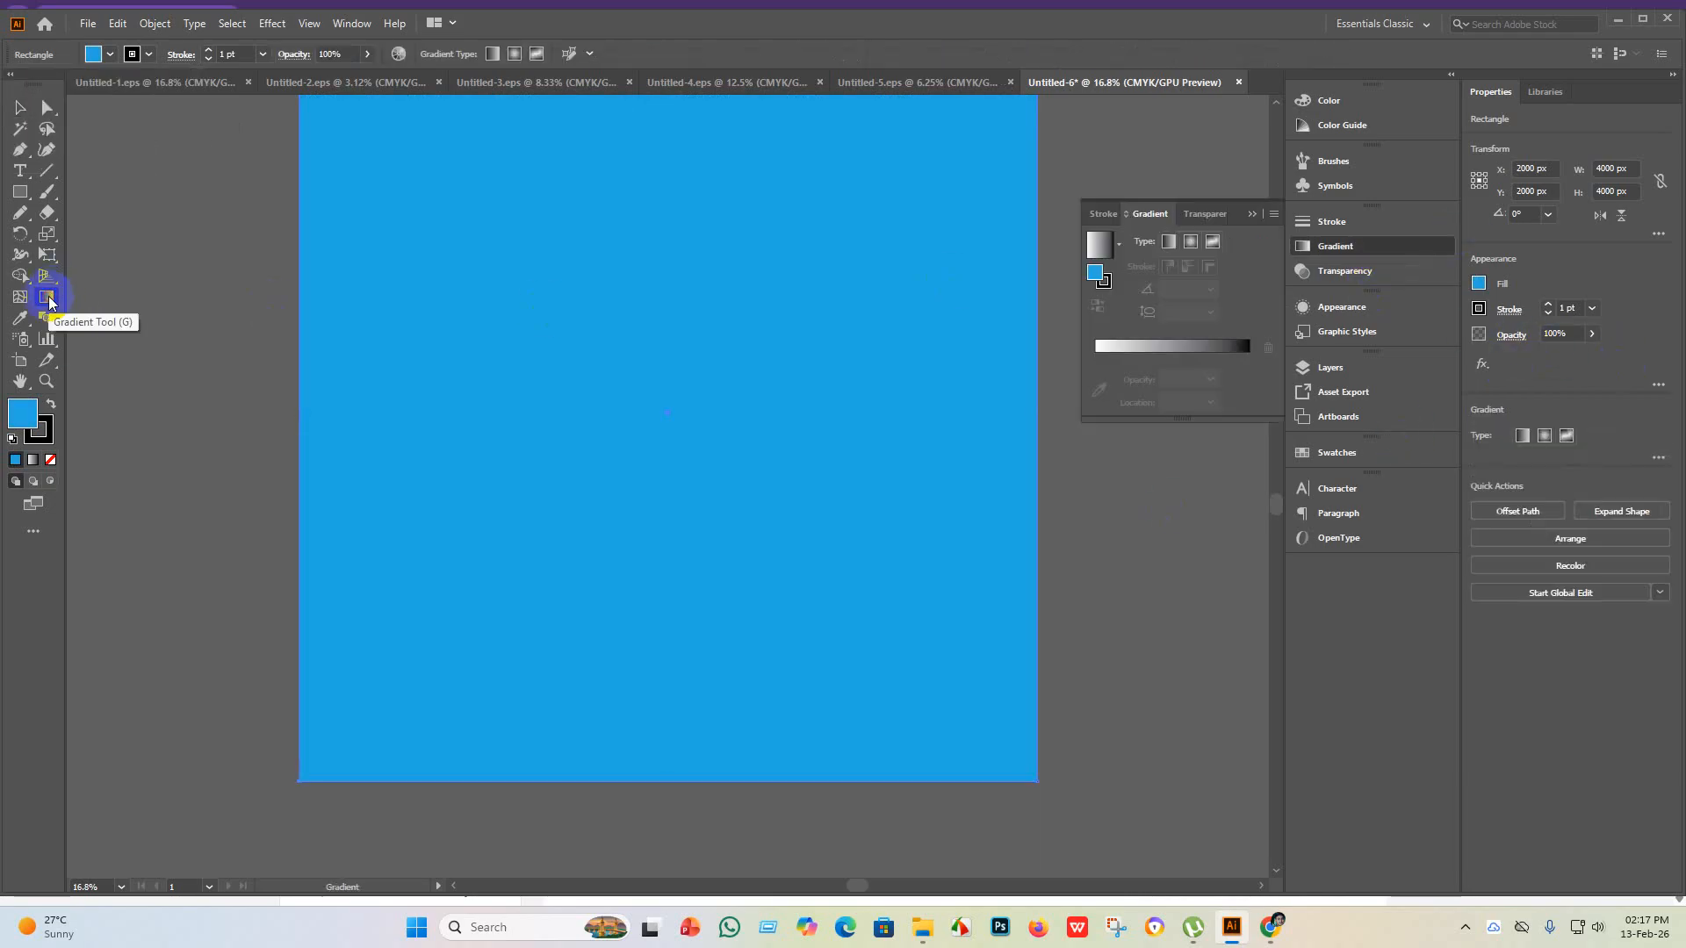
pyautogui.click(1130, 347)
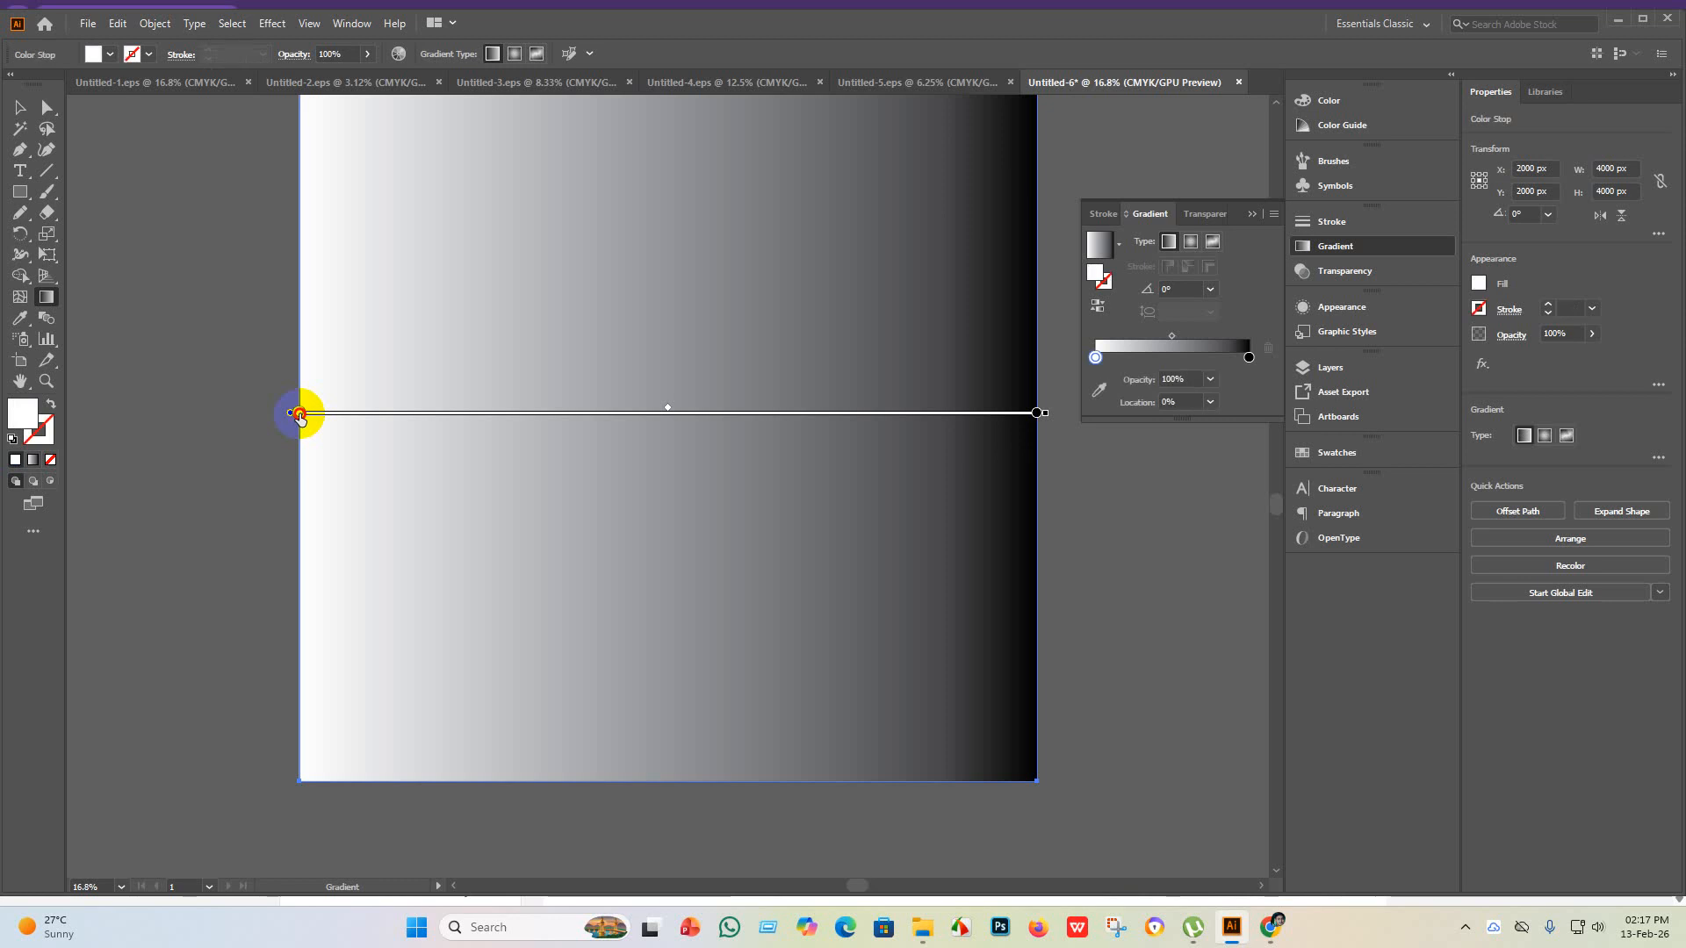
pyautogui.doubleClick(299, 414)
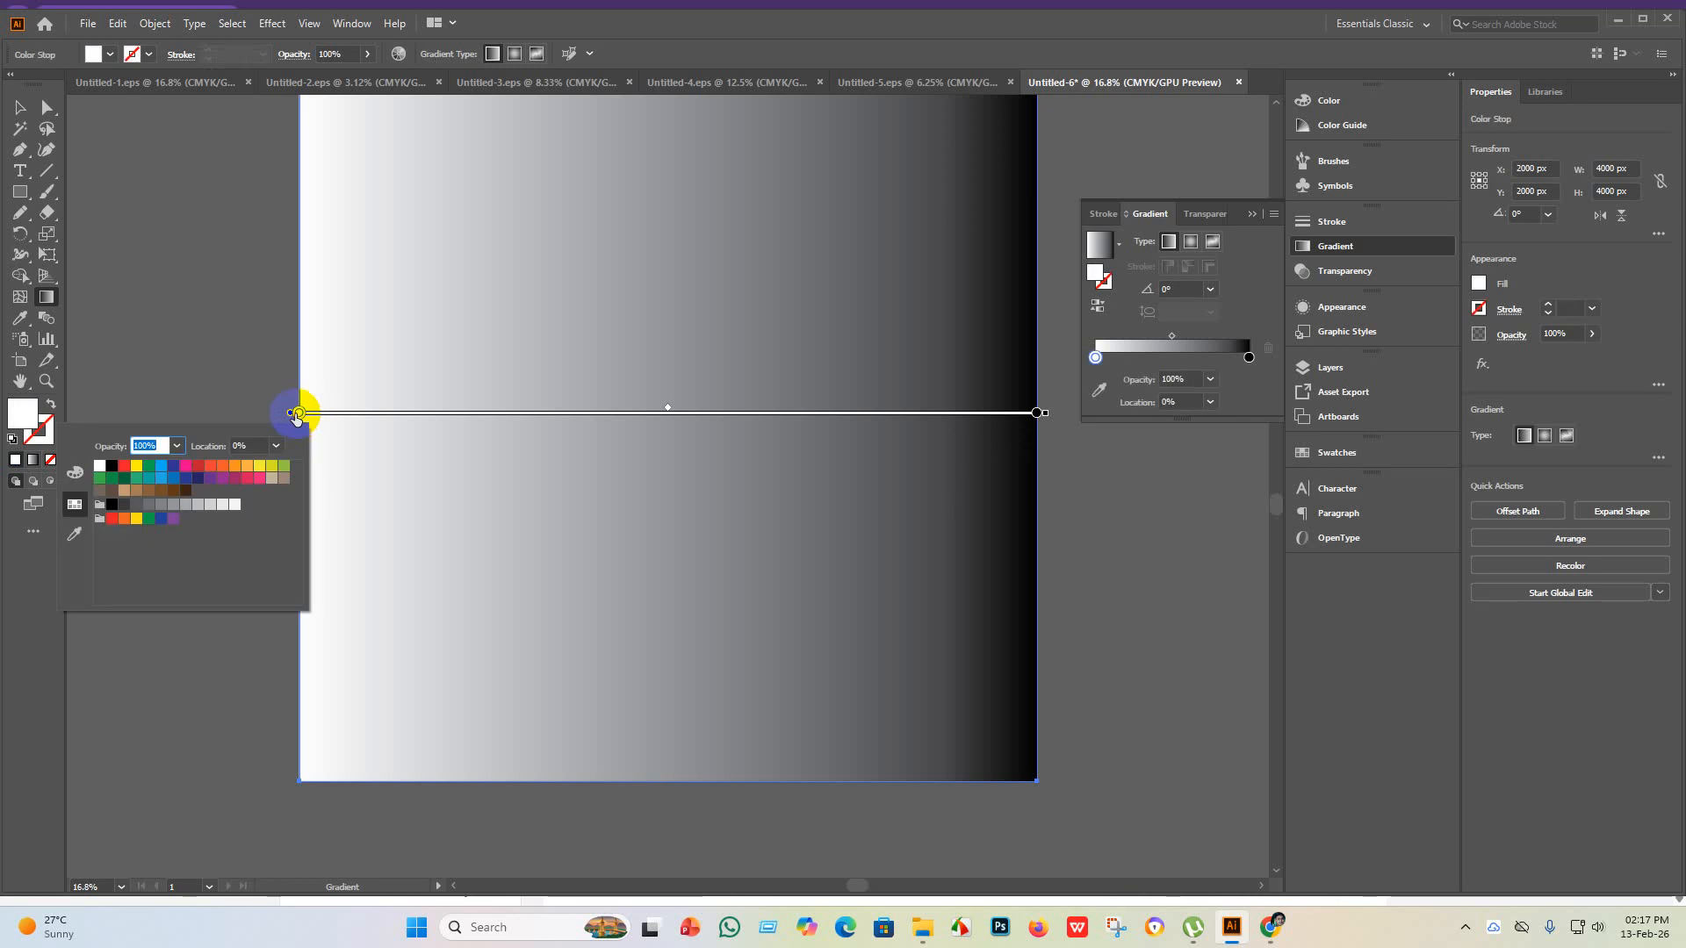
pyautogui.click(1193, 249)
pyautogui.click(1193, 249)
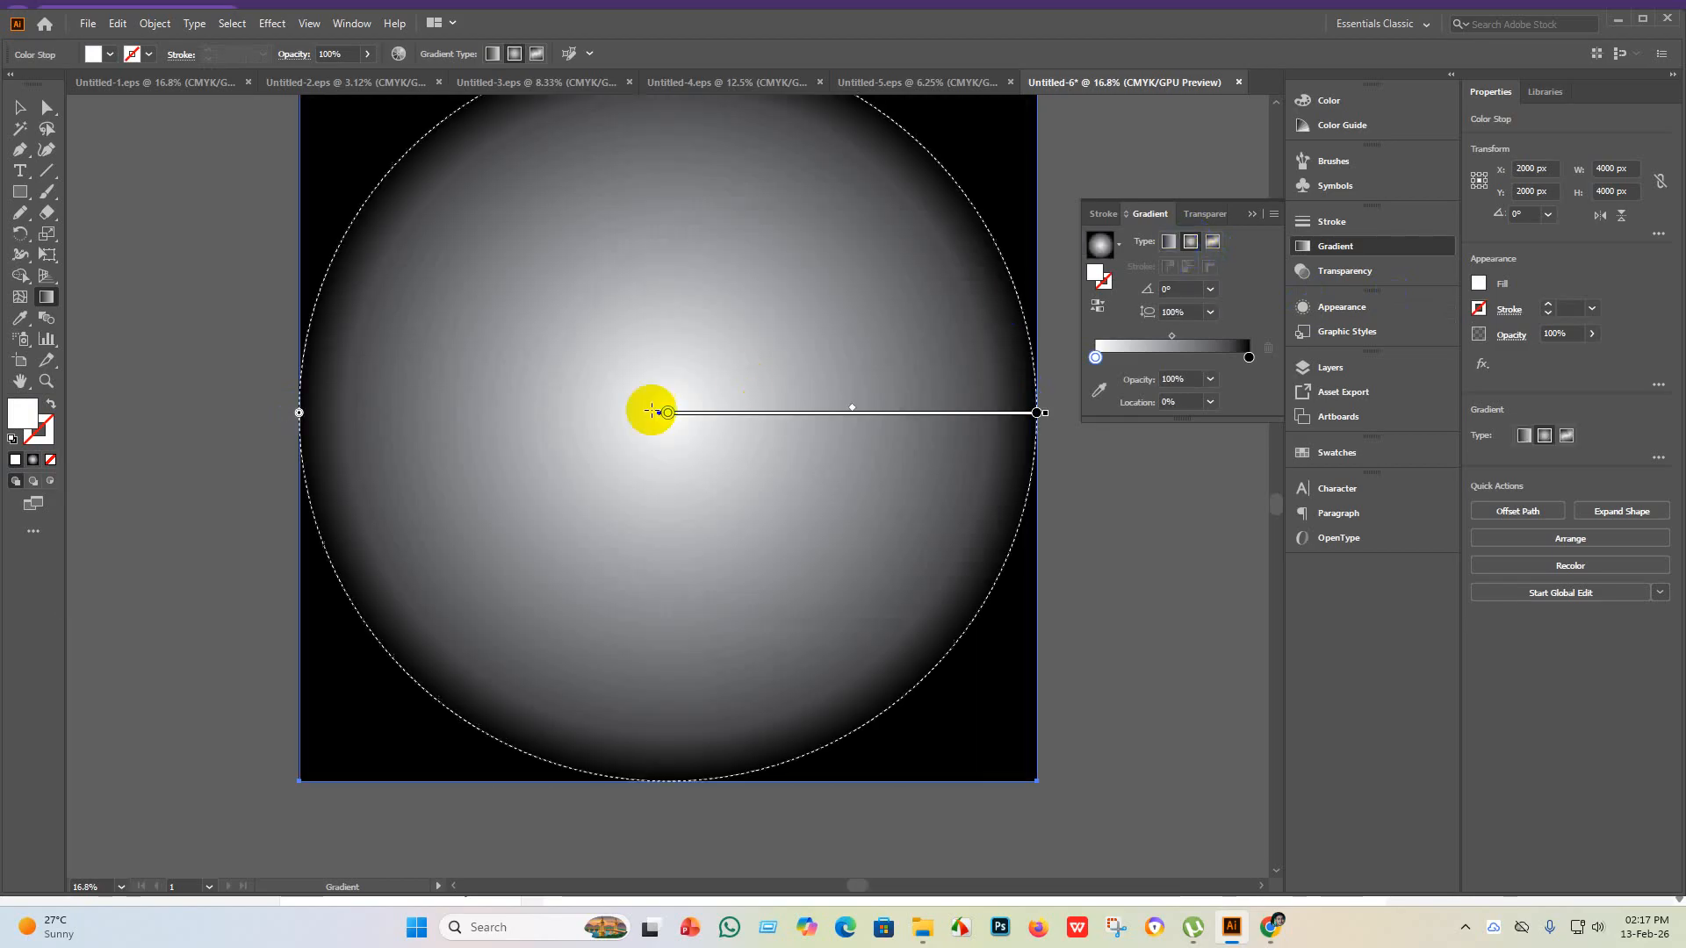
# - Compare blue and green swatches on the radial gradient's center stop, ending on the light yellow-green one
pyautogui.doubleClick(669, 414)
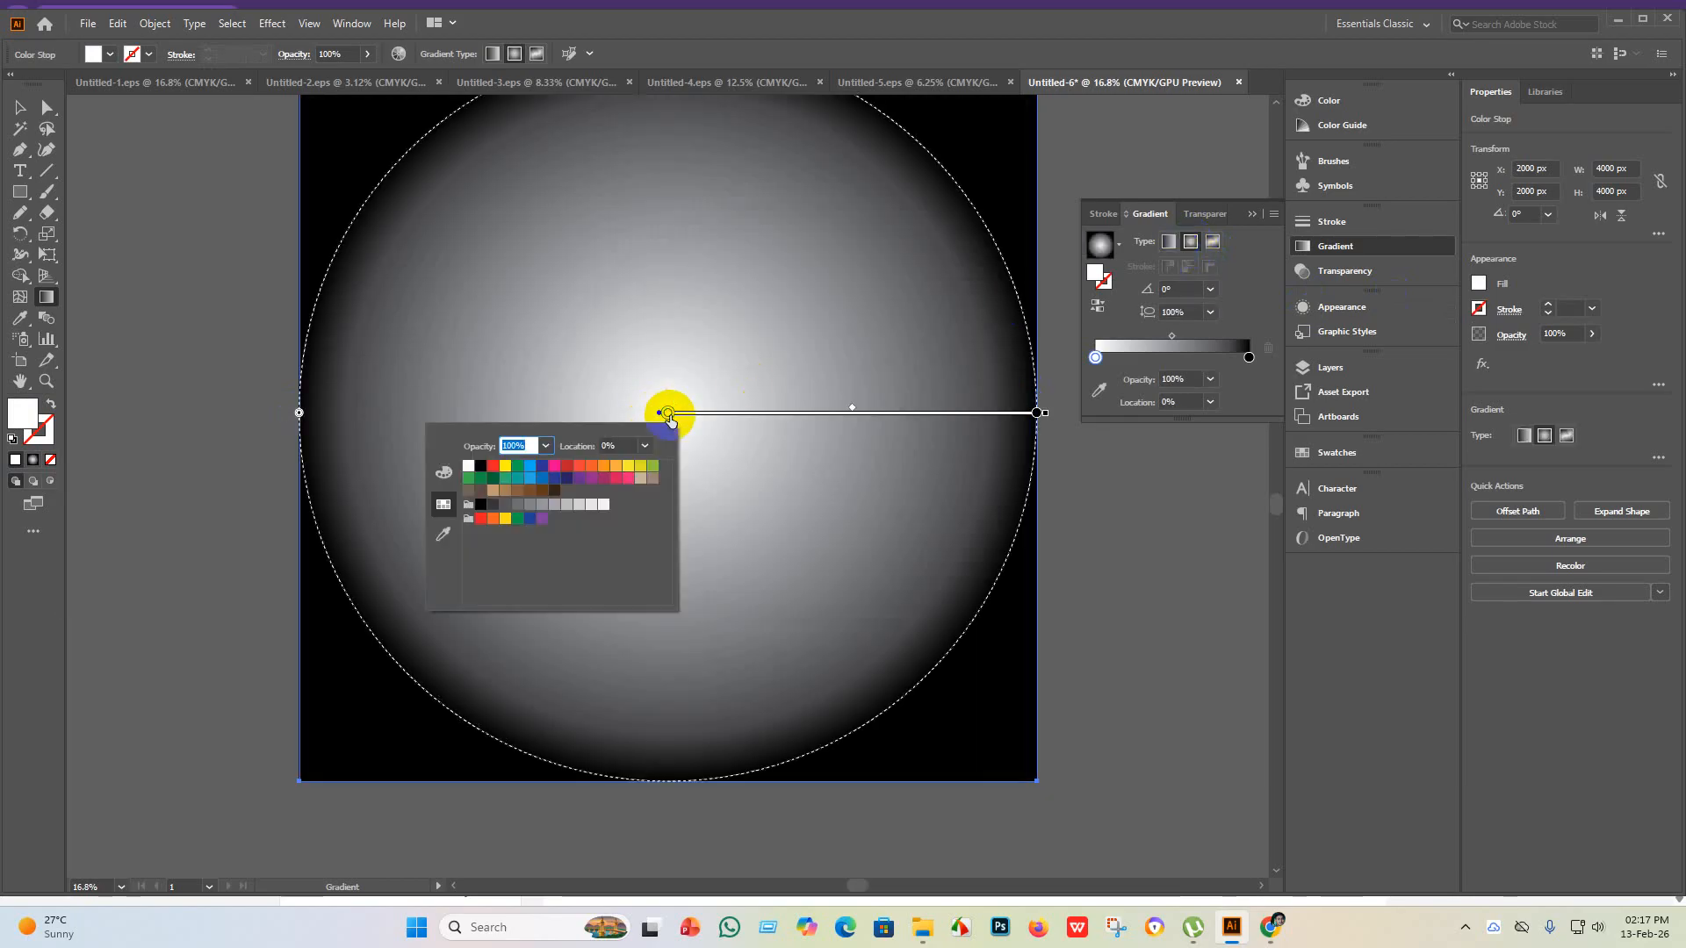
pyautogui.click(545, 483)
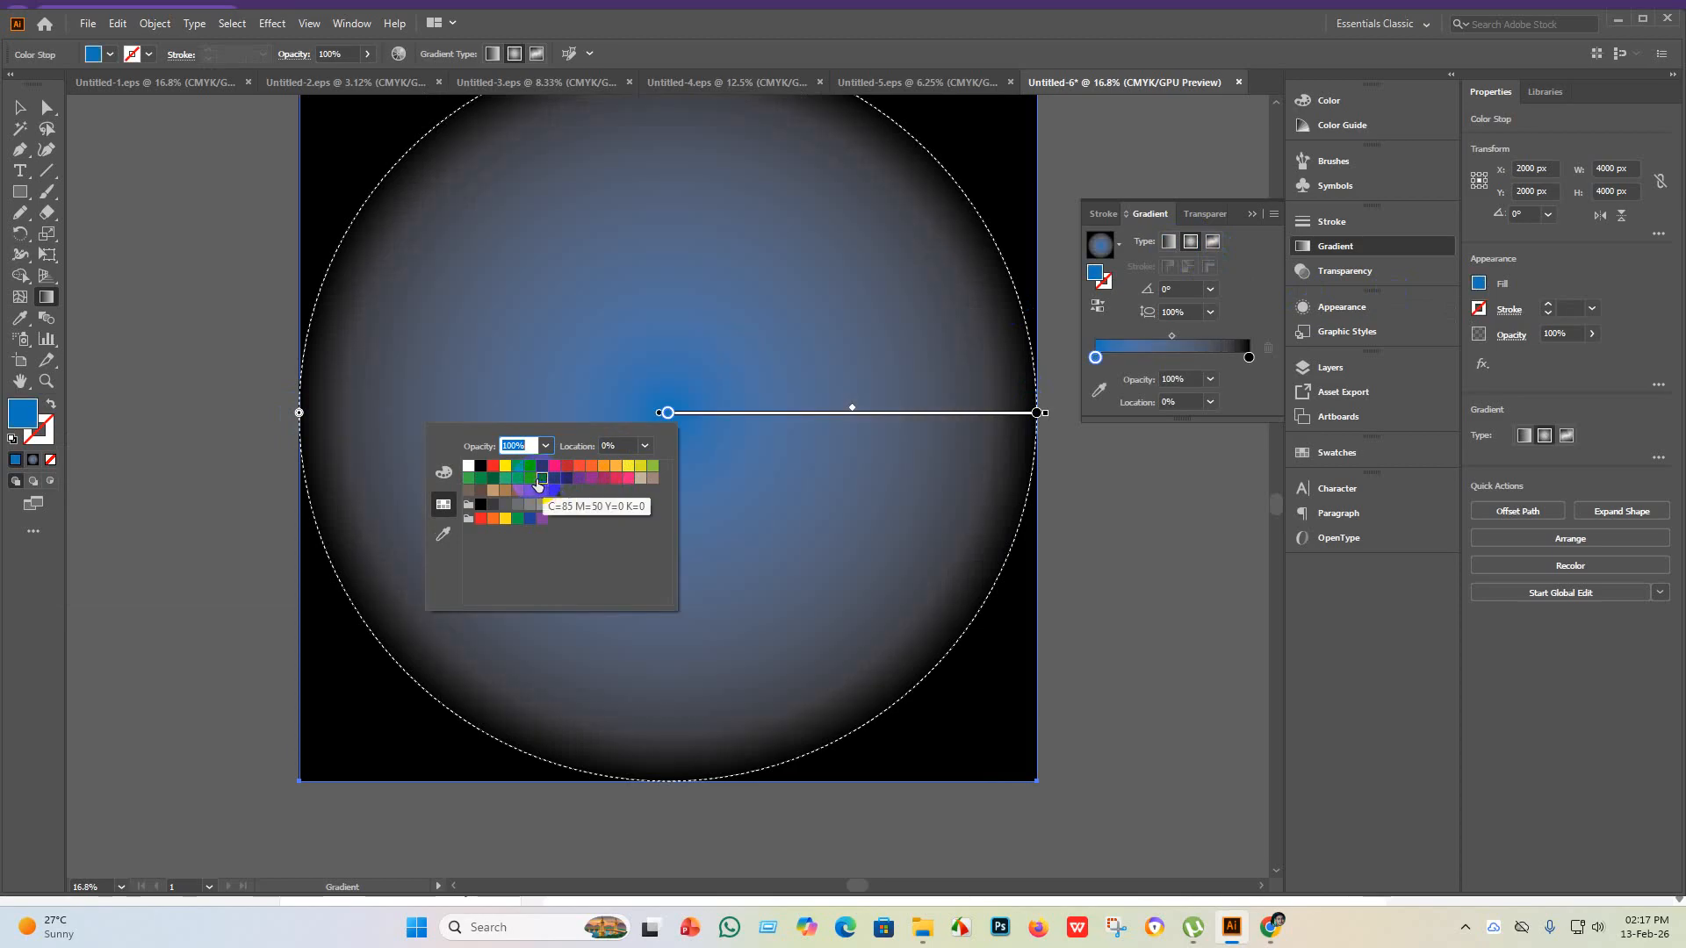
pyautogui.click(530, 481)
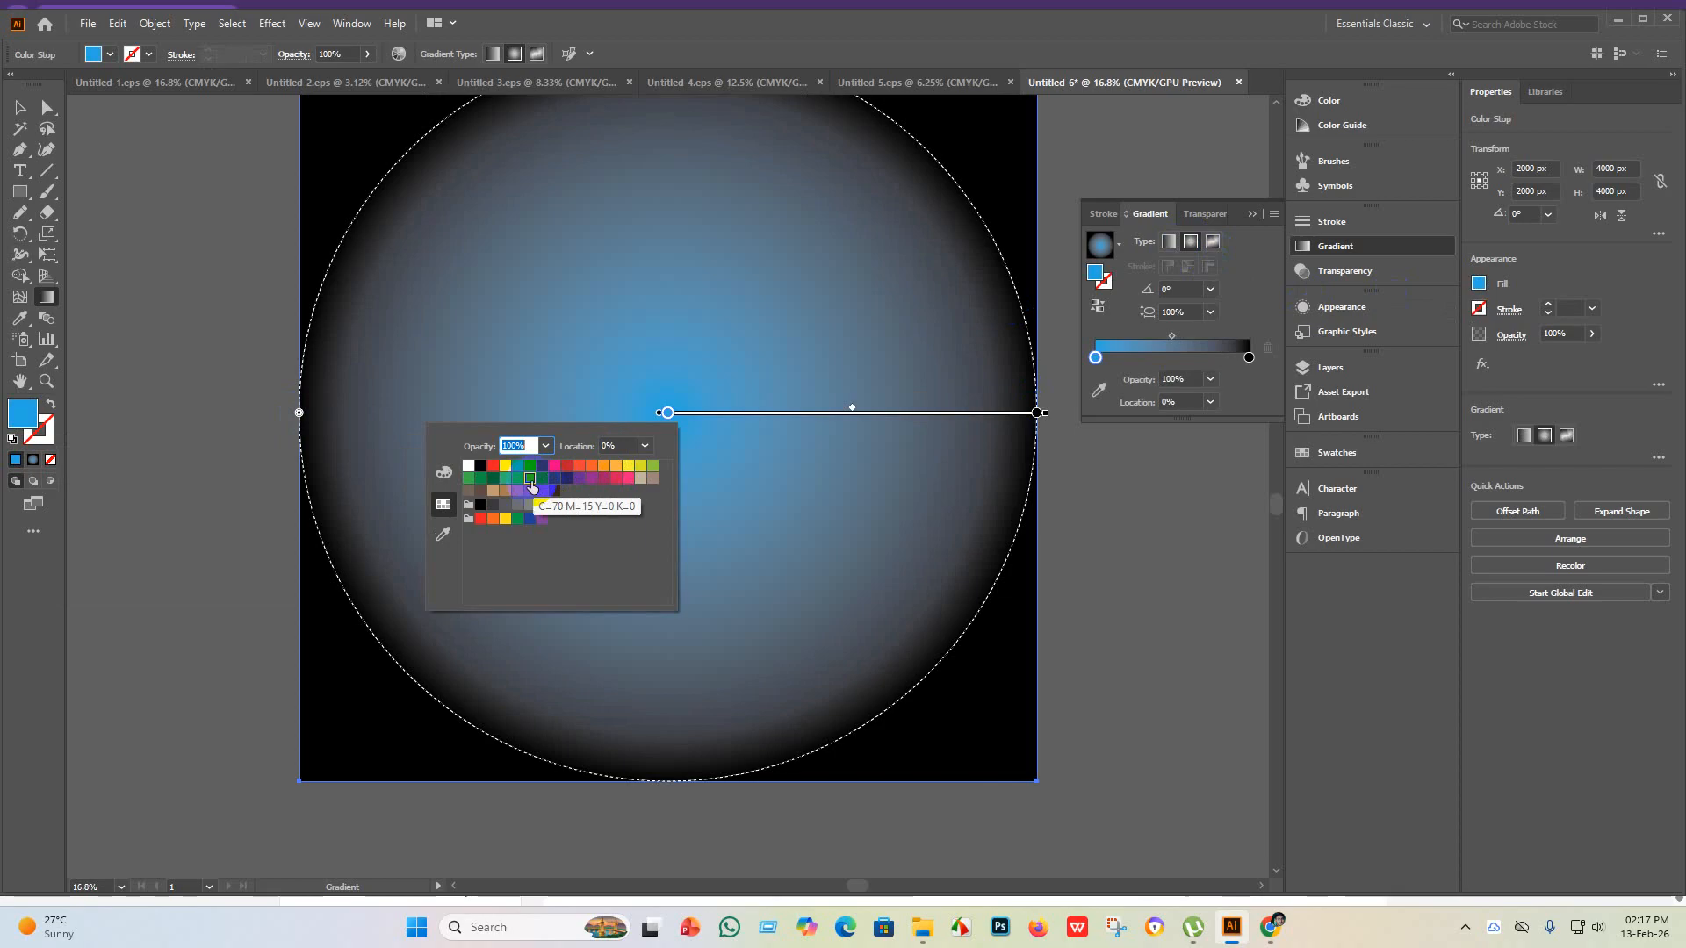
pyautogui.click(469, 481)
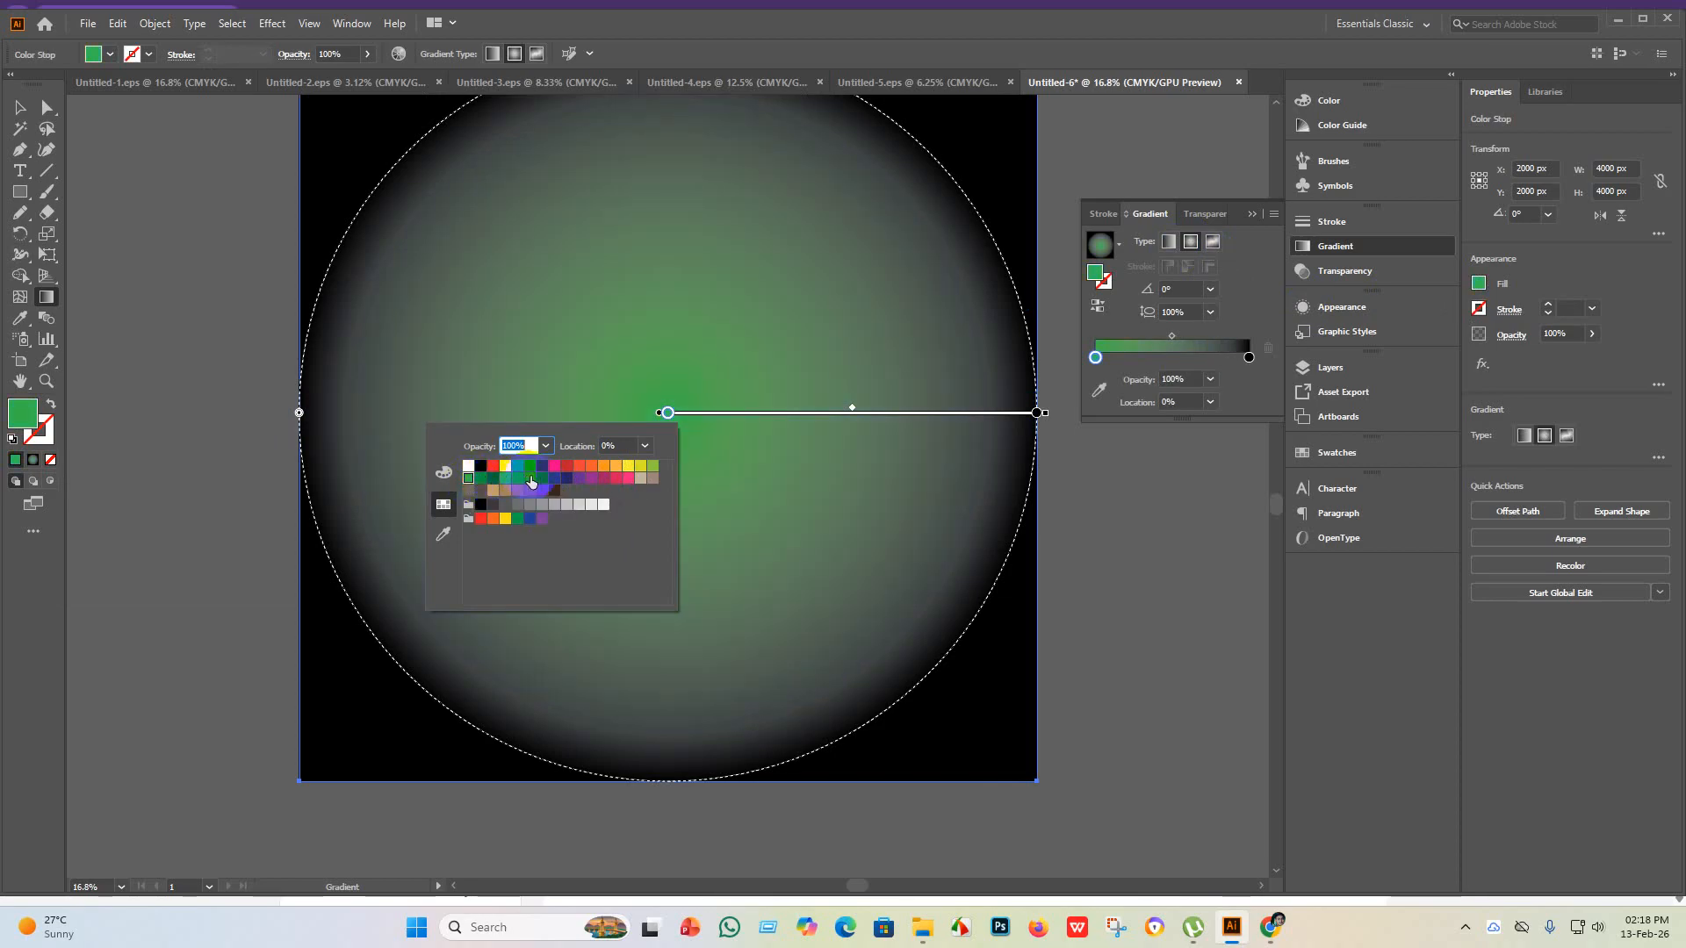
pyautogui.click(651, 468)
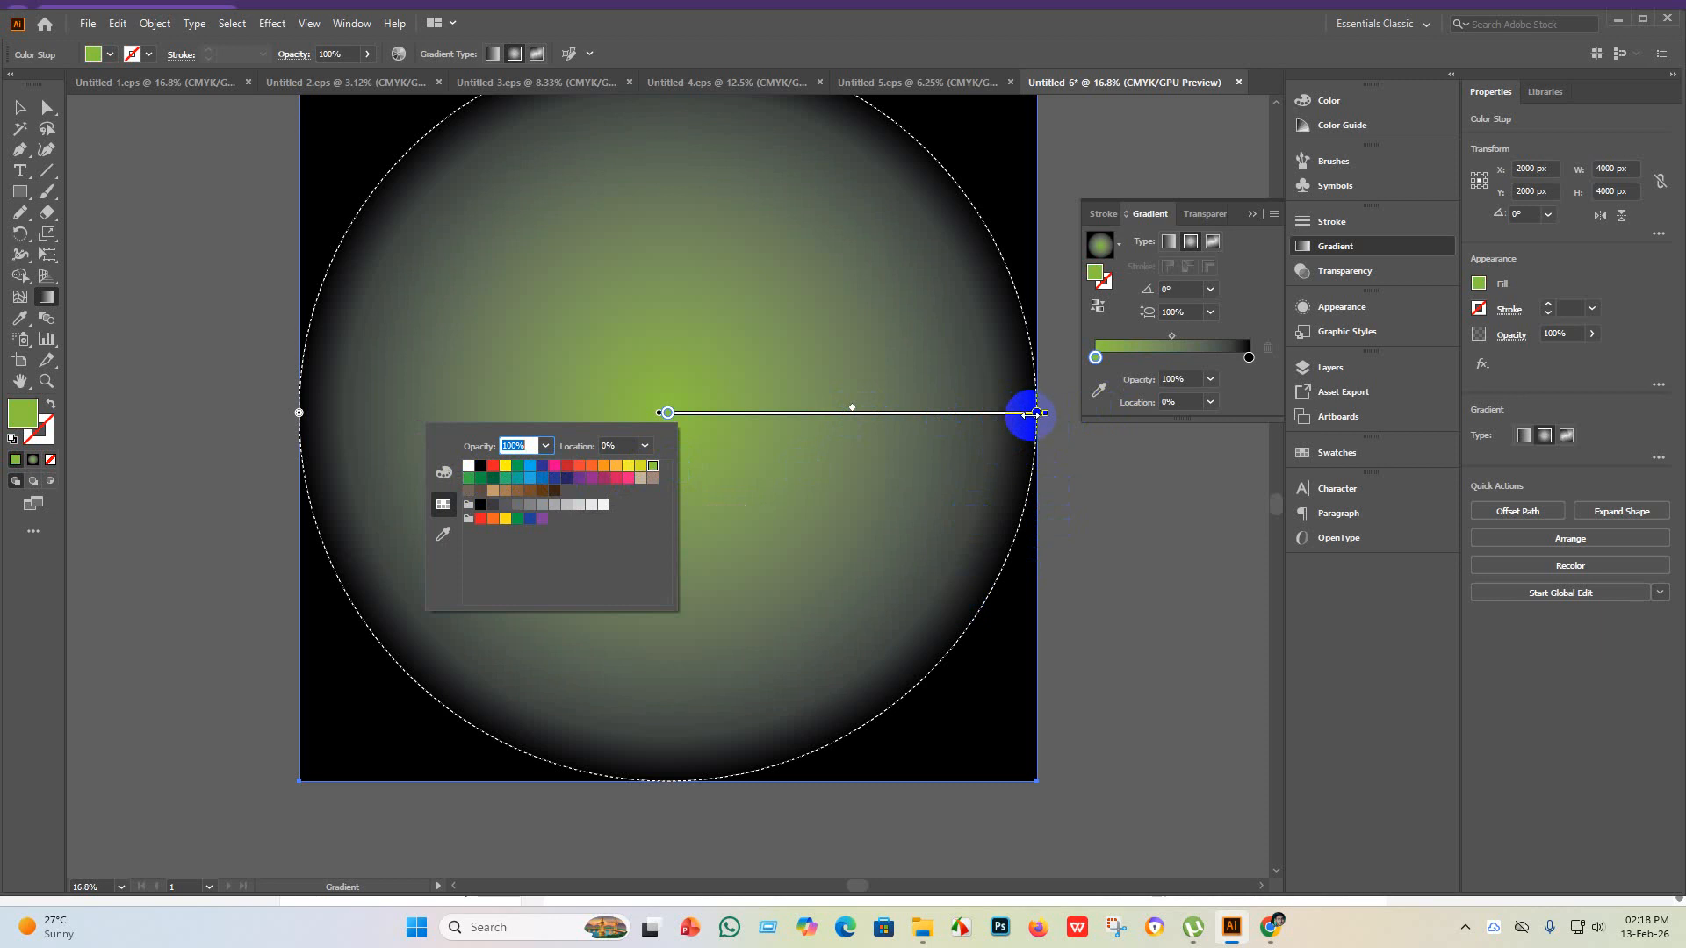
# - Set the radial gradient's outer color stop to the dark green swatch
pyautogui.click(1036, 413)
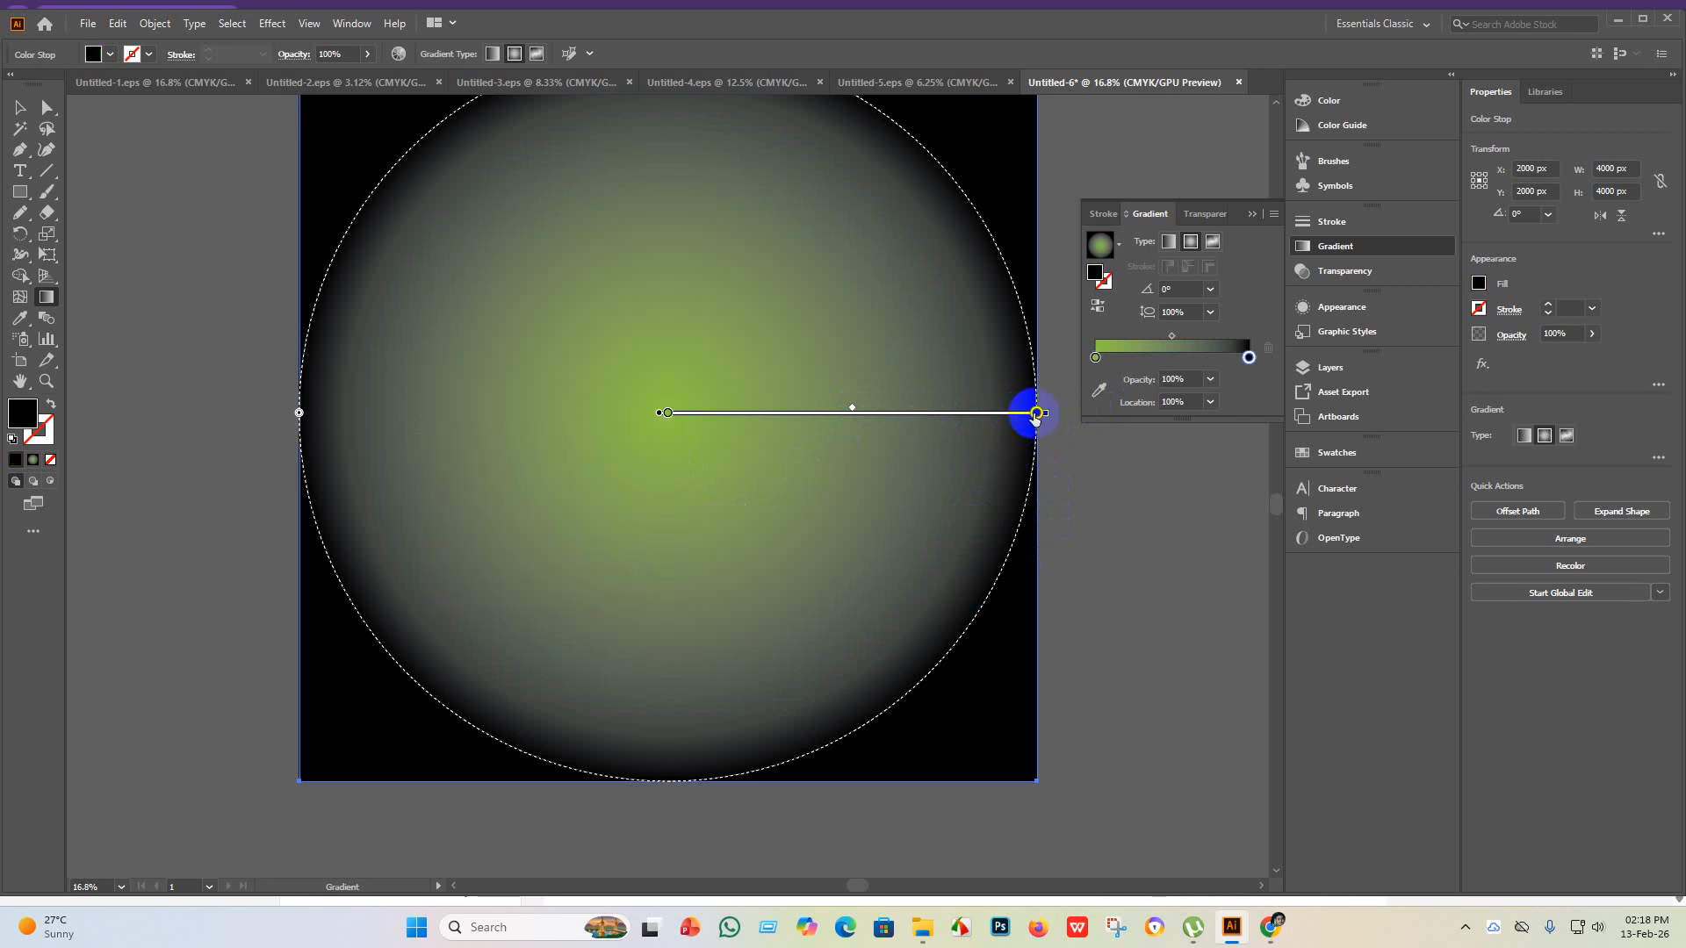
pyautogui.doubleClick(1036, 413)
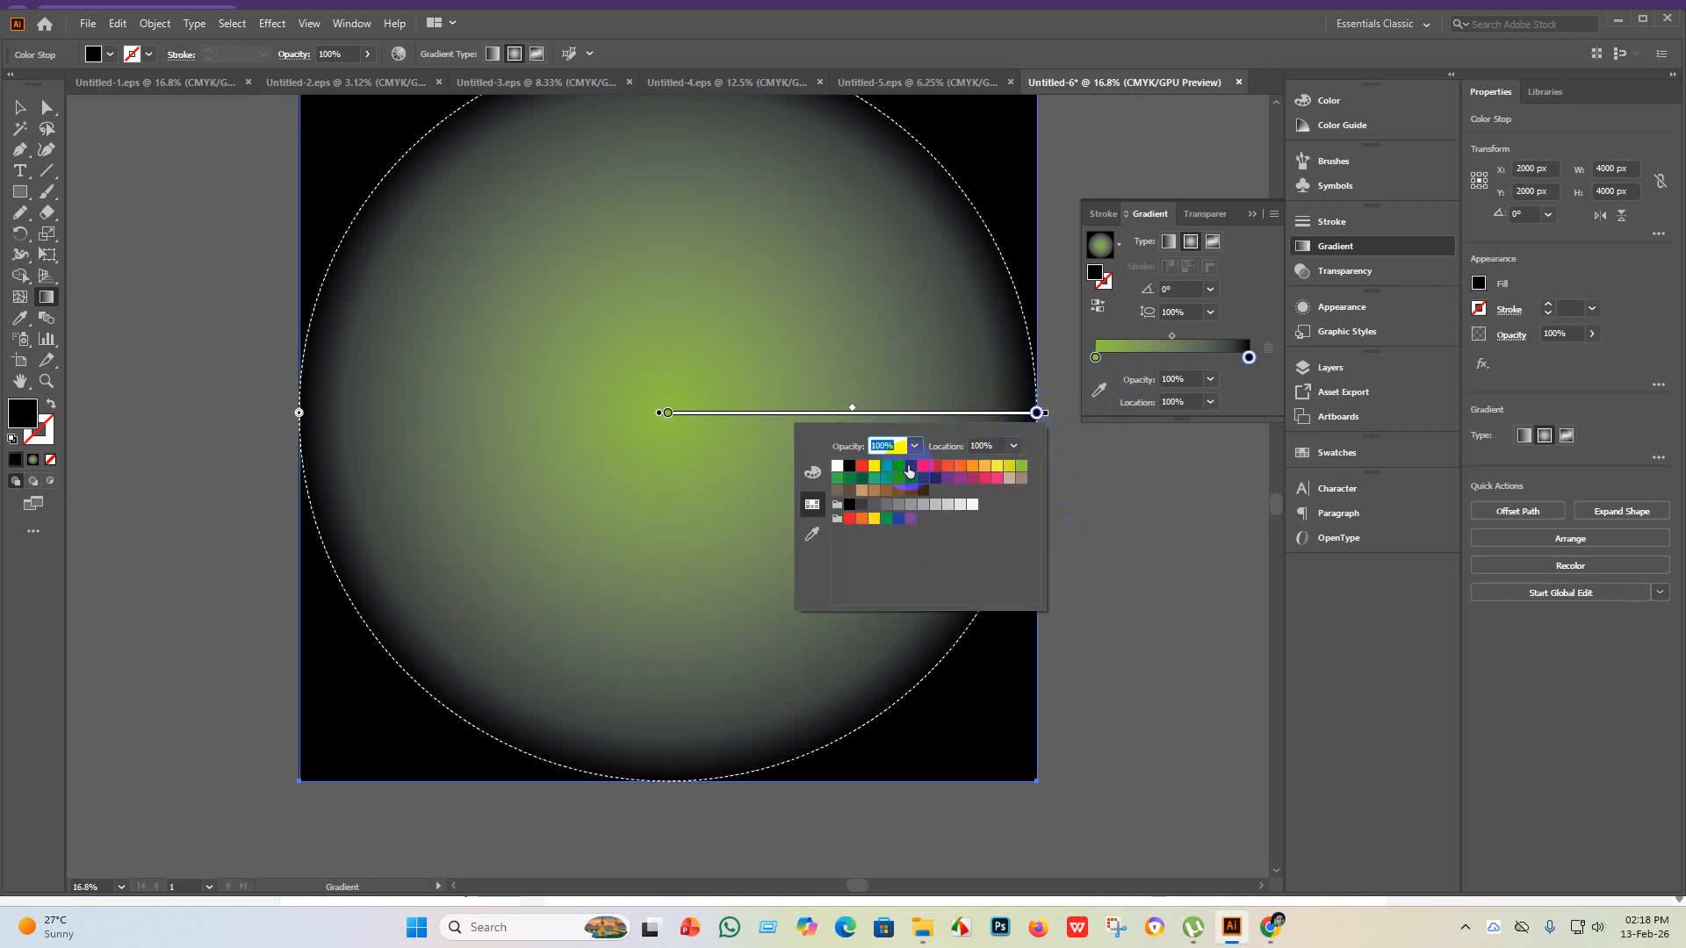
pyautogui.click(862, 479)
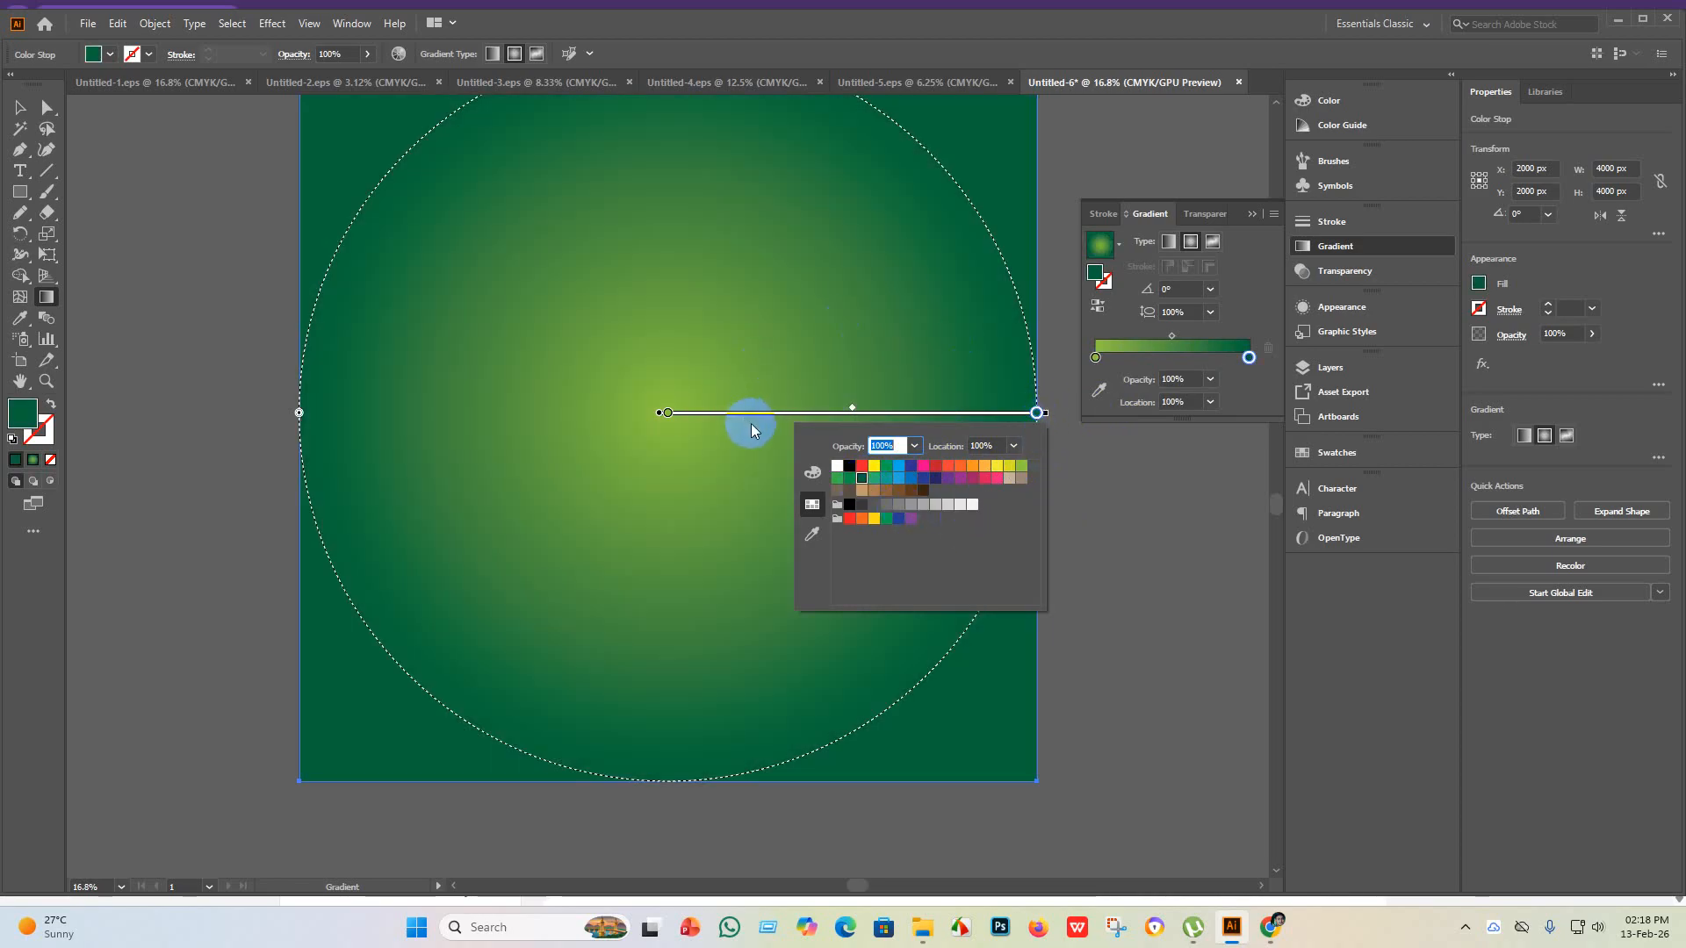
# - Adjust the midpoint between the gradient's light and dark green stops, settling it at about 41%
pyautogui.click(853, 410)
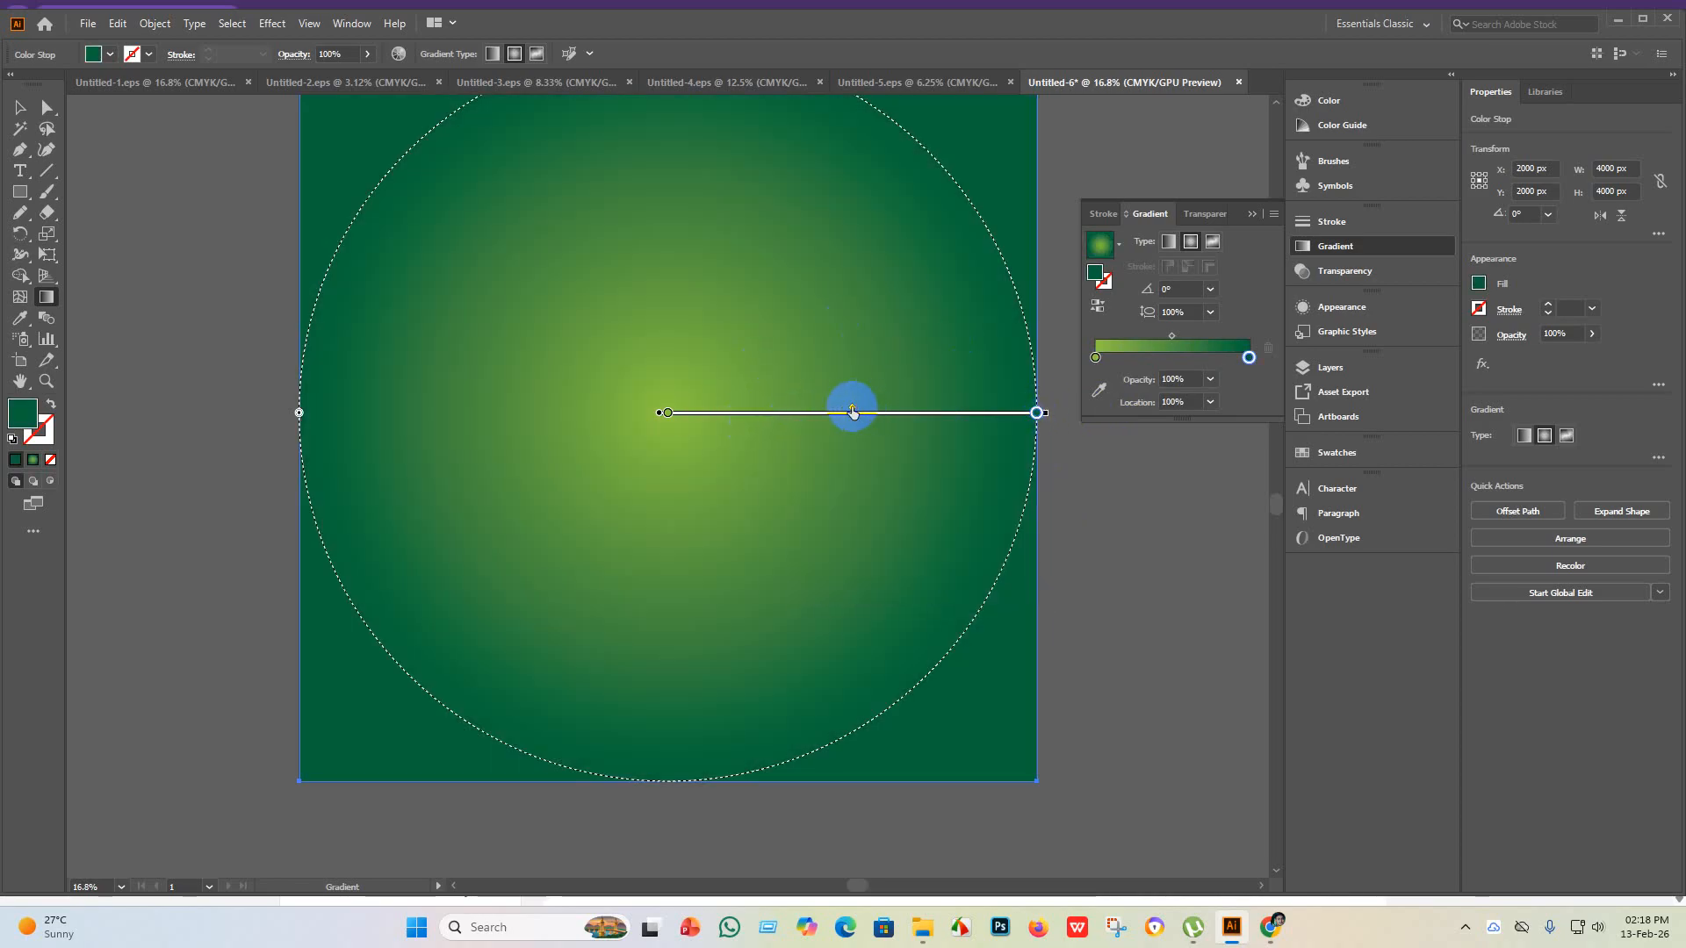
pyautogui.moveTo(857, 409); pyautogui.dragTo(897, 406)
pyautogui.click(19, 107)
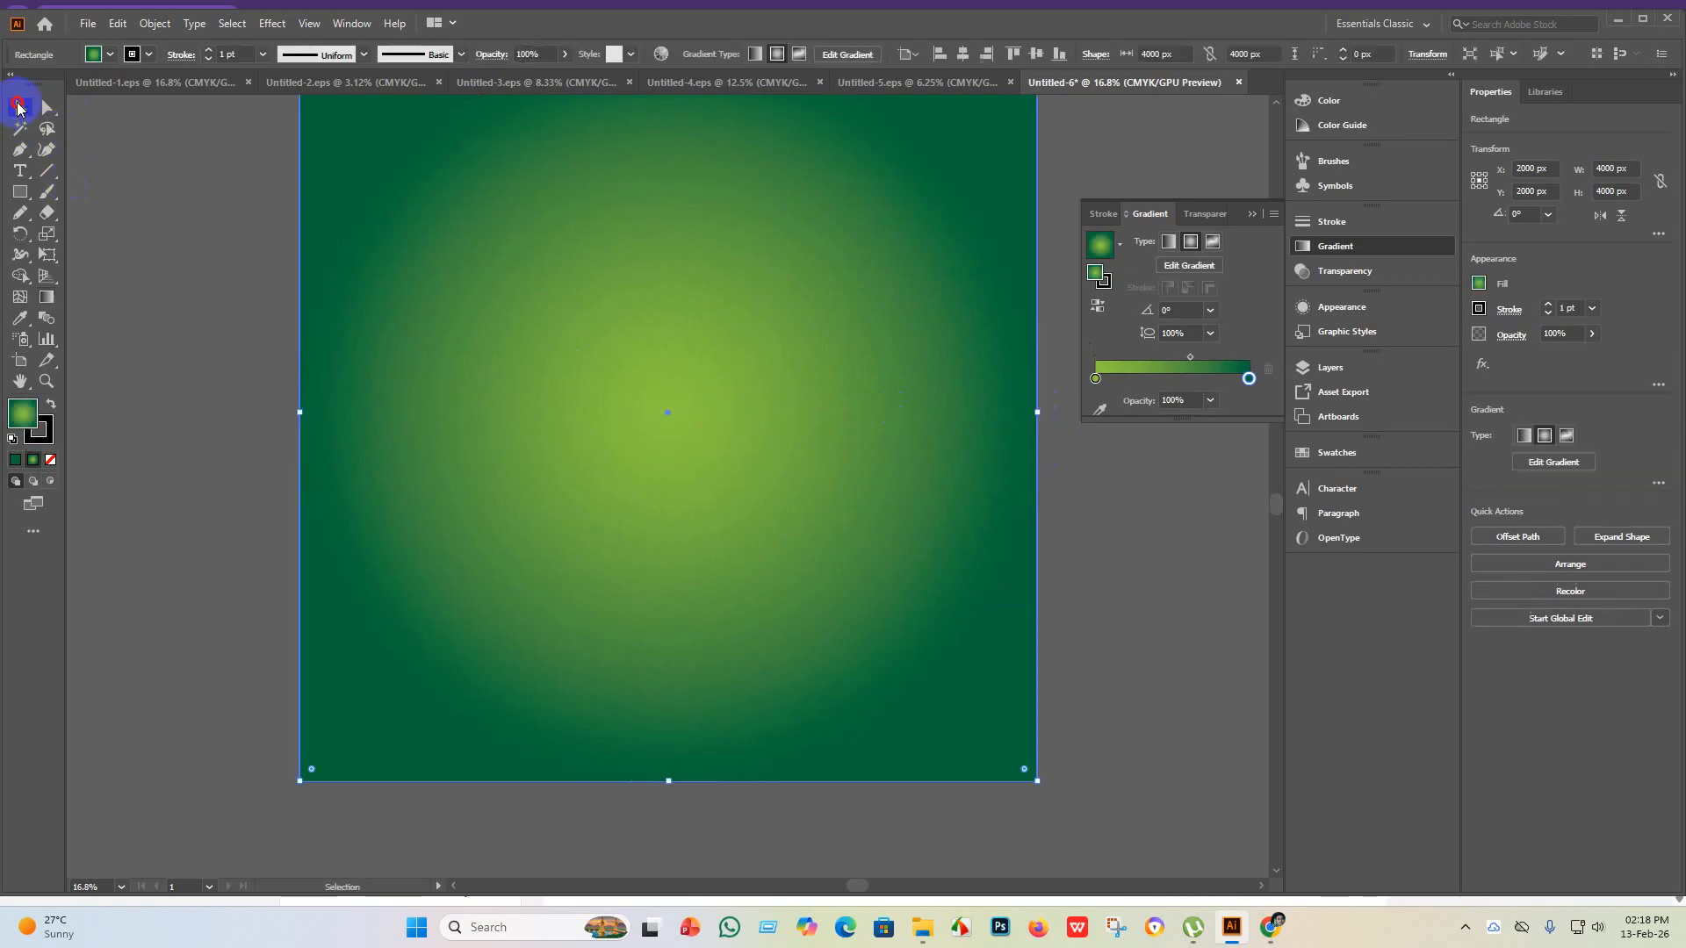
pyautogui.scroll(7, 1048, 640)
pyautogui.scroll(-3, 1024, 536)
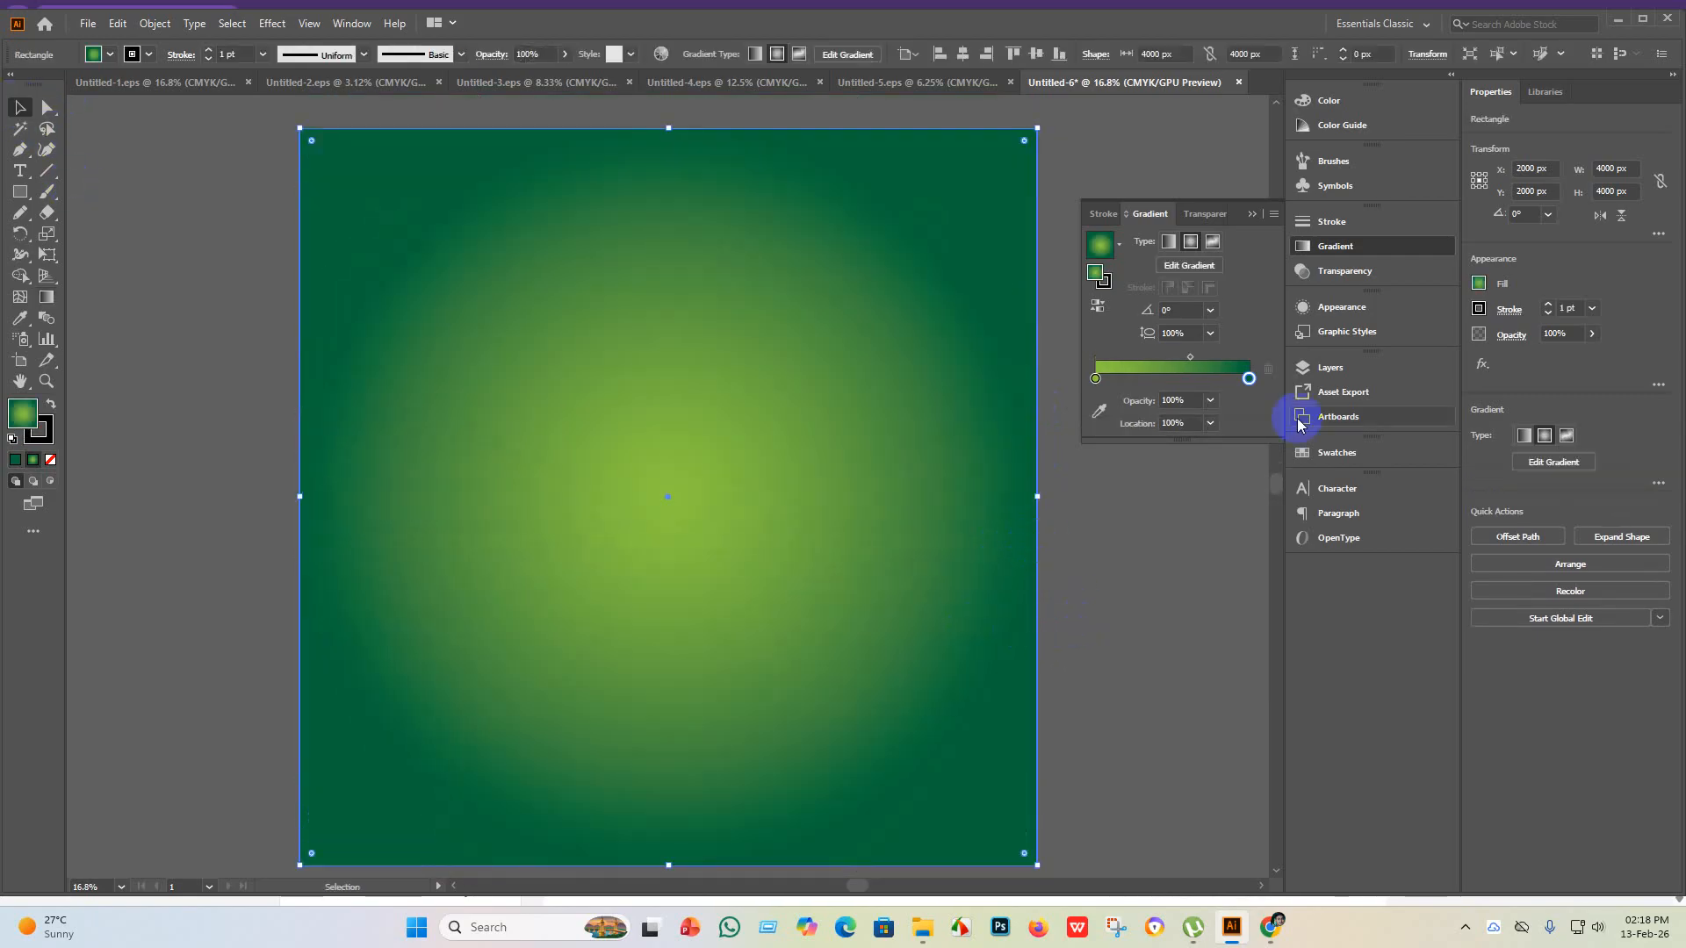
pyautogui.moveTo(1190, 358); pyautogui.dragTo(1159, 360)
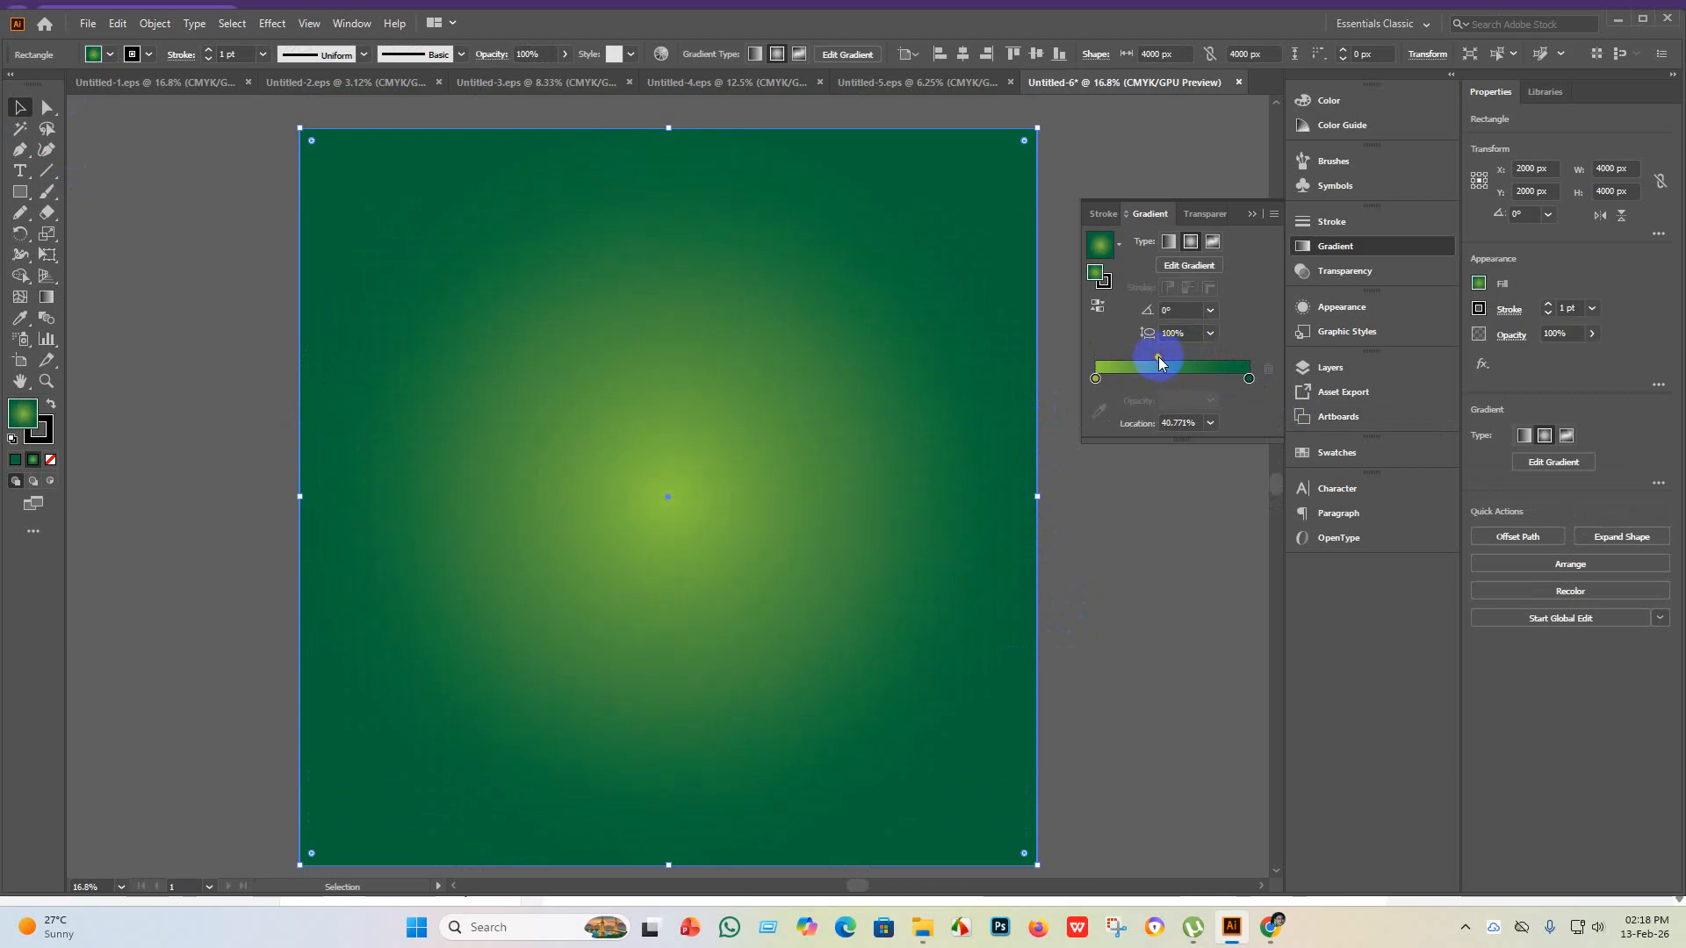
# - With the rectangle deselected, shift the gradient's light green stop to about 3.9% and the midpoint to about 45%
pyautogui.click(138, 198)
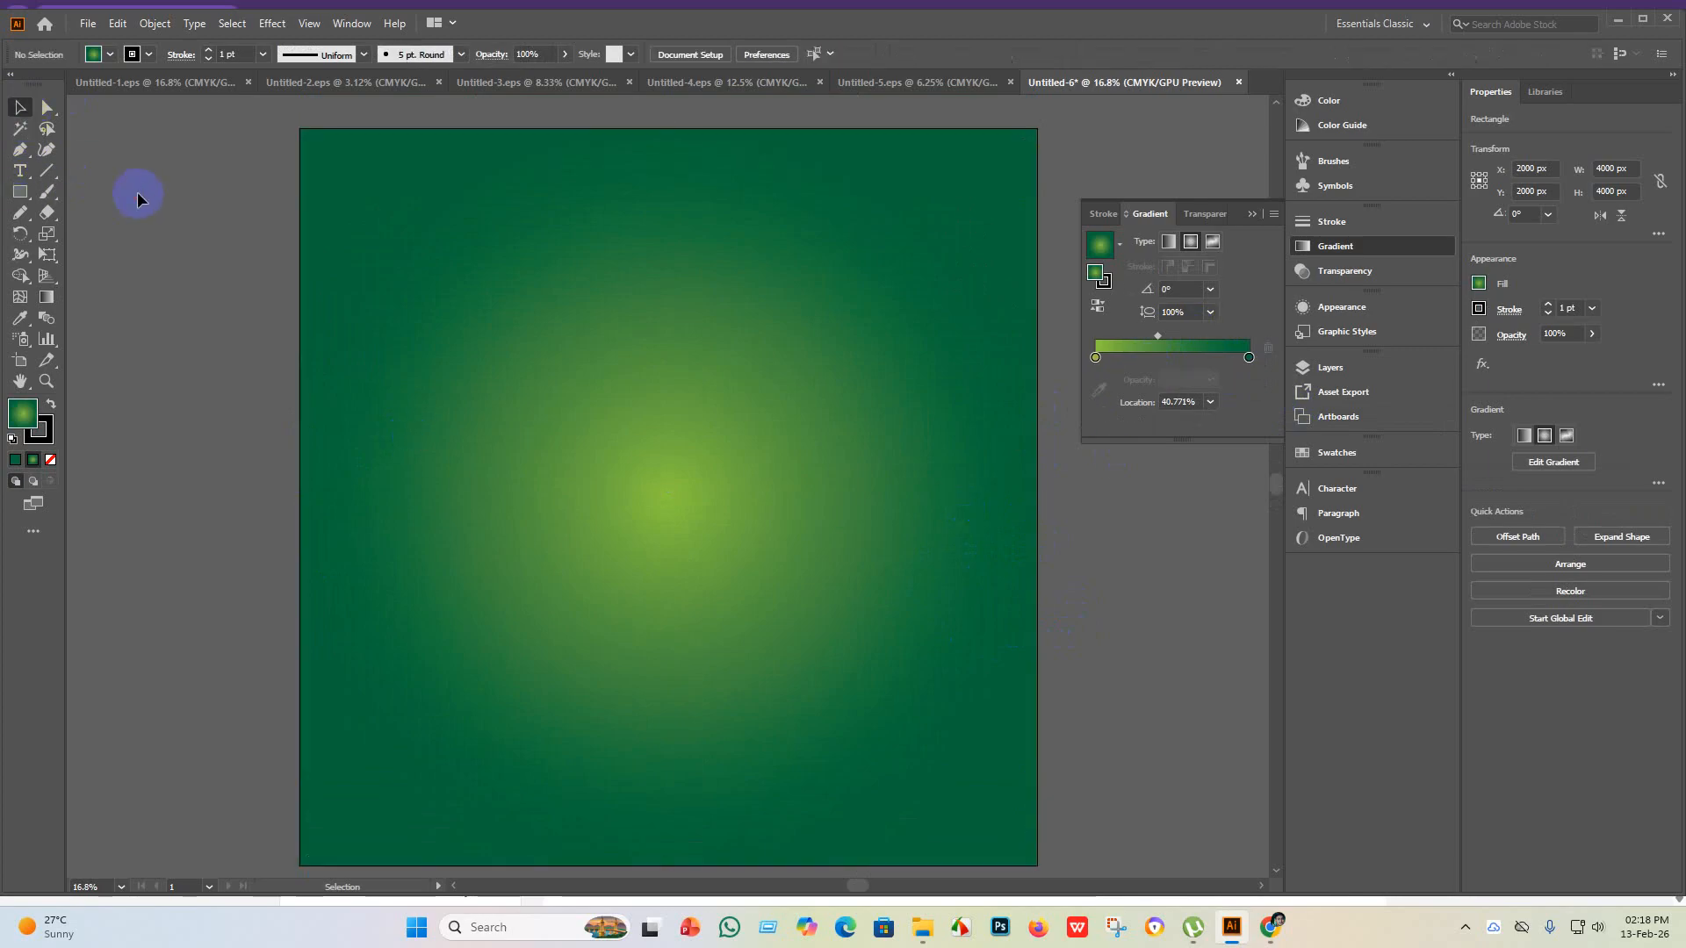
pyautogui.scroll(-7, 769, 615)
pyautogui.scroll(3, 775, 648)
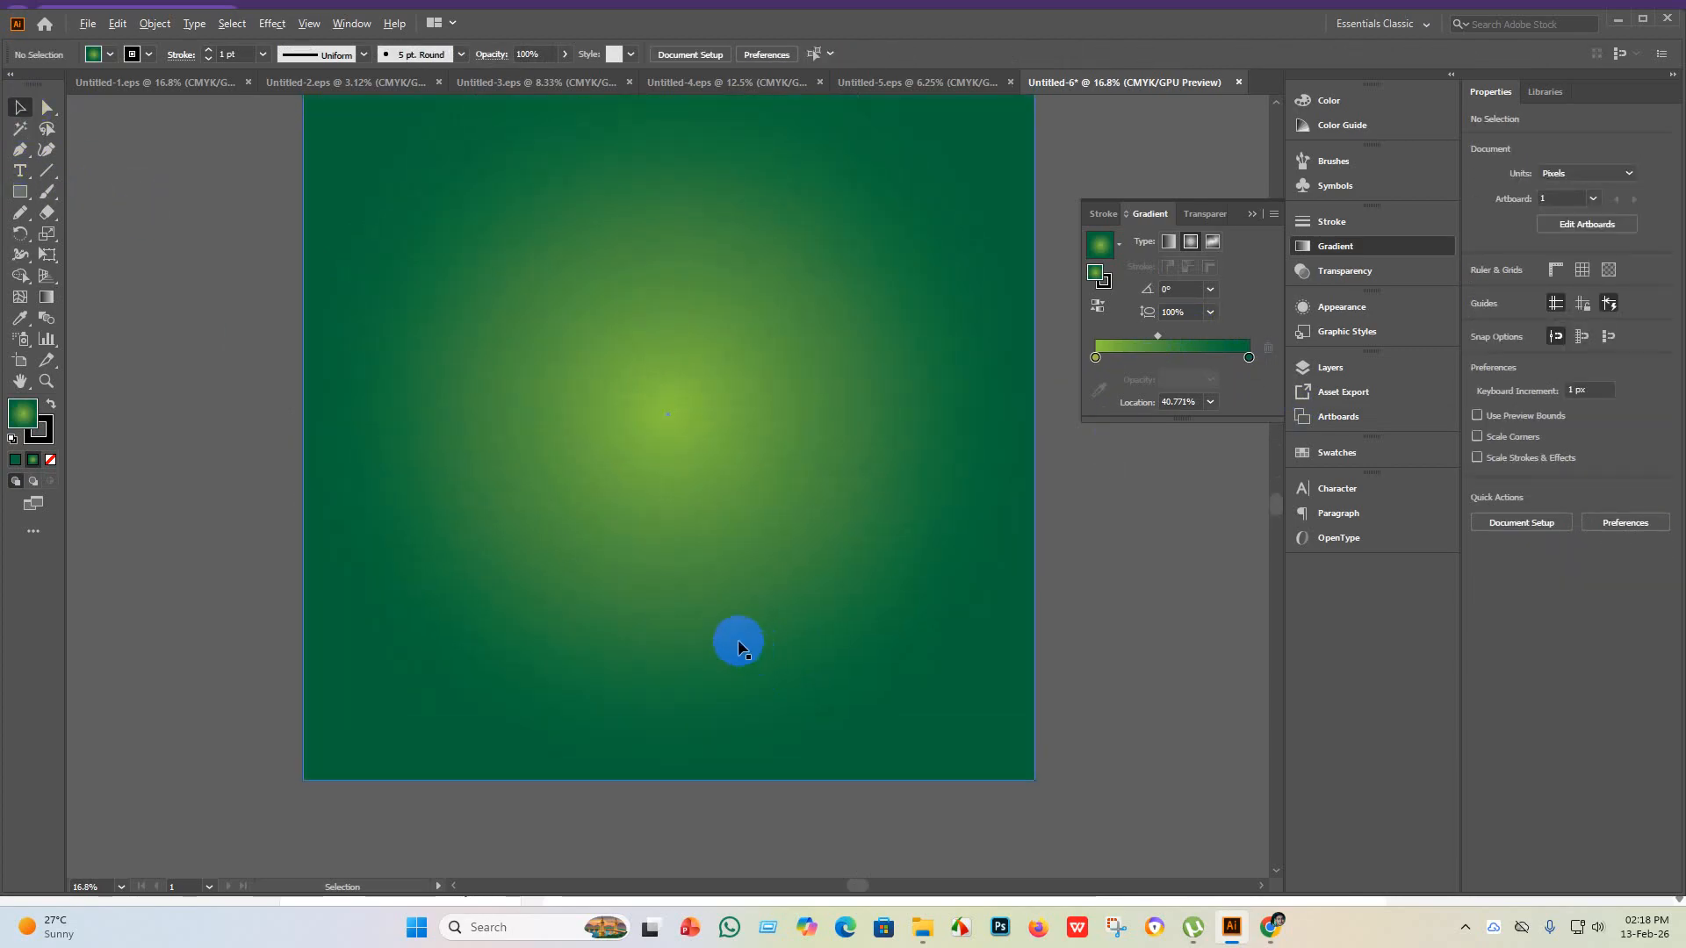
pyautogui.scroll(-1, 738, 650)
pyautogui.scroll(1, 835, 603)
pyautogui.scroll(-1, 850, 584)
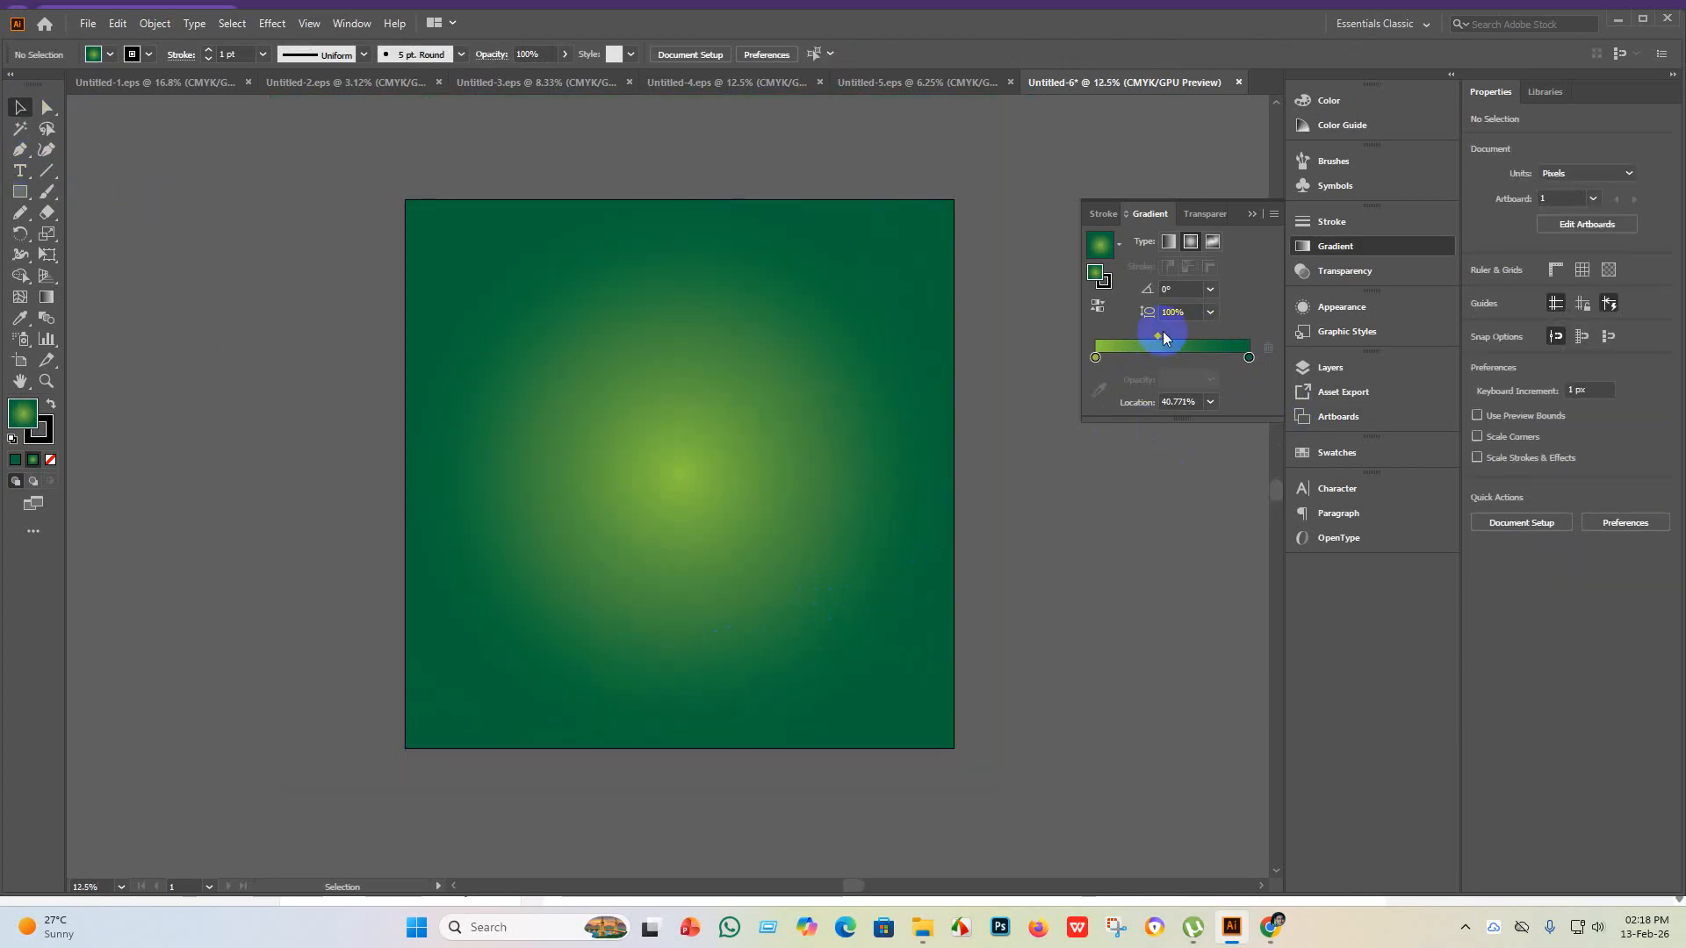
pyautogui.moveTo(1163, 335); pyautogui.dragTo(1104, 357)
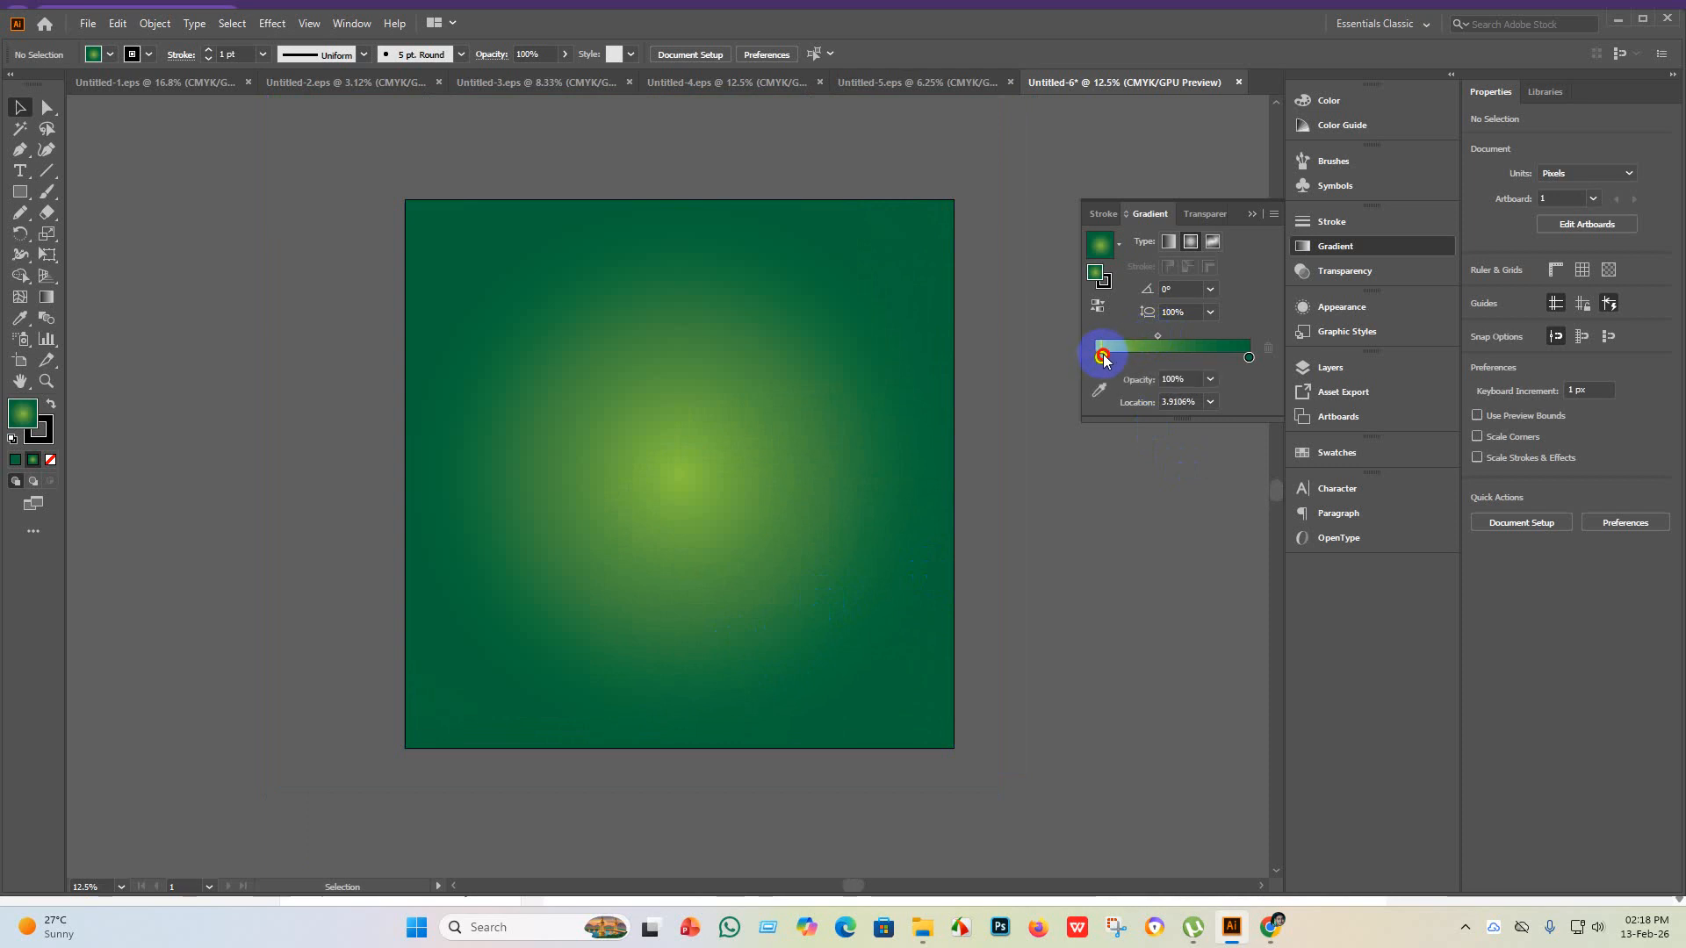
pyautogui.scroll(1, 781, 492)
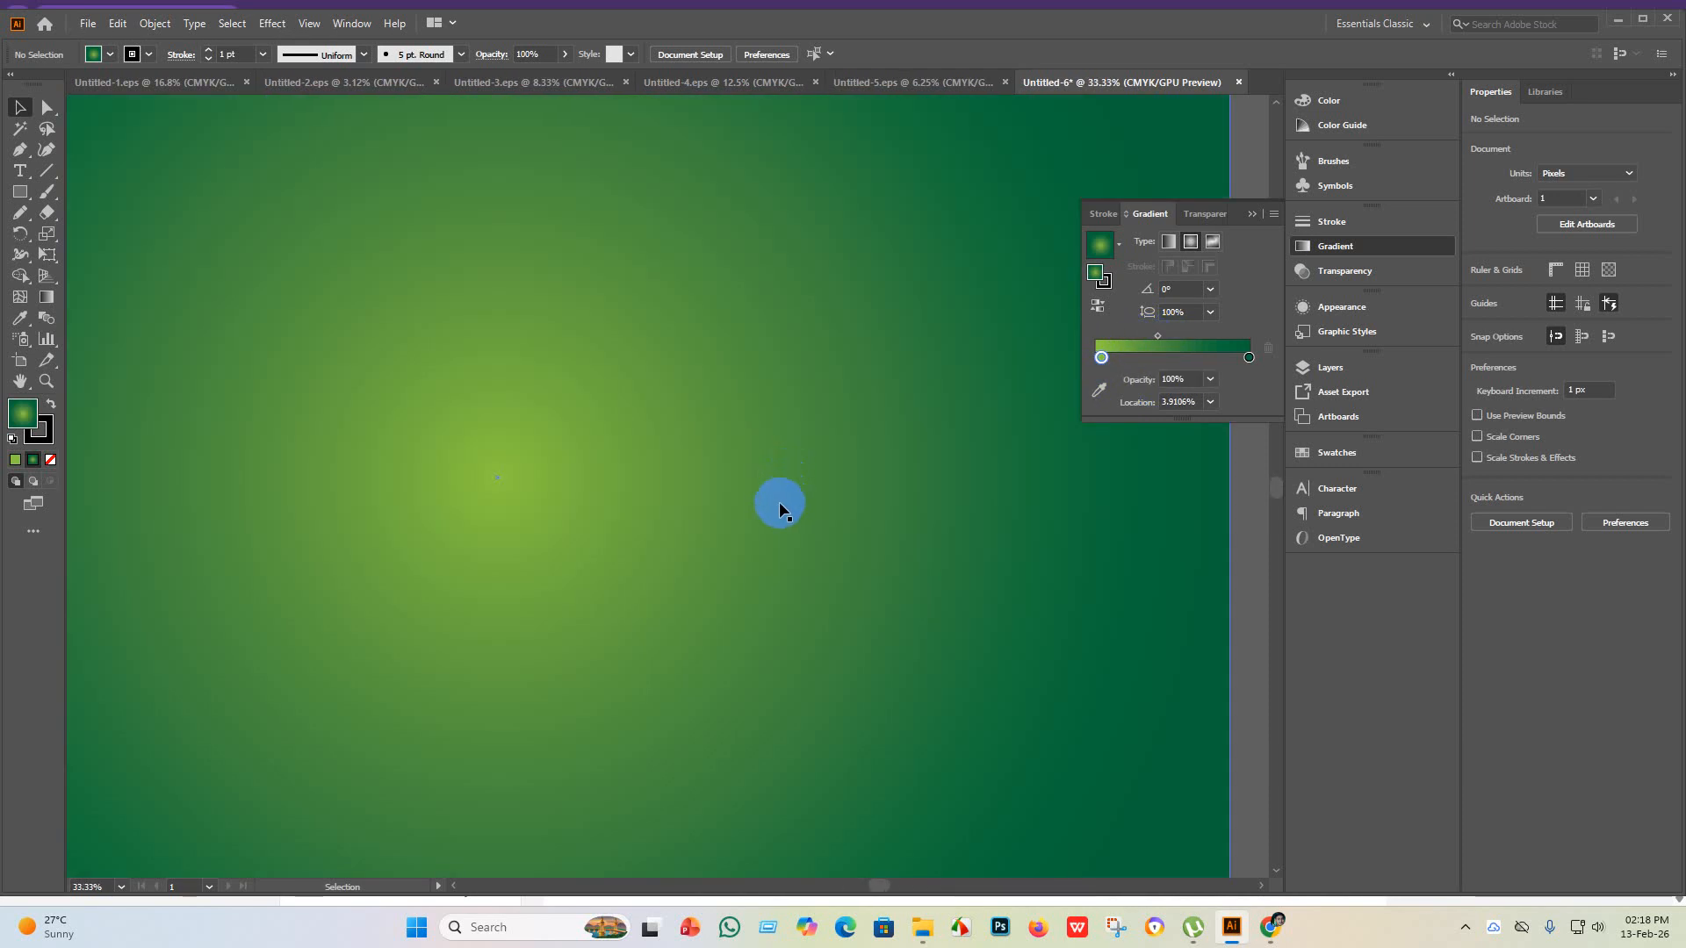
pyautogui.scroll(-1, 779, 501)
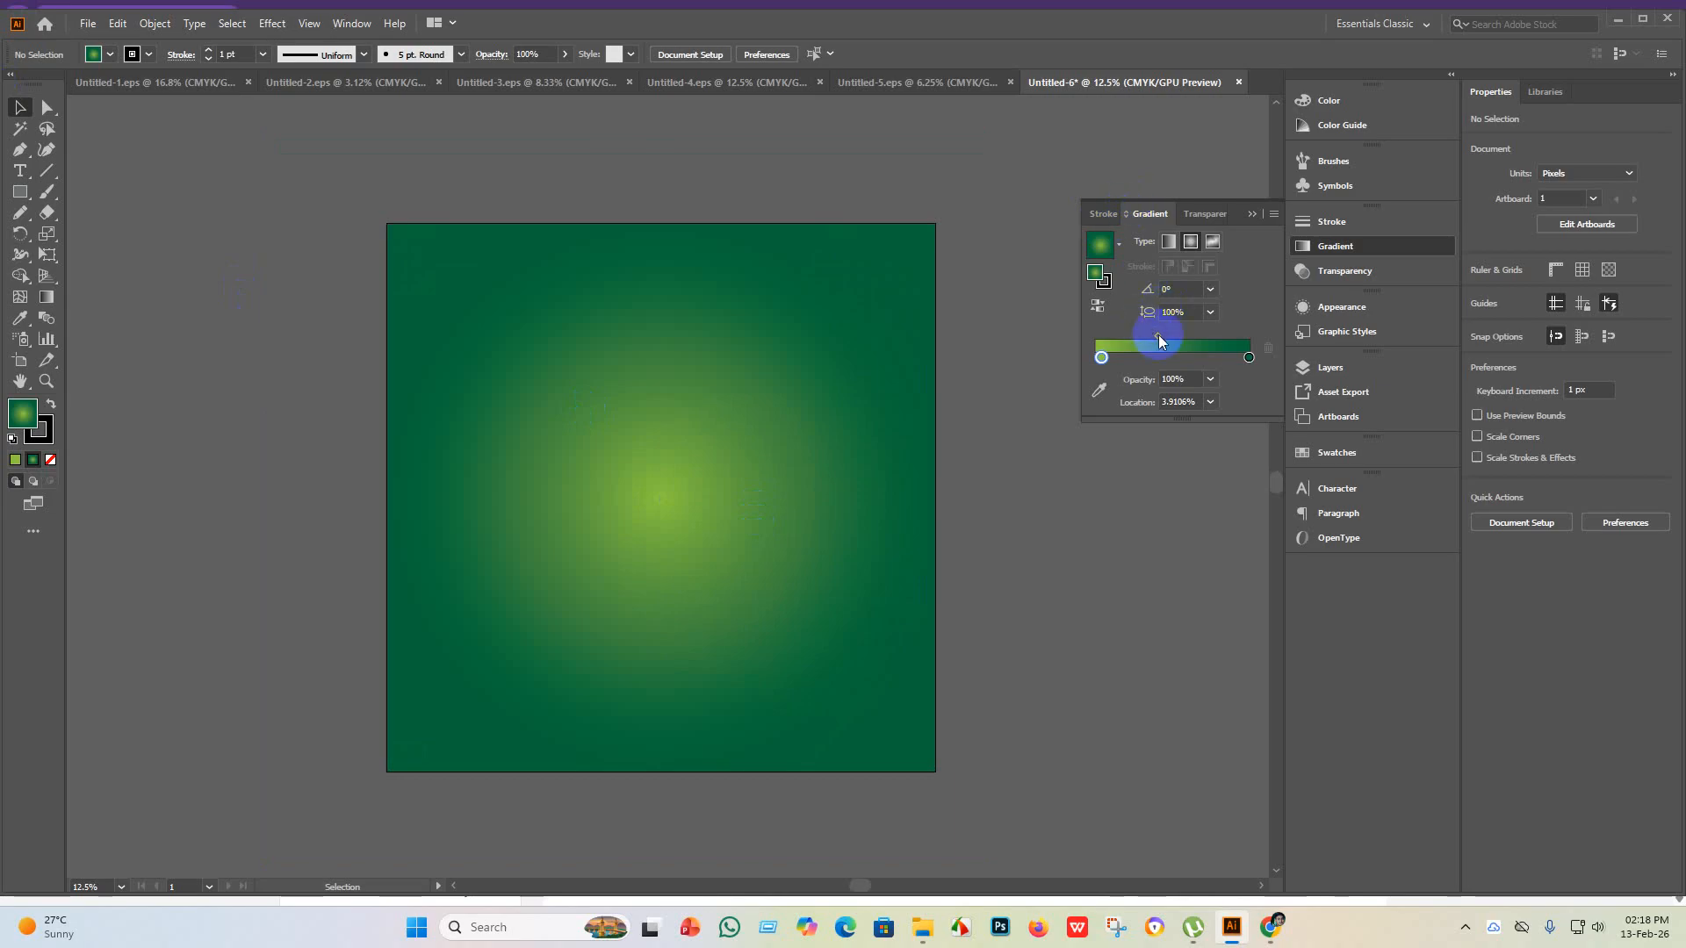
pyautogui.moveTo(1158, 336); pyautogui.dragTo(1166, 341)
pyautogui.scroll(1, 752, 490)
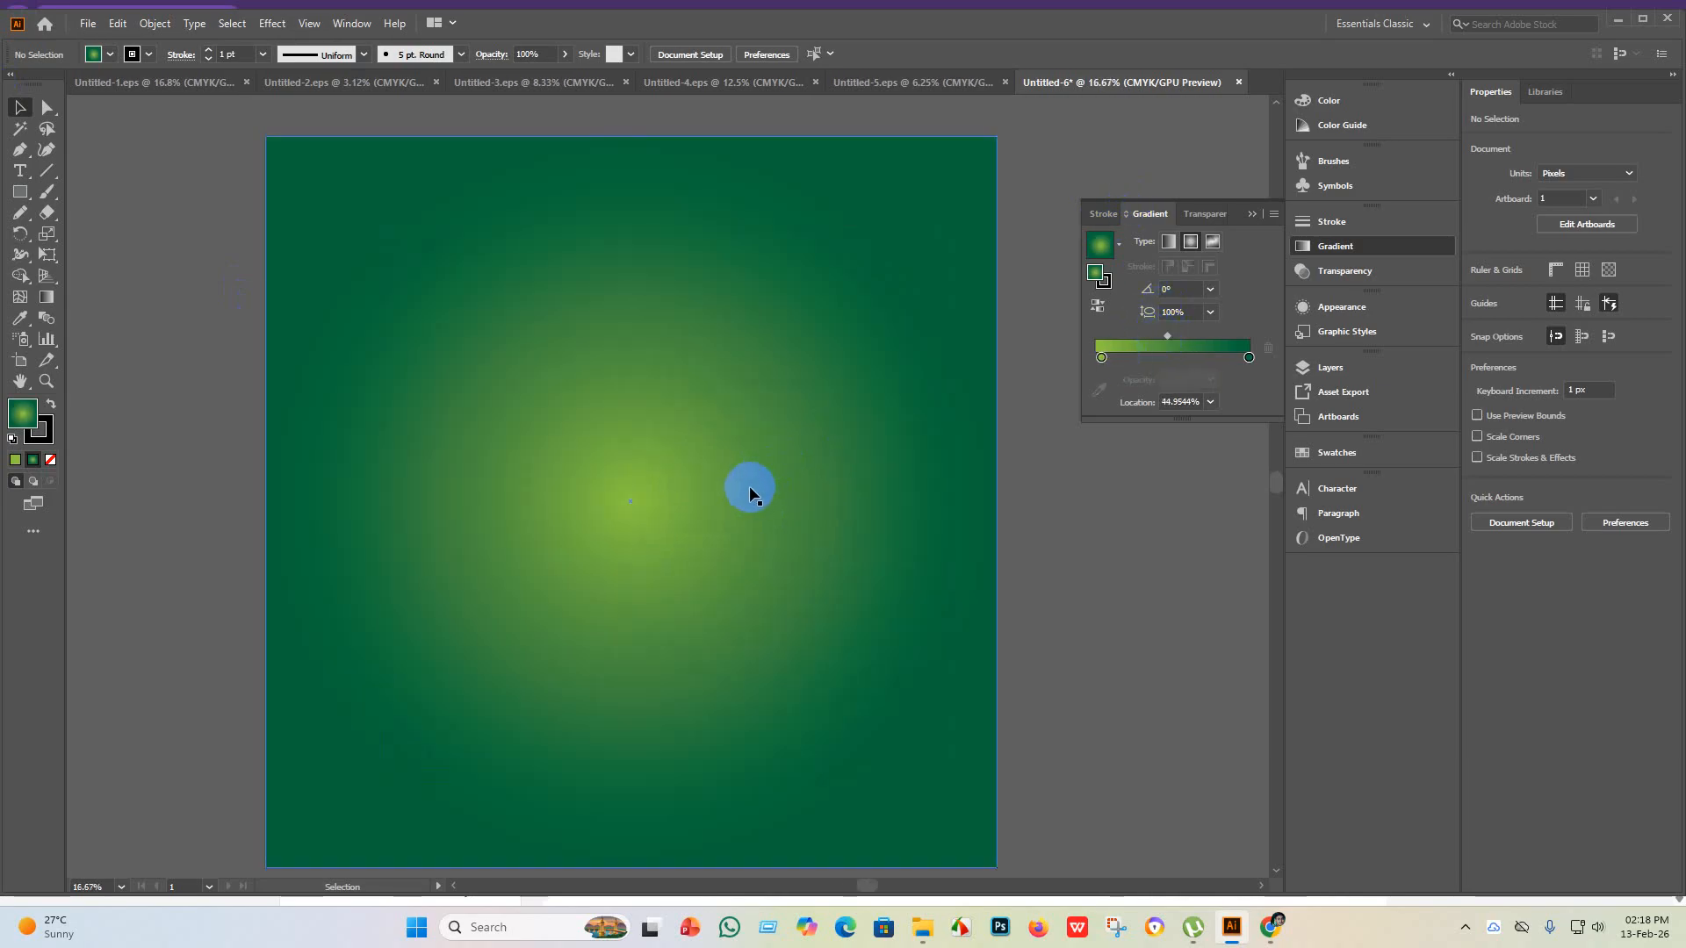
# - Save the green gradient document as Untitled-6 in EPS format, using the Illustrator 10 EPS version
pyautogui.click(88, 23)
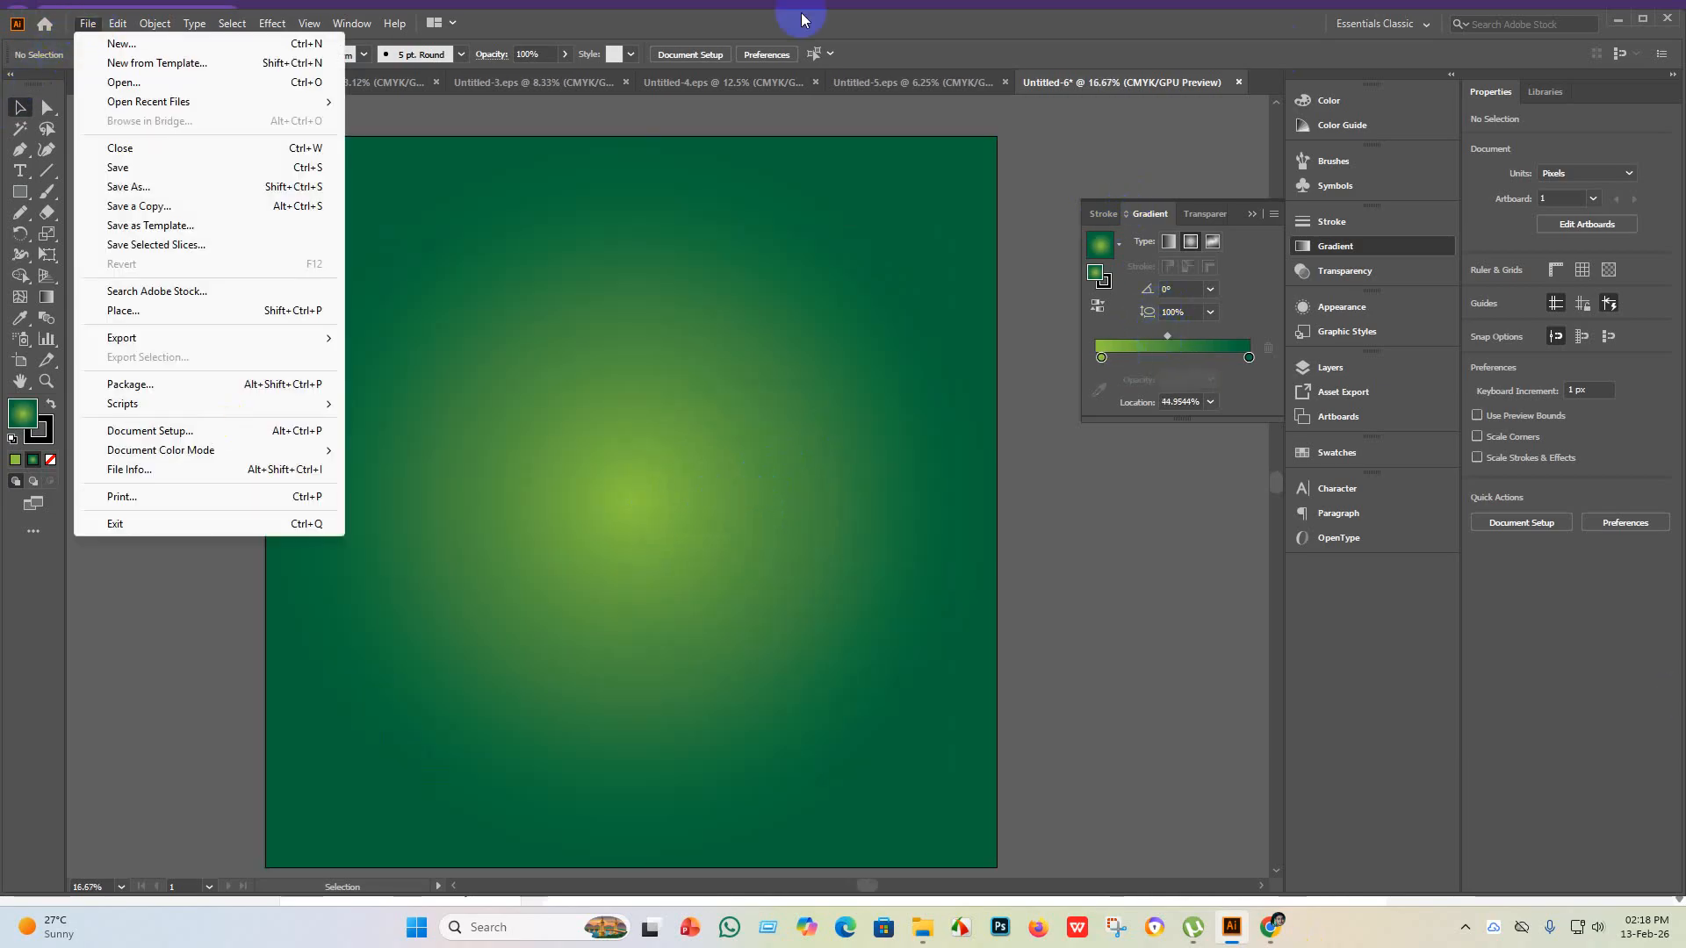
pyautogui.click(146, 166)
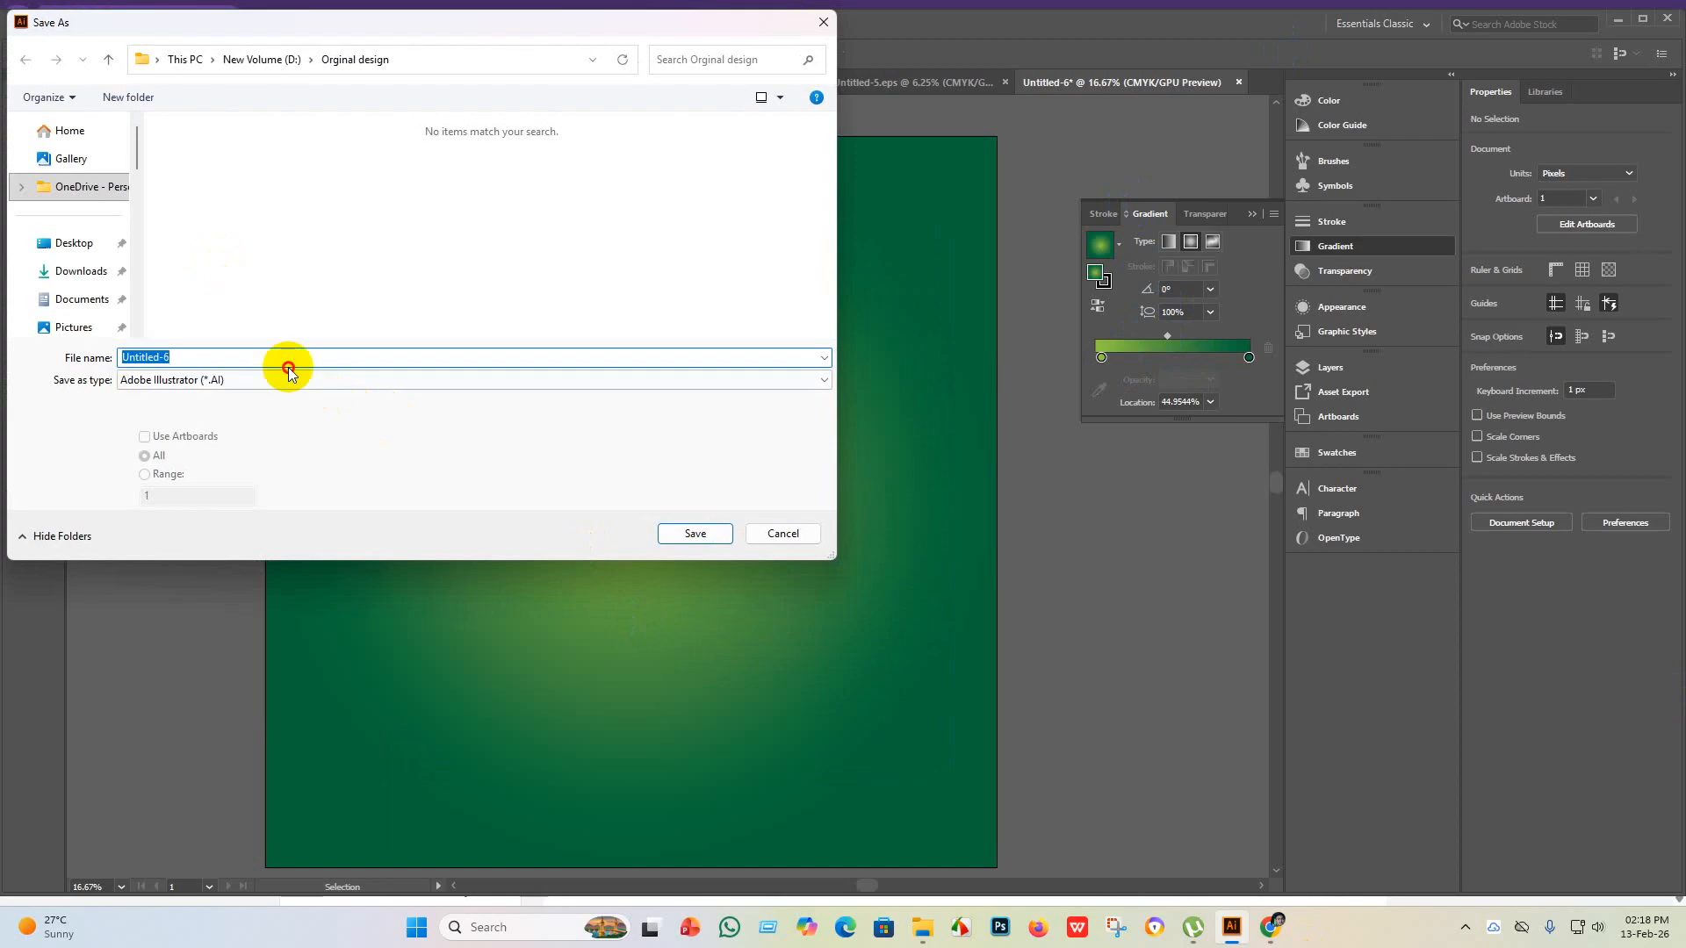
pyautogui.click(290, 379)
pyautogui.click(263, 424)
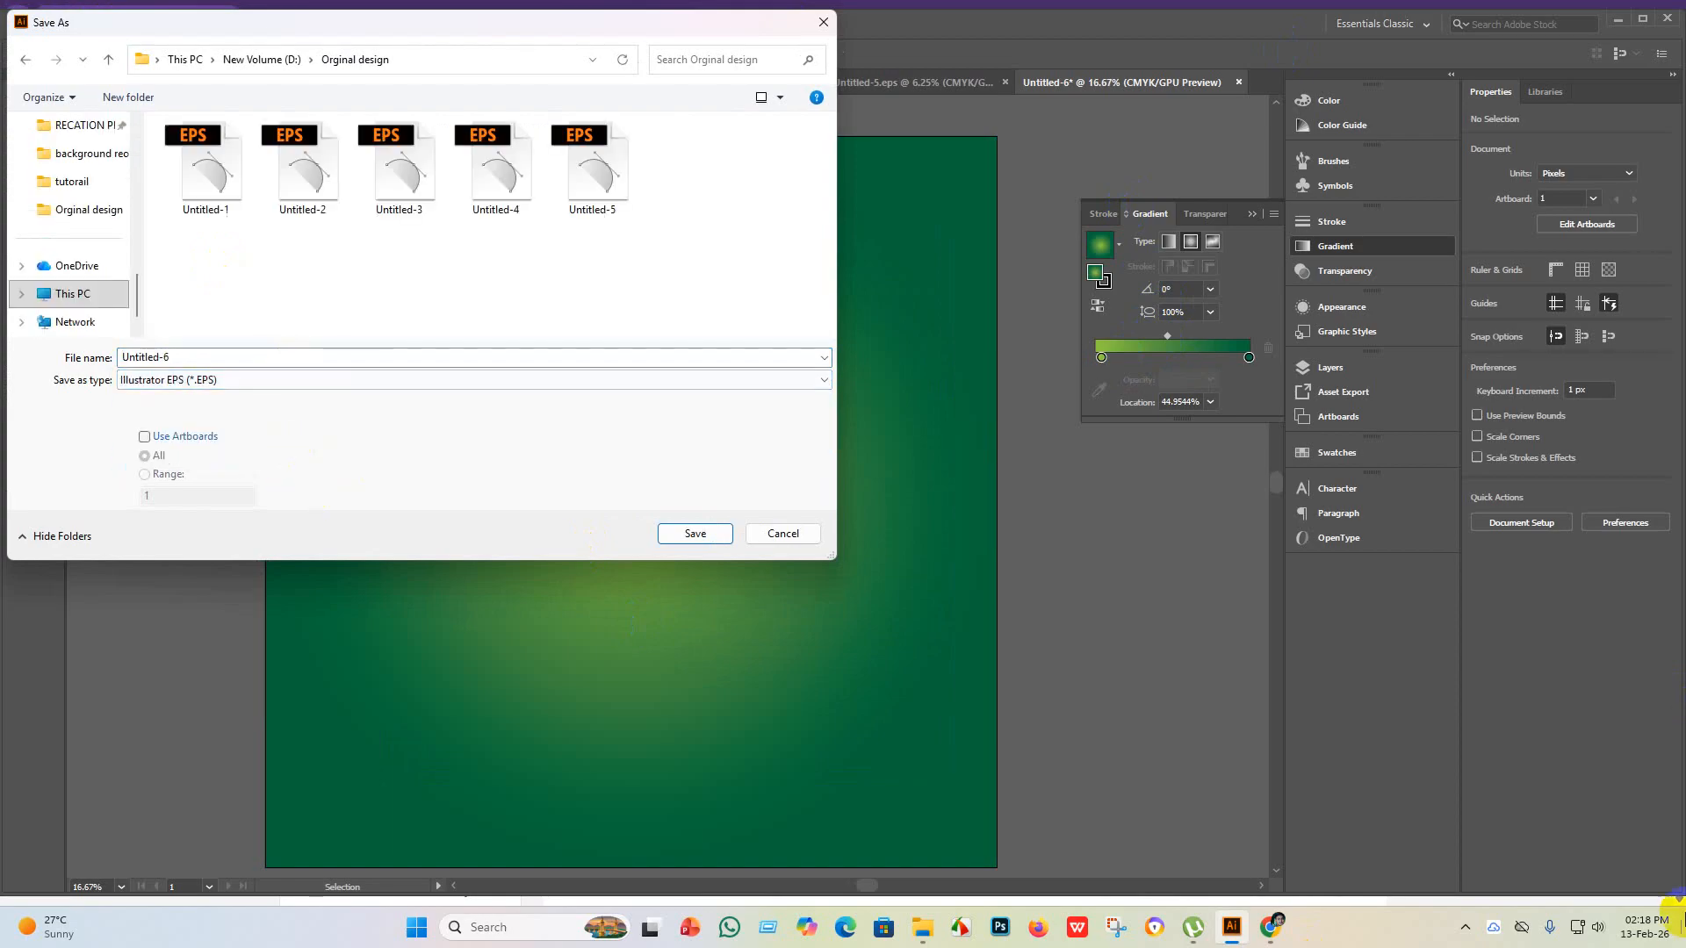
pyautogui.click(704, 542)
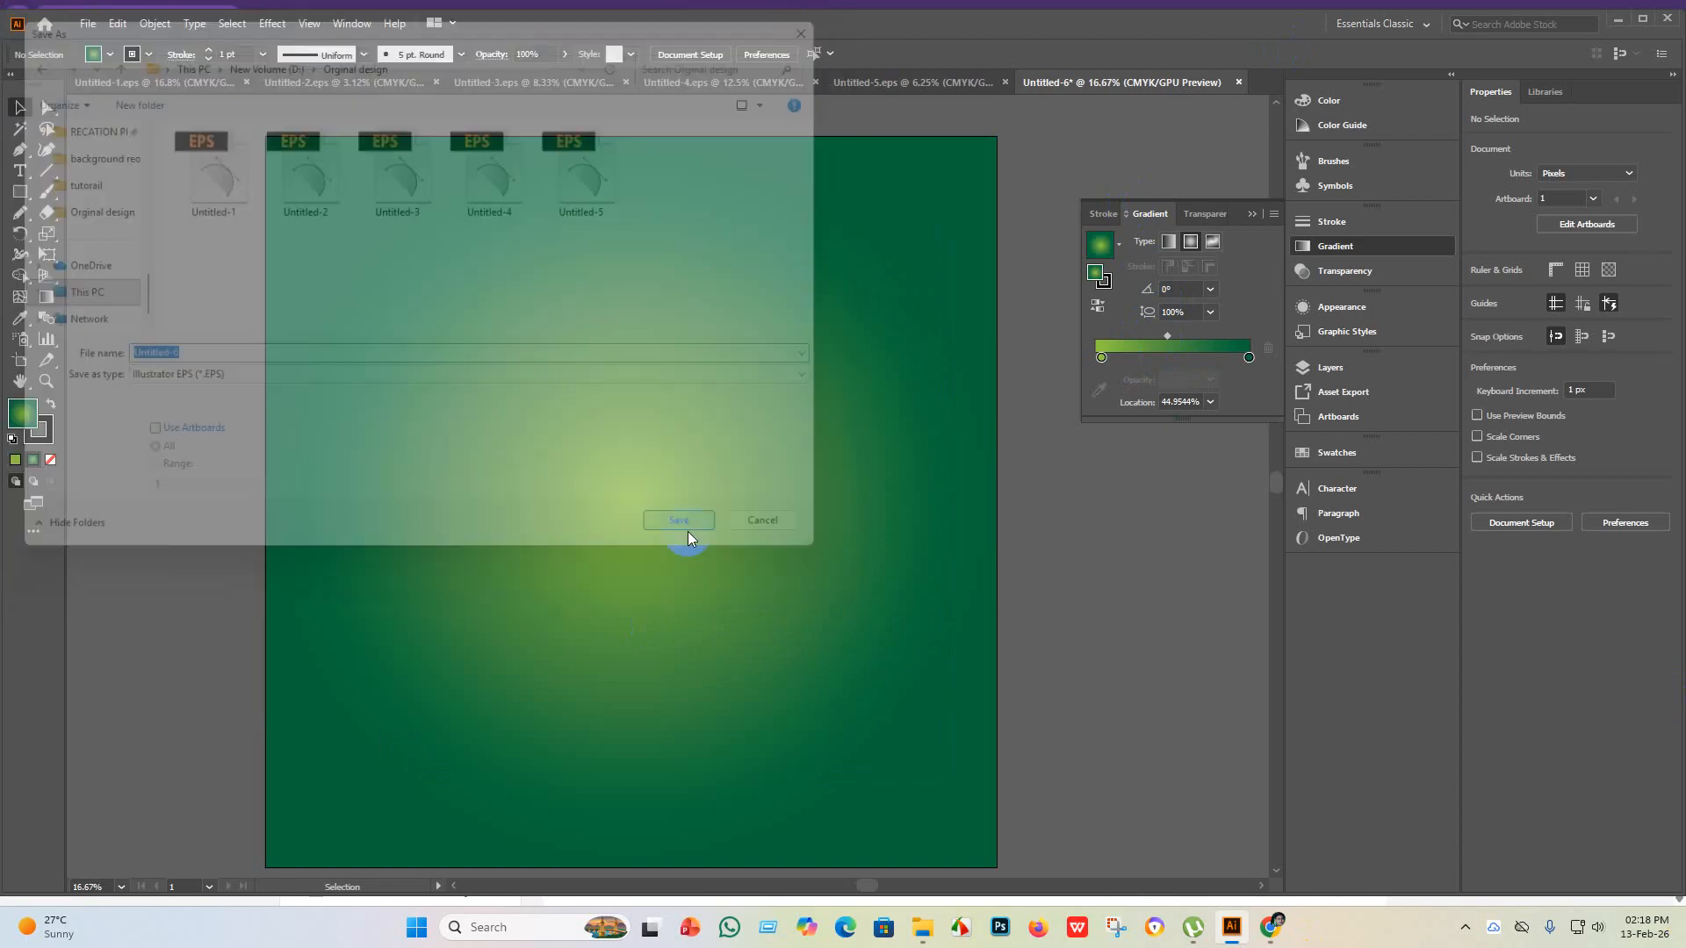
pyautogui.click(885, 210)
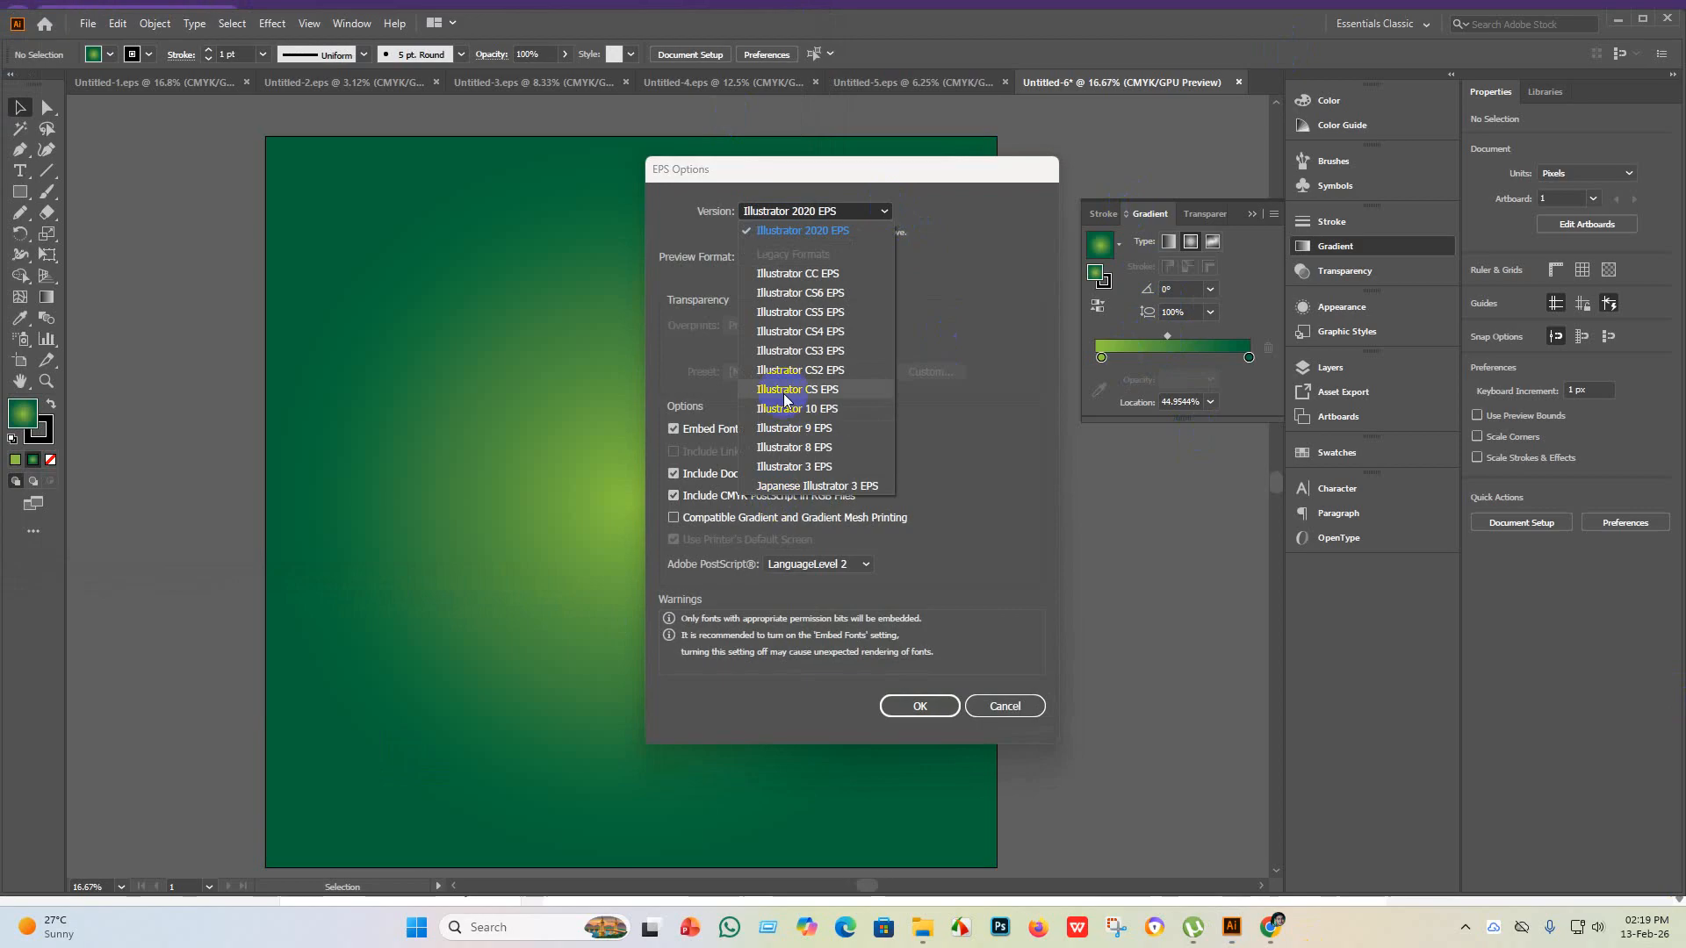
pyautogui.click(797, 408)
pyautogui.click(924, 703)
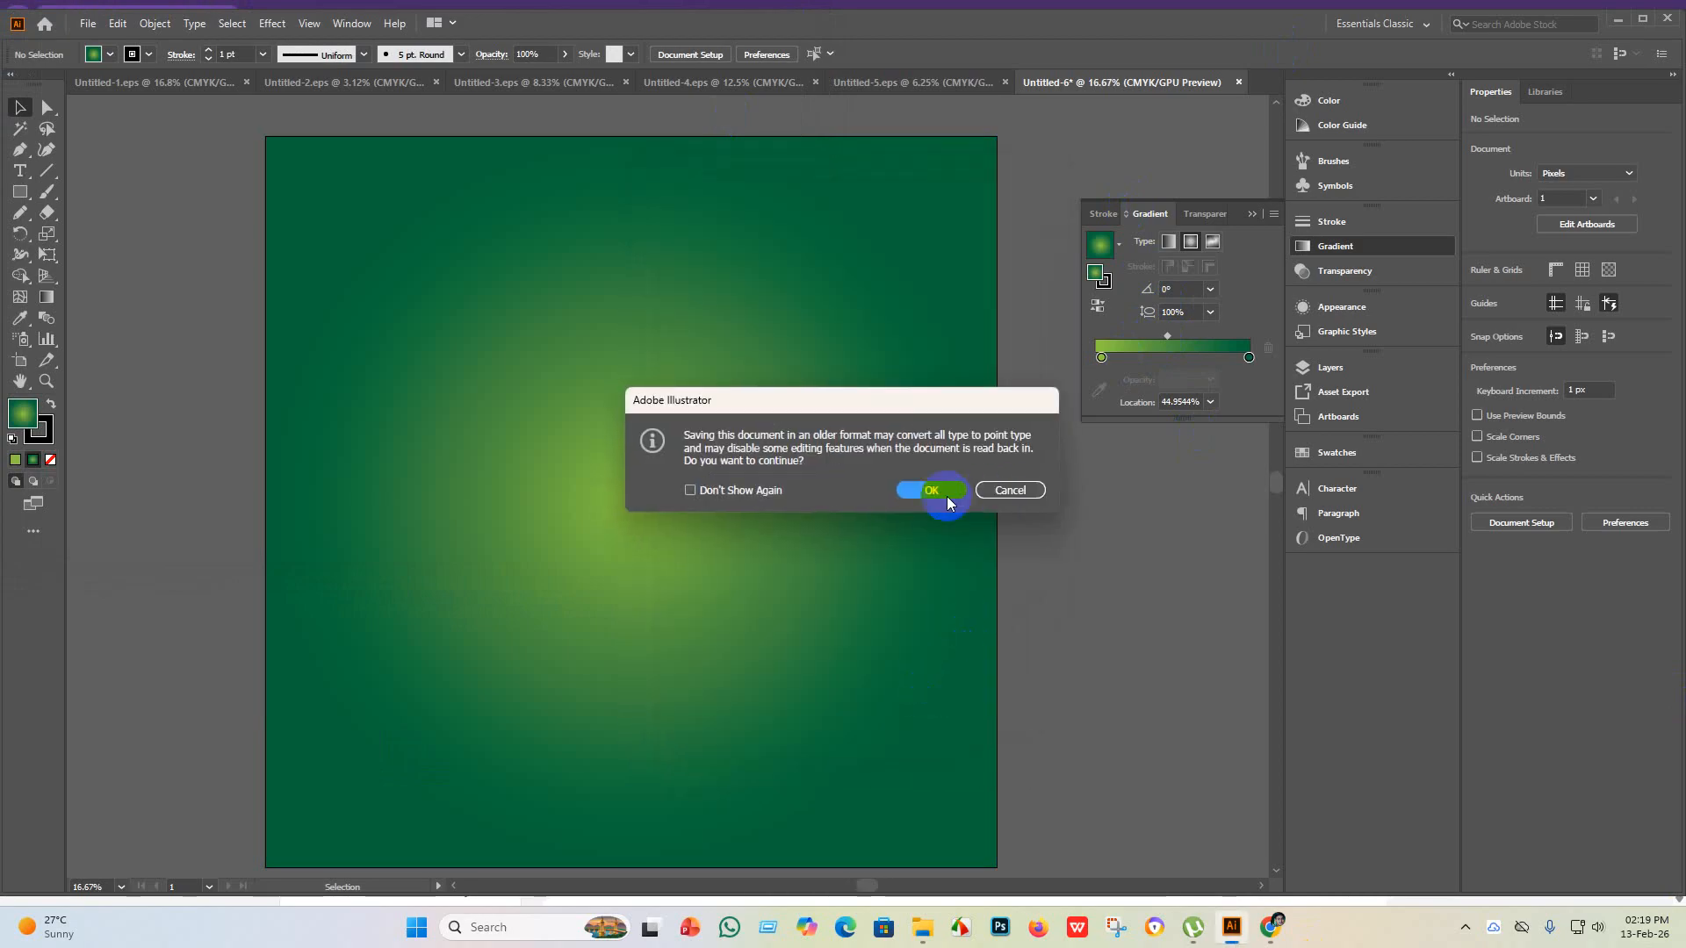
pyautogui.click(922, 489)
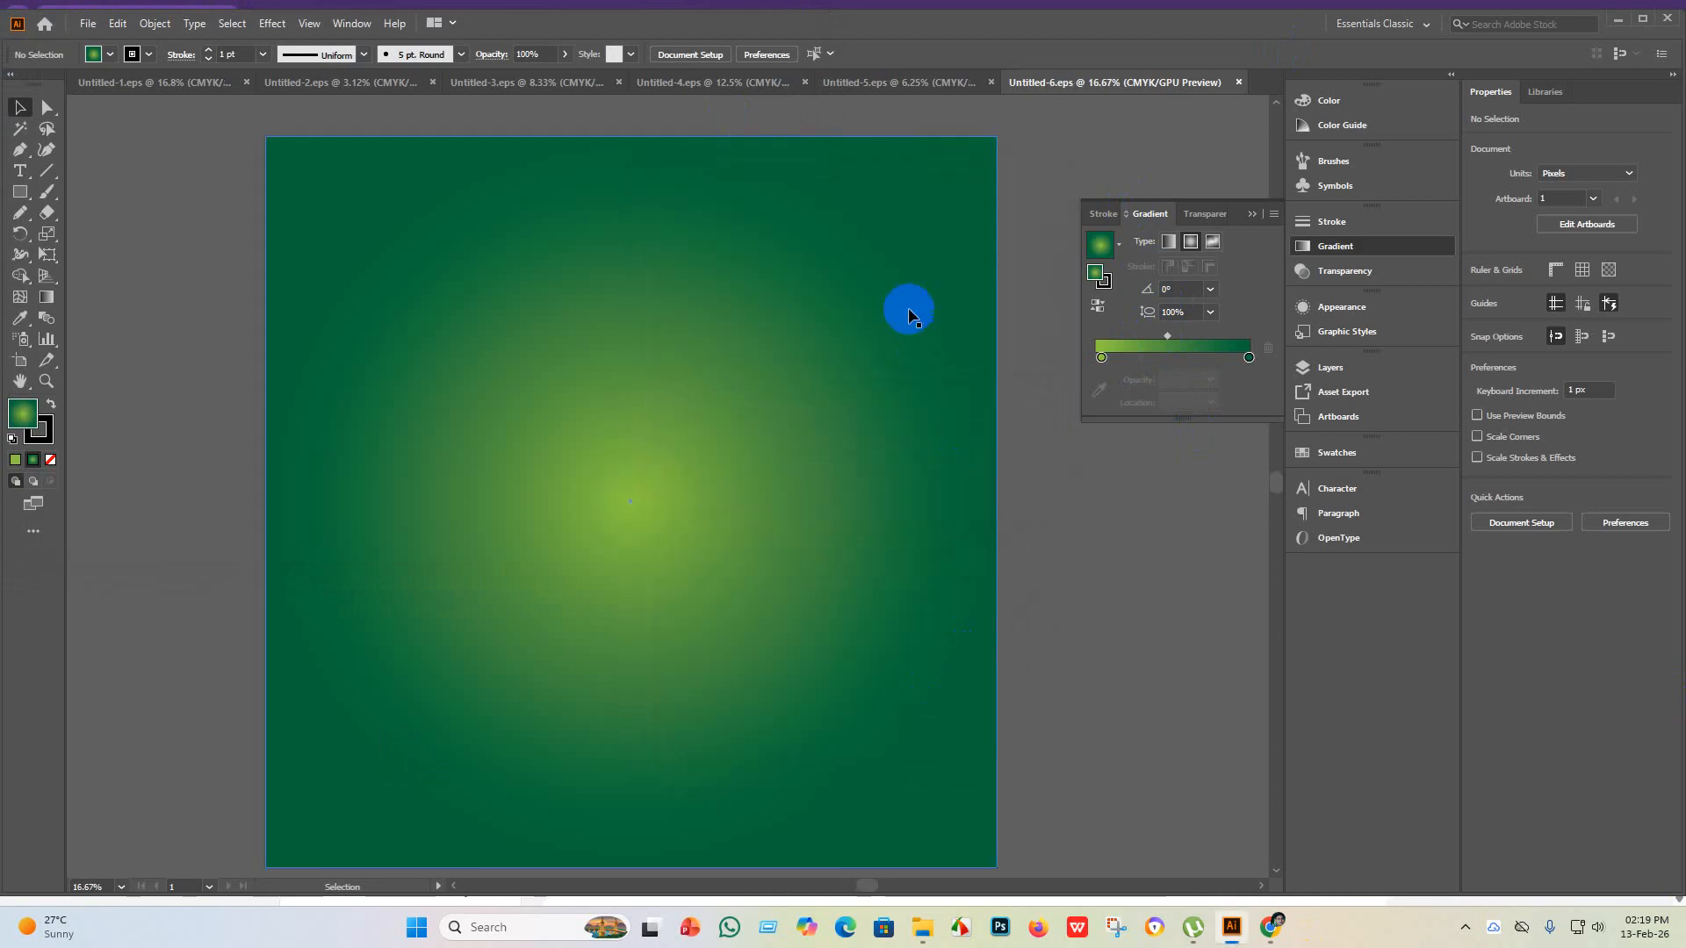
# - Export the green gradient as a JPEG named Untitled-6, using all artboards
pyautogui.click(88, 26)
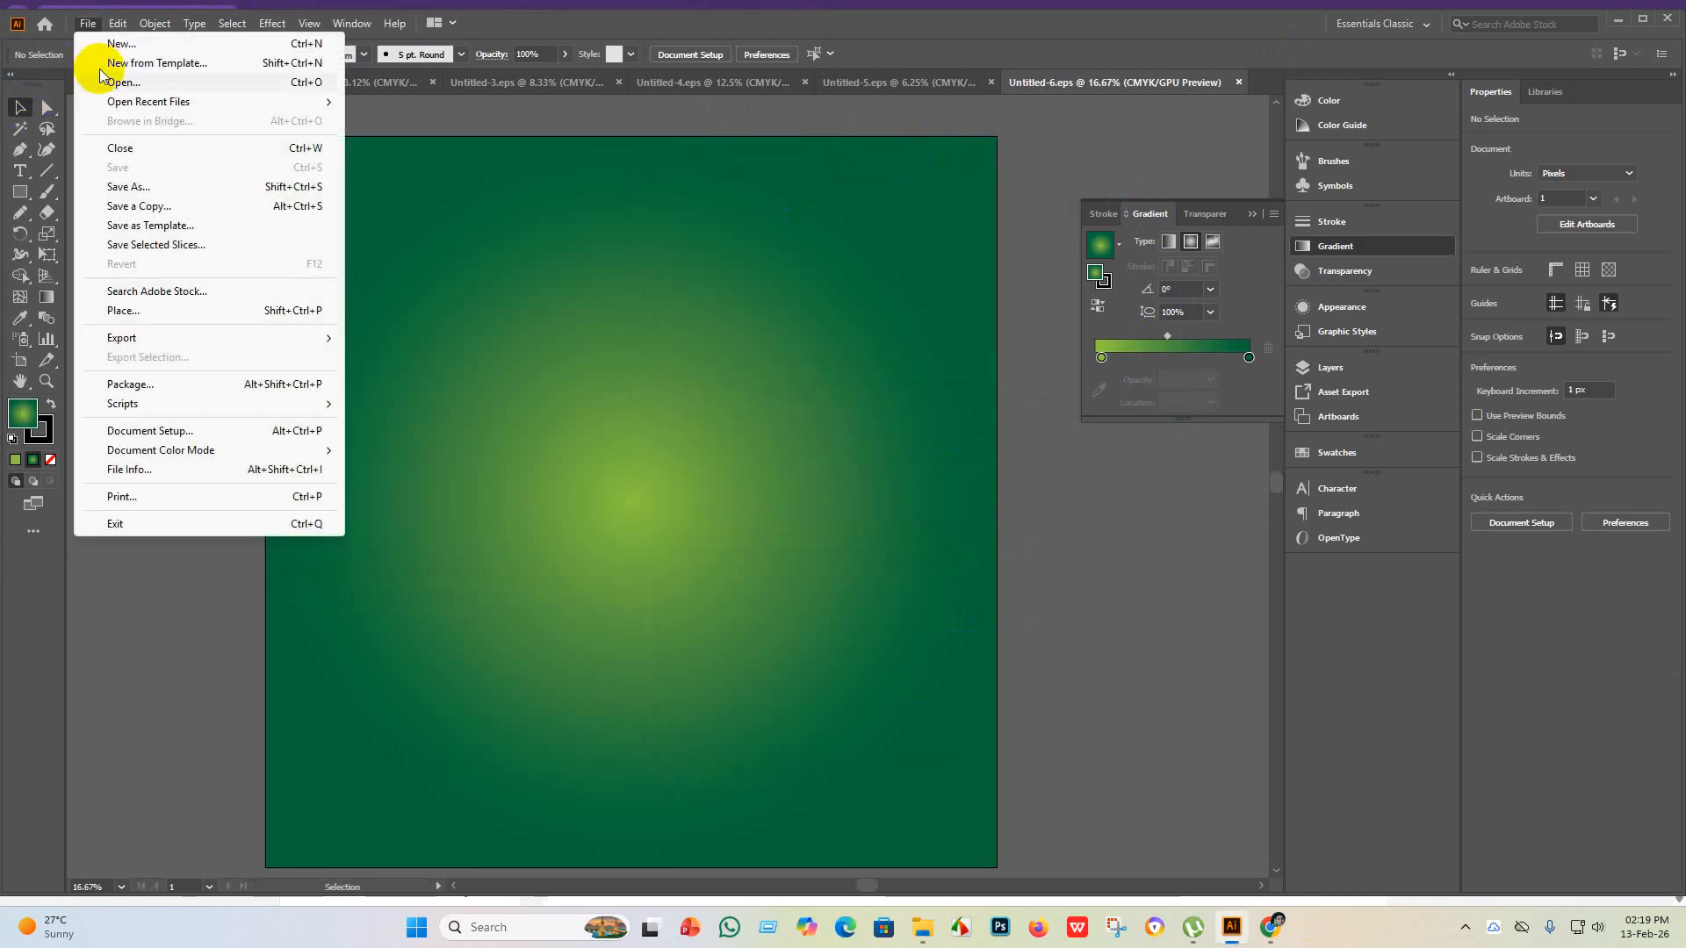
pyautogui.moveTo(148, 347)
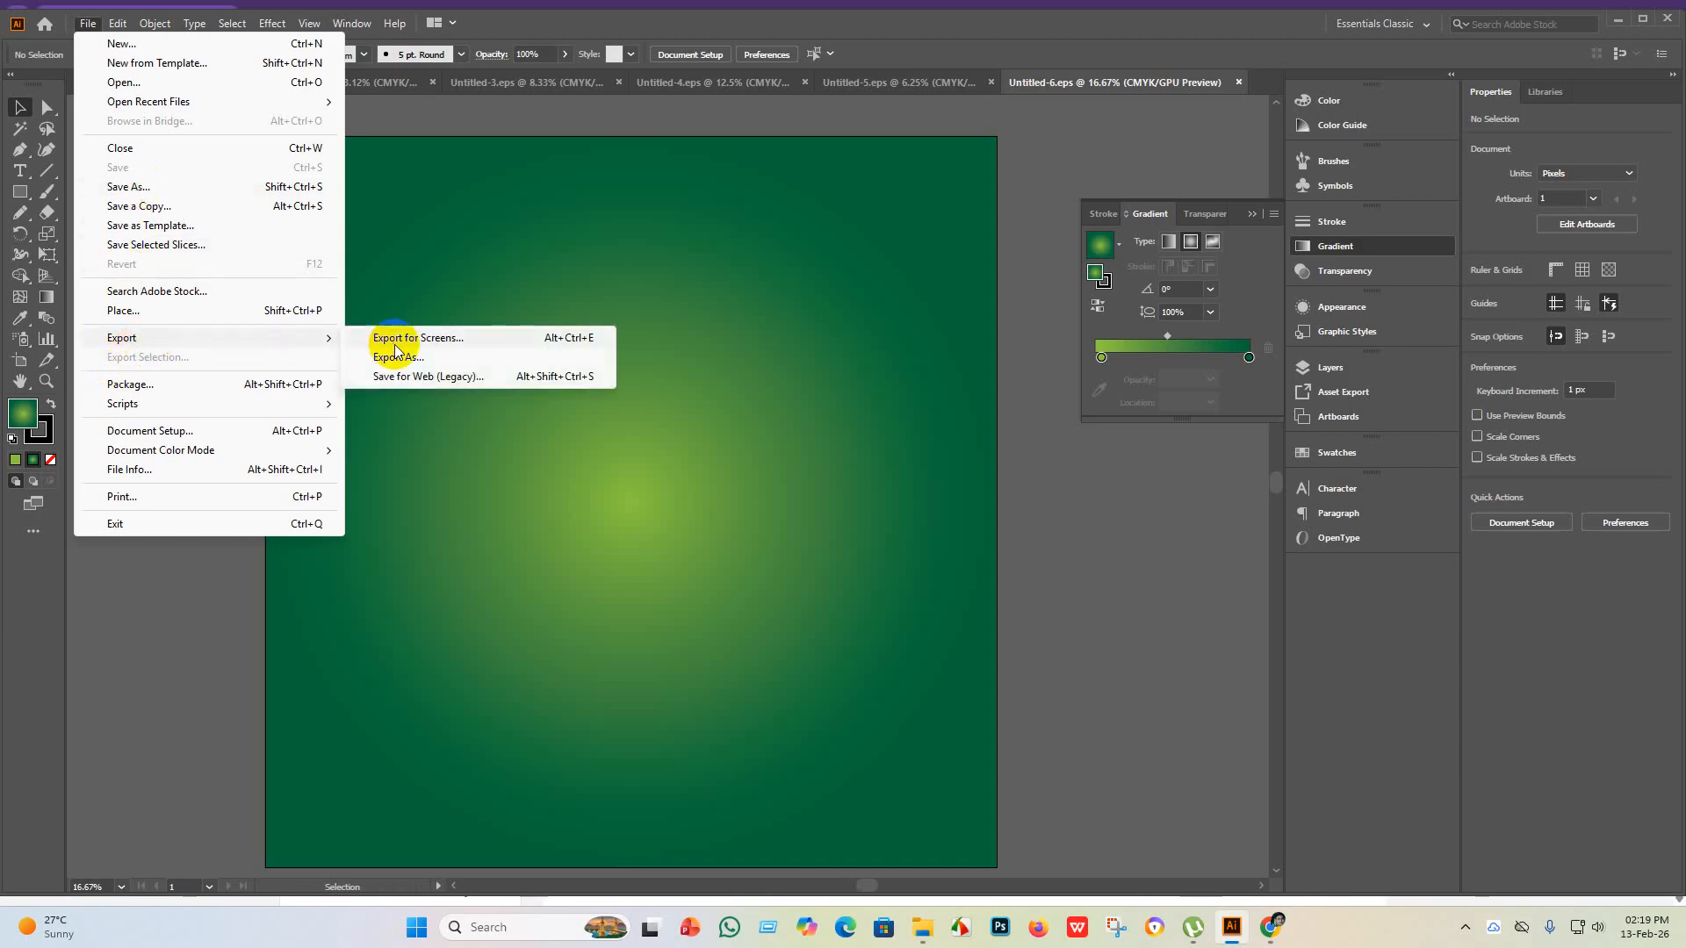
pyautogui.click(395, 357)
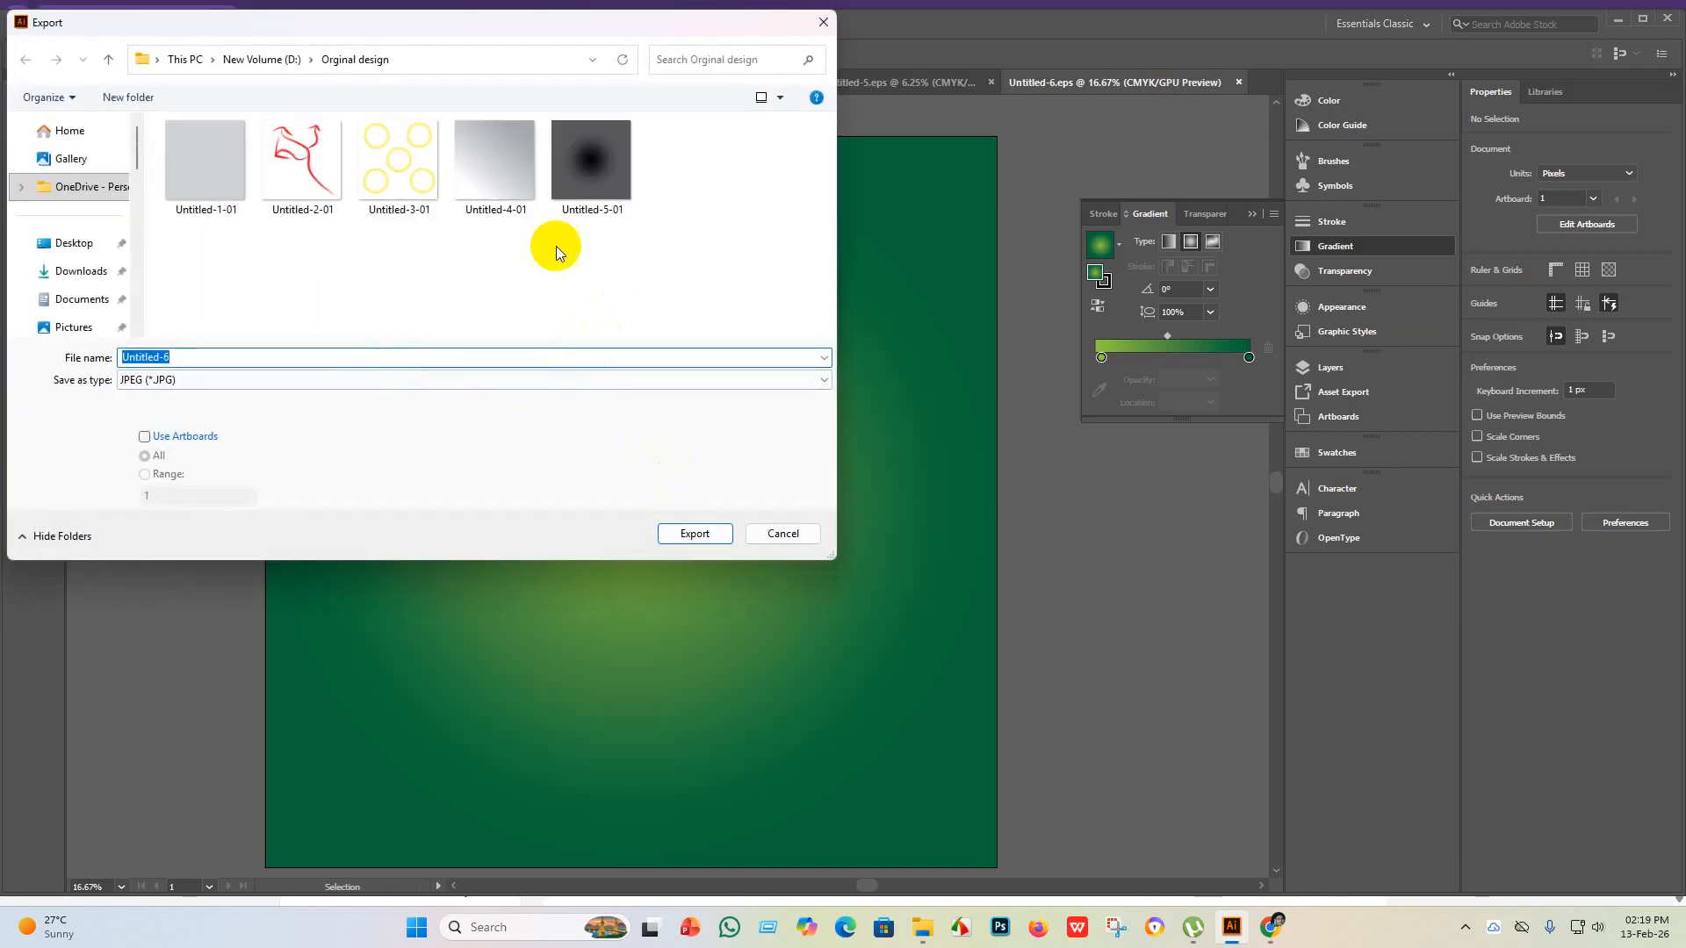
pyautogui.click(145, 436)
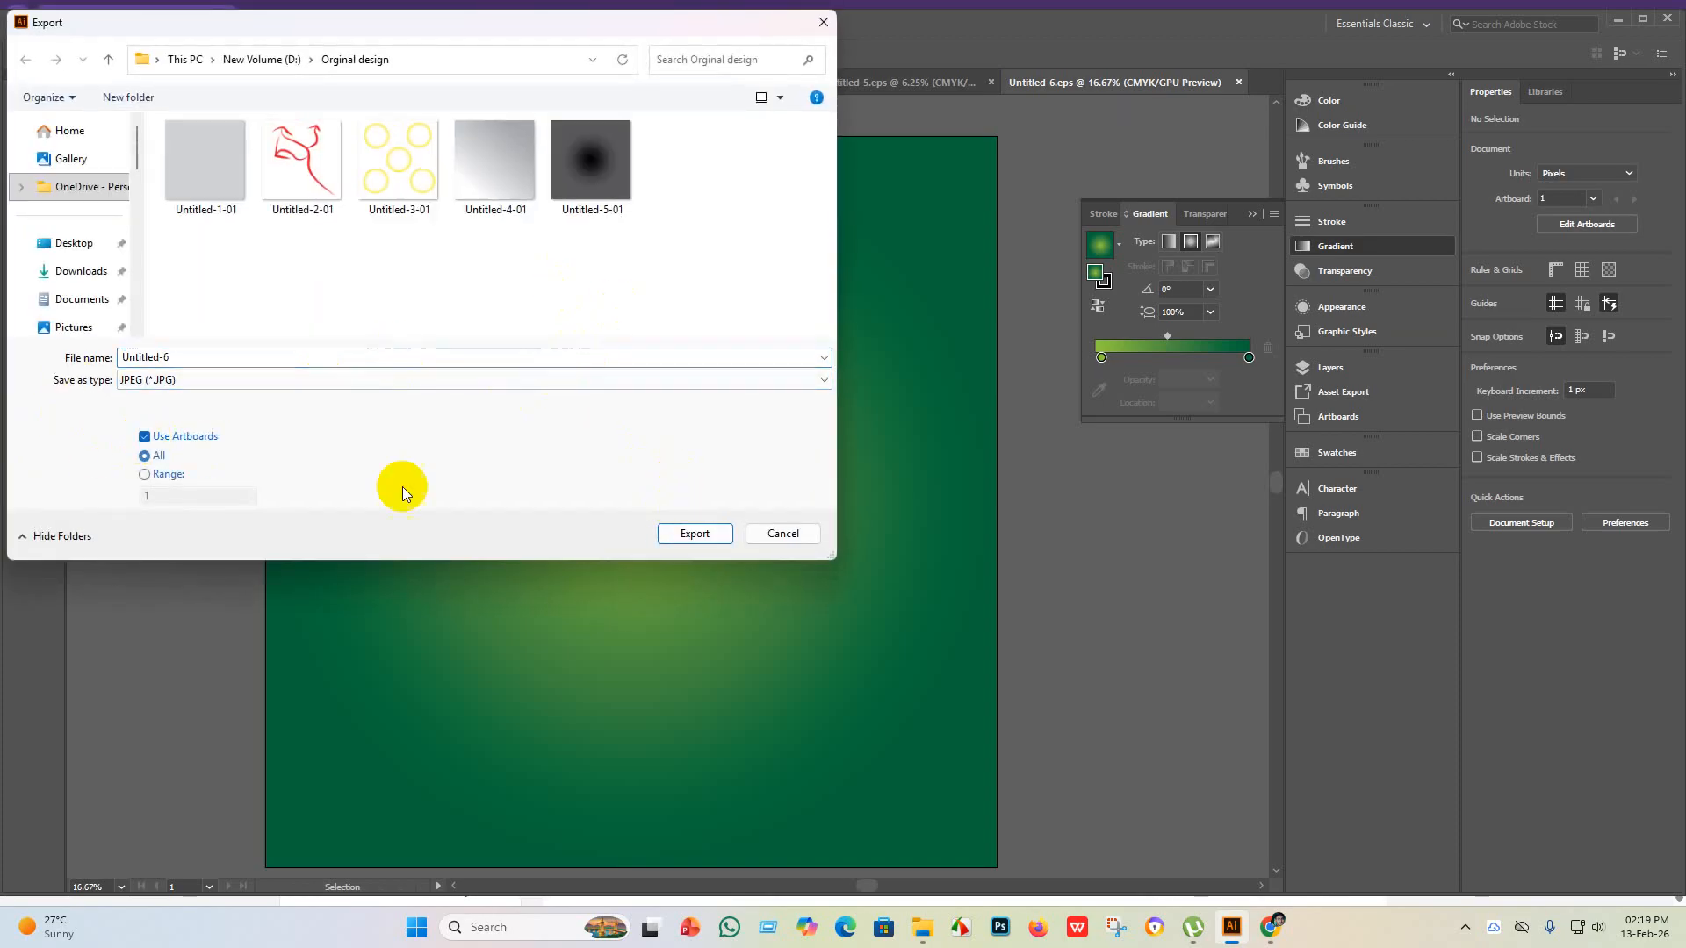
pyautogui.click(698, 534)
pyautogui.click(807, 453)
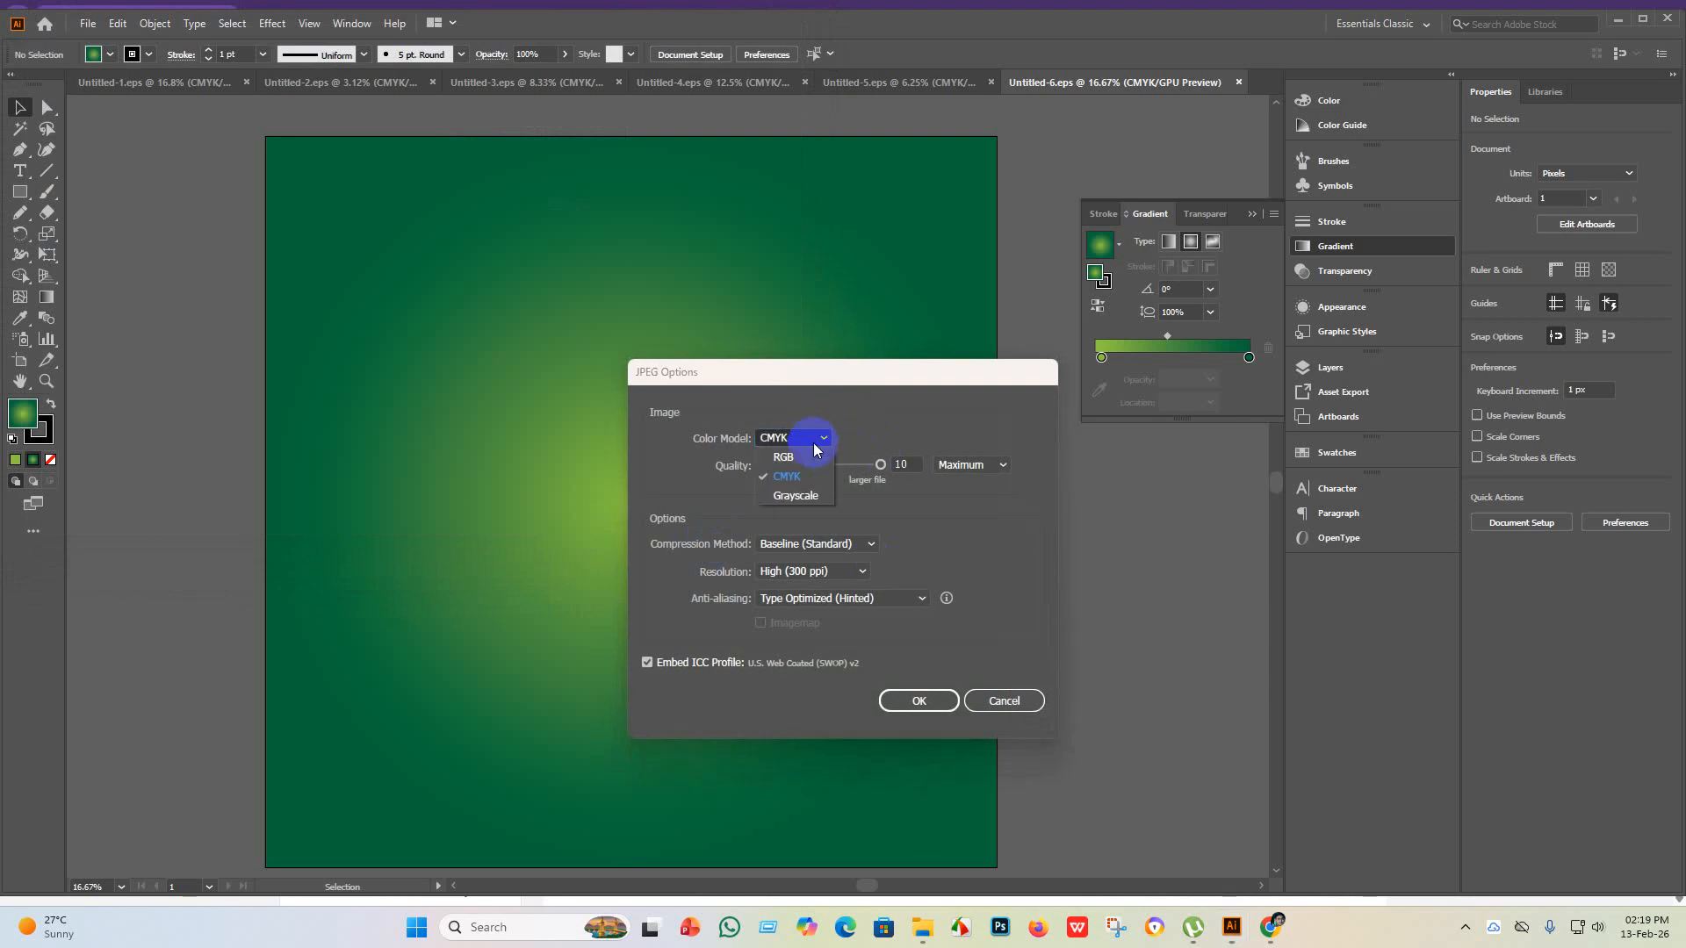
pyautogui.click(918, 700)
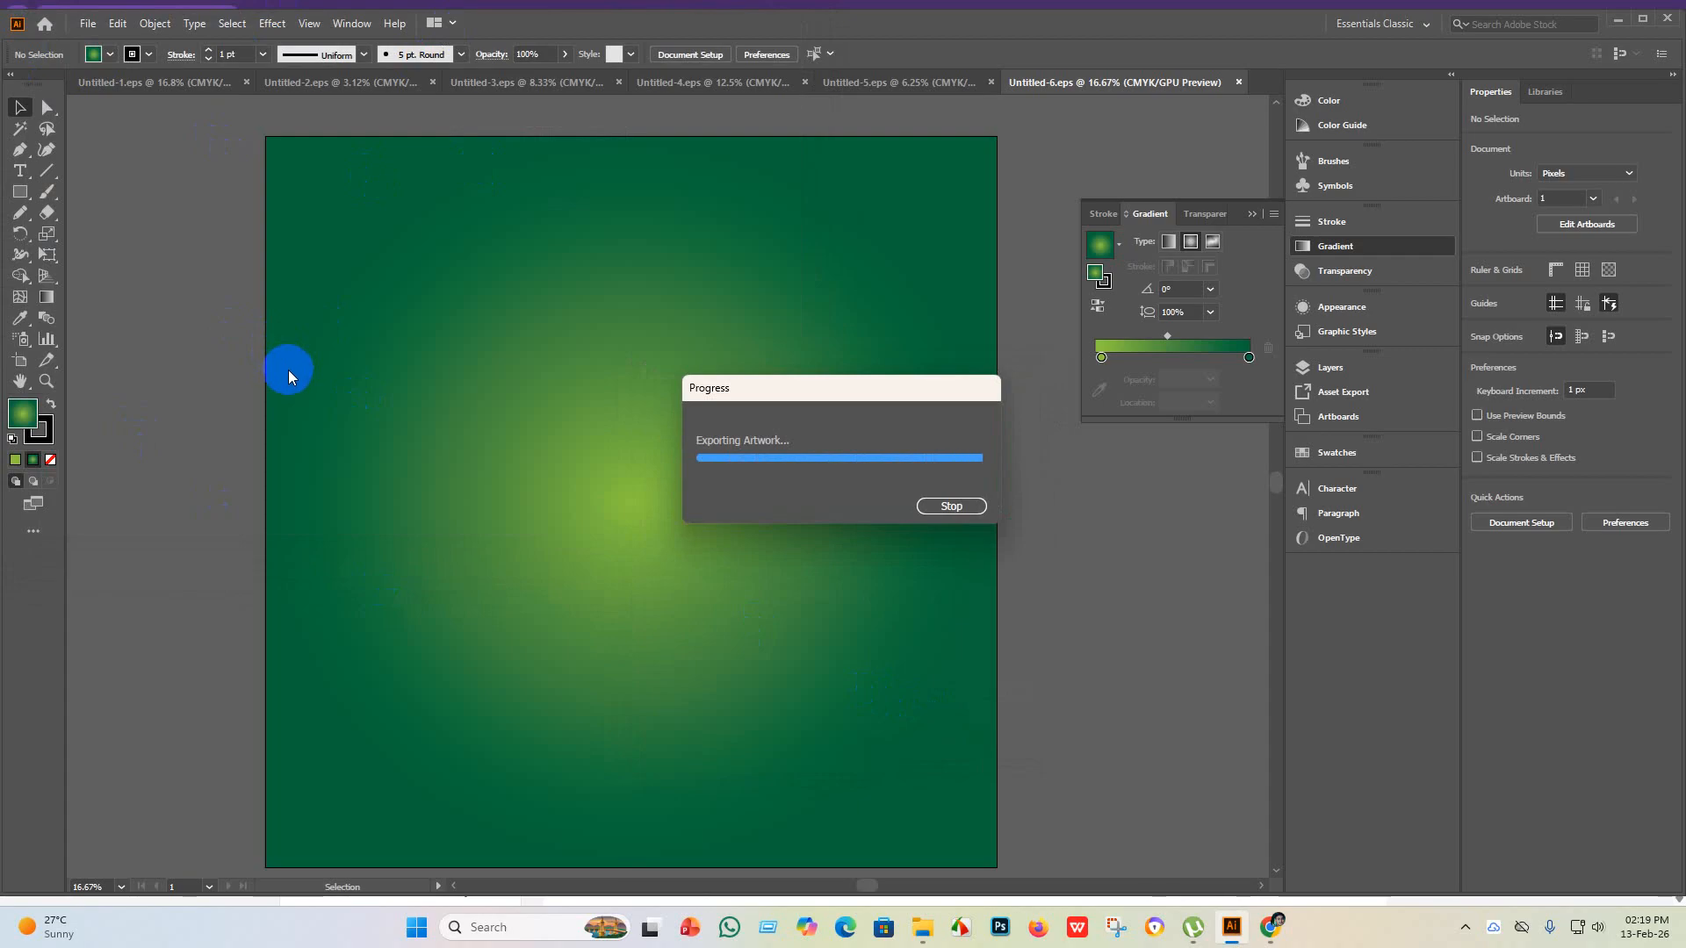
# - Create a new 4000 x 4000 px CMYK document with one artboard
pyautogui.click(88, 22)
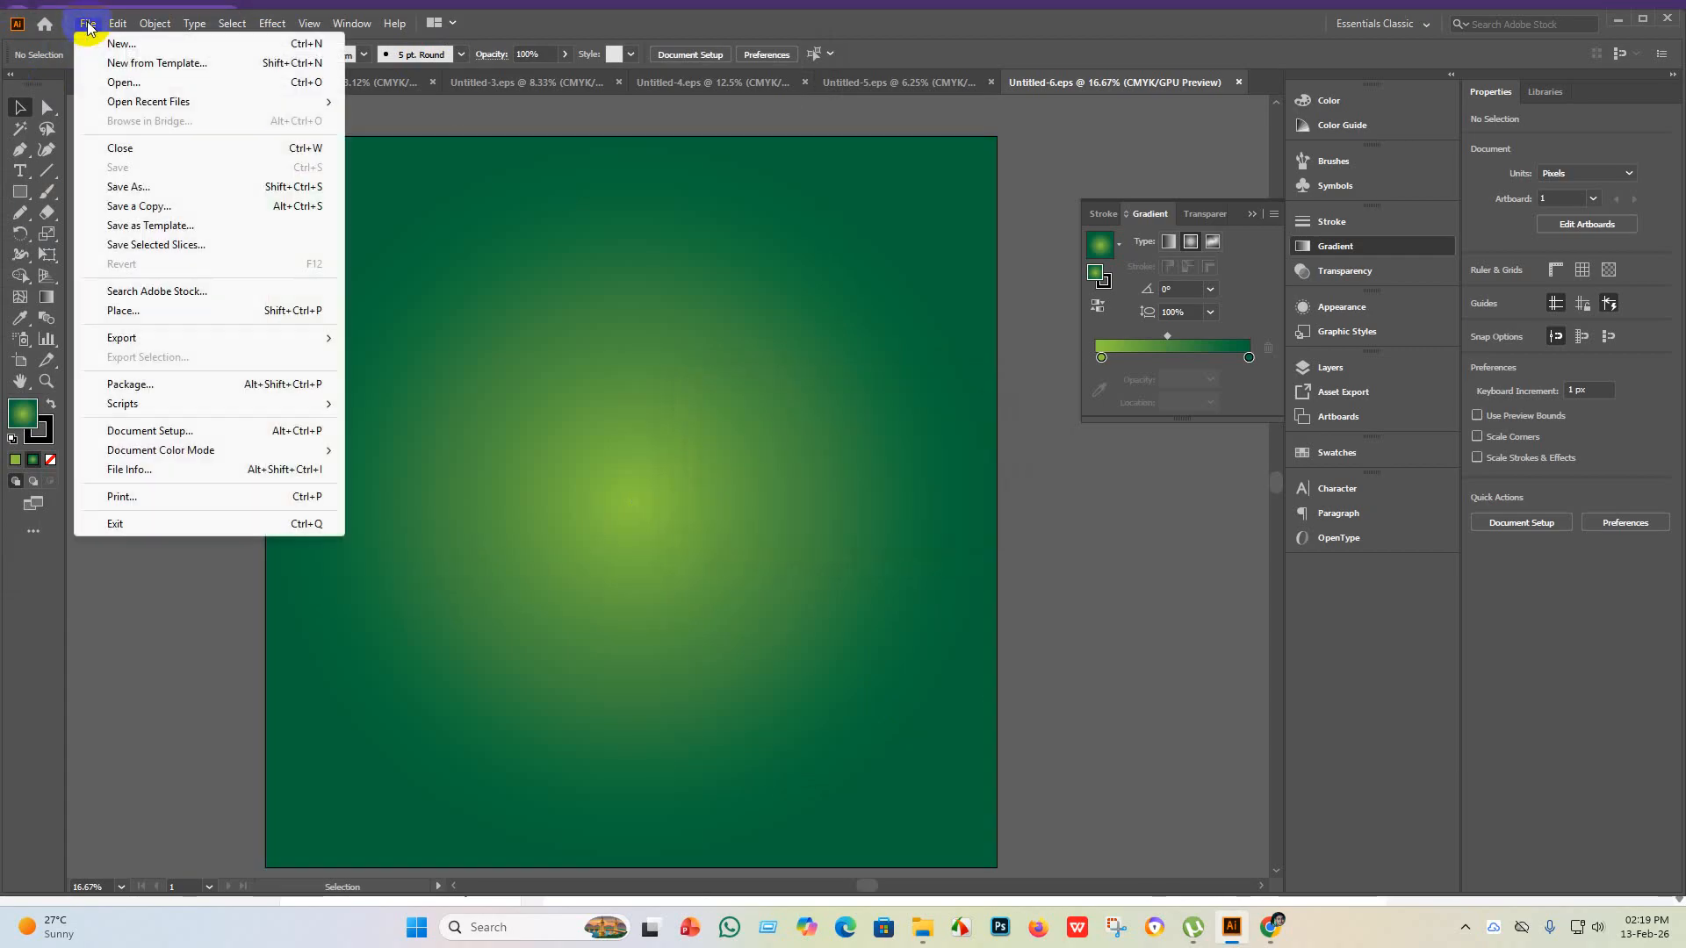
pyautogui.click(119, 44)
pyautogui.click(1196, 713)
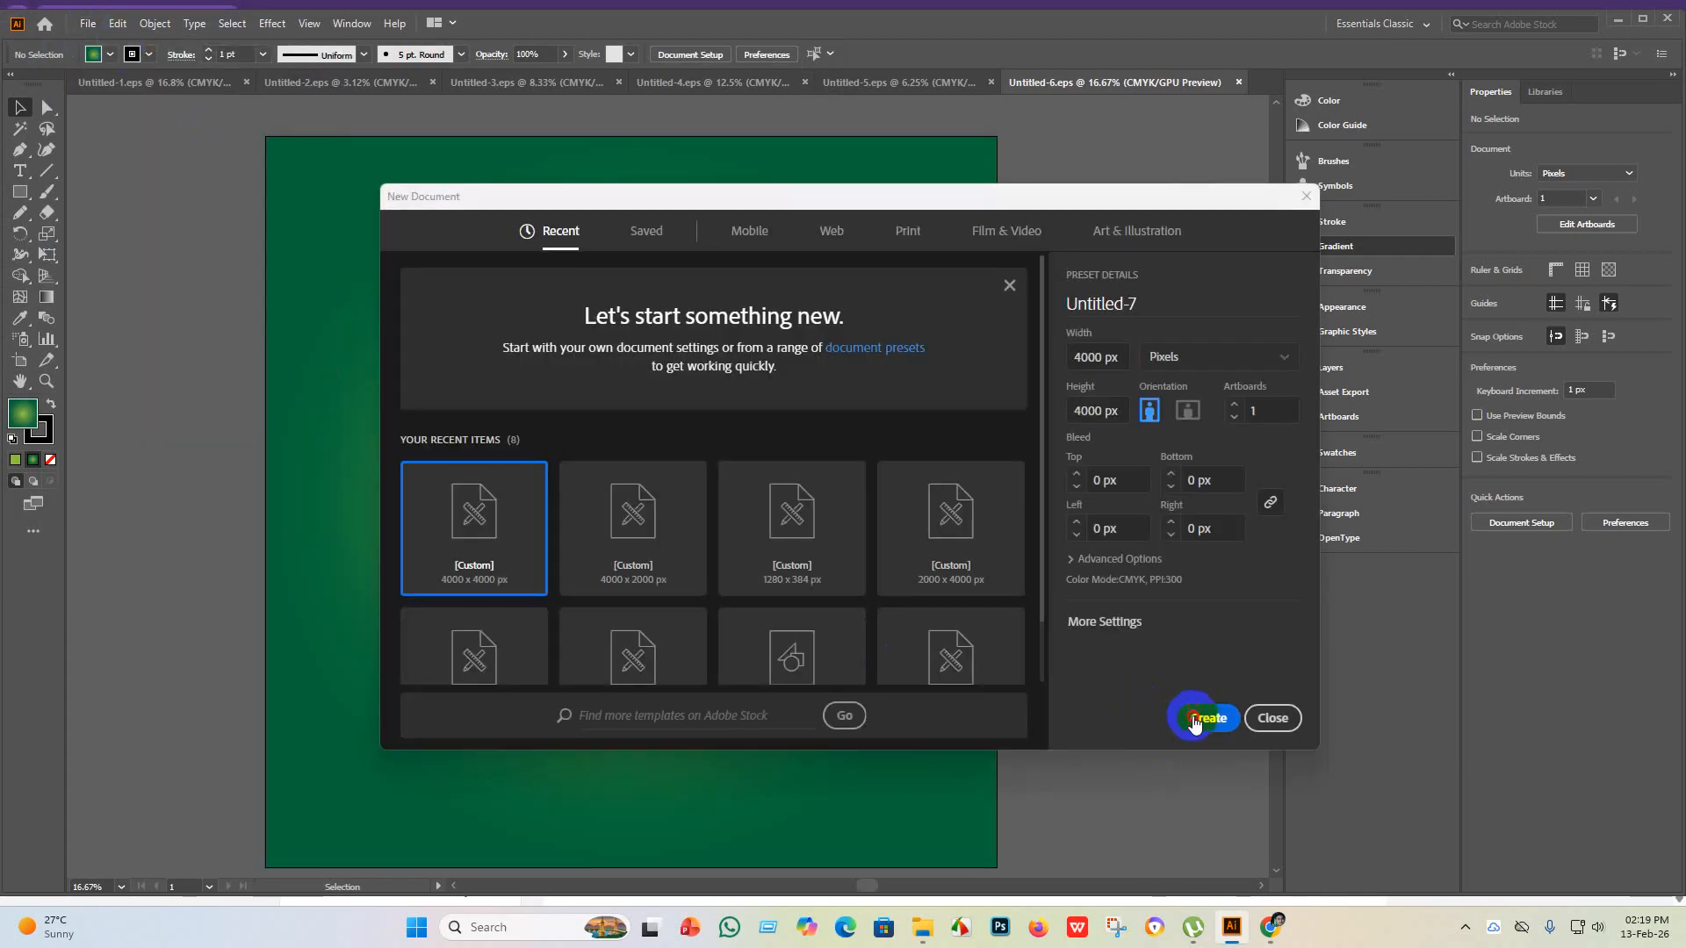
# - Draw a 4000 x 4000 px rectangle over the artboard and center it vertically
pyautogui.click(15, 197)
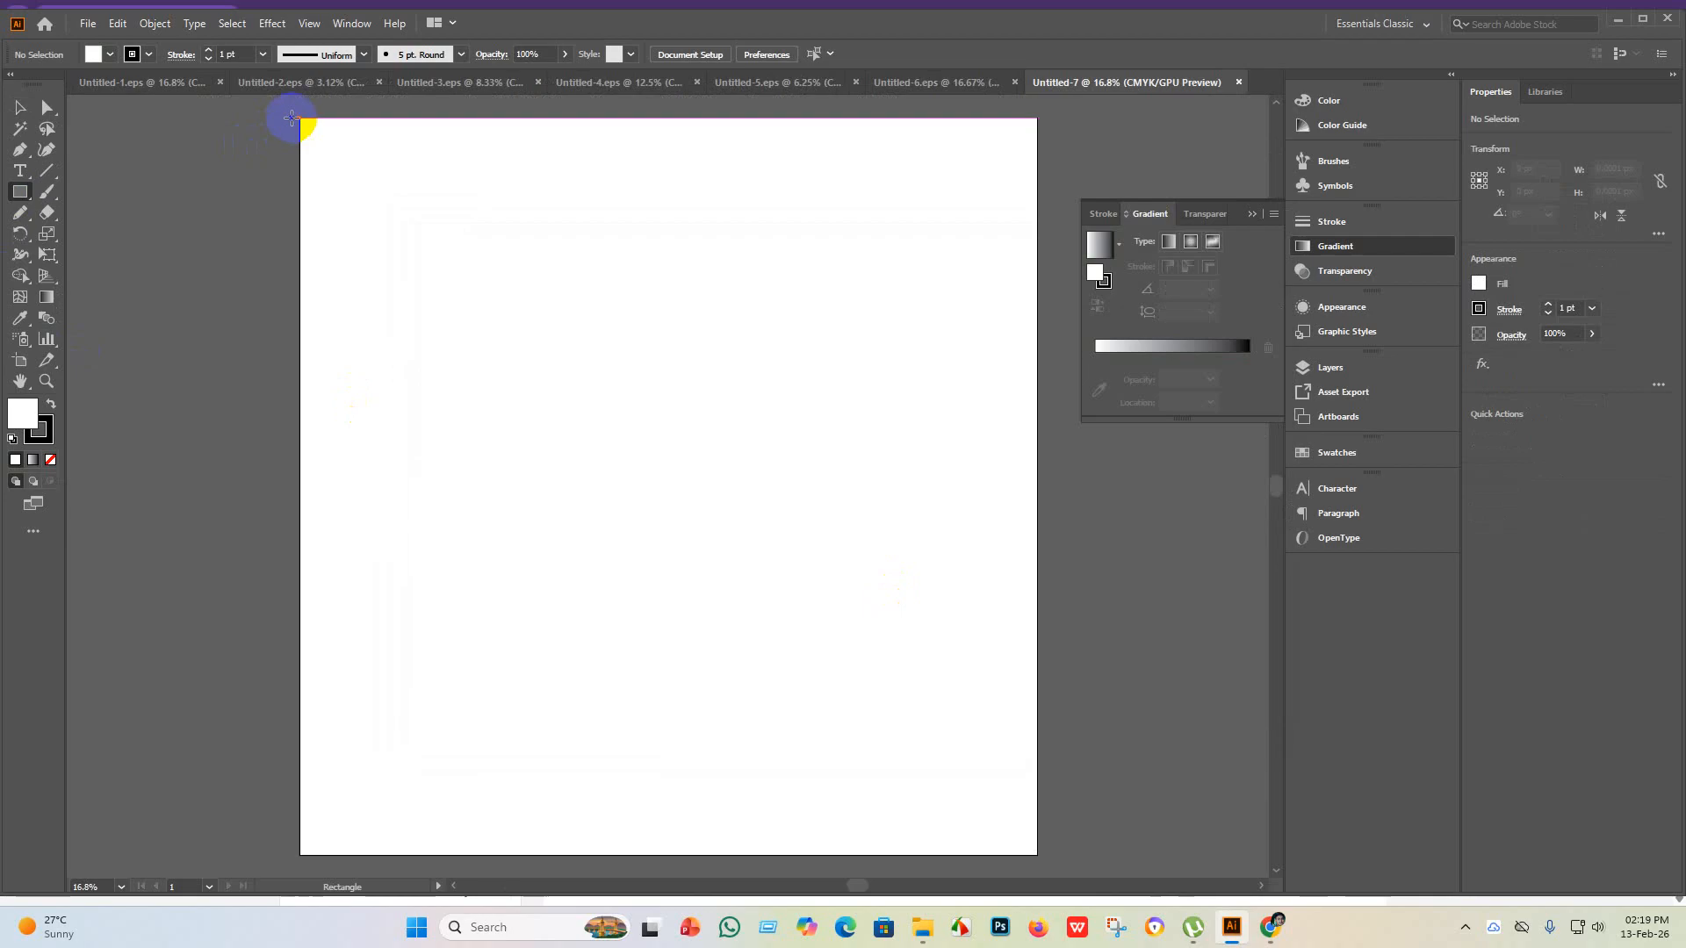
pyautogui.moveTo(300, 117)
pyautogui.mouseDown()
pyautogui.moveTo(343, 205)
pyautogui.moveTo(542, 372)
pyautogui.moveTo(918, 594)
pyautogui.moveTo(1031, 764)
pyautogui.moveTo(1037, 851)
pyautogui.mouseUp()
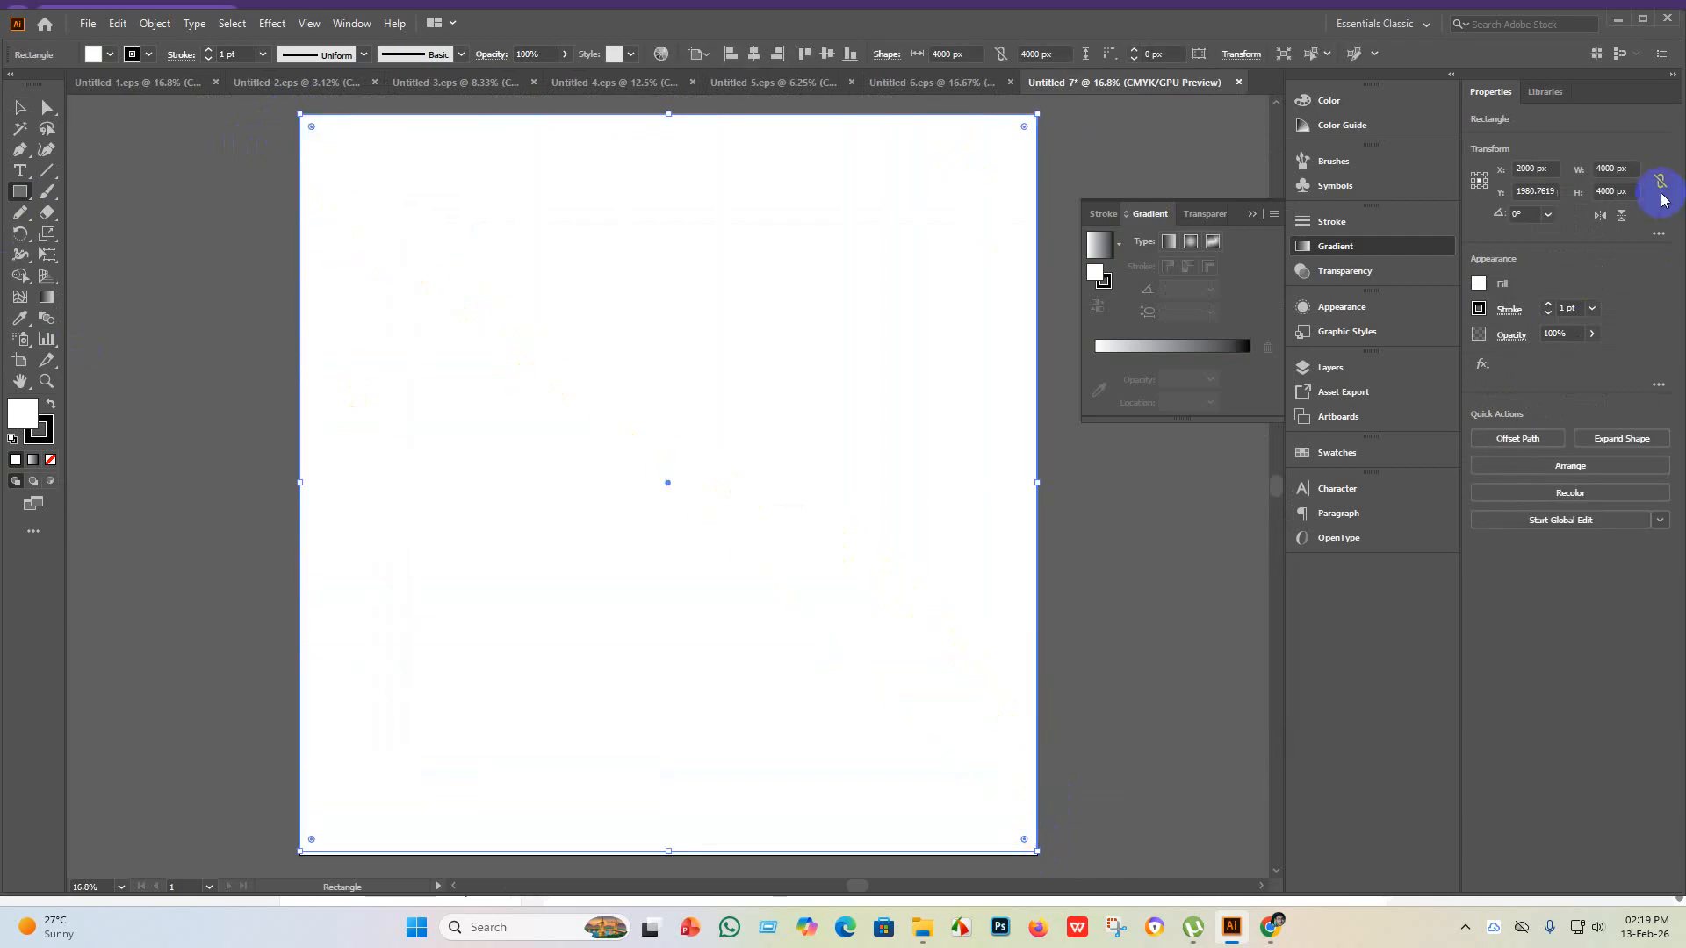
pyautogui.click(828, 54)
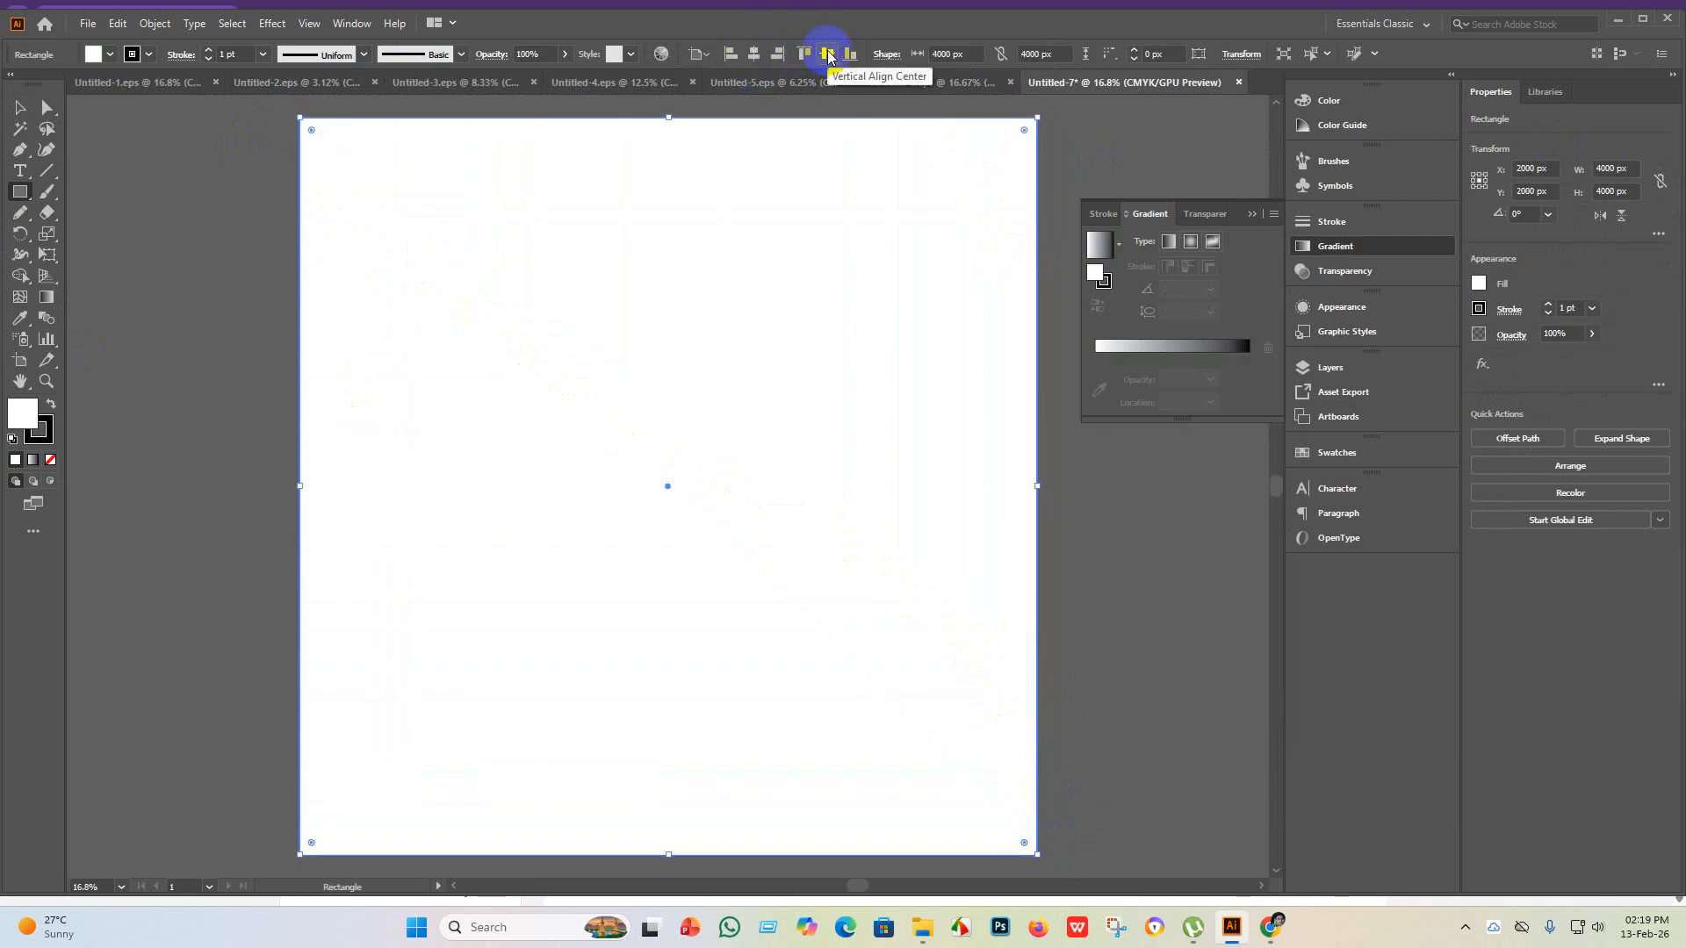
pyautogui.click(19, 107)
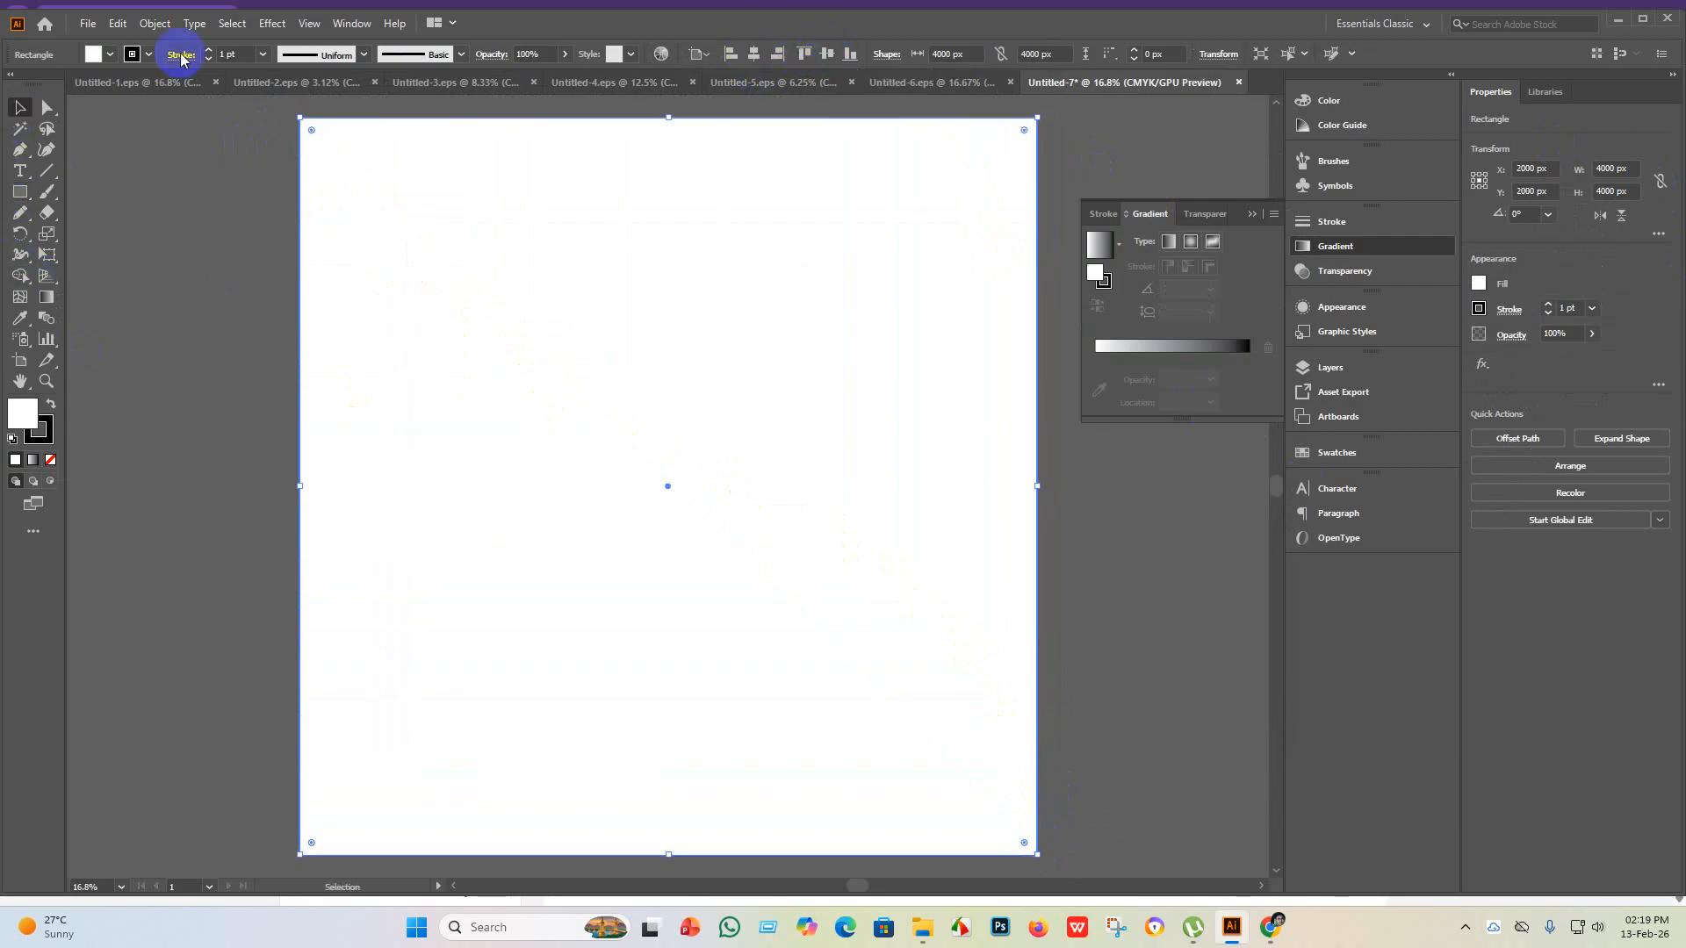
# - Fill the rectangle with a radial white-to-black gradient and set its center stop to the teal swatch
pyautogui.click(1120, 346)
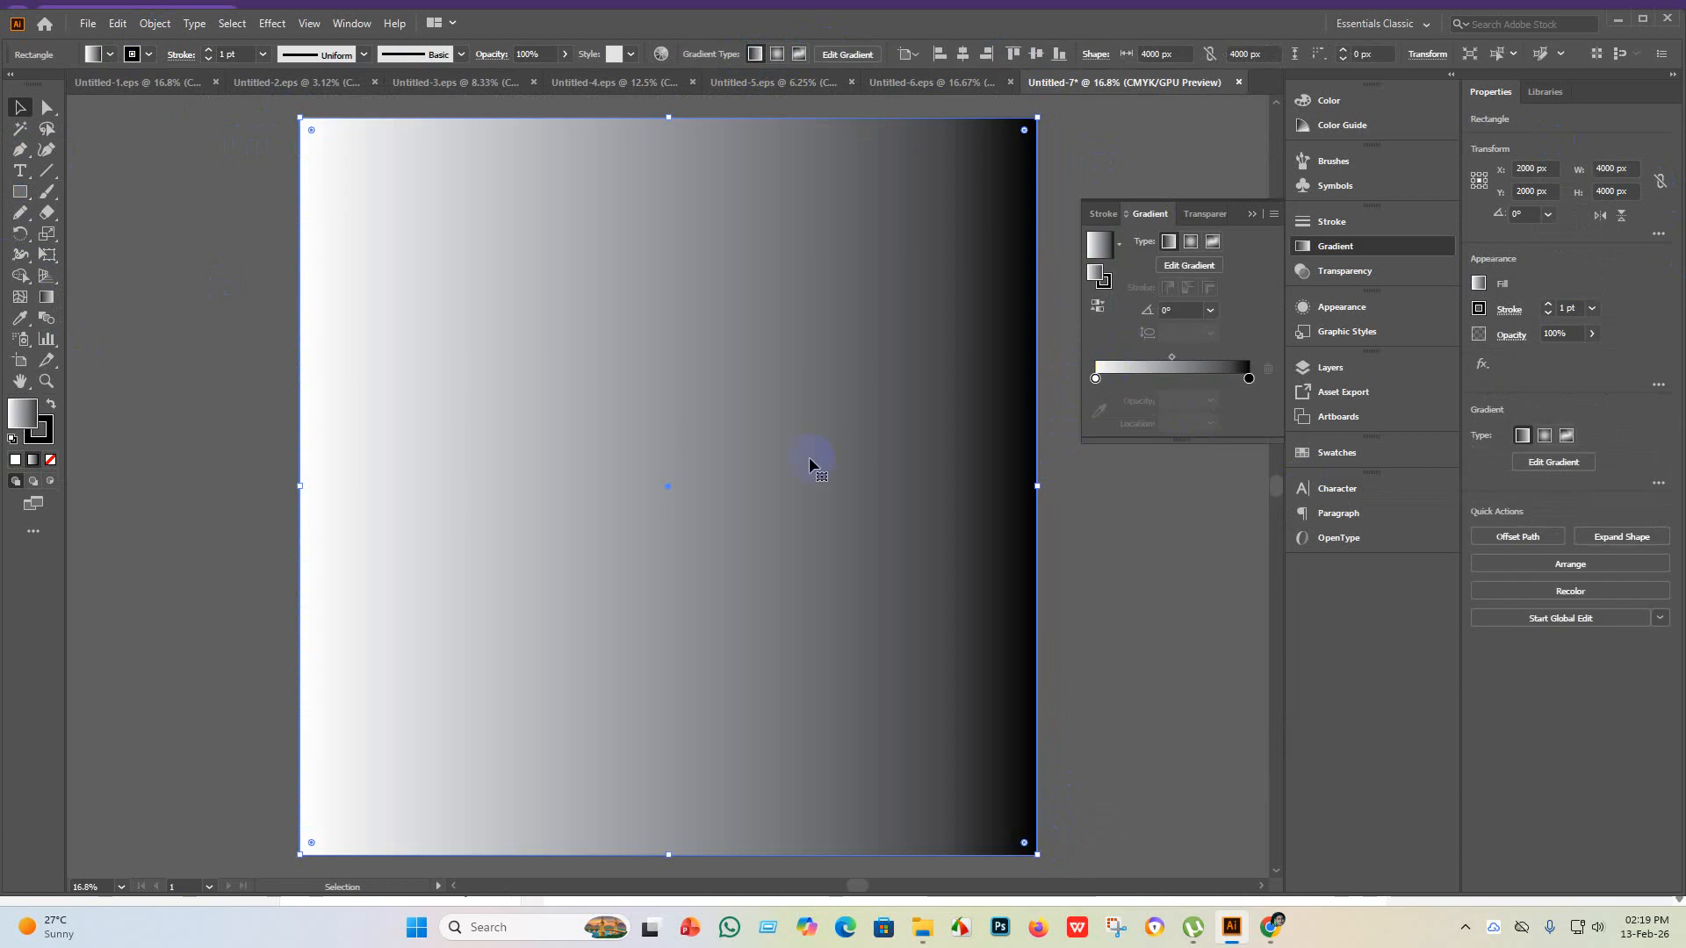
pyautogui.click(1191, 242)
pyautogui.doubleClick(1095, 378)
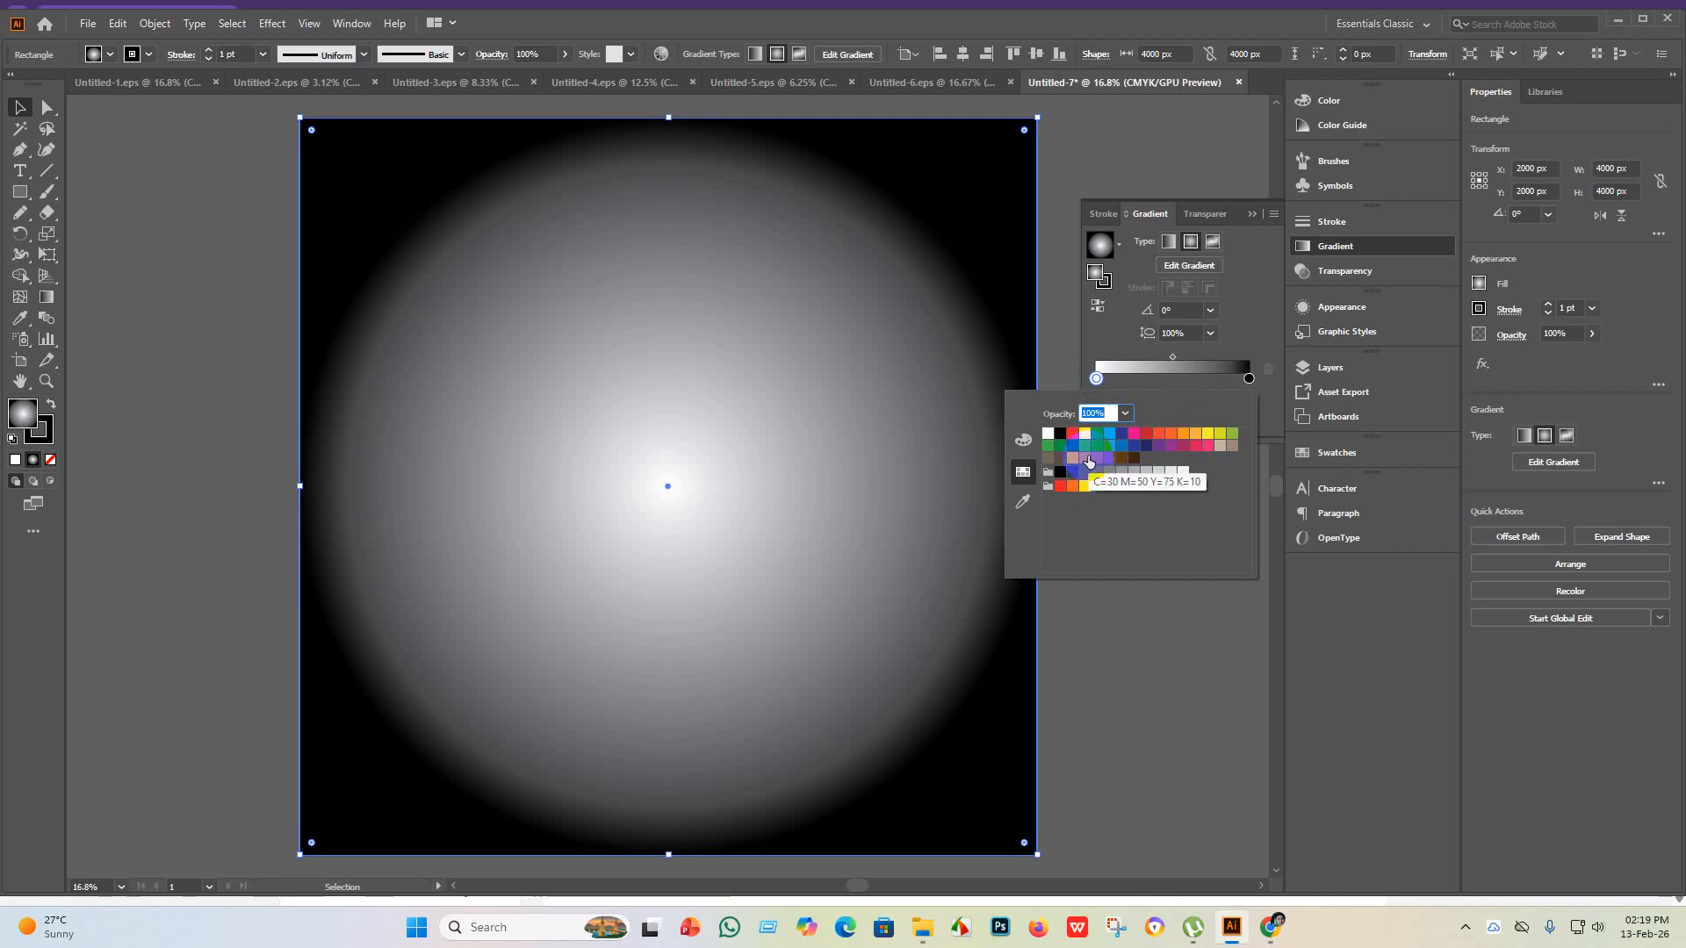
pyautogui.click(1096, 447)
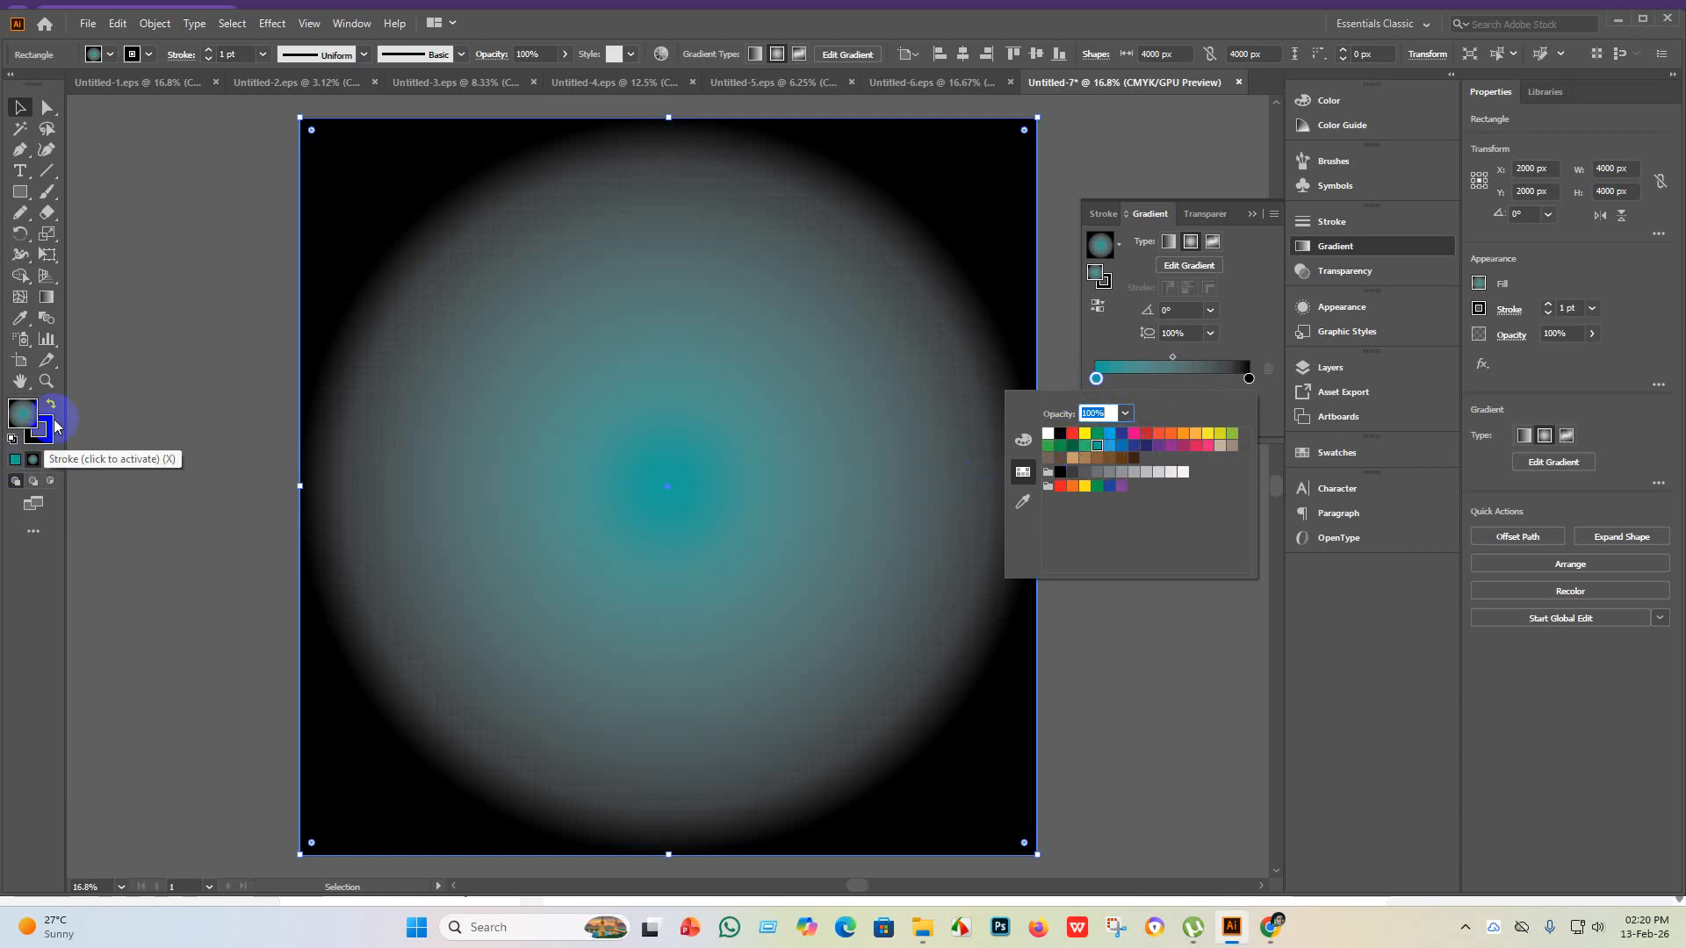
# - Change the gradient's center stop to the bright cyan 1CF9ED in the Color Picker
pyautogui.doubleClick(24, 413)
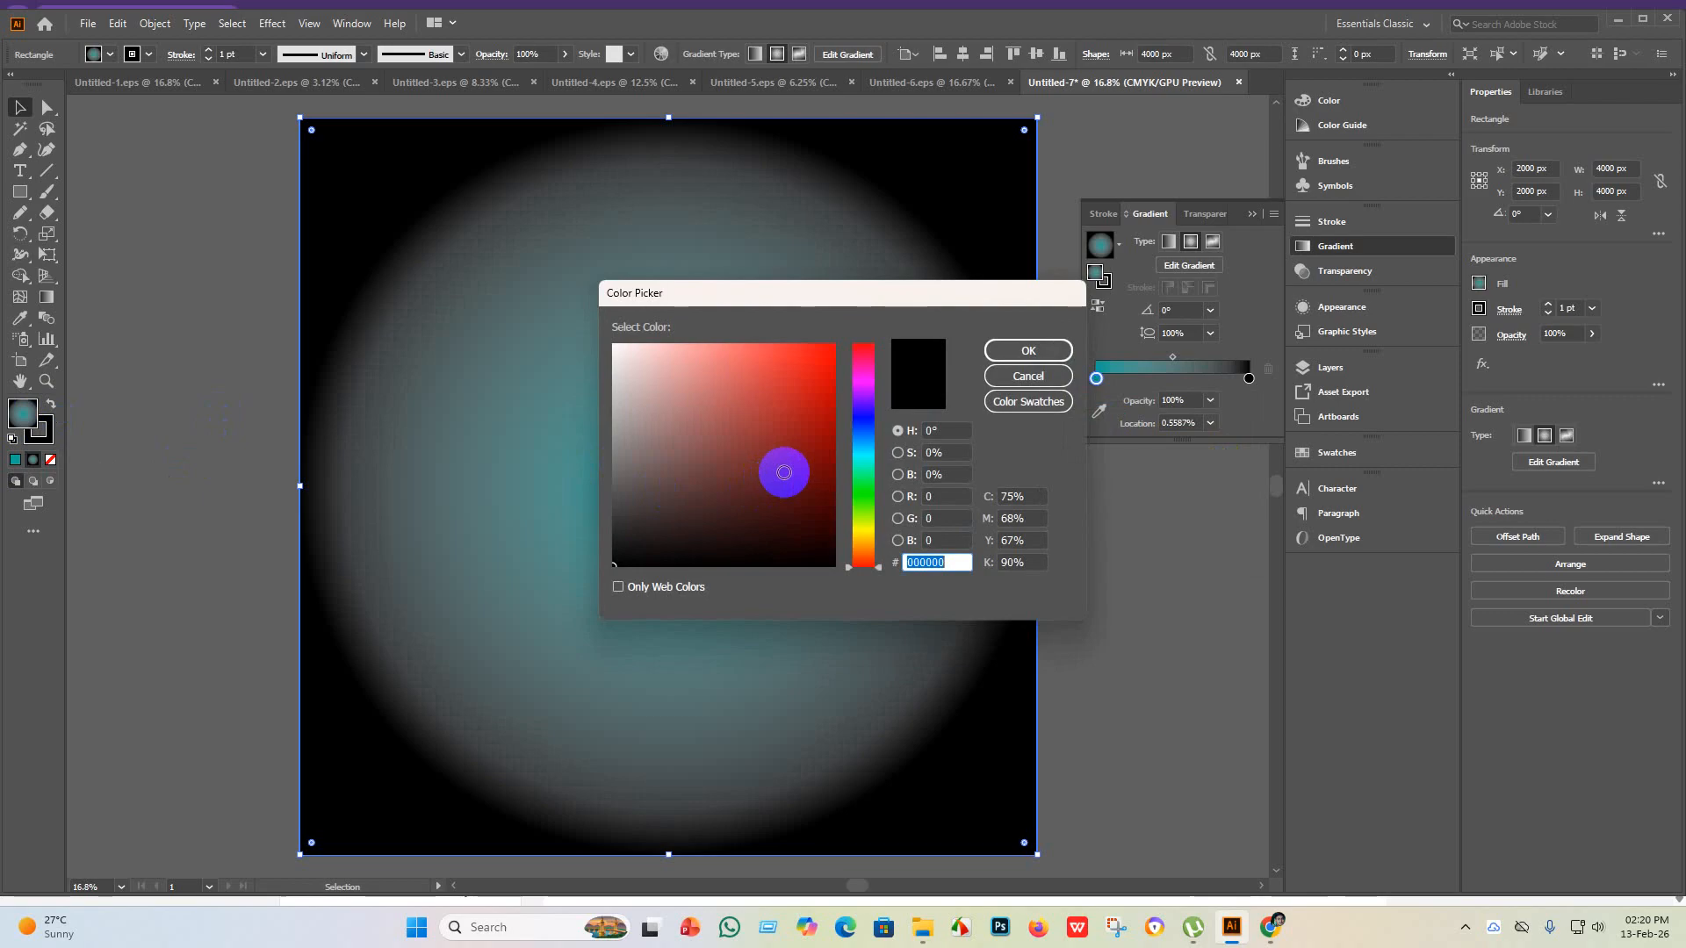
pyautogui.click(861, 456)
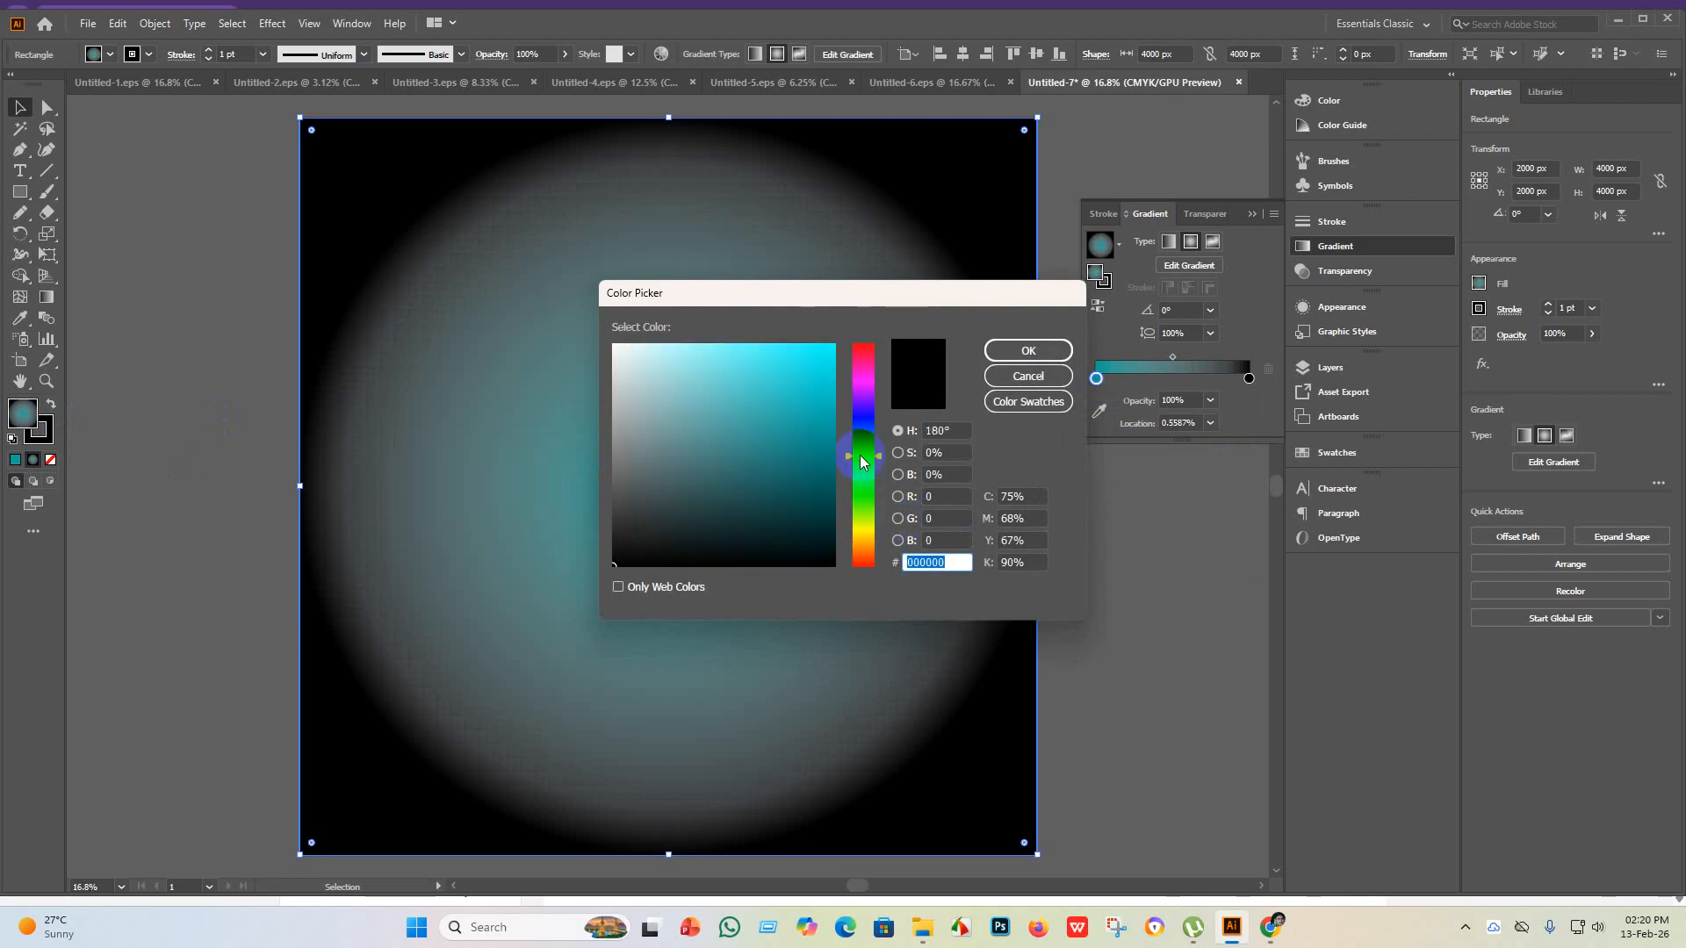
pyautogui.click(825, 394)
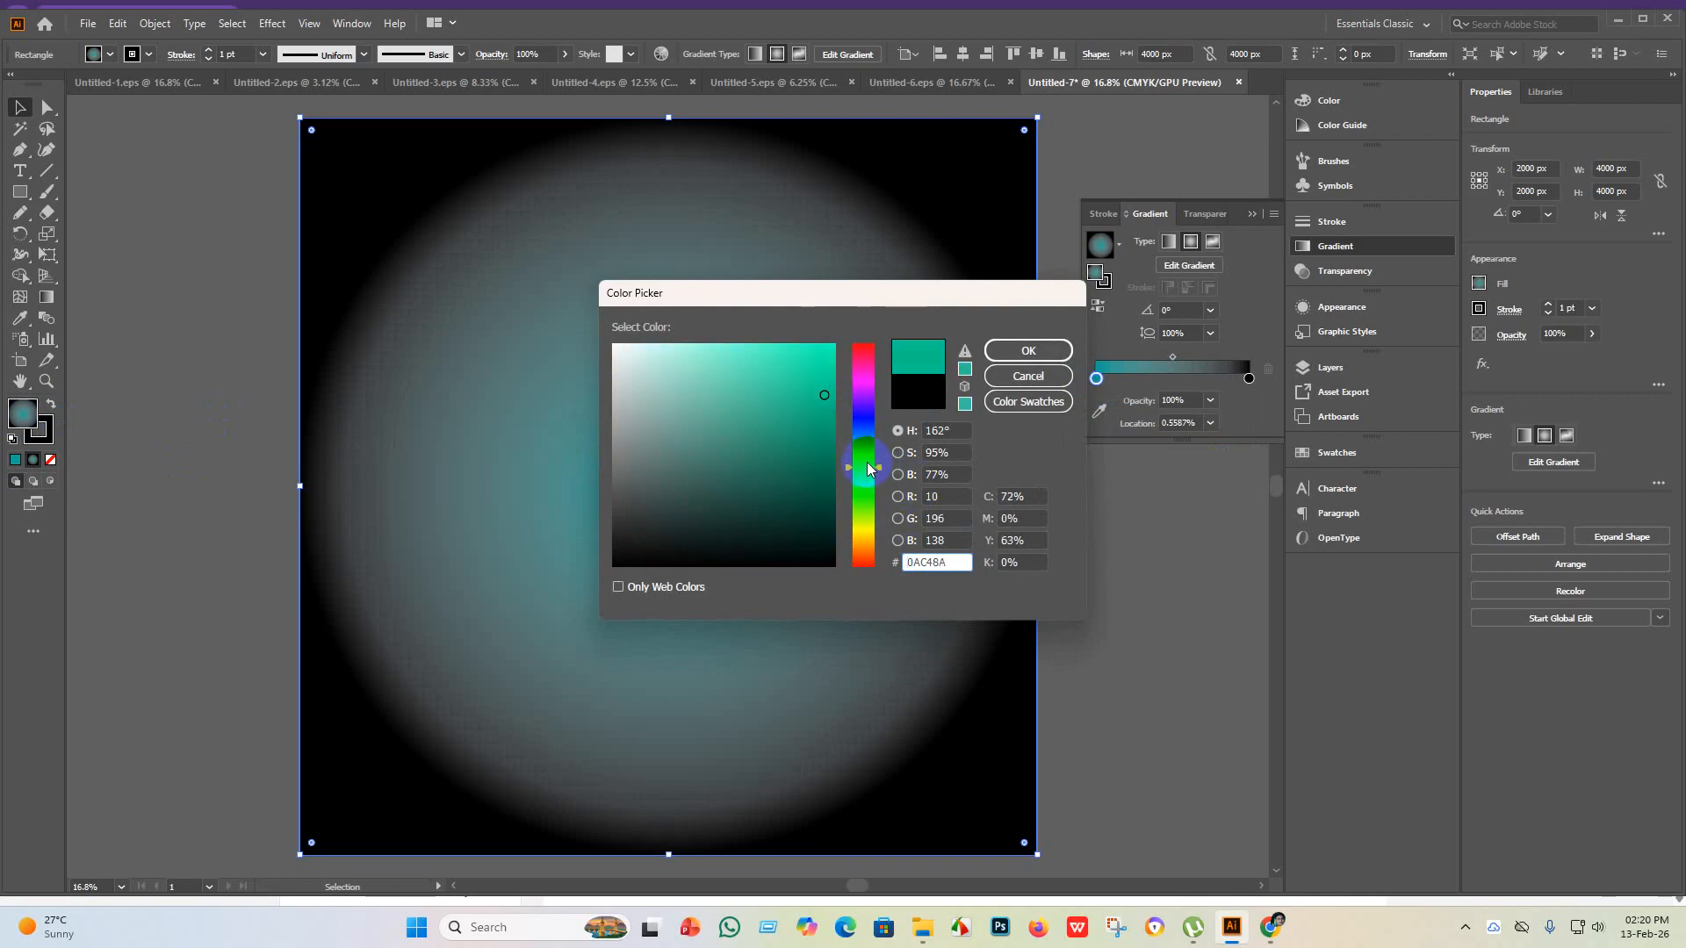
pyautogui.moveTo(868, 463)
pyautogui.mouseDown()
pyautogui.moveTo(864, 424)
pyautogui.moveTo(867, 458)
pyautogui.mouseUp()
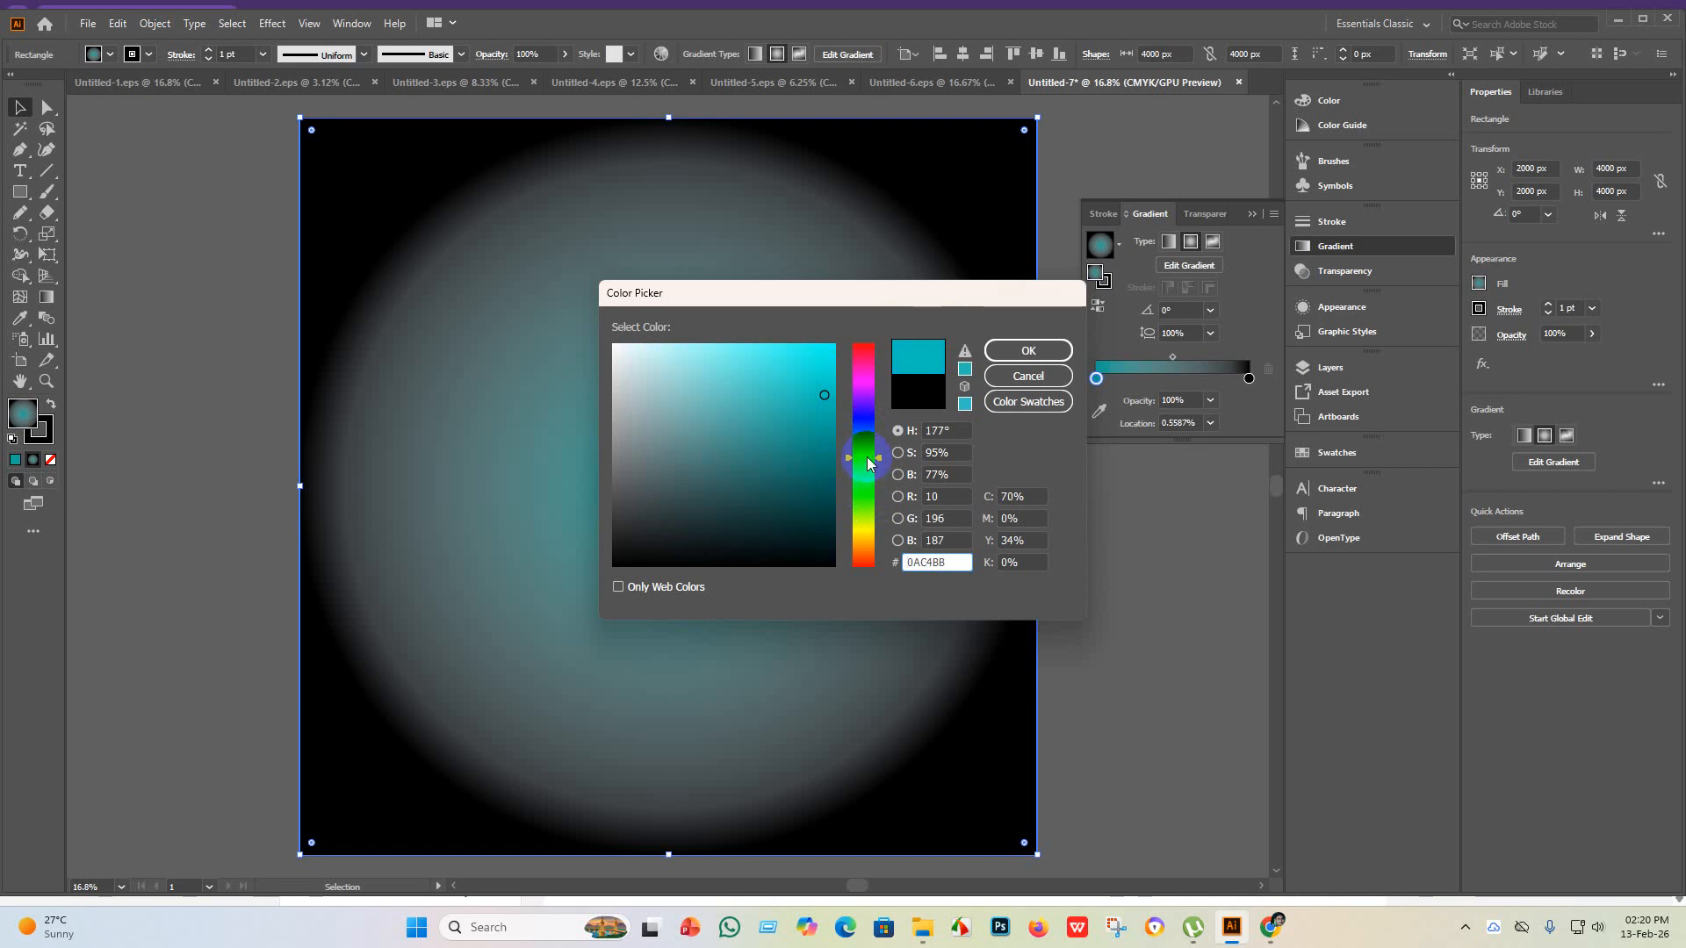
pyautogui.click(809, 348)
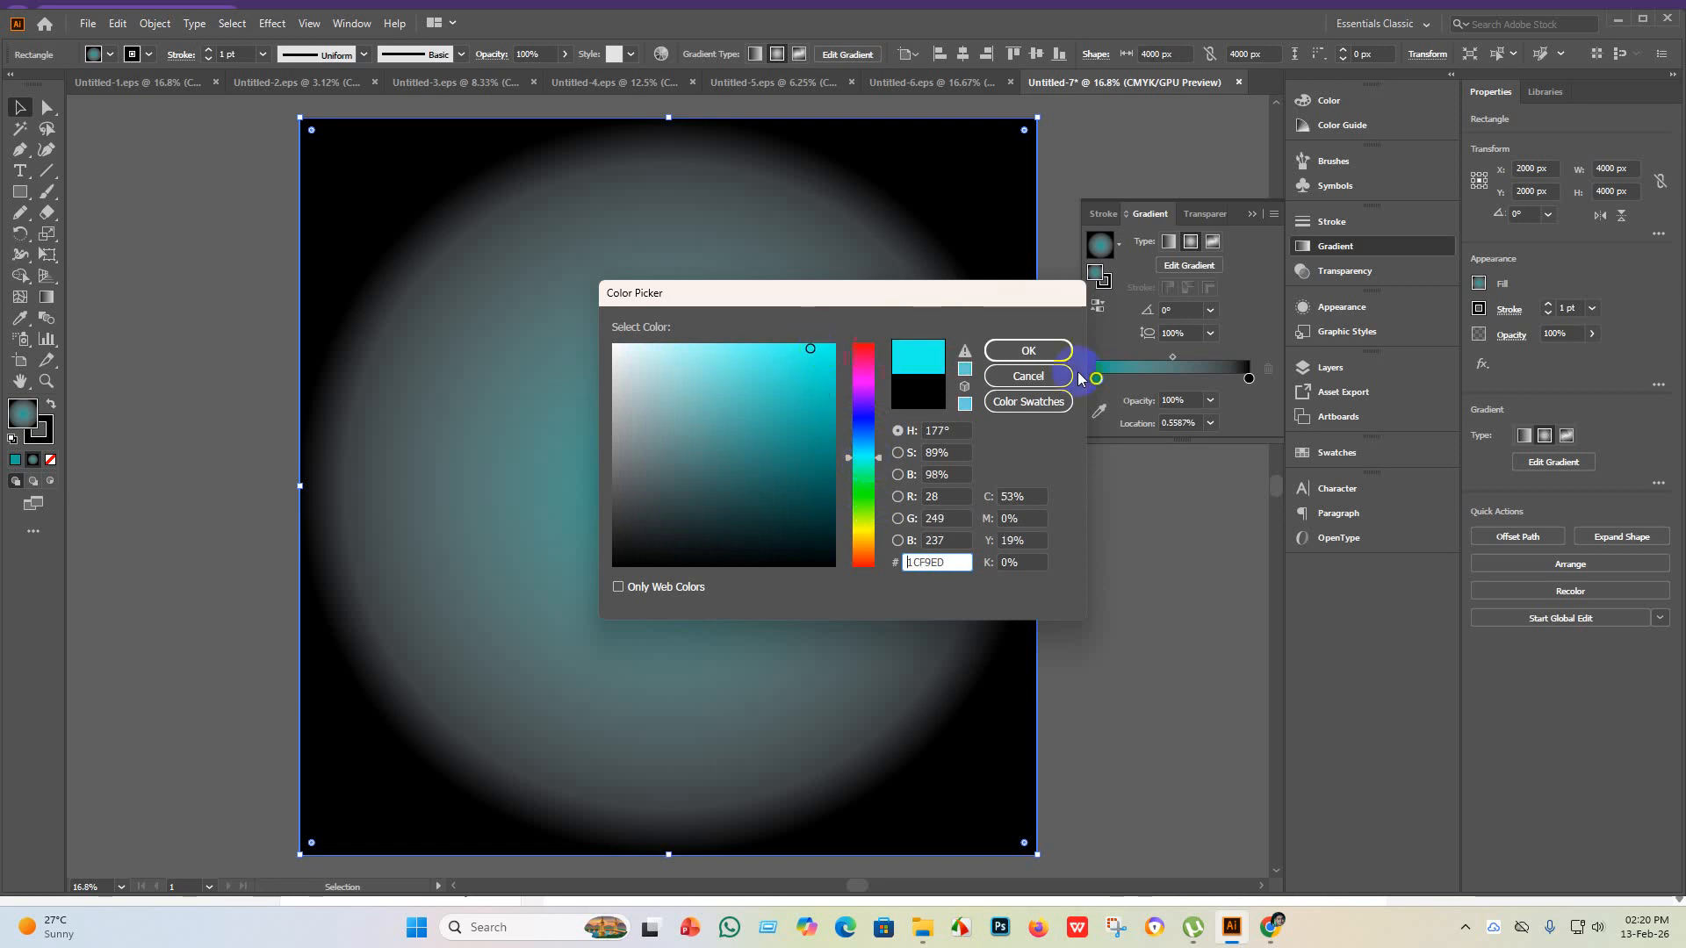
pyautogui.click(1028, 350)
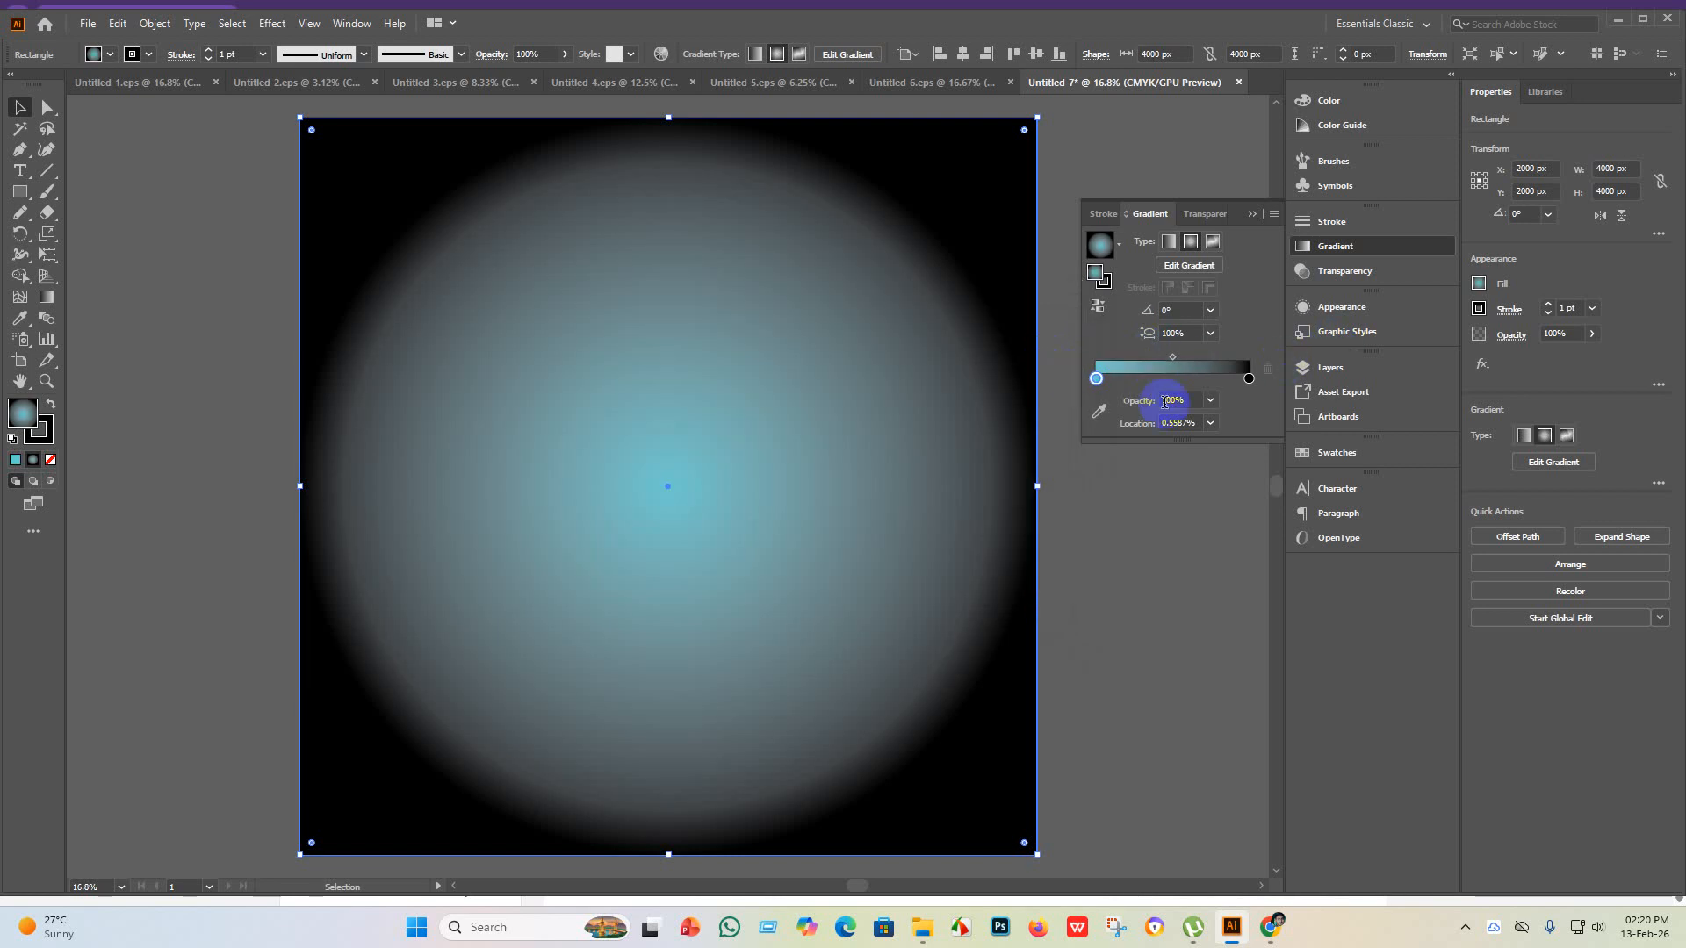
# - Change the gradient's outer stop from black to the medium teal 26939E in the Color Picker
pyautogui.click(1249, 378)
pyautogui.doubleClick(1250, 379)
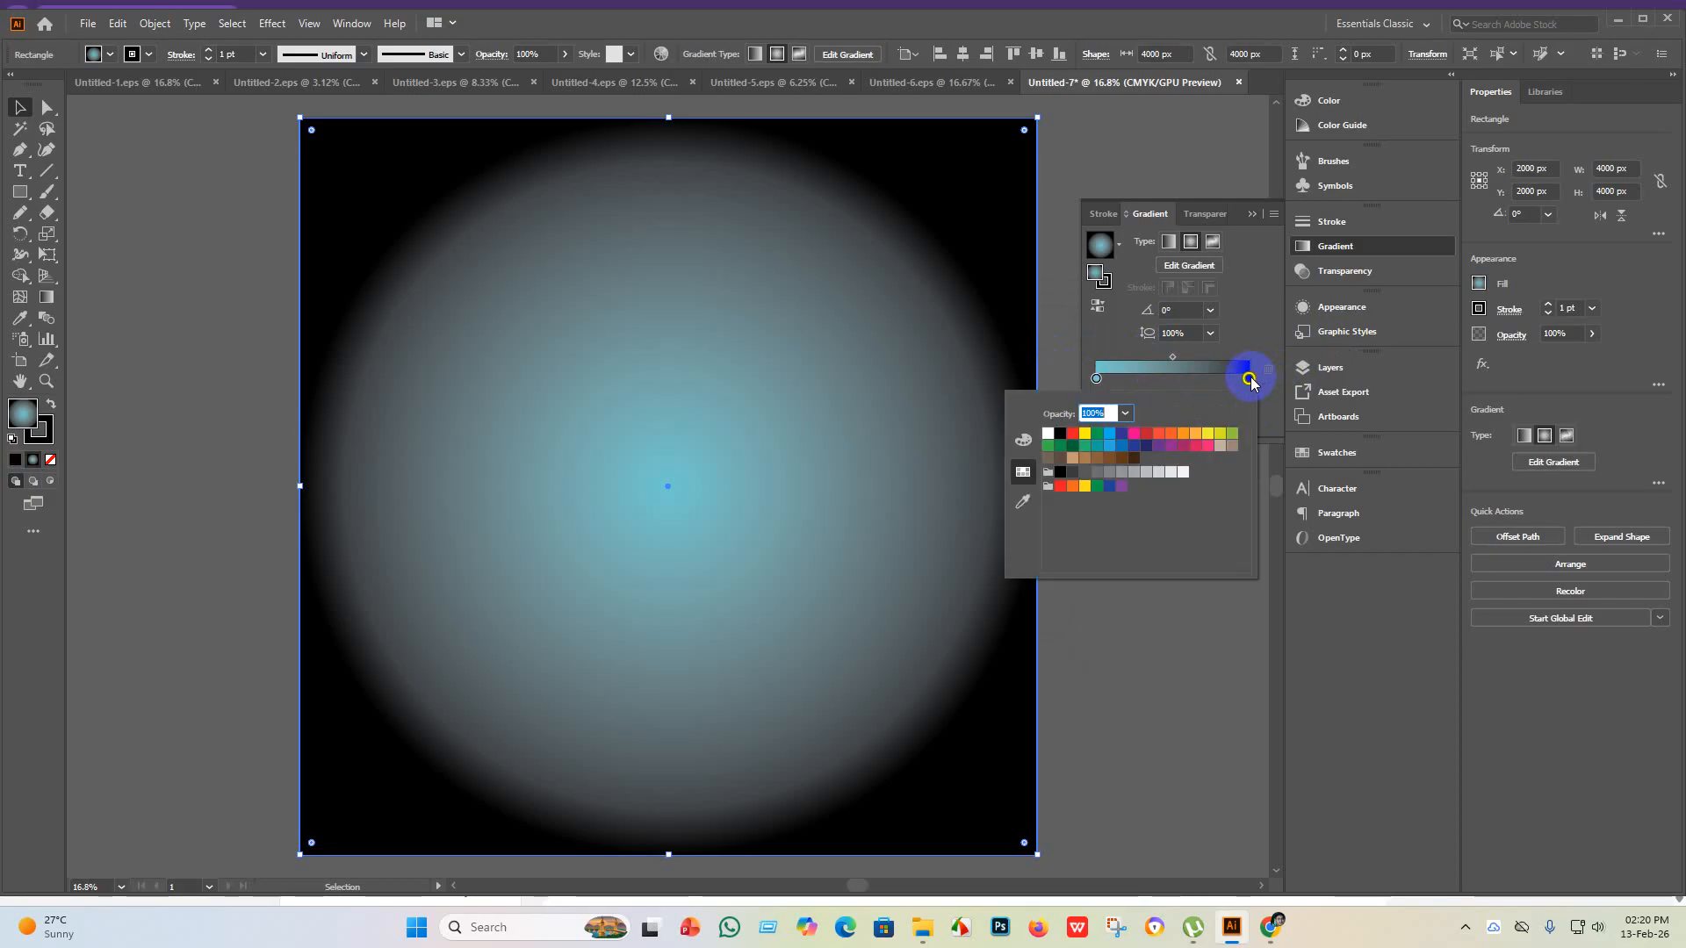
pyautogui.doubleClick(23, 428)
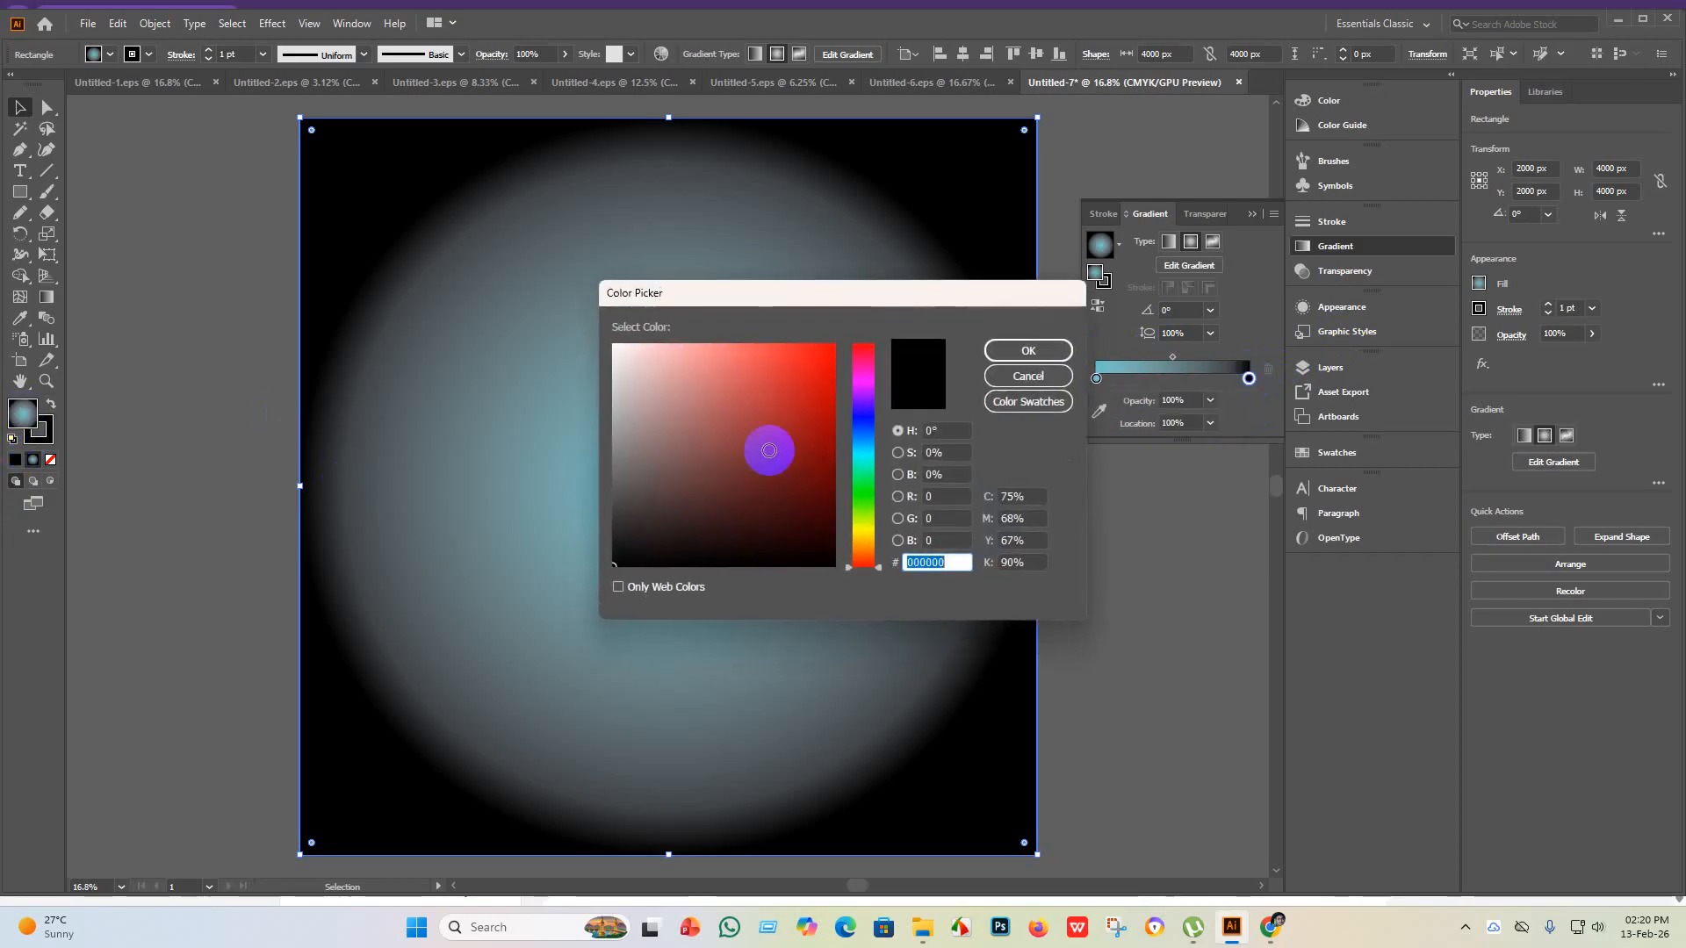
pyautogui.click(861, 452)
pyautogui.moveTo(819, 451)
pyautogui.mouseDown()
pyautogui.moveTo(816, 493)
pyautogui.moveTo(823, 458)
pyautogui.moveTo(777, 430)
pyautogui.mouseUp()
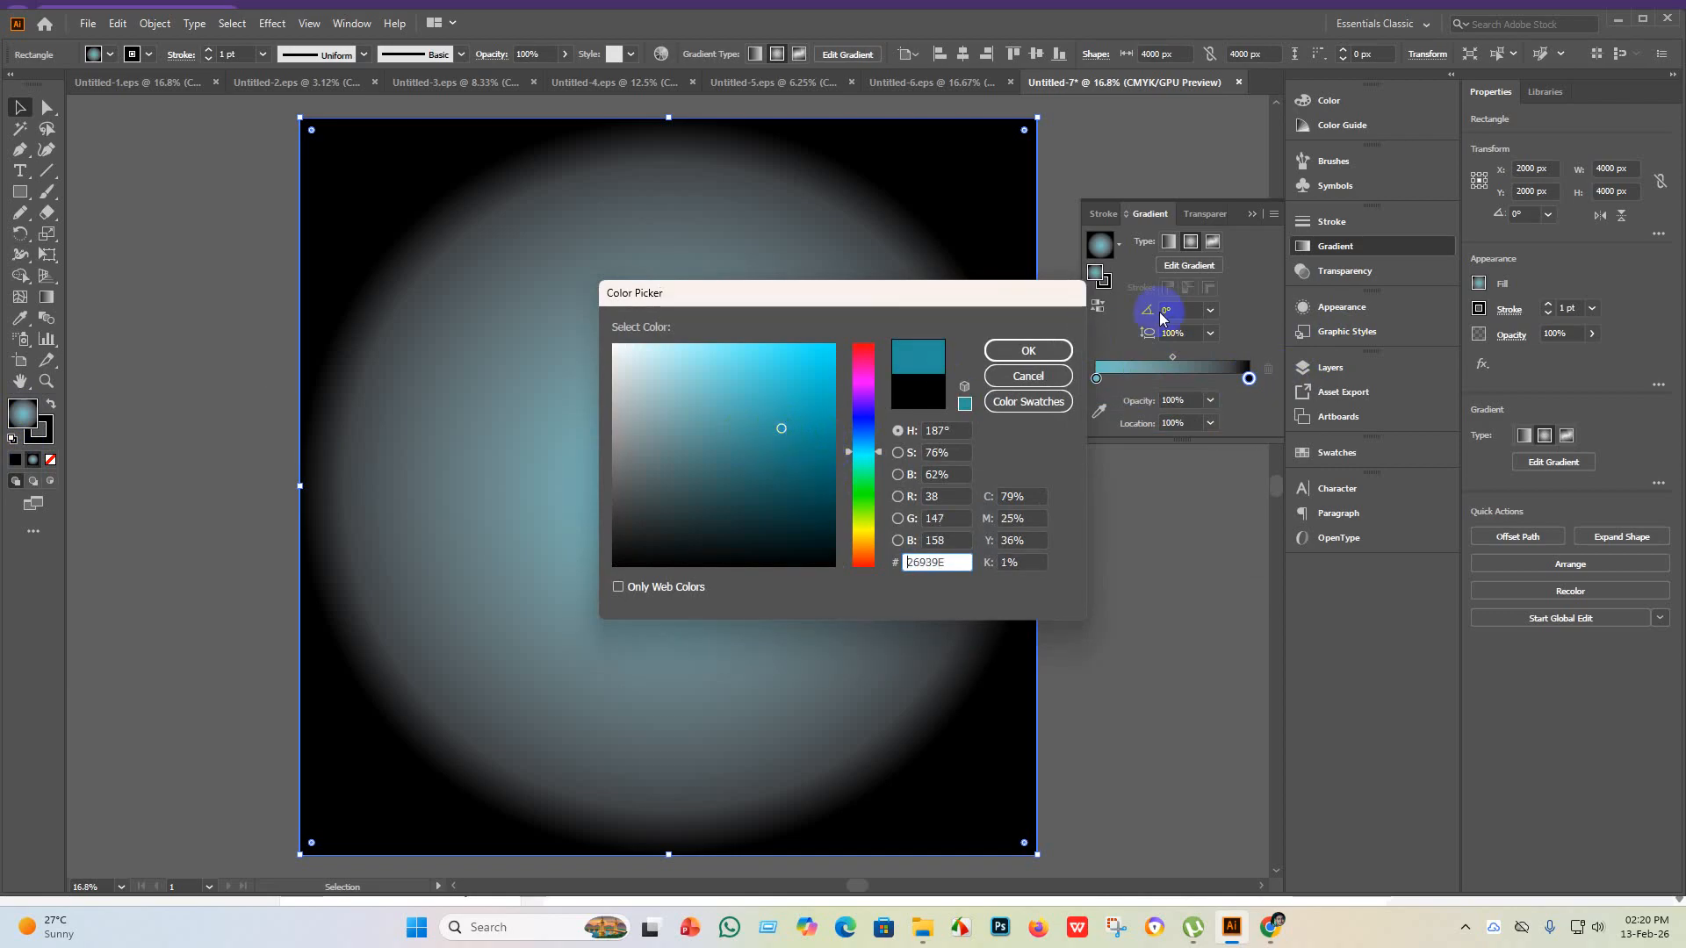
pyautogui.click(1027, 350)
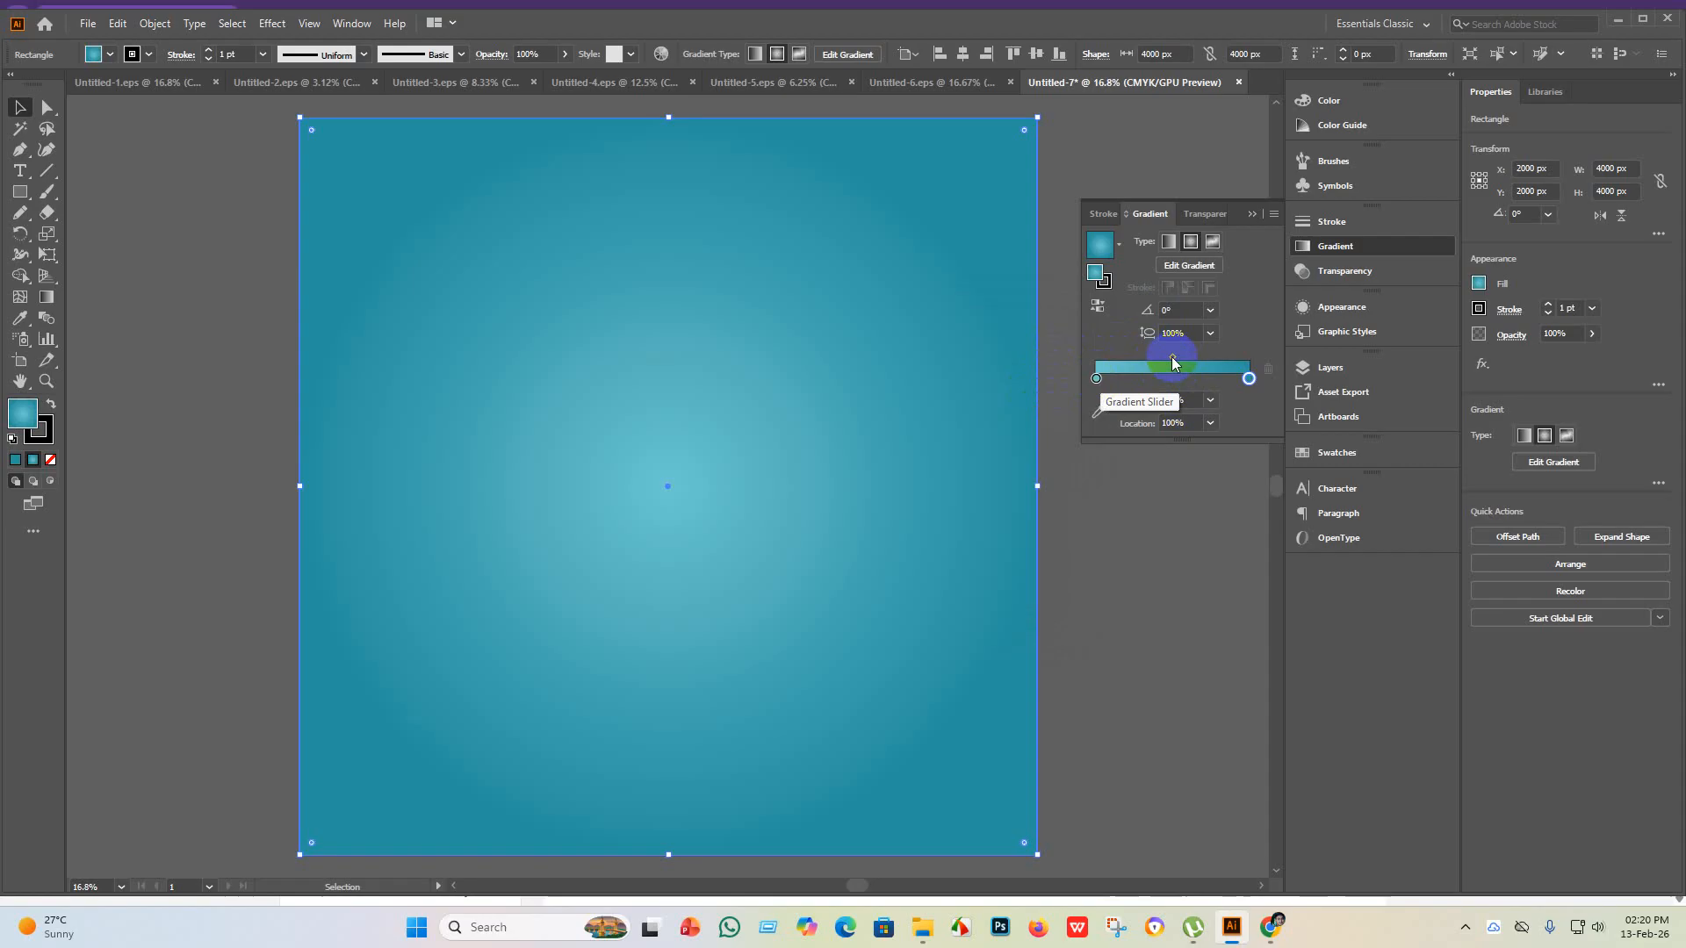
# - Try different gradient midpoint positions and delete the stray extra stop near the center stop
pyautogui.moveTo(1173, 358); pyautogui.dragTo(1198, 360)
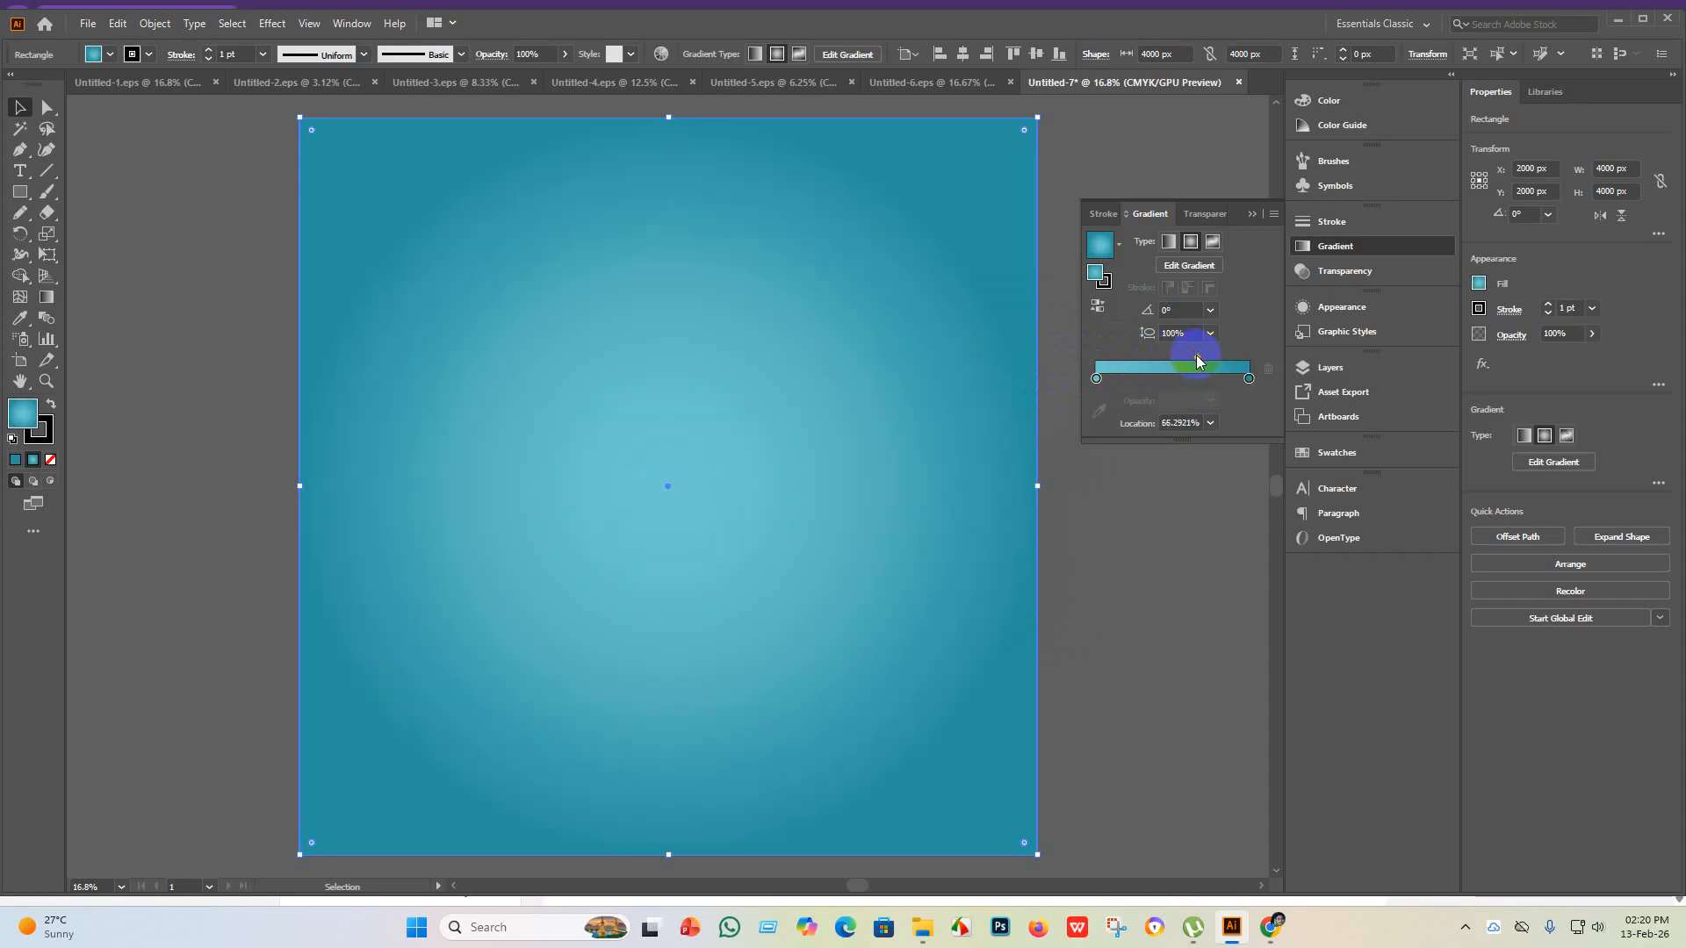
pyautogui.moveTo(1181, 368); pyautogui.dragTo(1177, 372)
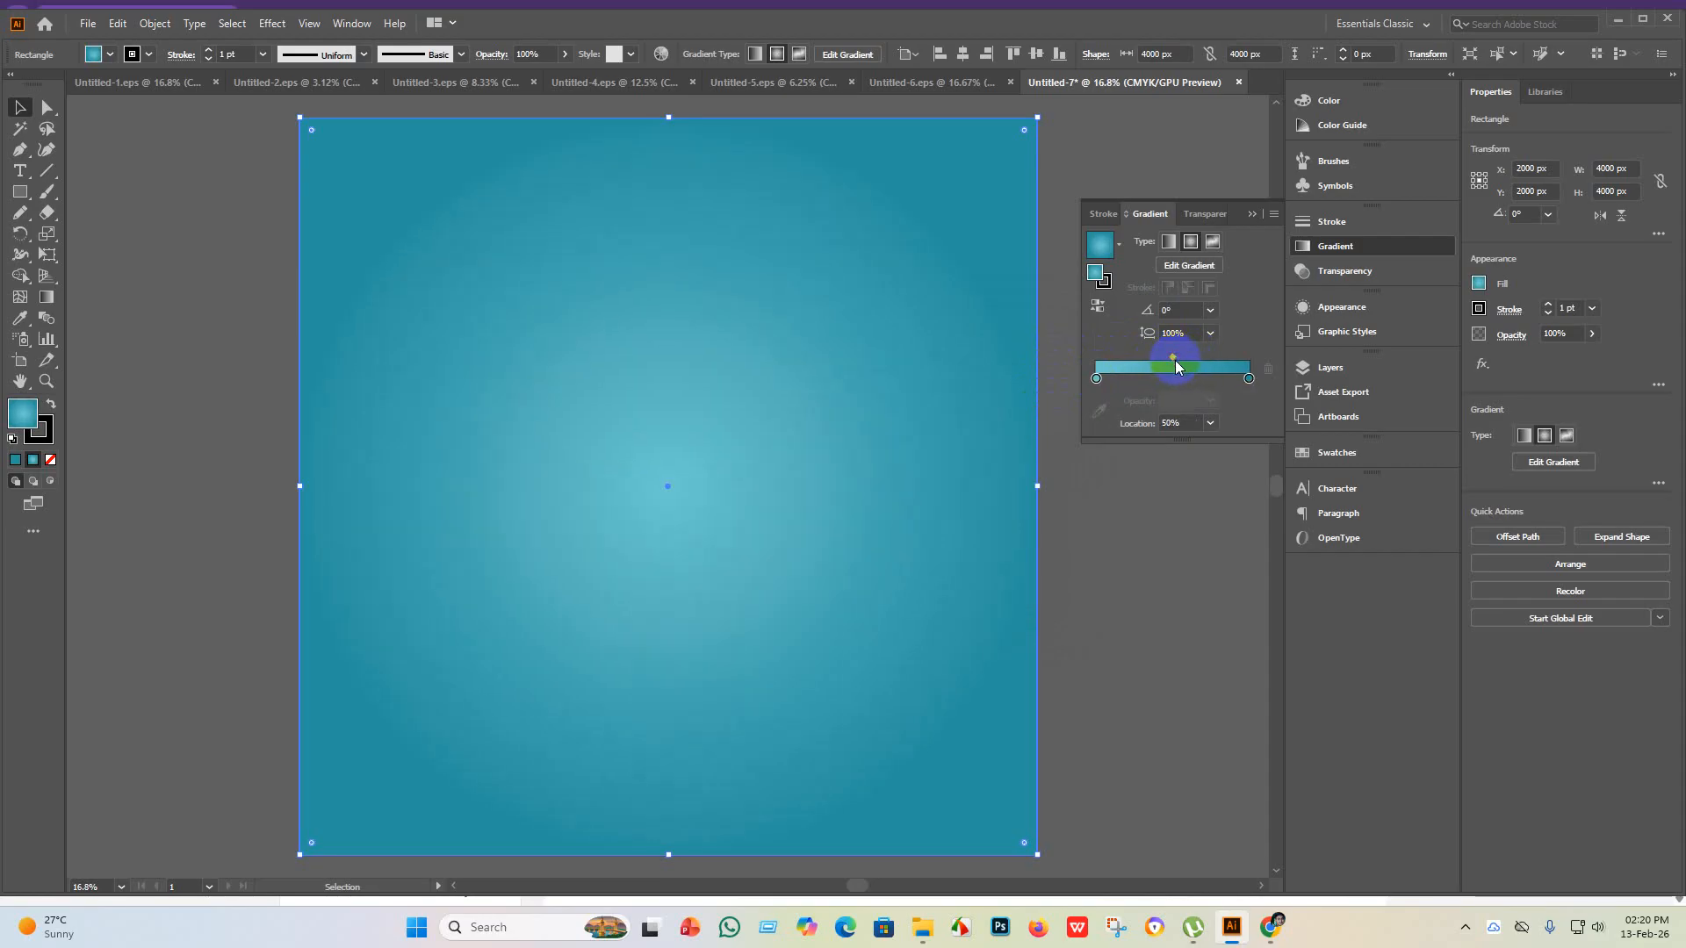
pyautogui.click(1103, 380)
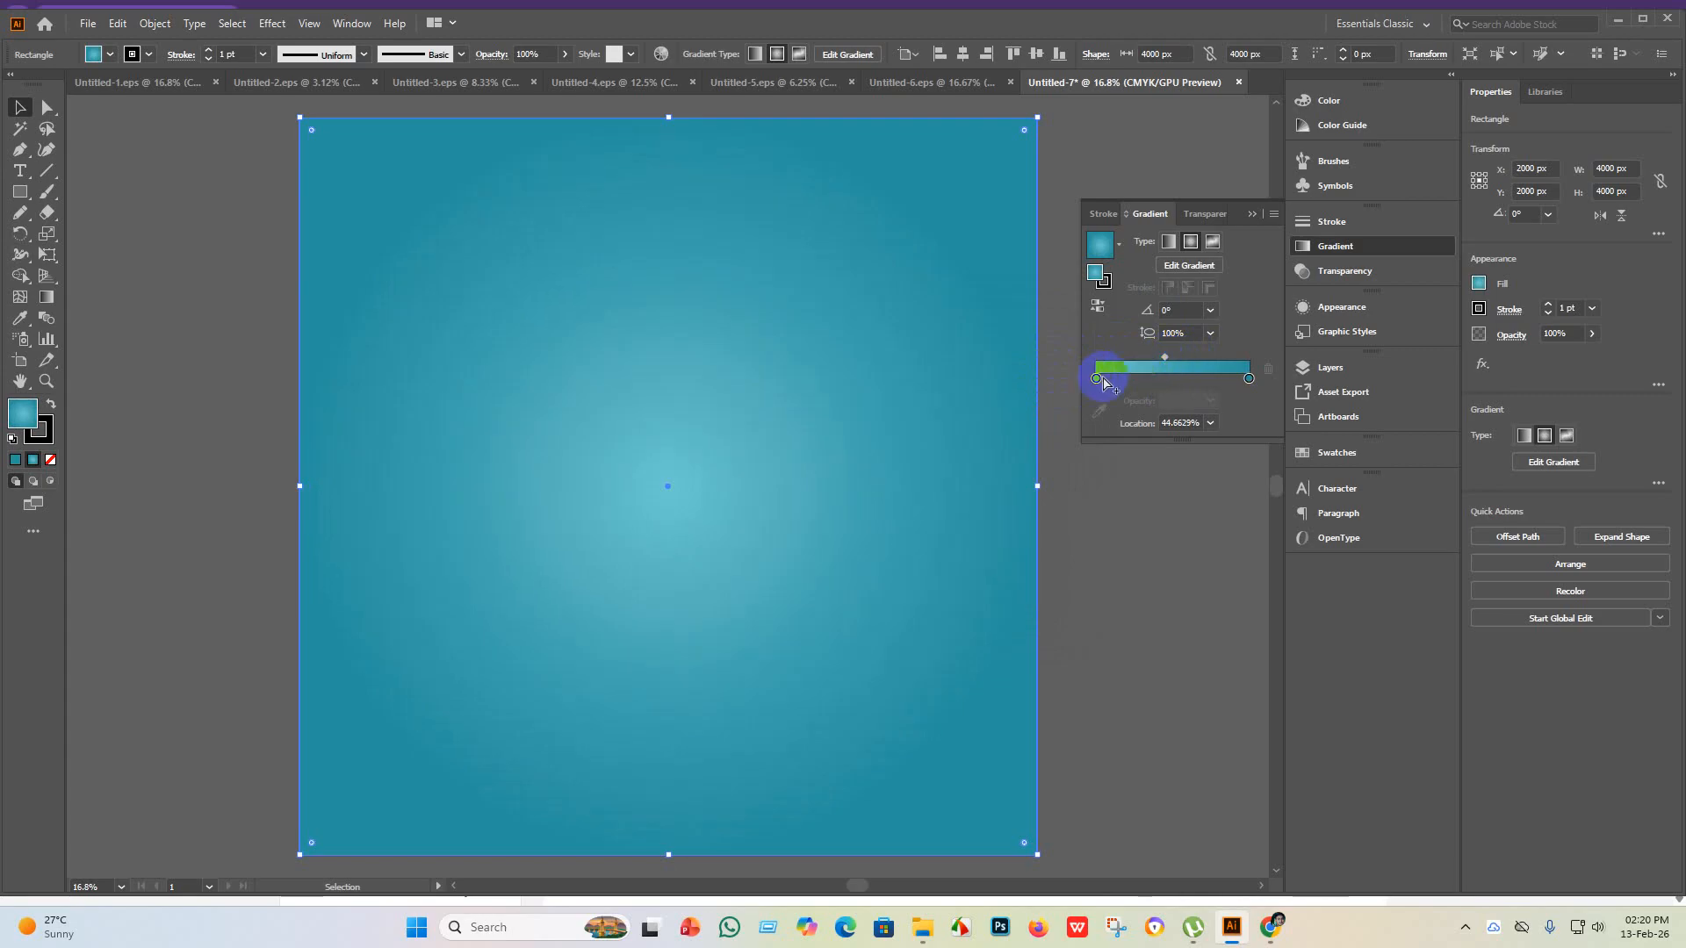
pyautogui.doubleClick(1101, 378)
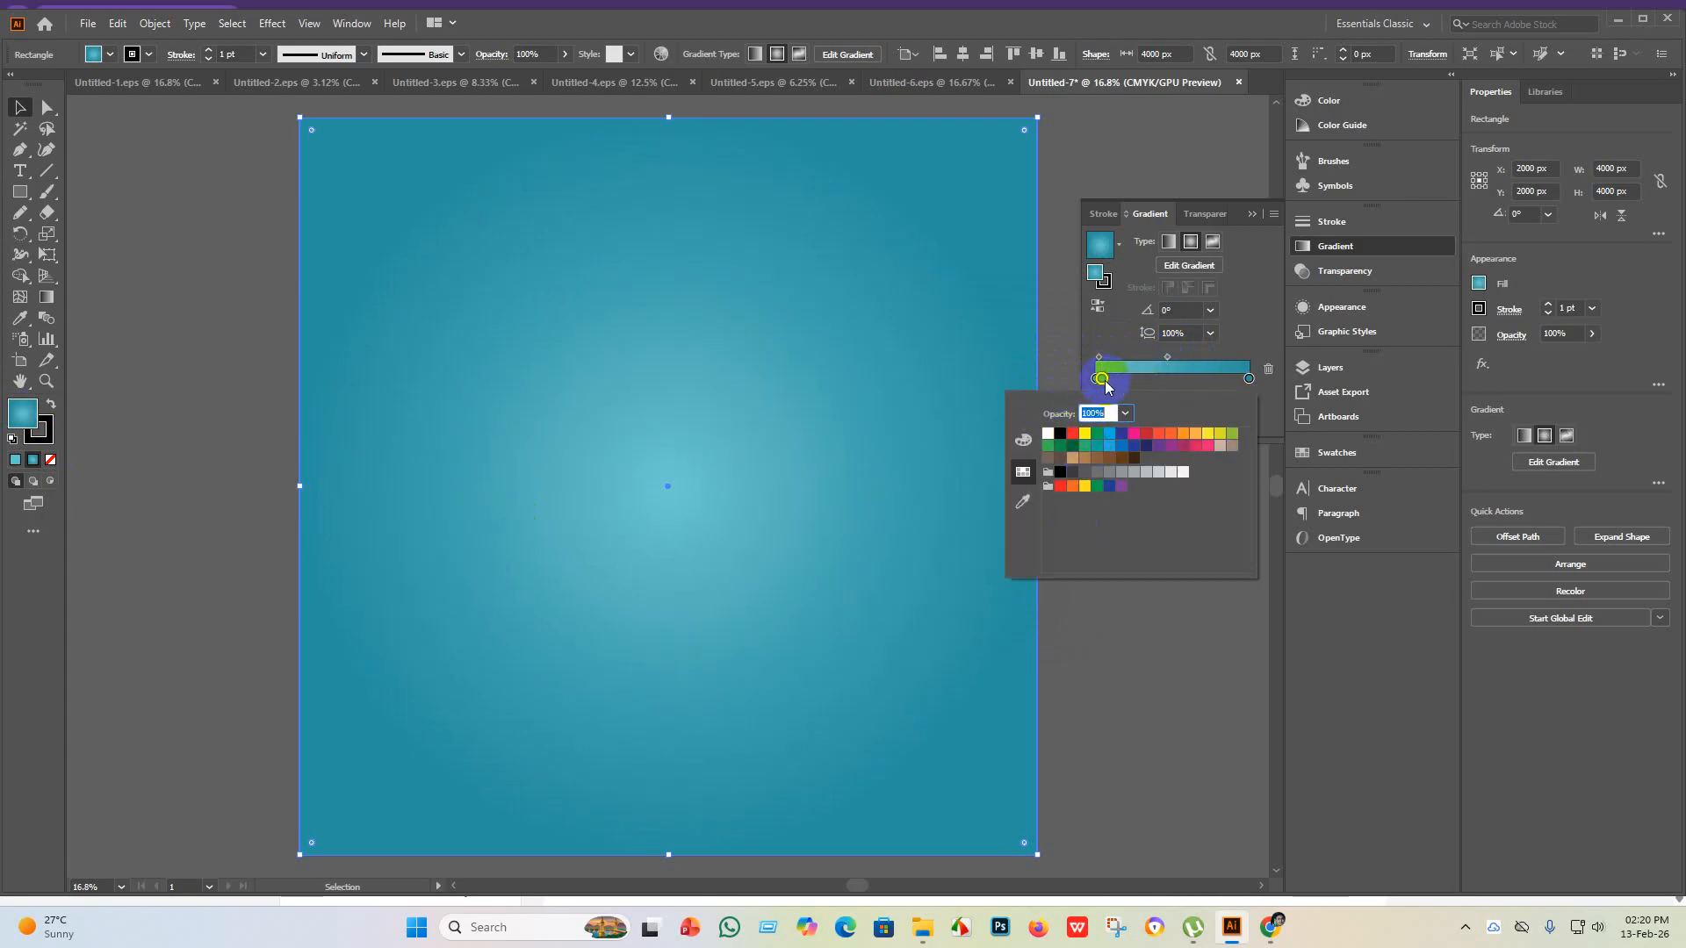
pyautogui.click(1130, 389)
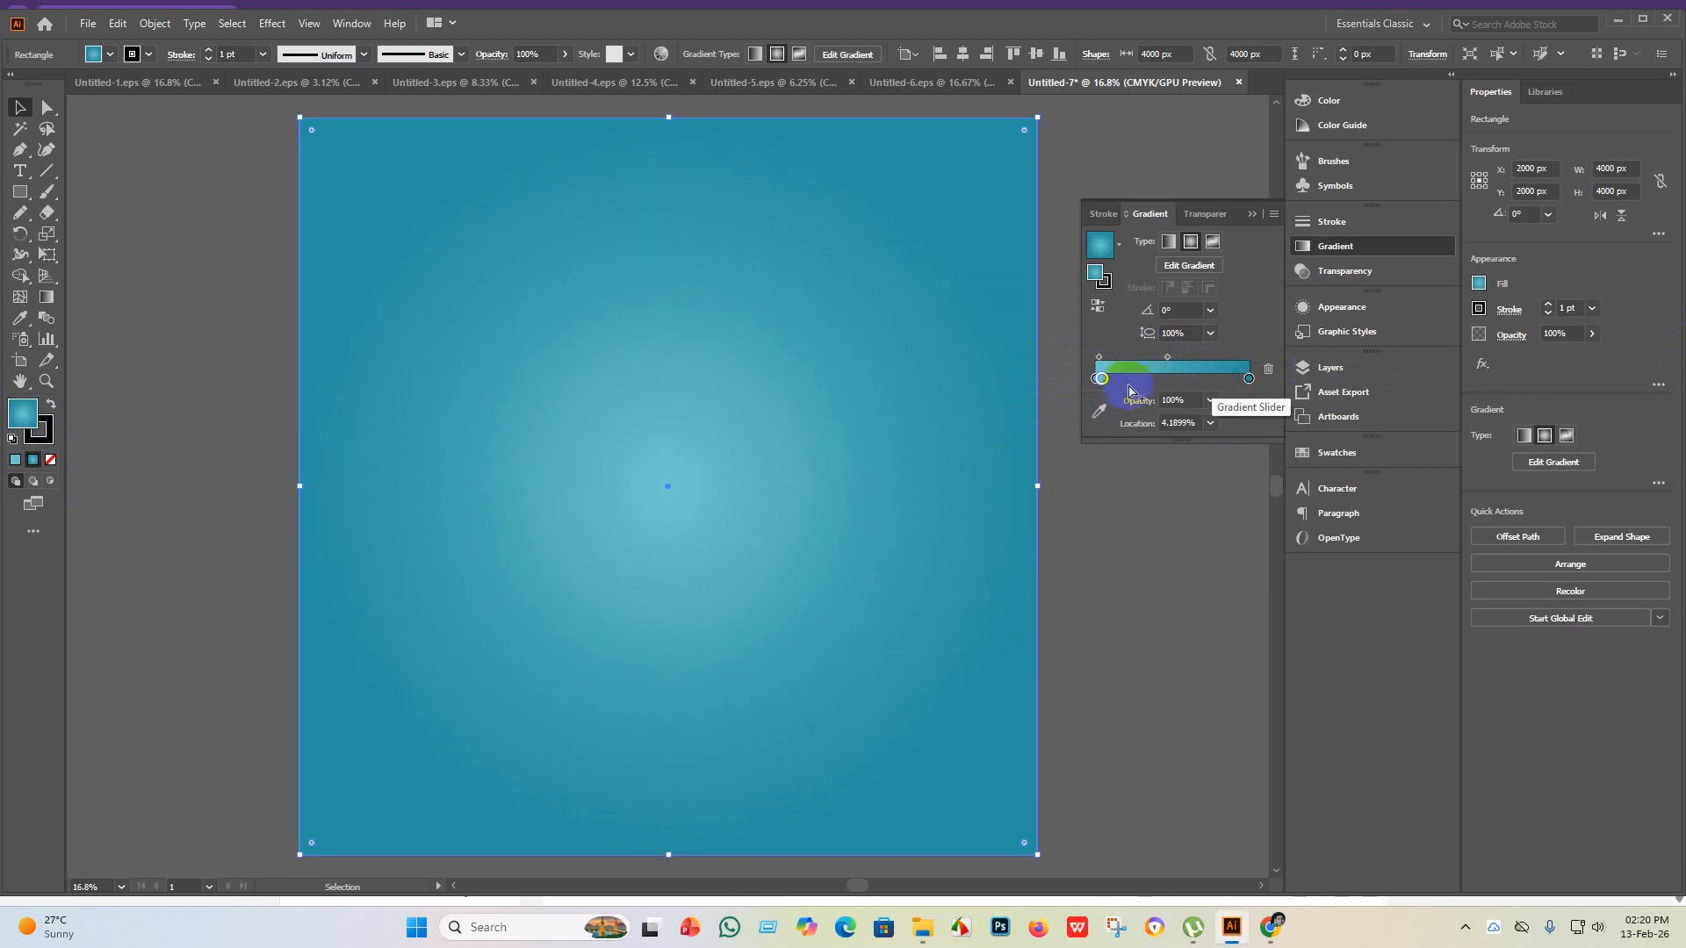
pyautogui.click(1102, 381)
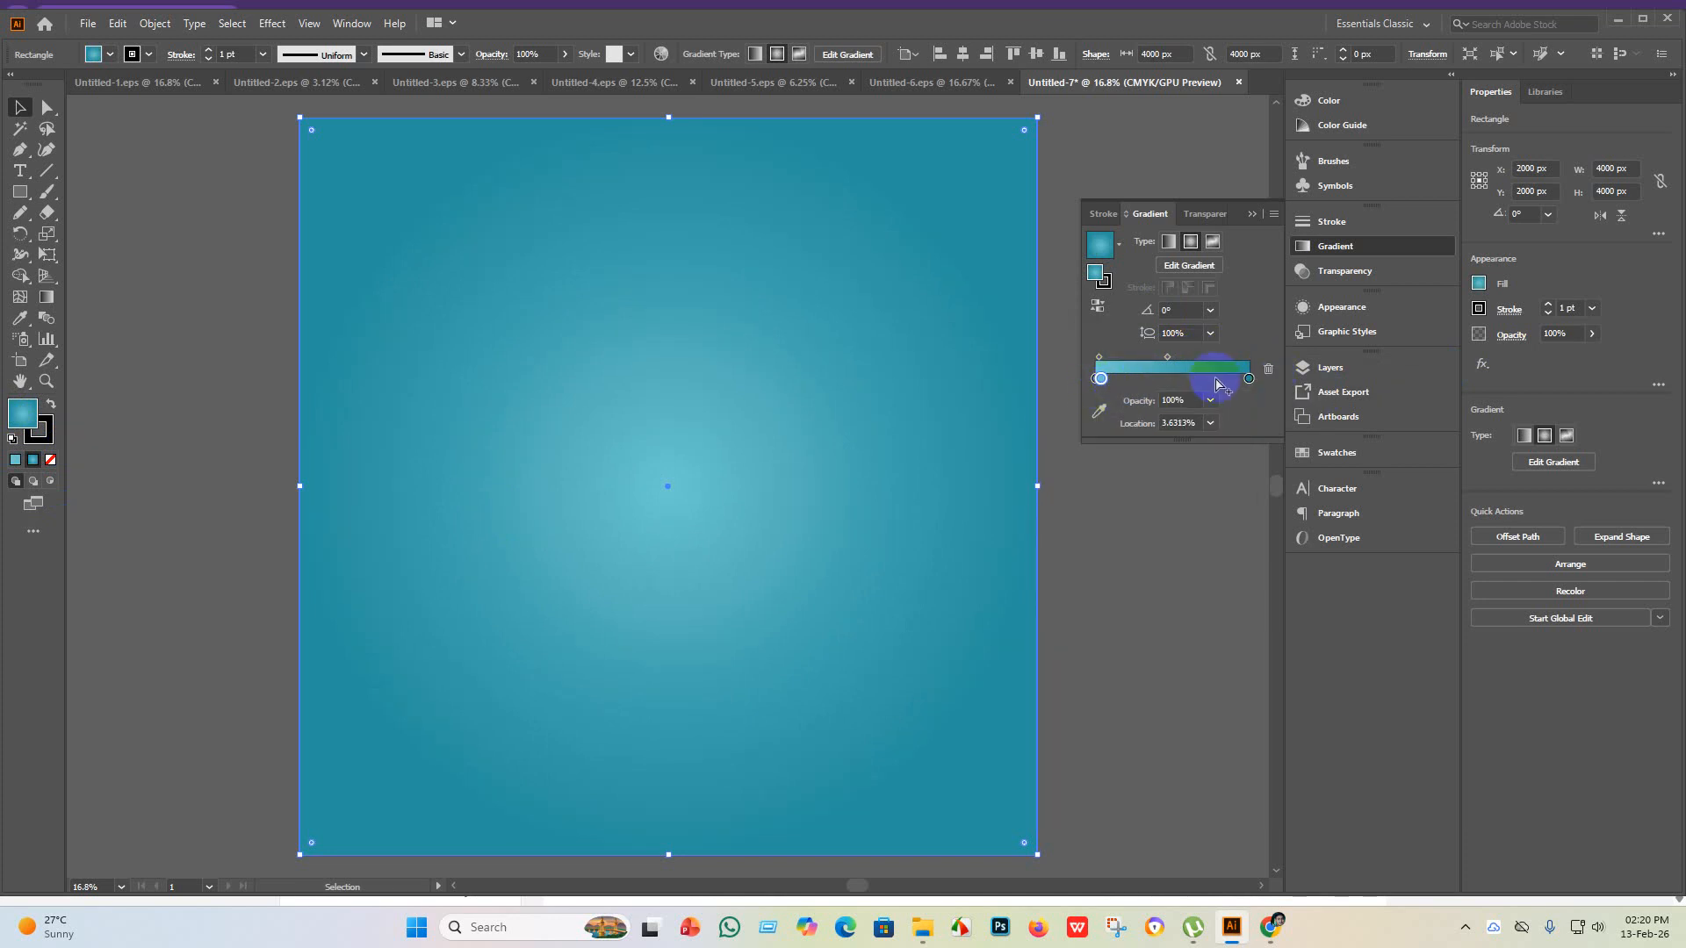
pyautogui.click(1270, 371)
# - Change the gradient's center stop to the light cyan 48F6FF in the Color Picker
pyautogui.moveTo(1099, 380); pyautogui.dragTo(1096, 380)
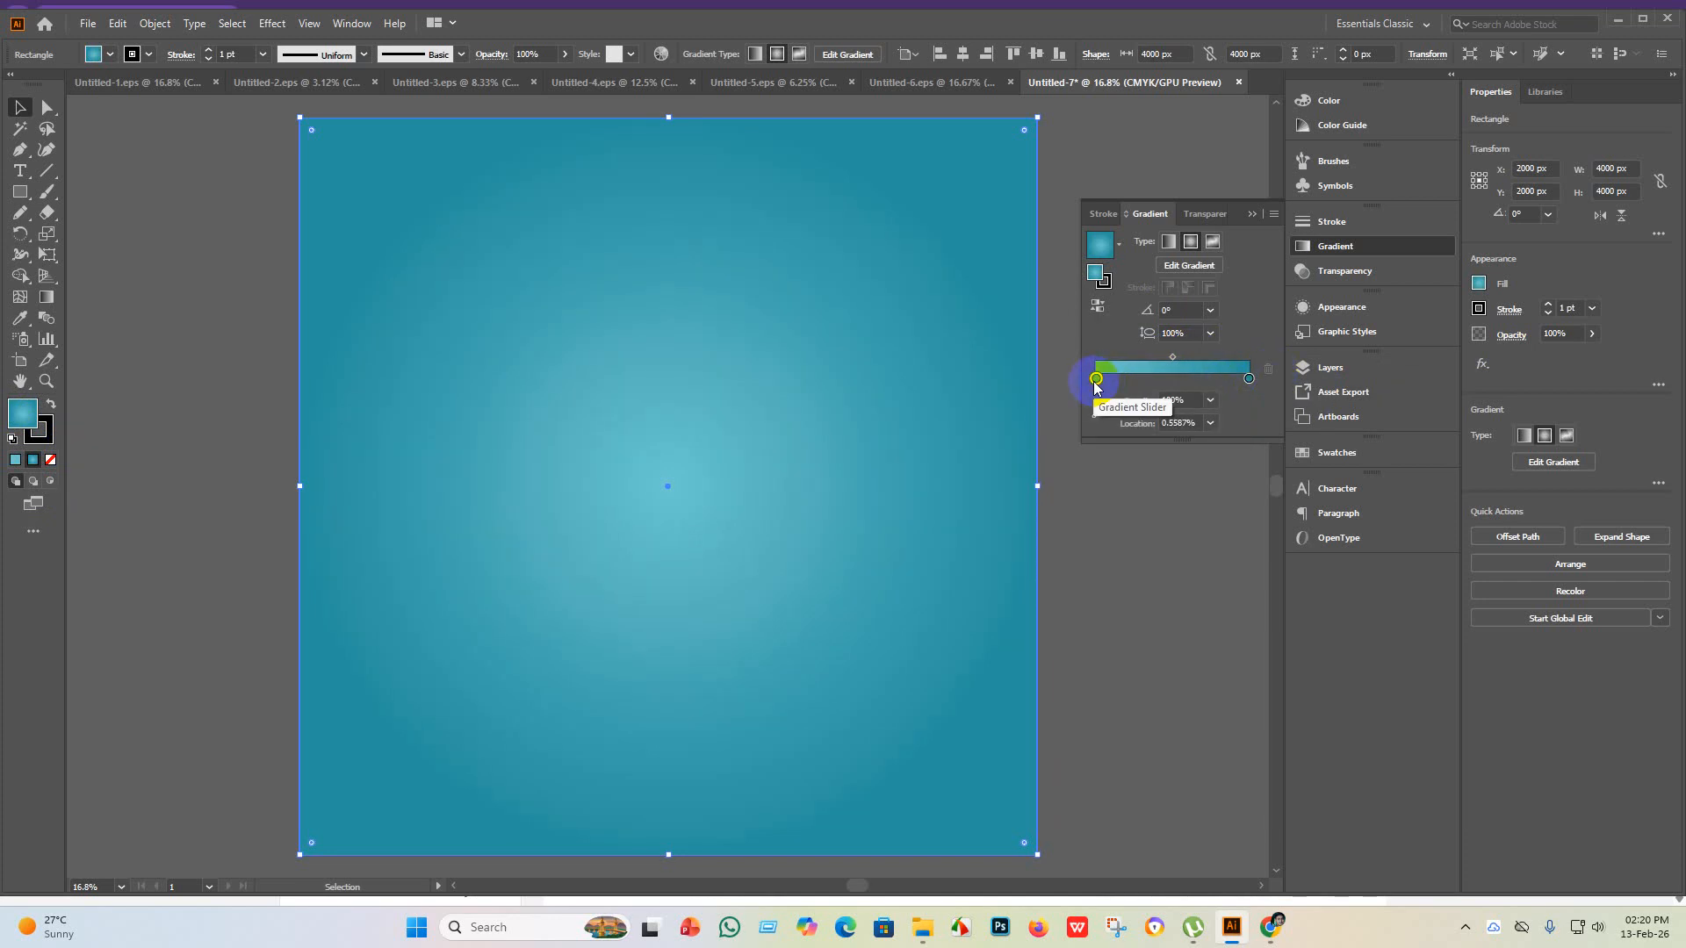
pyautogui.doubleClick(1096, 381)
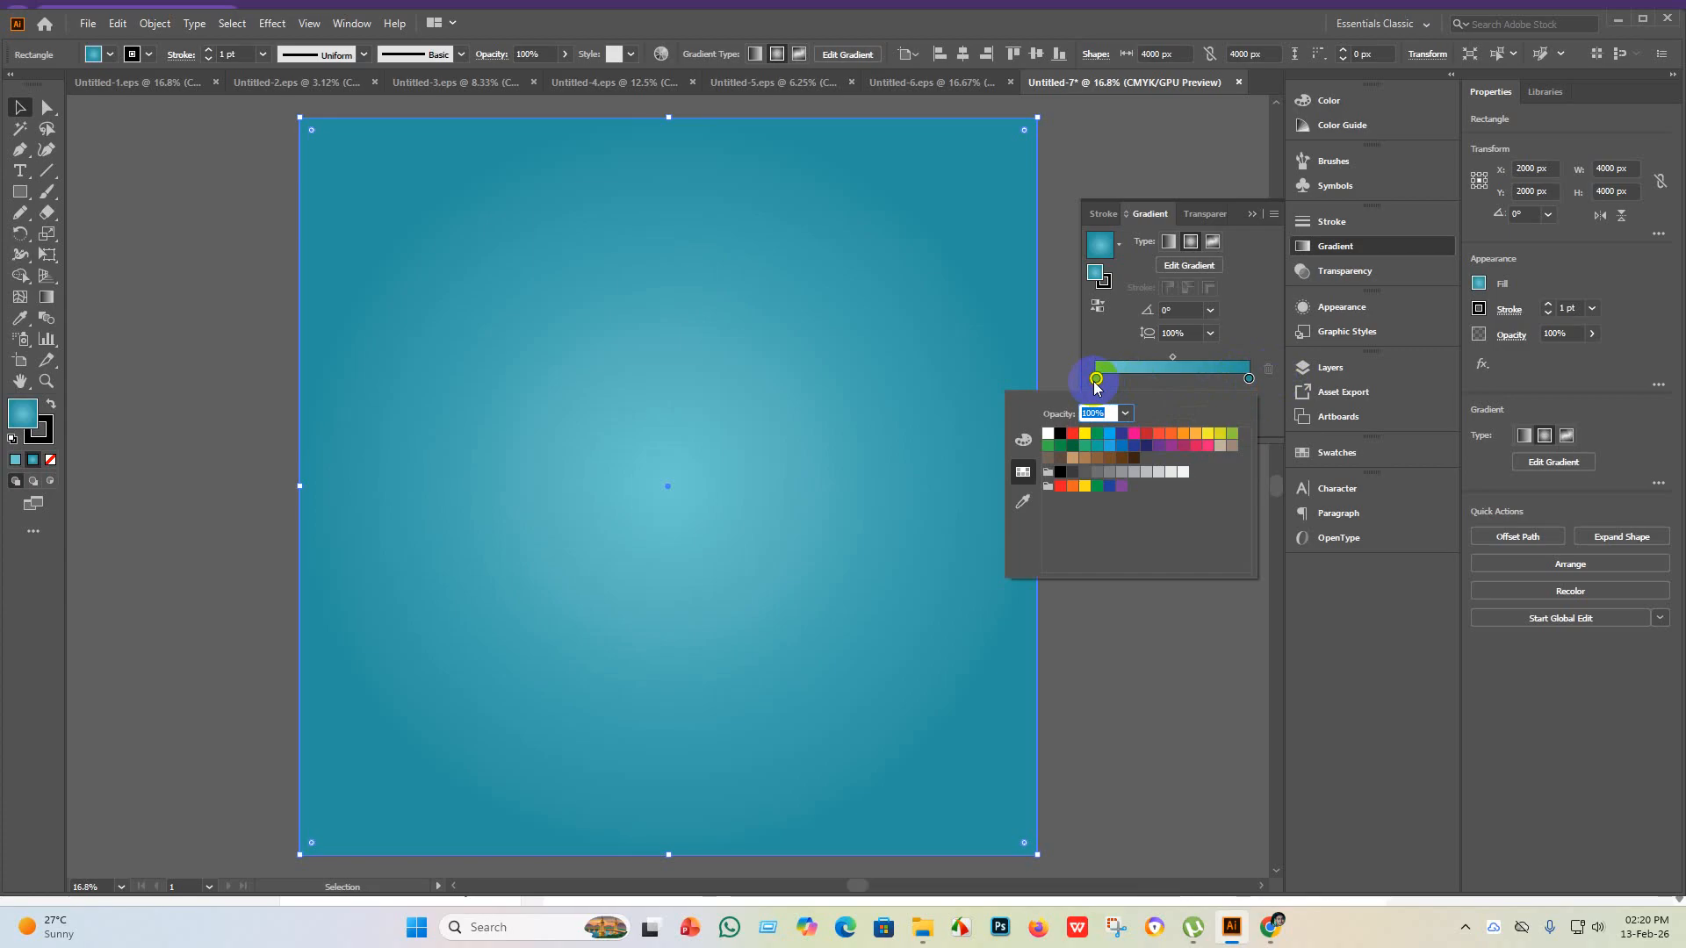
pyautogui.doubleClick(33, 414)
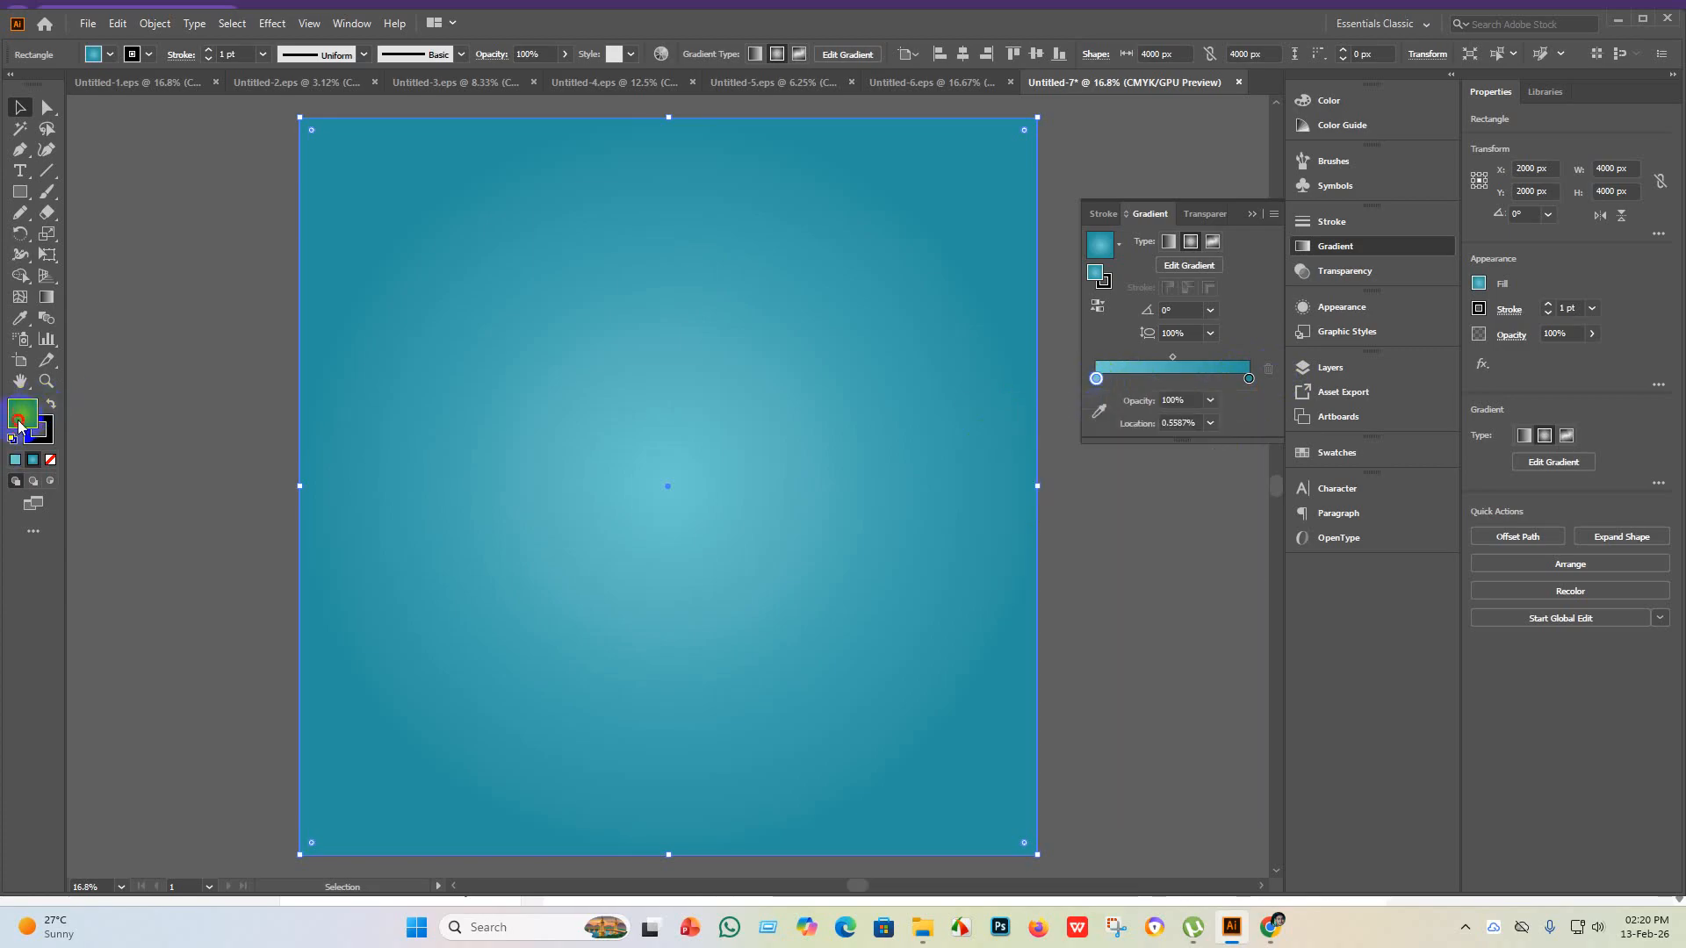
pyautogui.click(863, 454)
pyautogui.click(812, 344)
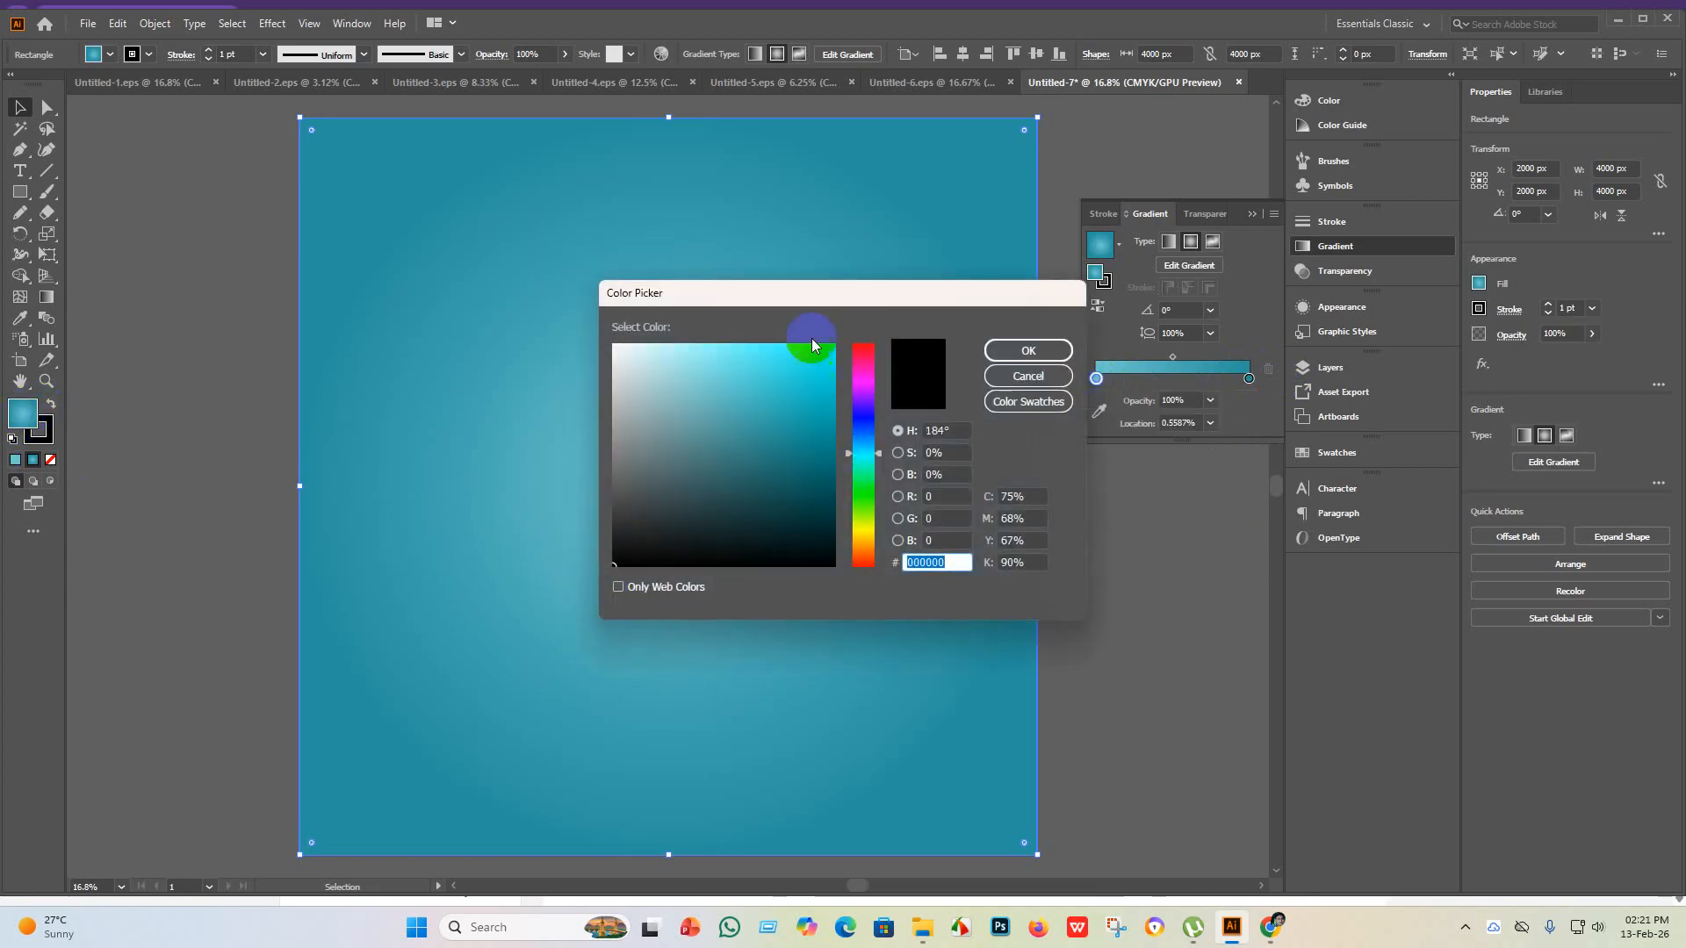
pyautogui.moveTo(812, 348); pyautogui.dragTo(774, 345)
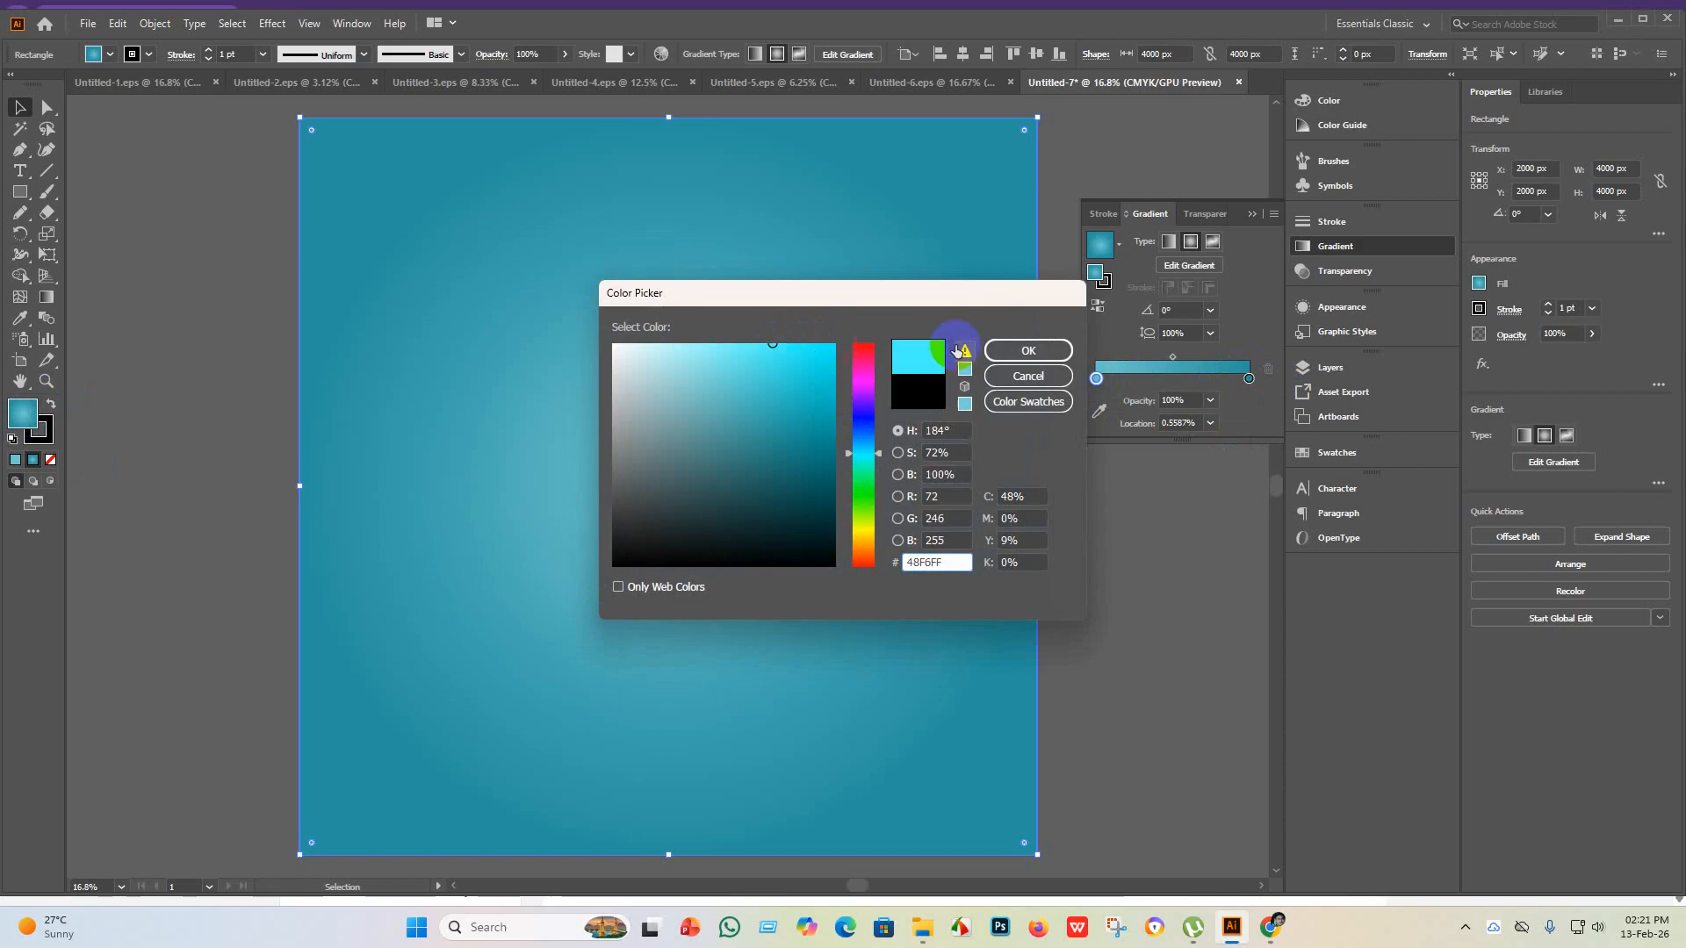
pyautogui.click(1048, 351)
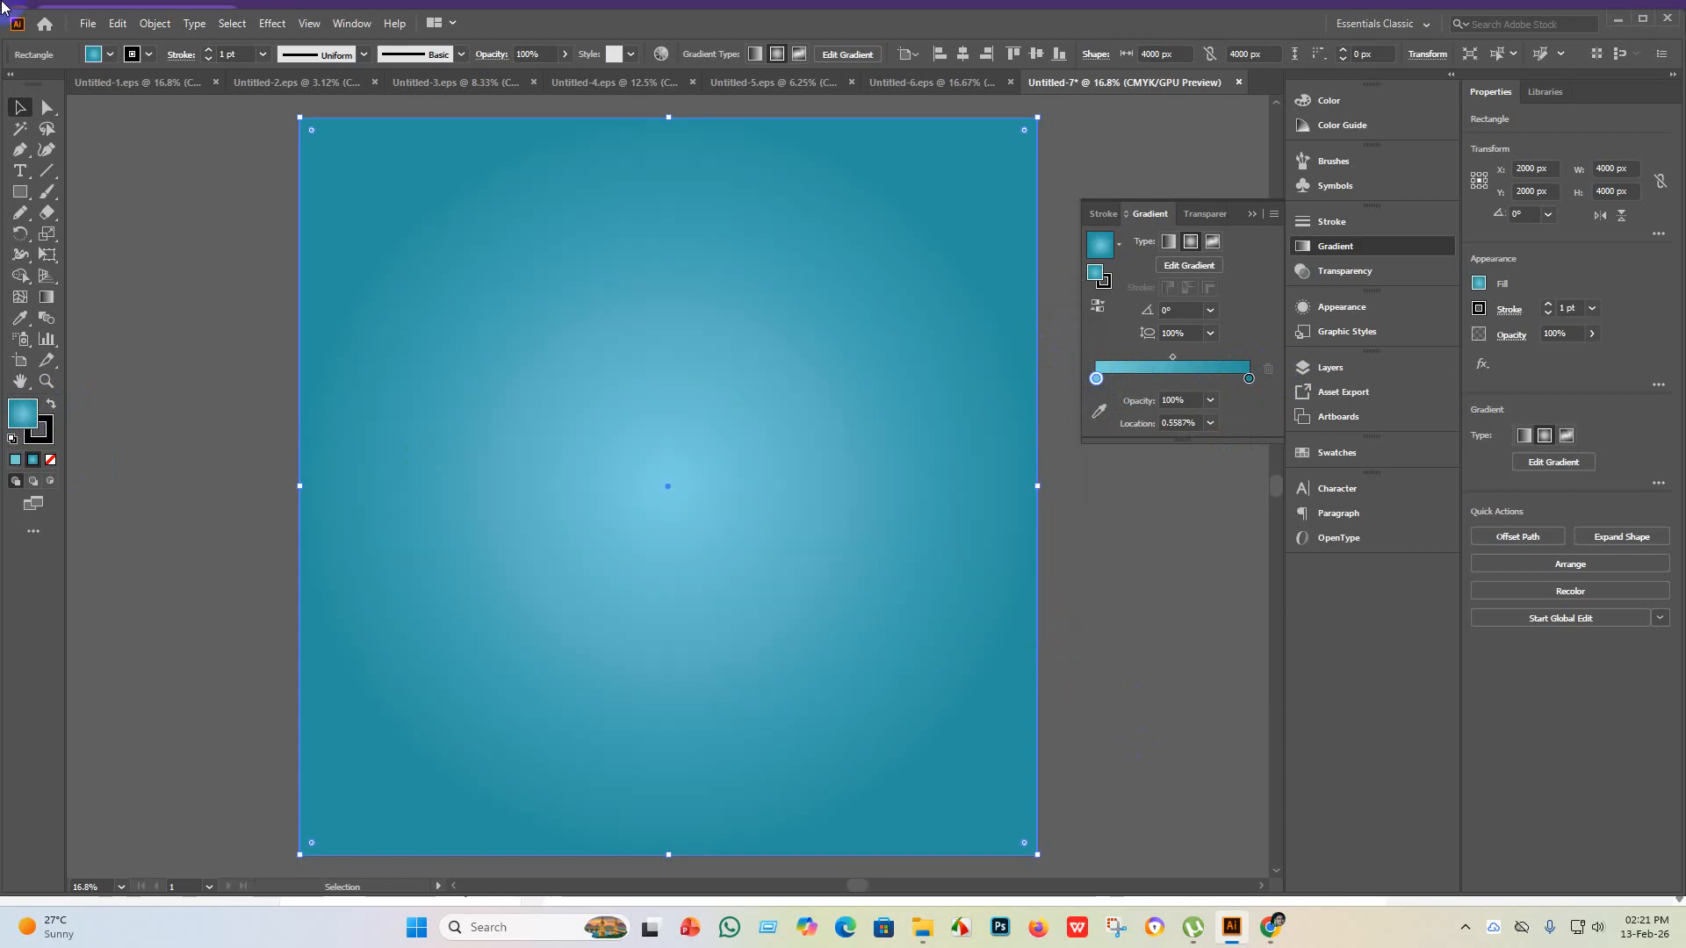
# - Change the gradient's outer stop to a dark teal with a hue of 187° in the Color Picker
pyautogui.doubleClick(1249, 380)
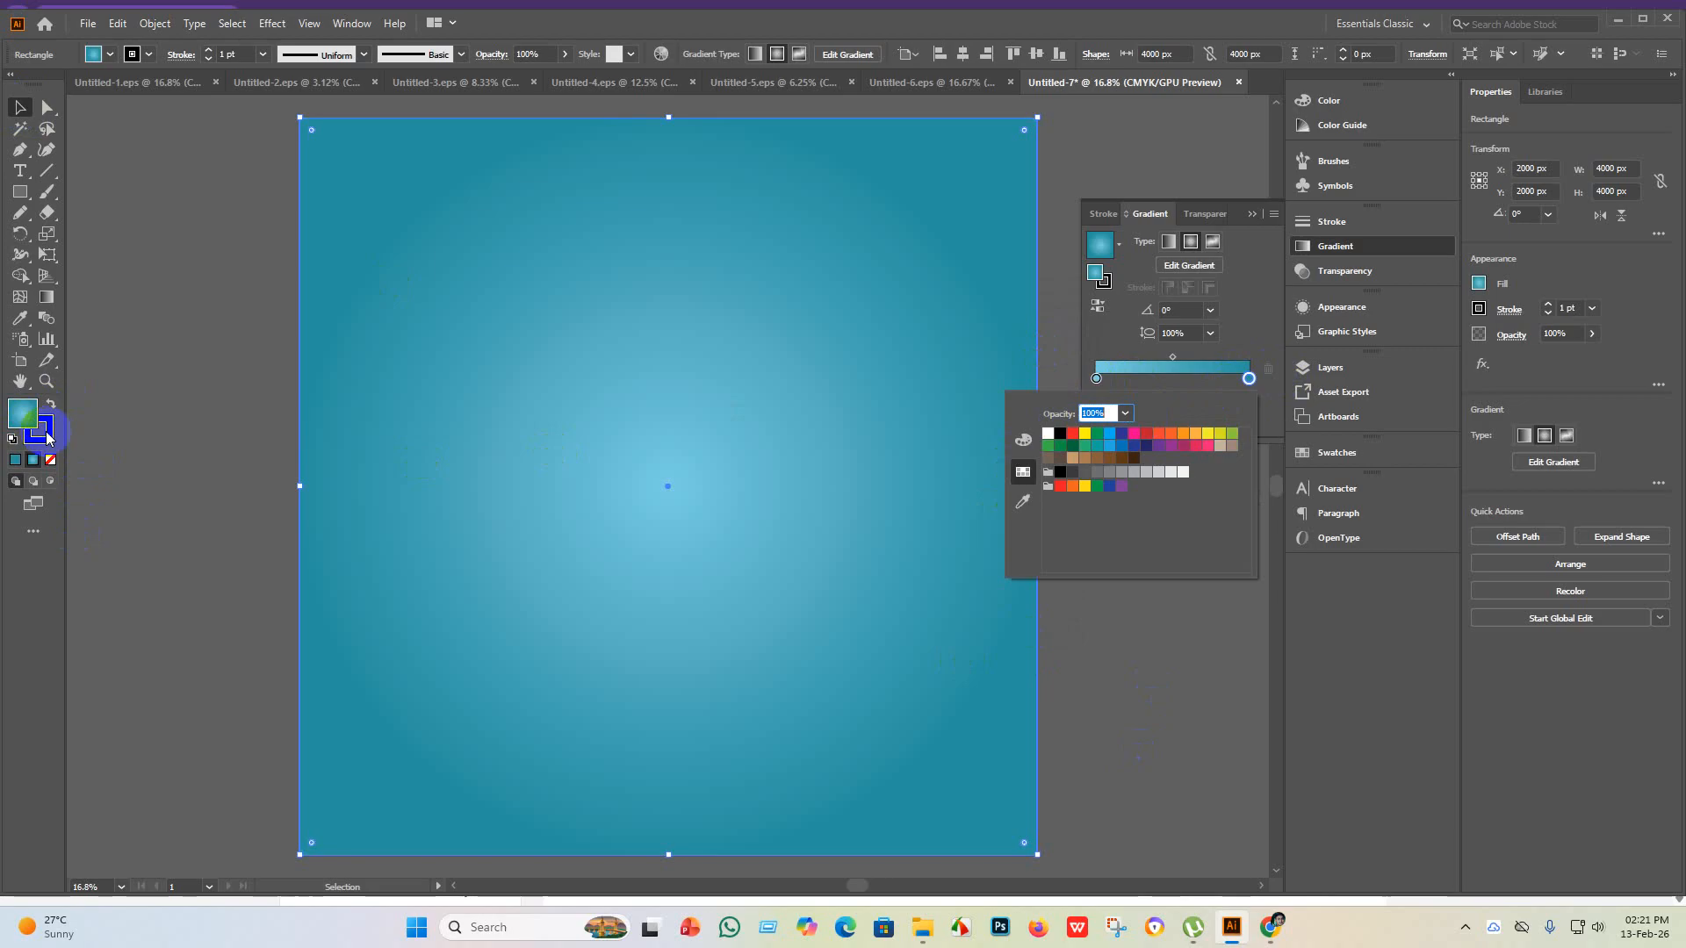
pyautogui.click(12, 416)
pyautogui.doubleClick(14, 418)
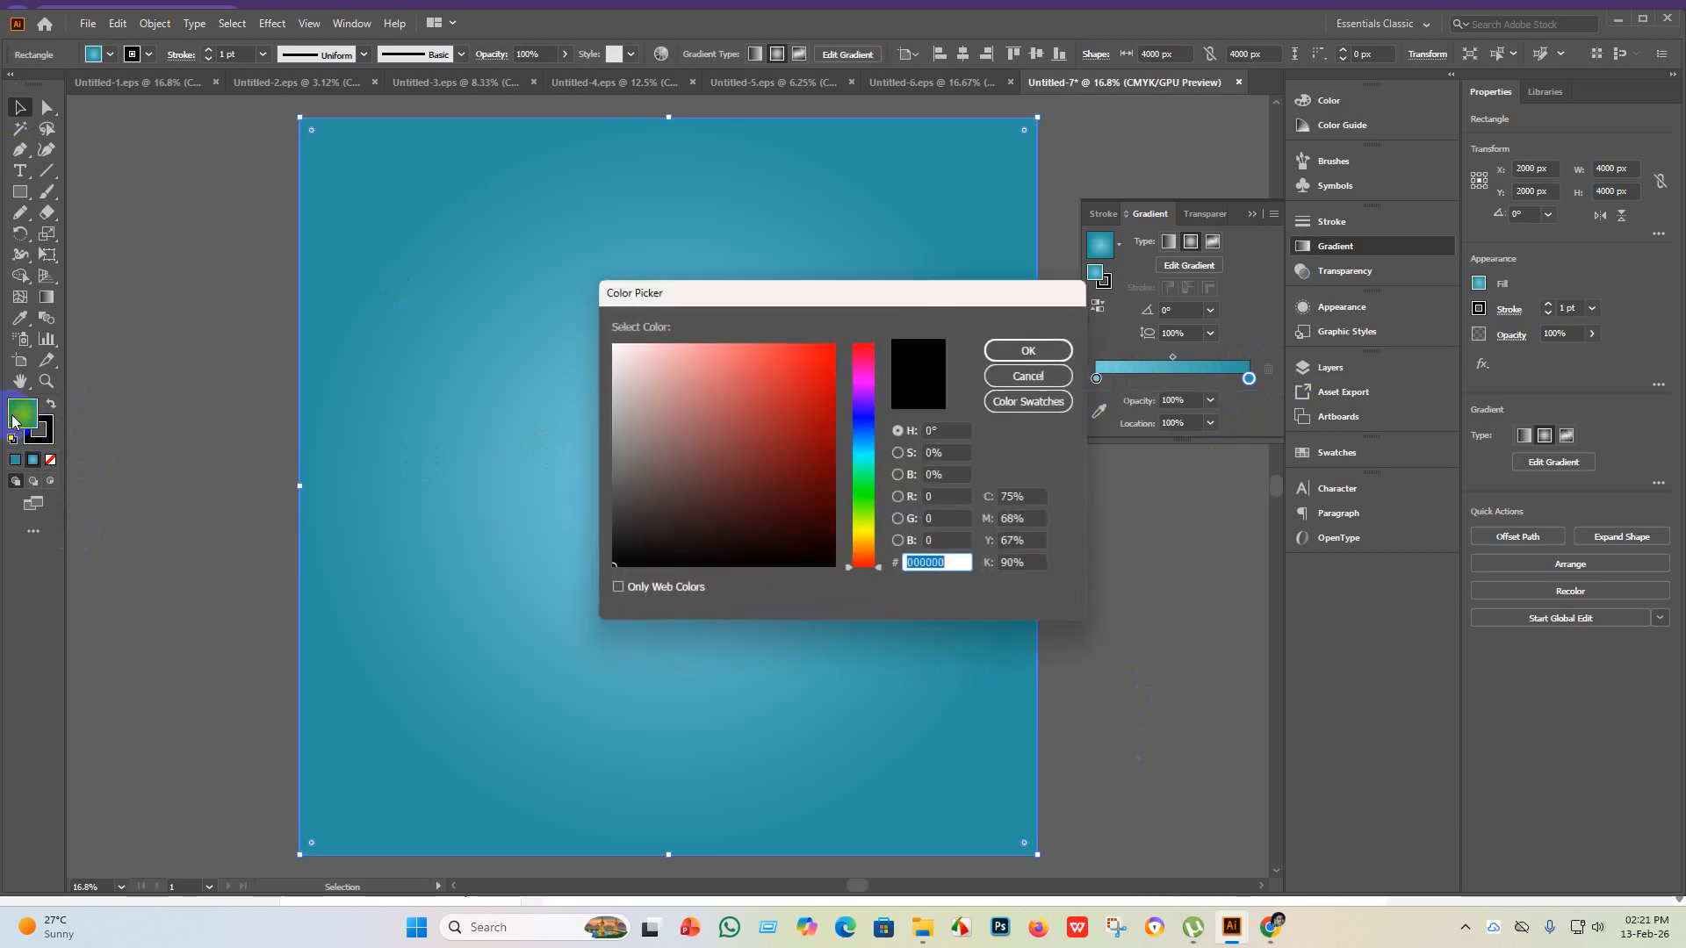
pyautogui.click(868, 452)
pyautogui.click(802, 444)
pyautogui.click(817, 503)
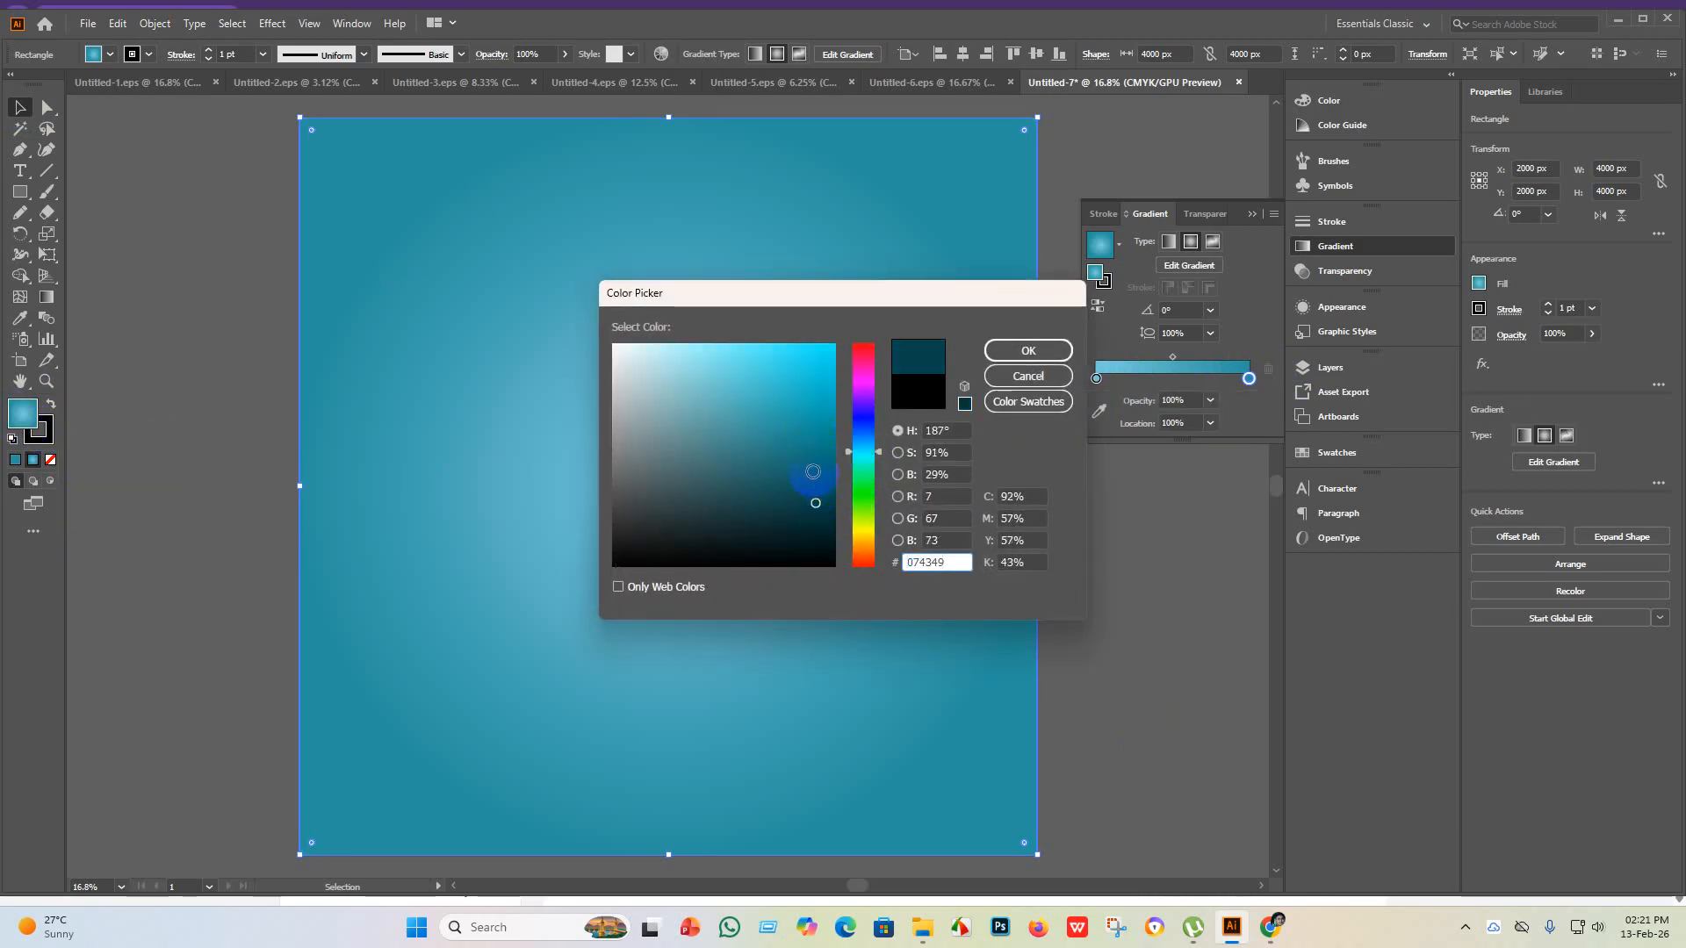
pyautogui.click(812, 471)
pyautogui.click(1014, 353)
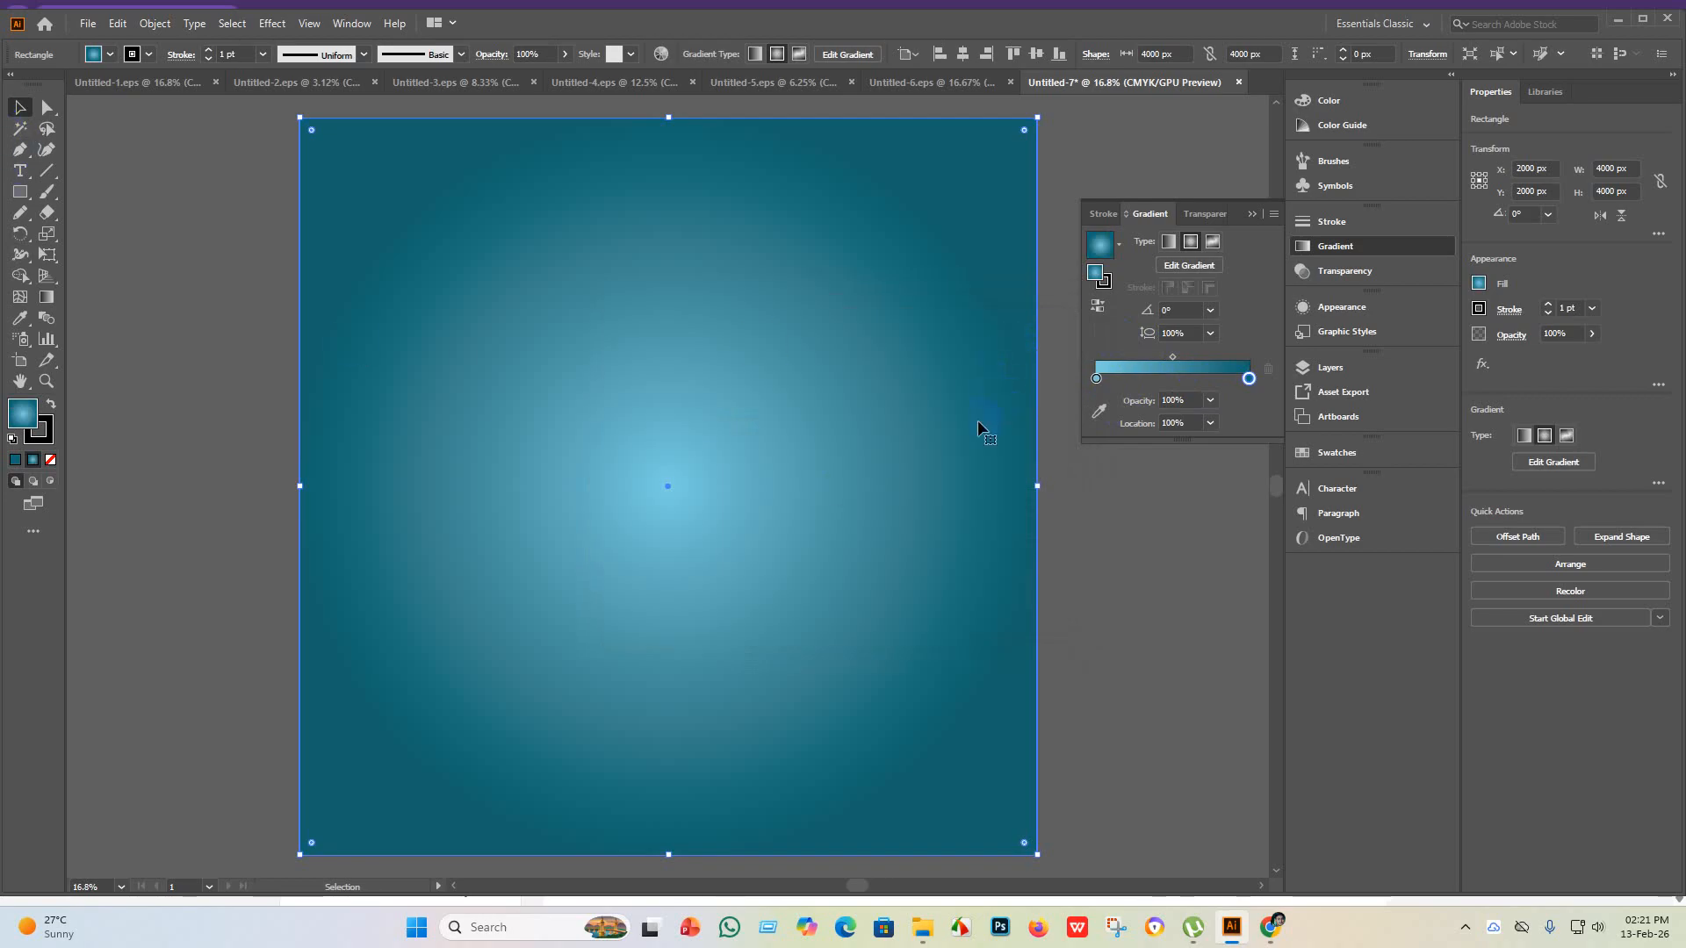
# - Move the gradient midpoint toward the center stop to about 37%, deselect the rectangle and collapse the gradient settings
pyautogui.click(1174, 357)
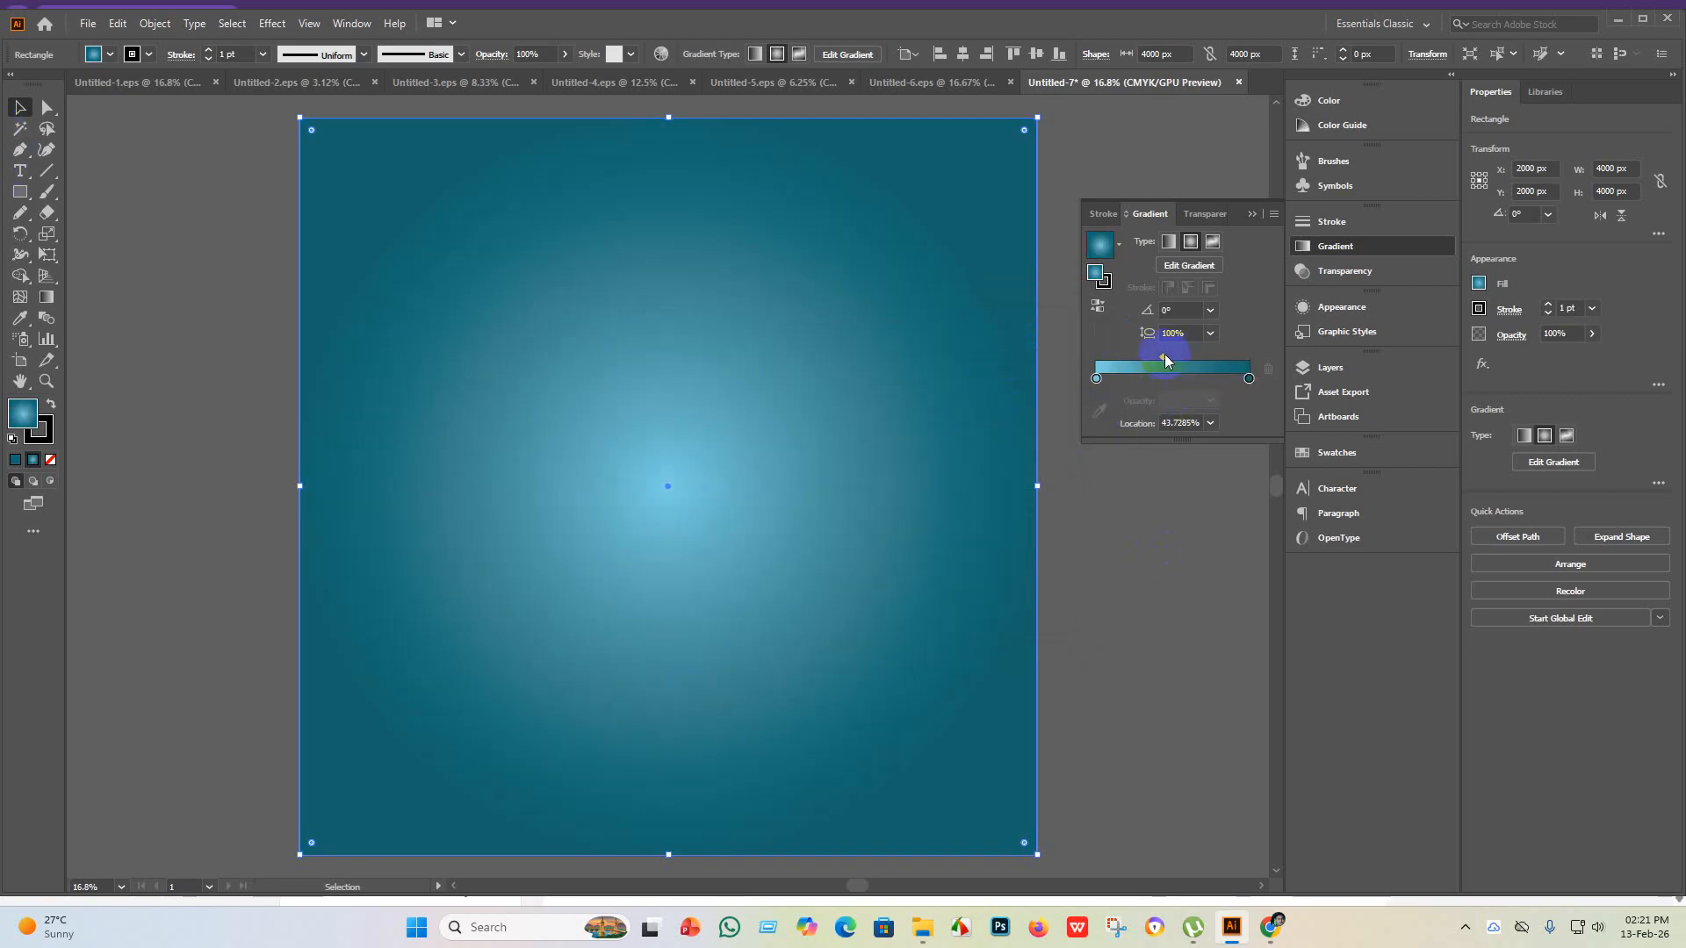
pyautogui.moveTo(1156, 360); pyautogui.dragTo(1155, 361)
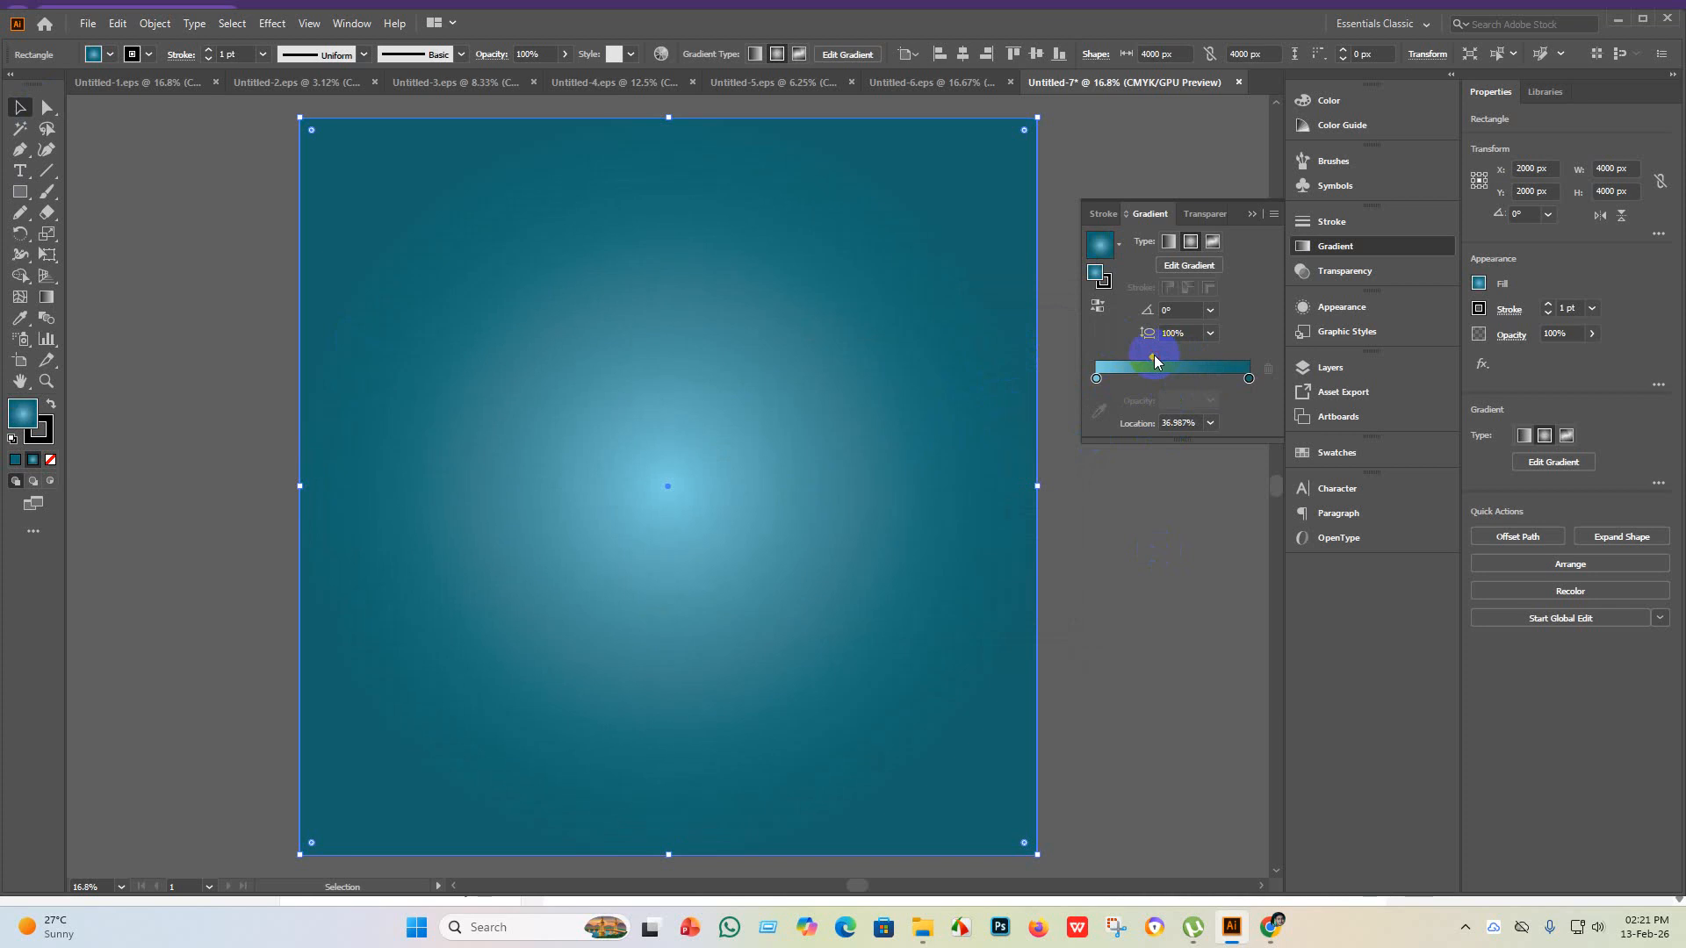
pyautogui.click(222, 214)
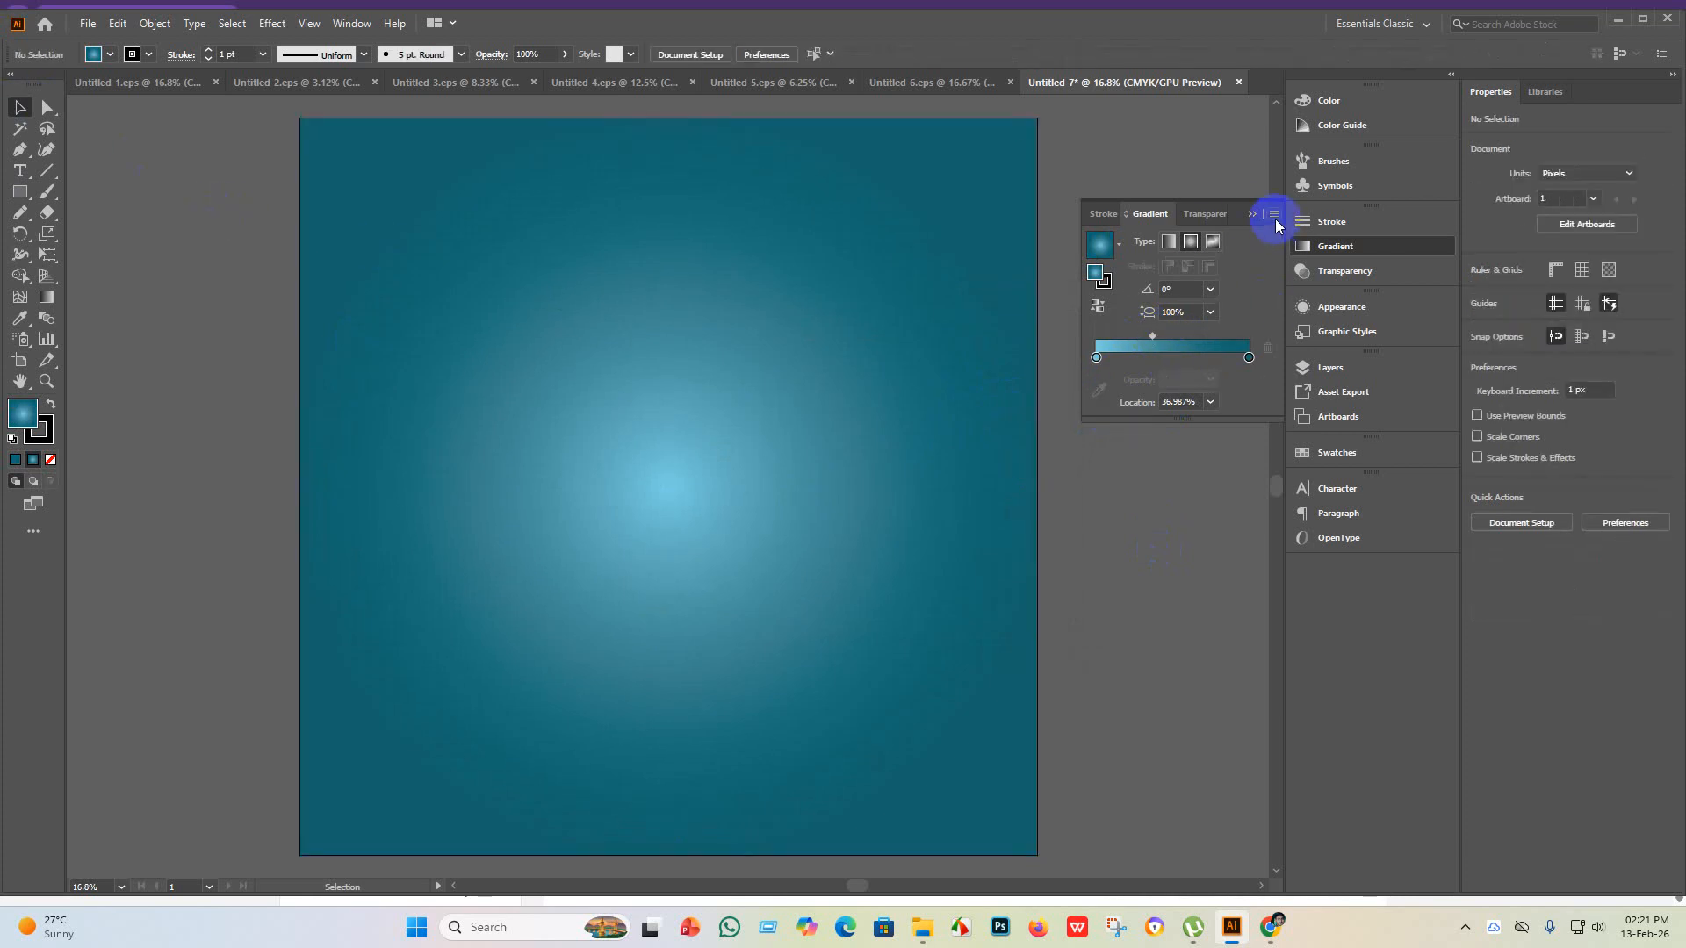
pyautogui.click(1249, 214)
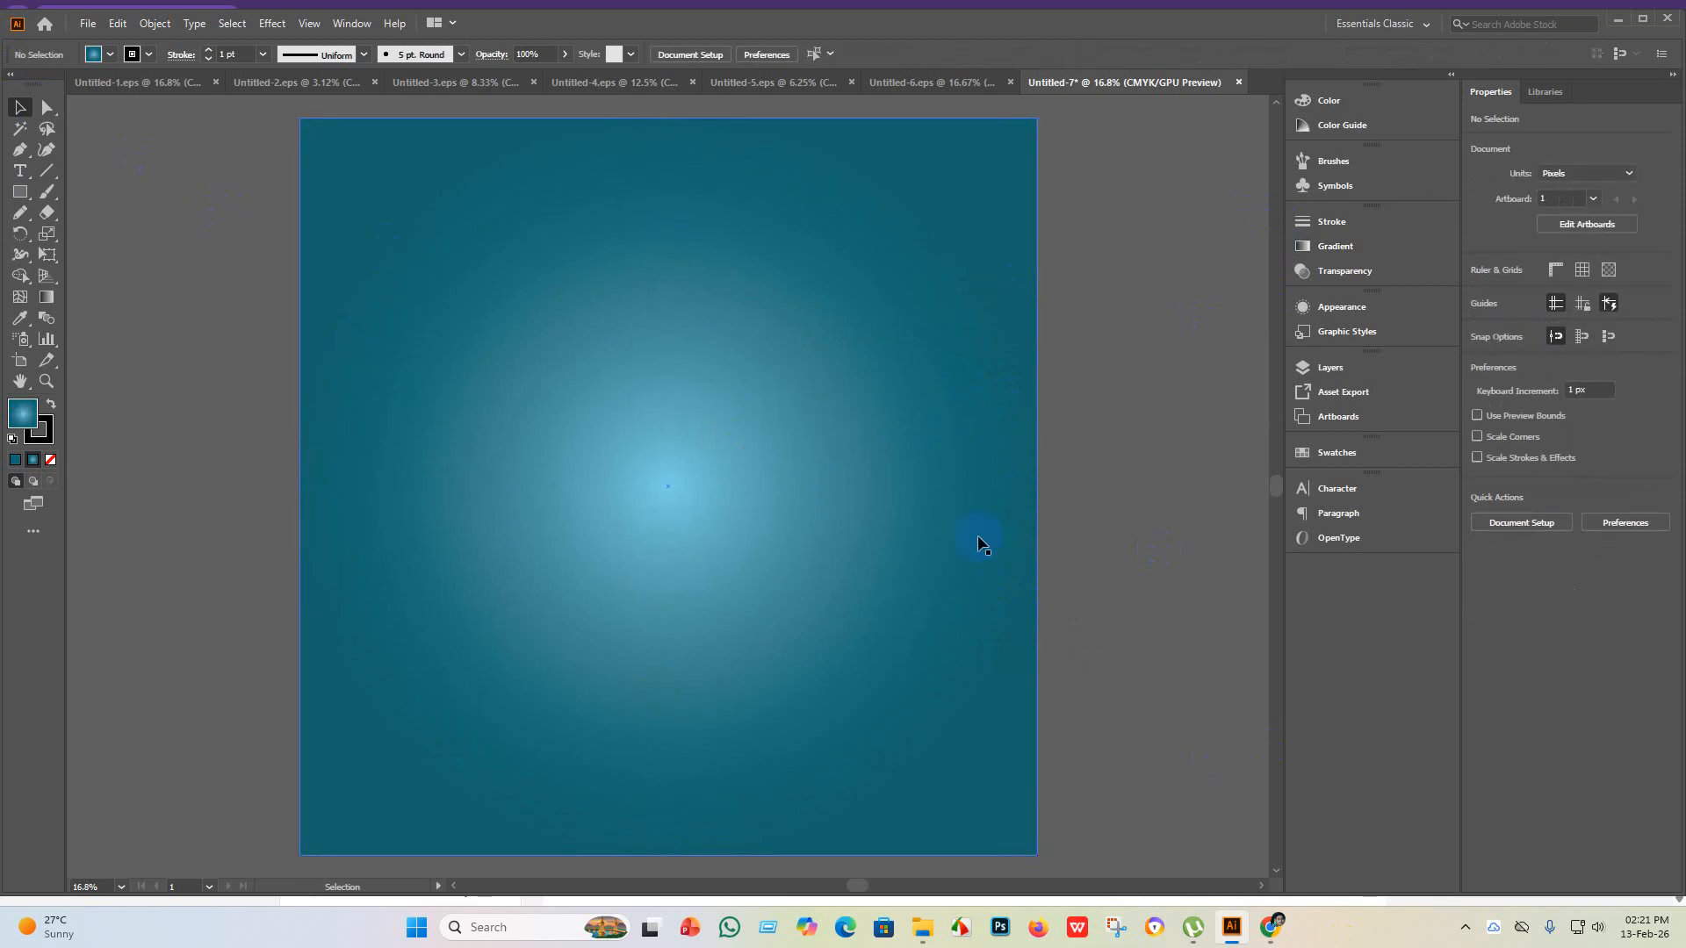
pyautogui.scroll(-1, 946, 376)
pyautogui.scroll(6, 696, 527)
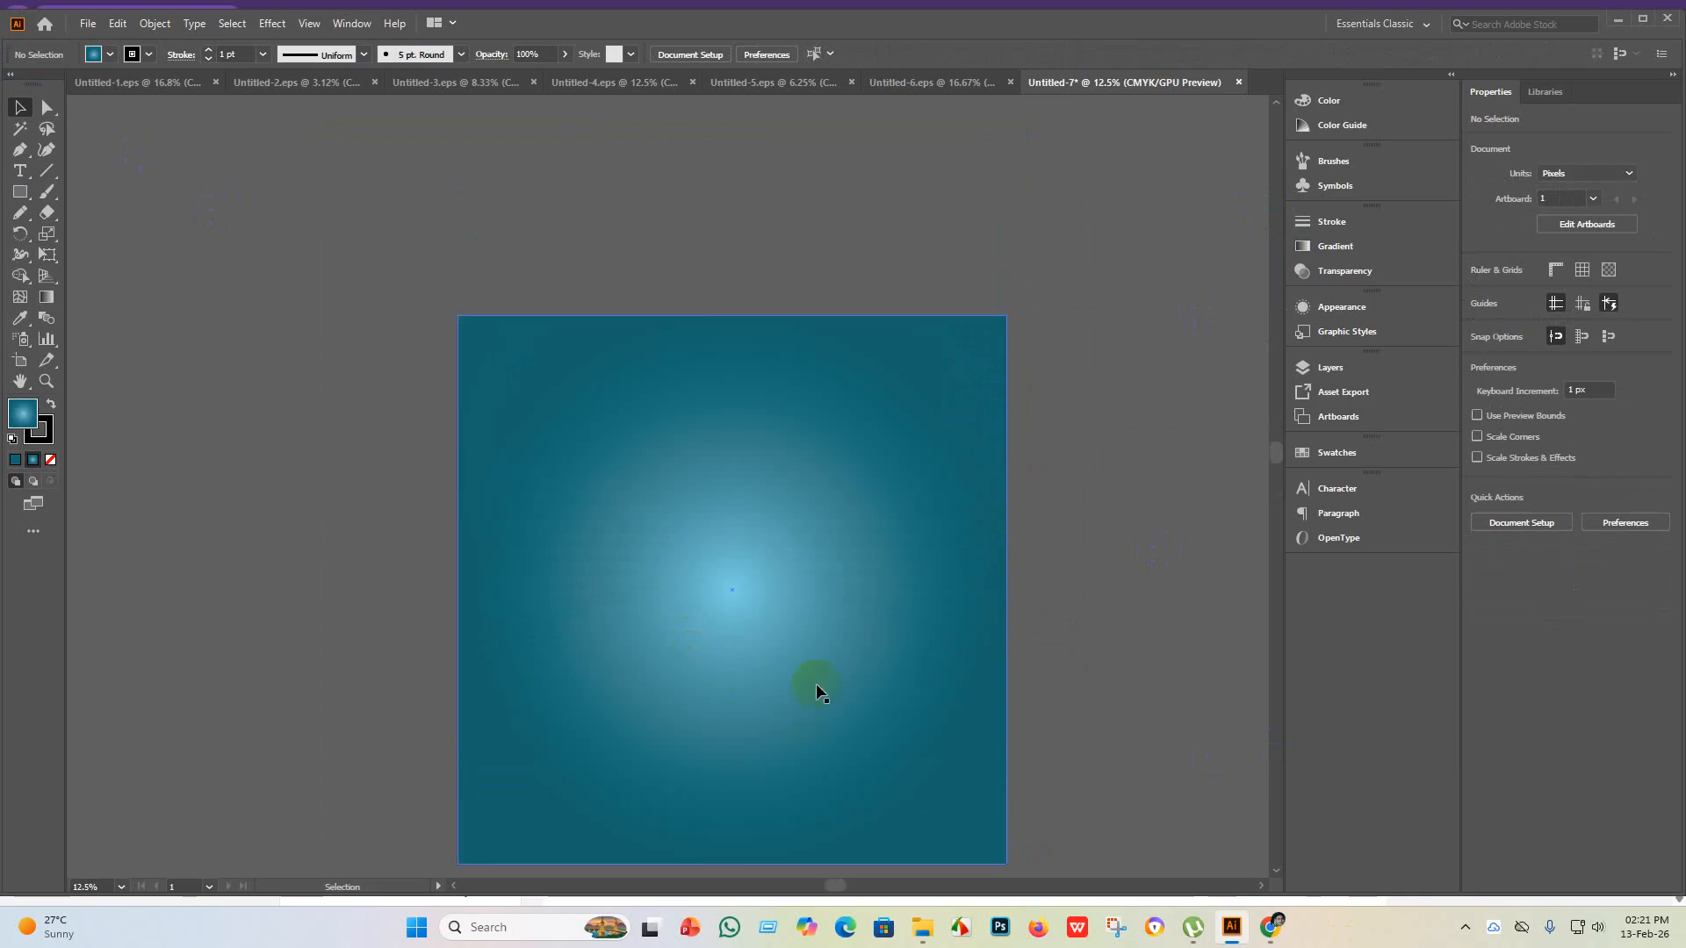
pyautogui.scroll(-6, 778, 664)
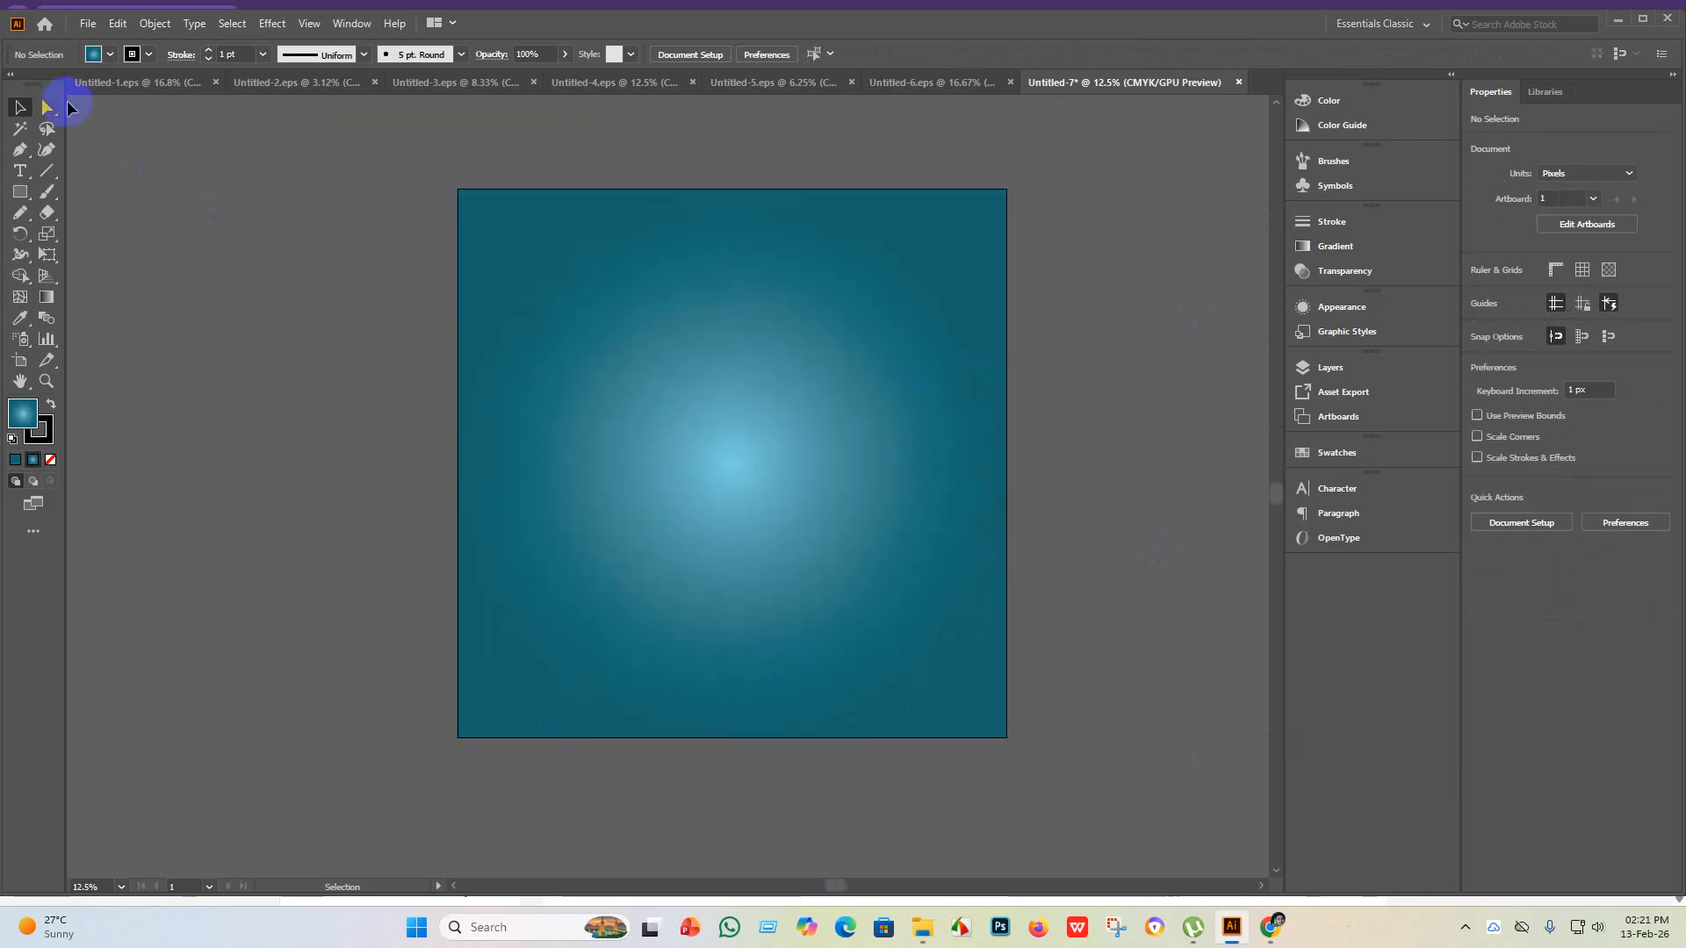
# - Save the document as Untitled-7 in the Orginal design folder, in Illustrator 10 EPS format
pyautogui.click(86, 24)
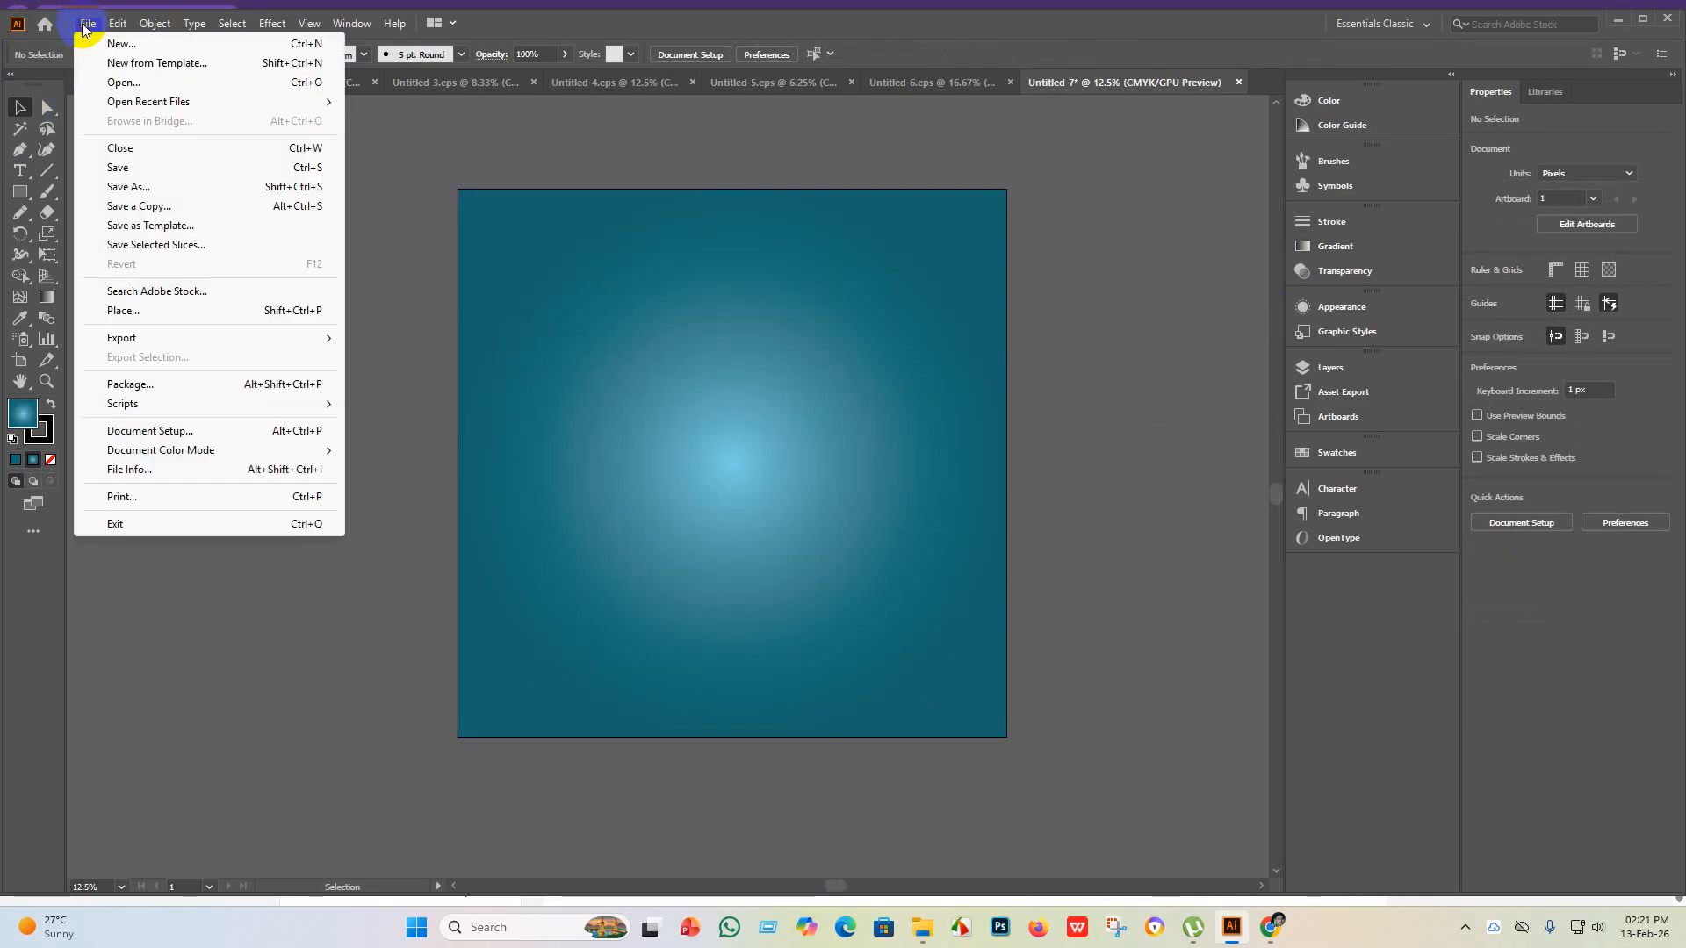
pyautogui.click(124, 167)
pyautogui.click(230, 380)
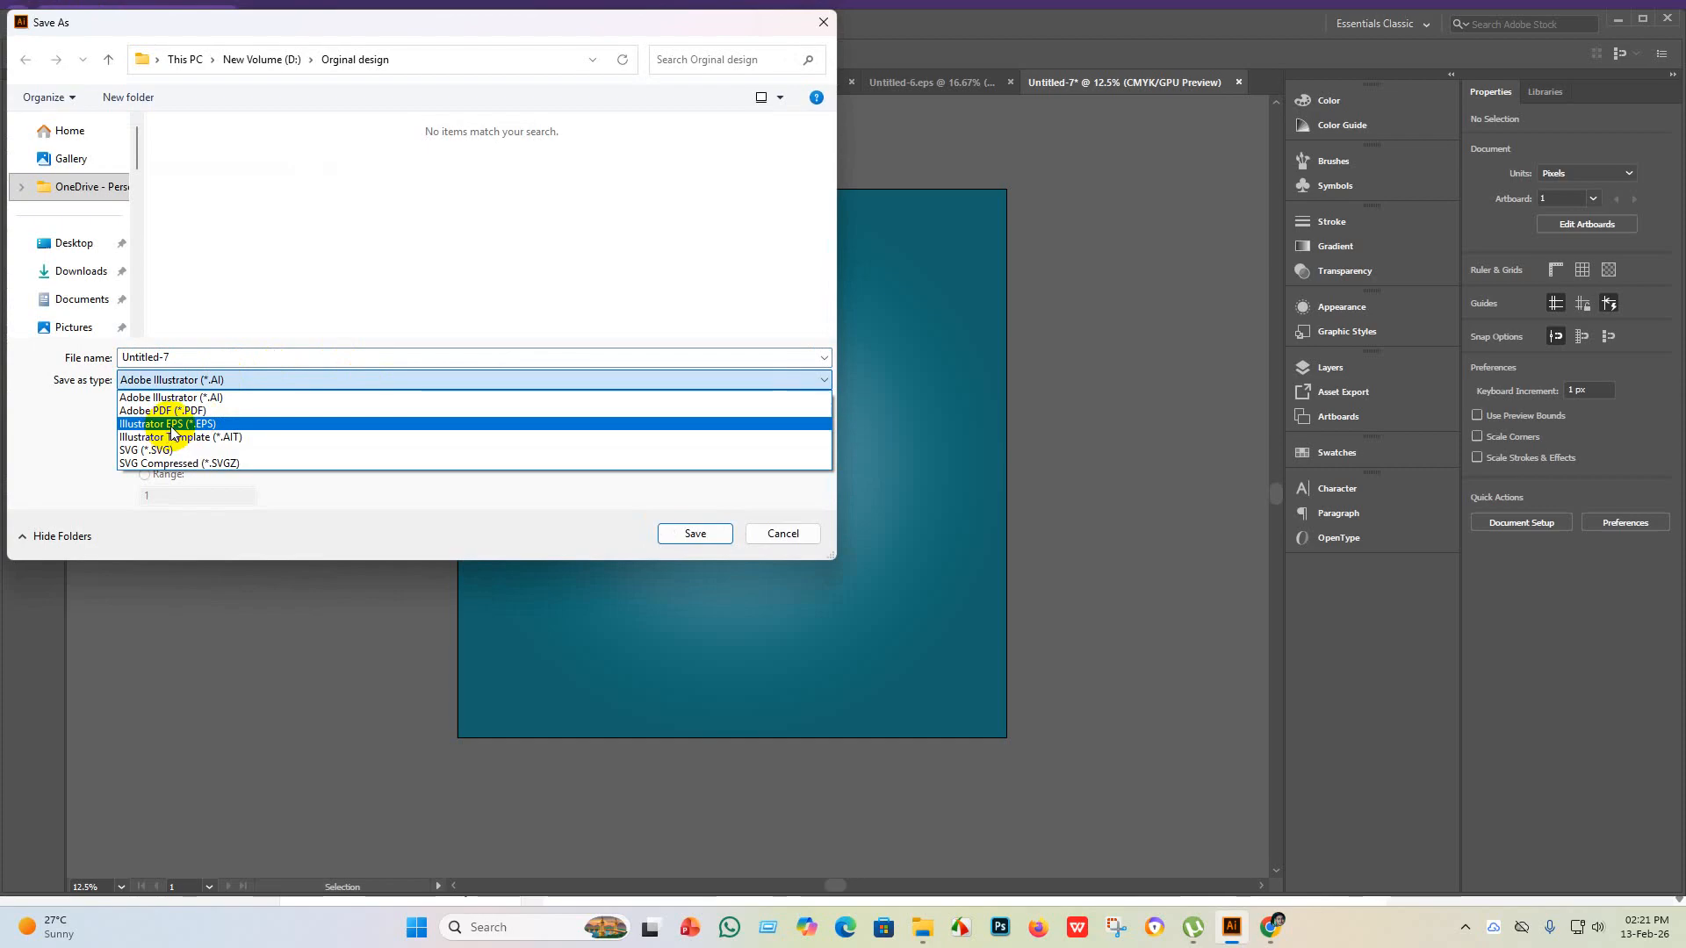
pyautogui.click(171, 423)
pyautogui.click(685, 533)
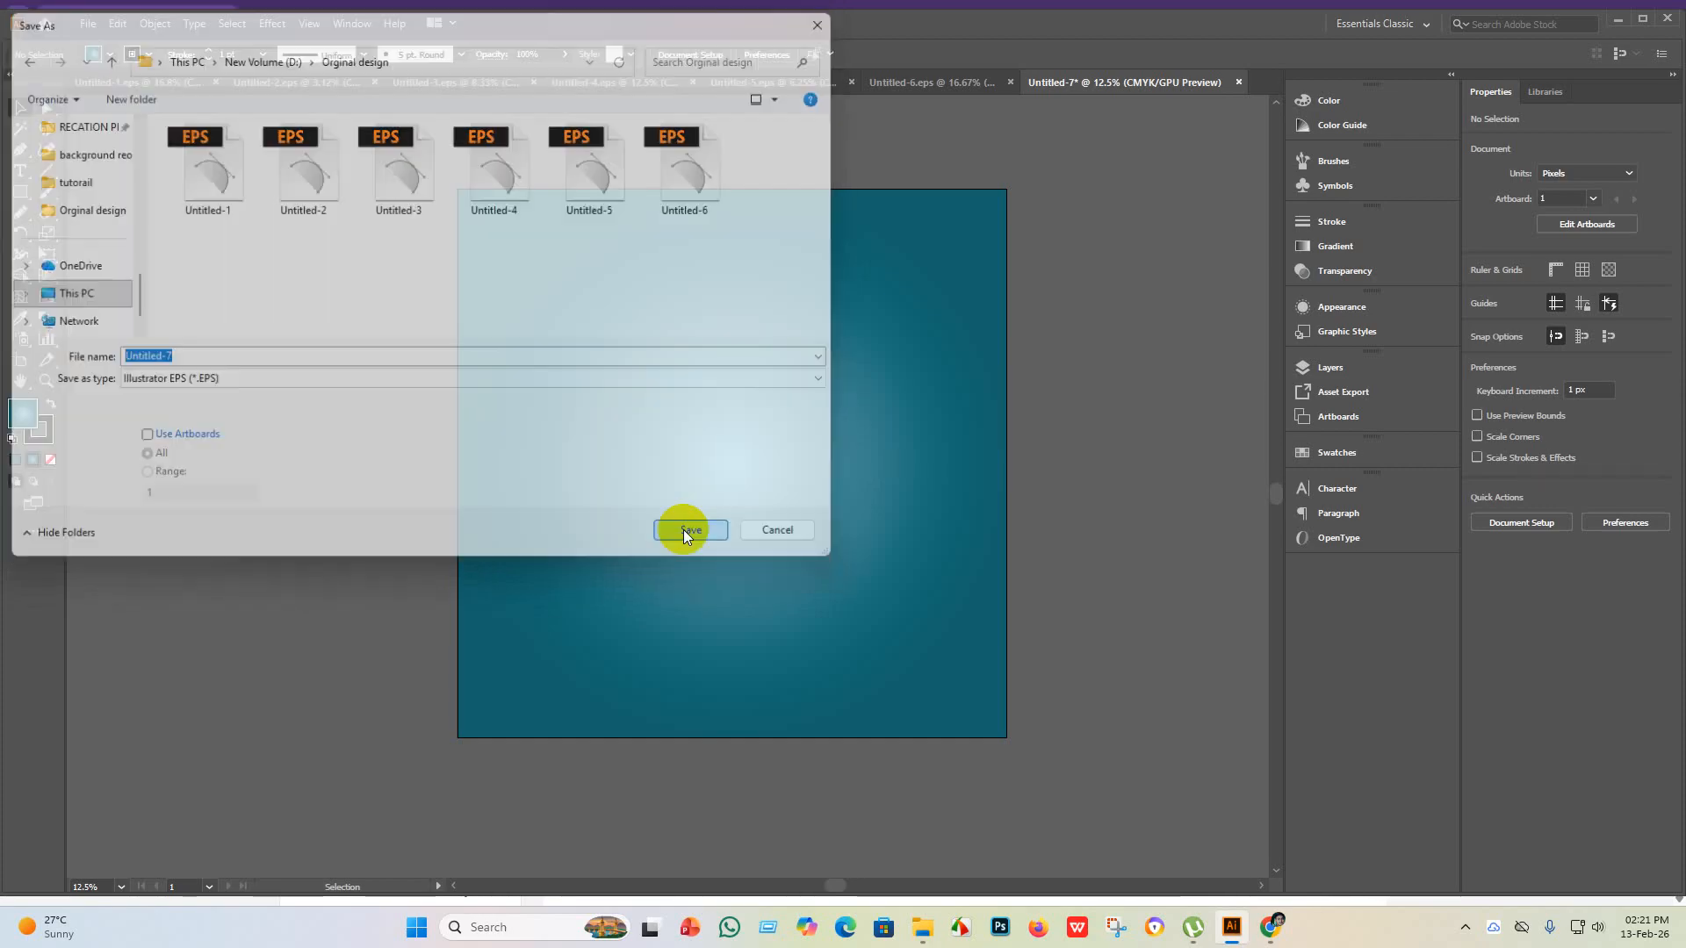
pyautogui.click(874, 215)
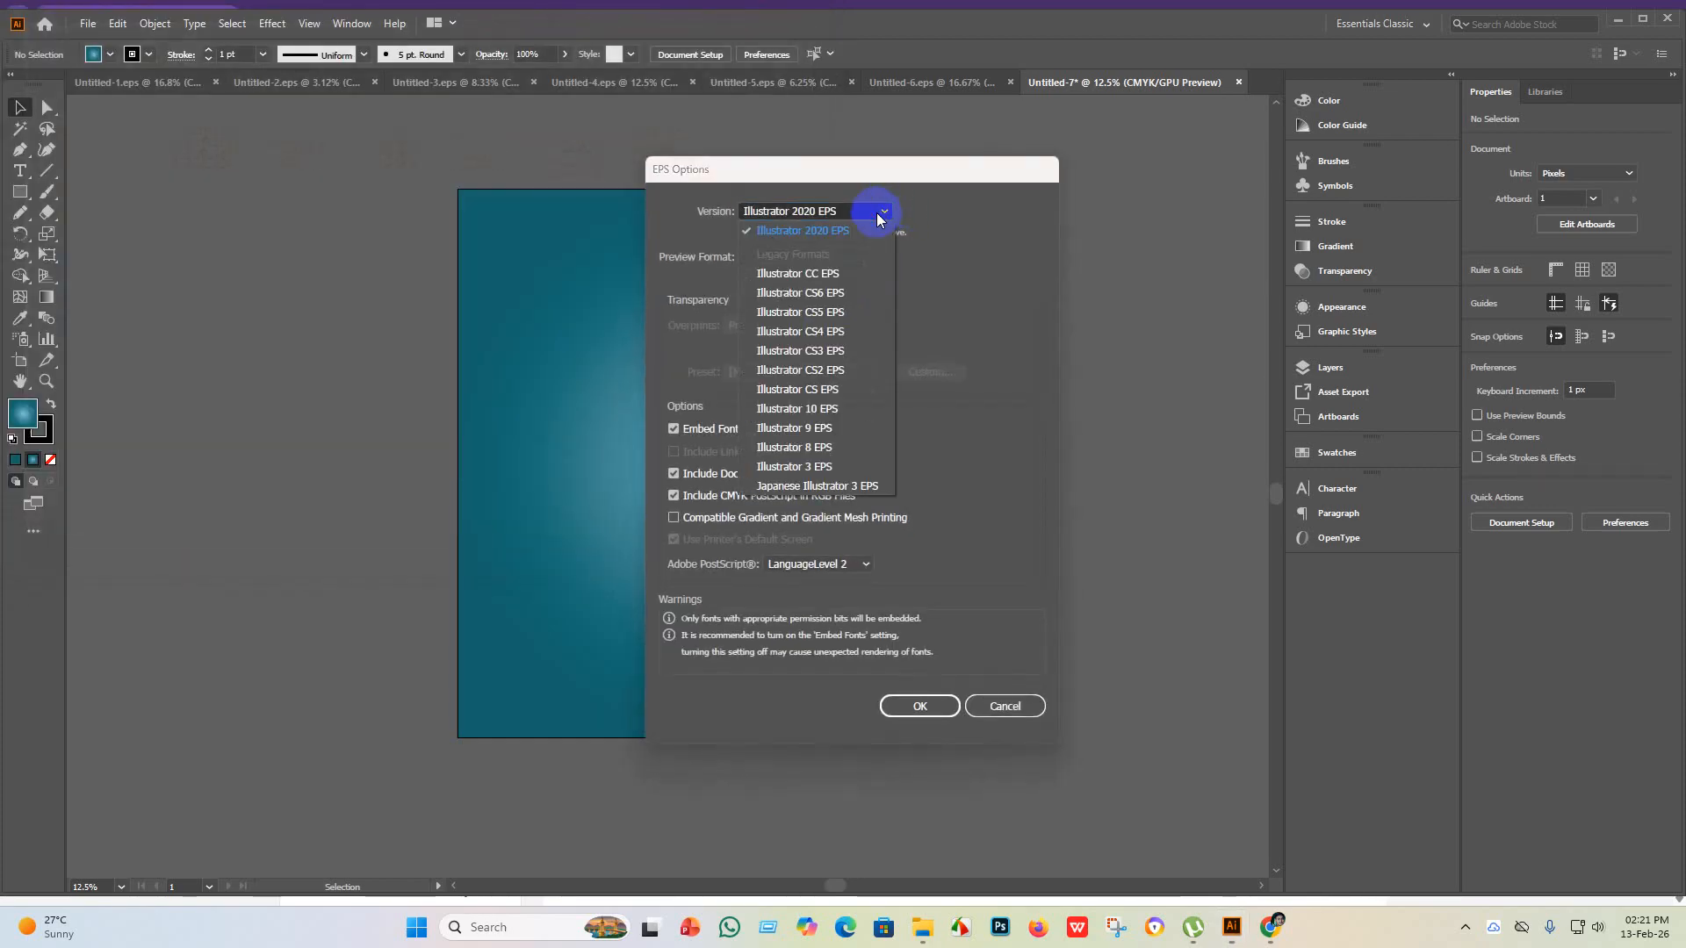
pyautogui.click(839, 409)
pyautogui.click(920, 688)
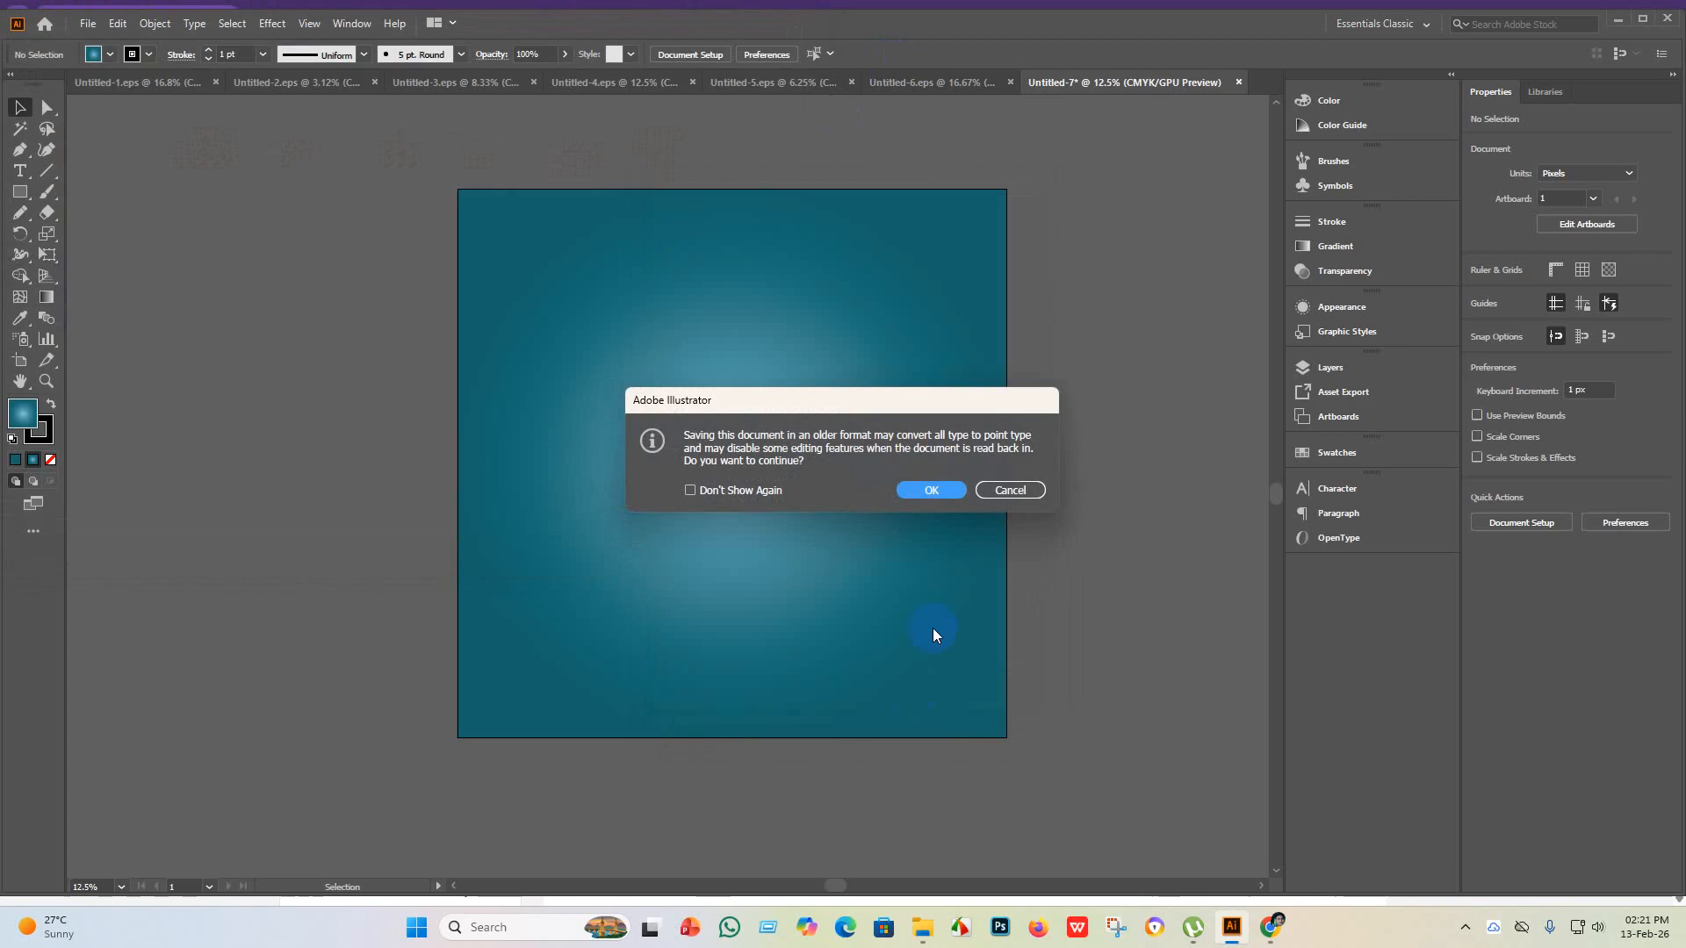
pyautogui.click(931, 492)
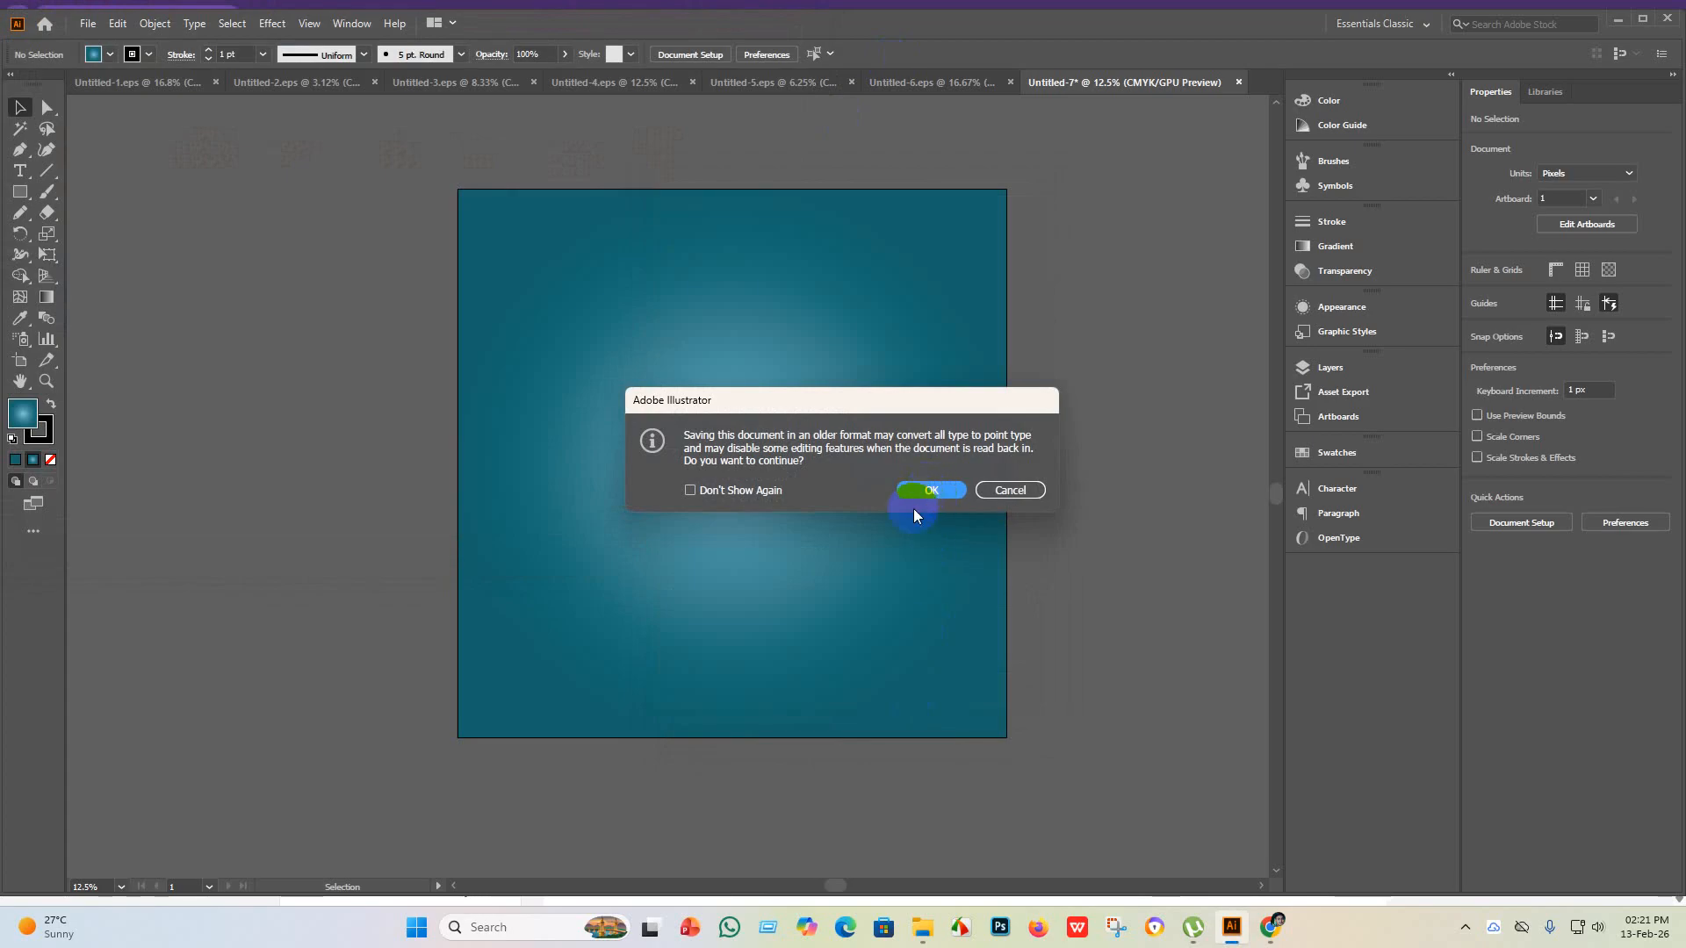
pyautogui.click(926, 497)
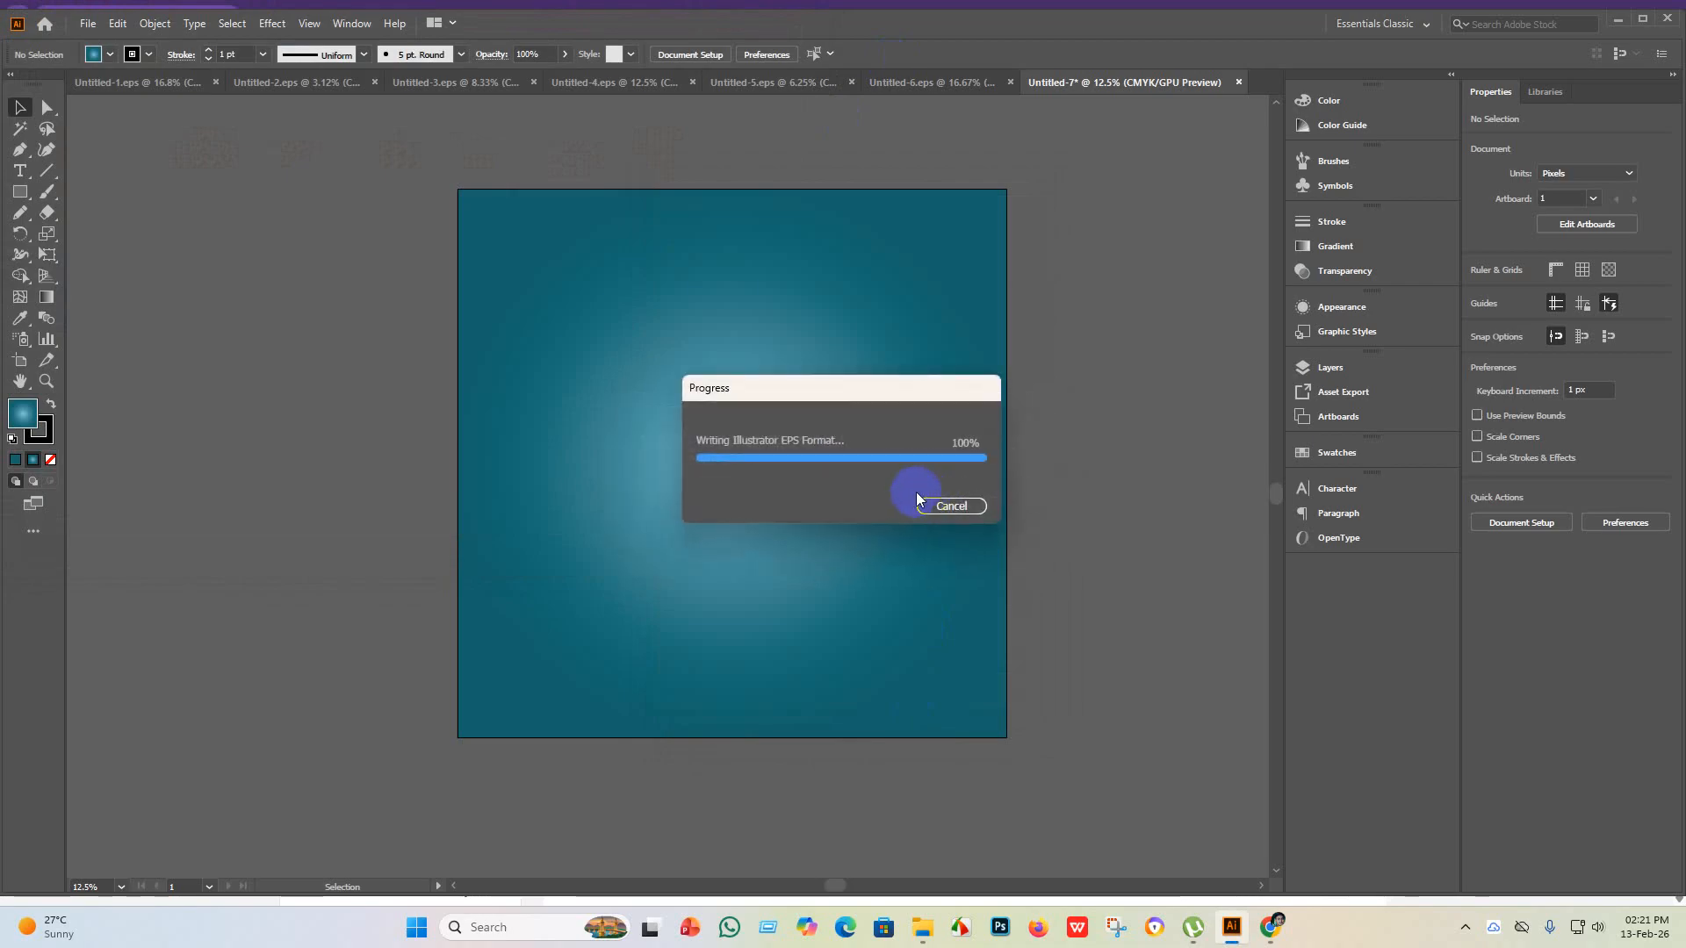
# - Export all artboards as the JPEG Untitled-7 in the Orginal design folder, using RGB, quality 10 and 300 ppi
pyautogui.click(87, 24)
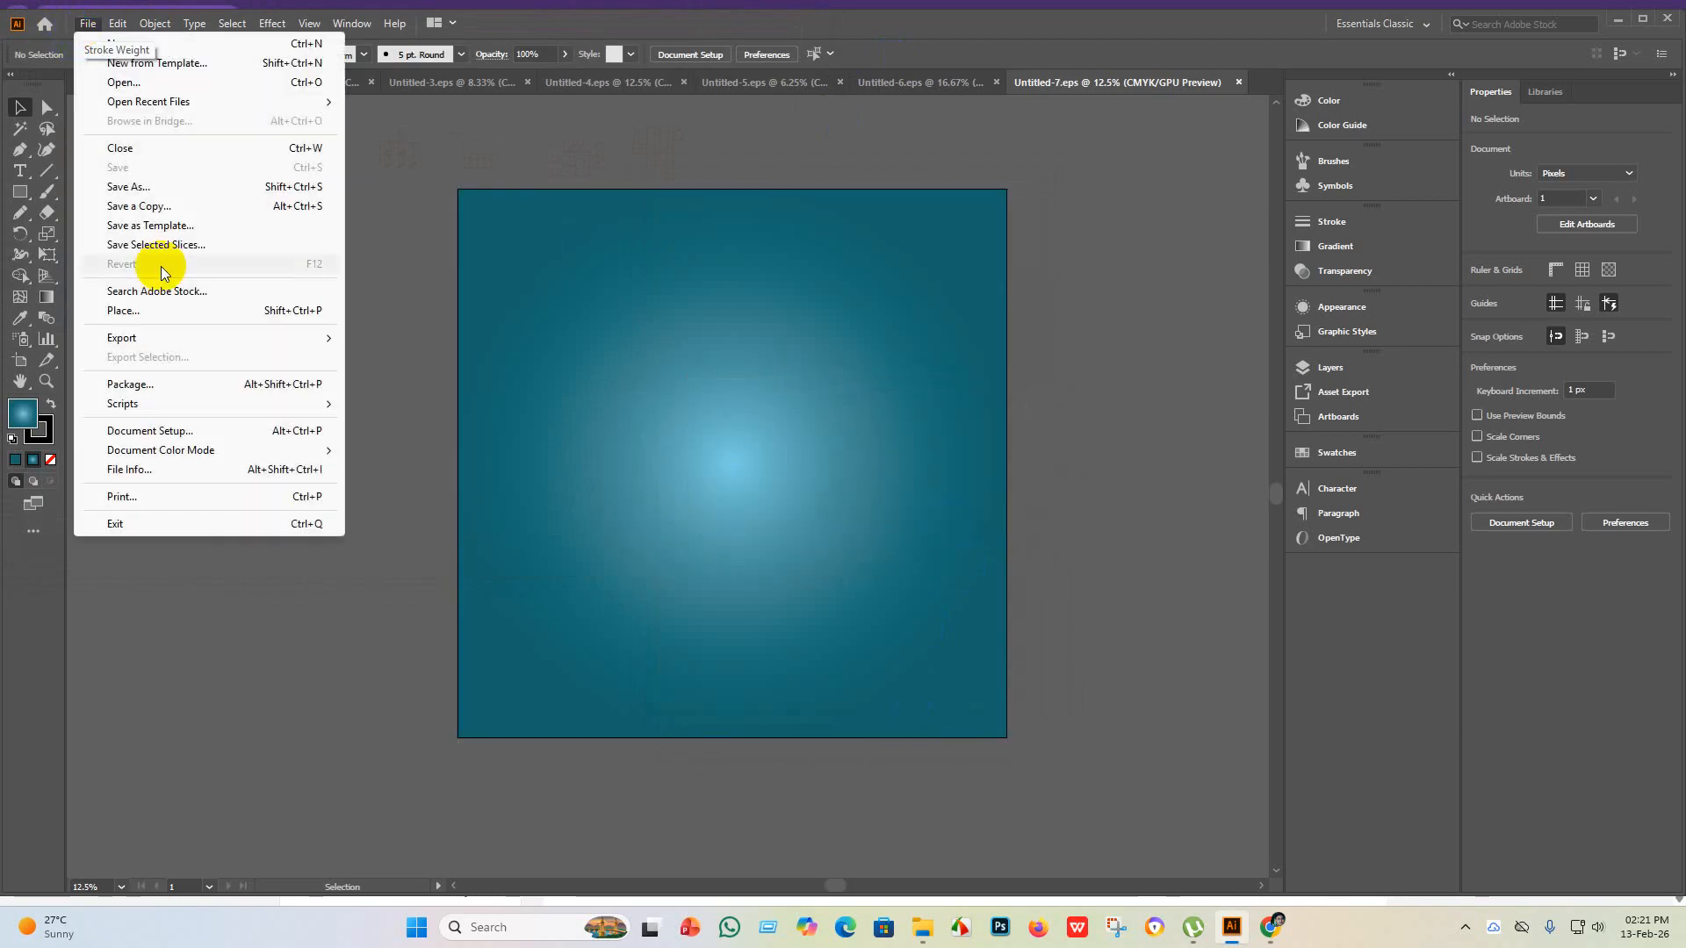
pyautogui.moveTo(161, 342)
pyautogui.click(456, 357)
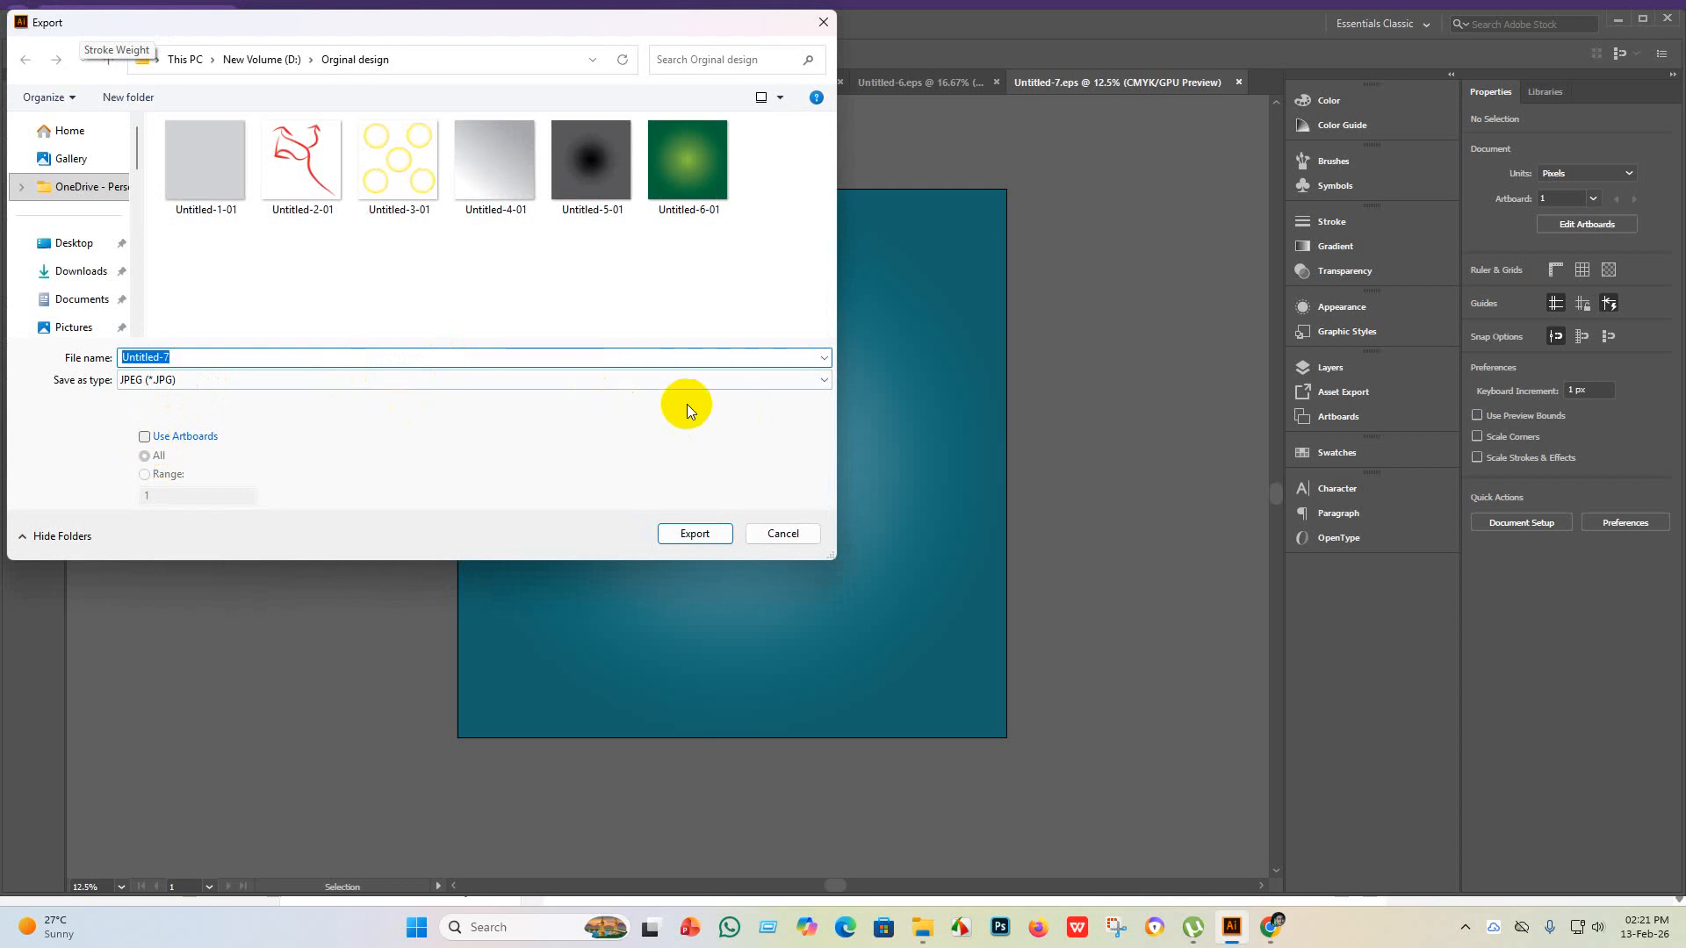
pyautogui.click(144, 436)
pyautogui.click(694, 535)
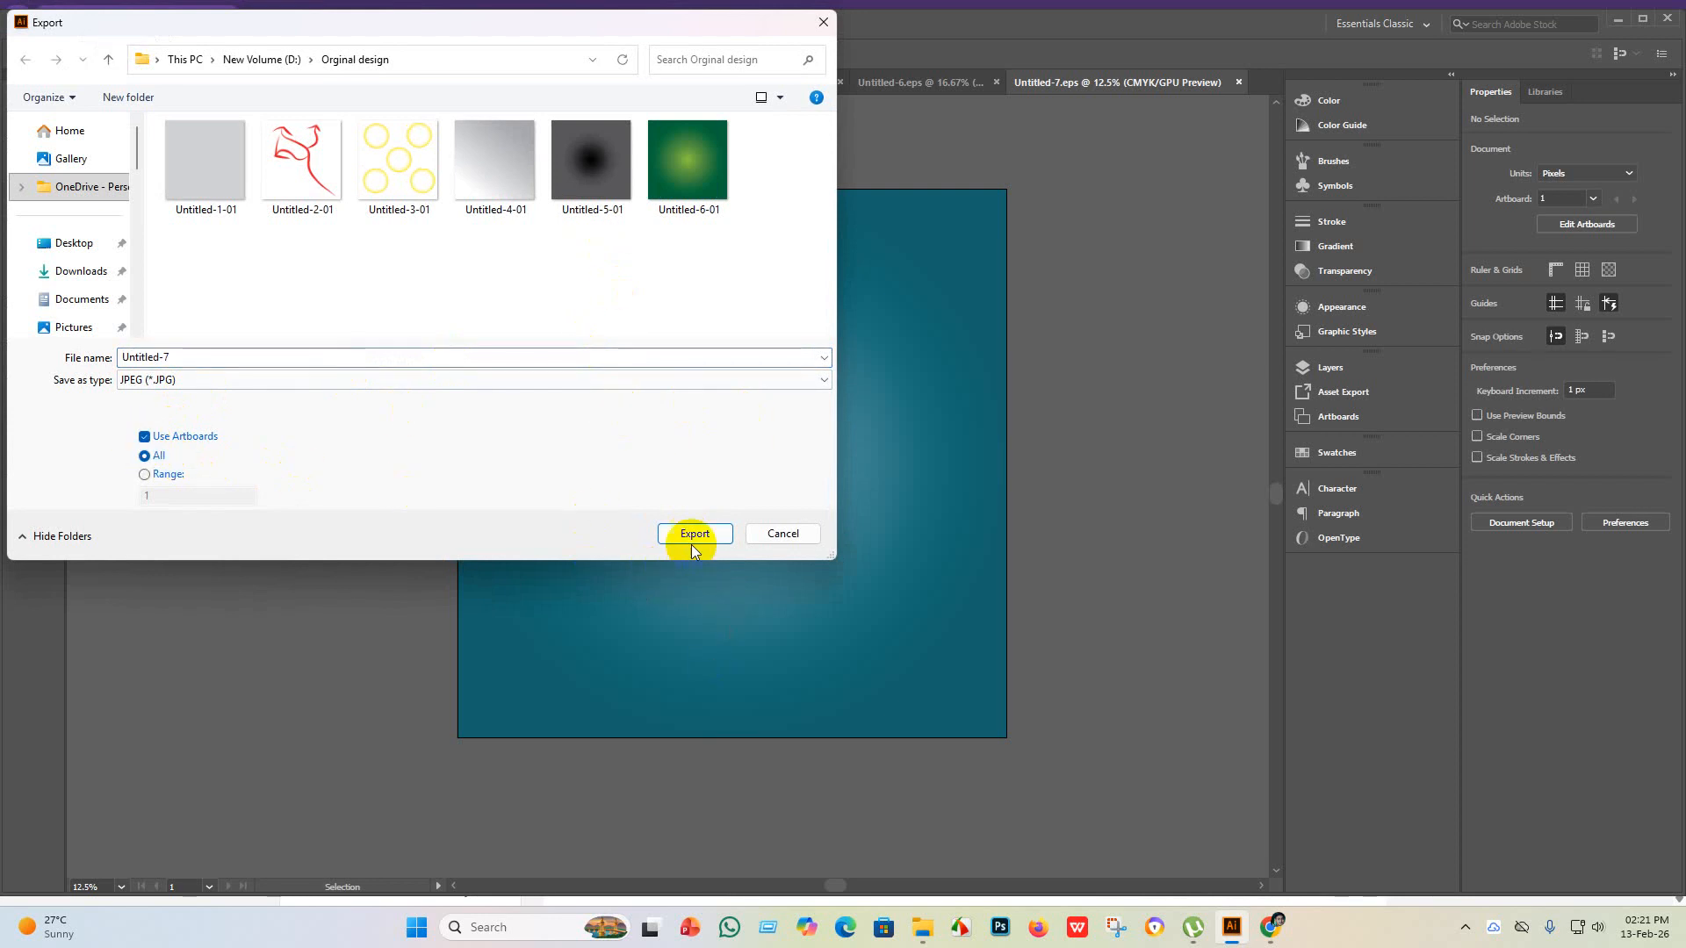
pyautogui.click(799, 437)
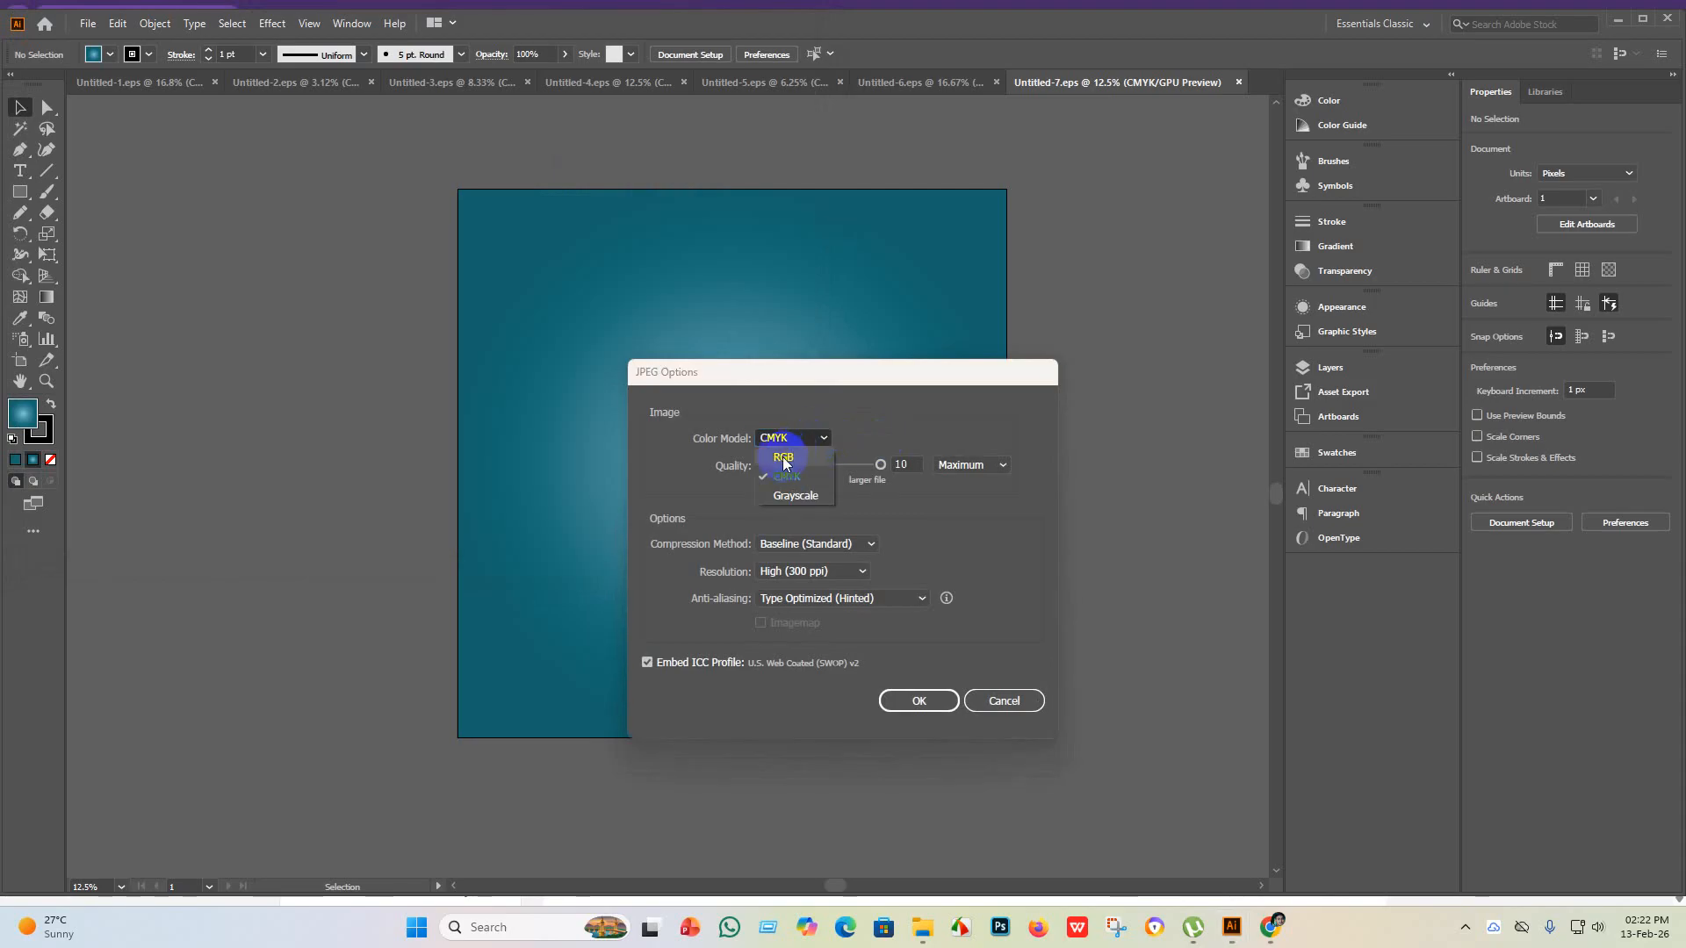
pyautogui.click(785, 457)
pyautogui.click(924, 701)
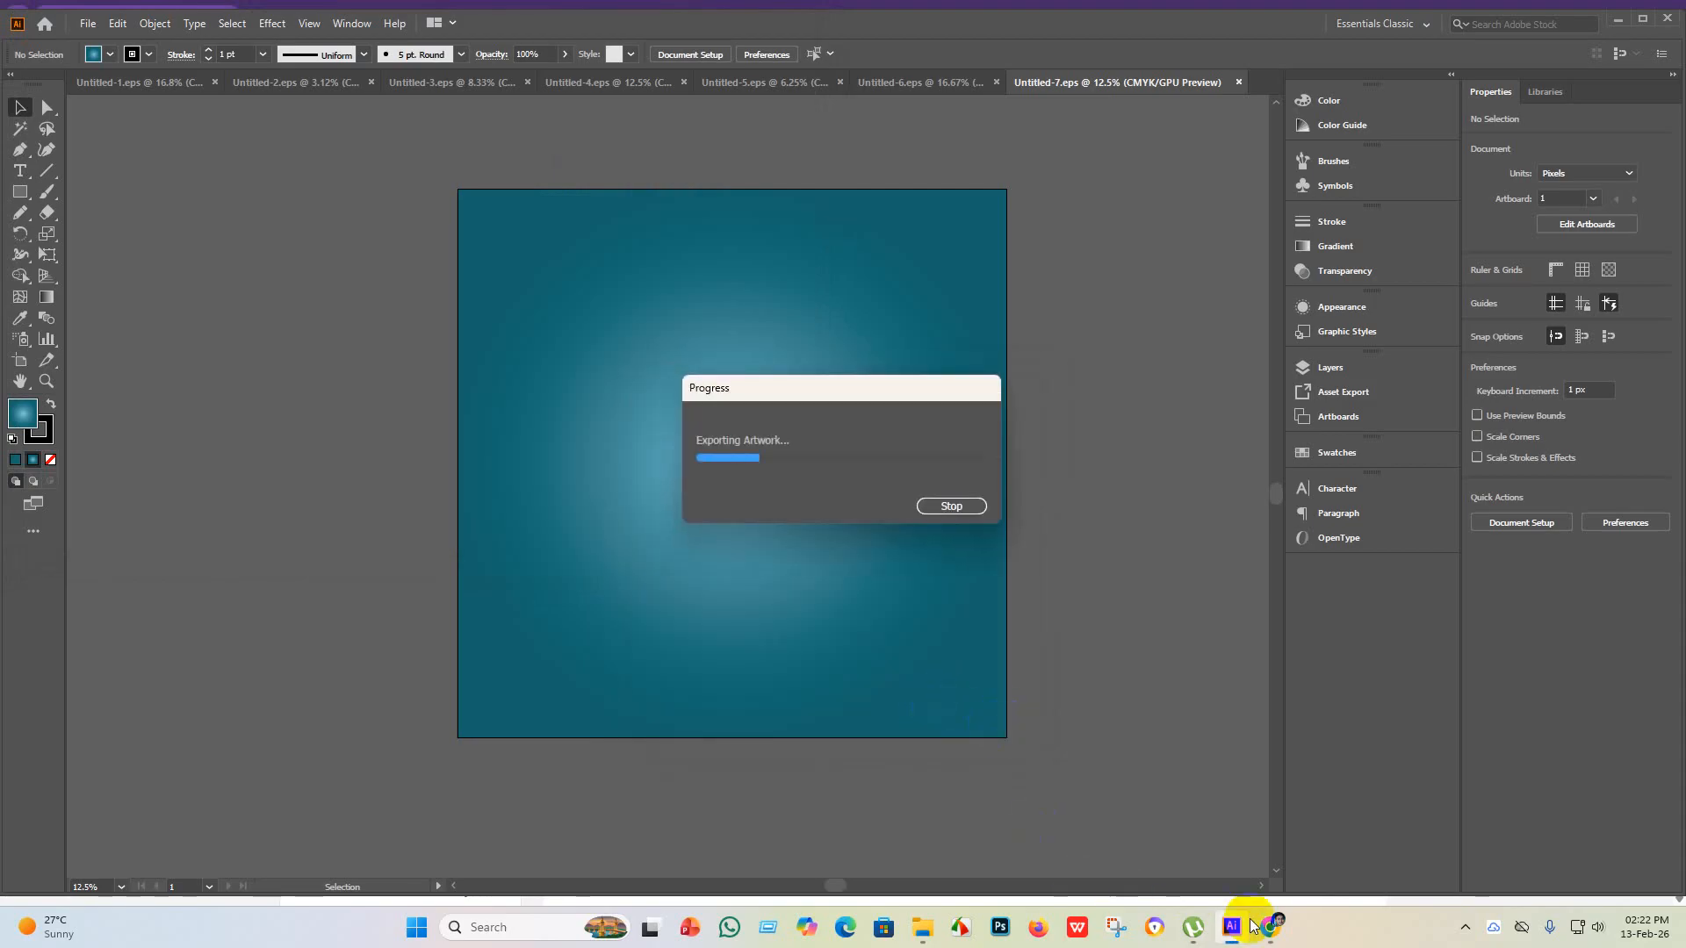
# - Switch to Chrome and open the Adobe Stock contributor dashboard, Shutterstock portfolio and SKILL ITBD metadata generator in separate tabs
pyautogui.click(1271, 927)
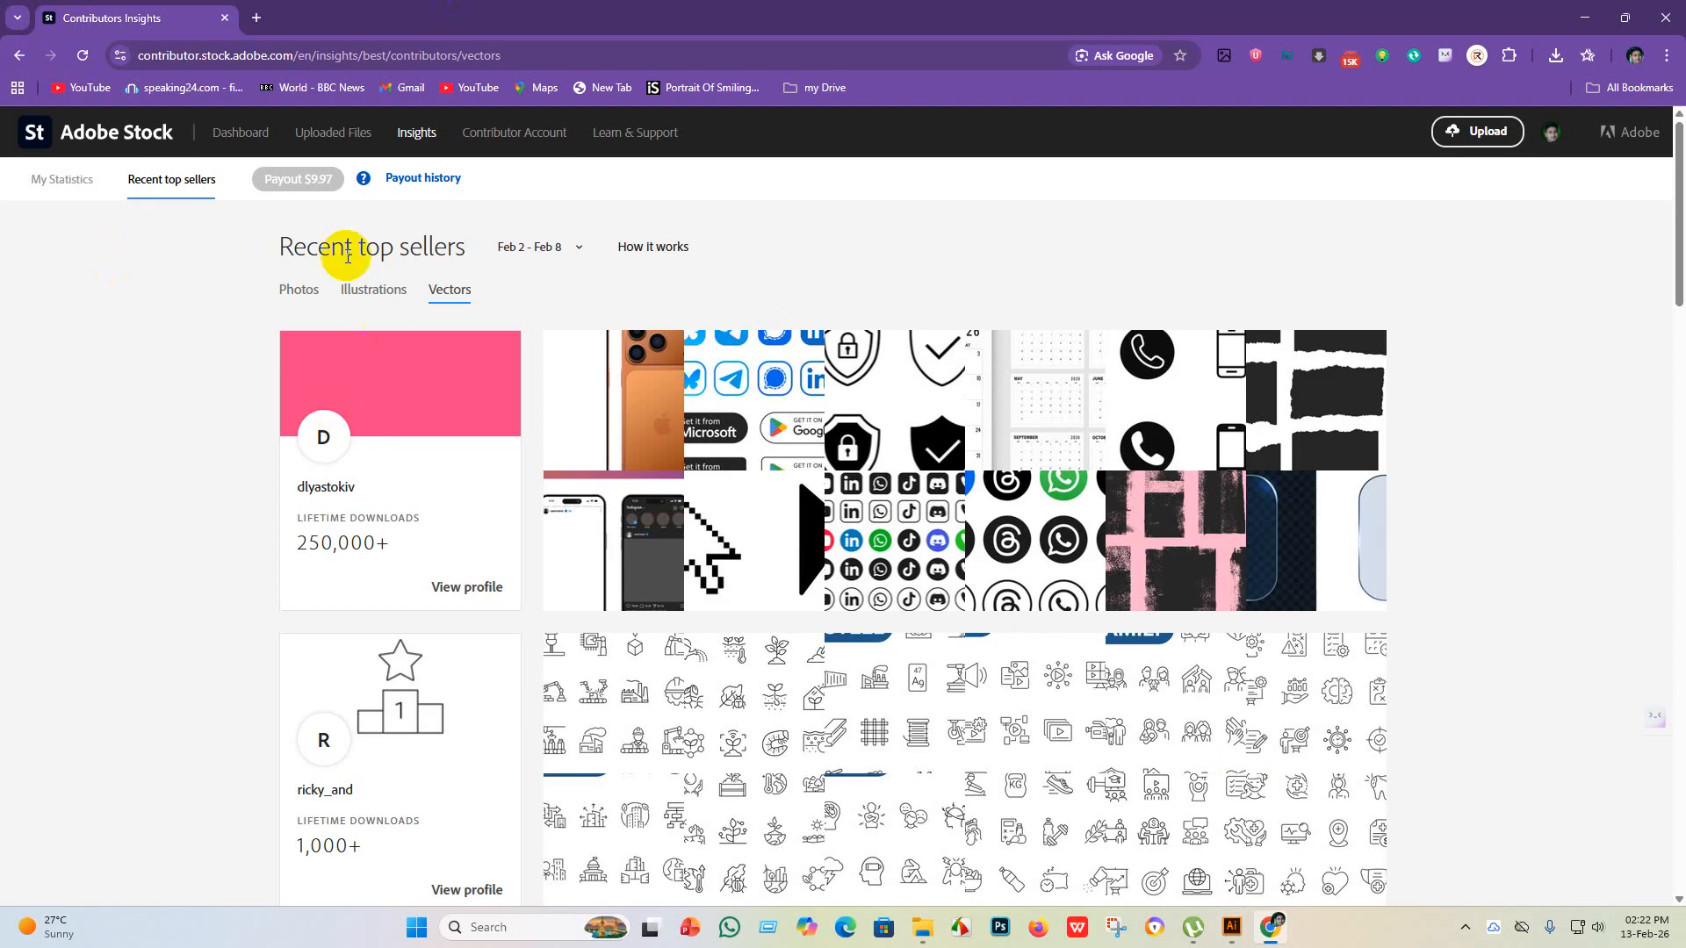
pyautogui.click(256, 18)
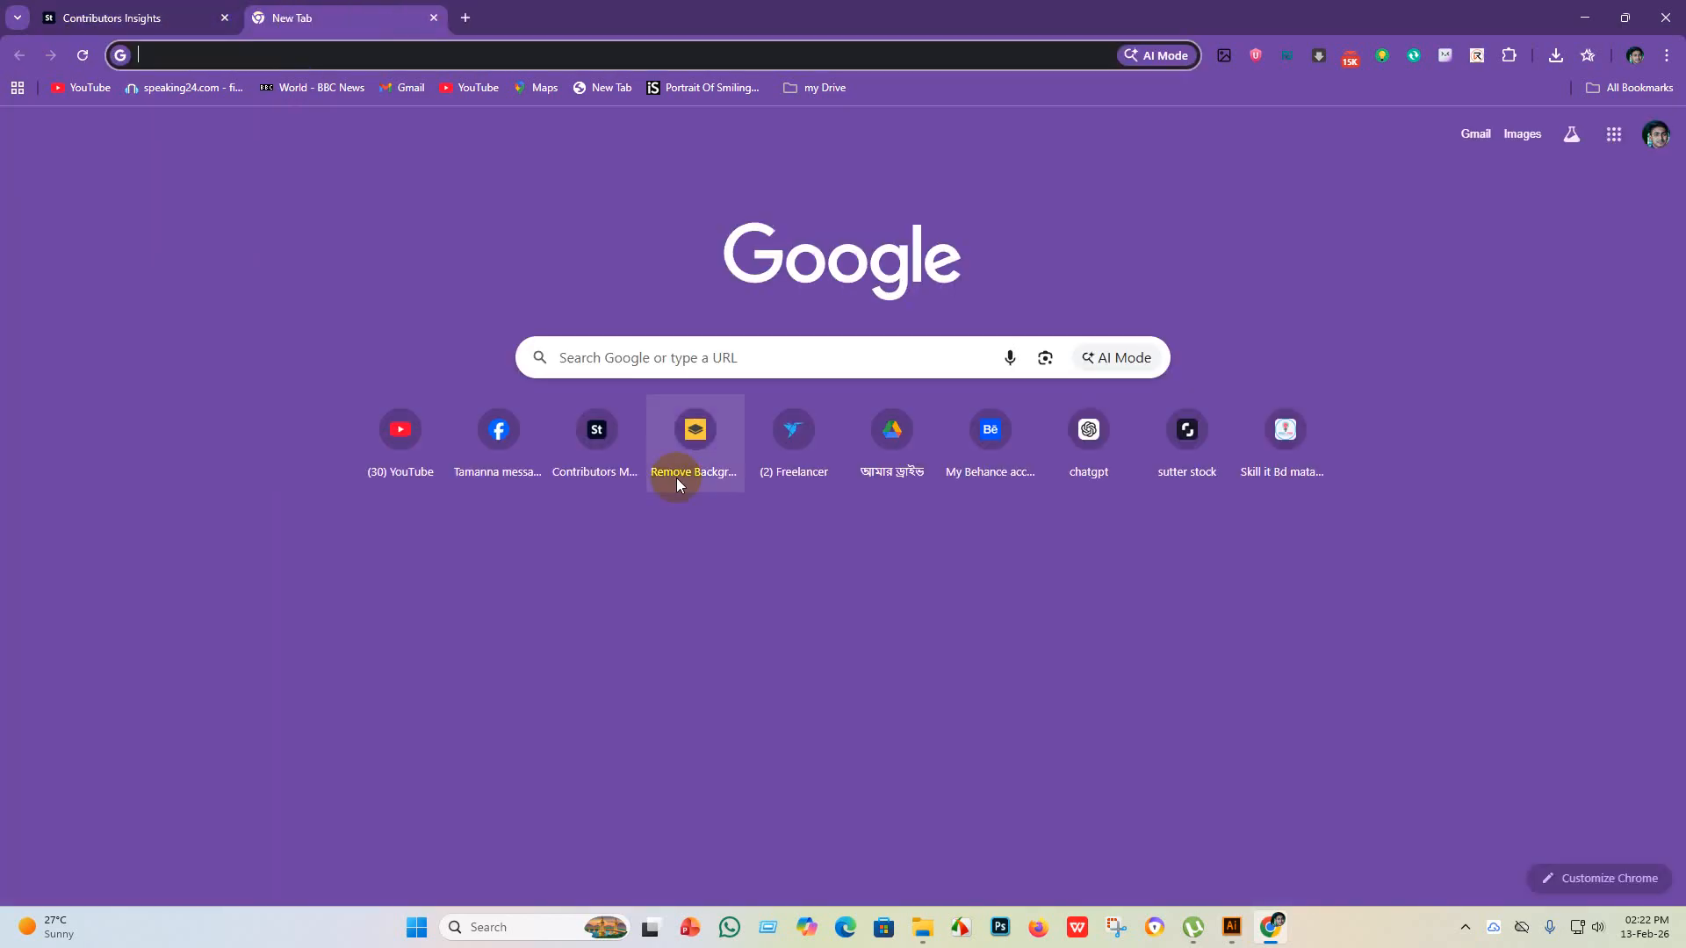
pyautogui.click(598, 448)
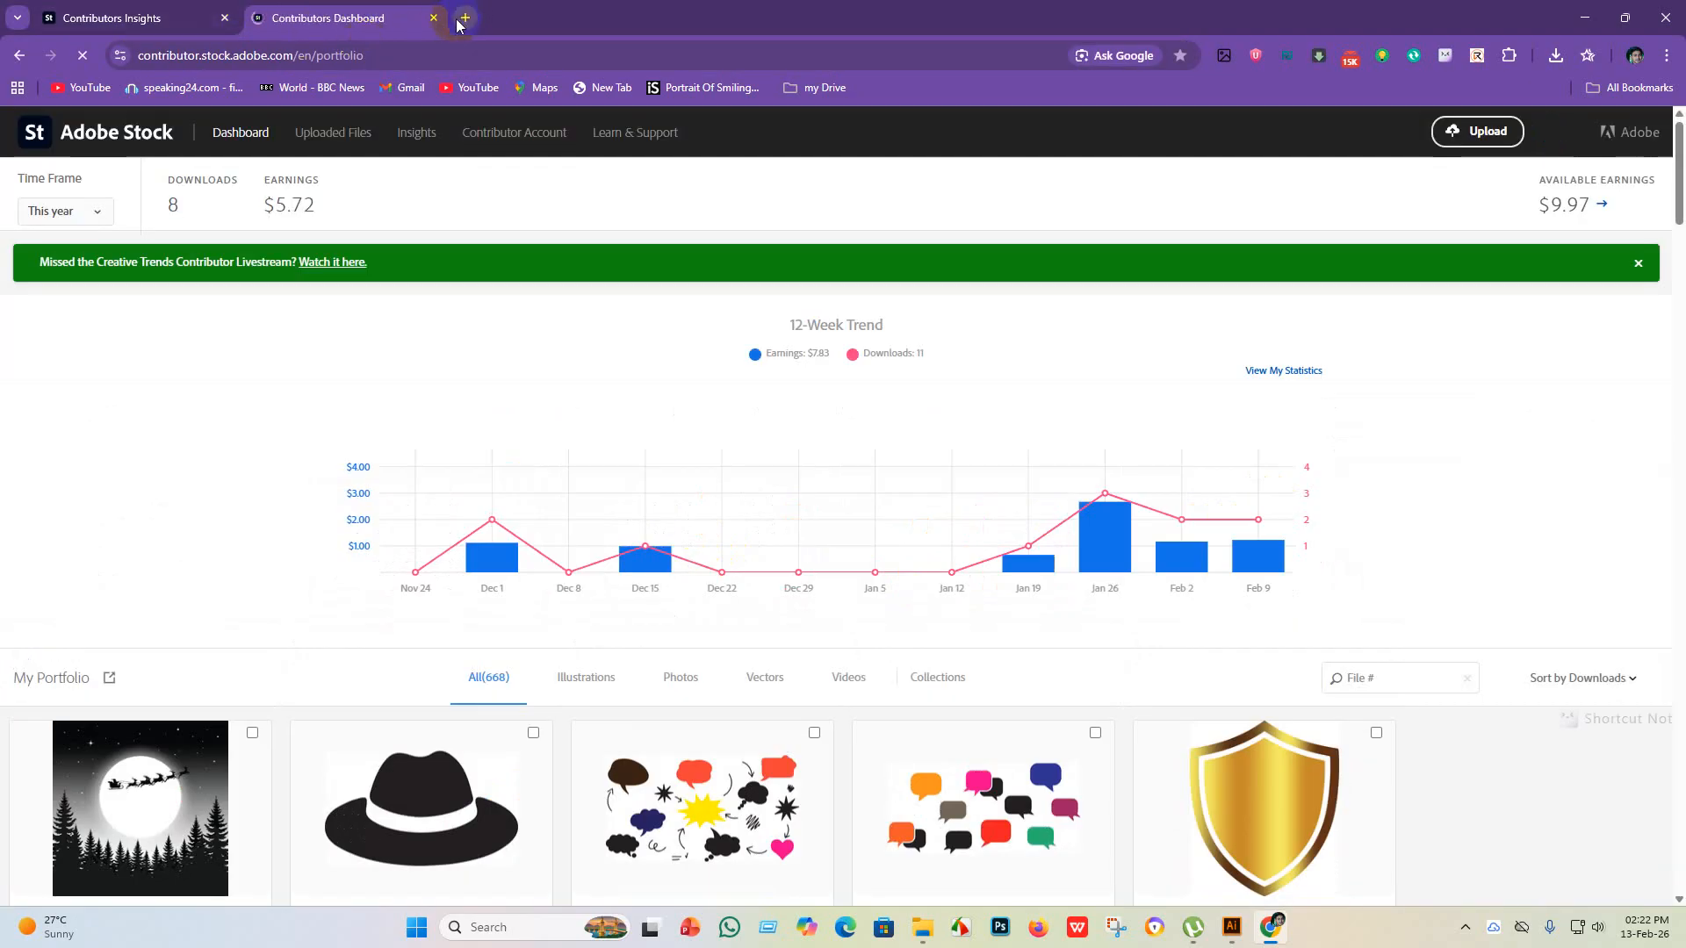
pyautogui.click(467, 18)
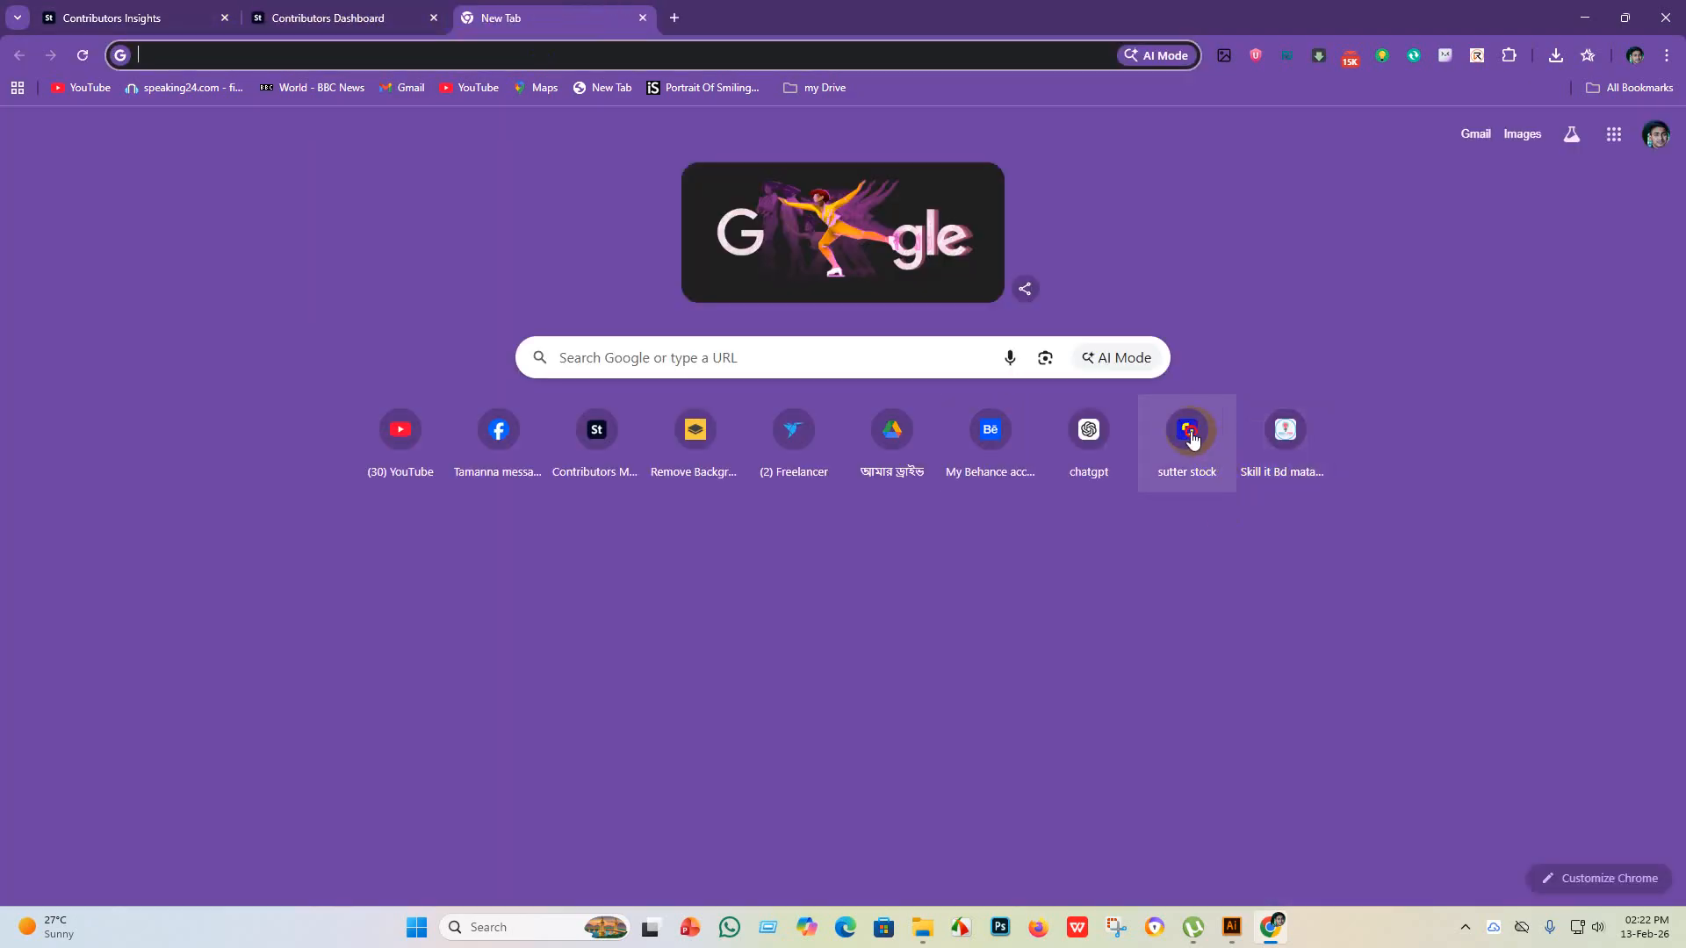
pyautogui.click(1190, 434)
pyautogui.click(670, 25)
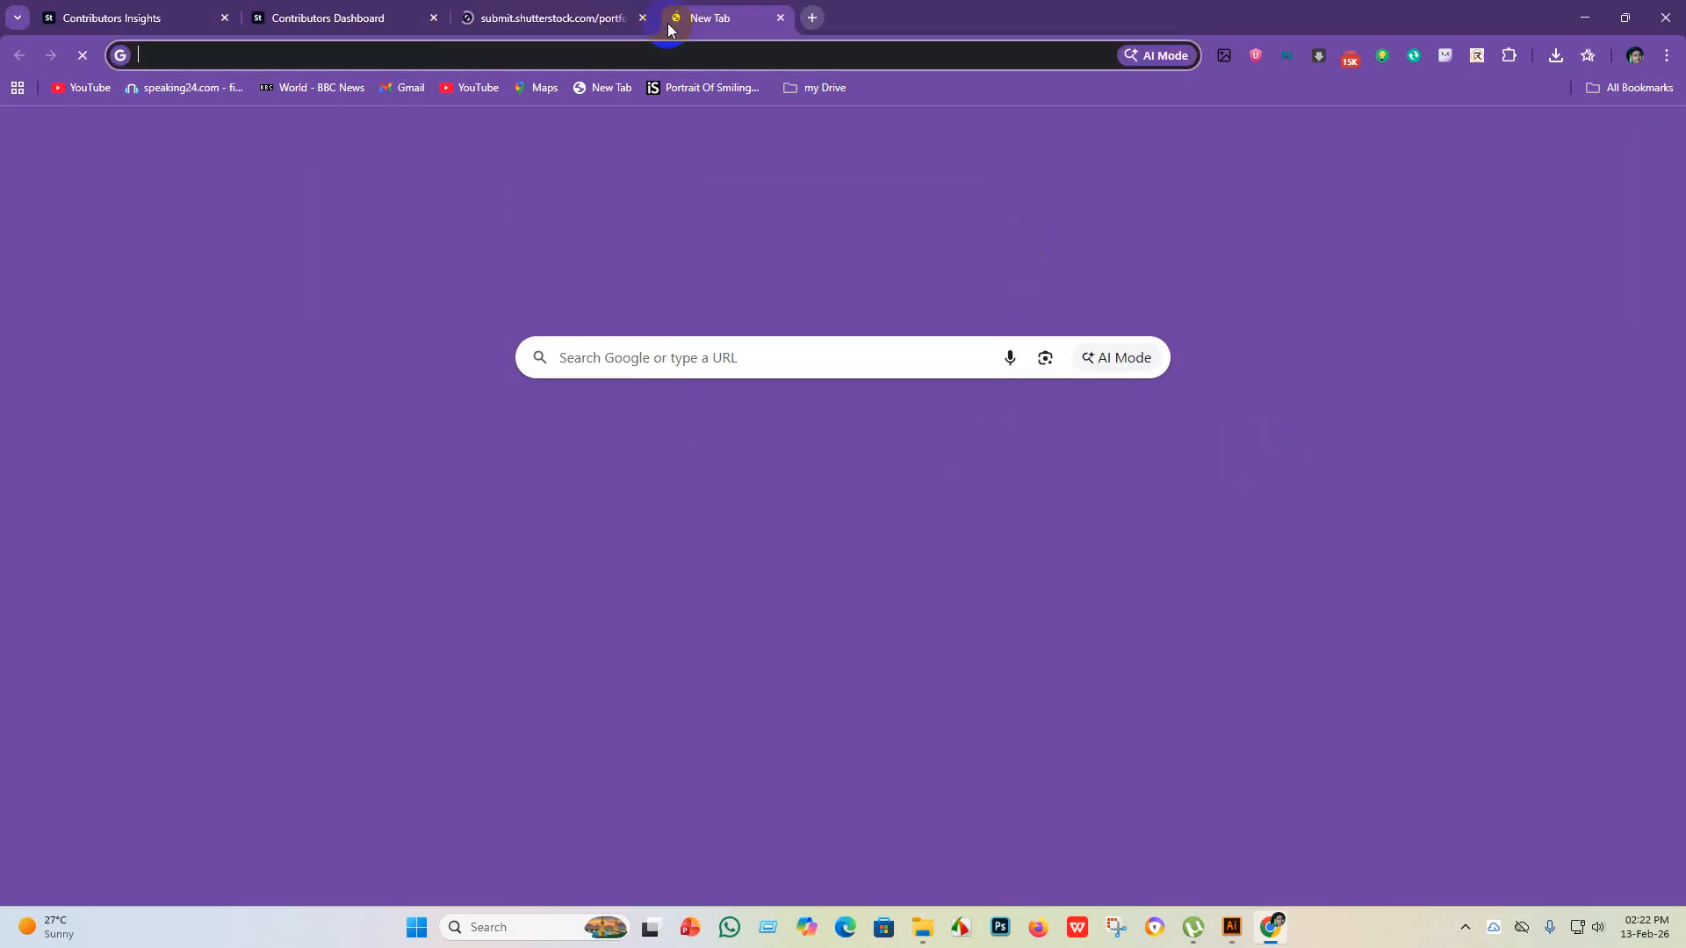
pyautogui.click(1283, 439)
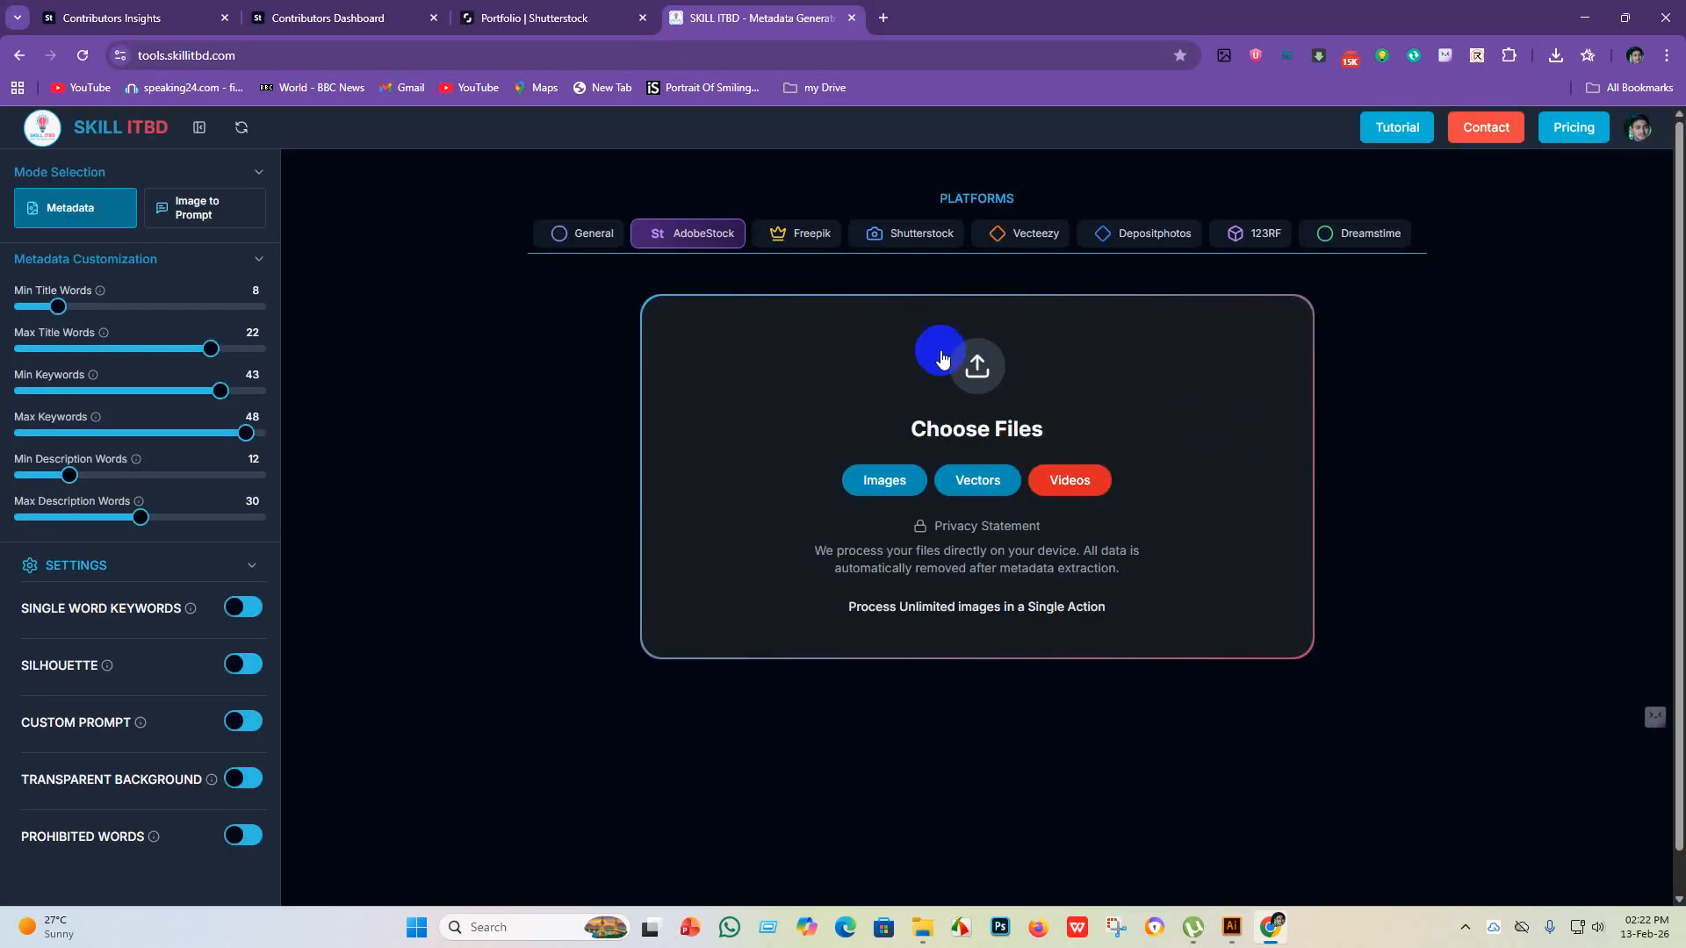
pyautogui.click(993, 381)
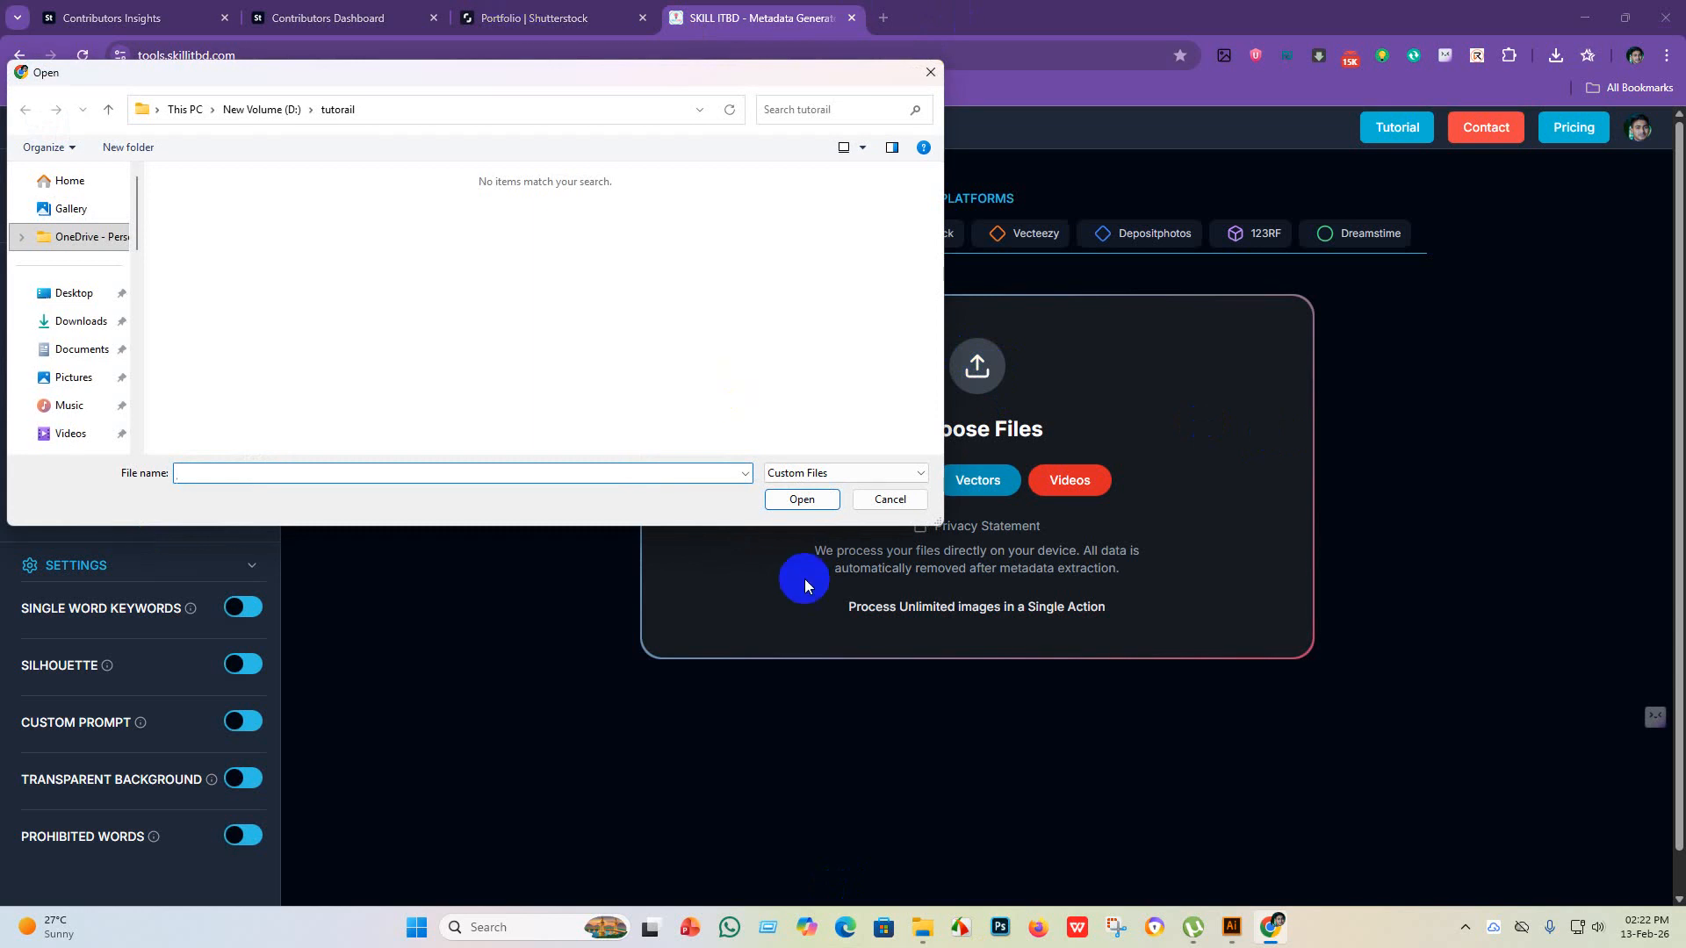
pyautogui.click(889, 500)
# - Start an asset upload in the Shutterstock portfolio and browse to the Orginal design folder
pyautogui.click(518, 18)
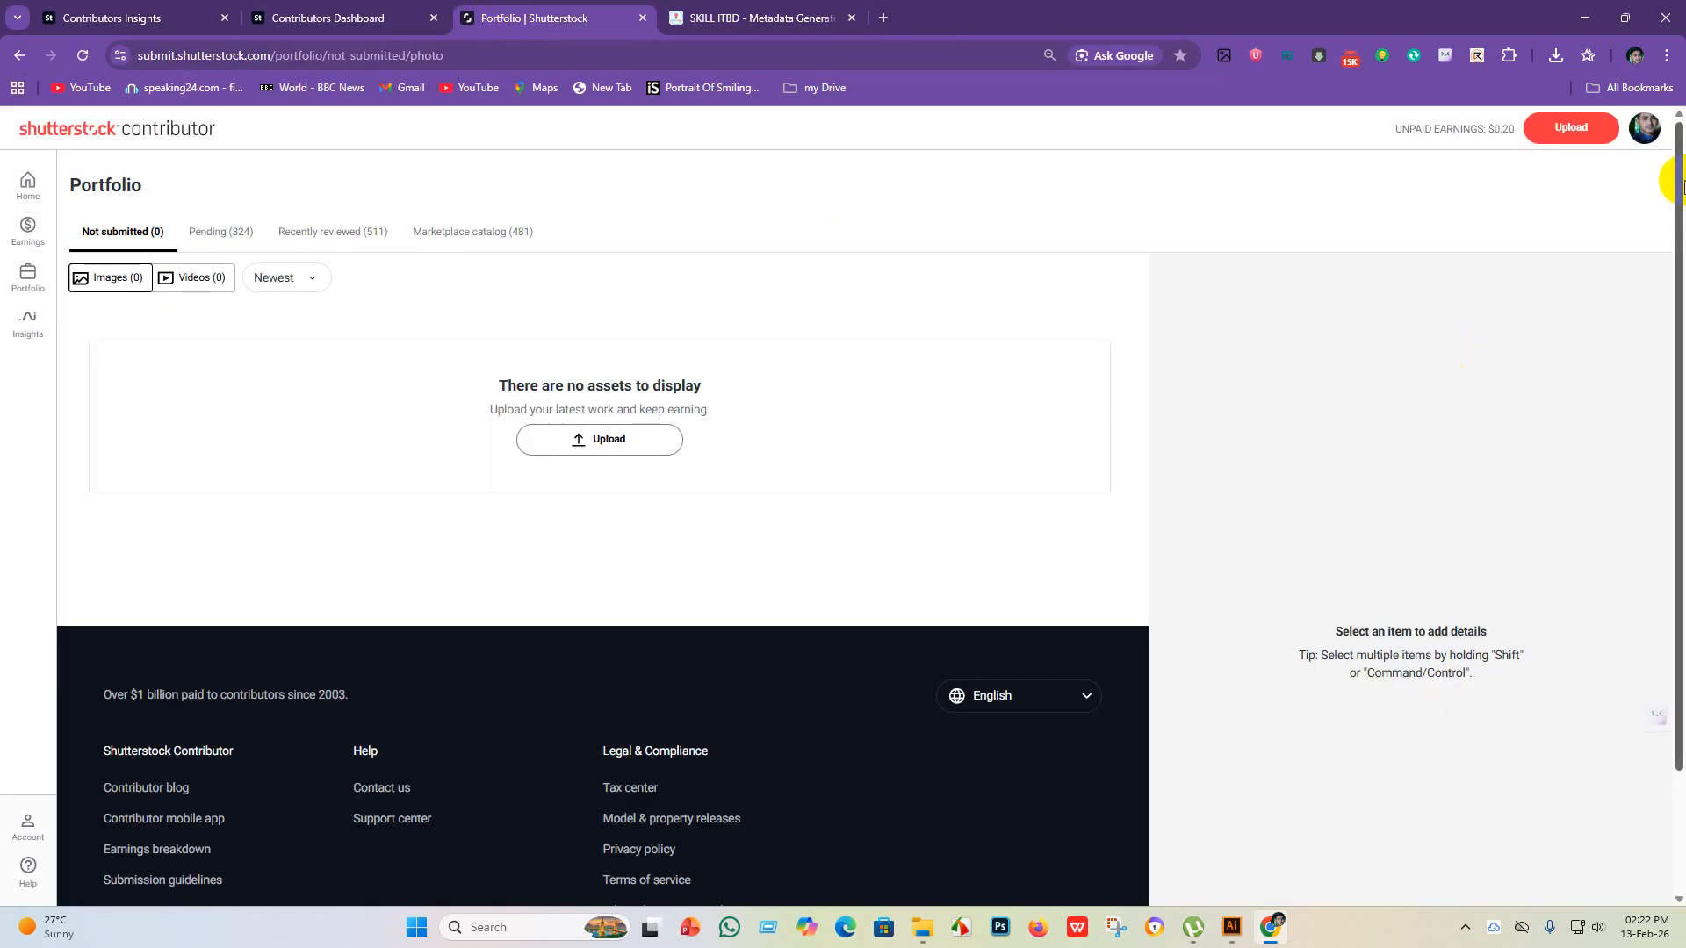
pyautogui.click(1572, 128)
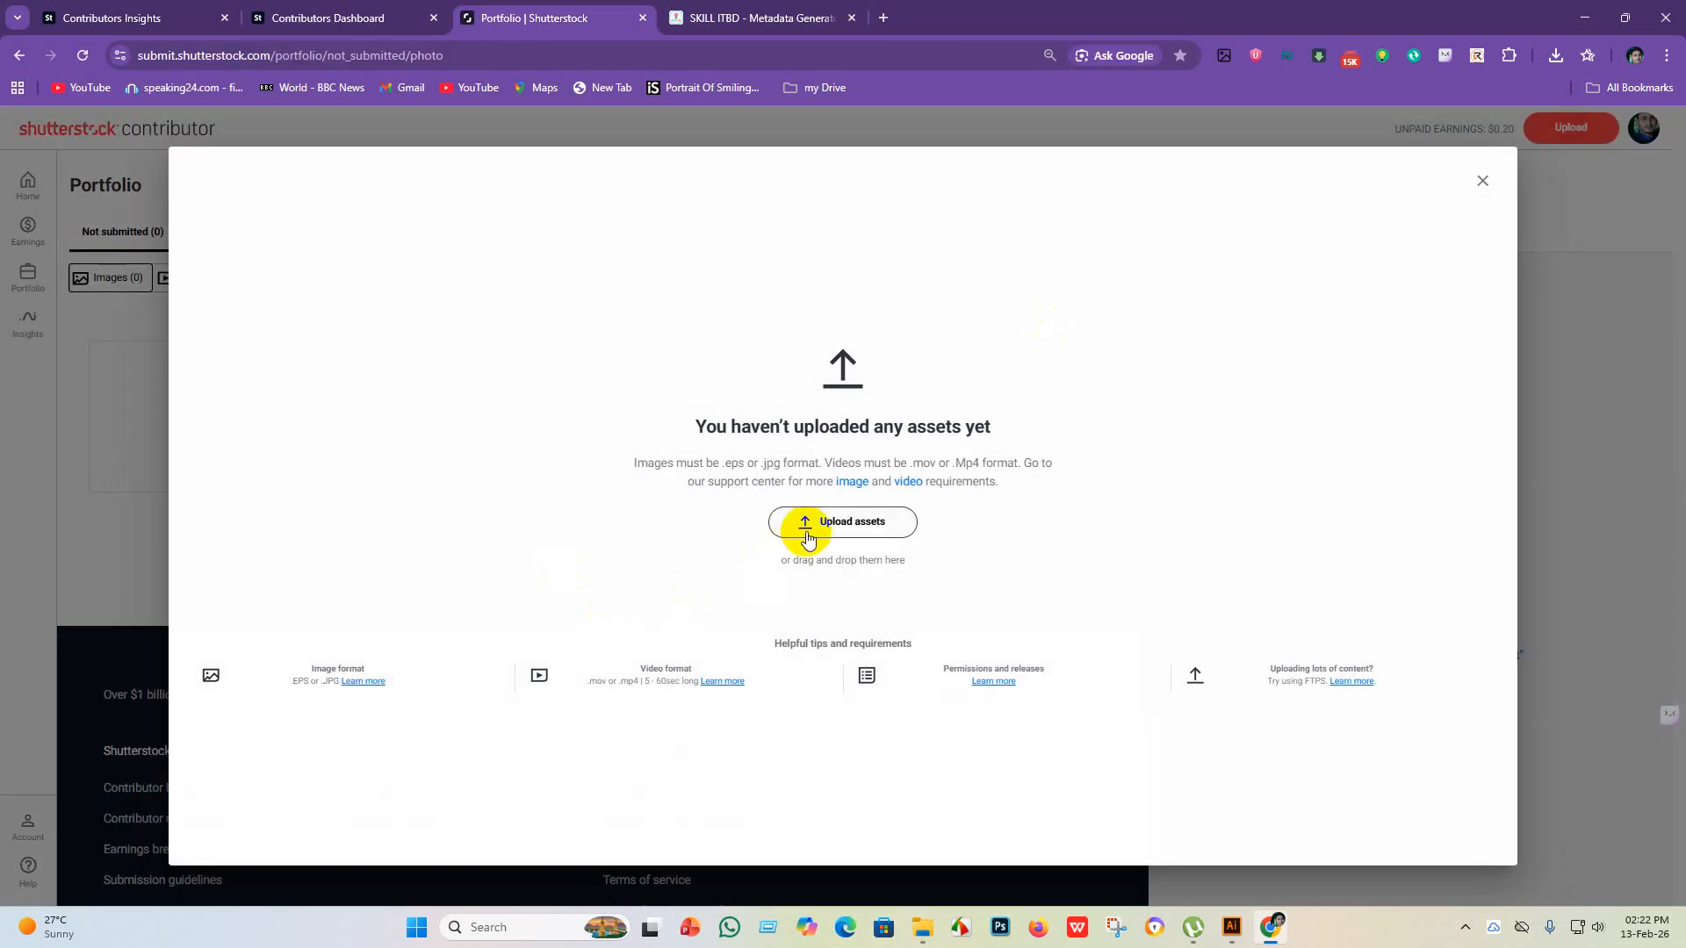
pyautogui.click(809, 523)
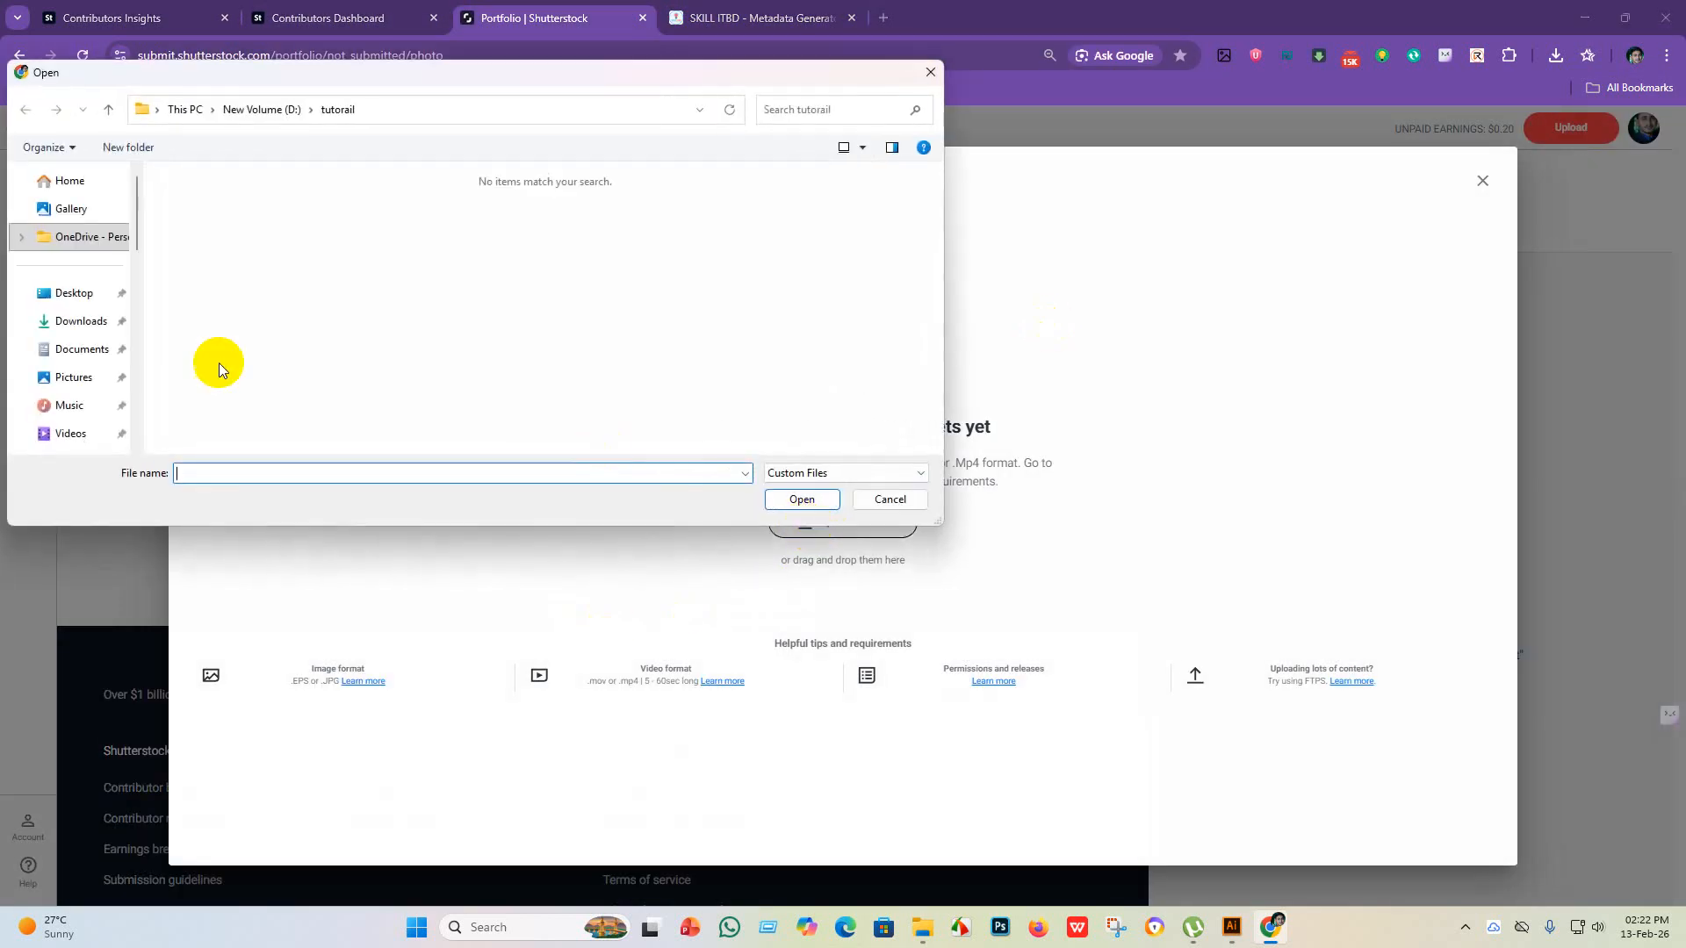
pyautogui.scroll(-5, 84, 378)
pyautogui.scroll(-5, 86, 378)
pyautogui.click(80, 373)
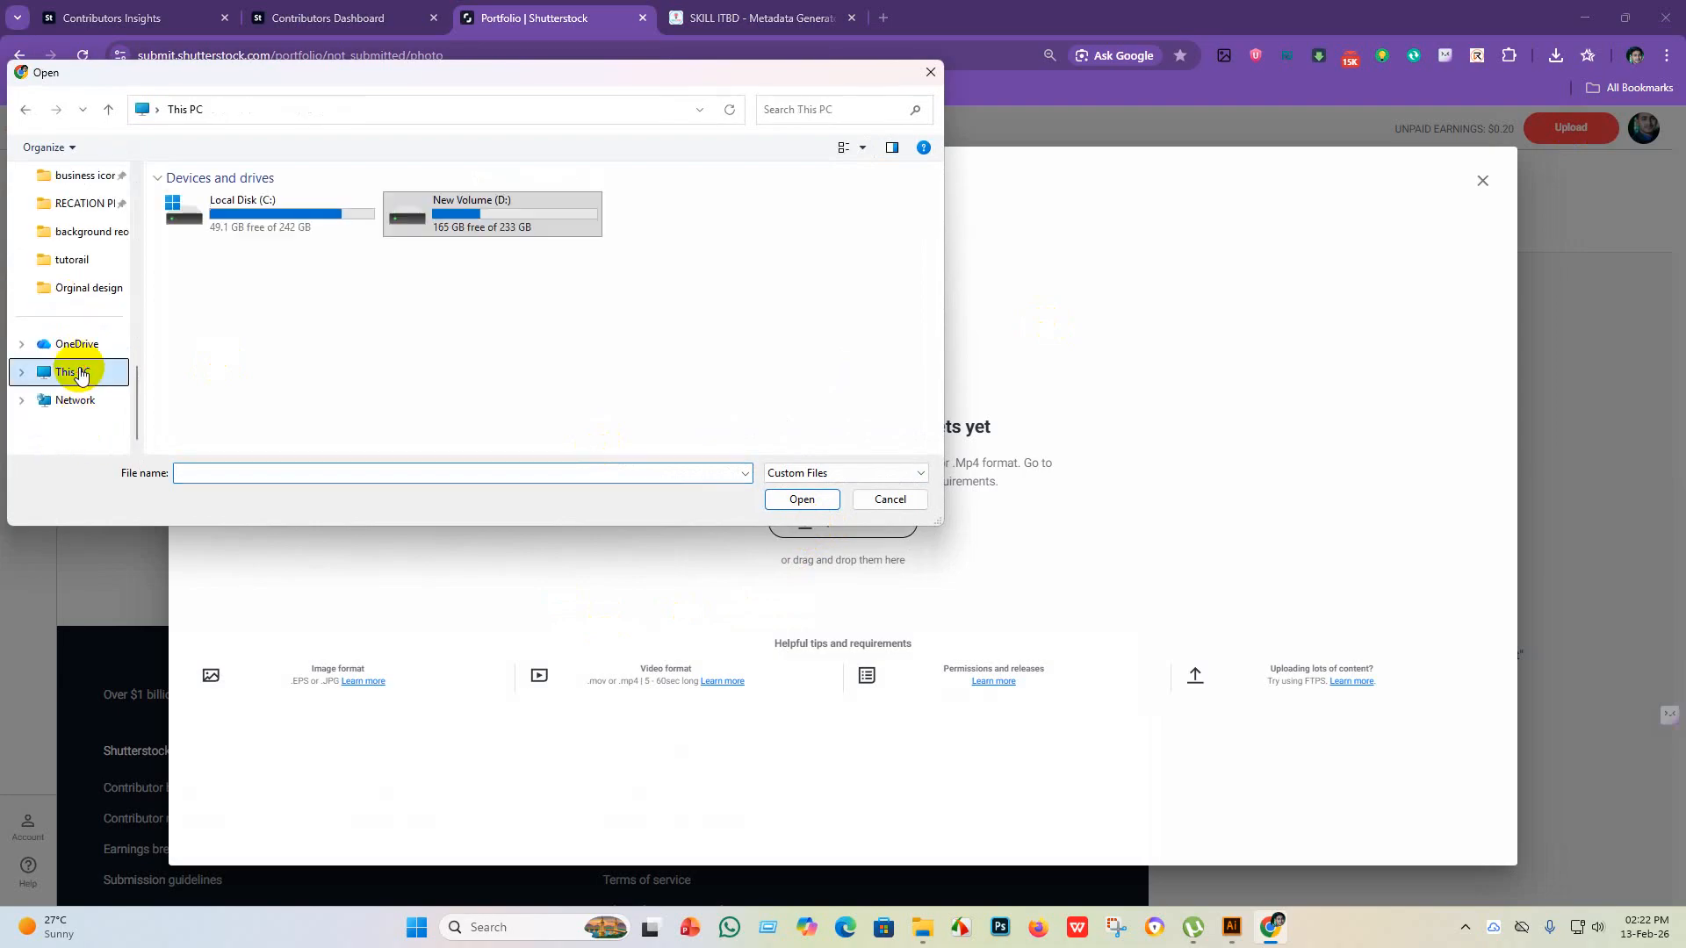
pyautogui.click(90, 287)
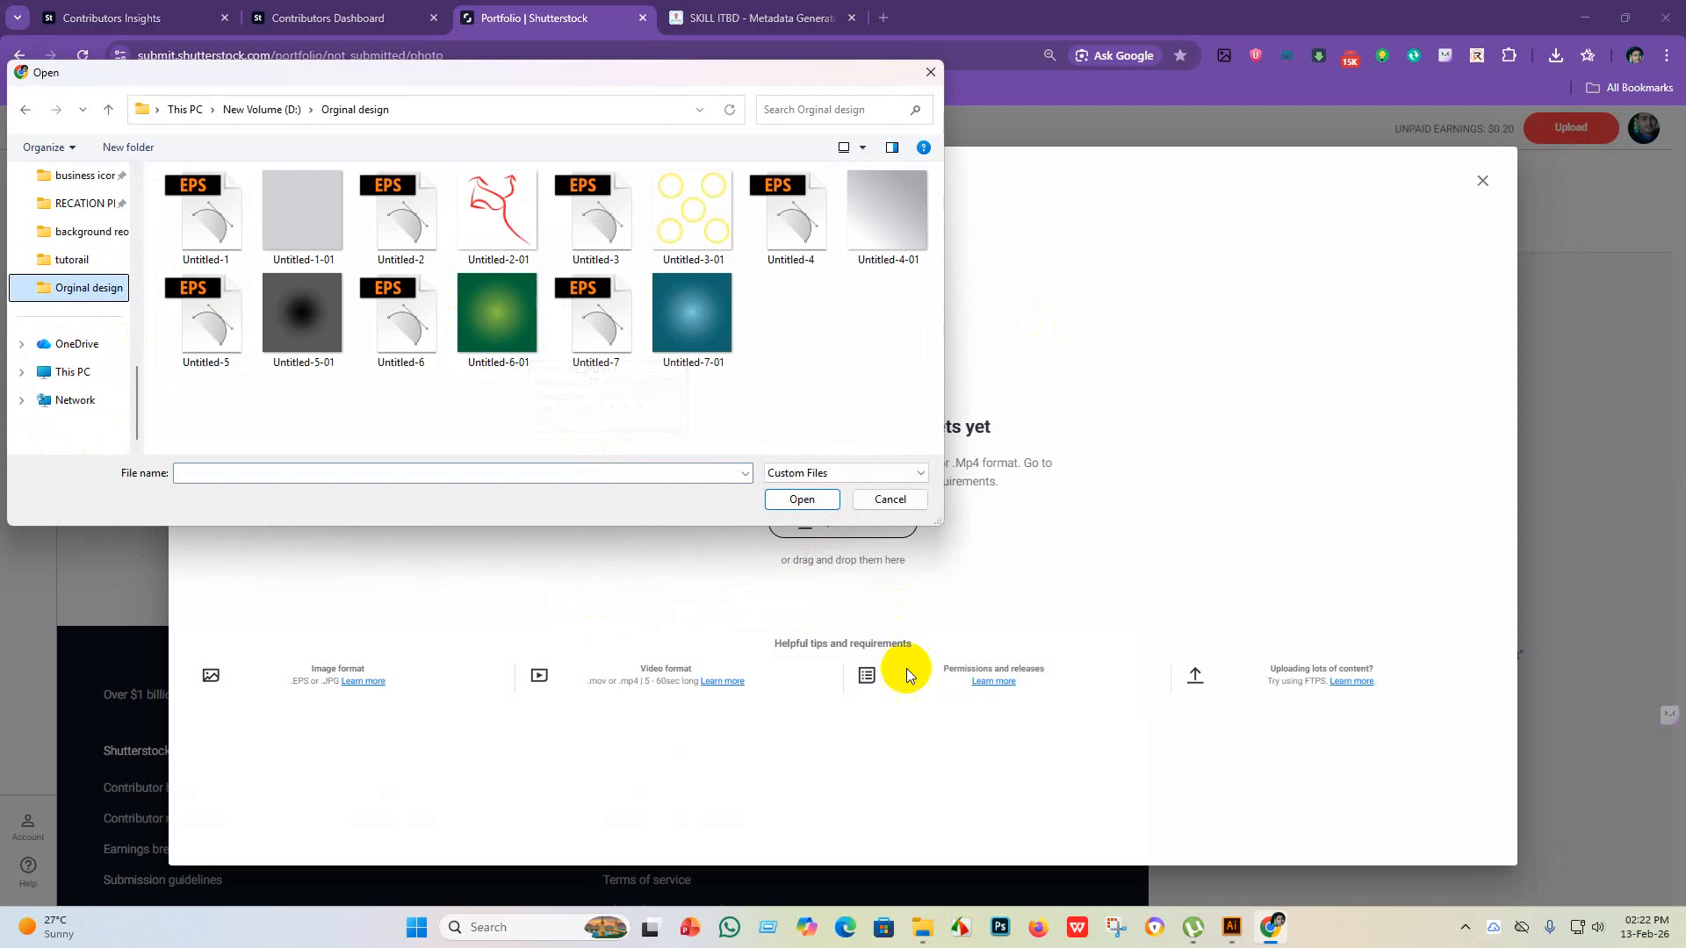
# - Display the folder's files as small icons and upload the EPS files Untitled-1 to Untitled-7 to Shutterstock
pyautogui.click(950, 929)
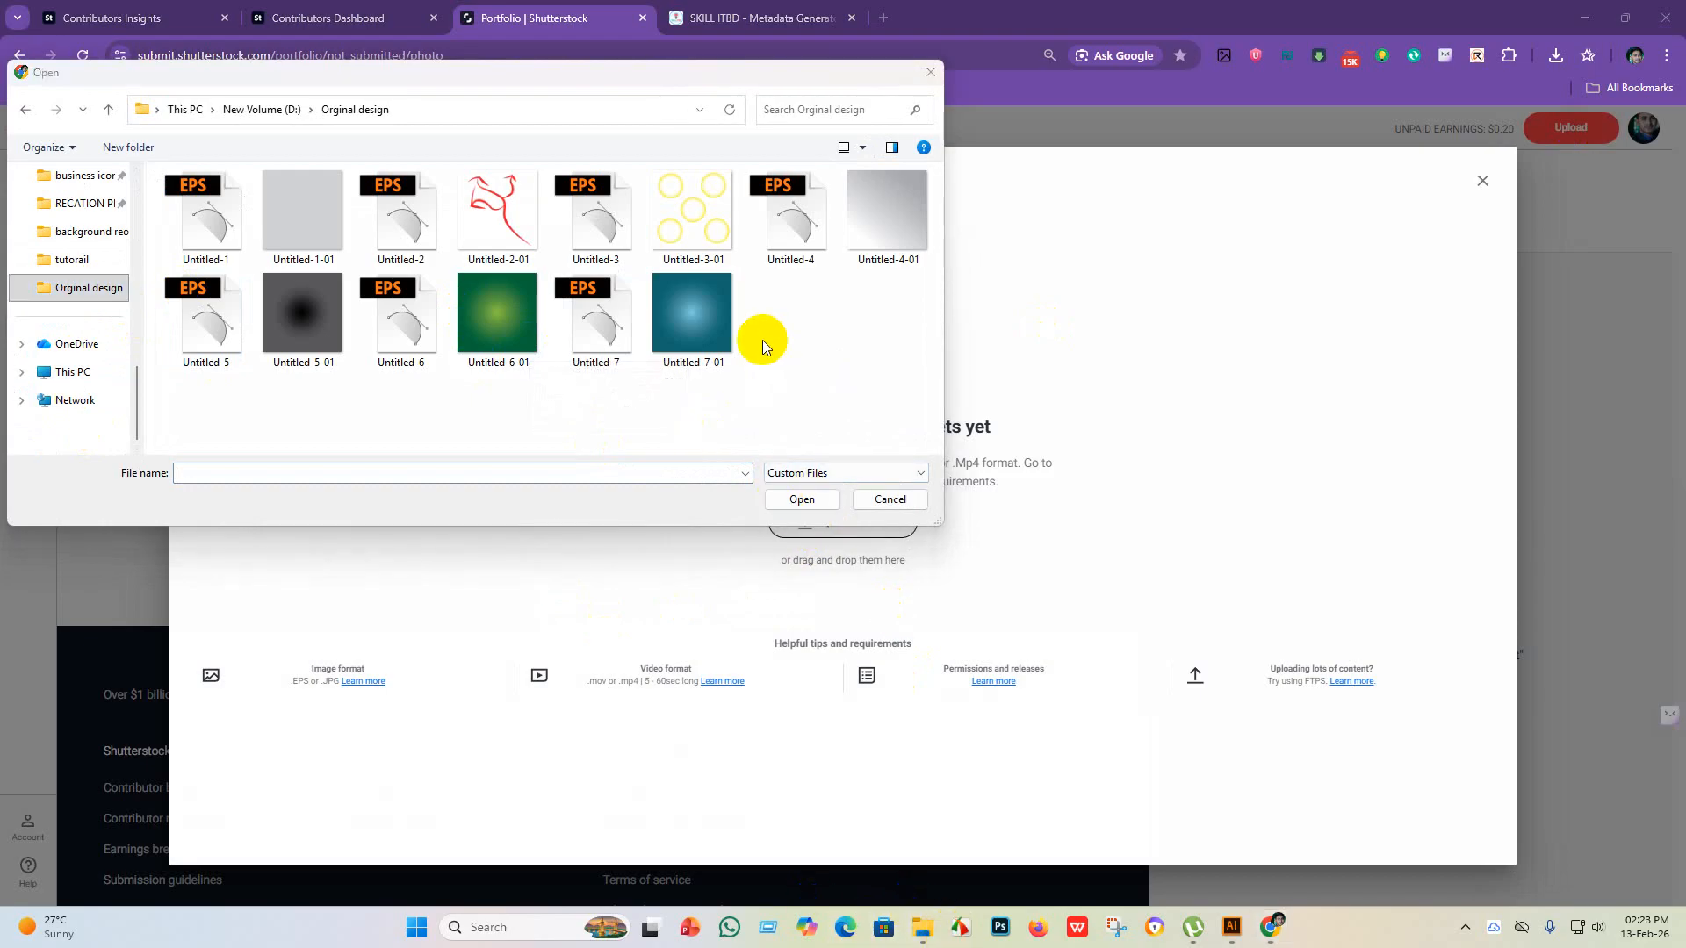
pyautogui.click(866, 149)
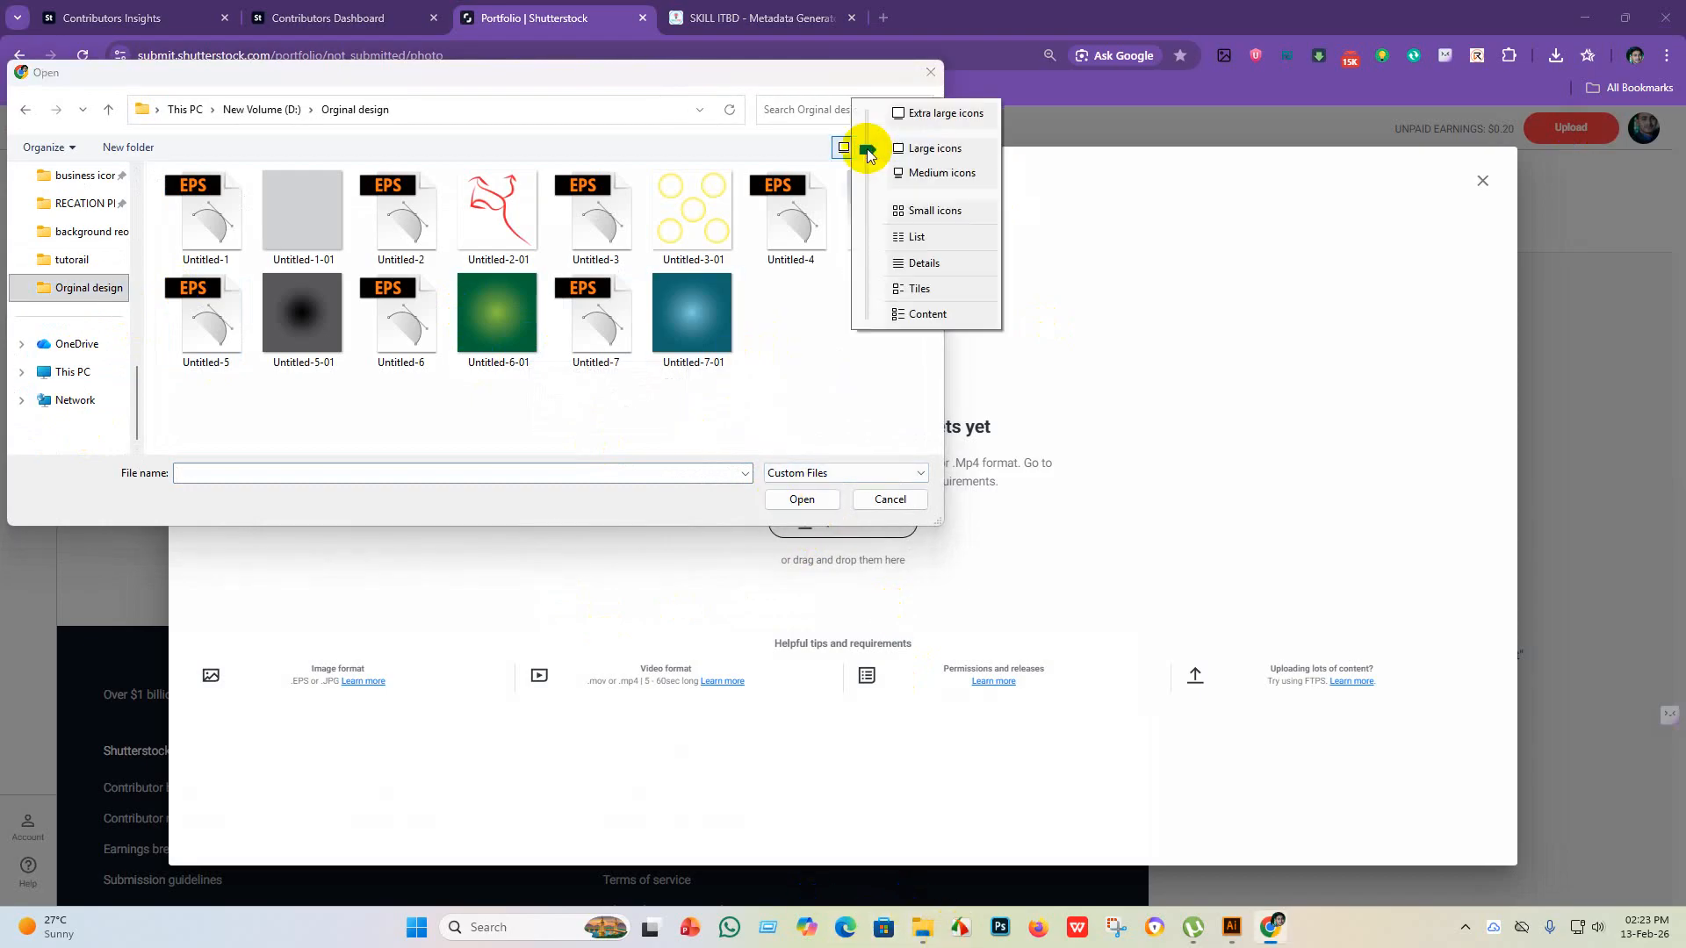
pyautogui.click(928, 213)
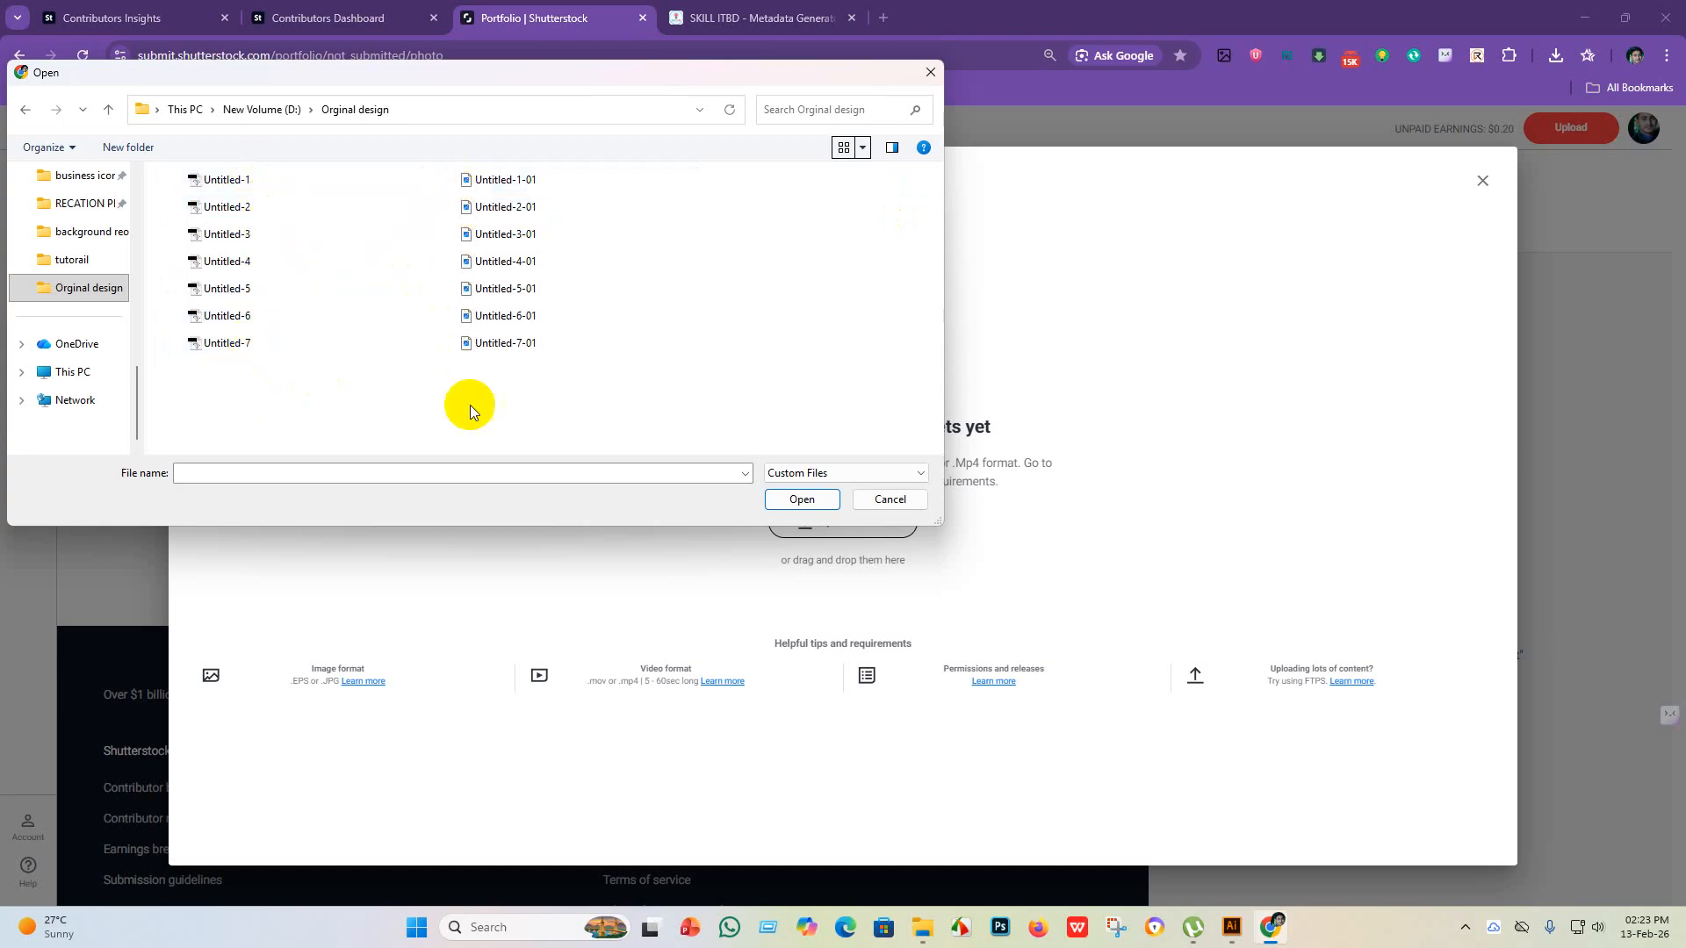
pyautogui.moveTo(248, 372); pyautogui.dragTo(227, 172)
pyautogui.click(801, 498)
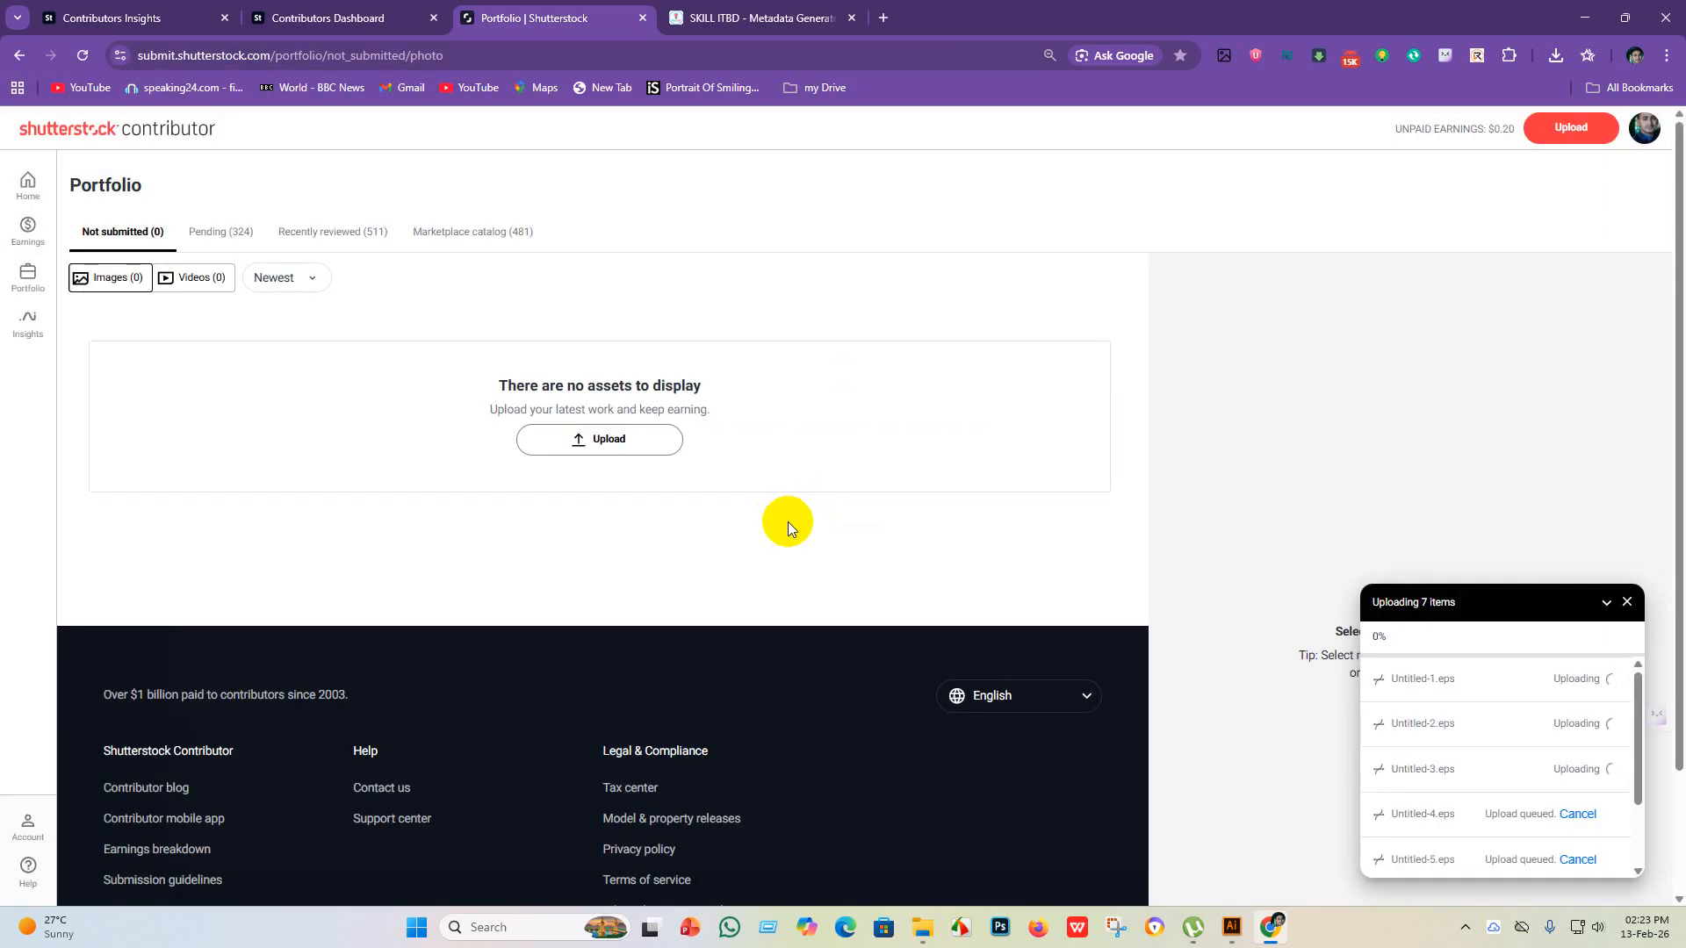
# - Upload the EPS files Untitled-1 to Untitled-7 from the Orginal design folder to Adobe Stock
pyautogui.click(328, 18)
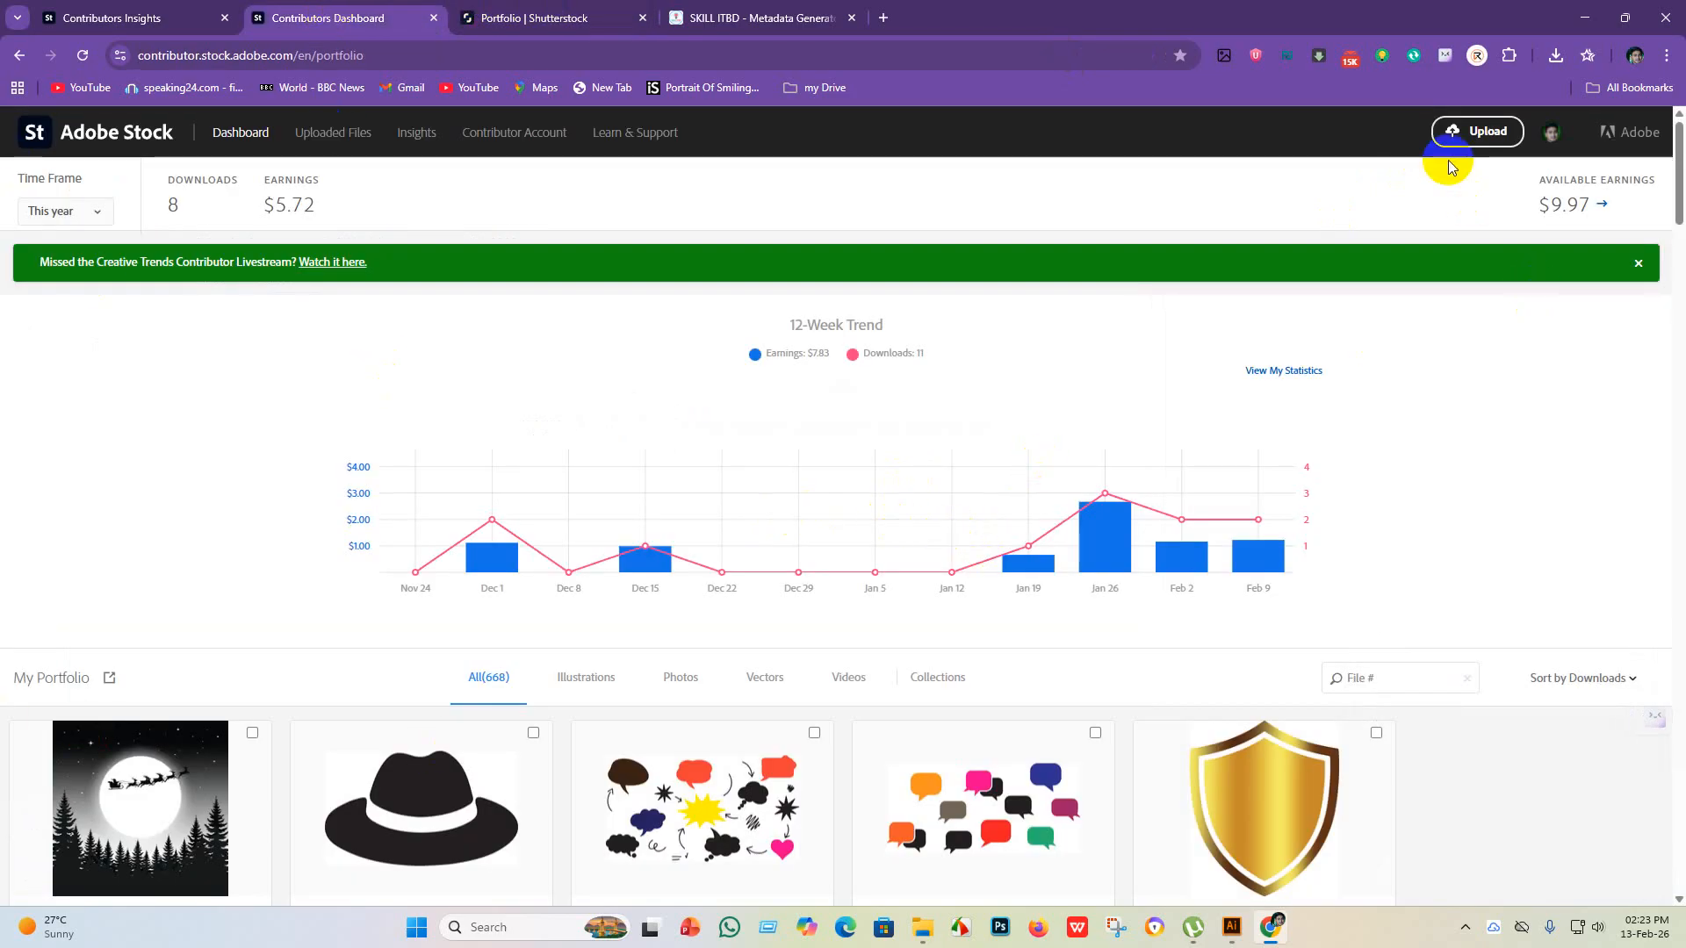
pyautogui.click(1454, 128)
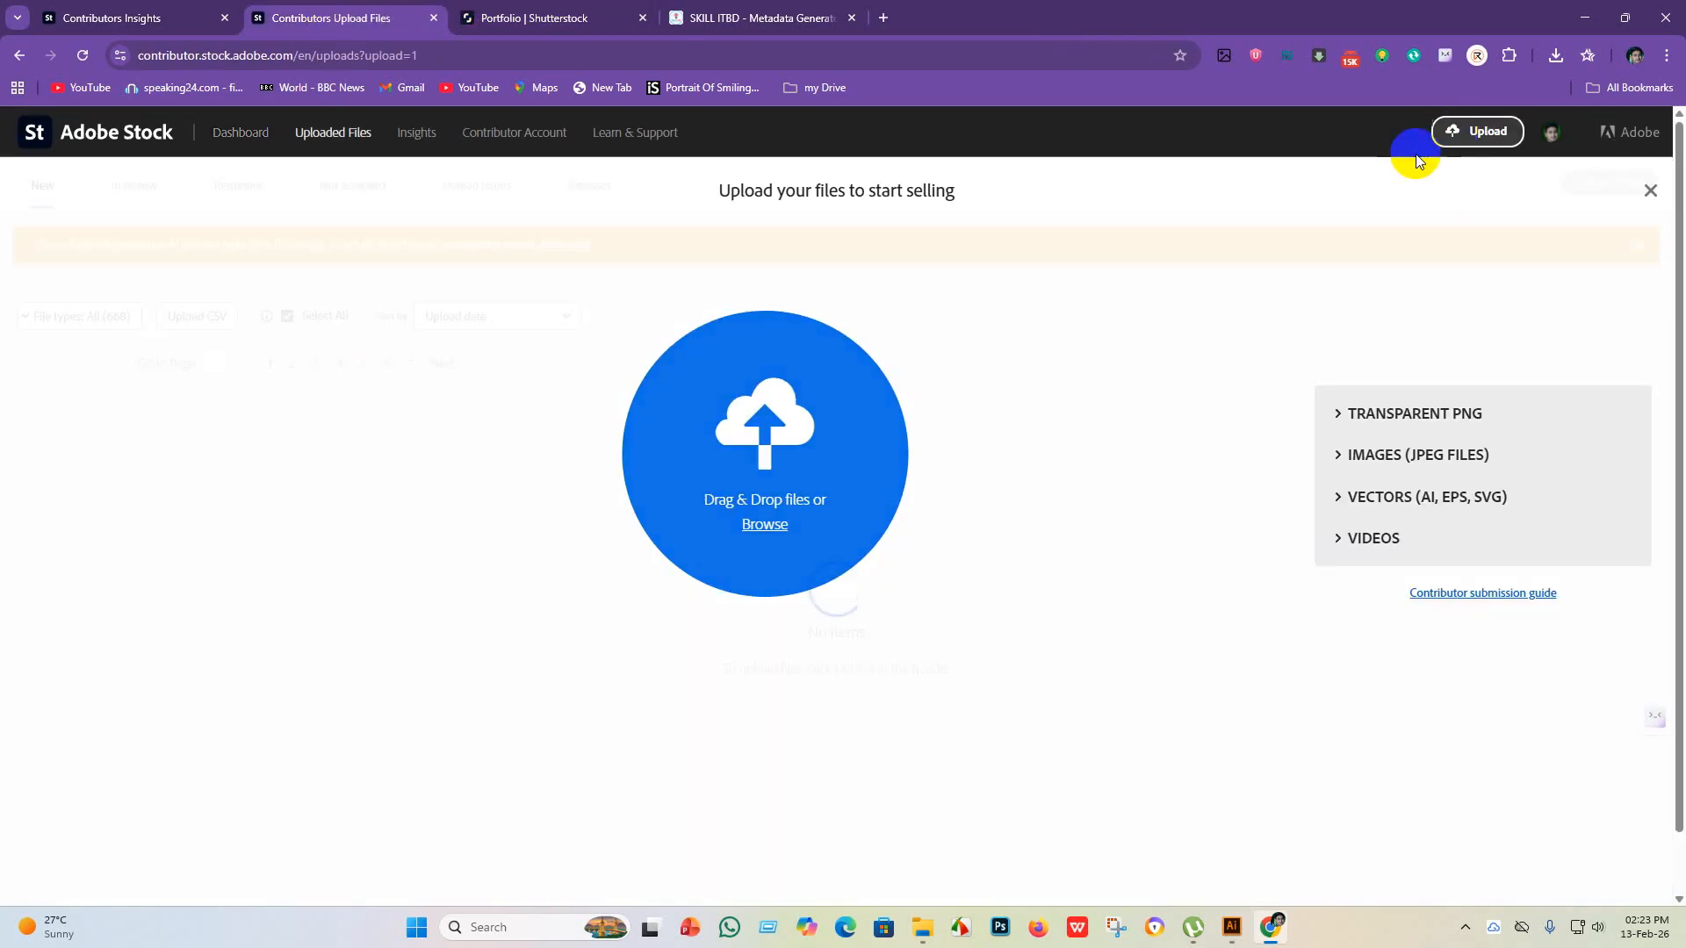
pyautogui.click(757, 528)
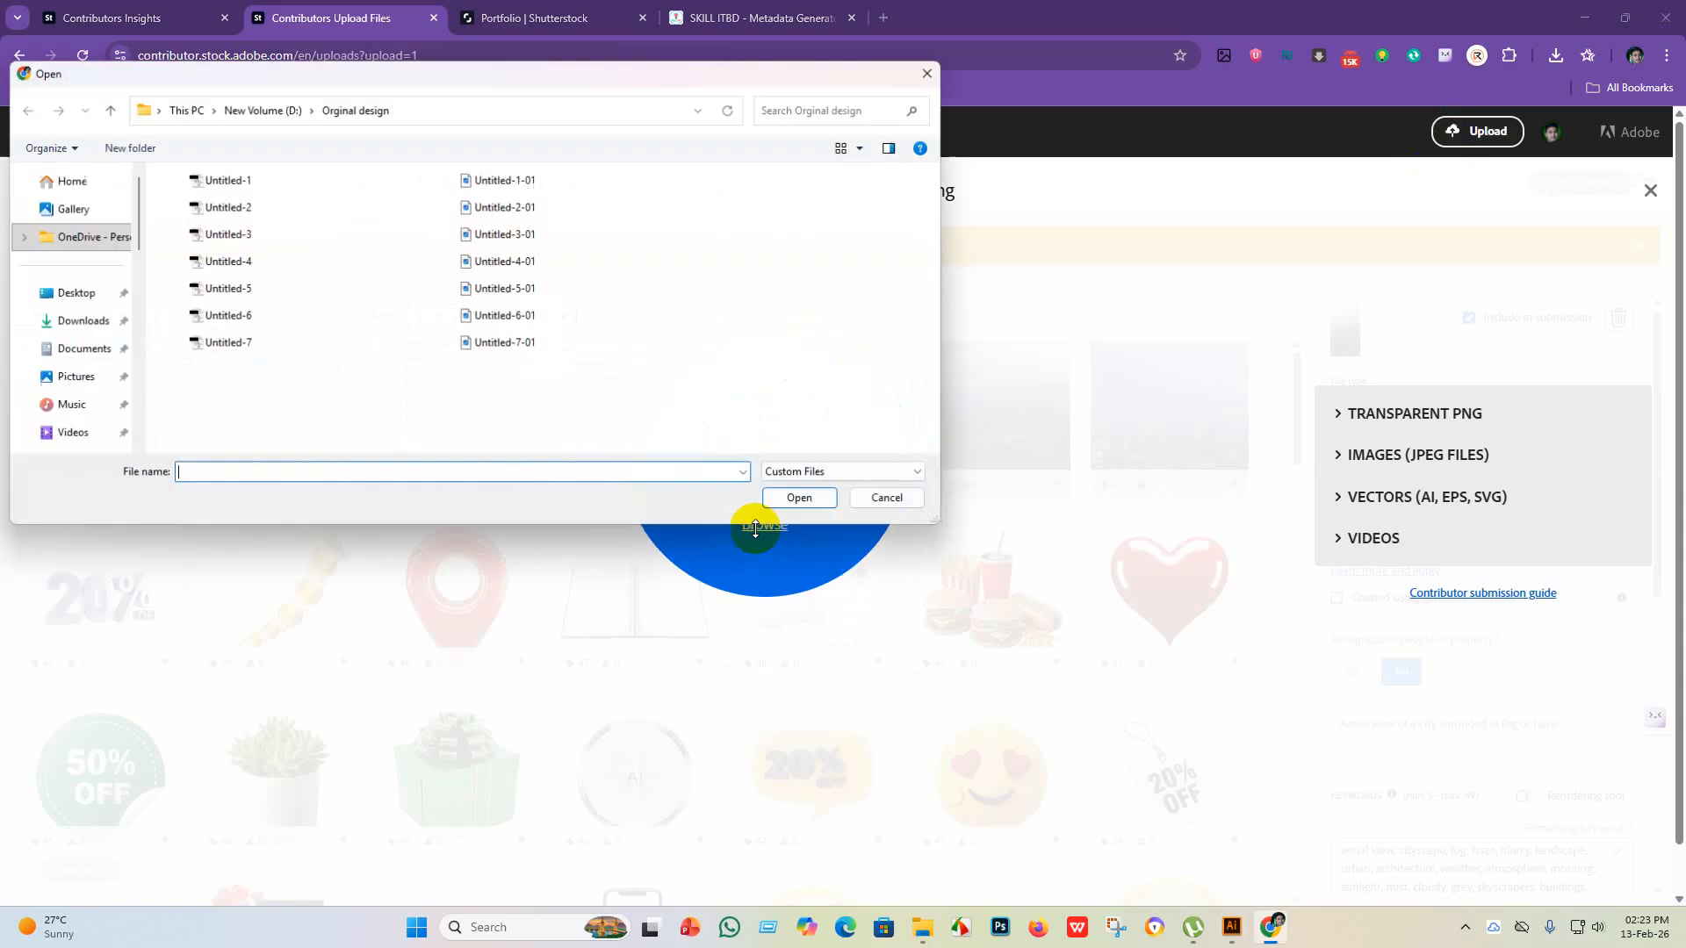
pyautogui.moveTo(270, 393); pyautogui.dragTo(241, 145)
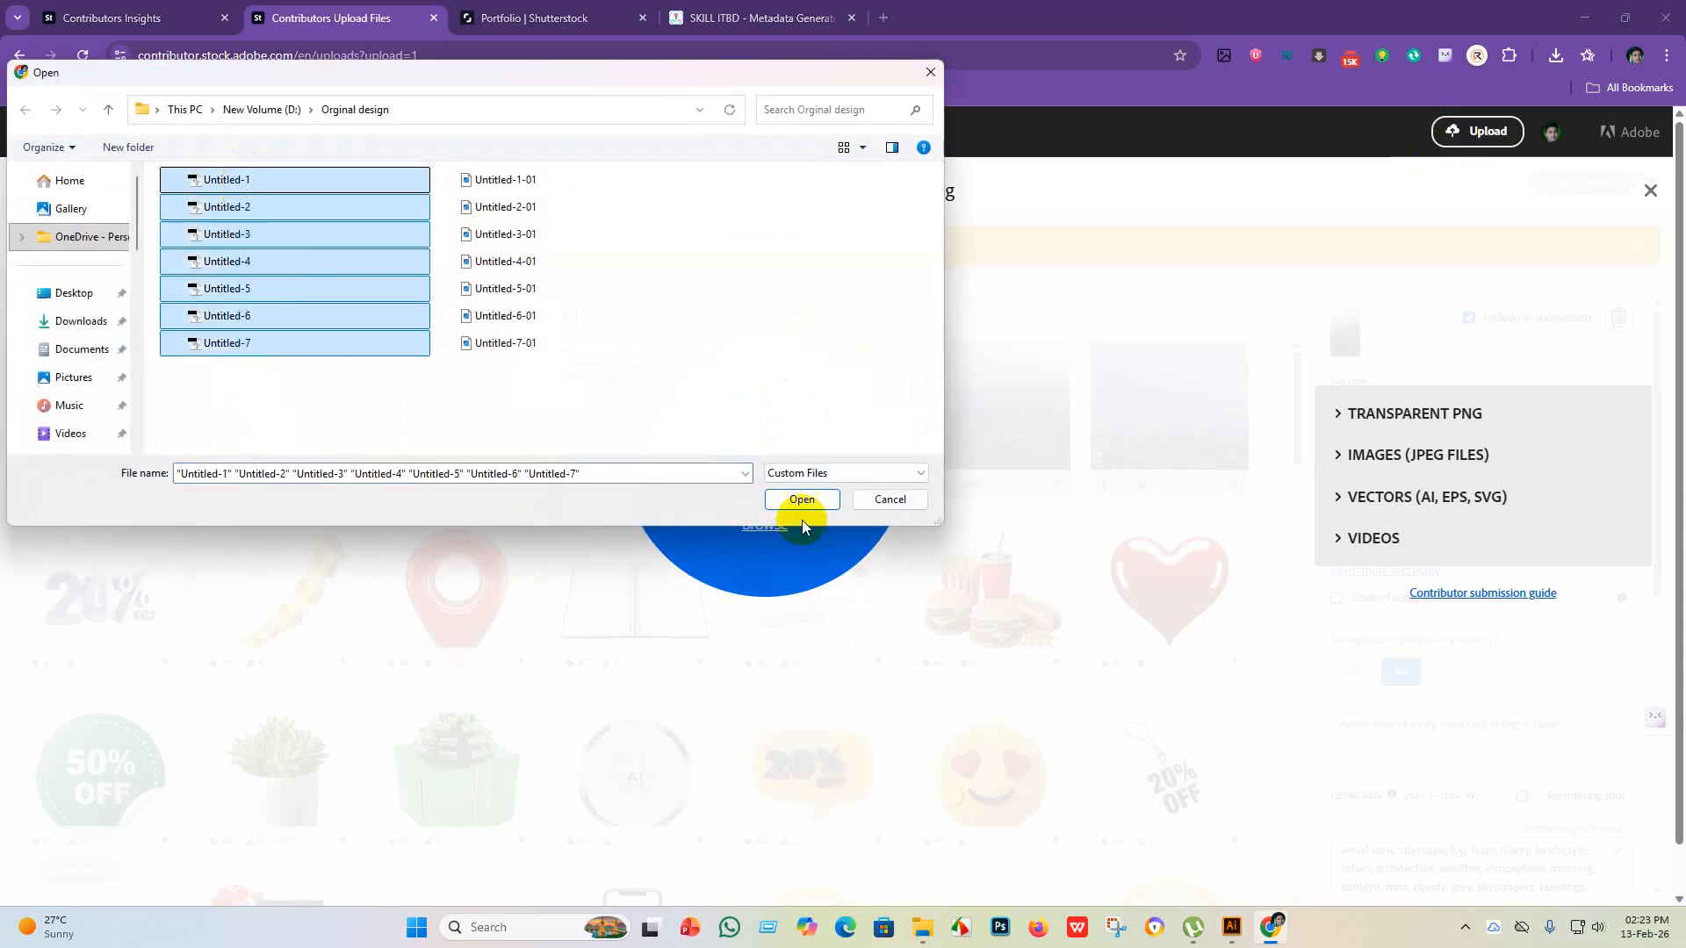
pyautogui.click(802, 500)
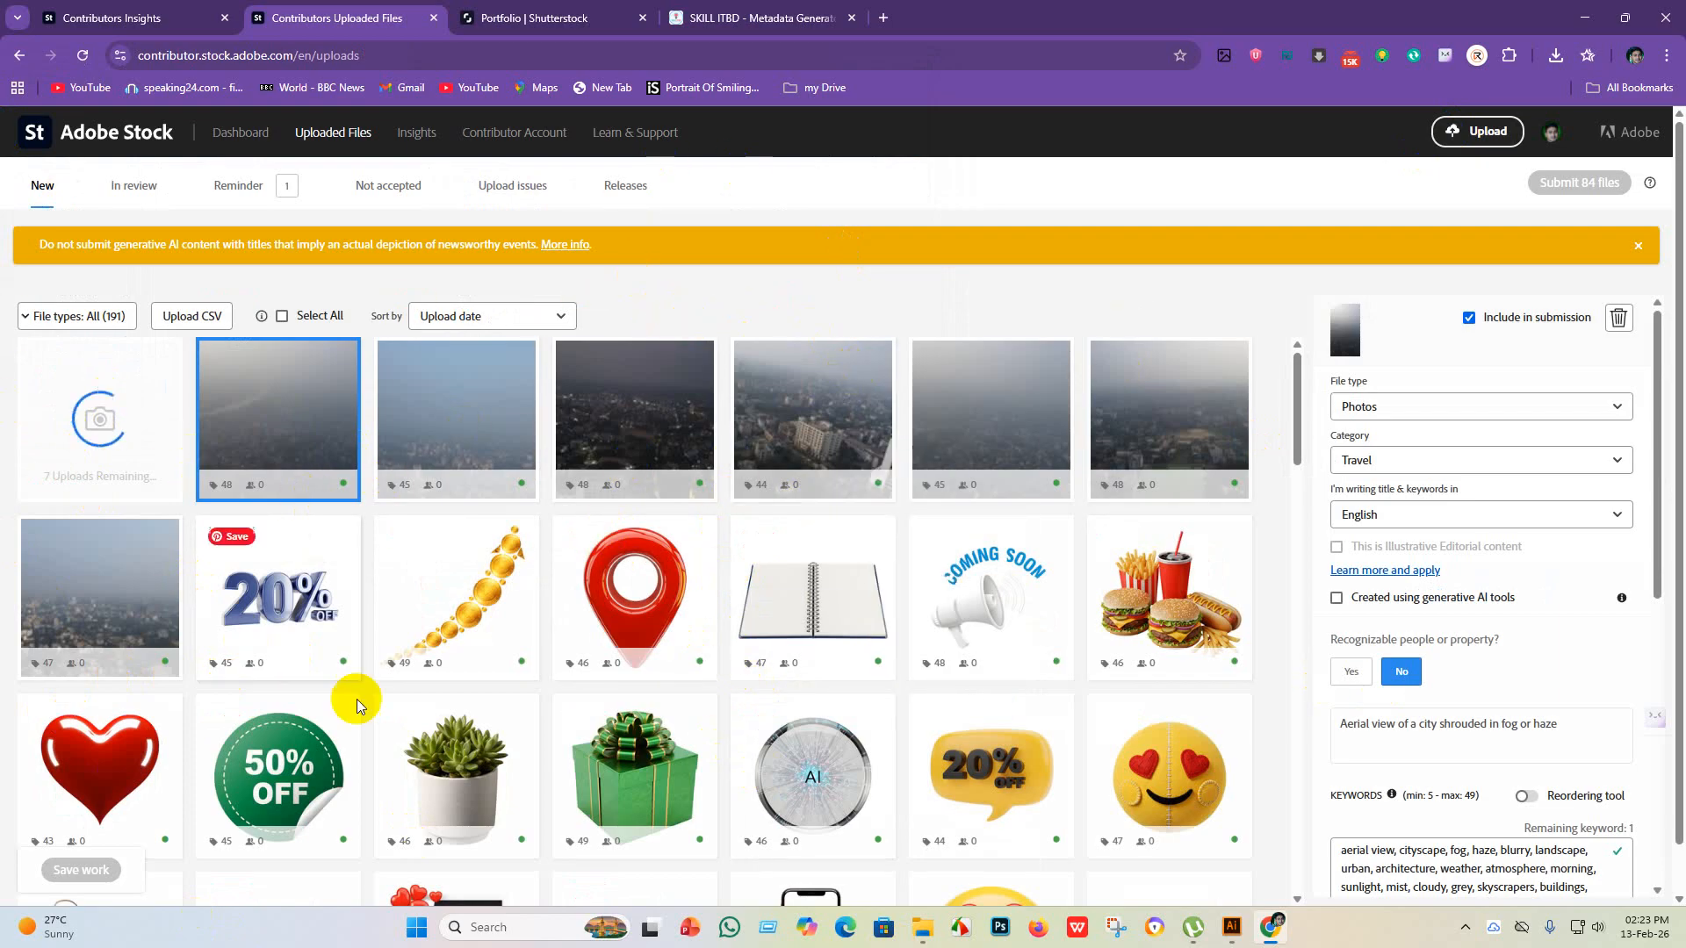
pyautogui.scroll(-4, 373, 659)
pyautogui.scroll(4, 331, 647)
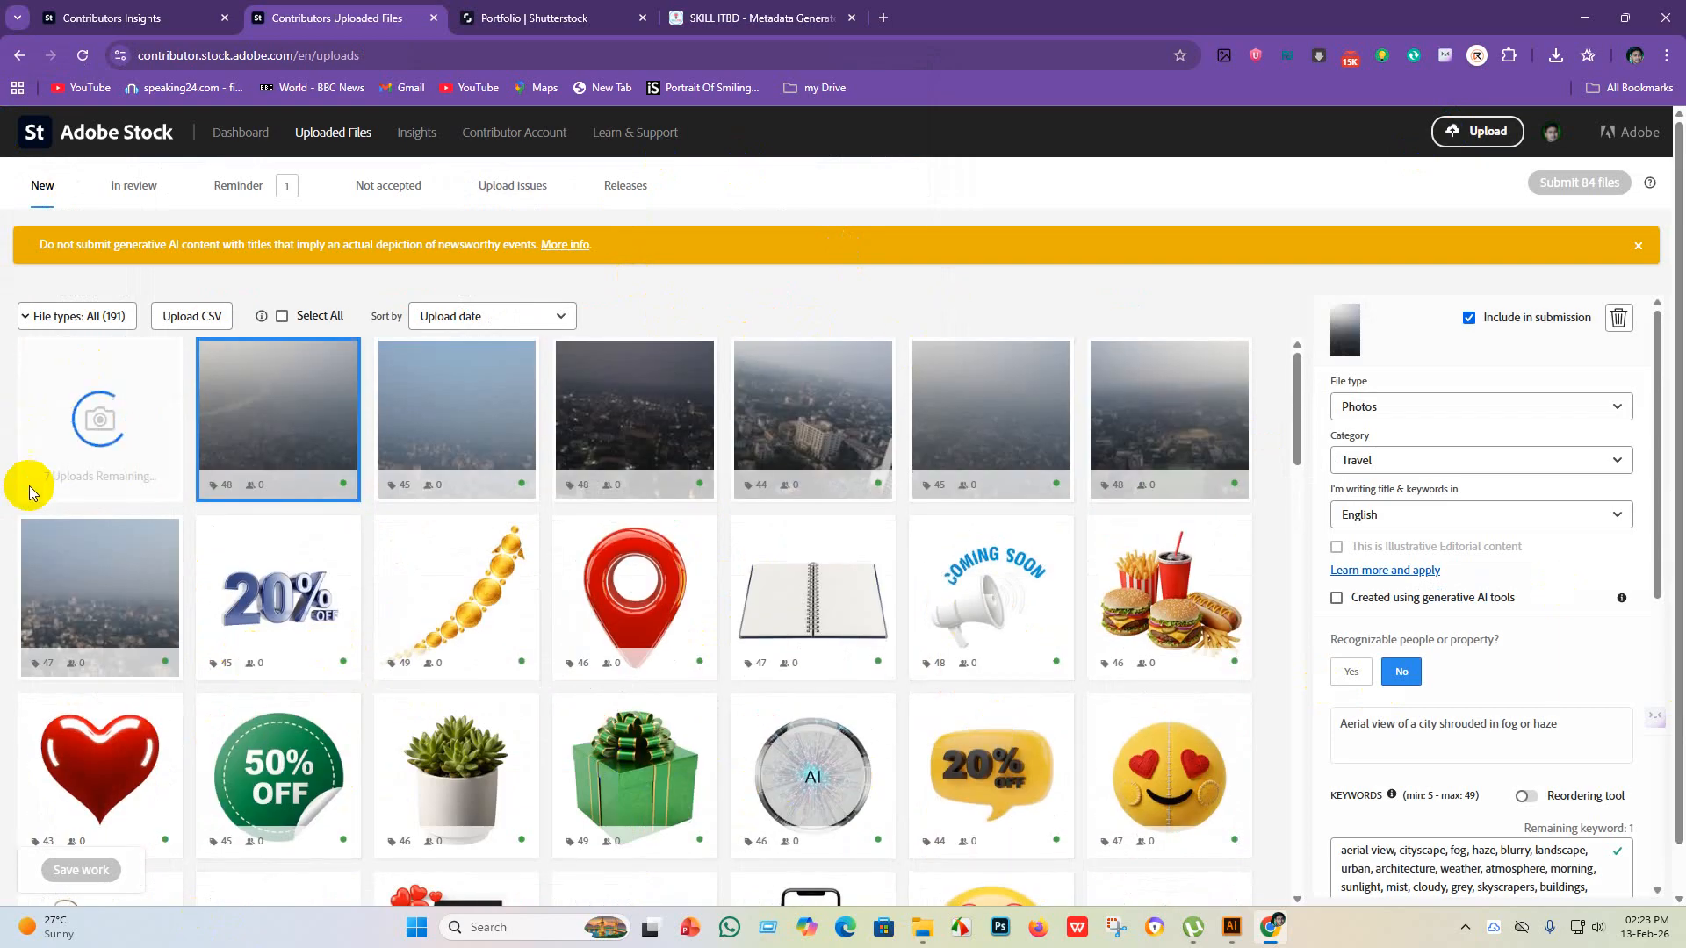
# - Open the metadata generator's file chooser and rename the JPEG Untitled-1-01 as Untitled-1
pyautogui.click(757, 17)
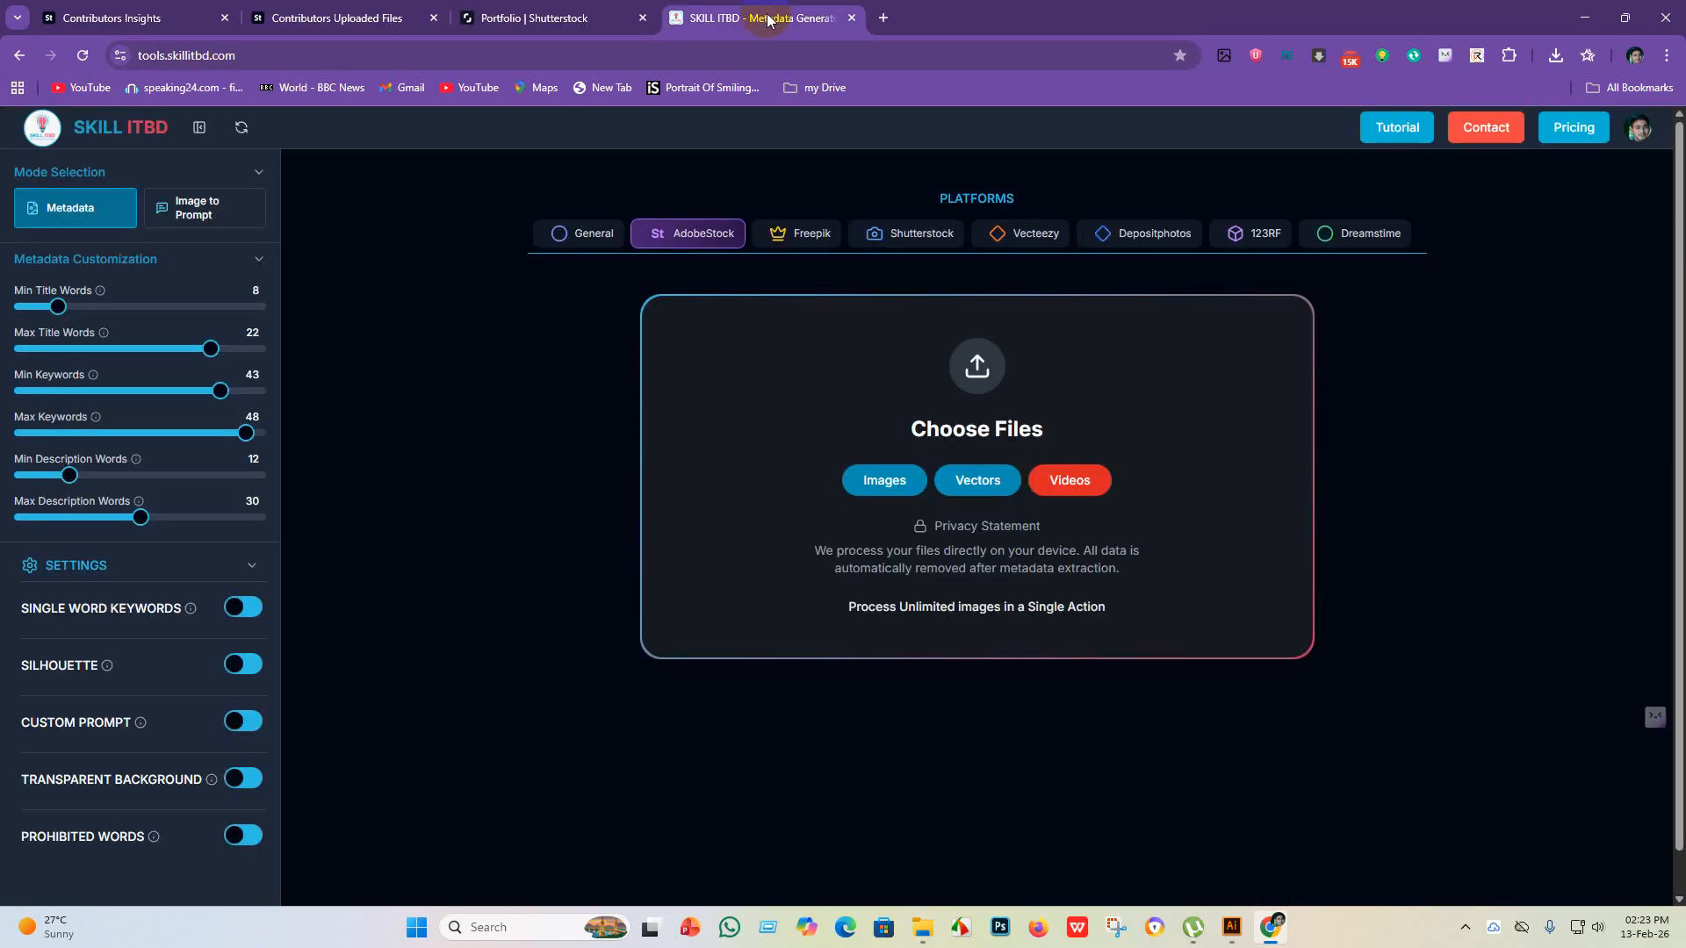
pyautogui.click(1013, 373)
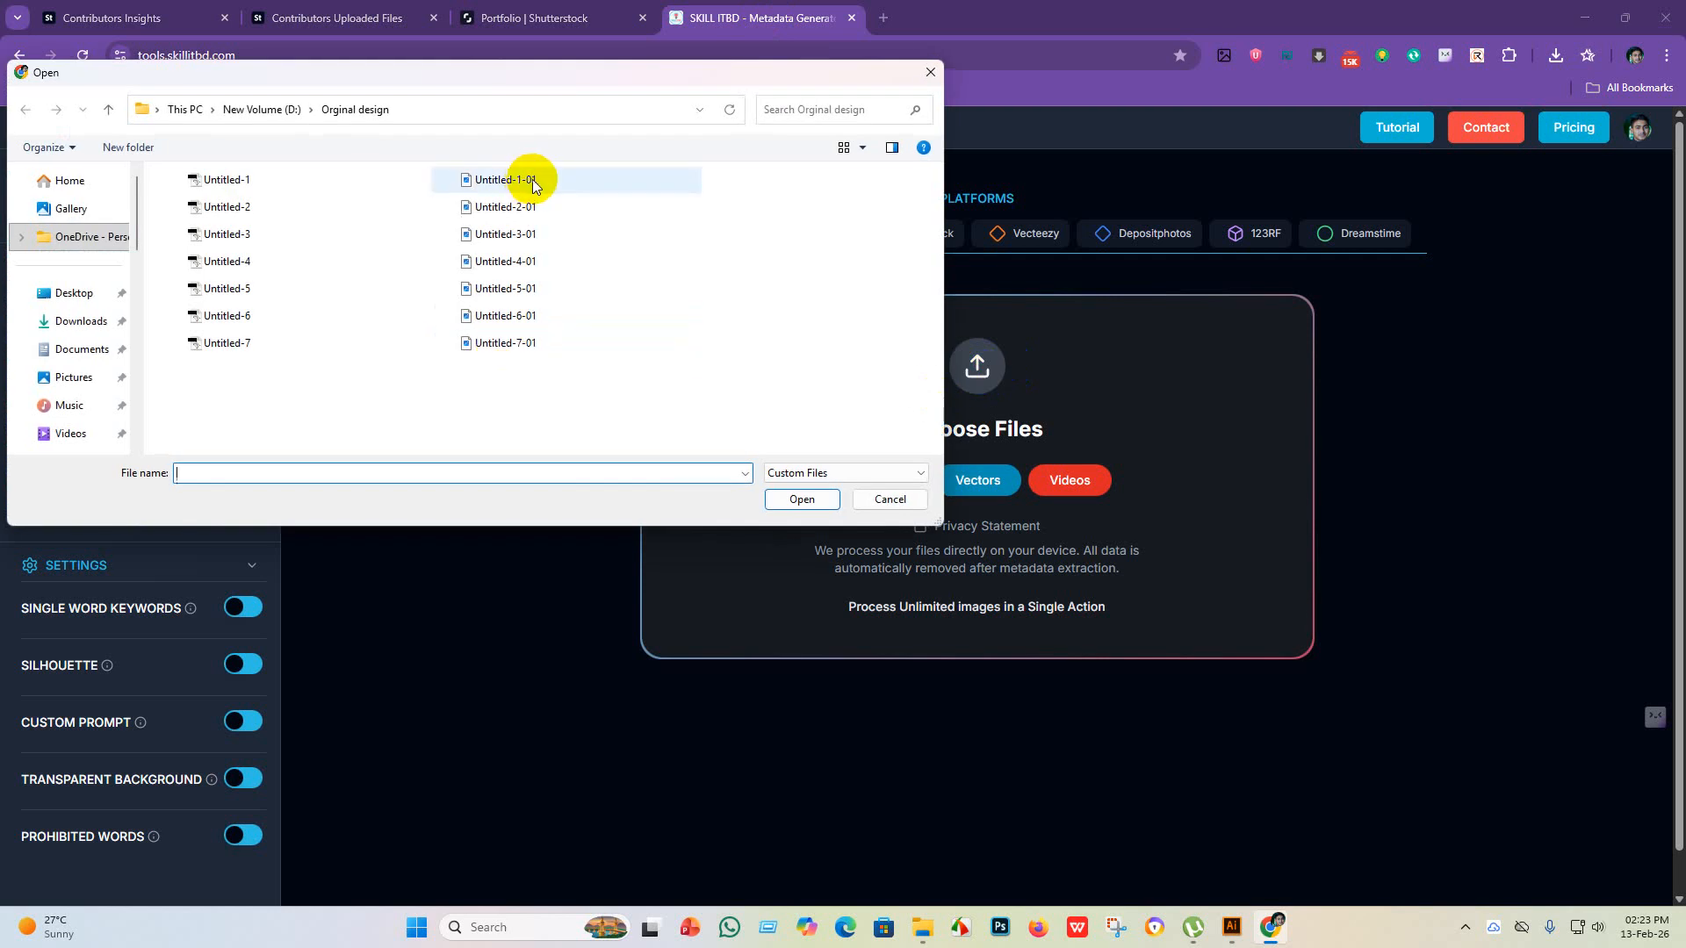
pyautogui.click(534, 182)
pyautogui.rightClick(535, 181)
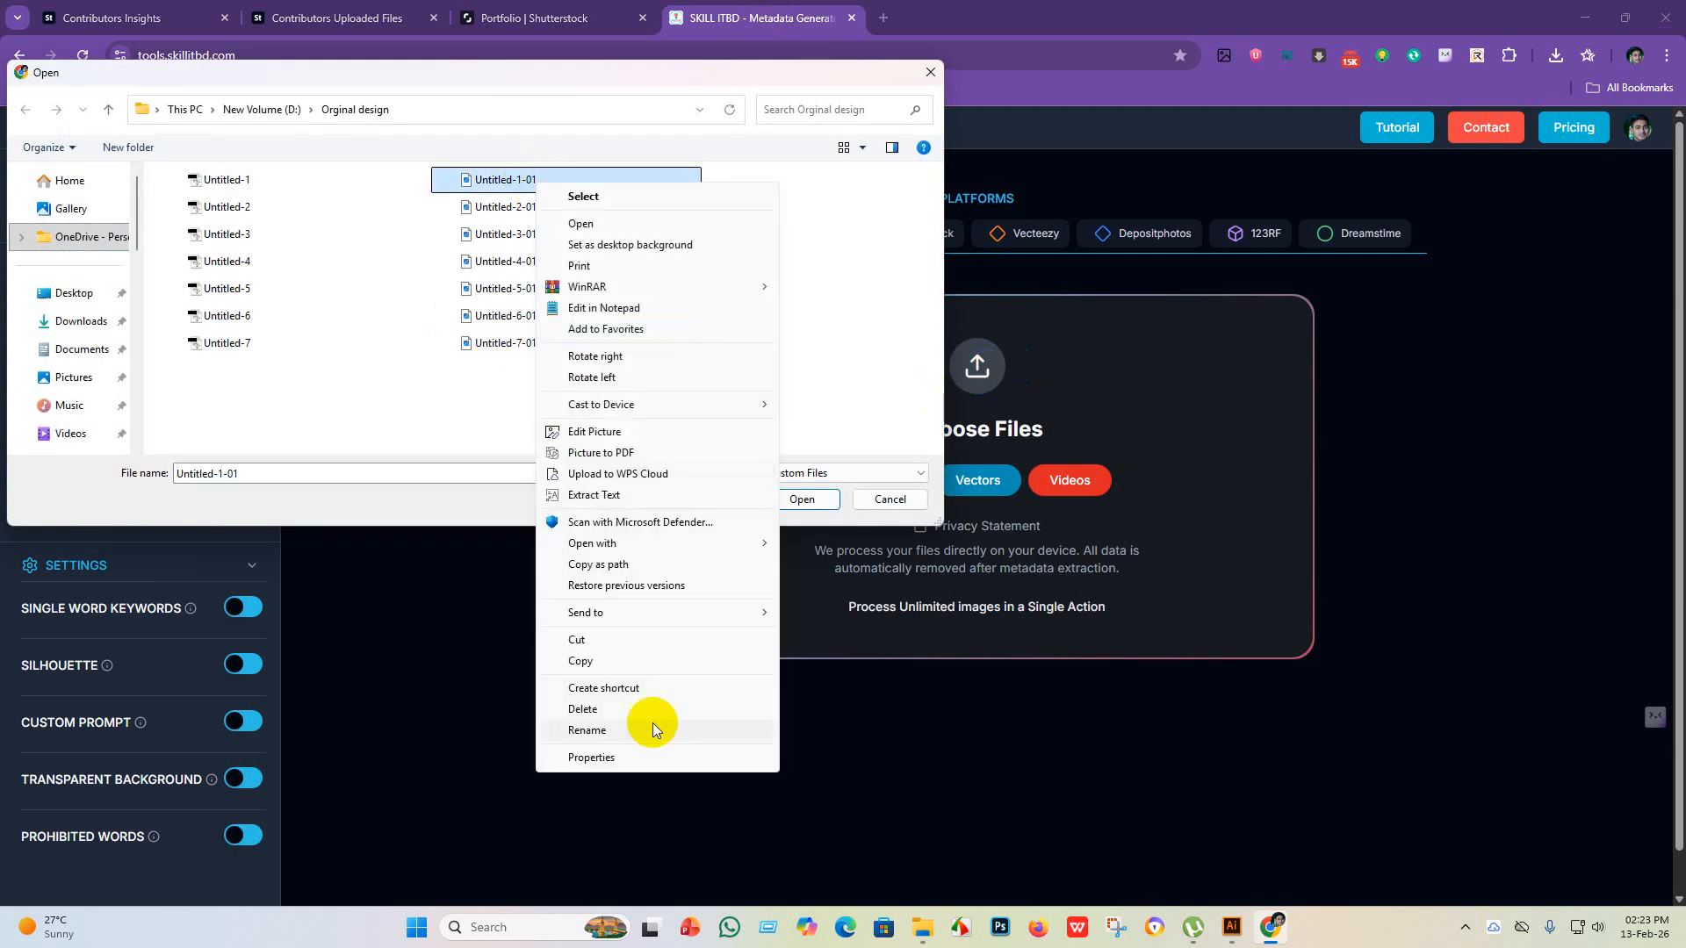
pyautogui.click(619, 733)
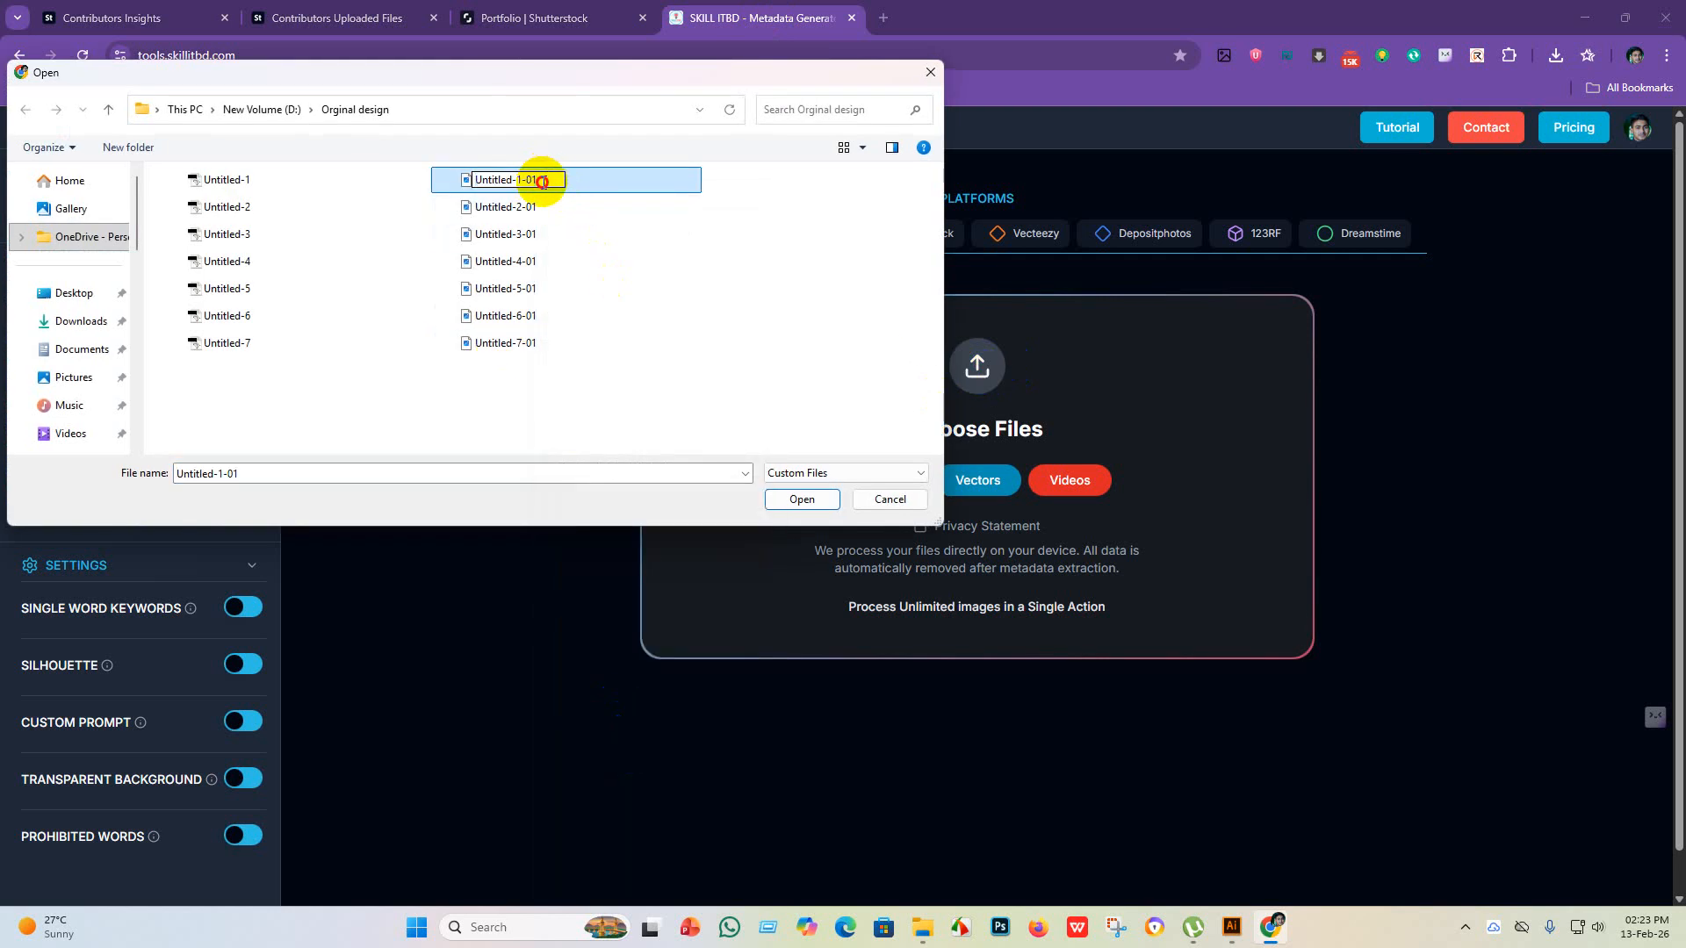
pyautogui.press('Return')
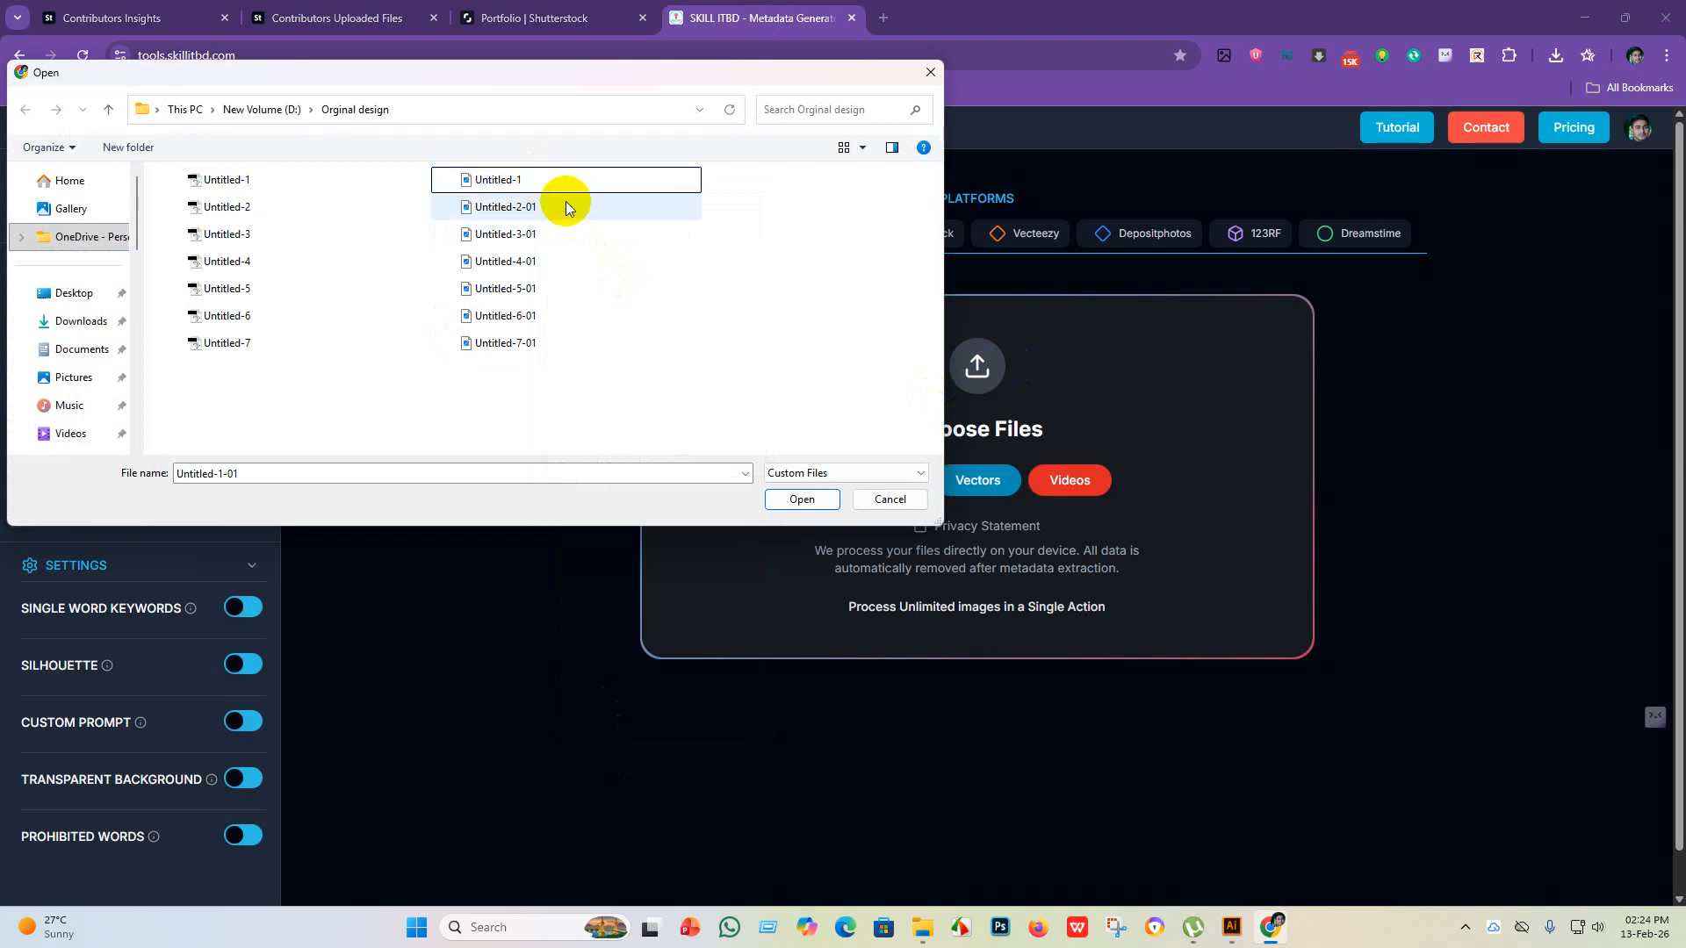
# - Rename the JPEG Untitled-2-01 as Untitled-2 in the Orginal design folder
pyautogui.click(566, 200)
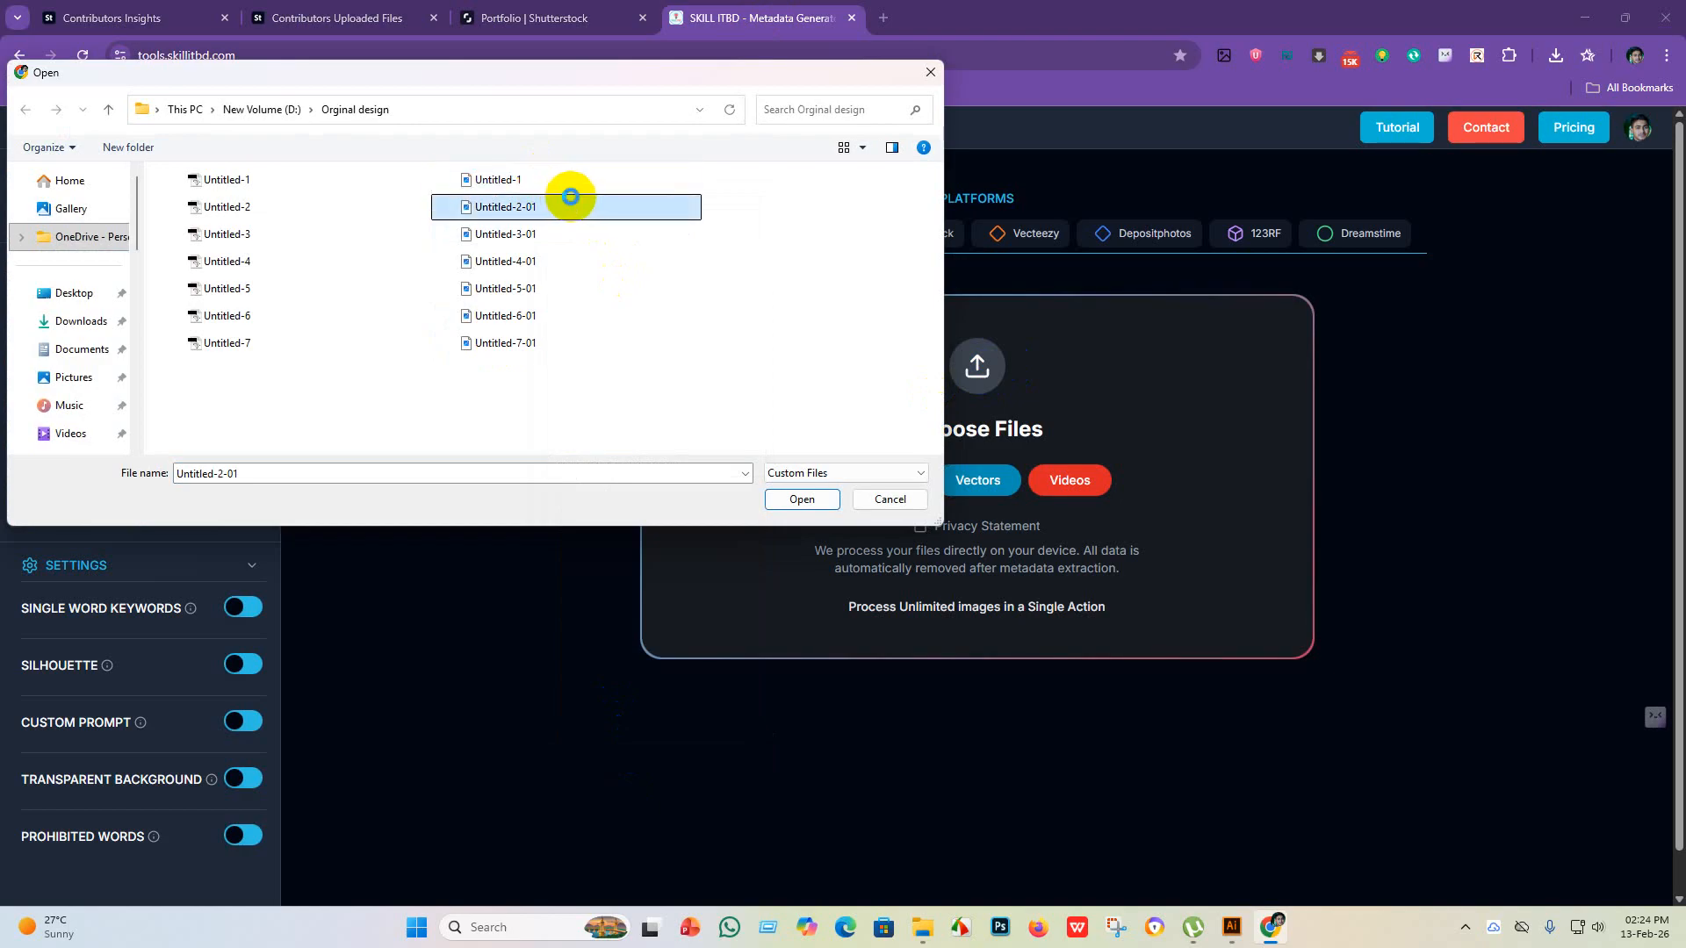
pyautogui.rightClick(570, 197)
pyautogui.click(619, 851)
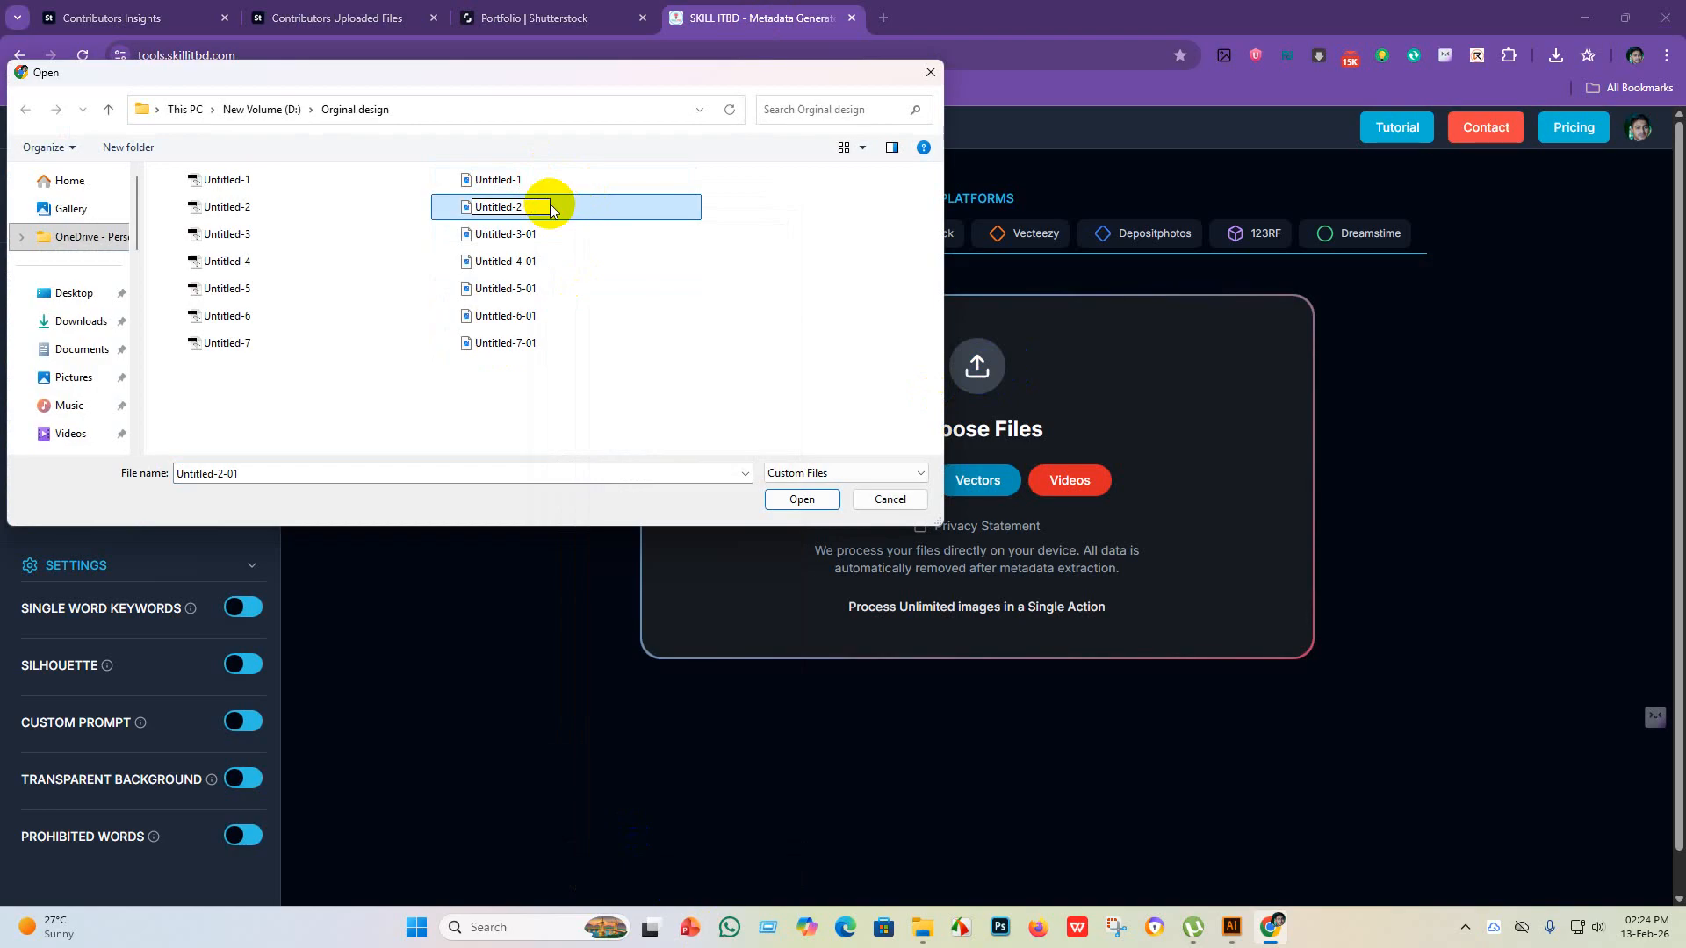
pyautogui.press('Return')
# - Rename the JPEG Untitled-3-01 as Untitled-3 in the Orginal design folder
pyautogui.click(545, 233)
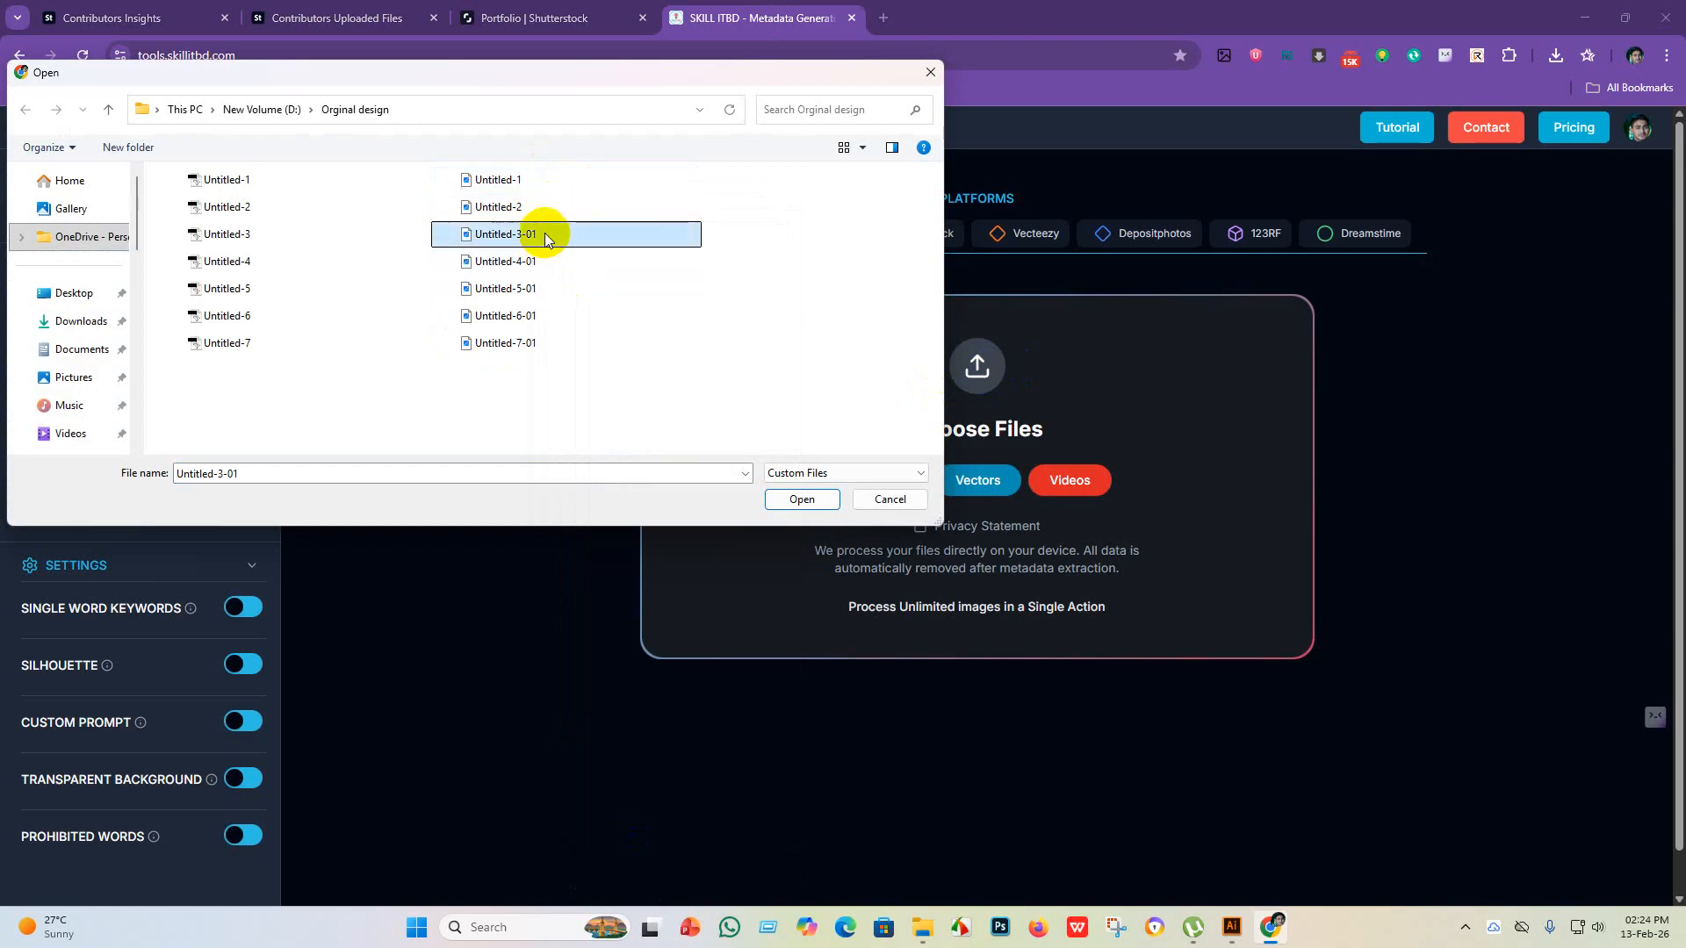
pyautogui.rightClick(544, 234)
pyautogui.click(606, 851)
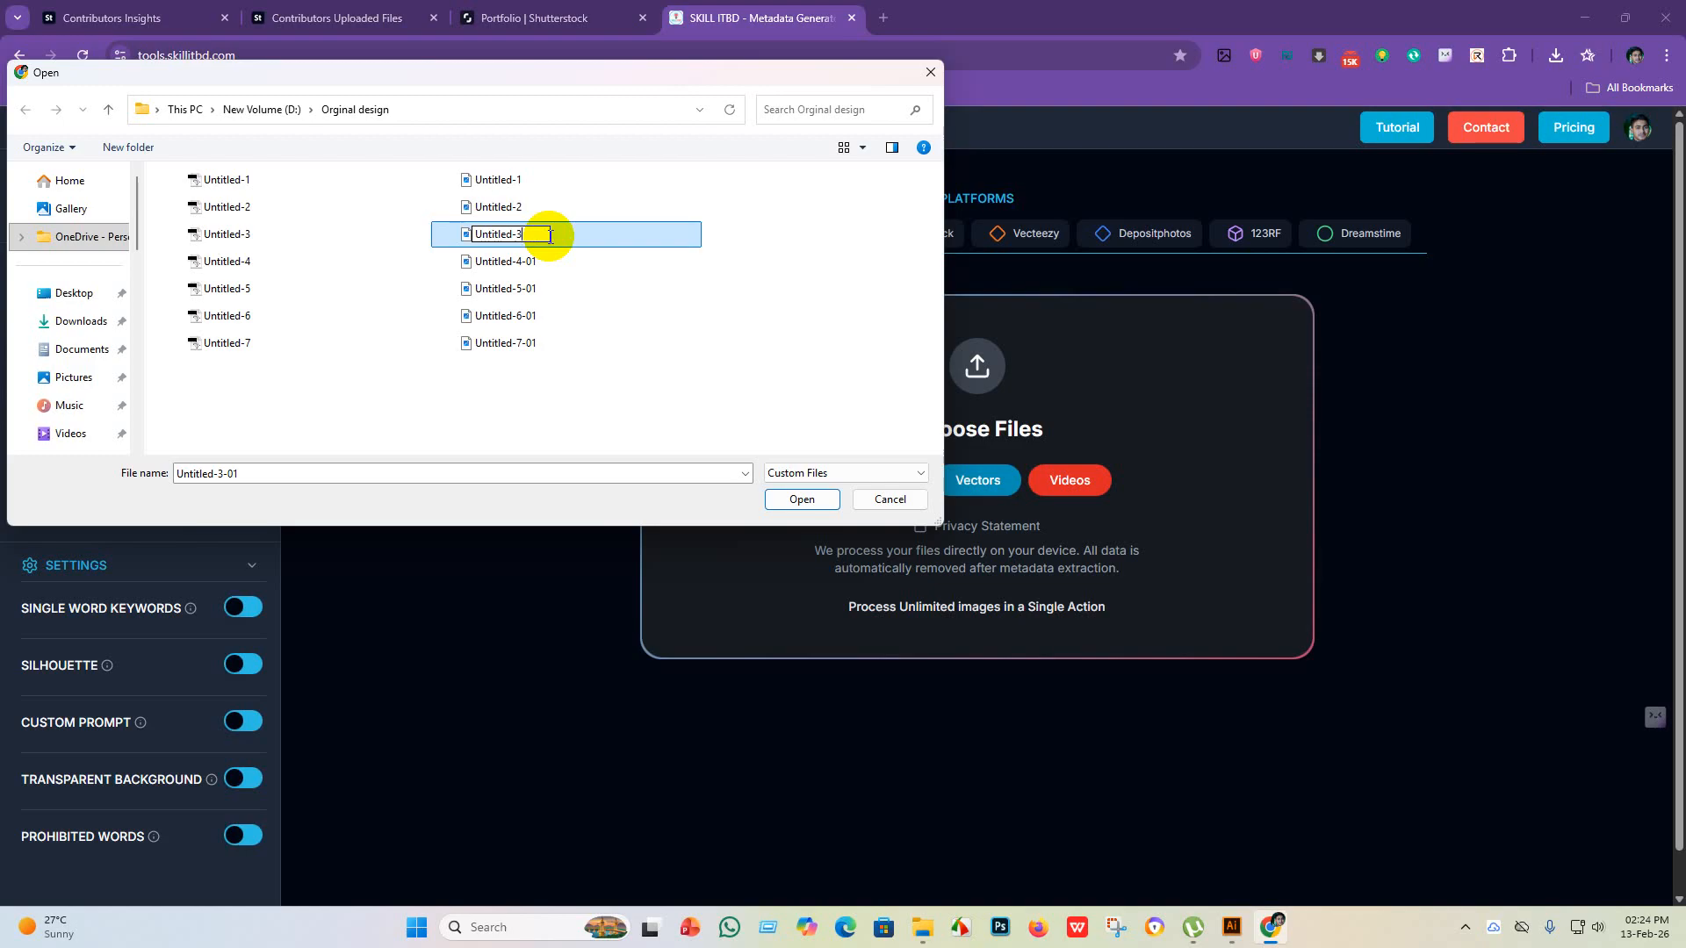
pyautogui.press('Return')
# - Rename the JPEG Untitled-4-01 as Untitled-4 in the Orginal design folder
pyautogui.click(553, 261)
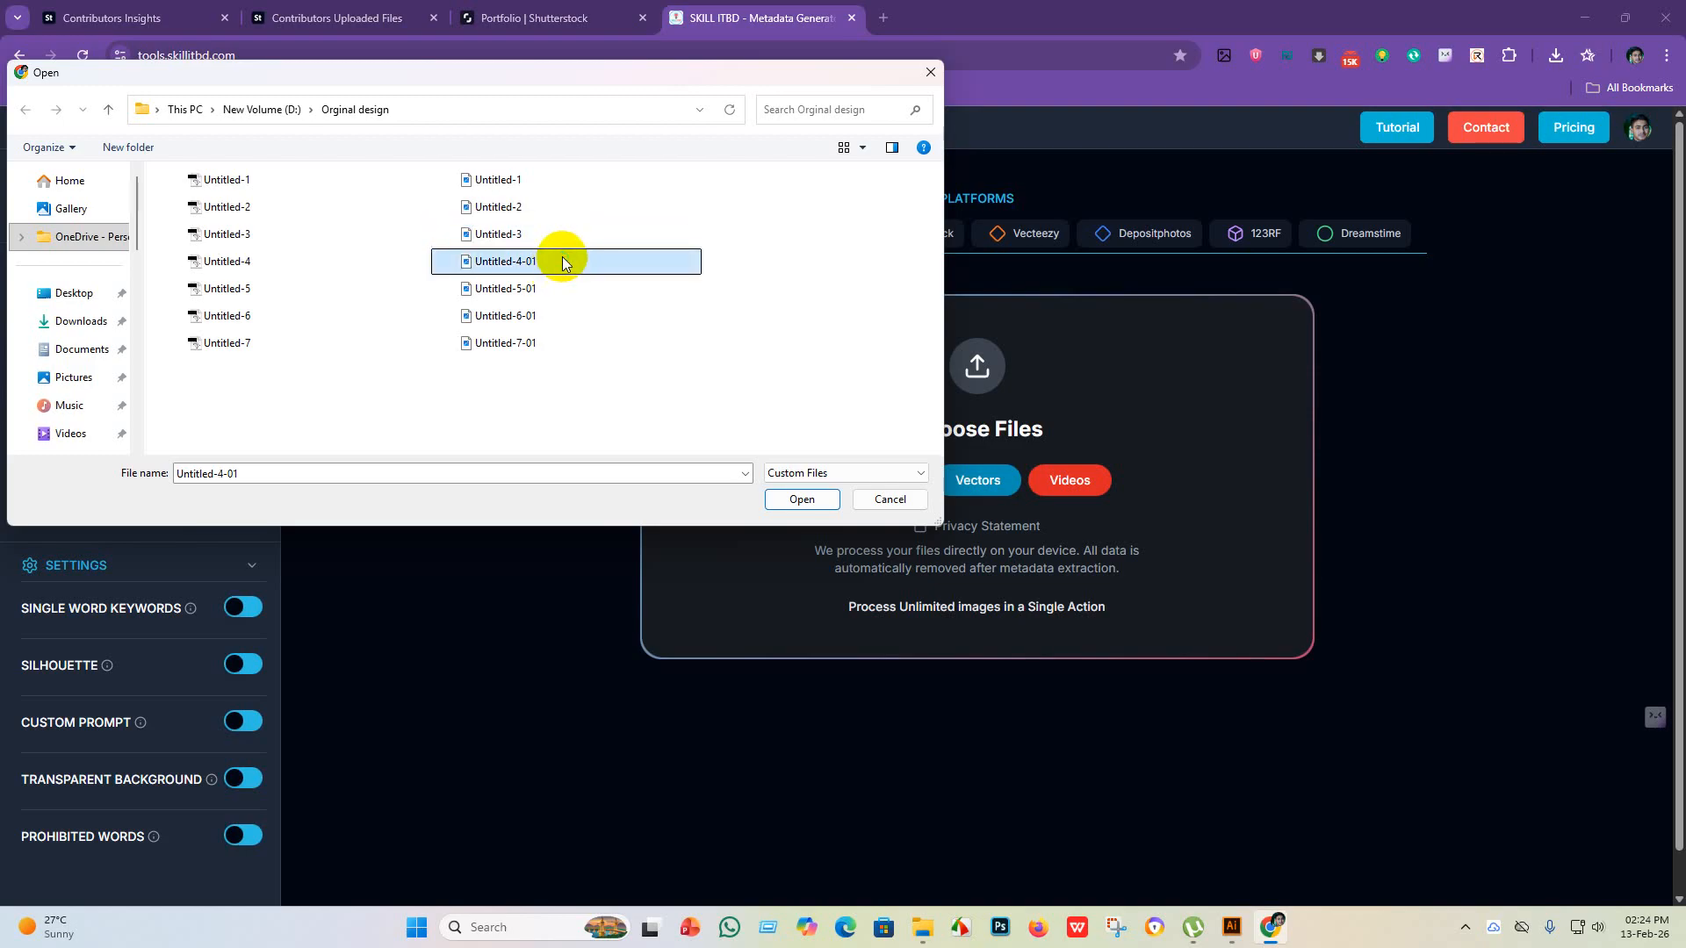
pyautogui.rightClick(563, 264)
pyautogui.click(612, 864)
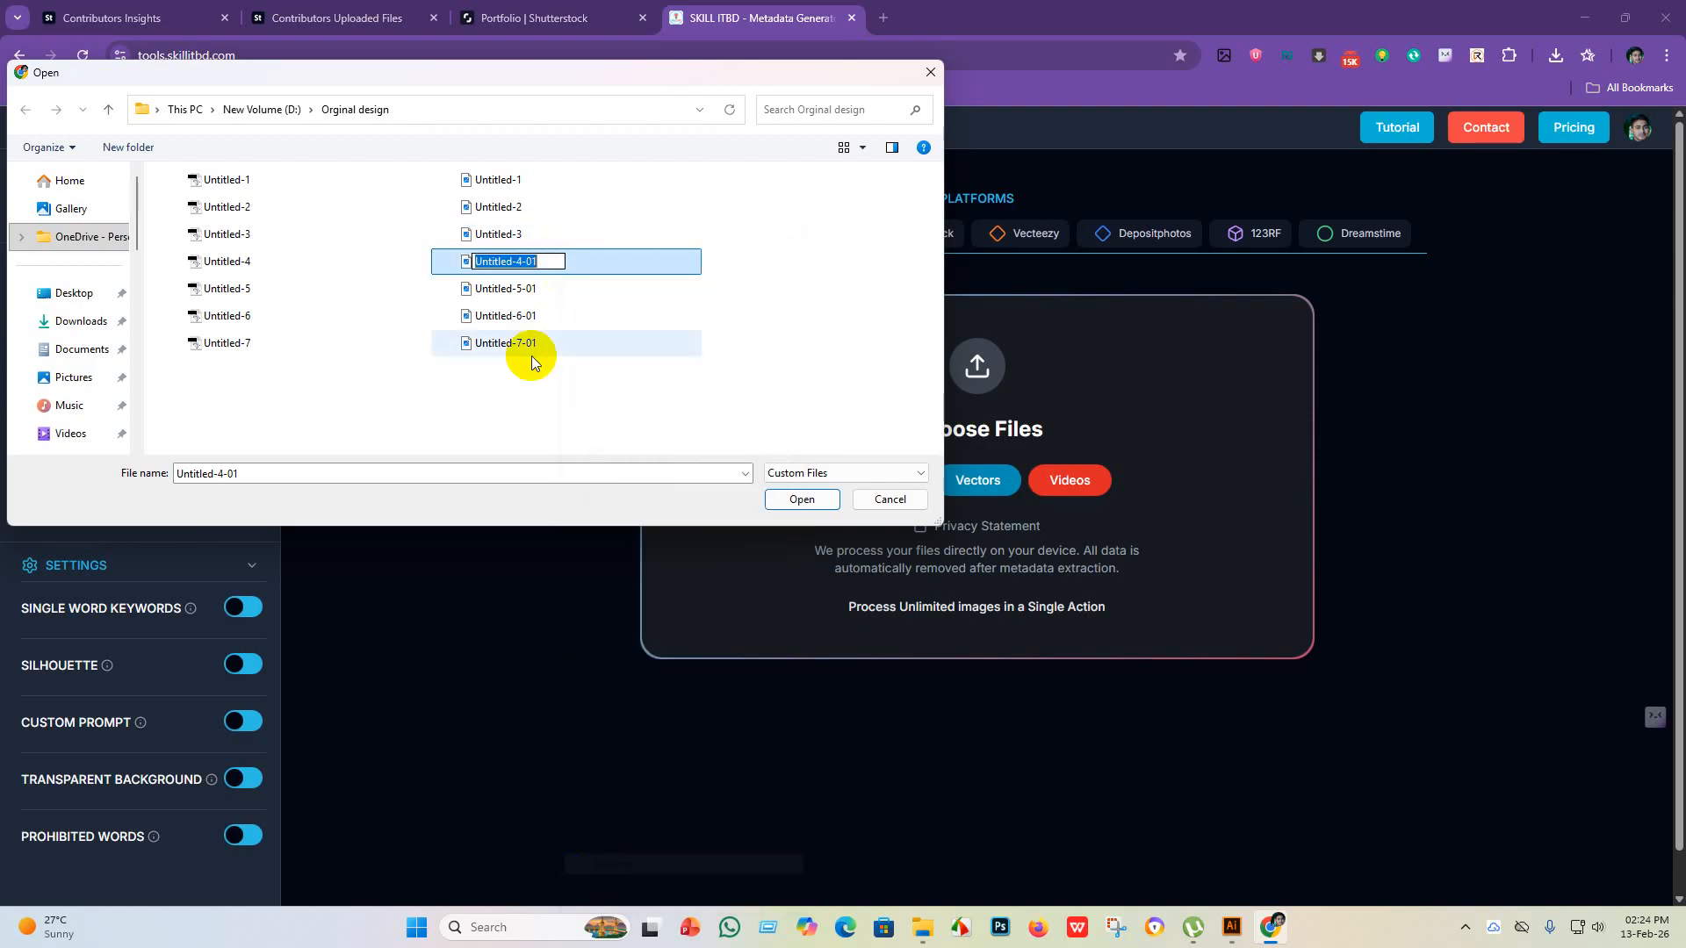
pyautogui.click(540, 261)
pyautogui.press('BackSpace')
pyautogui.press('Return')
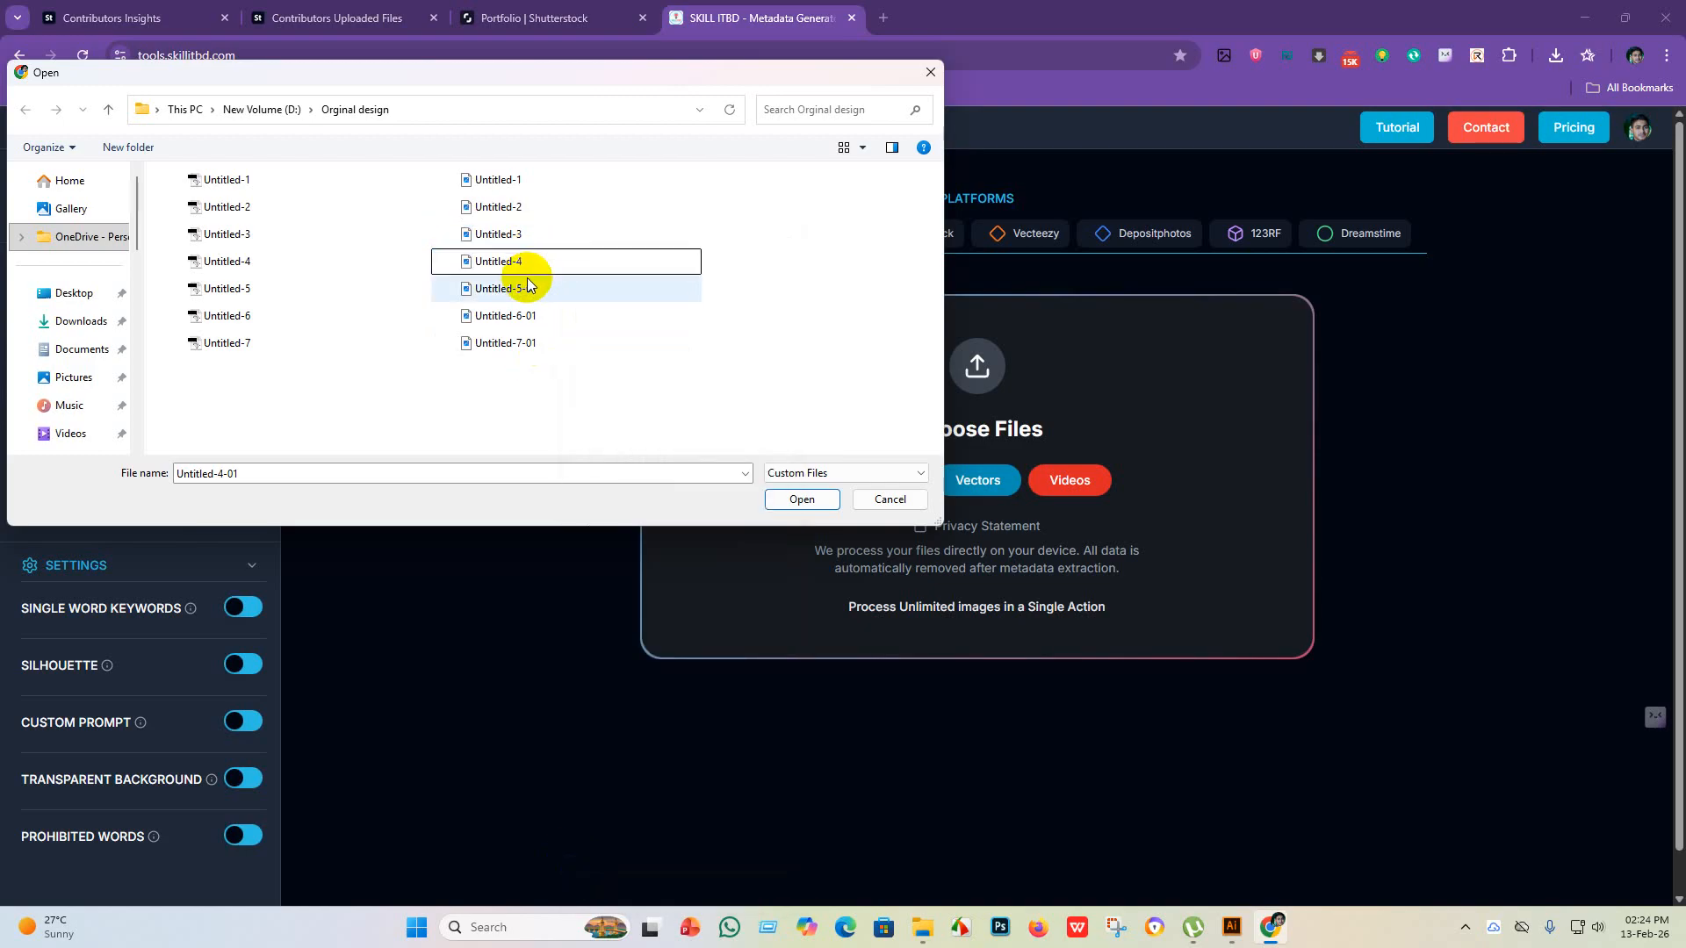
# - Rename the JPEGs Untitled-5-01 and Untitled-6-01 as Untitled-5 and Untitled-6
pyautogui.rightClick(570, 292)
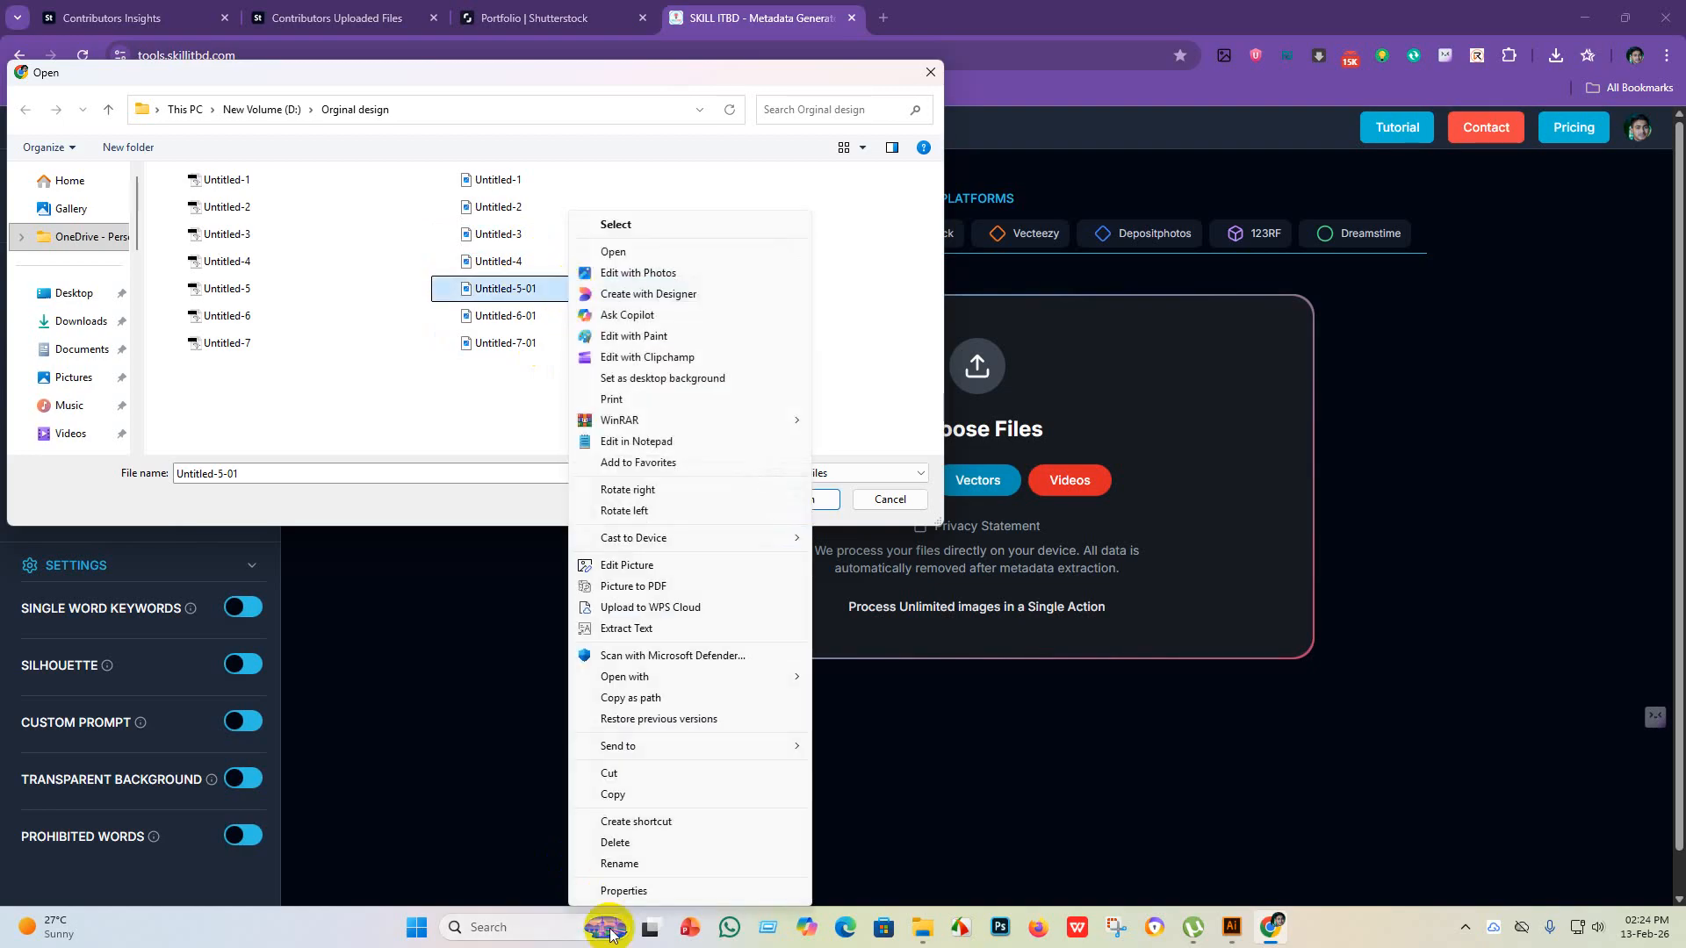
pyautogui.click(658, 867)
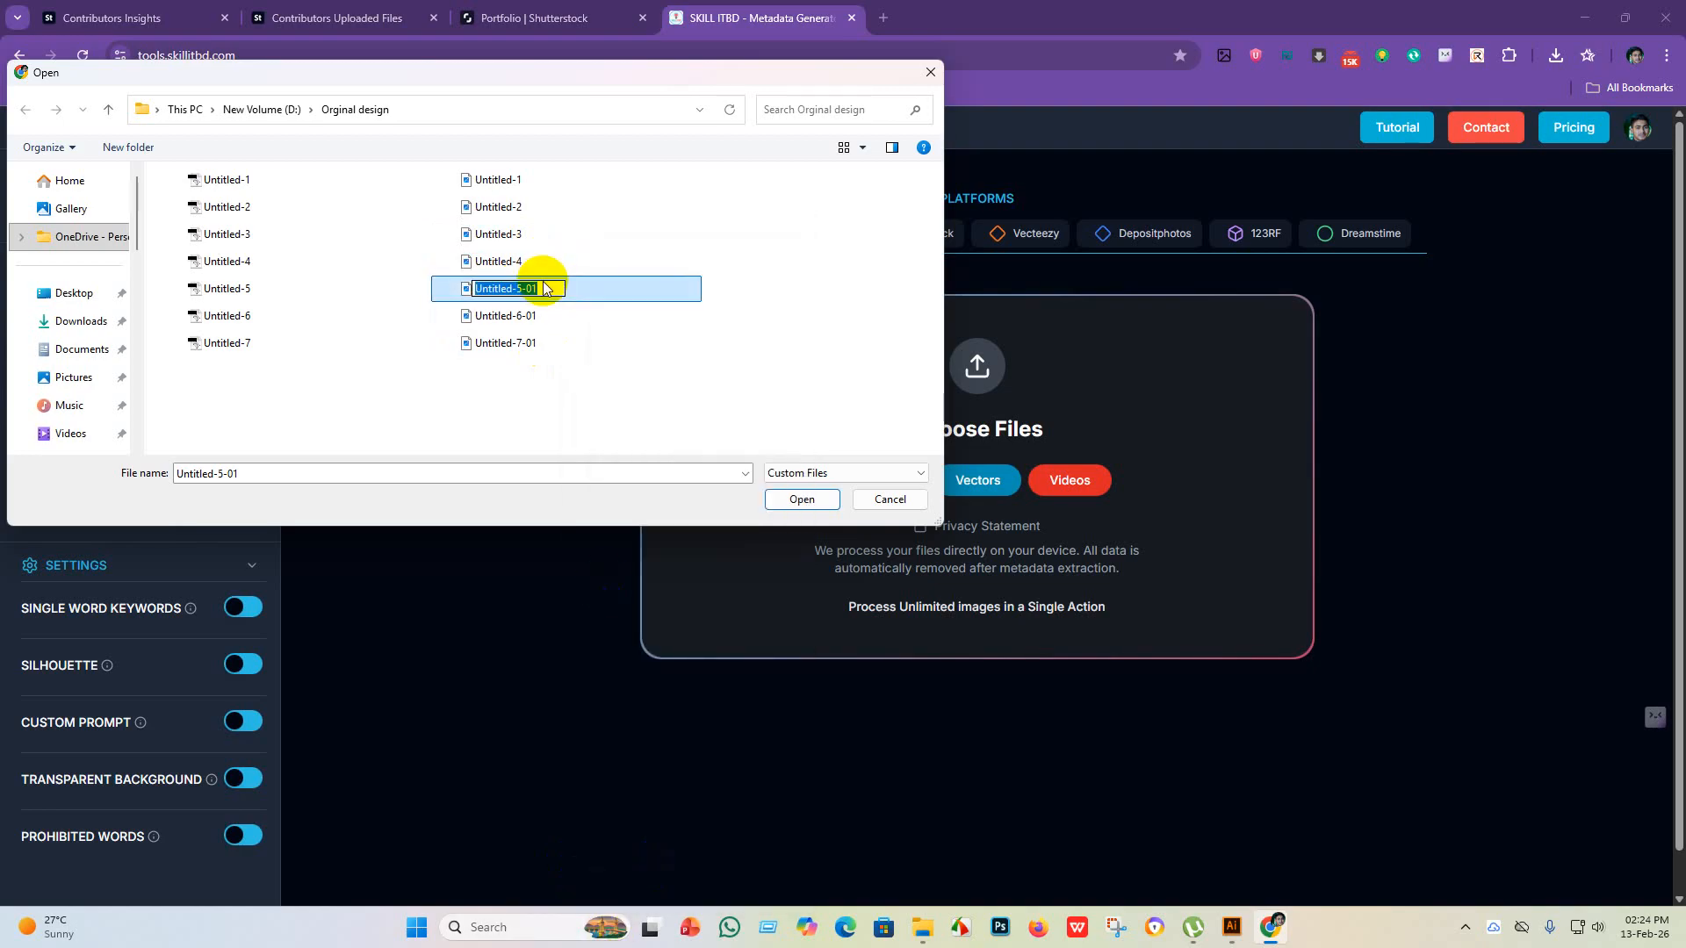
pyautogui.press('BackSpace')
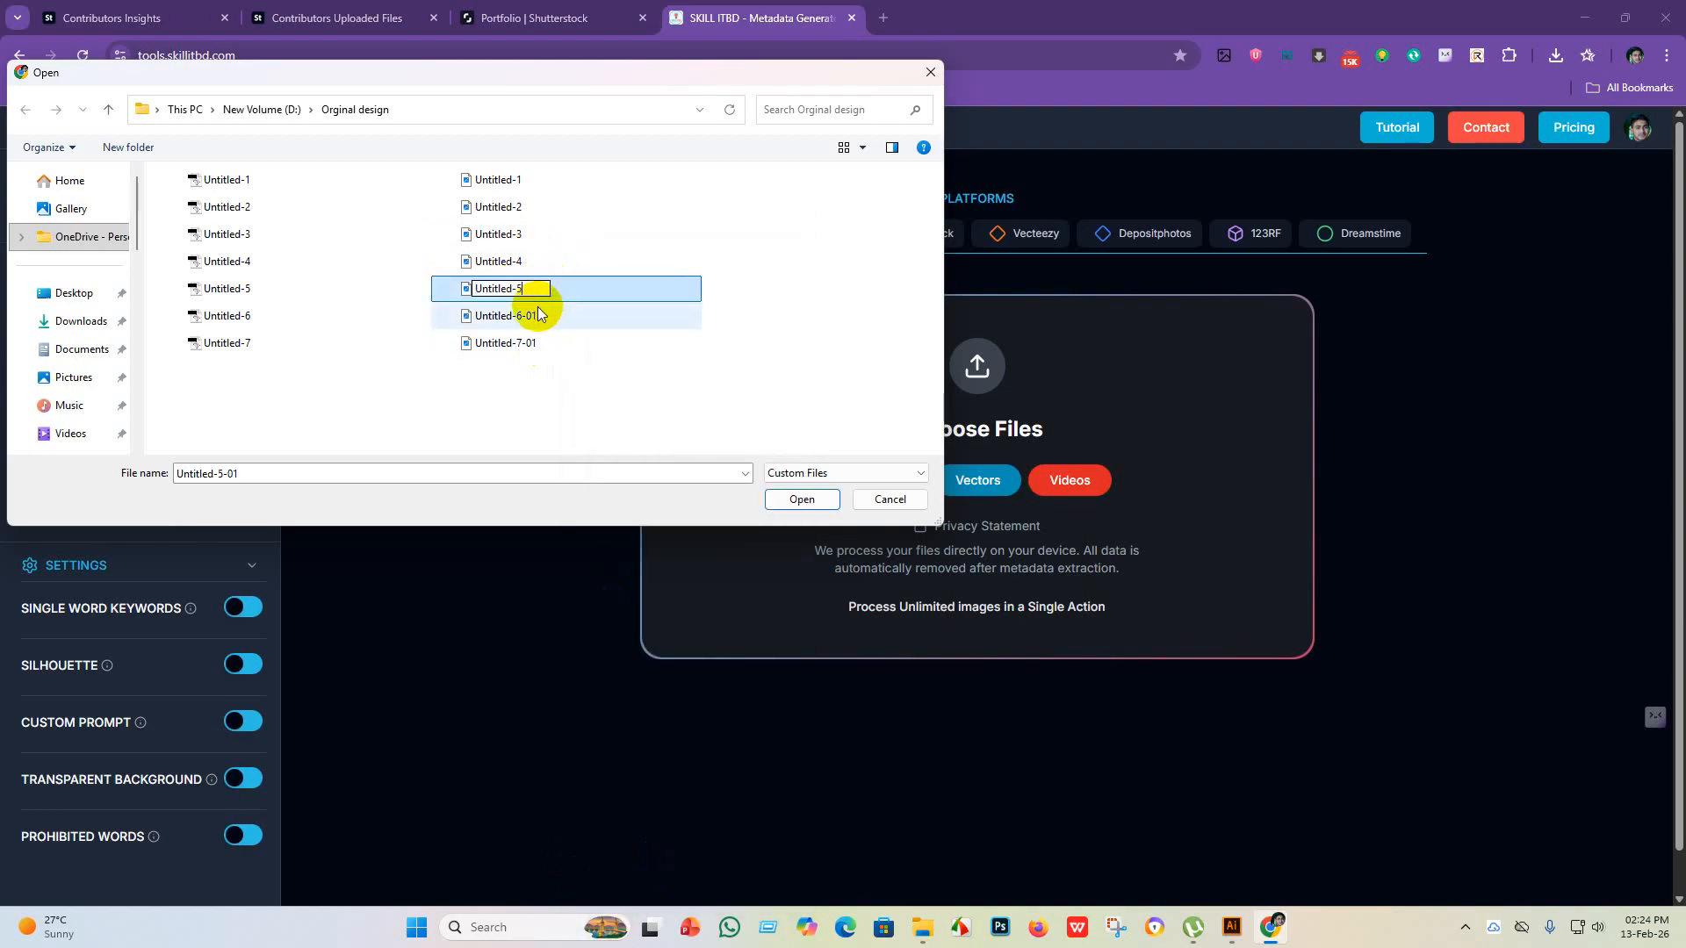
pyautogui.rightClick(556, 309)
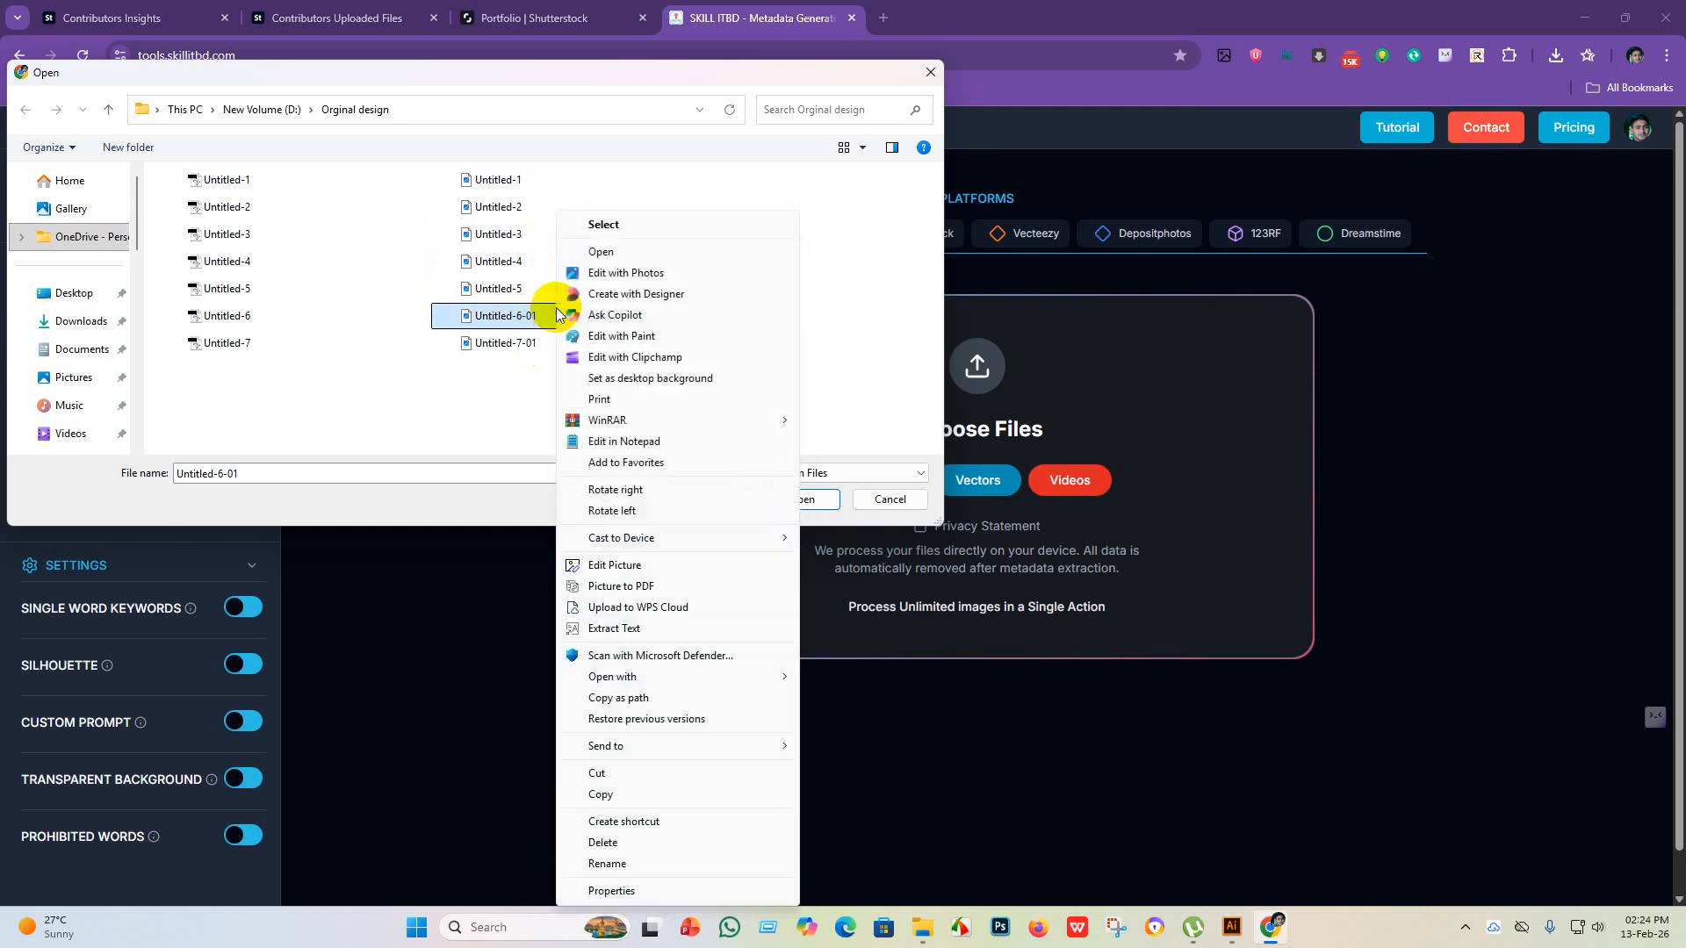
pyautogui.click(608, 863)
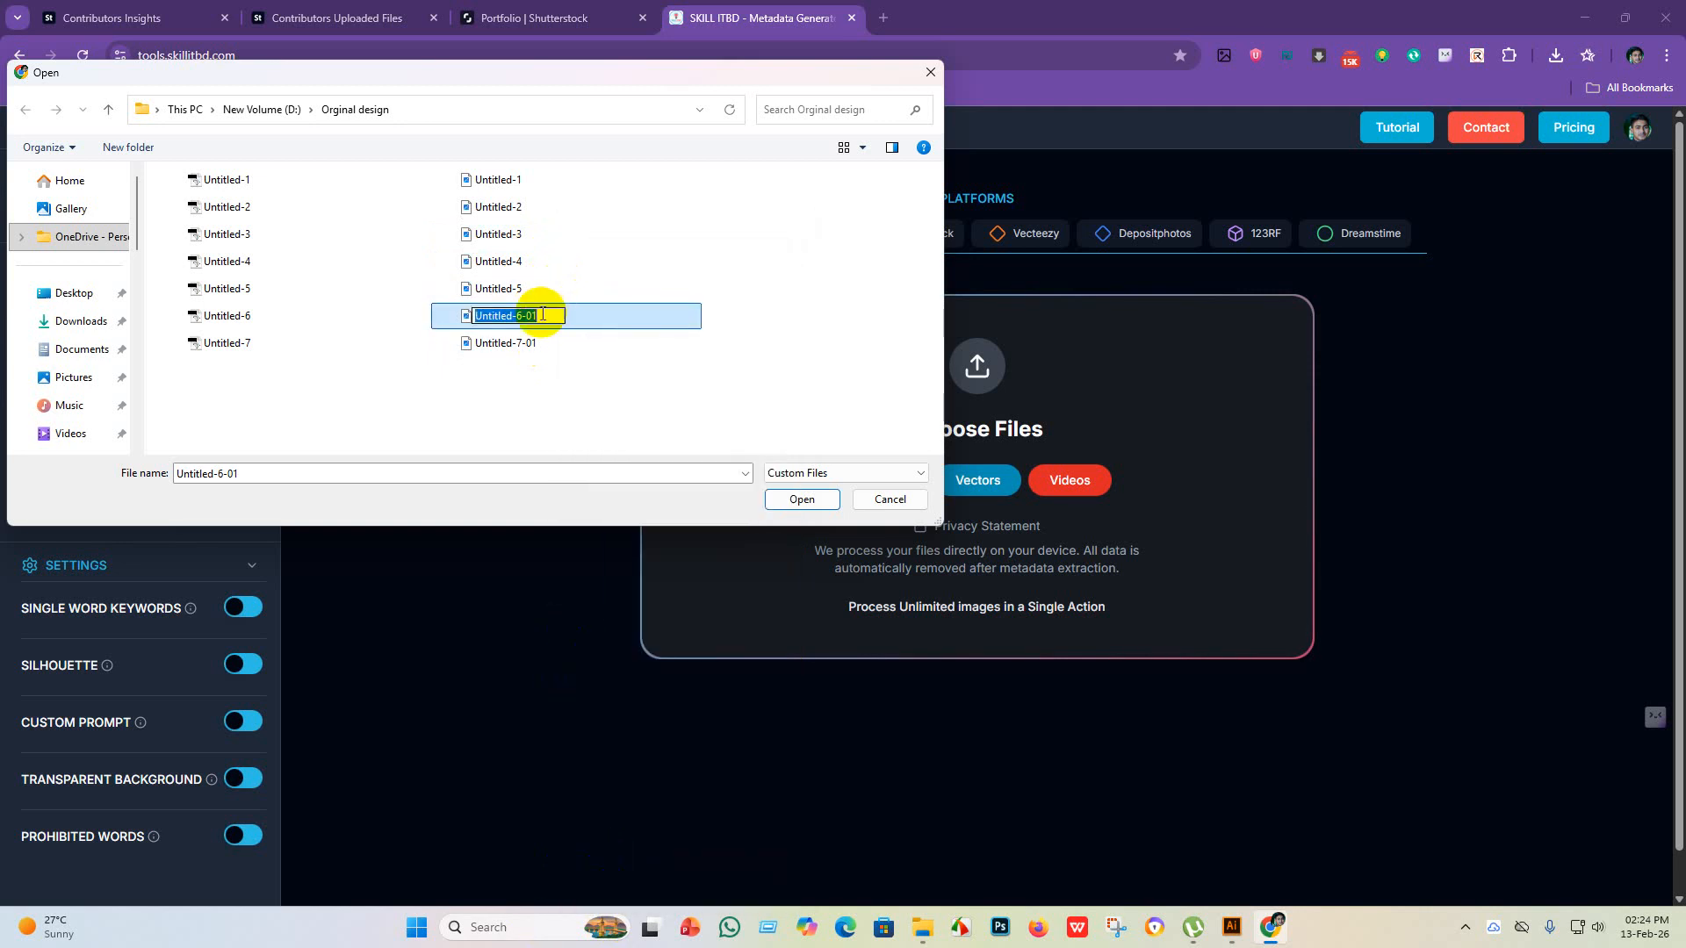
pyautogui.press('BackSpace')
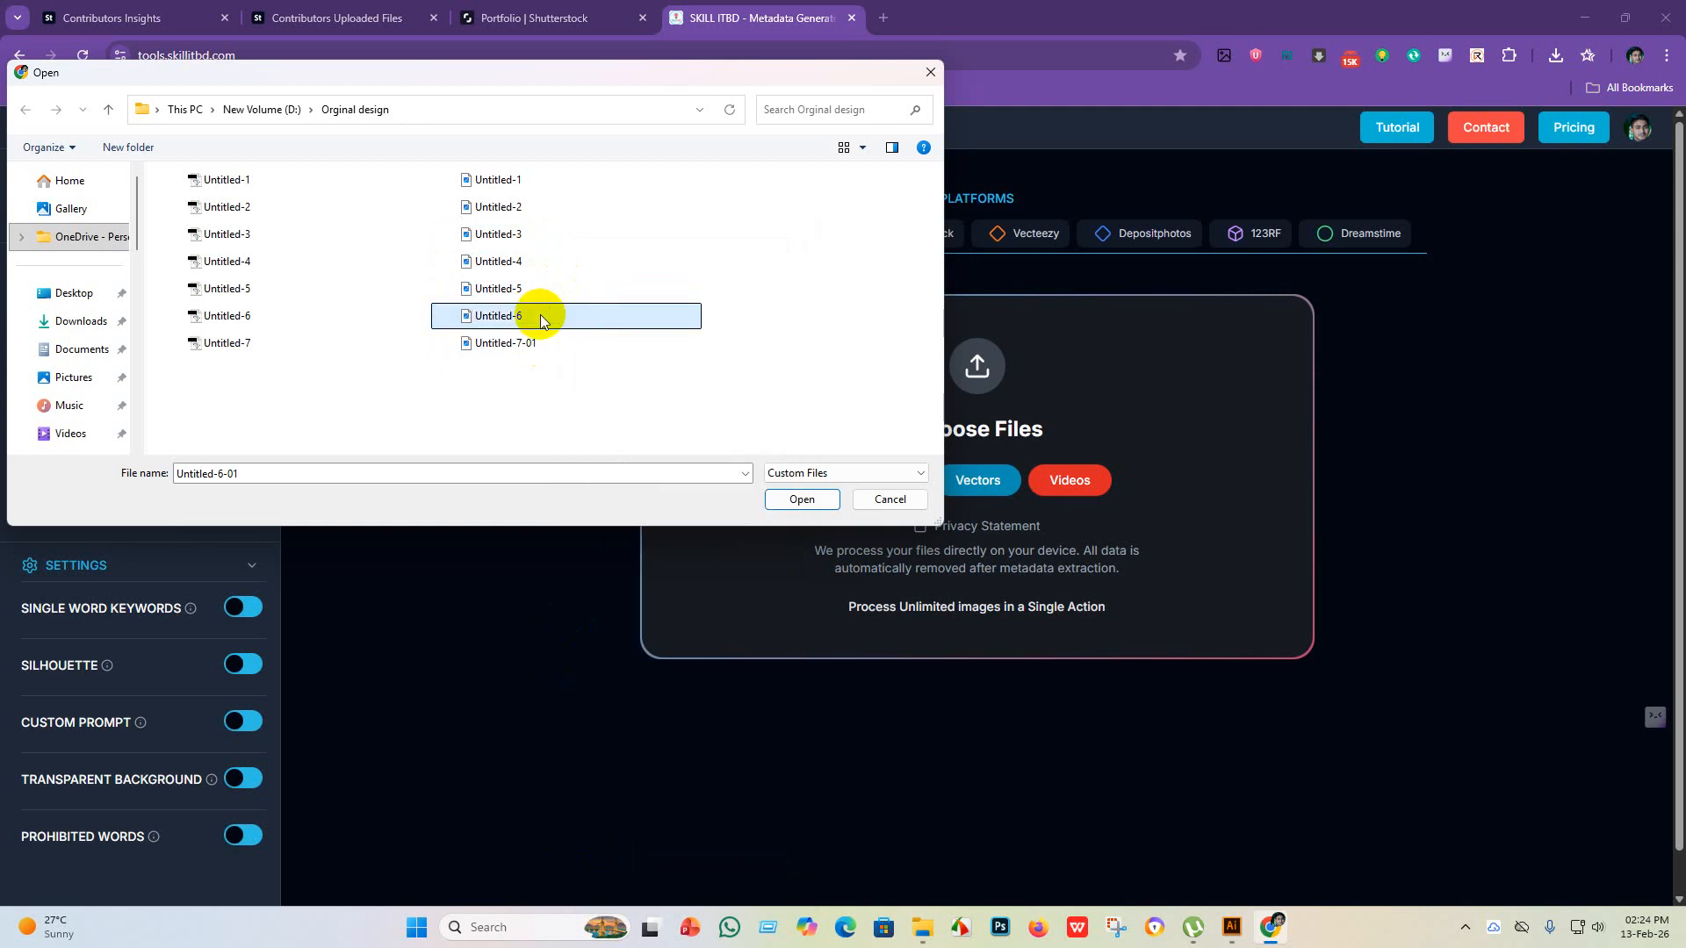
# - Rename the JPEG Untitled-7-01 as Untitled-7 and load the JPEGs Untitled-1 to Untitled-7 into the metadata generator
pyautogui.click(577, 347)
pyautogui.rightClick(577, 347)
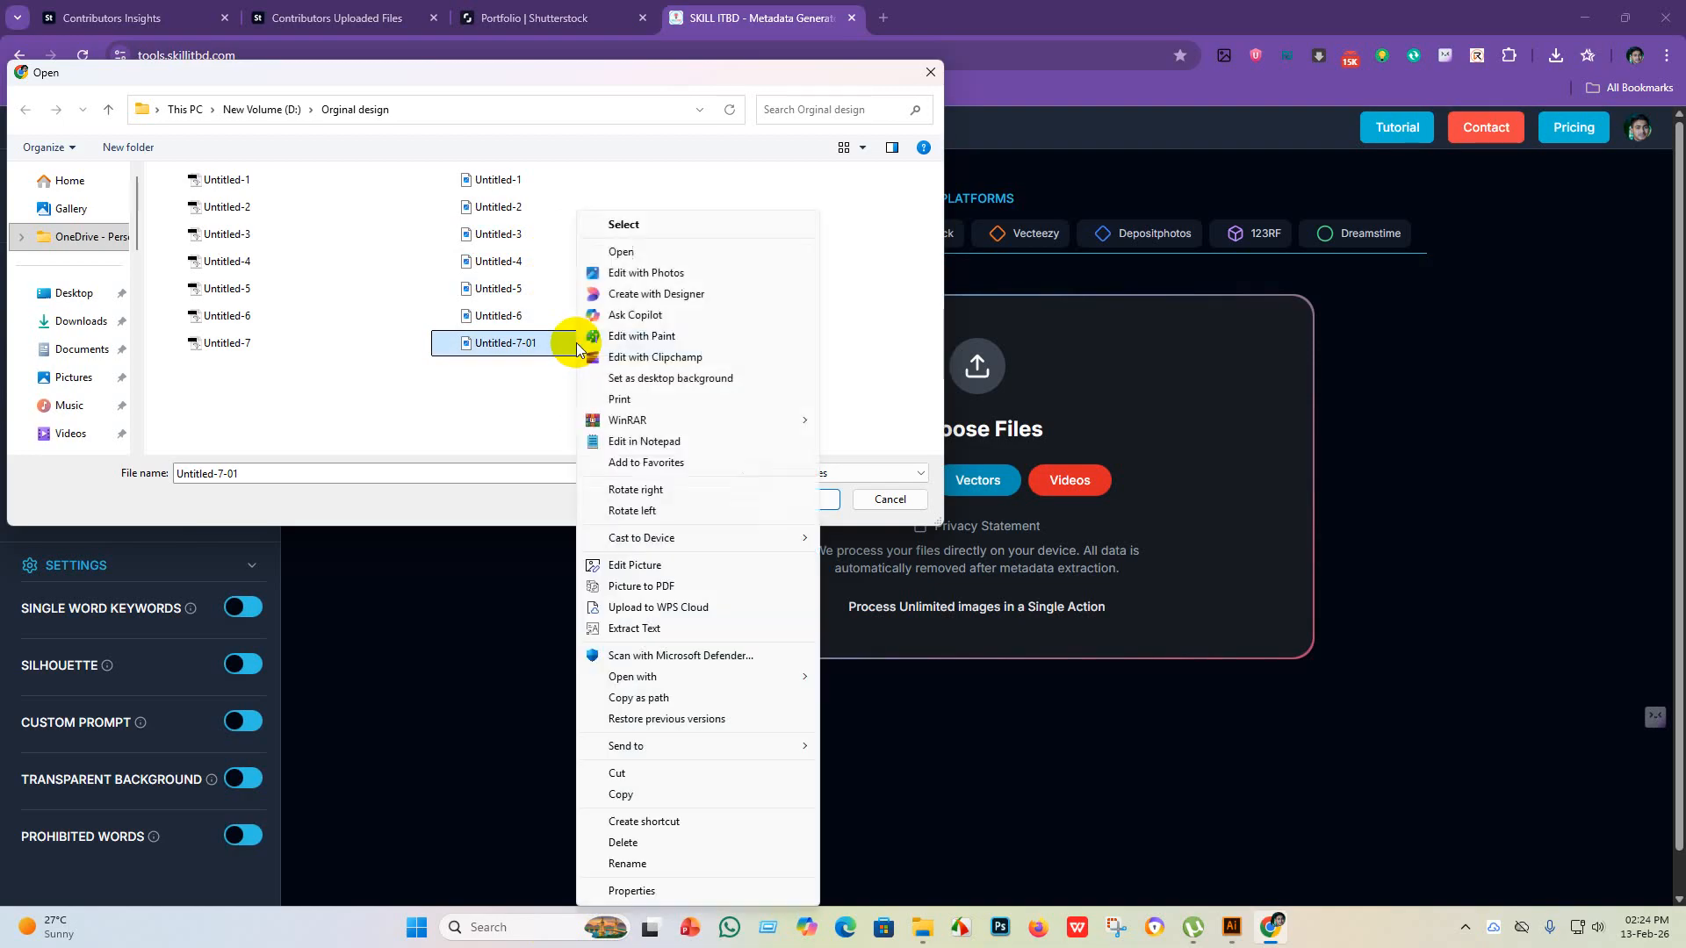
pyautogui.click(678, 863)
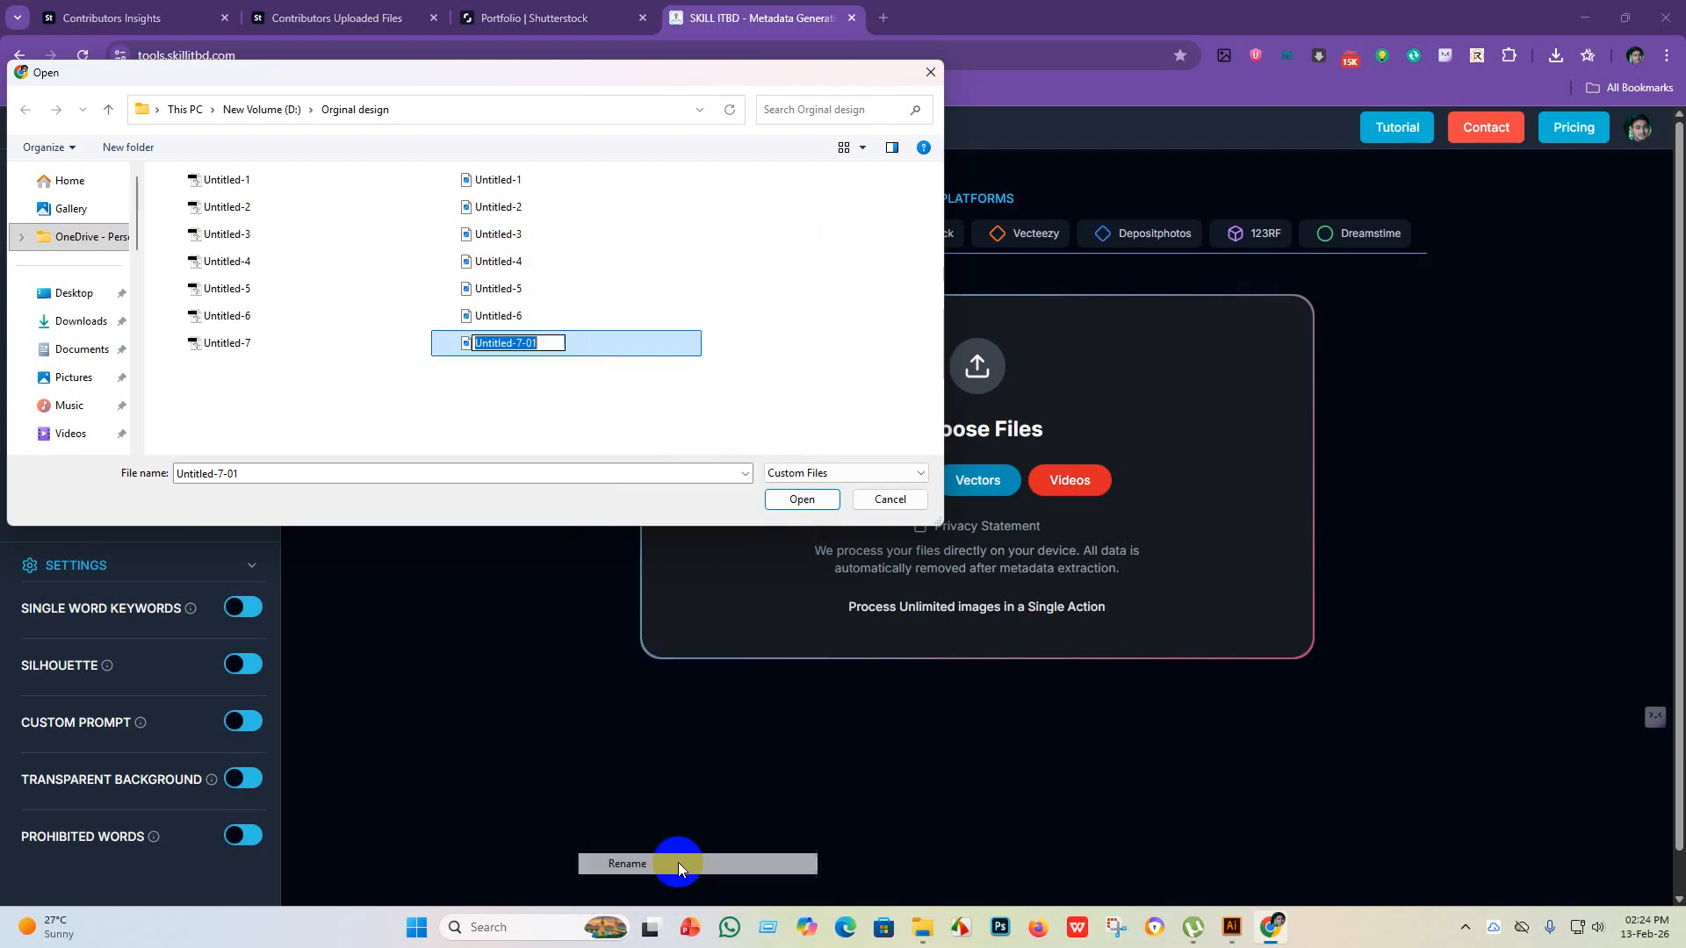
pyautogui.click(555, 342)
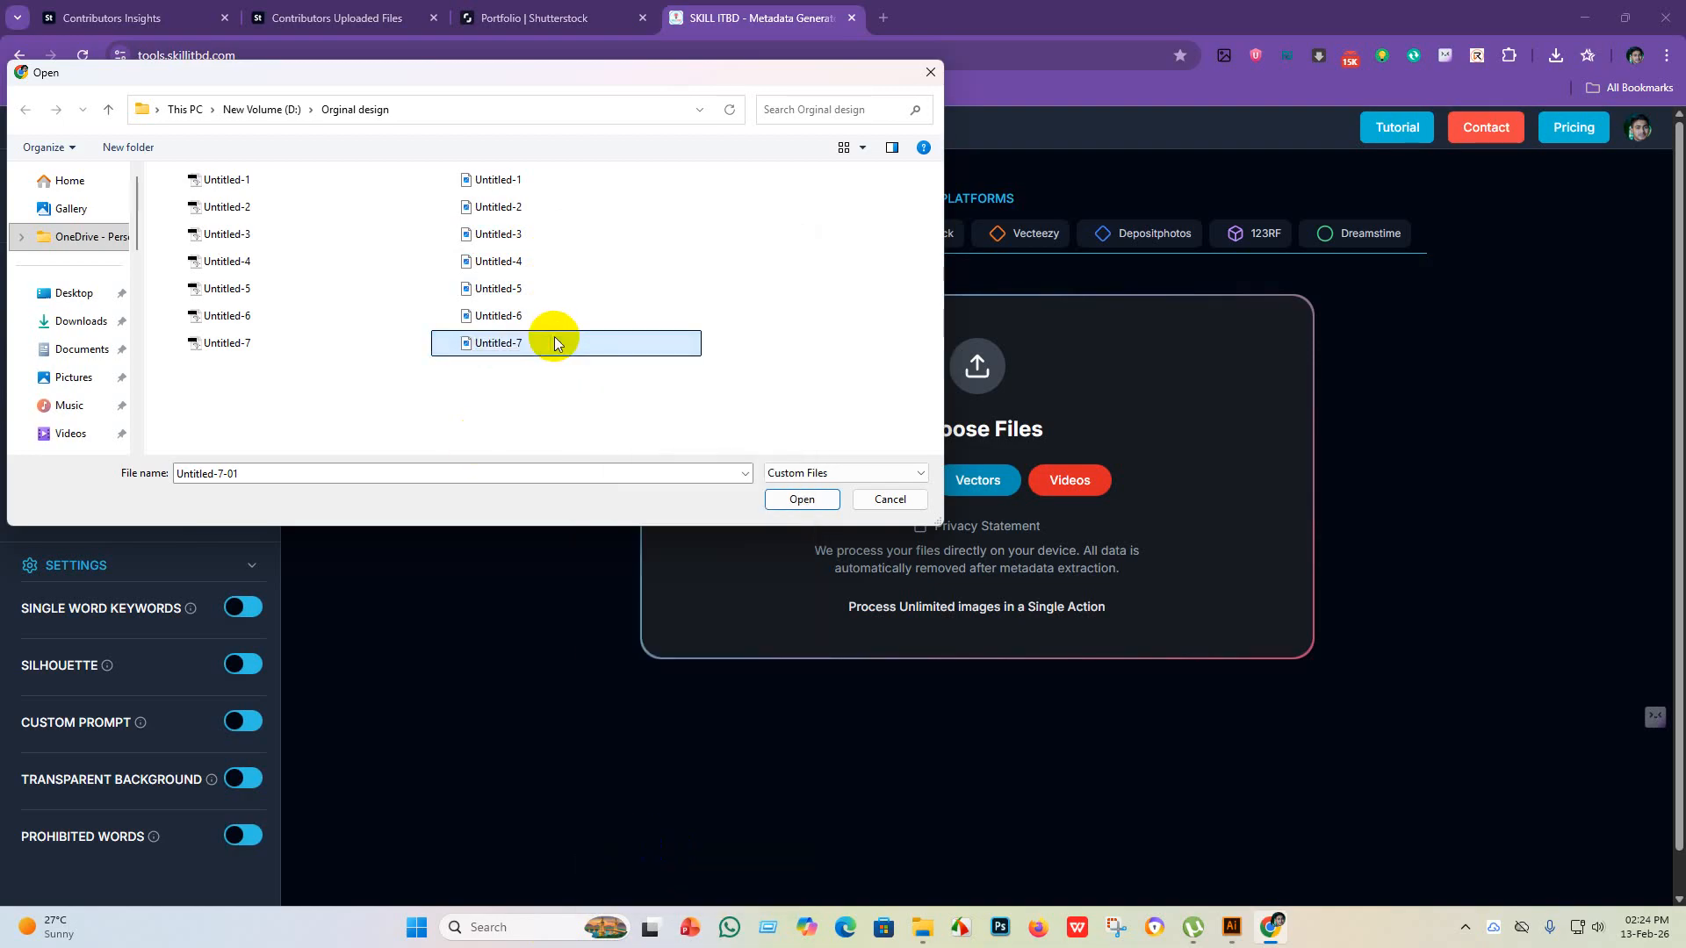
pyautogui.moveTo(543, 387); pyautogui.dragTo(492, 205)
pyautogui.click(802, 499)
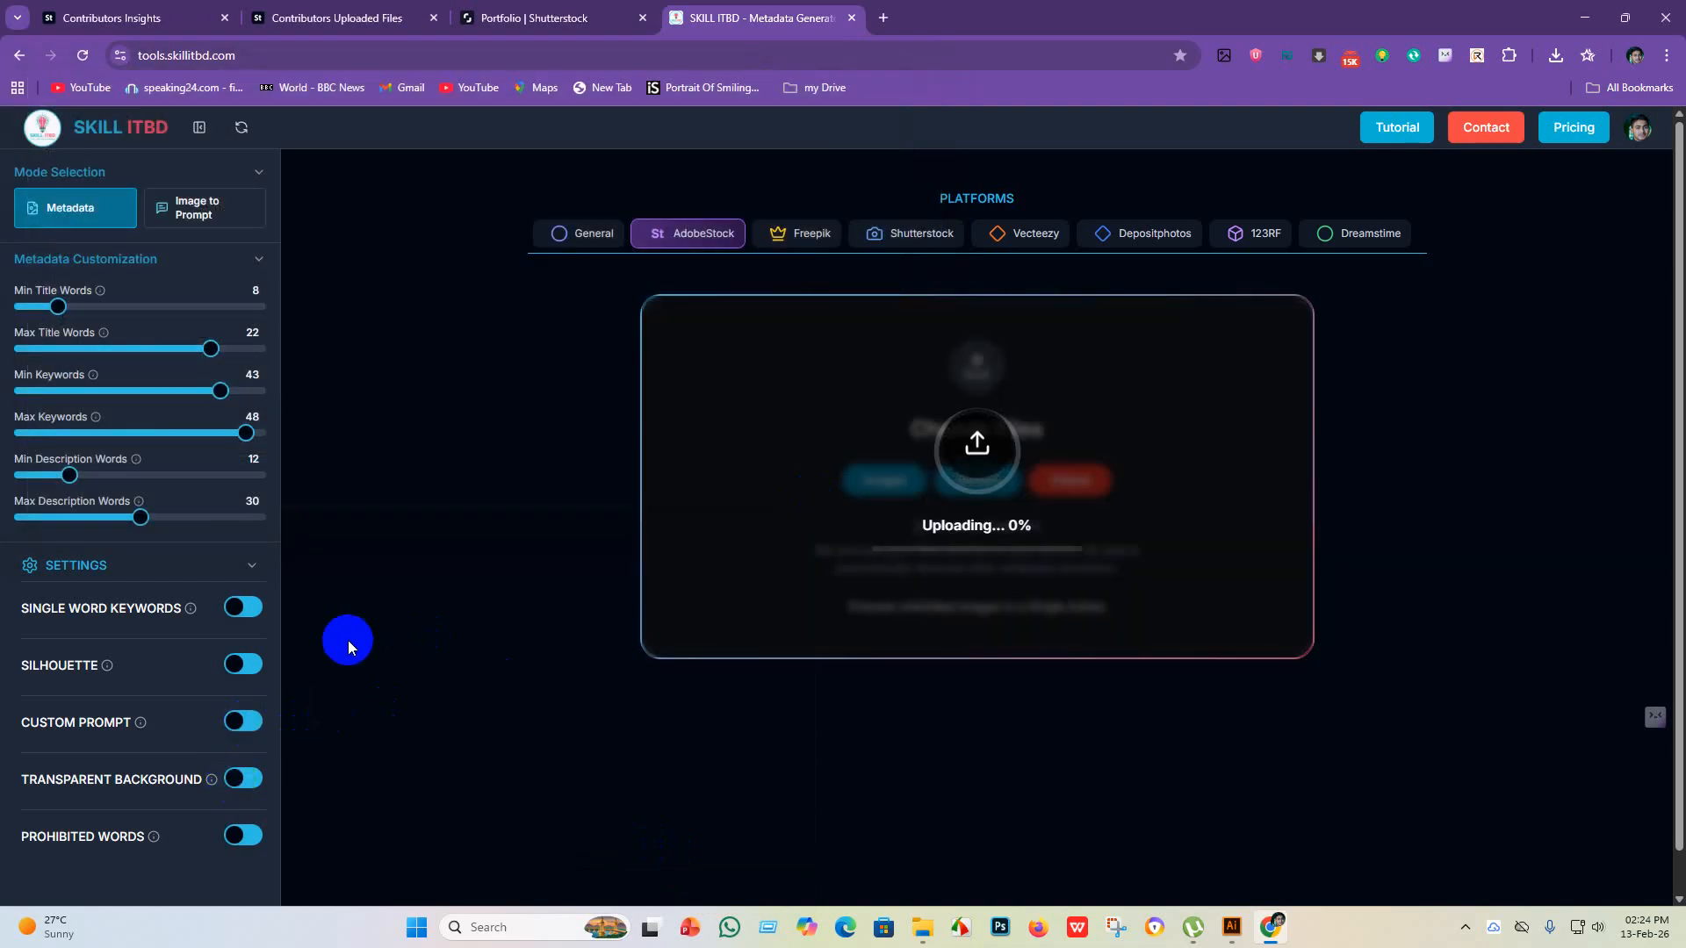
# - Turn on the Transparent Background and EPS options and start generating metadata for all loaded images
pyautogui.click(245, 784)
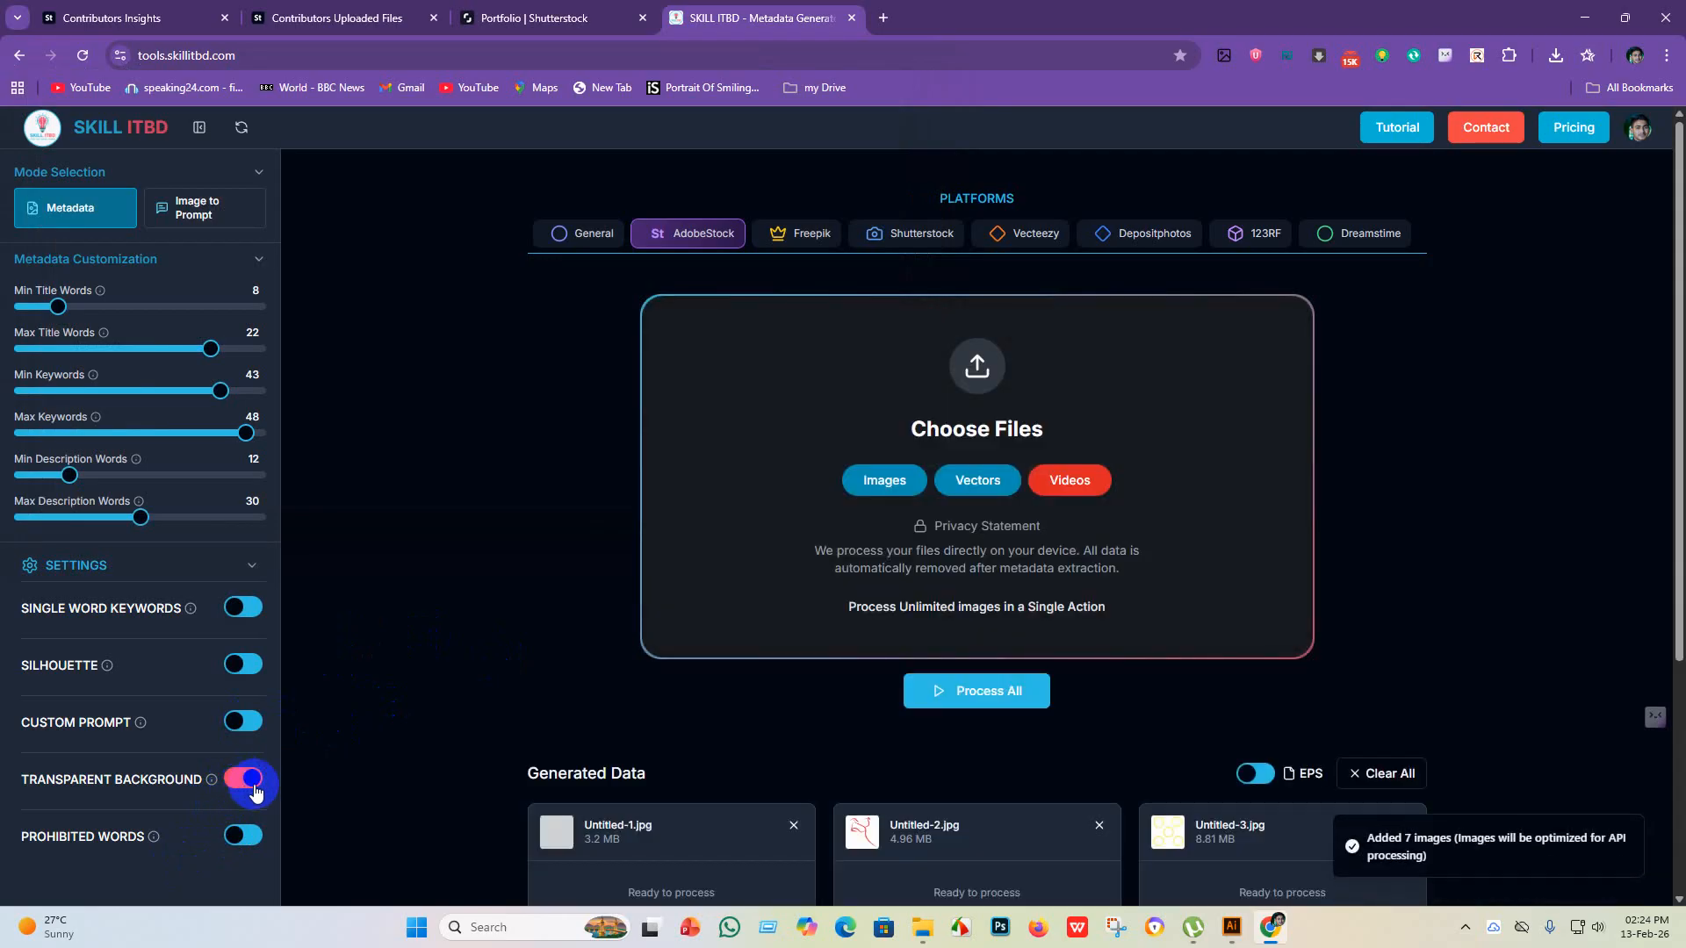
pyautogui.click(1260, 777)
pyautogui.click(915, 696)
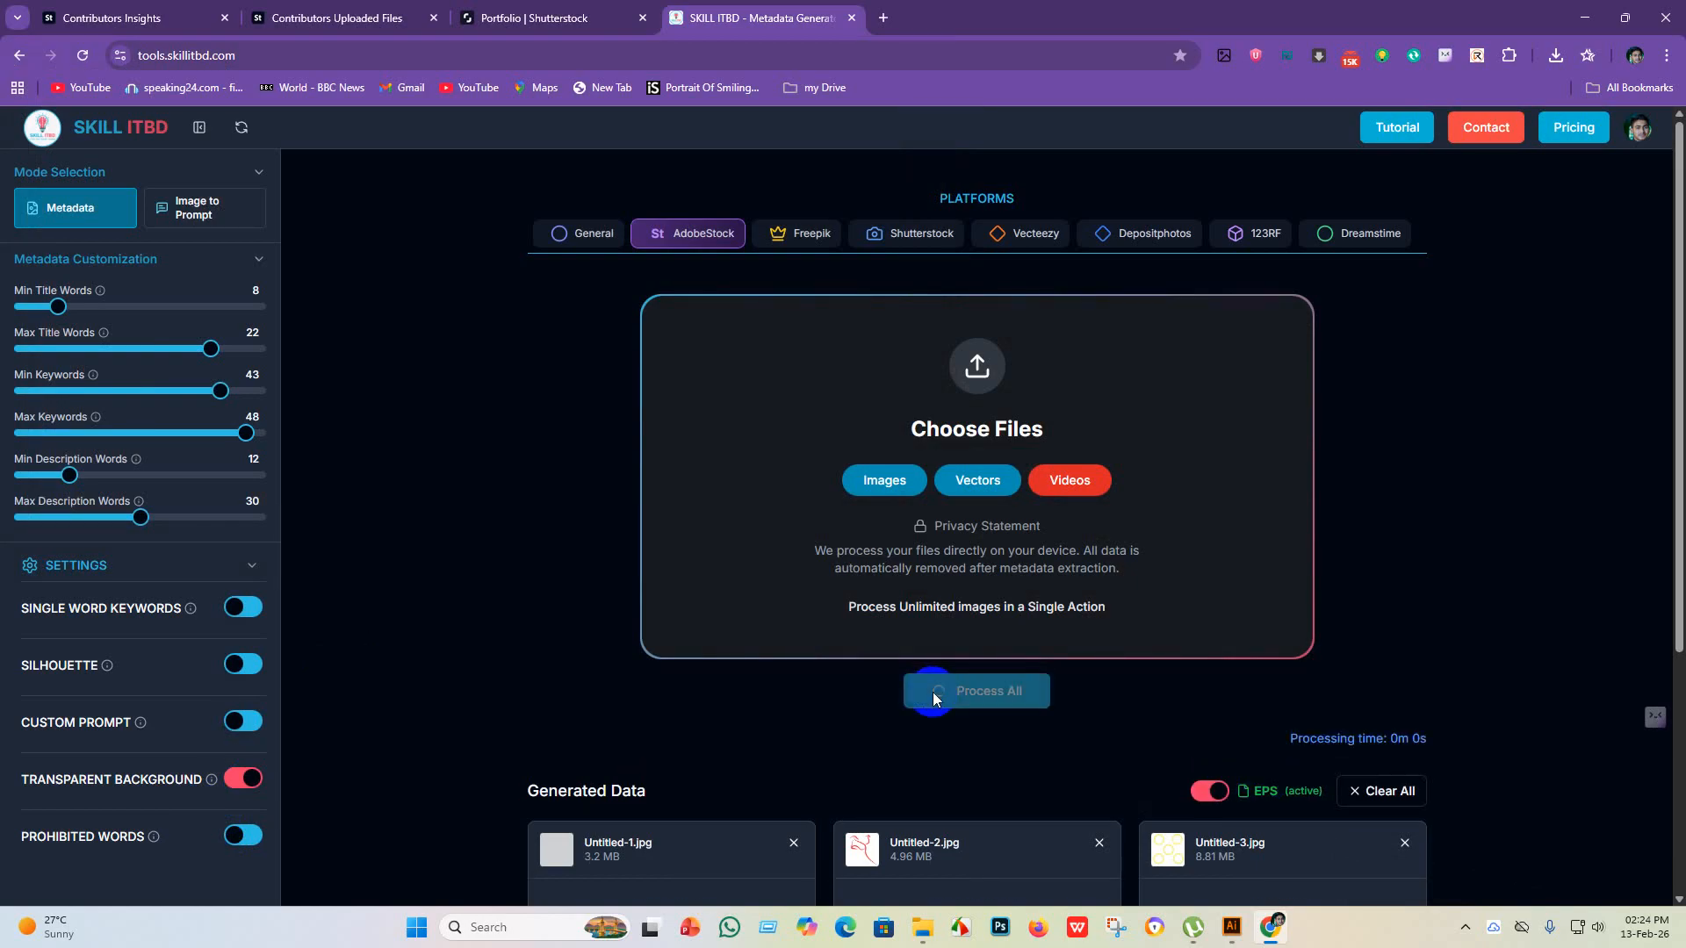
pyautogui.scroll(-4, 659, 722)
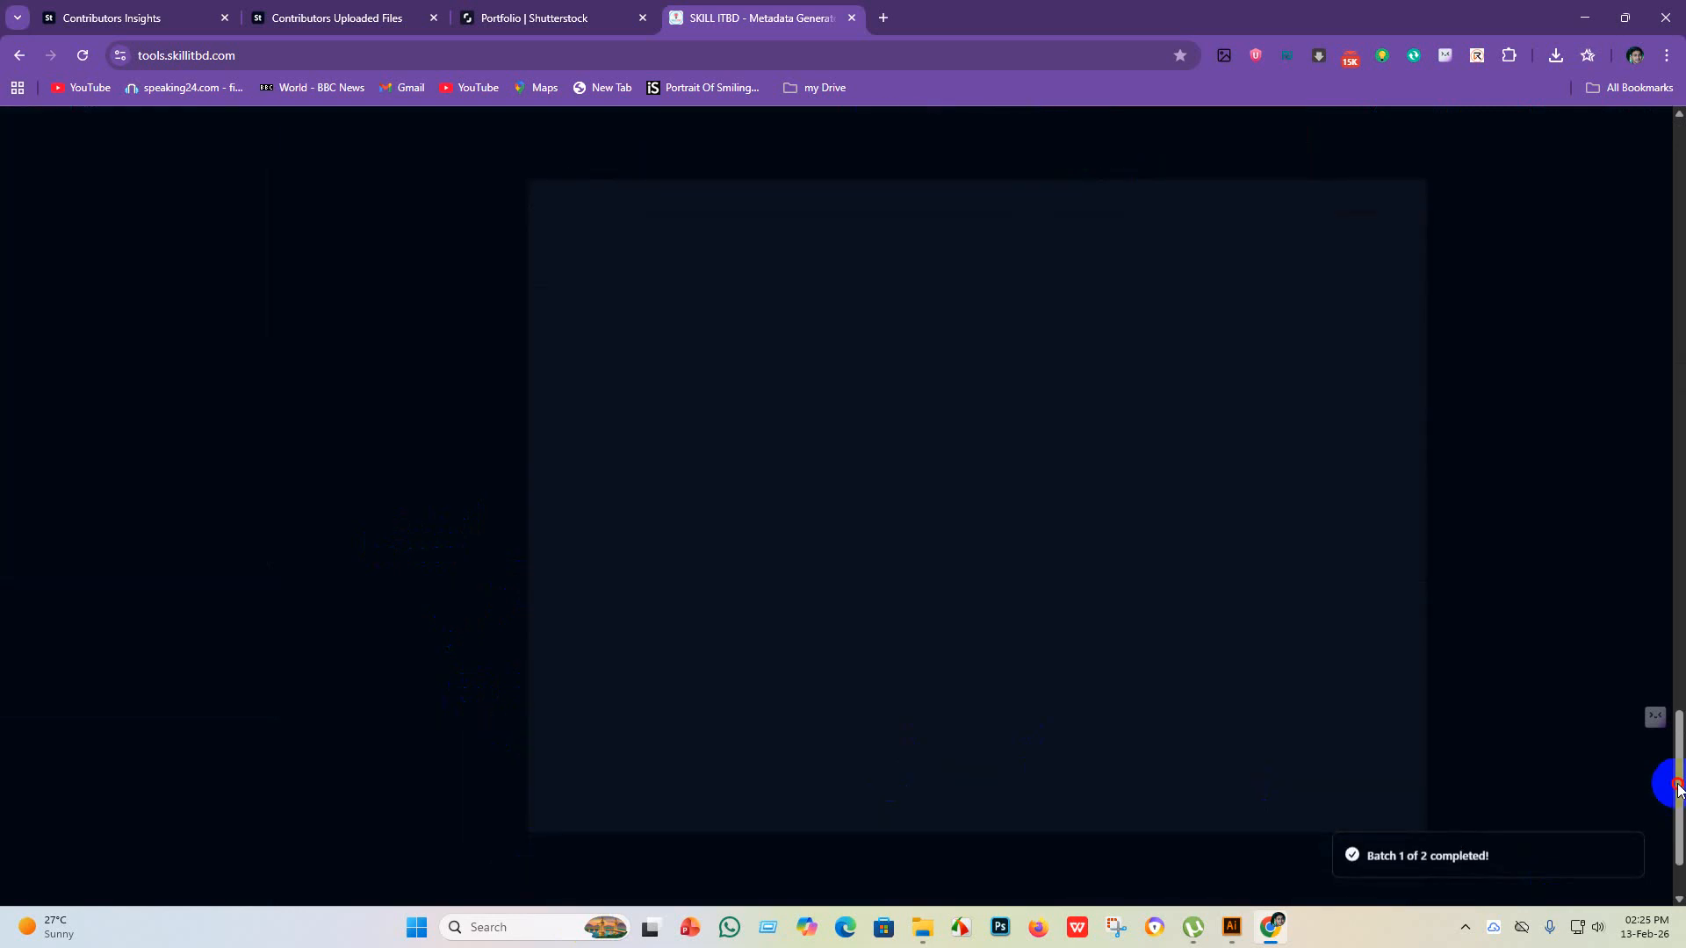
pyautogui.moveTo(1678, 788); pyautogui.dragTo(1591, 311)
pyautogui.scroll(-20, 1243, 573)
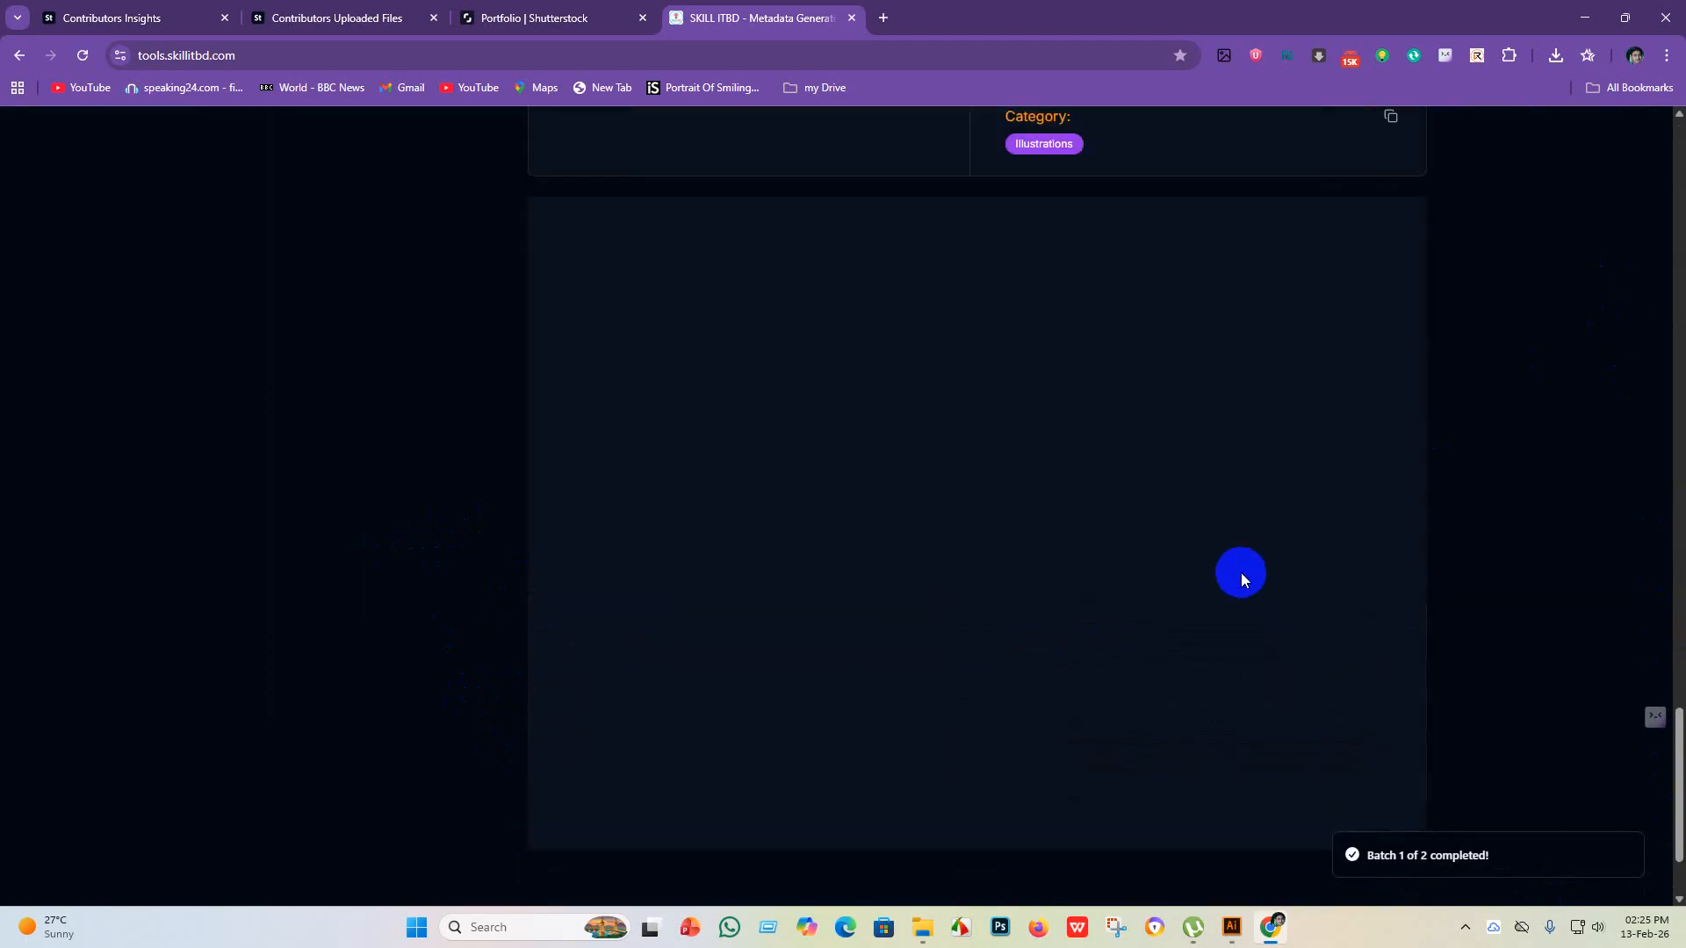
pyautogui.moveTo(1677, 773); pyautogui.dragTo(1638, 154)
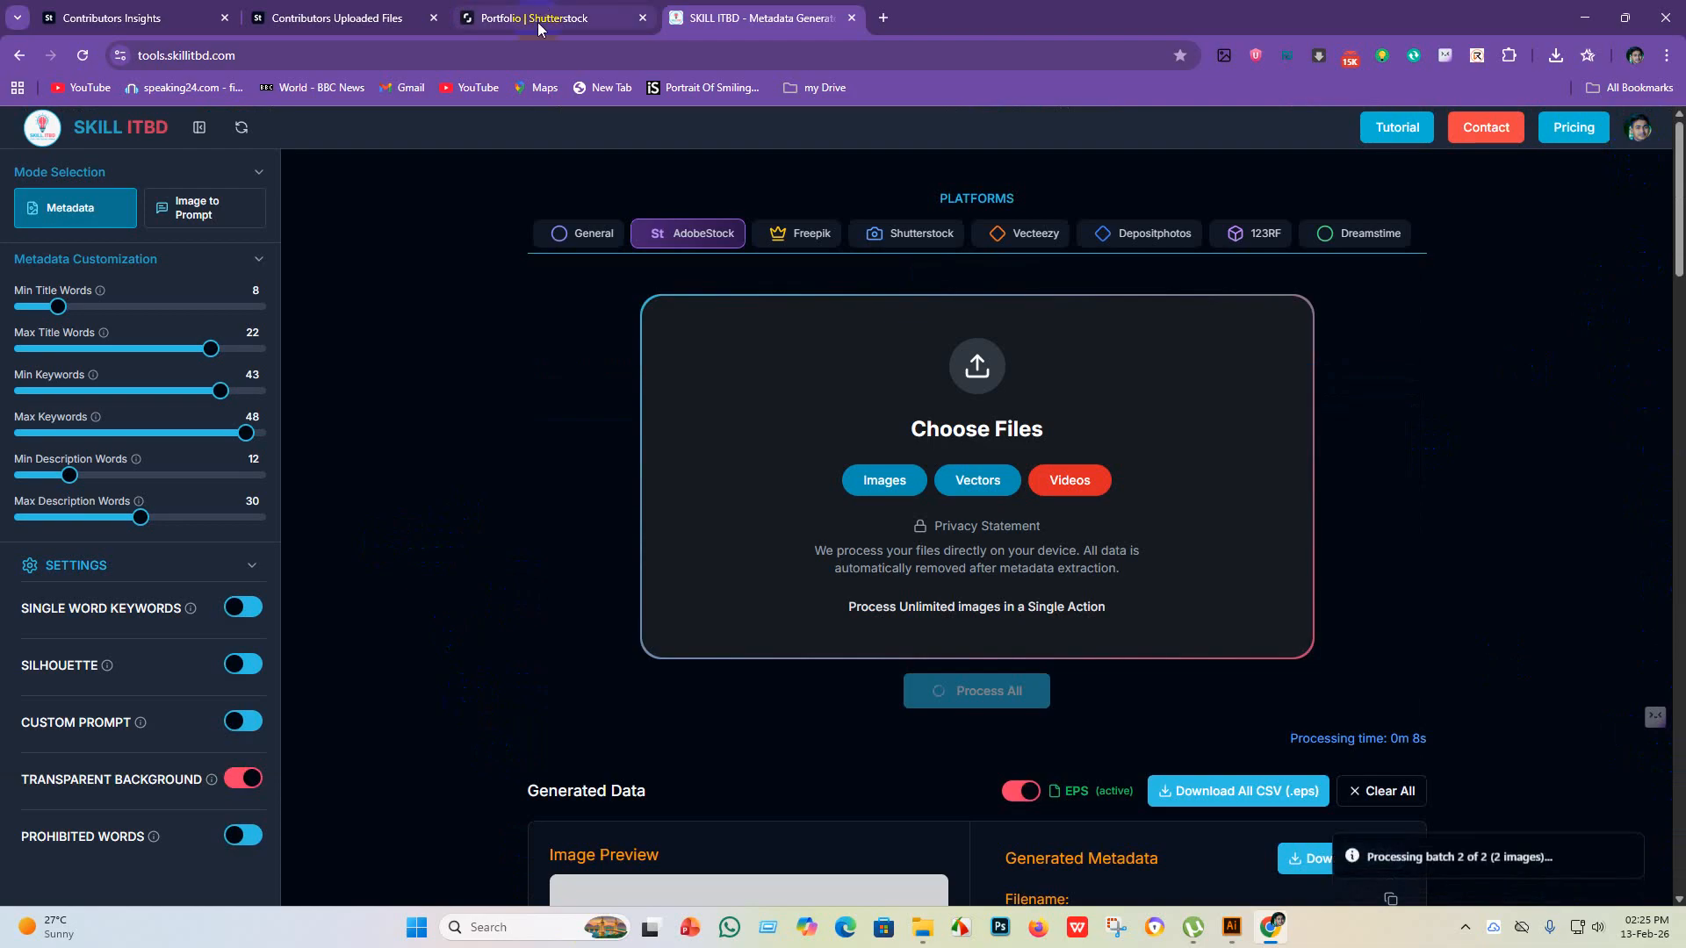
# - Switch to Adobe Stock's uploaded files and select the seven newly uploaded vectors in the first row together
pyautogui.click(369, 18)
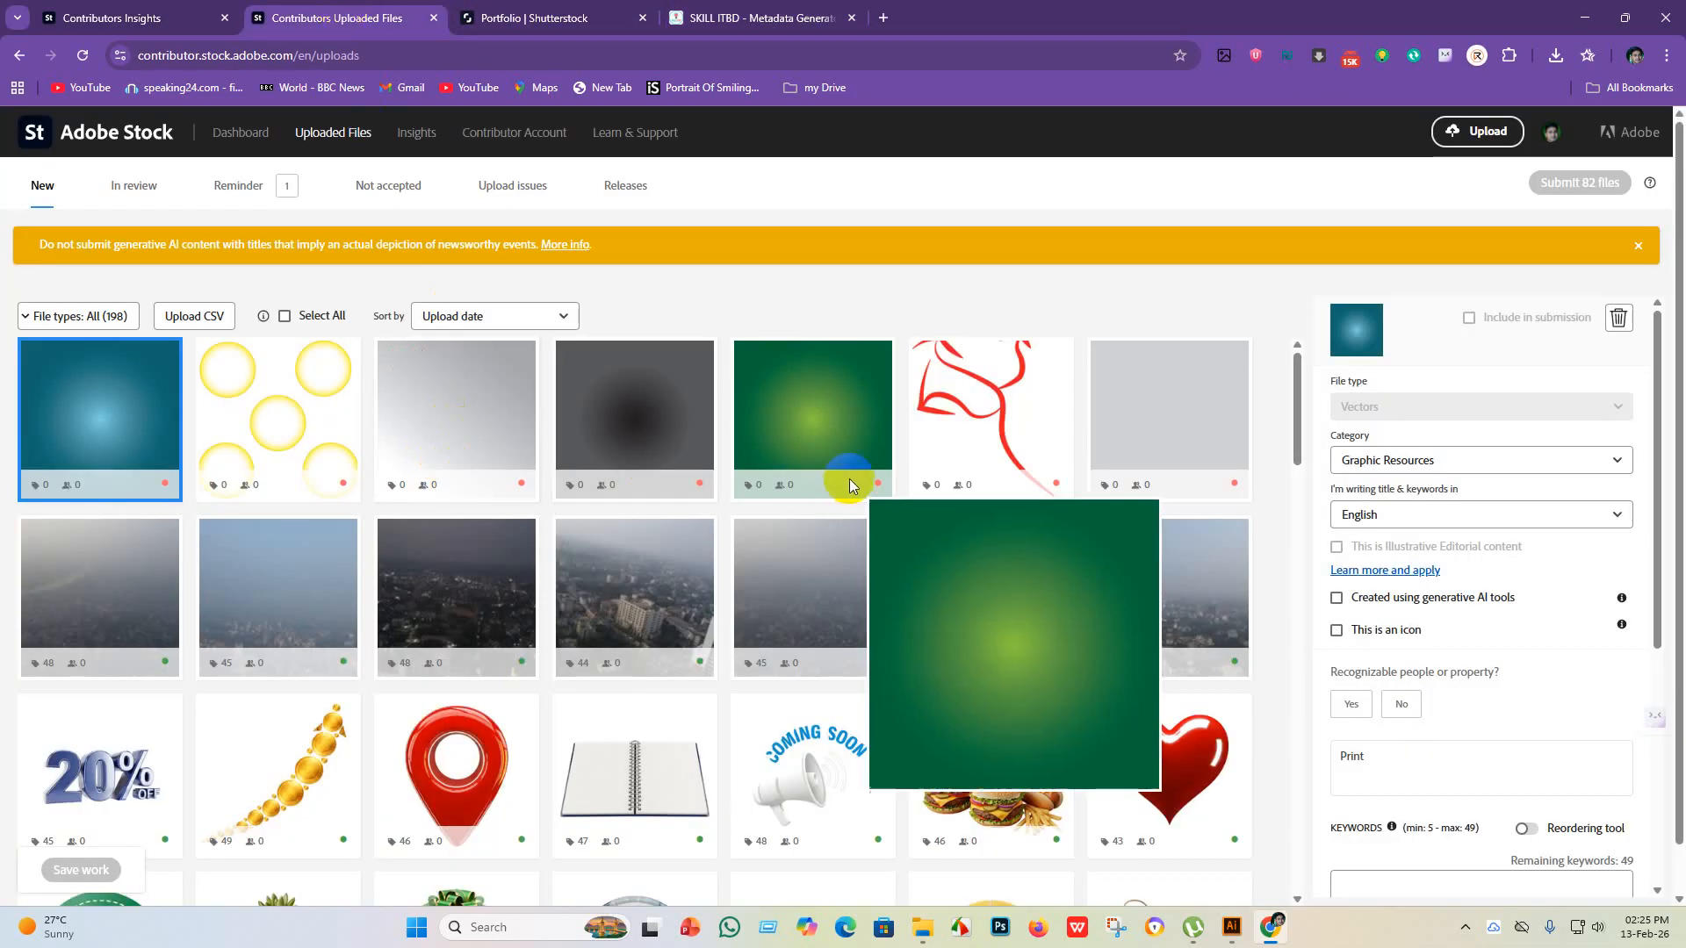
pyautogui.keyDown('shift'); pyautogui.click(836, 459); pyautogui.keyUp('shift')
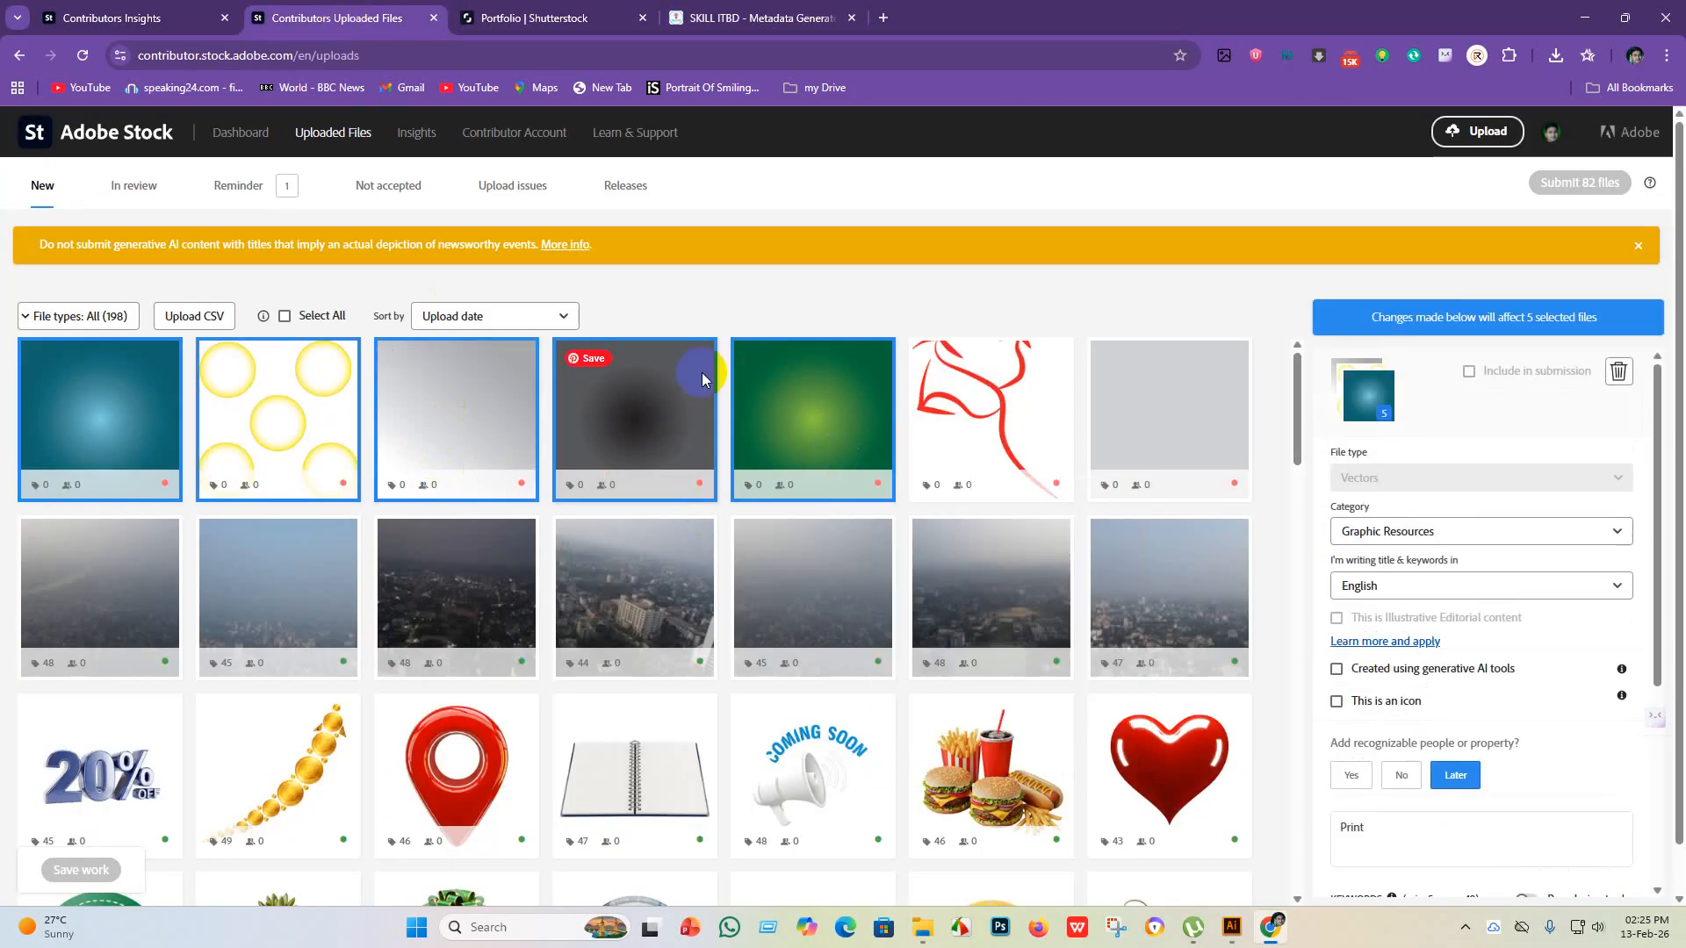
pyautogui.keyDown('shift'); pyautogui.click(1001, 471); pyautogui.keyUp('shift')
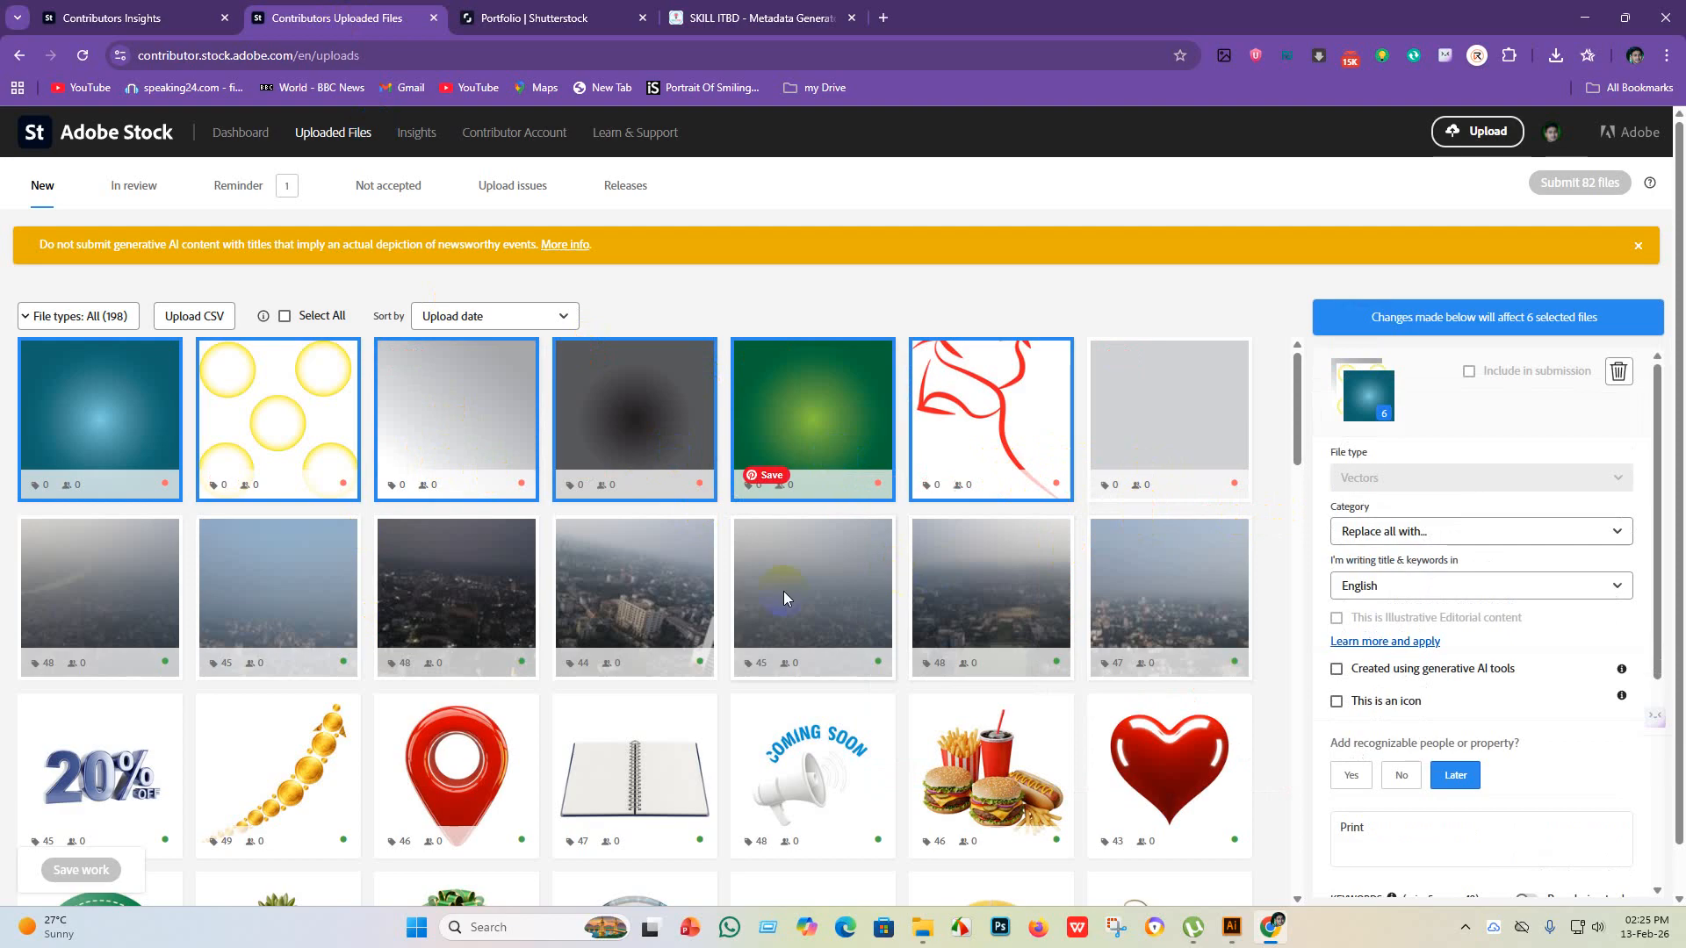
pyautogui.click(1187, 448)
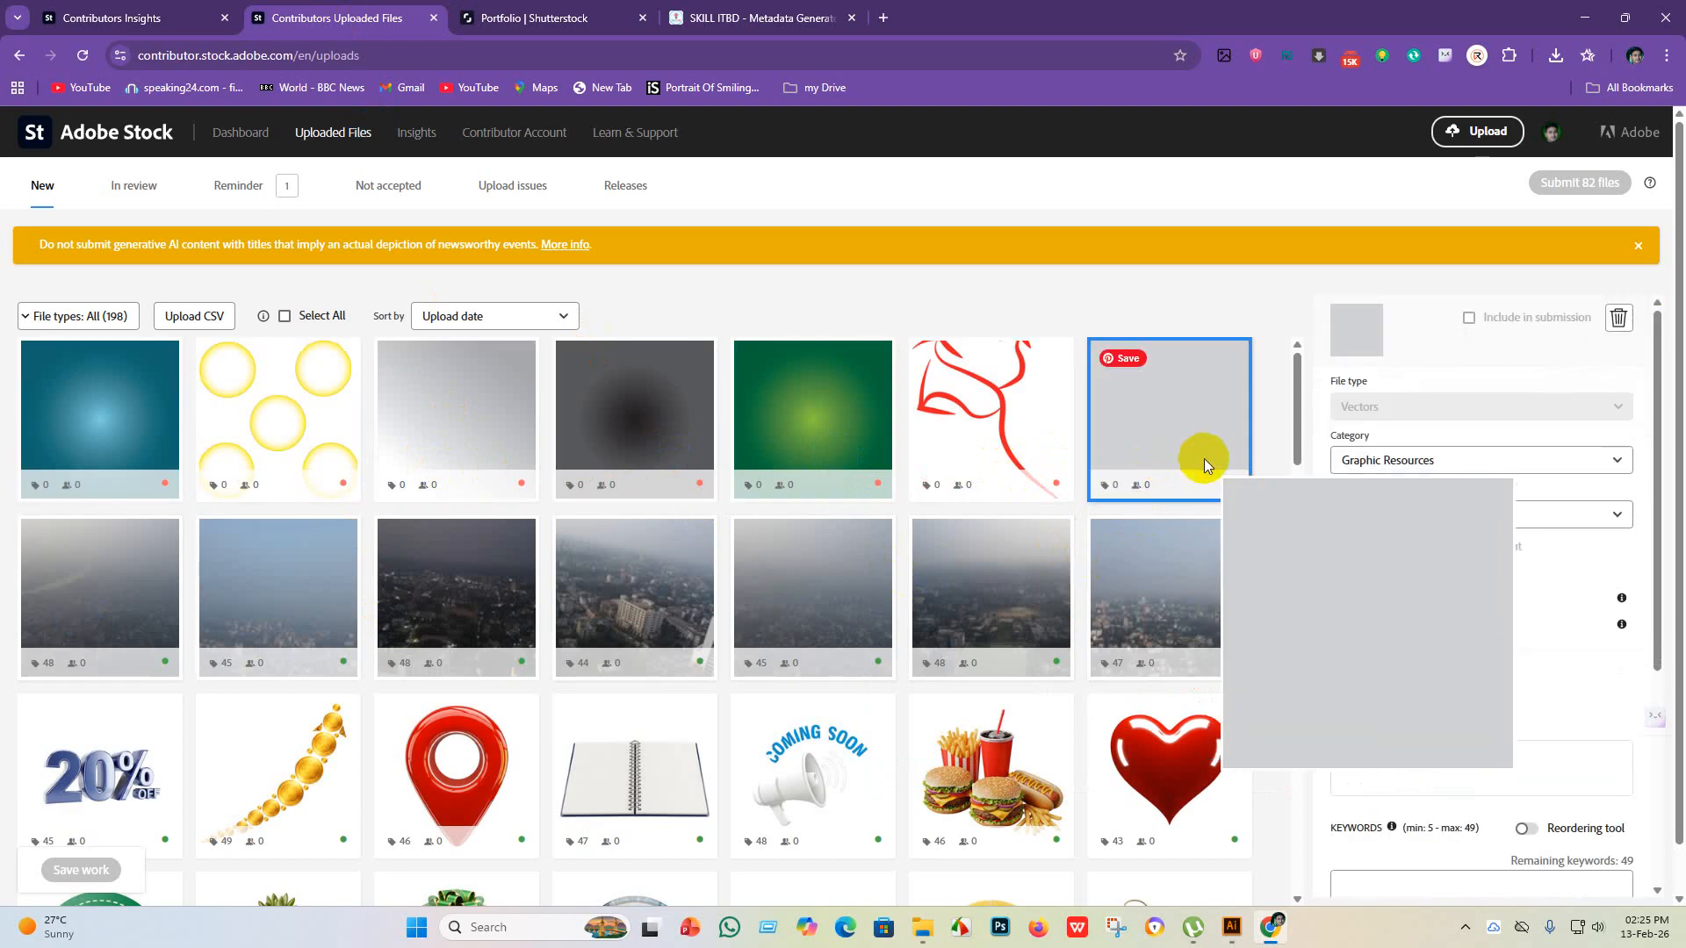
pyautogui.keyDown('shift'); pyautogui.click(1172, 478); pyautogui.keyUp('shift')
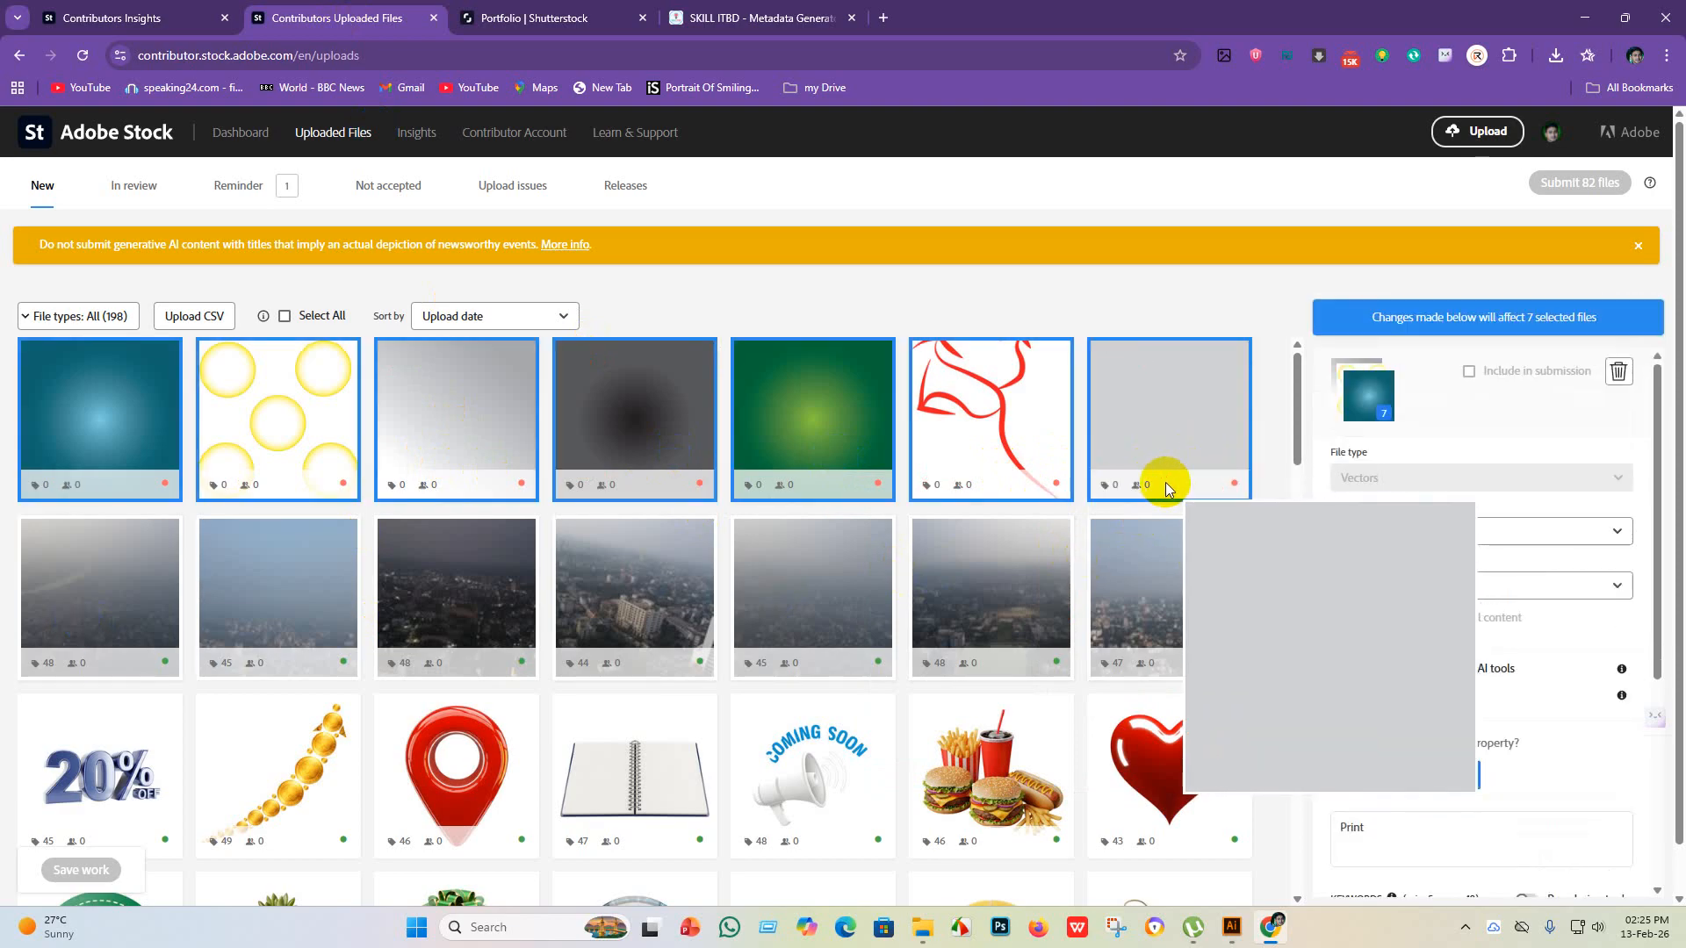
# - Set recognizable people or property to No for the selected vectors, clear their title, and save the work
pyautogui.click(1396, 778)
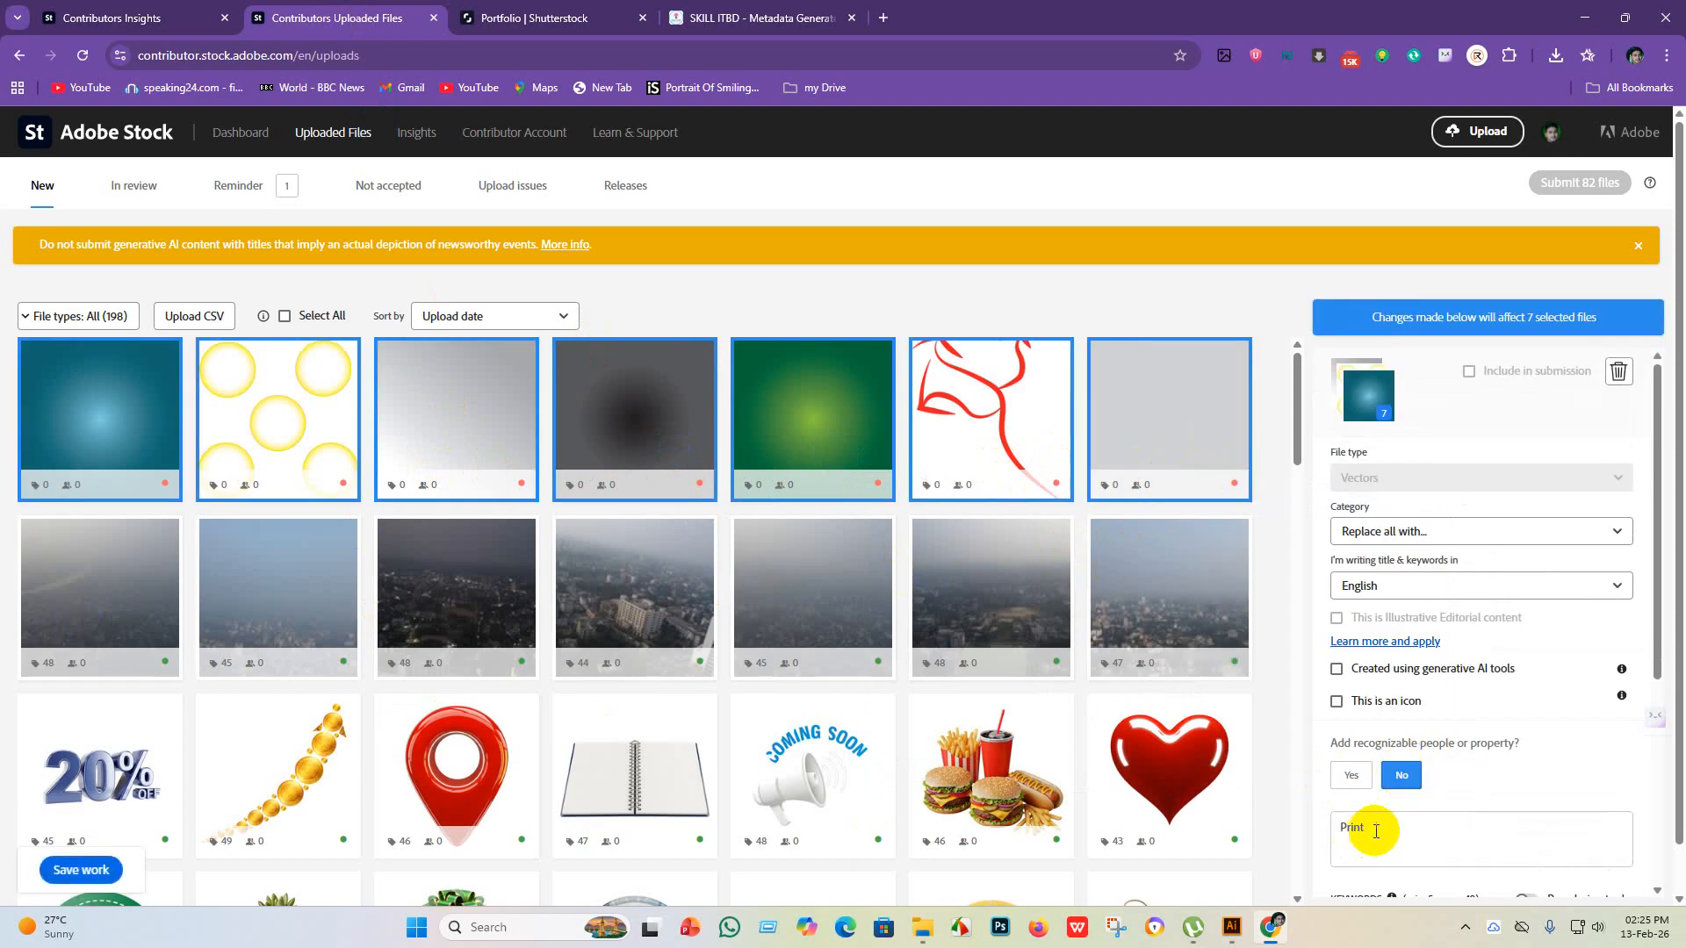
pyautogui.moveTo(1372, 832); pyautogui.dragTo(1324, 849)
pyautogui.press('BackSpace')
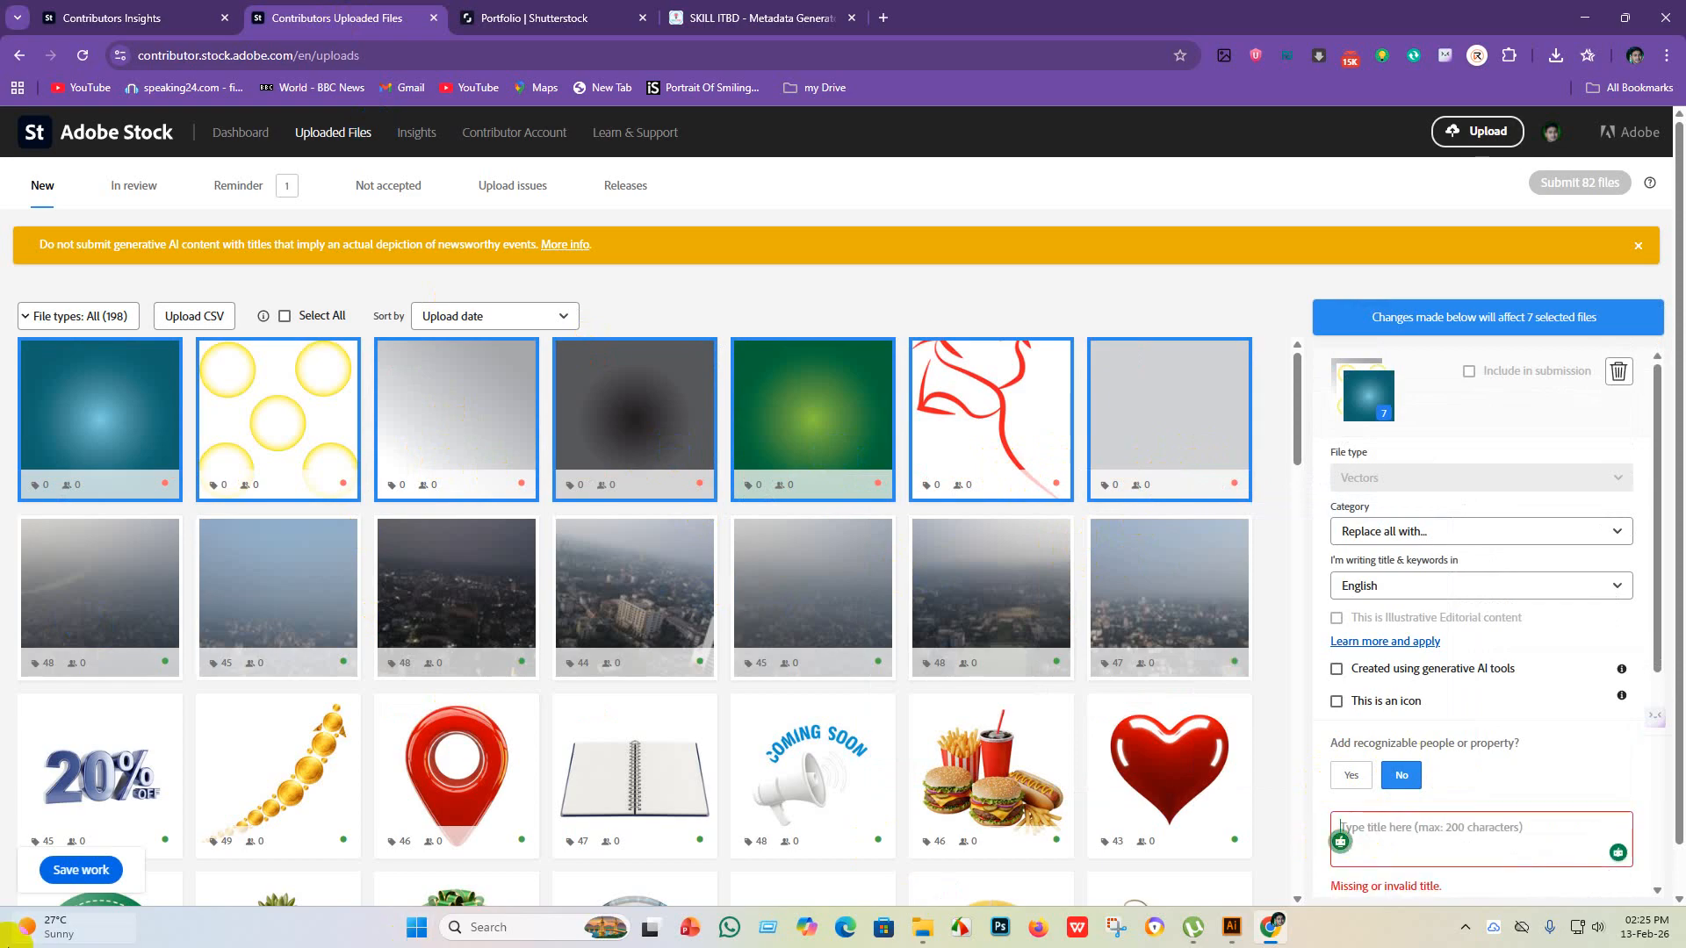
pyautogui.click(88, 871)
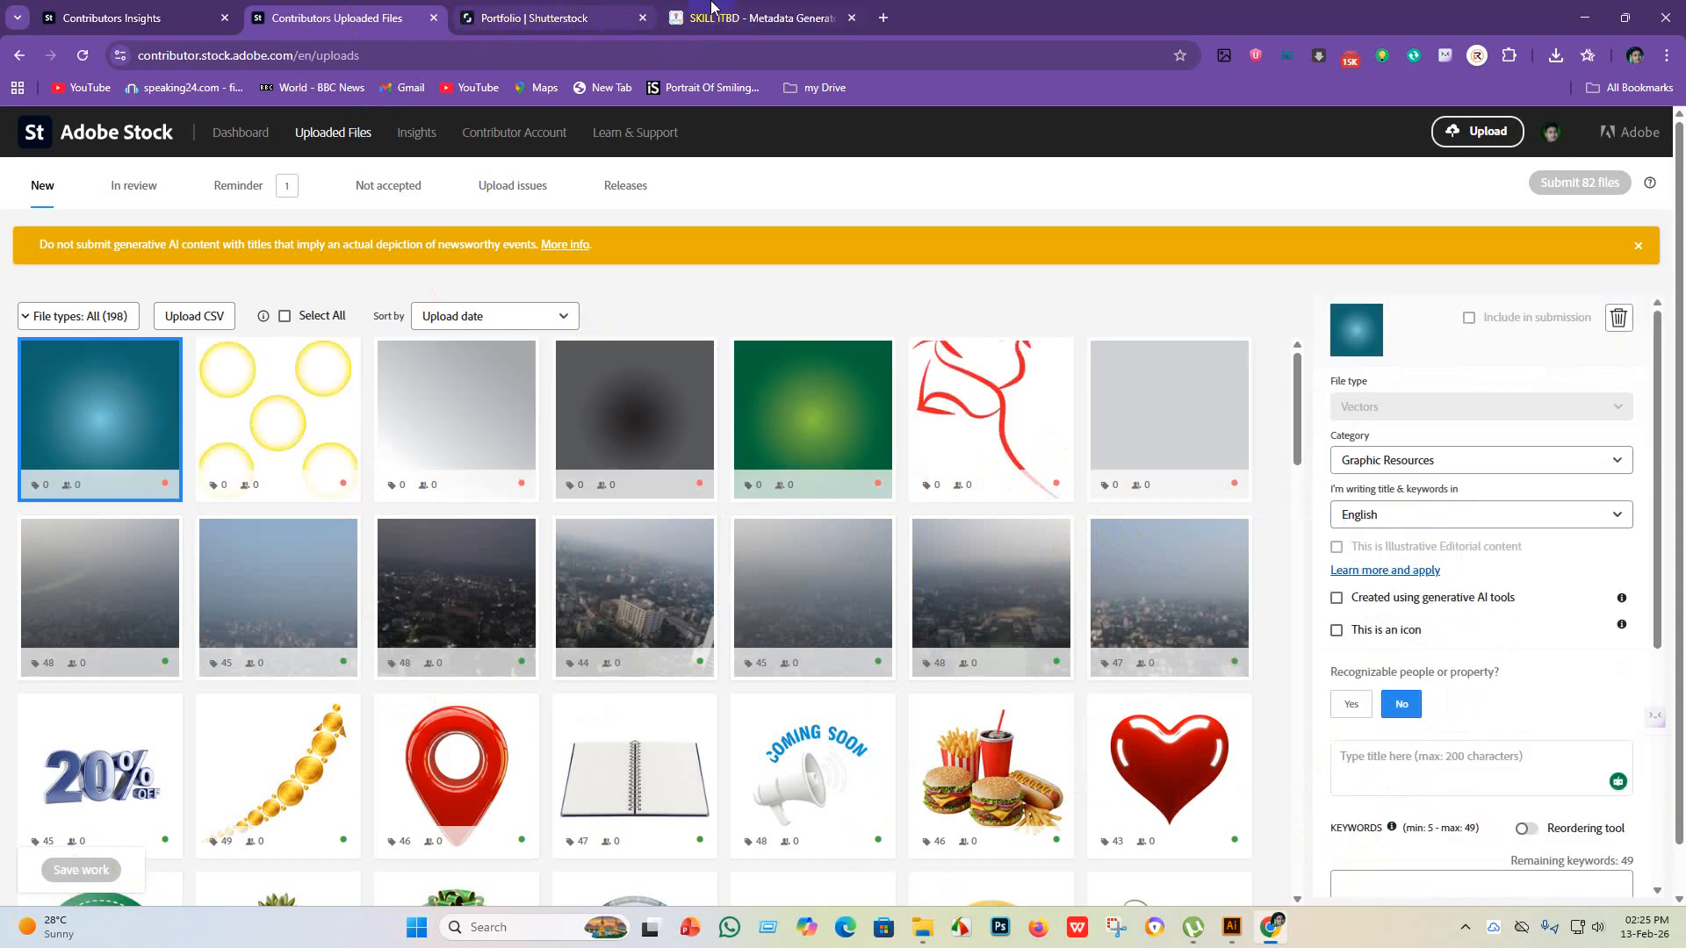
# - Return to SKILL ITBD and download the combined EPS metadata CSV as AdobeStock-metadata_image-metadata into the Orginal design folder
pyautogui.click(711, 10)
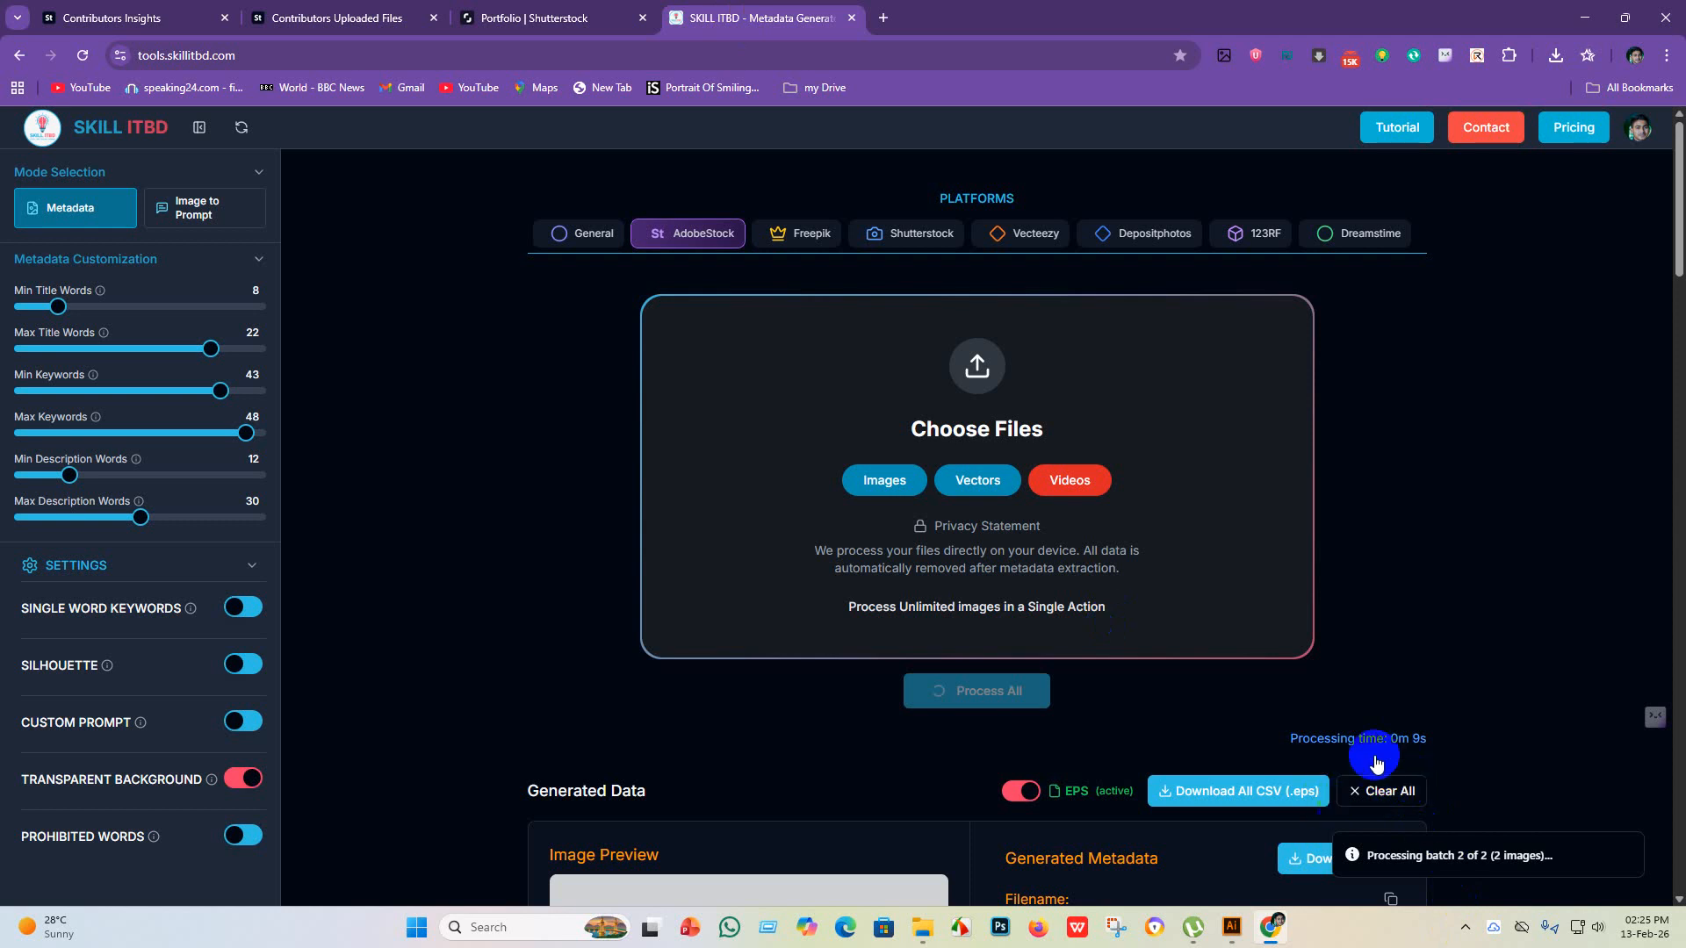
pyautogui.scroll(-20, 1375, 762)
pyautogui.moveTo(1679, 838); pyautogui.dragTo(1680, 327)
pyautogui.scroll(-20, 1333, 481)
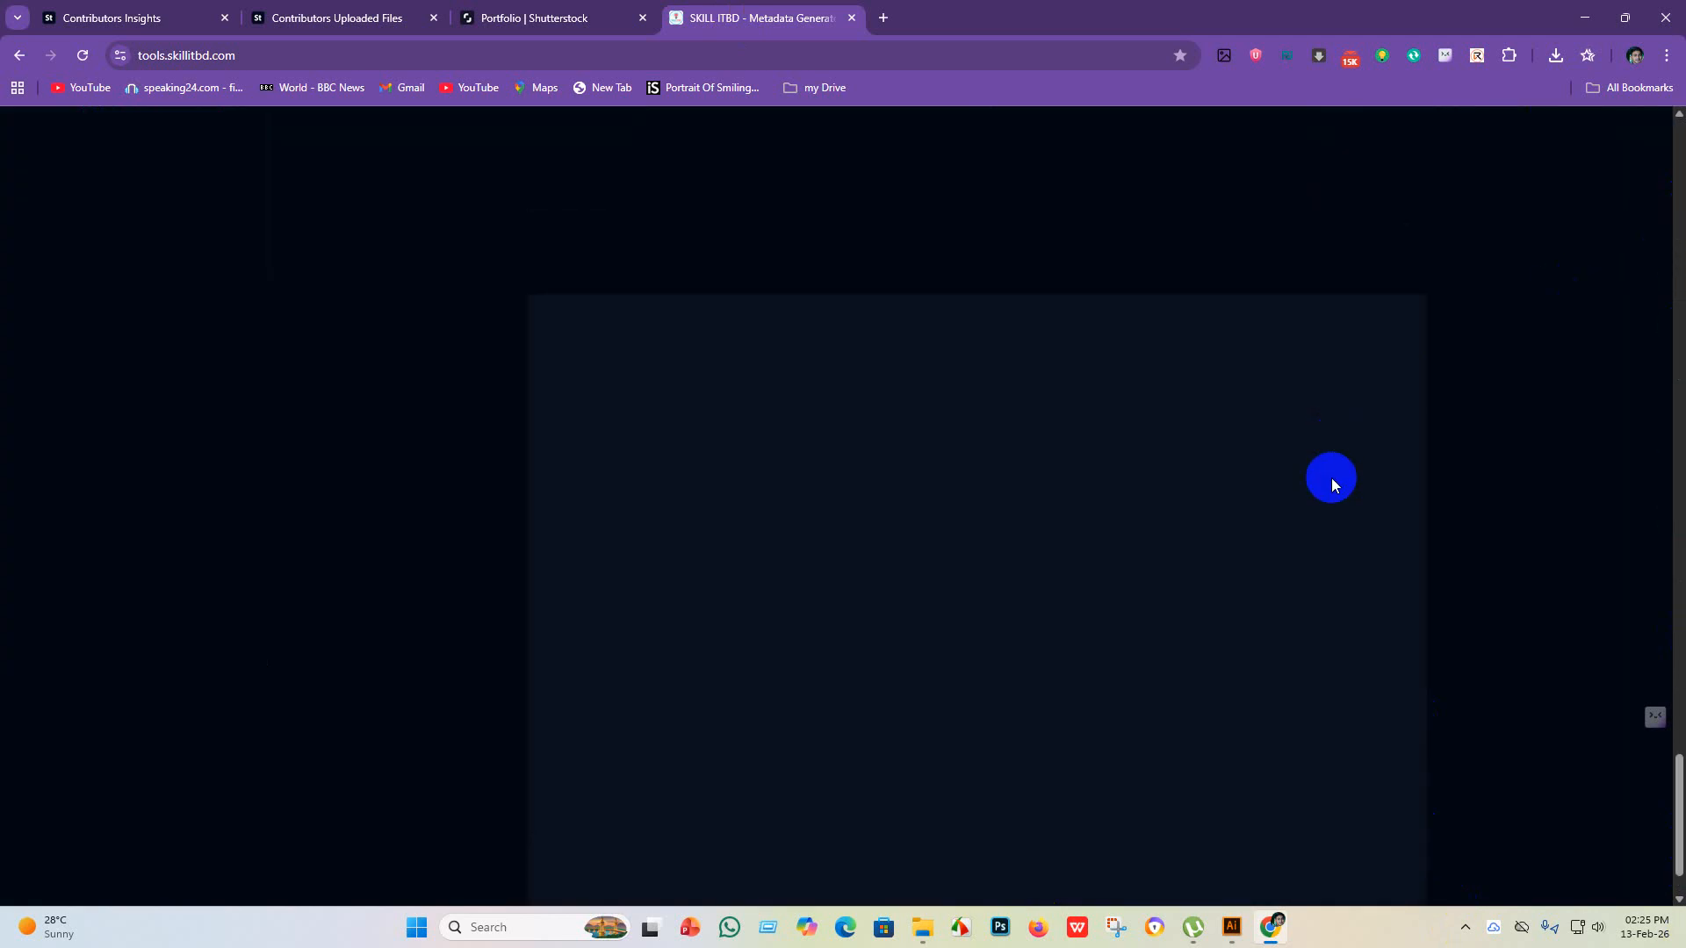
pyautogui.click(1232, 928)
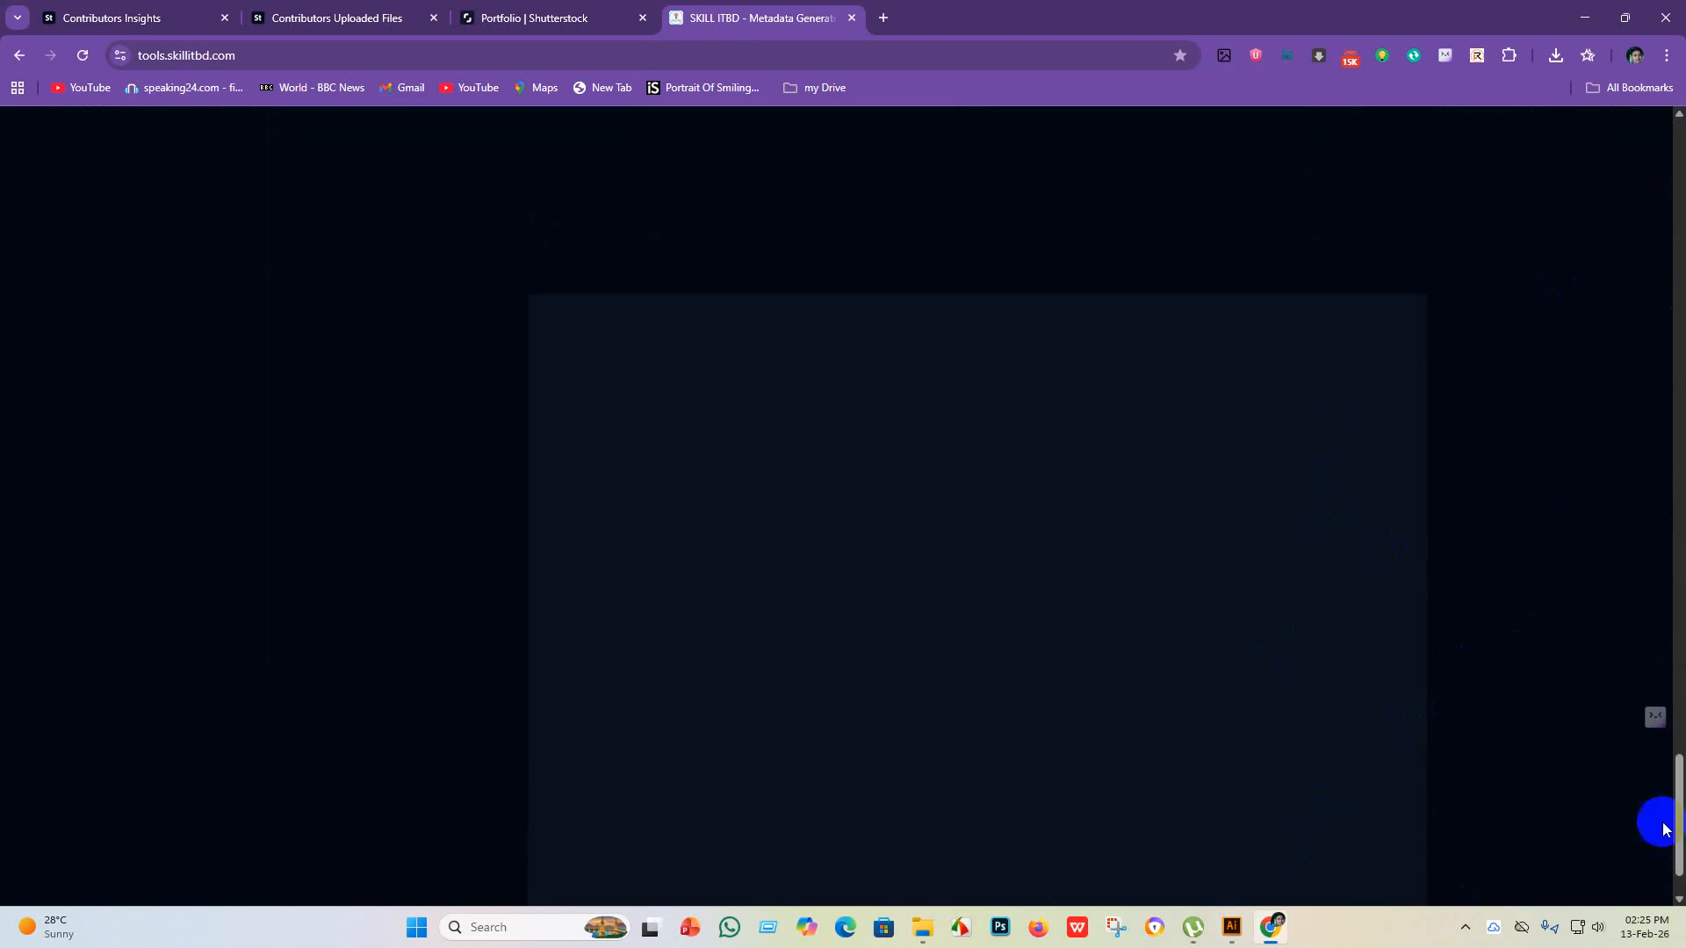
pyautogui.moveTo(1684, 817); pyautogui.dragTo(1679, 187)
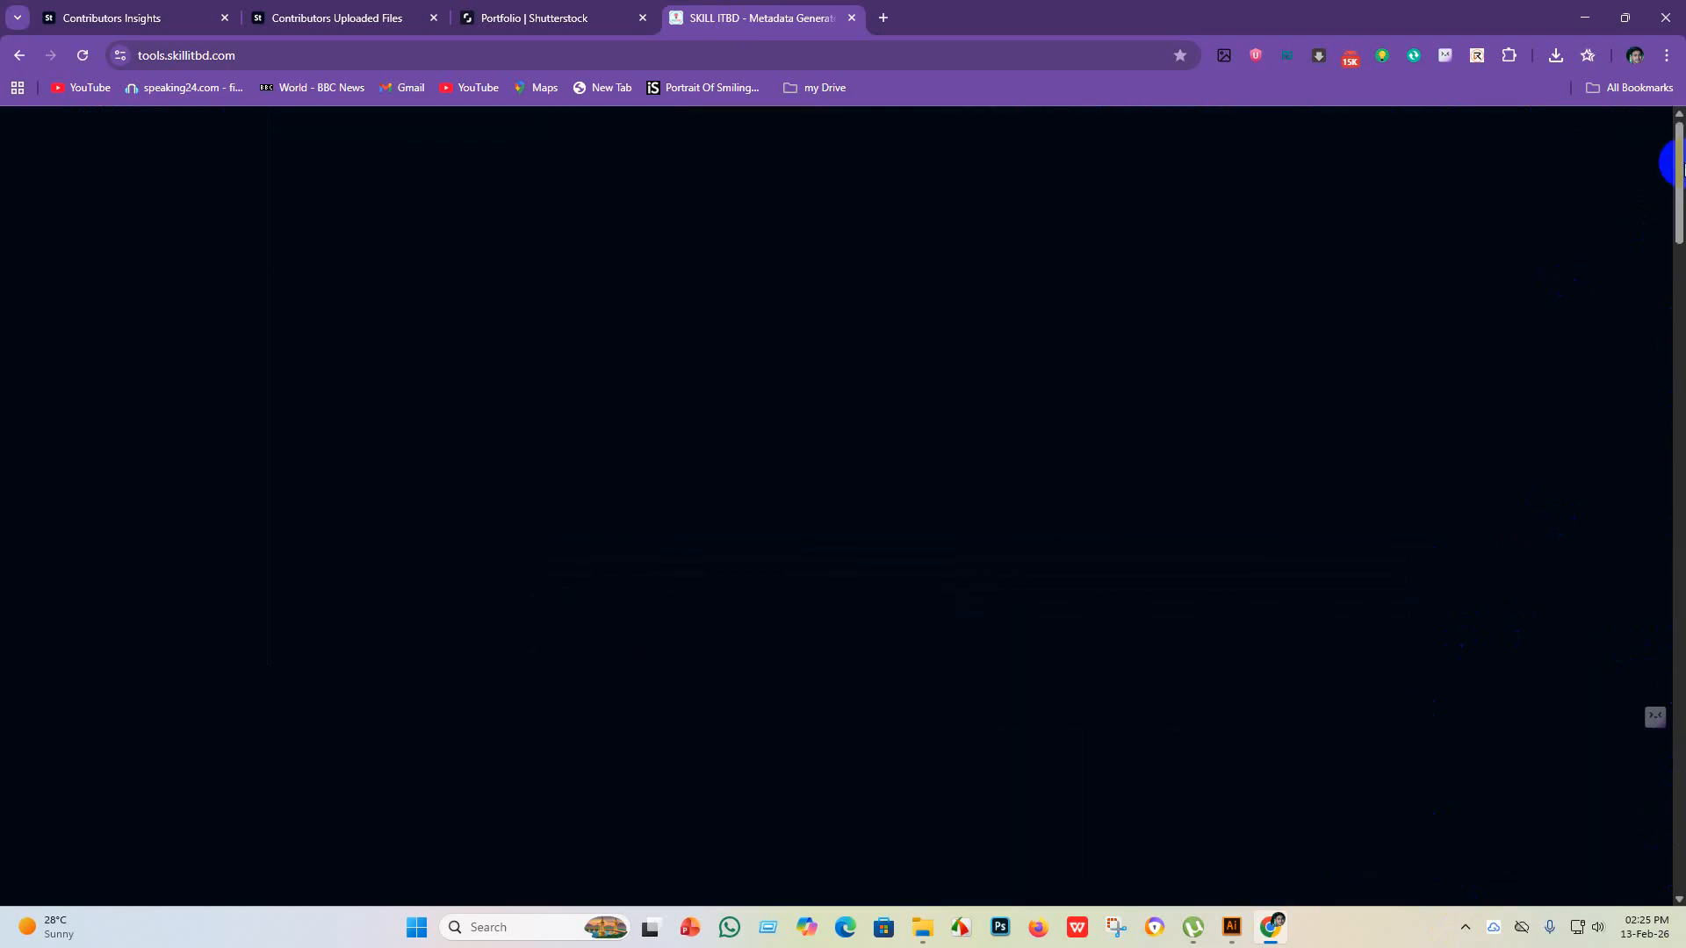
pyautogui.click(1214, 780)
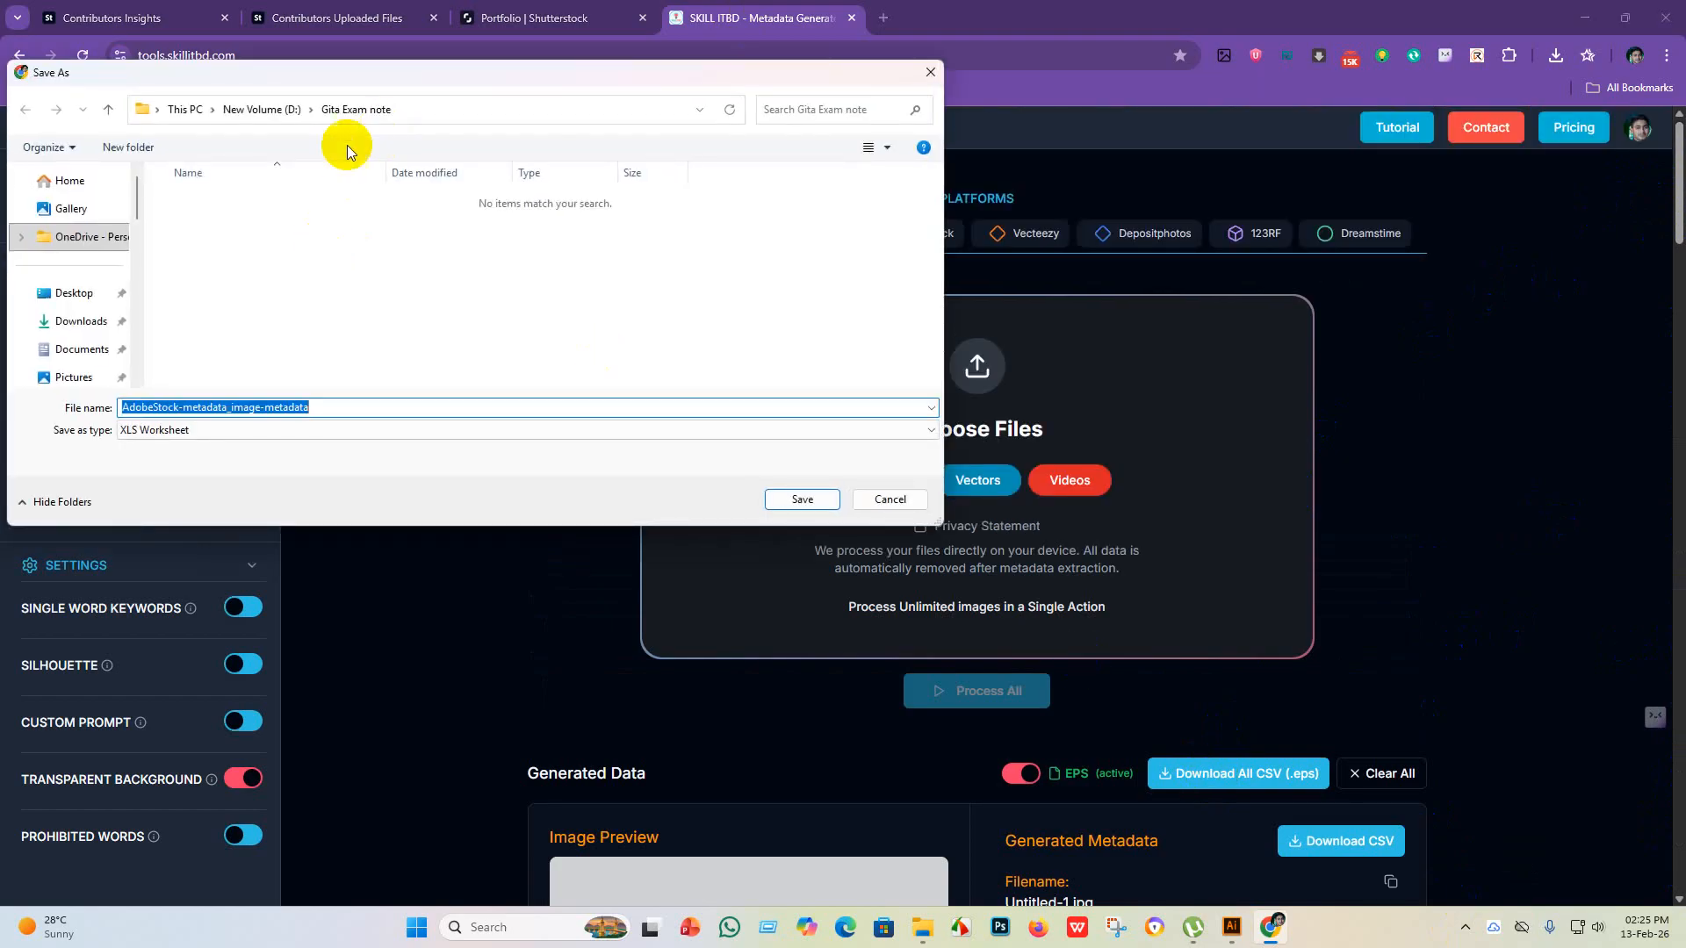
pyautogui.scroll(-8, 79, 351)
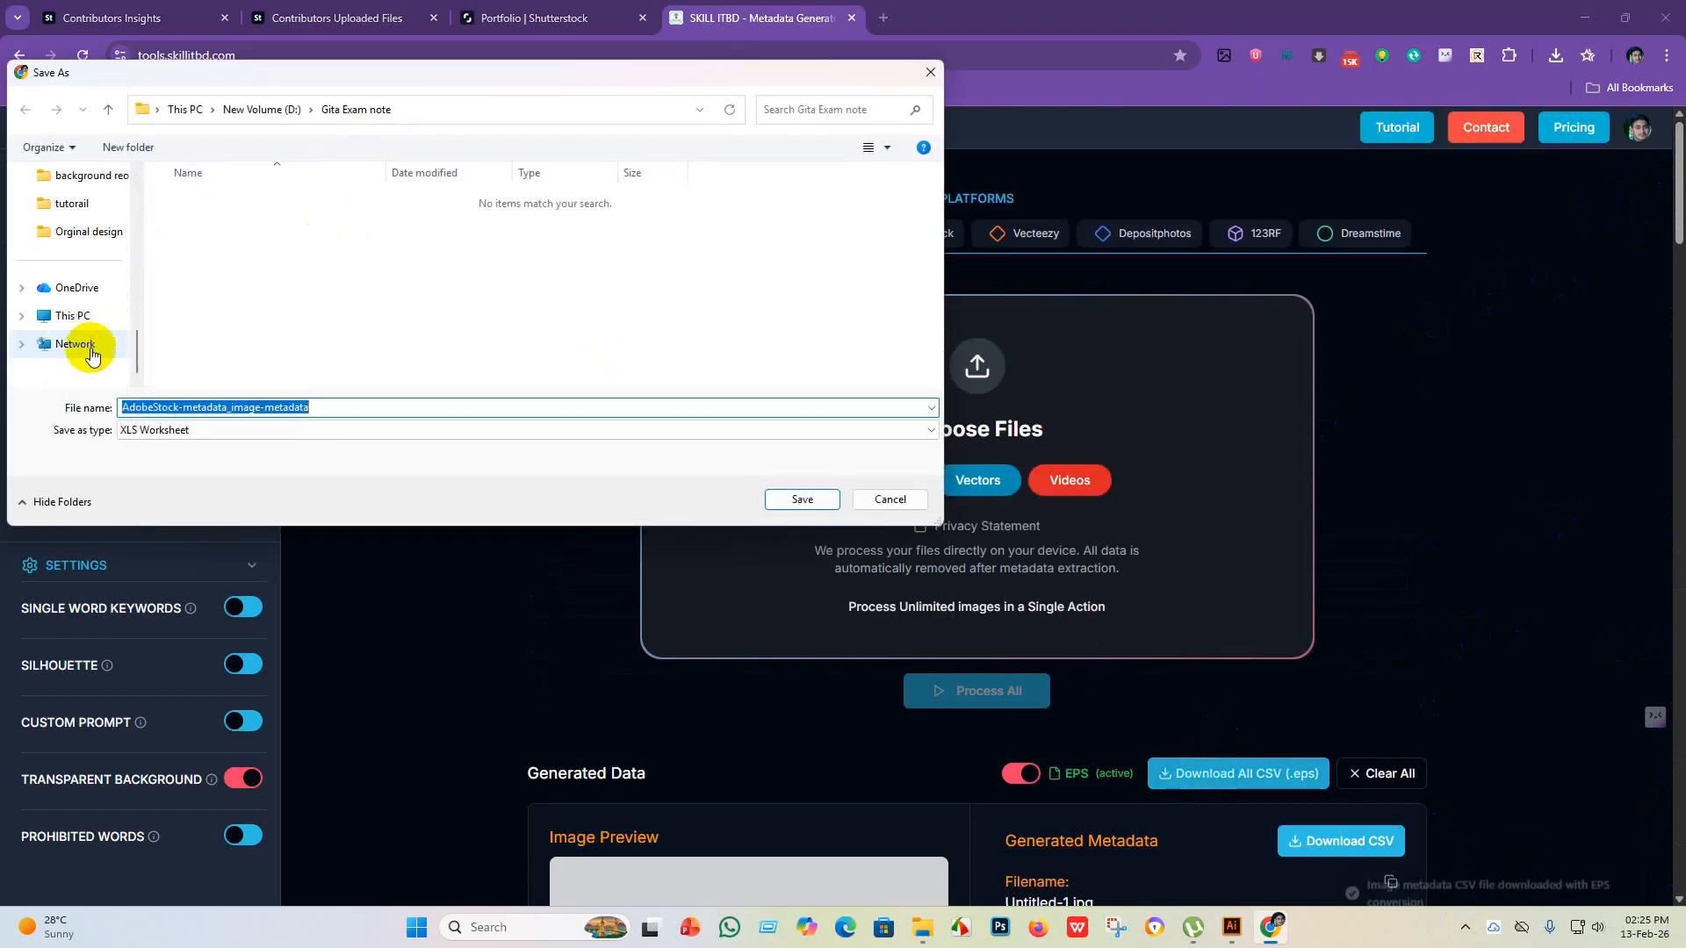
pyautogui.click(88, 232)
pyautogui.click(808, 499)
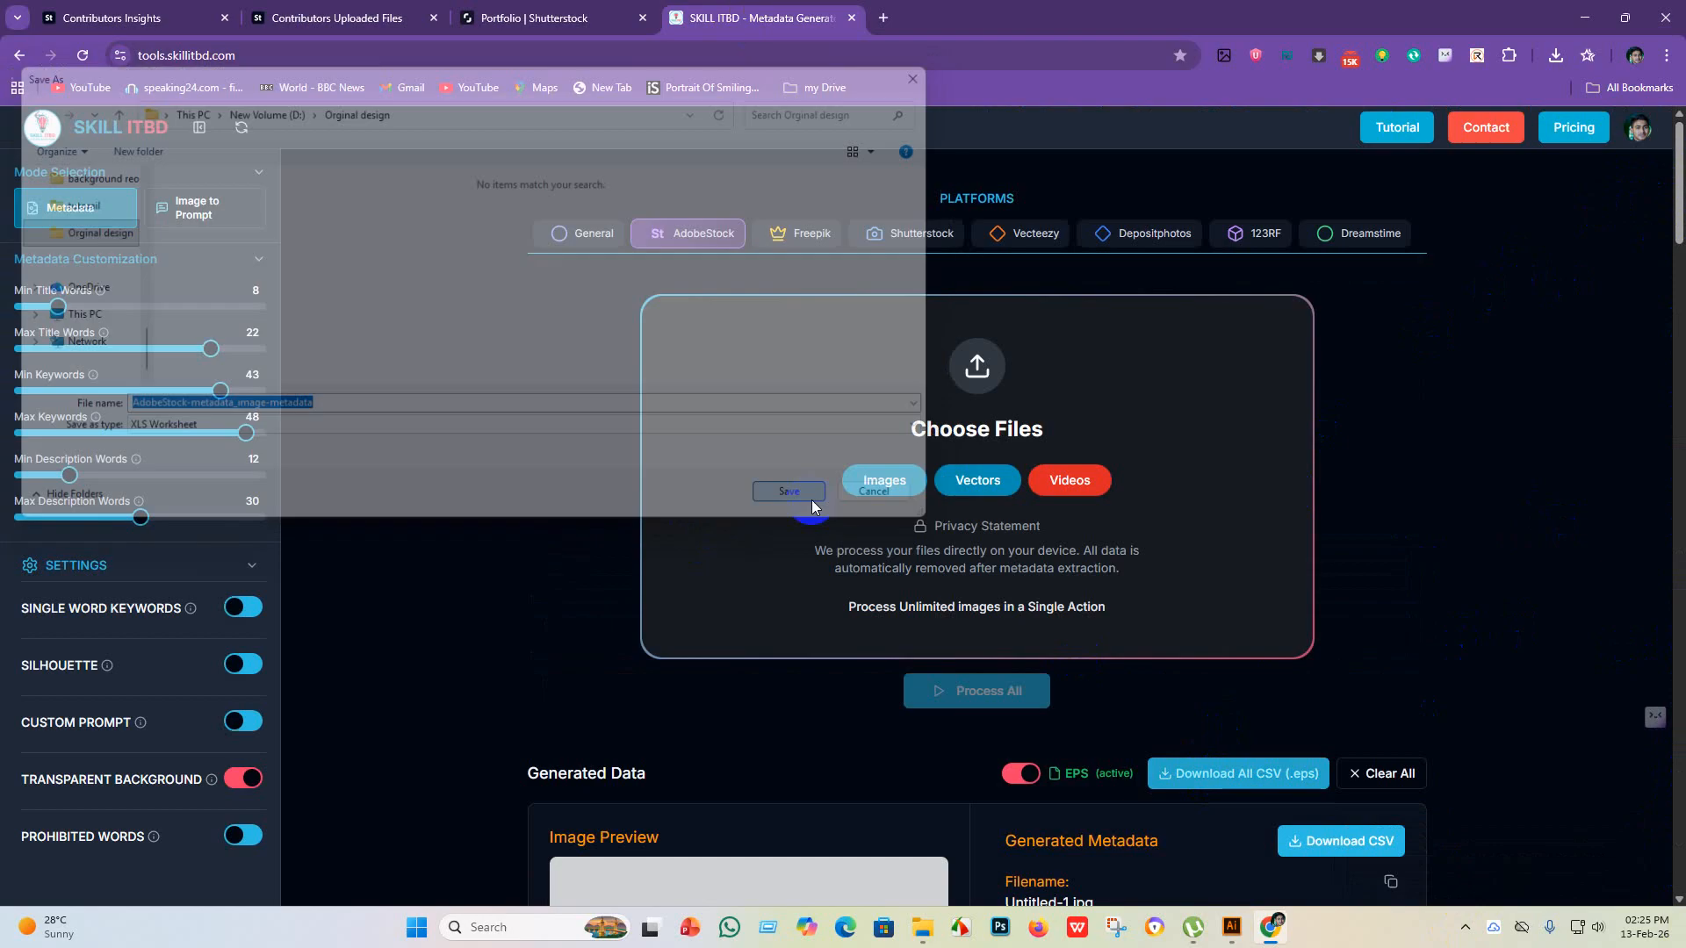
# - Switch to the Shutterstock portfolio, reload the not-submitted images, and select all seven uploaded files
pyautogui.click(536, 20)
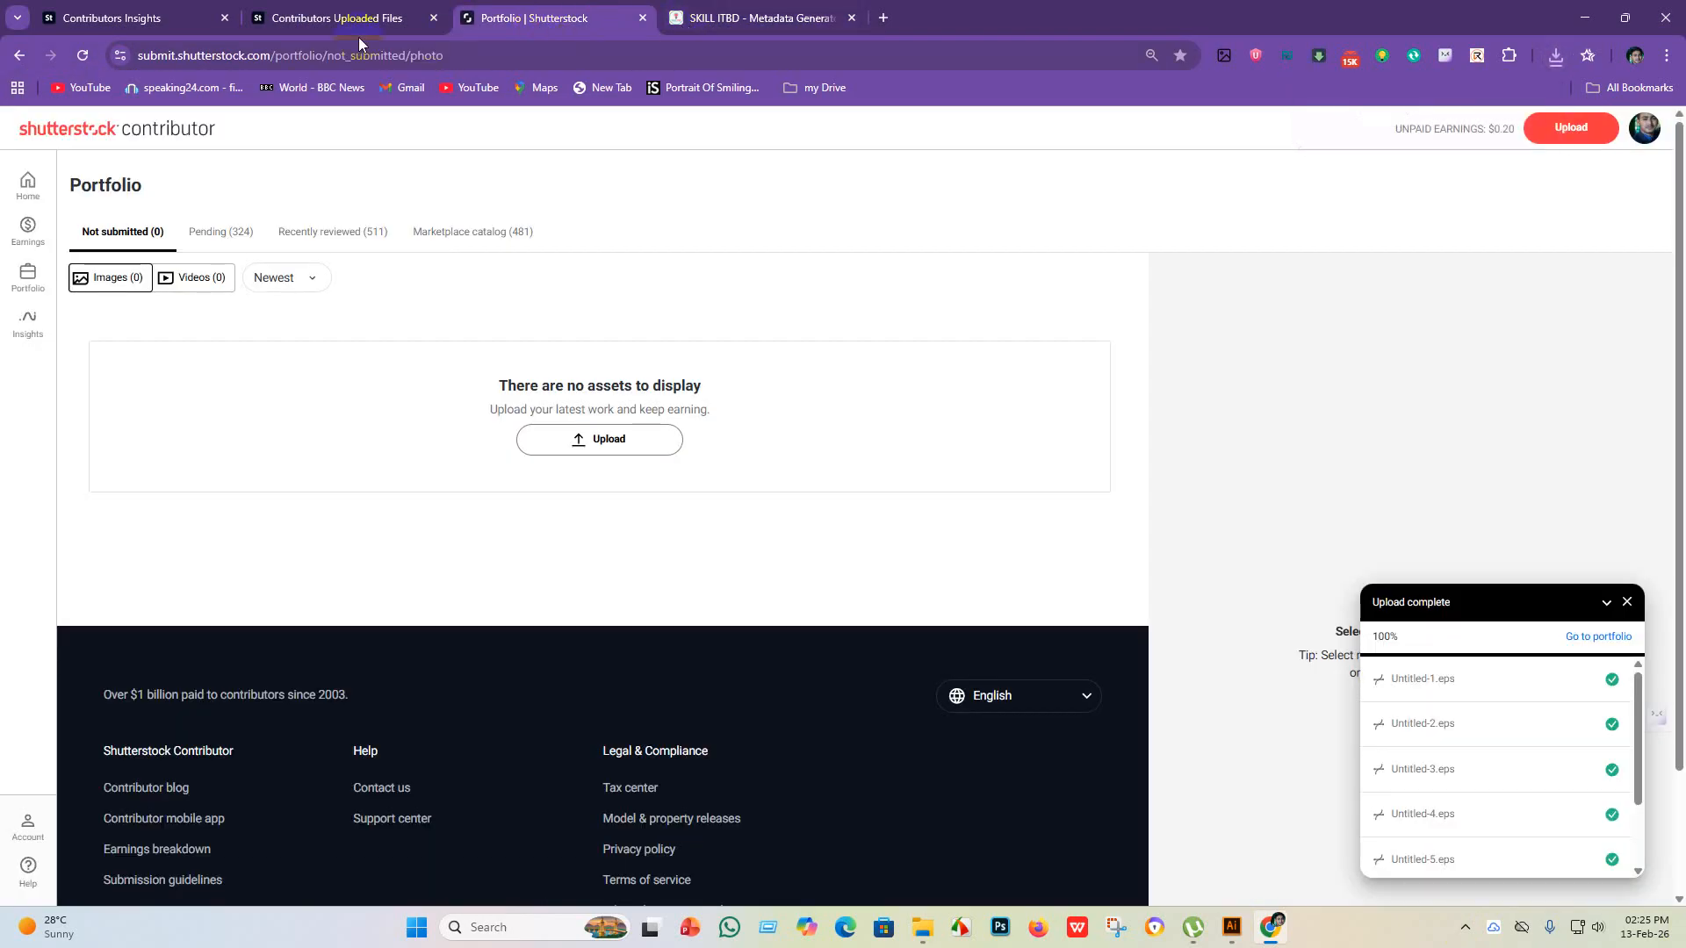
pyautogui.click(119, 231)
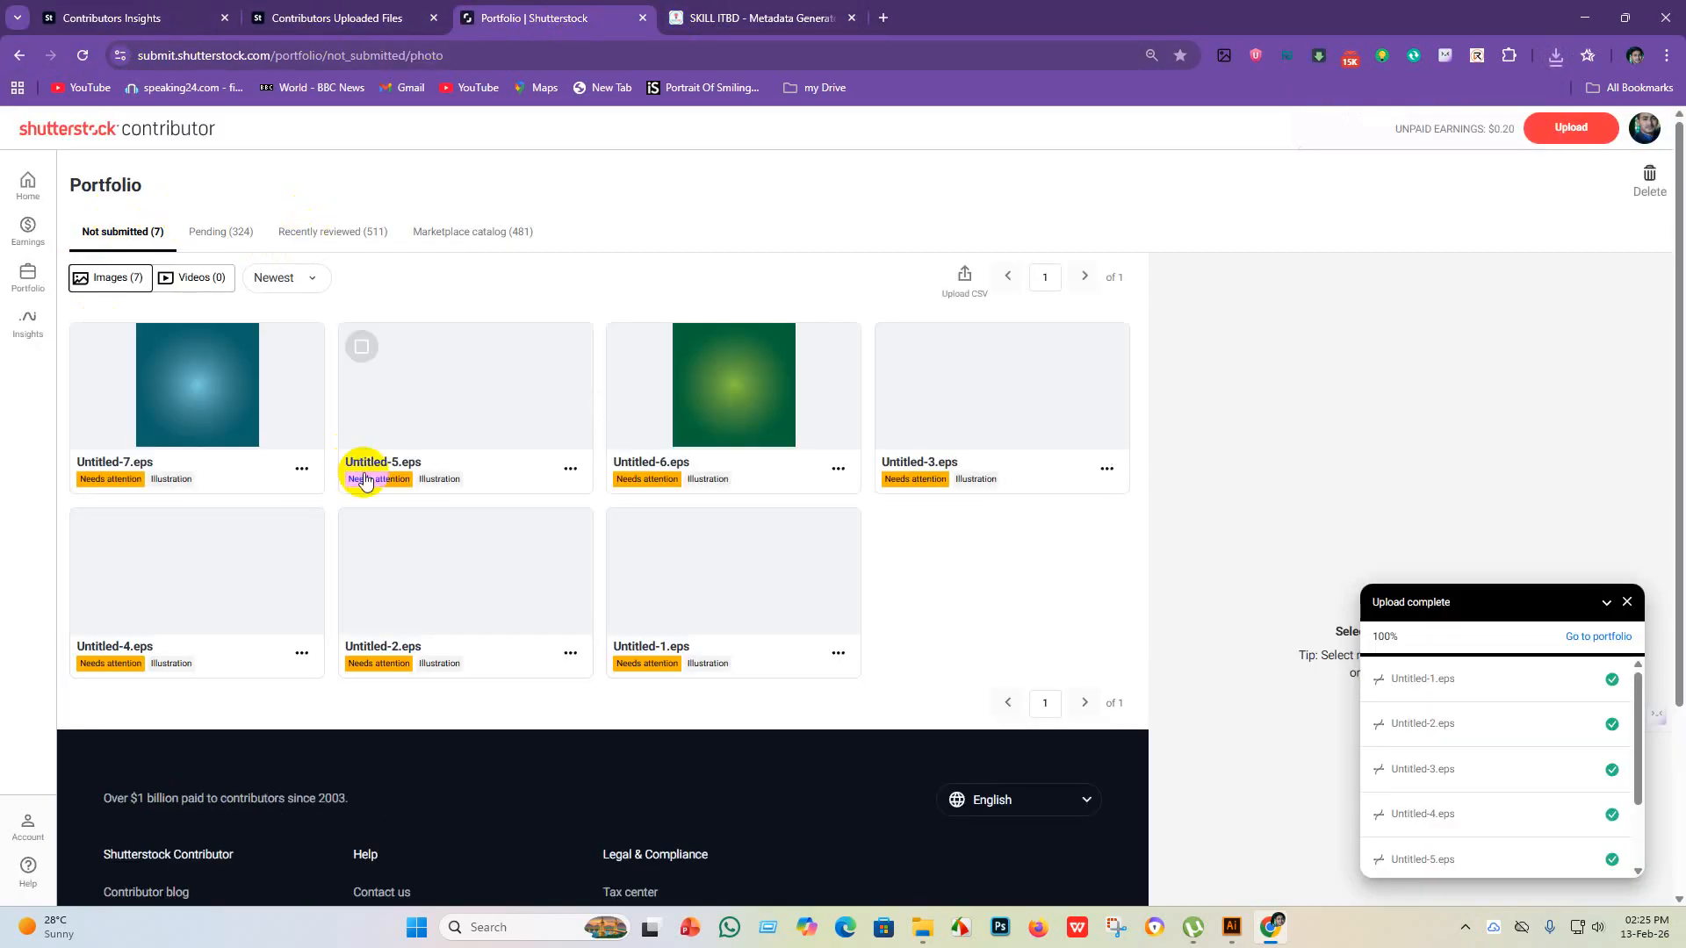
pyautogui.click(91, 349)
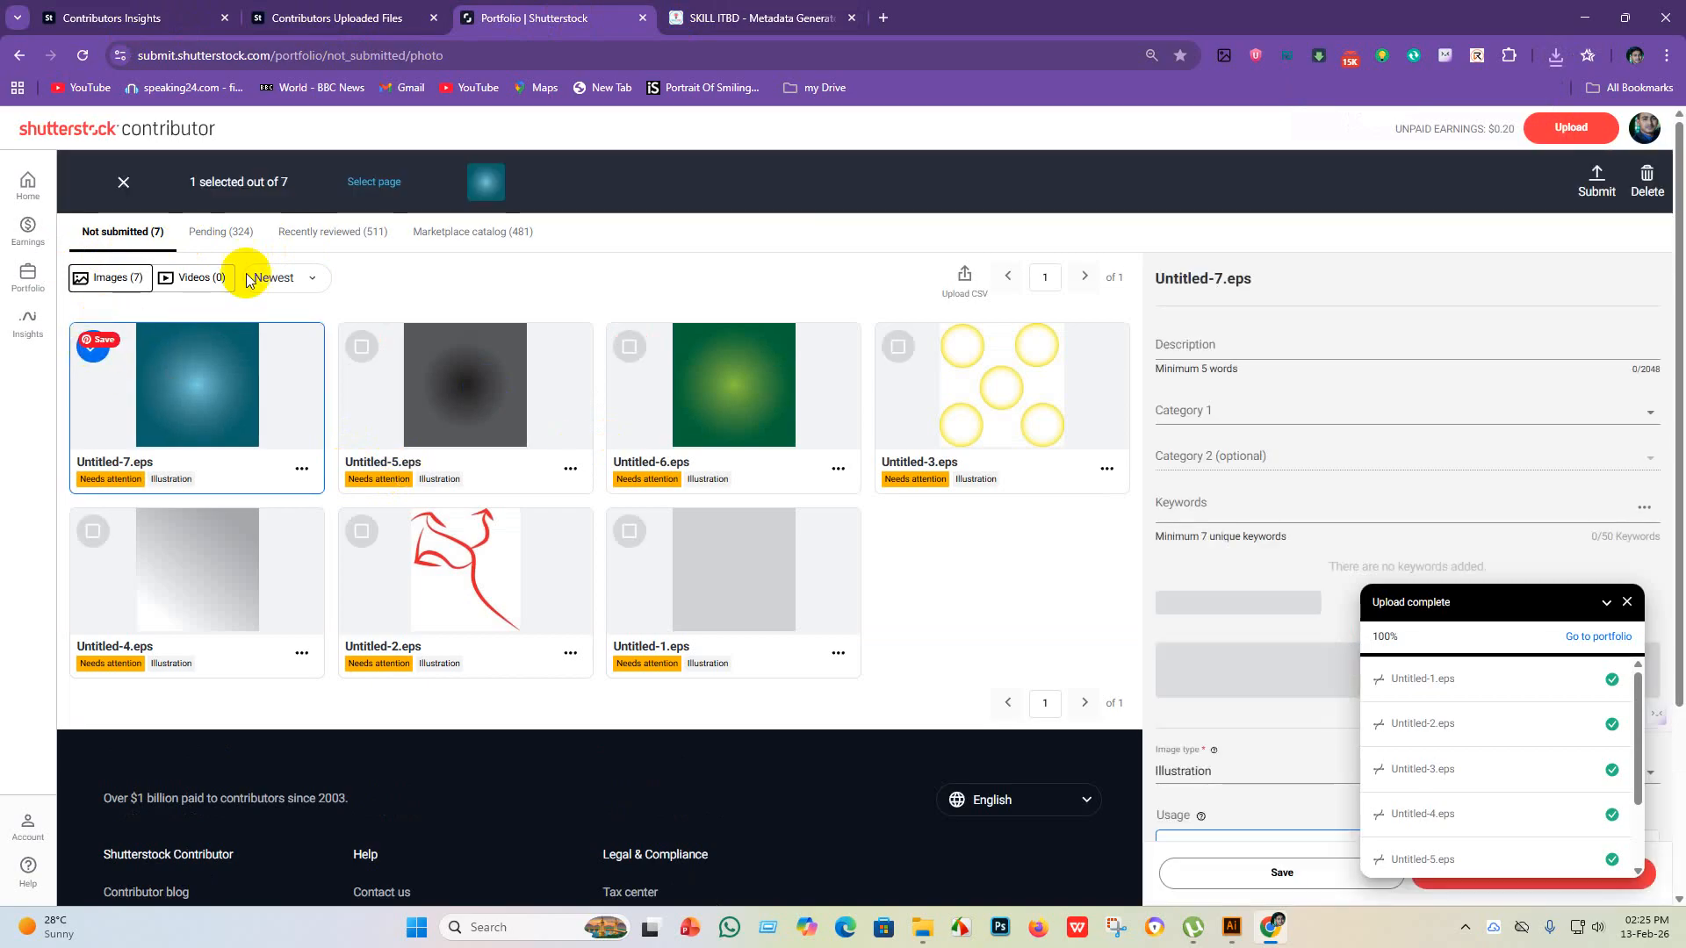
pyautogui.click(375, 188)
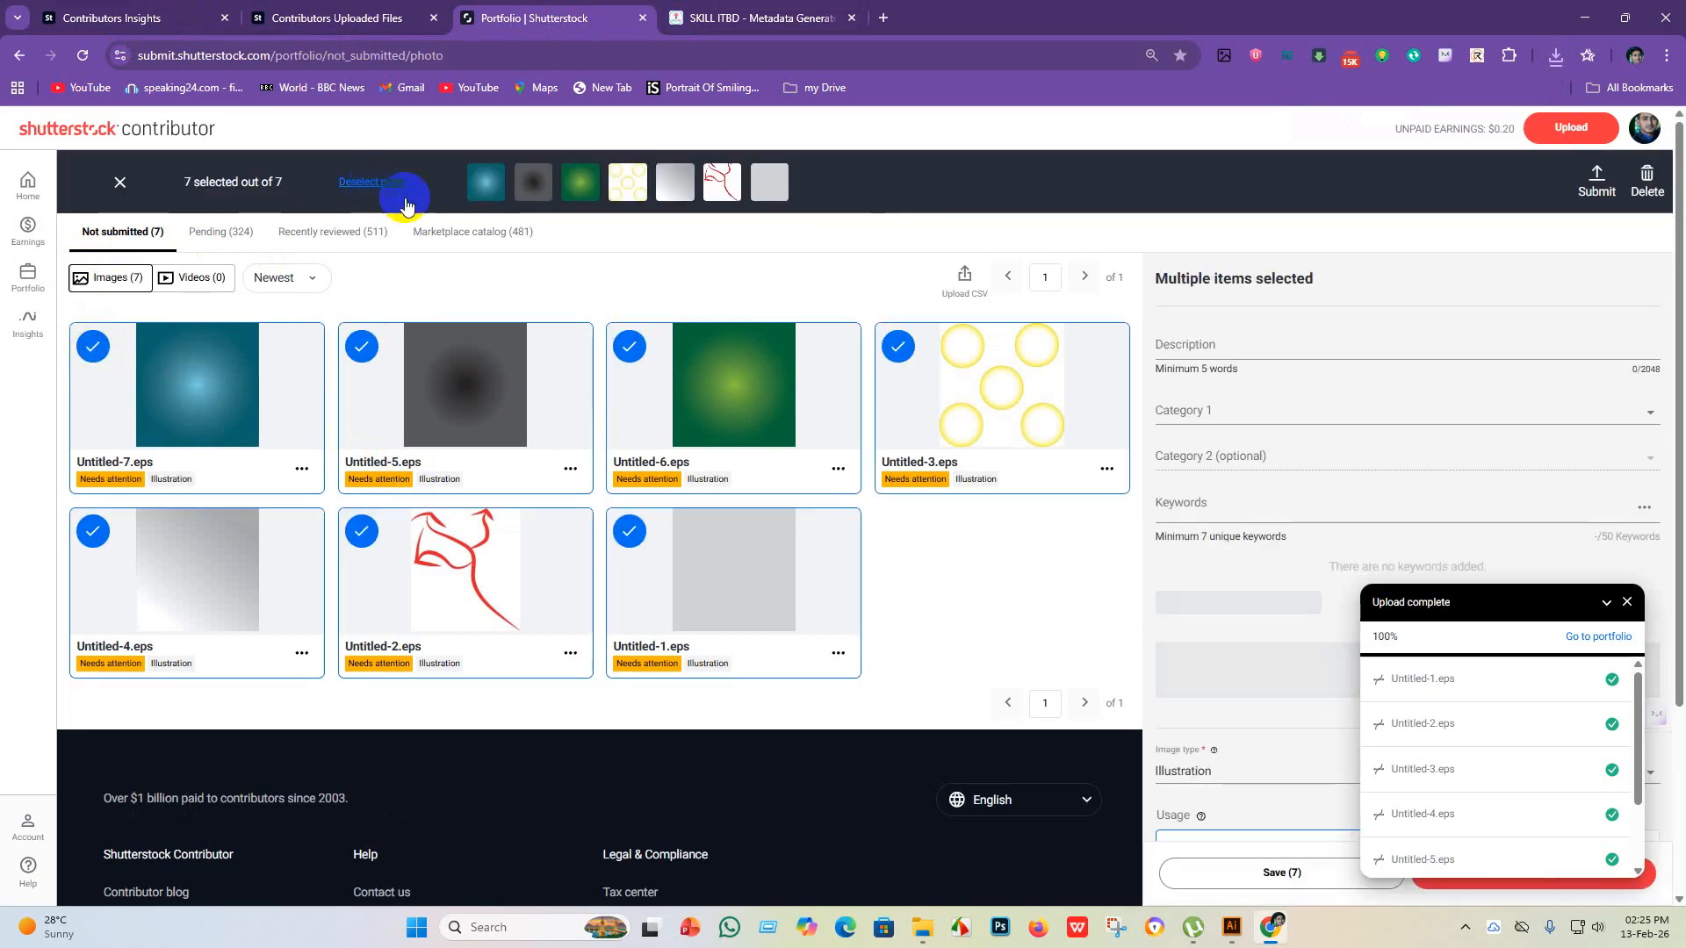
# - Set Category 1 to Abstract and Category 2 to Backgrounds/Textures for the seven selected files
pyautogui.click(1239, 418)
pyautogui.click(1238, 195)
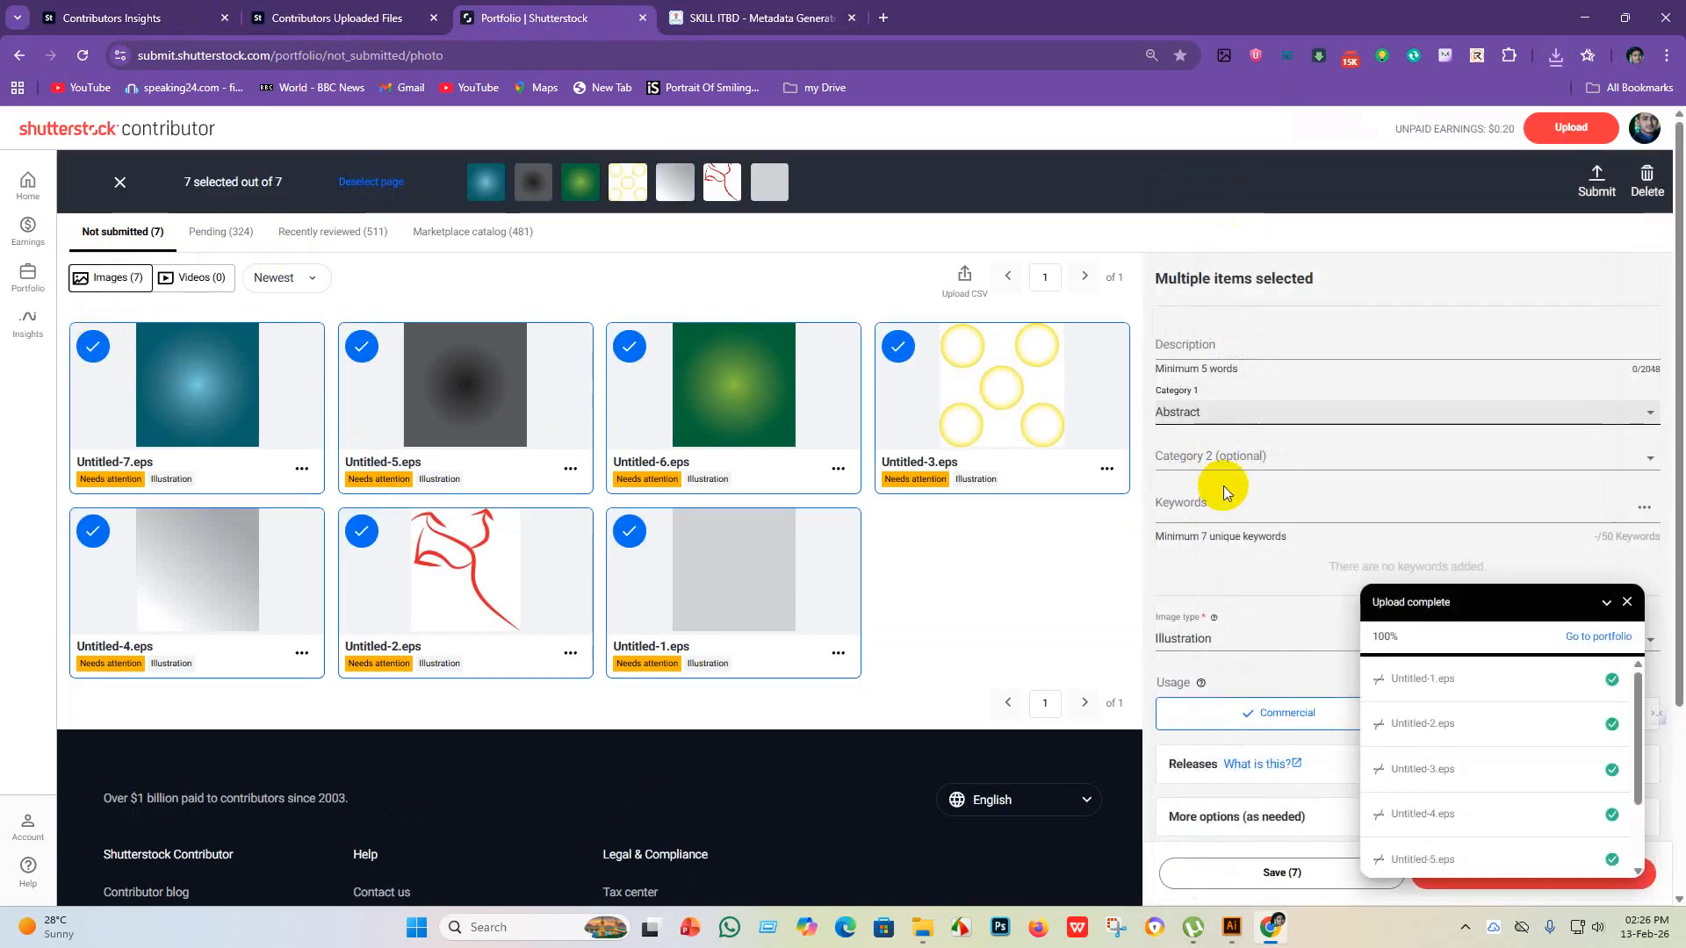
pyautogui.click(1199, 455)
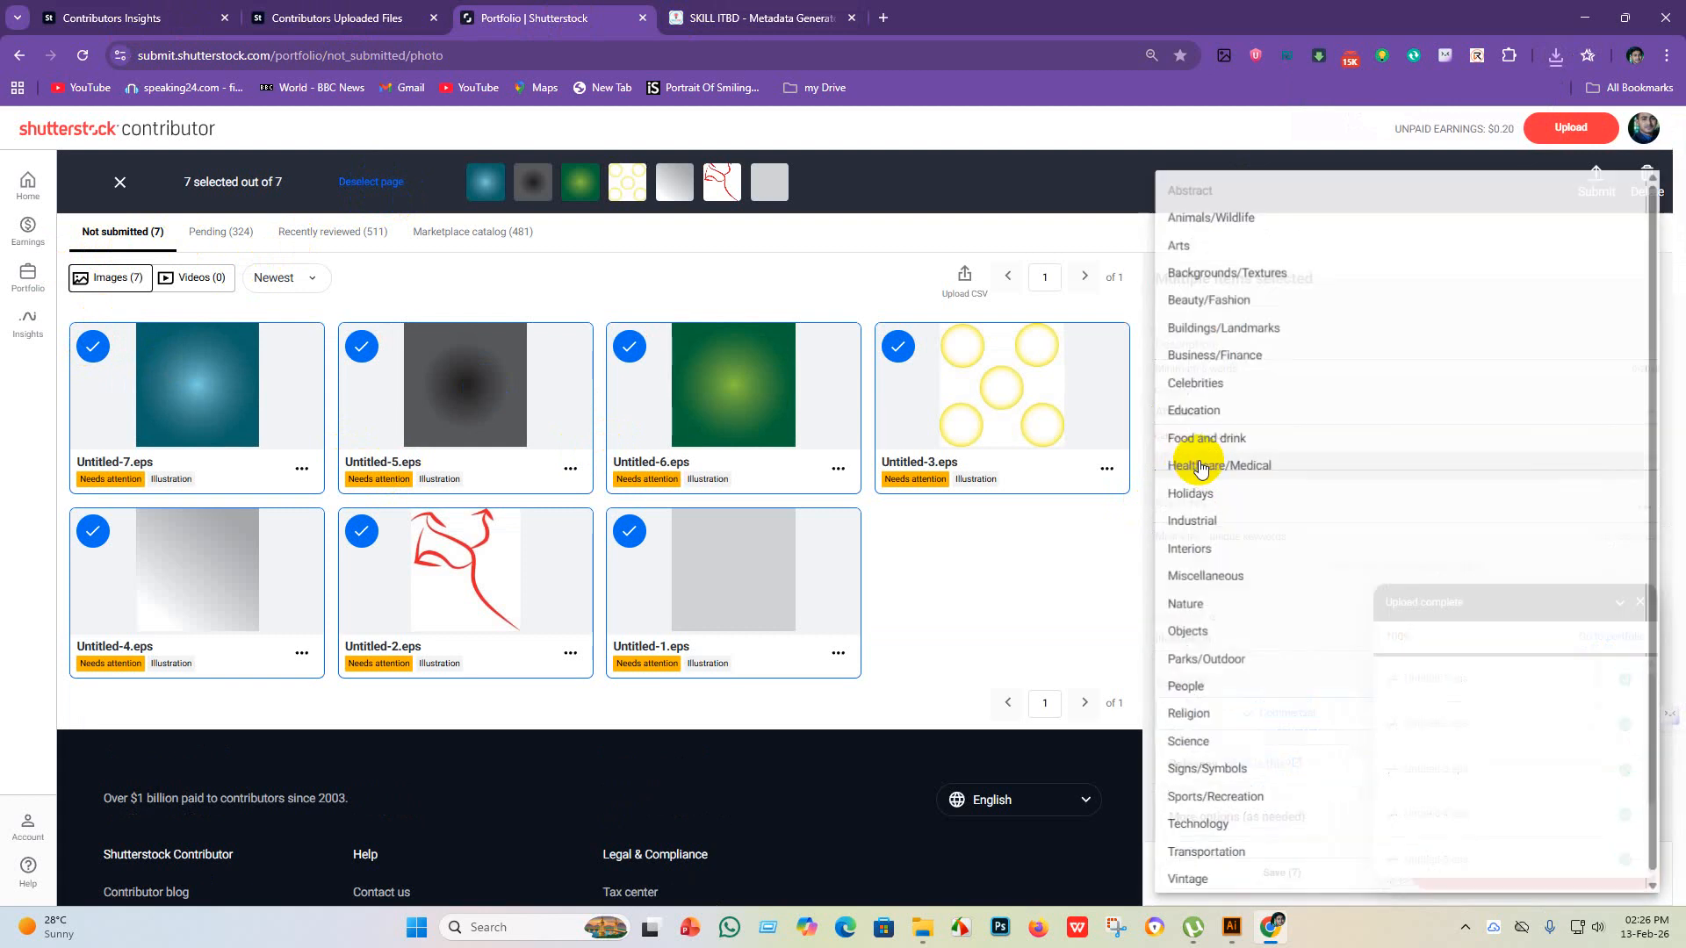
pyautogui.click(1254, 274)
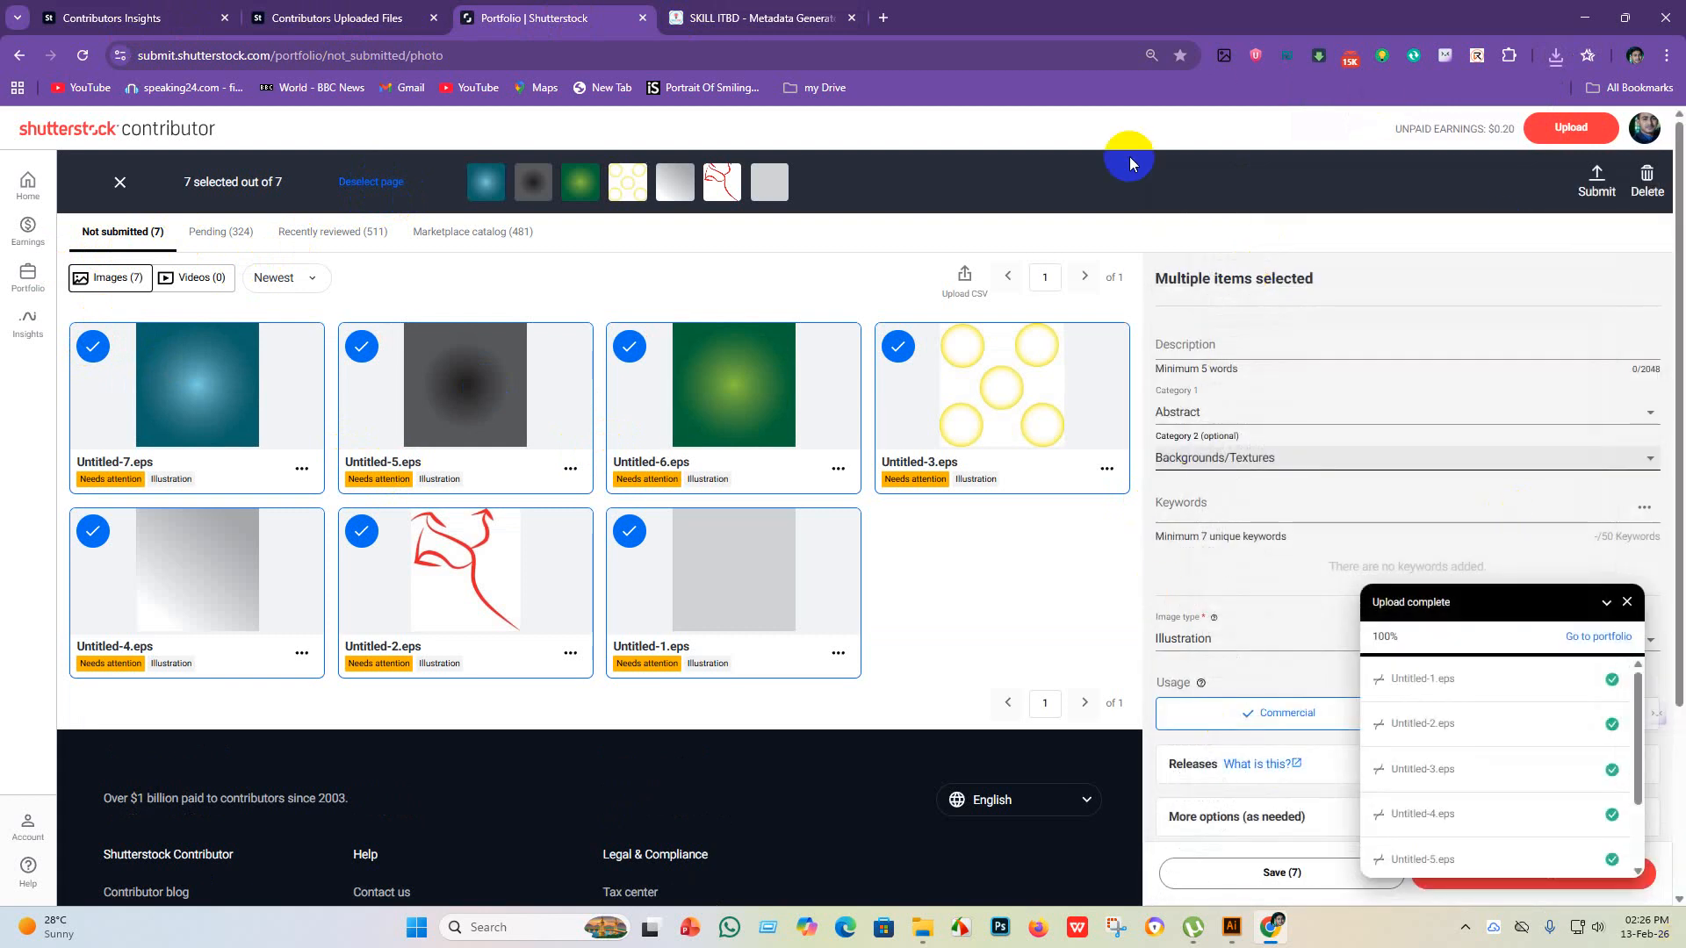
# - Upload the AdobeStock-metadata_image-metadata CSV for the selected files, save them, and try to submit them
pyautogui.click(957, 283)
pyautogui.click(655, 447)
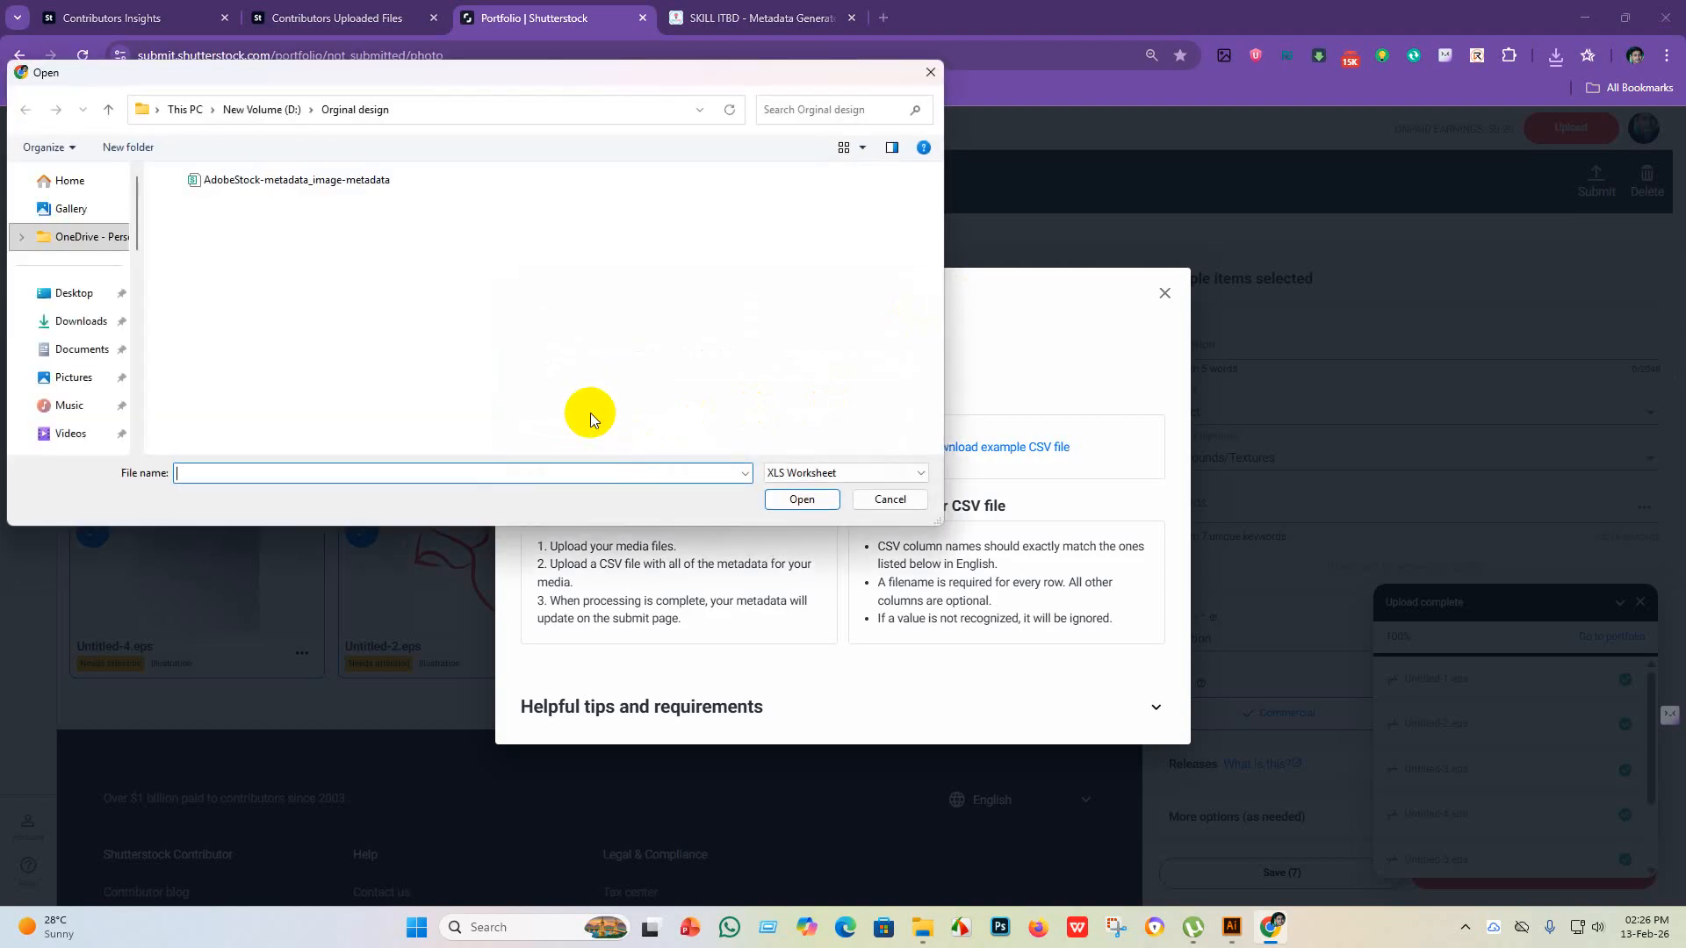
pyautogui.click(351, 185)
pyautogui.click(795, 500)
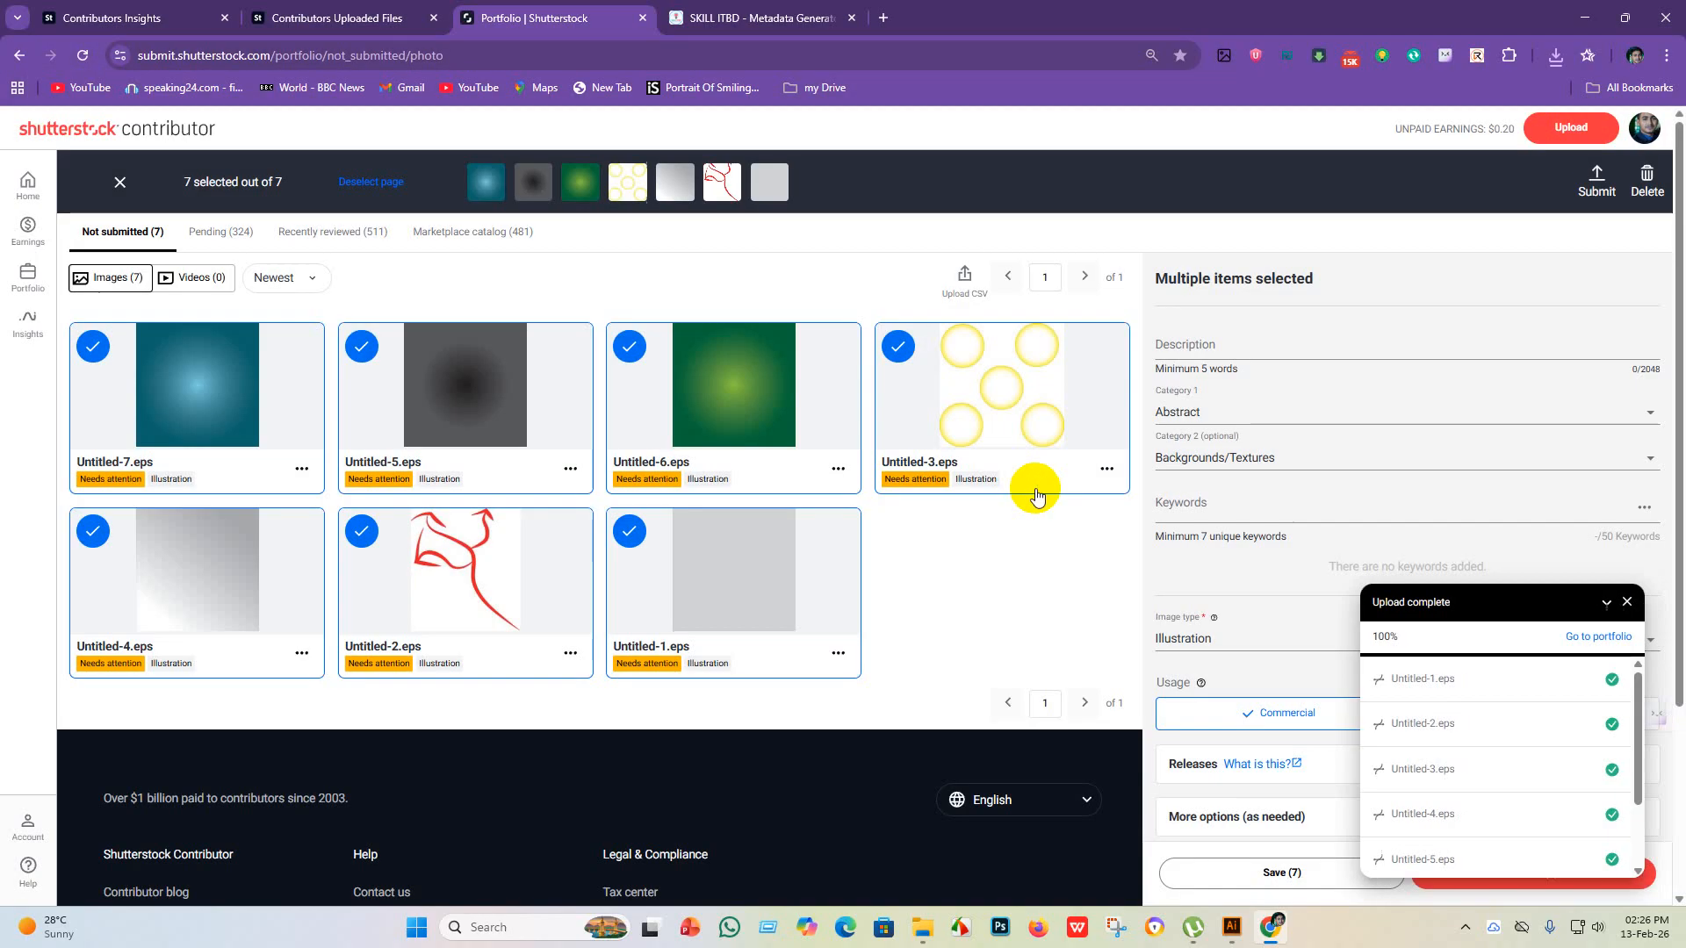
pyautogui.click(1269, 874)
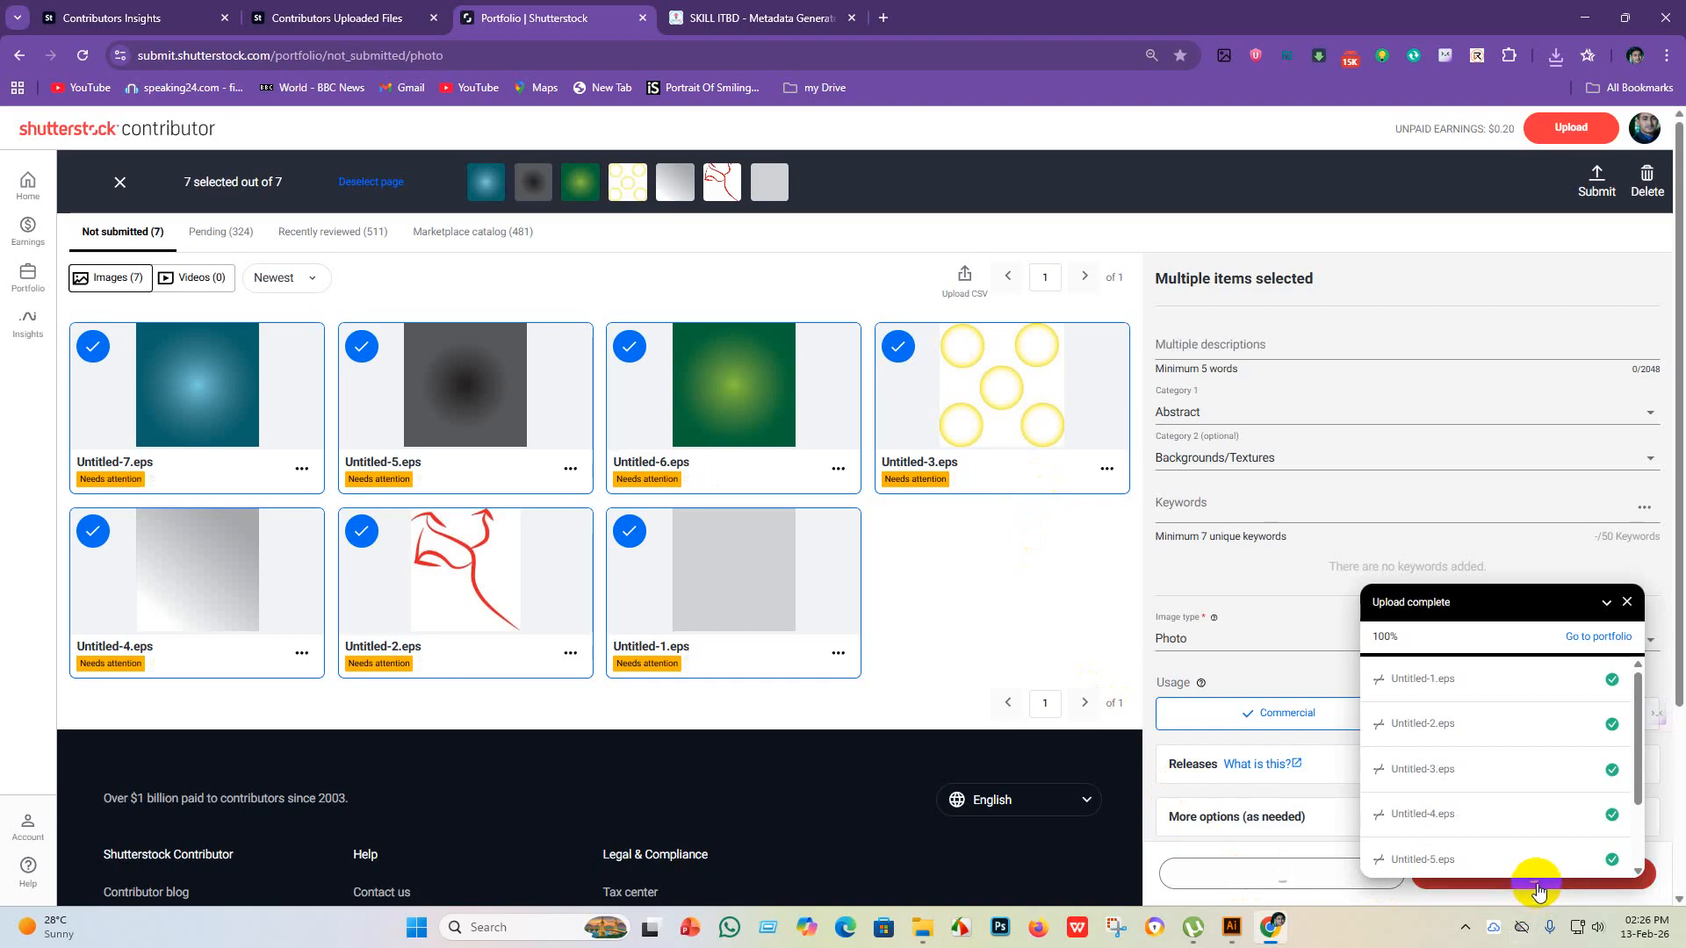
pyautogui.click(1536, 887)
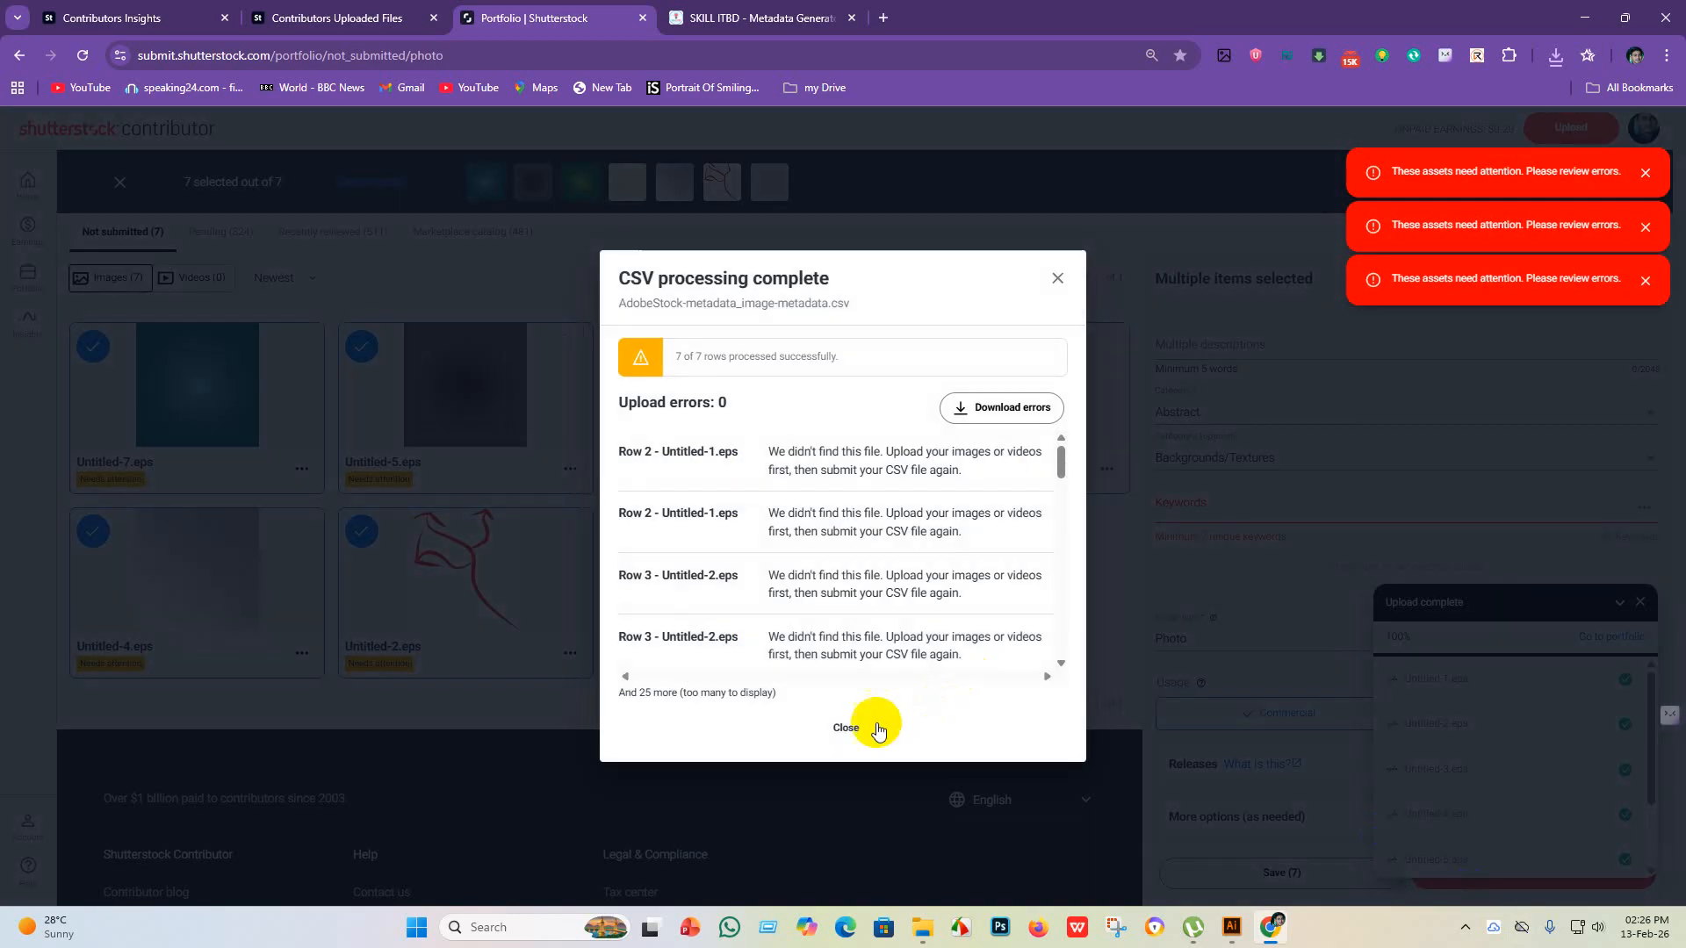
# - Dismiss the CSV processing report, upload the AdobeStock-metadata_image-metadata CSV again, and submit the selected files
pyautogui.click(1057, 274)
pyautogui.click(965, 274)
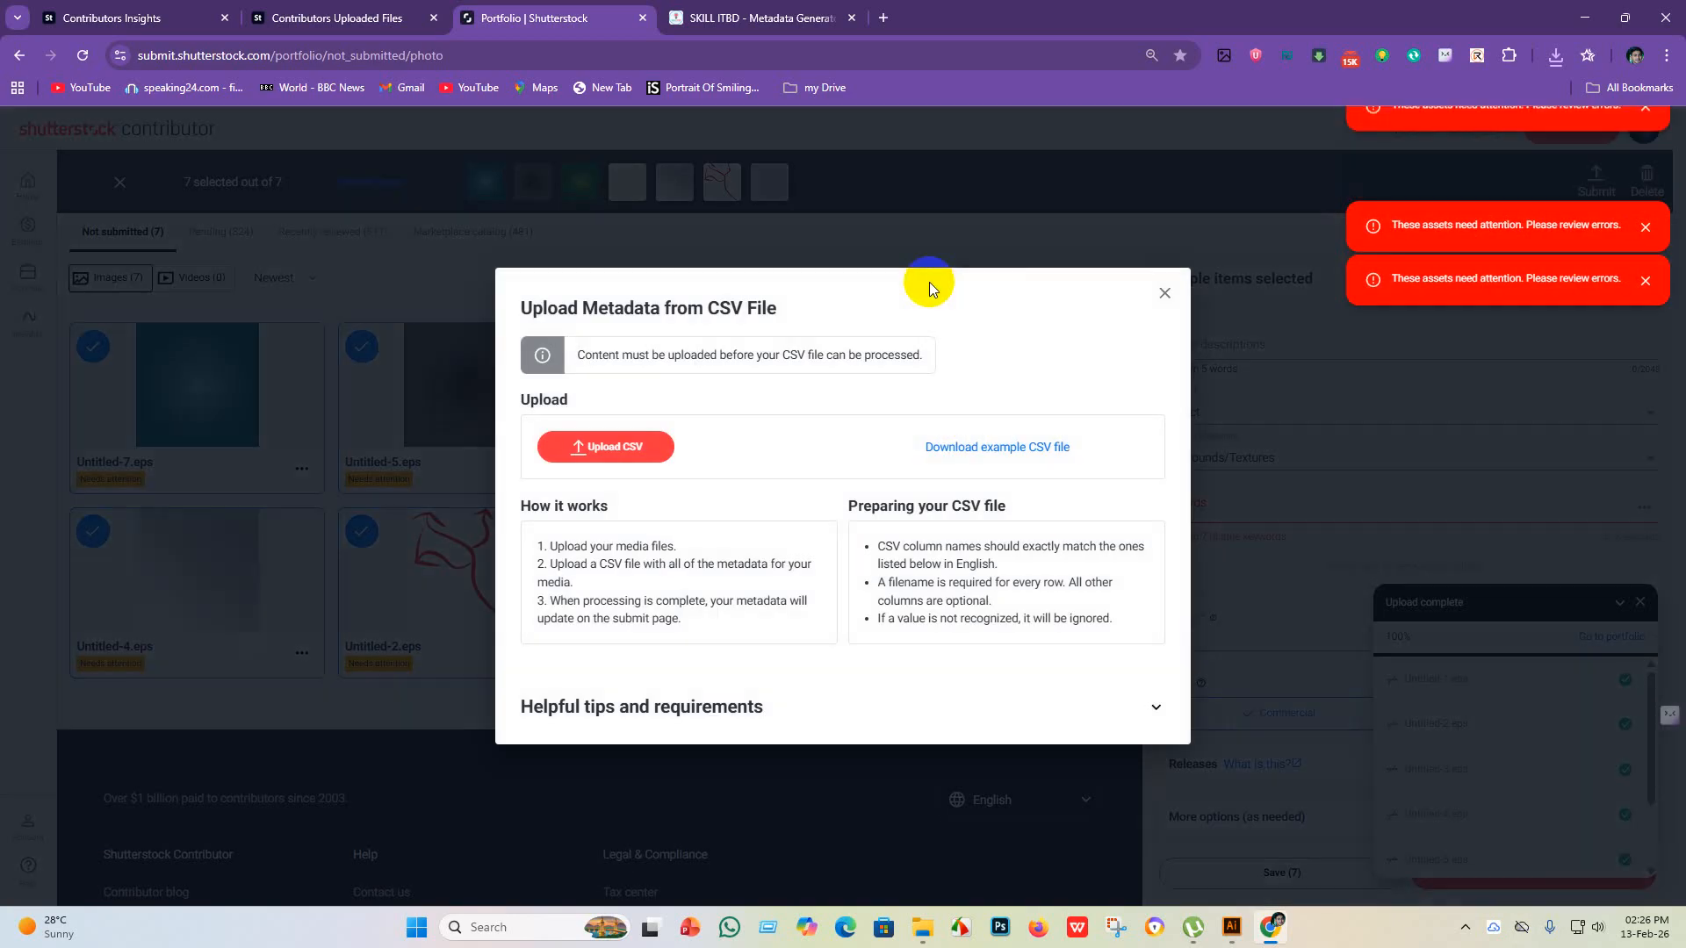
pyautogui.click(601, 448)
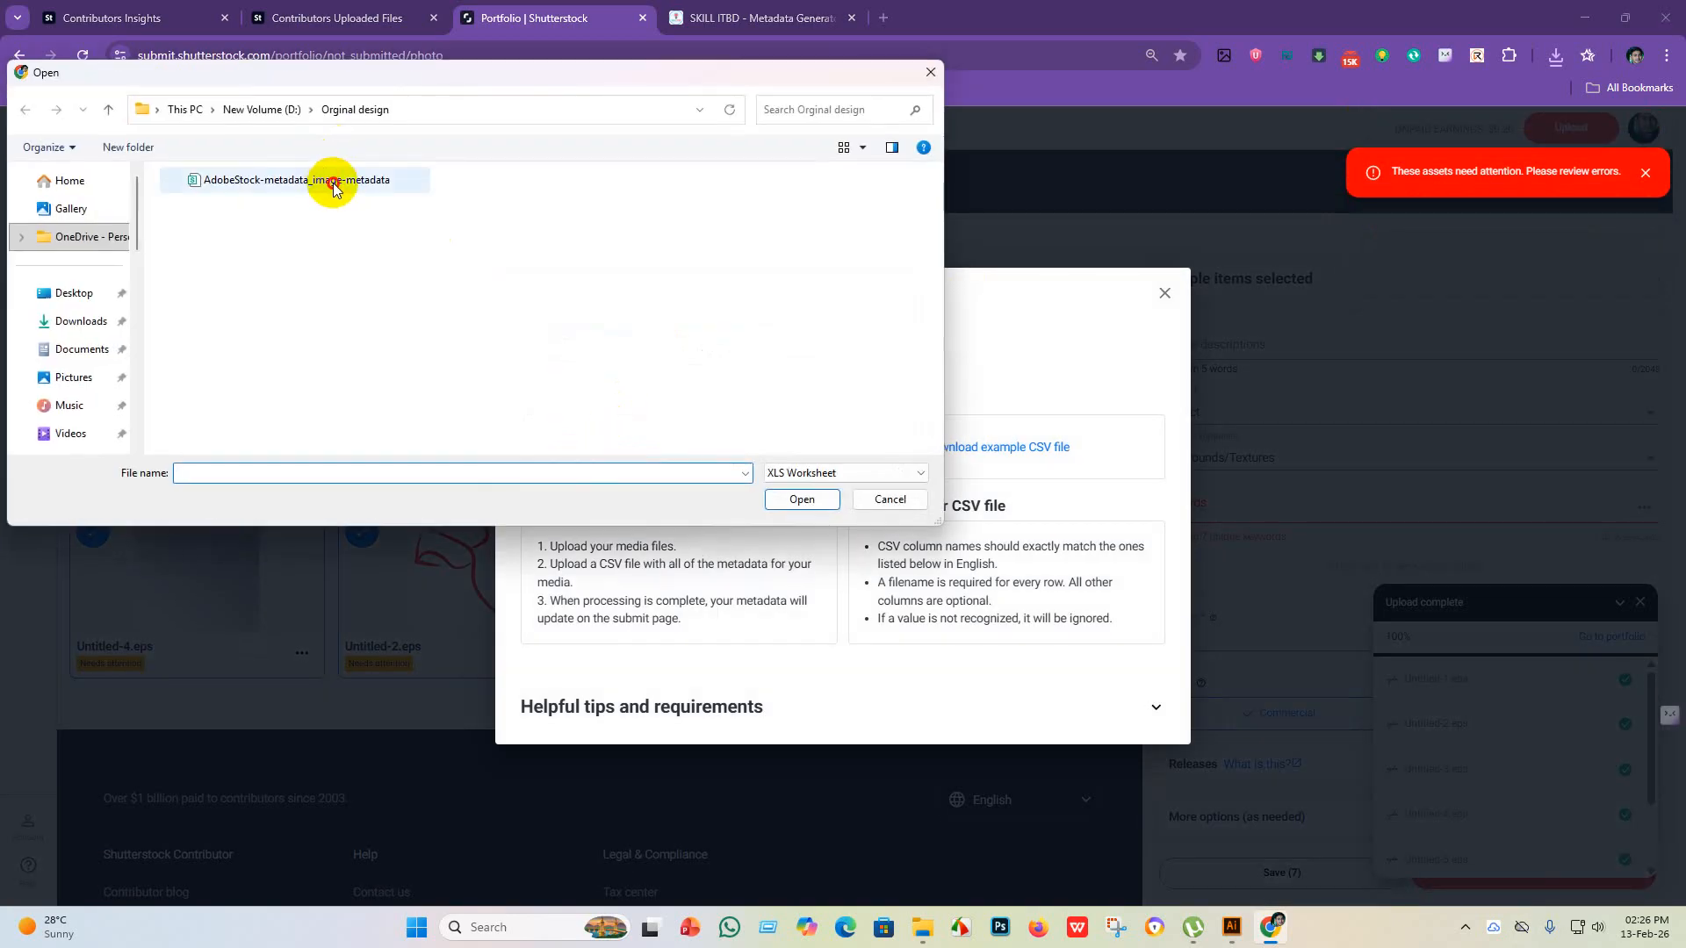
pyautogui.click(331, 179)
pyautogui.click(800, 500)
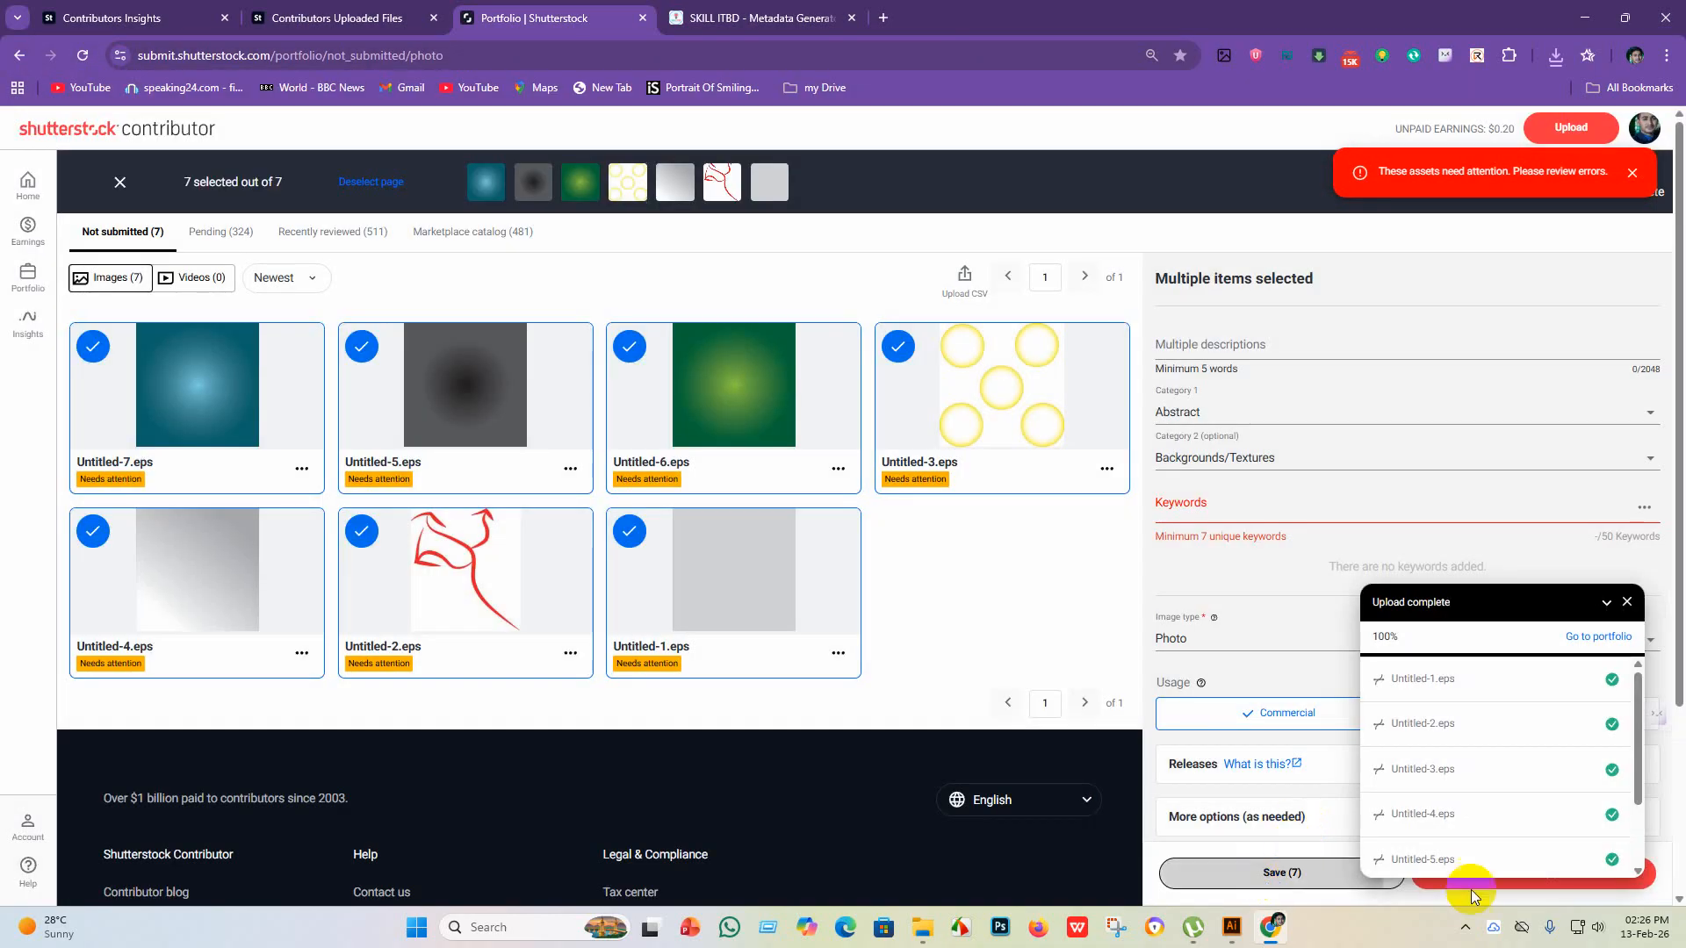
pyautogui.click(1503, 892)
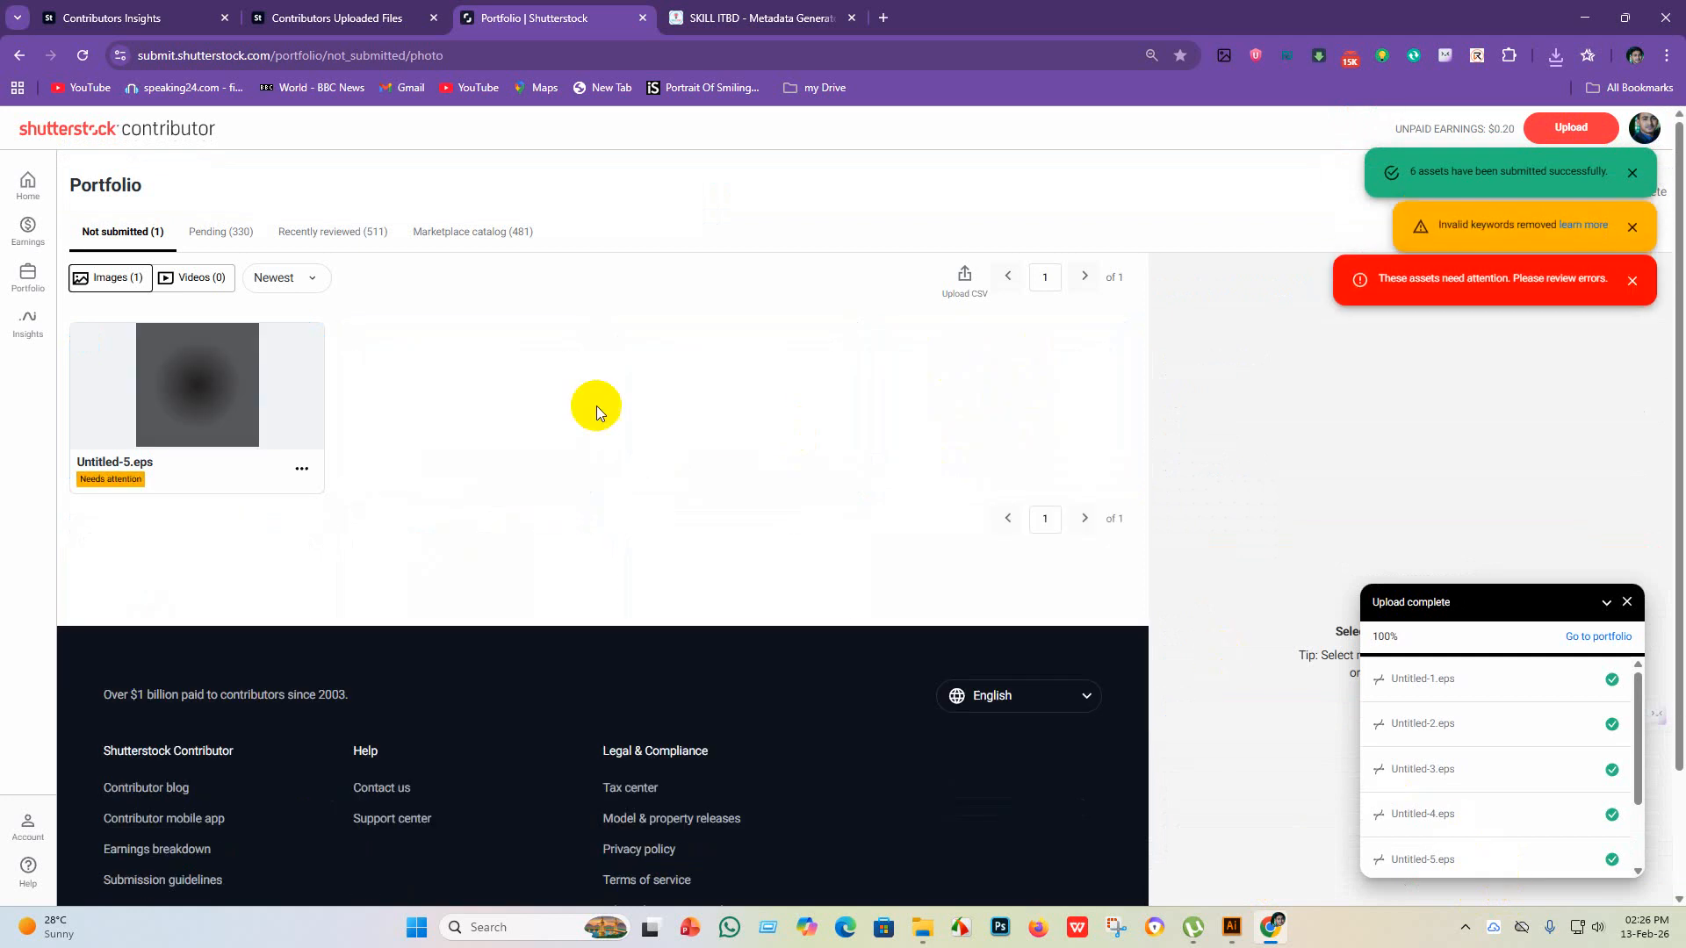
# - Select the remaining Untitled-5.eps and add the suggested keywords abstract, antique, art, backdrop, aged and backgrounds
pyautogui.click(91, 350)
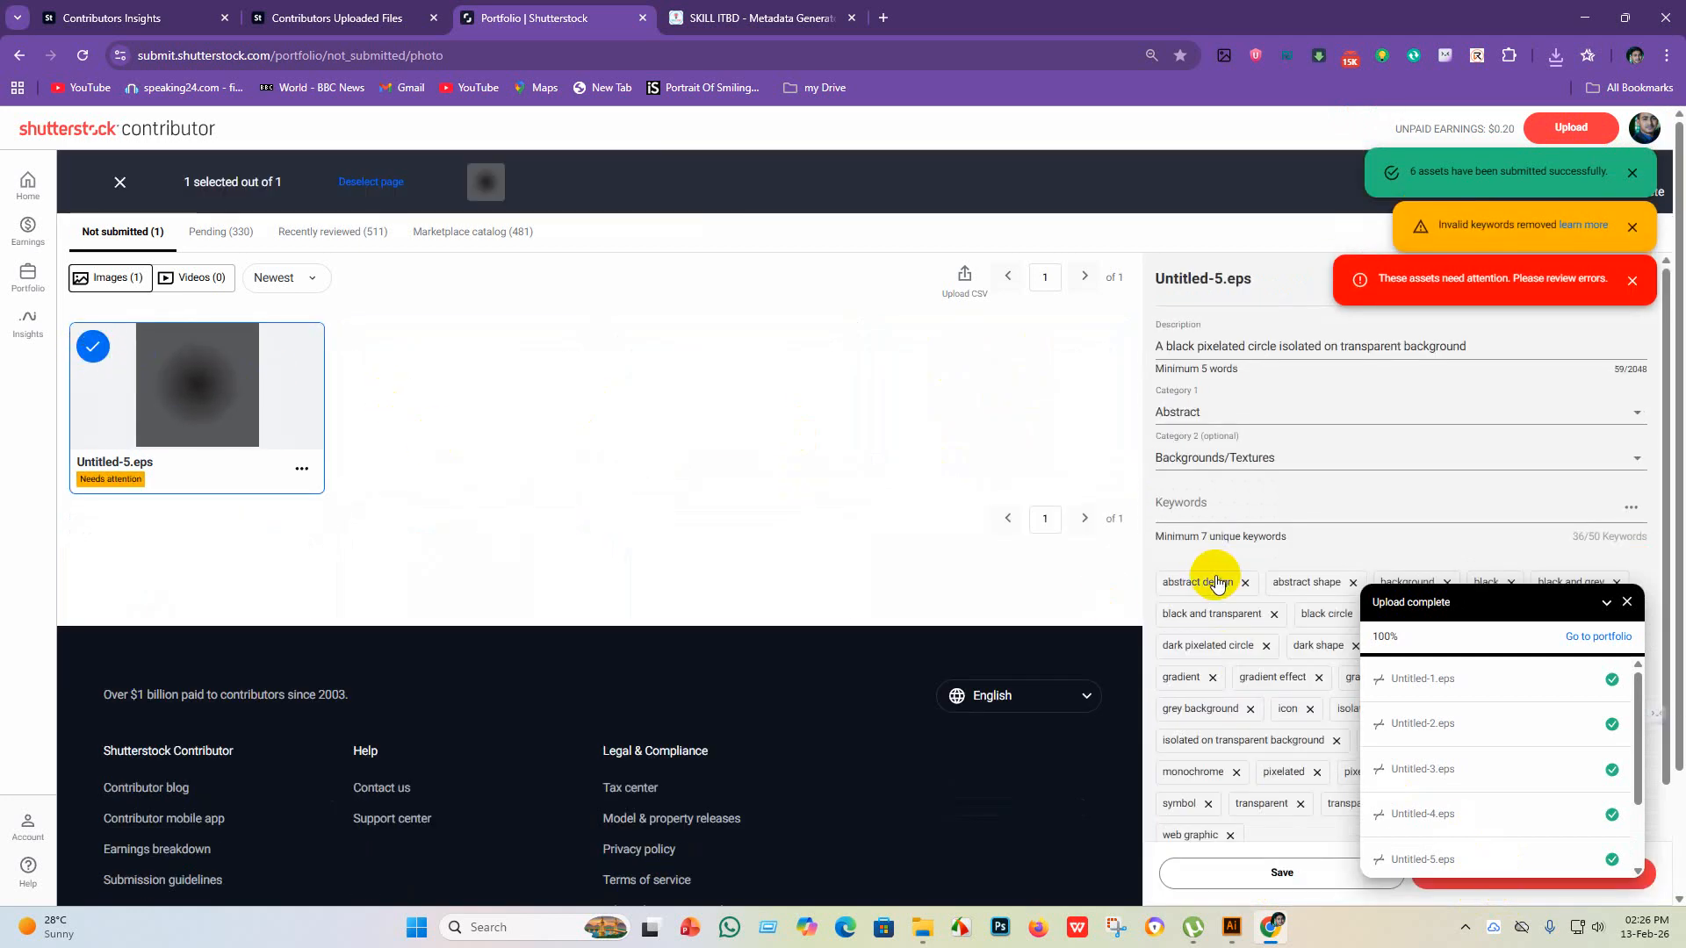
pyautogui.scroll(-4, 1468, 425)
pyautogui.scroll(3, 1543, 418)
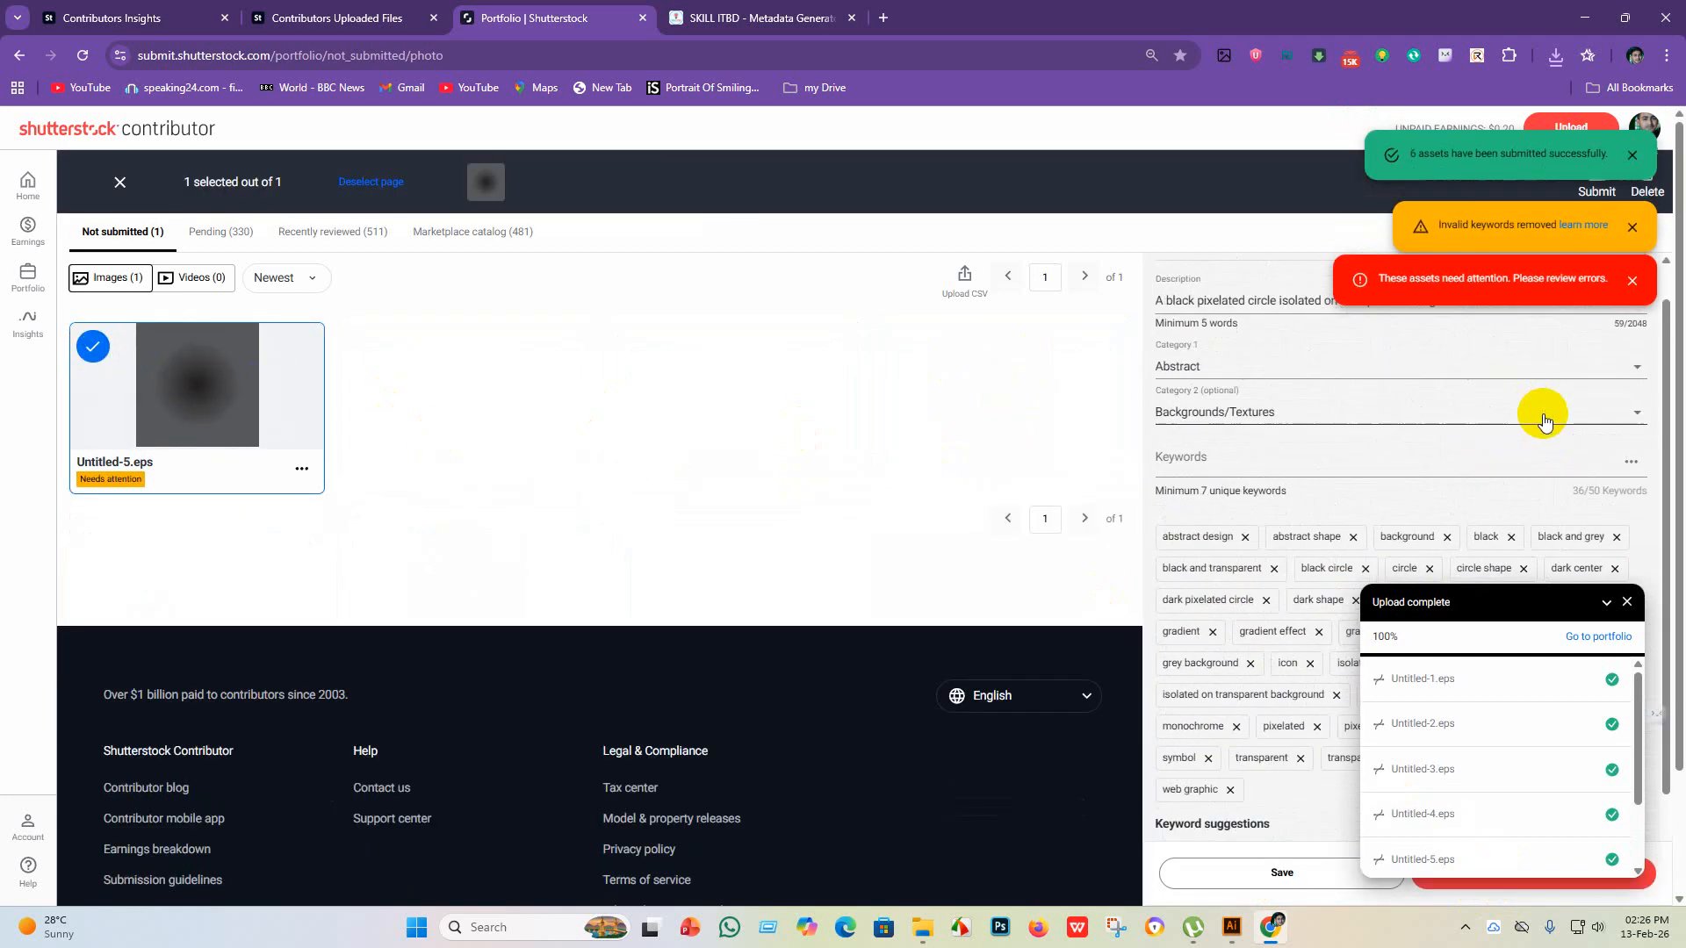
pyautogui.scroll(-4, 1360, 498)
pyautogui.scroll(-2, 1361, 498)
pyautogui.click(1203, 454)
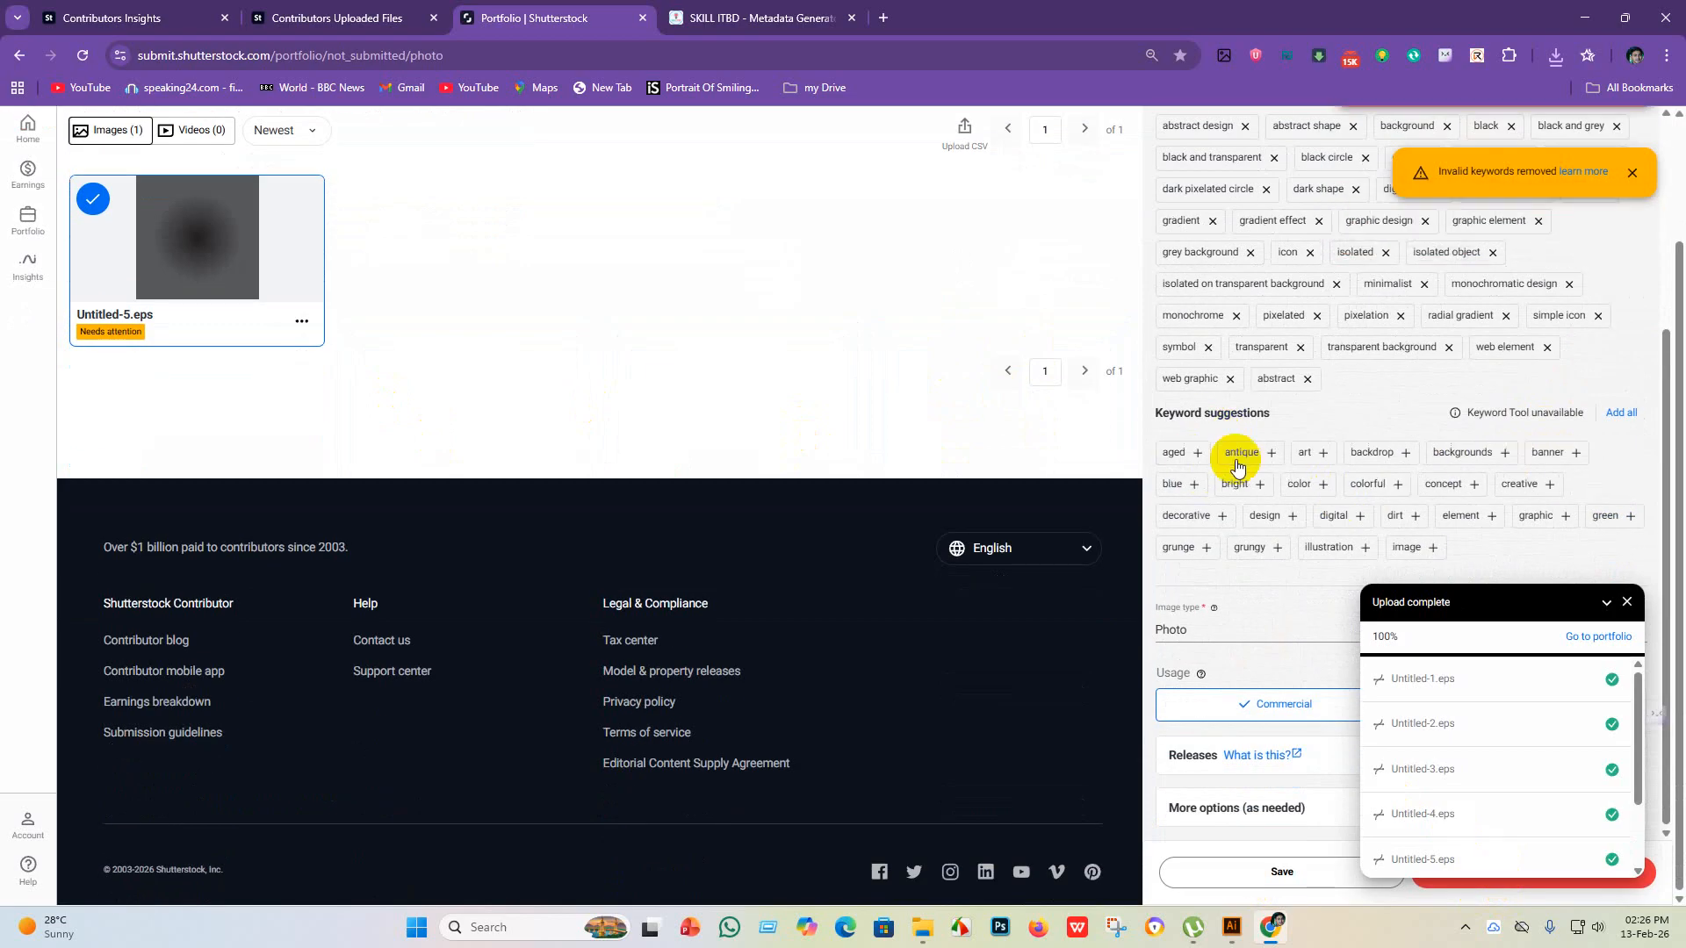
pyautogui.click(1267, 457)
pyautogui.click(1247, 458)
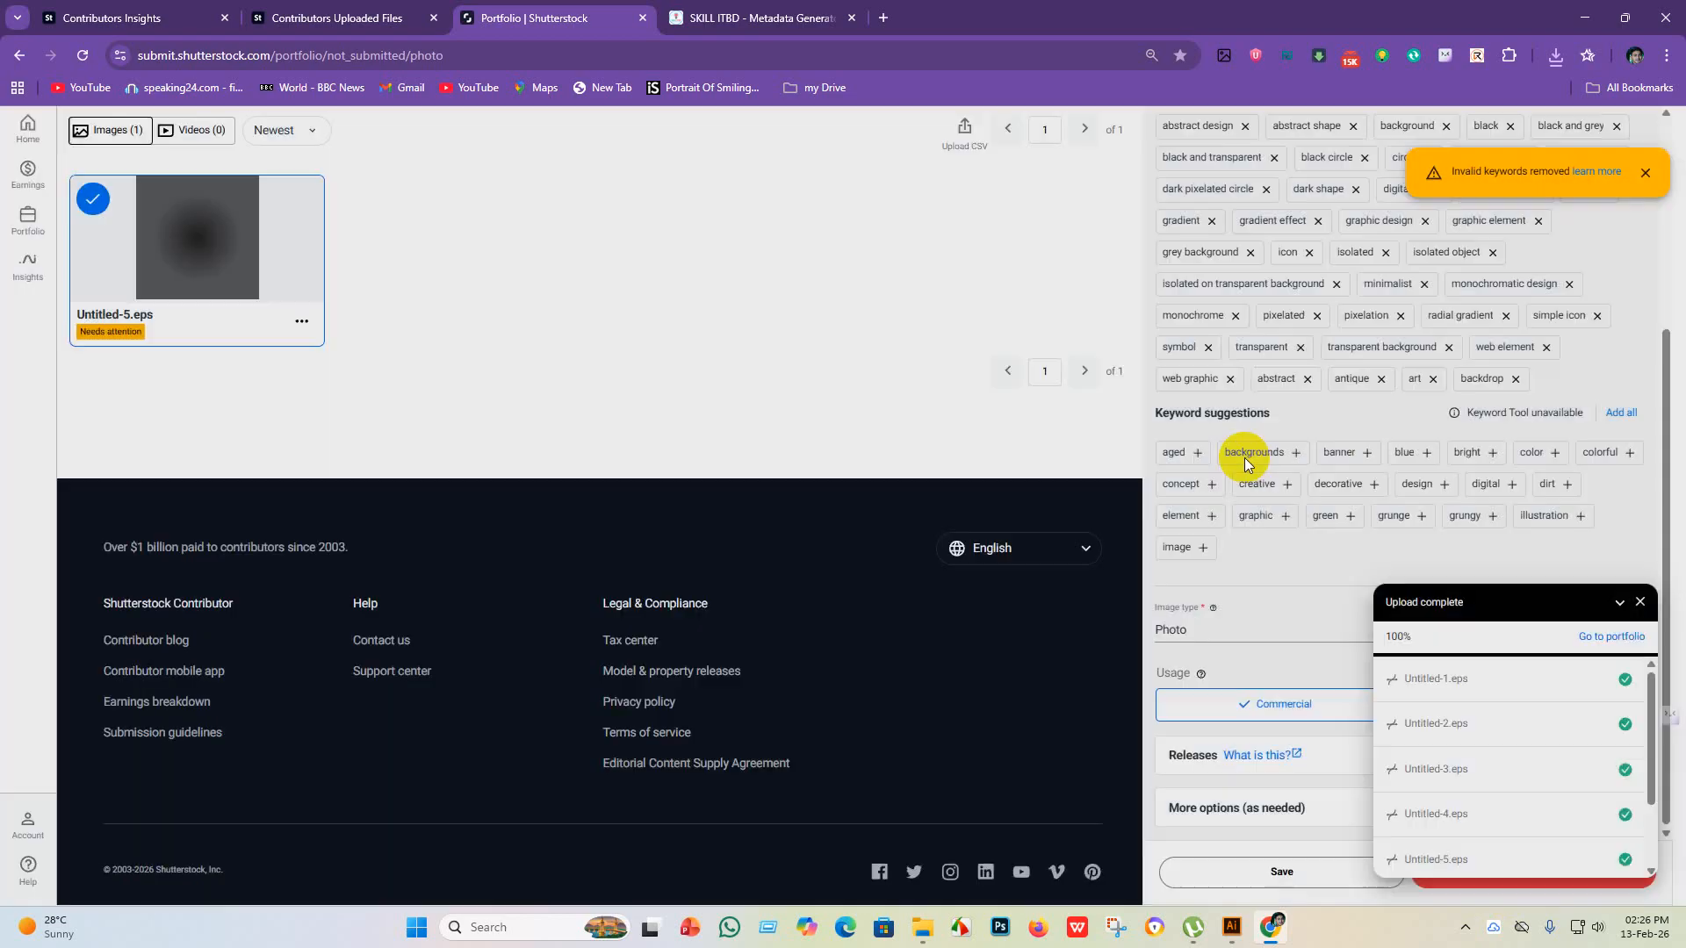
pyautogui.click(1246, 456)
pyautogui.click(1181, 468)
pyautogui.click(1227, 451)
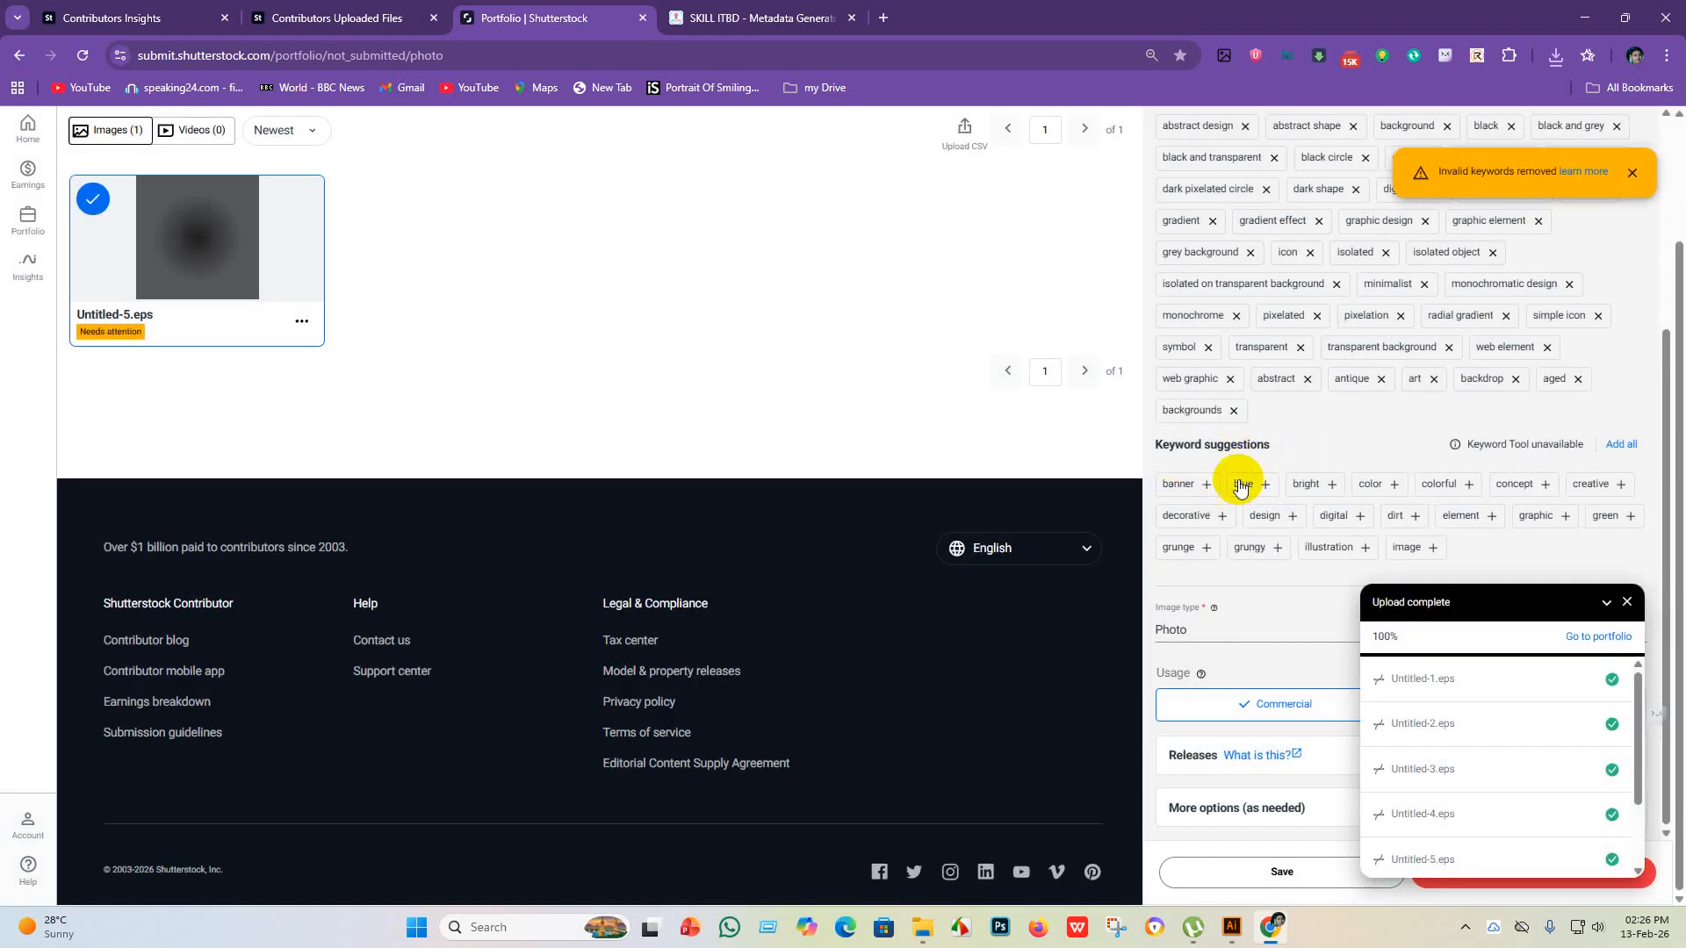
# - Add the suggested keywords blue, banner, color, colorful, creative and decorative to Untitled-5.eps
pyautogui.click(1235, 482)
pyautogui.click(1197, 489)
pyautogui.click(1234, 489)
pyautogui.click(1278, 486)
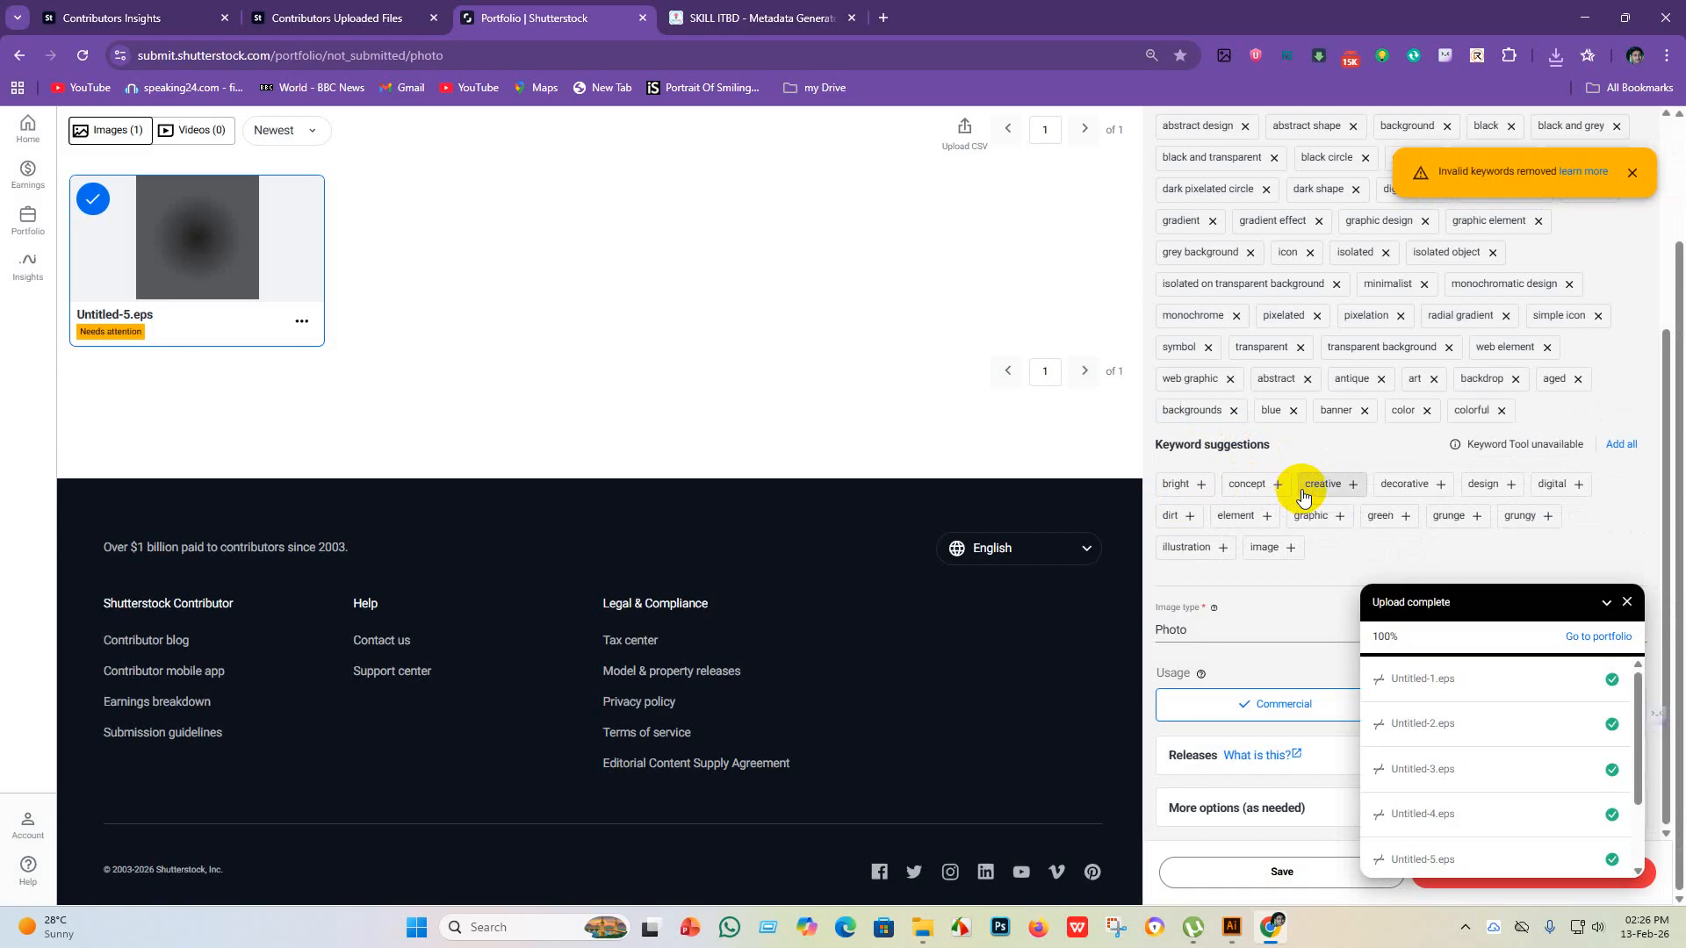
pyautogui.click(1318, 485)
pyautogui.click(1326, 484)
# - Add the suggested keywords design and concept to Untitled-5.eps, and save and submit the file
pyautogui.scroll(1, 1452, 446)
pyautogui.scroll(3, 1454, 439)
pyautogui.scroll(-4, 1392, 490)
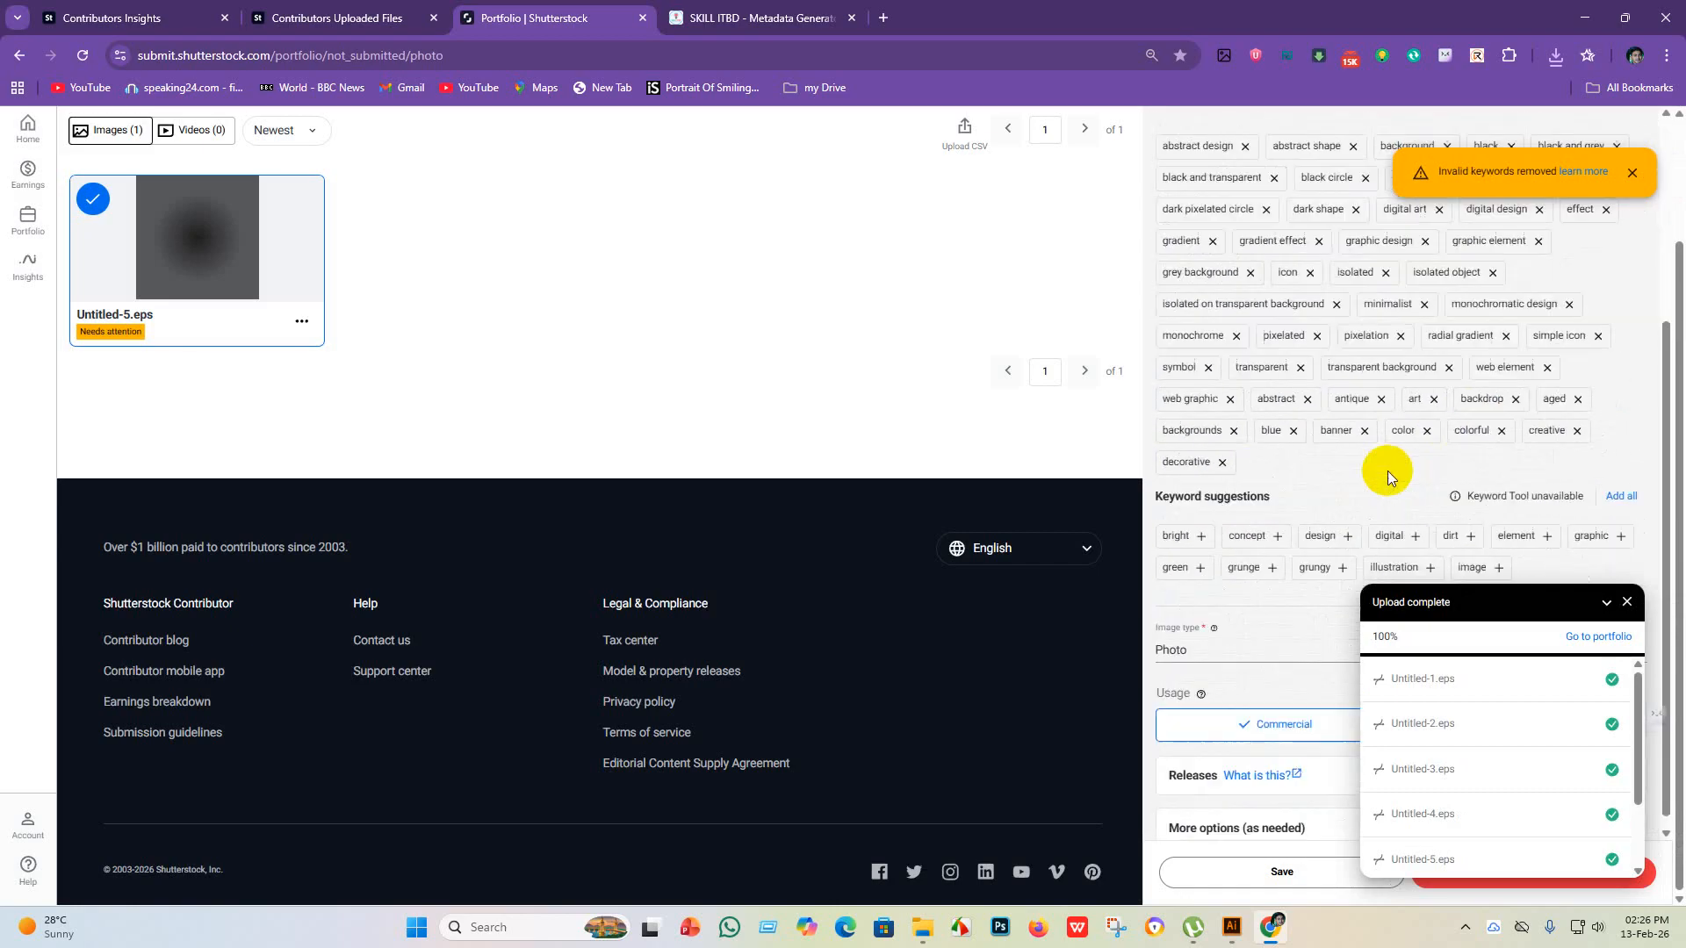
pyautogui.click(1320, 517)
pyautogui.click(1236, 516)
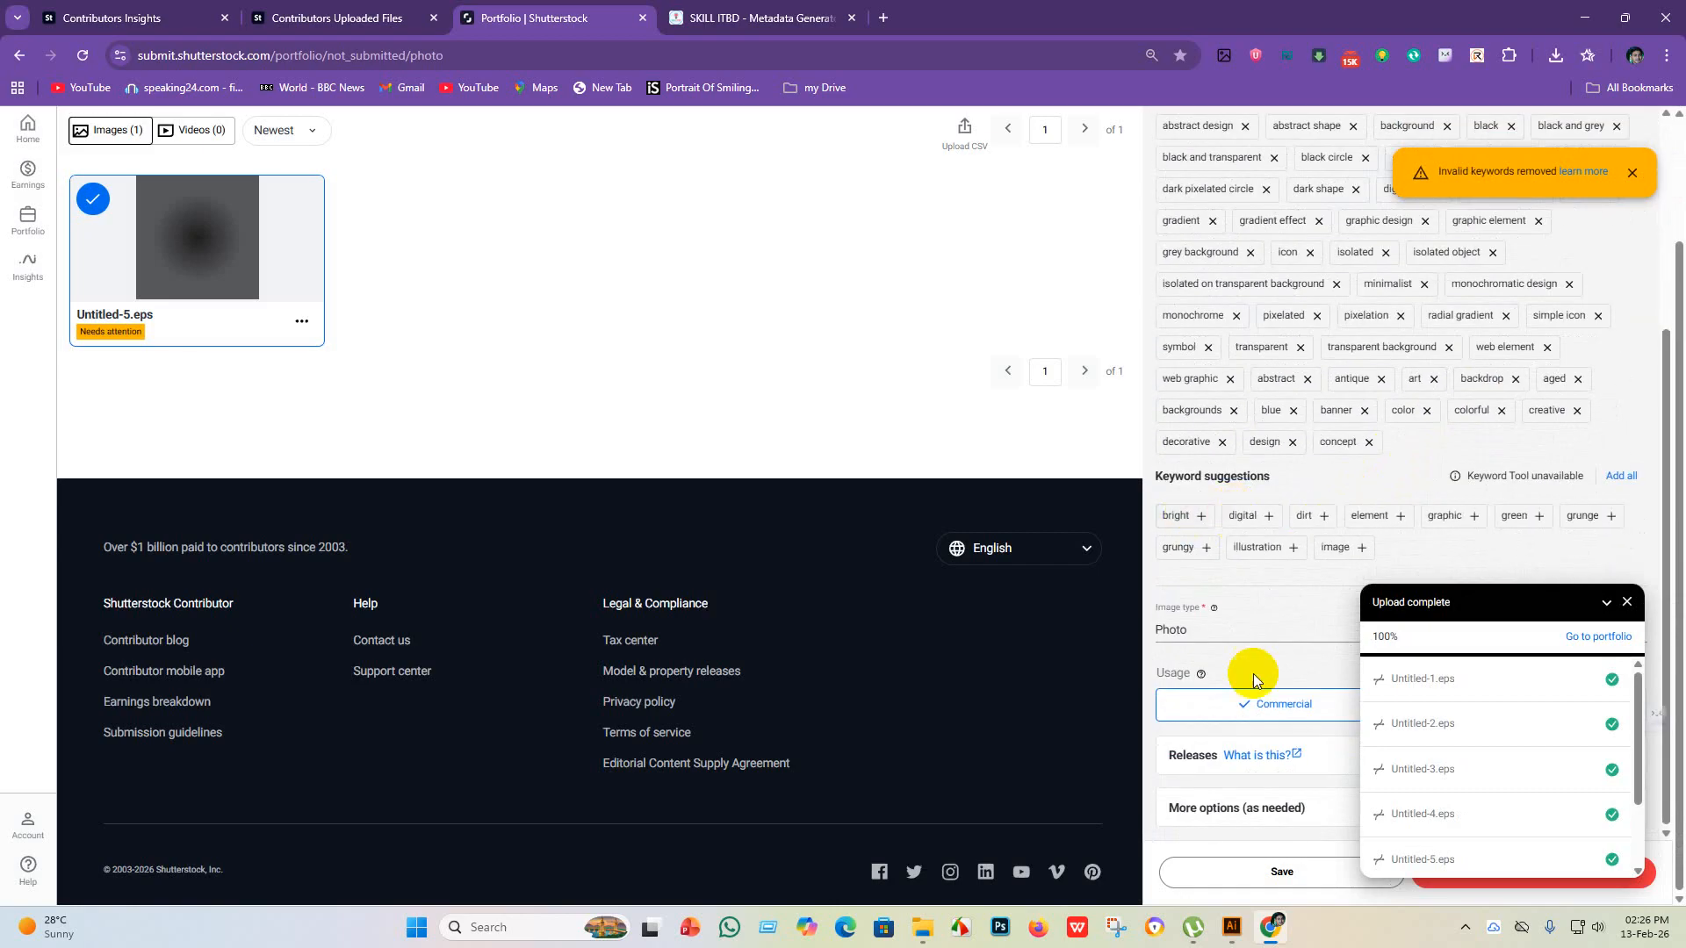
pyautogui.click(1262, 874)
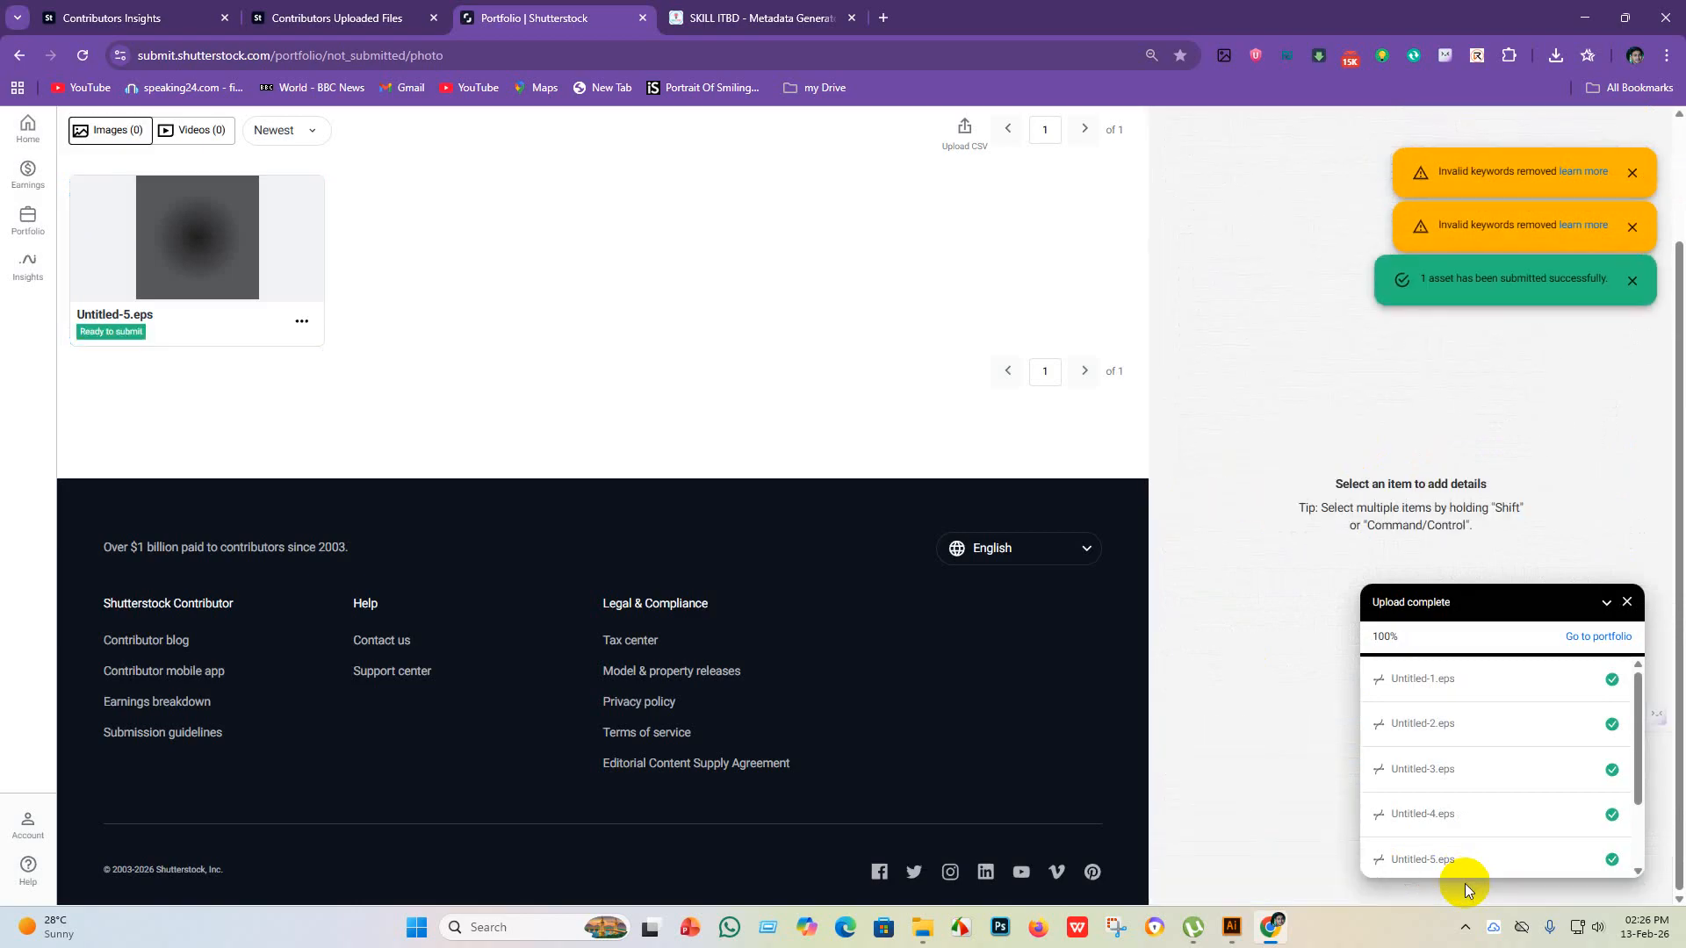
# - Switch to Adobe Stock, select the seven new vectors, upload the AdobeStock-metadata_image-metadata CSV, and refresh the files to apply its data
pyautogui.click(334, 18)
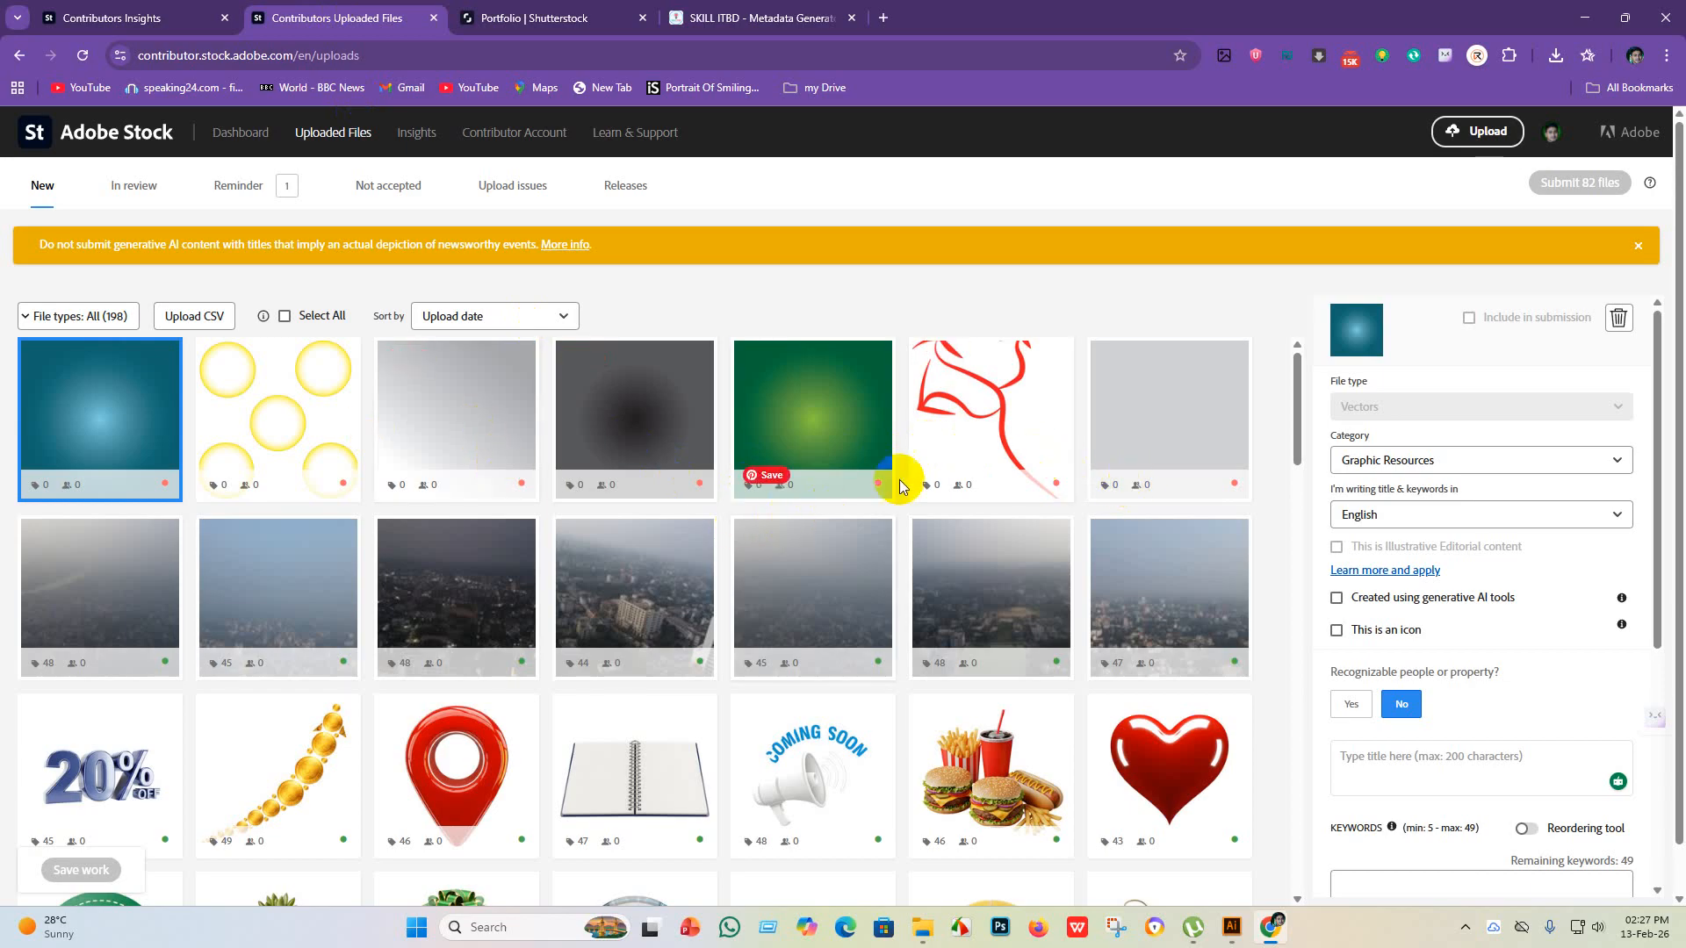
pyautogui.keyDown('shift'); pyautogui.click(1177, 470); pyautogui.keyUp('shift')
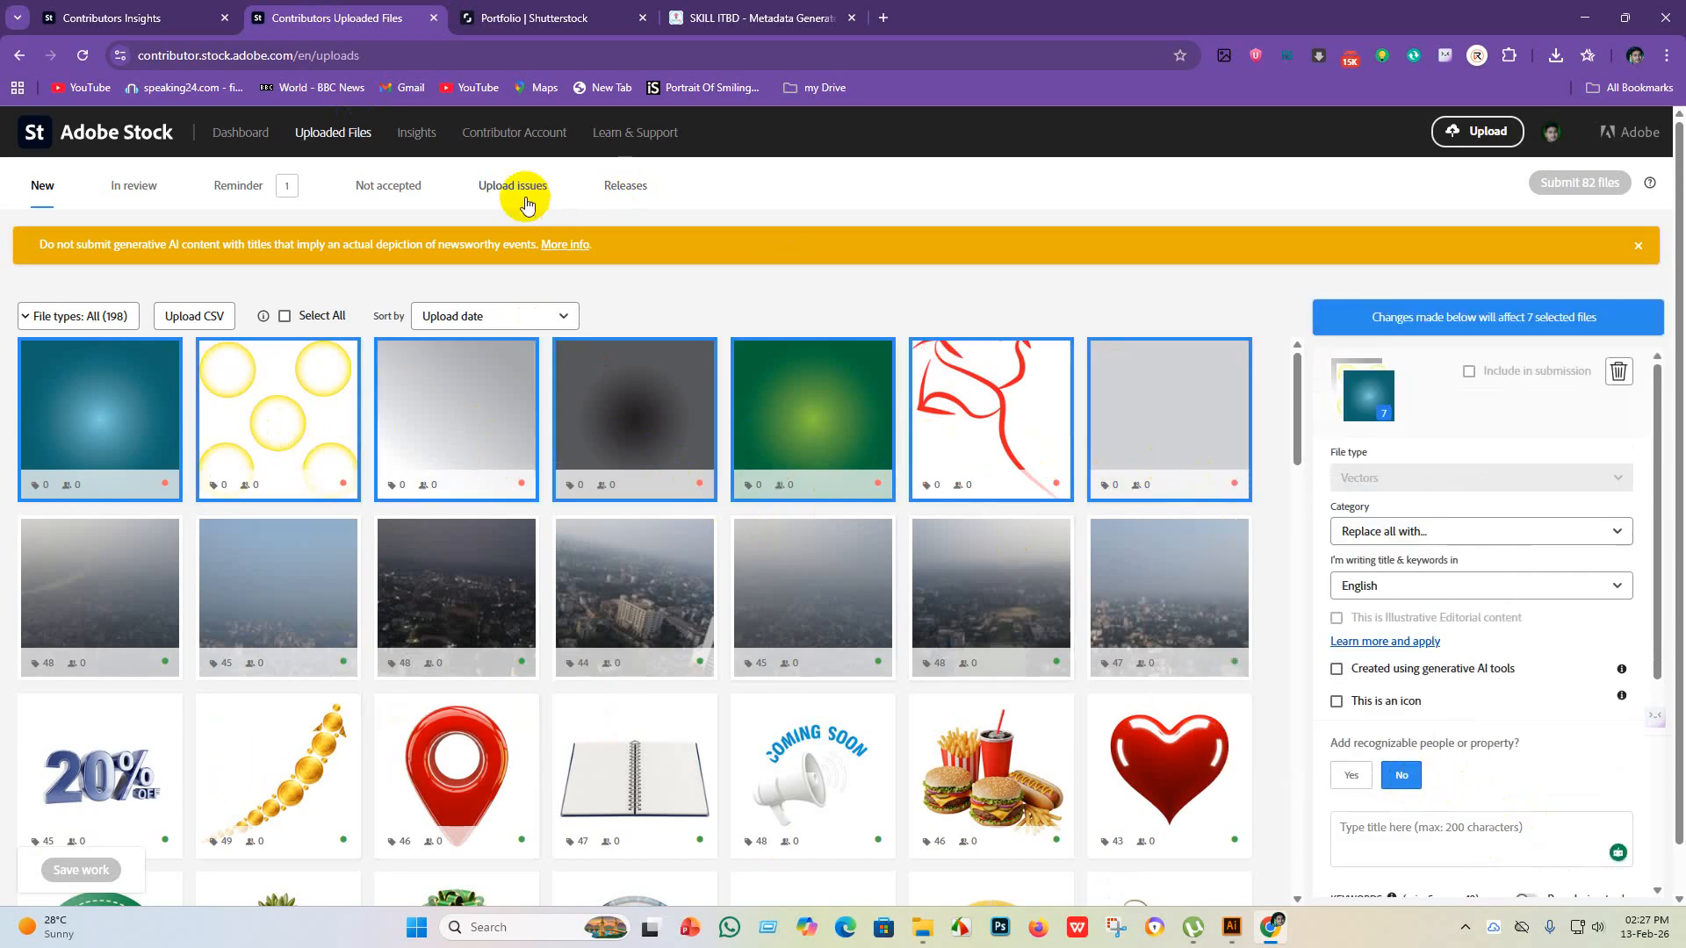
pyautogui.click(197, 318)
pyautogui.click(981, 780)
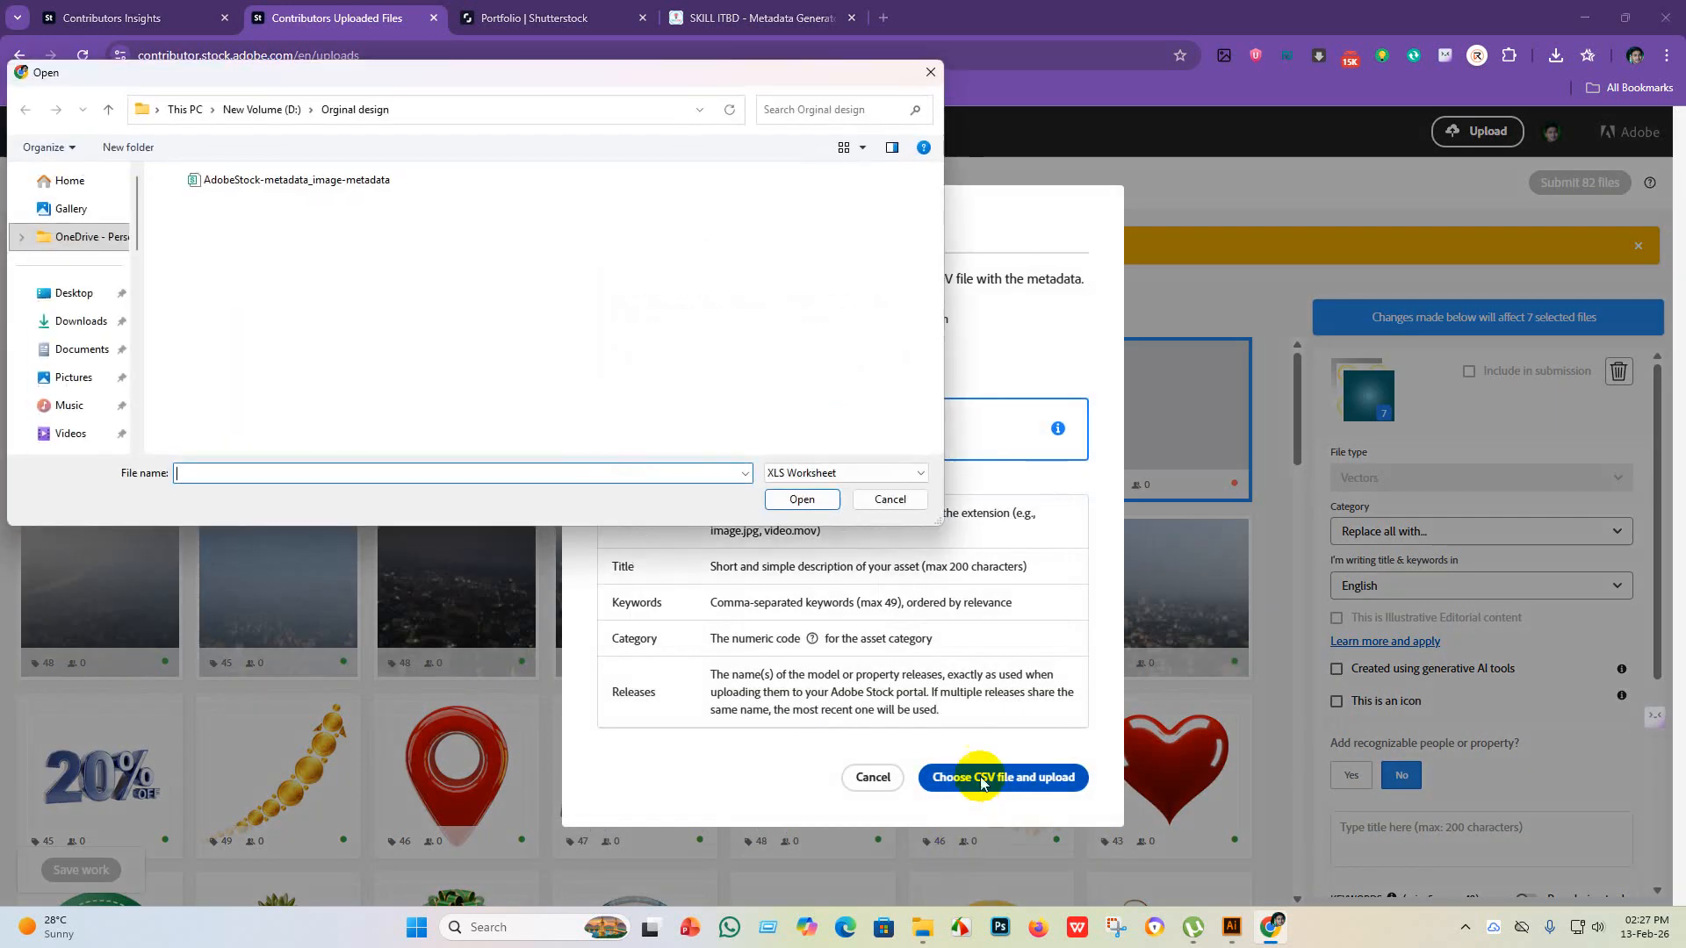
pyautogui.click(380, 179)
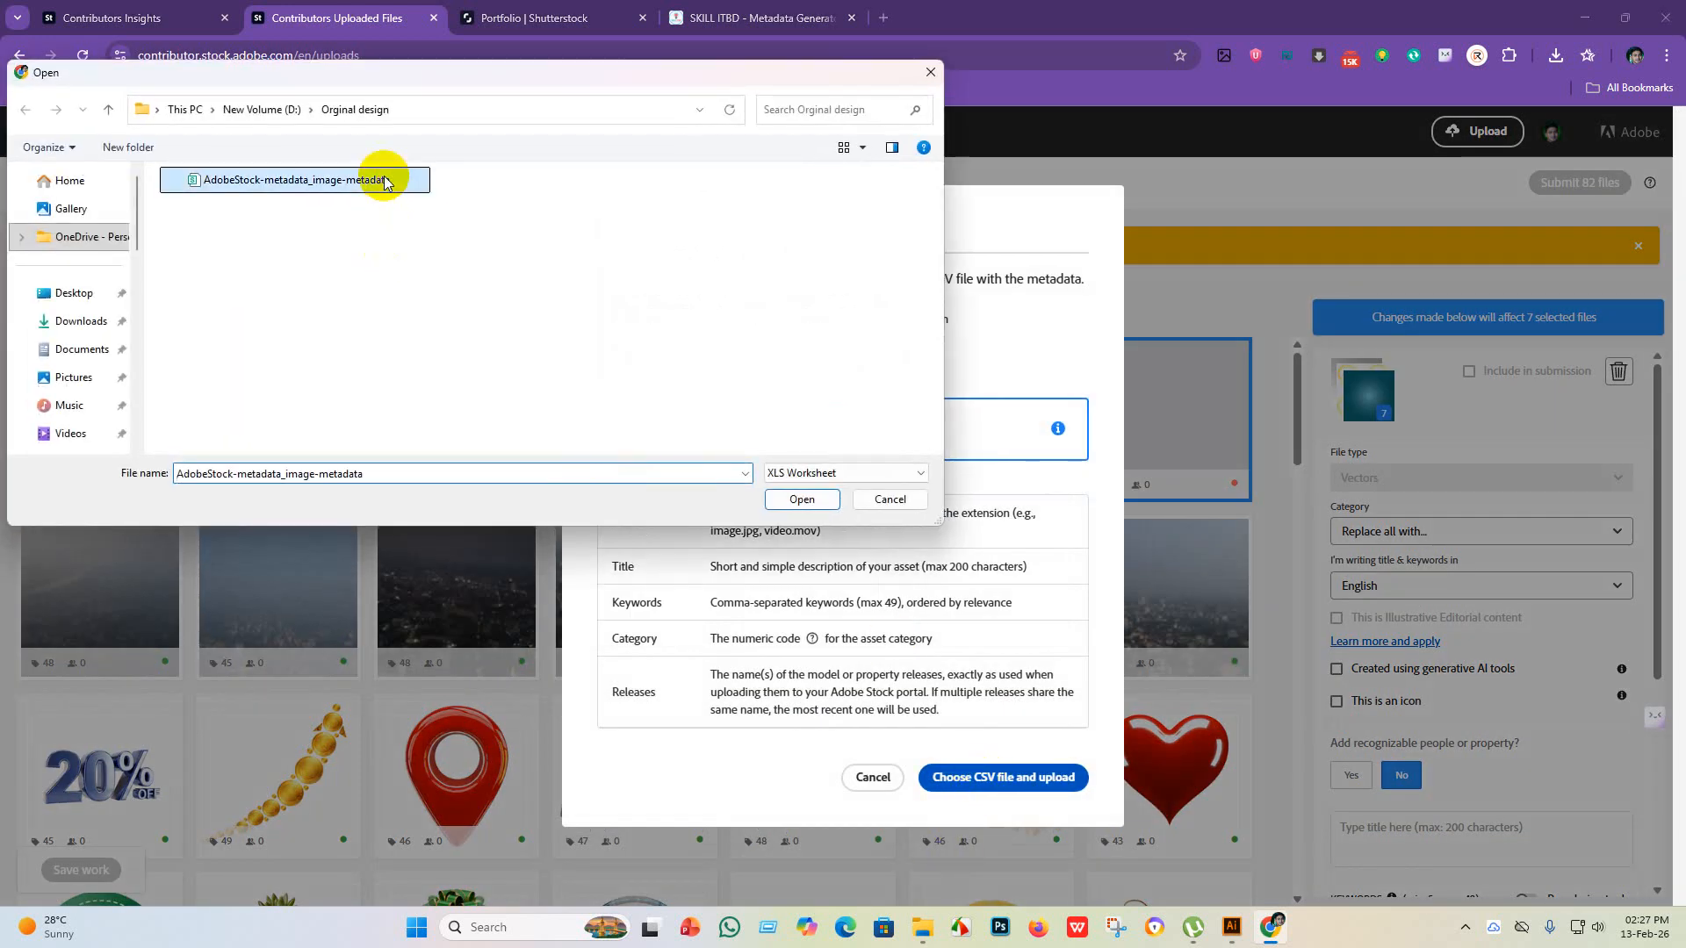
pyautogui.click(801, 500)
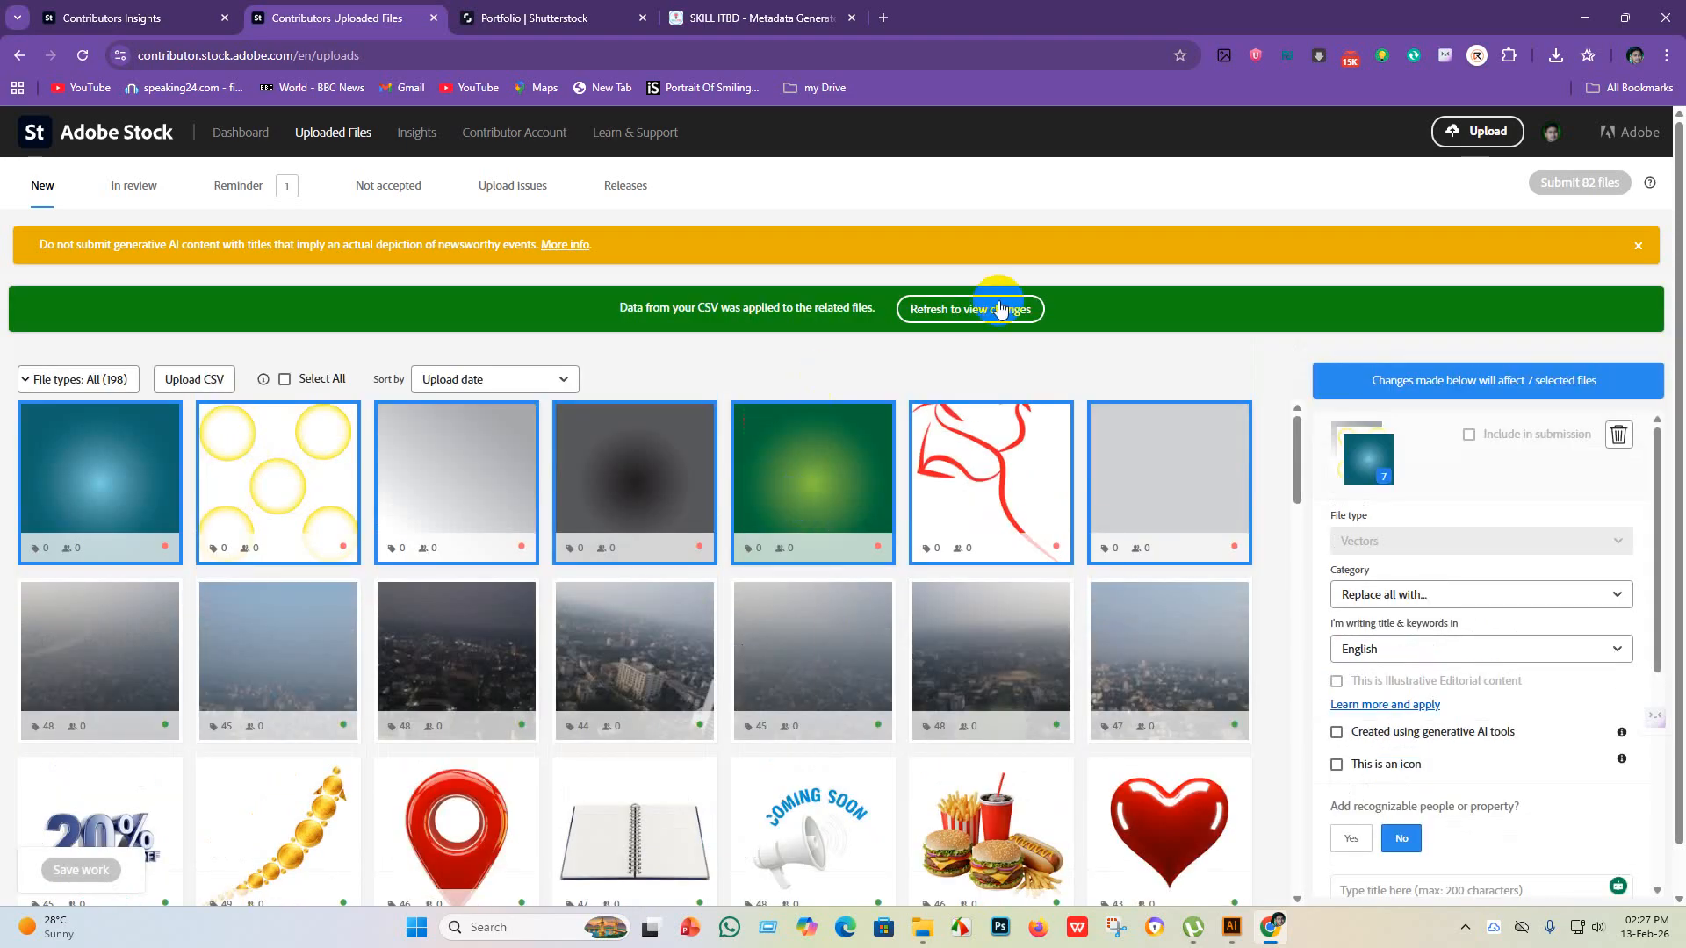
pyautogui.click(997, 309)
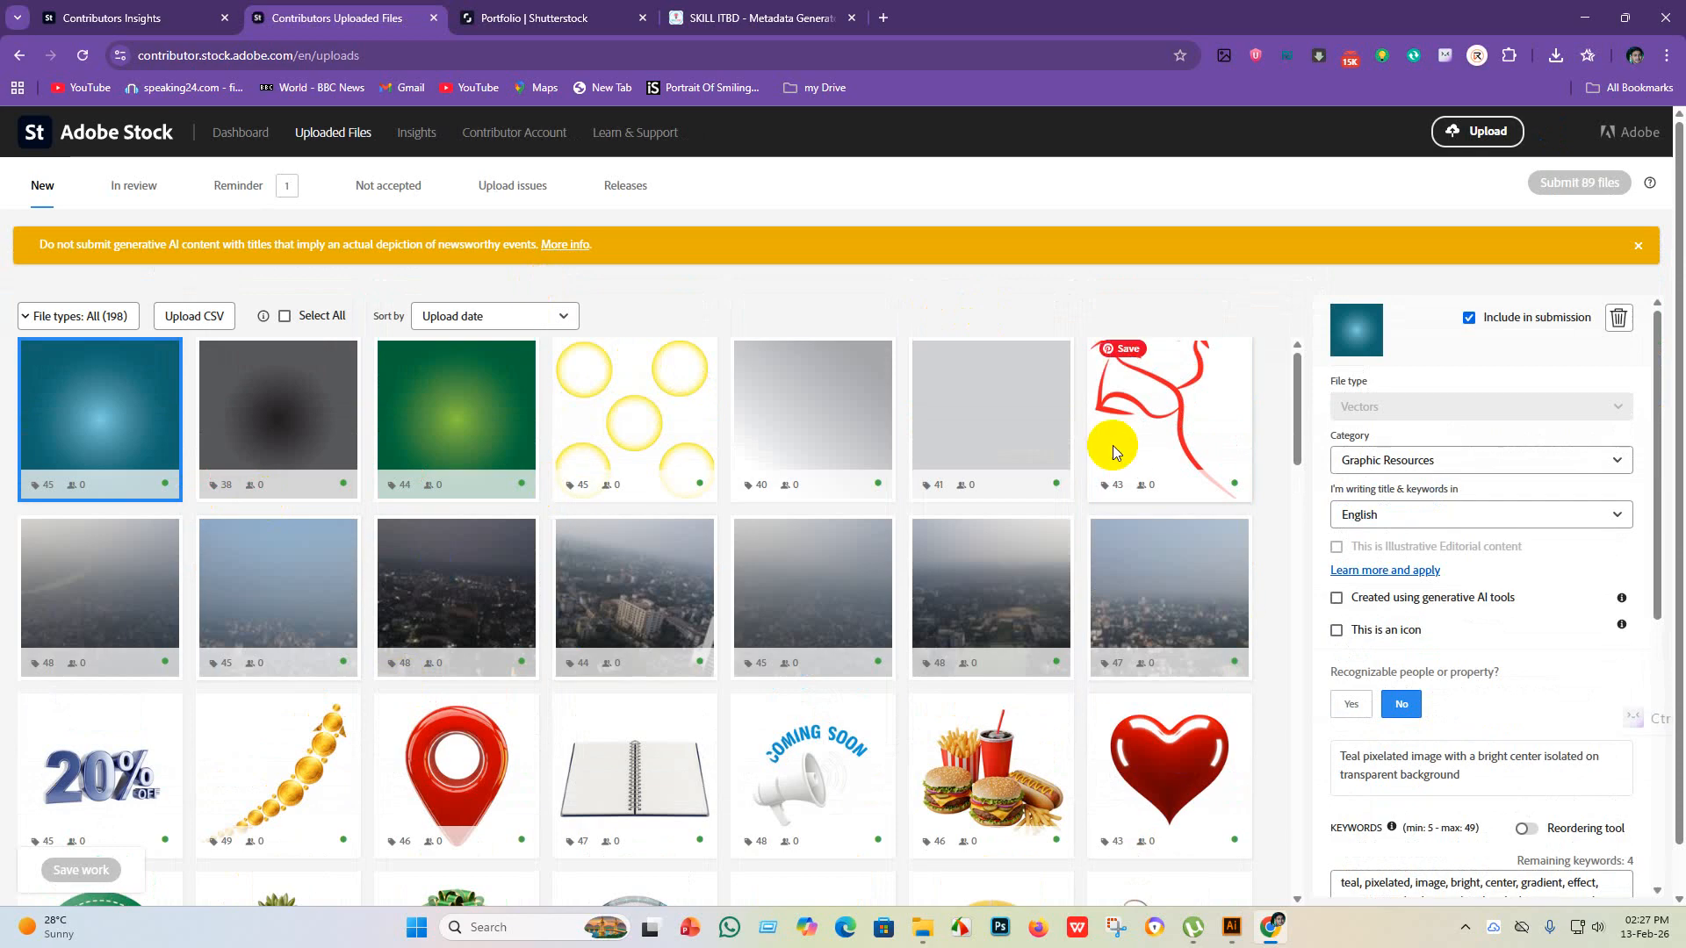
# - Minimize the browser, Illustrator and File Explorer windows to return to the desktop
pyautogui.click(1568, 22)
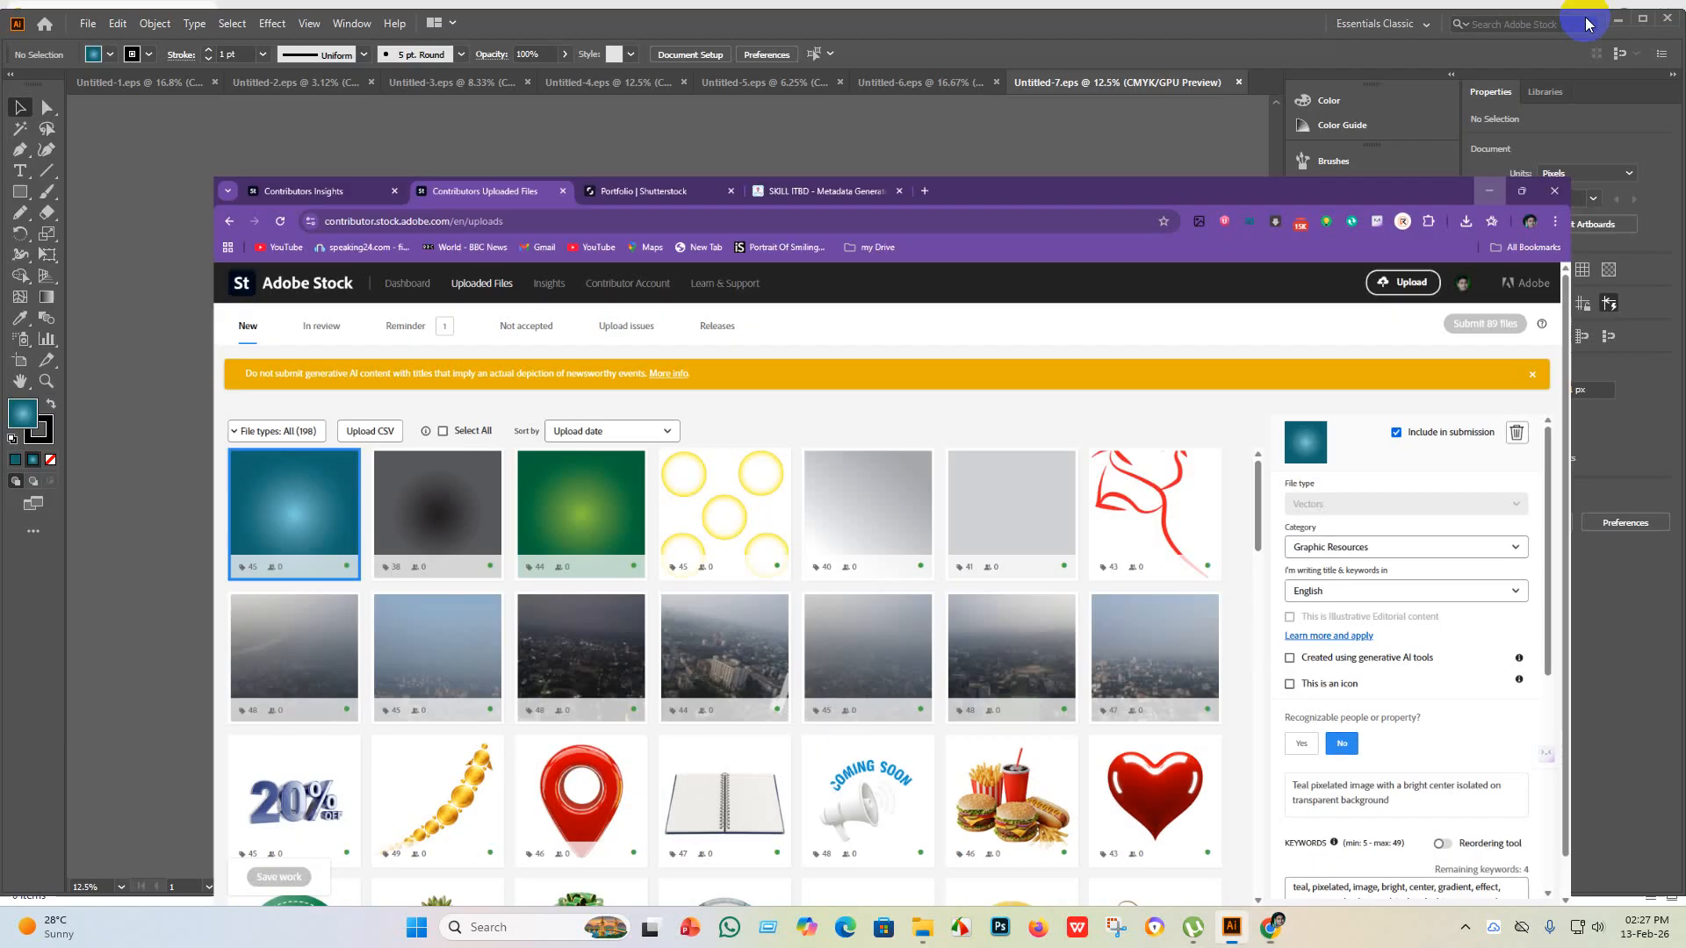
pyautogui.click(1618, 27)
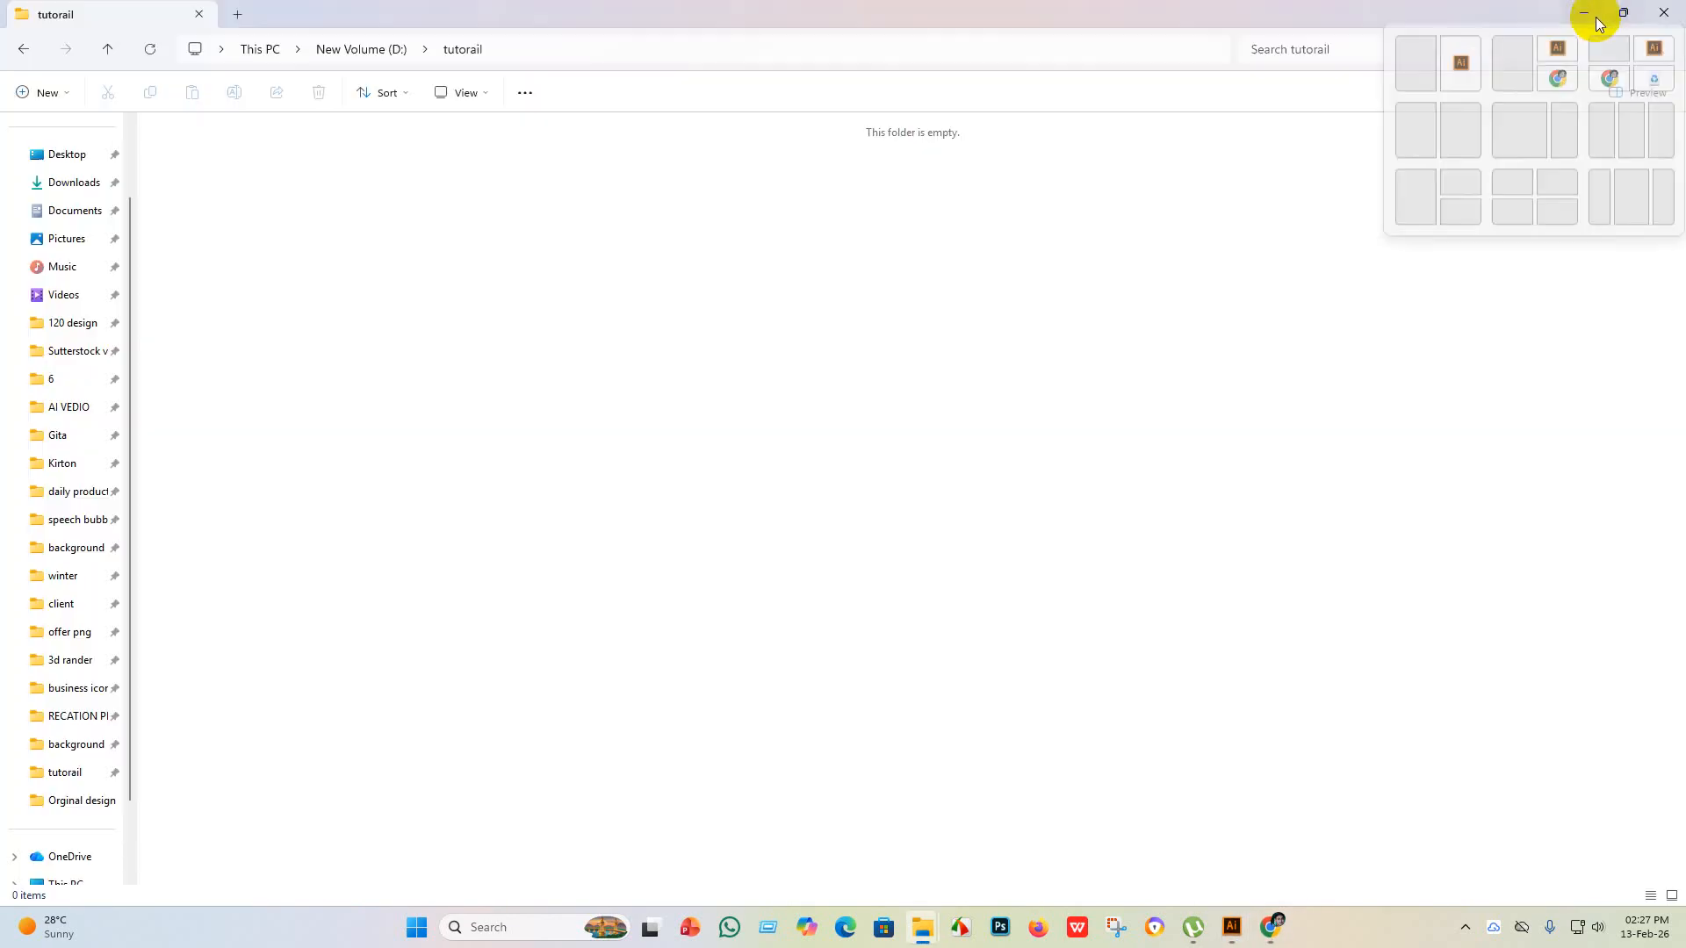
pyautogui.click(1585, 14)
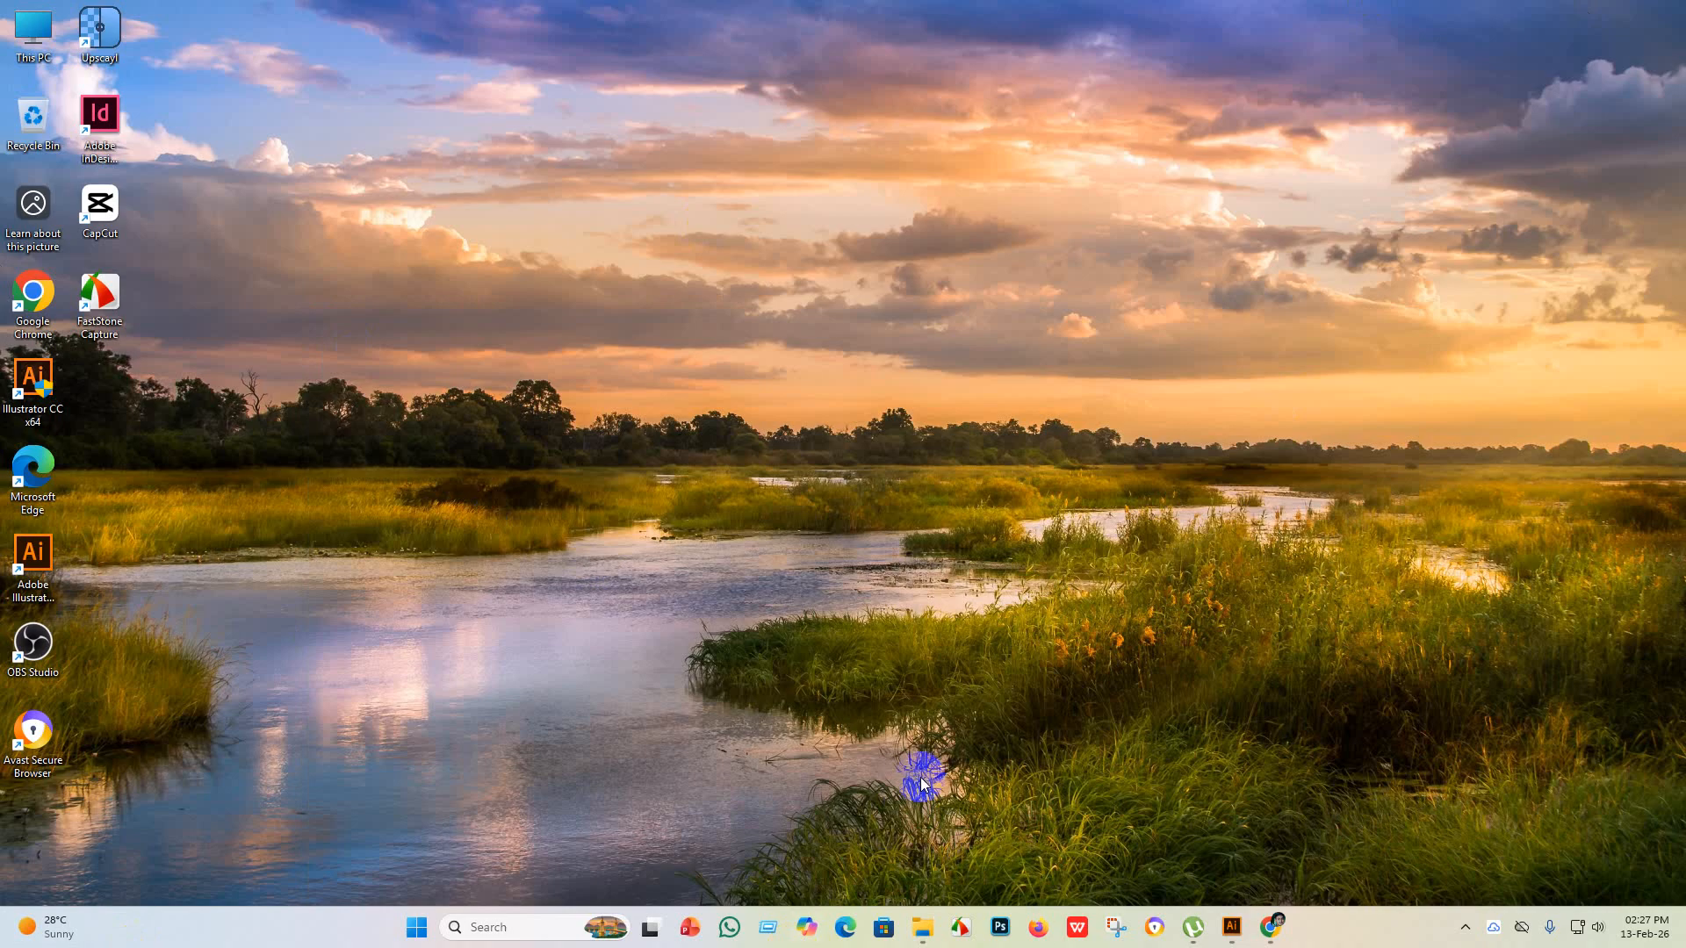
pyautogui.click(987, 930)
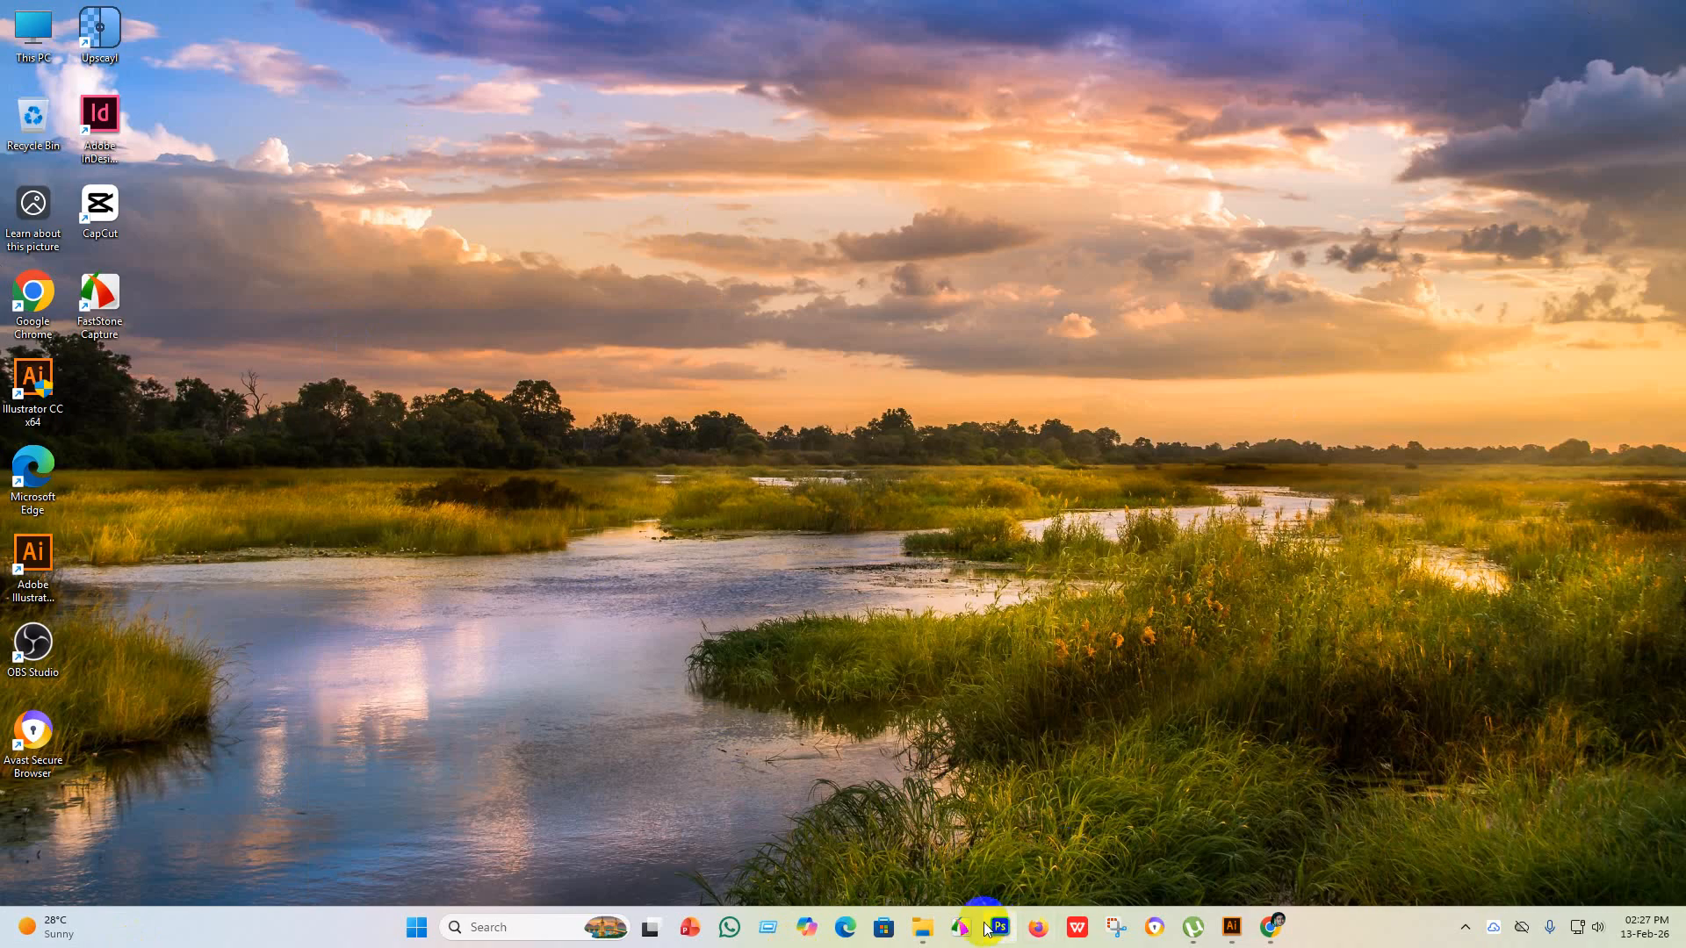